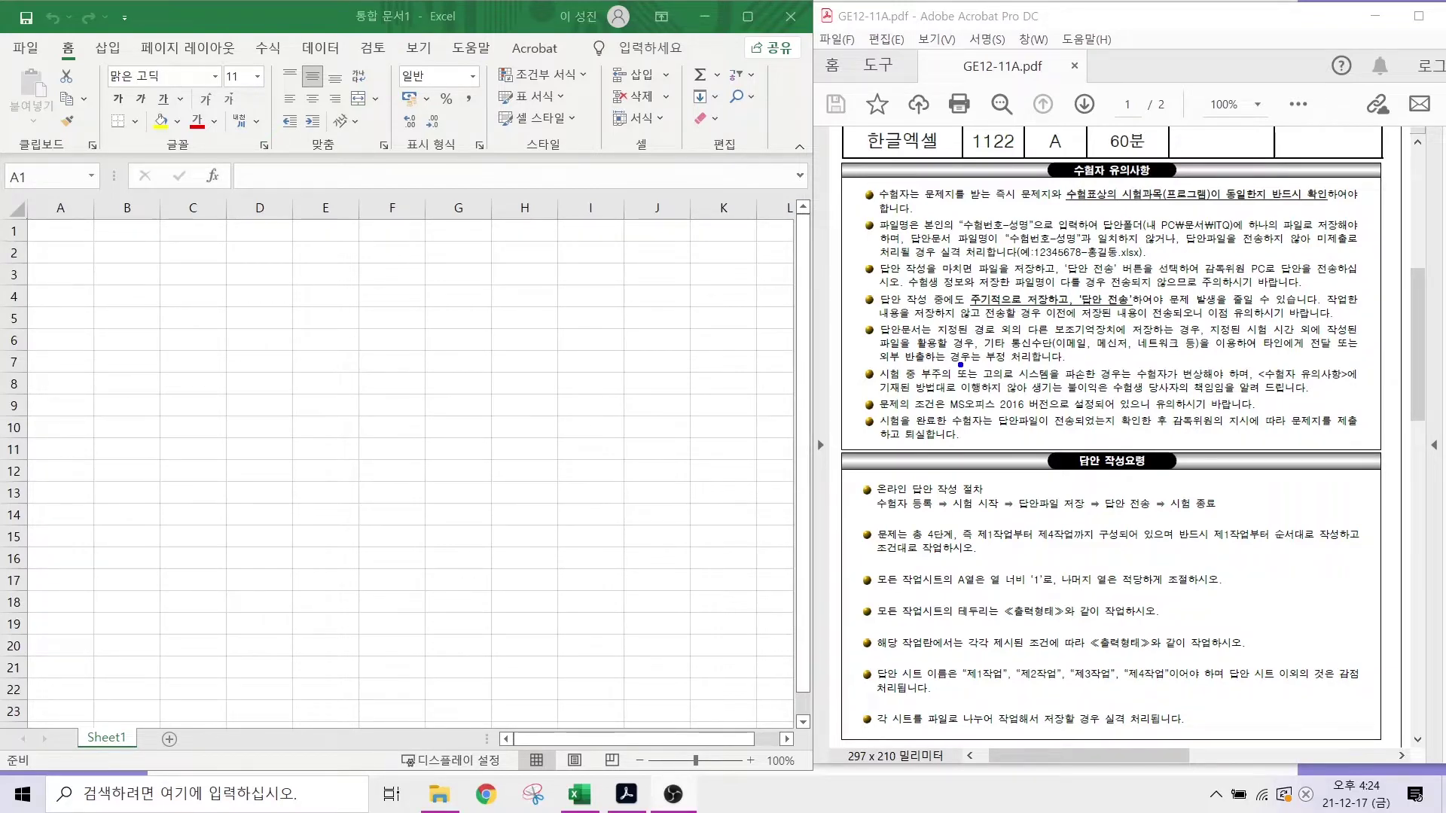
left_click_drag(948, 206, 1036, 230)
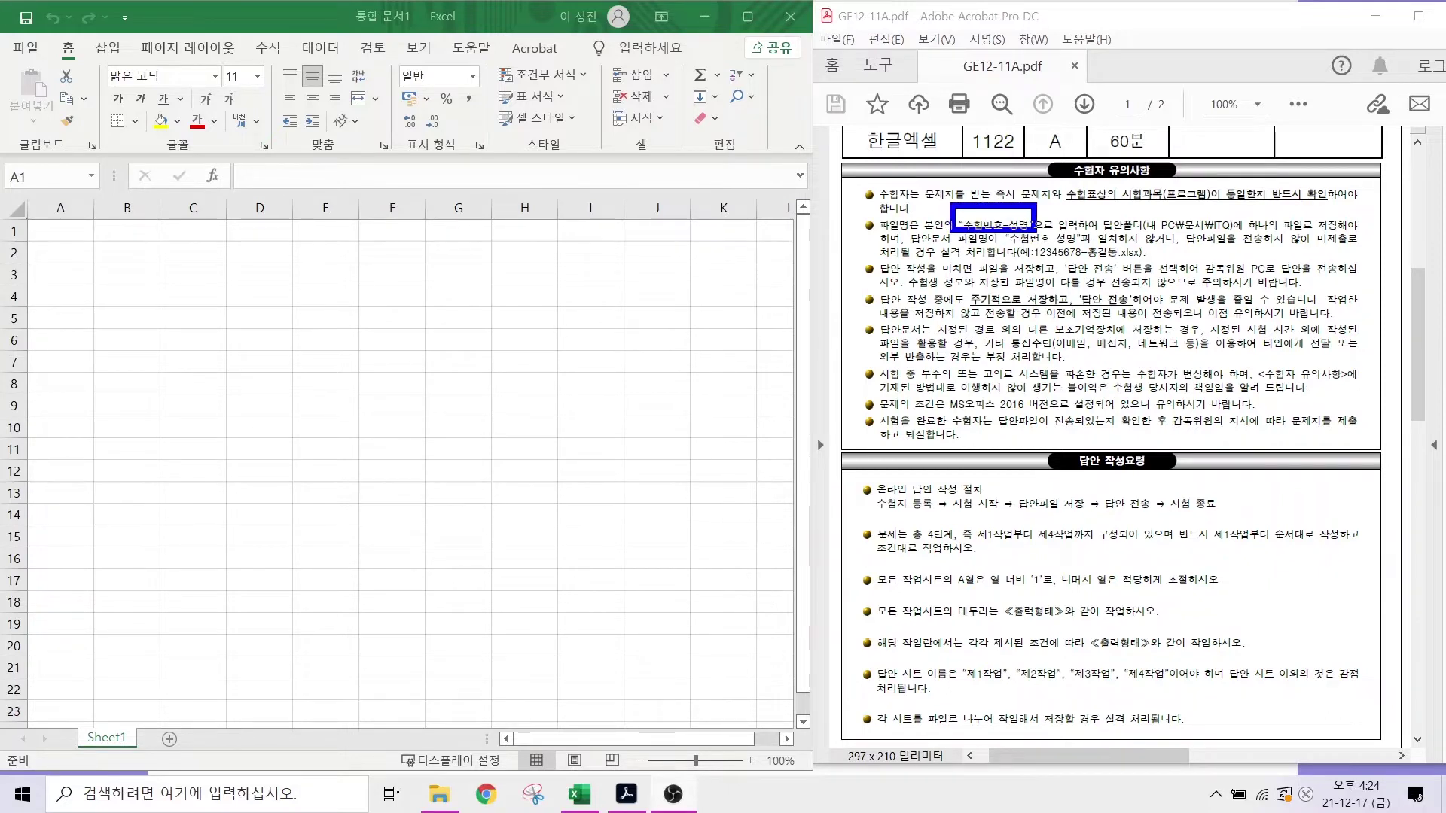
left_click_drag(1147, 209, 1245, 232)
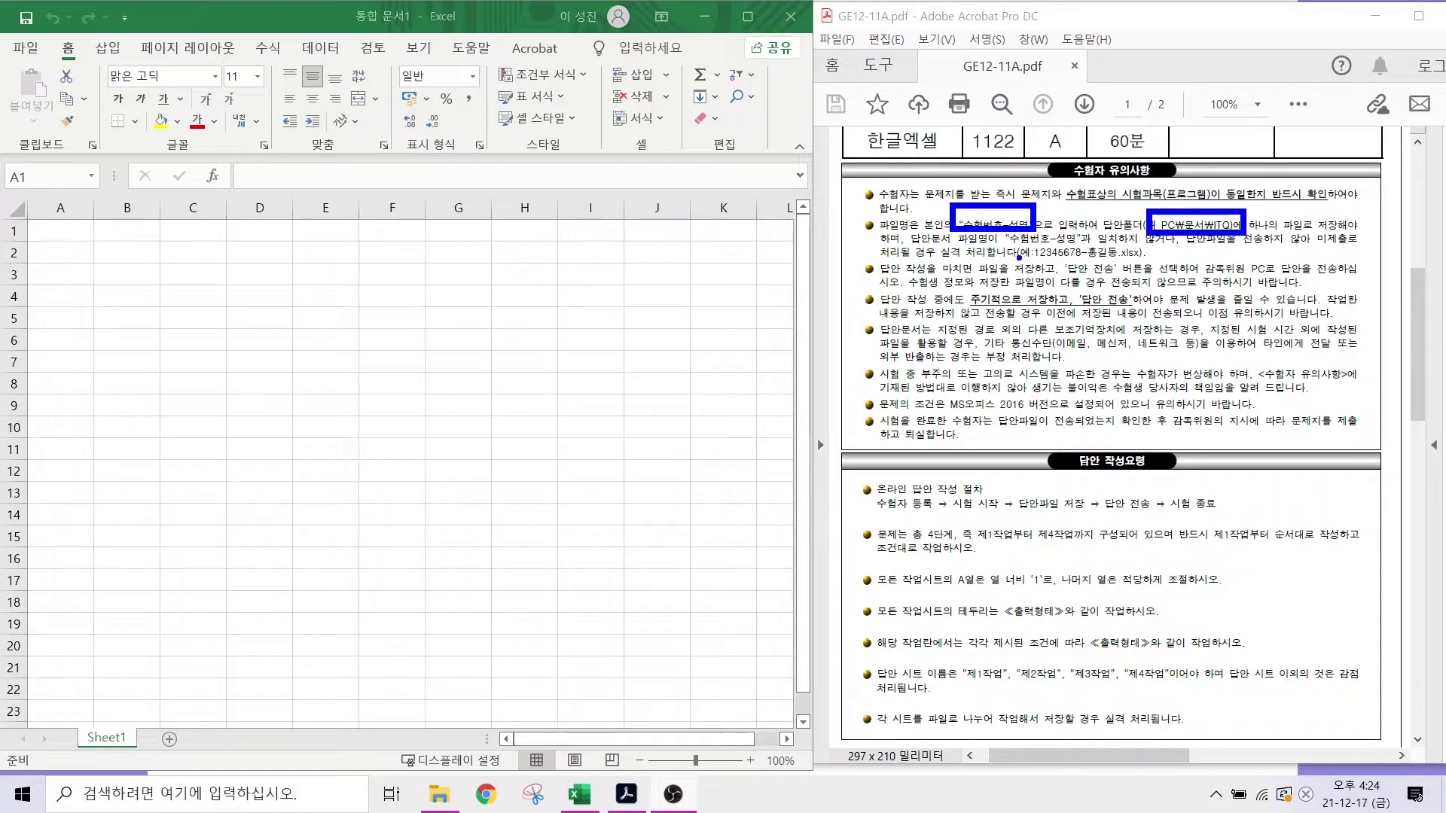
mouse_move(1012, 256)
left_mouse_down()
mouse_move(1225, 262)
mouse_move(1263, 290)
left_mouse_up()
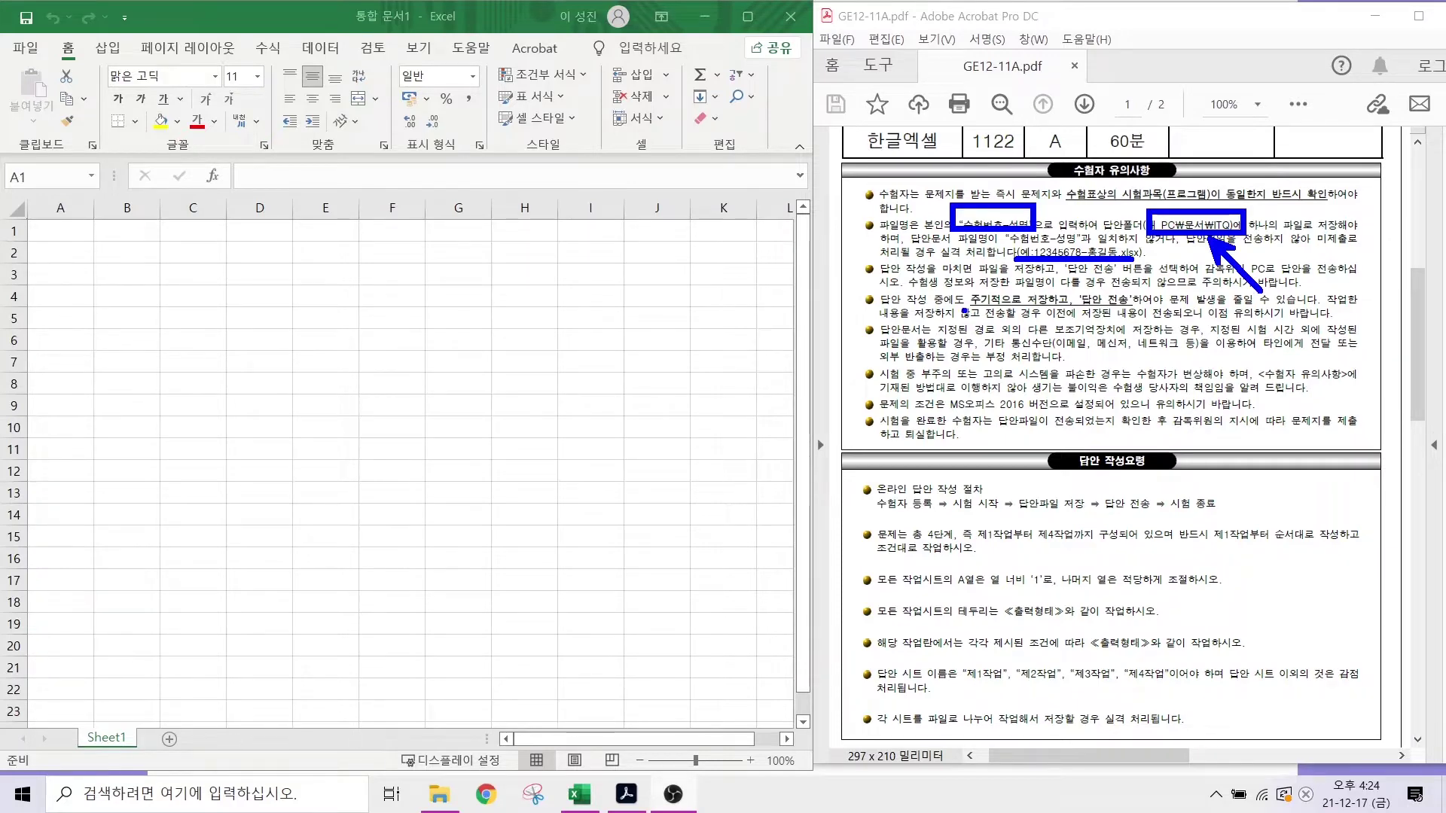
left_click_drag(962, 309, 1177, 308)
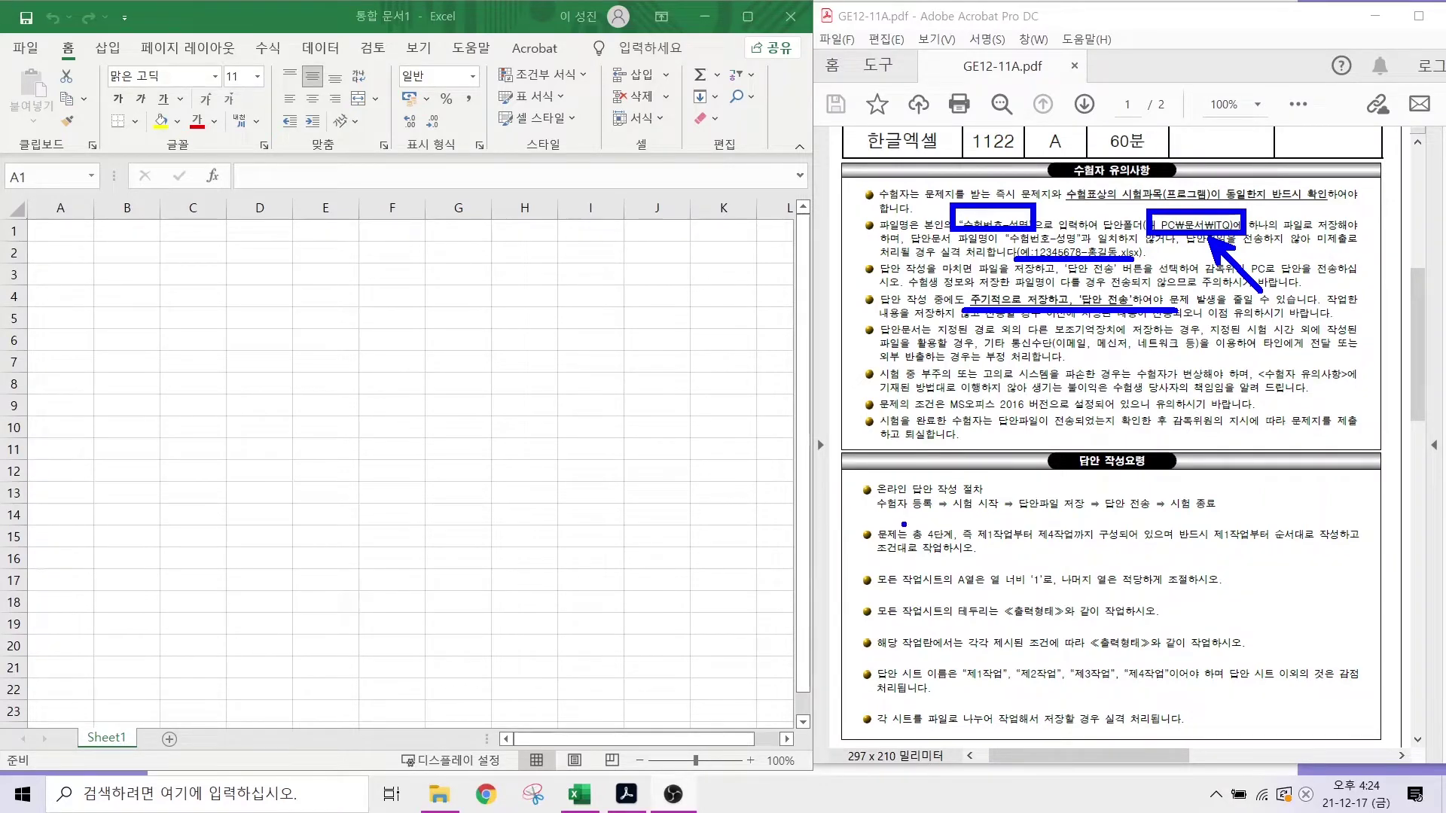
mouse_move(909, 511)
left_mouse_down()
mouse_move(954, 541)
mouse_move(1318, 549)
left_mouse_up()
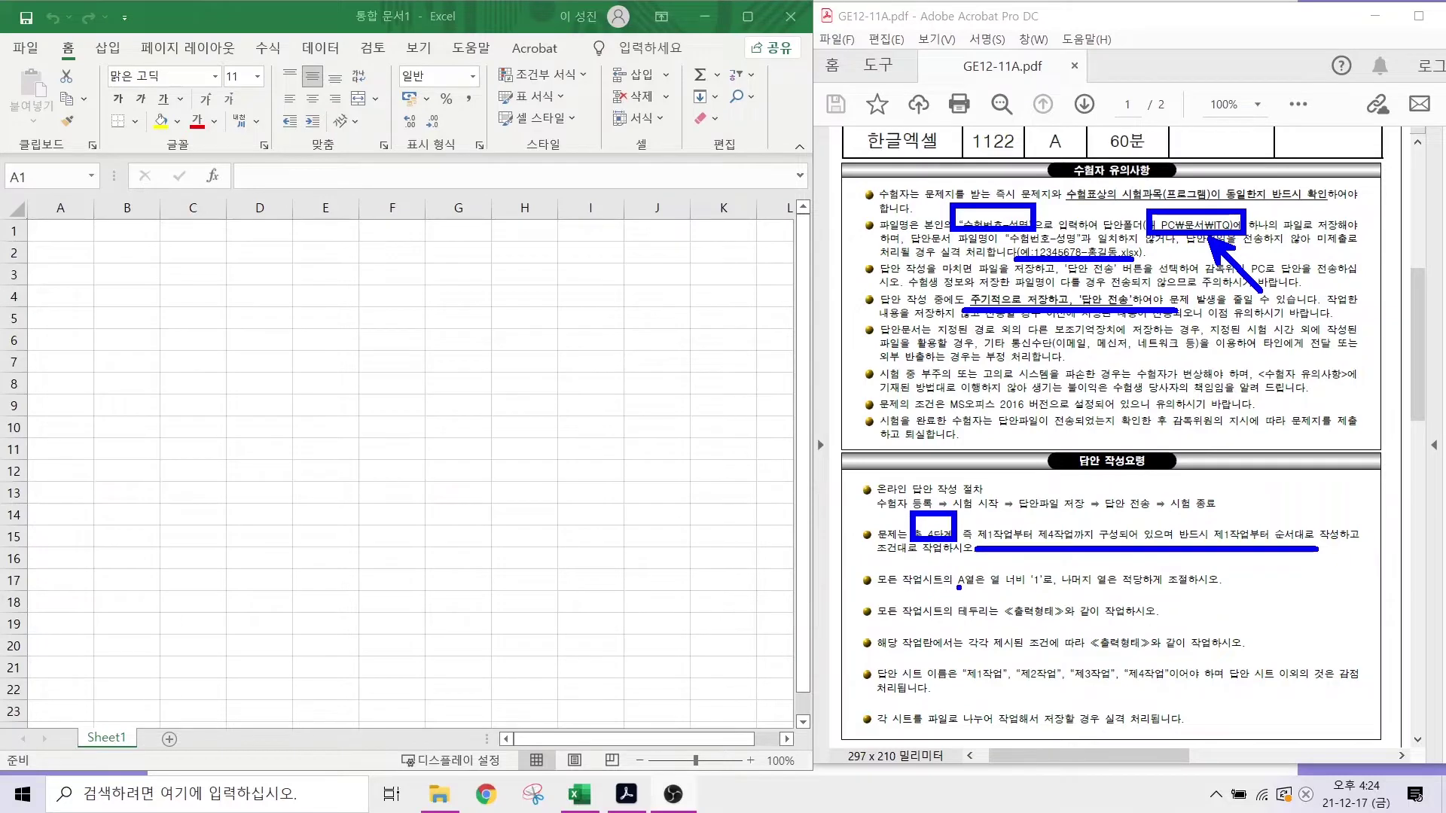
left_click_drag(969, 587, 1107, 587)
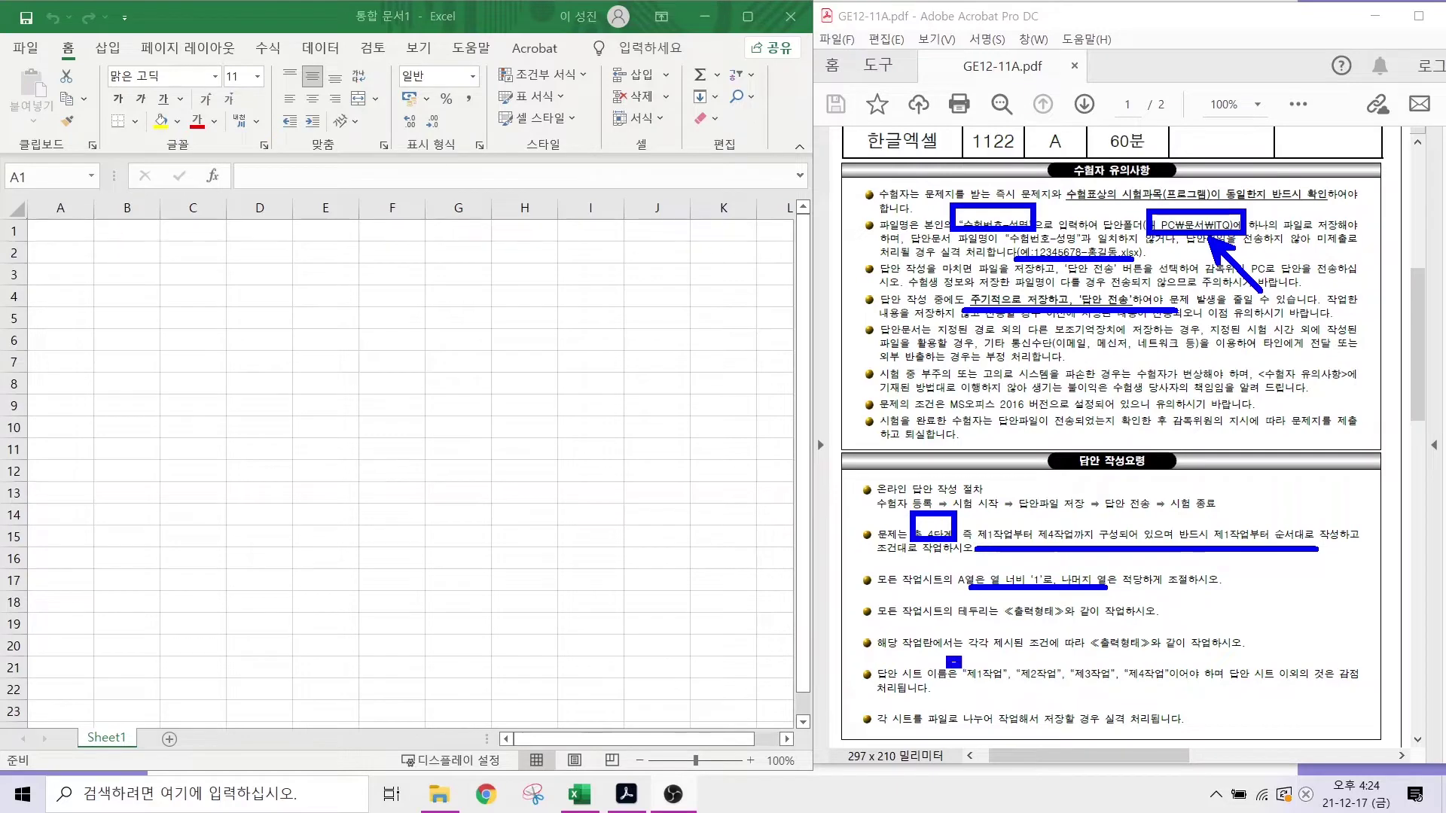
mouse_move(949, 658)
left_mouse_down()
mouse_move(1013, 690)
mouse_move(1098, 671)
mouse_move(1181, 692)
mouse_move(1365, 686)
left_mouse_up()
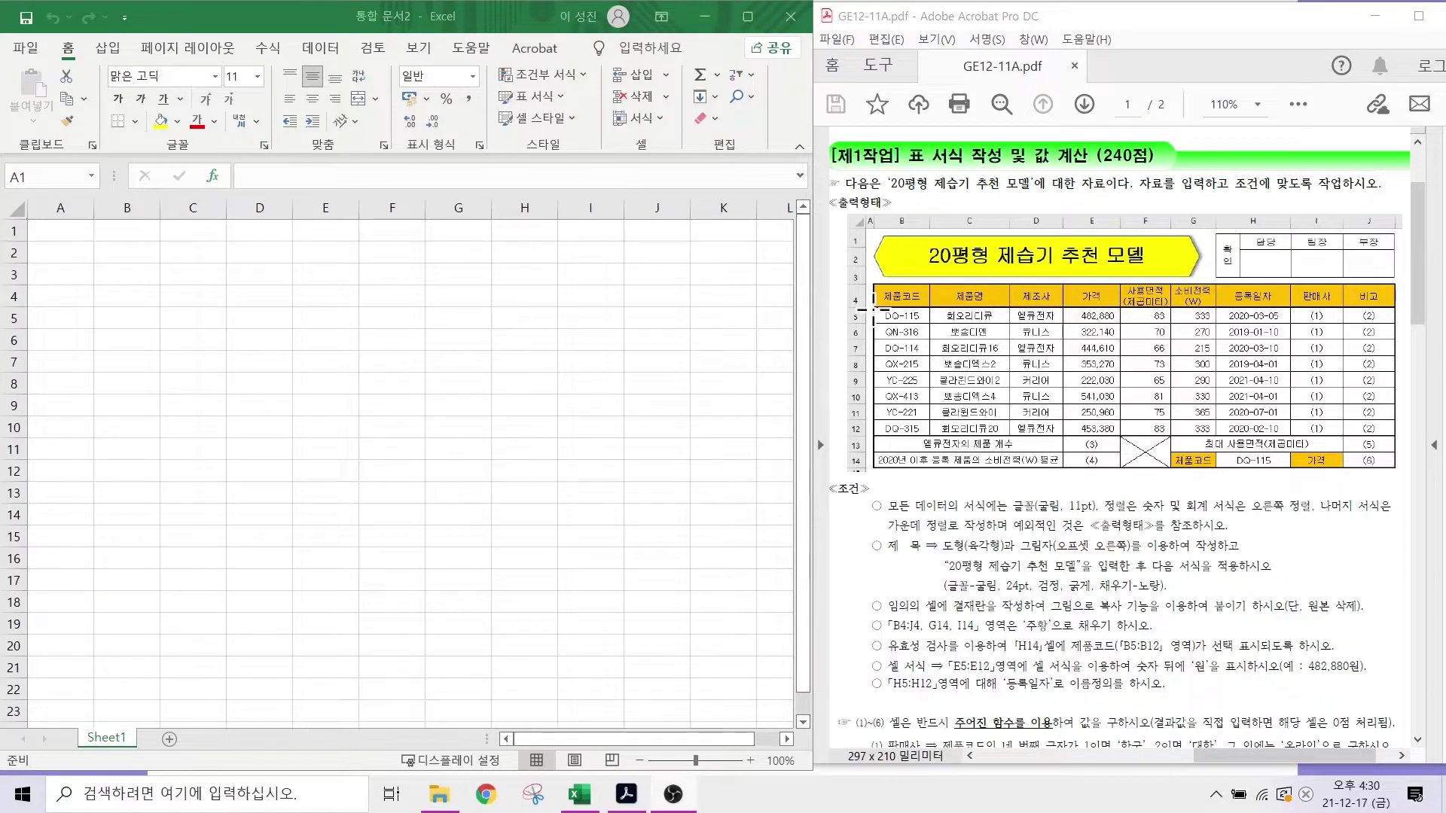
left_click_drag(870, 280, 1399, 473)
- Rename the first worksheet as 제1작업
left_click(97, 739)
double_click(98, 738)
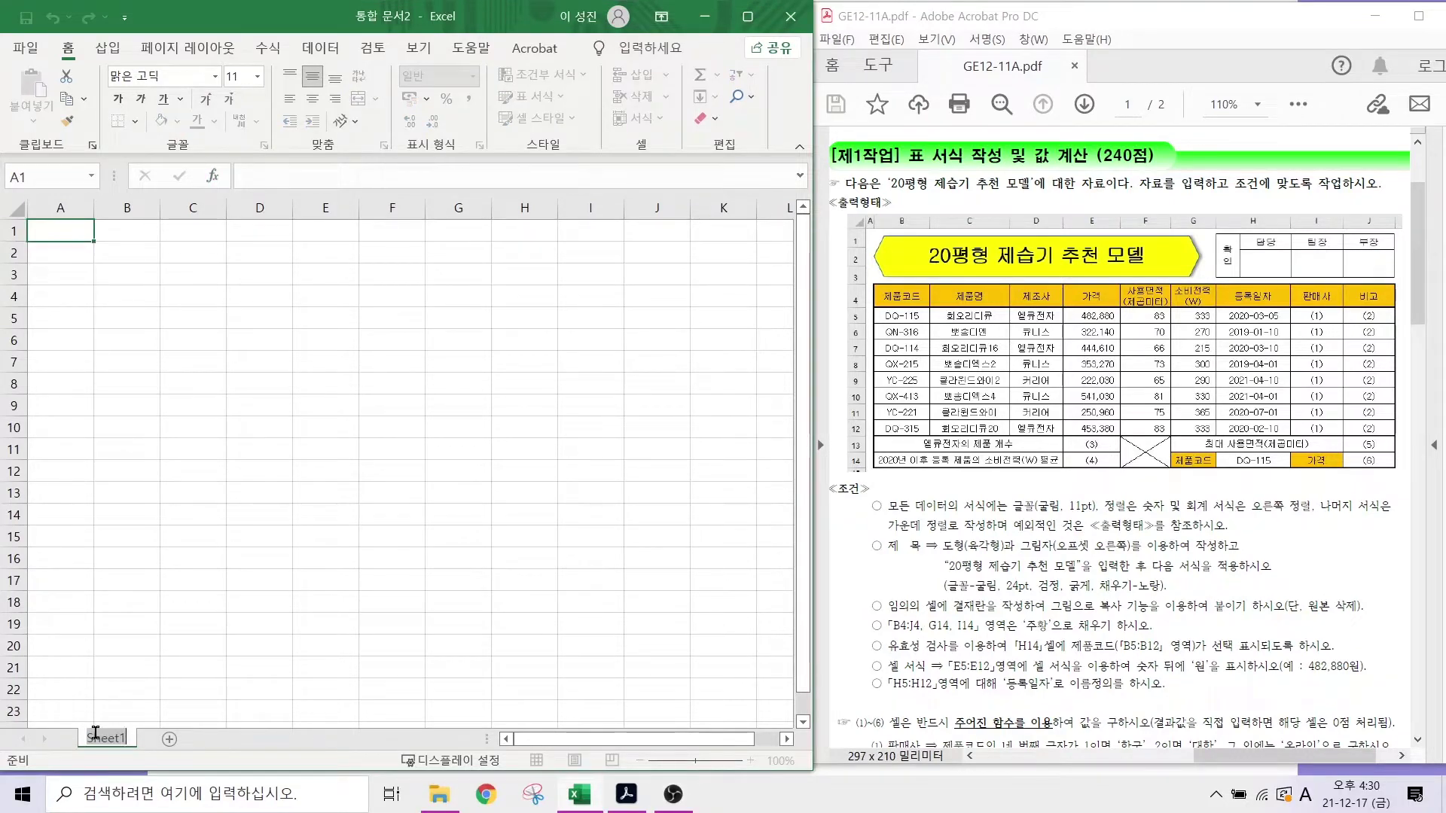
key("BackSpace")
key("Hangul")
type("제1작업")
key("Return")
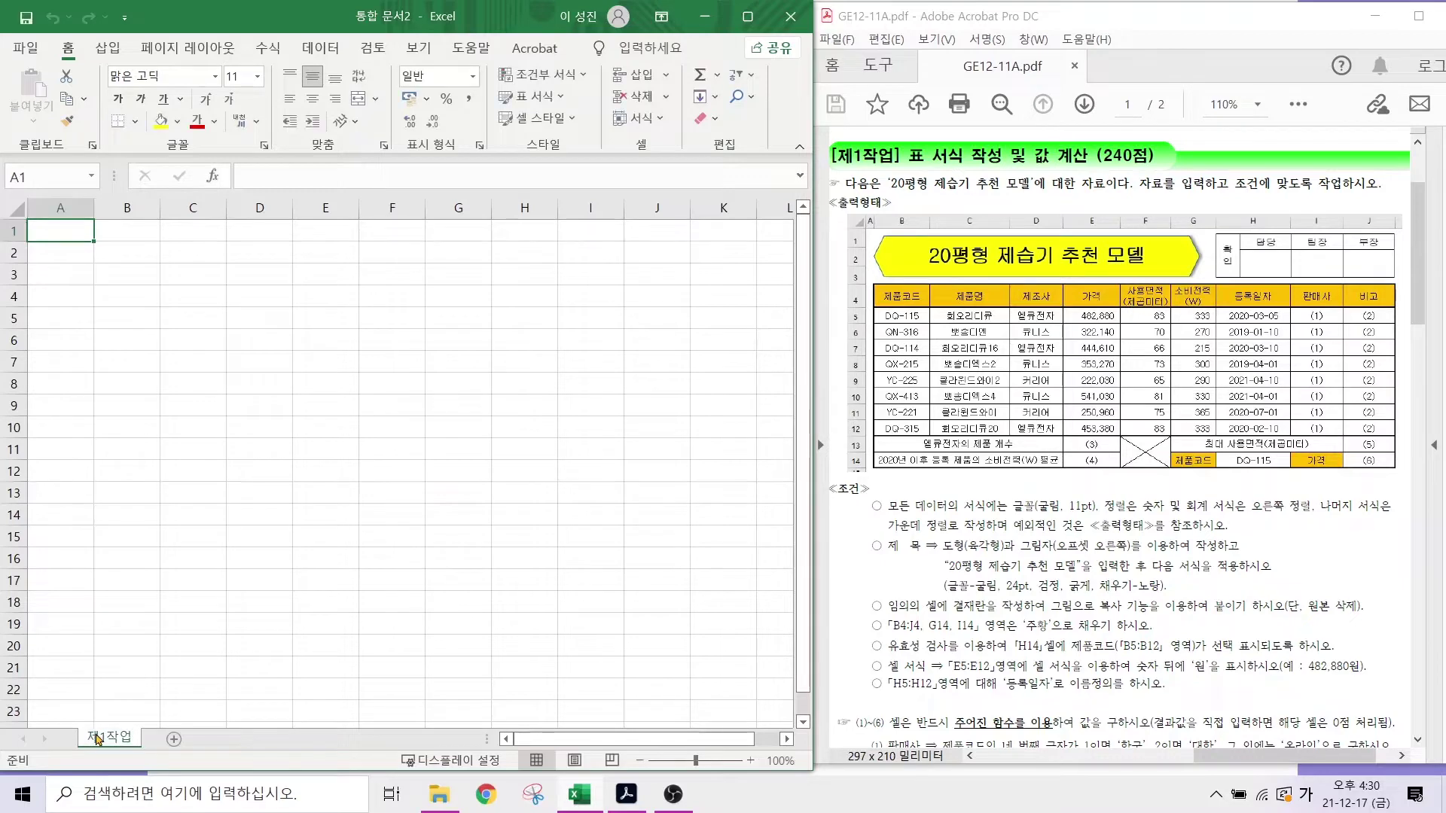
- Add a second worksheet and name it 제2작업
left_click(172, 740)
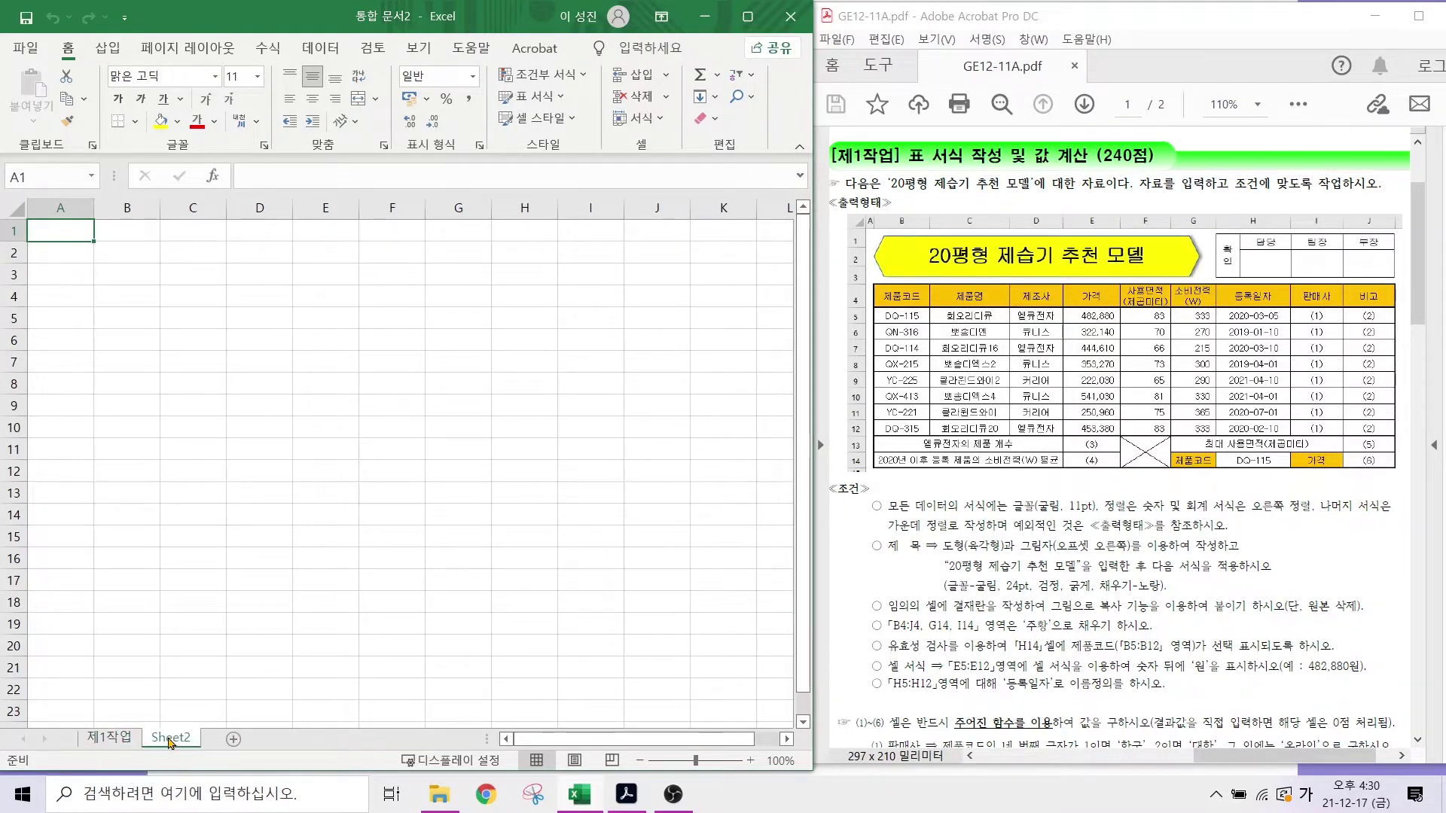
double_click(168, 740)
type("제")
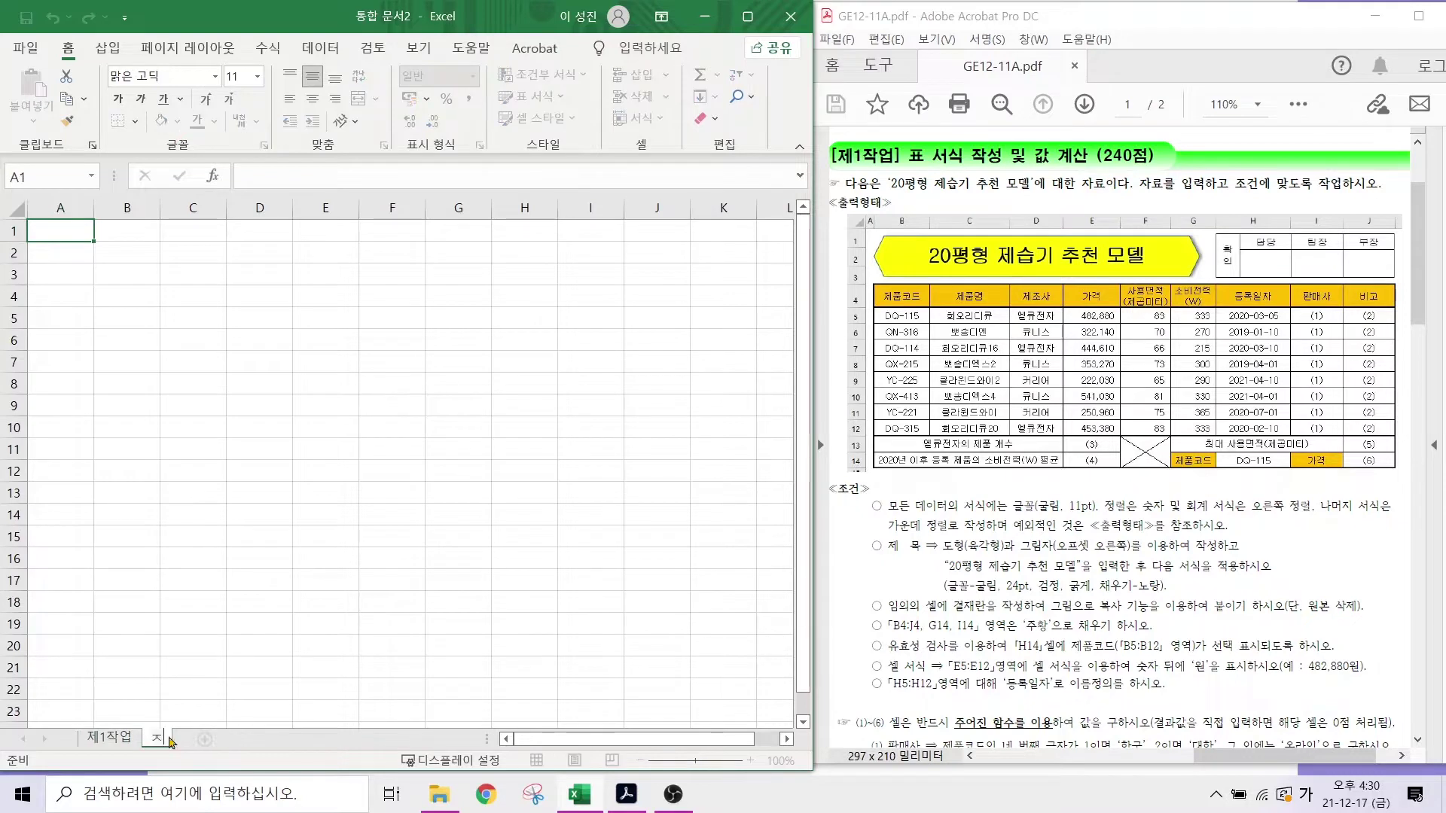
type("2작업")
key("Return")
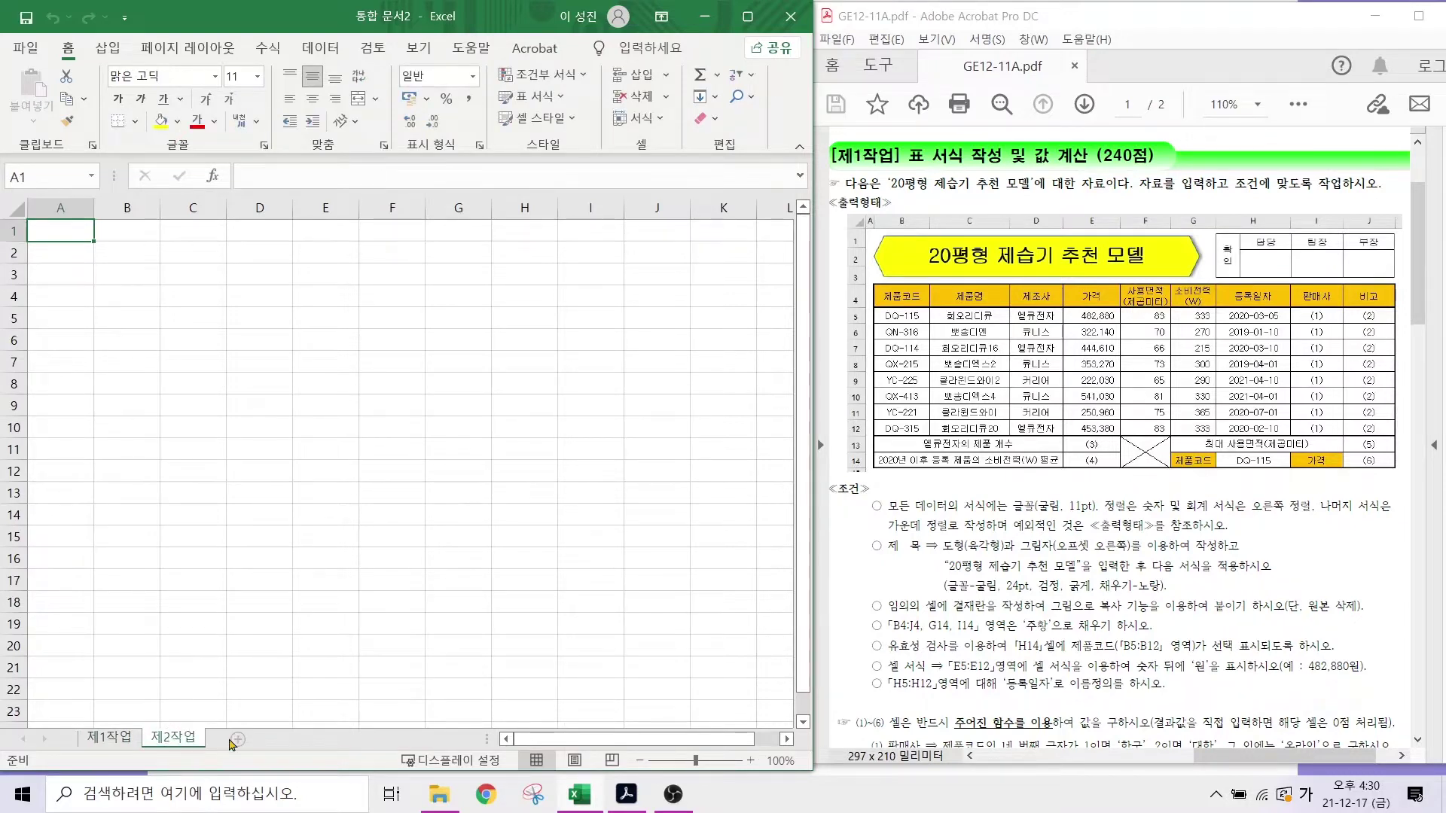
- Add a third worksheet and name it 제3작업
left_click(297, 738)
double_click(234, 738)
type("제3작업")
key("Return")
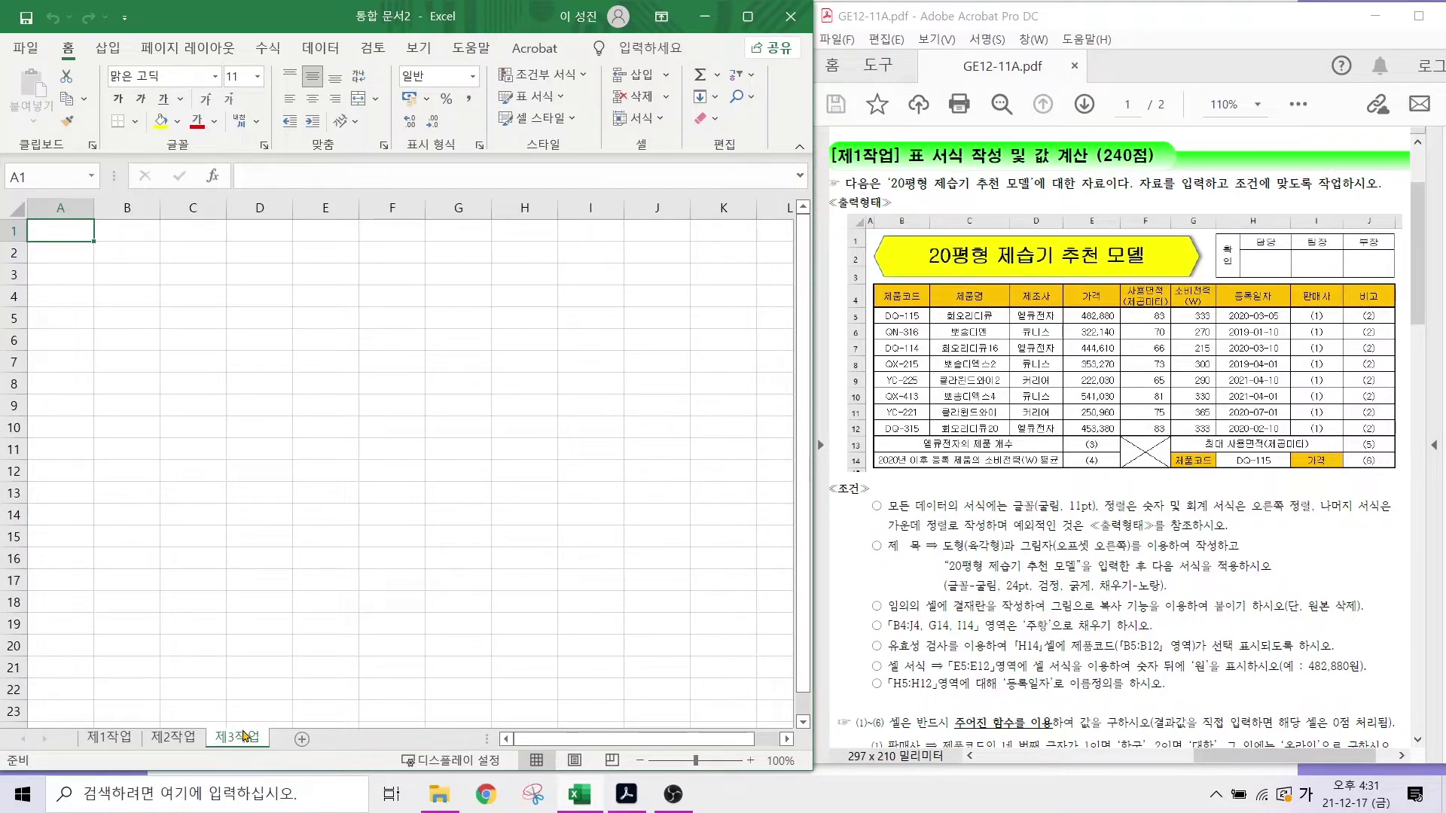
- Set the width of column A to 1 on the 제1작업 sheet
left_click(98, 739)
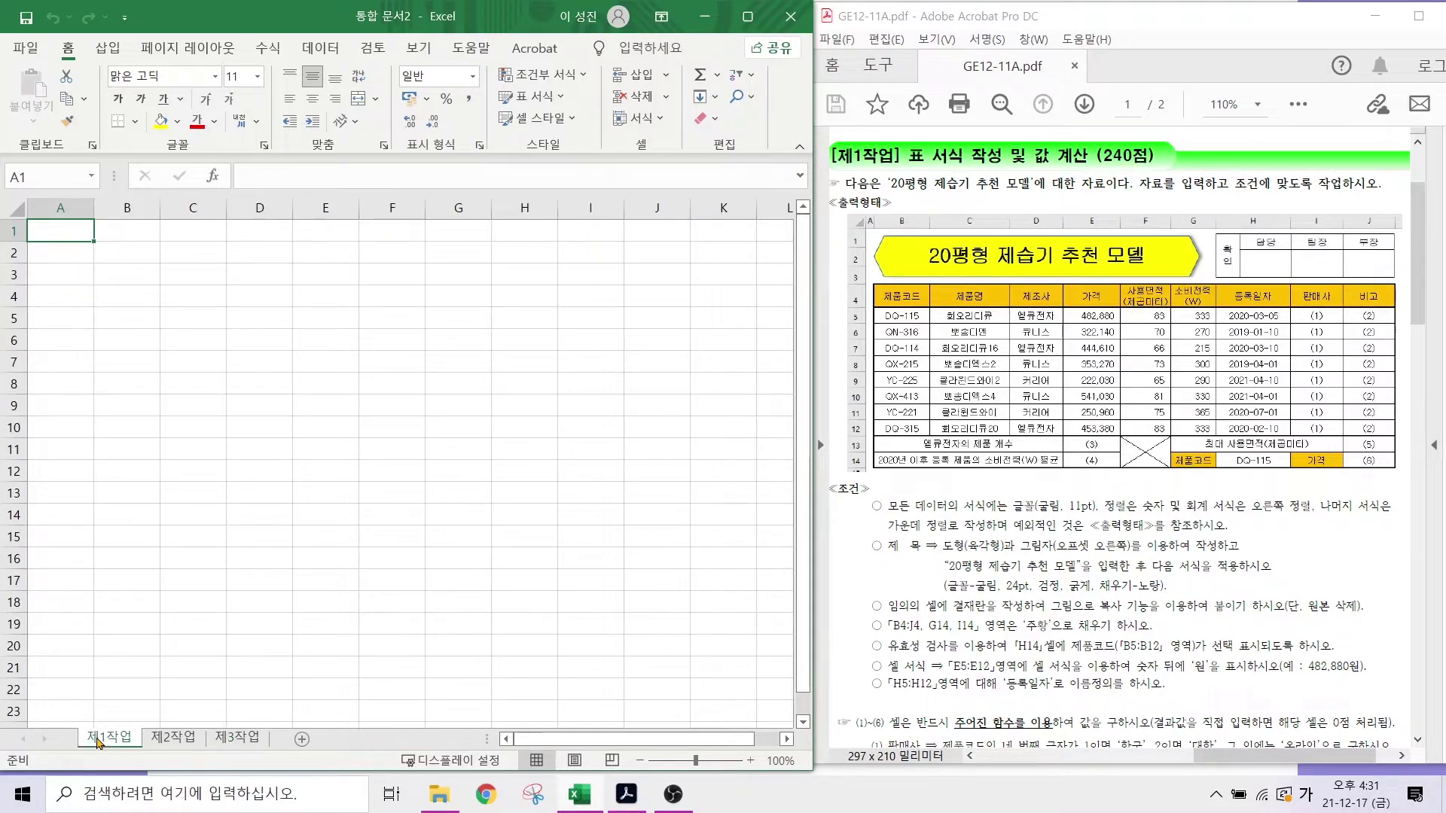
key("ctrl")
key("ctrl")
right_click(59, 205)
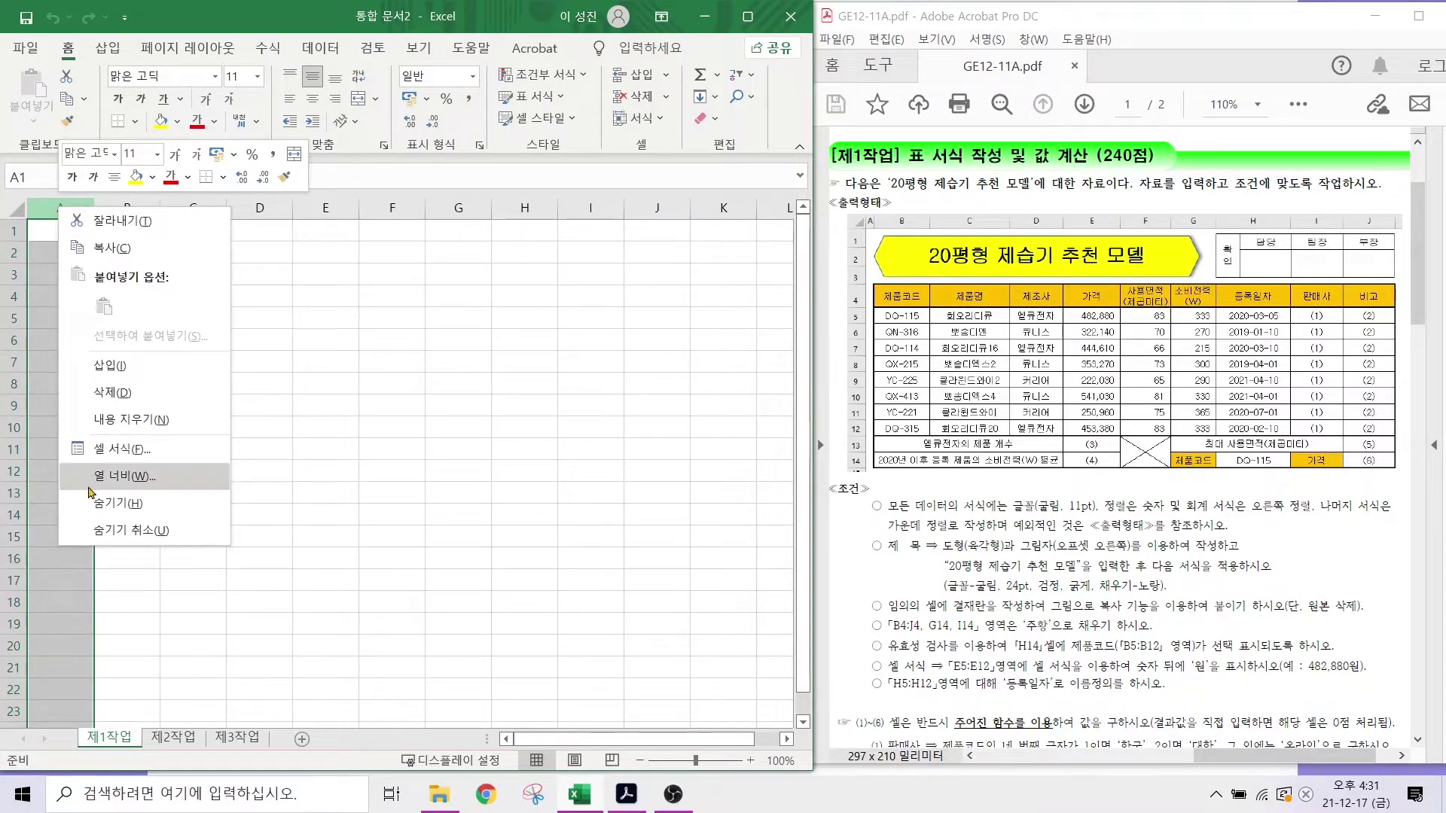
left_click(124, 476)
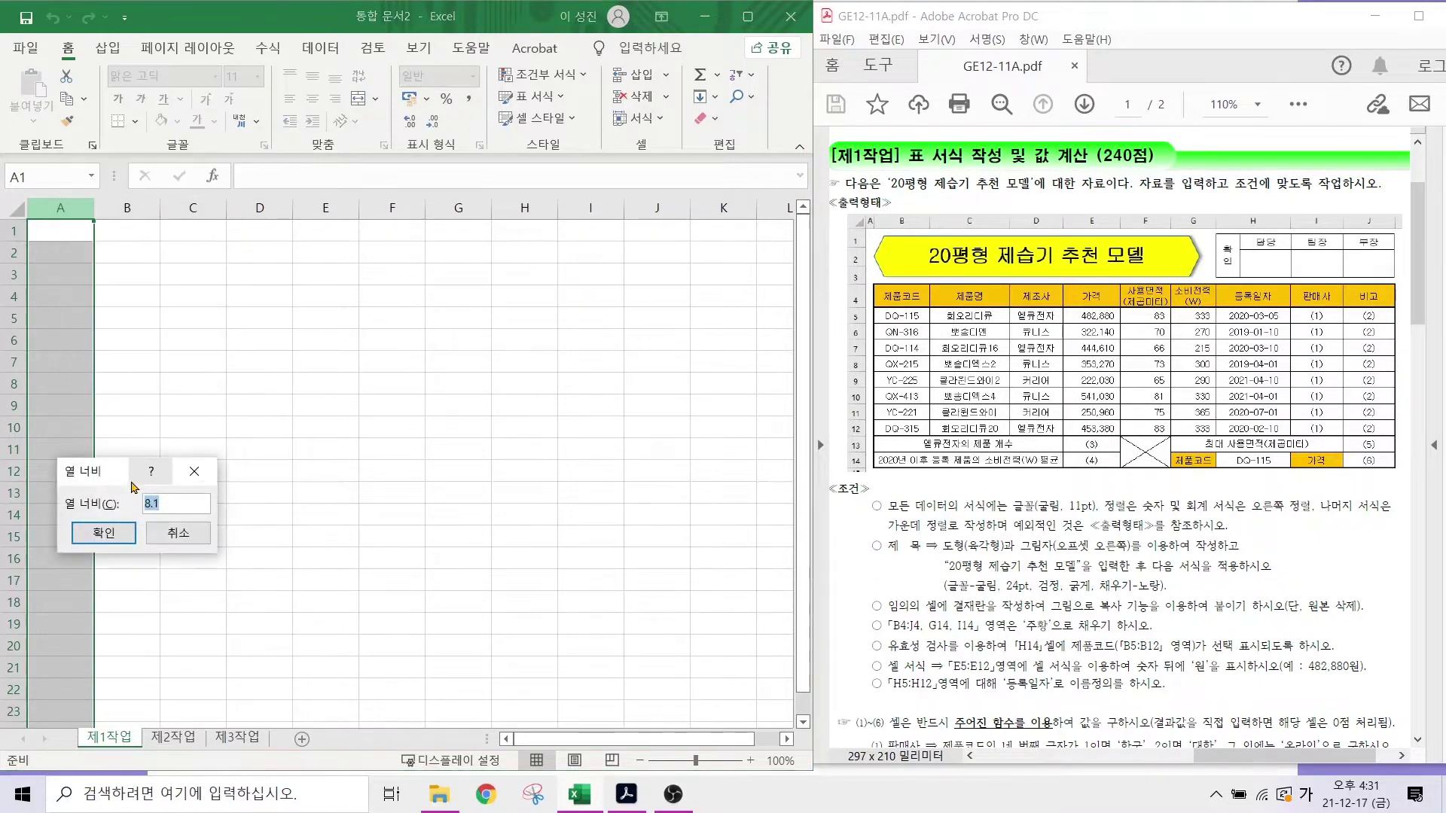
type("1")
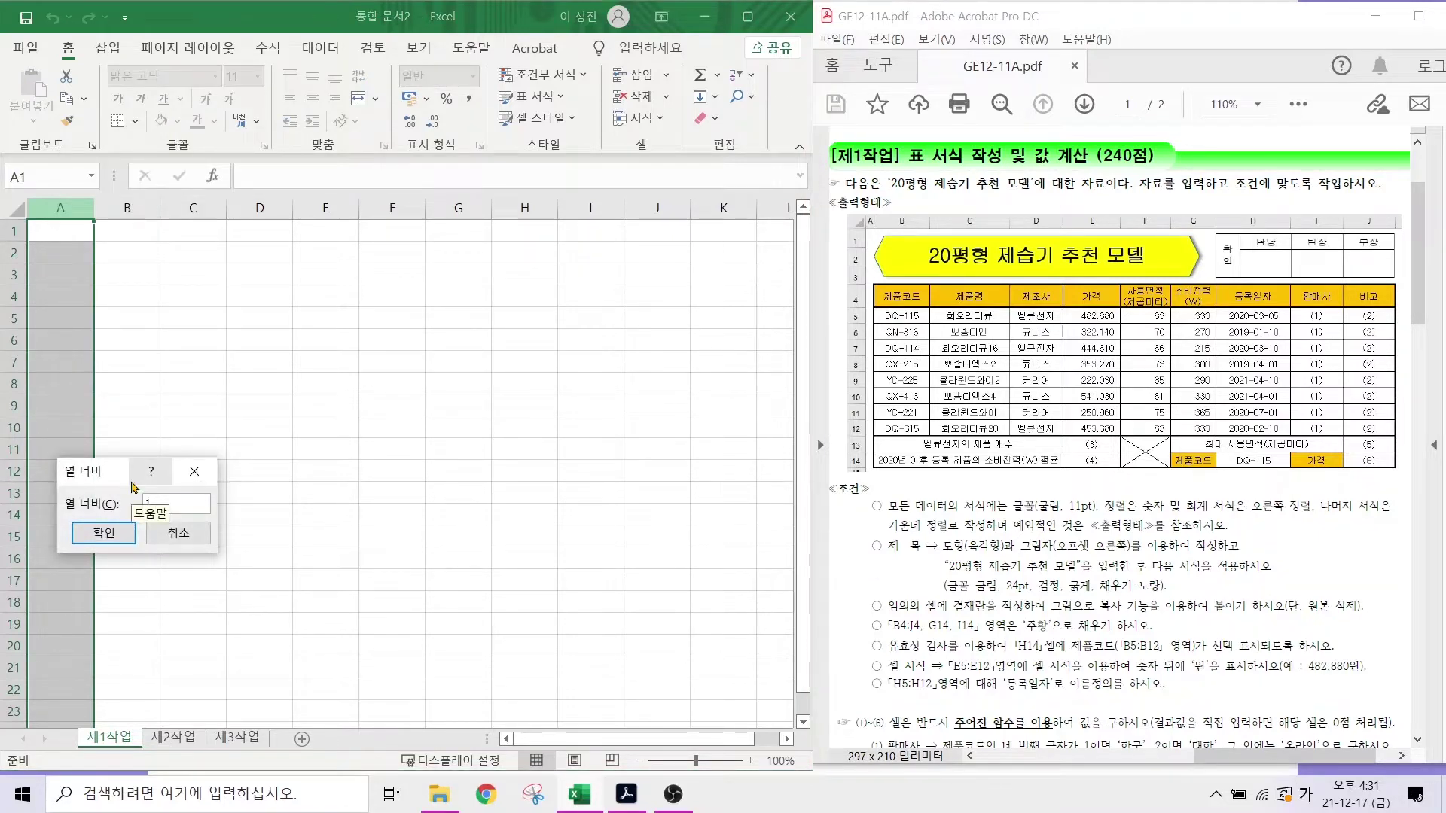
key("Return")
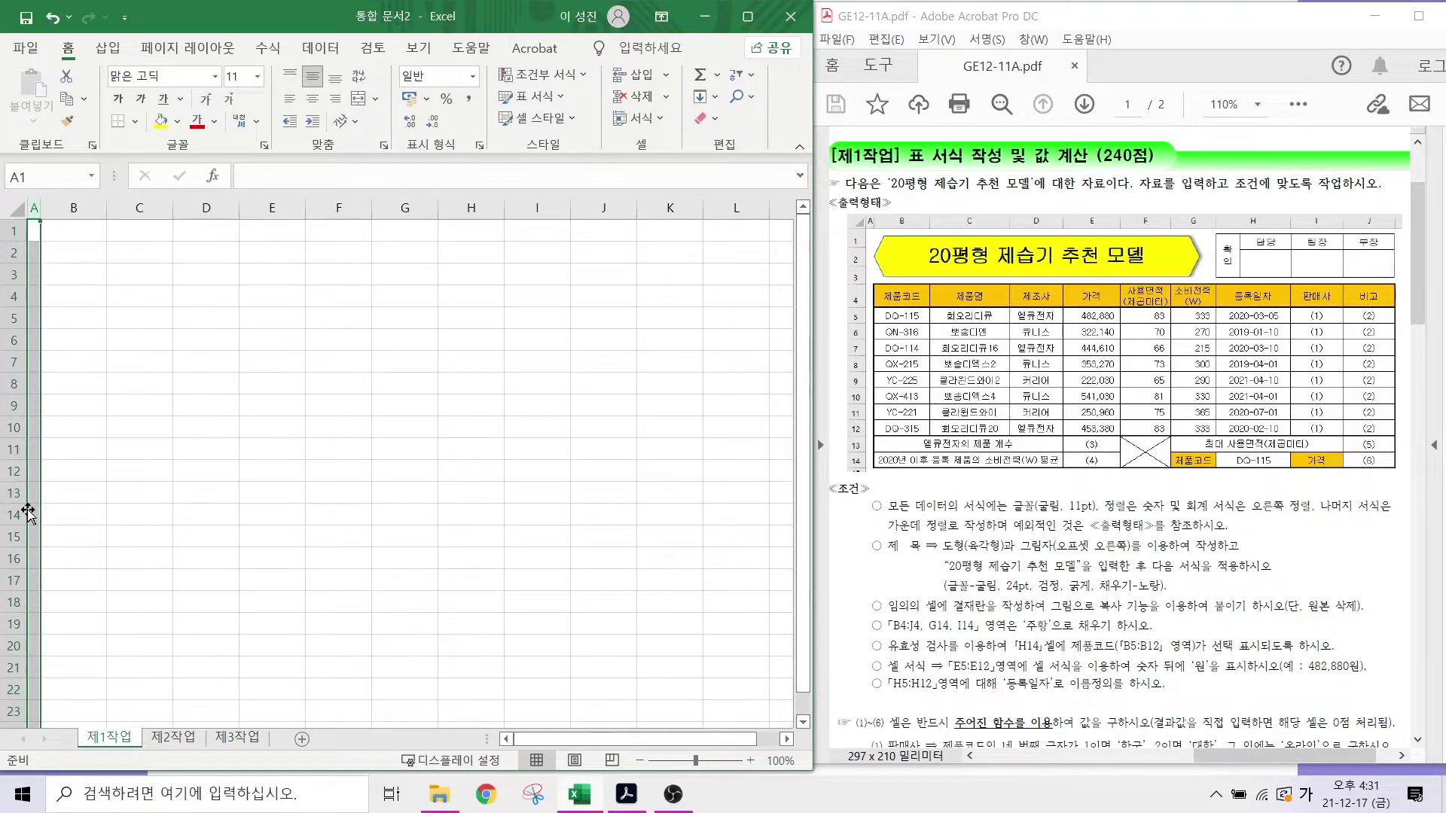
- Set the width of column A to 1 on the 제2작업 and 제3작업 sheets
left_click(161, 735)
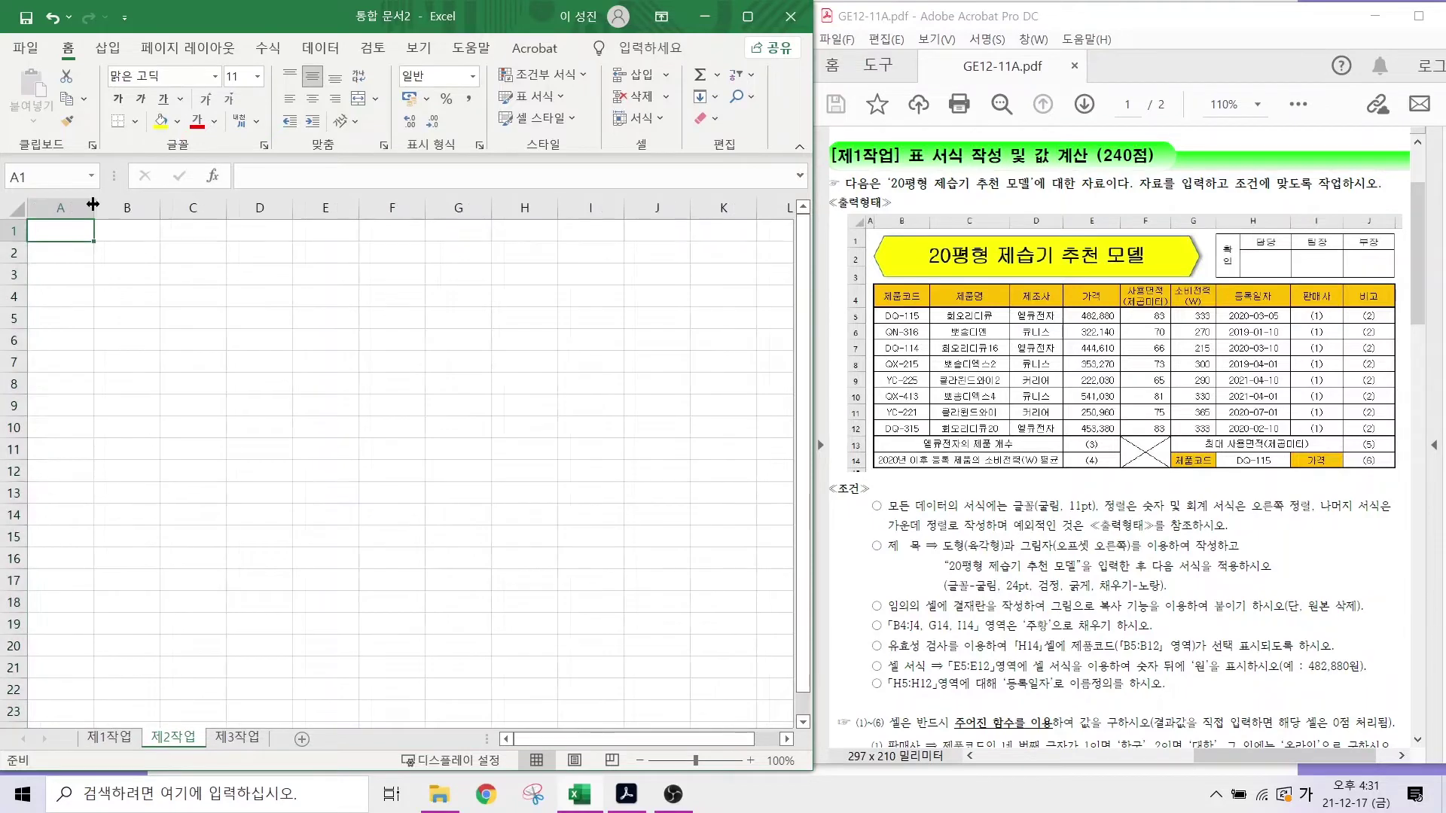
right_click(60, 217)
left_click(126, 479)
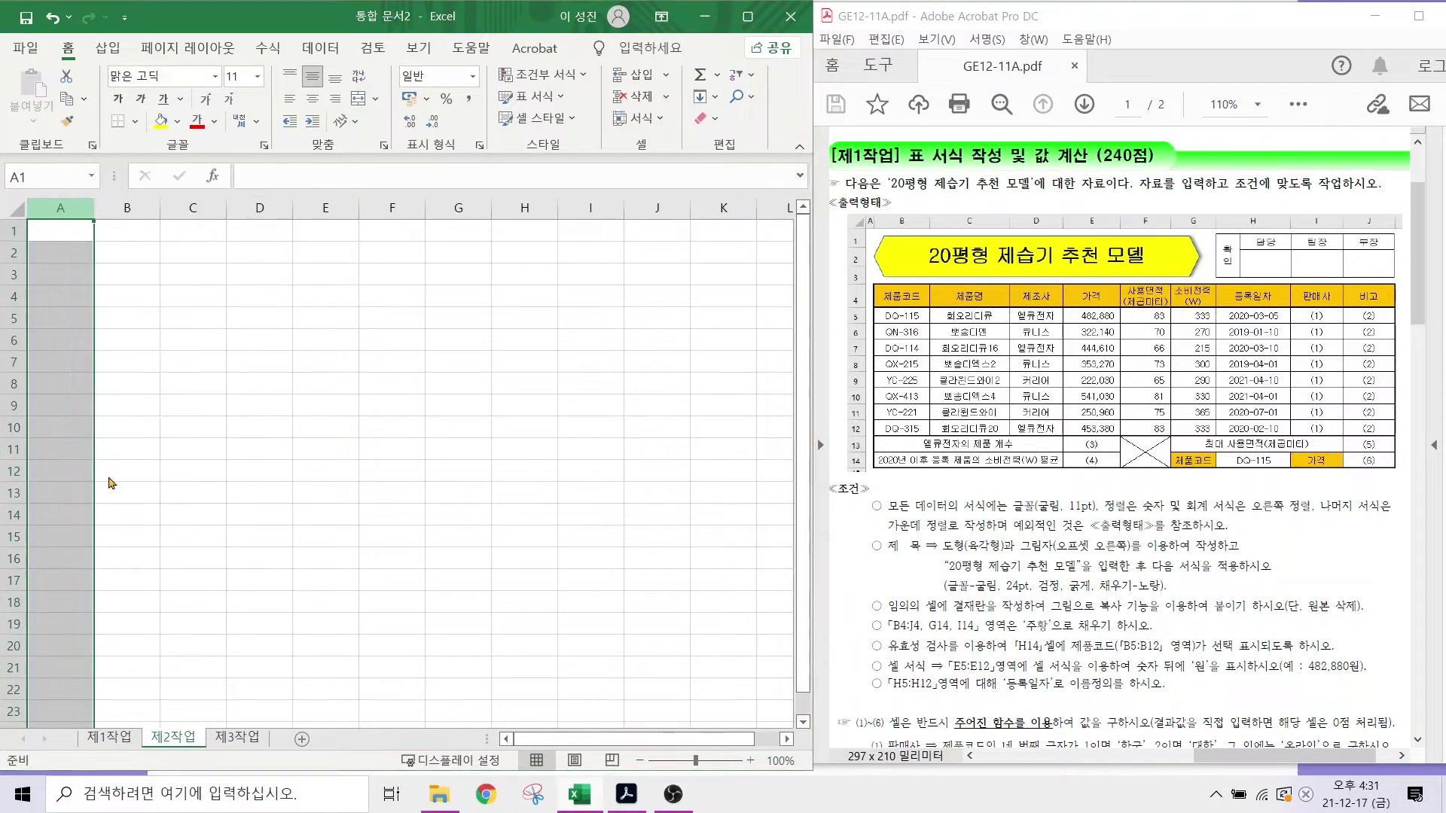
key("Return")
left_click(237, 736)
right_click(60, 207)
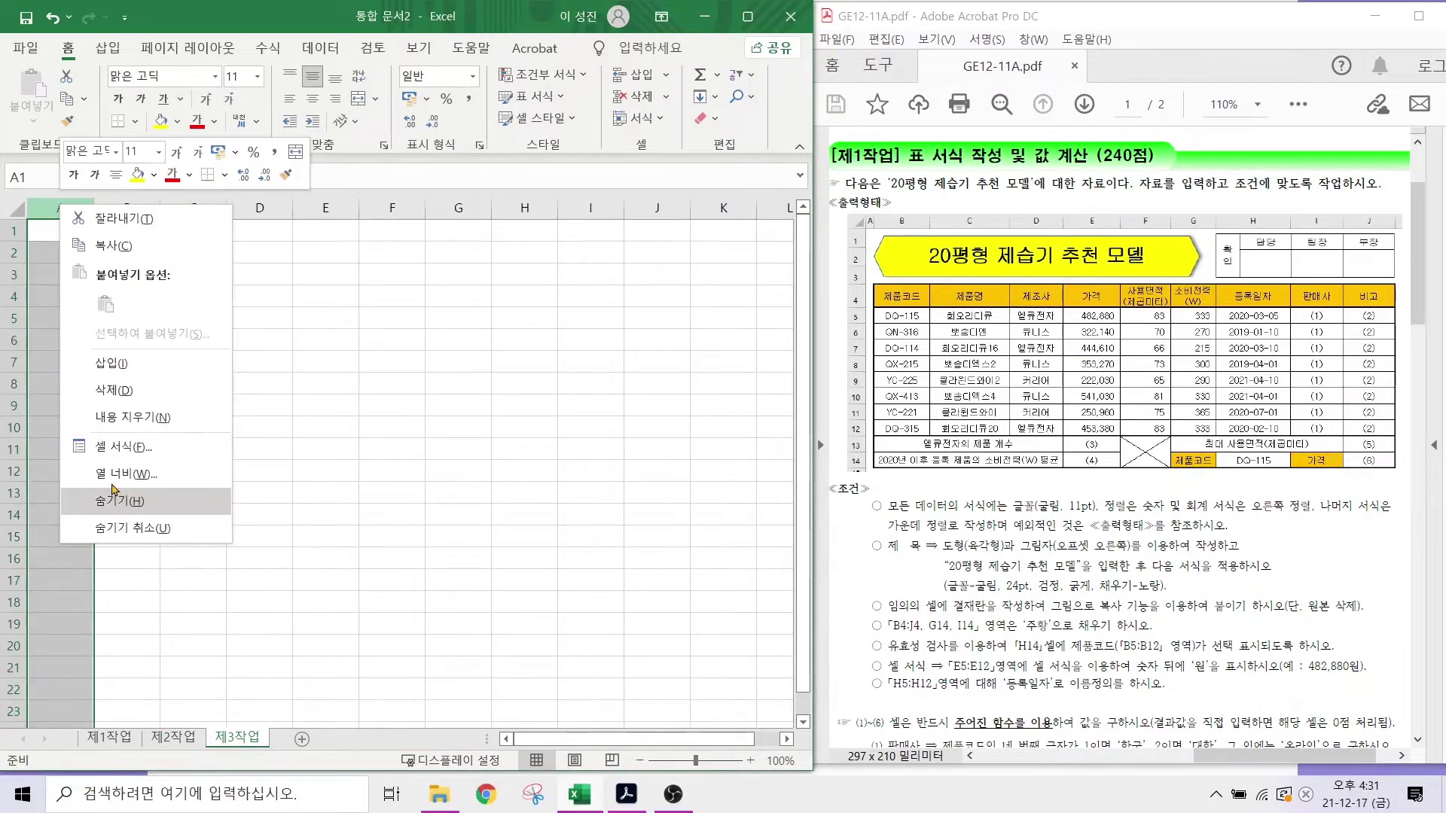
left_click(120, 500)
type("2")
key("Return")
- Enter the headers 제품코드, 제품명, 제조사 and 가격 in cells B4 to E4 of the 제1작업 sheet
left_click(125, 737)
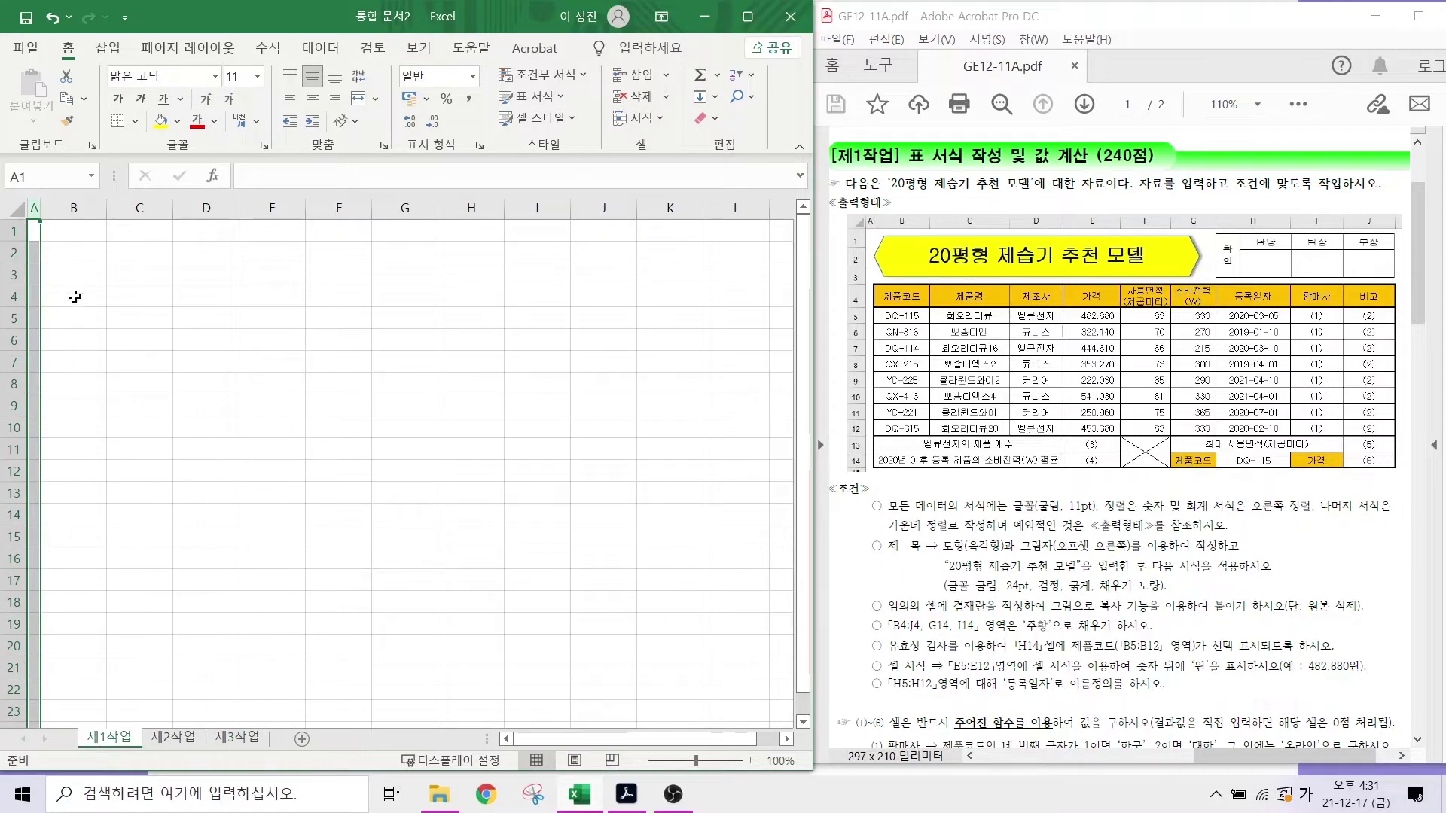
left_click(87, 303)
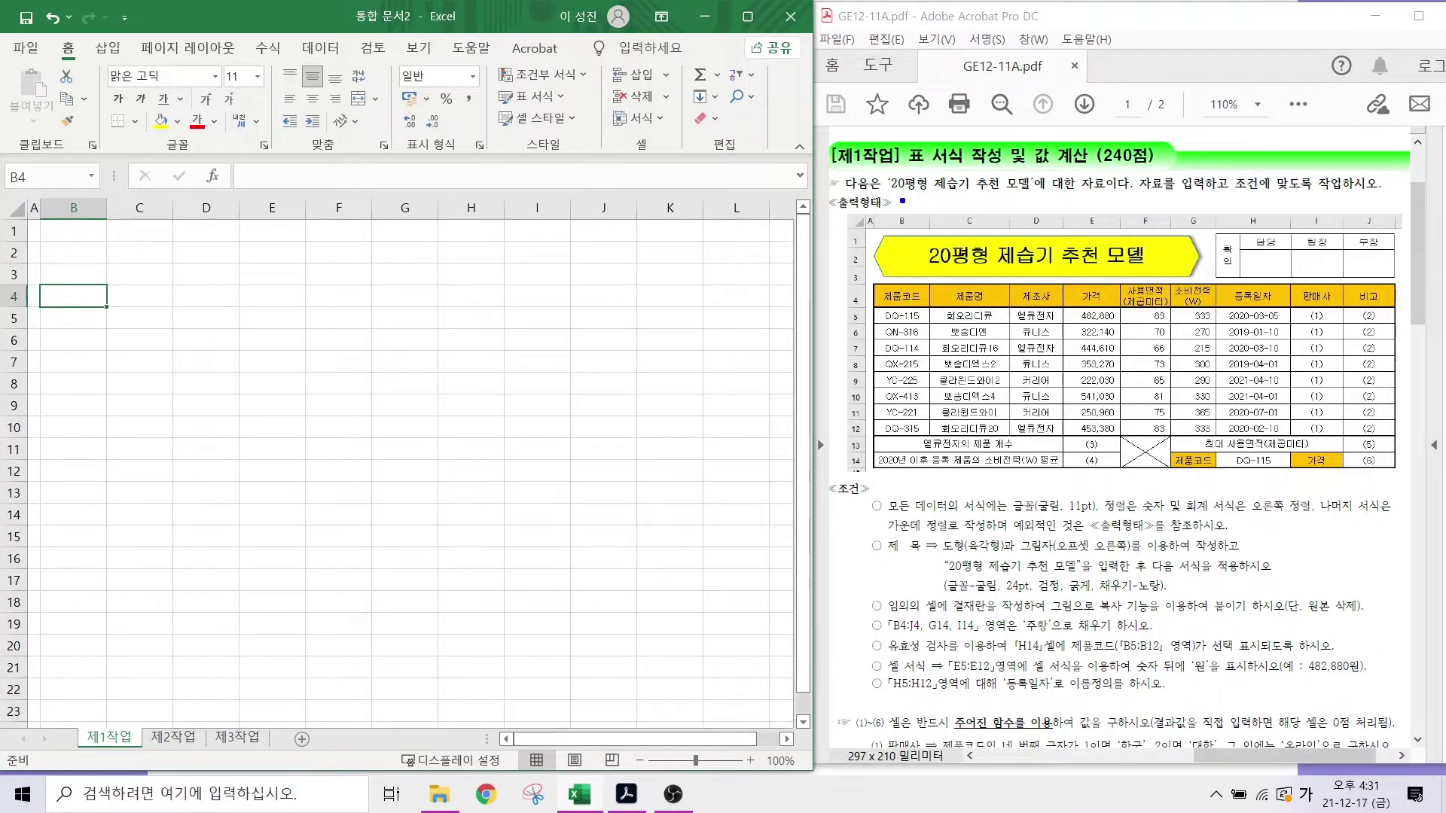
mouse_move(901, 199)
left_mouse_down()
mouse_move(901, 320)
mouse_move(962, 297)
left_mouse_up()
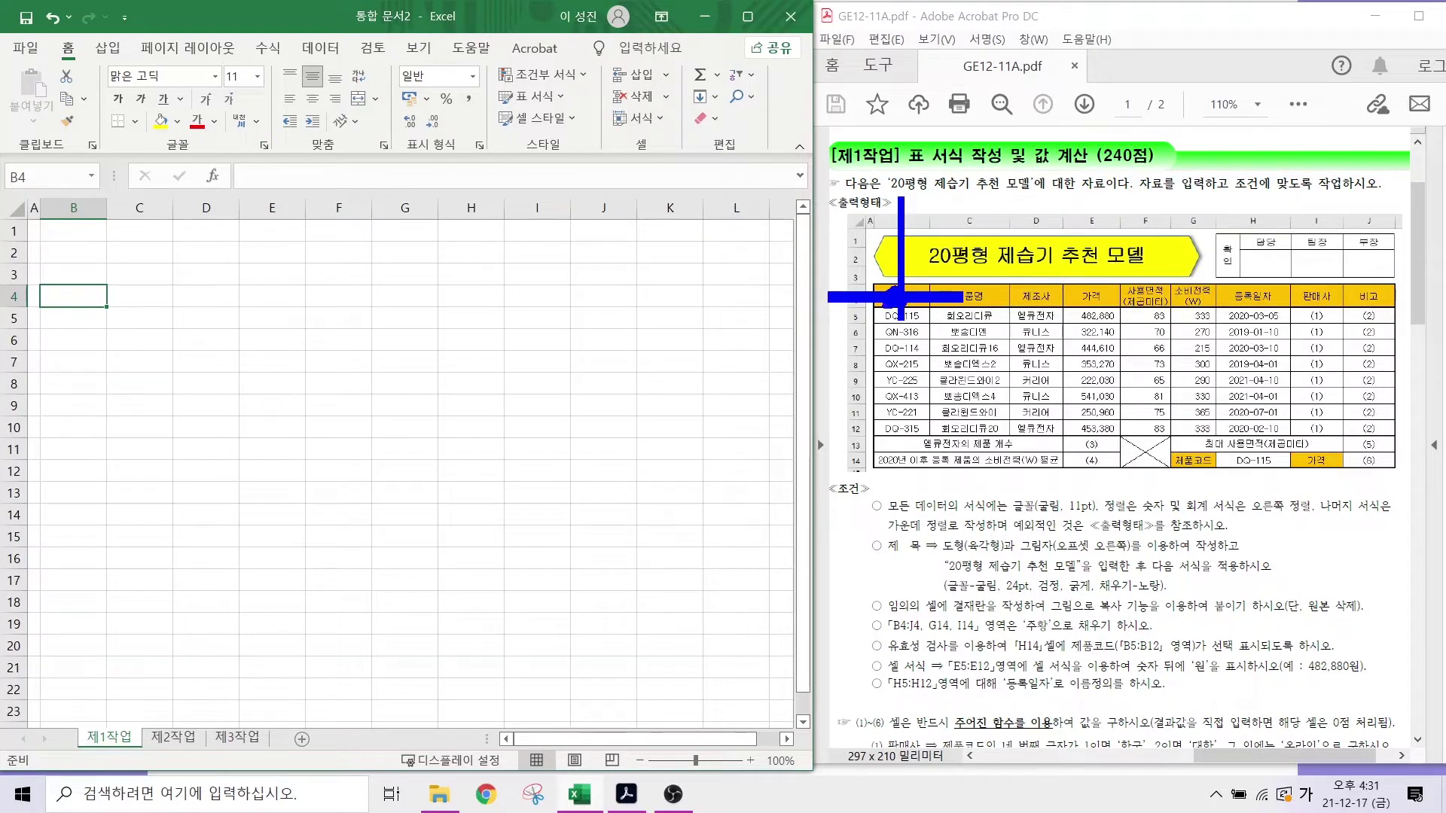
key("Escape")
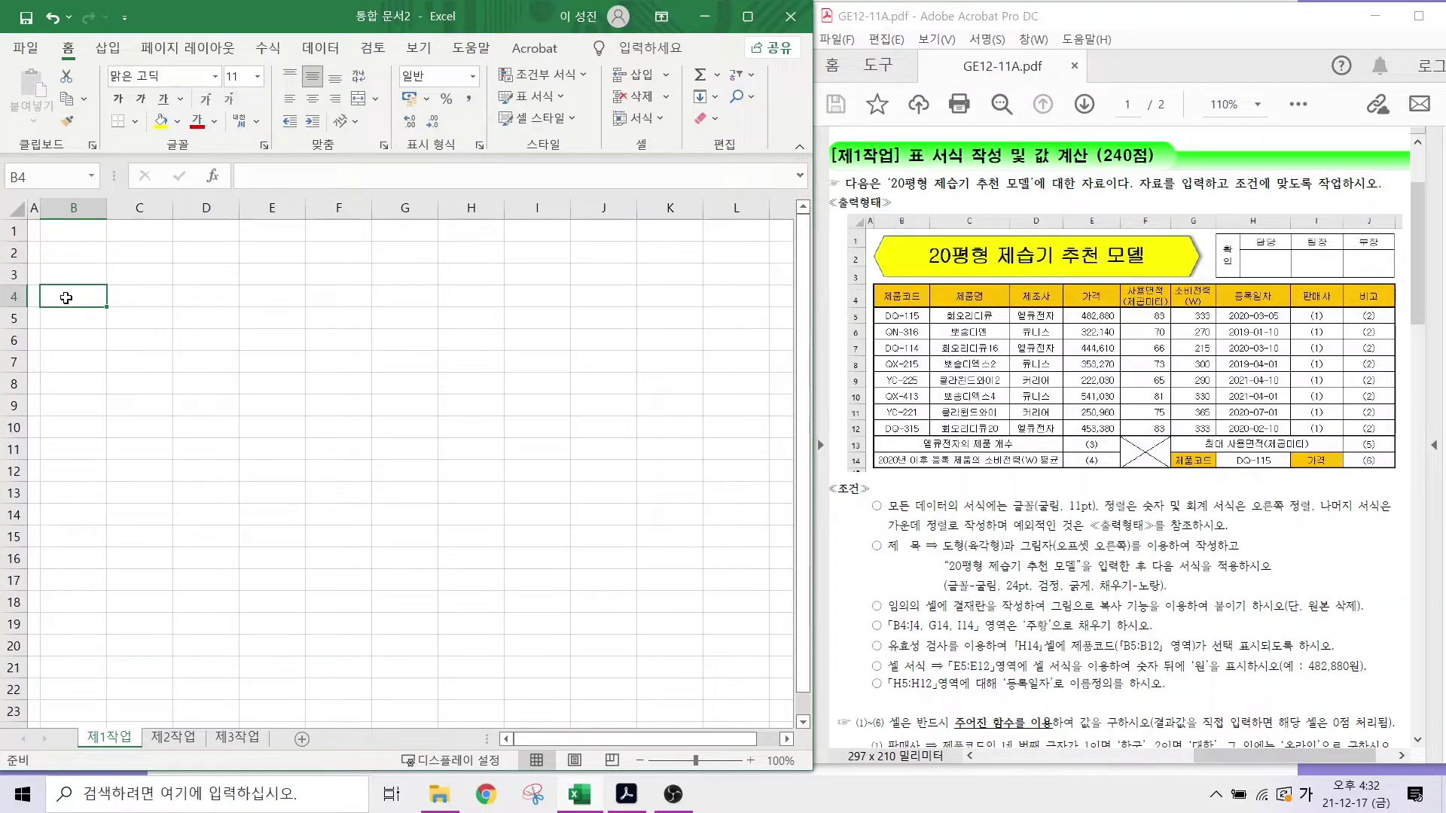
type("제품코드")
key("Tab")
type("제품명")
key("Tab")
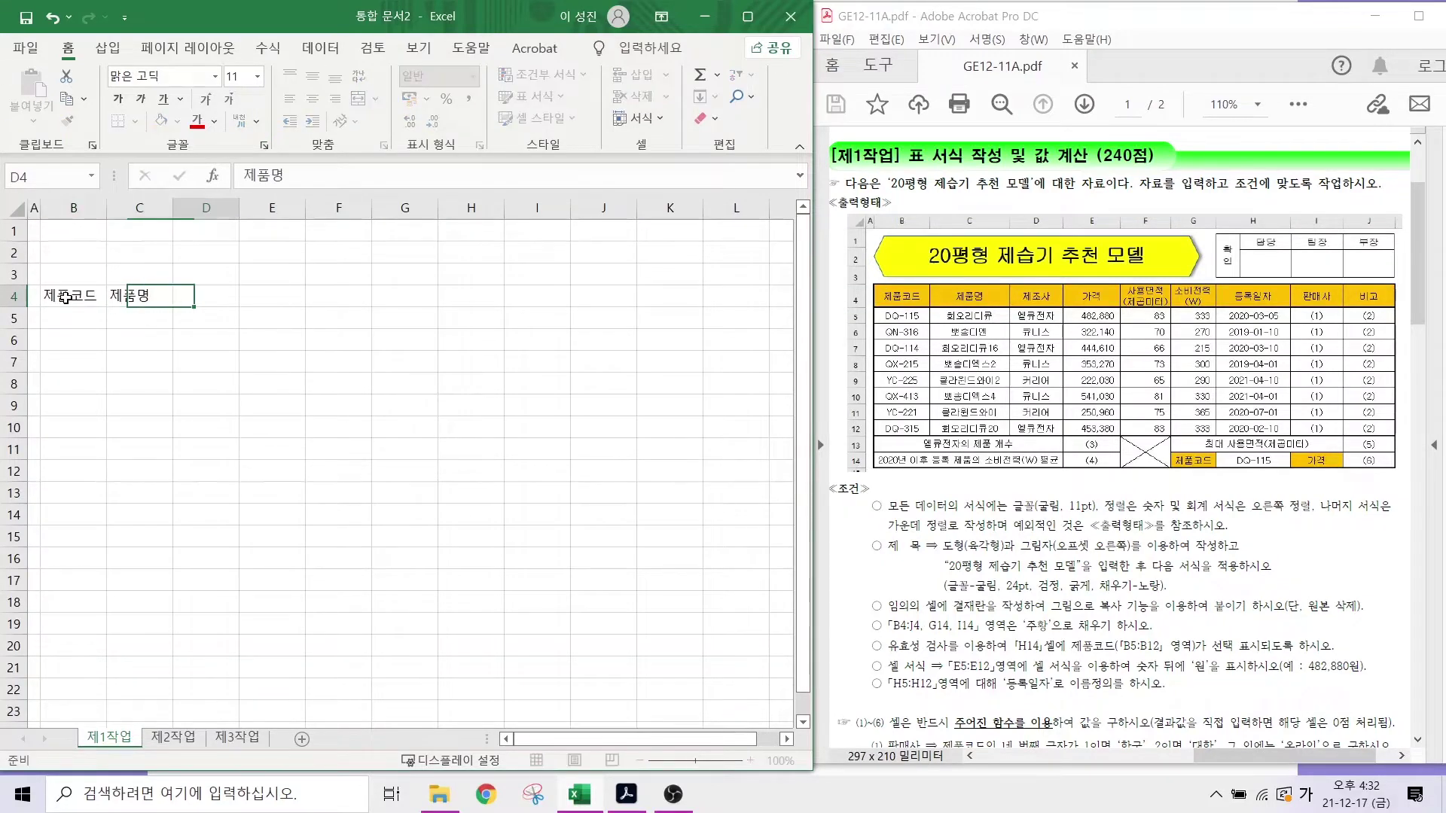
type("제조사")
key("Tab")
type("가격")
key("Tab")
- Enter the two-line header in F4 with 사용면적 on the first line and (제곱미터) on the second
left_click_drag(1100, 271, 1184, 318)
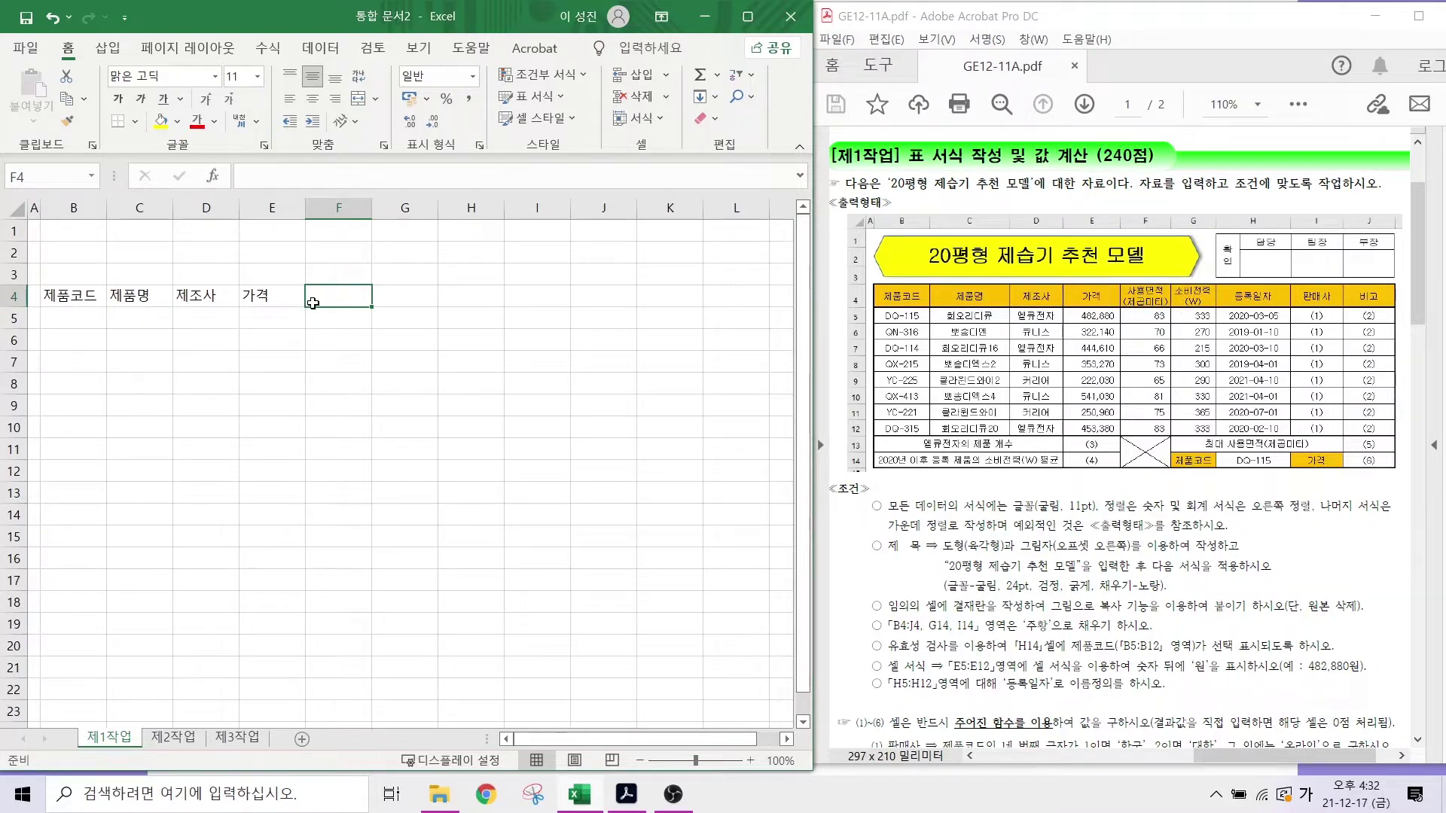
type("사용며")
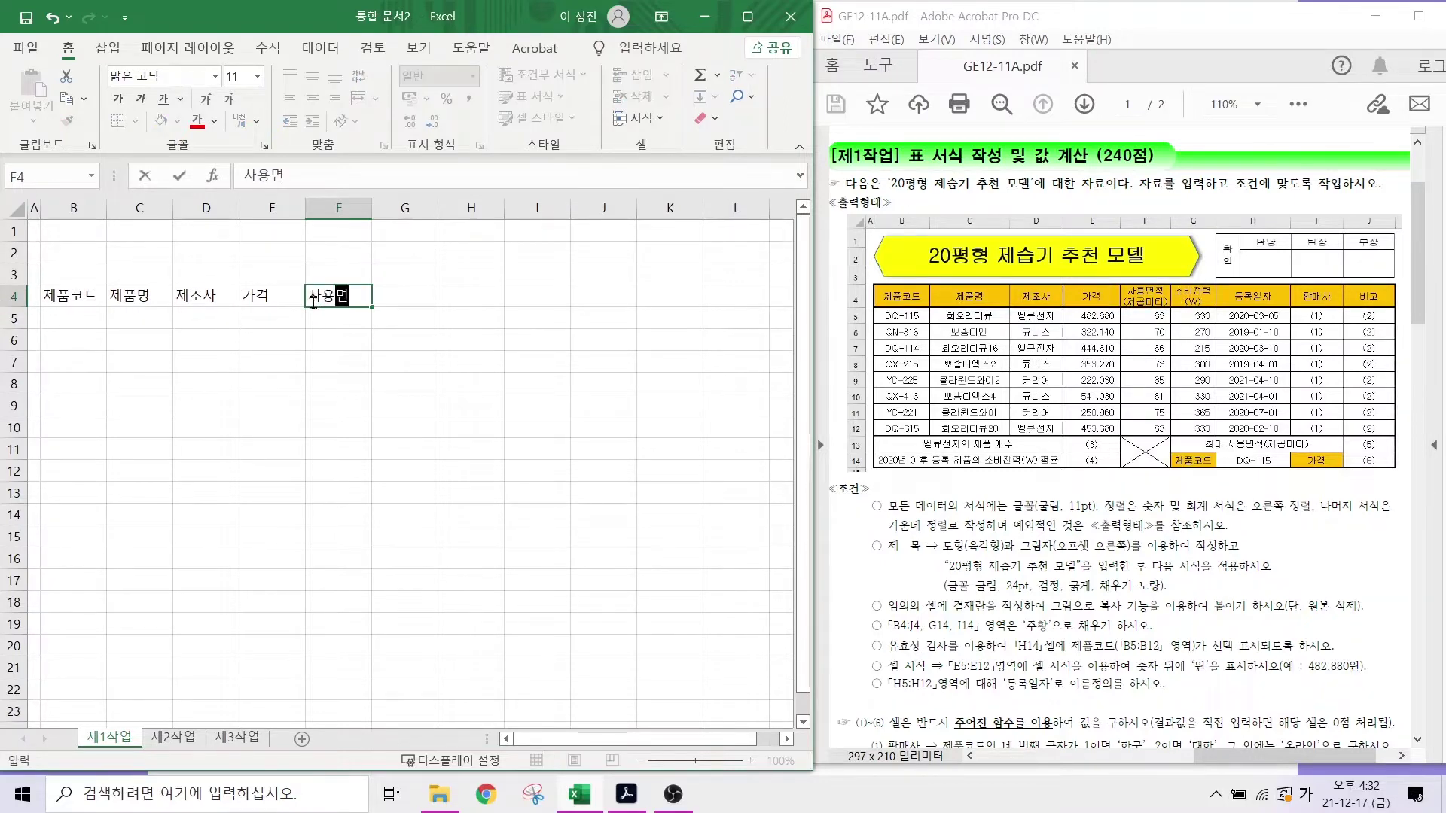
type("ㄴ적")
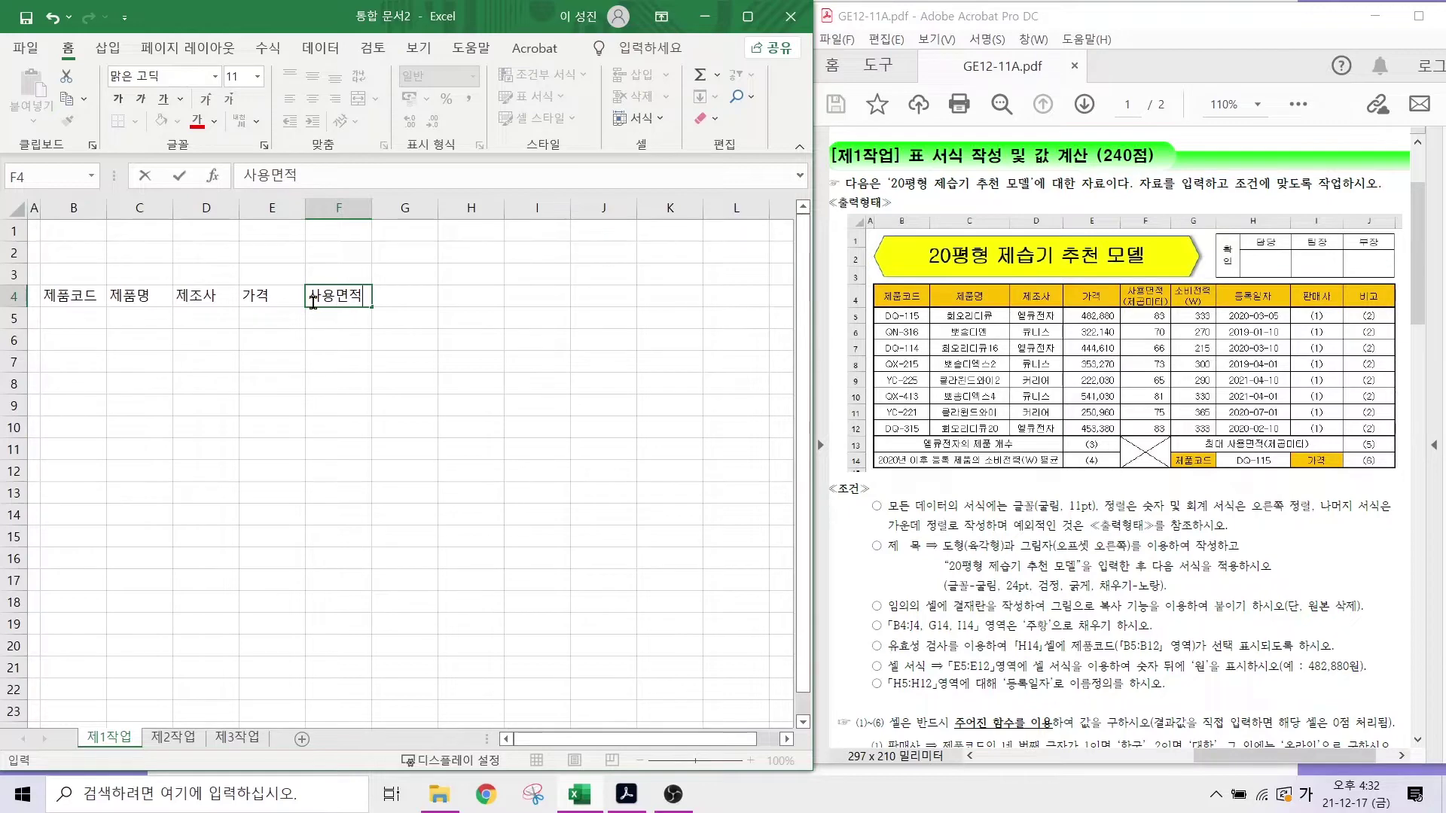
key("alt")
key("alt+Return")
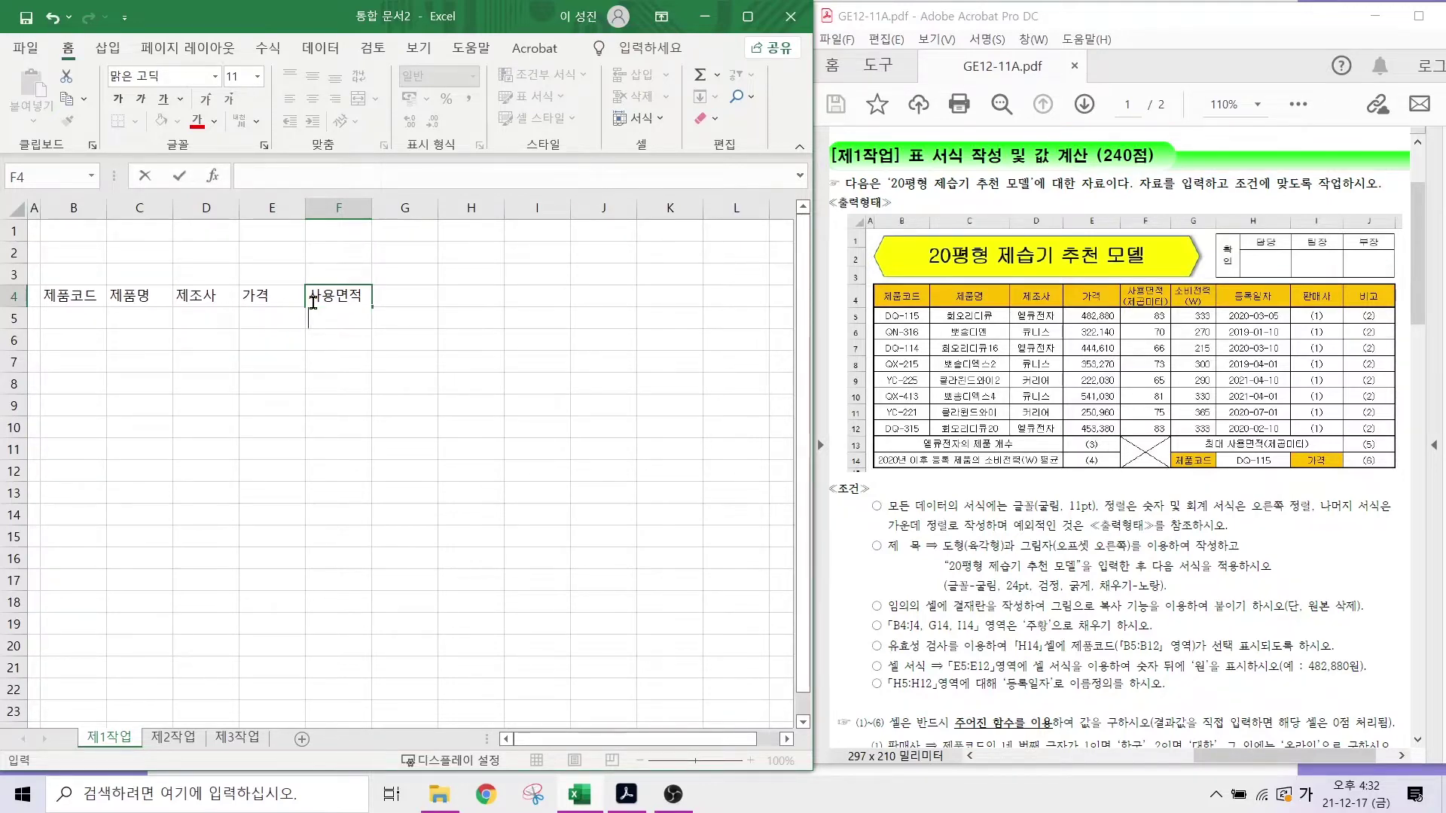
type("(제곱미")
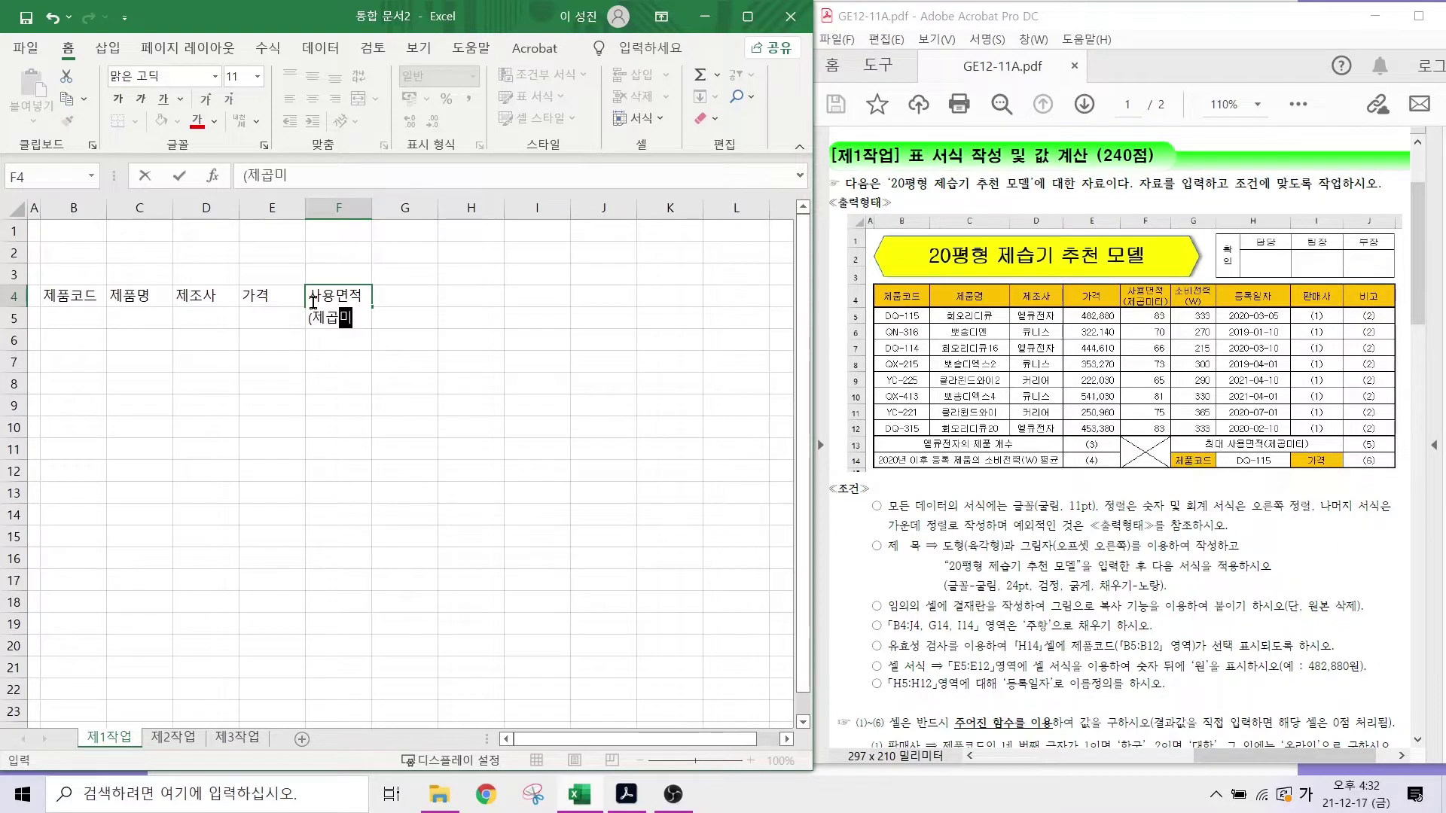
type("터)")
- Enter the two-line header in G4 with 소비전력 on the first line and (W) on the second
left_click(404, 306)
type("소비")
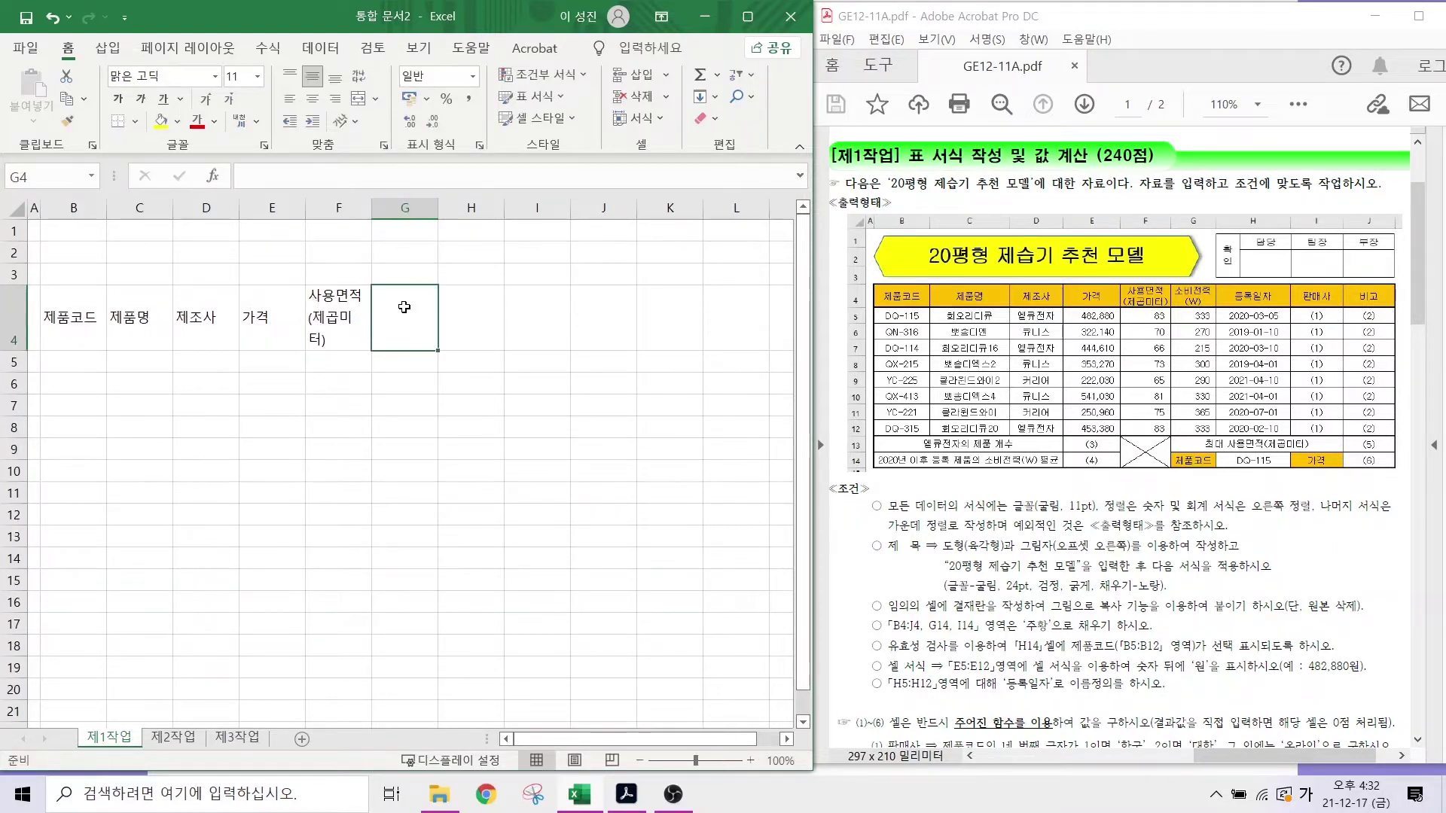
type("전력")
key("alt+Return")
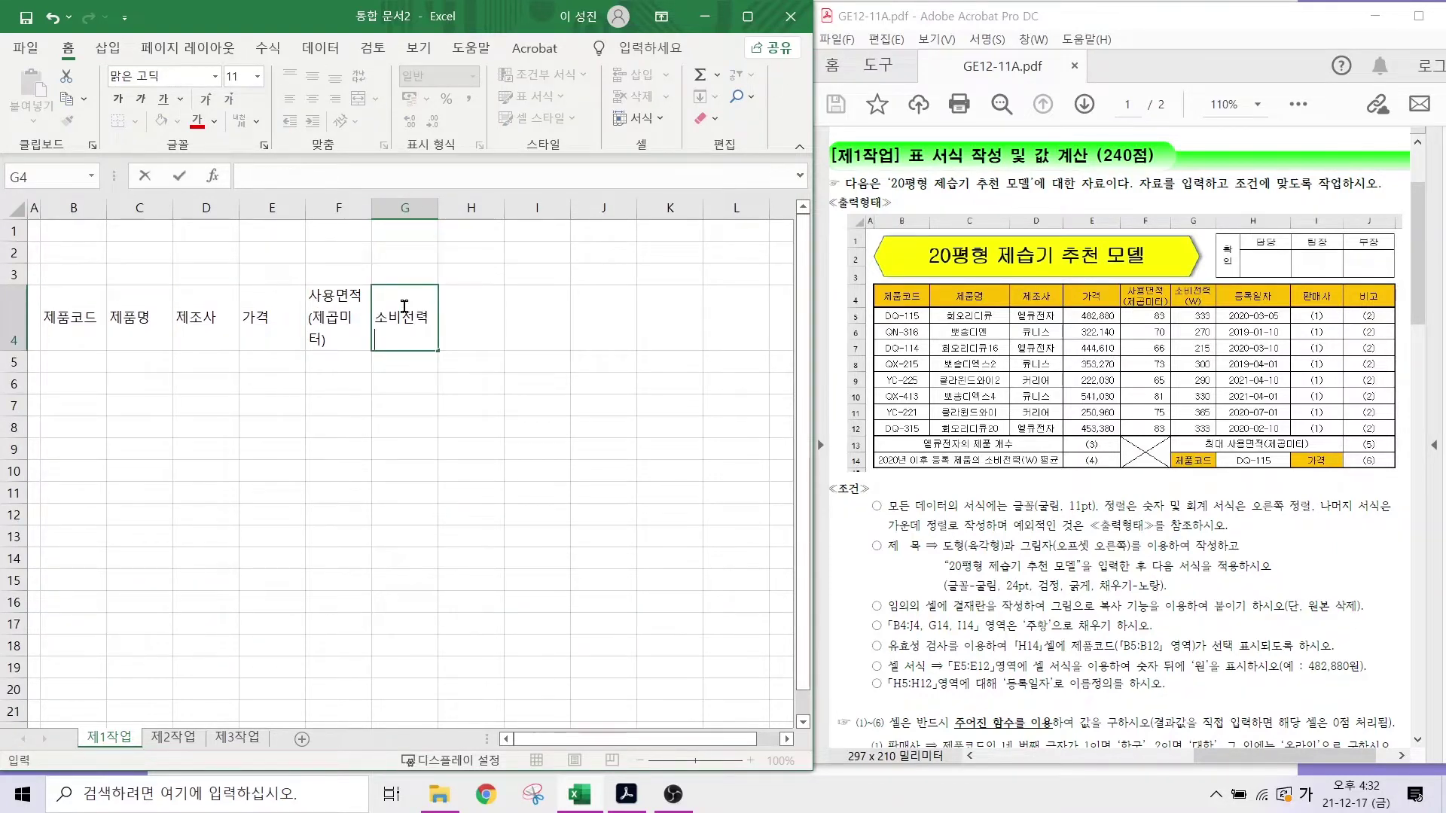
type("(W)")
key("Return")
- Widen column F so that (제곱미터) in cell F4 fits on a single line
left_click(338, 346)
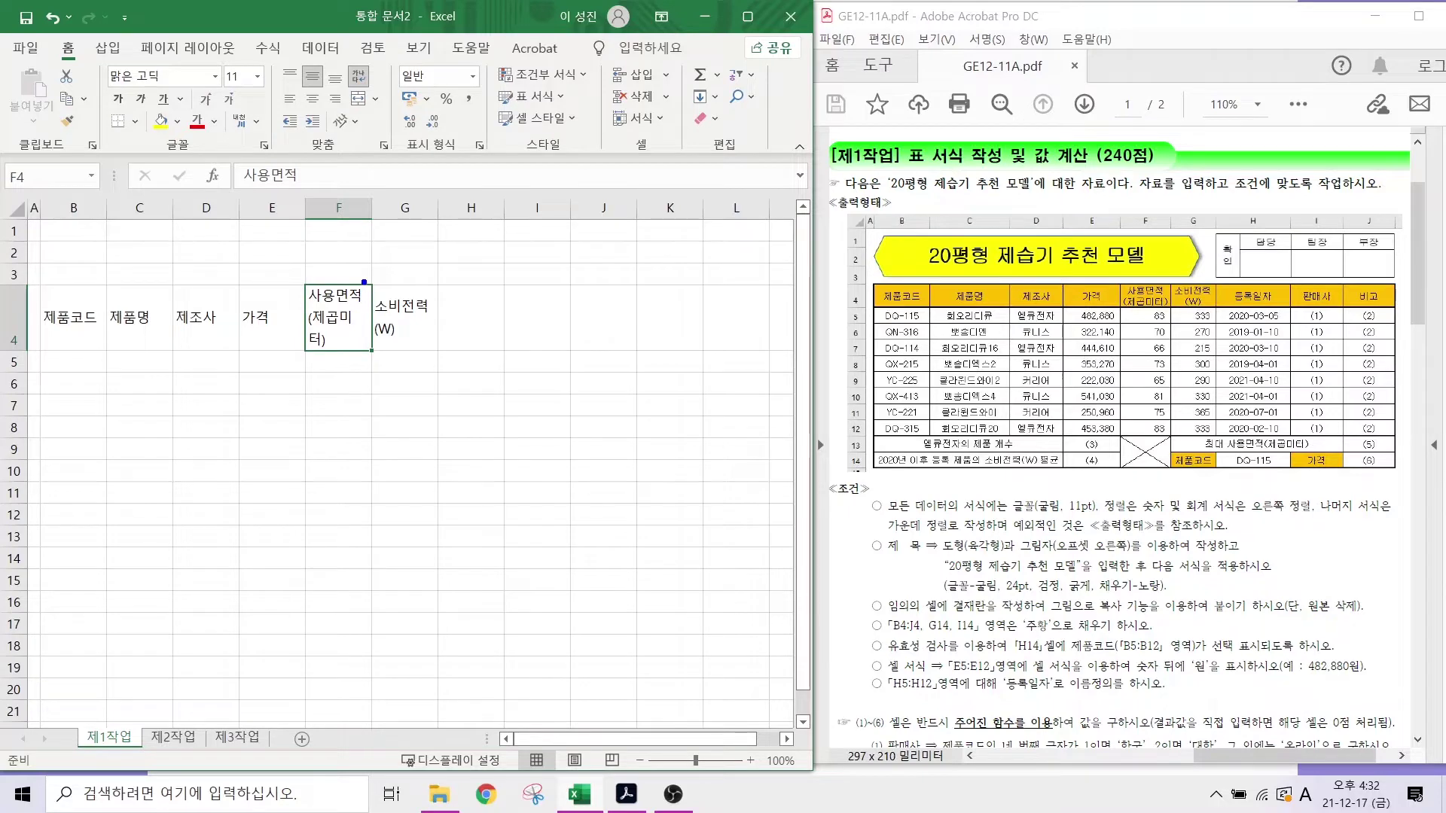
left_click_drag(370, 281, 364, 308)
mouse_move(384, 220)
left_mouse_down()
mouse_move(290, 194)
mouse_move(387, 204)
left_mouse_up()
key("Escape")
left_click_drag(369, 215, 400, 216)
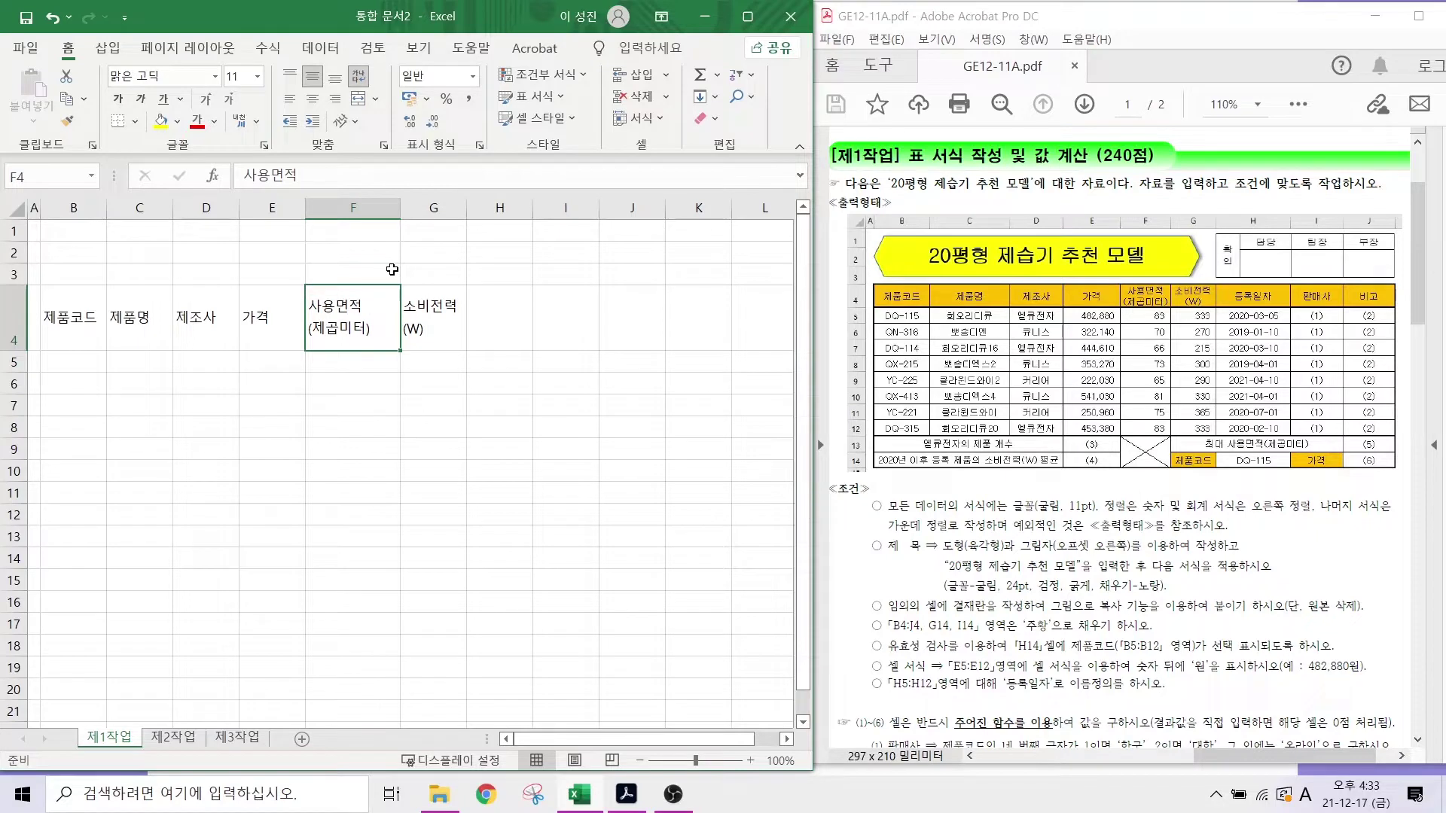
- Enter the headers 등록일자, 판매사 and 비고 in cells H4 to J4
left_click(489, 323)
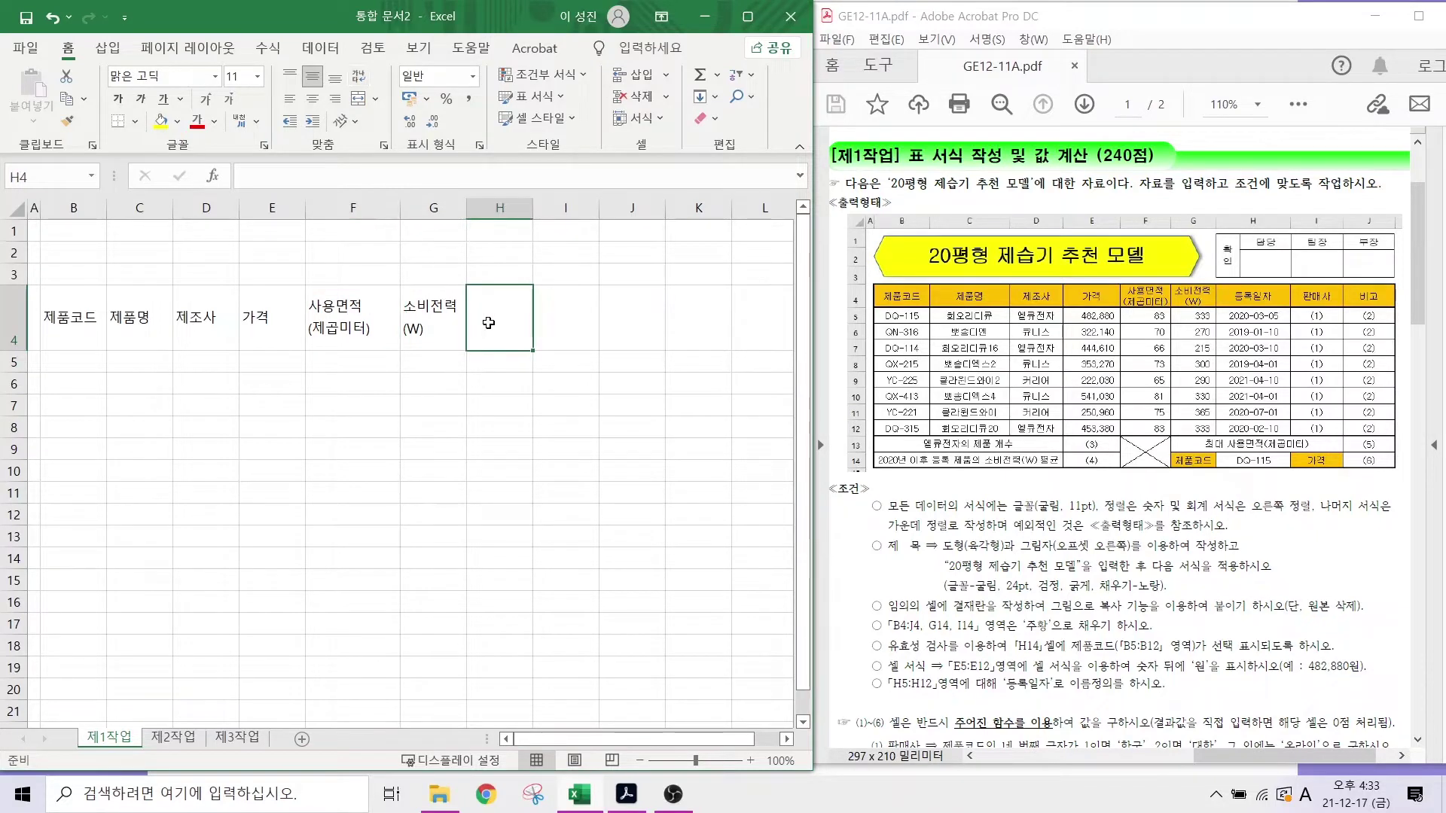
type("E록이")
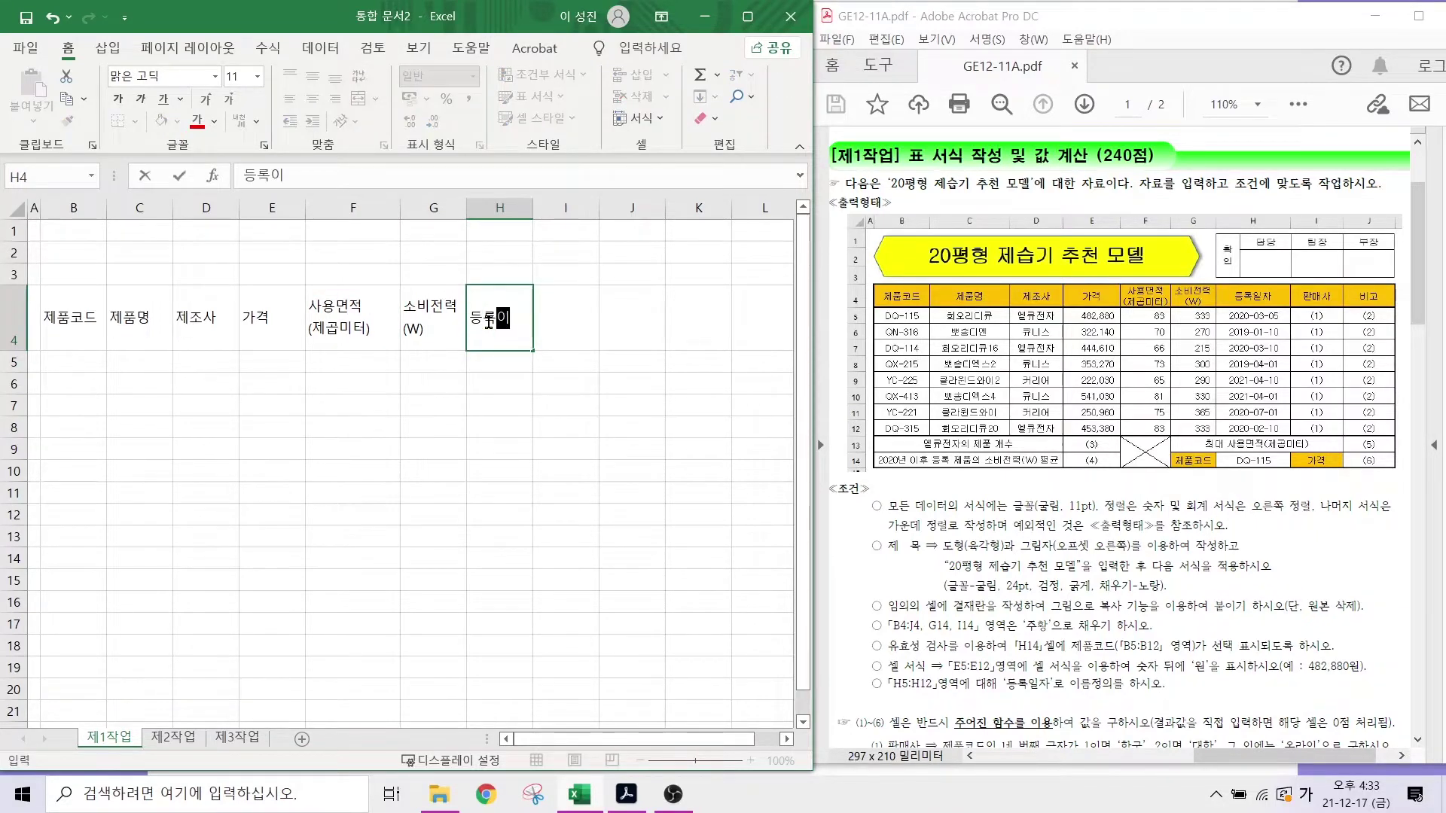
type("일자")
key("Tab")
type("판매사")
key("Tab")
type("비고")
- Enter the product codes DQ-115, QN-316, DQ-114 and QX-215 in cells B5 to B8
left_click(71, 358)
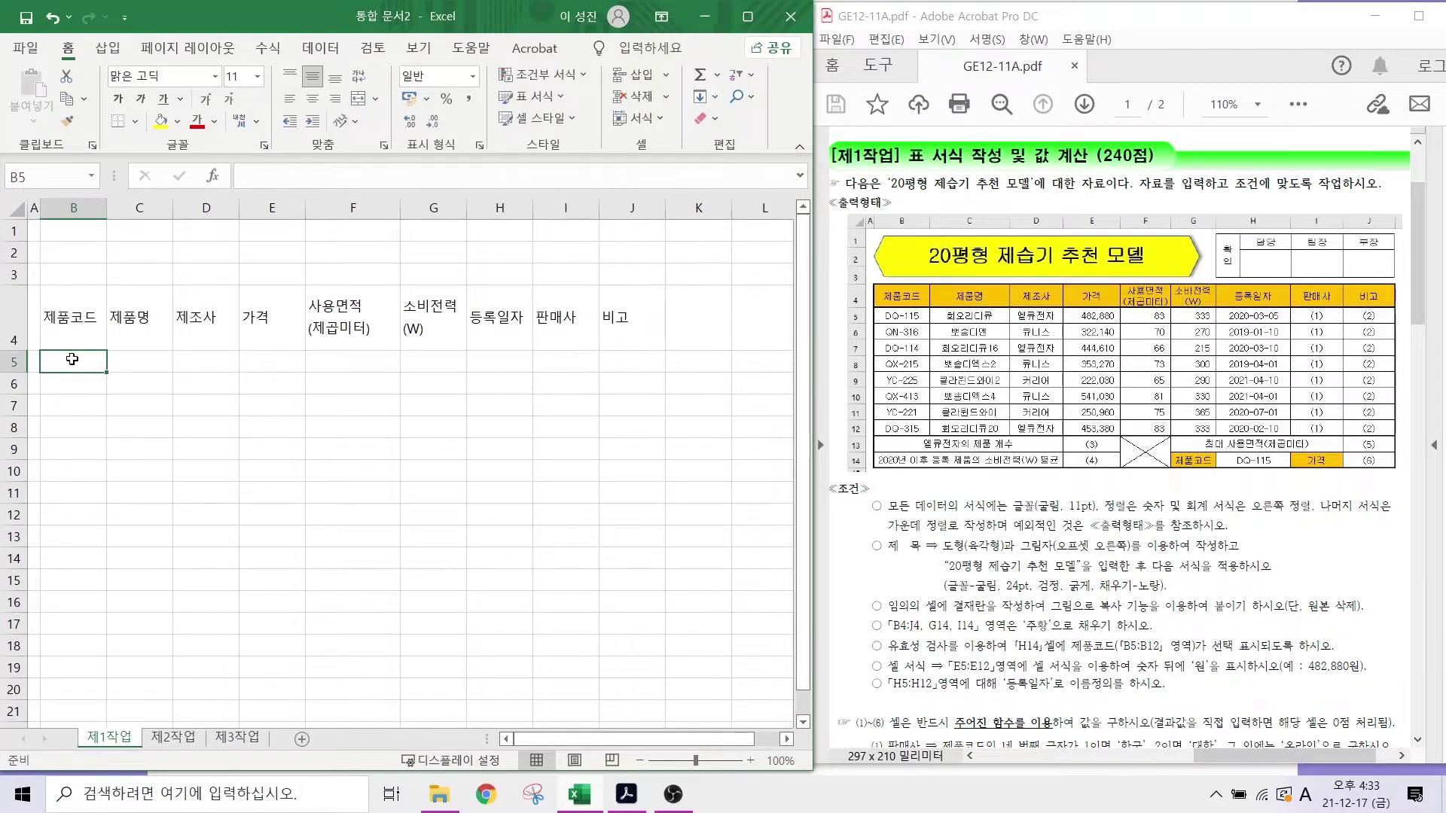
key("Hangul")
type("DQ-115")
key("Return")
type("QN-316")
key("Return")
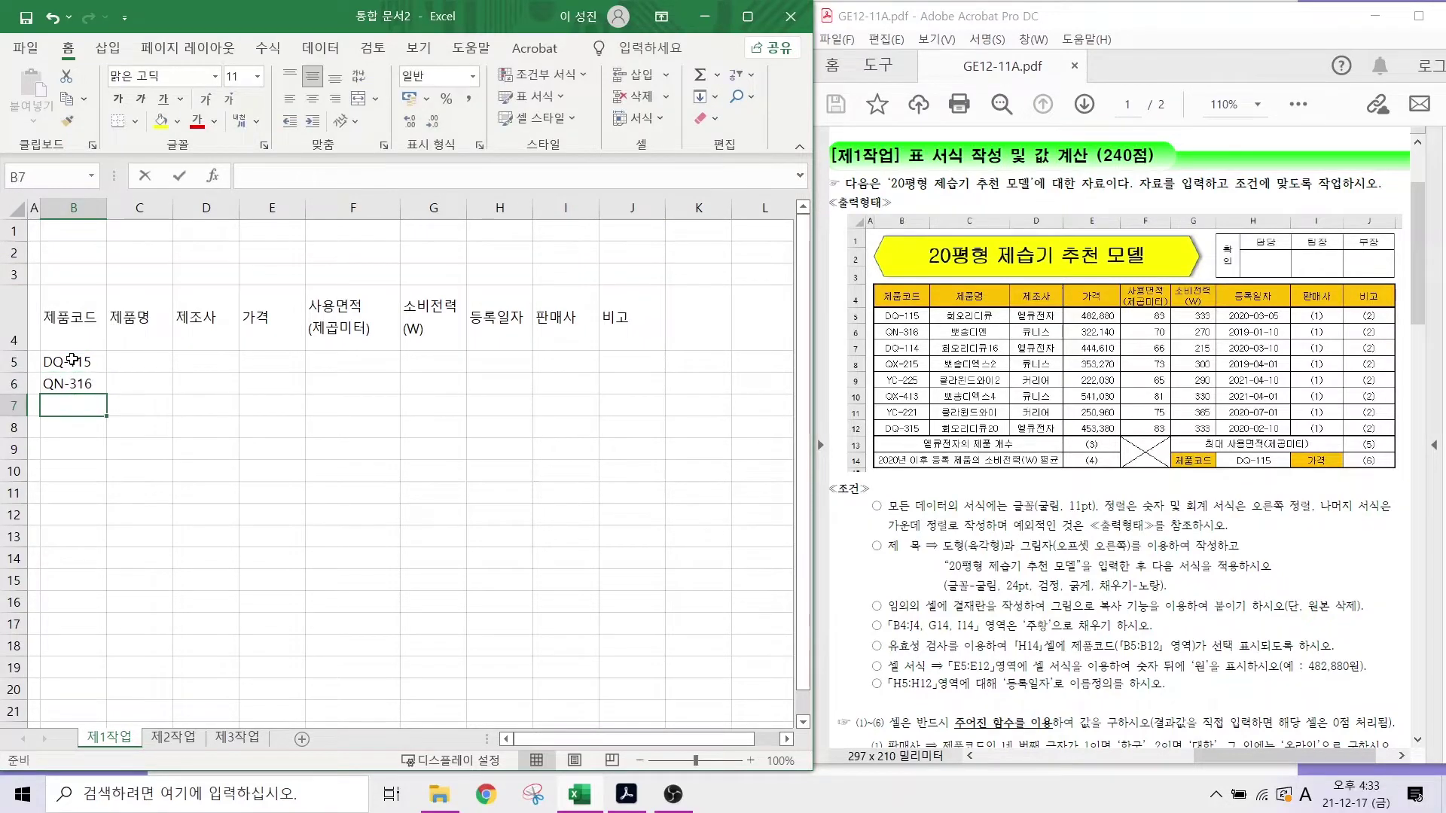
type("DQ-114")
key("Return")
type("QX-215")
key("Return")
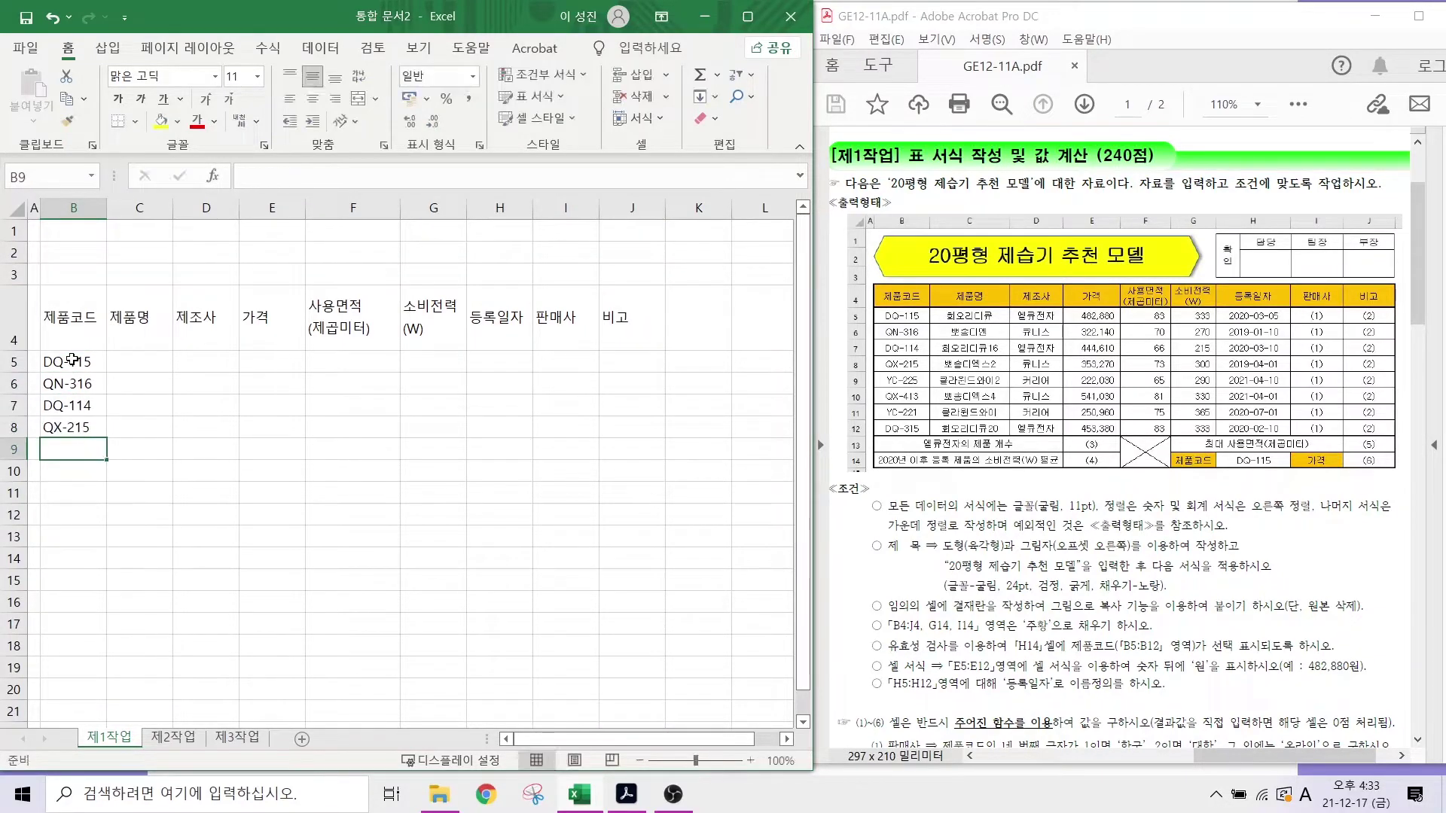
- Enter the product codes YC-225, QX-413, YC-221 and DQ-315 in cells B9 to B12
type("YC-225")
key("Return")
type("QX-413")
key("Return")
type("Y")
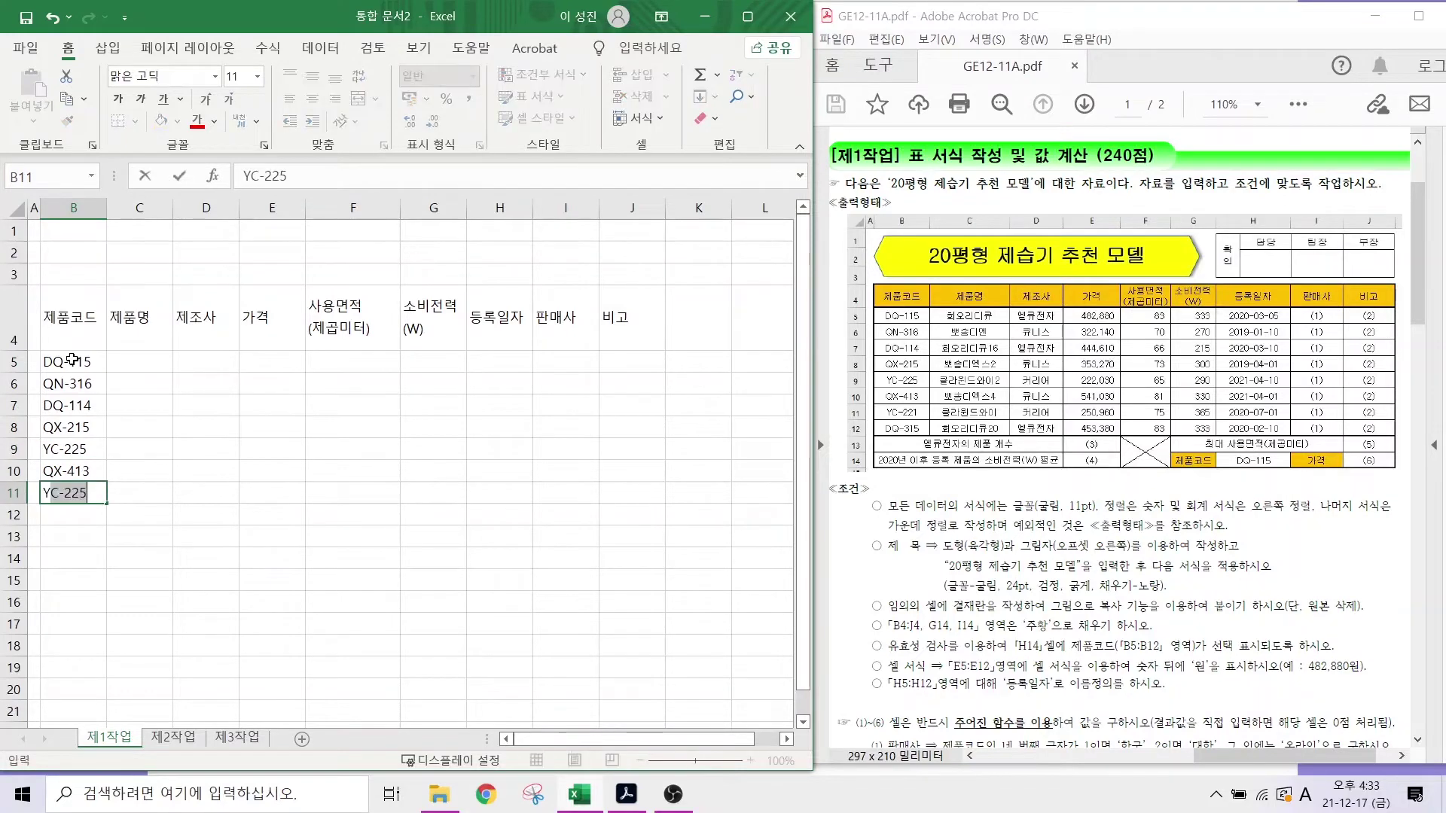
type("C-221")
key("Return")
type("DQ-315")
- Enter the product names 회오리디큐, 뽀송디엔, 회오리디큐16 and 뽀송디엑스2 in cells C5 to C8
left_click(140, 364)
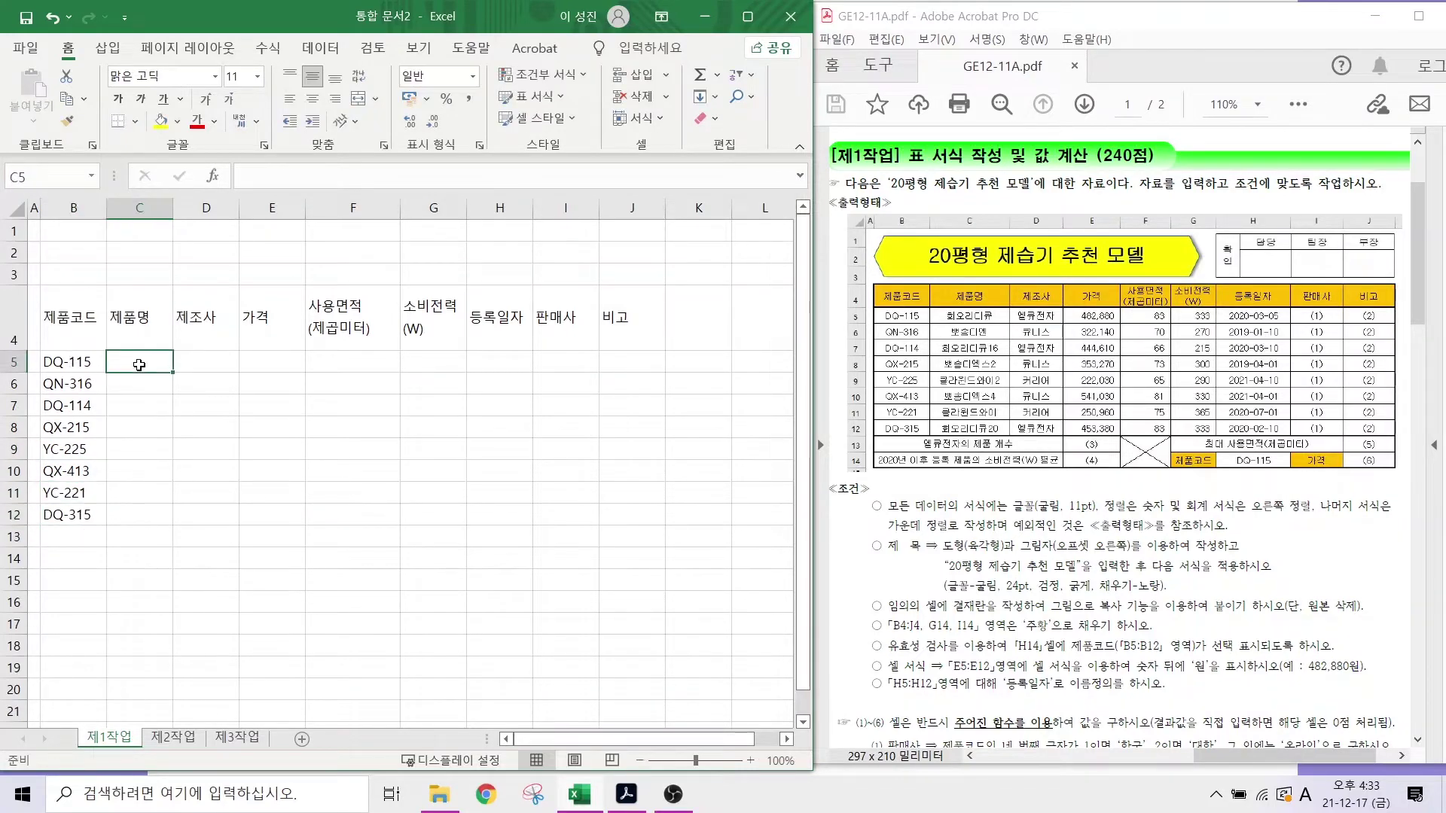
type("회오리디큐")
key("Return")
type("뽀송딩")
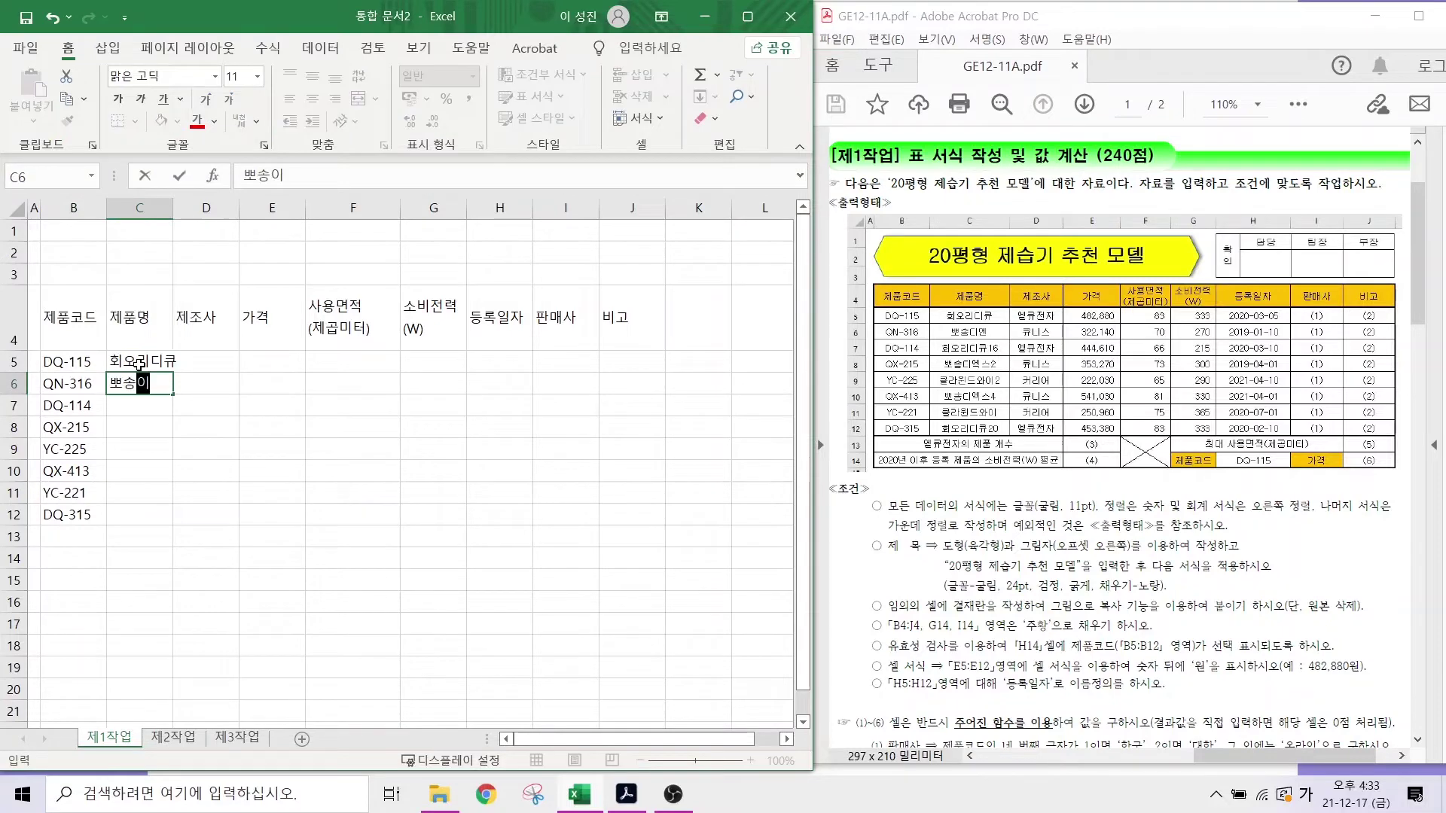
type("엔")
key("Return")
type("회오리디큐16")
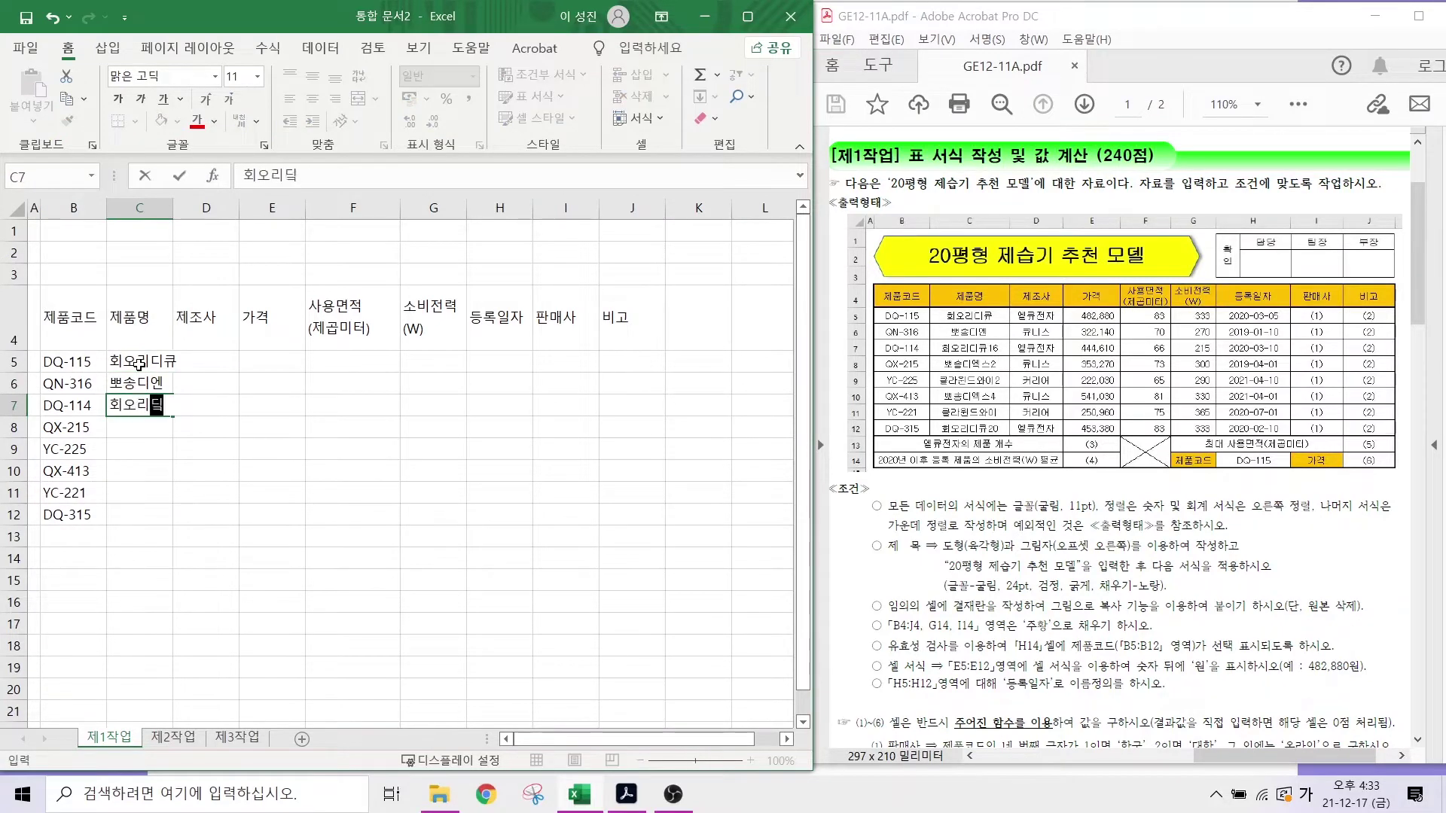
key("Return")
type("뽀송디엑스2")
key("Return")
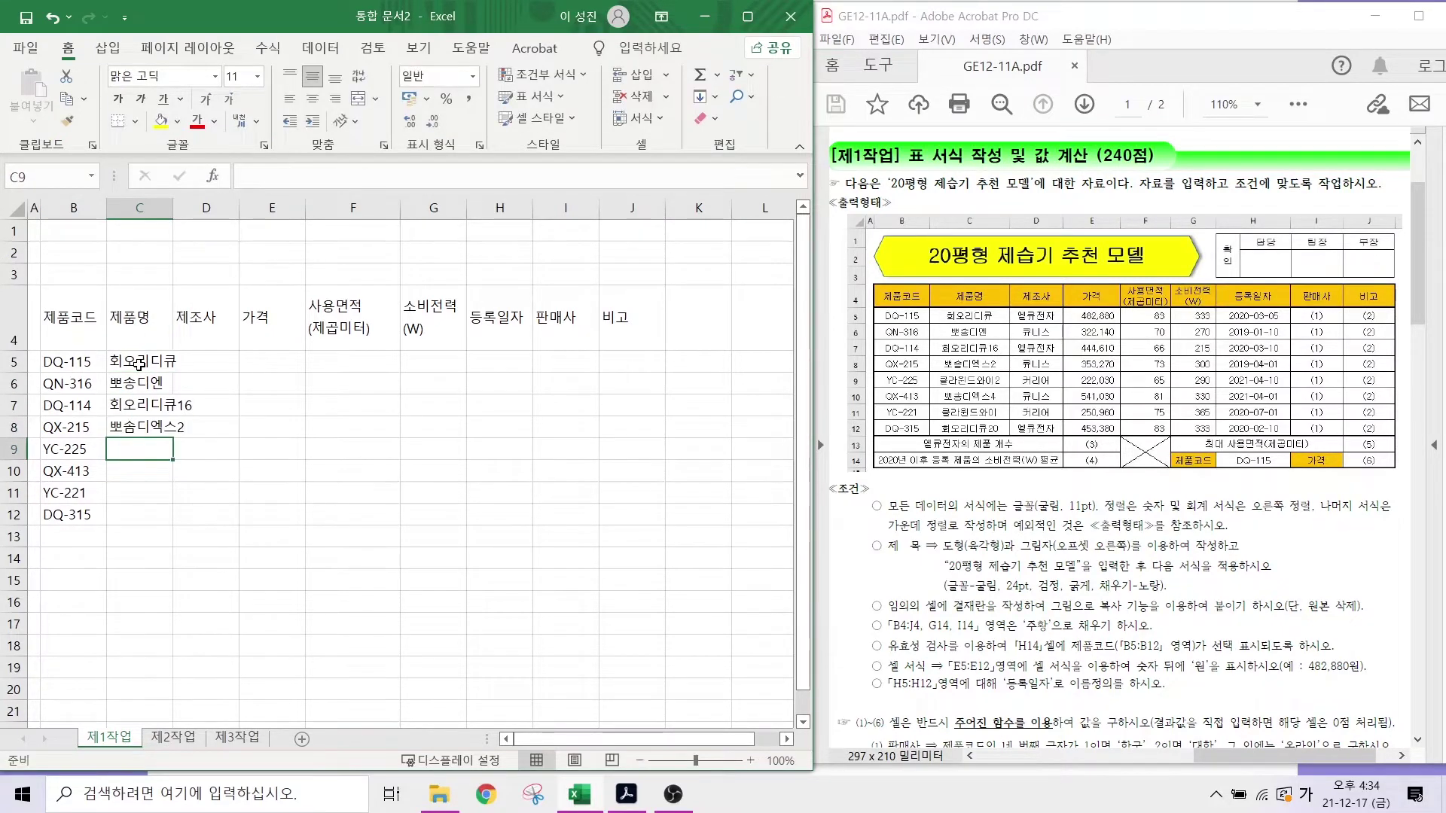
- Enter the product names 클라윈드와이2, 뽀송디엑스4, 클라윈드와이2 and 회오리디큐20 in cells C9 to C12
type("클라윈드와이2")
key("Return")
type("뽀송디엑")
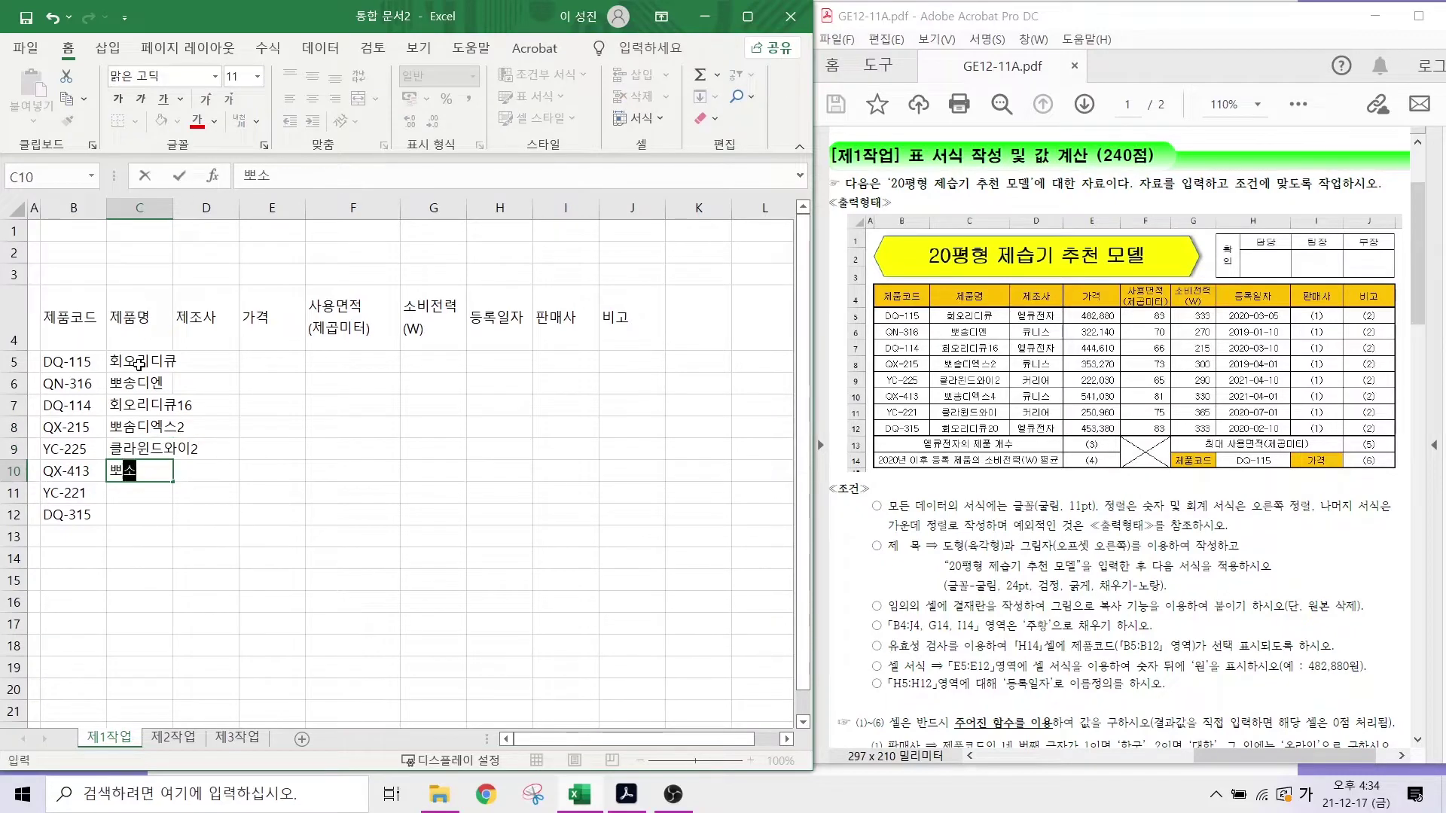
type("스4")
key("Return")
type("클라윈드와이2")
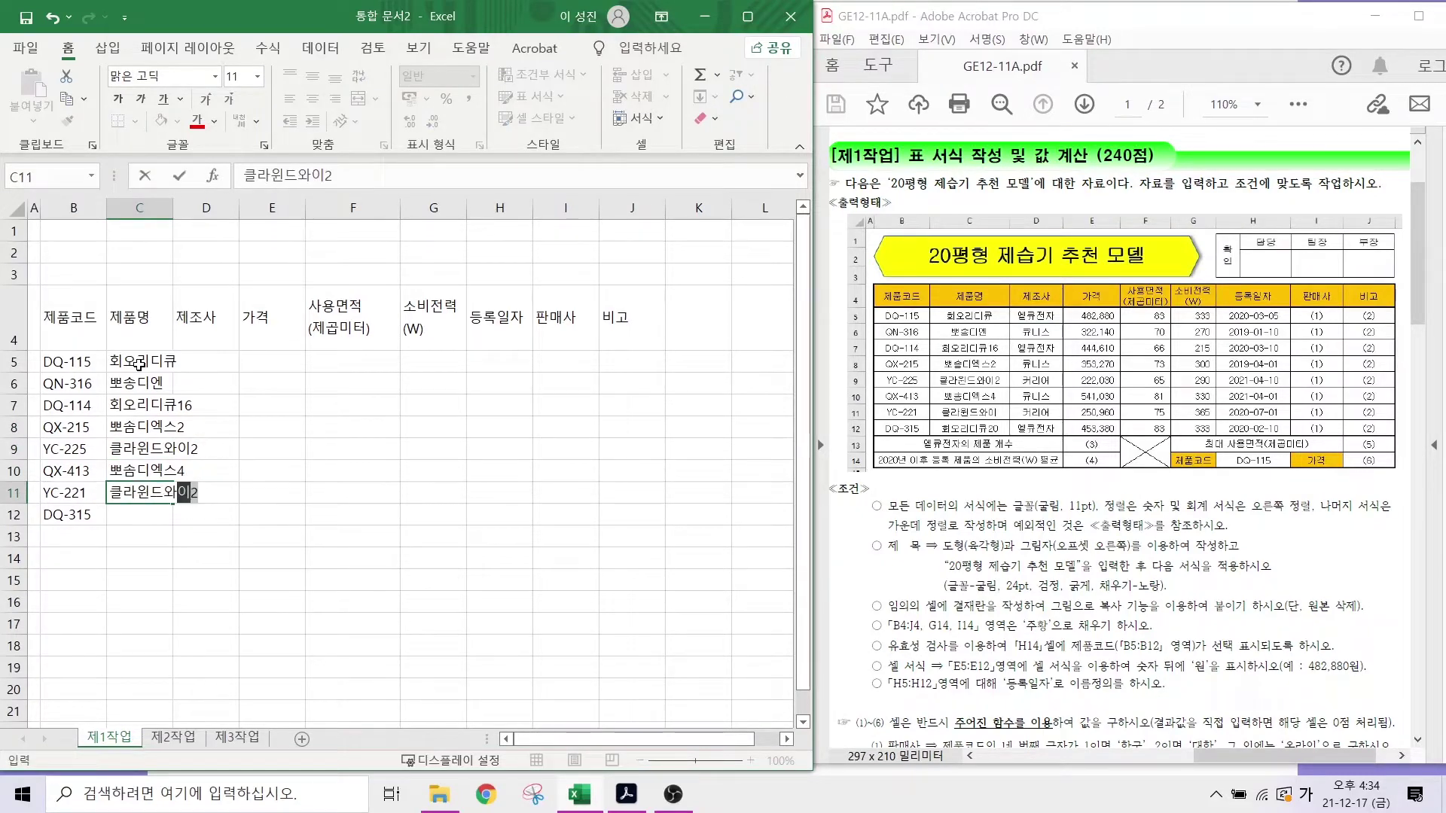
key("Return")
type("회올리디큐20")
key("Return")
- Enter the manufacturers 엘큐전자, 큐니스, 엘큐전자 and 큐니스 in cells D5 to D8
left_click(211, 359)
type("엘큐")
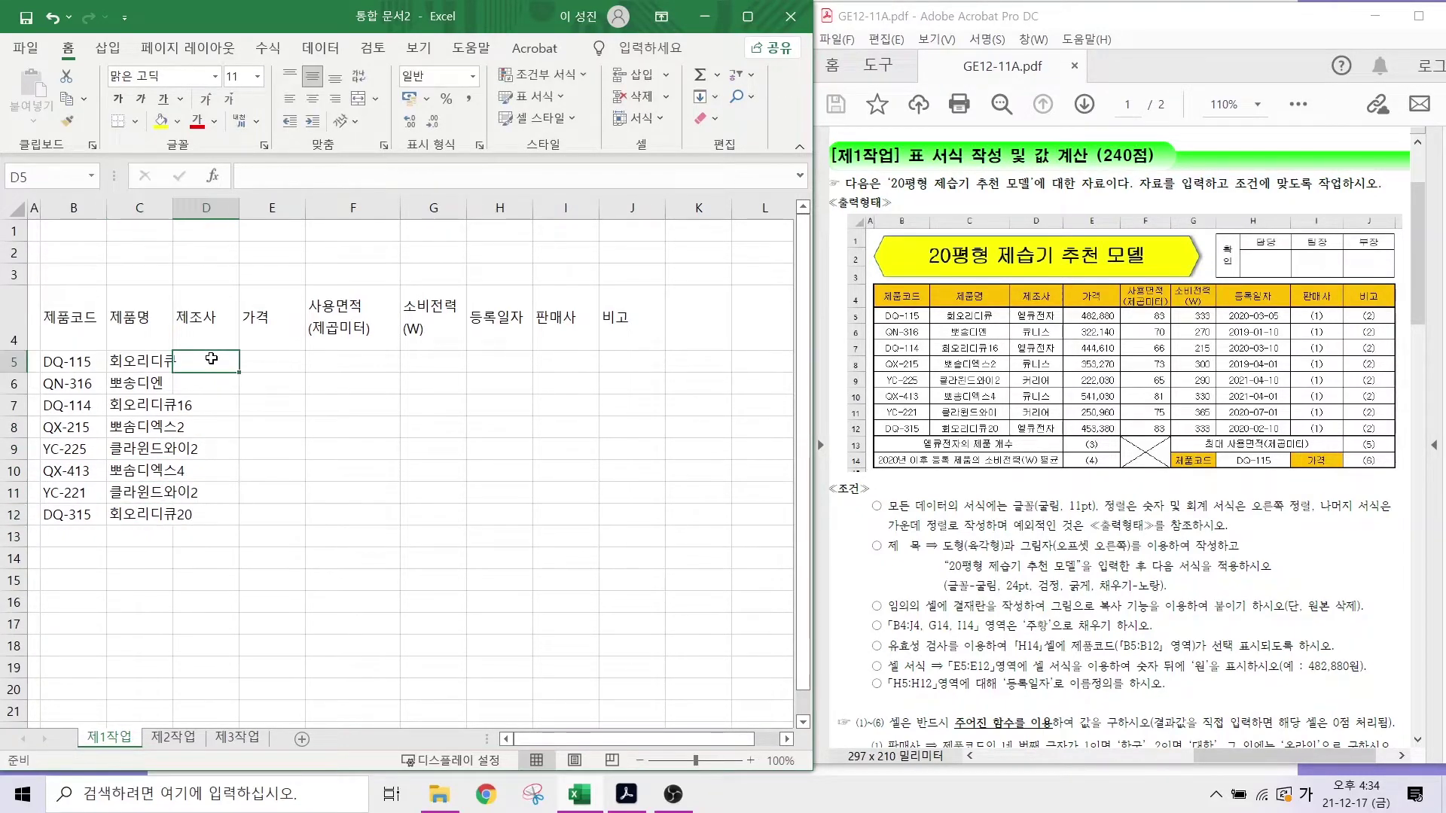
type("전자")
key("Return")
type("큐니스")
key("Return")
type("엘큐전자 큐니스")
key("Return")
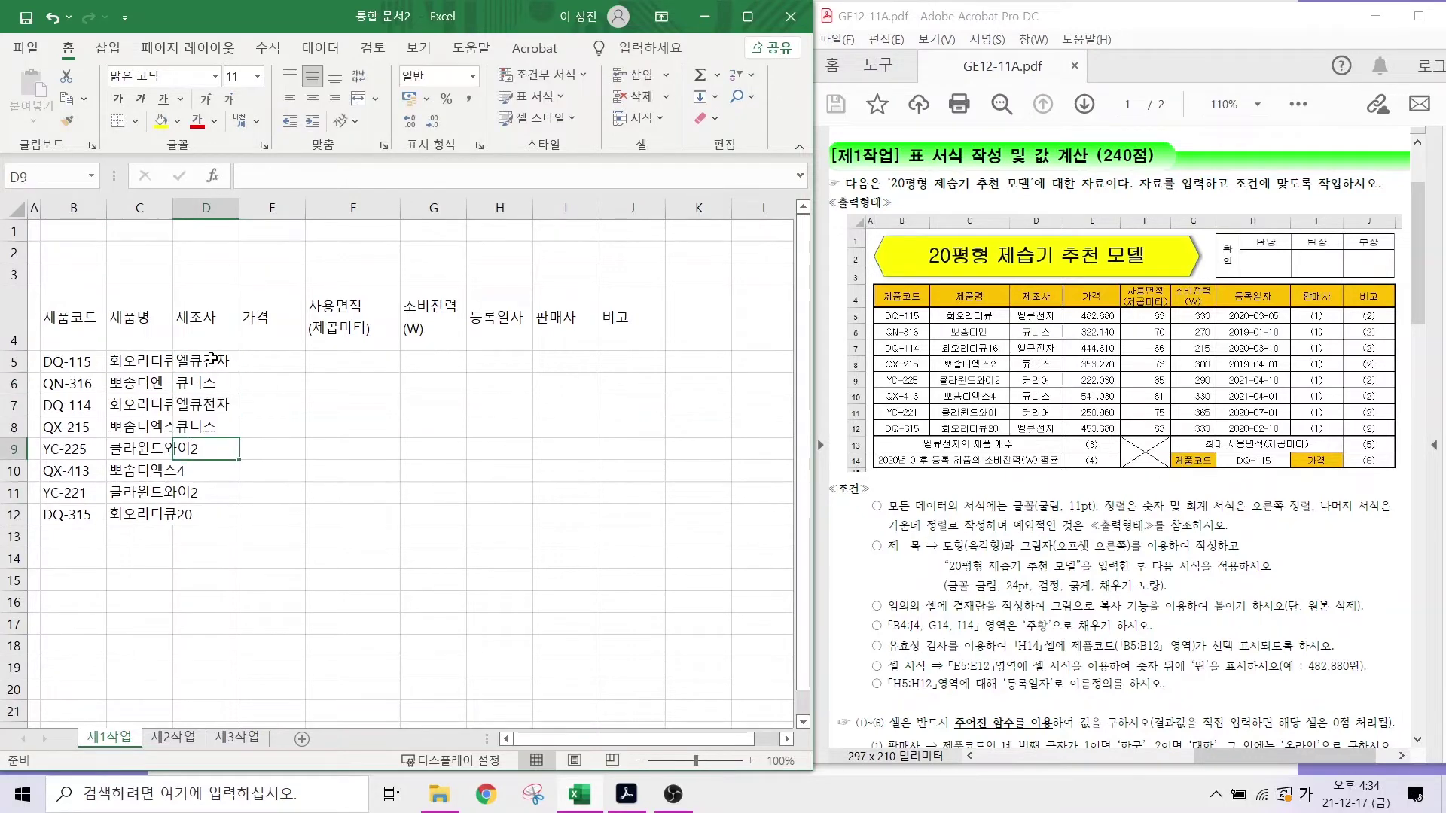
- Enter the manufacturers 커리어, 큐니스, 커리어 and 엘큐전자 in cells D9 to D12
type("커리어 큐니스")
key("Return")
type("커리어")
key("Return")
type("엘큐전자")
- Enter the prices 482880, 322140, 444610 and 353270 in cells E5 to E8
left_click(262, 359)
type("482")
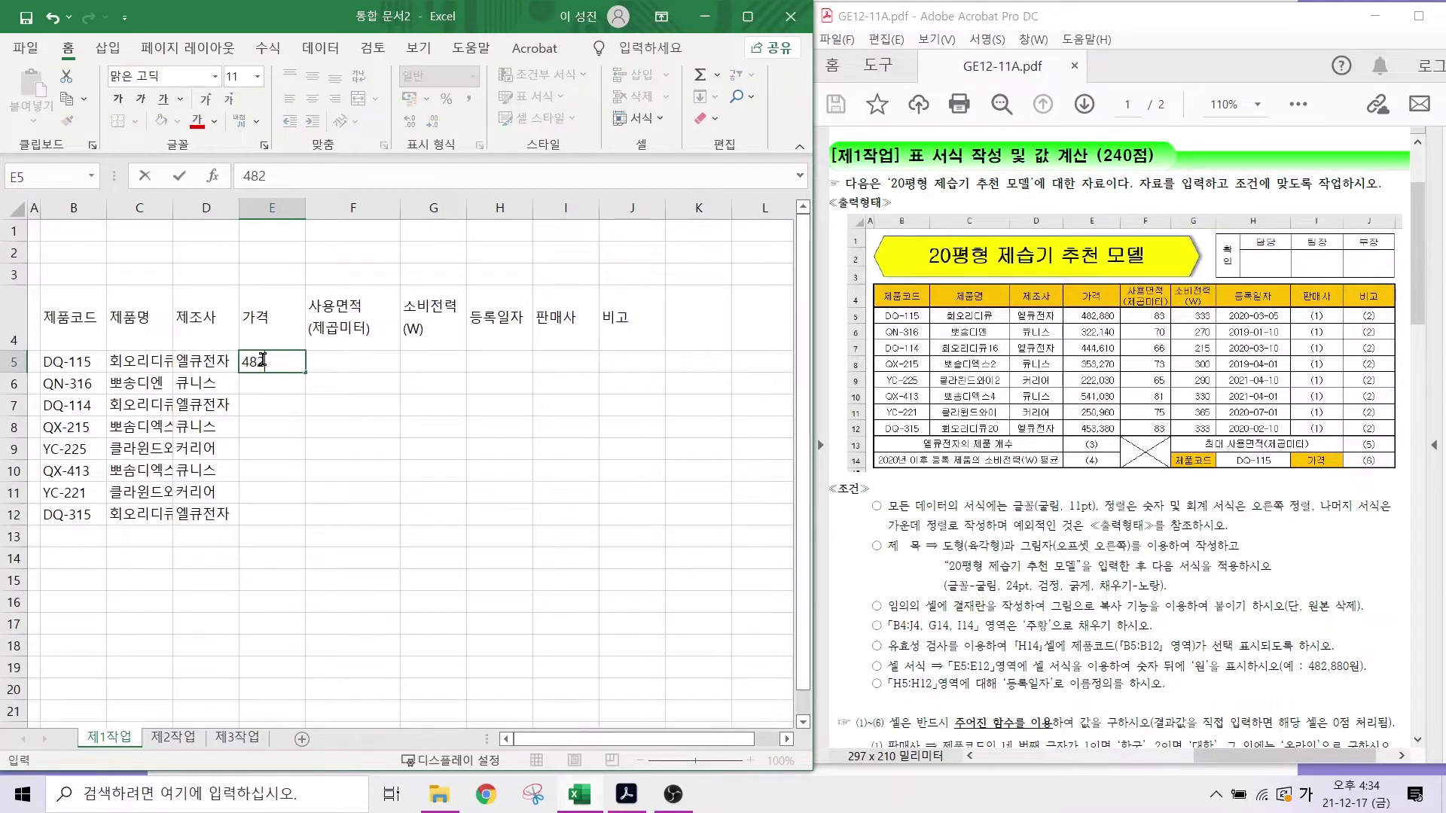
type("880")
key("Return")
type("322140")
key("Return")
type("444610")
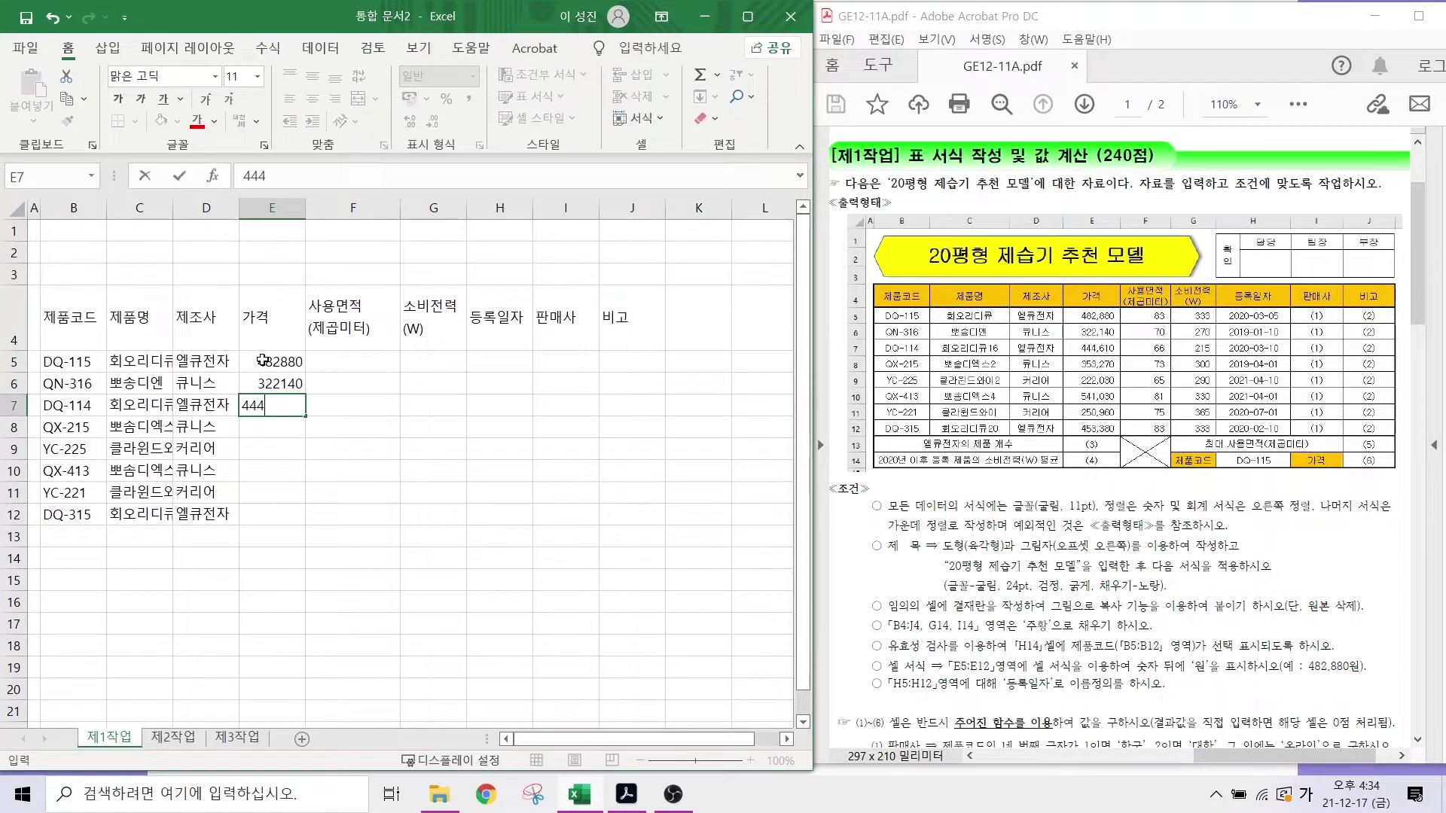
key("Return")
type("353270")
key("Return")
- Enter the prices 222030, 541030, 250960 and 453380 in cells E9 to E12
type("222030")
key("Return")
type("541030")
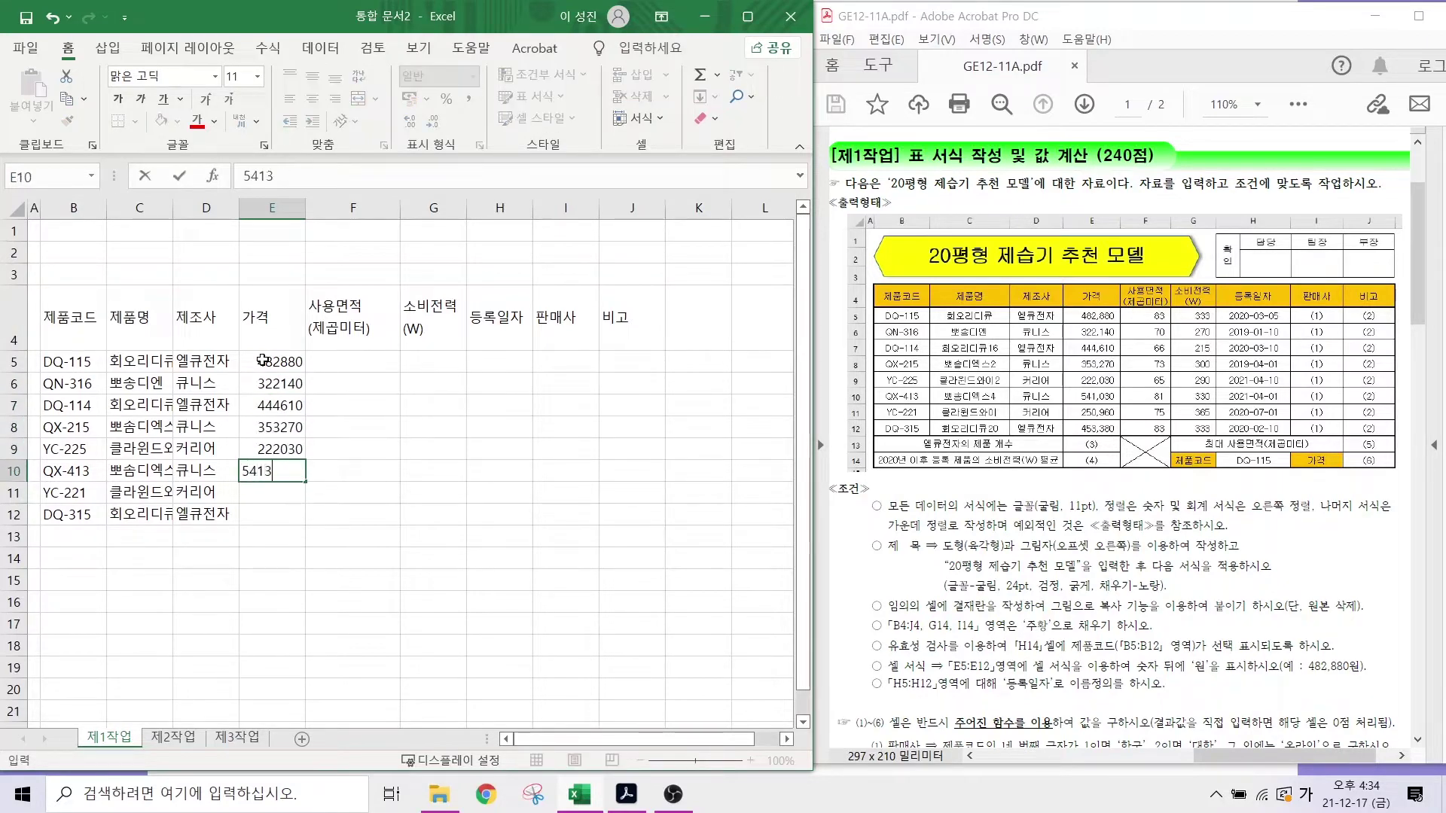
key("Return")
type("250960")
key("Return")
type("453380")
key("Return")
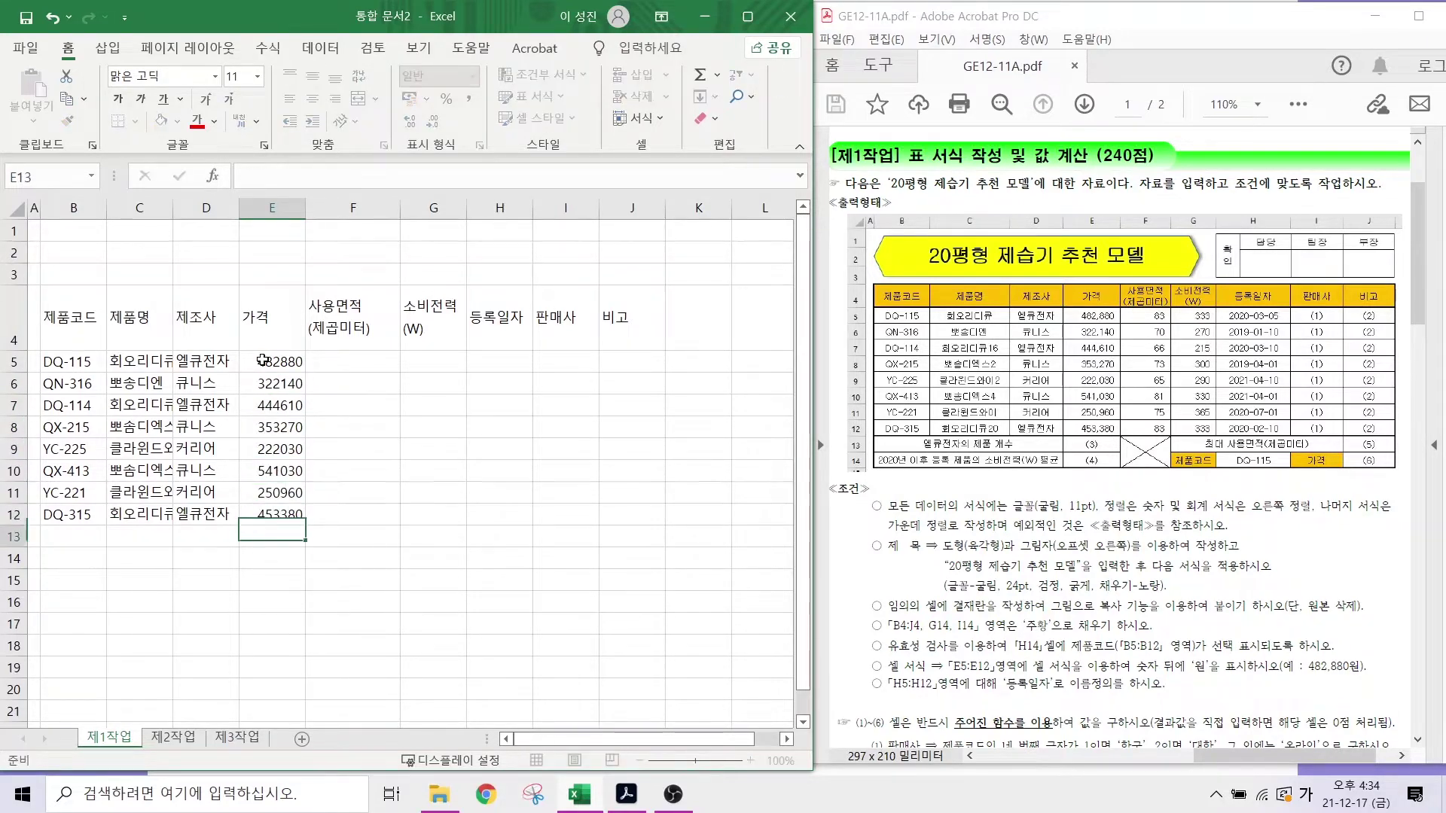
- Fill the 사용면적 column, cells F5 to F12, with 83, 70, 66, 73, 65, 81, 75 and 83
left_click(336, 362)
type("83")
key("Return")
type("70")
key("Return")
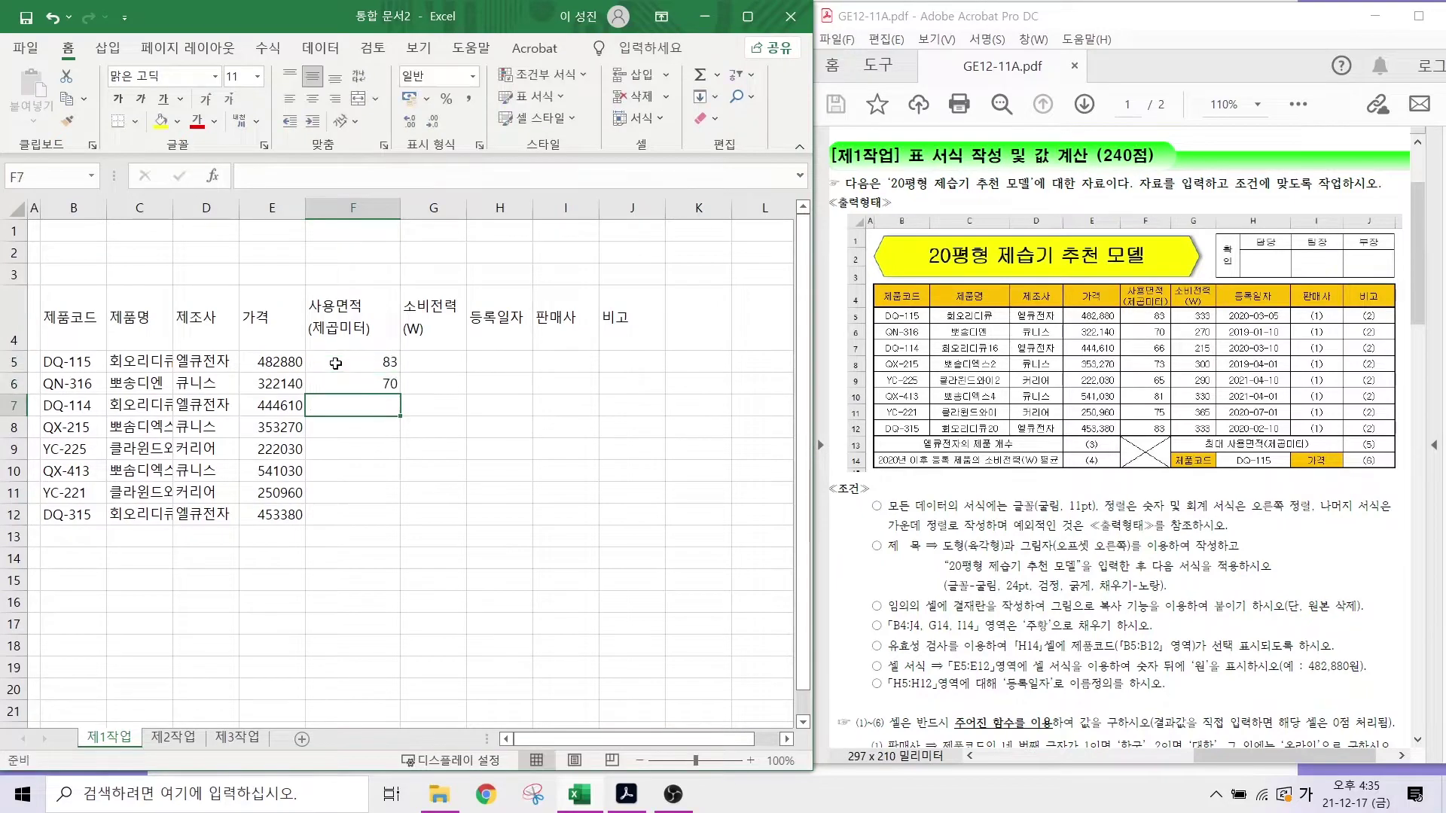
type("66")
key("Return")
type("73")
key("Return")
type("65 81")
key("Return")
type("75 83")
- Fill the 소비전력 column, cells G5 to G12, with 333, 270, 215, 300, 290, 330, 365 and 333
left_click(430, 360)
type("333 270 215 30")
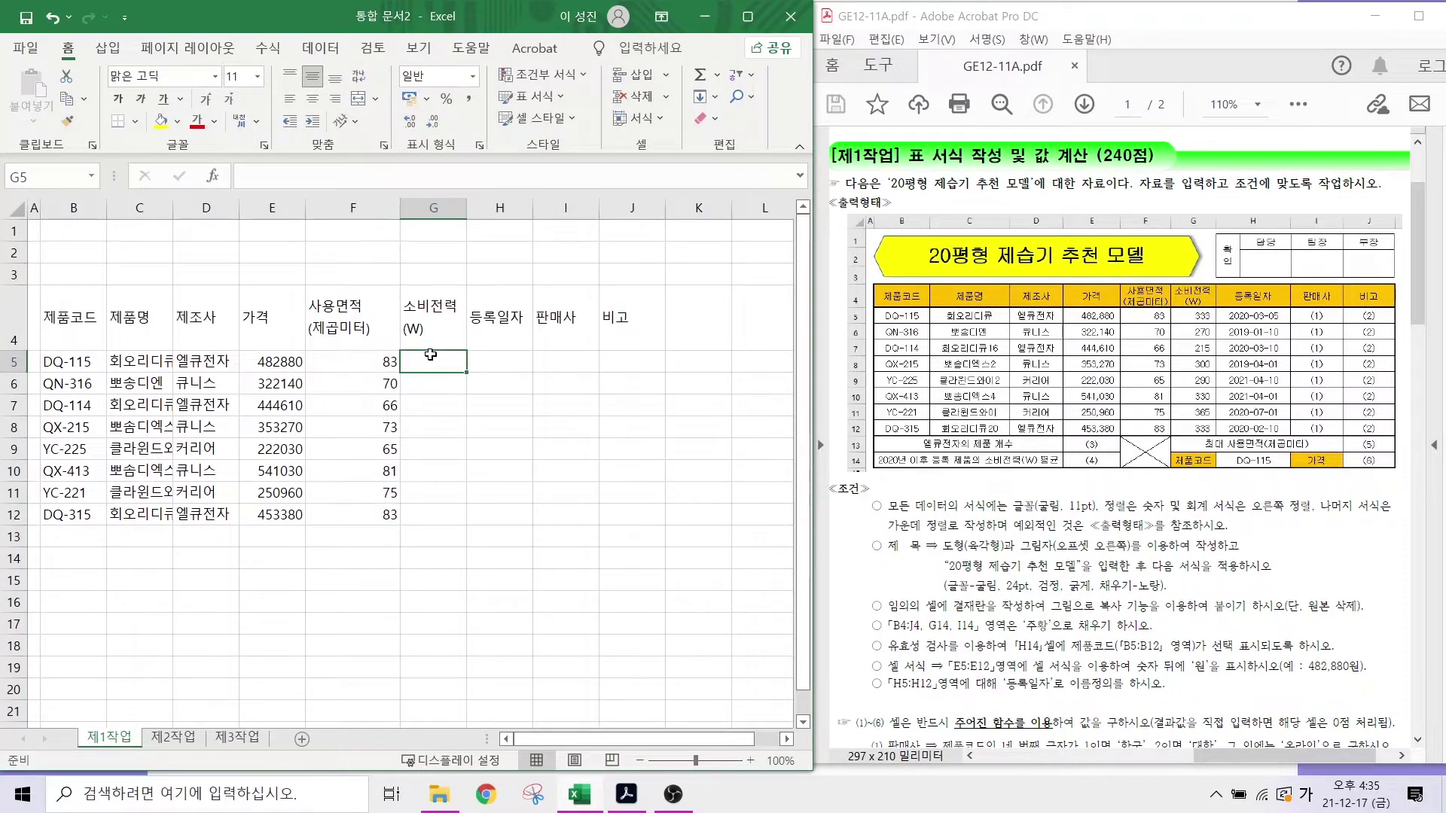
type("0 290 330 365 333")
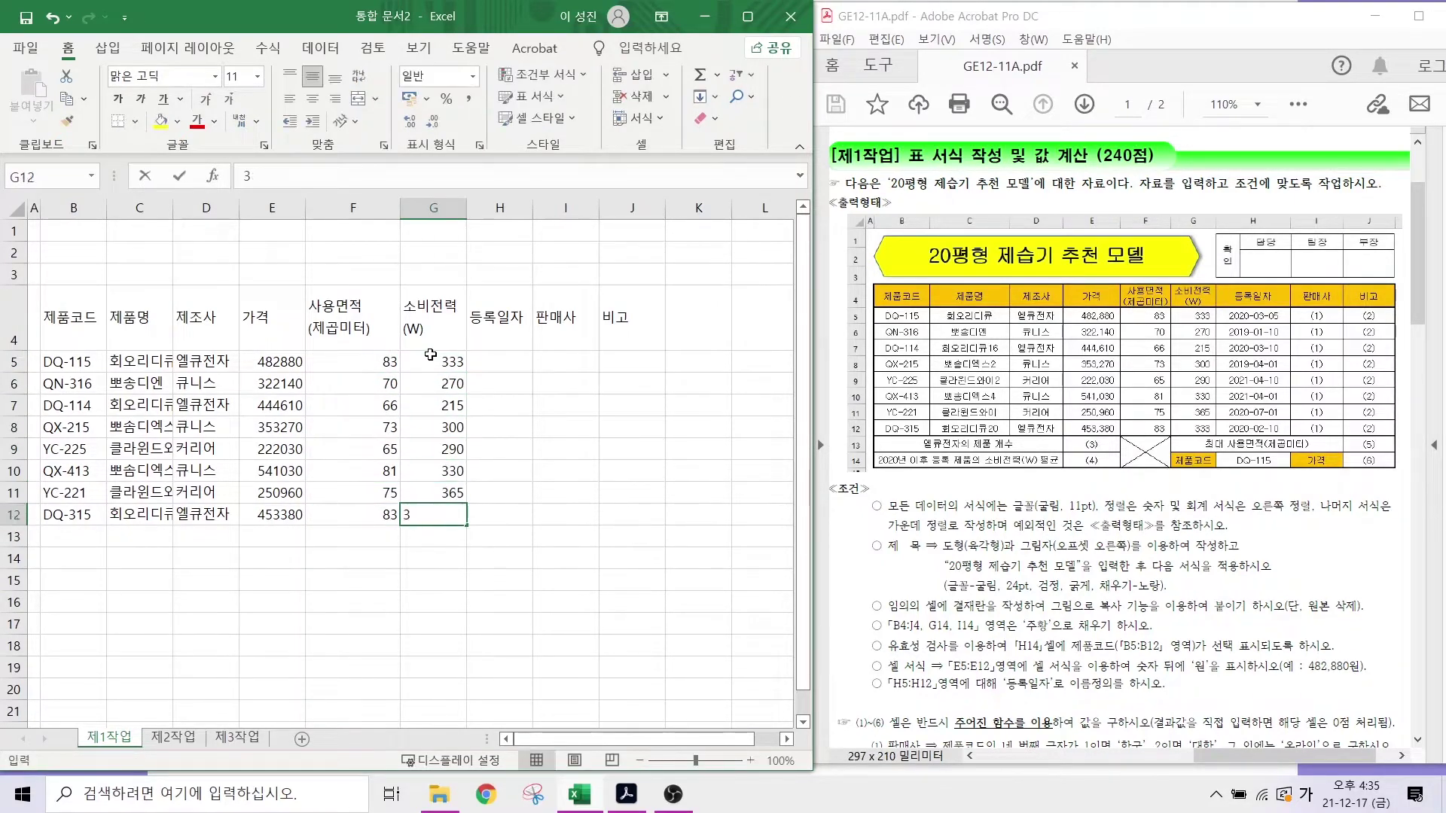
- Enter the registration dates 2020-03-05, 2019-01-10, 2020-03-10 and 2019-04-01 in cells H5 to H8
left_click(503, 361)
type("2020--3-0")
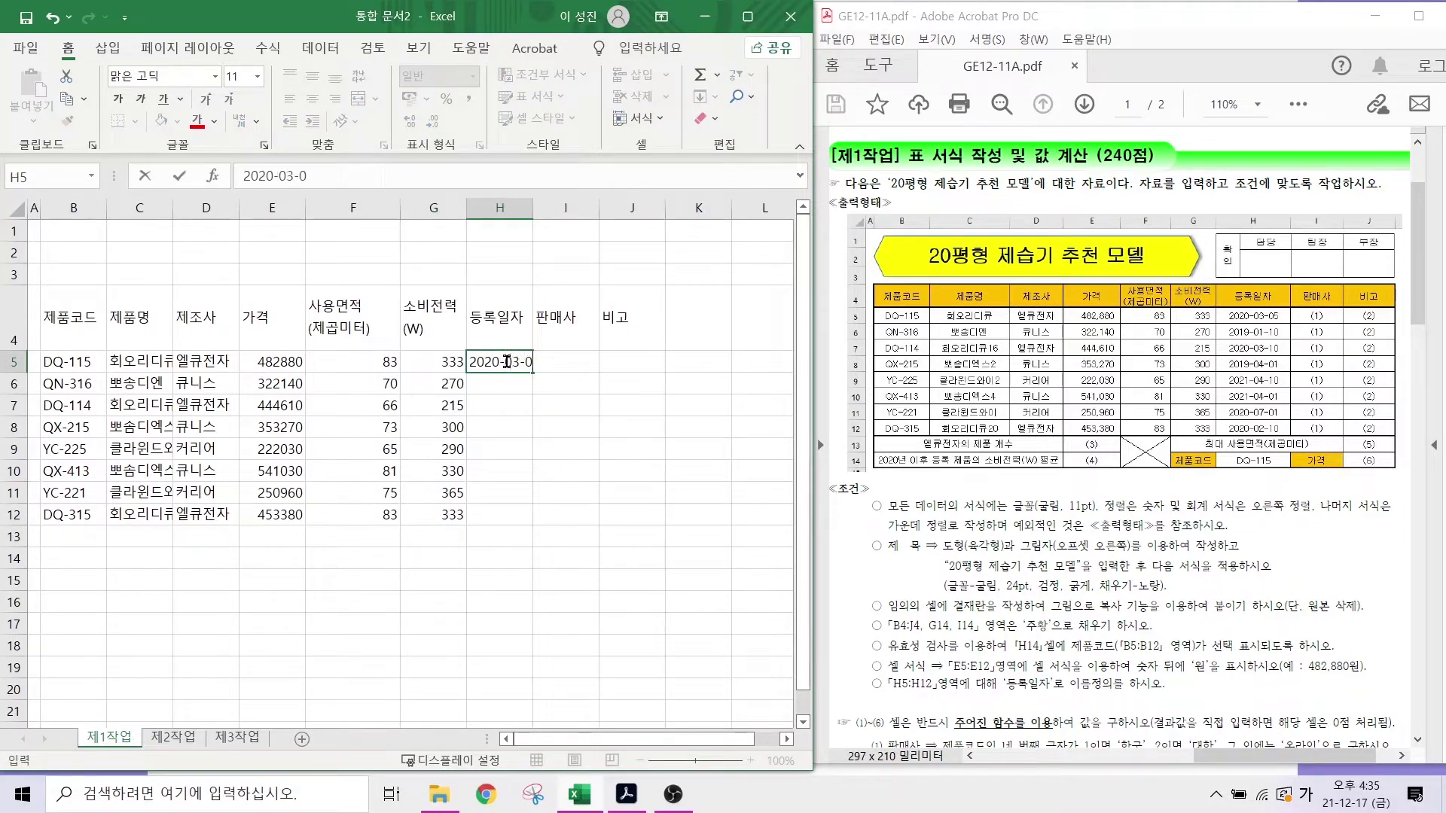
type("5")
key("Return")
type("2019-01-10")
key("Return")
type("2020-03-10")
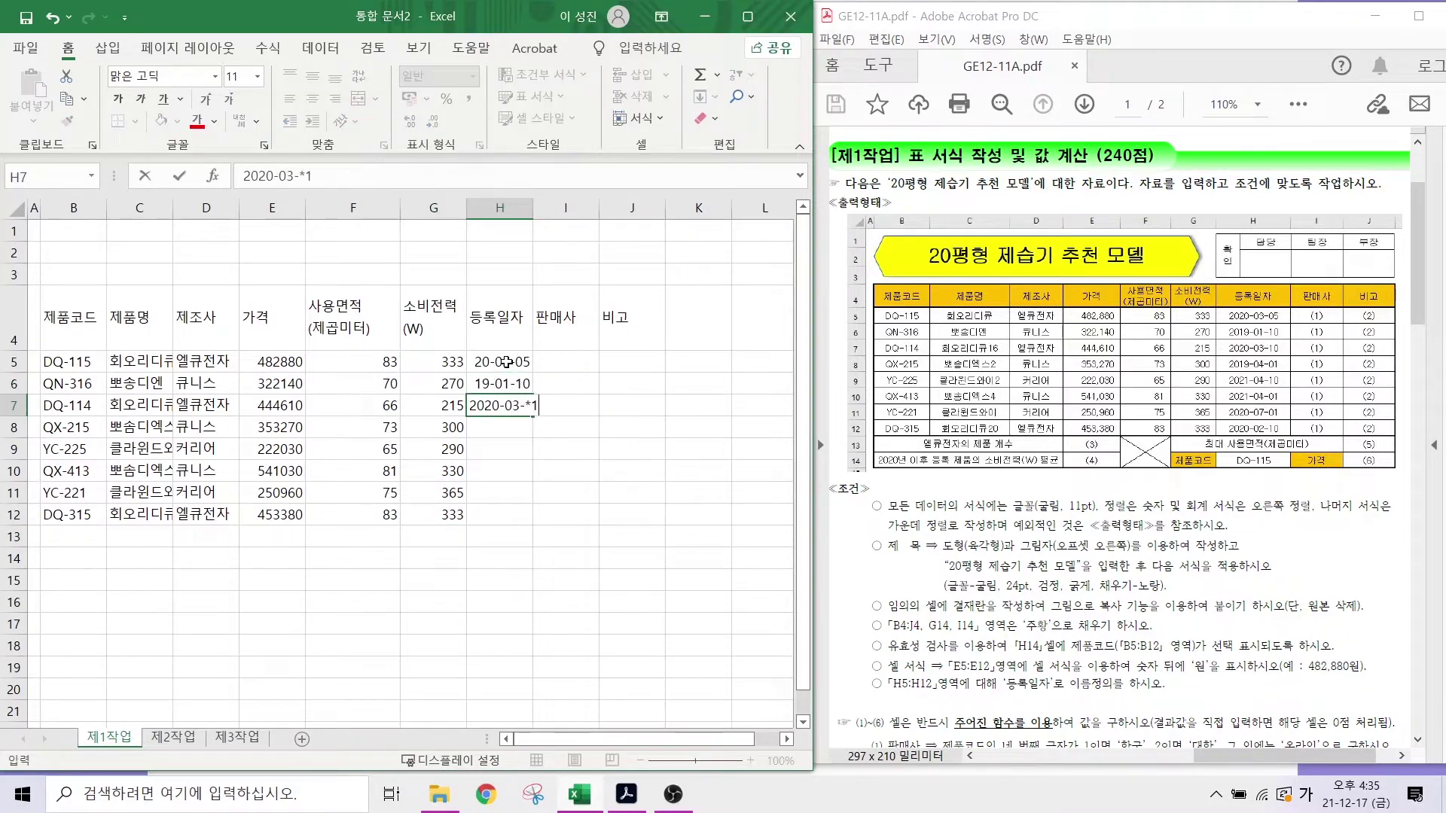
key("Return")
type("2019-04-01")
key("Return")
- Enter the registration dates 2021-04-10, 2021-04-01, 2020-07-01 and 2020-02-10 in cells H9 to H12
type("202-")
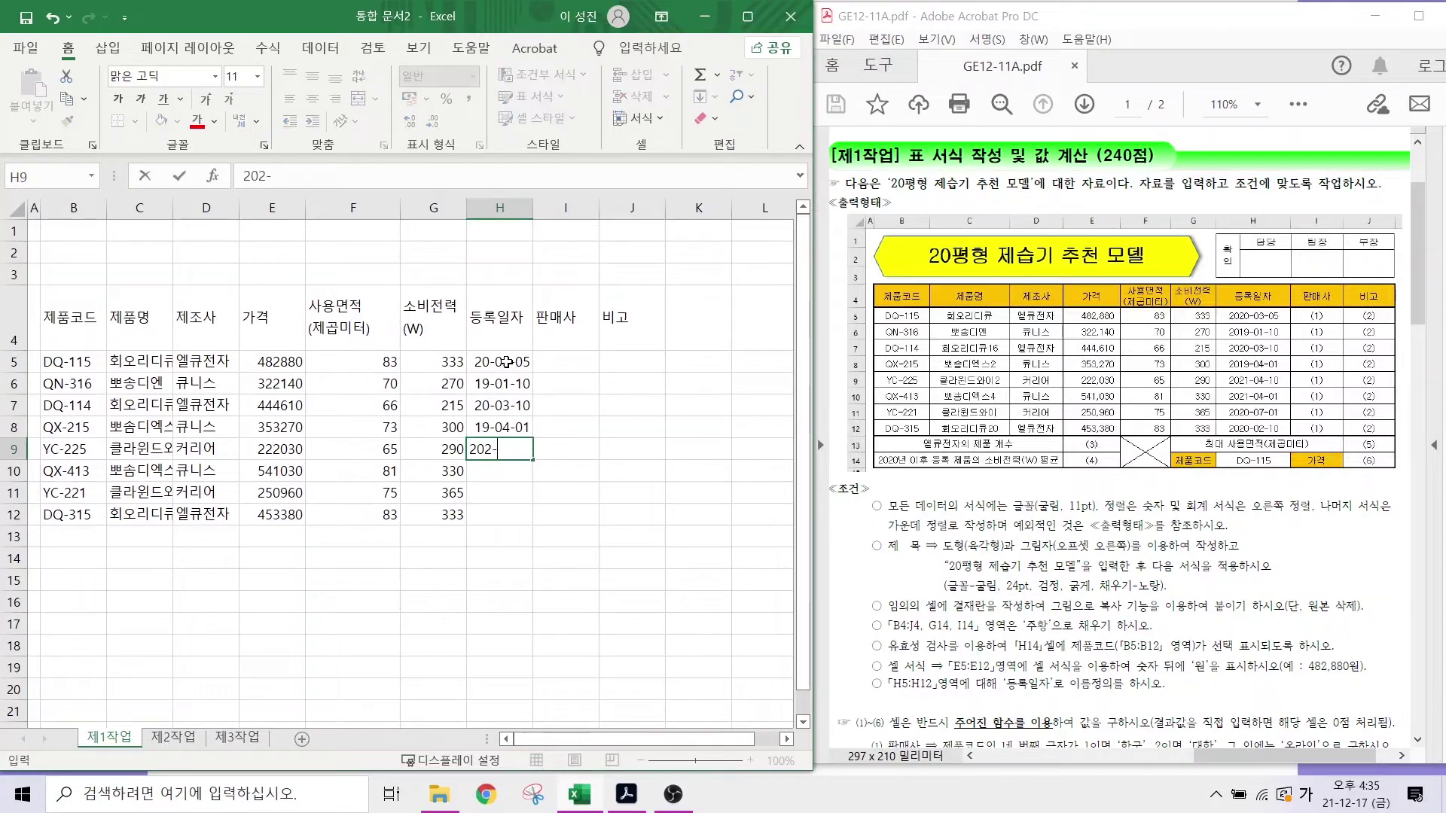
key("BackSpace")
type("1-04-10")
key("Return")
type("2021-04-01")
key("Return")
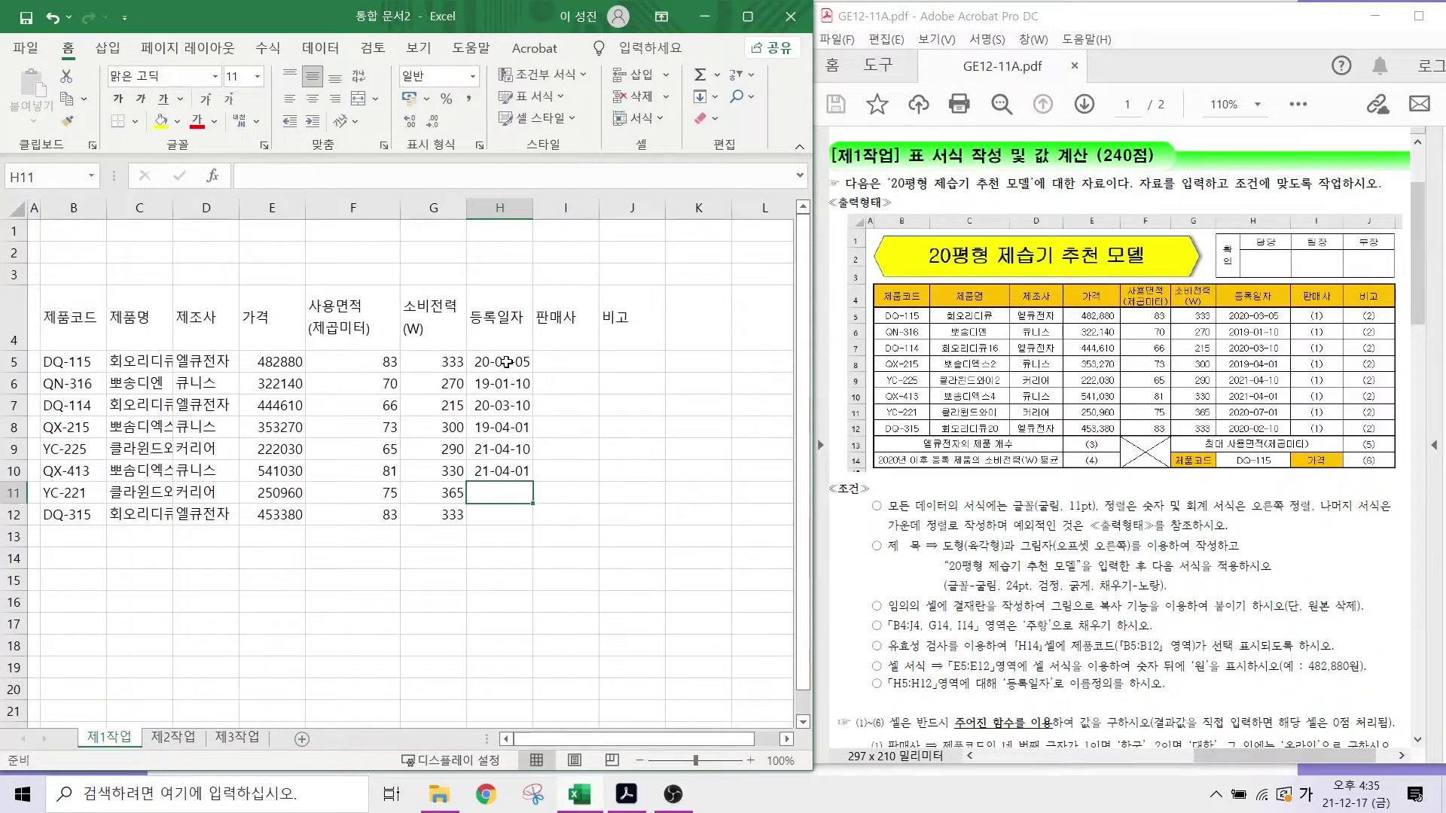
type("2020-07-01")
key("Return")
type("2020-02-10")
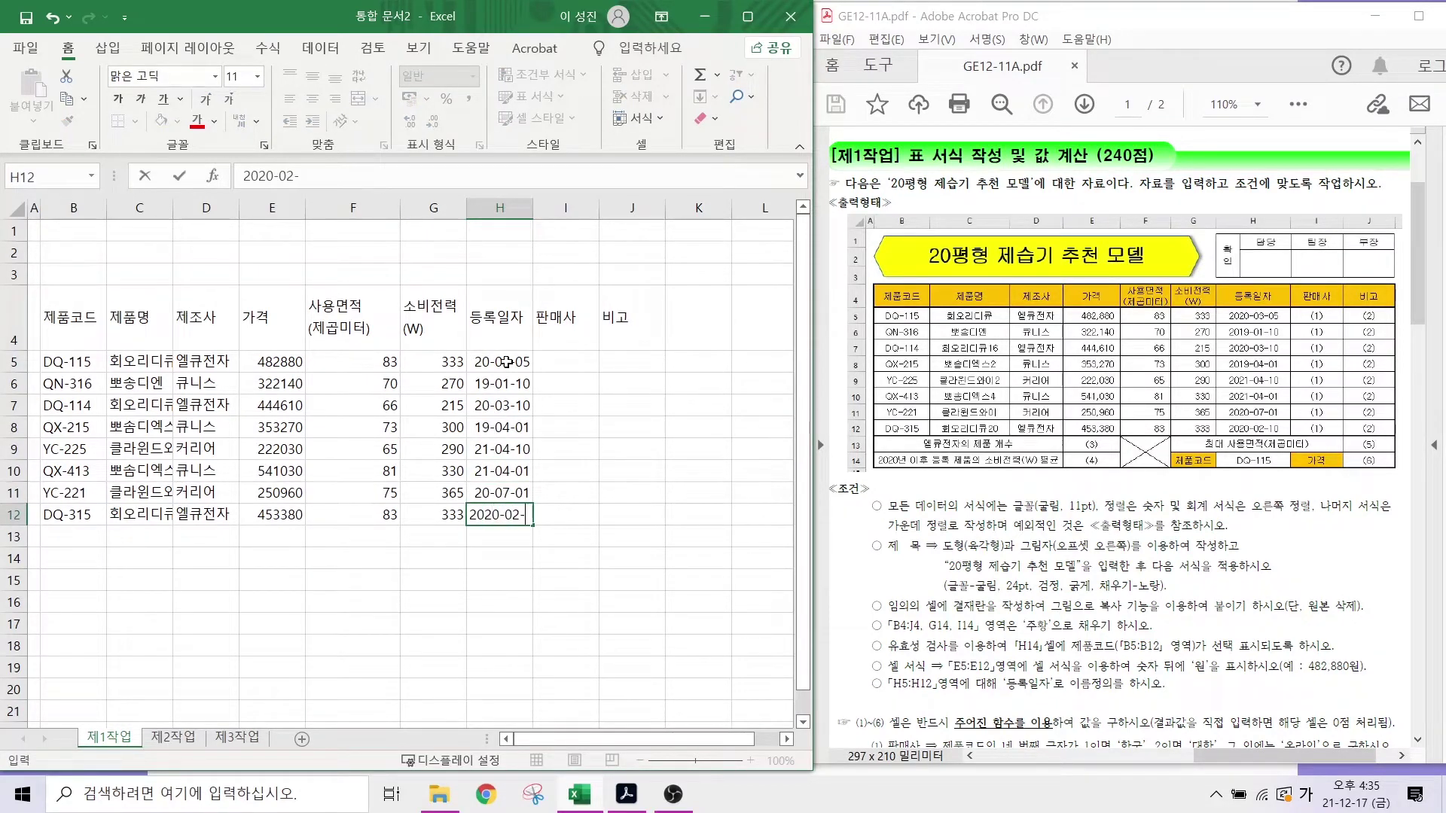
key("Return")
- Enter the label 엘큐전자의 제품 개수 in B13 and 2020년 이후 등록 제품의 소비전력(W) 평균 in B14
left_click(65, 532)
type("엘큐전자의 제품 개수")
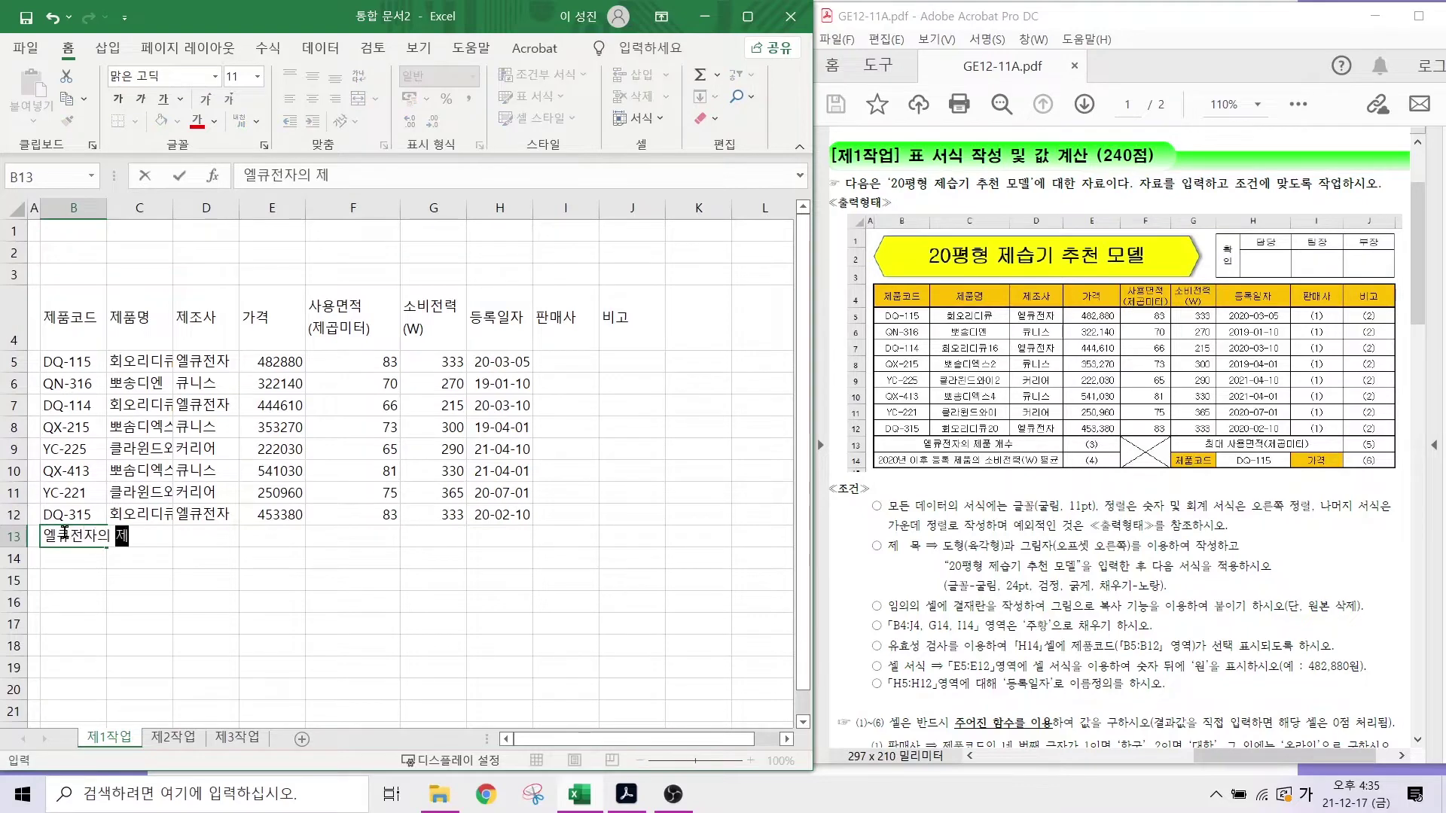
key("Return")
type("2020년 이후 등록 제품의 소비전력(")
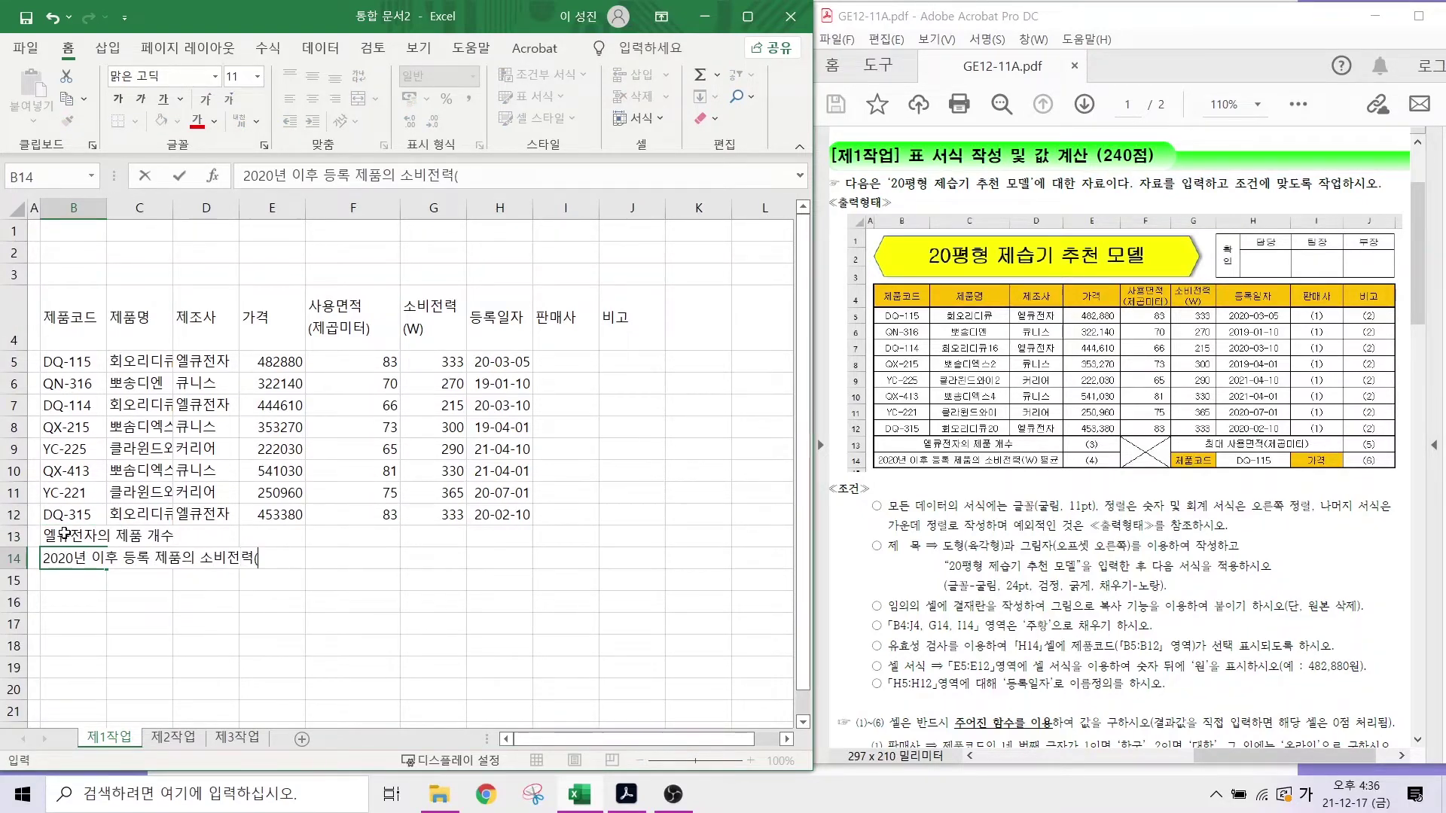
key("Hangul")
type("W)")
key("Hangul")
type("평균")
- Enter the labels 최대 사용면적(제곱미터) in G13, 제품코드 in G14 and 가격 in I14
left_click(437, 538)
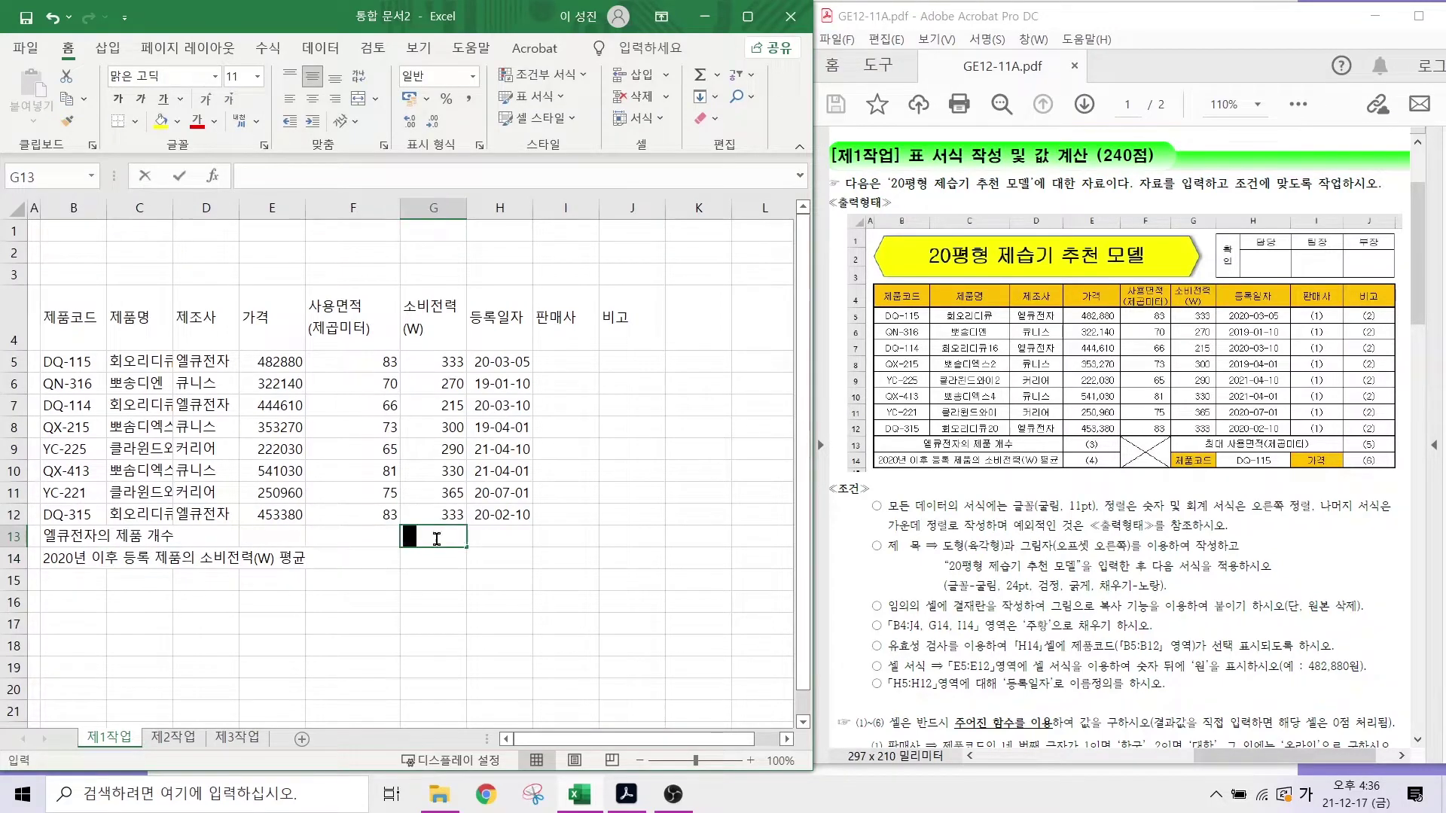
type("최대 사용면적(제곱미터)")
key("Return")
type("ㅈ")
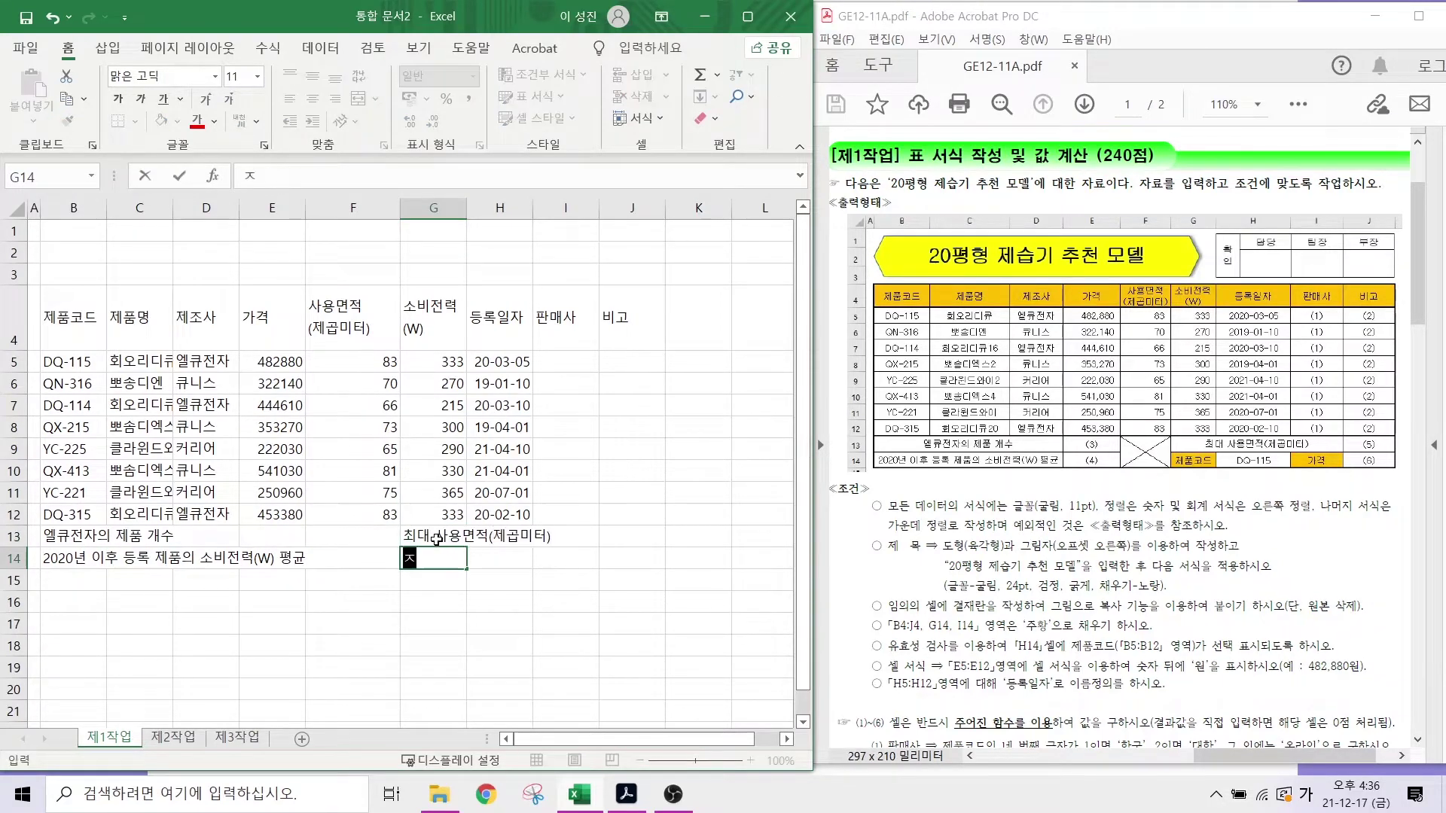
type("제품코드")
key("Right")
key("Right")
type("가격")
key("Return")
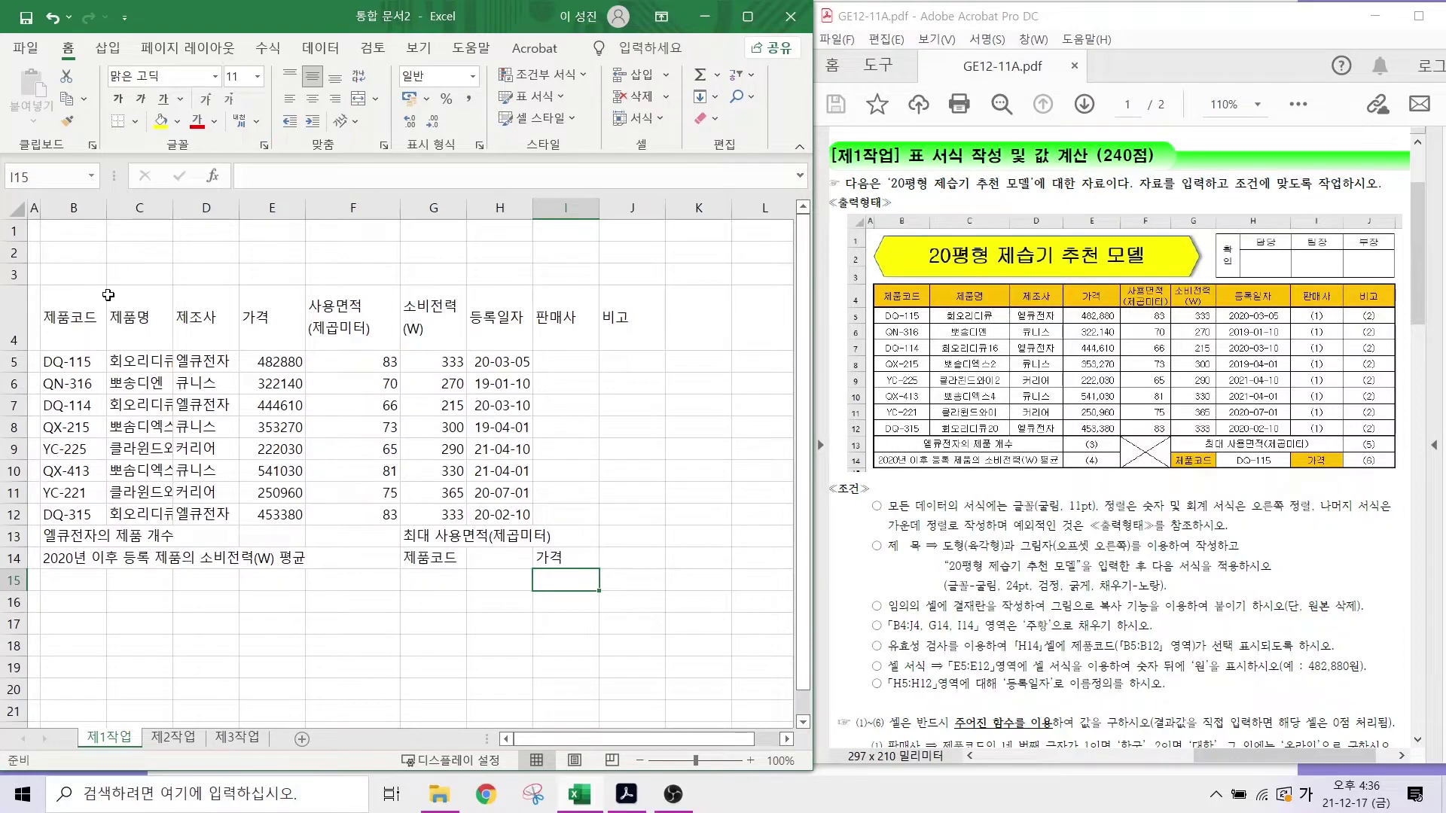
- Widen columns C, D, E, G, H and I so the product names and other entries fit as in the sample table
left_click(138, 364)
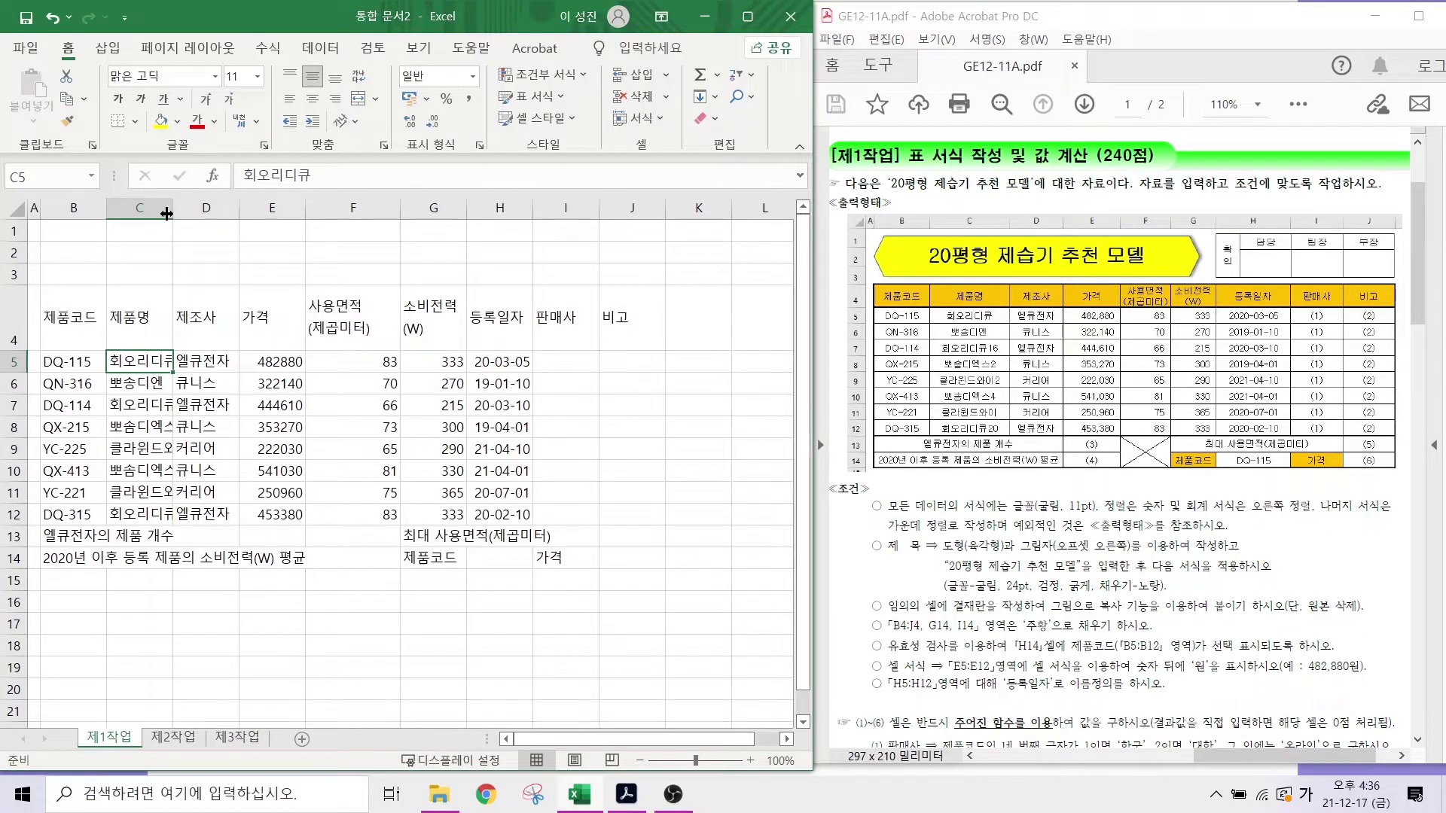
key("ctrl")
left_click_drag(166, 214, 397, 208)
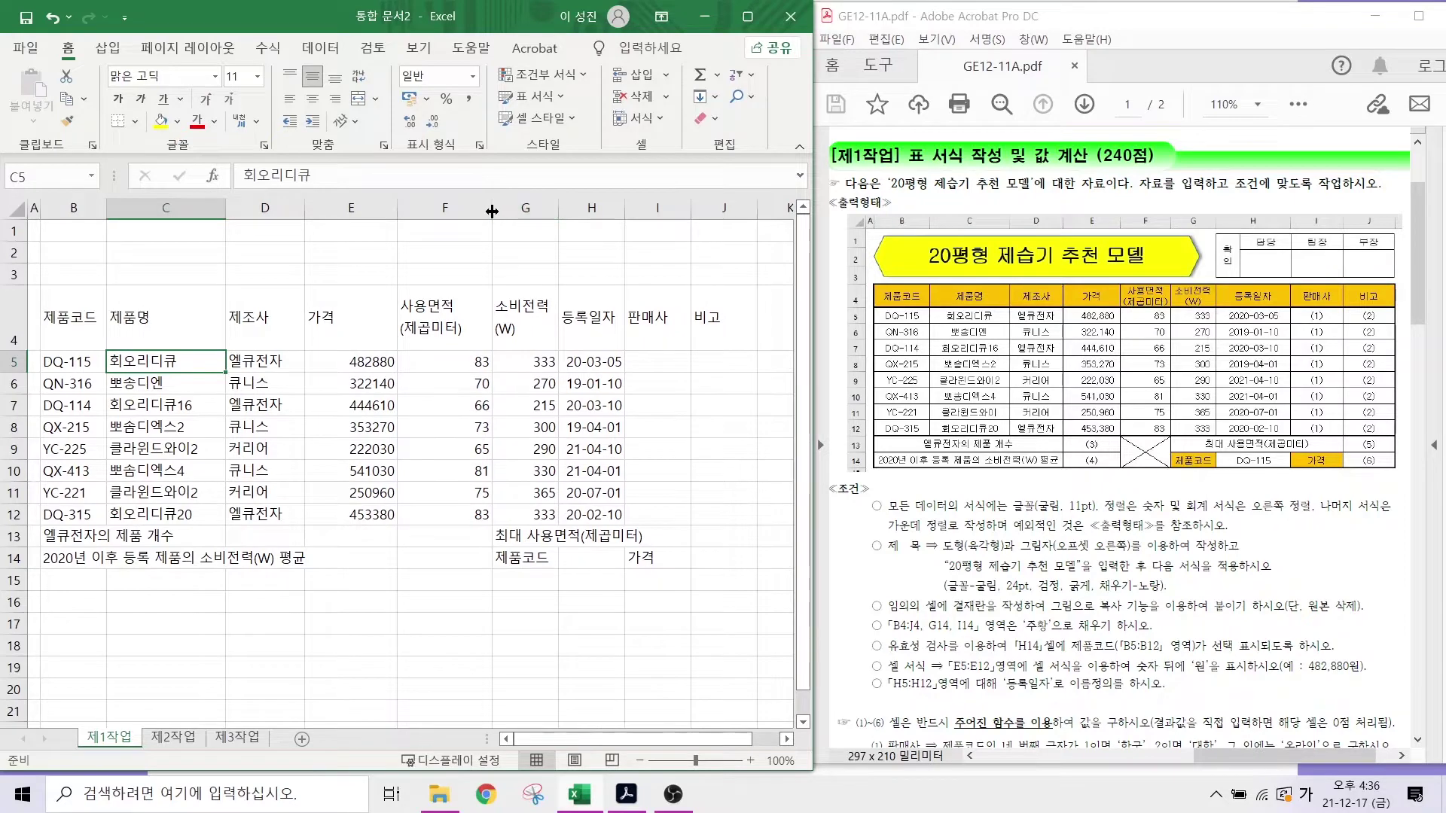
left_click_drag(558, 208, 746, 211)
- Apply all borders and a thick outside border to the table range B4:J14
left_click(79, 303)
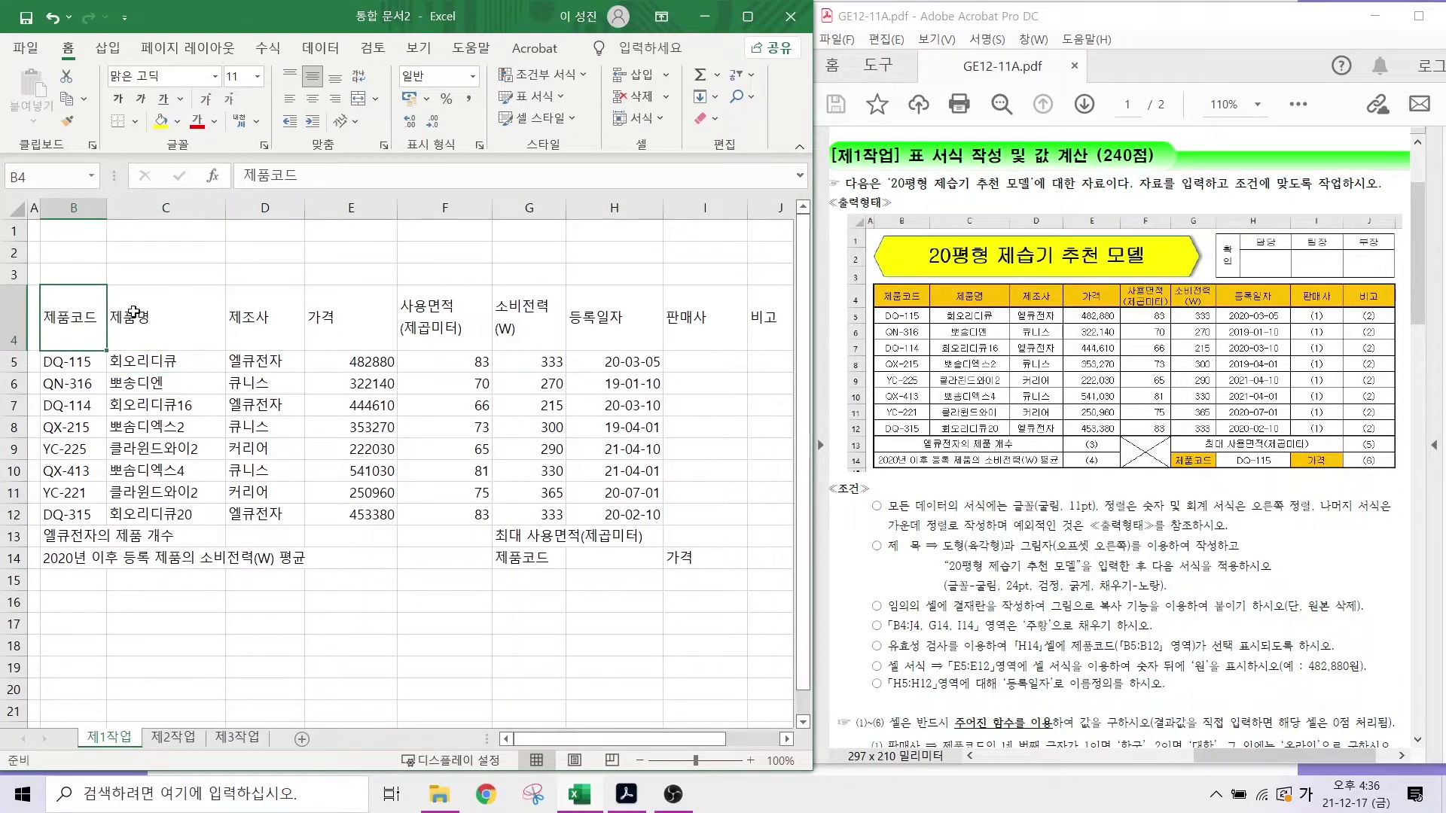
left_click_drag(102, 316, 764, 559)
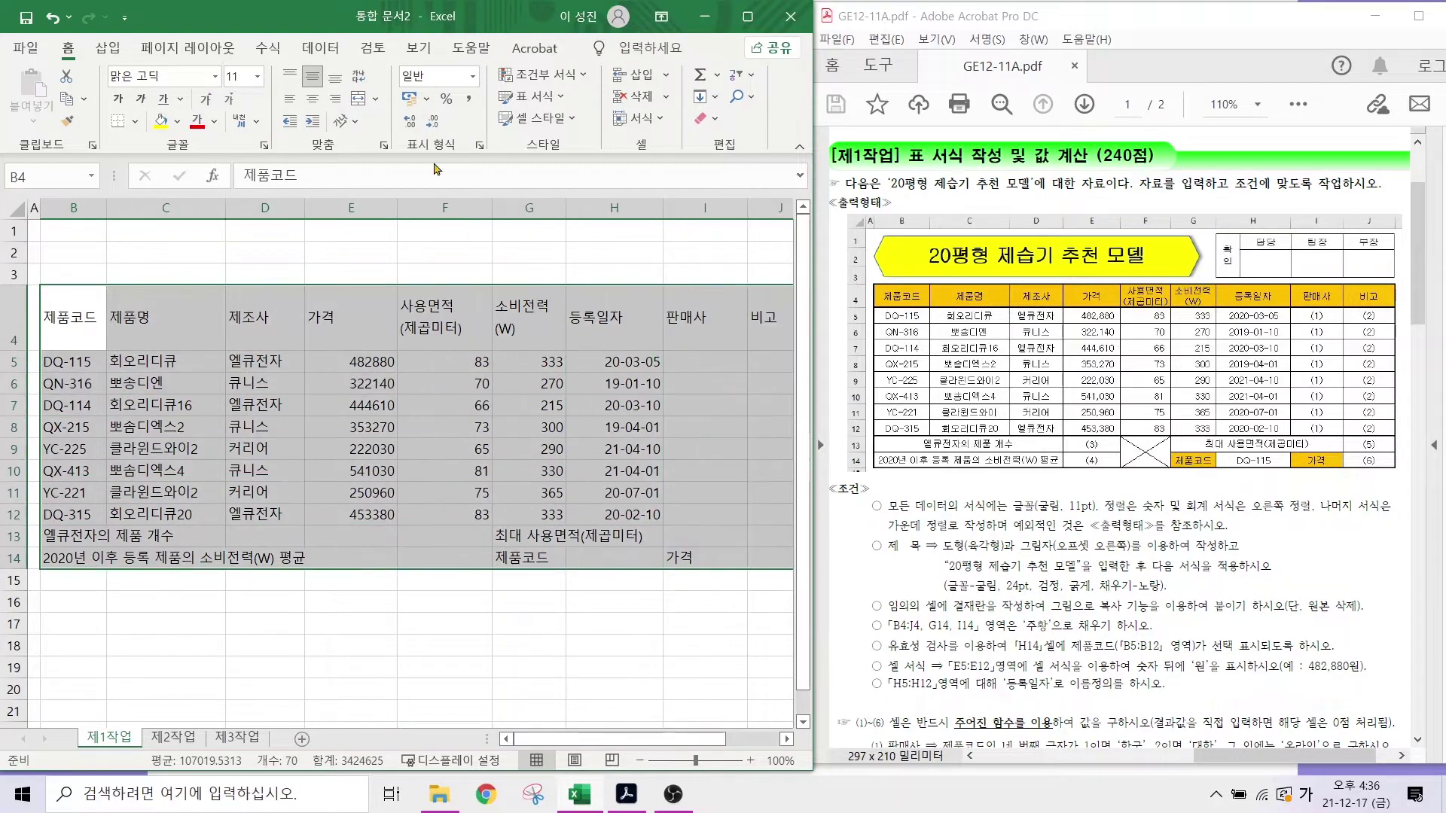
left_click(134, 122)
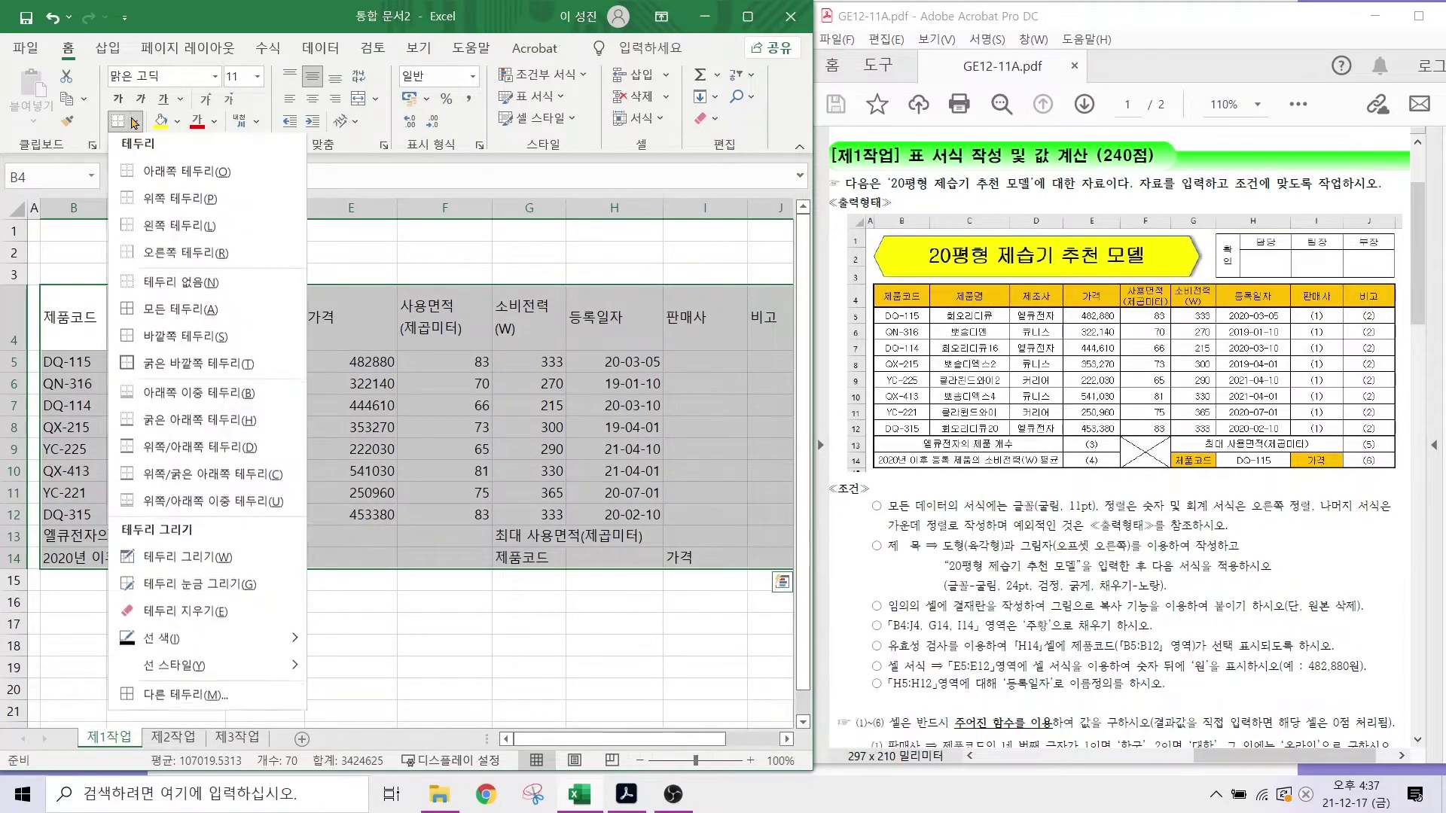
left_click(162, 310)
left_click(134, 122)
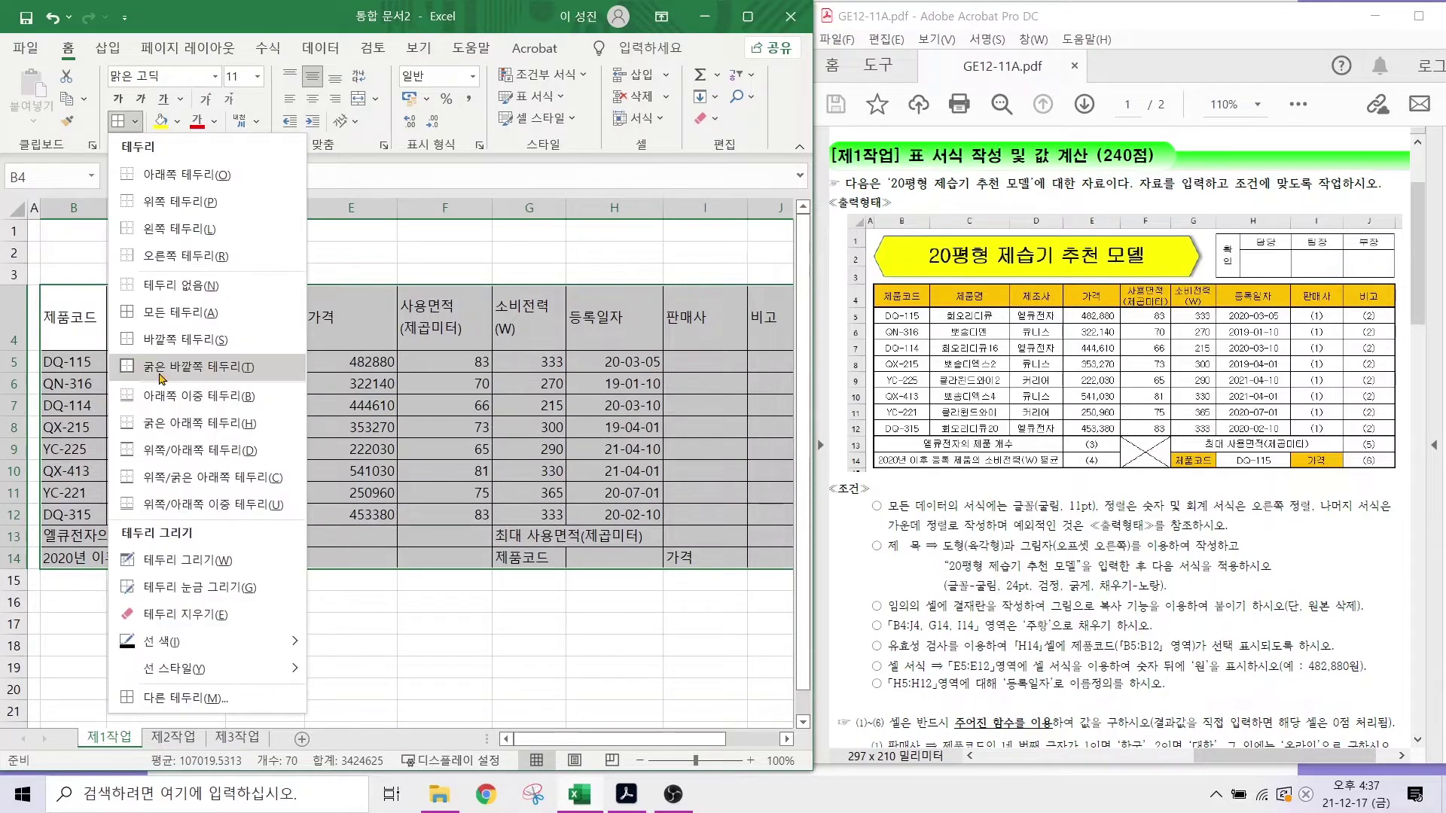
left_click(162, 374)
left_click(368, 625)
- Set the font of the table range B4:J14 to 굴림
left_click_drag(117, 301, 768, 536)
left_click(640, 761)
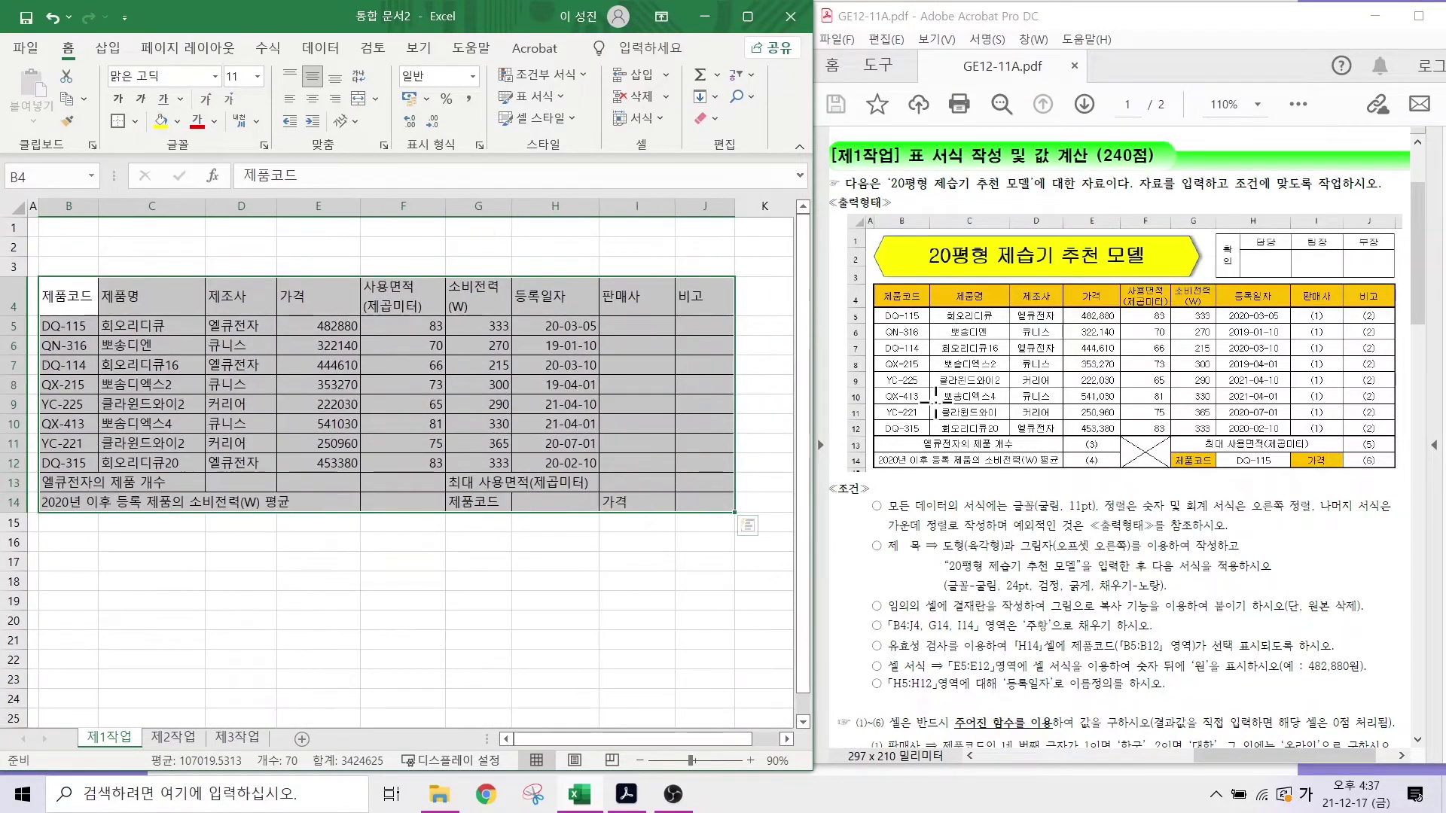
mouse_move(865, 489)
left_mouse_down()
mouse_move(1082, 541)
mouse_move(1410, 534)
left_mouse_up()
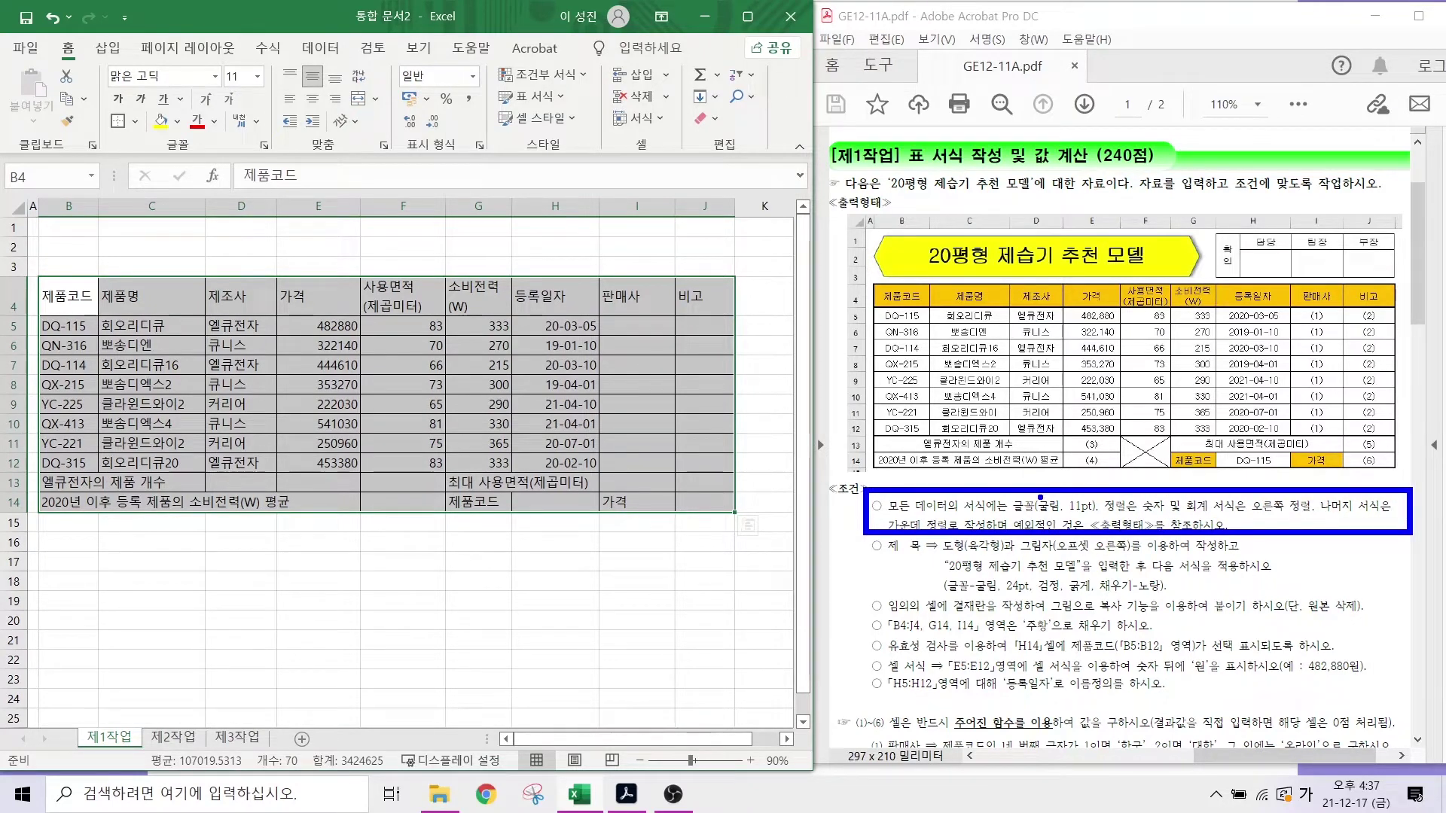
left_click_drag(1039, 497, 1068, 456)
left_click_drag(1300, 495, 1323, 467)
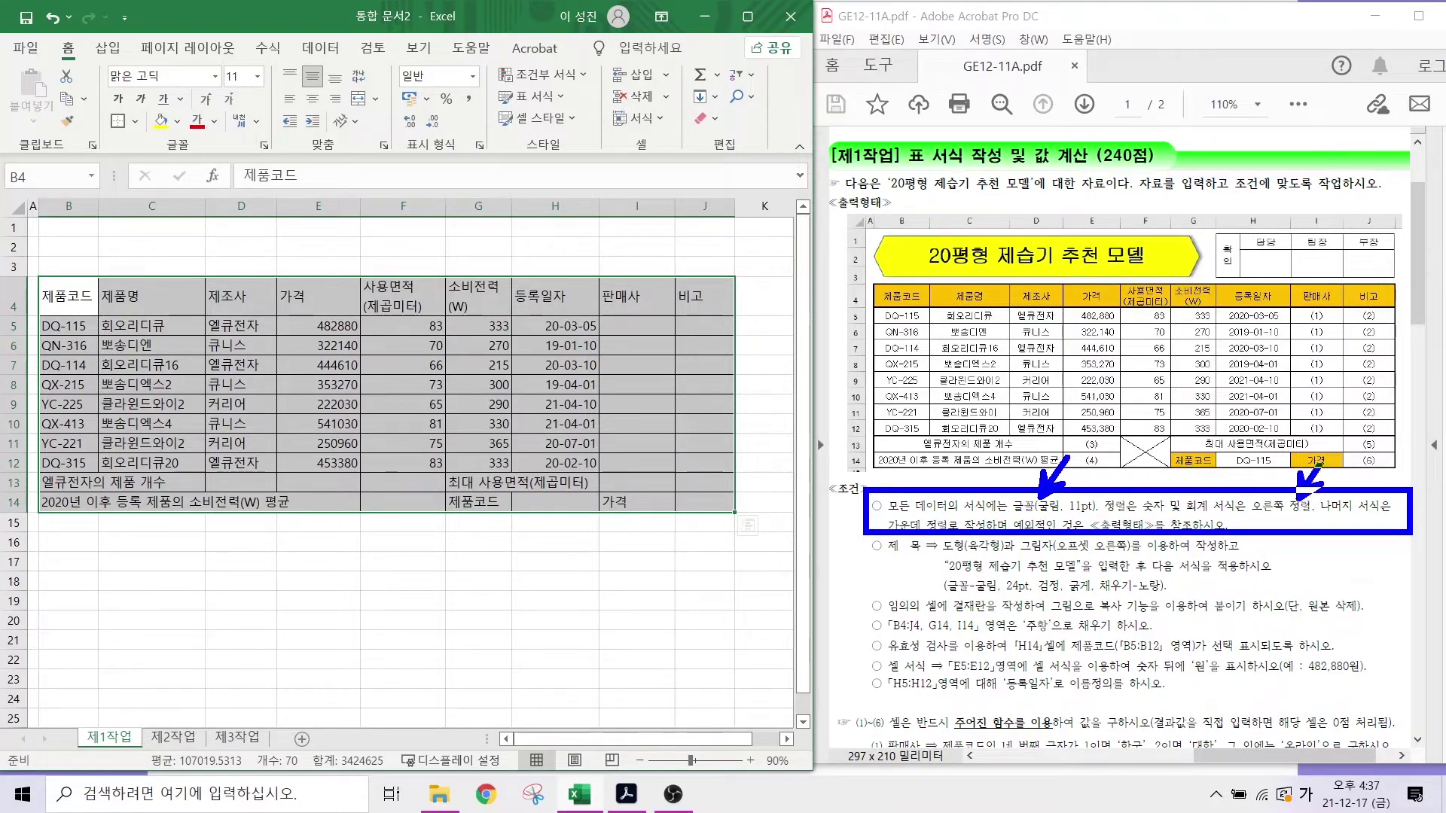
key("Escape")
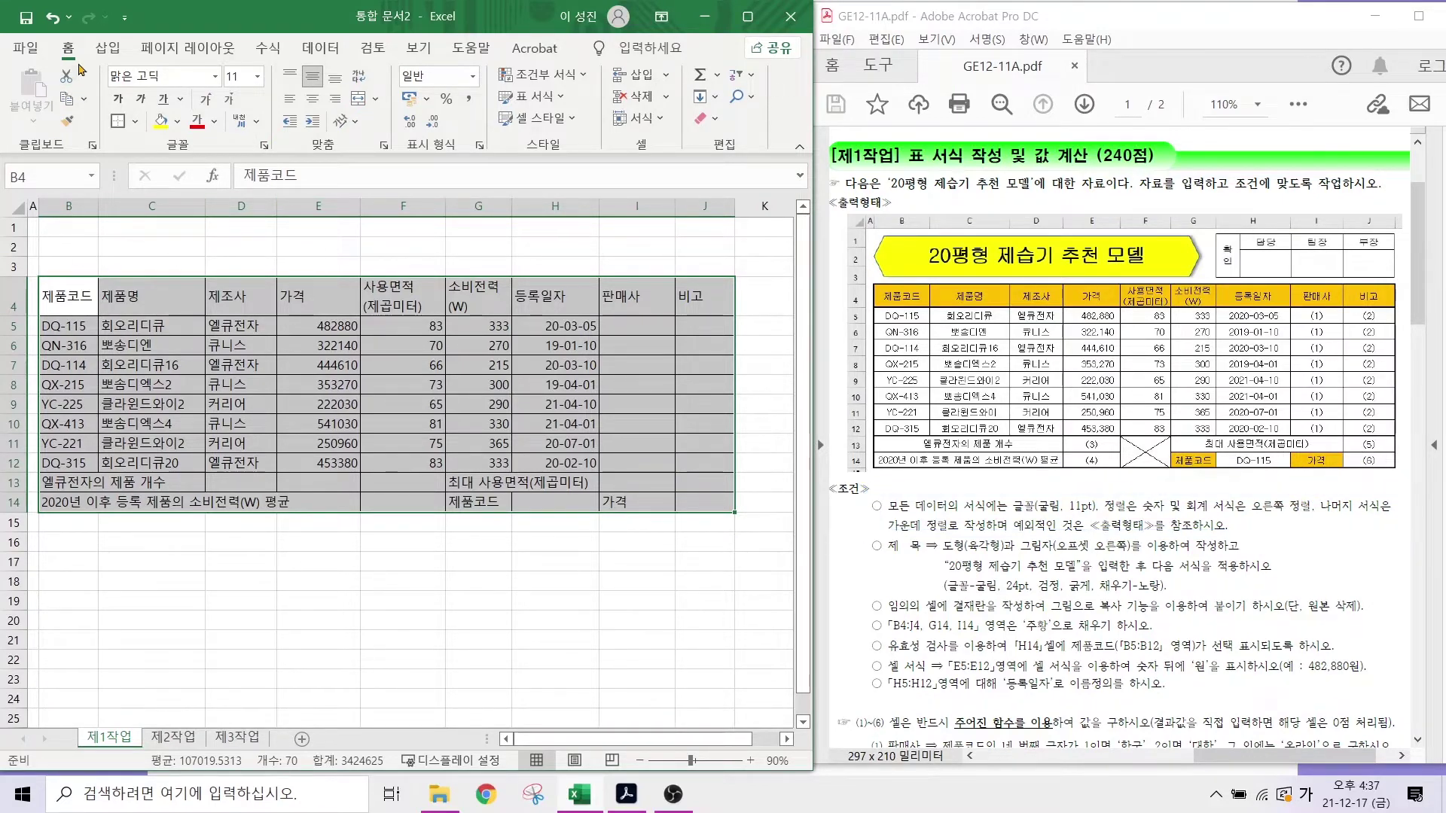
left_click(148, 79)
type("구")
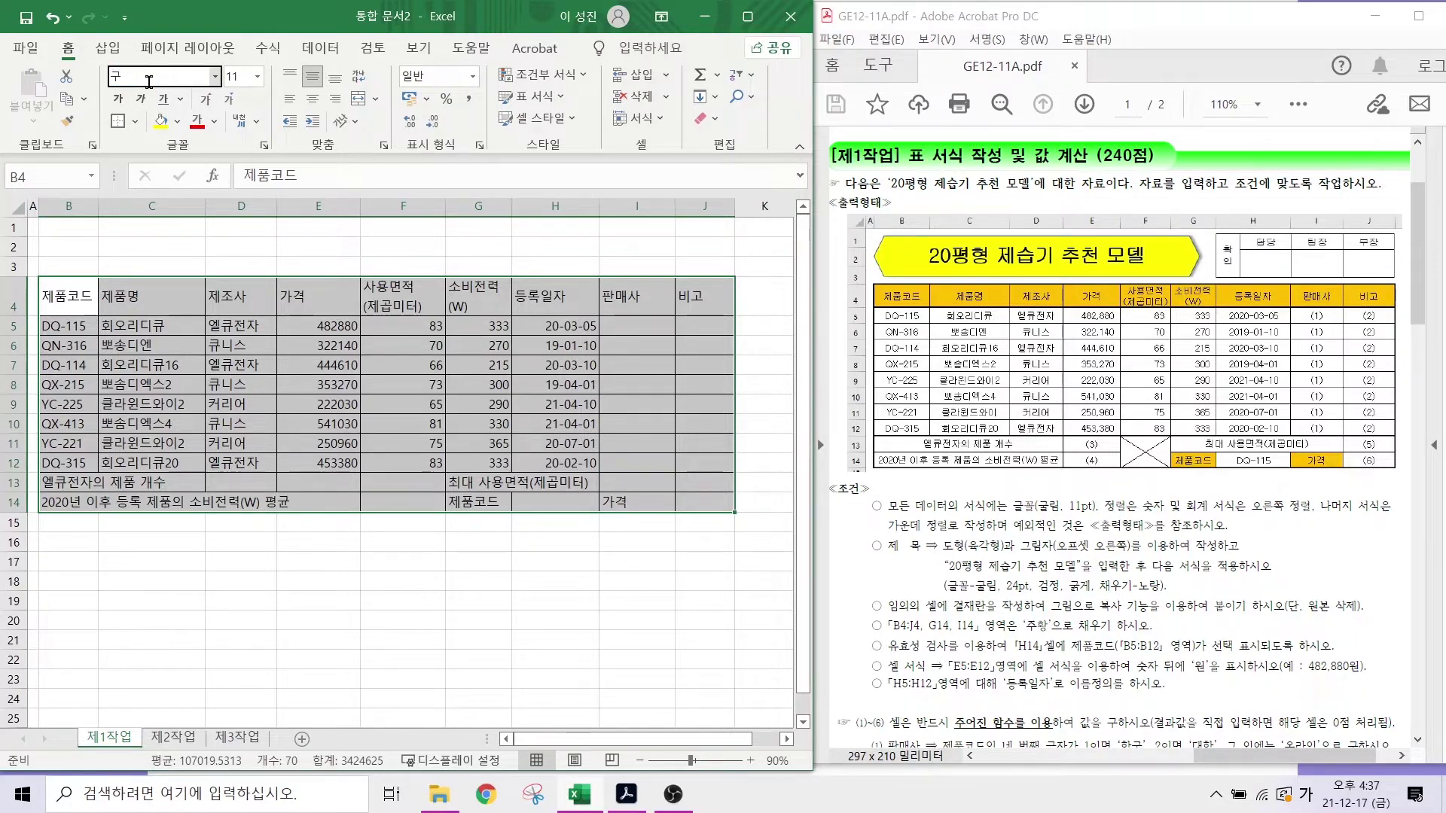
type("ㄹ림")
key("Return")
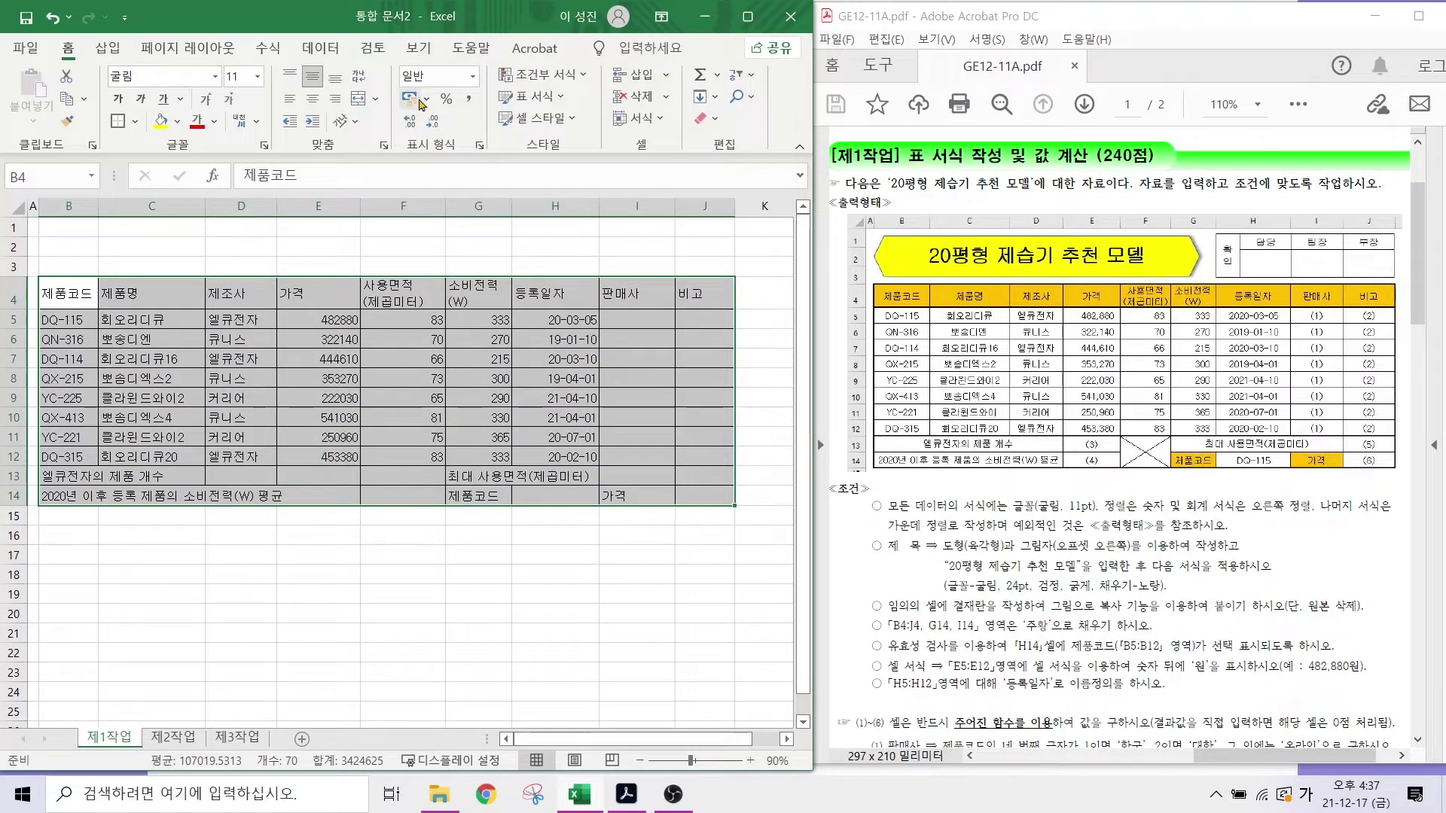
- Center the contents of B4:J14 horizontally and right-align the numbers in E5:G12
left_click(314, 105)
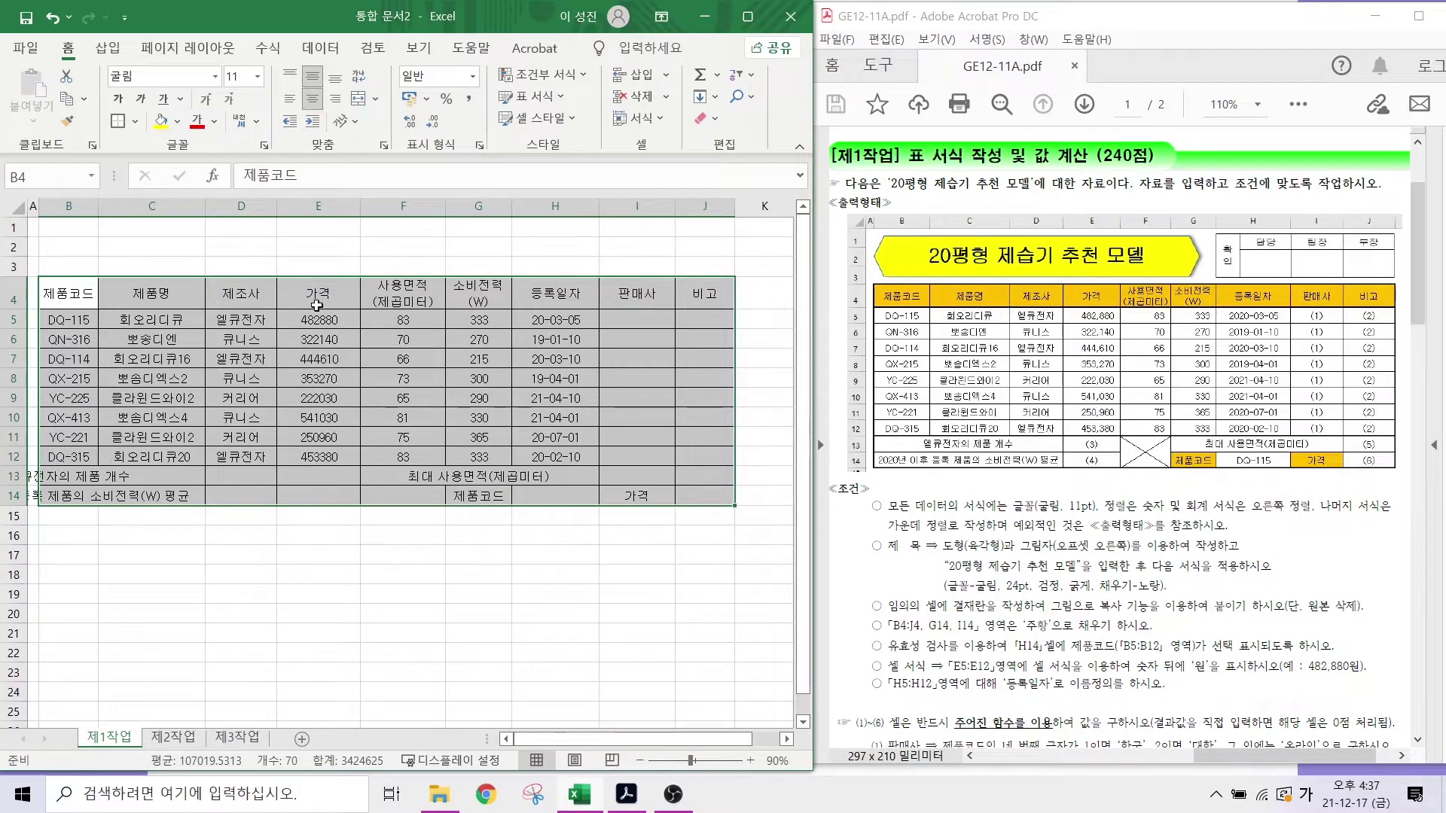
left_click_drag(314, 319, 490, 457)
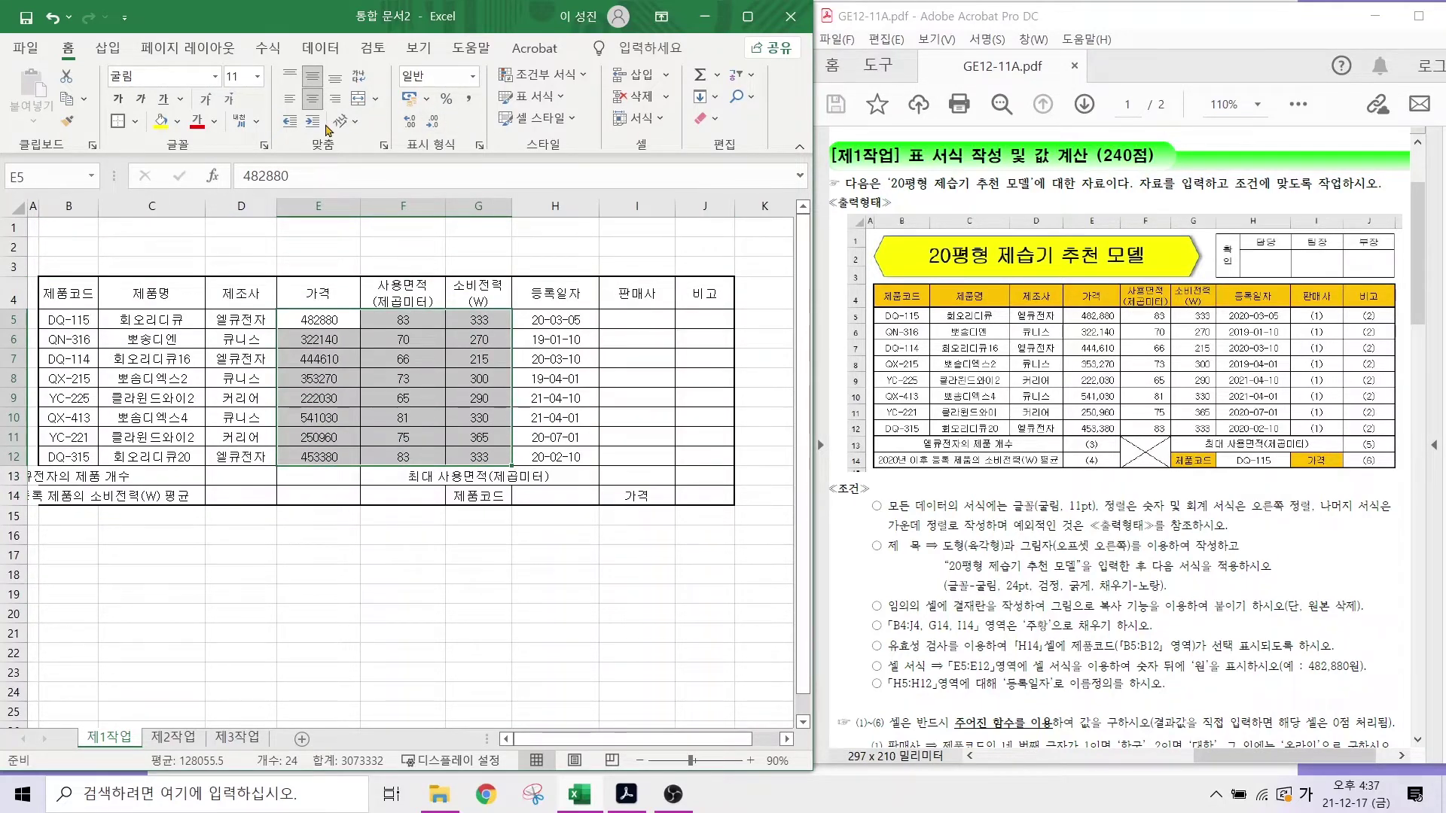
left_click(334, 104)
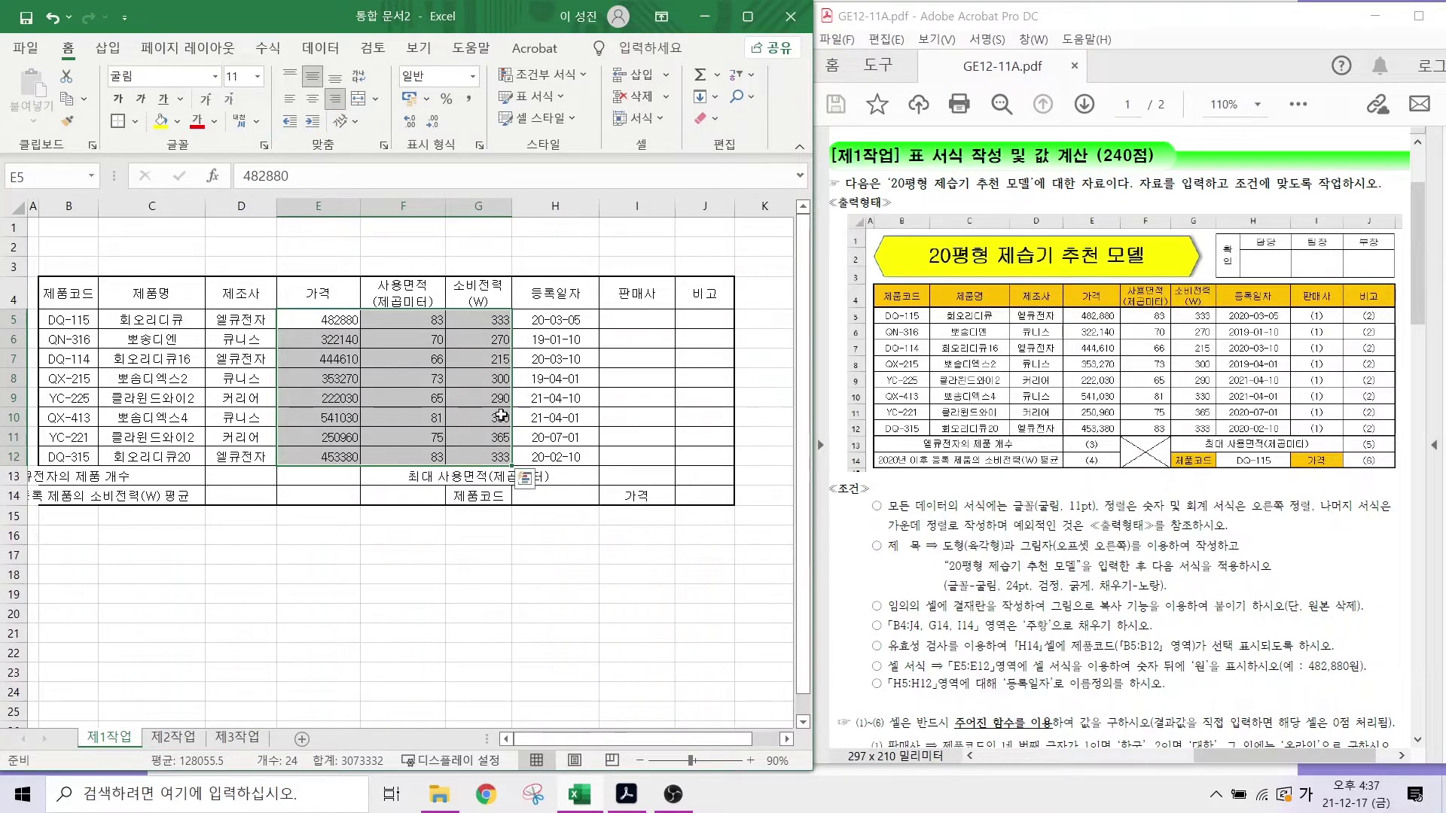
- Draw a hexagon shape for the title above the table, spanning columns B to G in rows 1 to 3
left_click(916, 545)
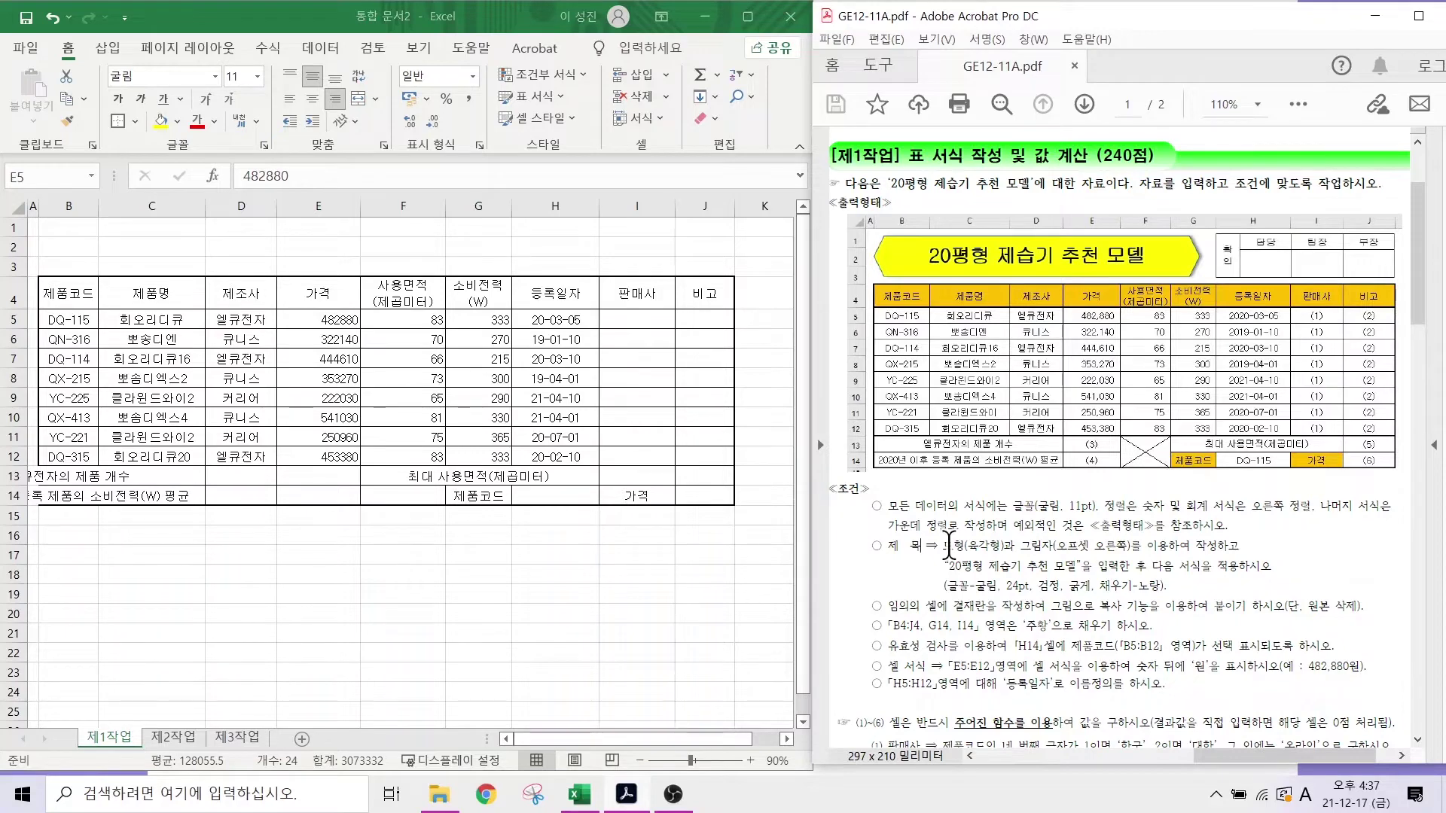
left_click(107, 49)
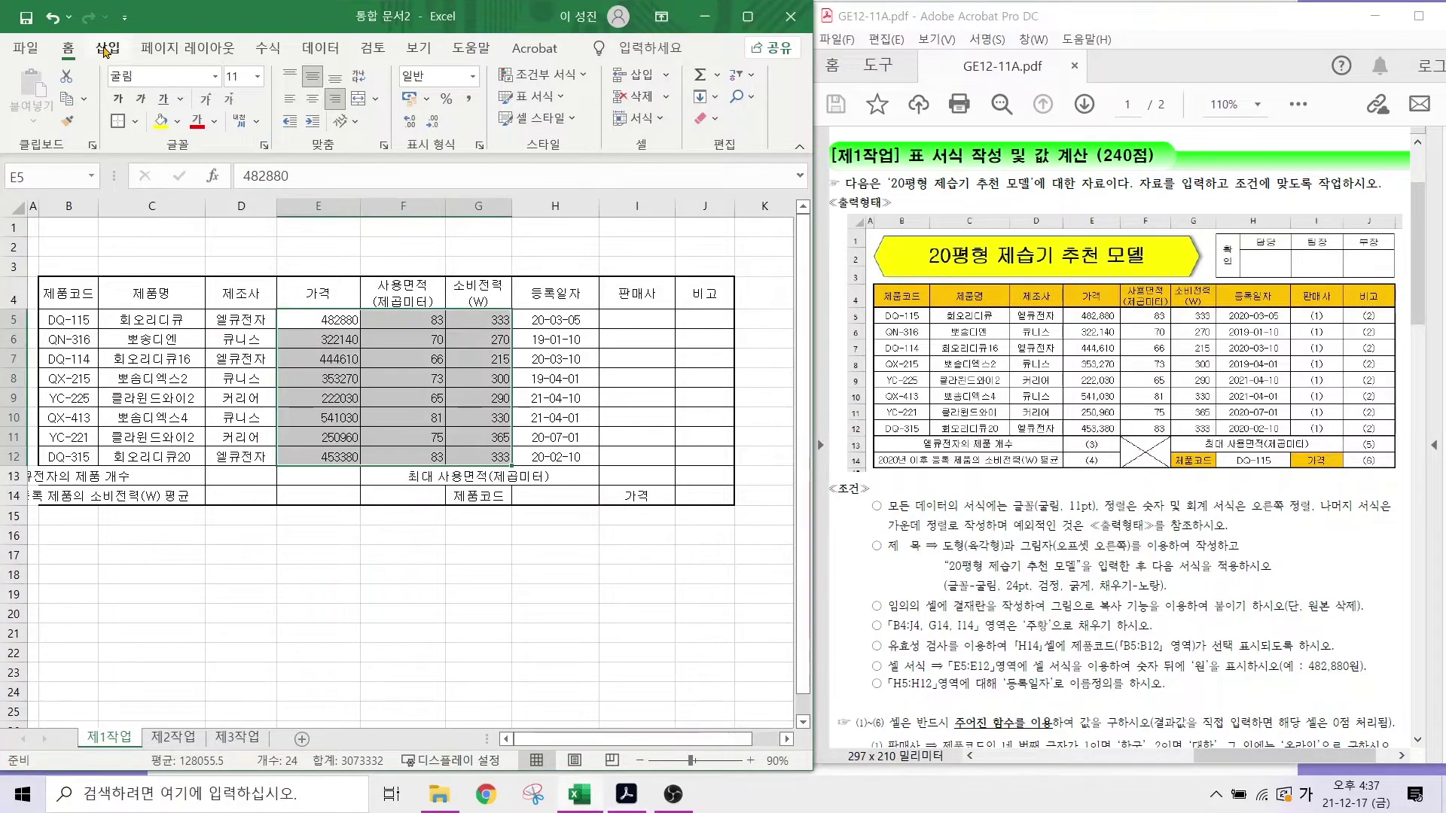
left_click(106, 50)
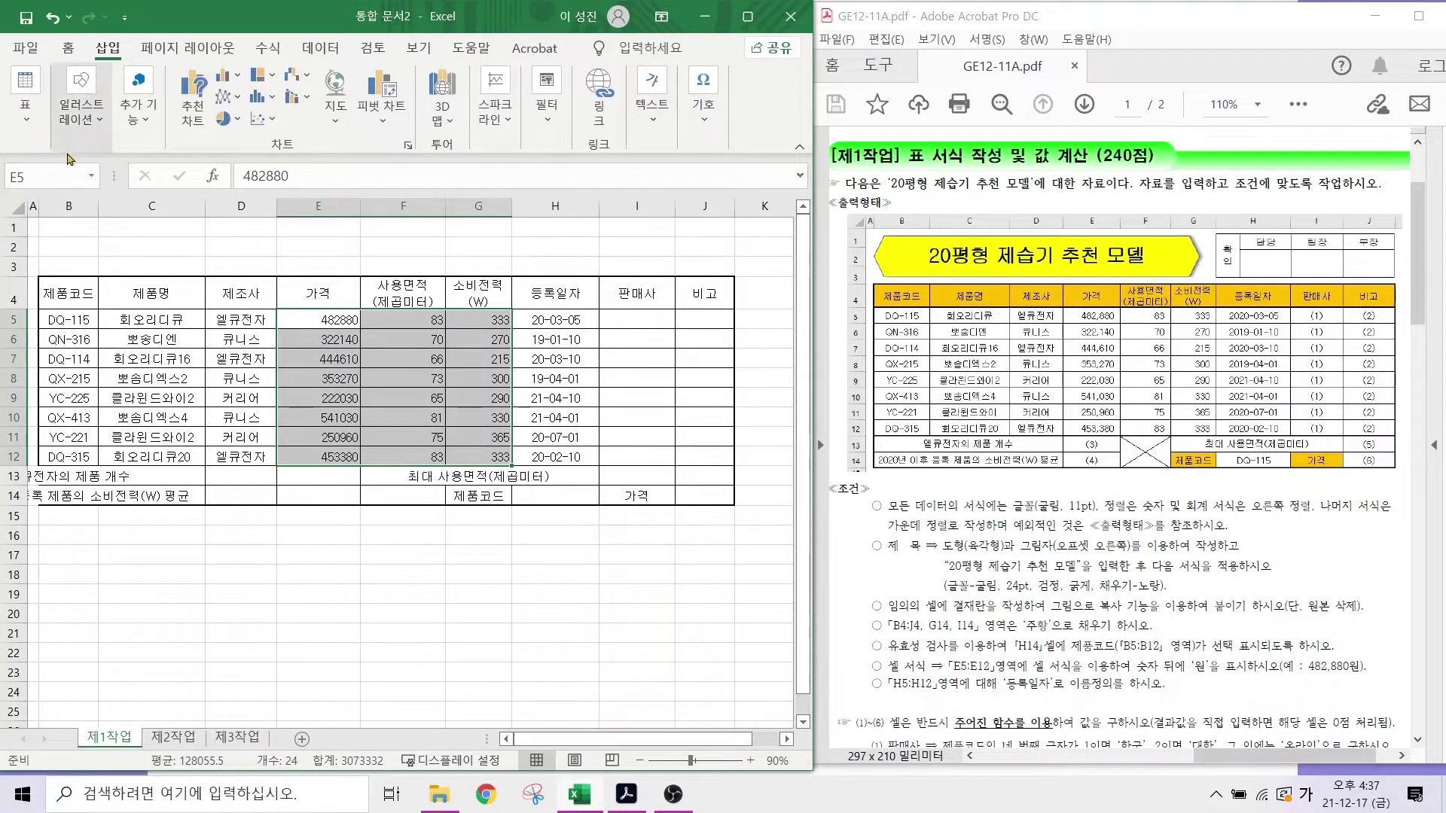
left_click(83, 128)
left_click(116, 179)
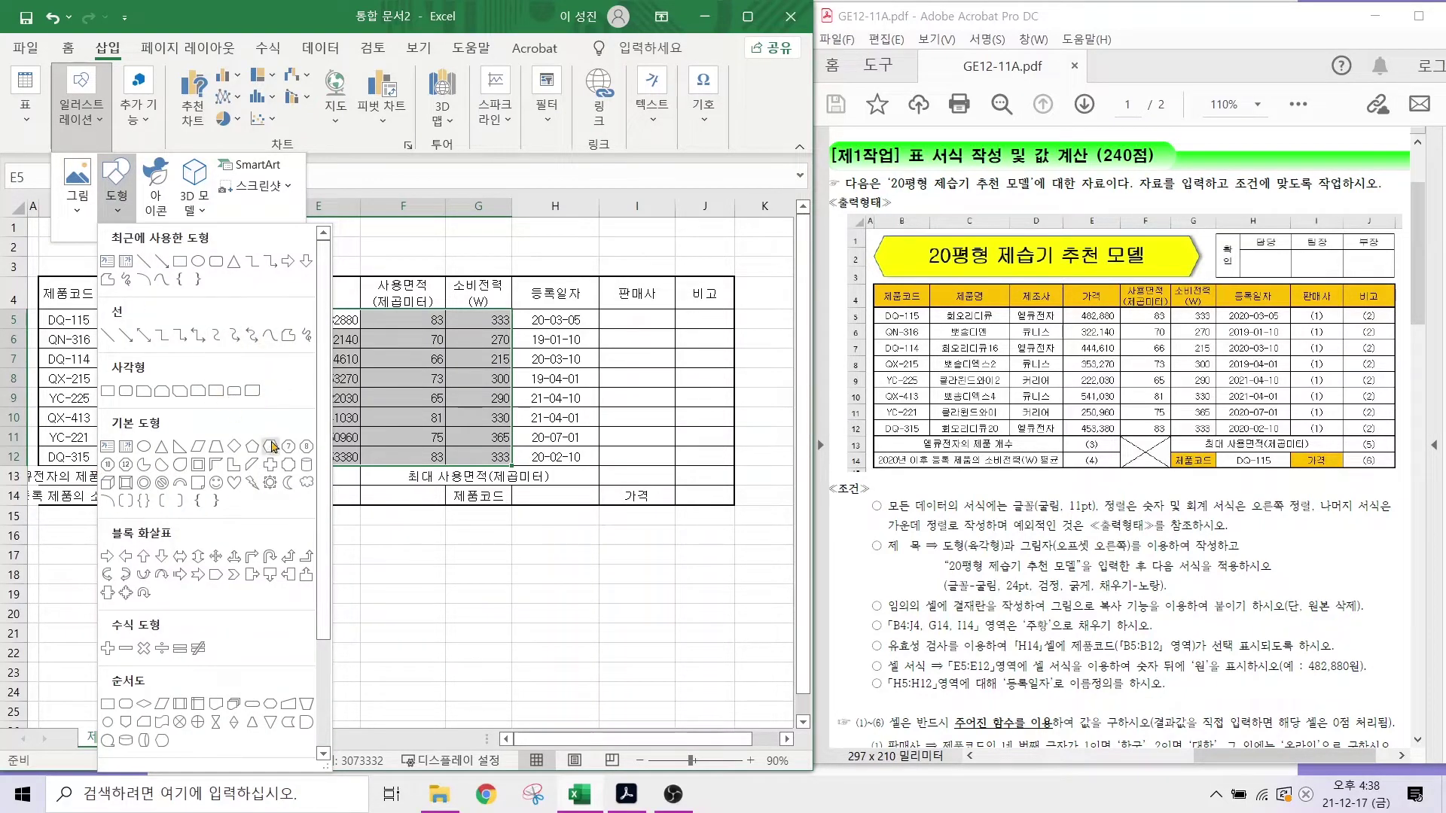
left_click(272, 445)
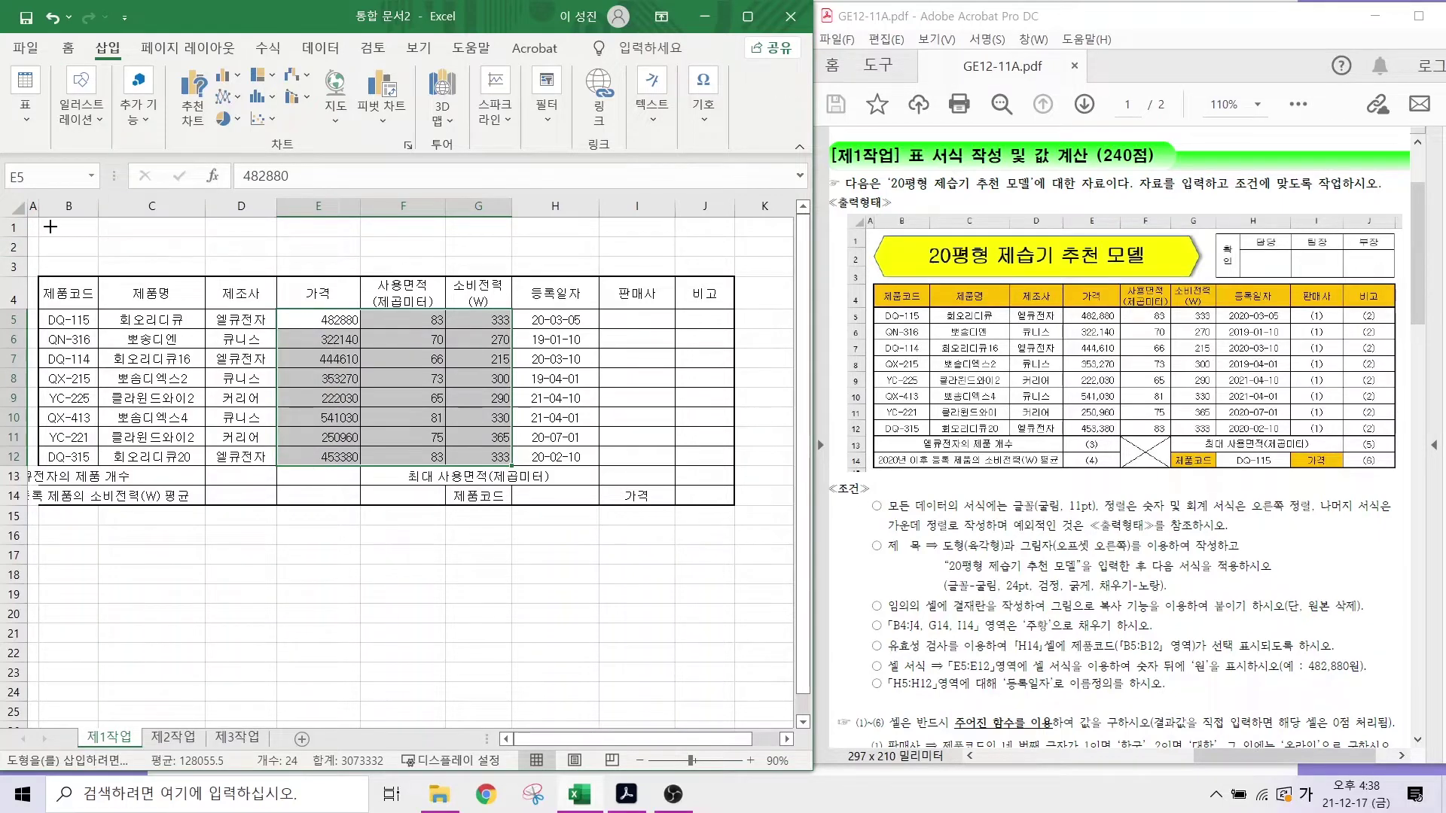
left_click_drag(49, 226, 507, 271)
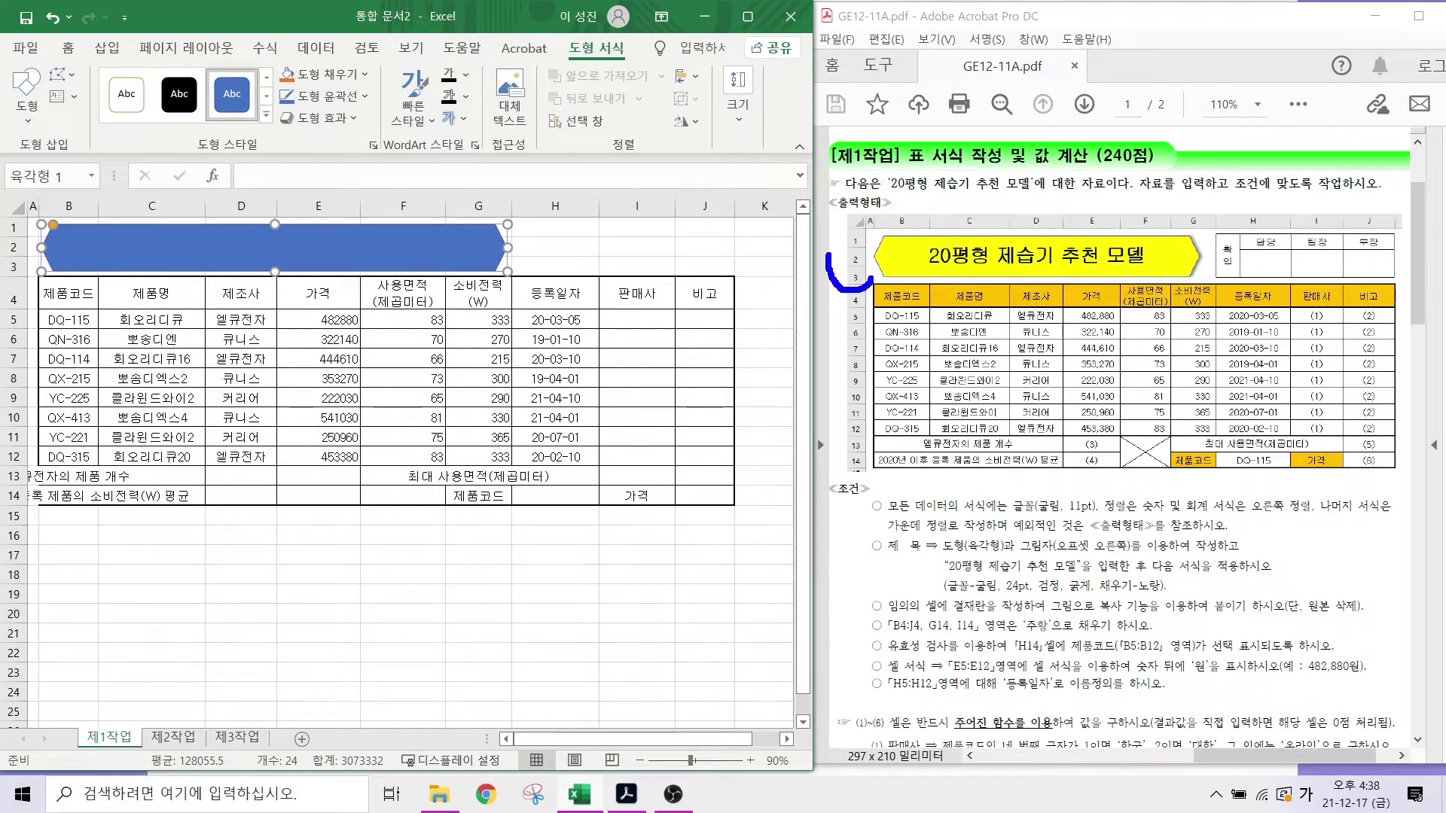
- Increase the heights of rows 1 to 3 equally to make the title area taller
left_click_drag(827, 255, 860, 221)
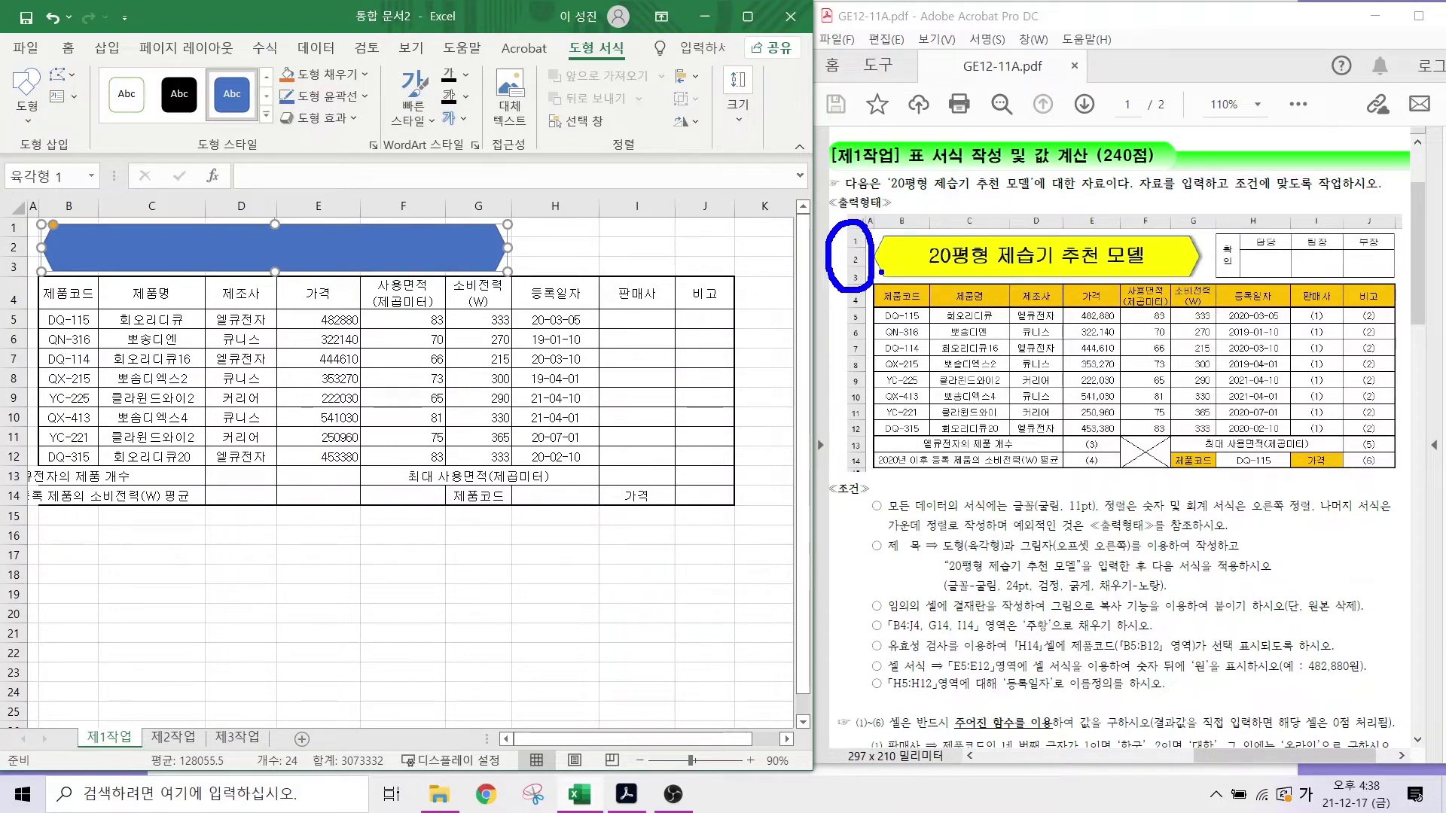
mouse_move(847, 325)
left_mouse_down()
mouse_move(808, 363)
mouse_move(808, 392)
left_mouse_up()
key("Escape")
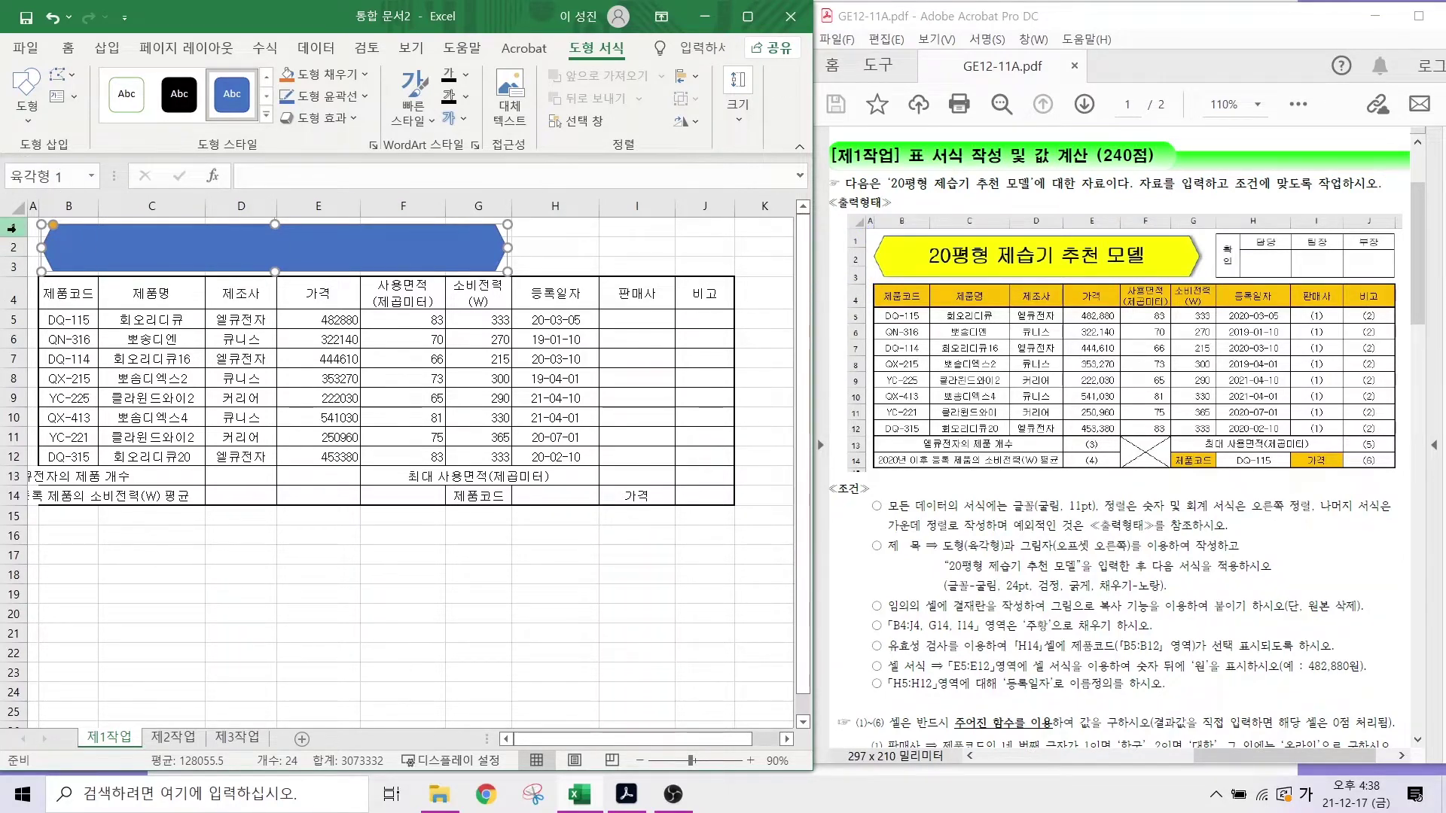
left_click_drag(12, 228, 15, 269)
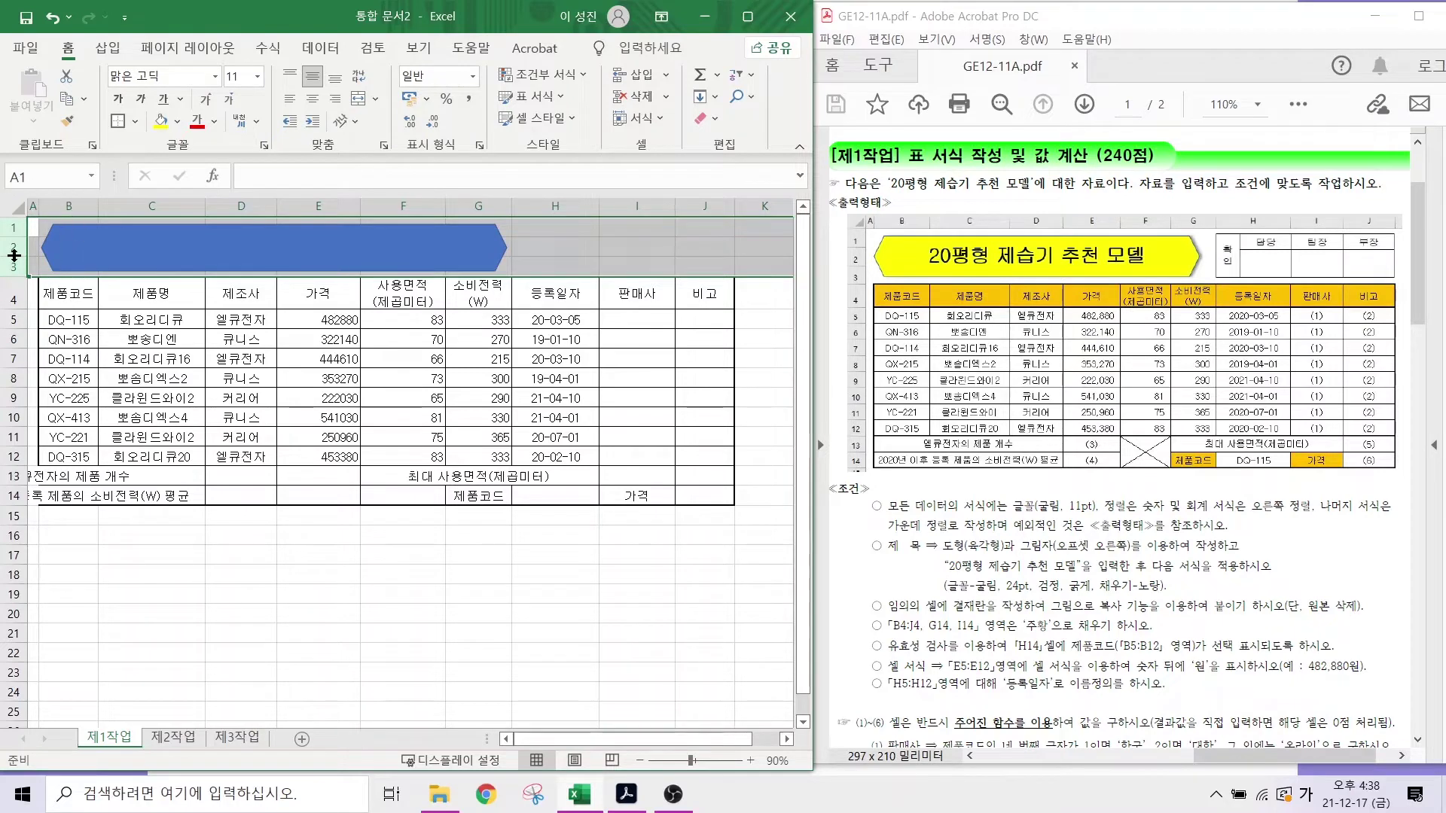
left_click_drag(14, 256, 14, 276)
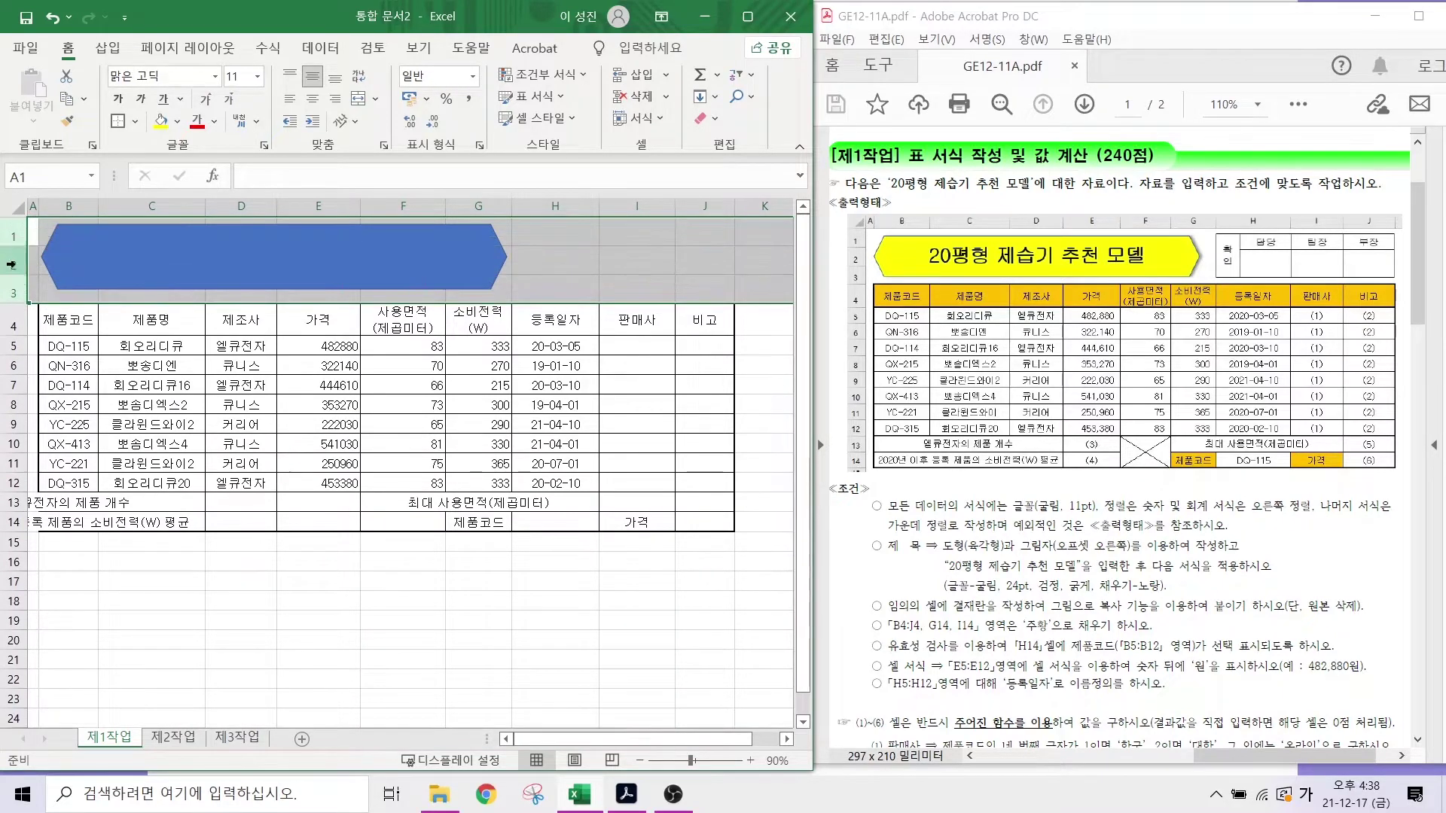
left_click(577, 266)
- Enter the title 20평형 제습기 추천 모델 in the hexagon
left_click(303, 272)
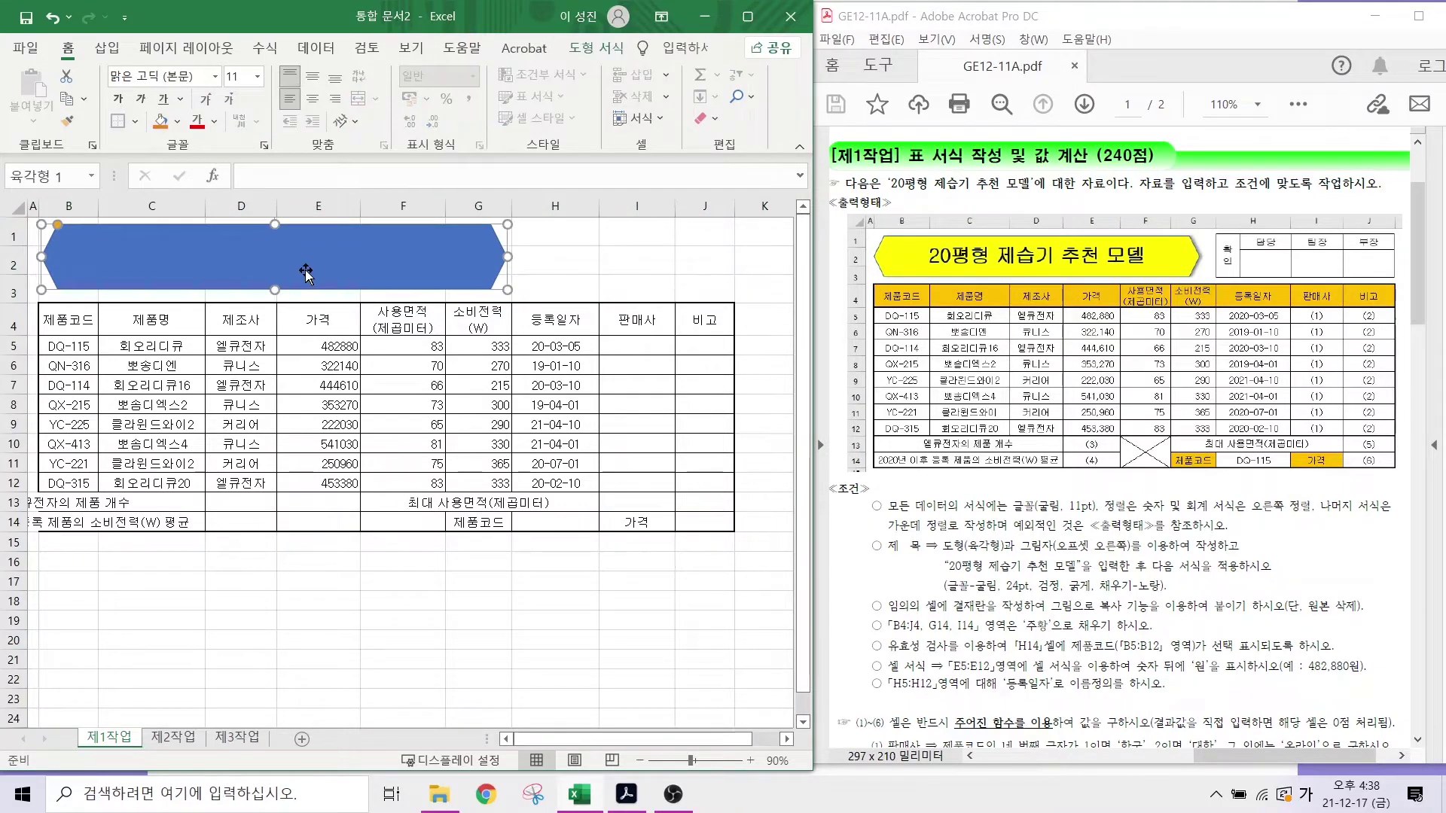
type("20평형 제습기 추천 모델")
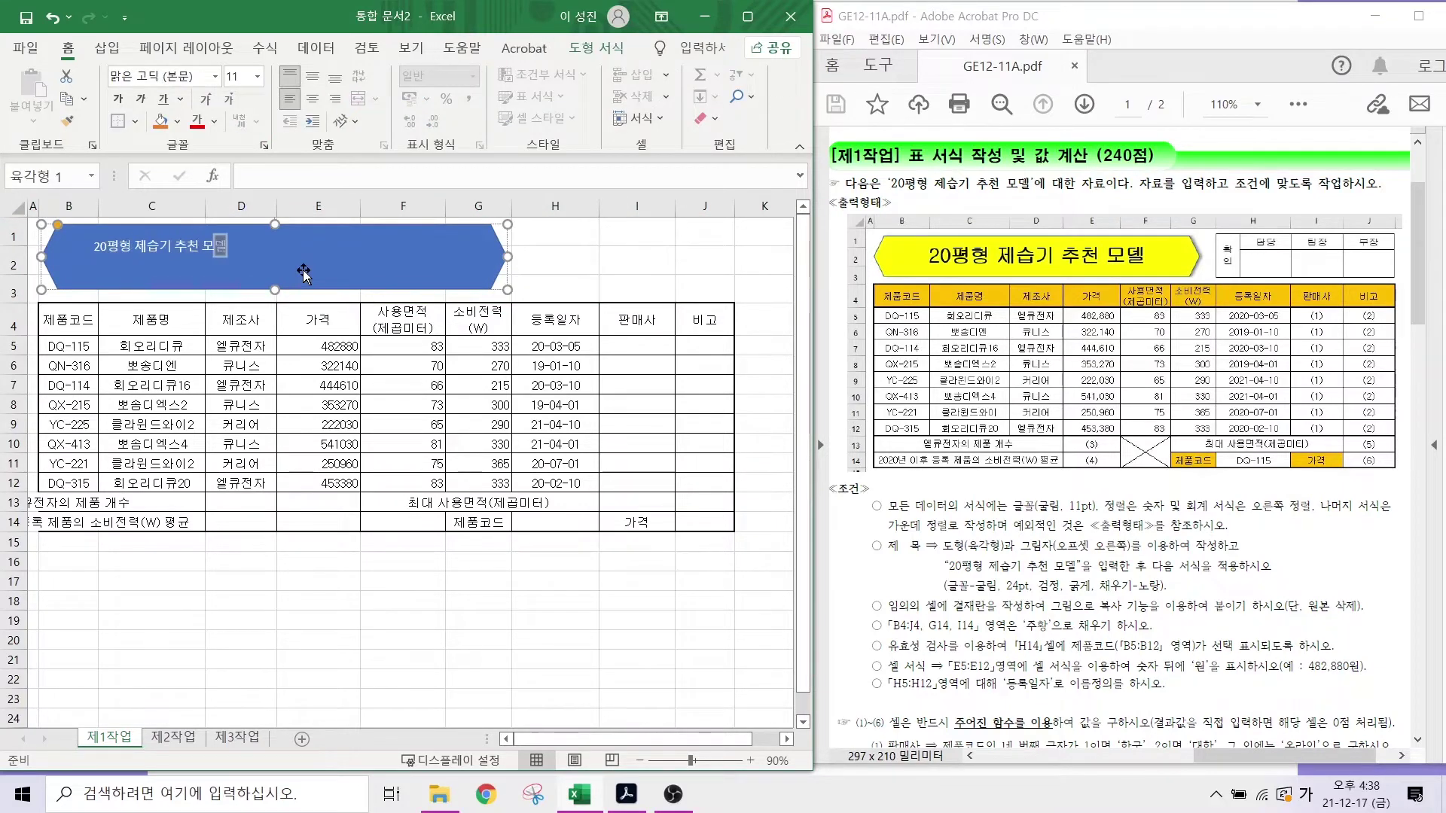
left_click_drag(918, 533, 1282, 602)
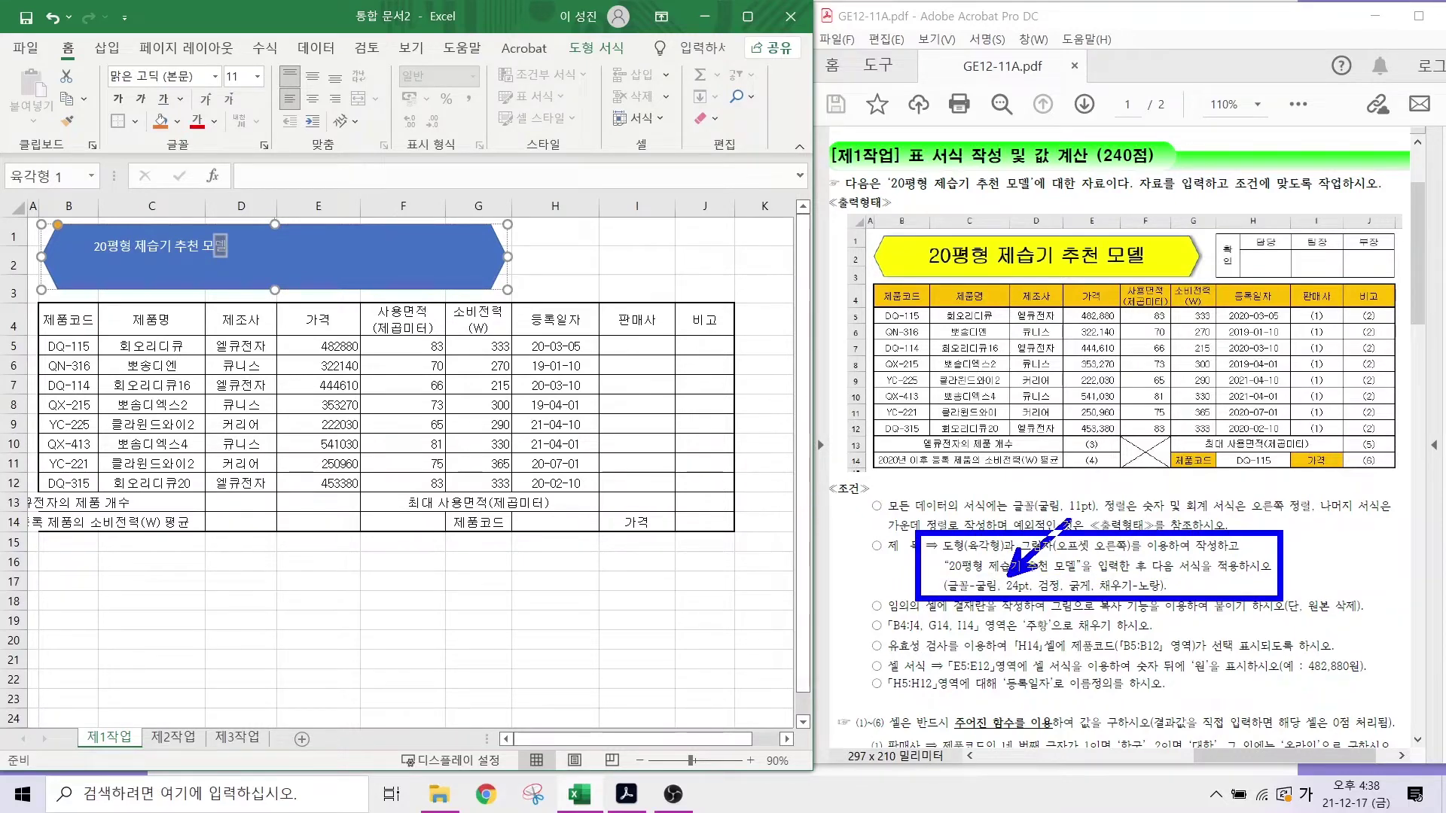
key("Escape")
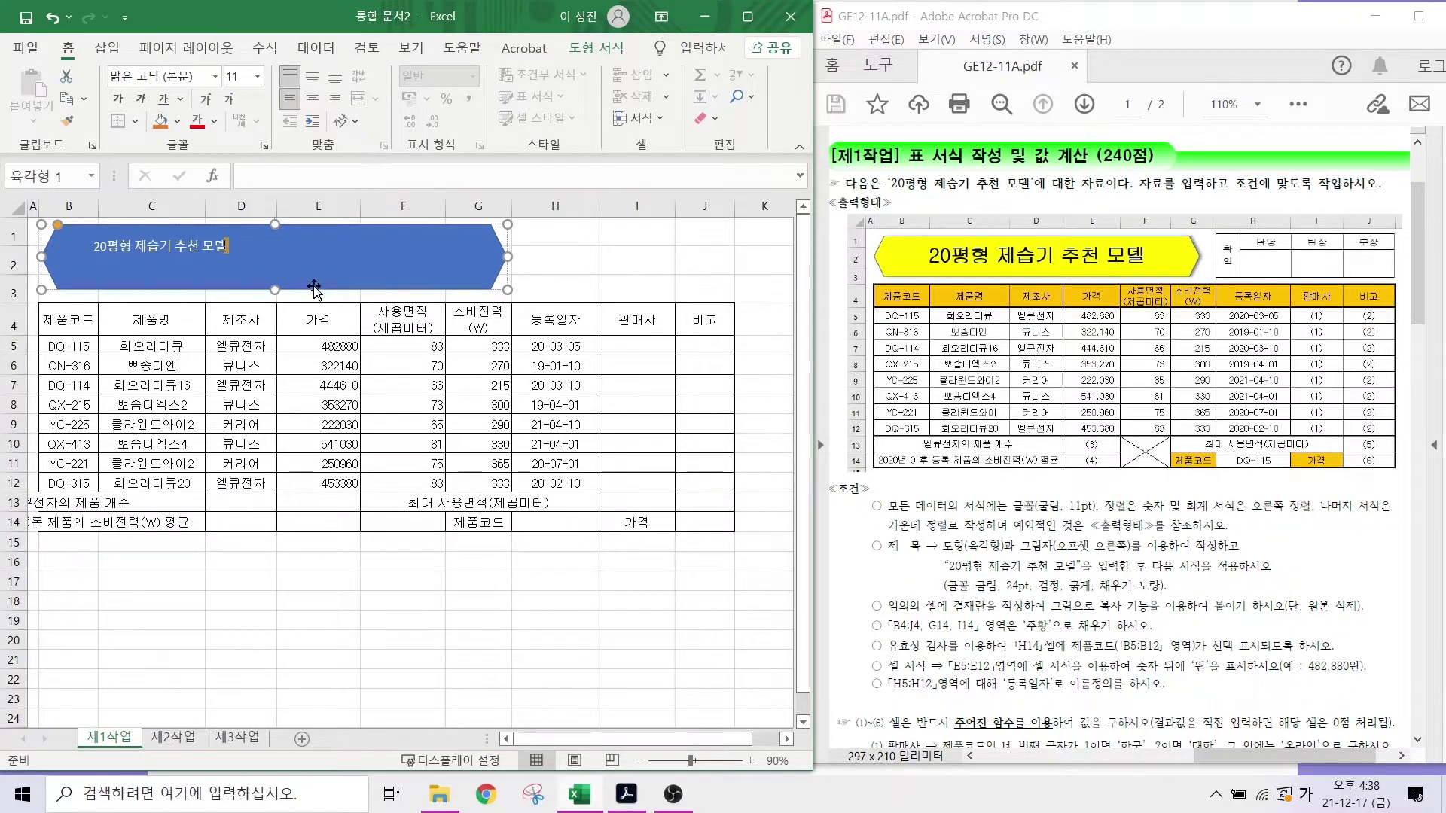
- Fill the title hexagon with yellow and give it the offset-right (오프셋 오른쪽) shadow
left_click(157, 281)
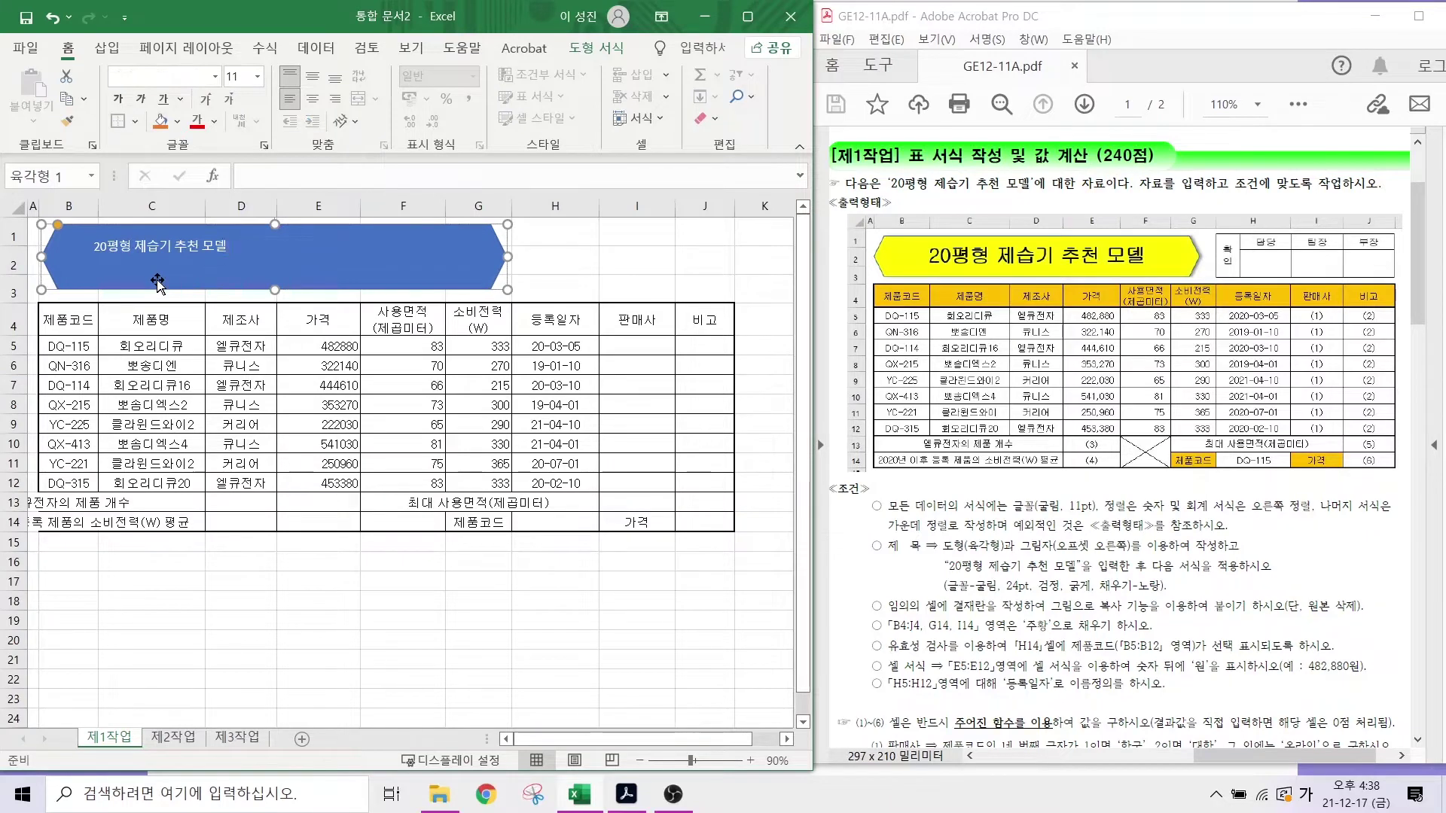
left_click(594, 49)
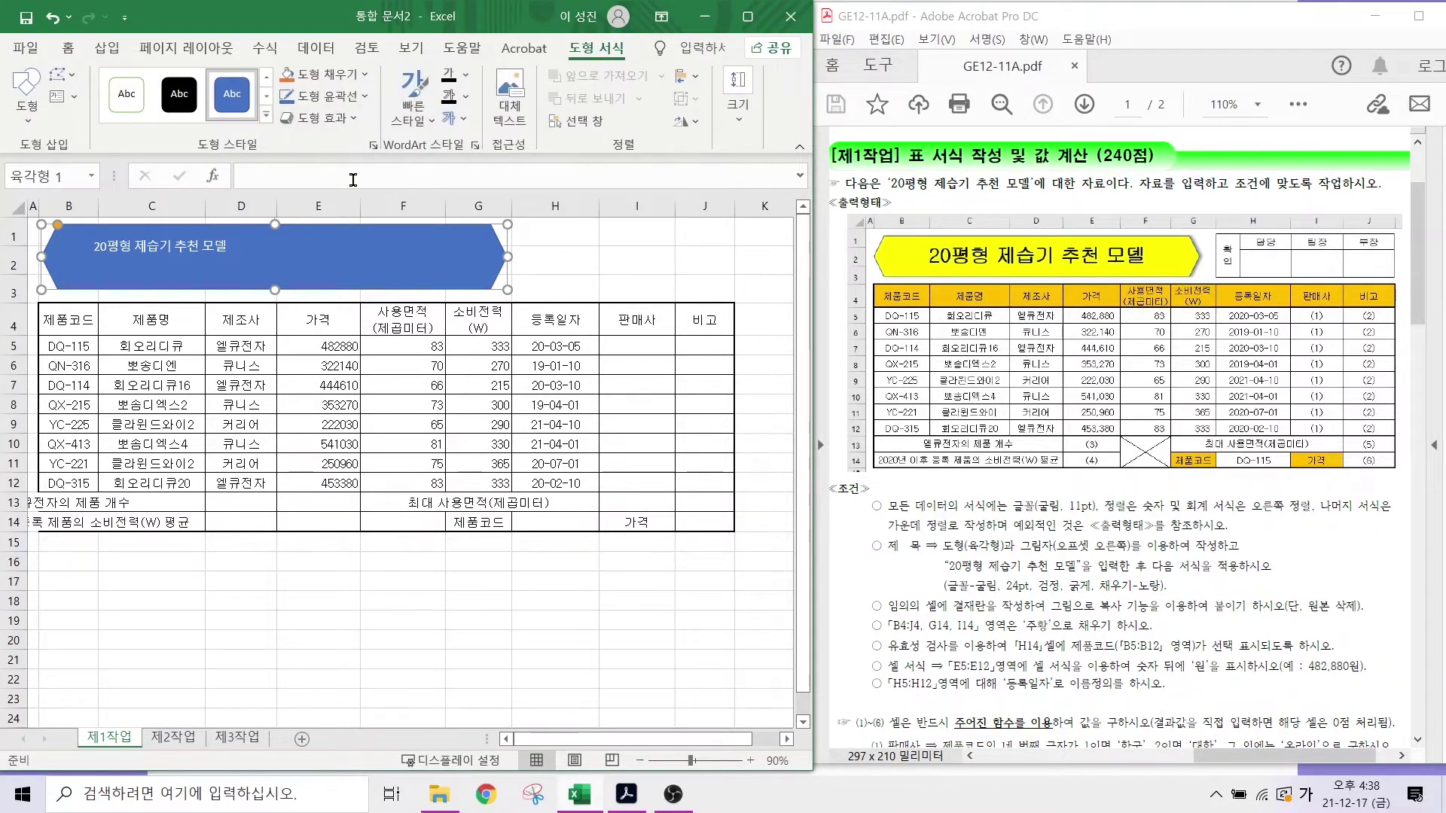
left_click(316, 74)
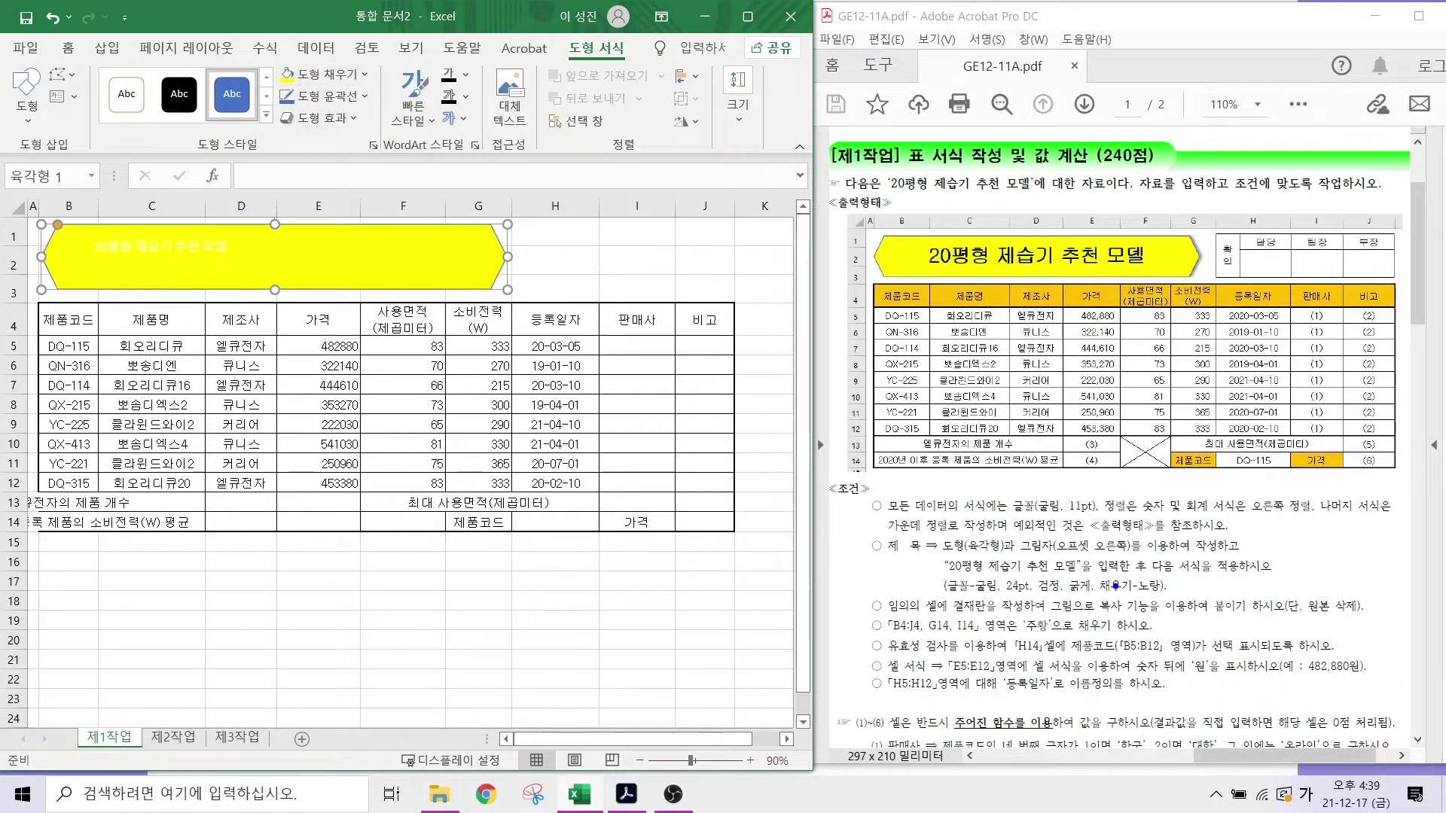
left_click_drag(1133, 582, 1188, 525)
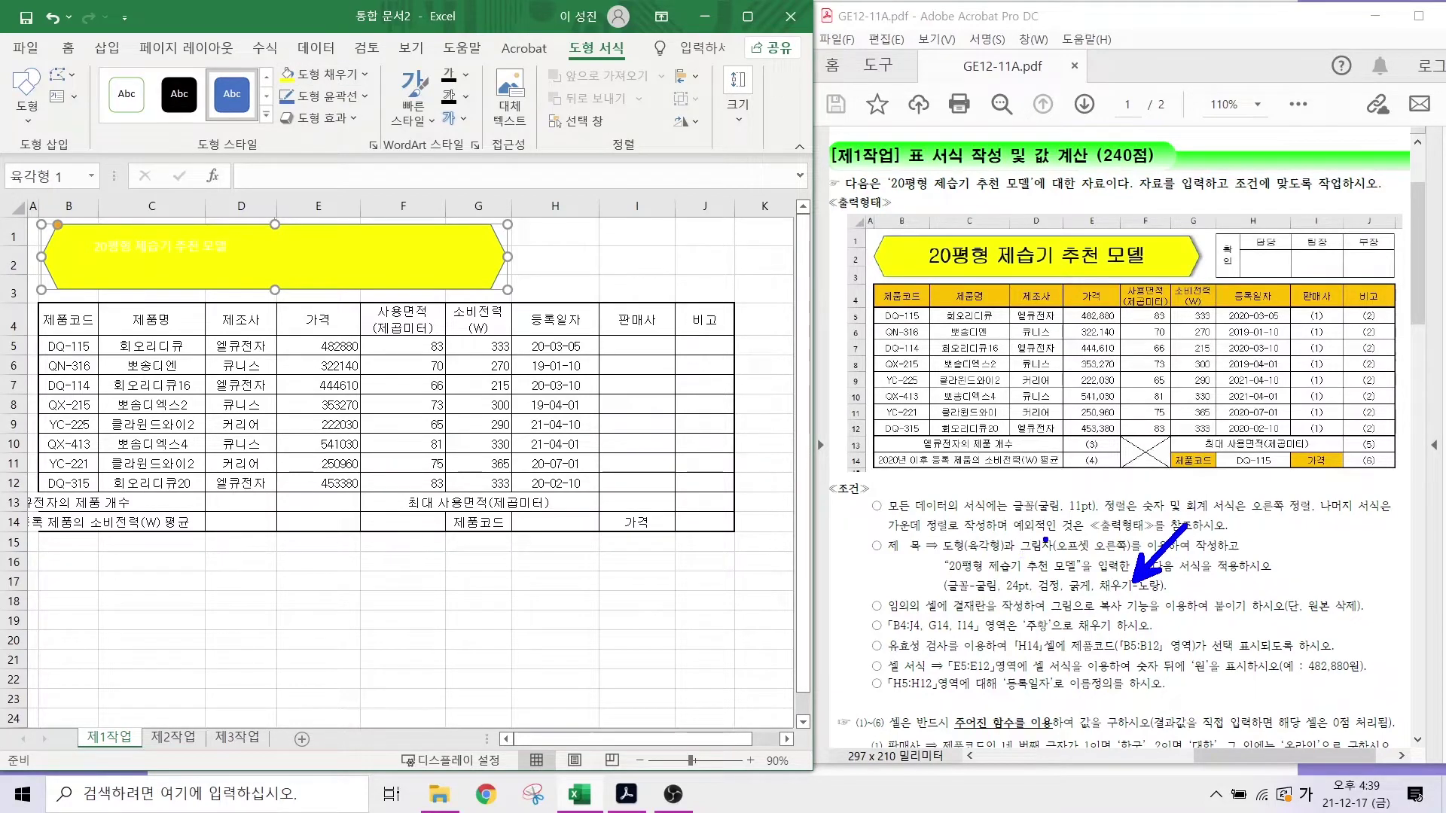
left_click_drag(1046, 539, 1087, 494)
key("Escape")
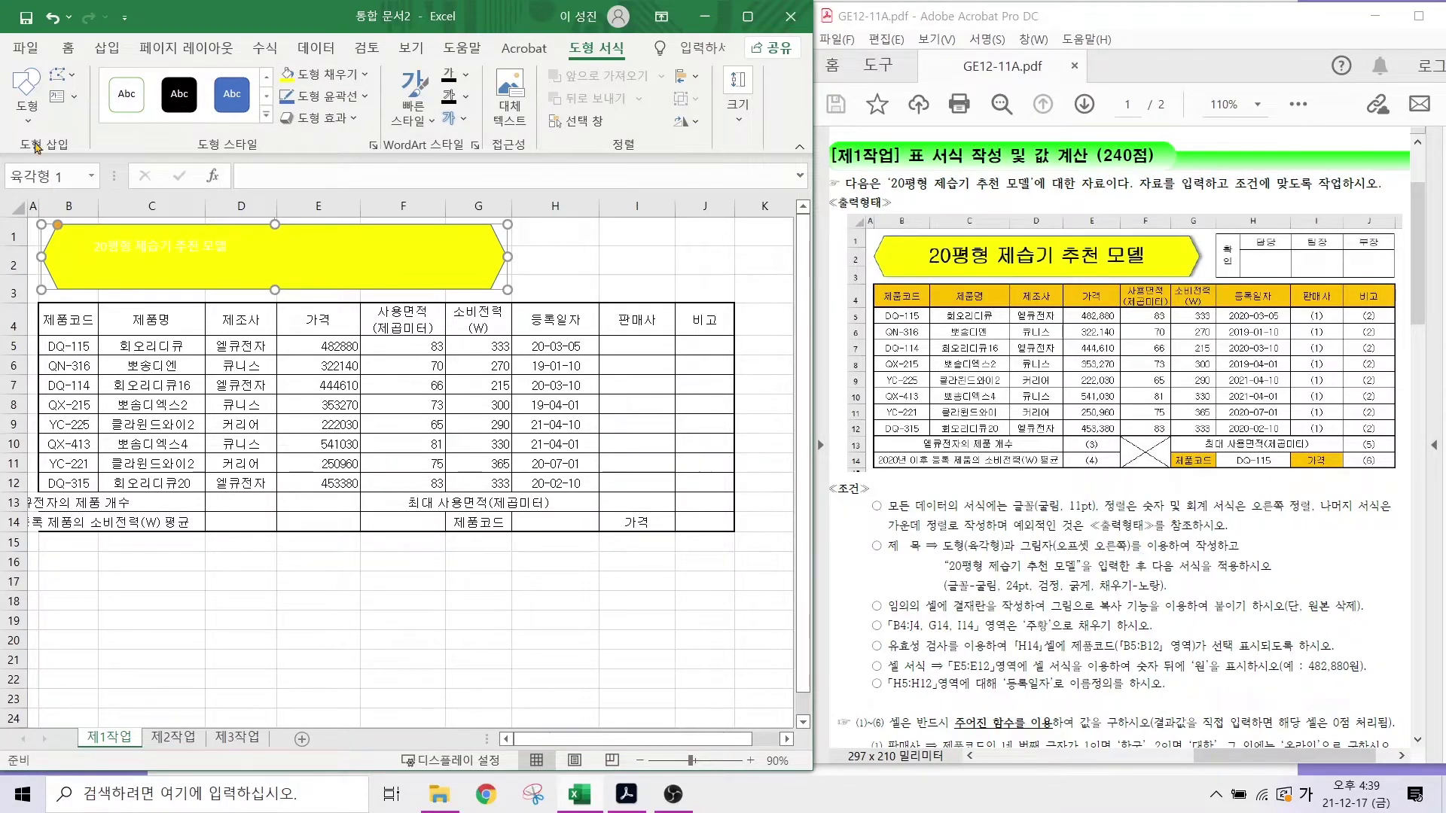
left_click(336, 119)
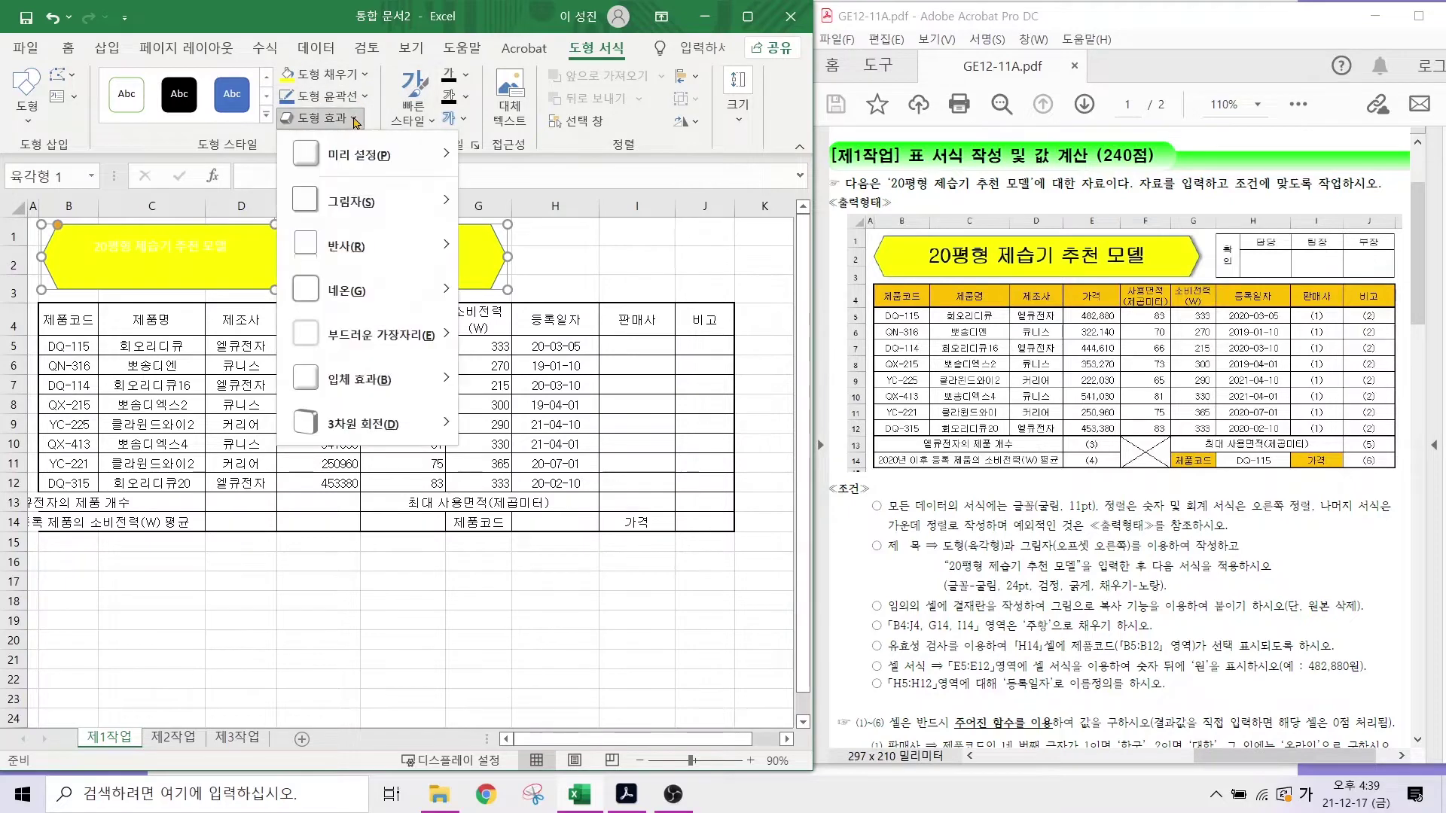
mouse_move(342, 215)
left_click(486, 311)
- Format the hexagon title text as 굴림, 24 pt, bold and black
left_click(73, 53)
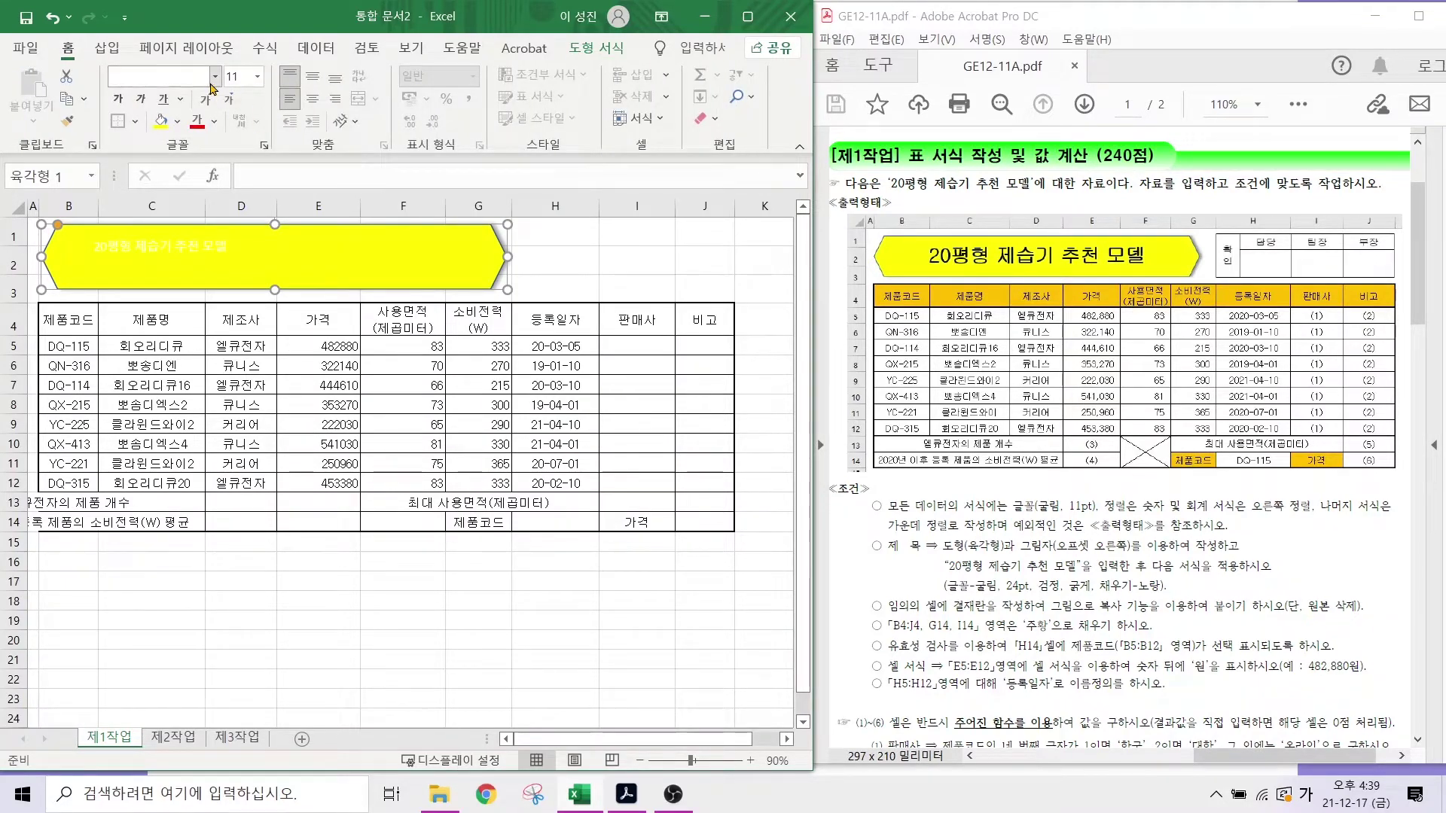
left_click(169, 75)
type("굴림")
key("Tab")
type("24")
key("Return")
key("ctrl+b")
left_click(214, 121)
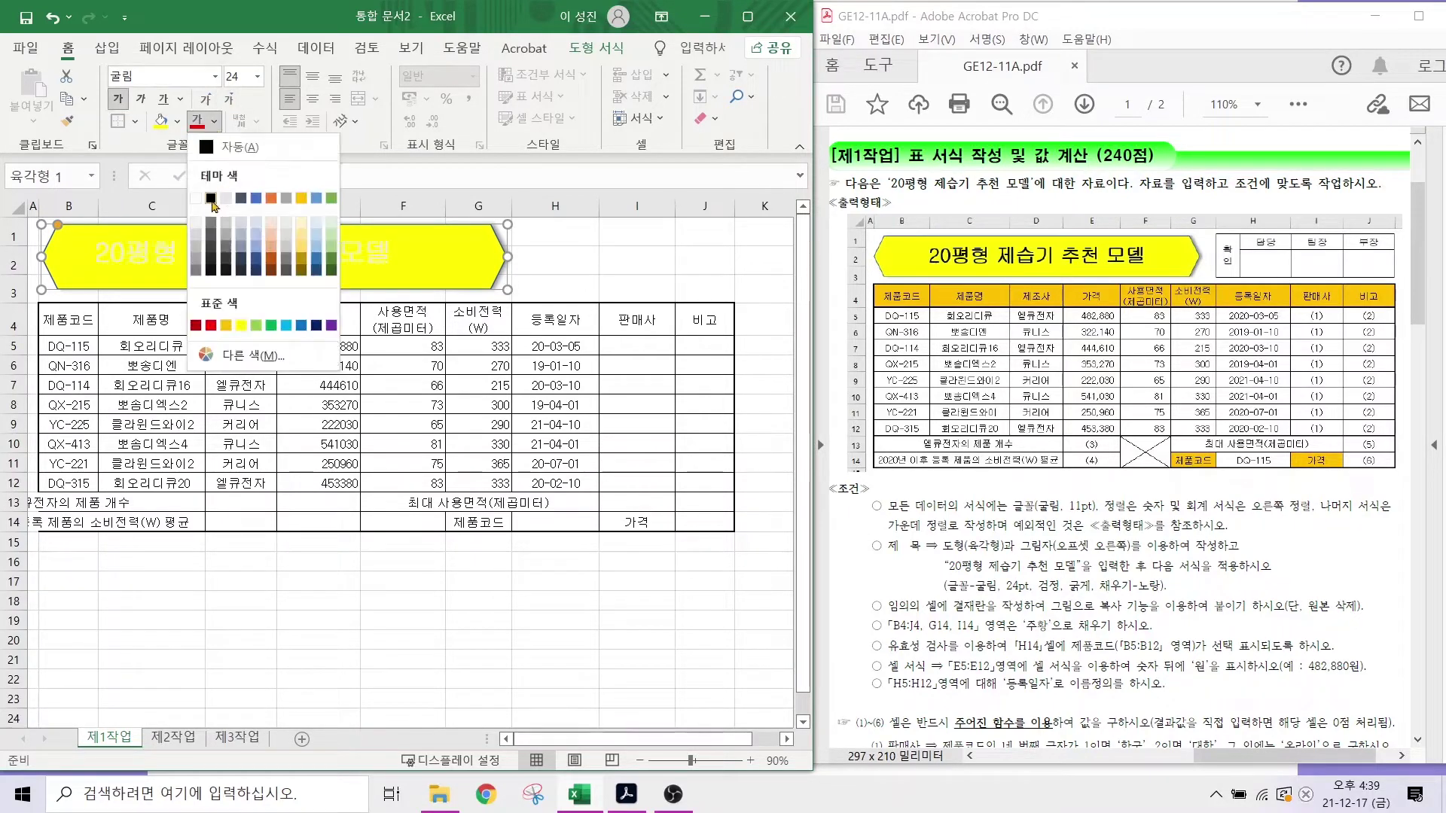
left_click(214, 200)
- Center the title text vertically and horizontally inside the hexagon
left_click(312, 76)
left_click(313, 98)
left_click(408, 621)
key("alt+2")
left_click_drag(874, 596, 1242, 616)
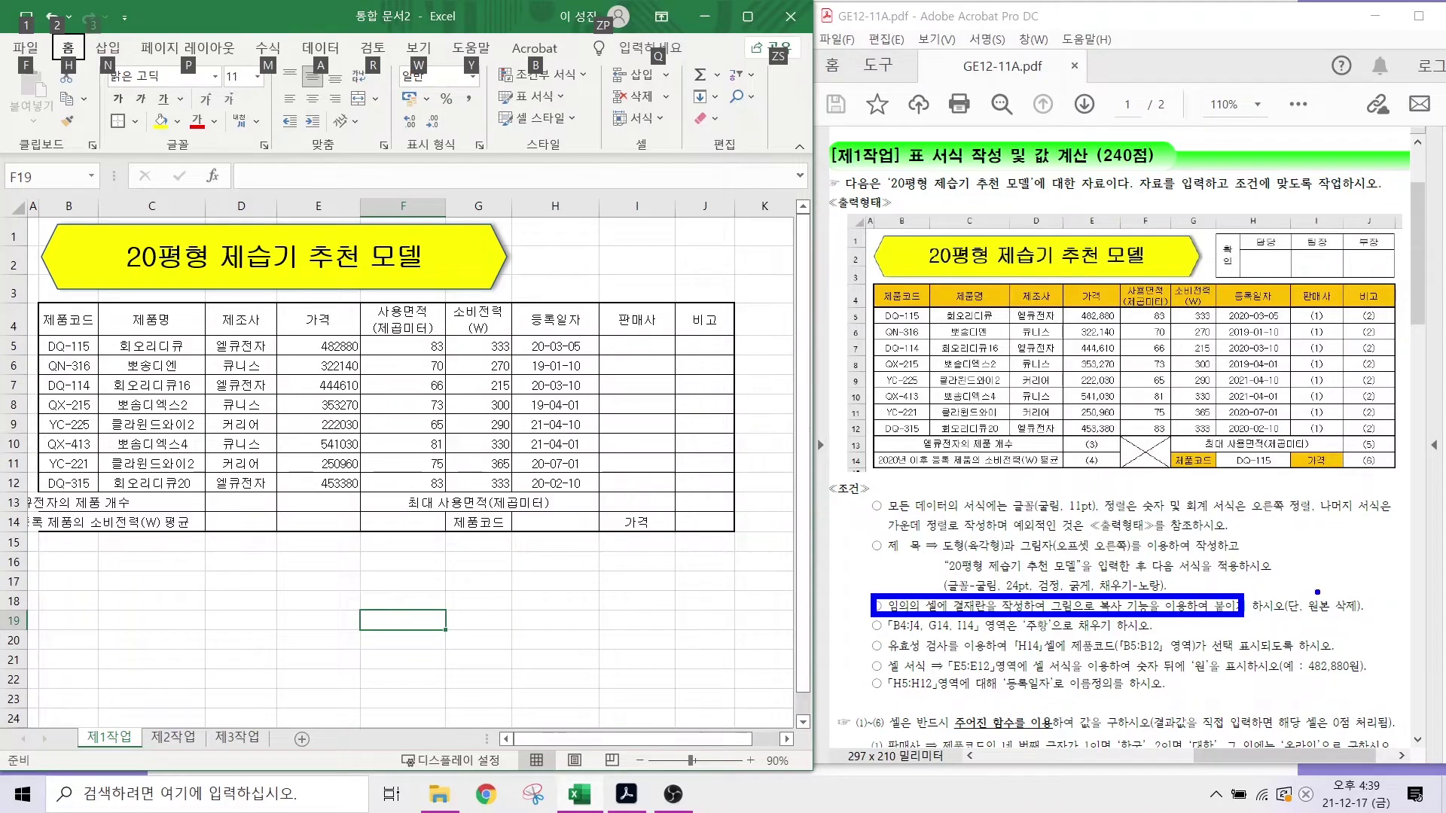
left_click_drag(1317, 592, 1370, 542)
left_click(1221, 308)
mouse_move(1205, 221)
left_mouse_down()
mouse_move(1250, 259)
mouse_move(1414, 286)
left_mouse_up()
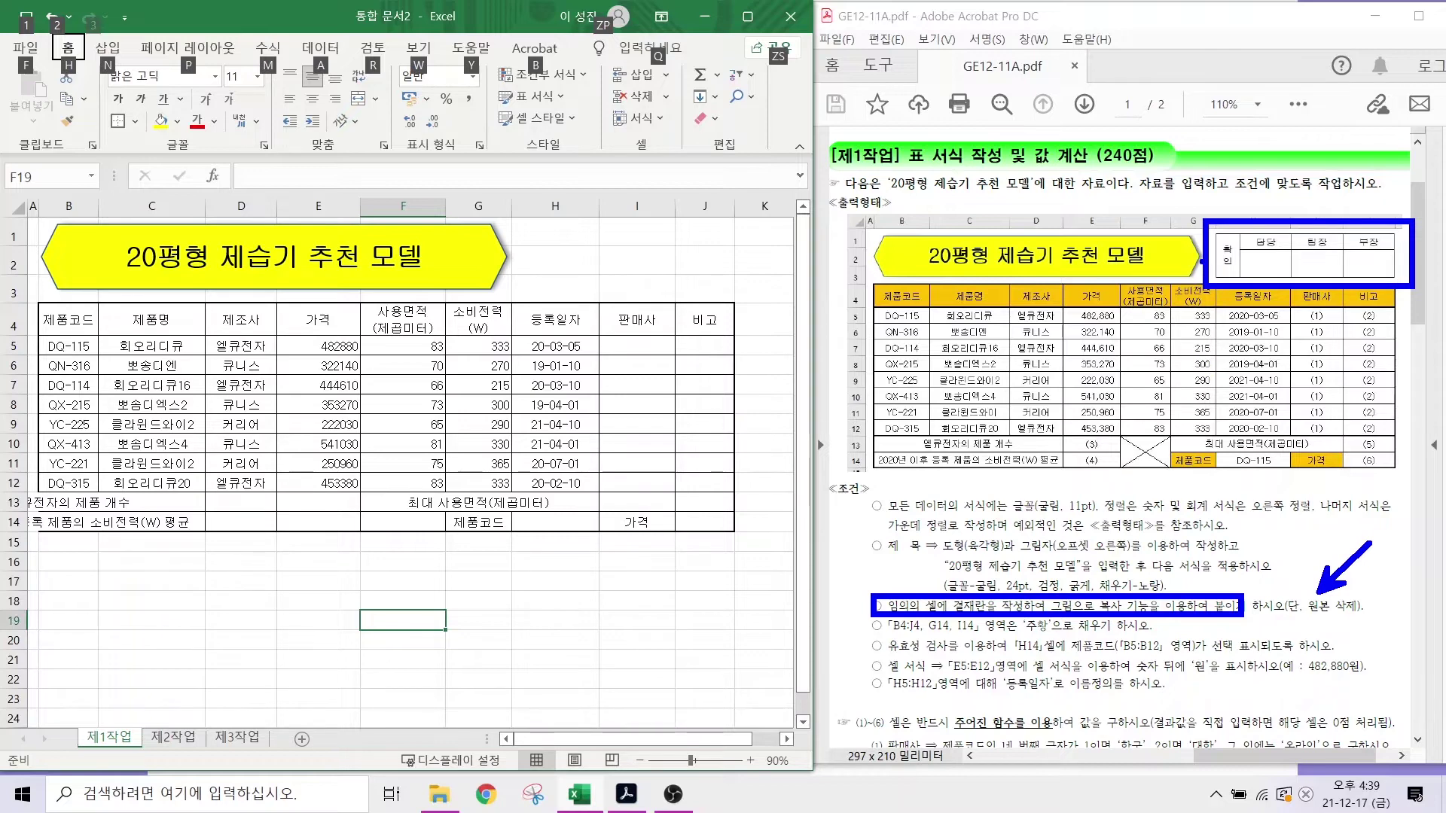
key("Escape")
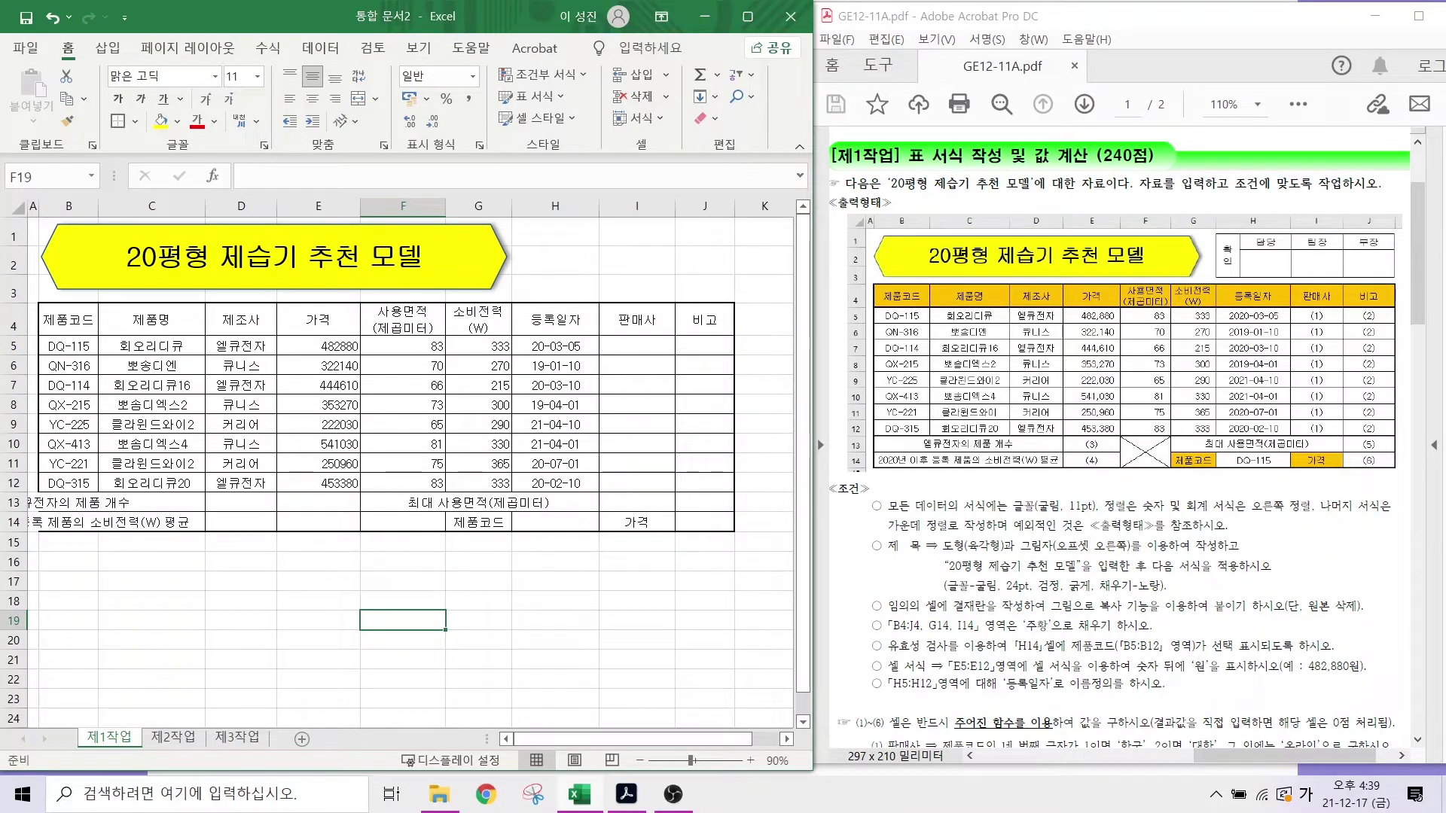
left_click_drag(1277, 256, 1314, 210)
left_click_drag(620, 331, 669, 263)
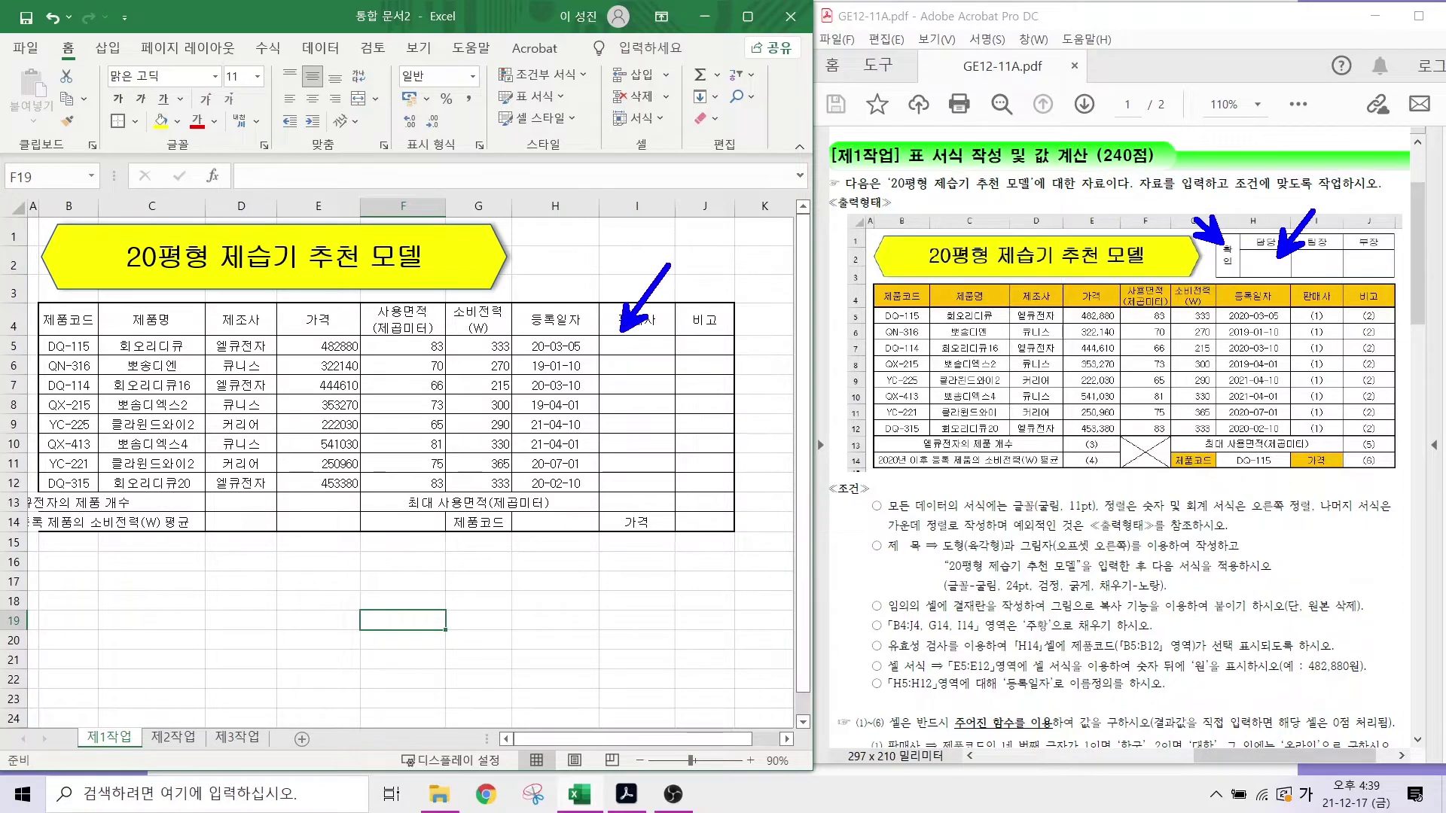
left_click_drag(542, 402, 497, 480)
key("Escape")
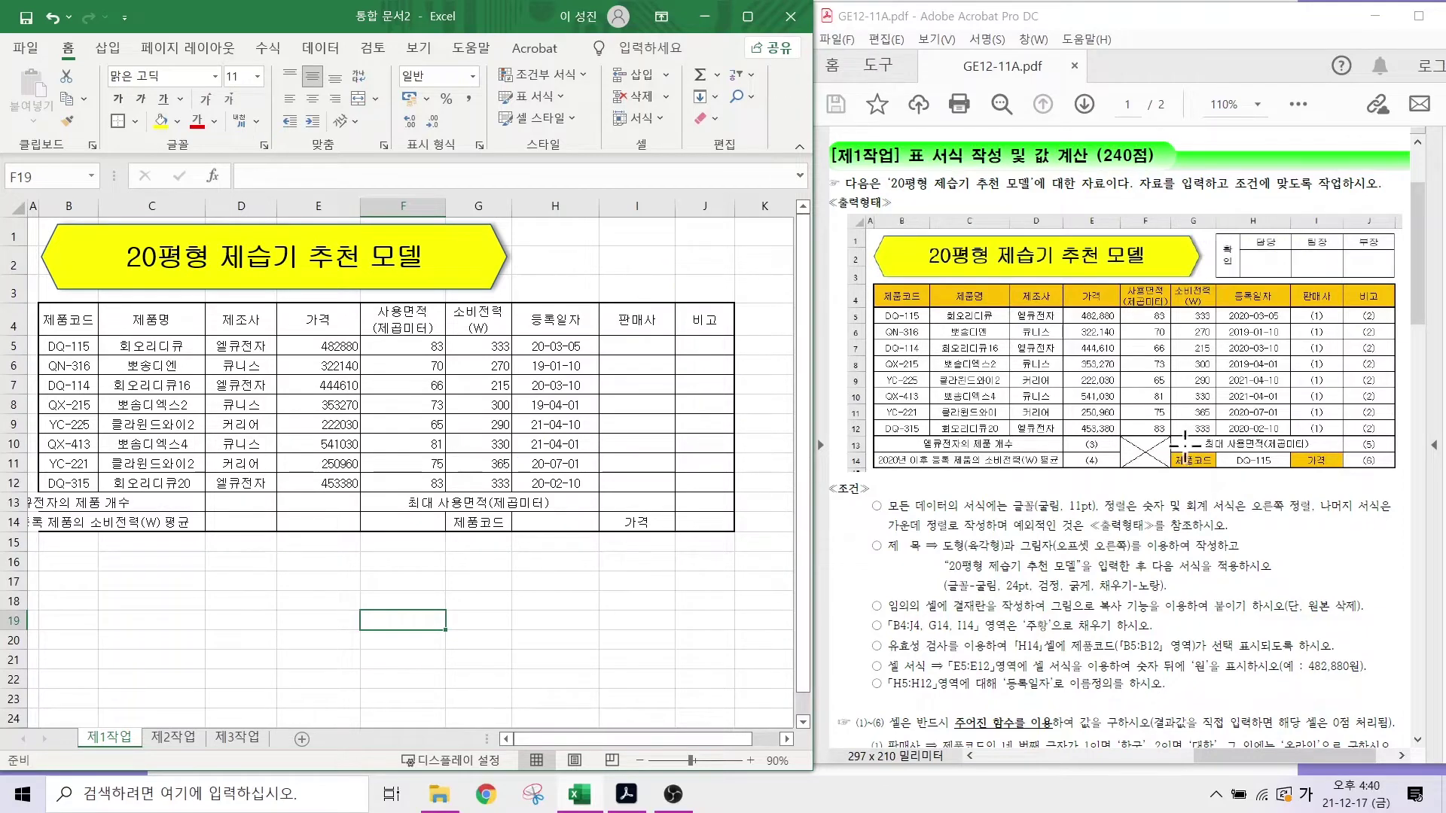
- On a new sheet, apply all borders to B4:E5 and merge B4:B5 for the approval box
left_click(303, 746)
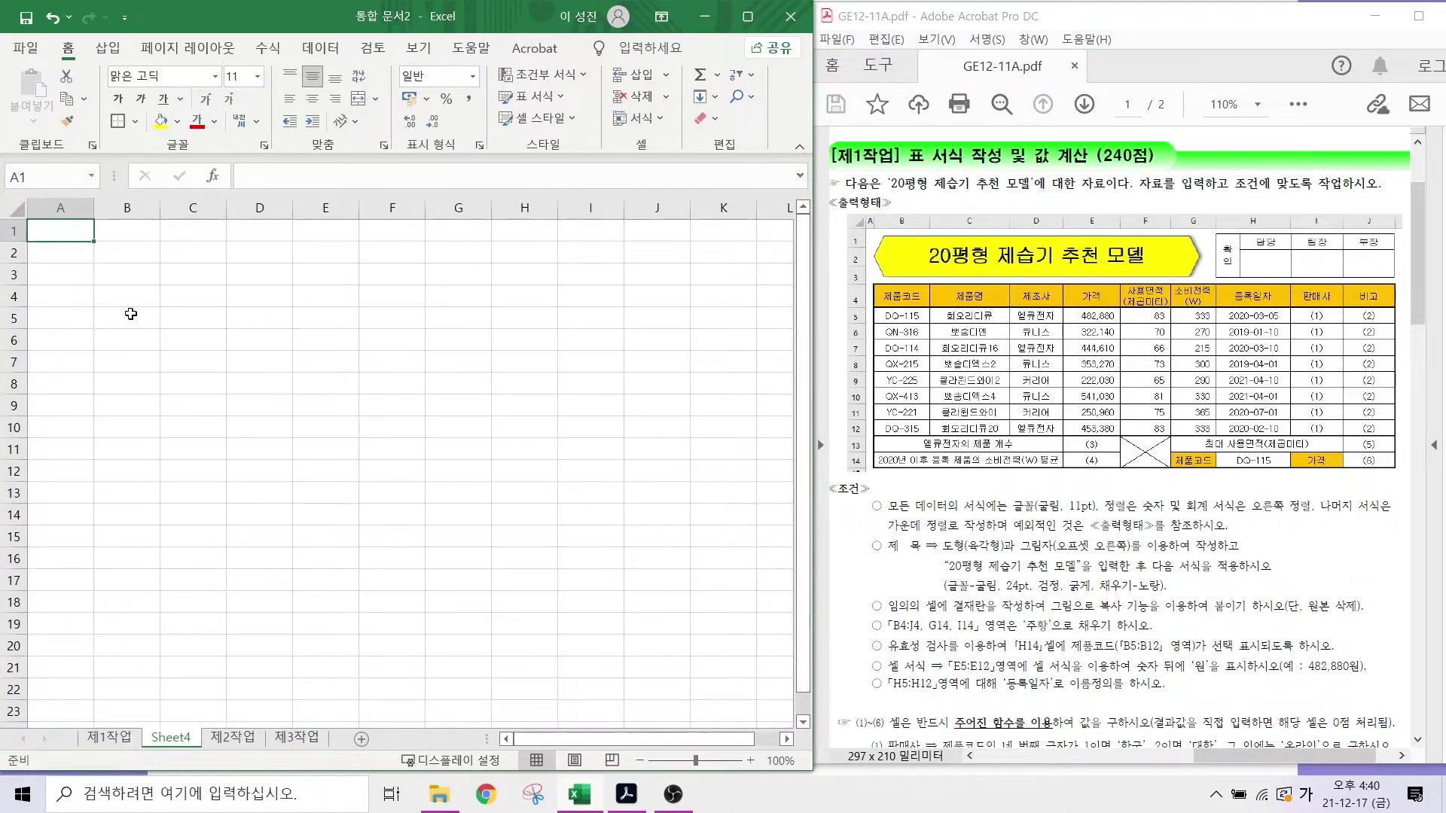
left_click_drag(134, 296, 332, 317)
left_click(138, 123)
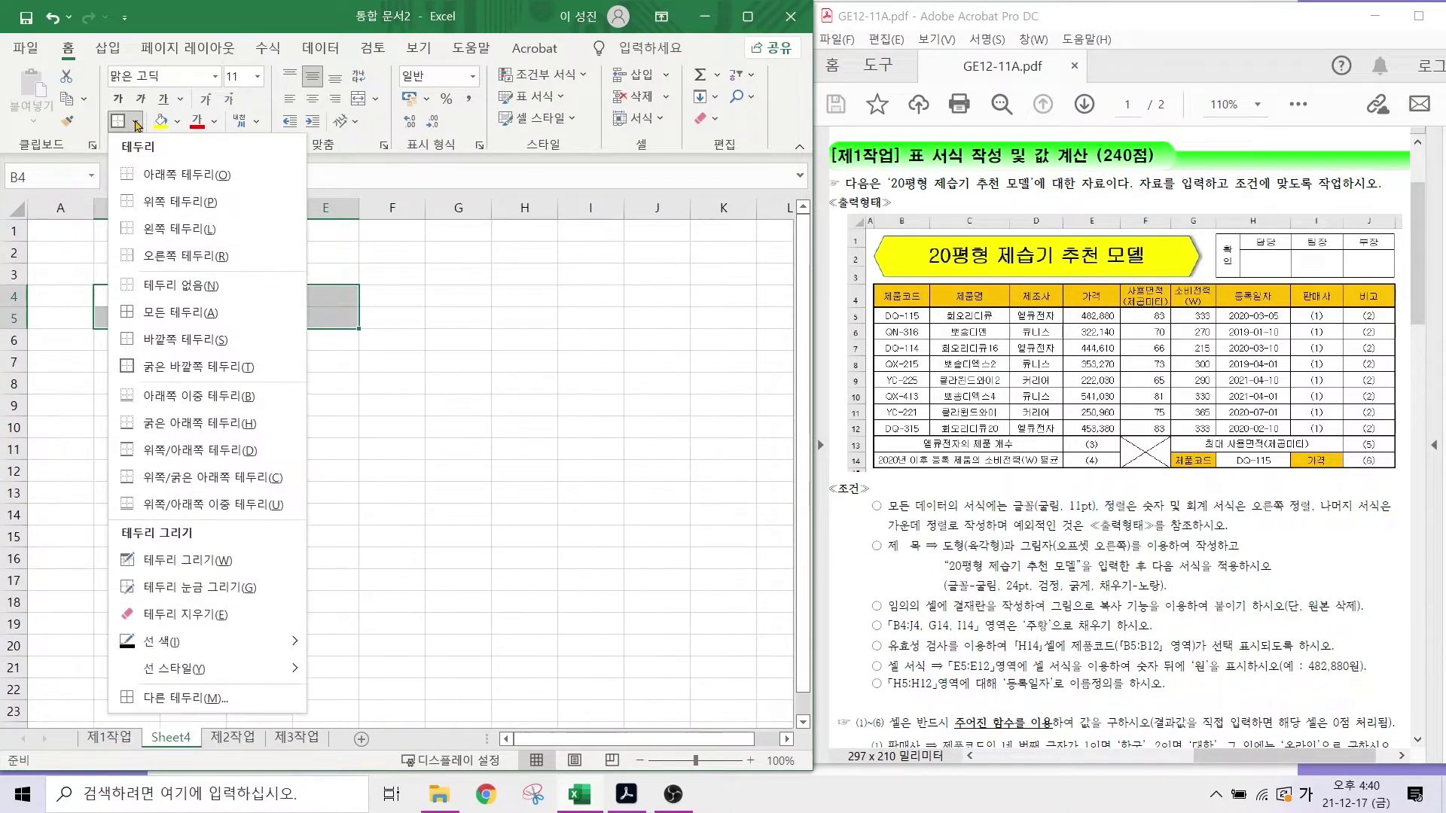
left_click(181, 313)
left_click_drag(126, 296, 126, 318)
left_click(358, 99)
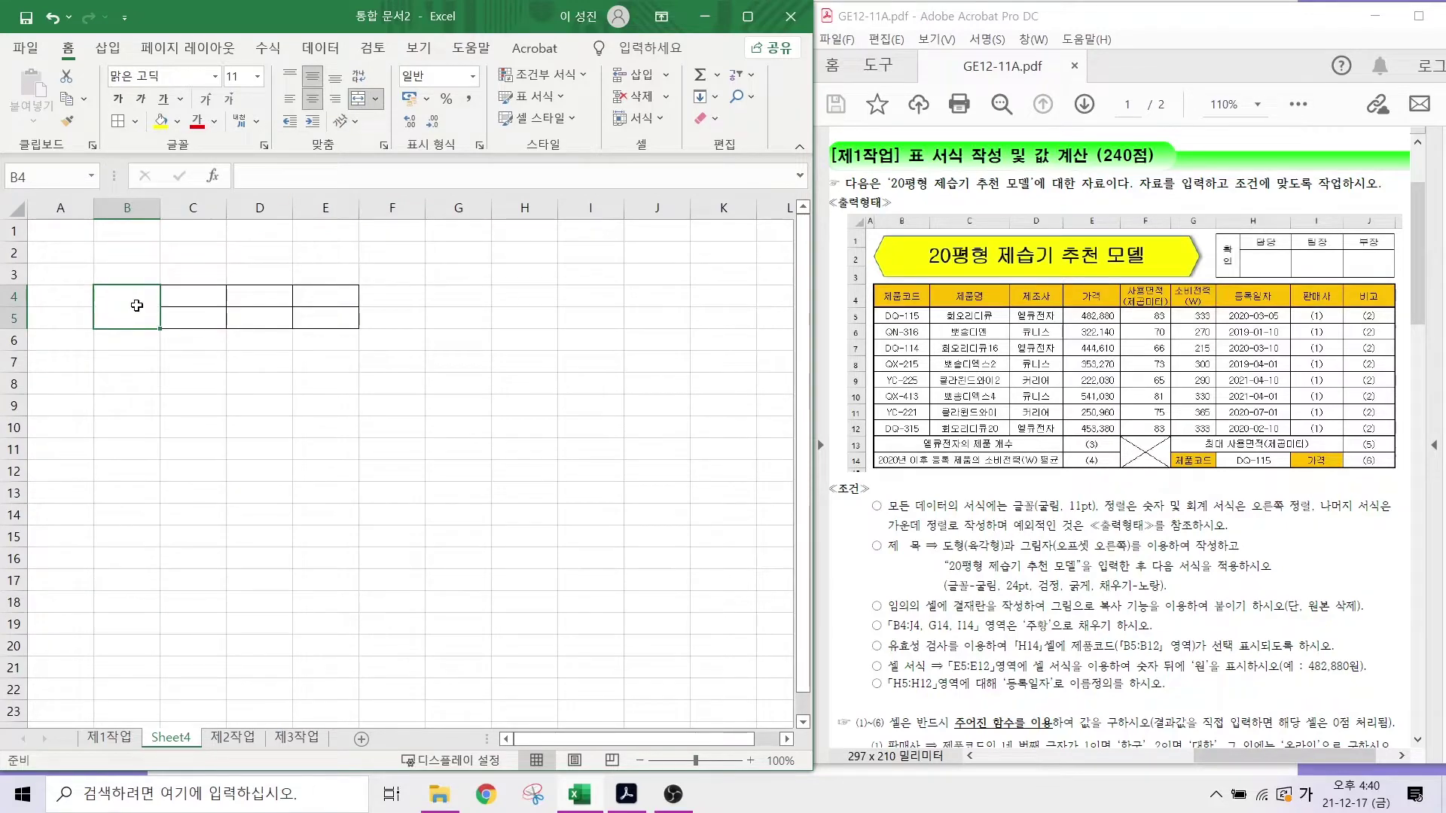
- Enter the approval box labels 확인, 담당, 팀장 and 부장 across B4:E4
type("확인")
key("Tab")
type("담당")
key("Tab")
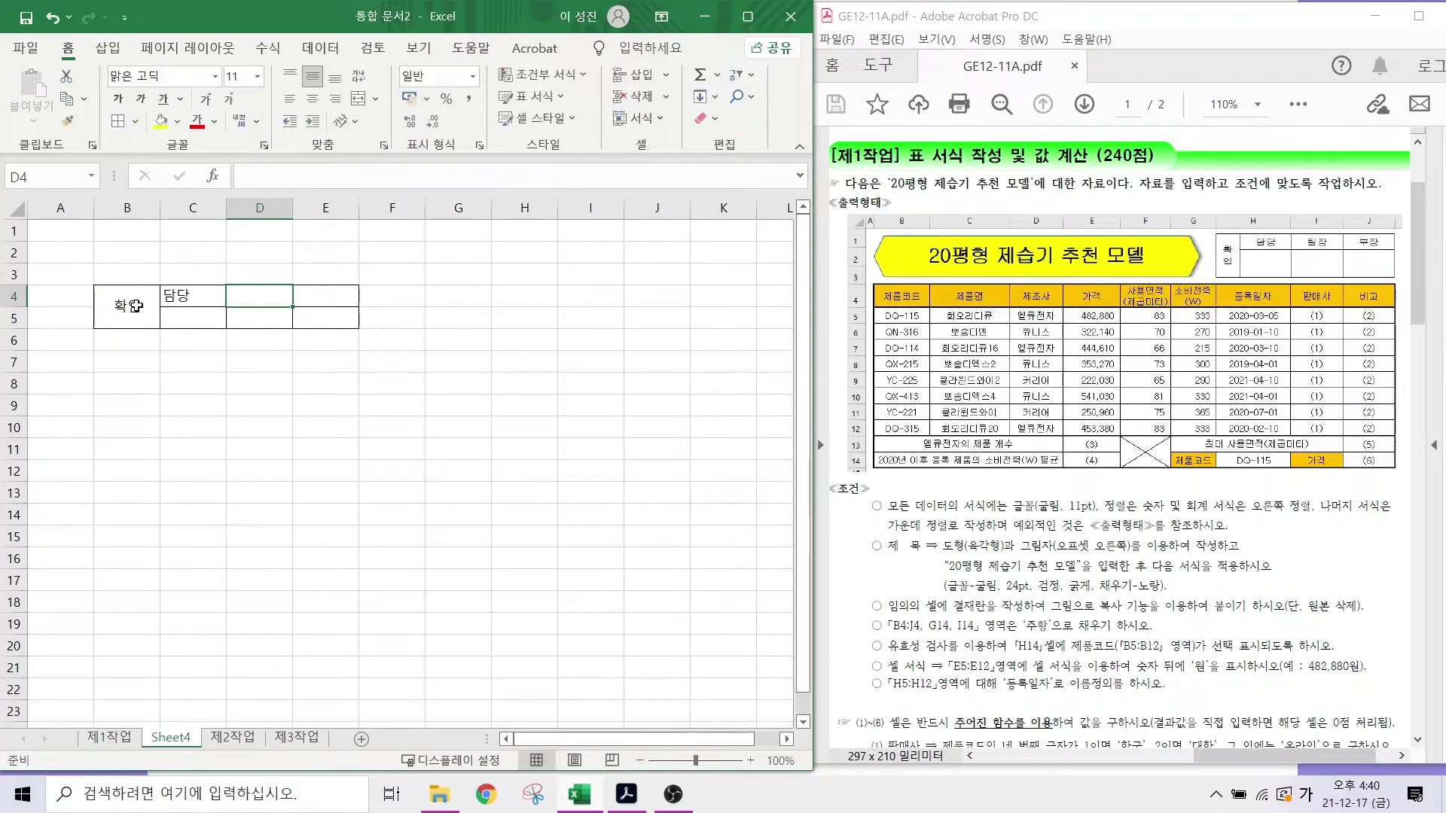
type("팀장")
key("Tab")
type("부장")
key("Return")
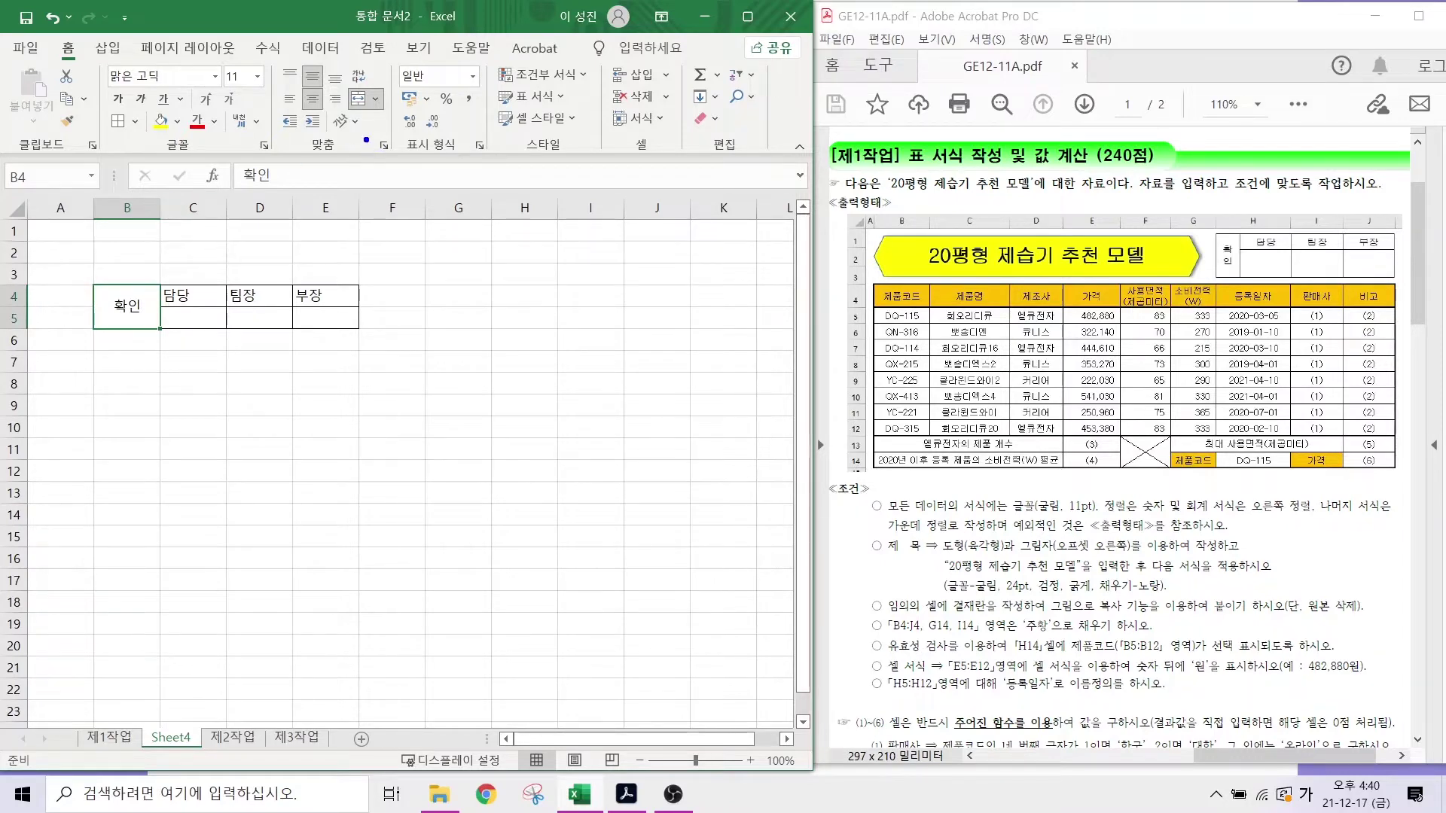
mouse_move(378, 140)
left_mouse_down()
mouse_move(345, 148)
mouse_move(330, 103)
left_mouse_up()
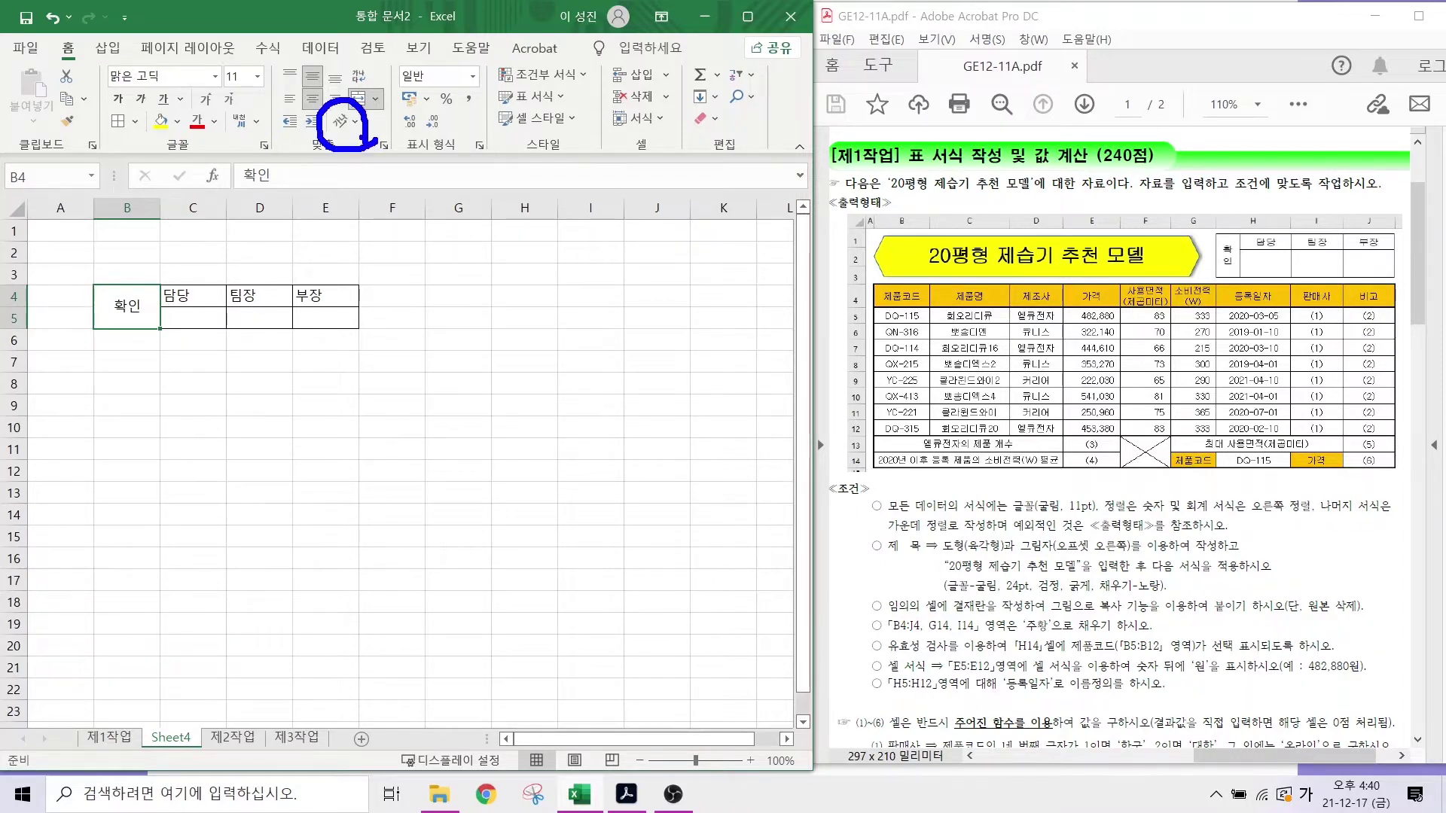
left_click_drag(433, 226, 362, 135)
key("Escape")
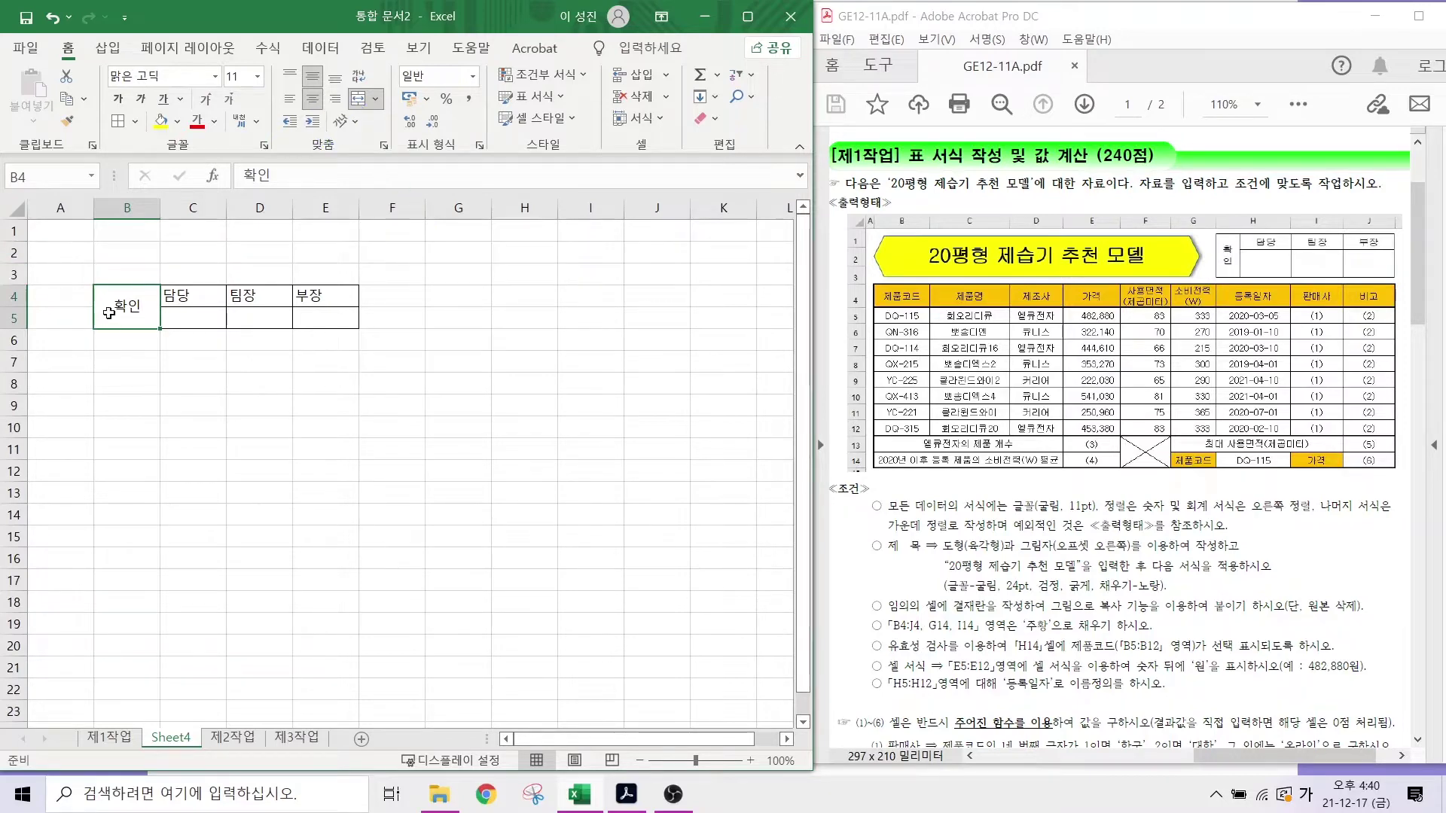
- Set the 확인 cell to vertical text (세로 쓰기) and resize the approval box with a narrower column B and a taller row 5
left_click(351, 125)
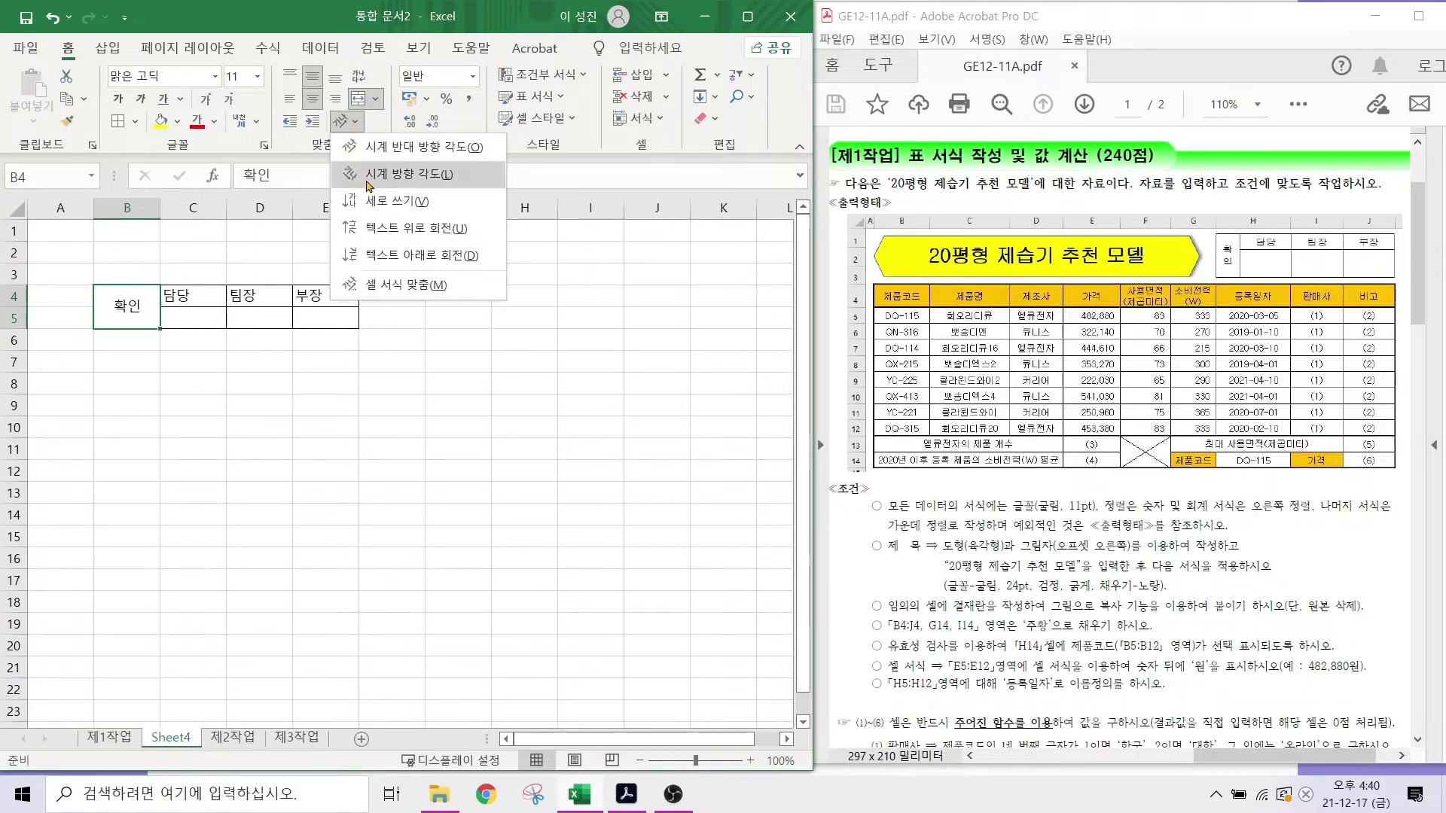
left_click(378, 201)
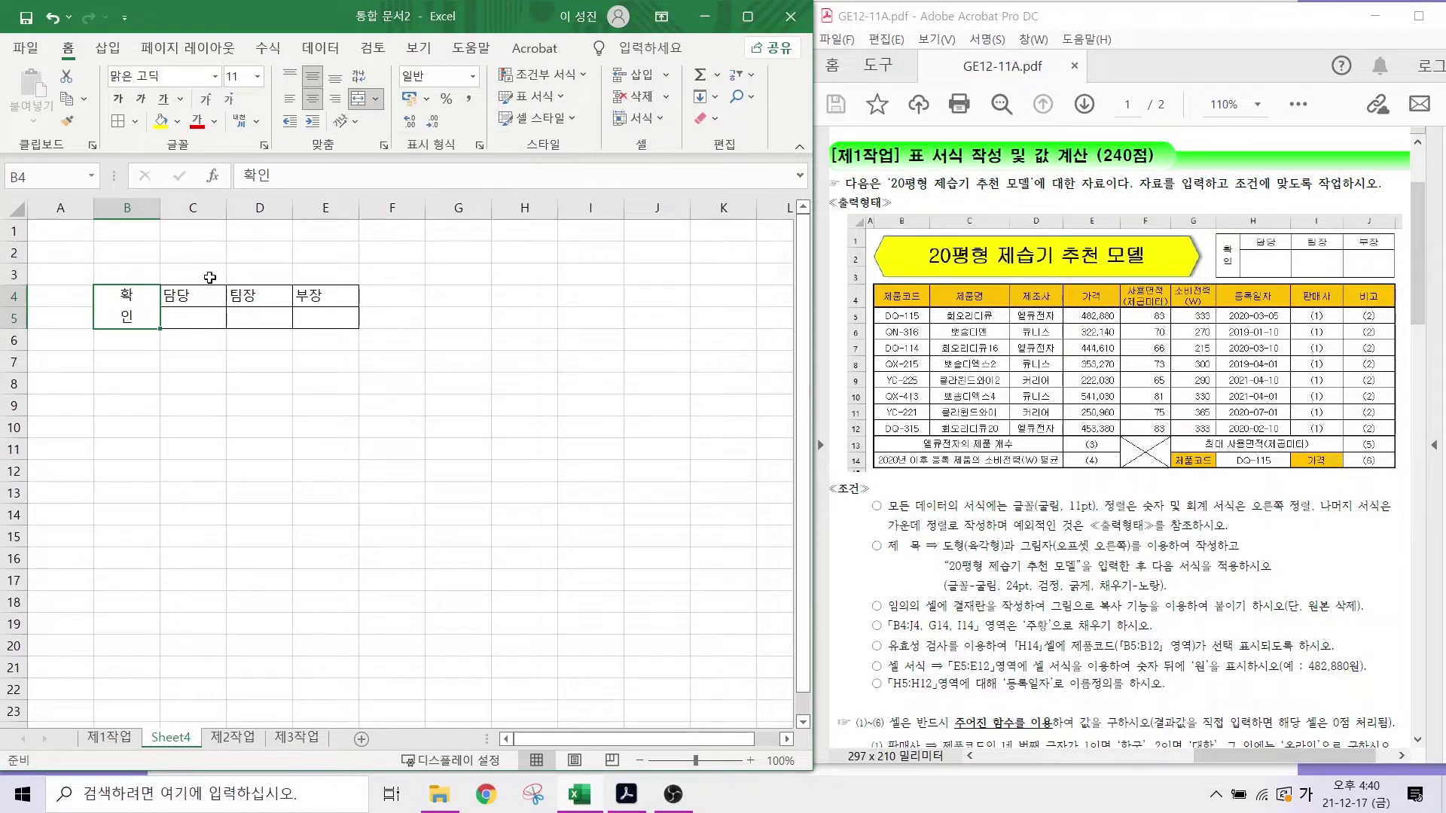
left_click_drag(160, 209, 132, 222)
left_click_drag(18, 329, 19, 350)
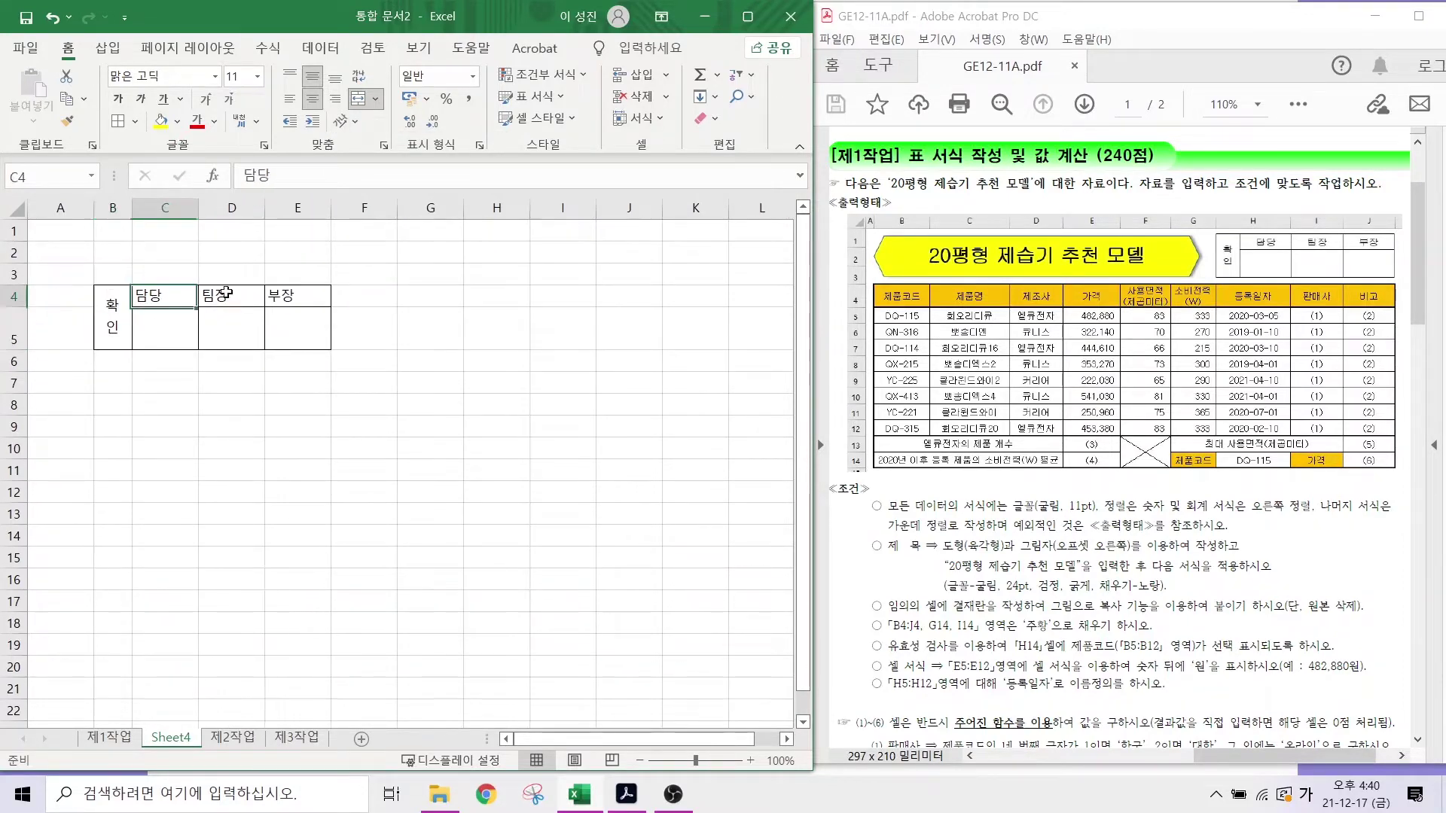
- Center the labels 담당, 팀장 and 부장 horizontally in C4:E4
left_click_drag(164, 295, 297, 296)
left_click(313, 103)
- Copy the approval box B4:E5 as a picture, using the as-shown-on-screen (화면에 표시된 대로) appearance and picture (그림) format
left_click_drag(106, 313, 301, 339)
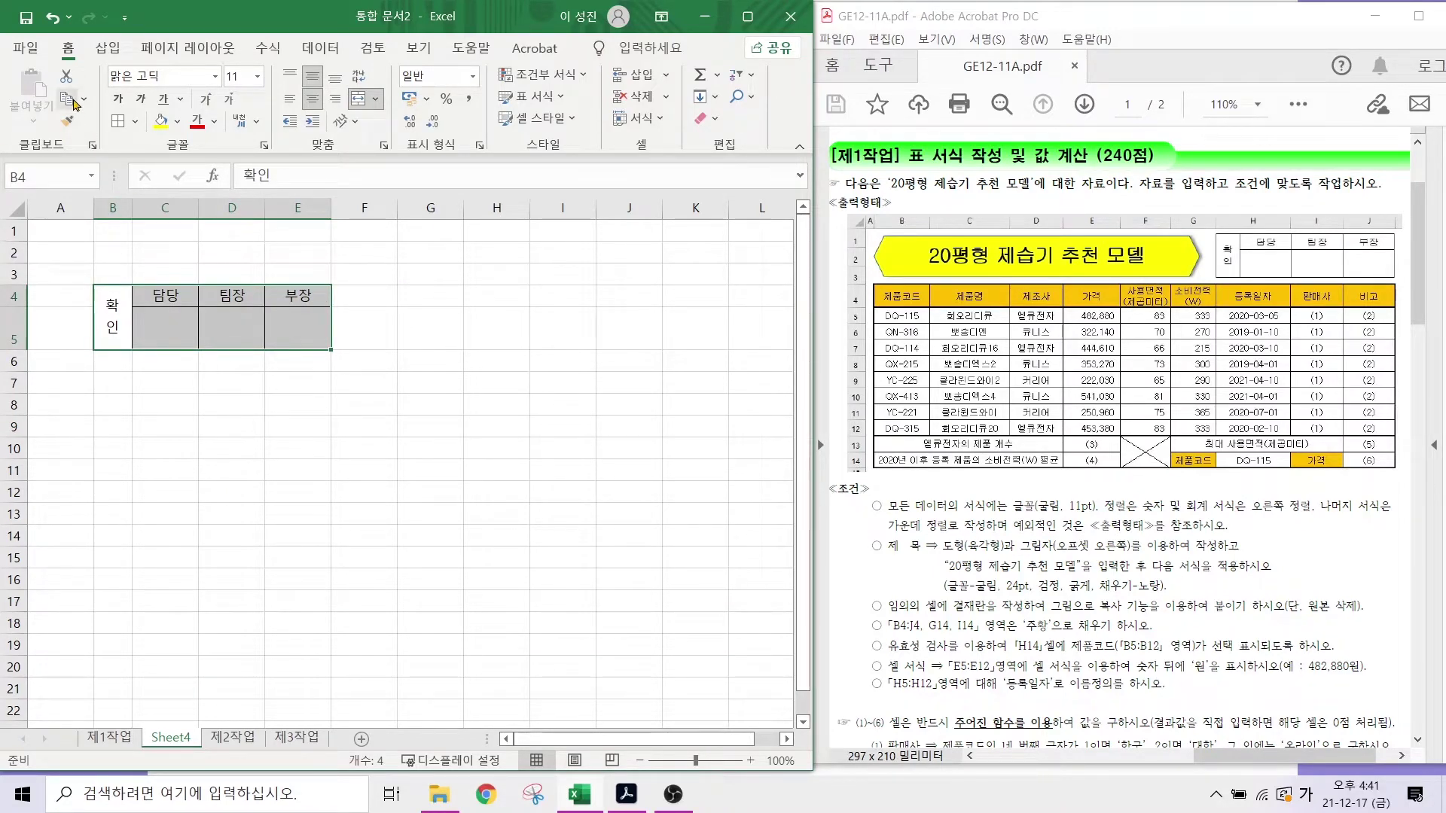
mouse_move(89, 122)
left_mouse_down()
mouse_move(37, 104)
mouse_move(60, 66)
mouse_move(104, 113)
mouse_move(86, 122)
mouse_move(174, 193)
left_mouse_up()
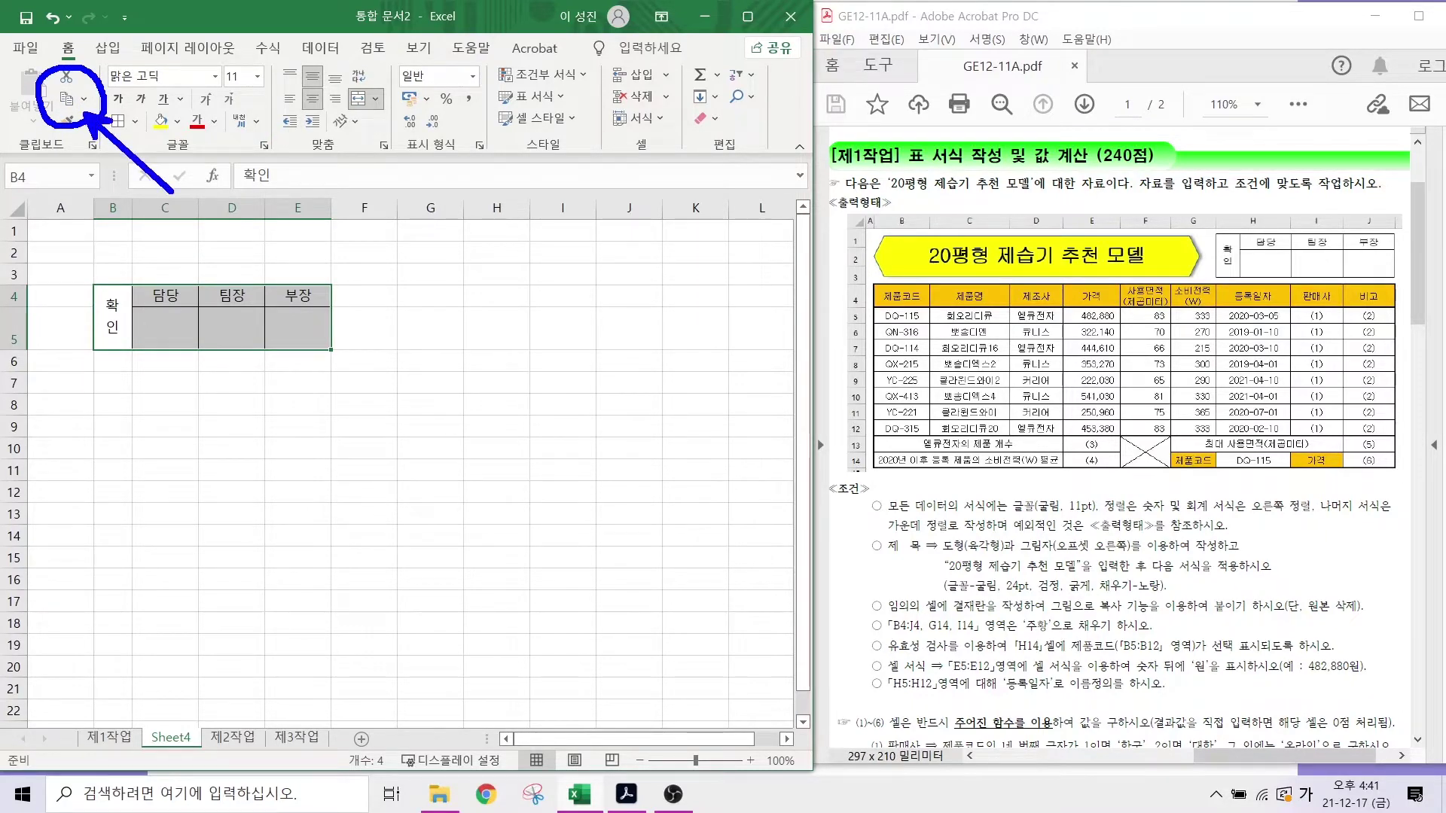
left_click(84, 99)
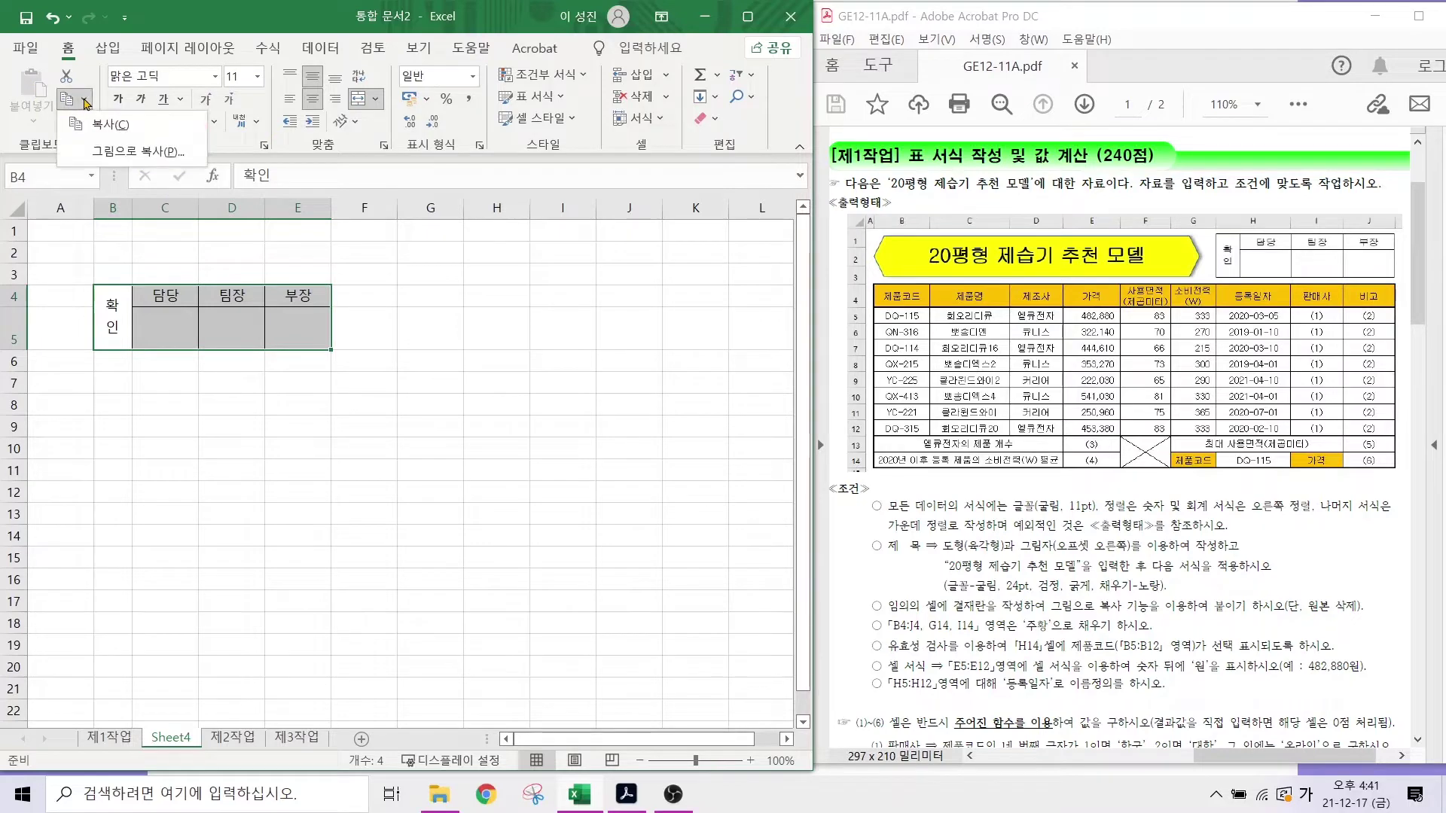
left_click(125, 152)
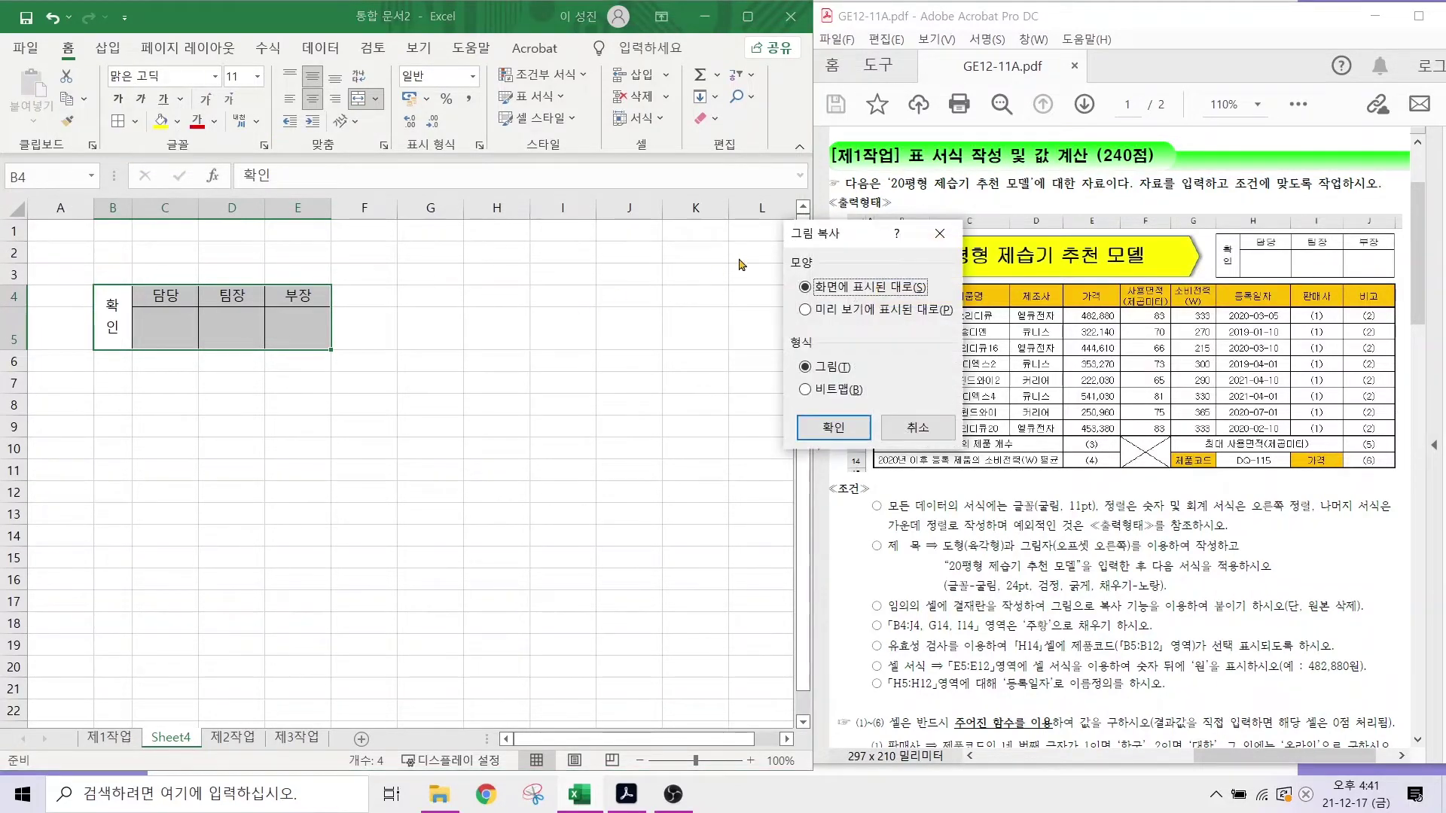
left_click_drag(824, 239, 544, 222)
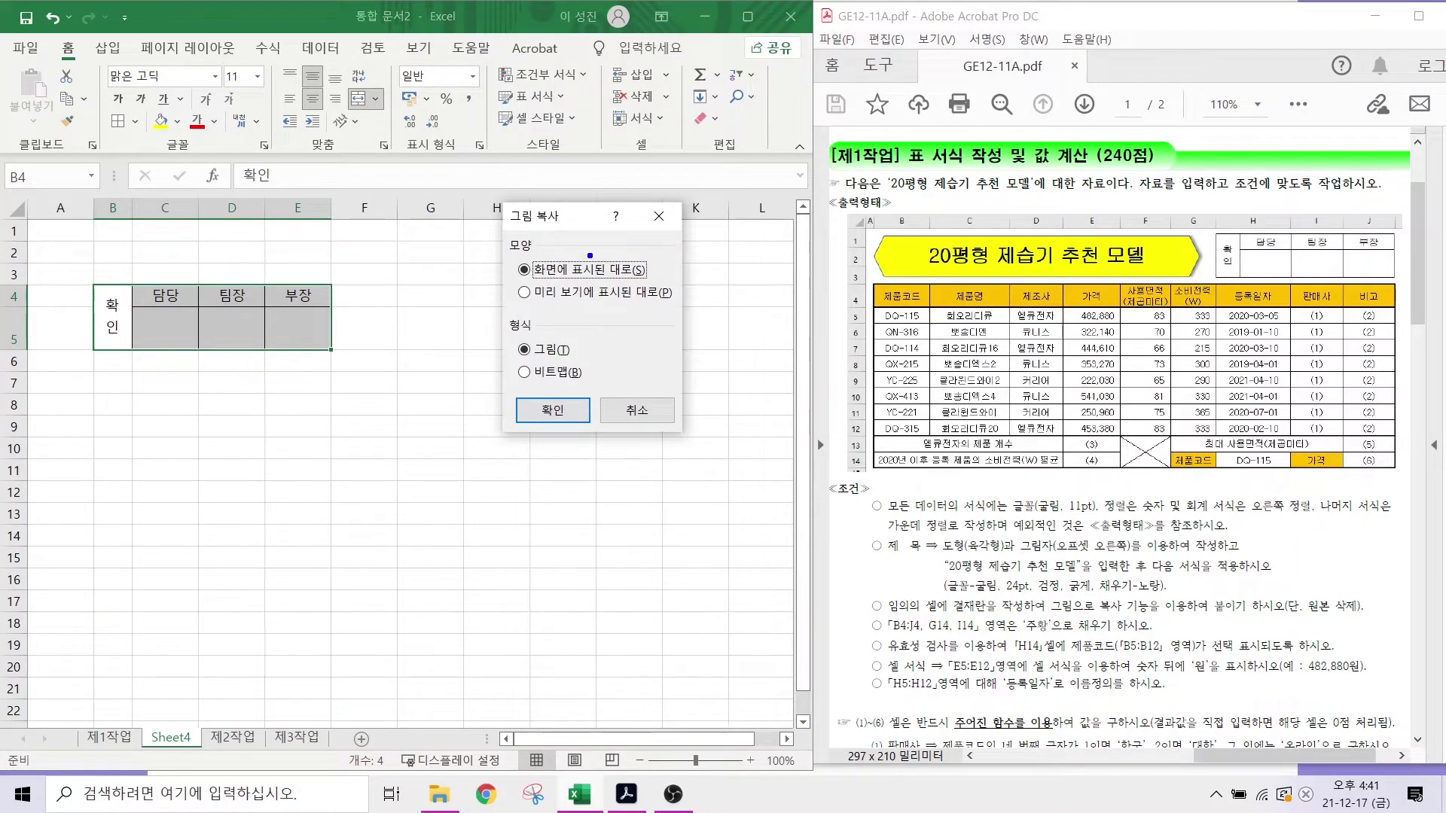
mouse_move(636, 201)
left_mouse_down()
mouse_move(589, 256)
mouse_move(549, 348)
left_mouse_up()
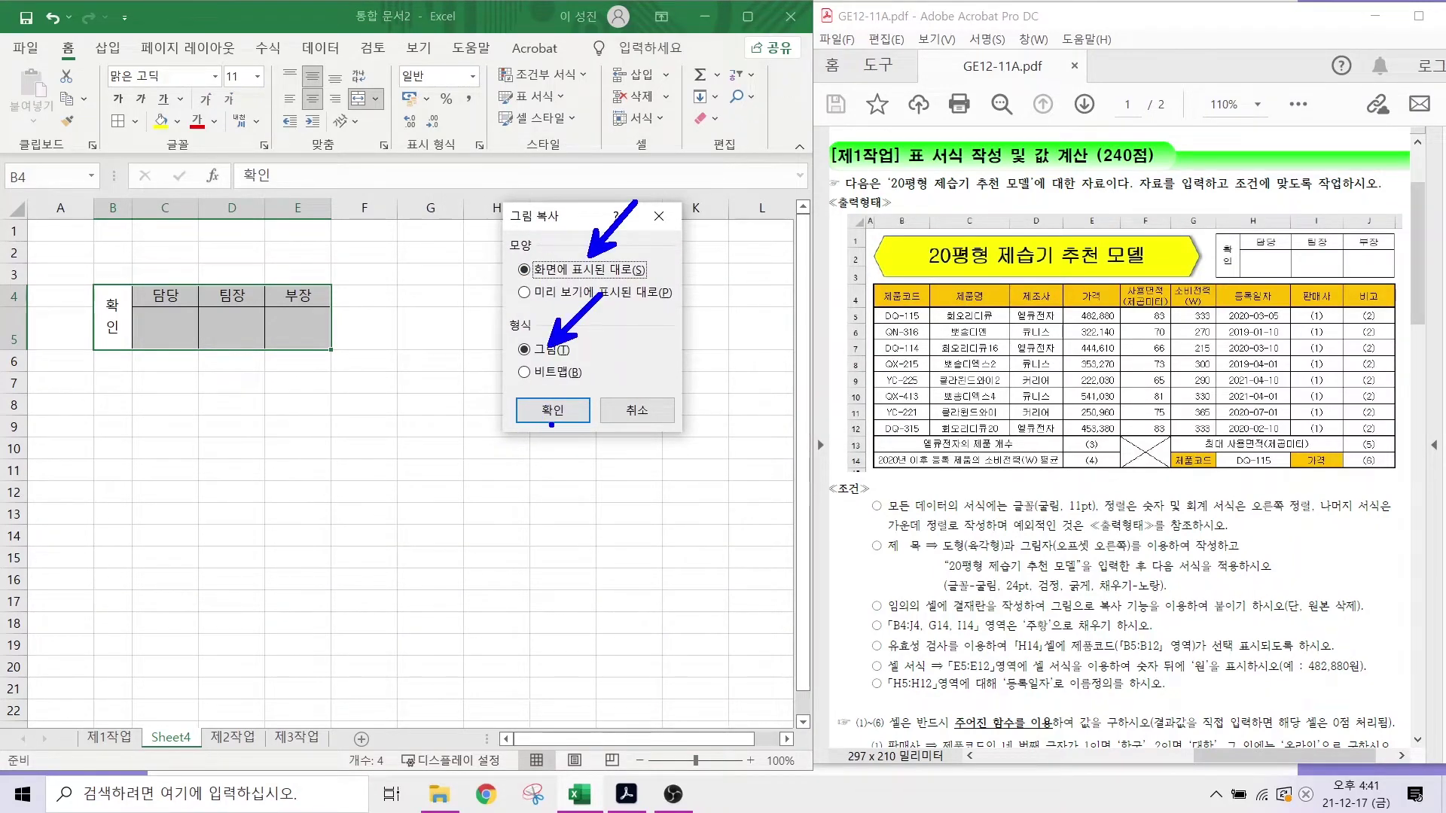
key("Escape")
left_click(552, 411)
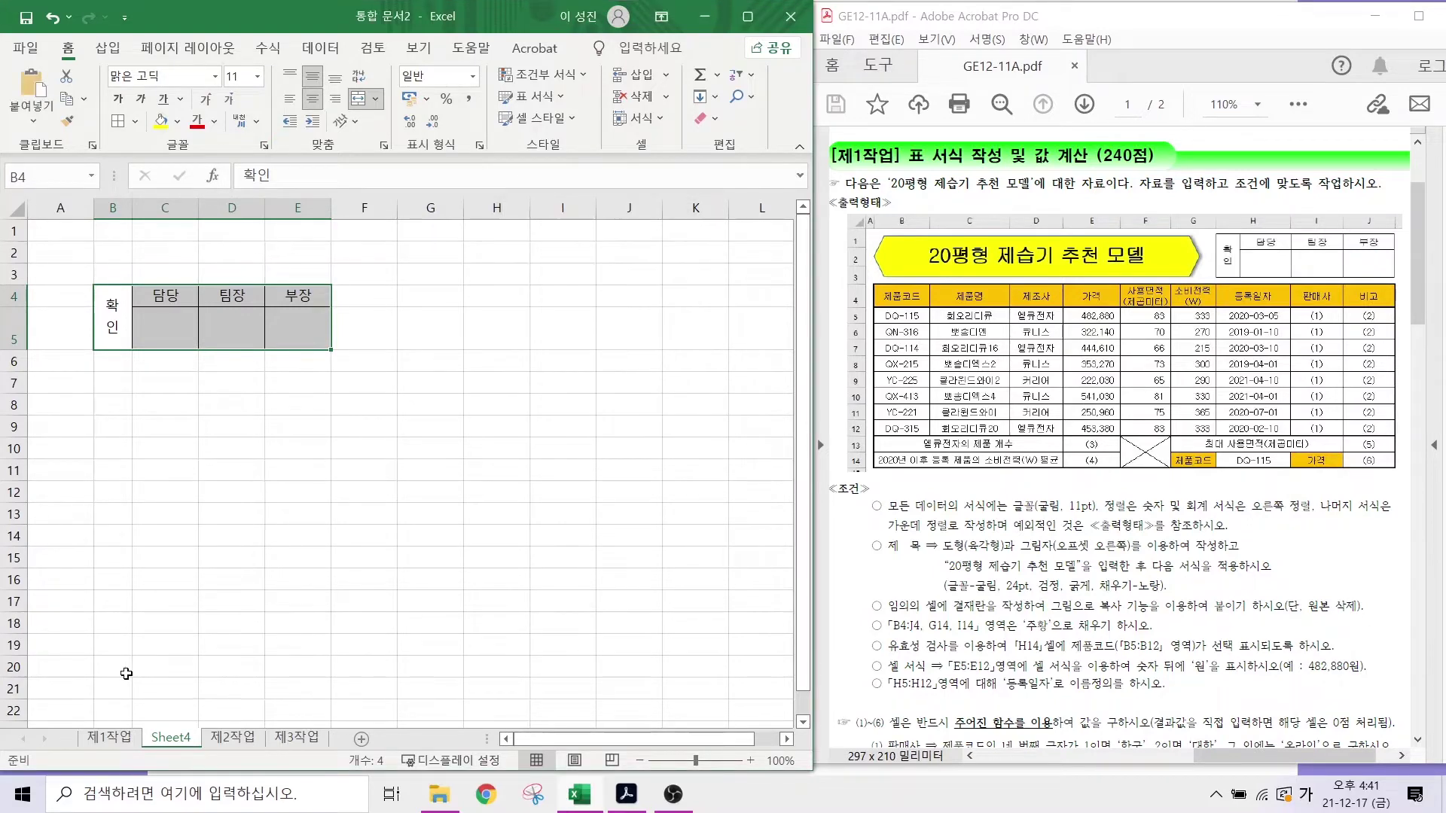
- Paste the approval box picture on the 제1작업 sheet and position it beside the title above columns H to J
left_click(115, 742)
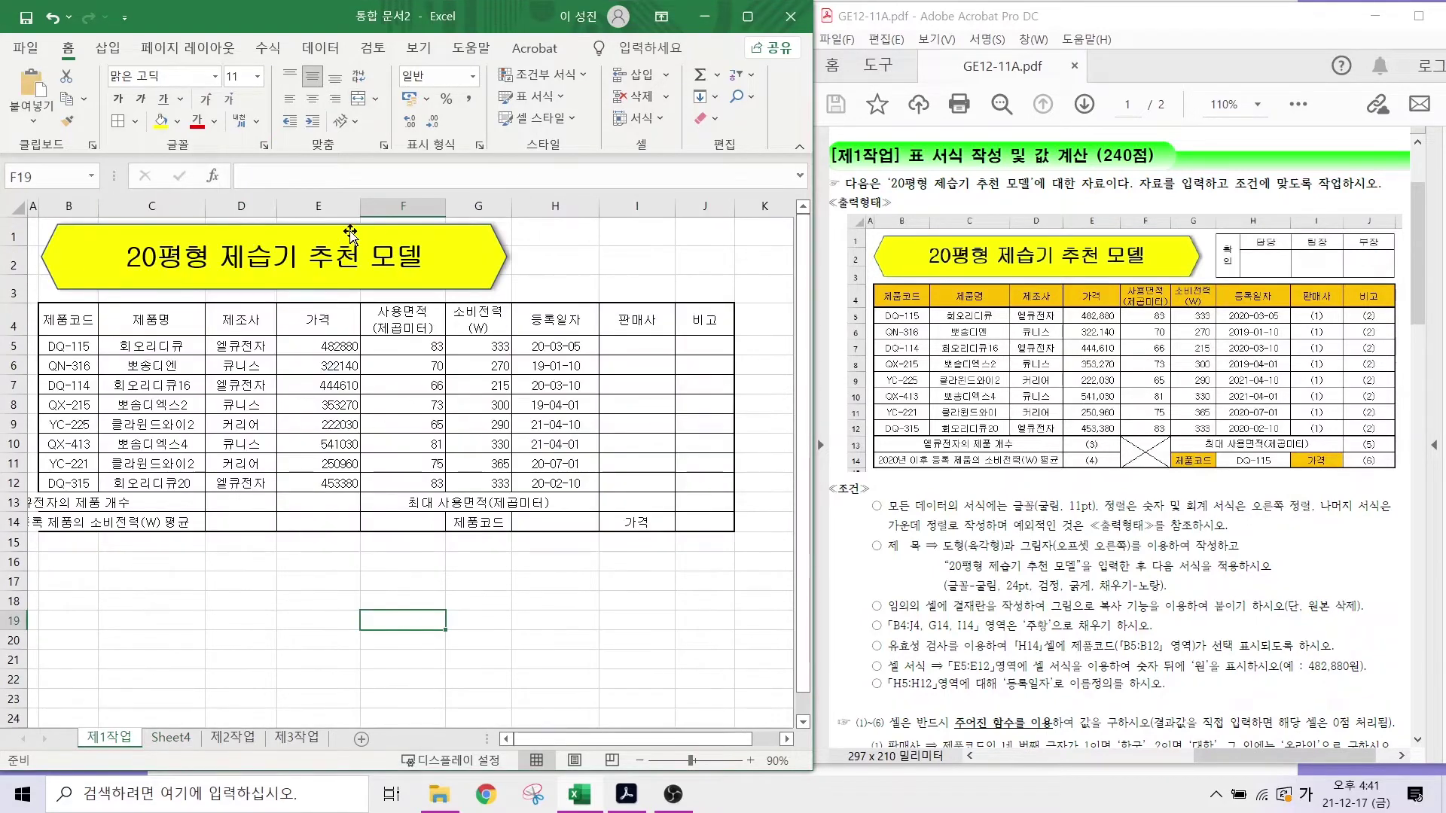
left_click(541, 236)
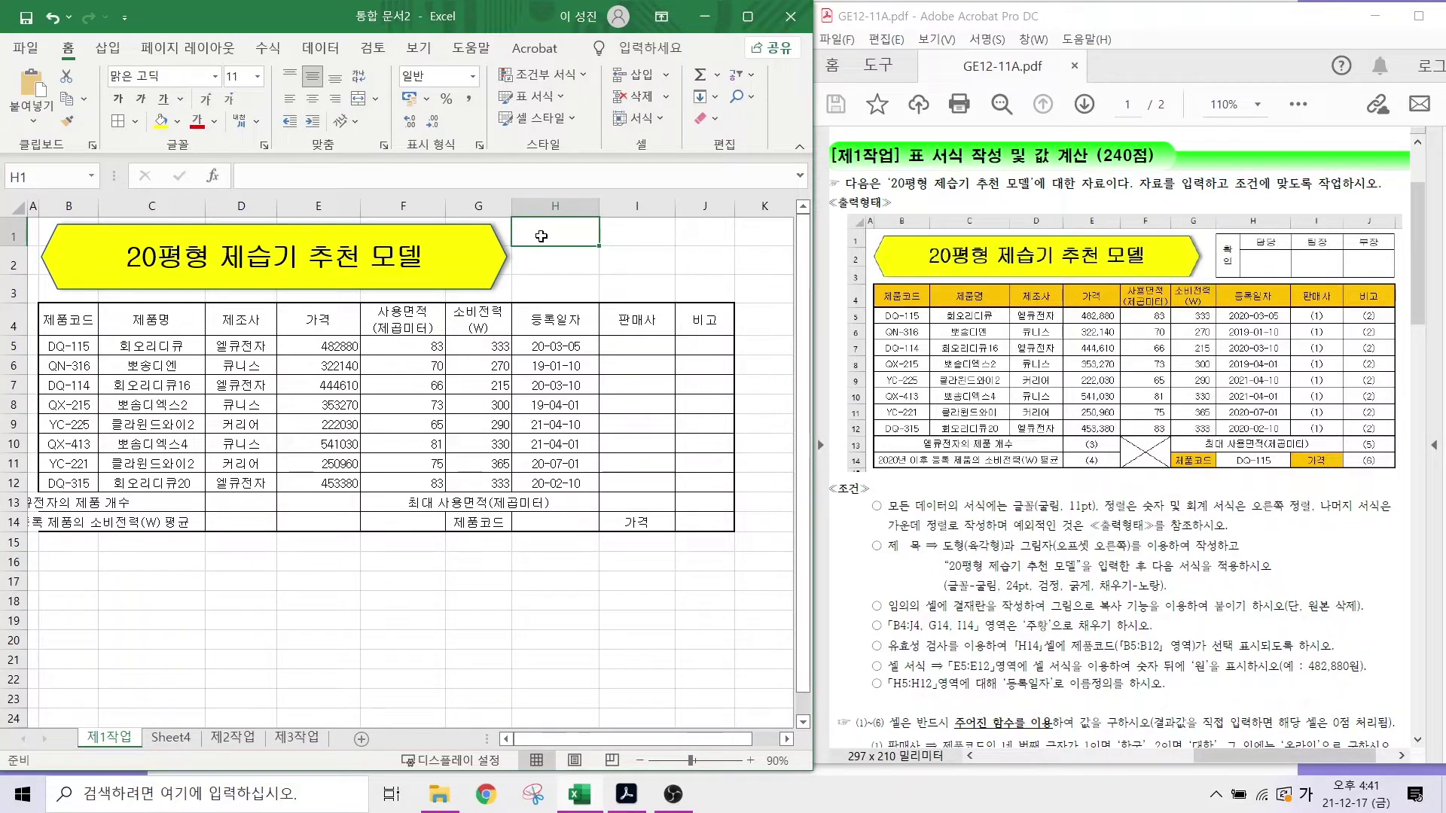
key("ctrl+v")
left_click_drag(555, 241, 569, 268)
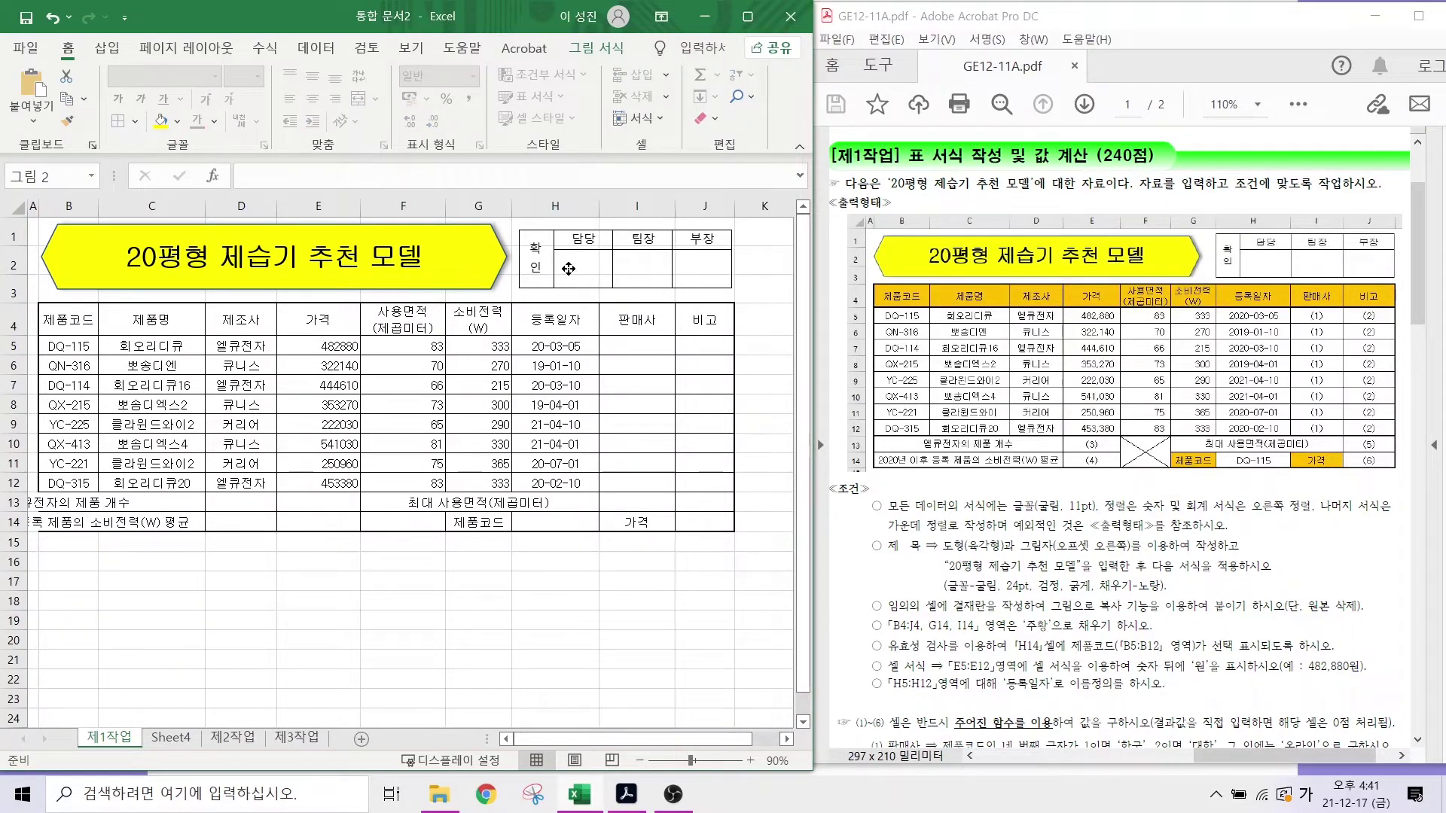
left_click(514, 544)
- Delete Sheet4, which holds the original approval box, and return to the 제1작업 sheet
left_click(158, 740)
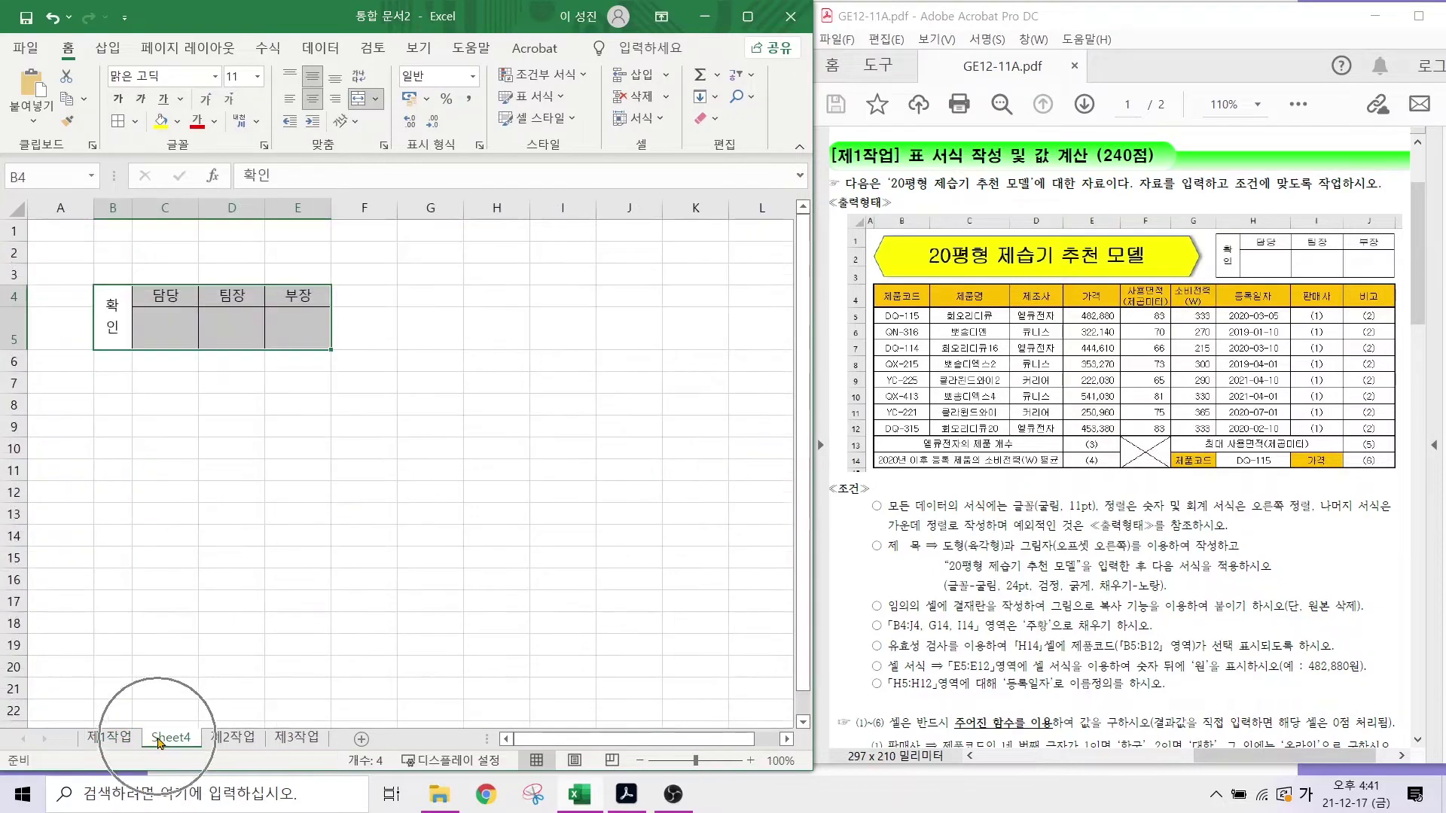
left_click(158, 740)
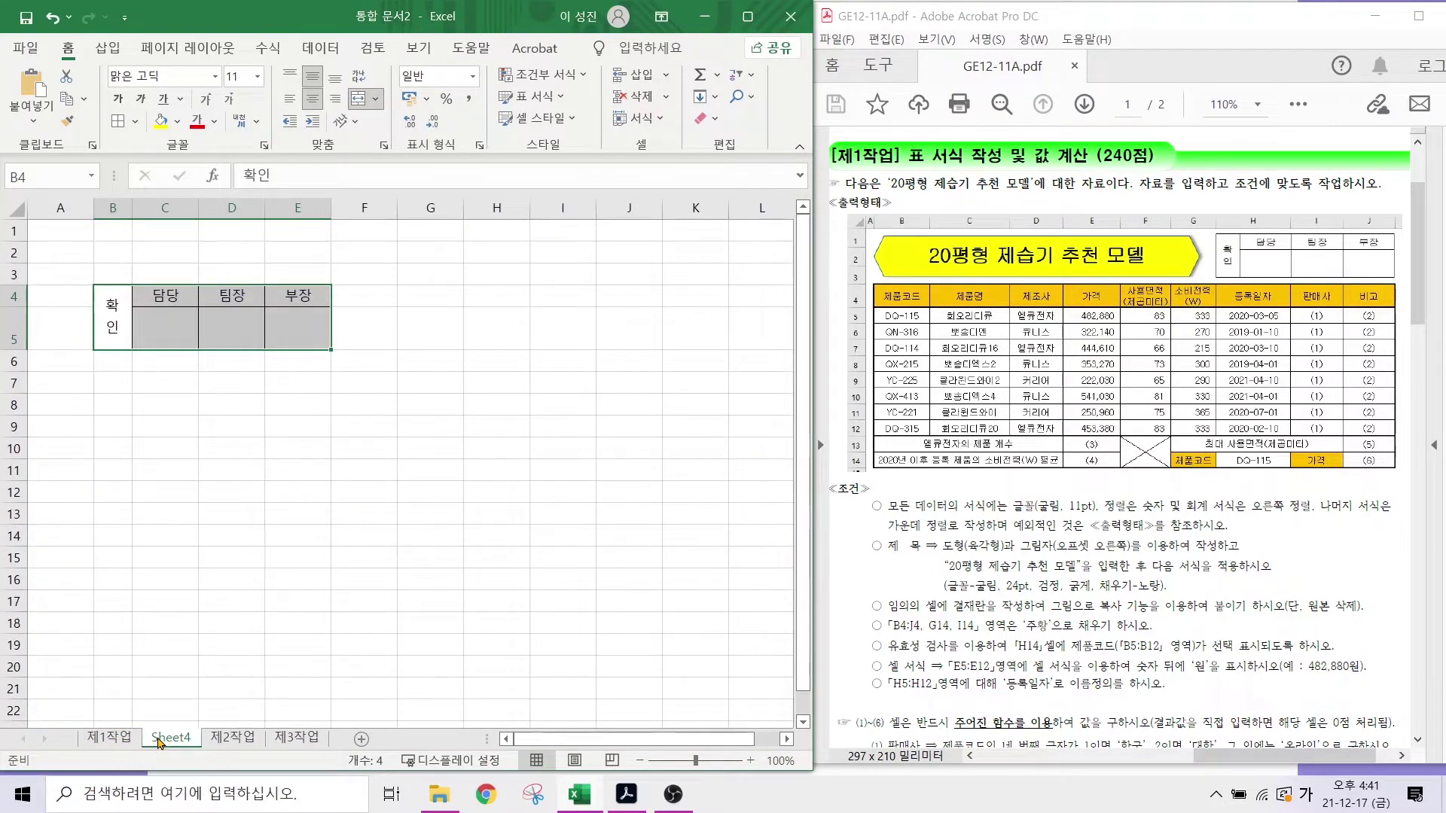
right_click(160, 742)
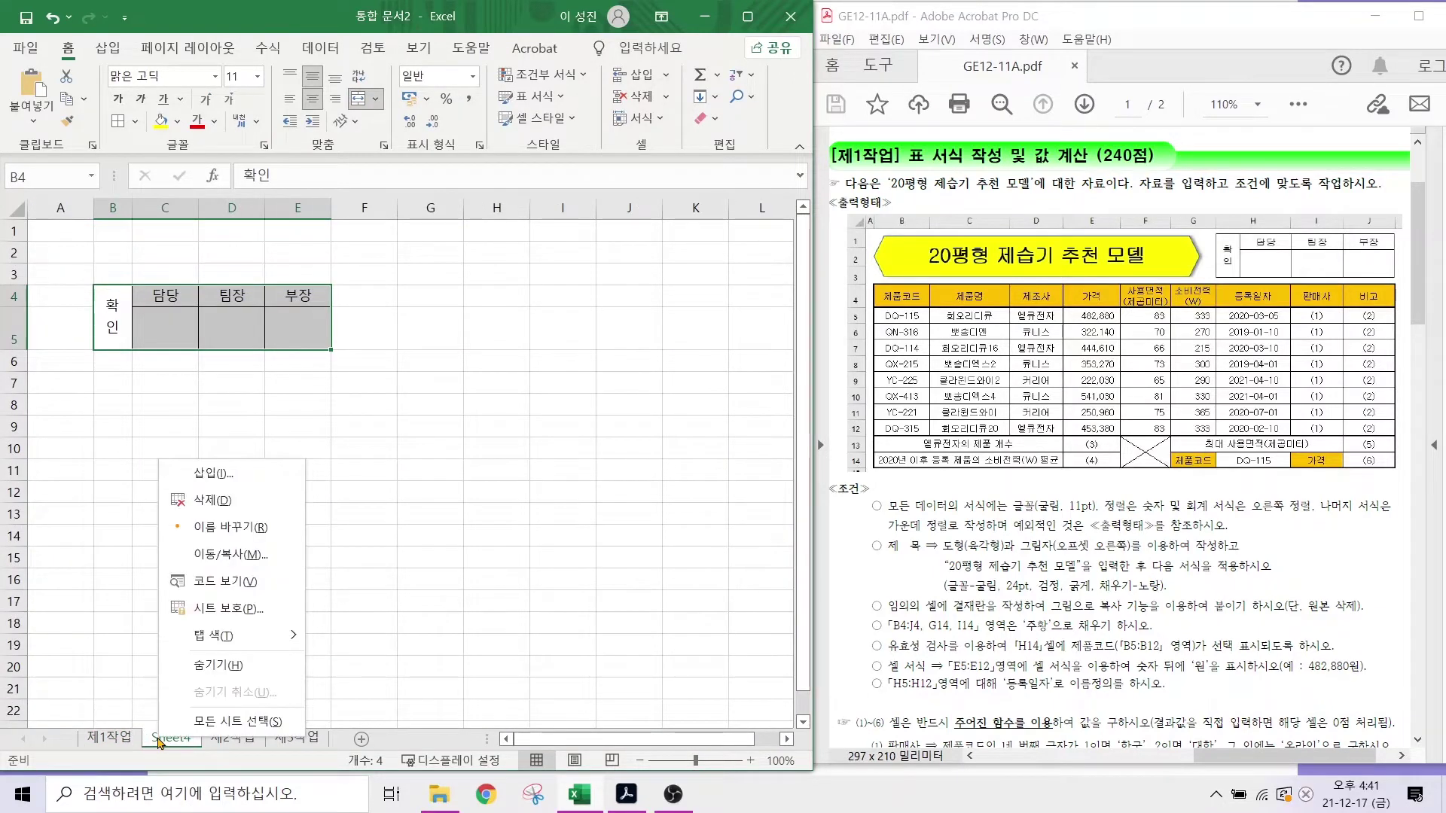
left_click(217, 508)
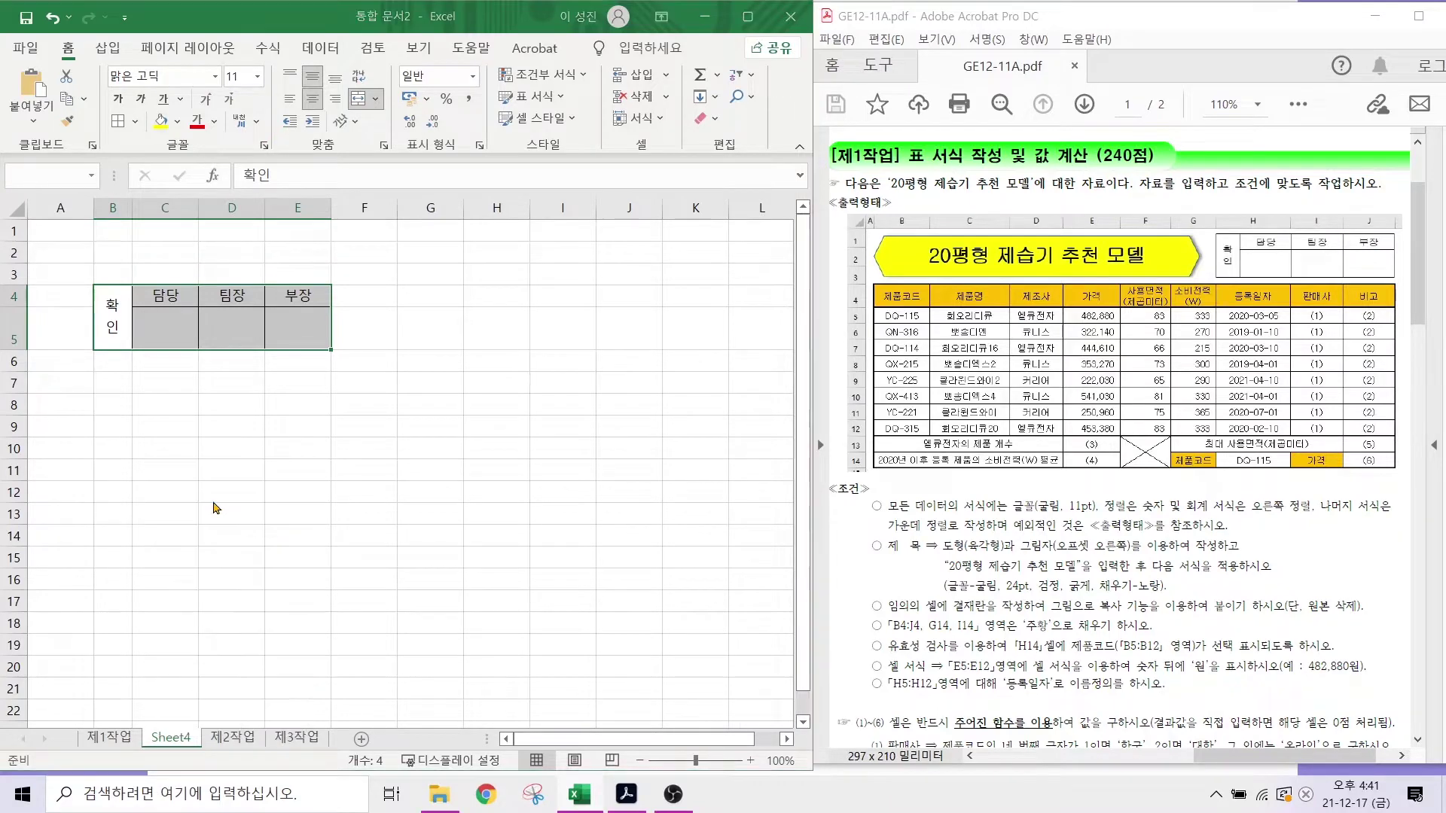
left_click(678, 454)
left_click(109, 738)
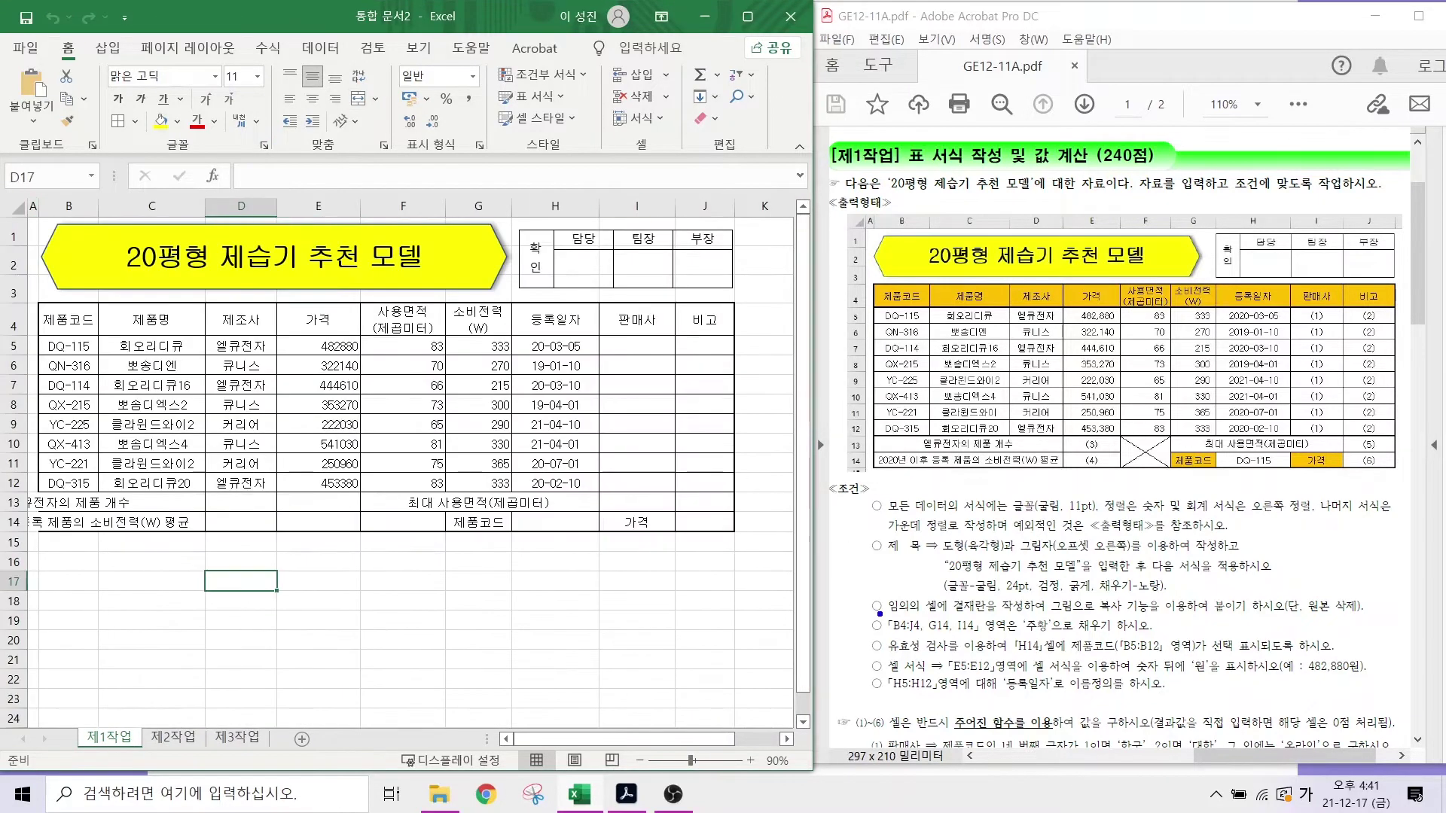
left_click_drag(878, 613, 1158, 635)
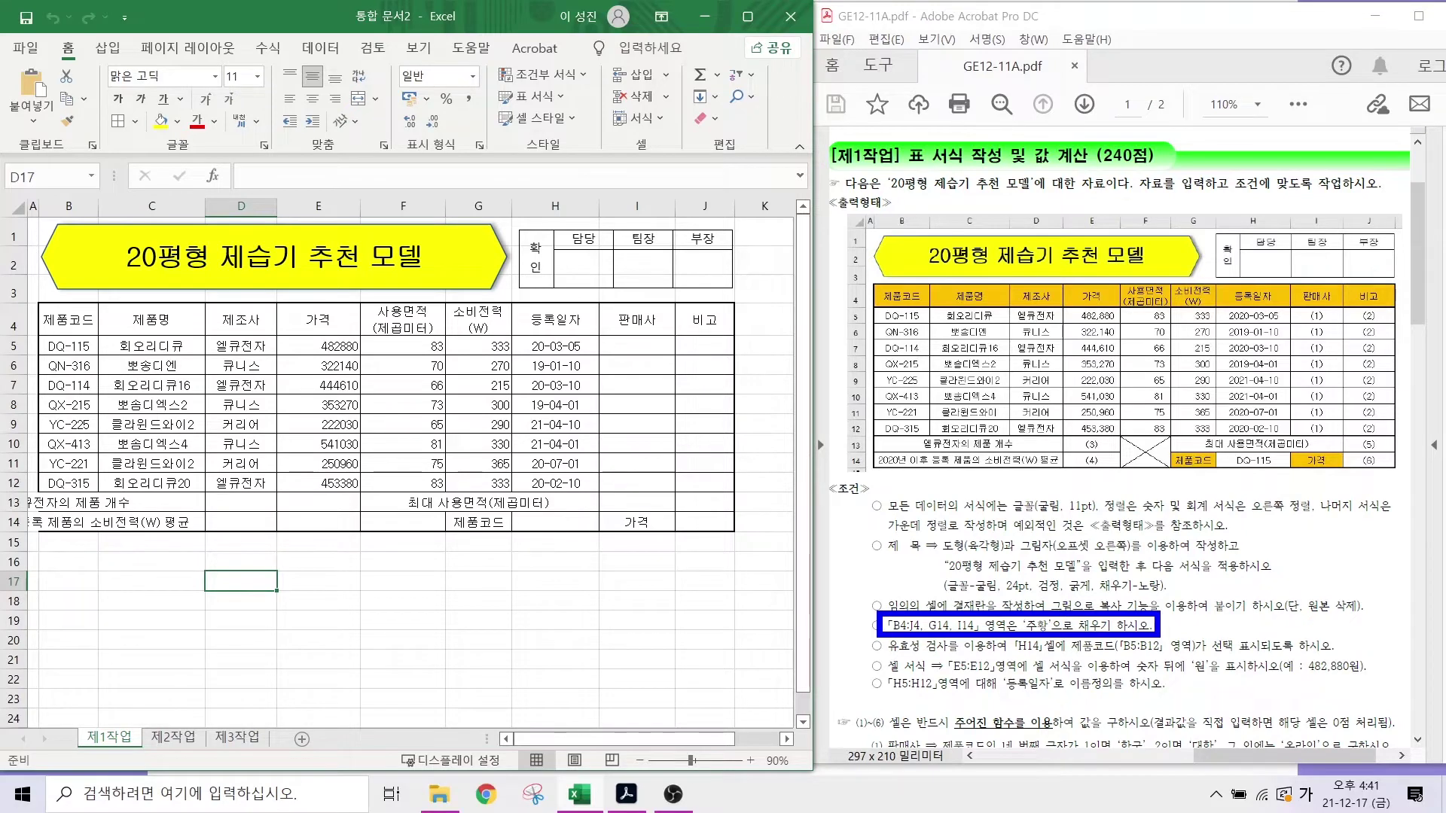
left_click_drag(35, 300, 737, 342)
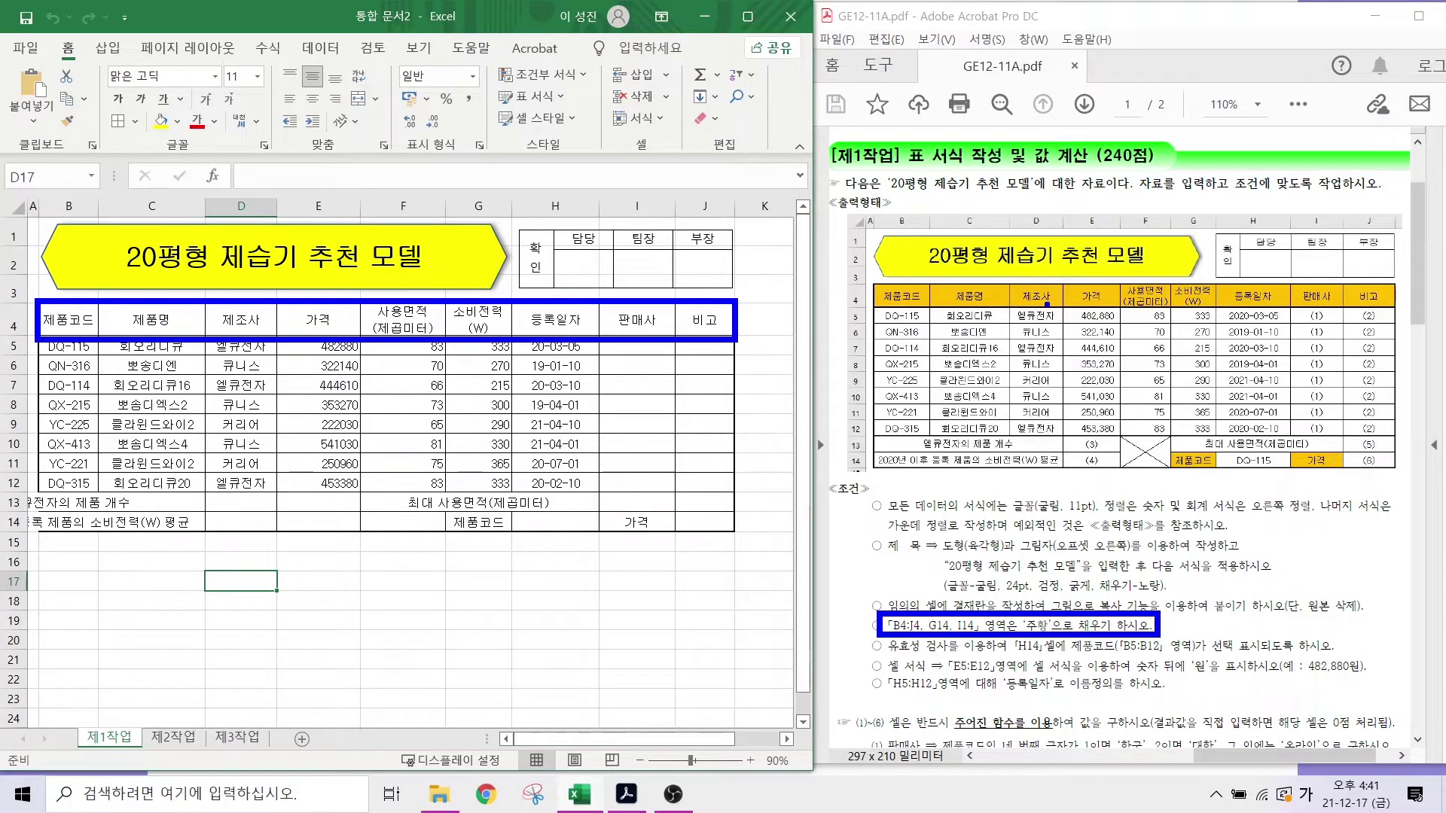
left_click_drag(1042, 605, 1090, 540)
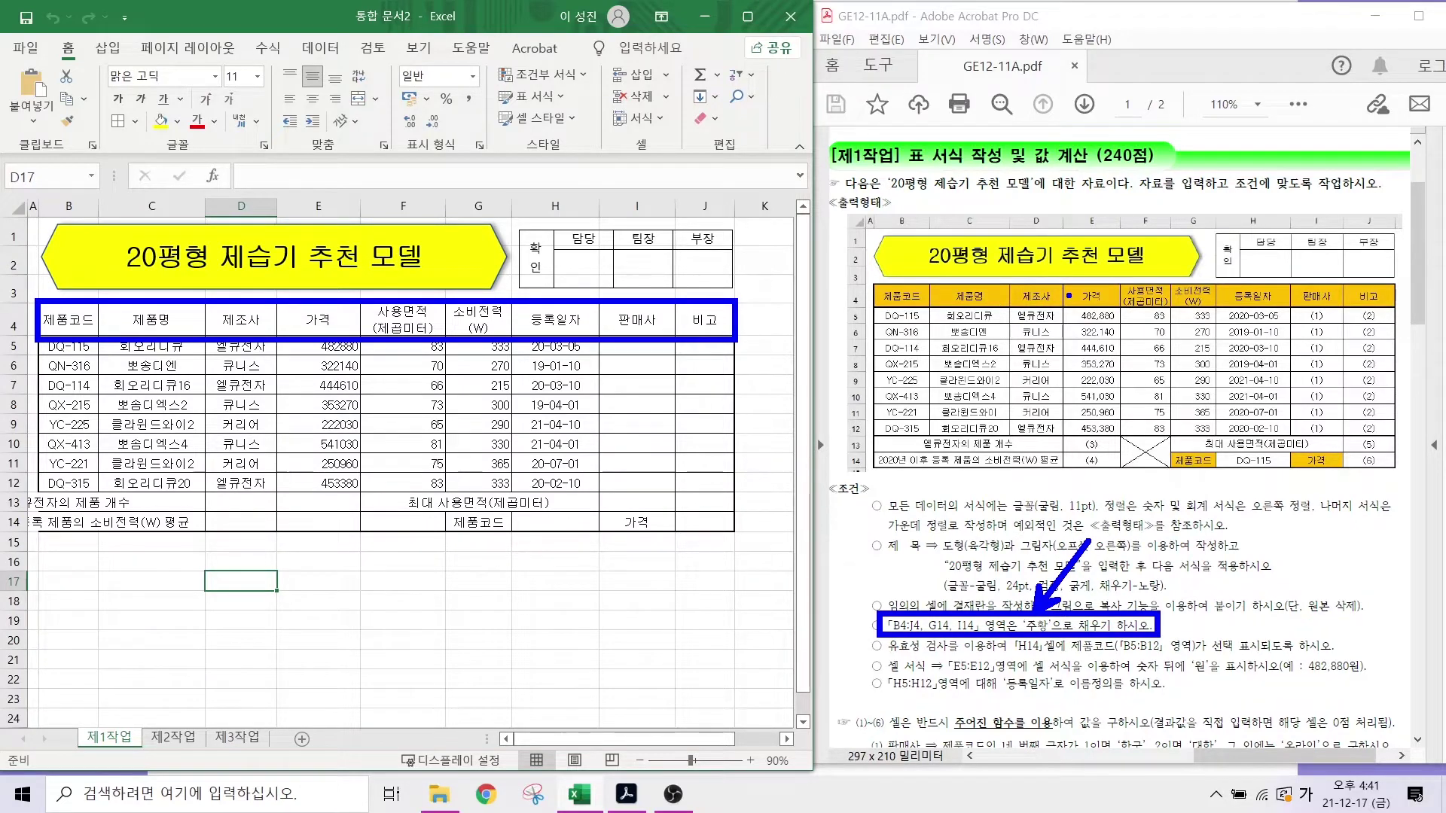
- Fill the table header cells B4:J4 with the standard orange (주황) color
left_click_drag(79, 322, 690, 328)
key("ctrl+q")
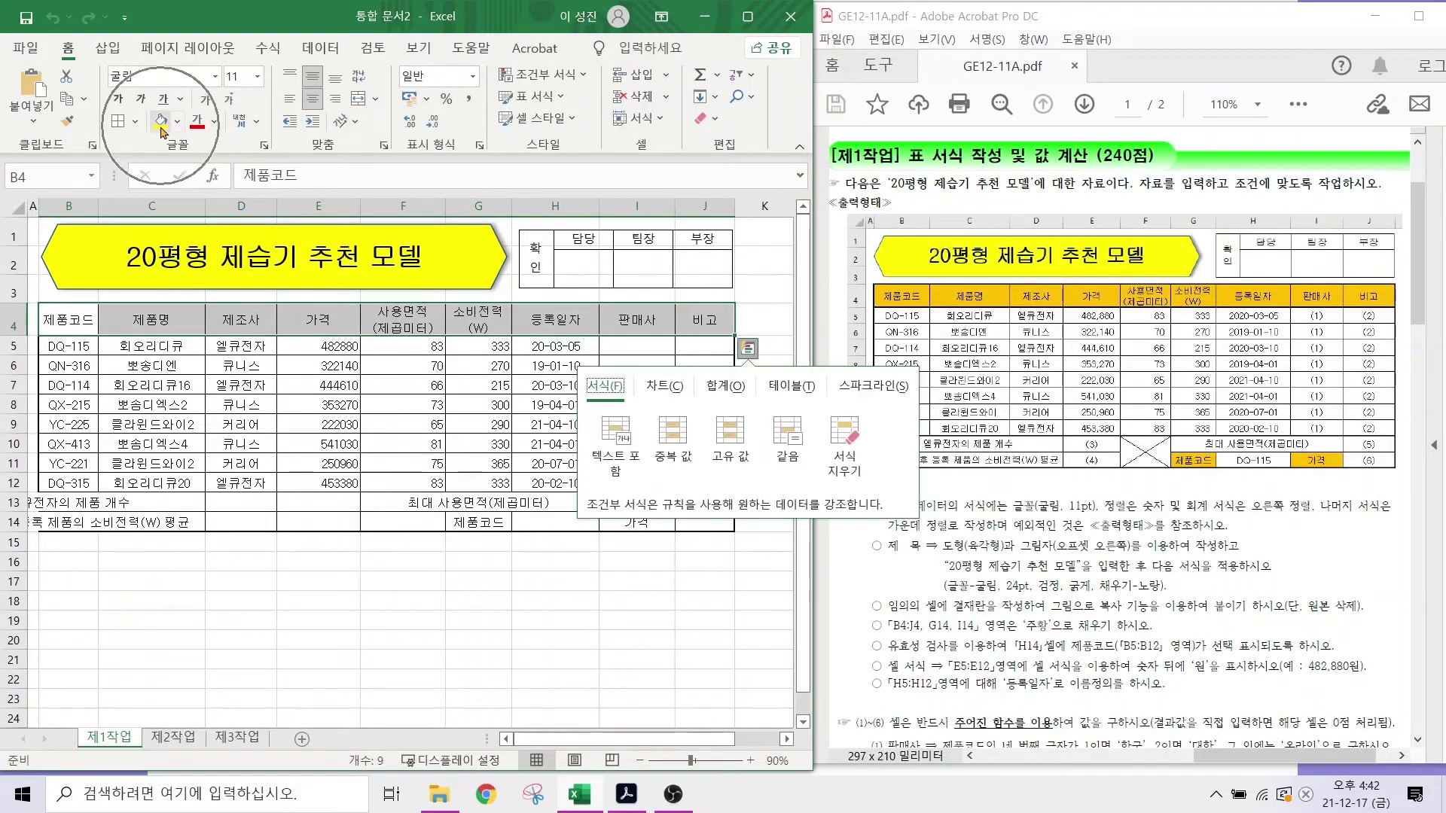
left_click(177, 123)
left_click(177, 122)
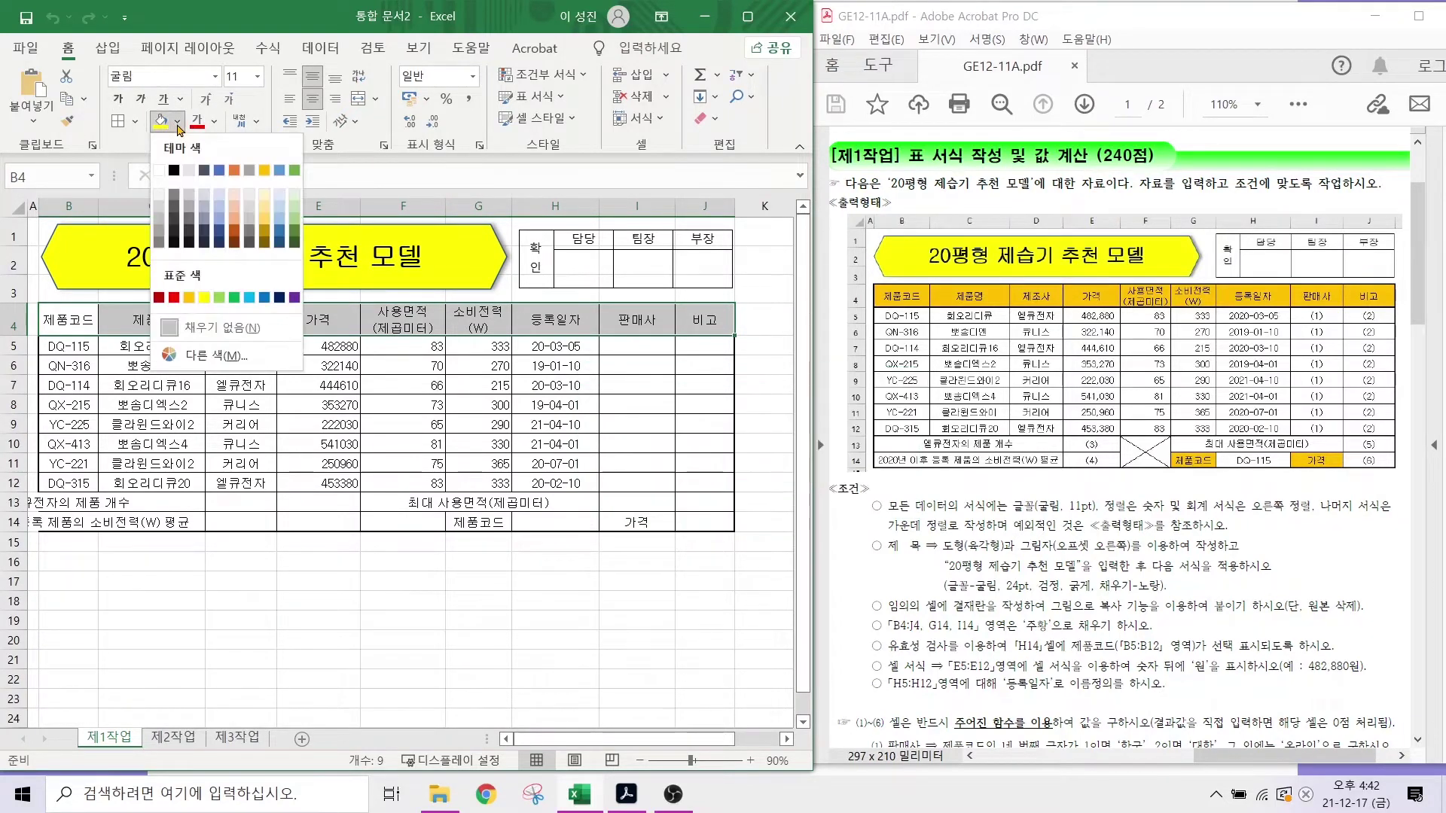
left_click(187, 298)
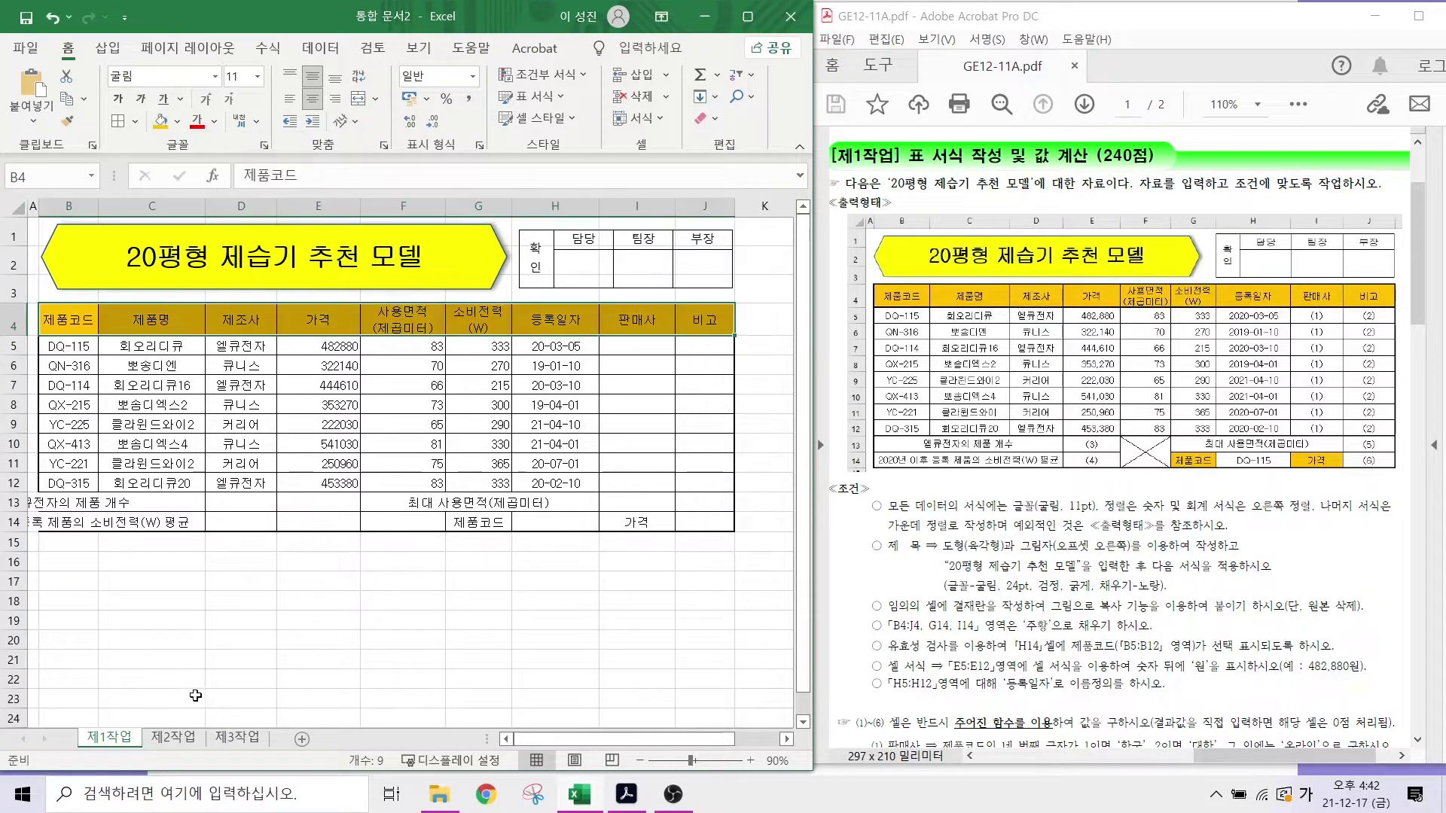
left_click(173, 594)
- Merge and center each of the ranges B13:D13, B14:D14, G13:I13 and F13:F14
left_click_drag(74, 504, 239, 506)
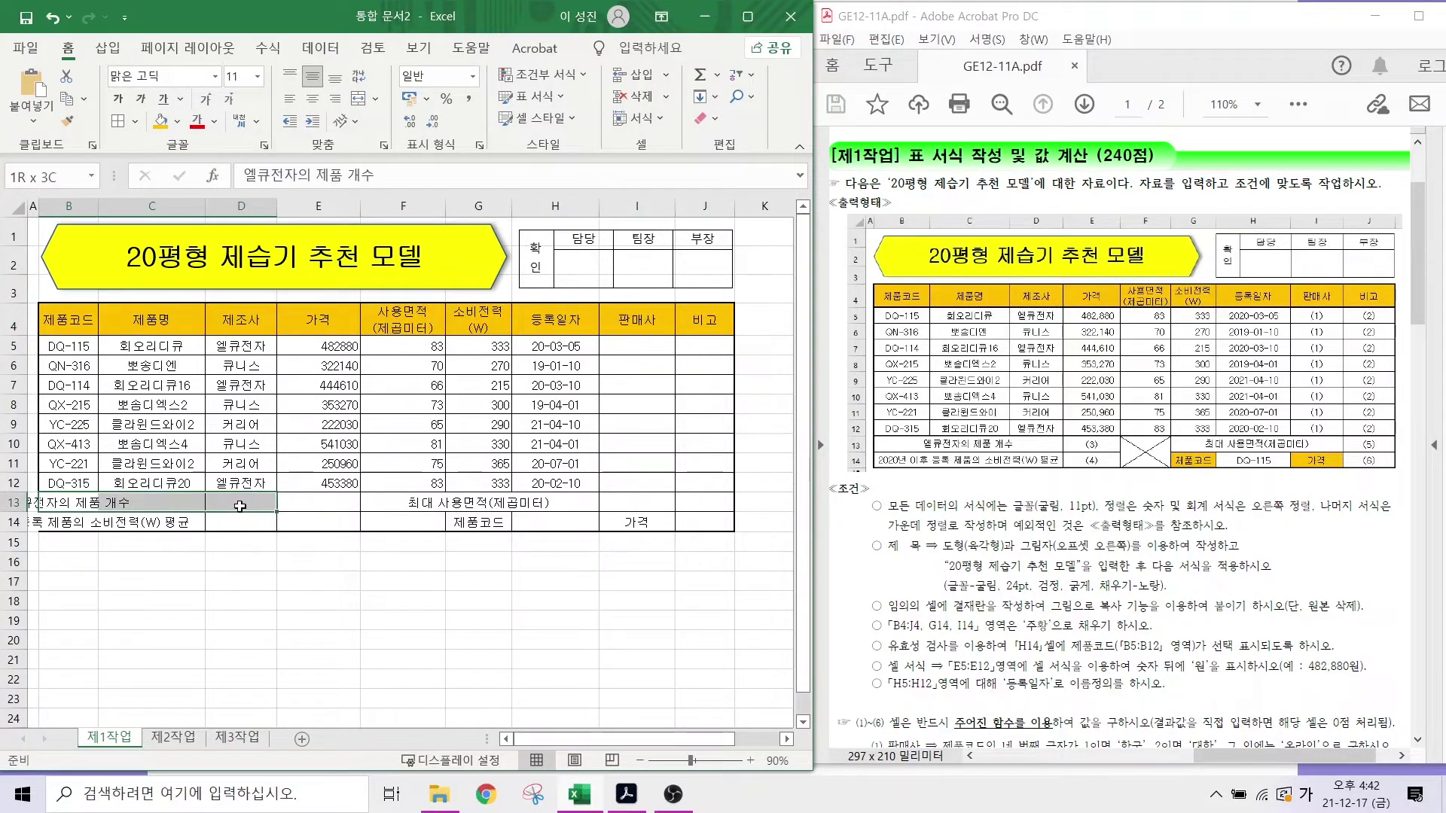
left_click(358, 104)
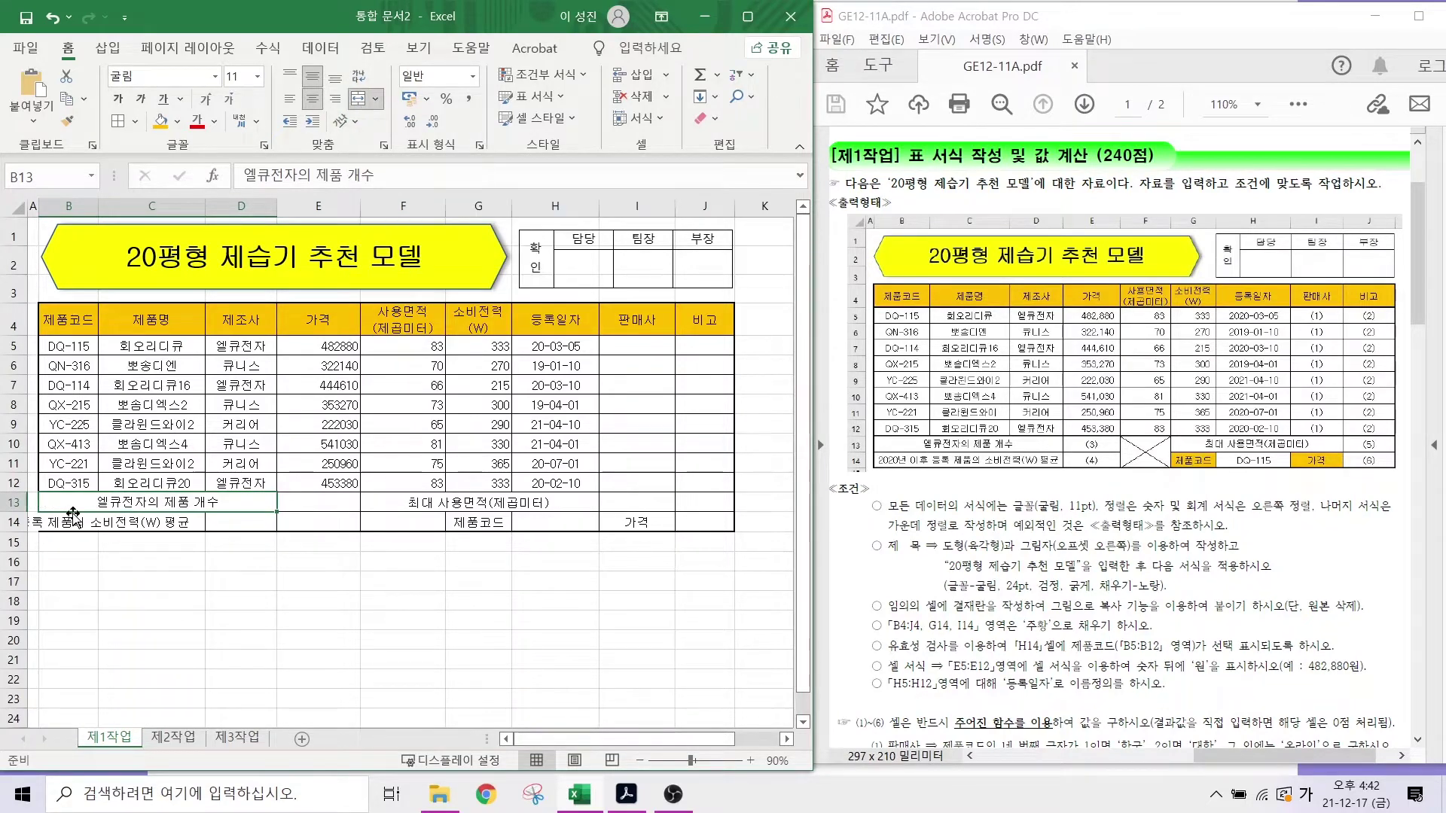
left_click_drag(72, 521, 237, 517)
left_click(357, 103)
left_click_drag(467, 502, 662, 501)
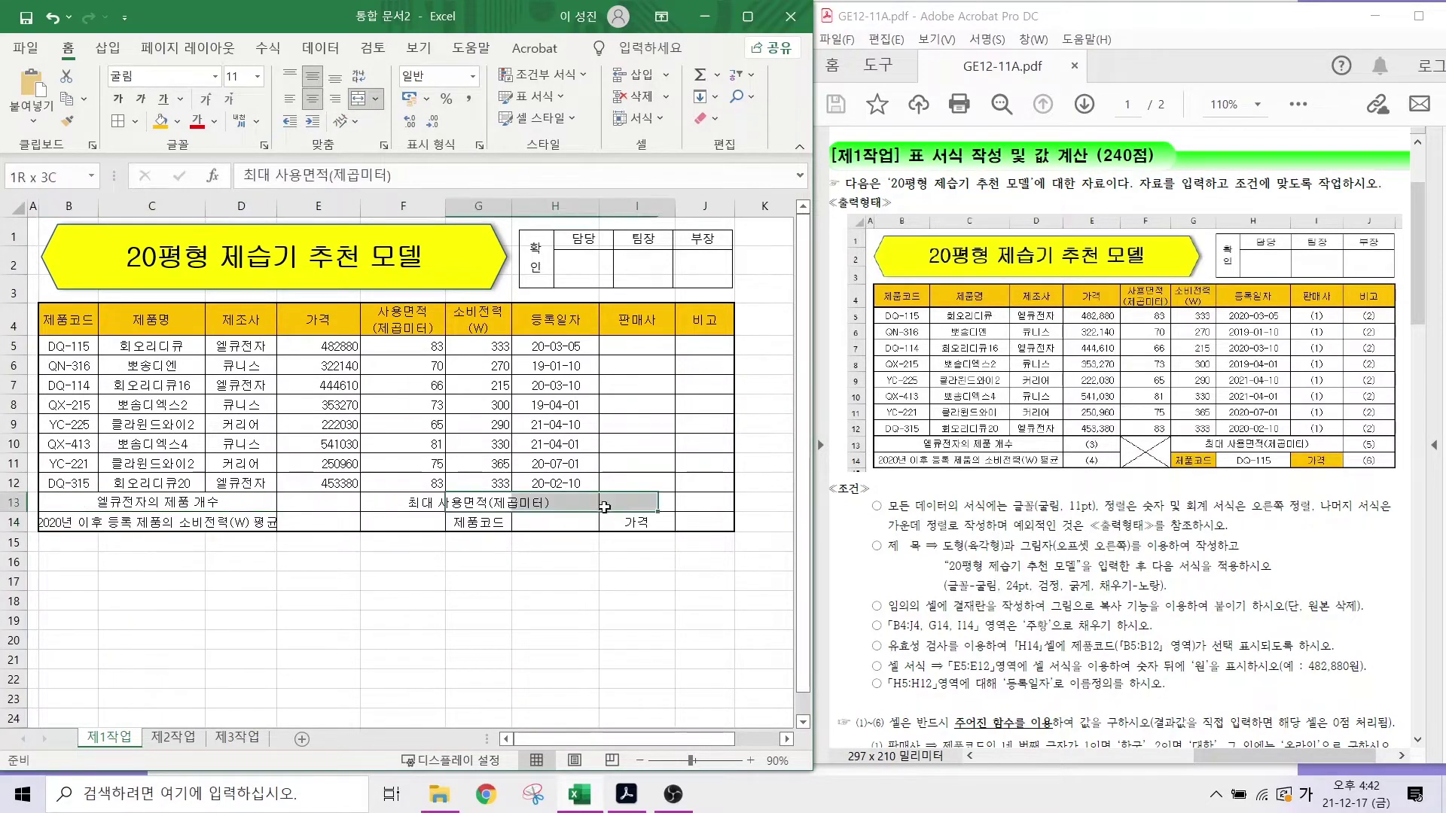
left_click(357, 104)
left_click_drag(403, 501, 403, 521)
left_click(357, 104)
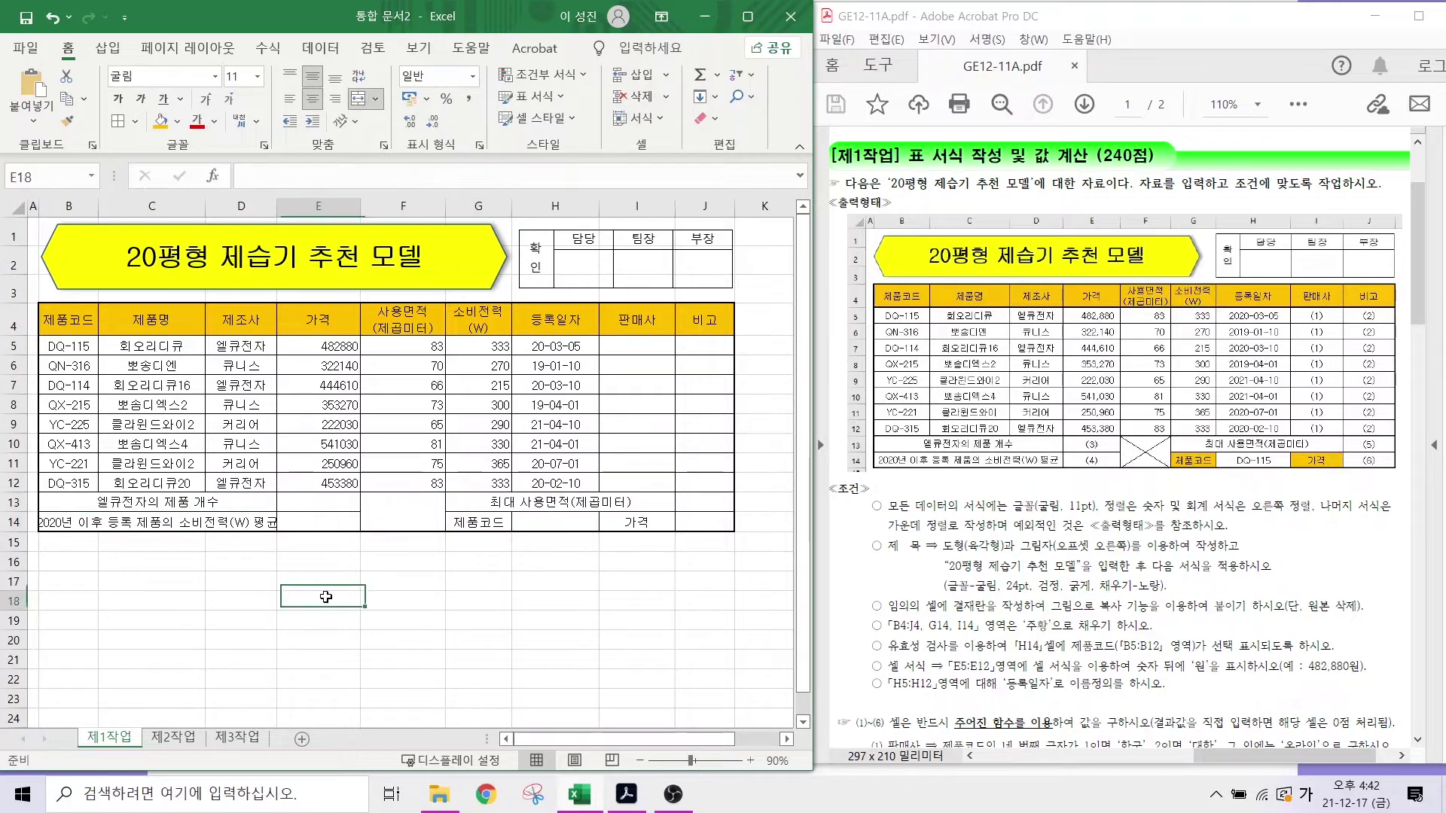
- Fill the label cells G14 (제품코드) and I14 (가격) with orange
left_click(478, 522)
left_click(629, 524)
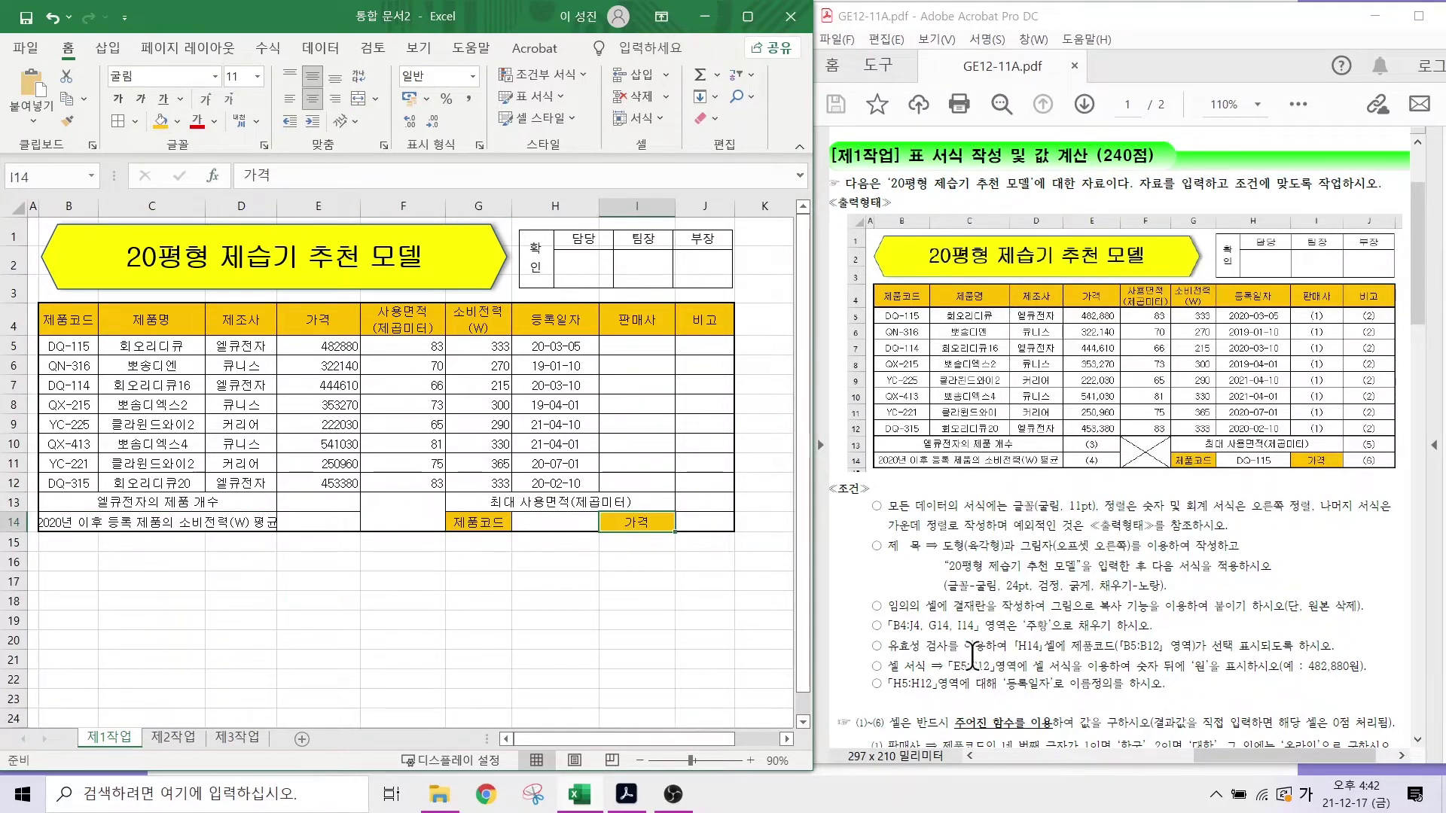
mouse_move(887, 634)
left_mouse_down()
mouse_move(997, 660)
mouse_move(1100, 566)
left_mouse_up()
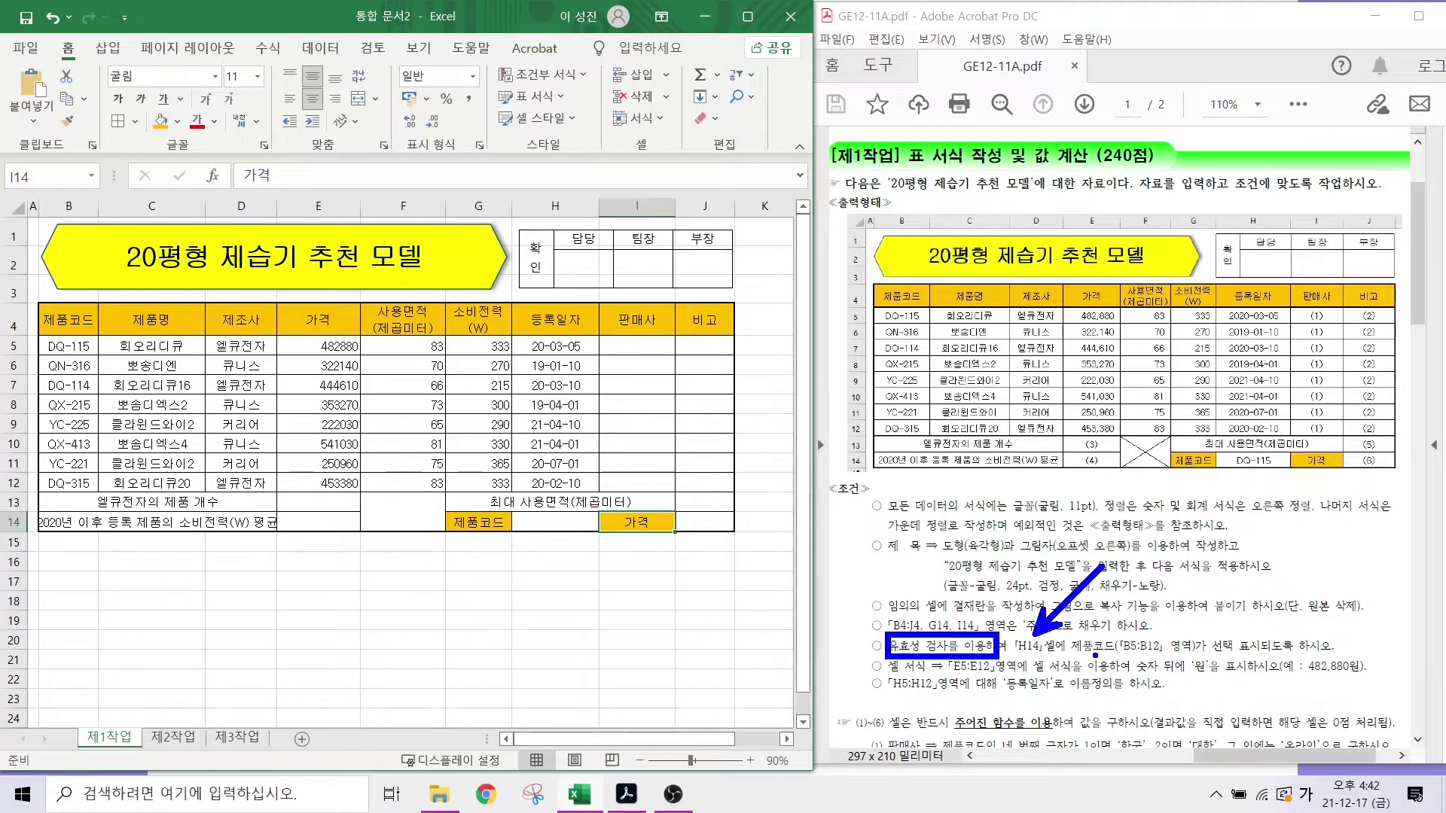
left_click_drag(1070, 658, 1186, 654)
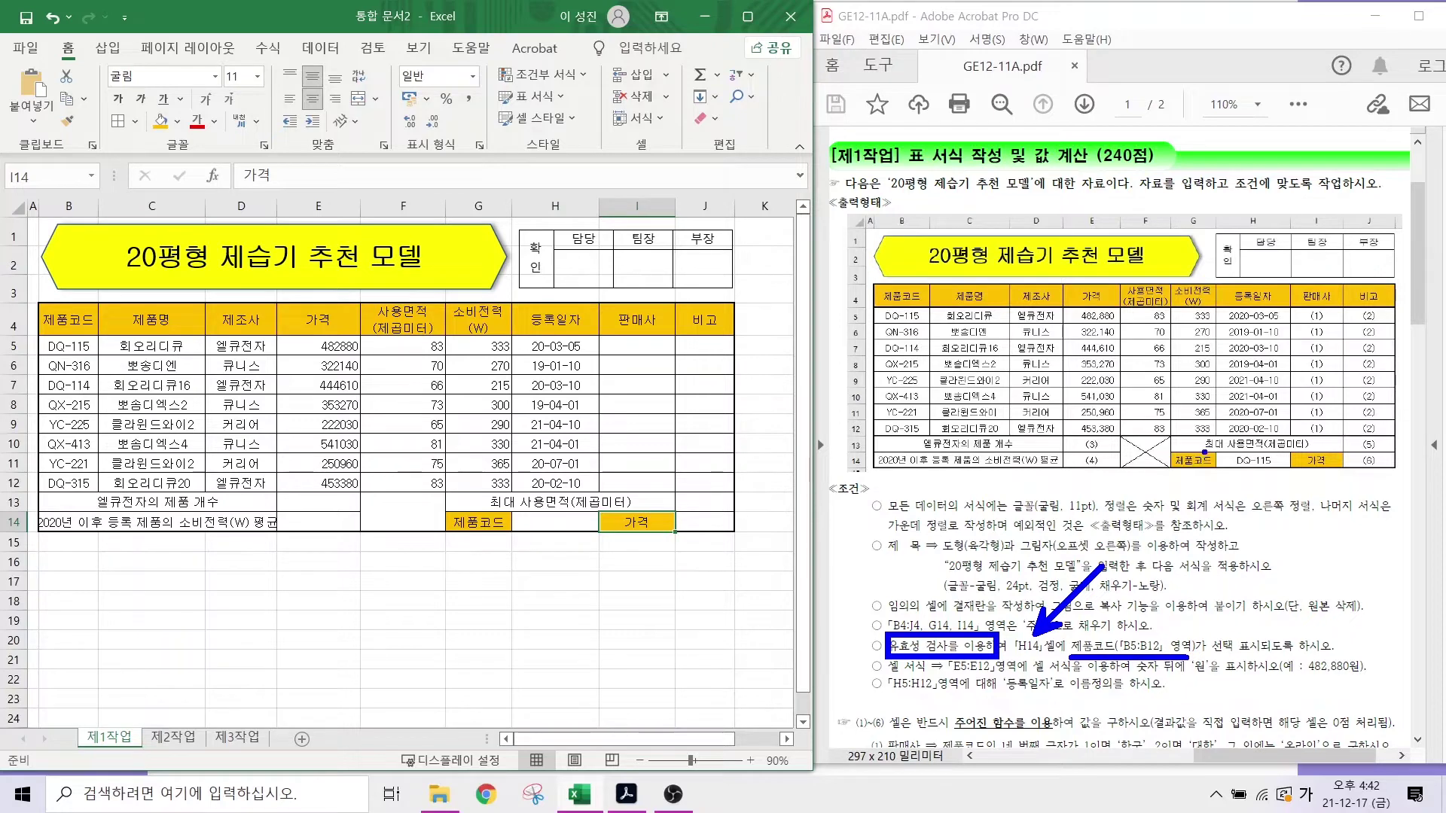
mouse_move(1237, 454)
left_mouse_down()
mouse_move(1301, 474)
mouse_move(1284, 471)
left_mouse_up()
key("Escape")
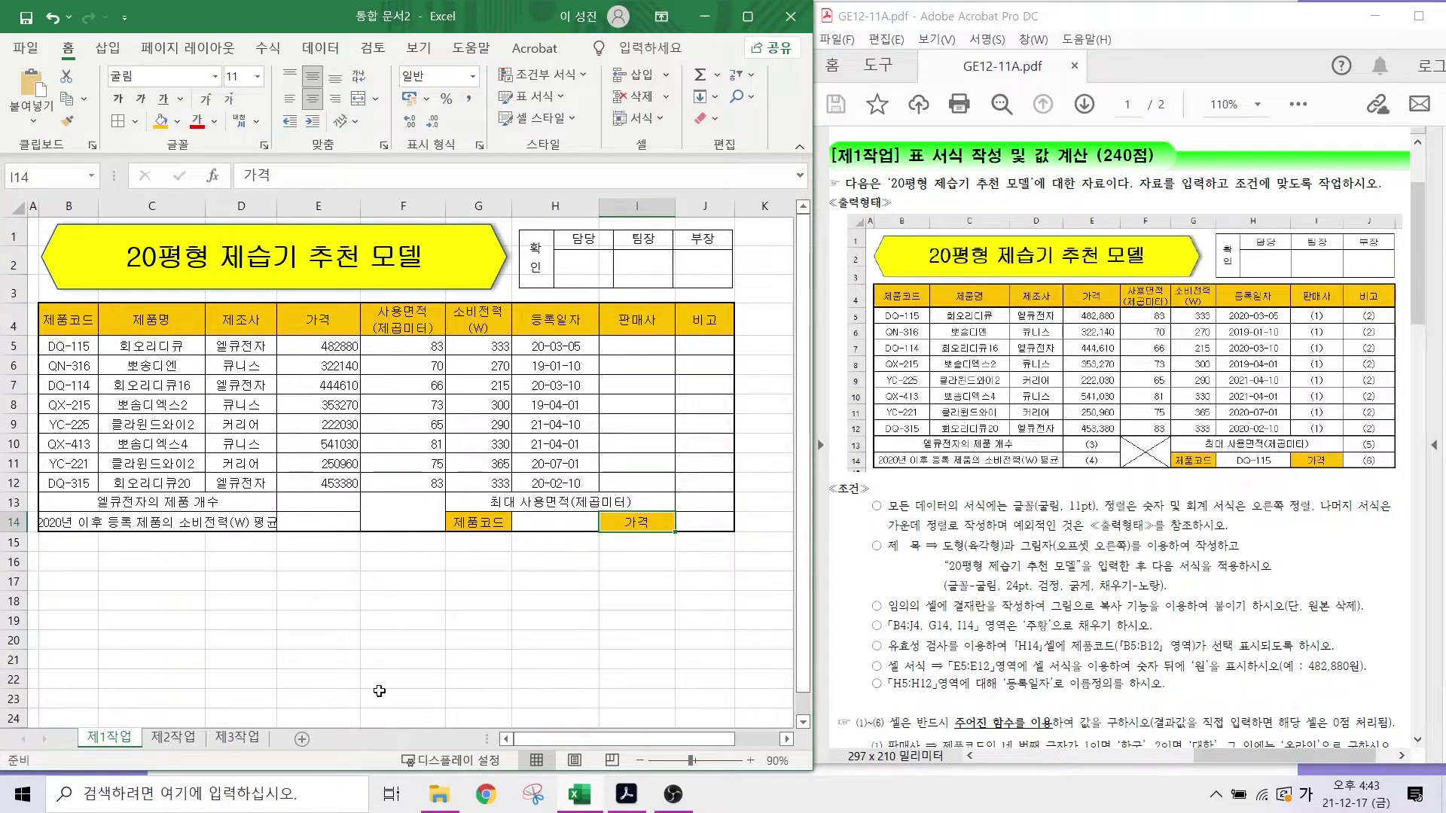
- Add data validation to H14 that allows a list (목록) with the product codes in B5:B12 as its source
left_click(544, 525)
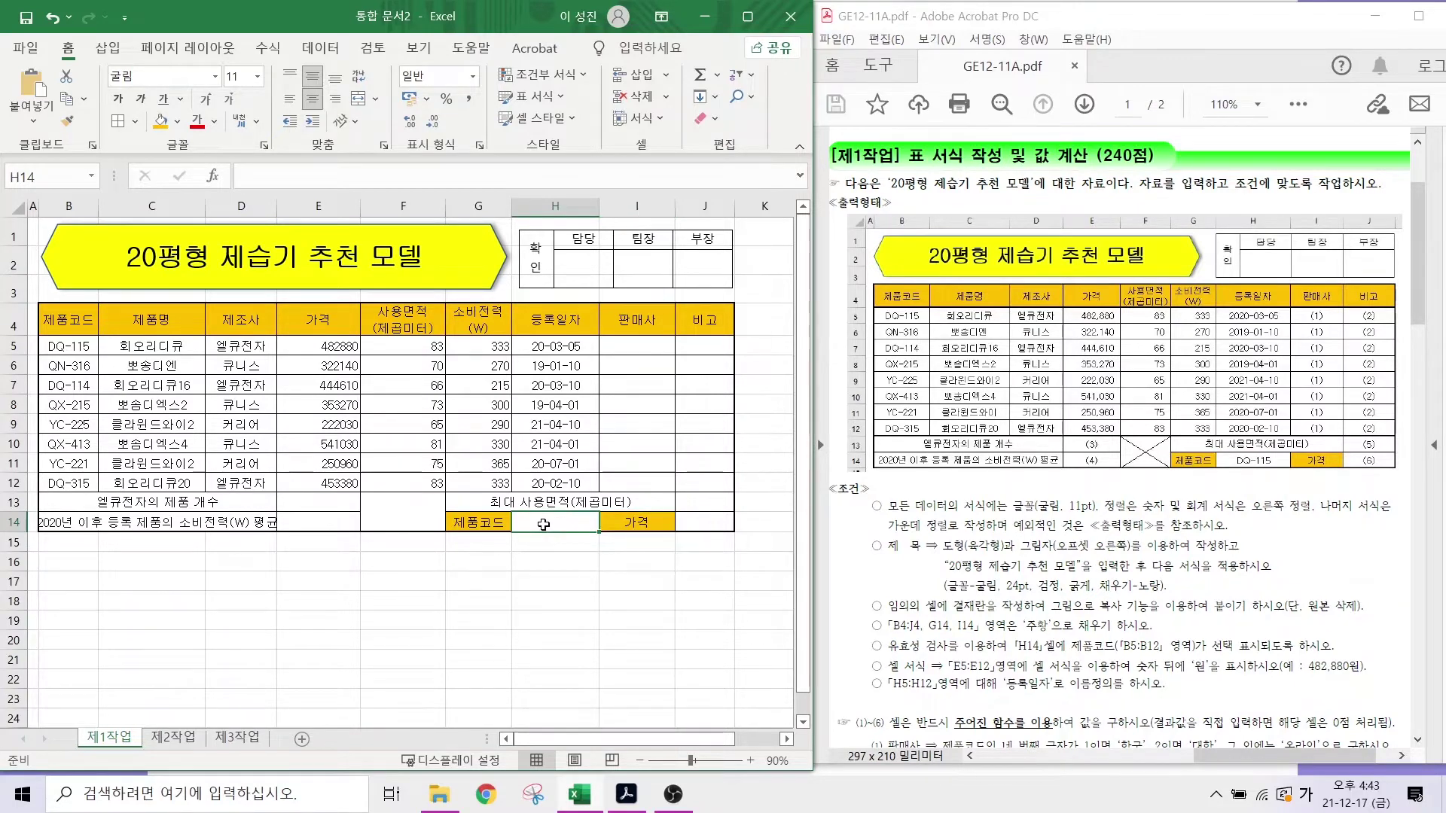
left_click(320, 49)
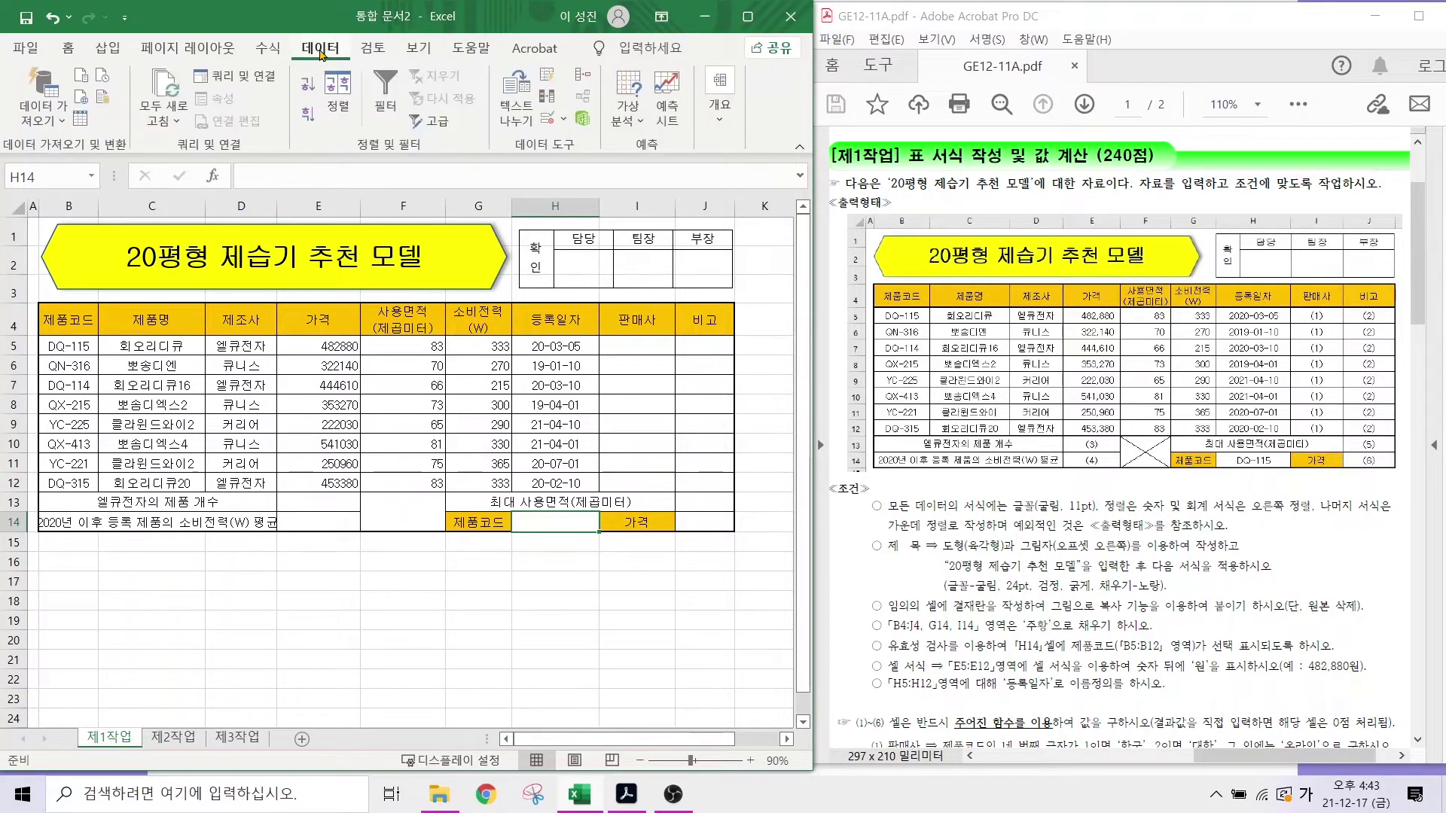
left_click(549, 119)
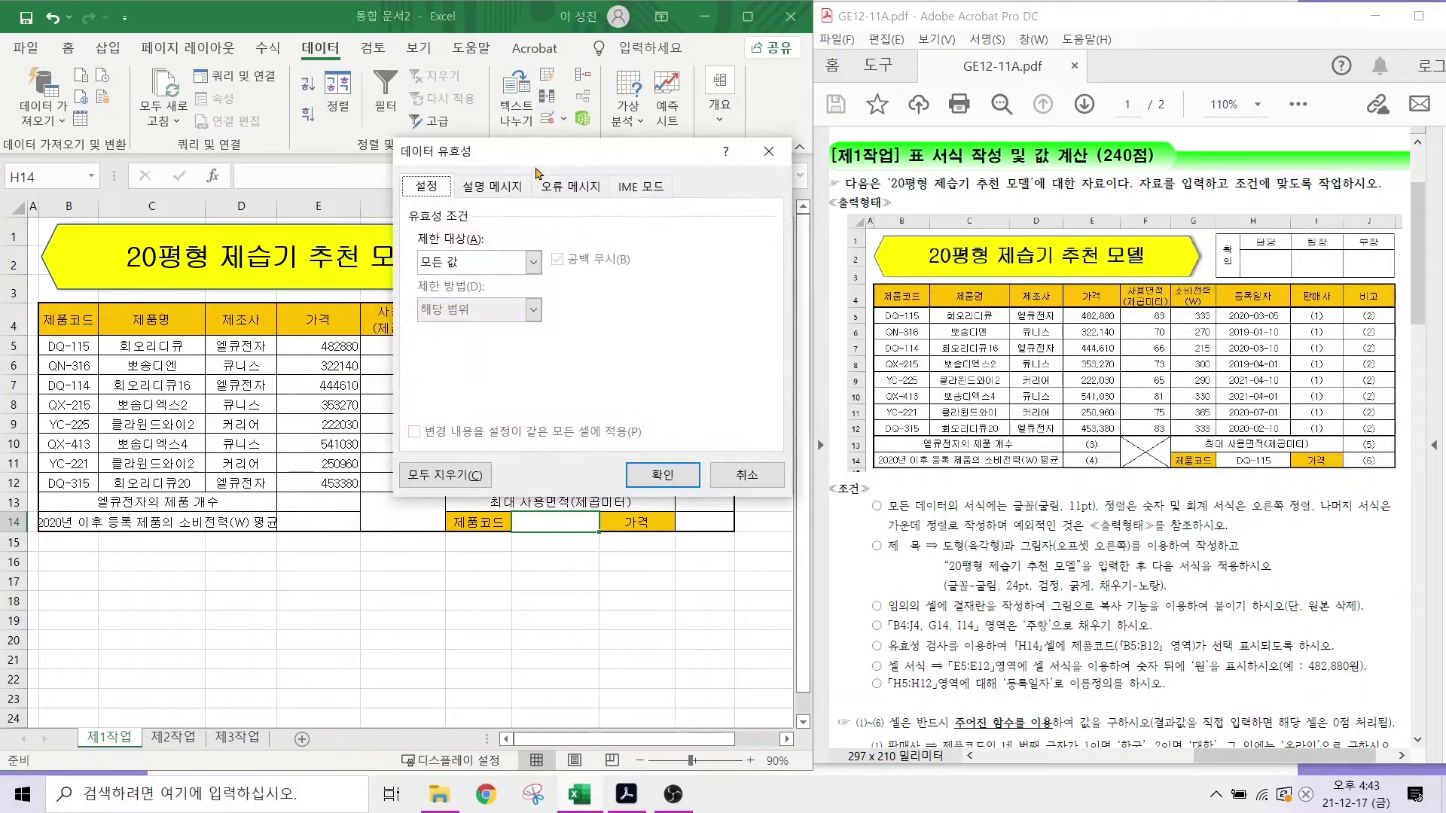
left_click(532, 262)
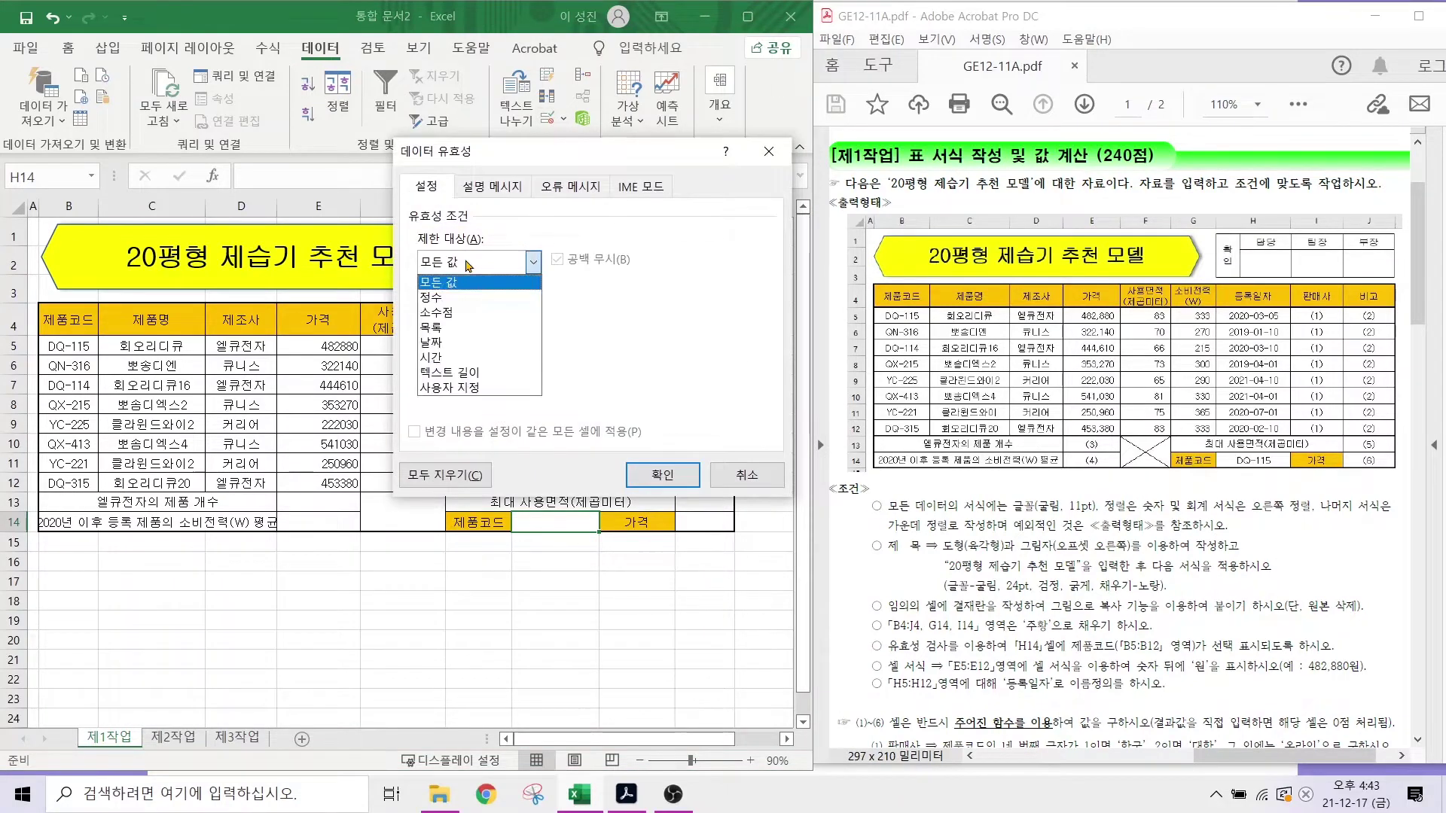
left_click(449, 328)
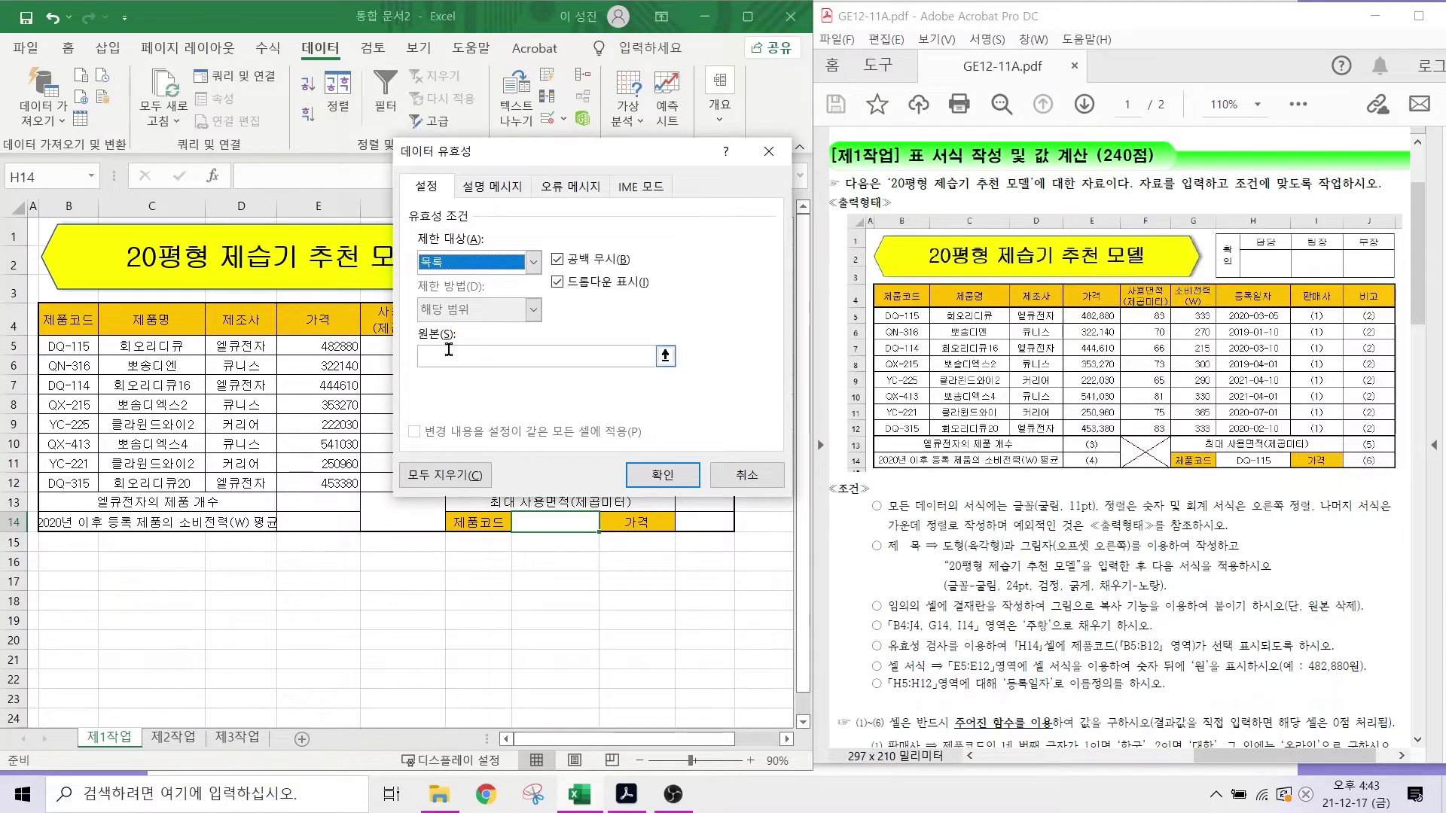
left_click(447, 351)
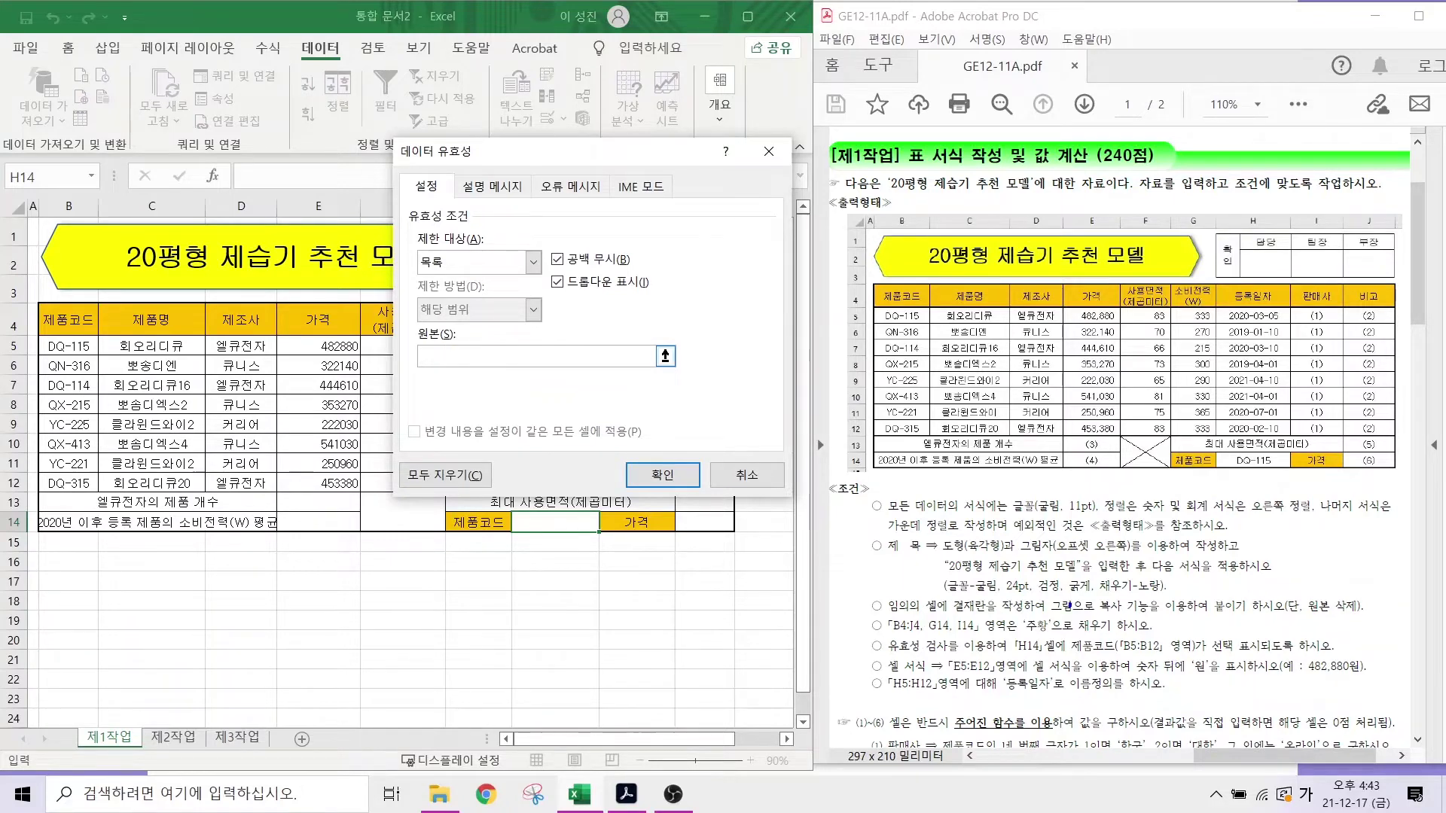
left_click_drag(1046, 632, 1184, 660)
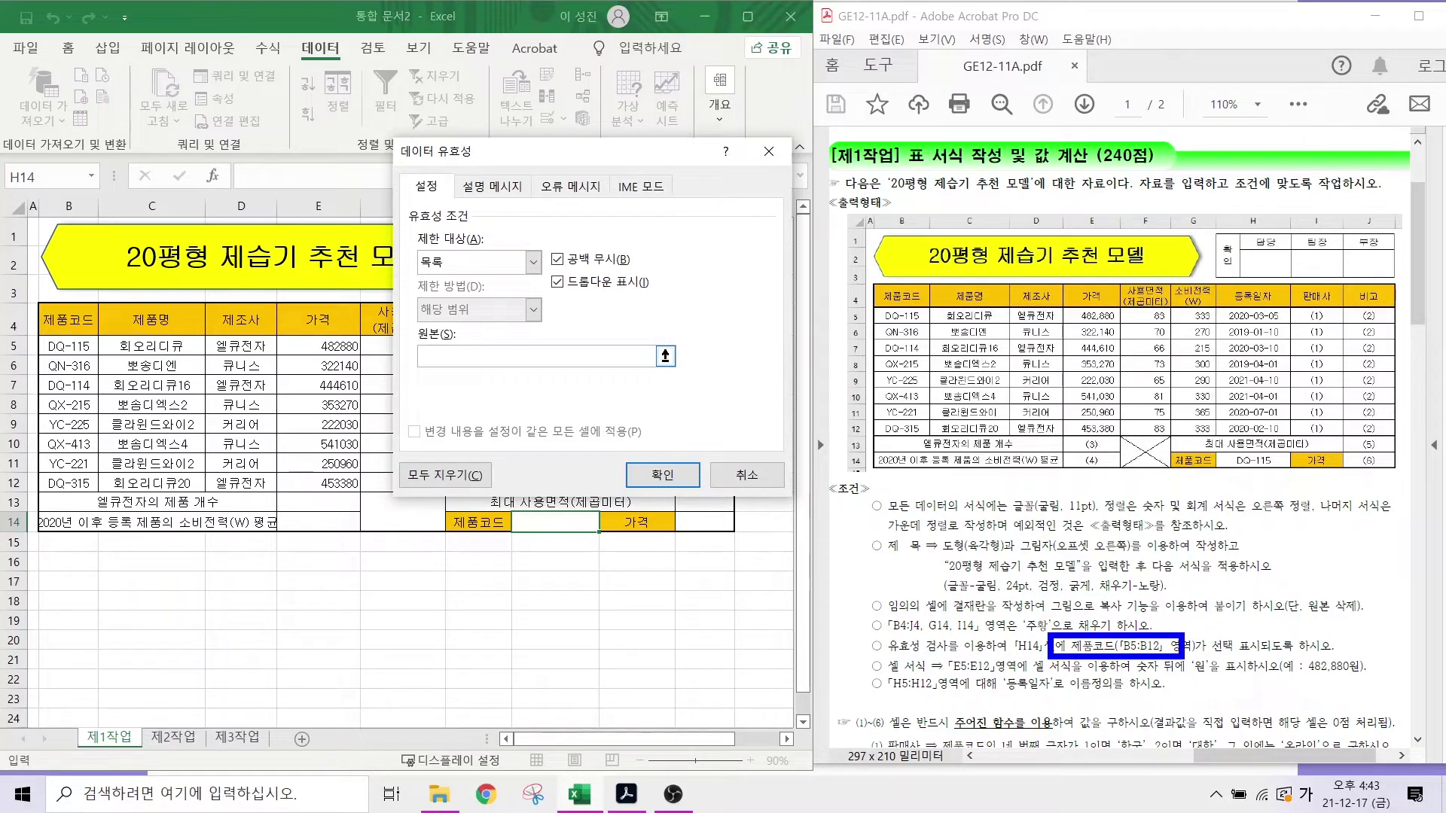
mouse_move(24, 337)
left_mouse_down()
mouse_move(129, 465)
mouse_move(104, 501)
left_mouse_up()
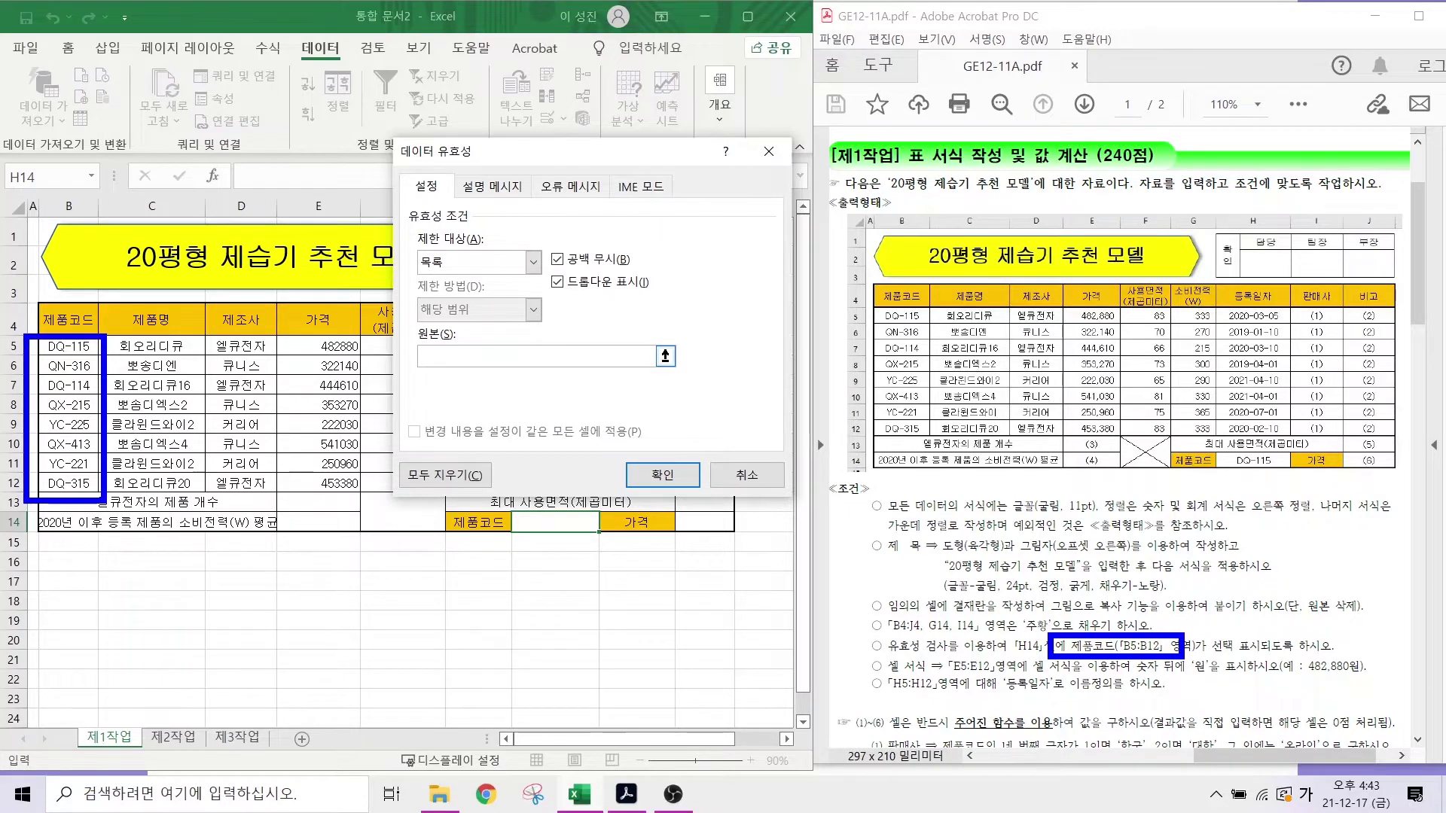
key("Escape")
left_click(455, 351)
left_click(455, 351)
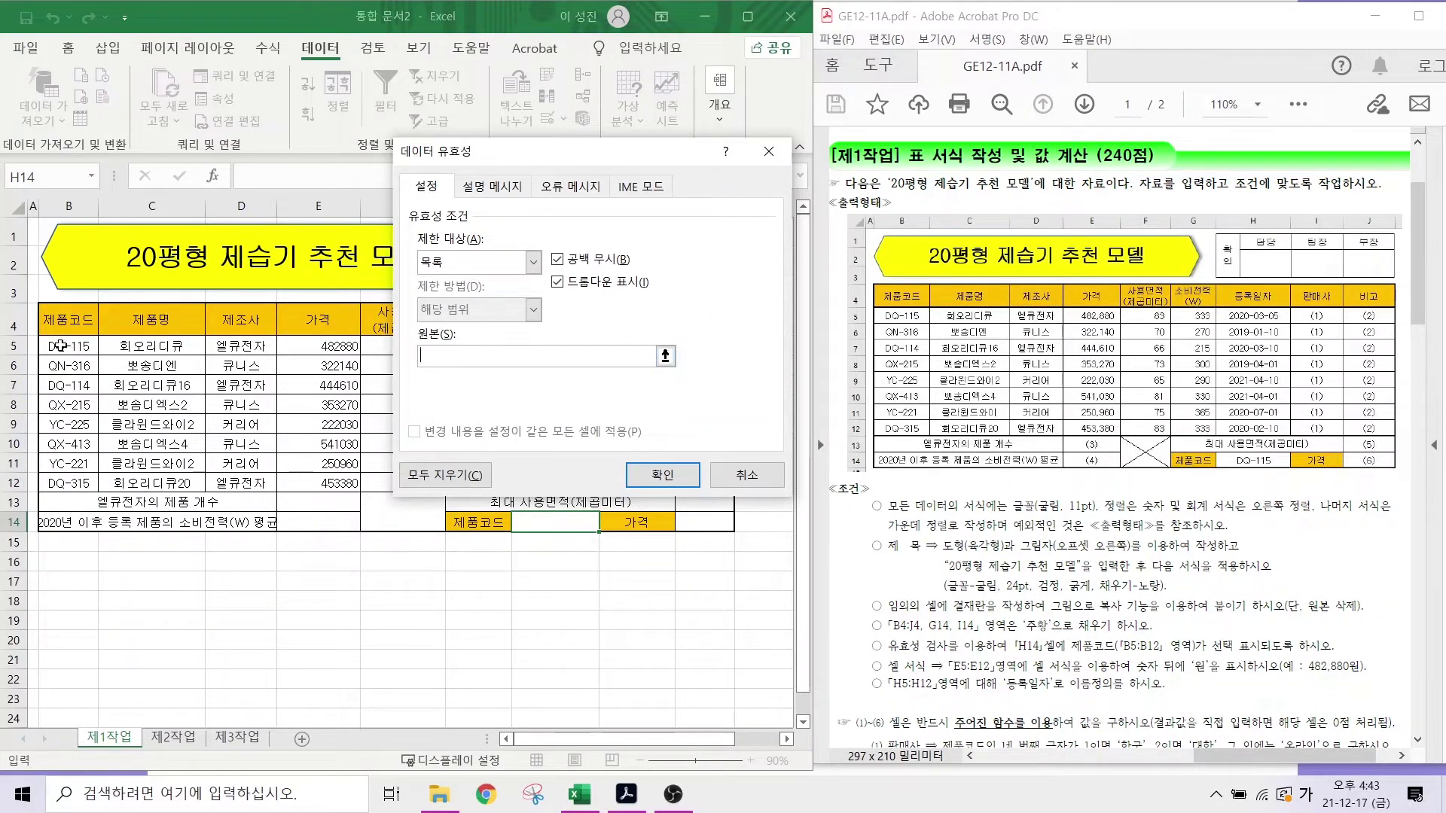
left_click_drag(62, 346, 68, 483)
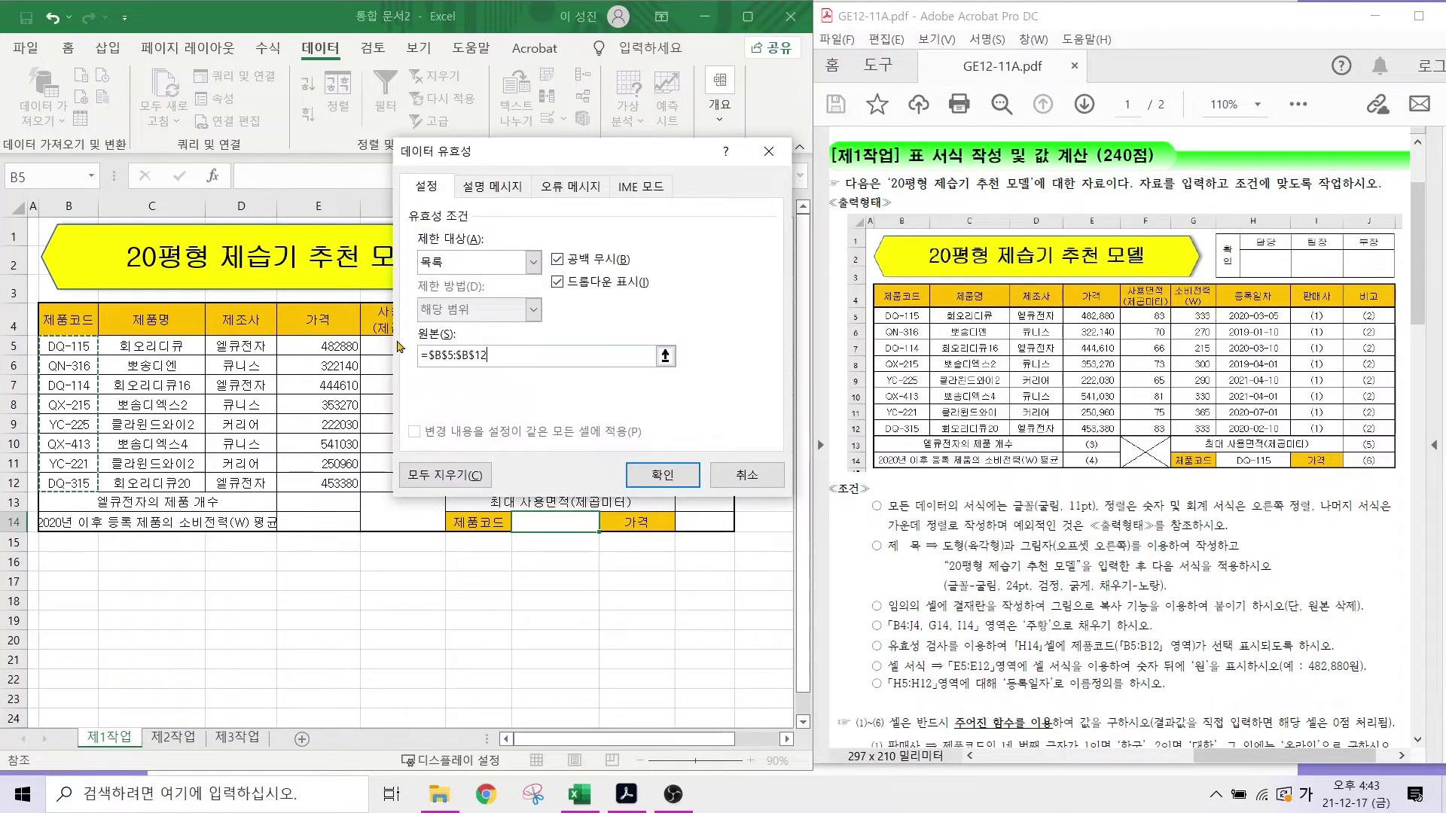
left_click(662, 475)
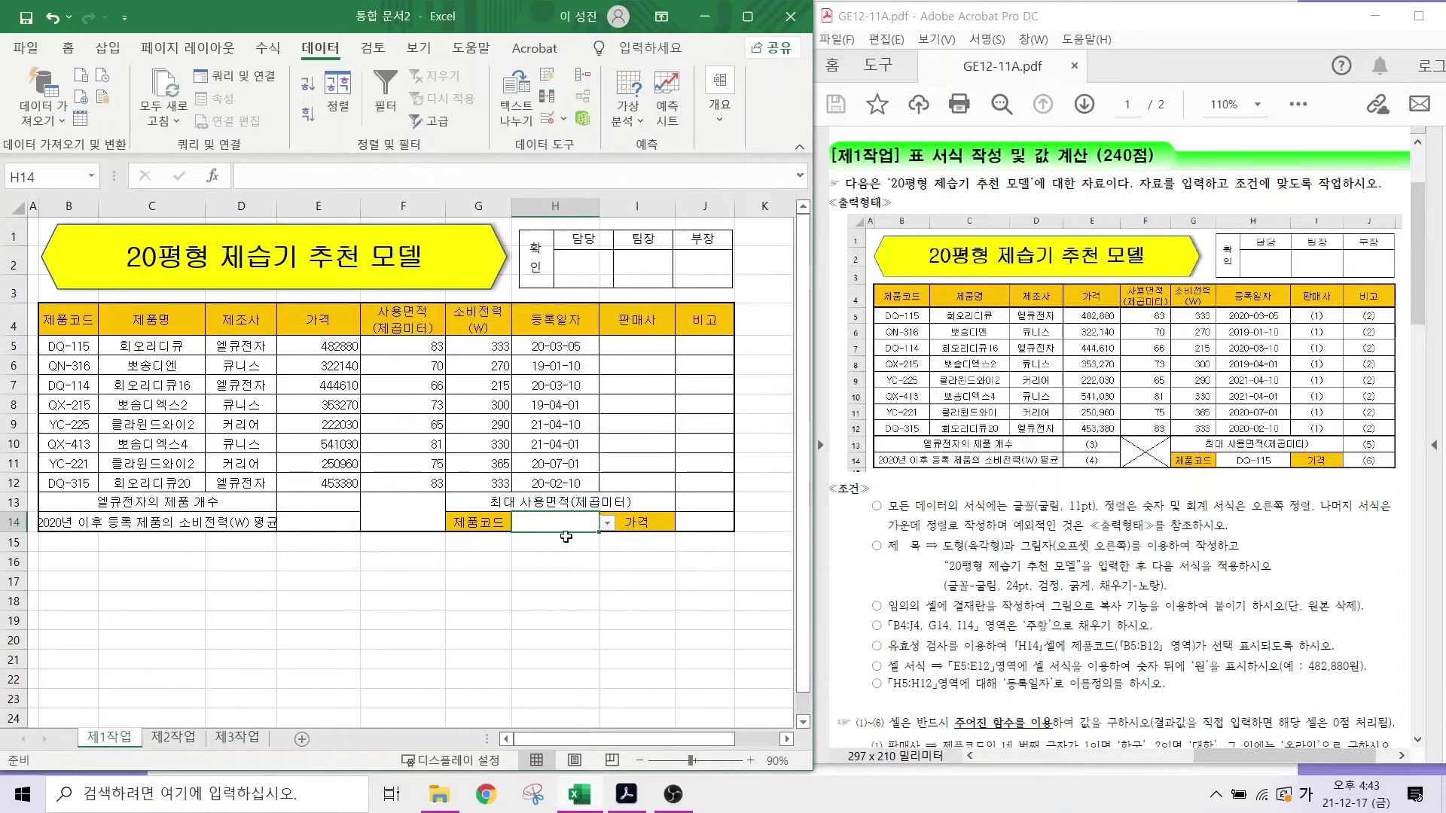
- Choose the product code DQ-115 from the validation list in H14
mouse_move(624, 533)
left_mouse_down()
mouse_move(579, 532)
mouse_move(599, 507)
left_mouse_up()
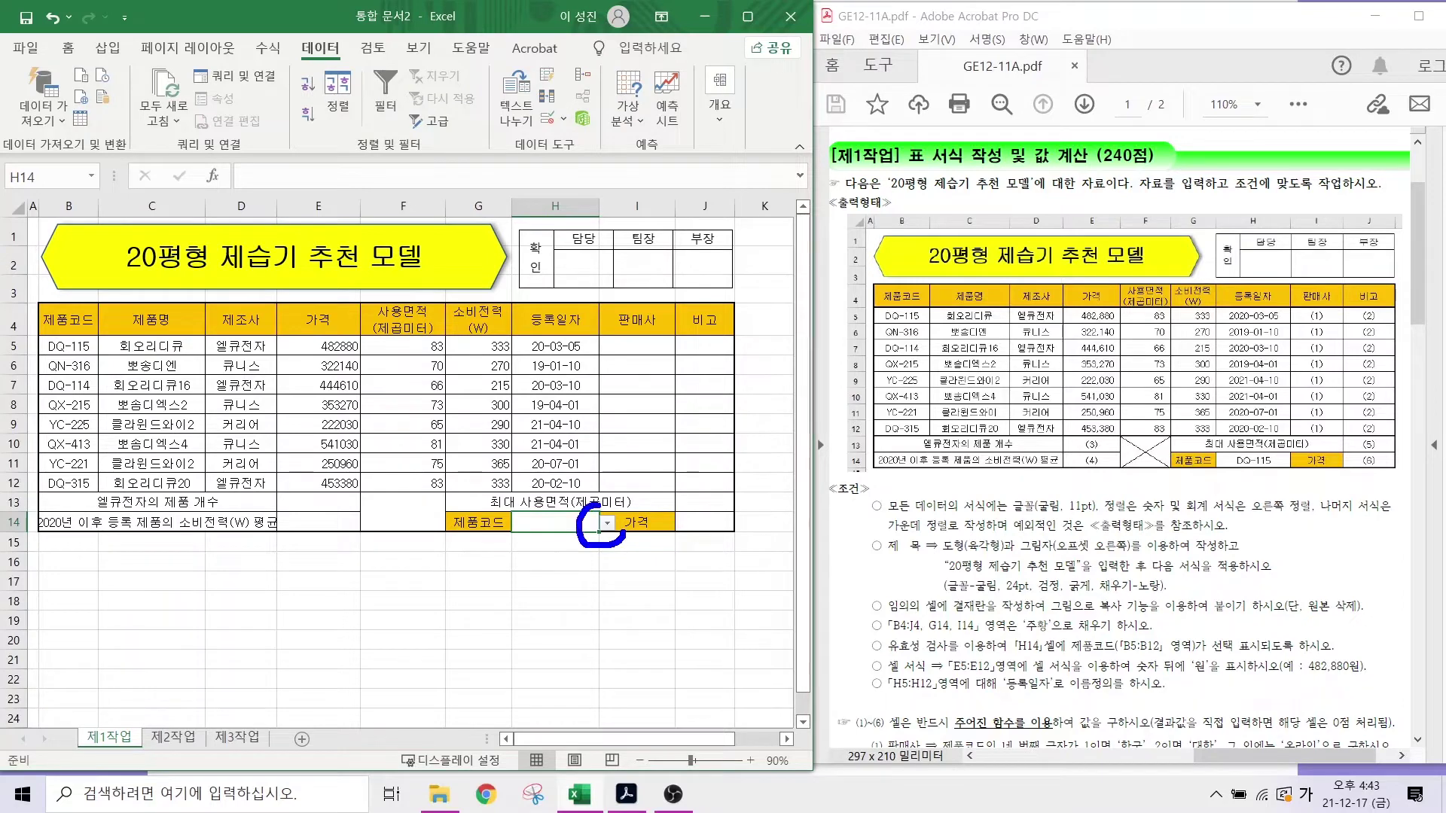
left_click(607, 523)
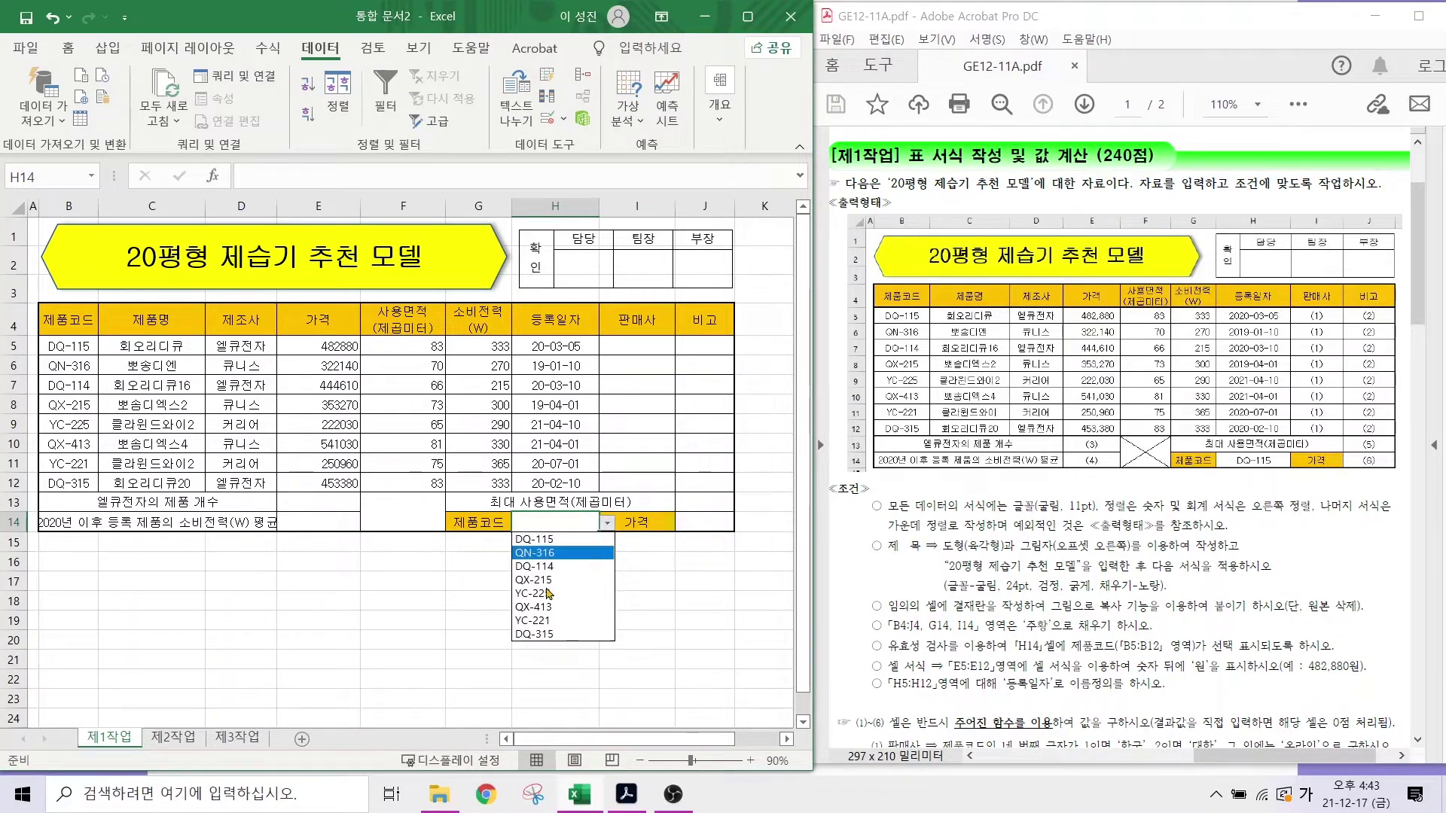
left_click(533, 539)
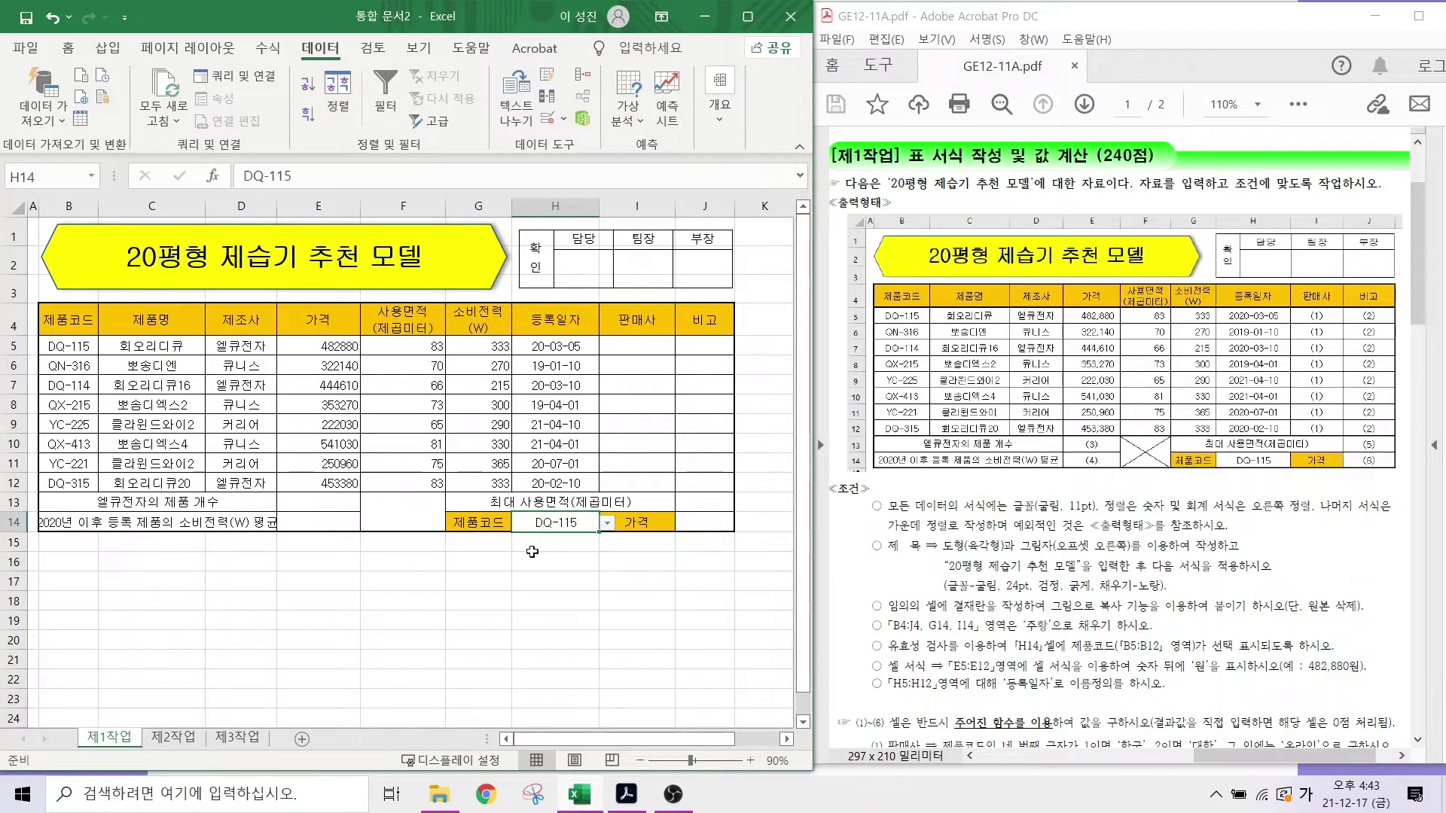
- Try the product codes YC-225 and YC-221 from H14's validation list, and set it back to DQ-115
left_click(607, 523)
left_click(558, 582)
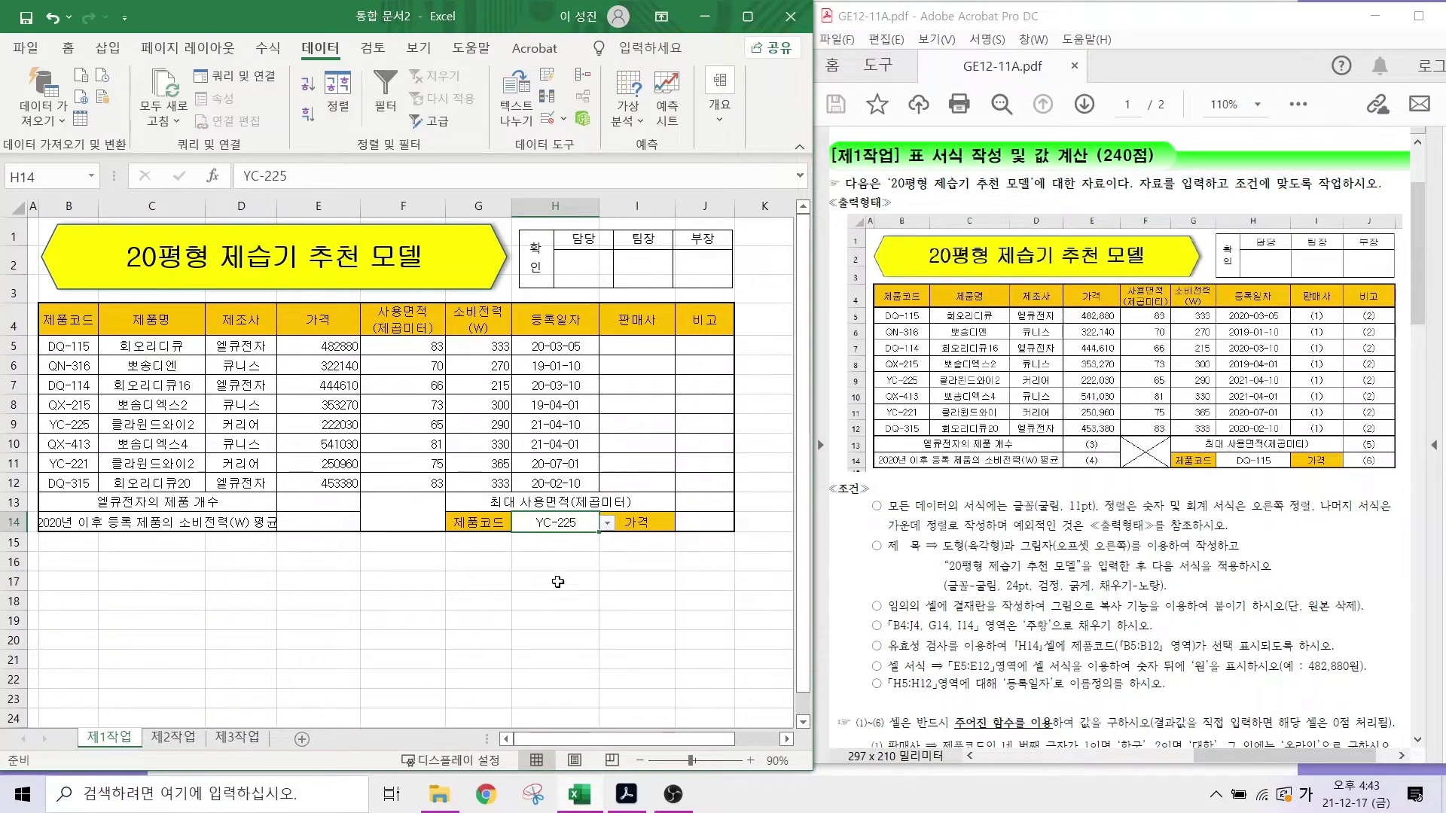
left_click(605, 523)
left_click(561, 621)
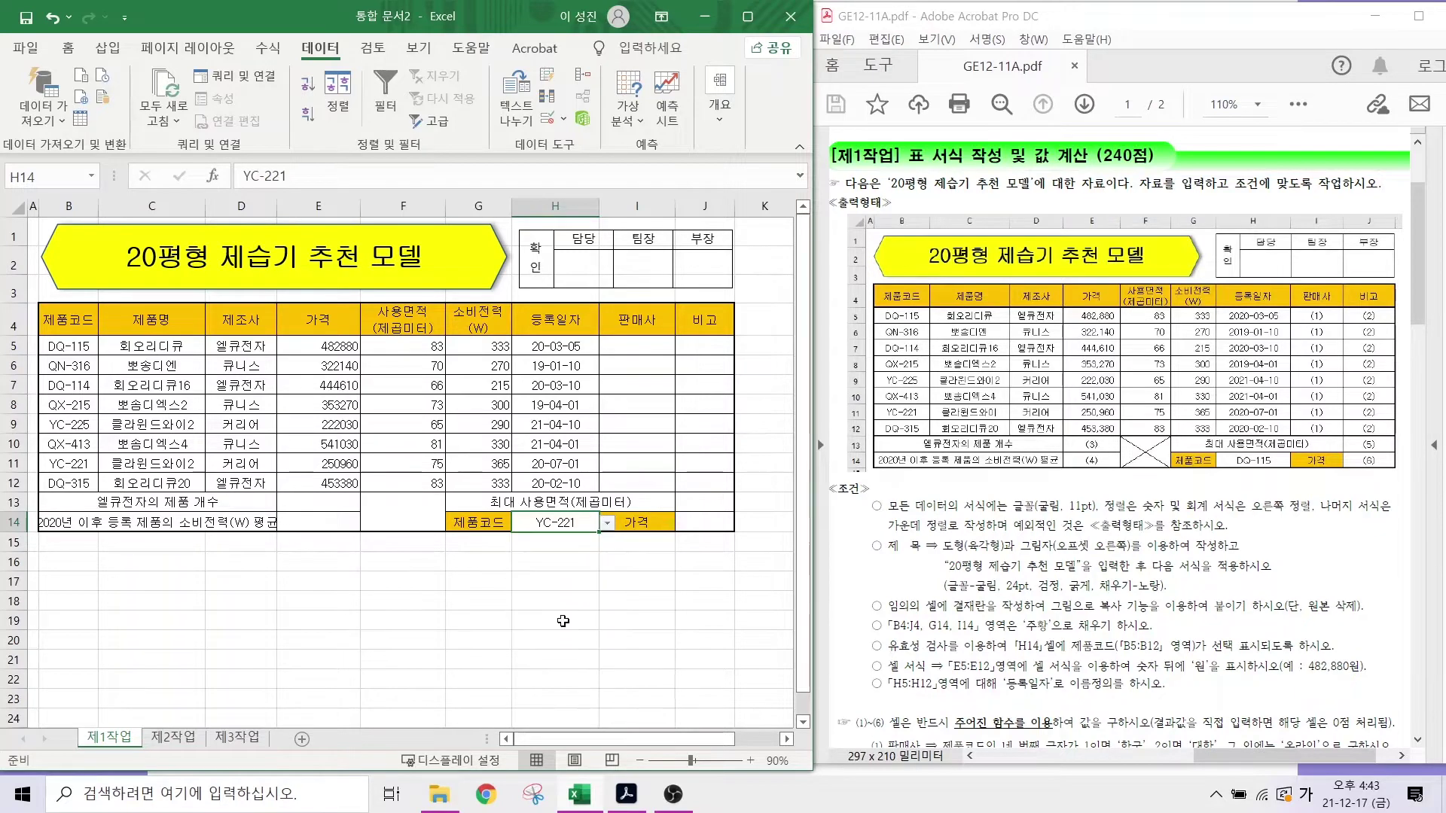
left_click(605, 524)
left_click(554, 540)
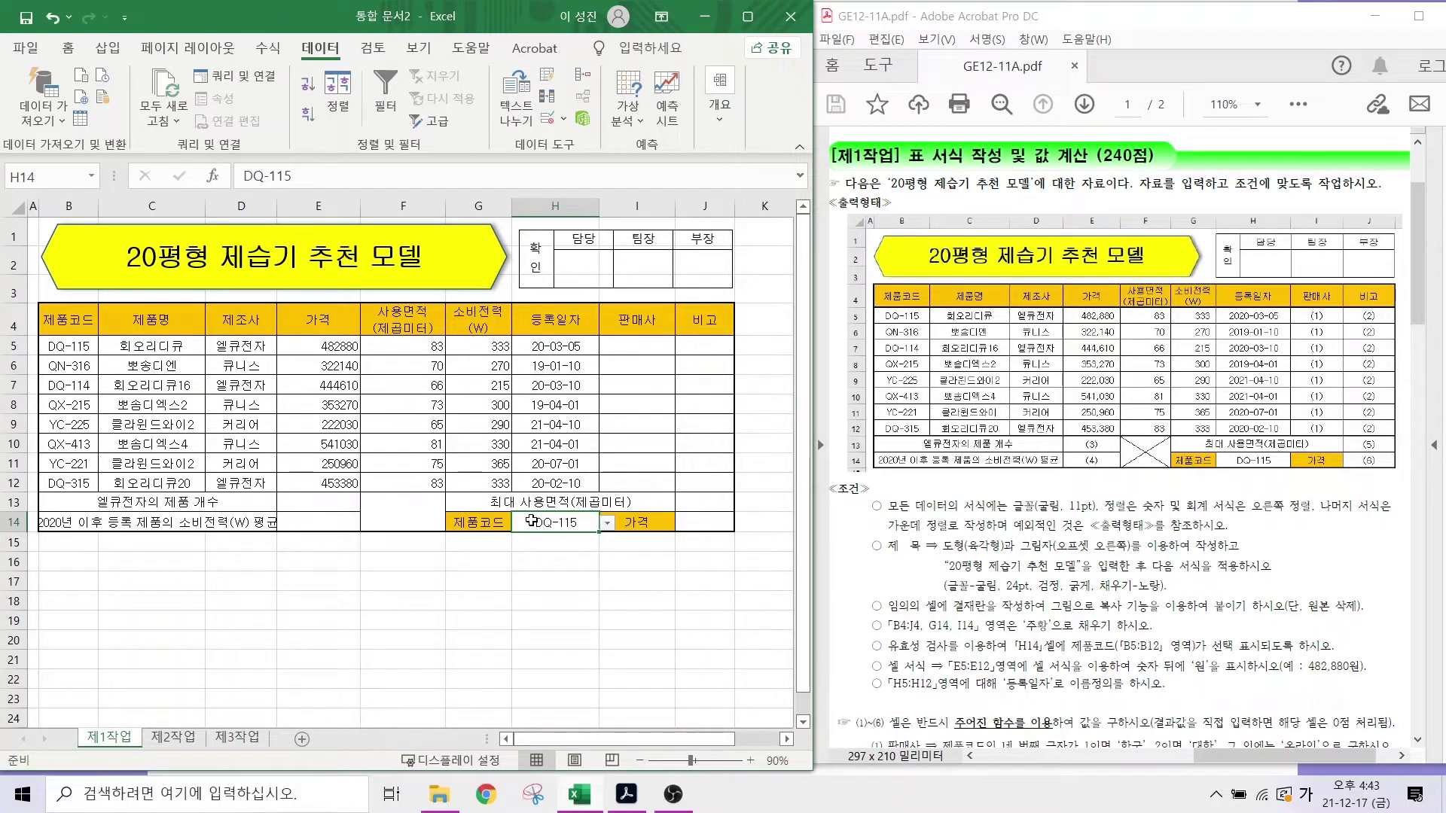
- Test H14's validation by entering the unlisted value 123, and cancel the entry
type("123")
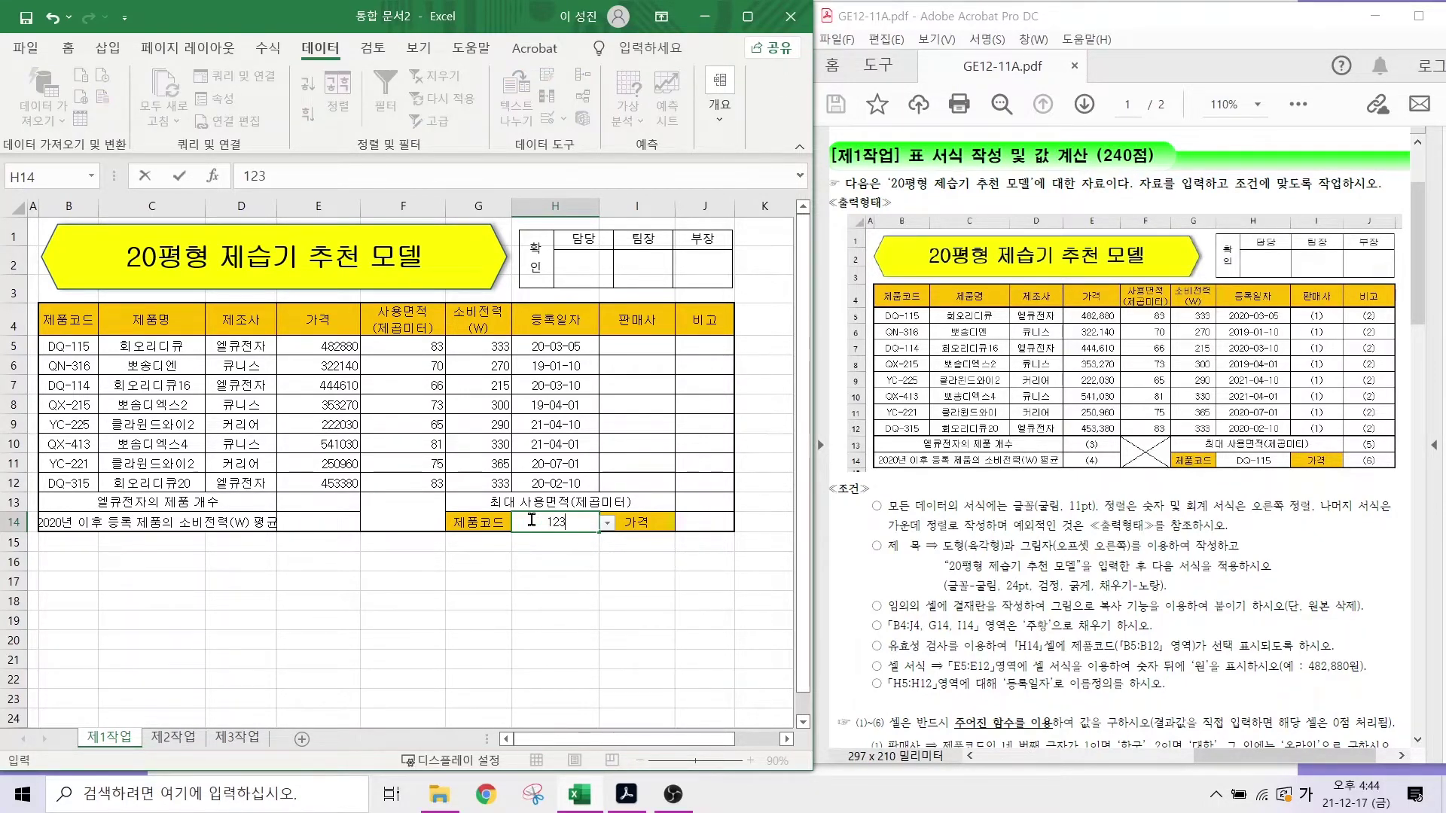
key("Return")
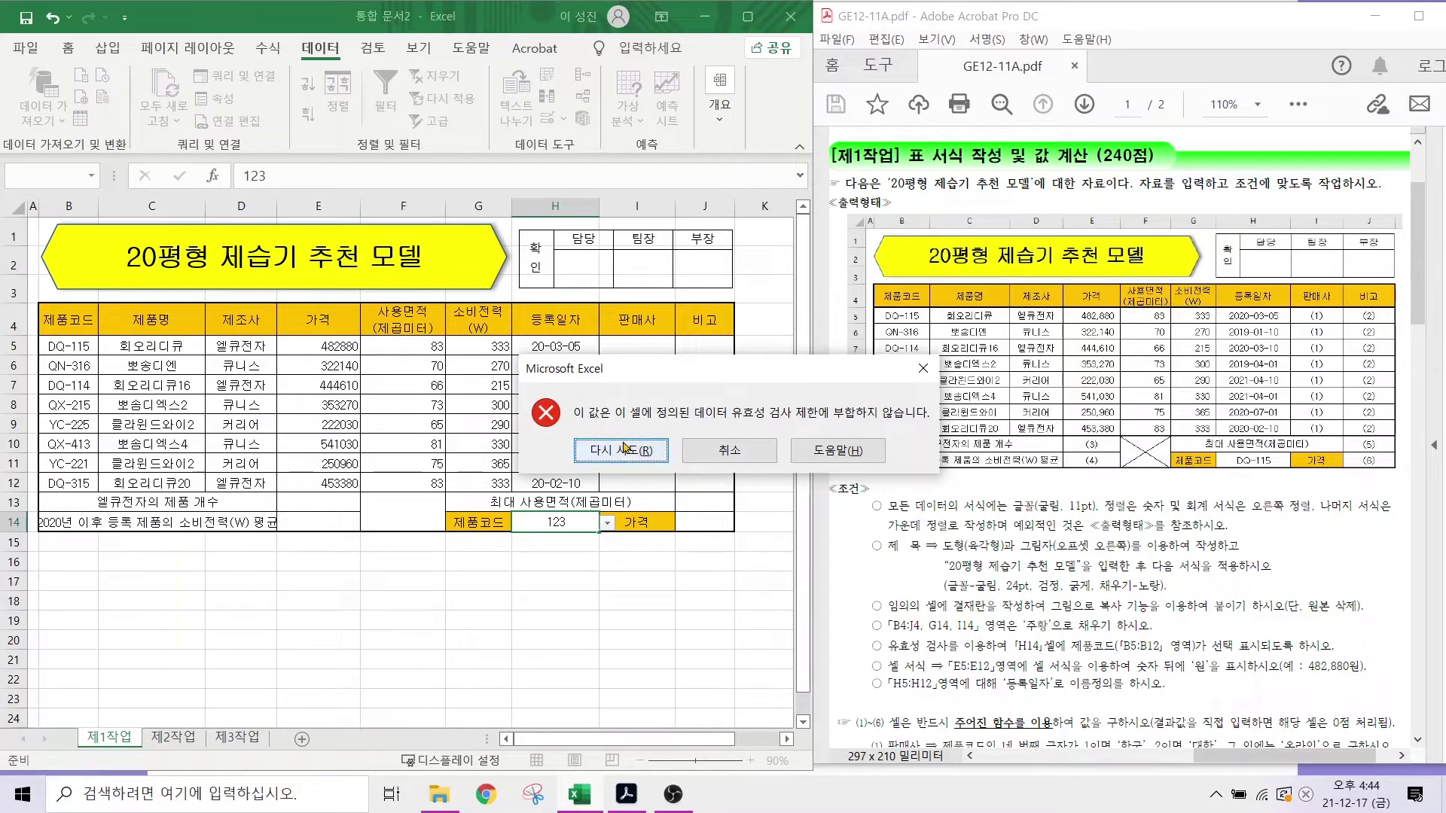
left_click(729, 449)
left_click(637, 580)
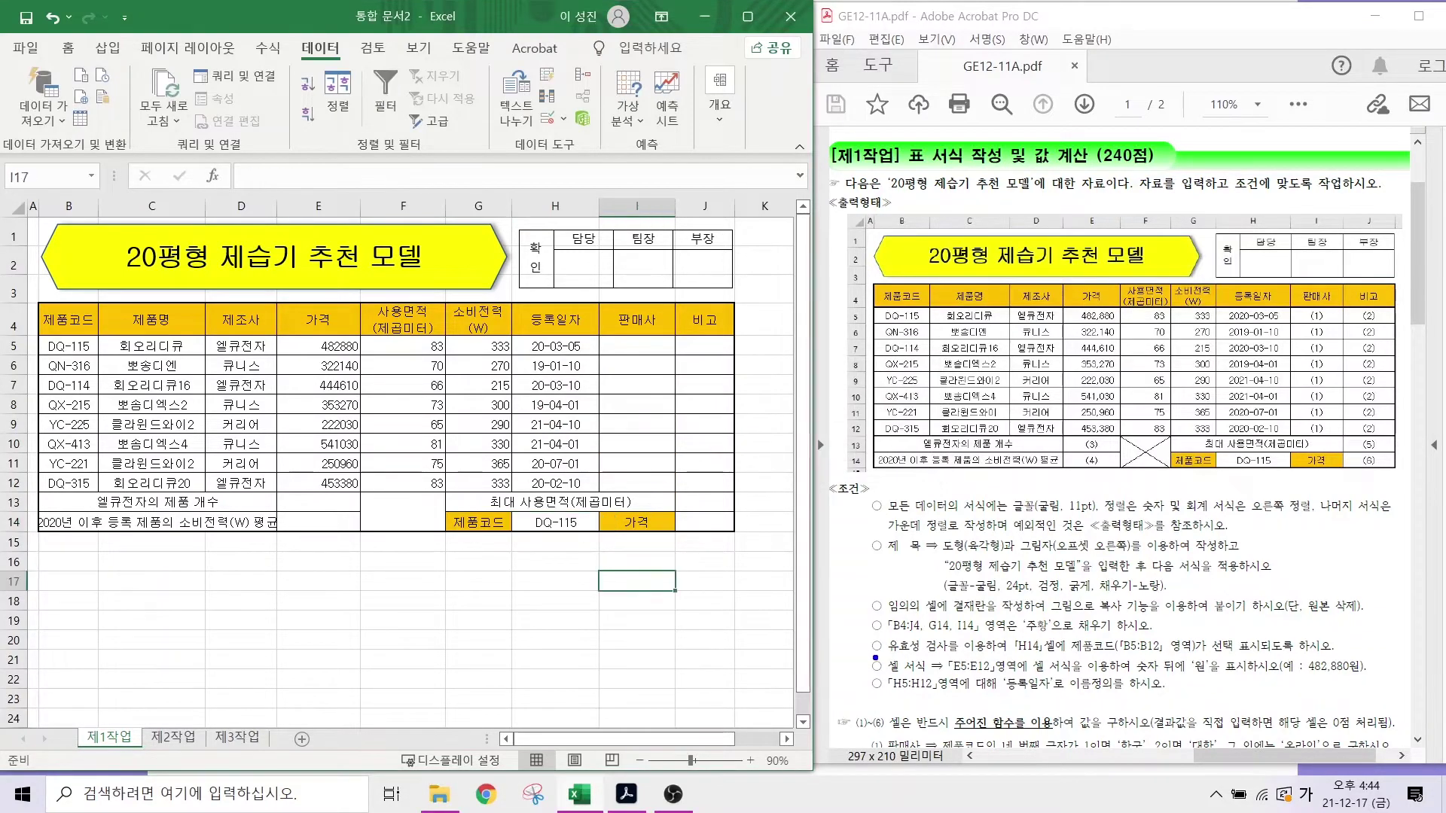
left_click_drag(870, 652, 1027, 680)
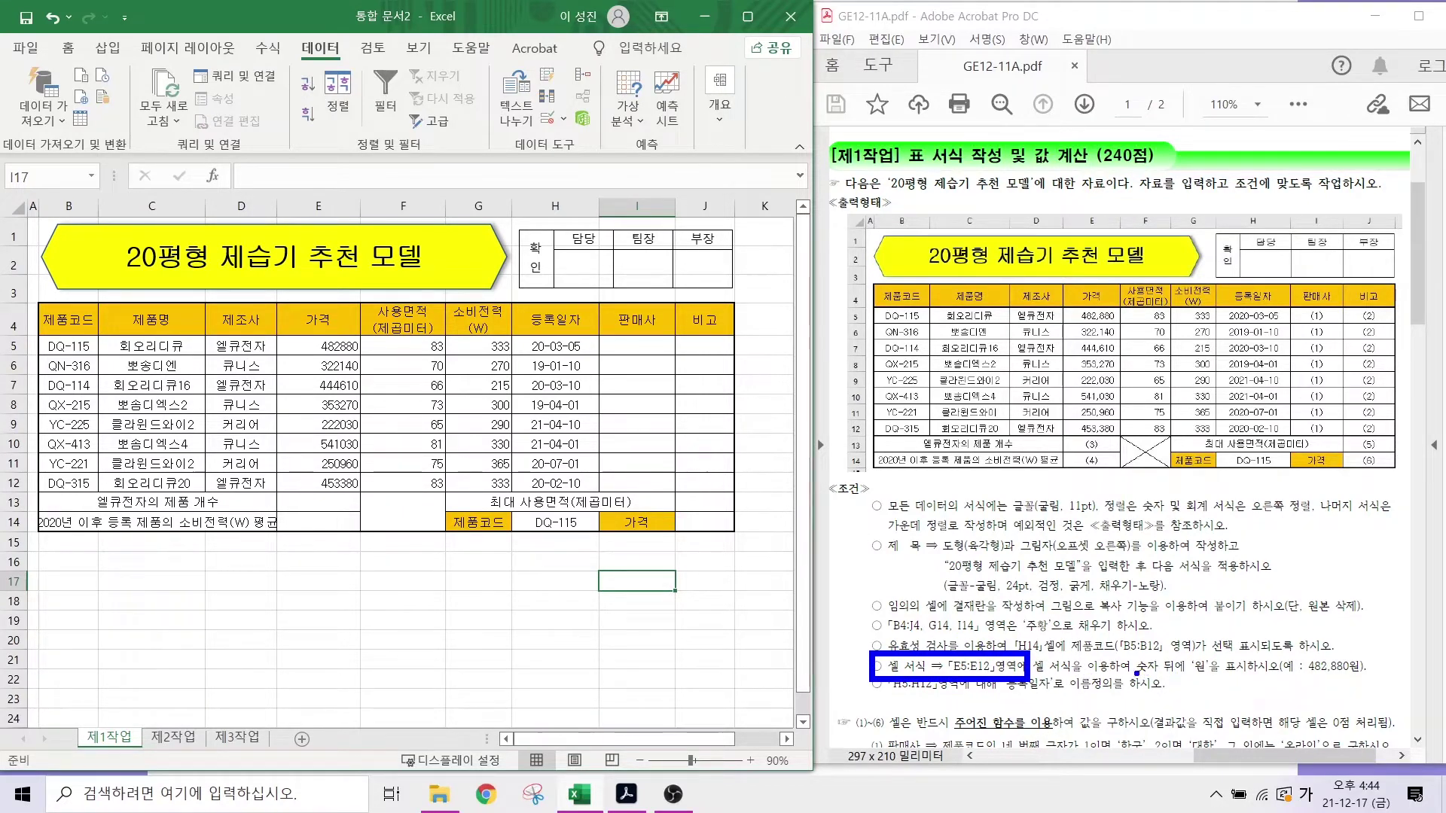
left_click_drag(1135, 672, 1261, 674)
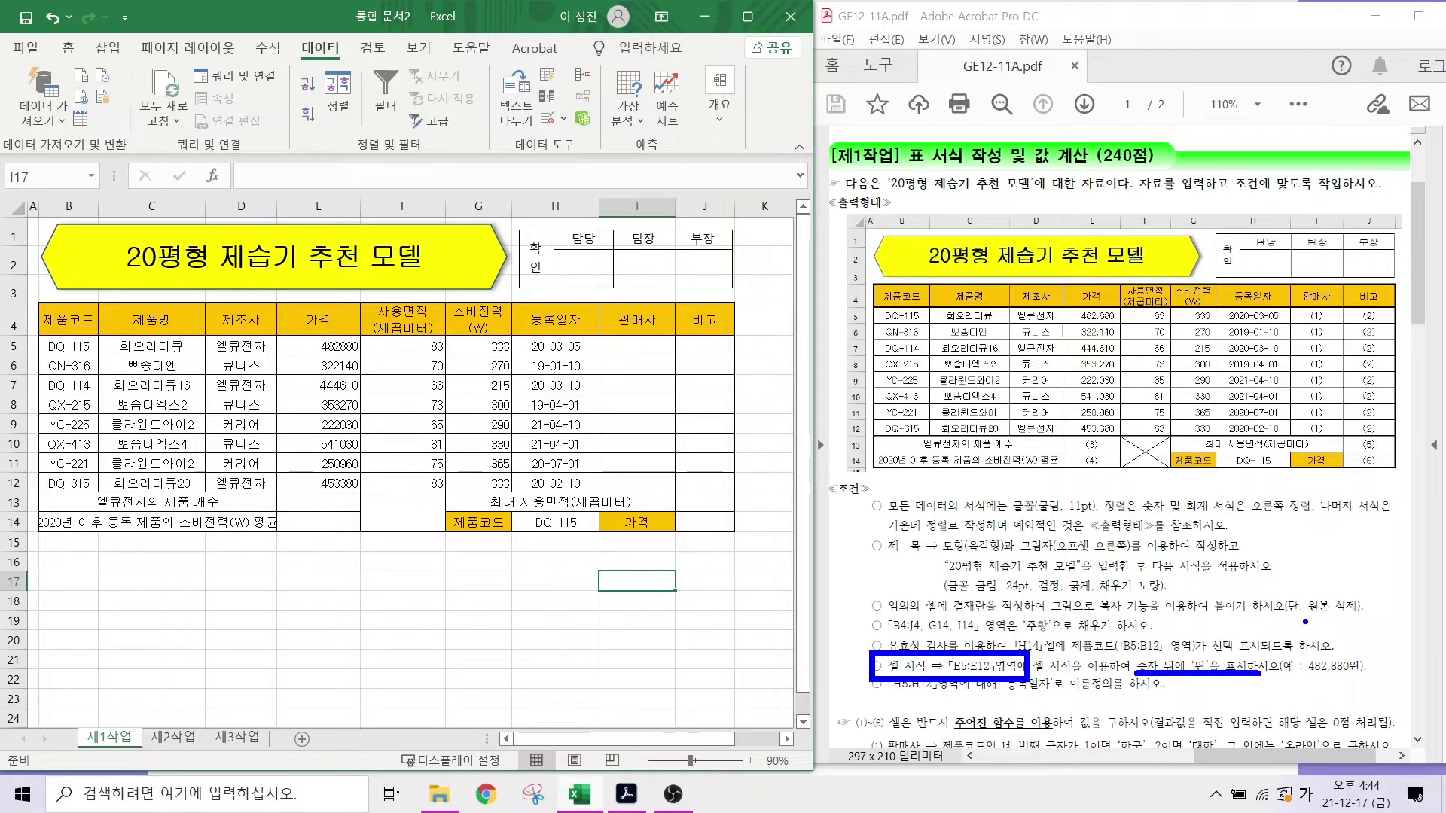
left_click_drag(1301, 654, 1378, 683)
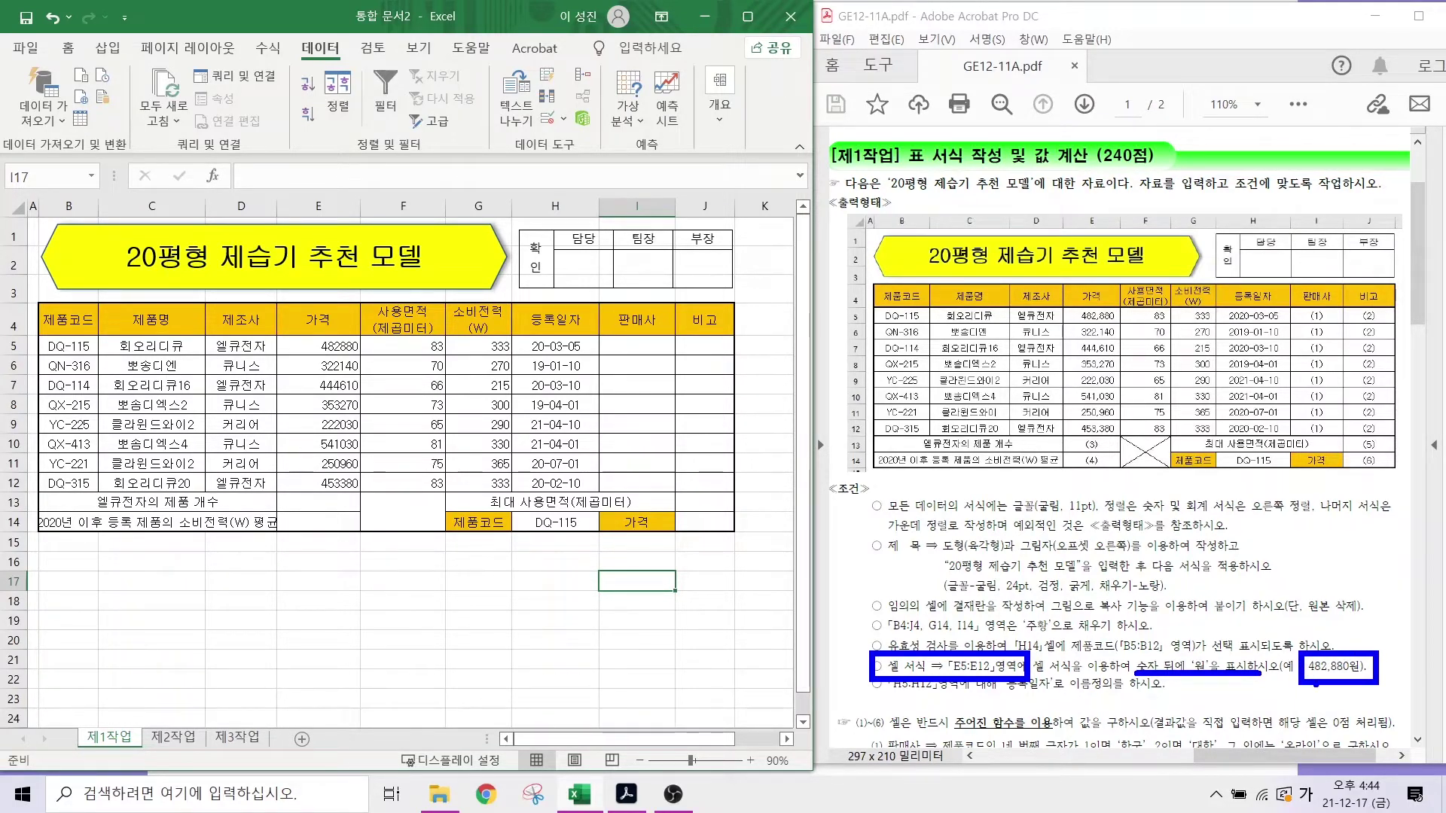
left_click_drag(1288, 654, 1218, 556)
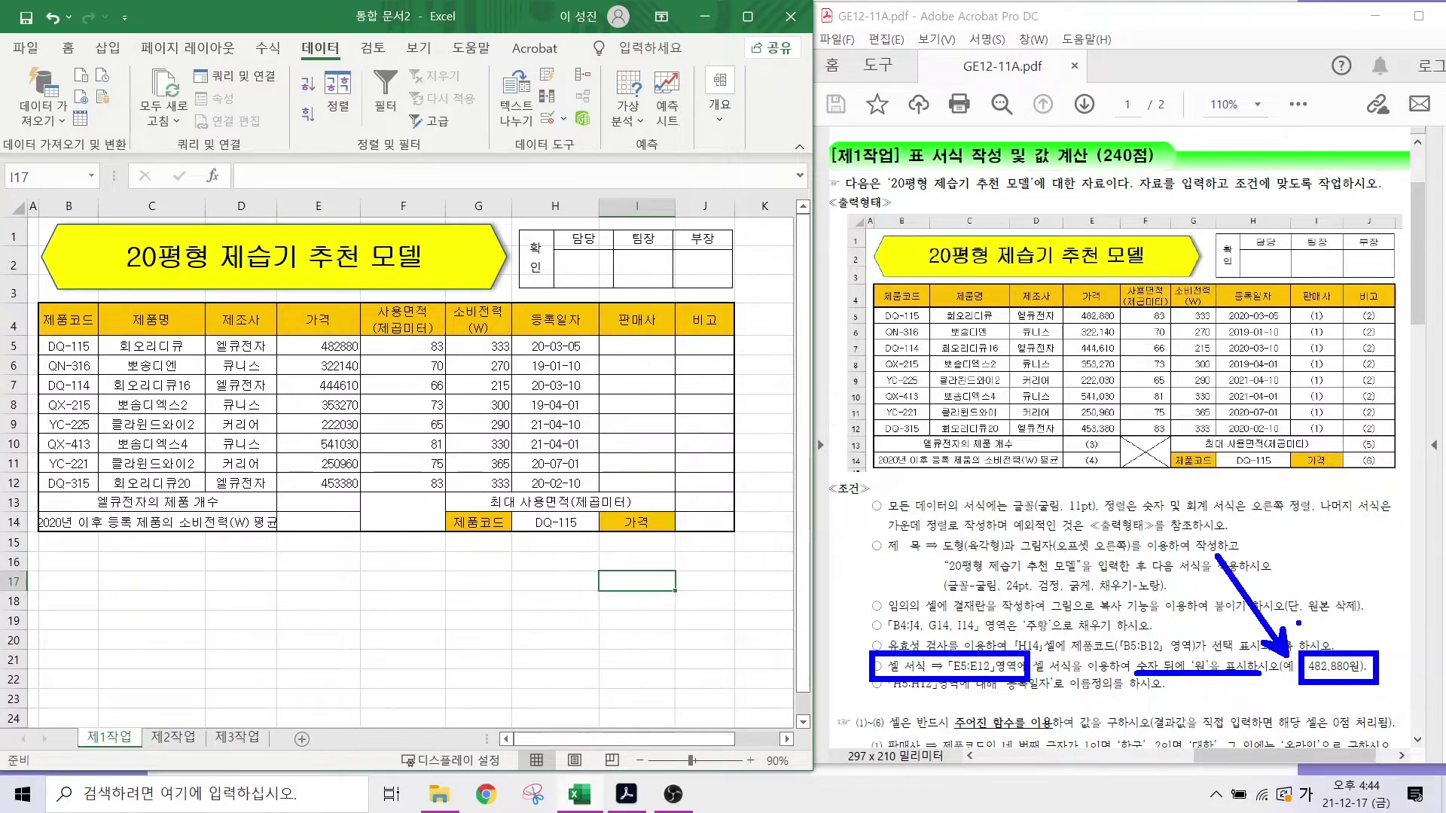
key("Escape")
left_click_drag(318, 345, 322, 480)
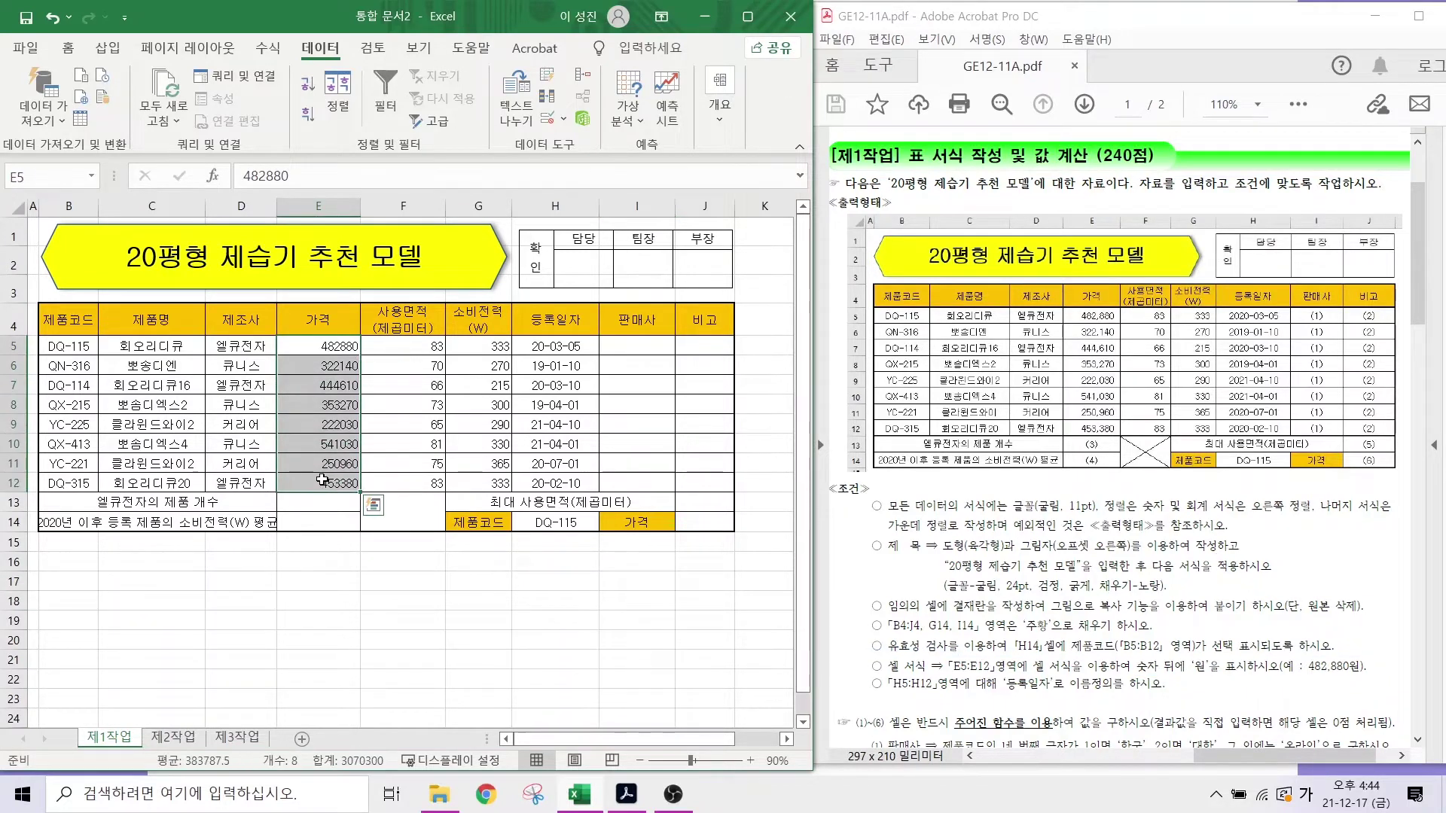
left_click(69, 47)
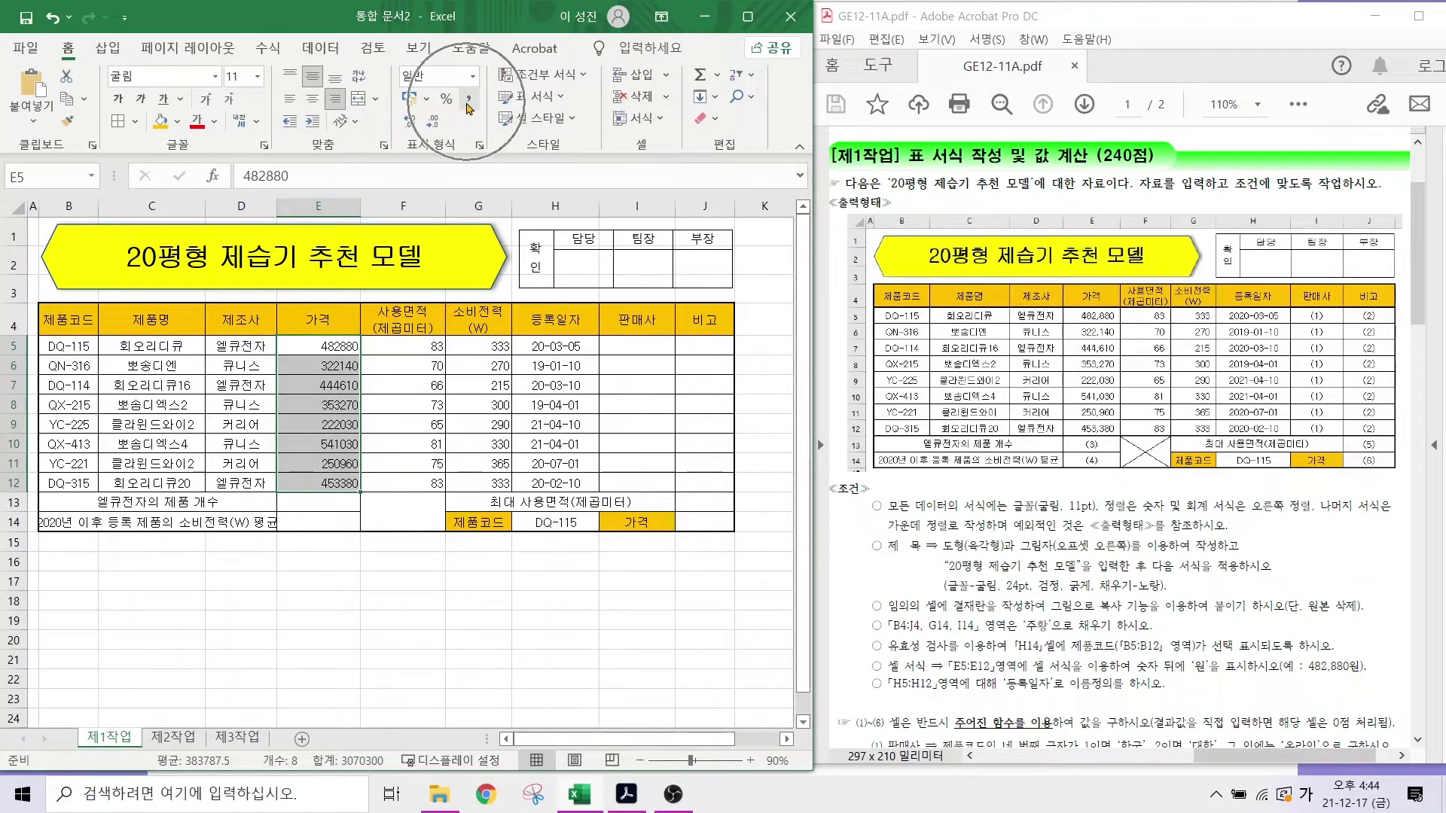
key("ctrl+q")
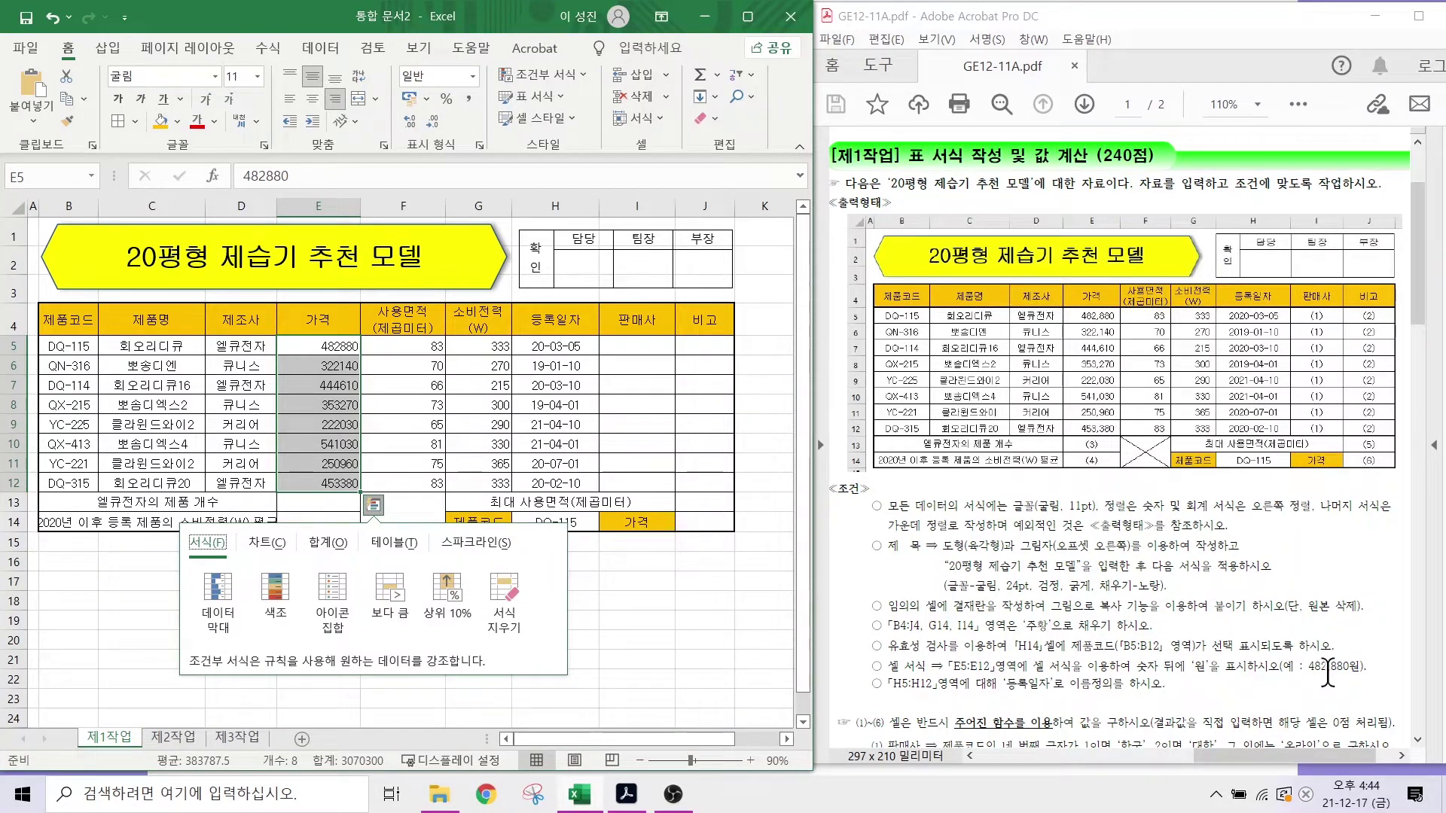
left_click(582, 520)
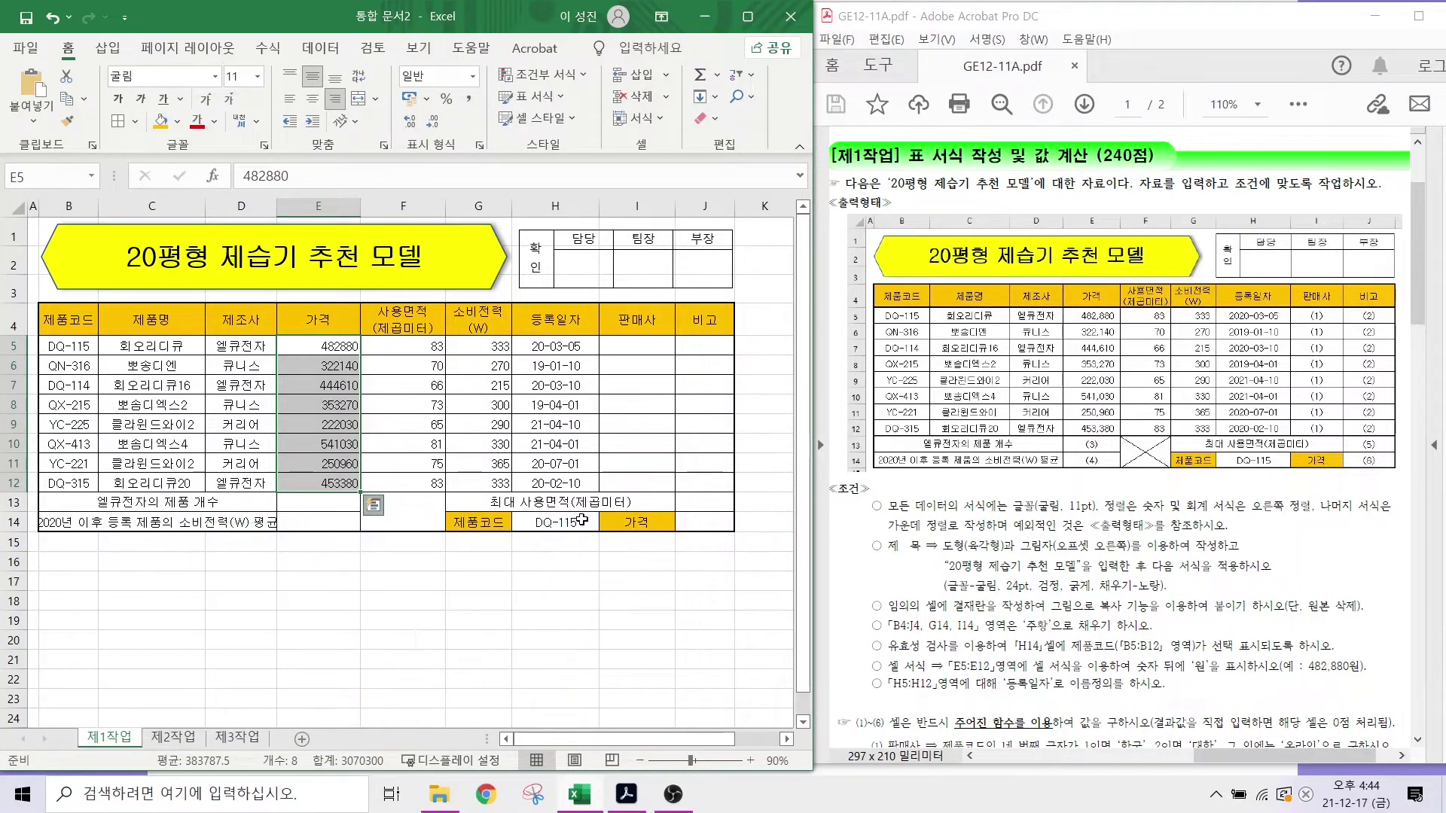
left_click(581, 520)
- Apply the custom number format #,##0원 to the prices in E5:E12
left_click_drag(317, 348, 316, 482)
right_click(331, 392)
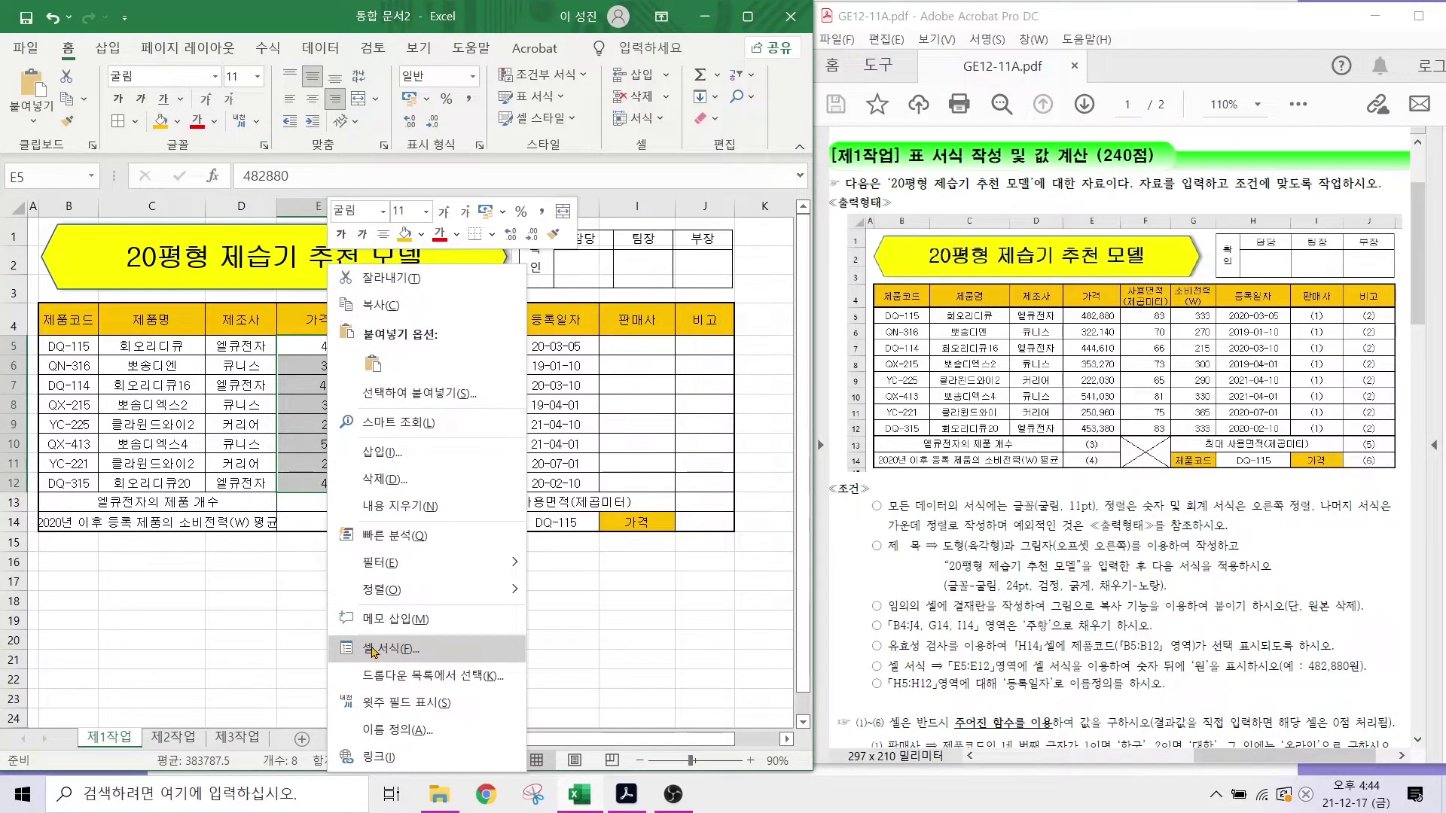
left_click(371, 649)
left_click(153, 483)
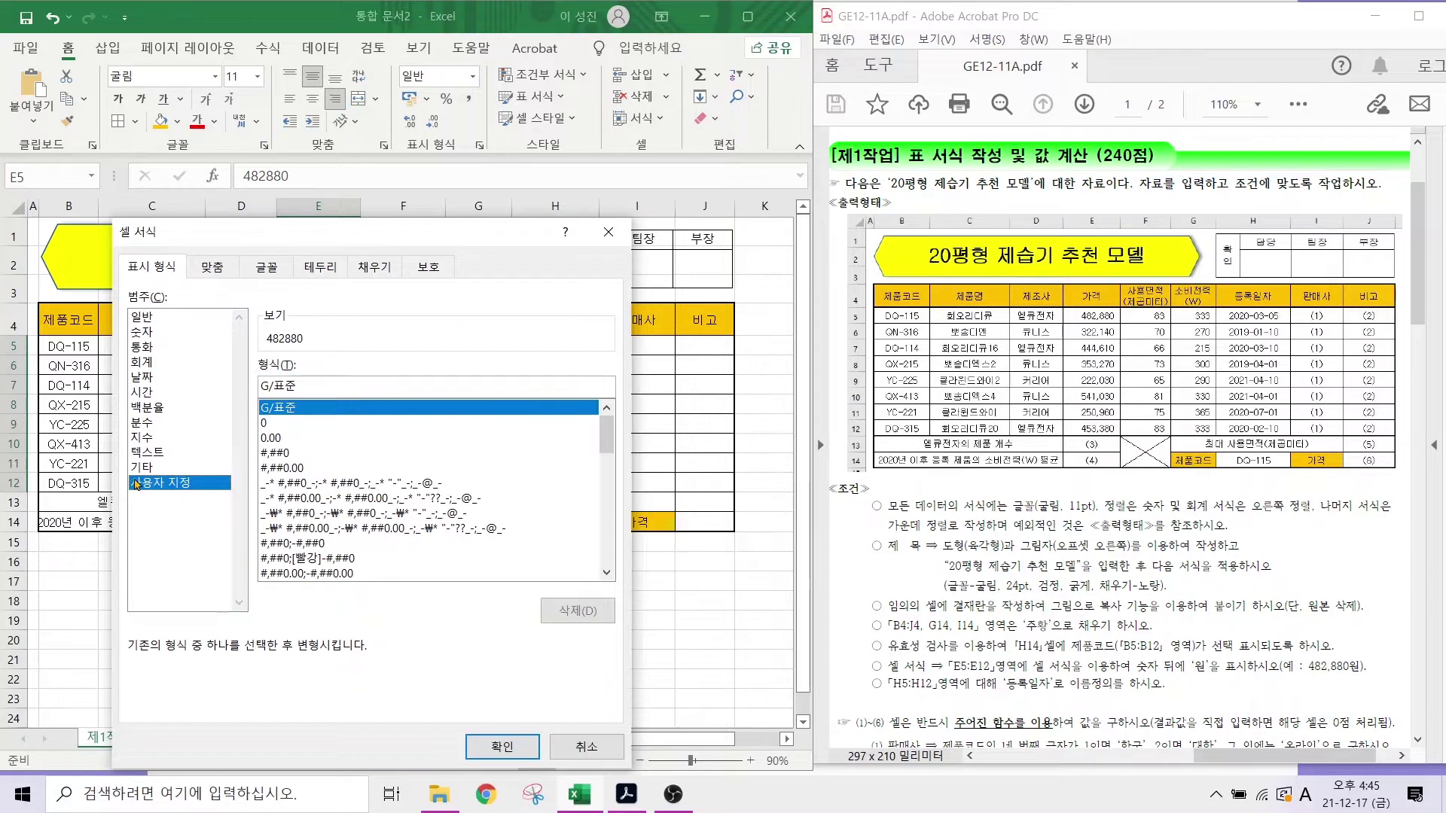
left_click(271, 454)
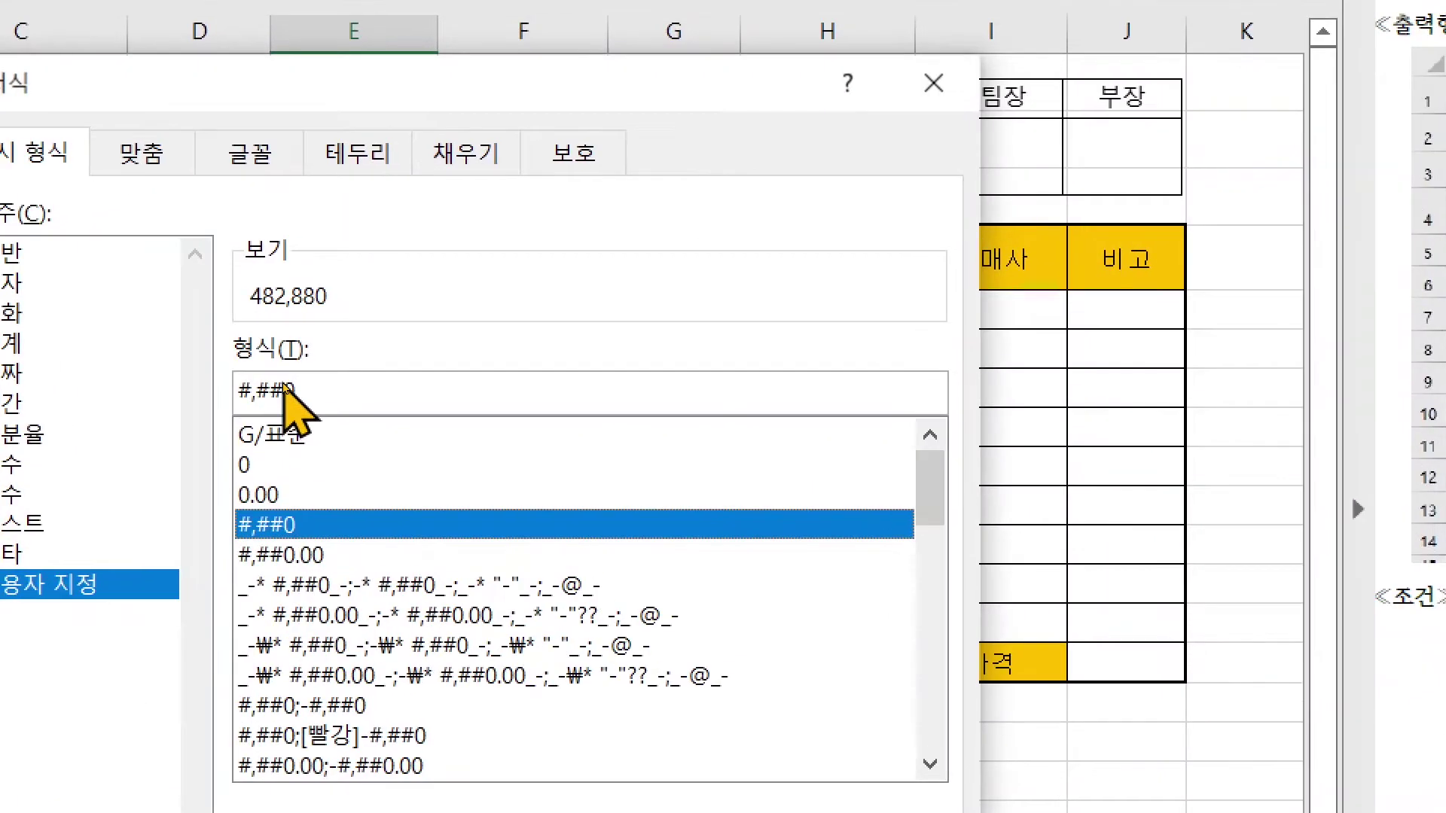
left_click(282, 381)
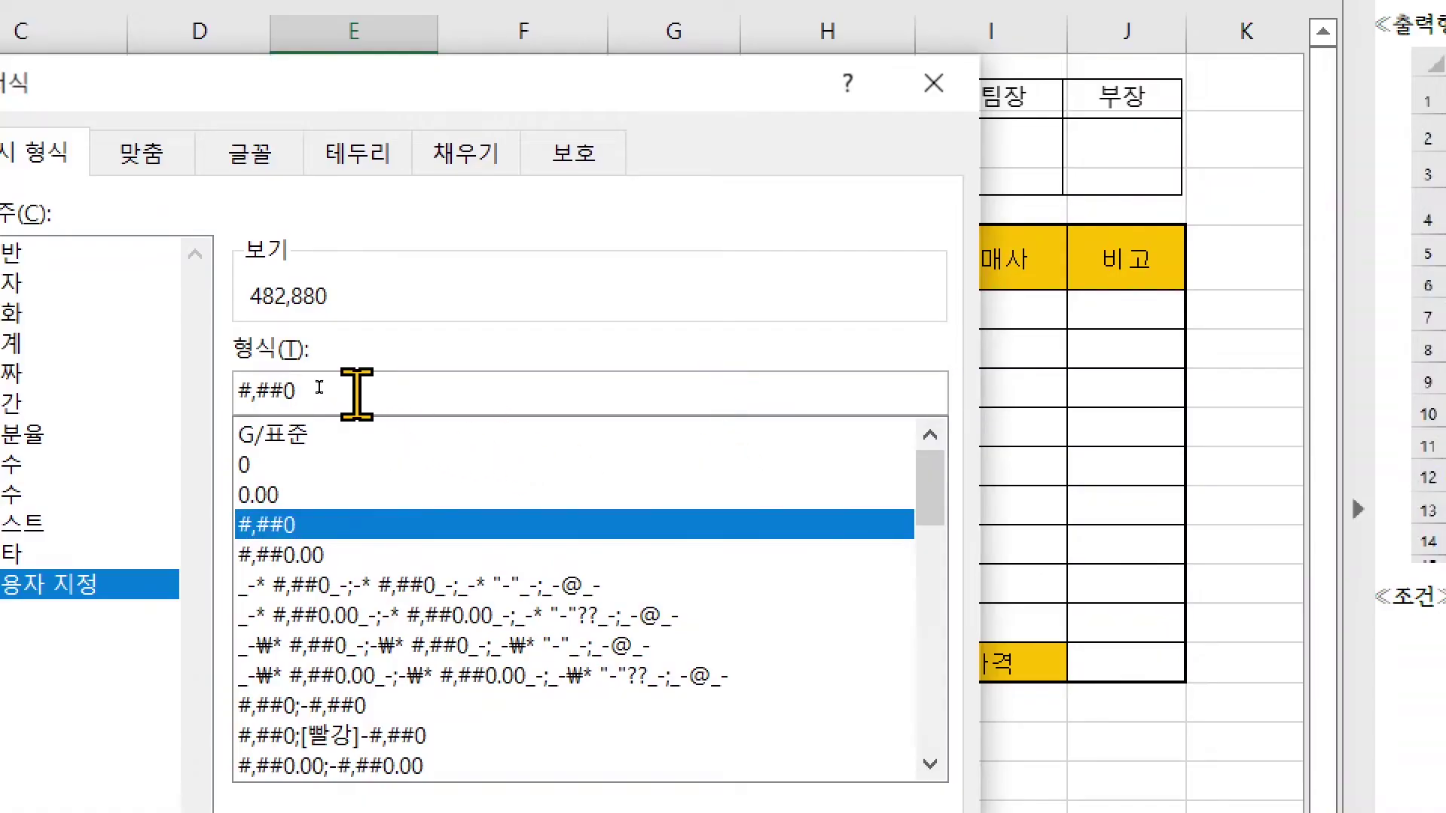
type("원")
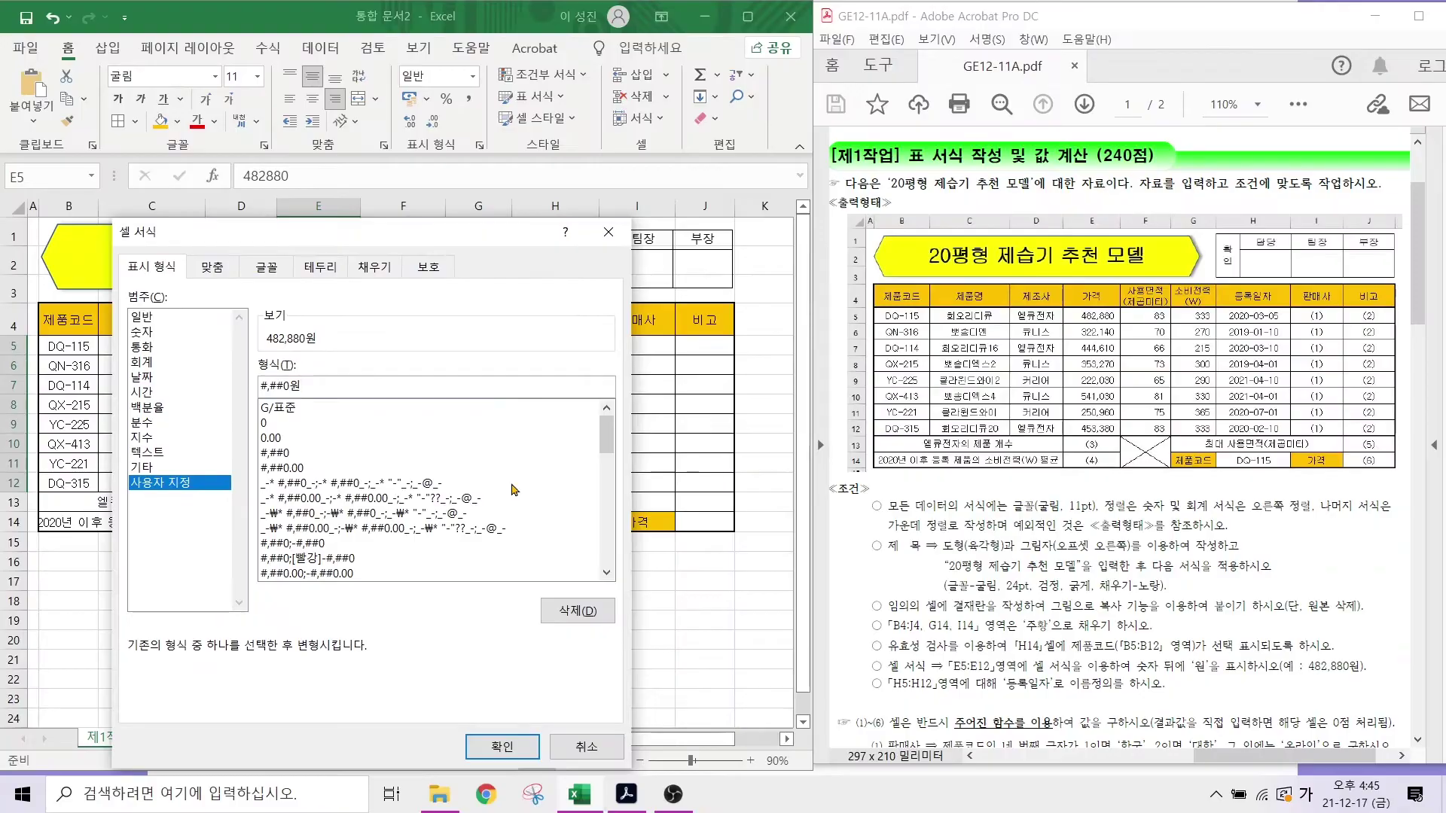
key("Return")
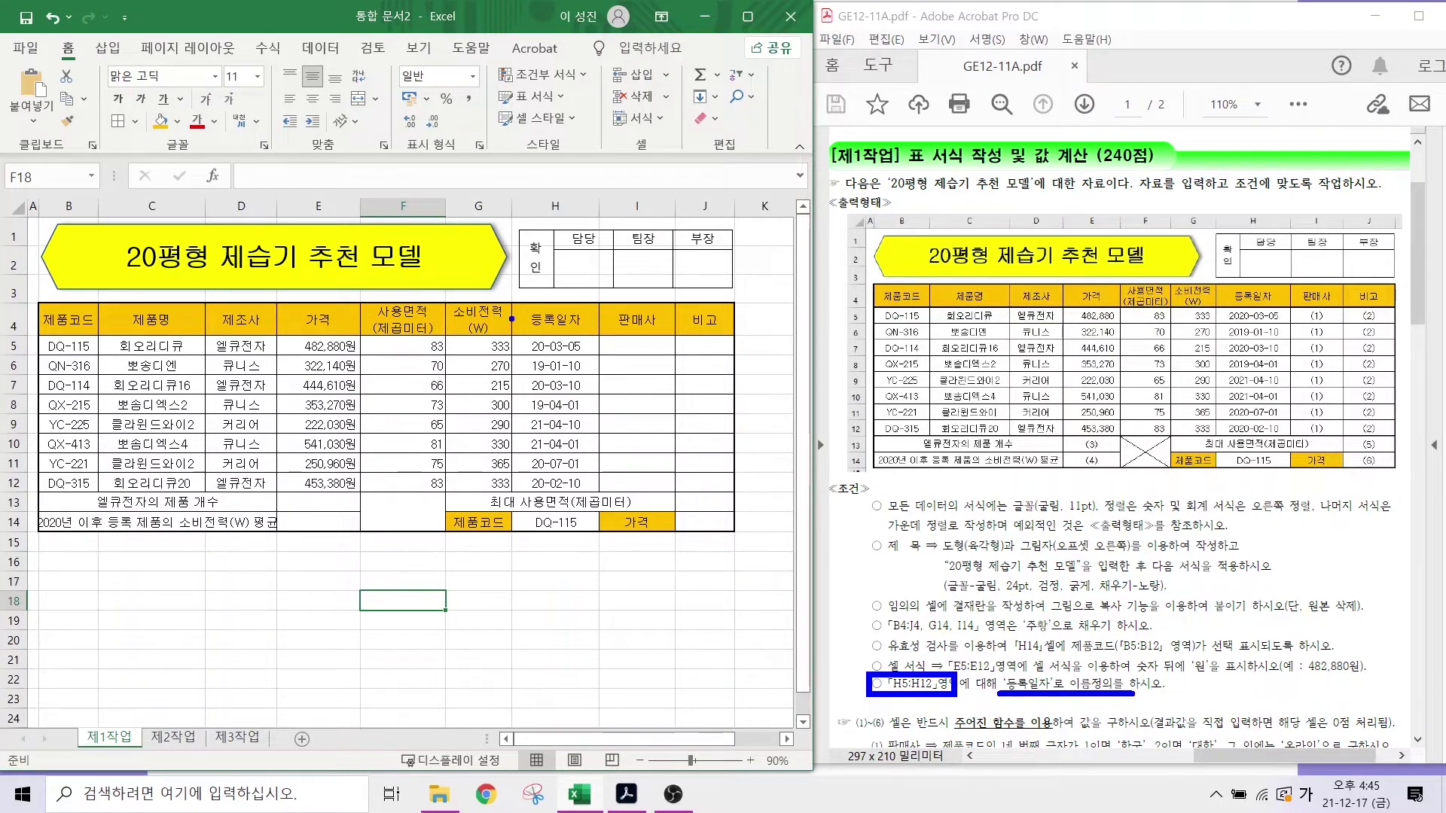
- Check the cell addresses of the individual registration date cells from H5 down to H11
key("Escape")
left_click(544, 344)
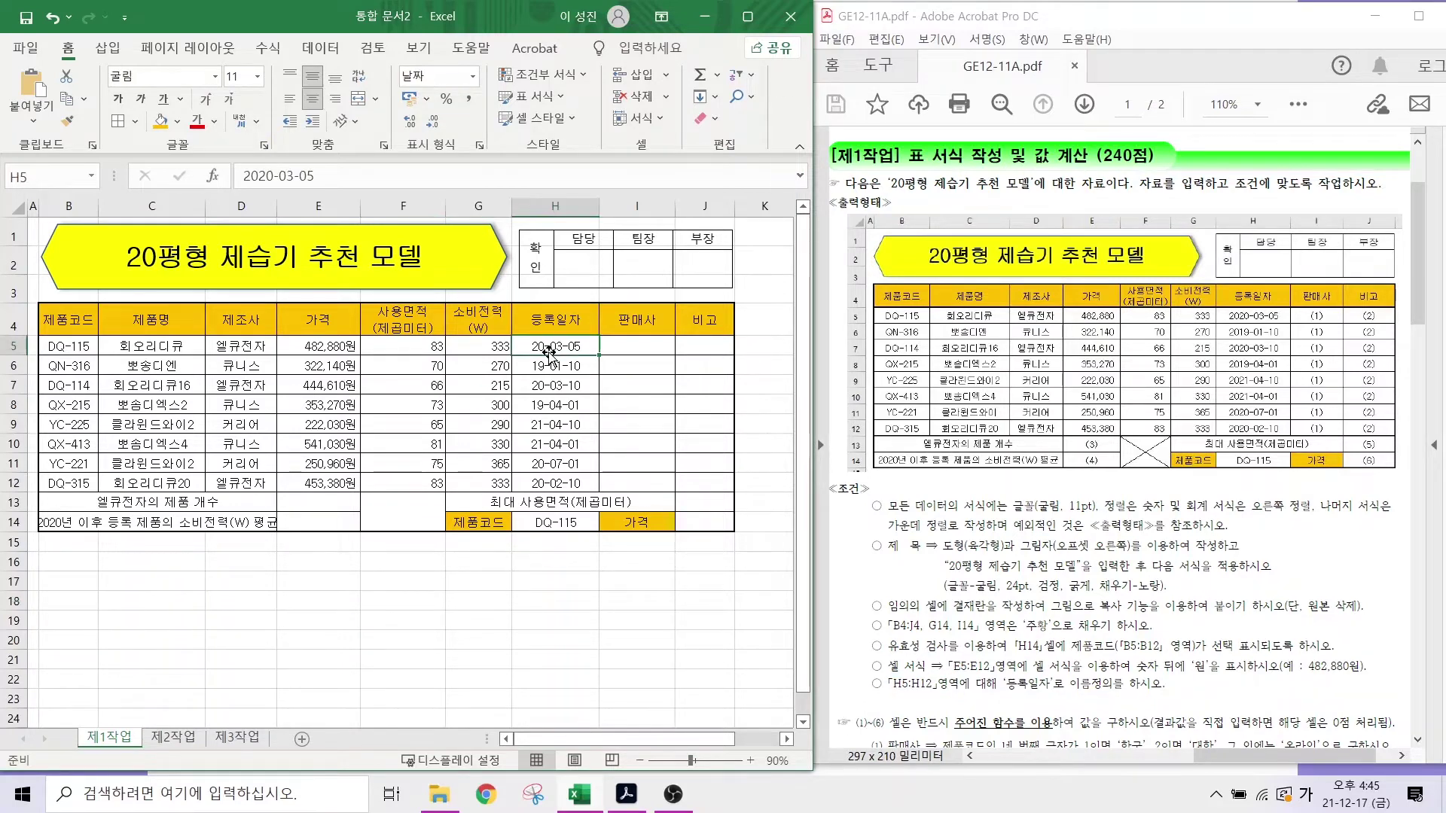
mouse_move(3, 152)
left_mouse_down()
mouse_move(106, 209)
mouse_move(134, 249)
left_mouse_up()
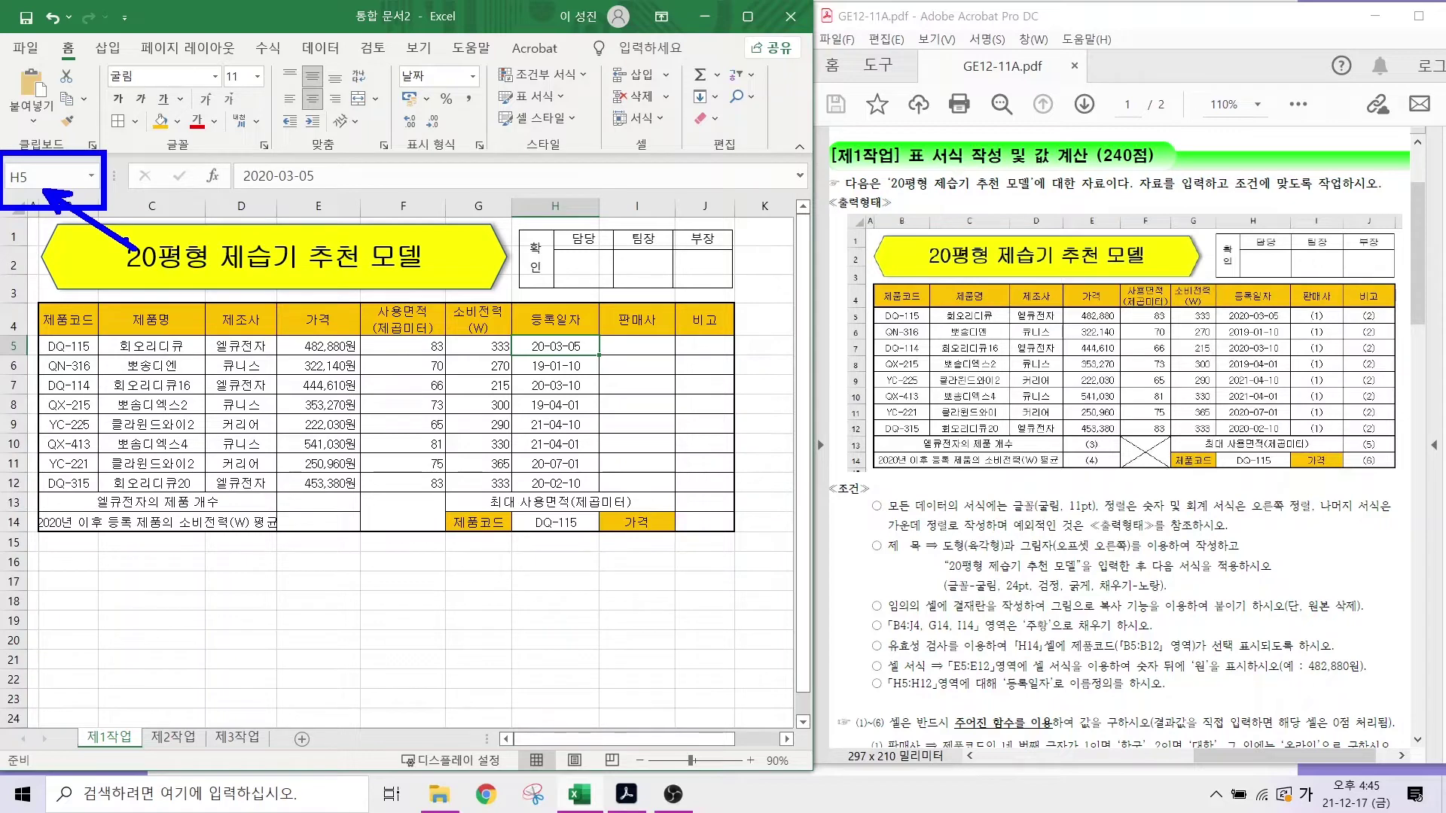
key("Escape")
left_click(564, 369)
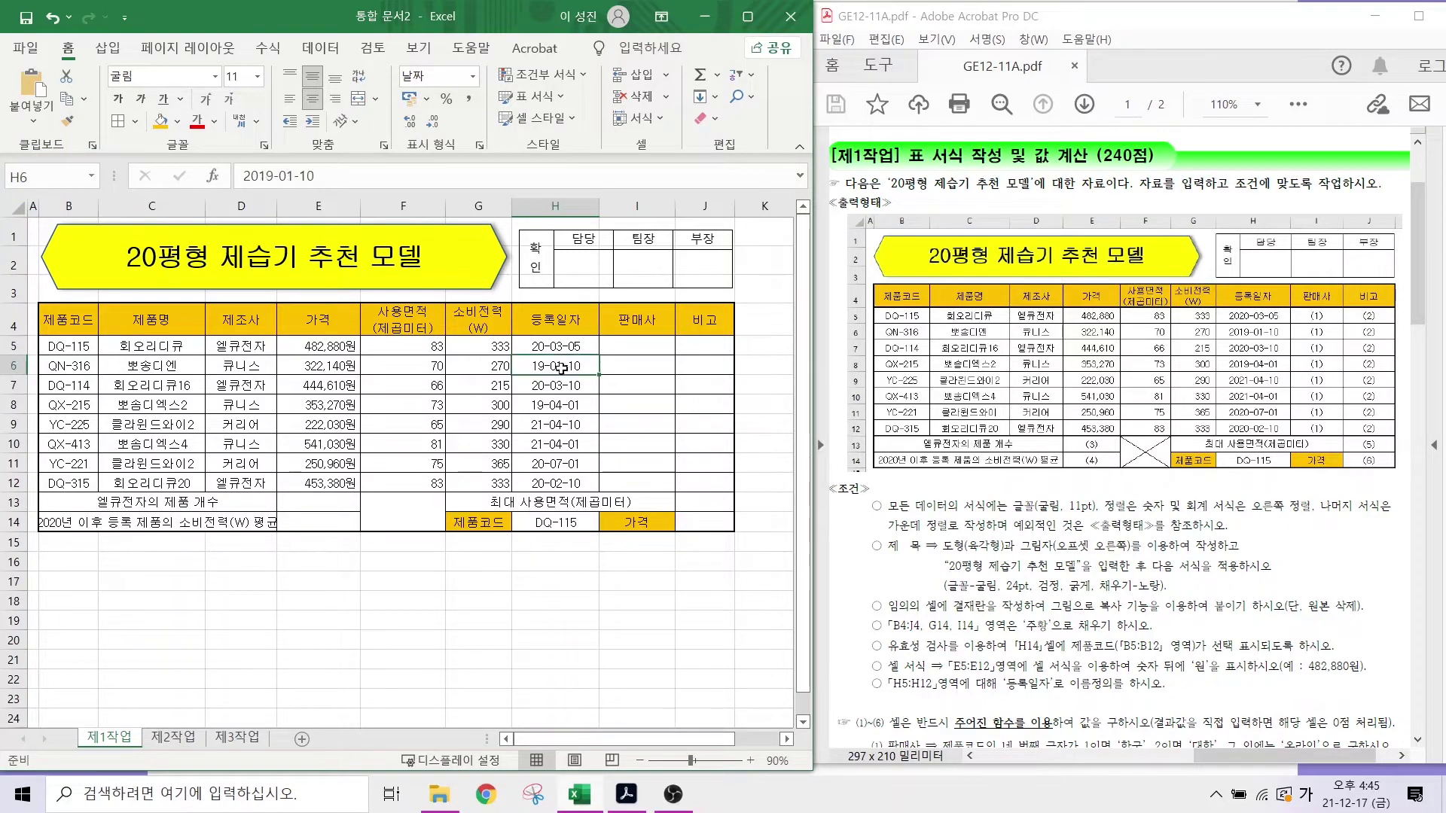
left_click(548, 388)
left_click(547, 404)
left_click(548, 424)
left_click(547, 443)
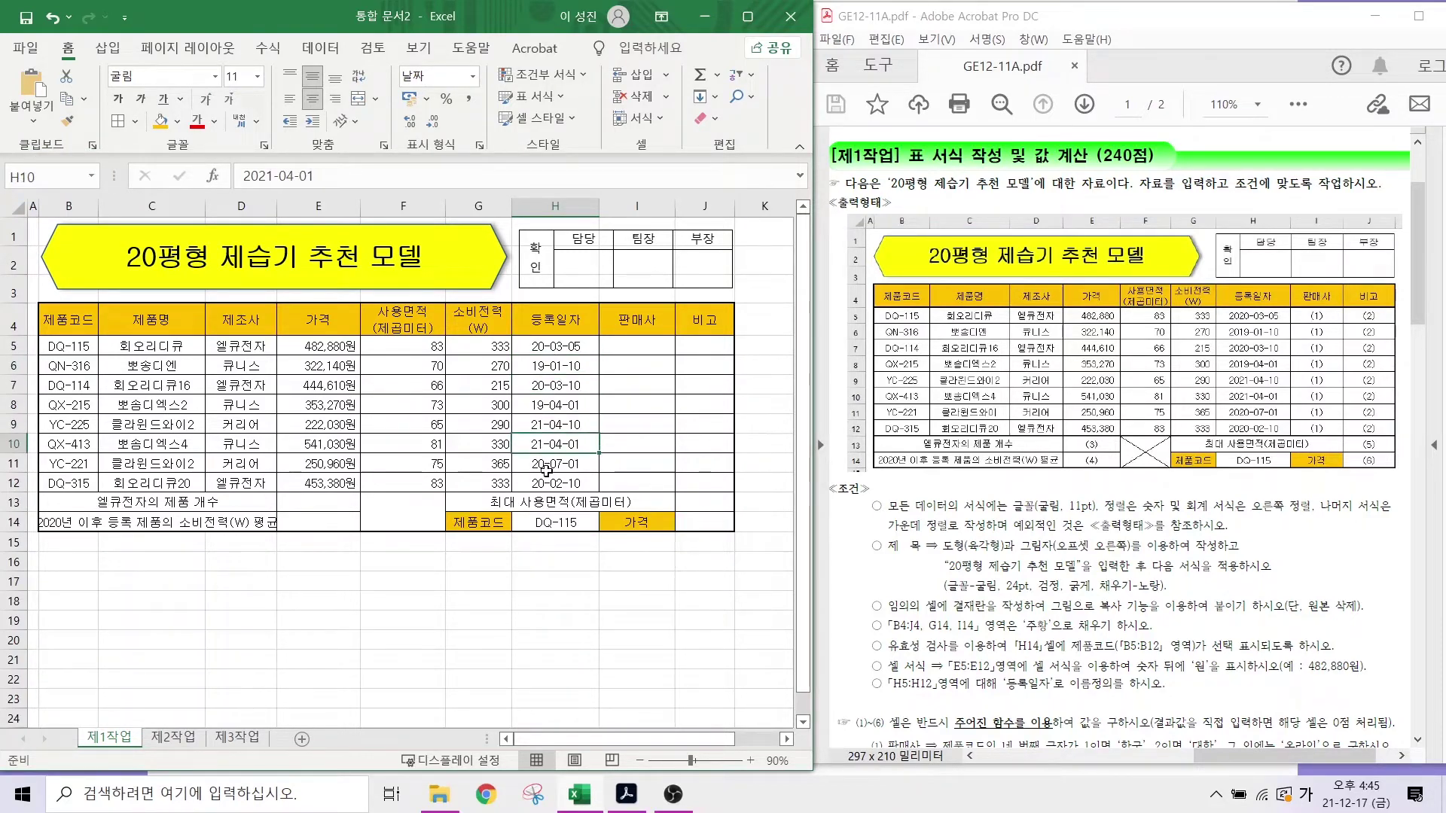
left_click(548, 463)
- Define the name 등록일자 for the registration date range H5:H12
left_click_drag(547, 345, 545, 482)
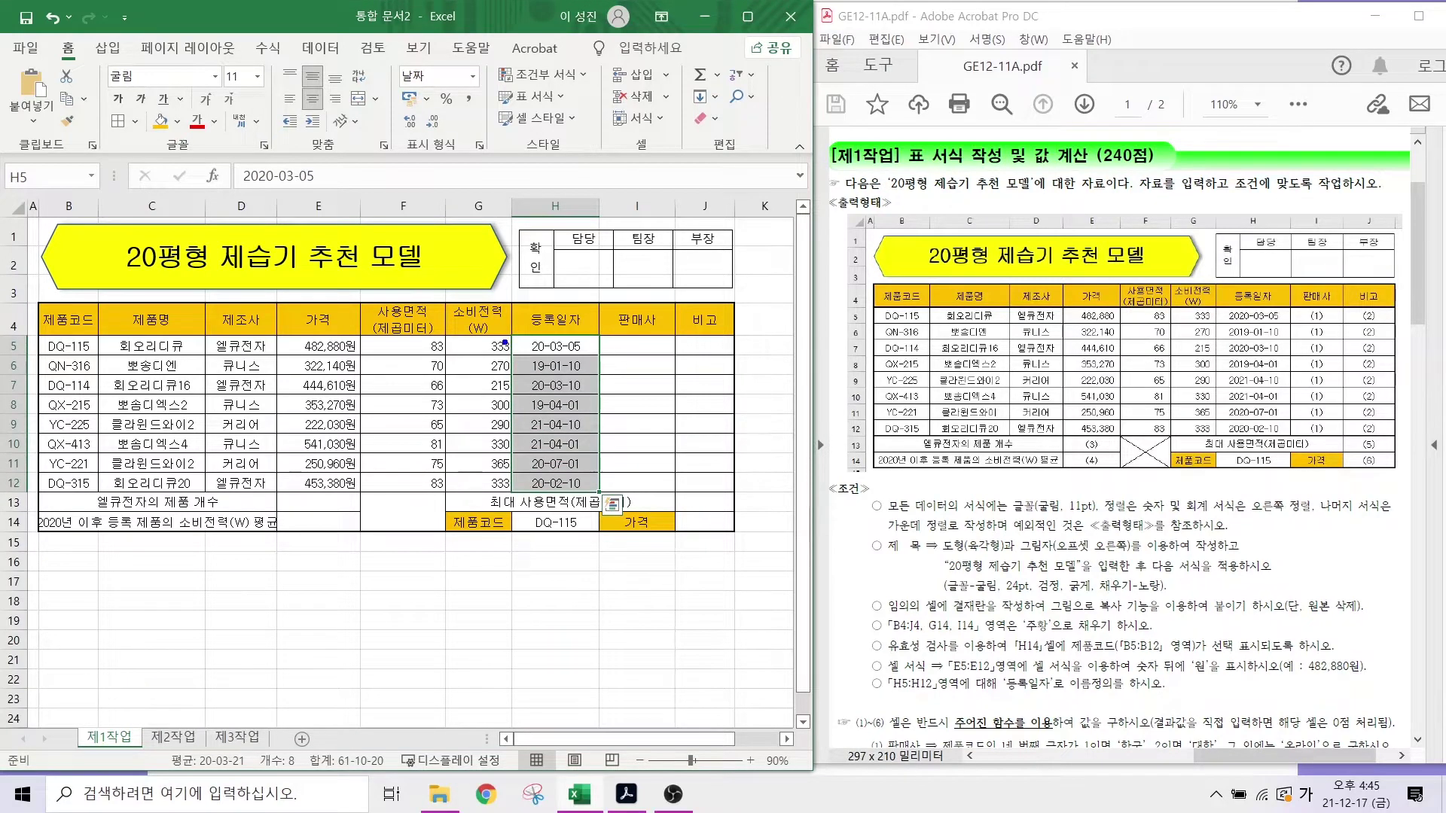
mouse_move(504, 342)
left_mouse_down()
mouse_move(613, 470)
mouse_move(612, 493)
left_mouse_up()
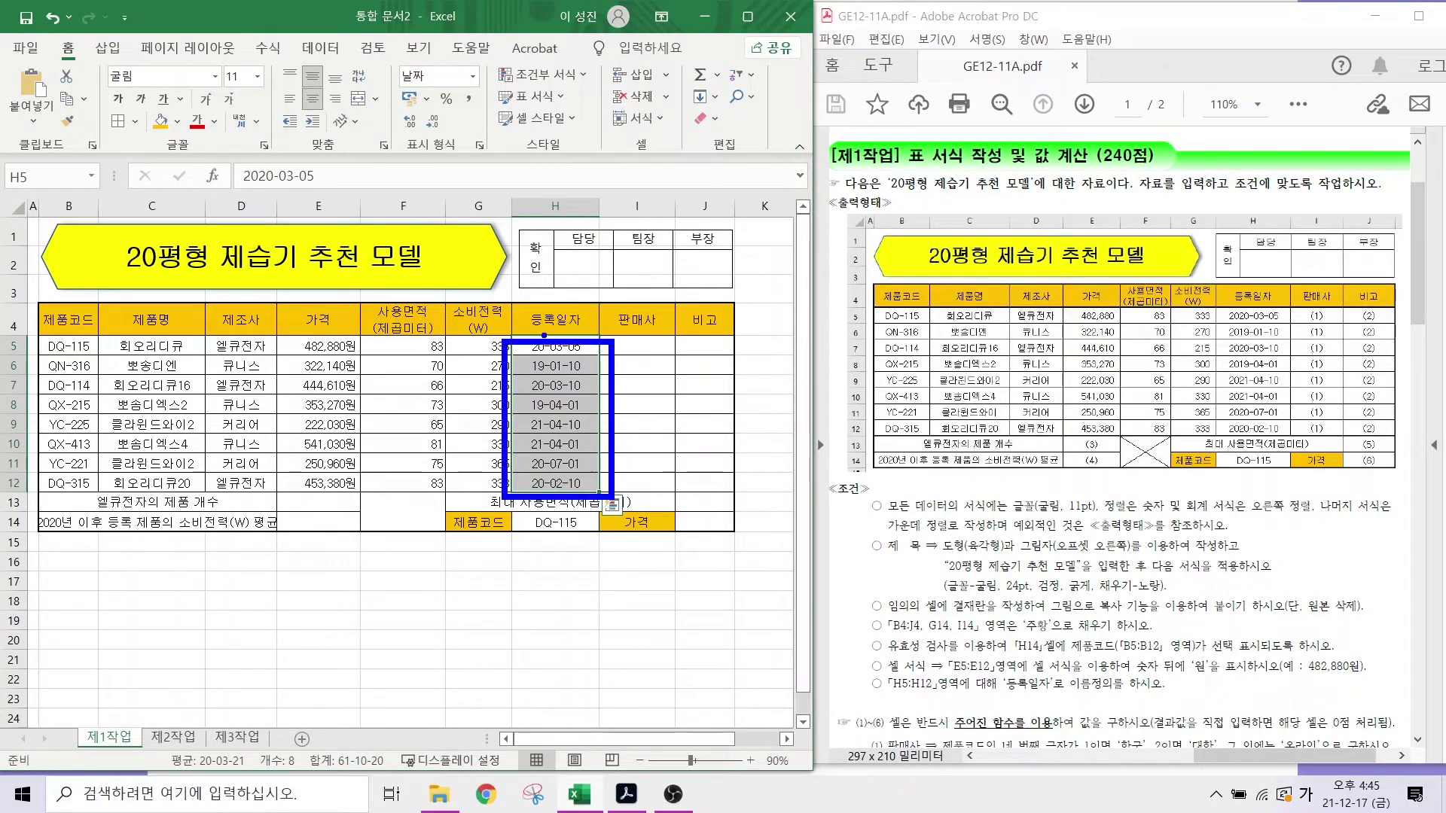
left_click_drag(533, 331, 476, 258)
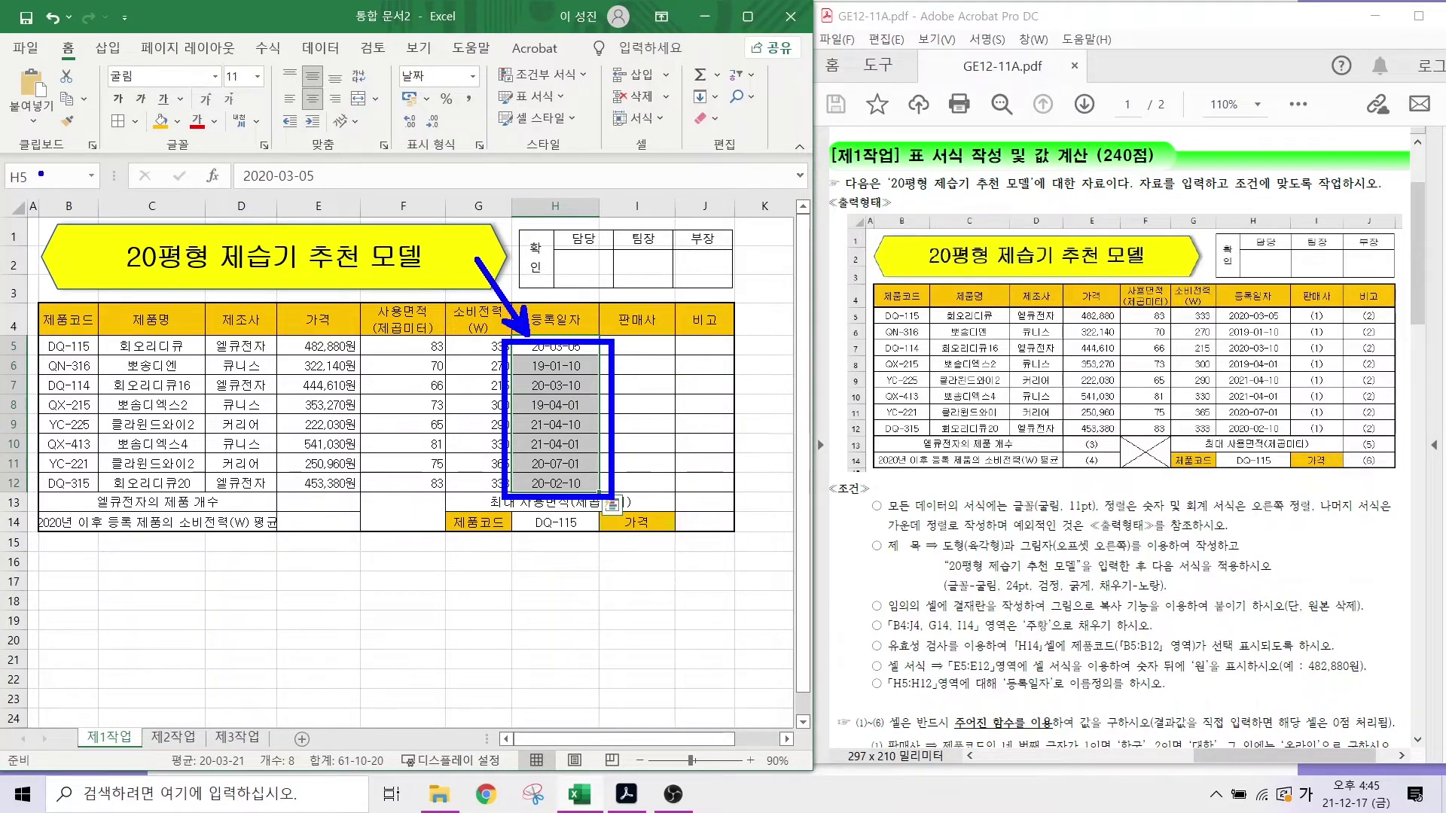
left_click_drag(38, 170, 79, 109)
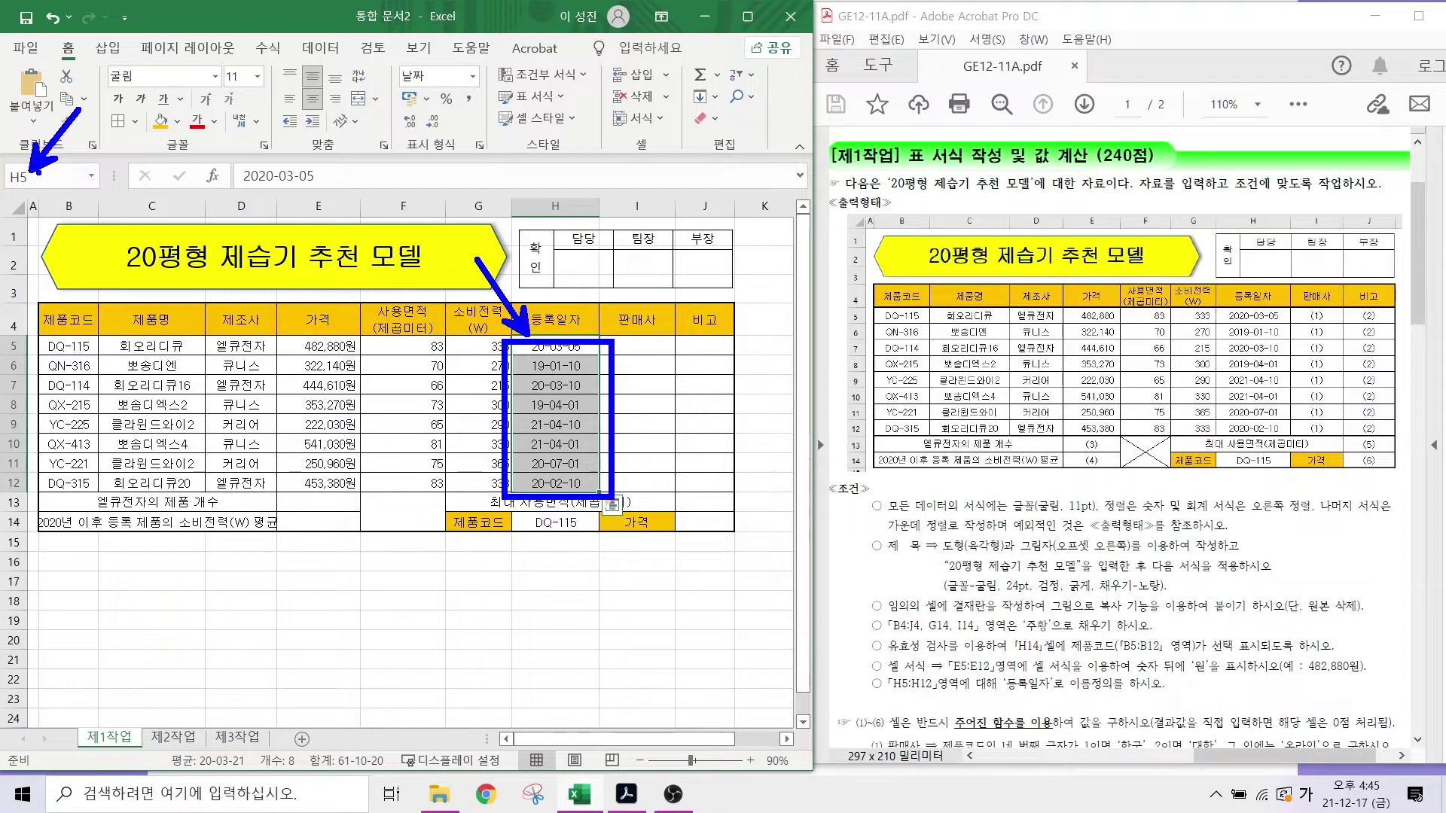
key("Escape")
left_click(40, 172)
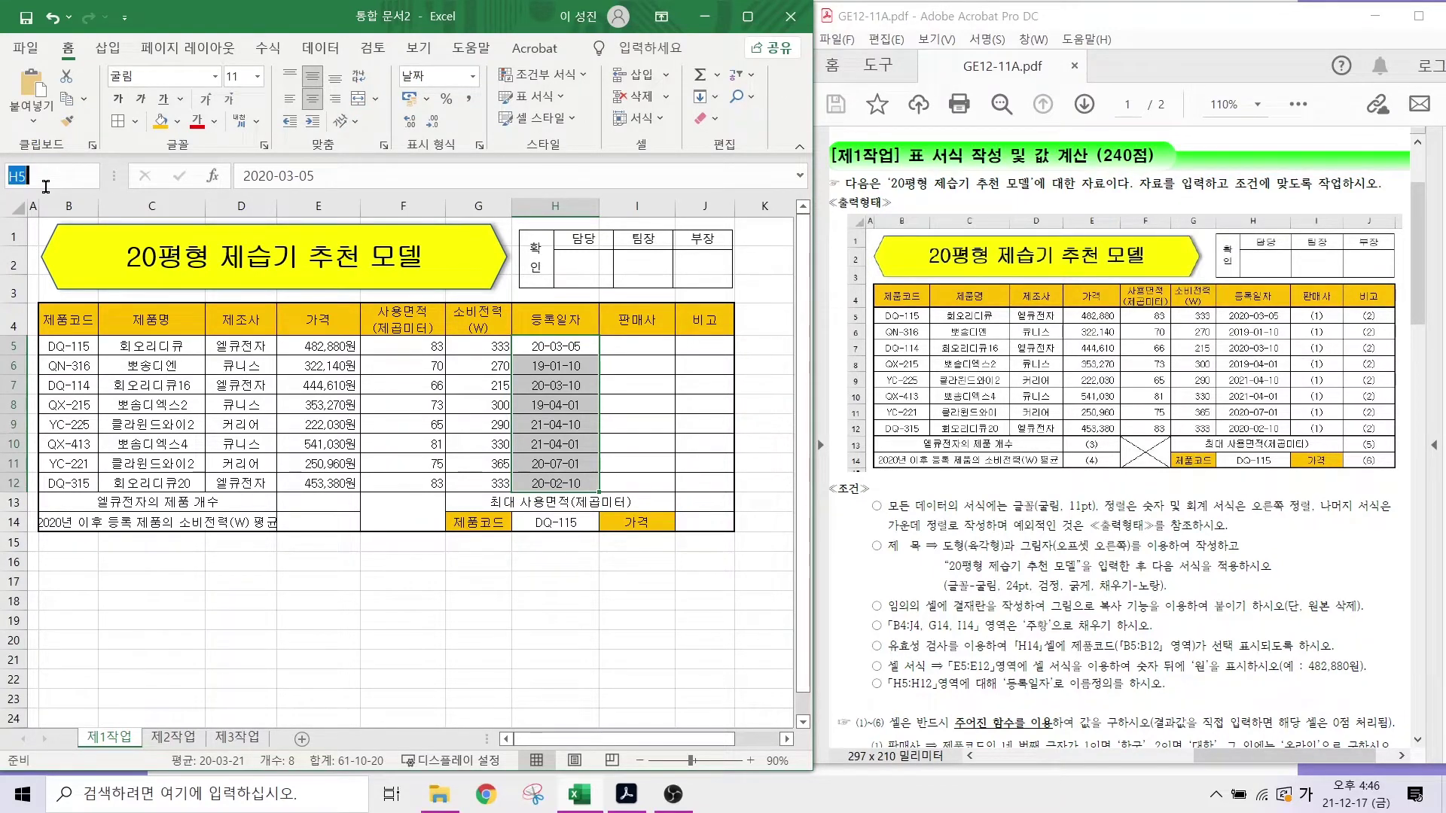
type("등록")
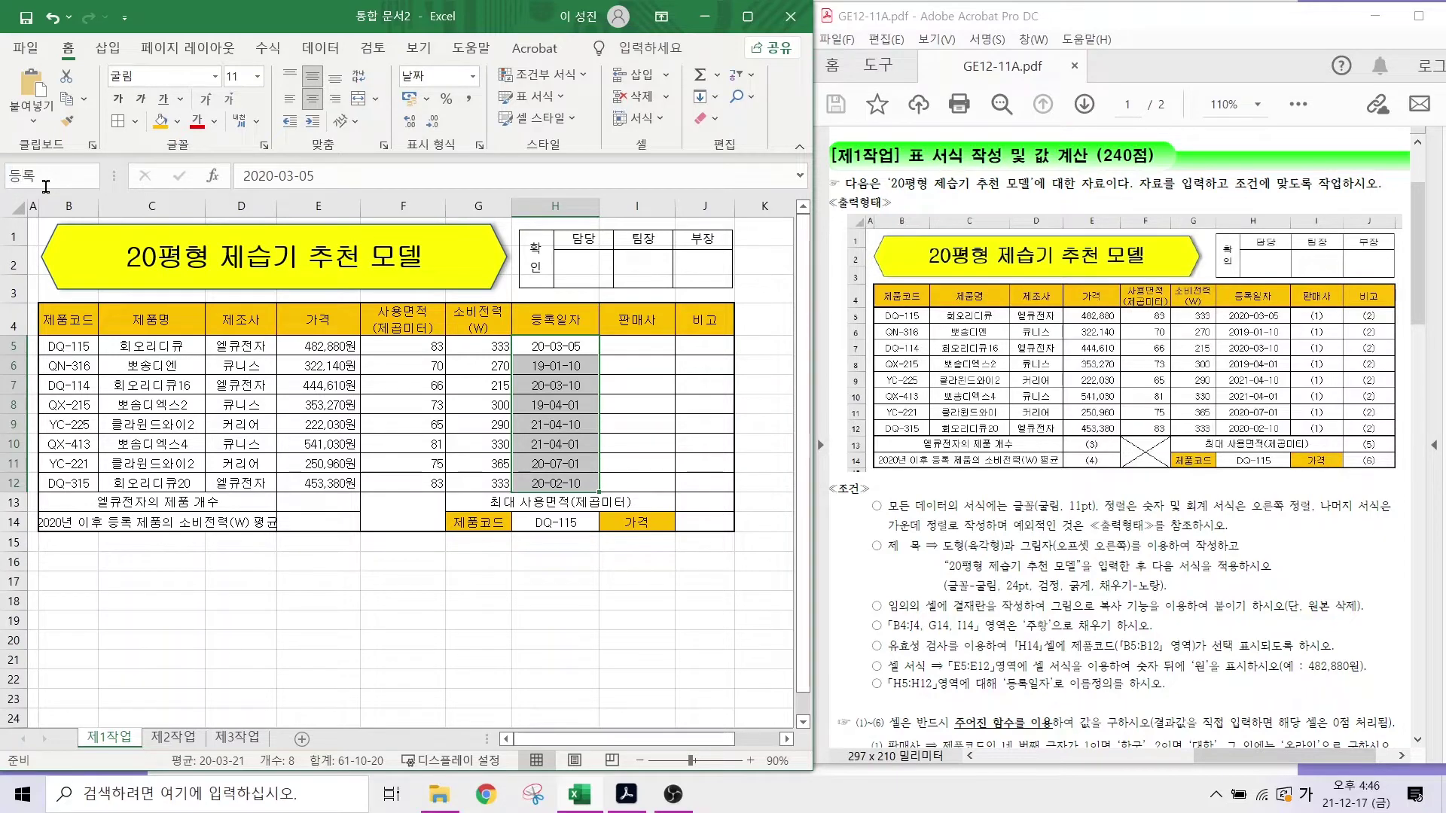
type("일")
key("Return")
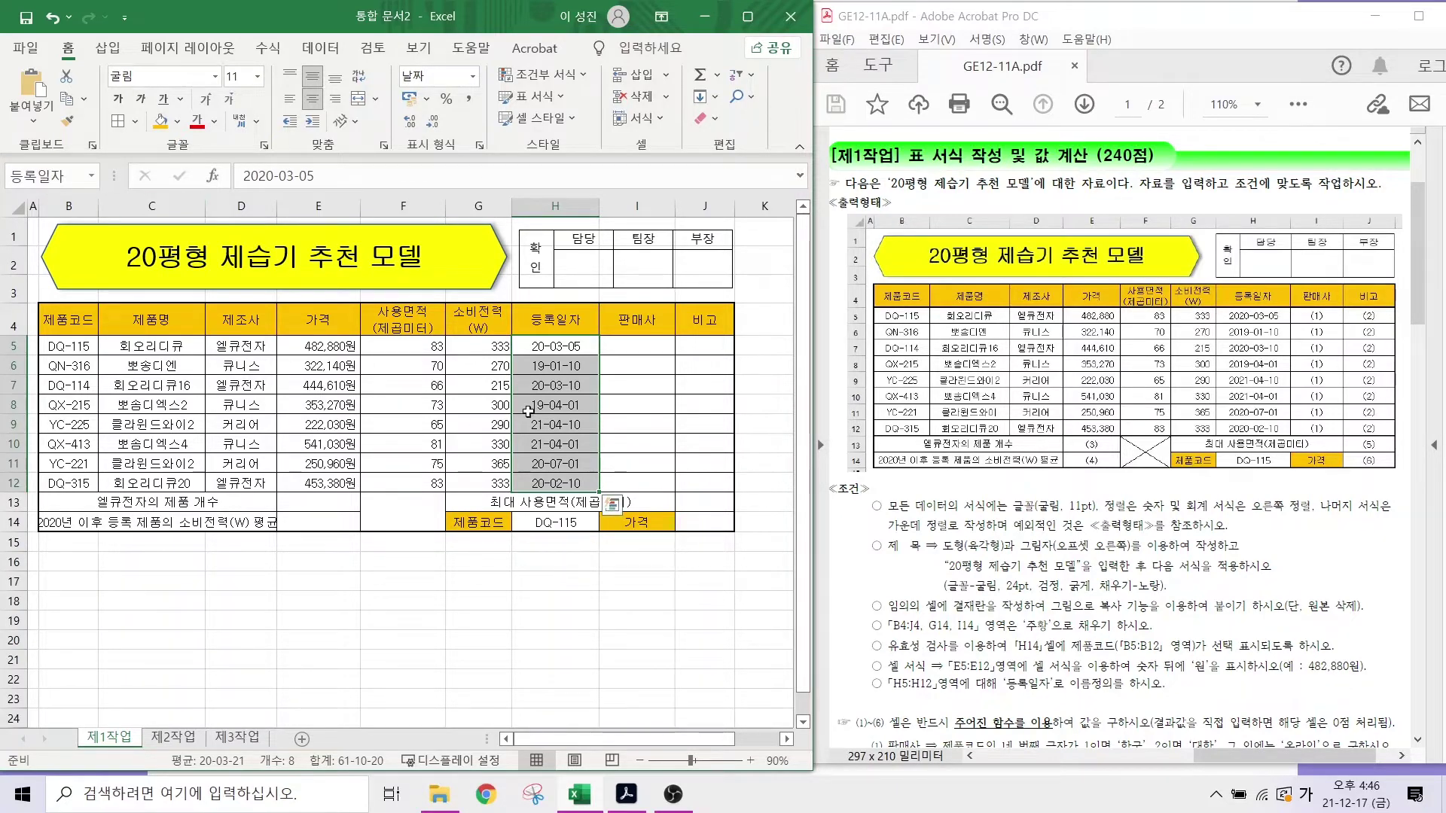
- Check the defined name by selecting individual registration date cells and the whole range H5:H12
left_click(561, 403)
left_click(544, 351)
left_click(557, 405)
left_click(560, 442)
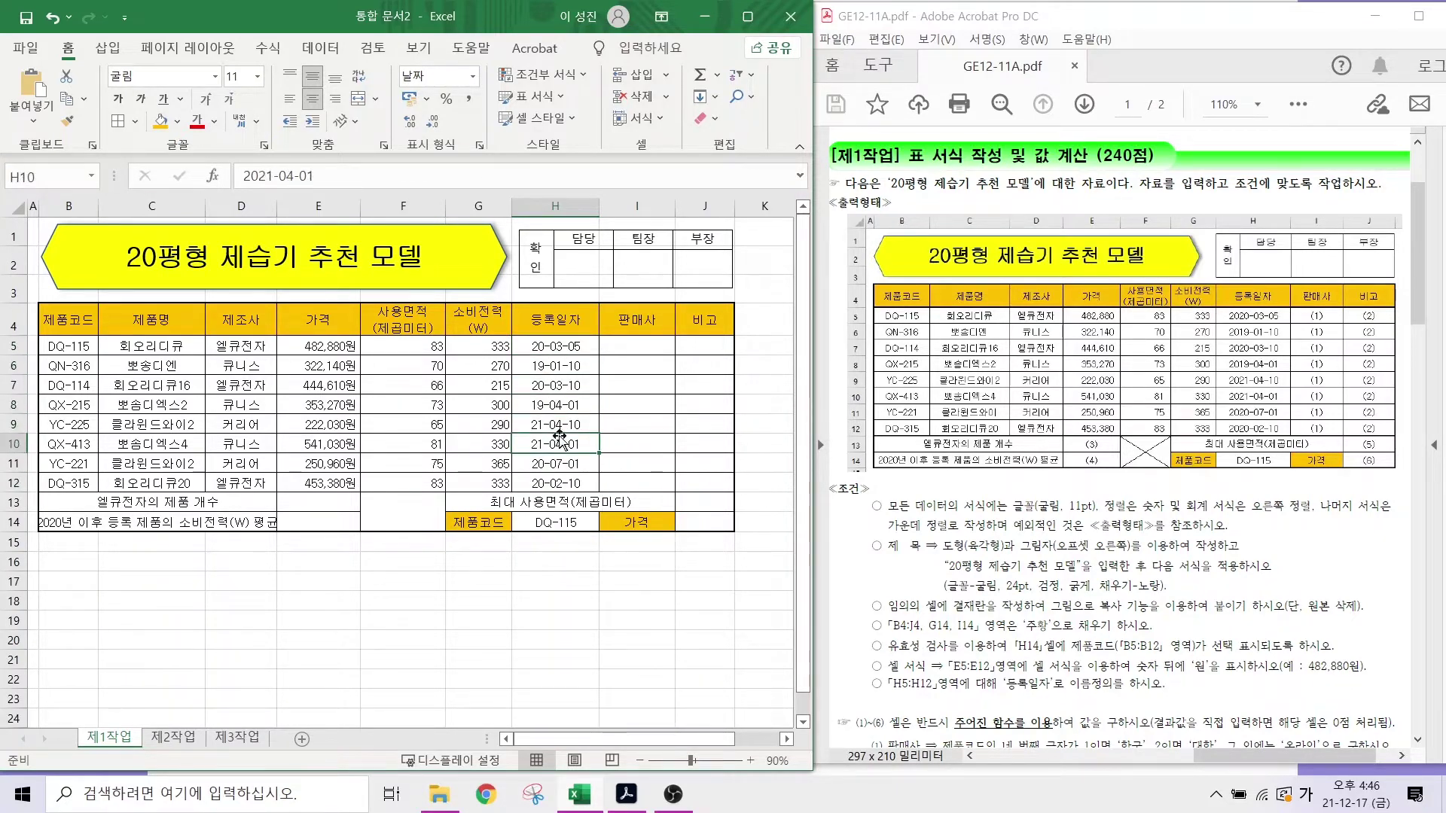
left_click(554, 399)
left_click(554, 384)
left_click(549, 345)
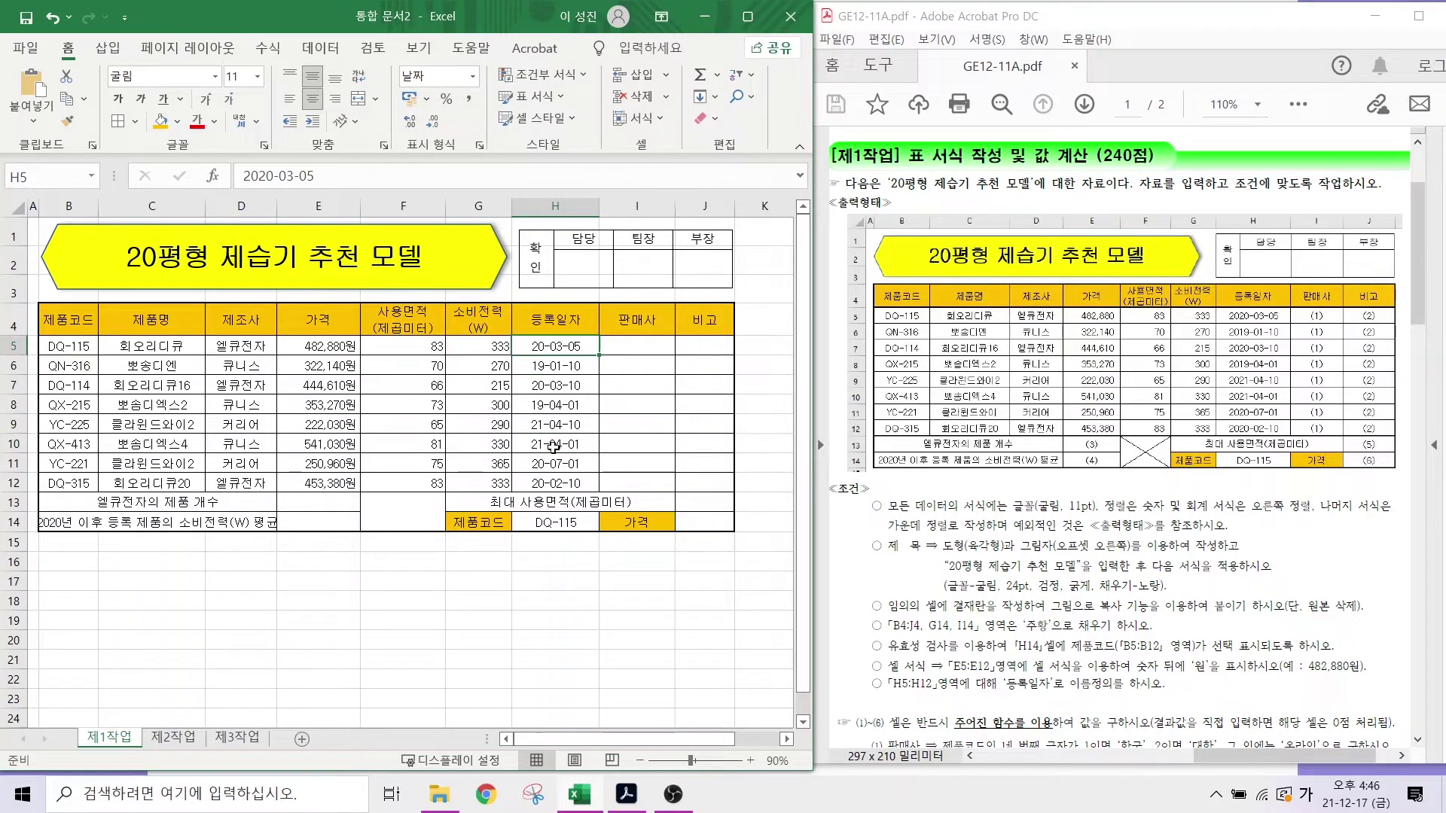
left_click_drag(549, 348, 556, 486)
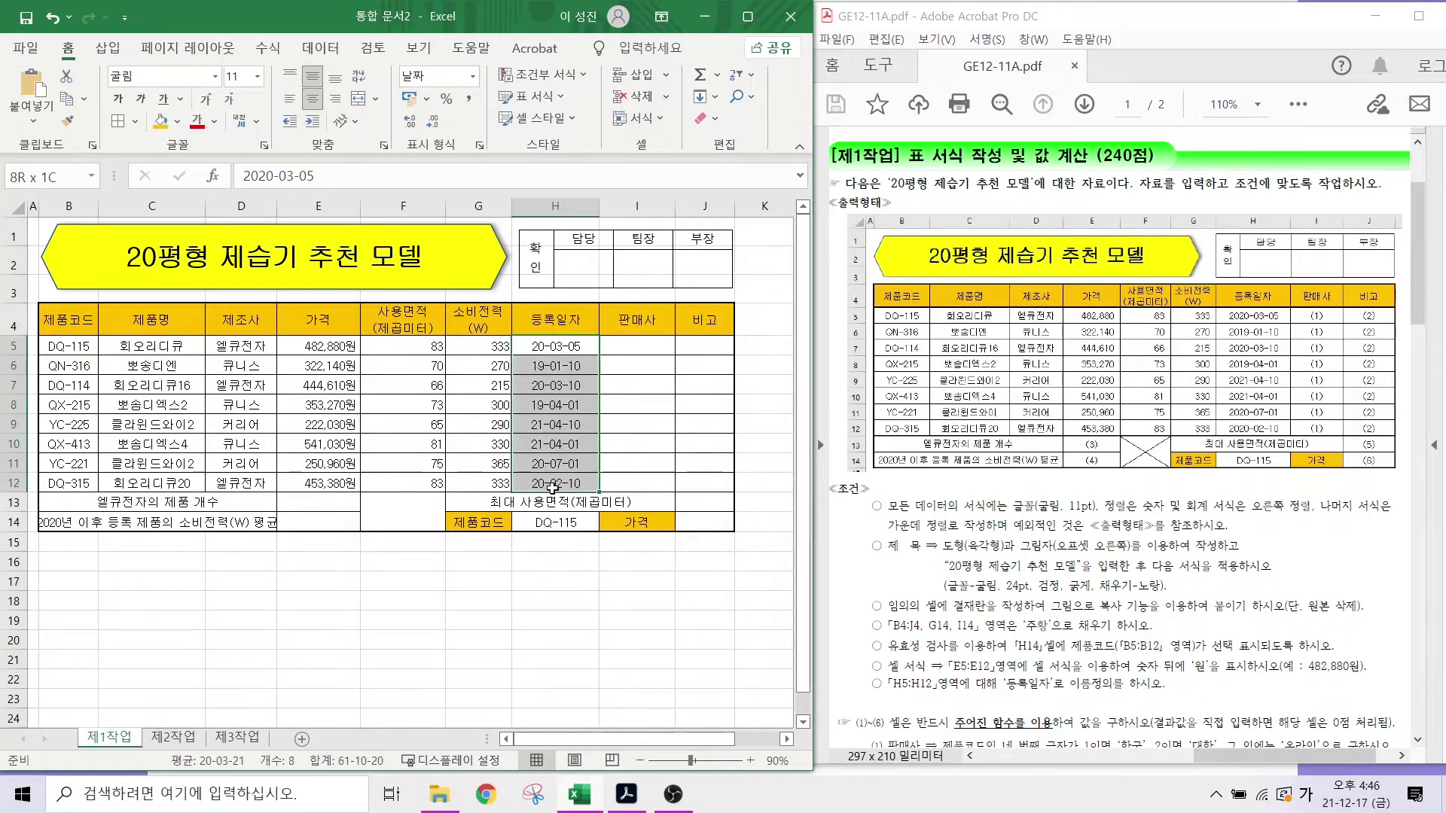
key("ctrl+q")
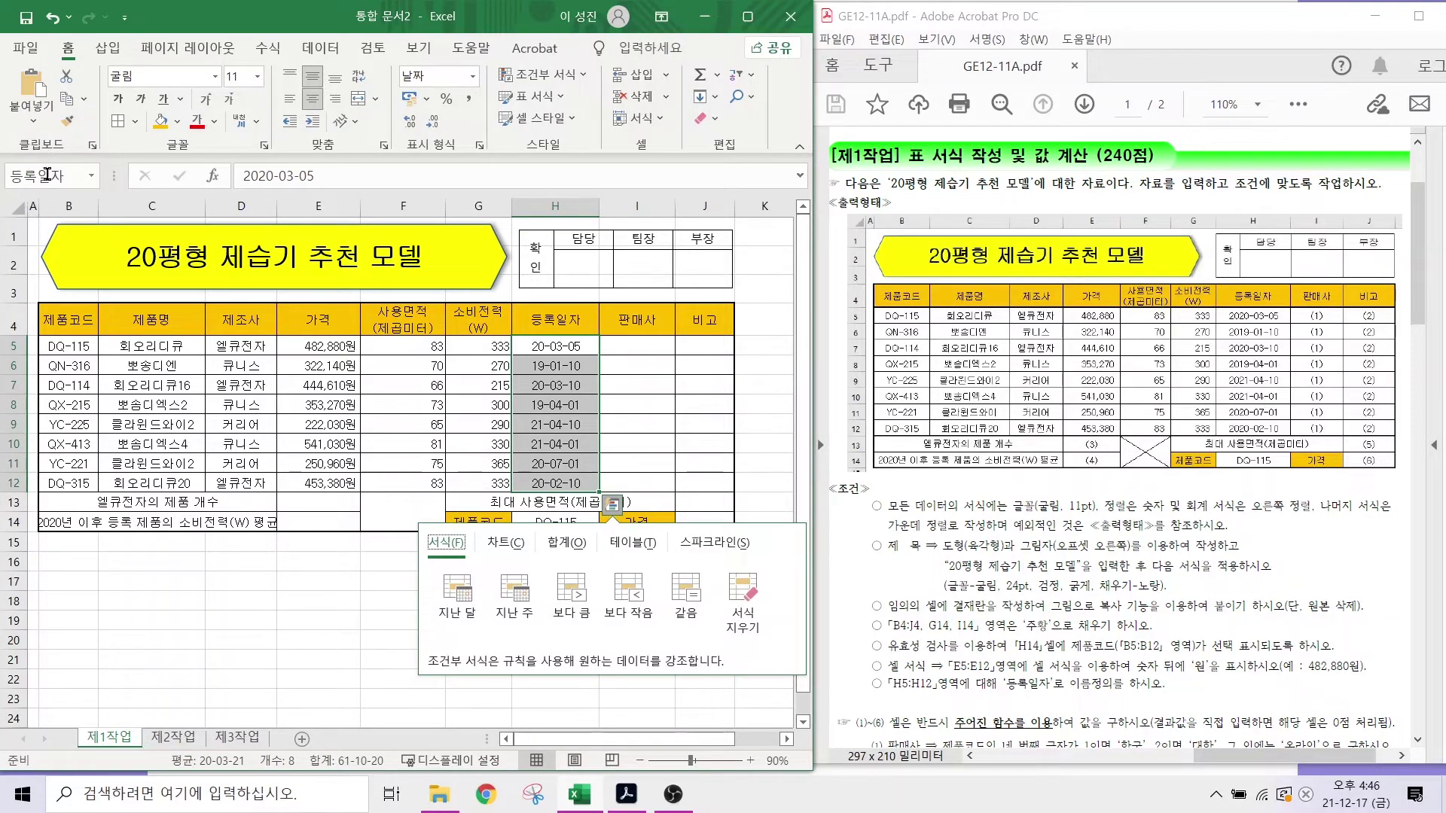
left_click(318, 600)
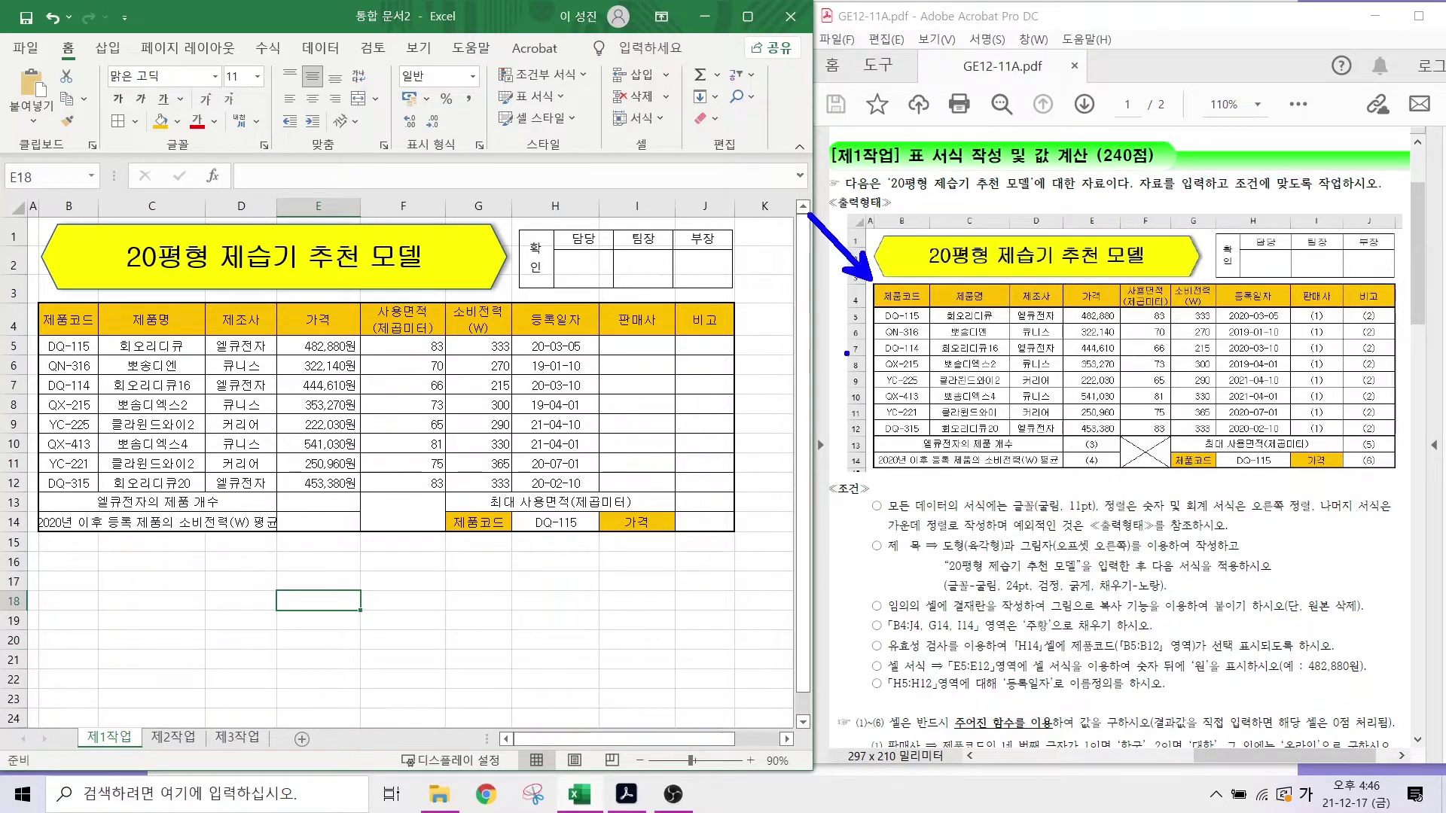
left_click_drag(925, 395, 858, 426)
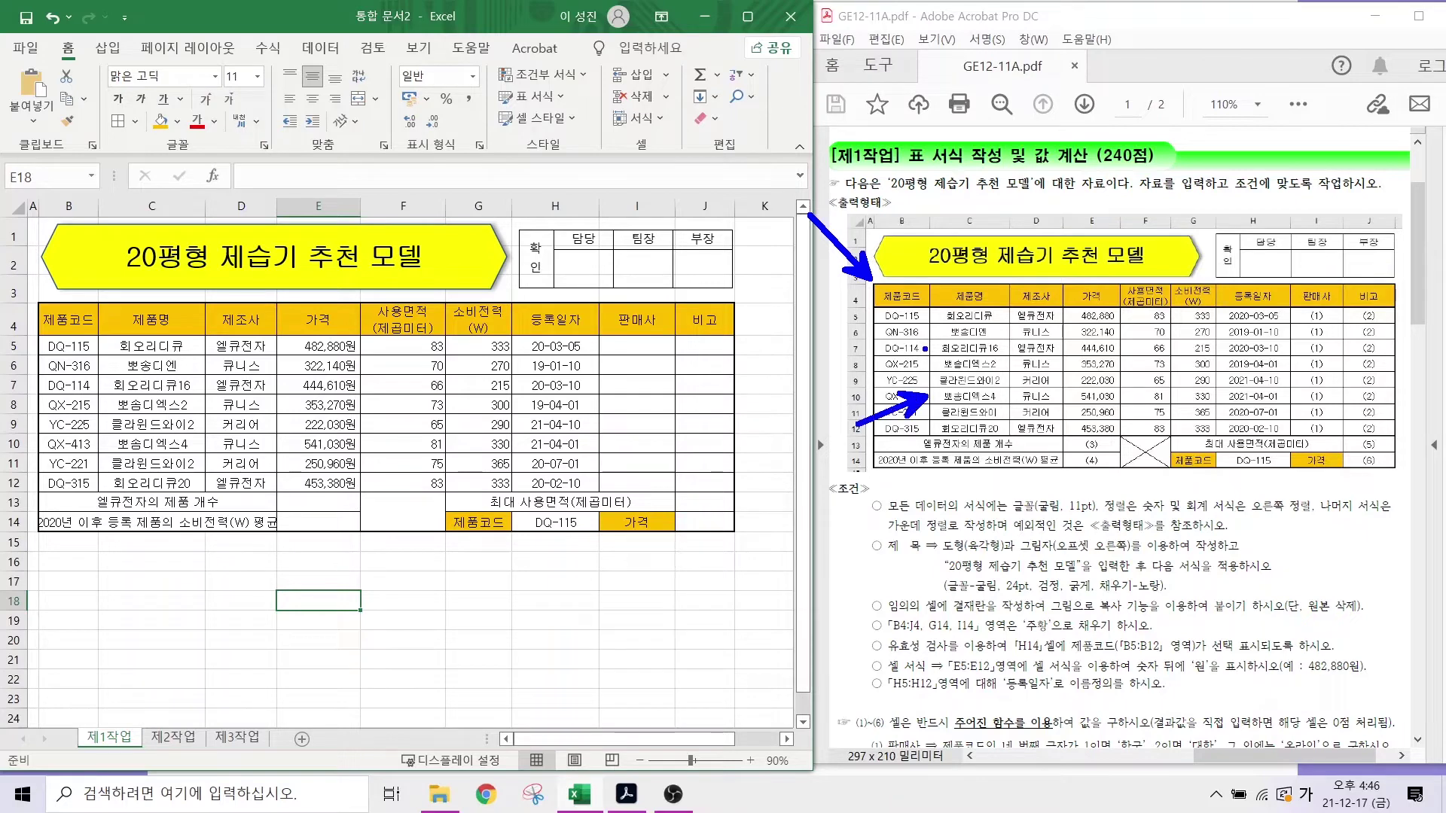
left_click_drag(878, 306, 1397, 305)
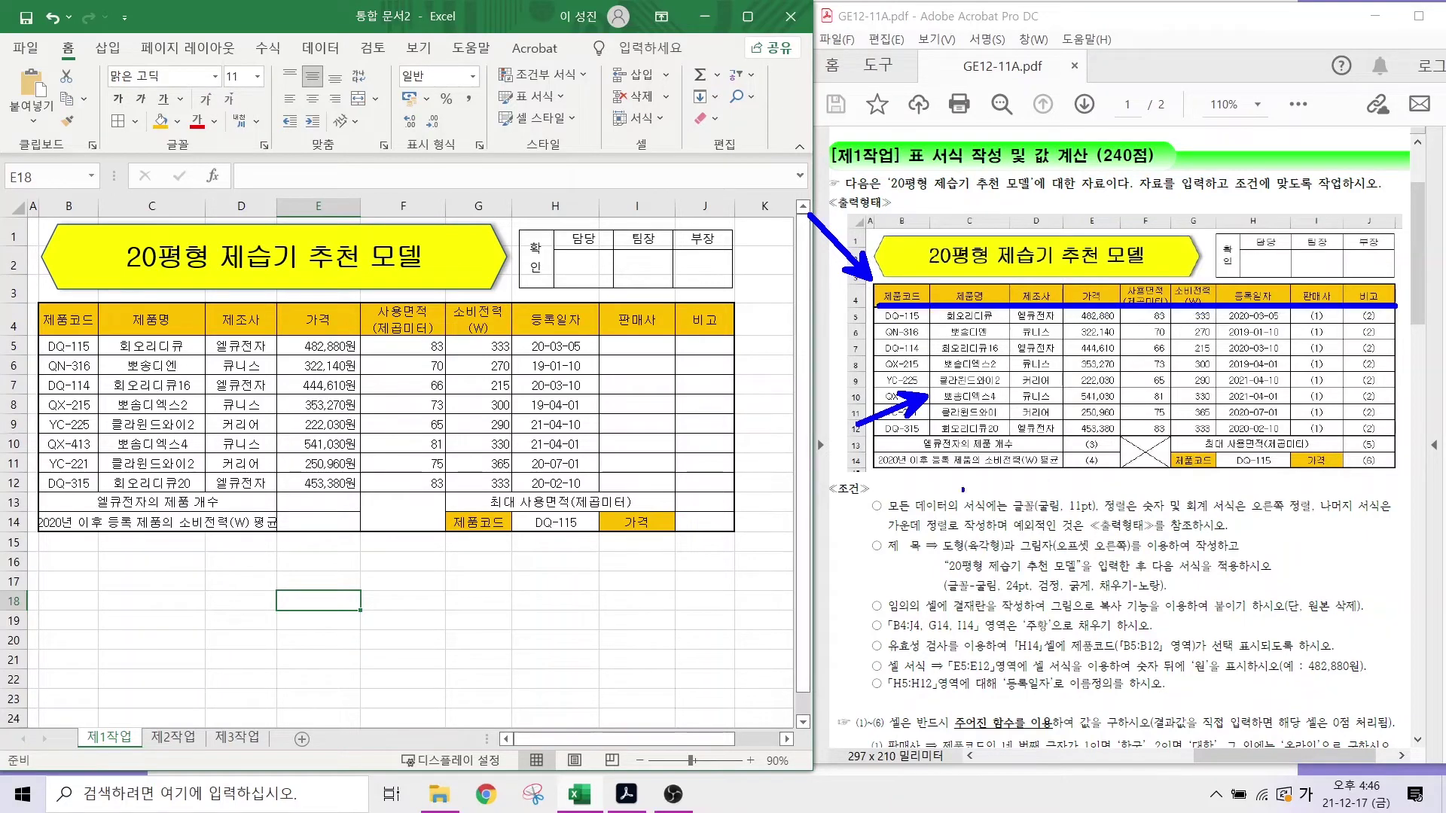
left_click_drag(881, 430, 1403, 430)
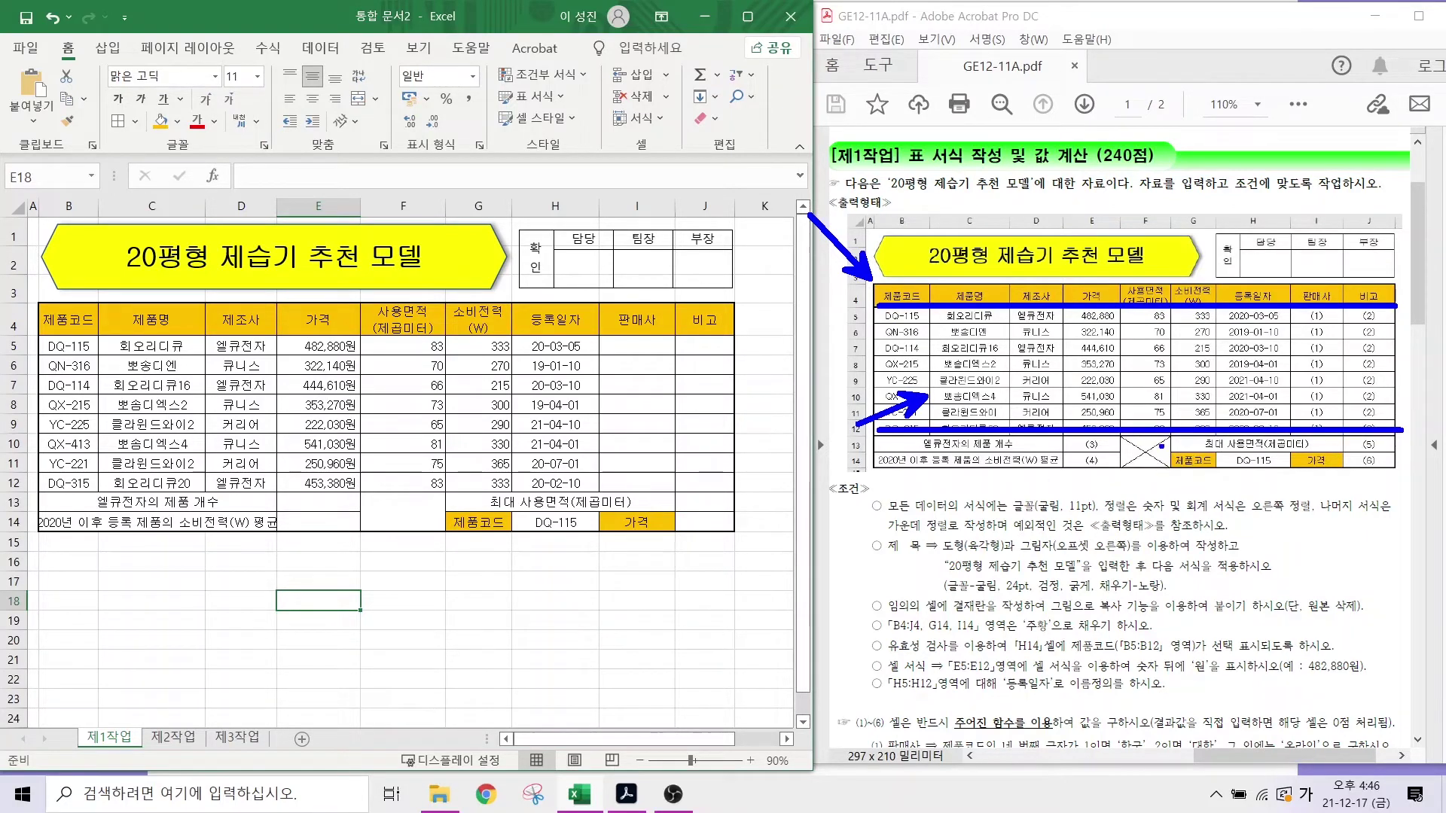
mouse_move(1122, 461)
left_mouse_down()
mouse_move(1165, 434)
mouse_move(1169, 463)
left_mouse_up()
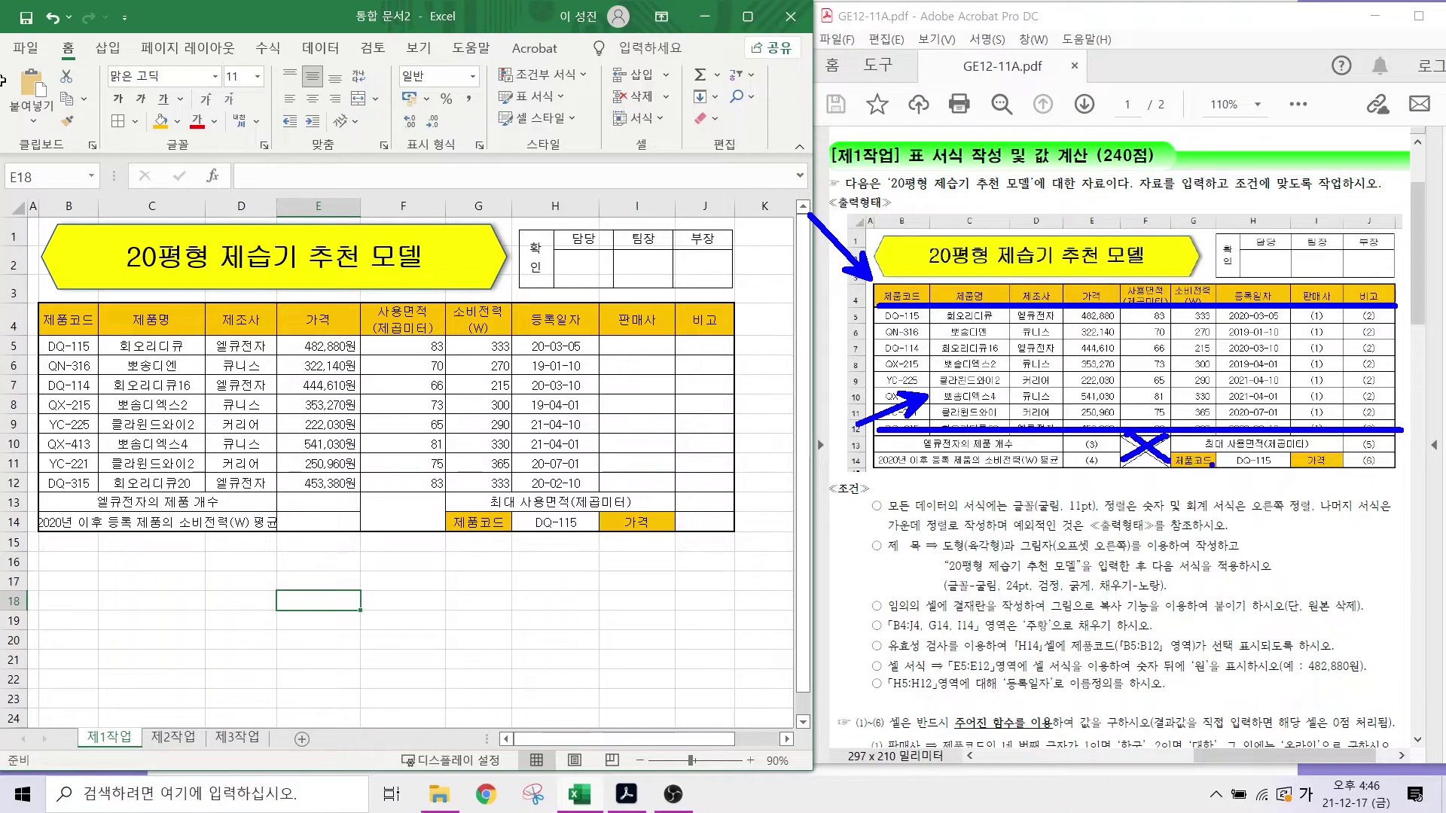
key("Escape")
- Apply thick top and bottom outer borders to the product data range B5:J12
left_click_drag(55, 348, 698, 485)
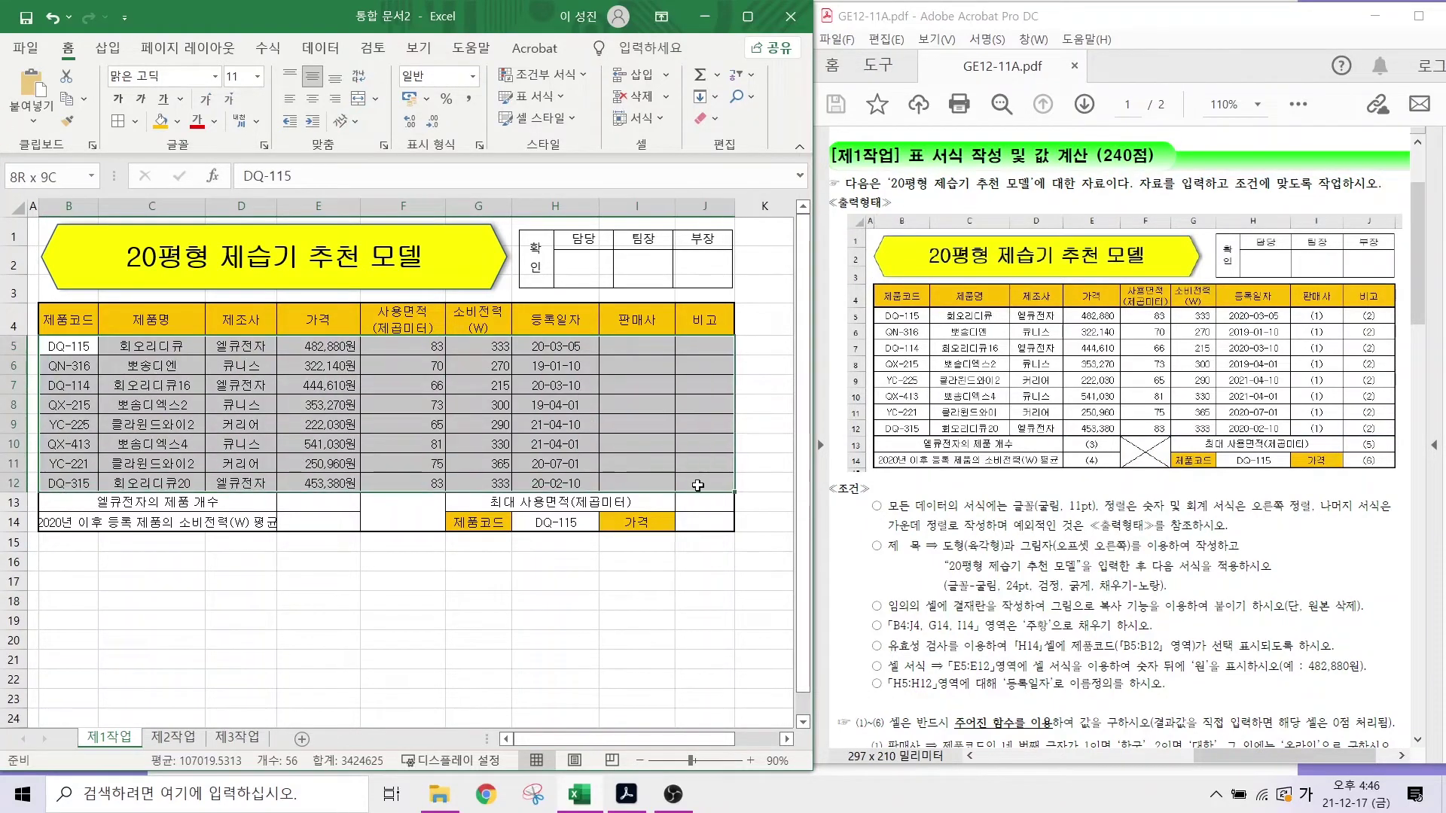
left_click(134, 124)
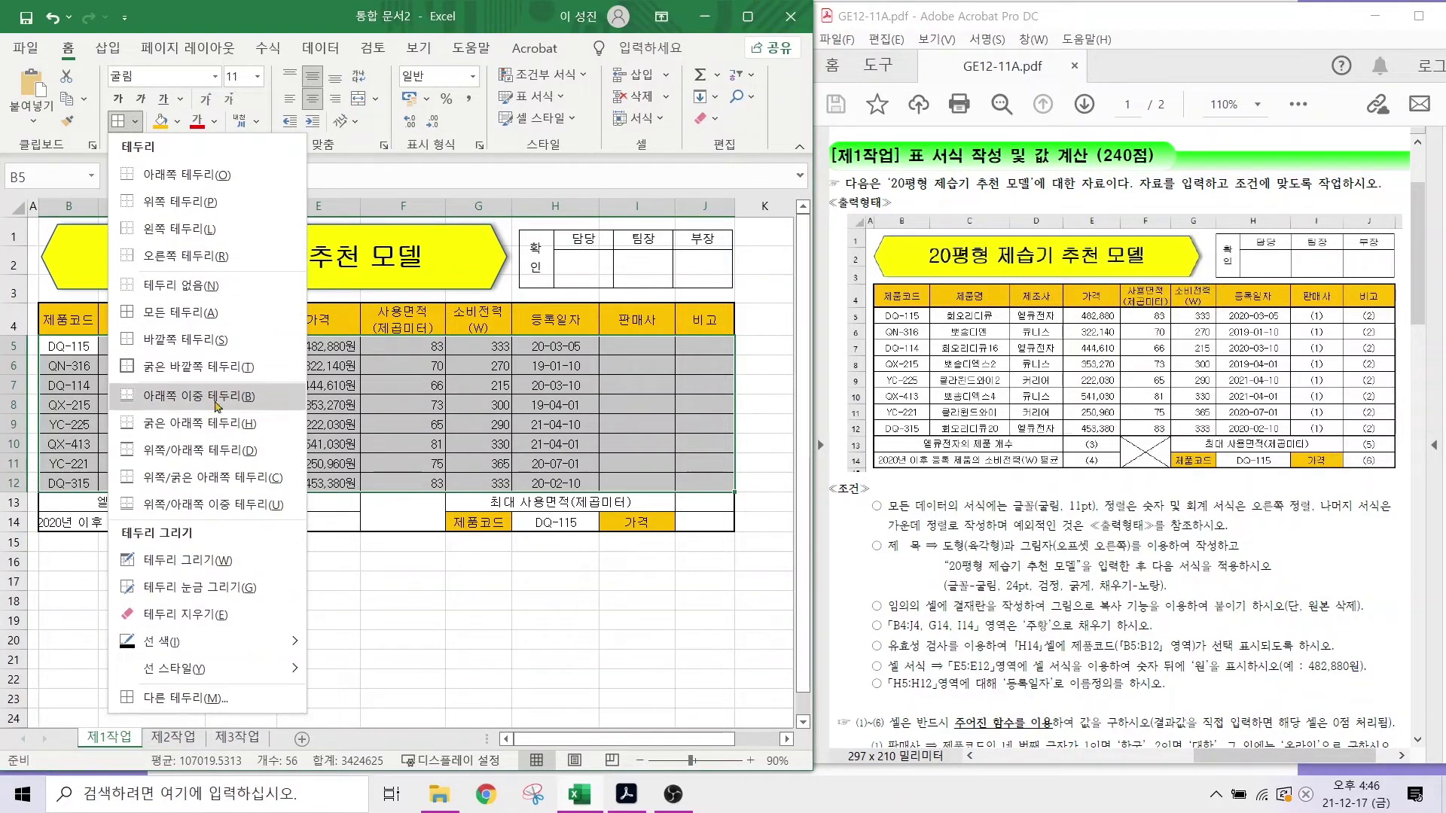
left_click(192, 699)
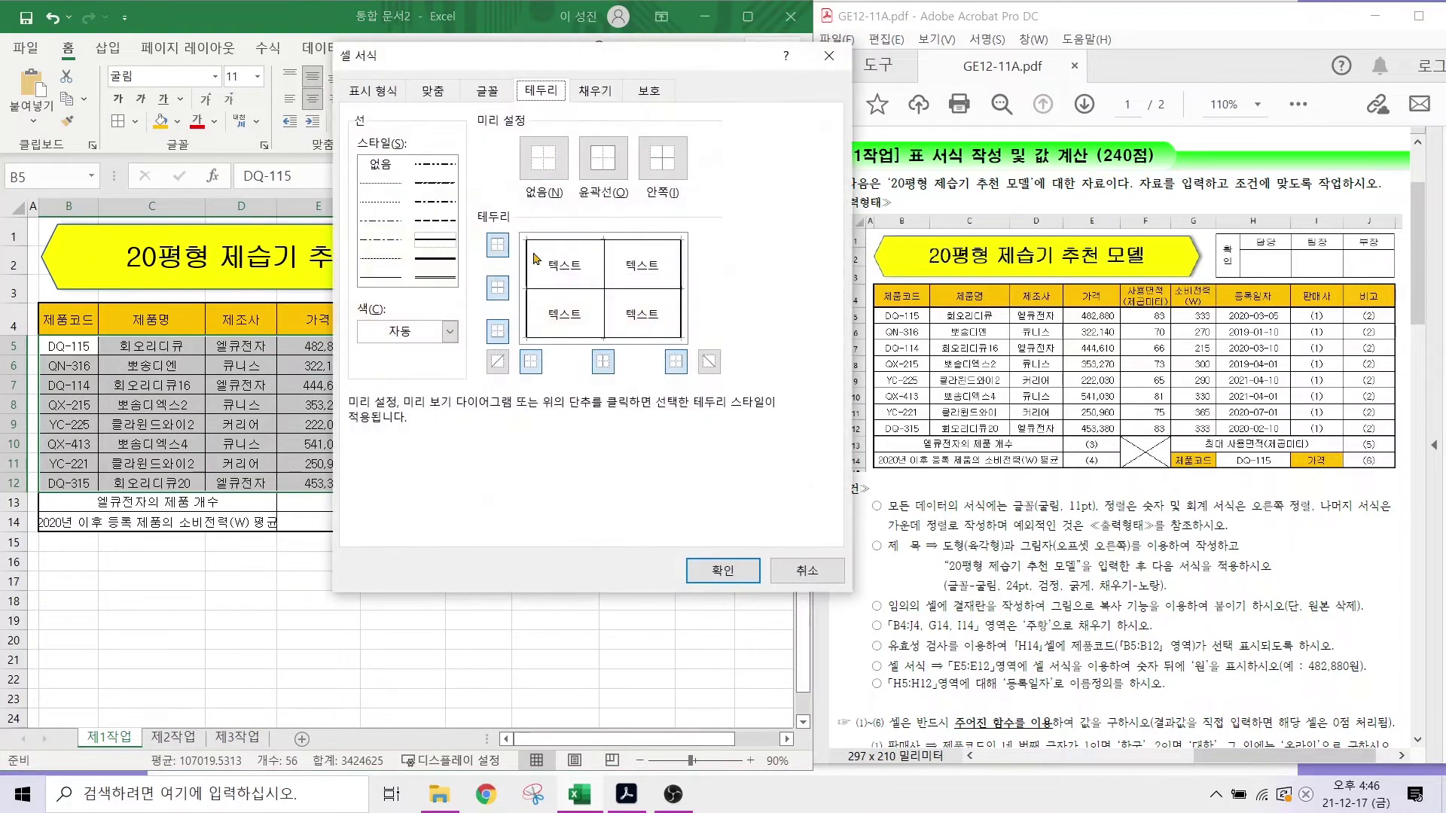
left_click(440, 260)
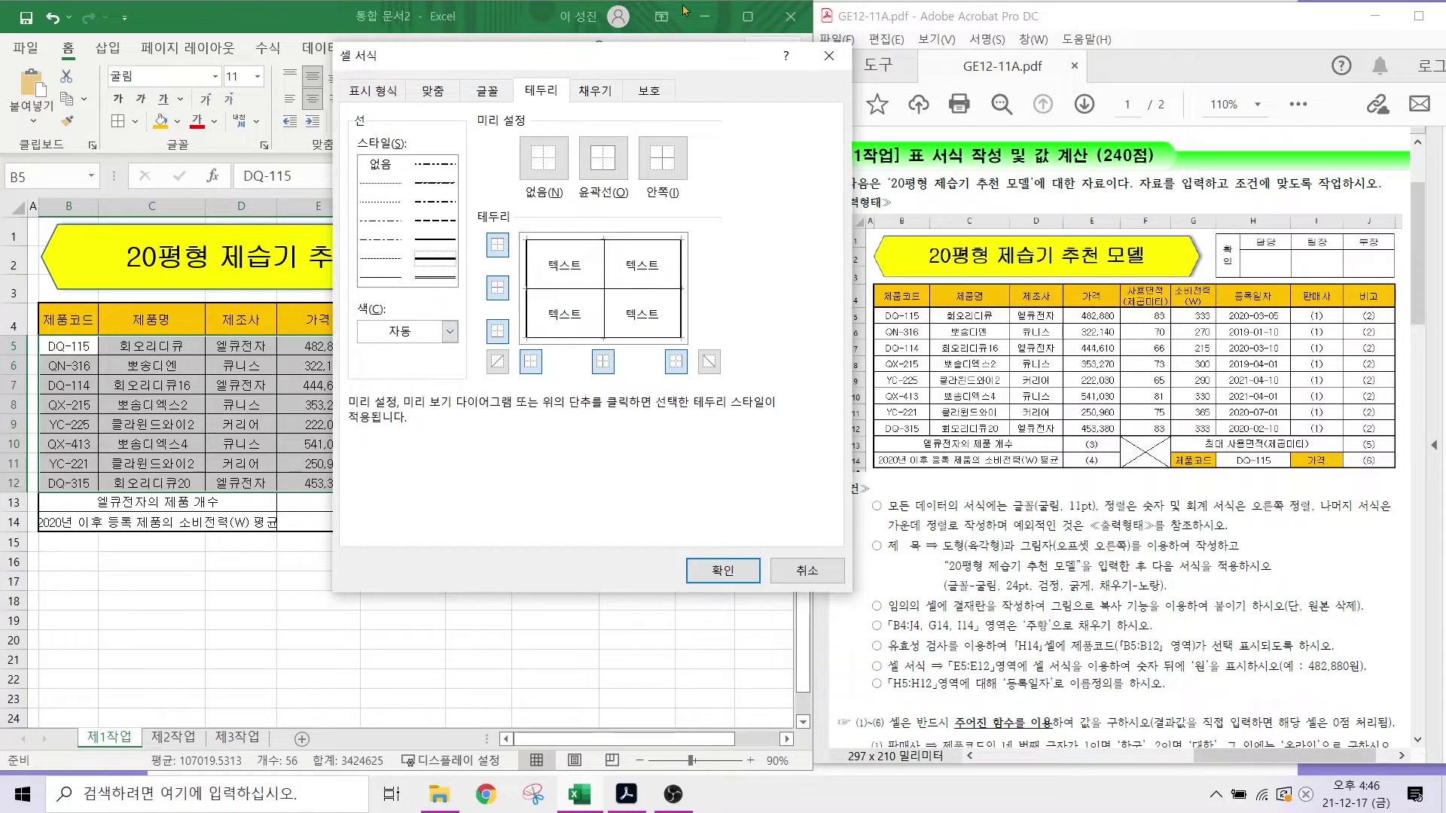
left_click(449, 332)
left_click(582, 458)
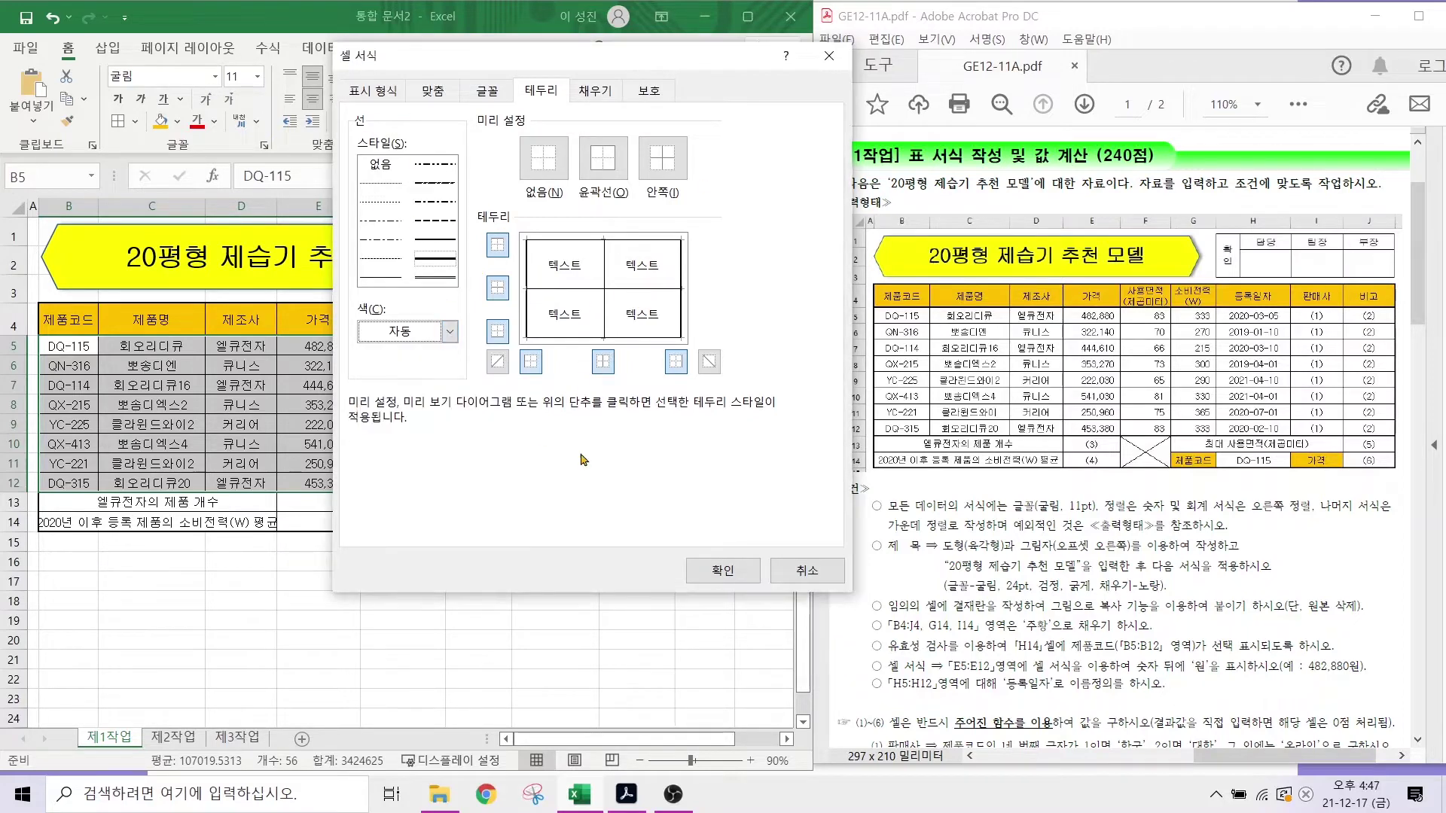
left_click(498, 288)
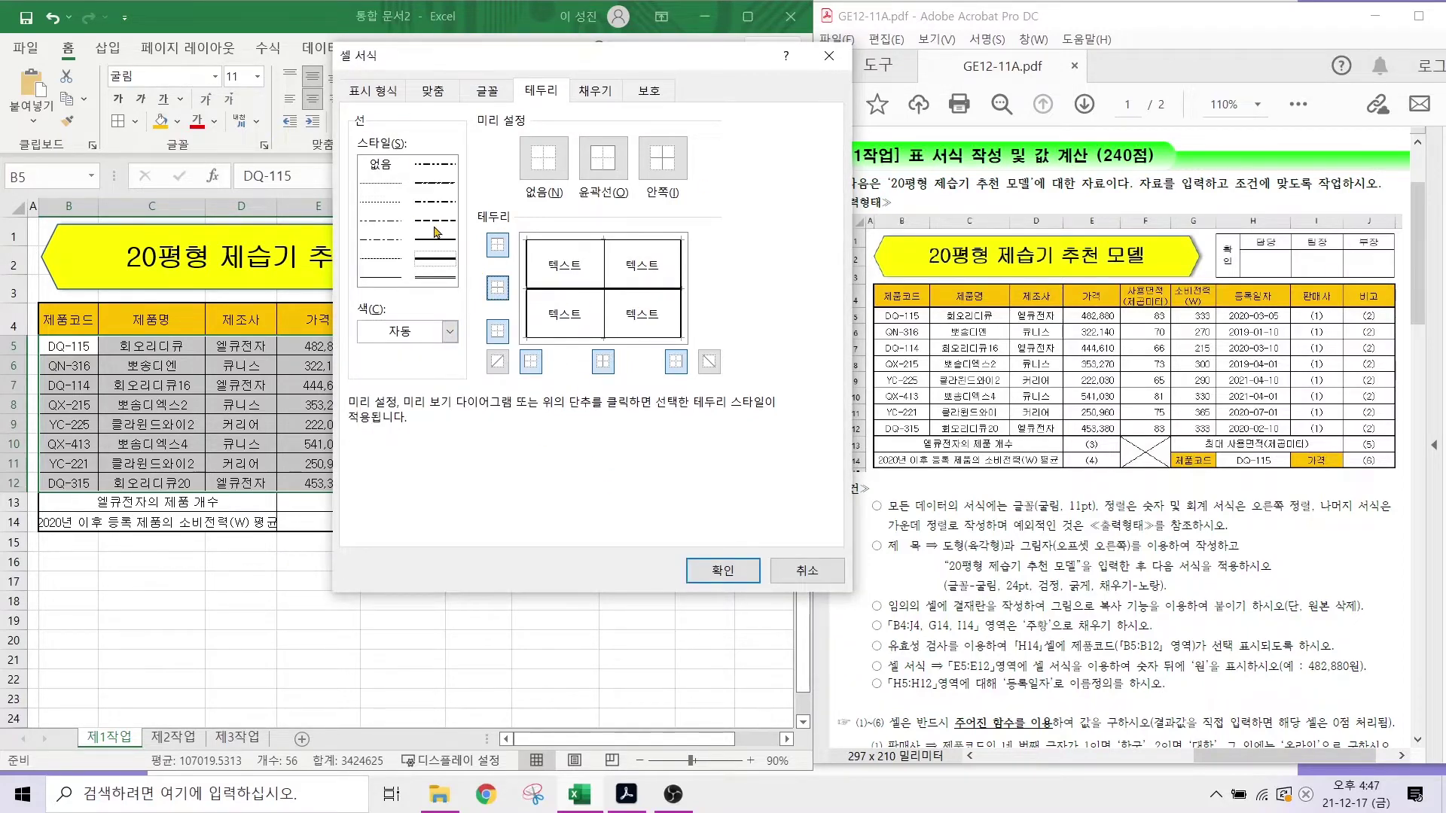
left_click(731, 569)
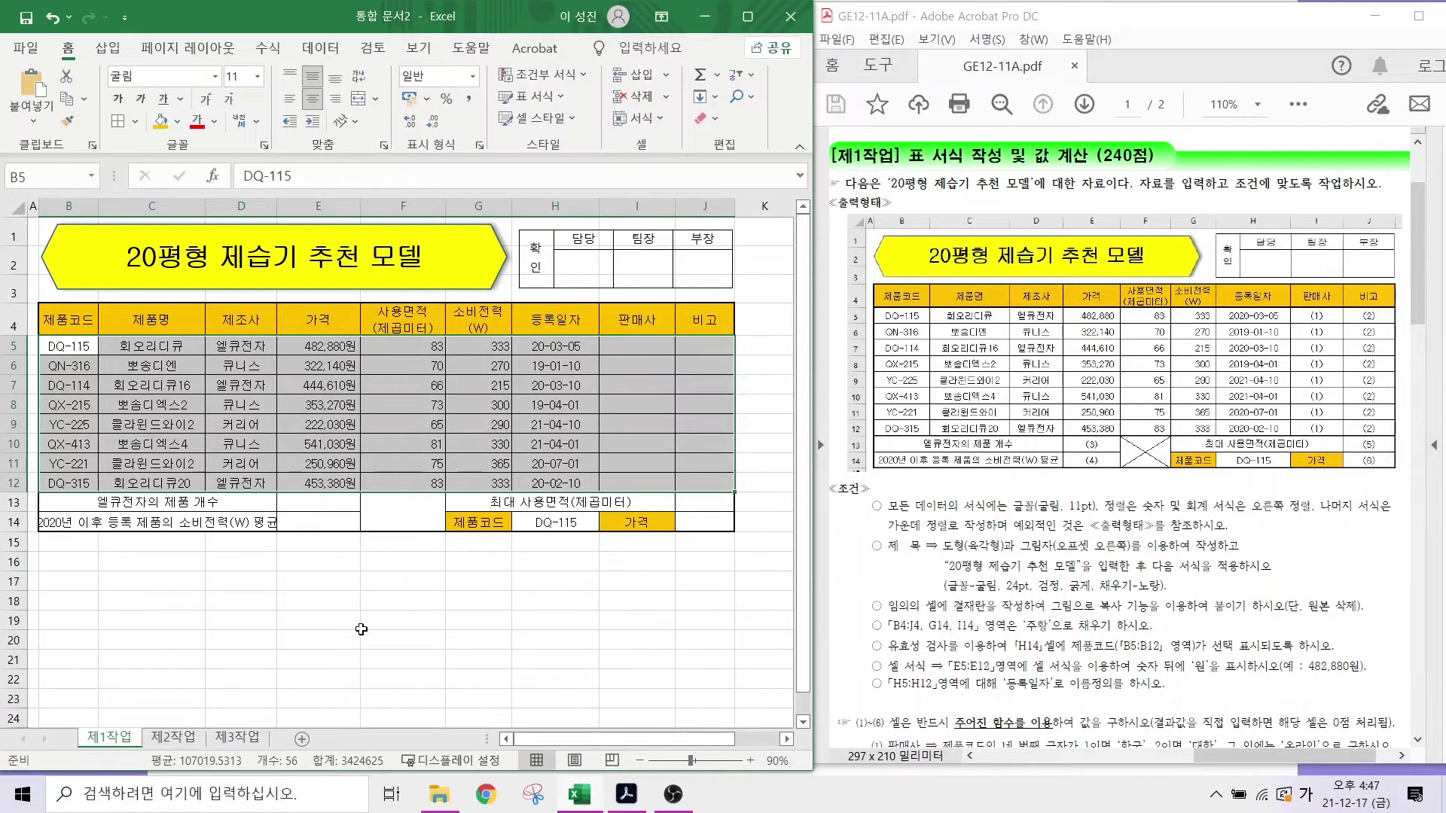
left_click(135, 121)
left_click(173, 708)
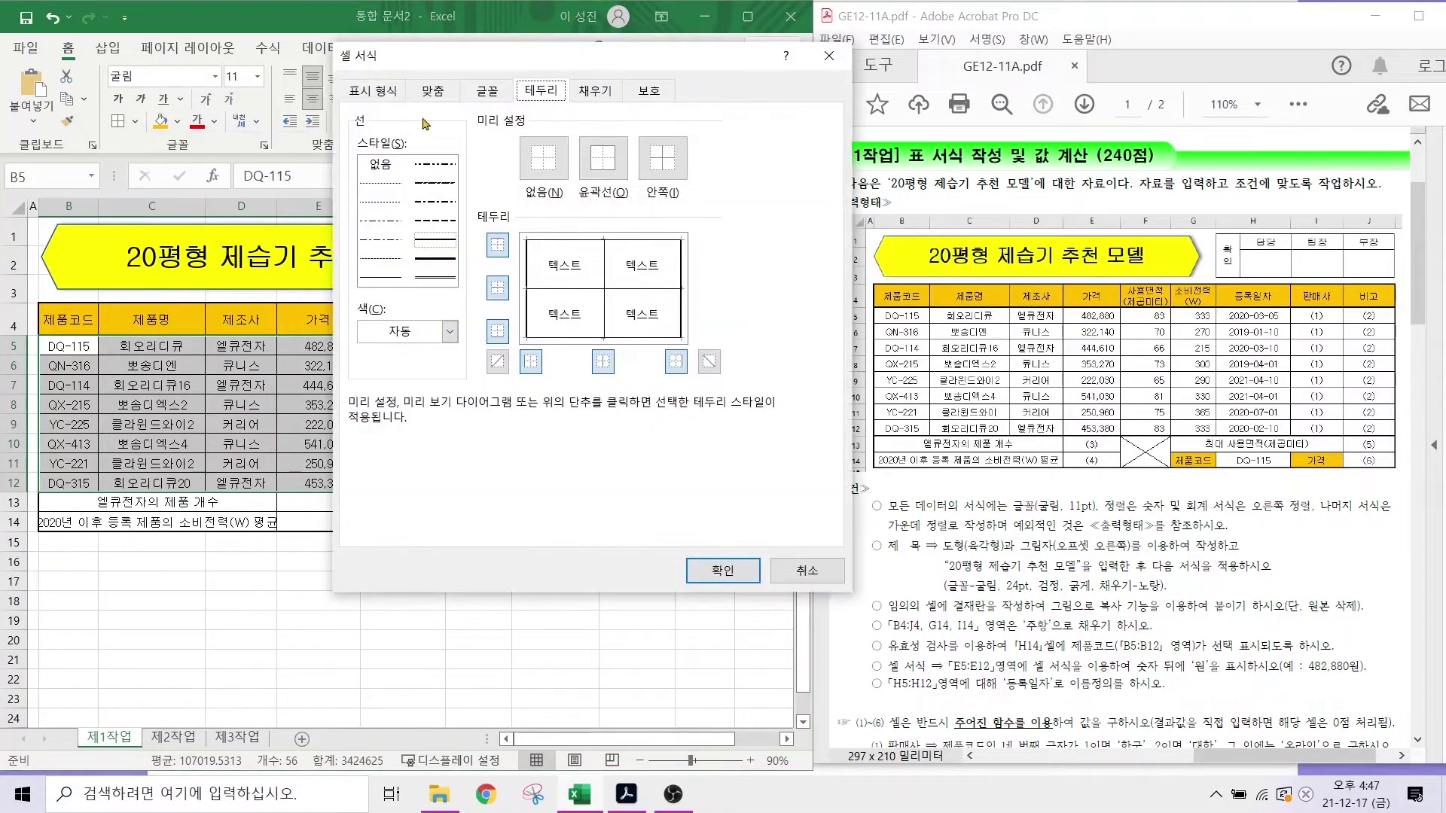
left_click(525, 238)
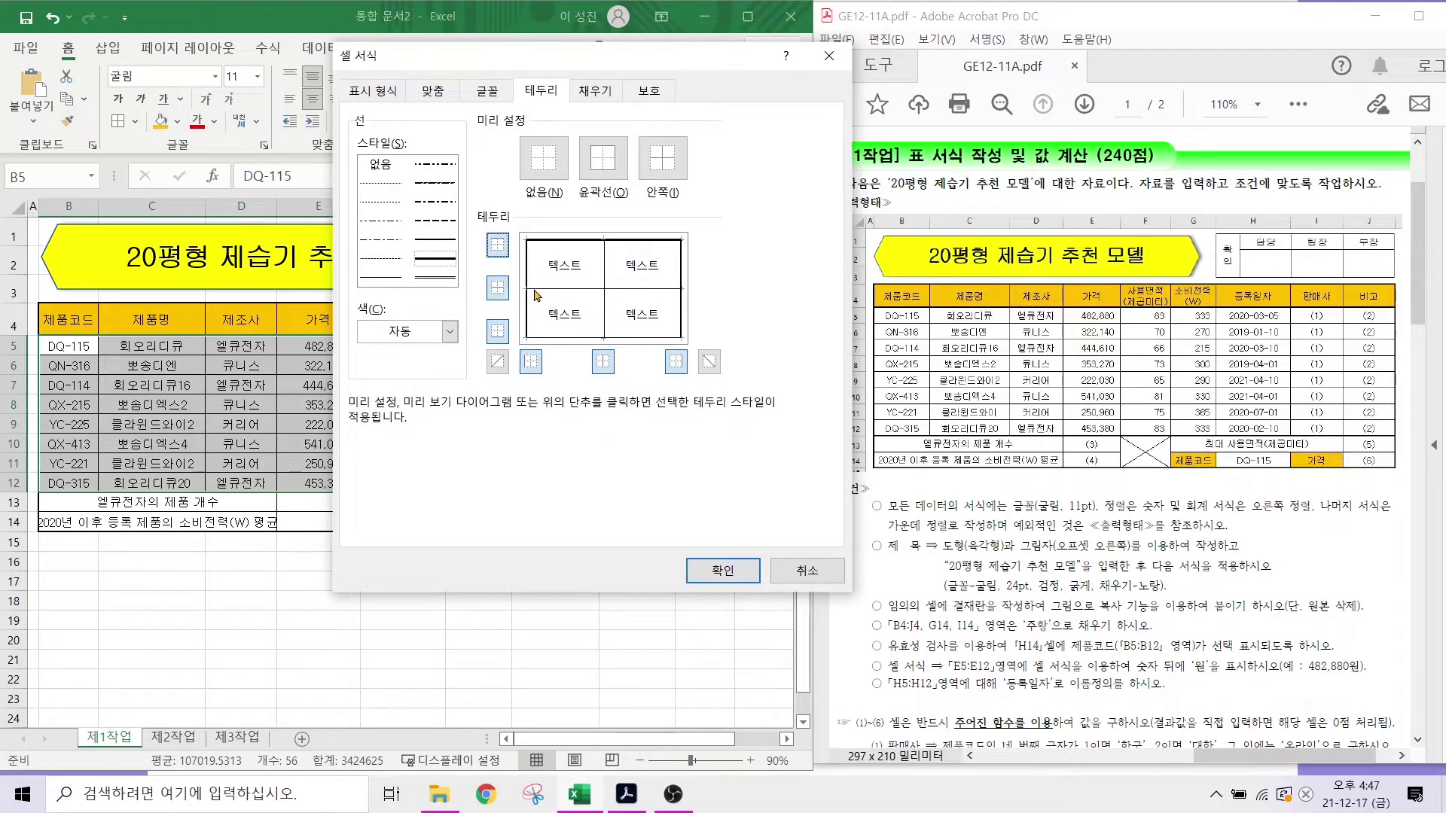
left_click(497, 331)
left_click(723, 570)
left_click(403, 624)
- Add both diagonal borders to the merged cell F13:F14, forming an X
left_click(378, 500)
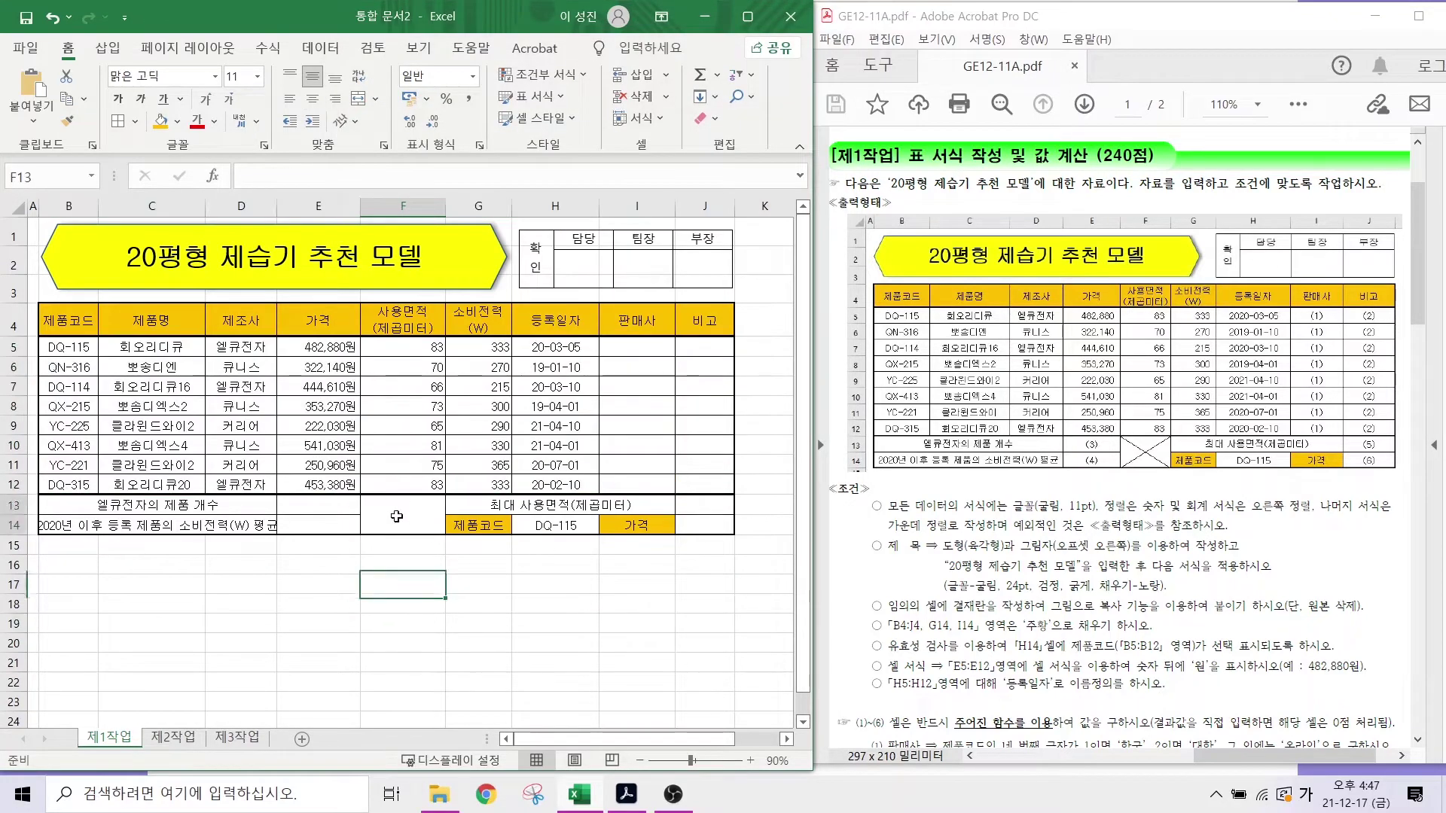
key("ctrl+1")
left_click(497, 362)
left_click(709, 361)
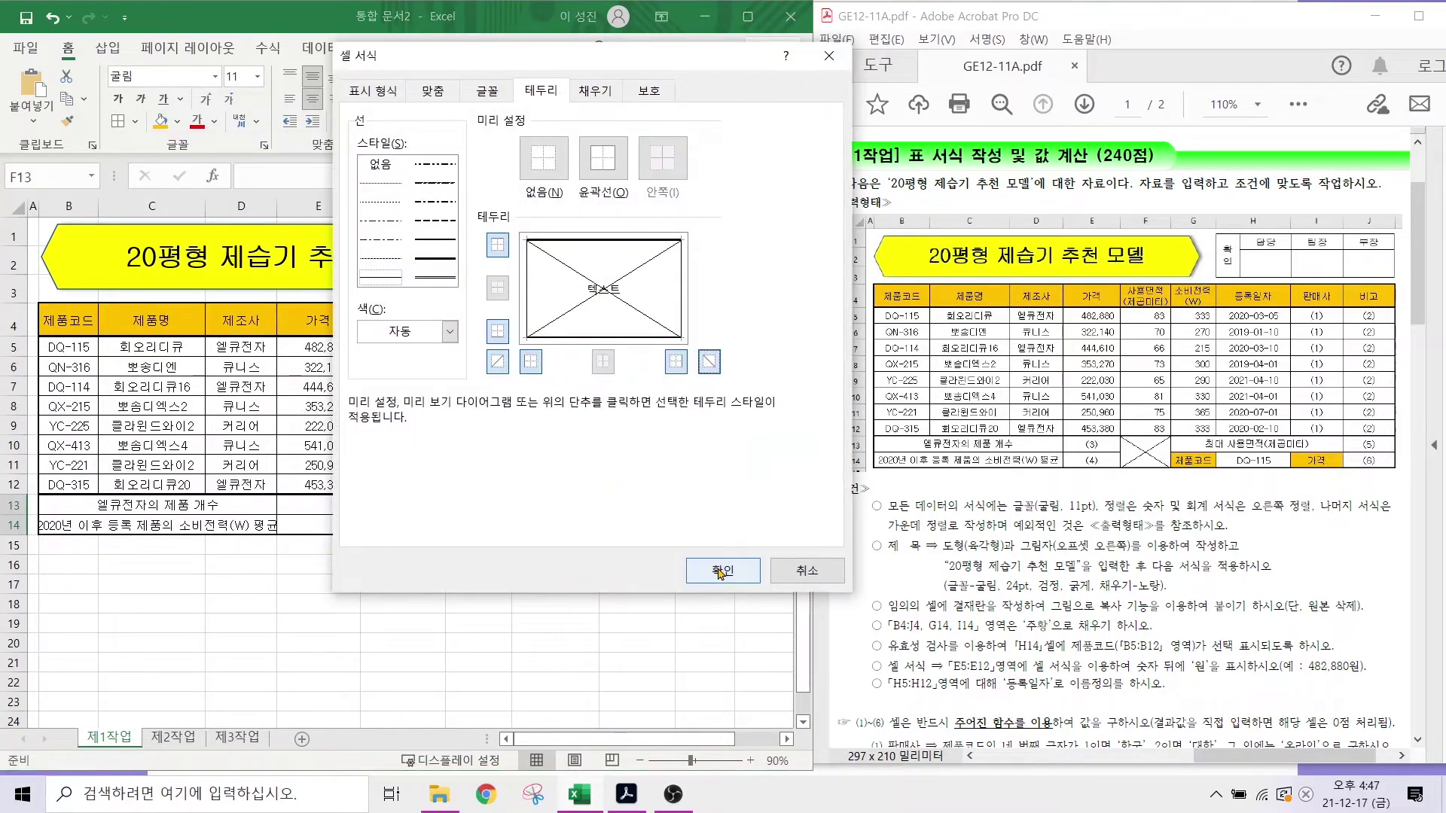
left_click(723, 570)
left_click(478, 642)
- Read function conditions (1) to (7) in the exam PDF, including the conditional formatting requirement and its font settings
scroll(1256, 539, "down", 5)
scroll(1256, 539, "down", 3)
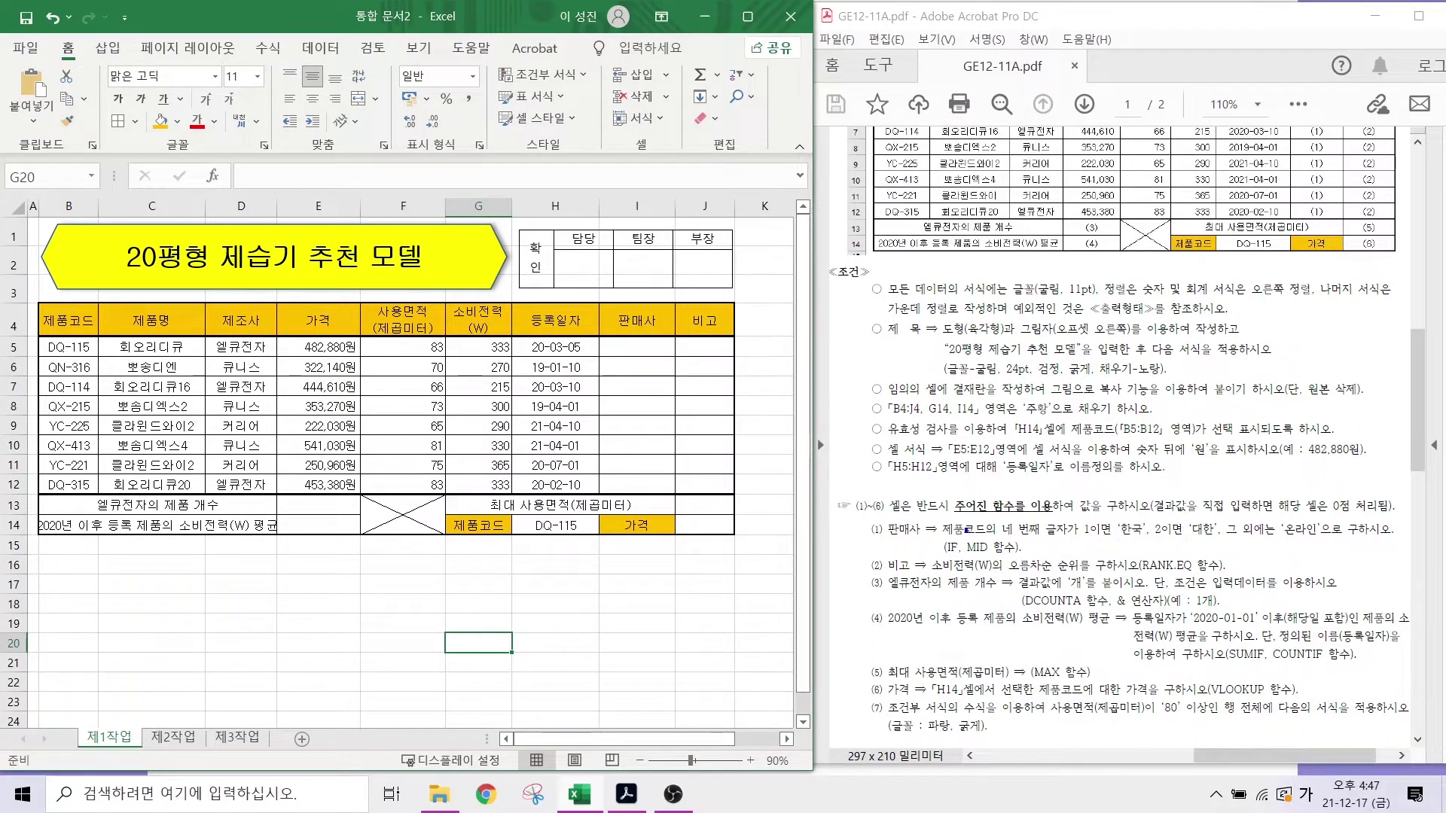
left_click_drag(833, 497, 1423, 745)
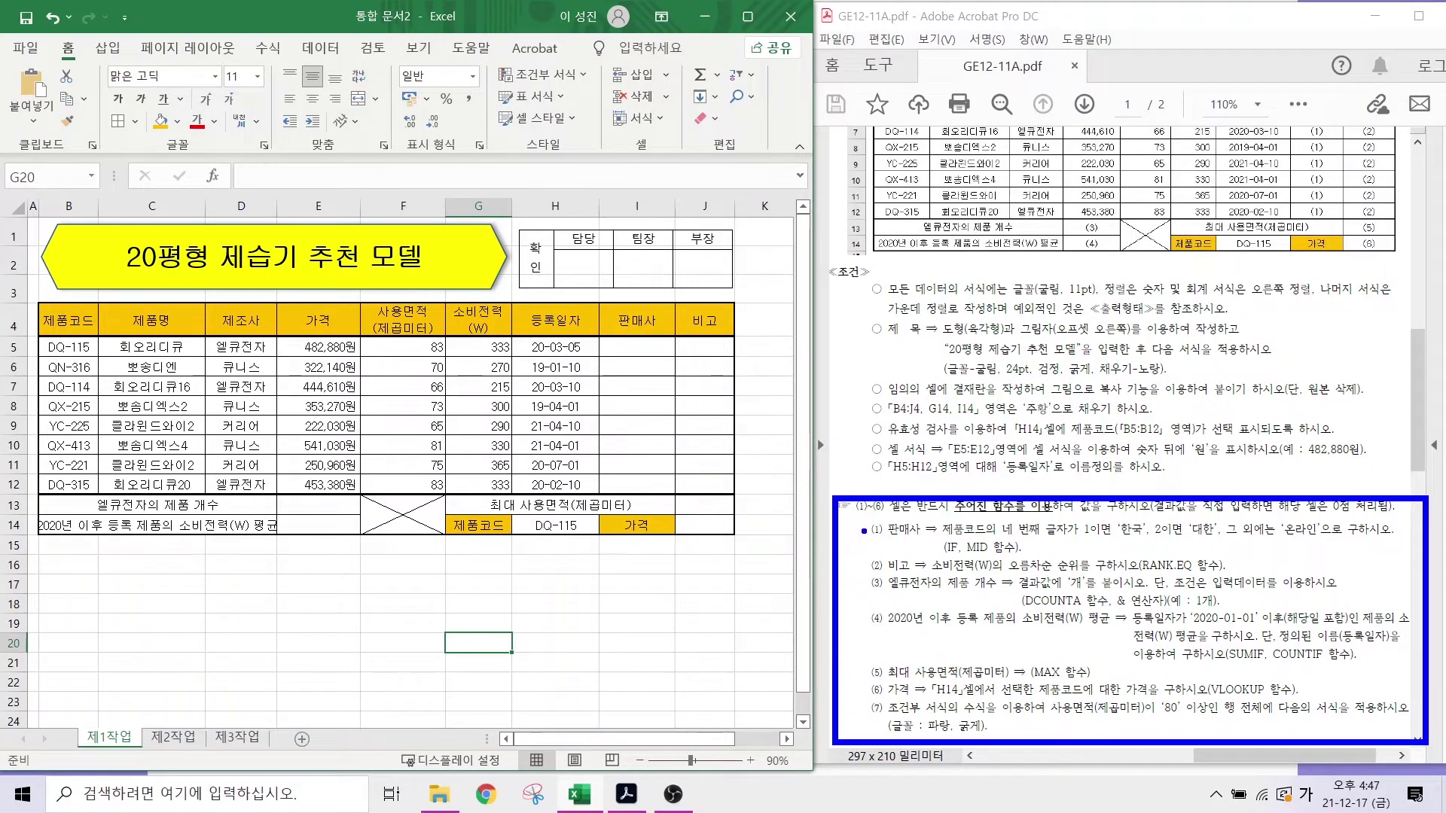
mouse_move(863, 532)
left_mouse_down()
mouse_move(848, 540)
mouse_move(851, 644)
mouse_move(875, 670)
mouse_move(1392, 697)
left_mouse_up()
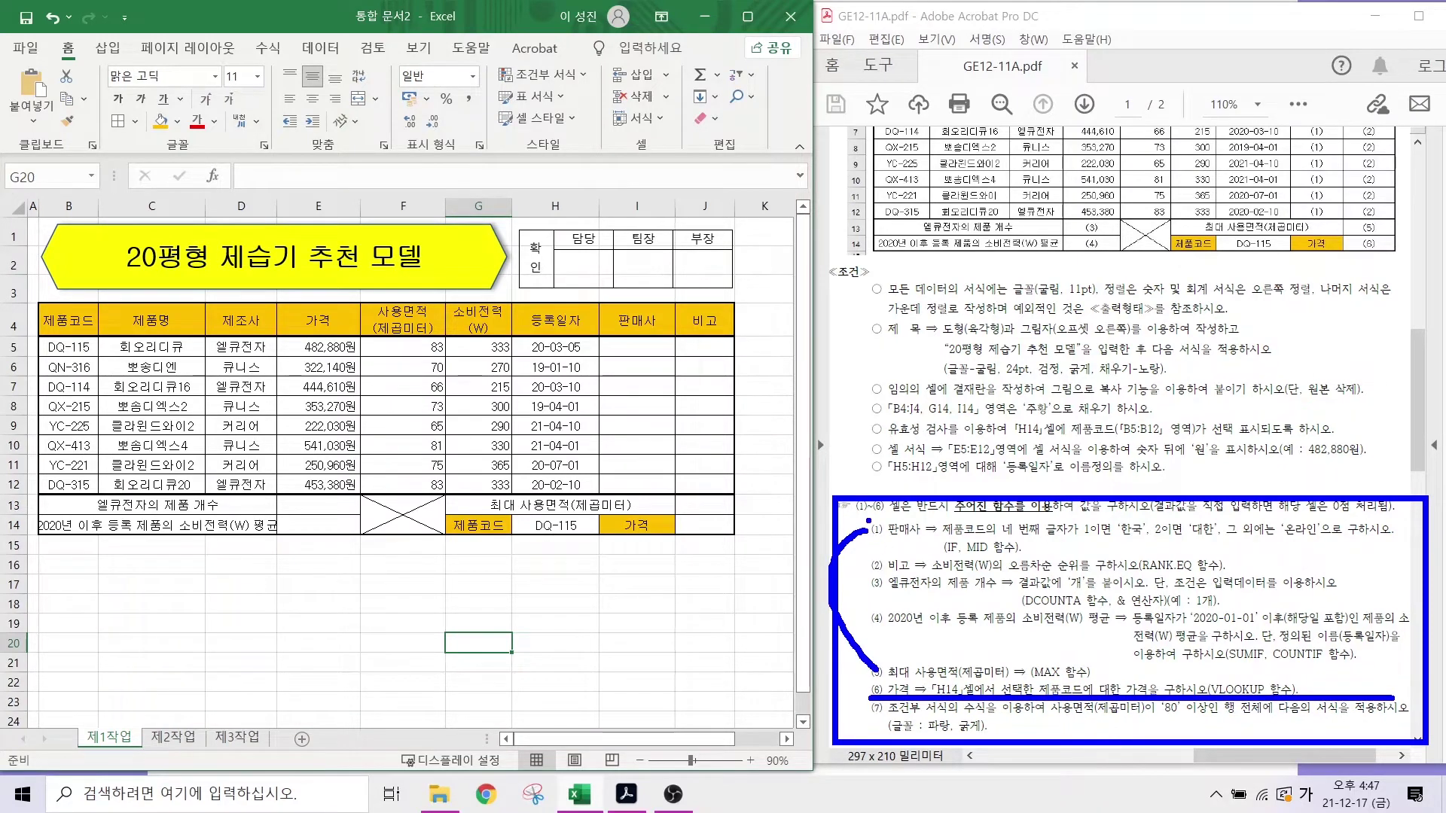
mouse_move(866, 520)
left_mouse_down()
mouse_move(1224, 579)
mouse_move(1400, 577)
mouse_move(1402, 599)
left_mouse_up()
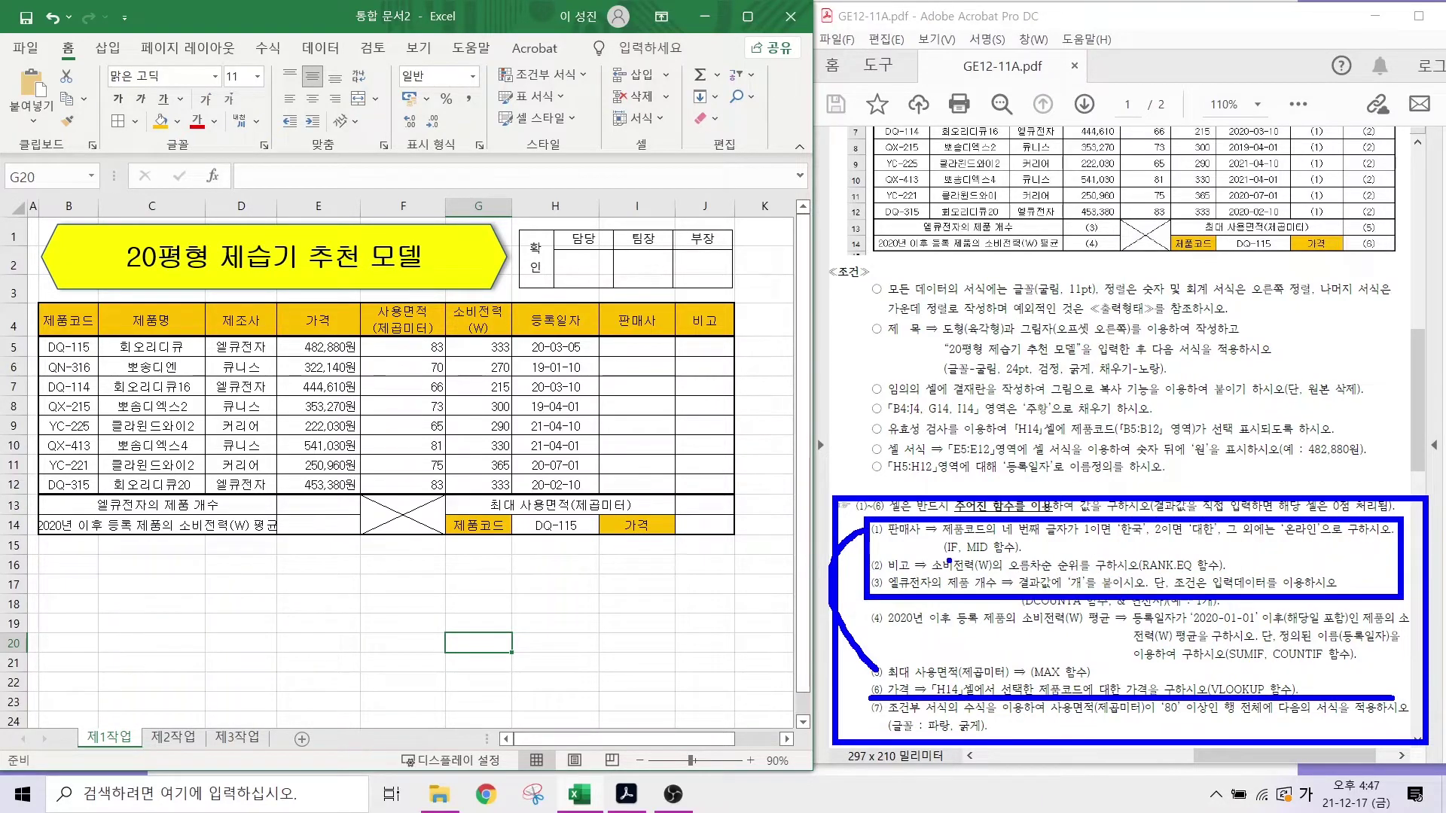
key("Escape")
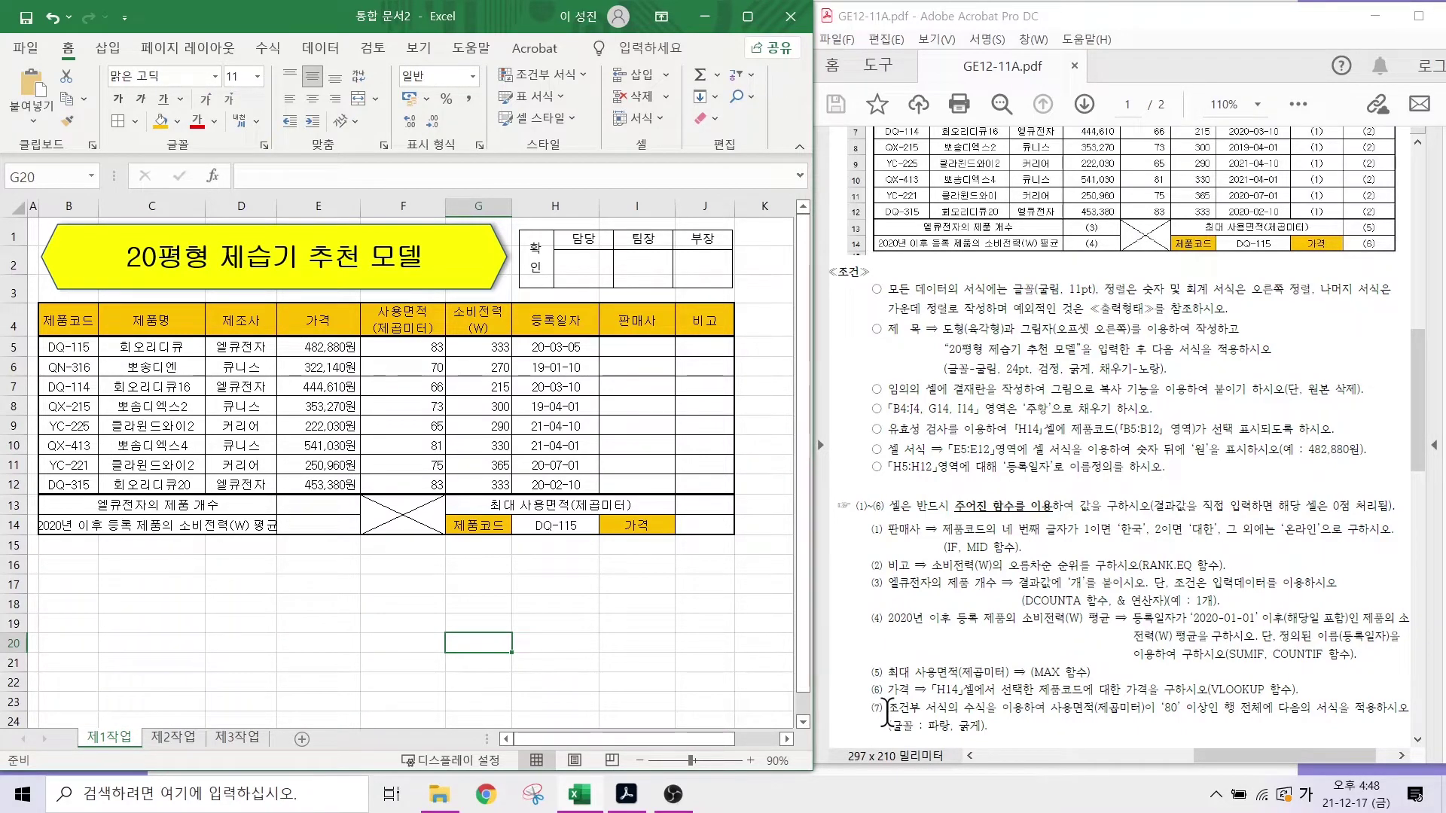
left_click_drag(890, 709, 1040, 708)
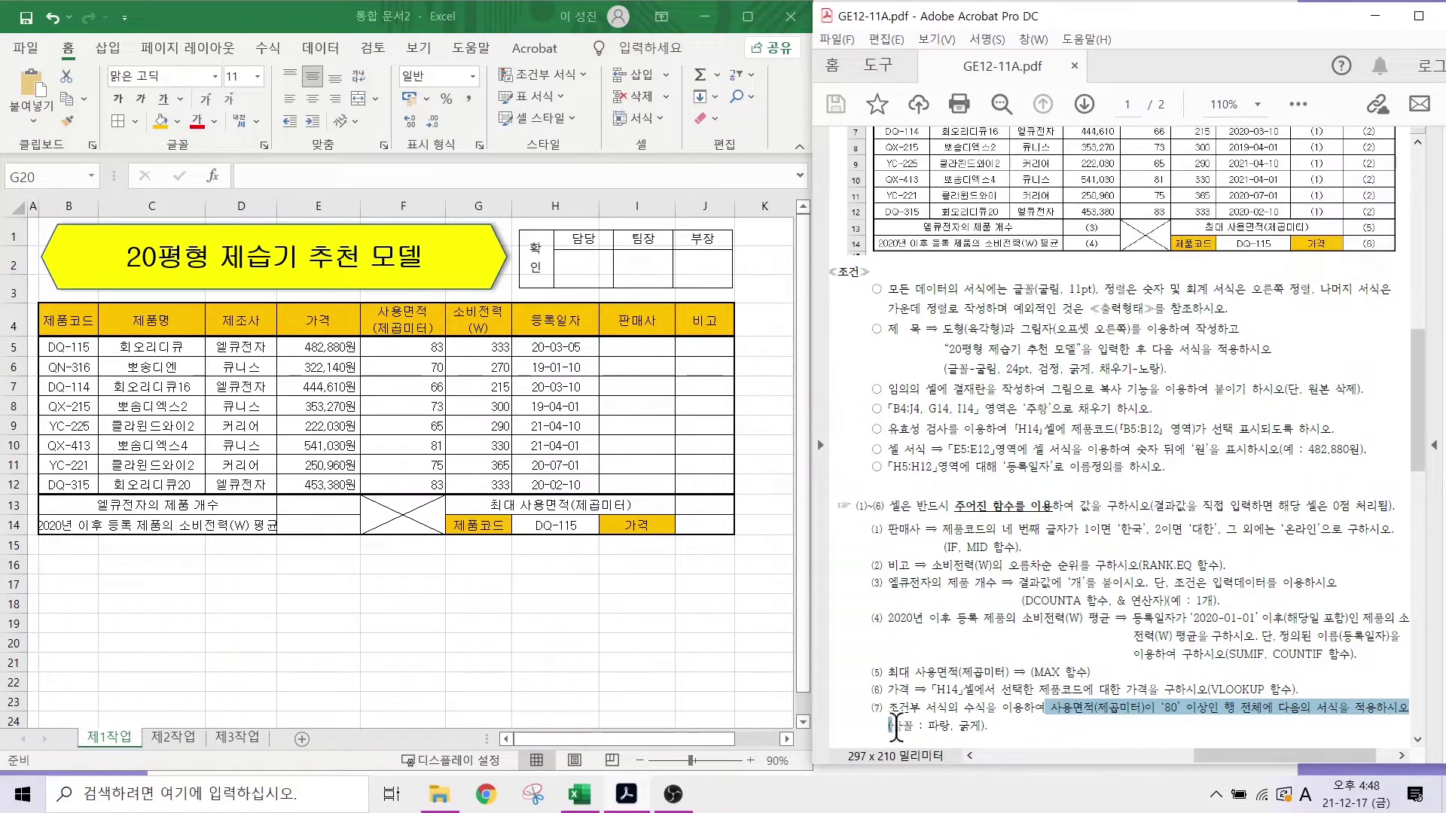
left_click_drag(889, 726, 991, 727)
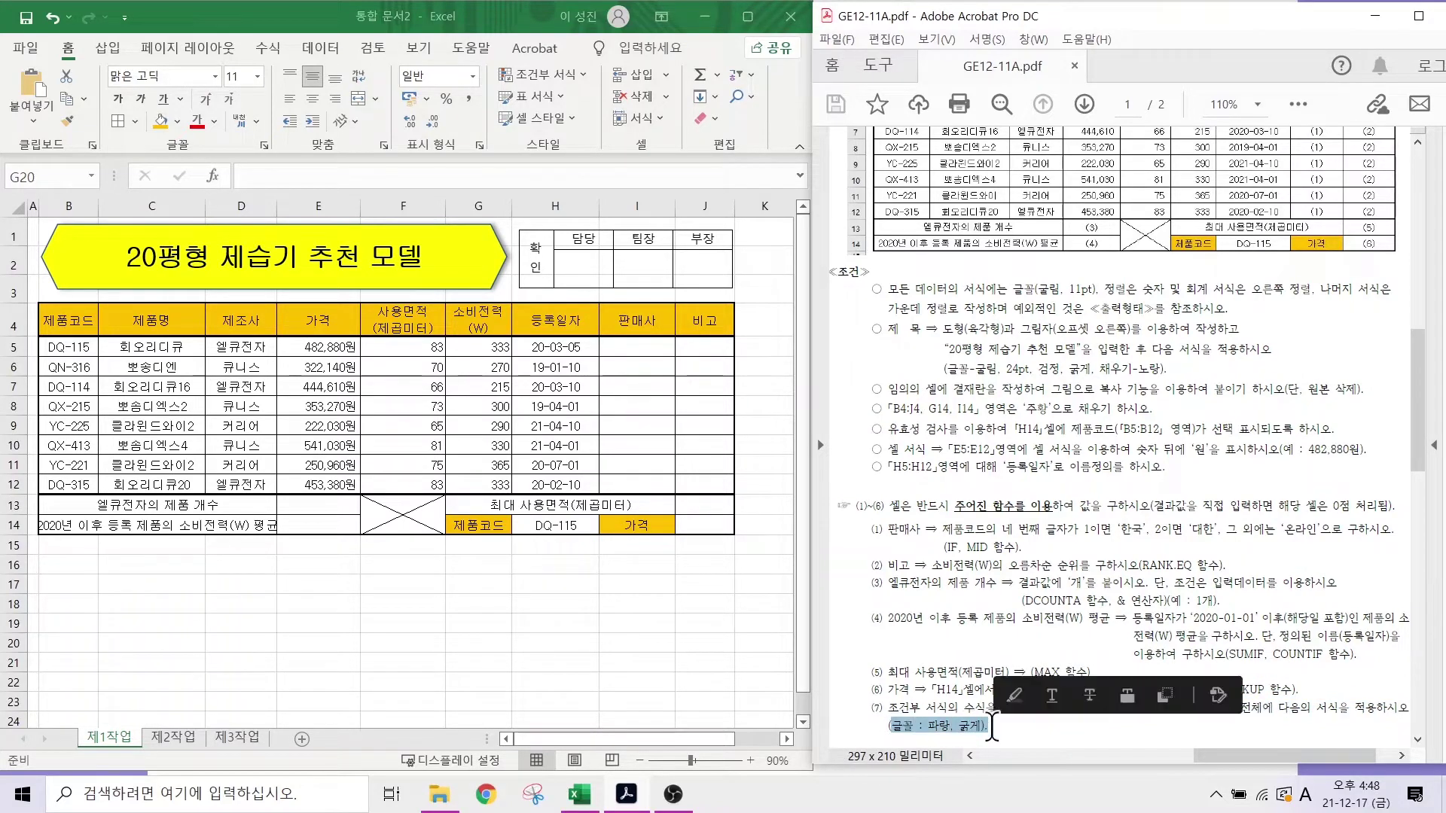
left_click(913, 666)
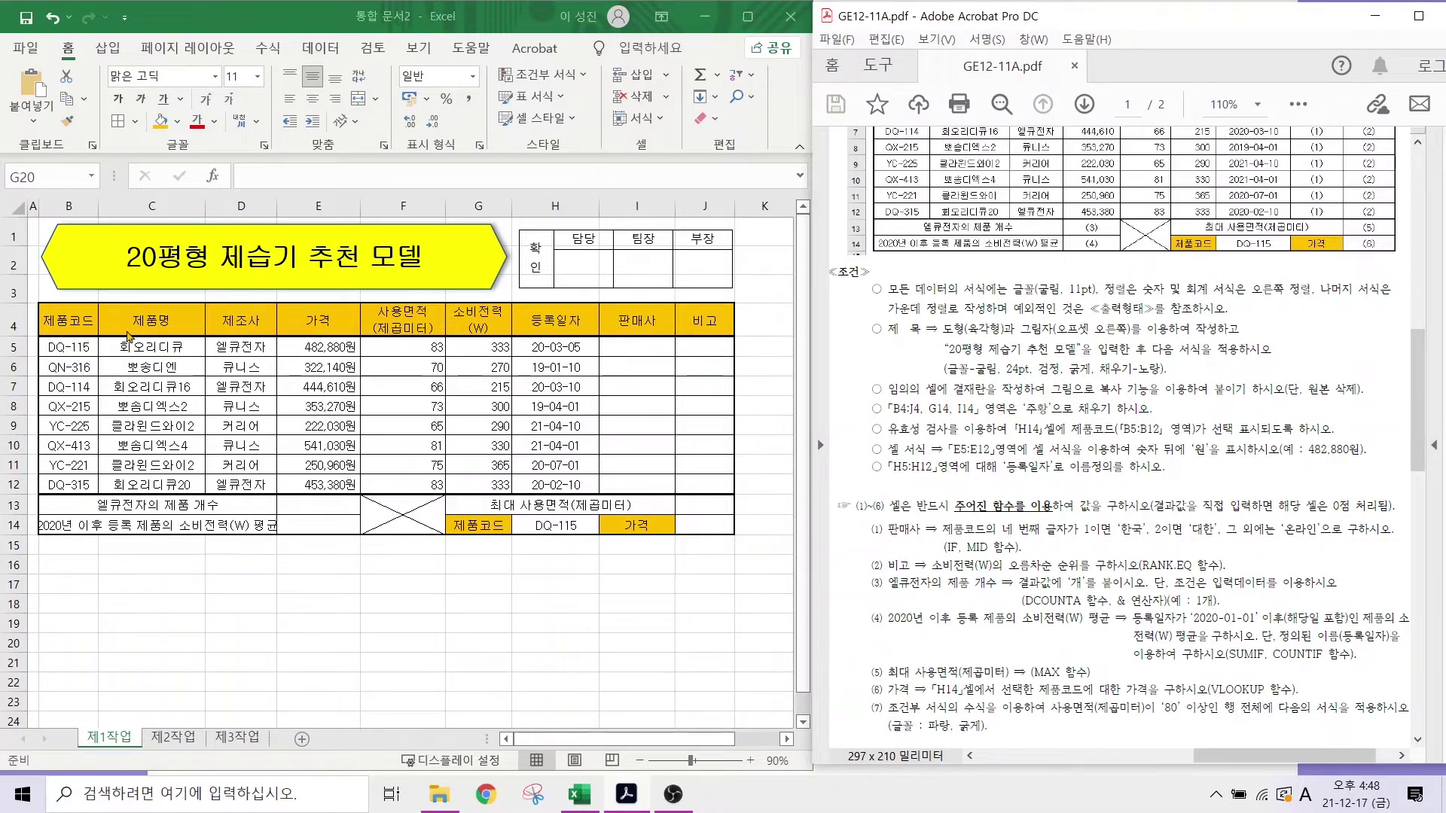
- Switch to Excel and start a new conditional formatting rule for B5:J12 that uses a formula to decide which cells to format
key("alt+Tab")
left_click_drag(56, 342, 706, 482)
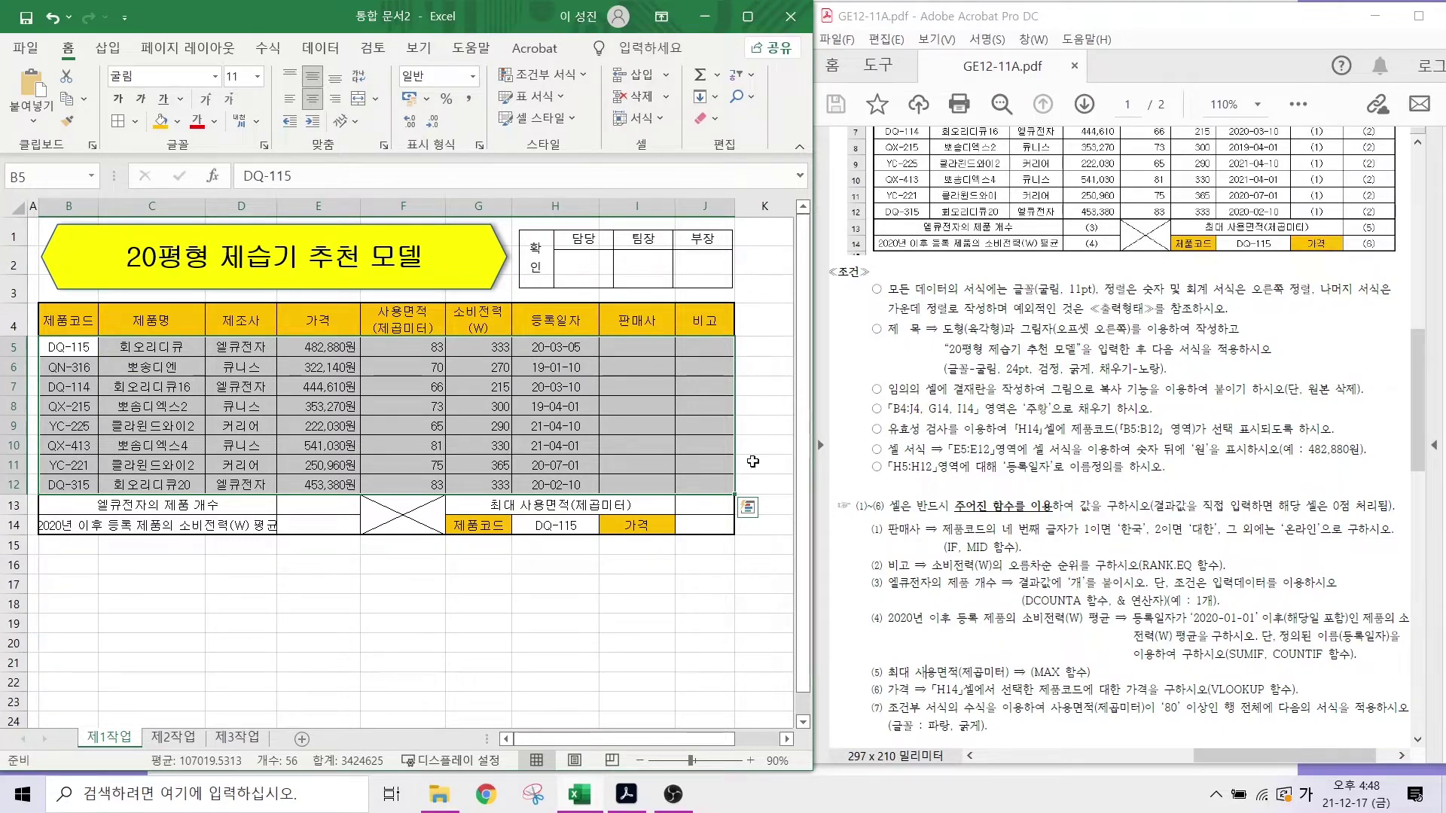
left_click(546, 74)
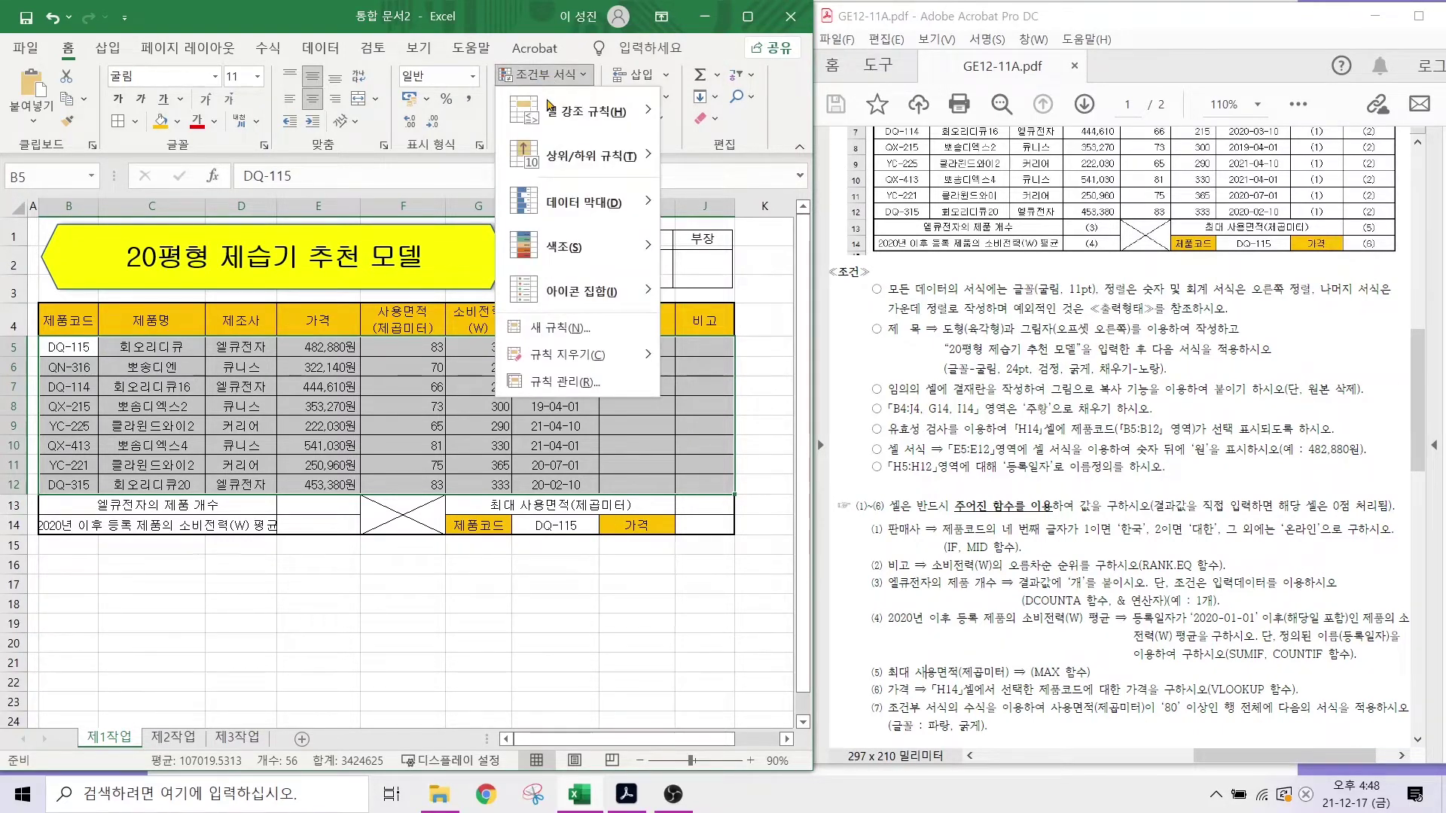
left_click(546, 329)
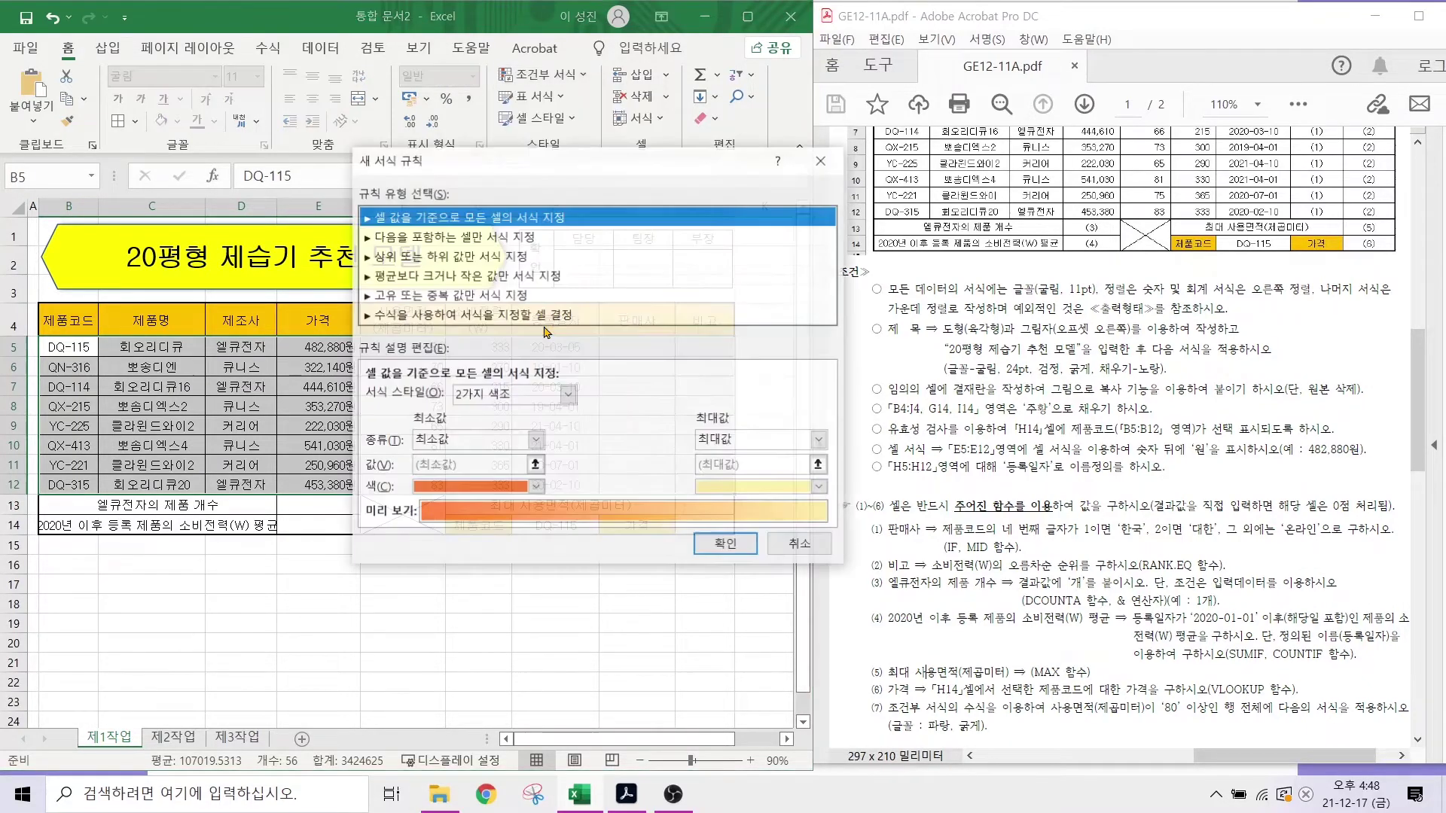
left_click(403, 315)
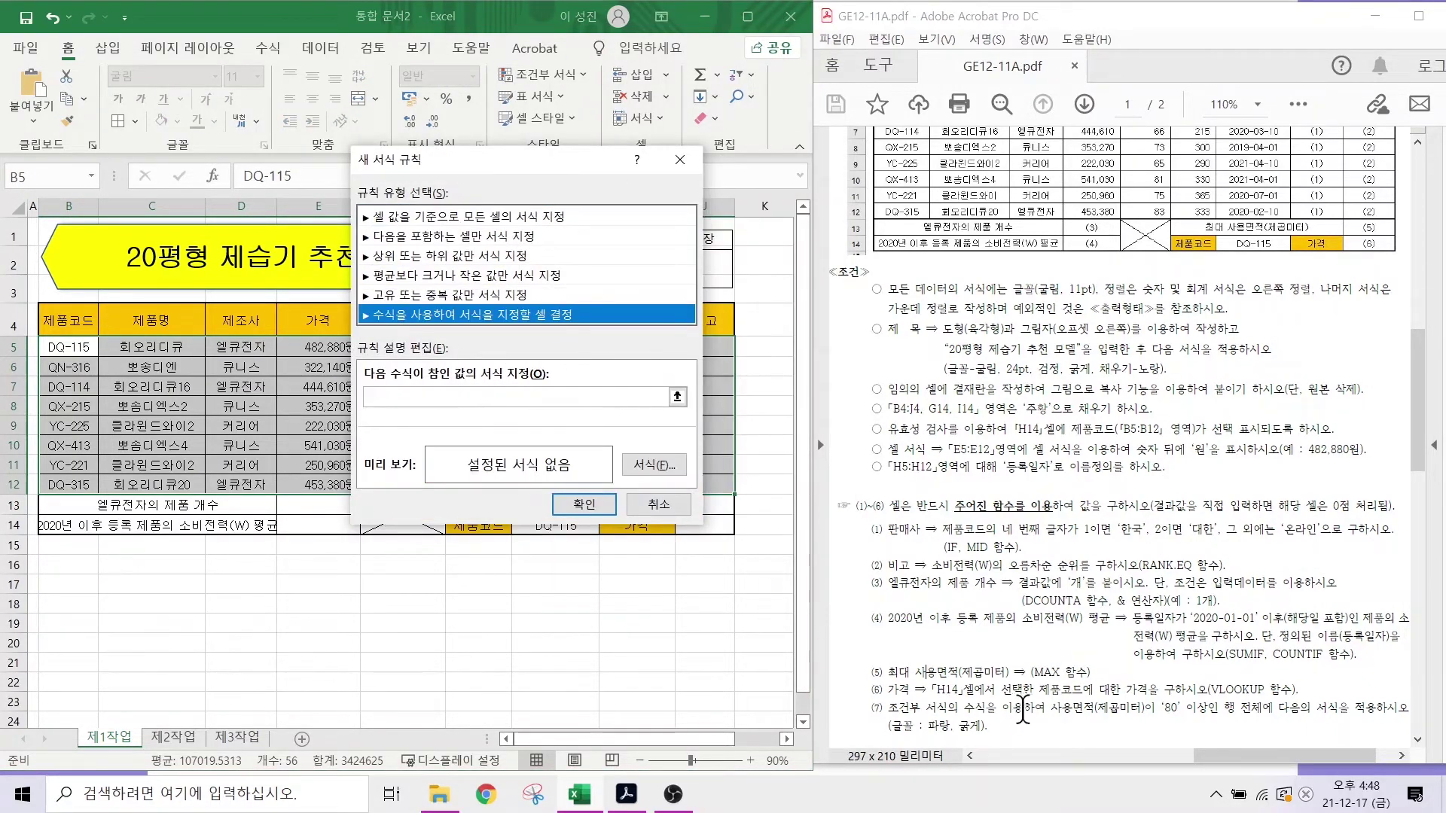
left_click(385, 398)
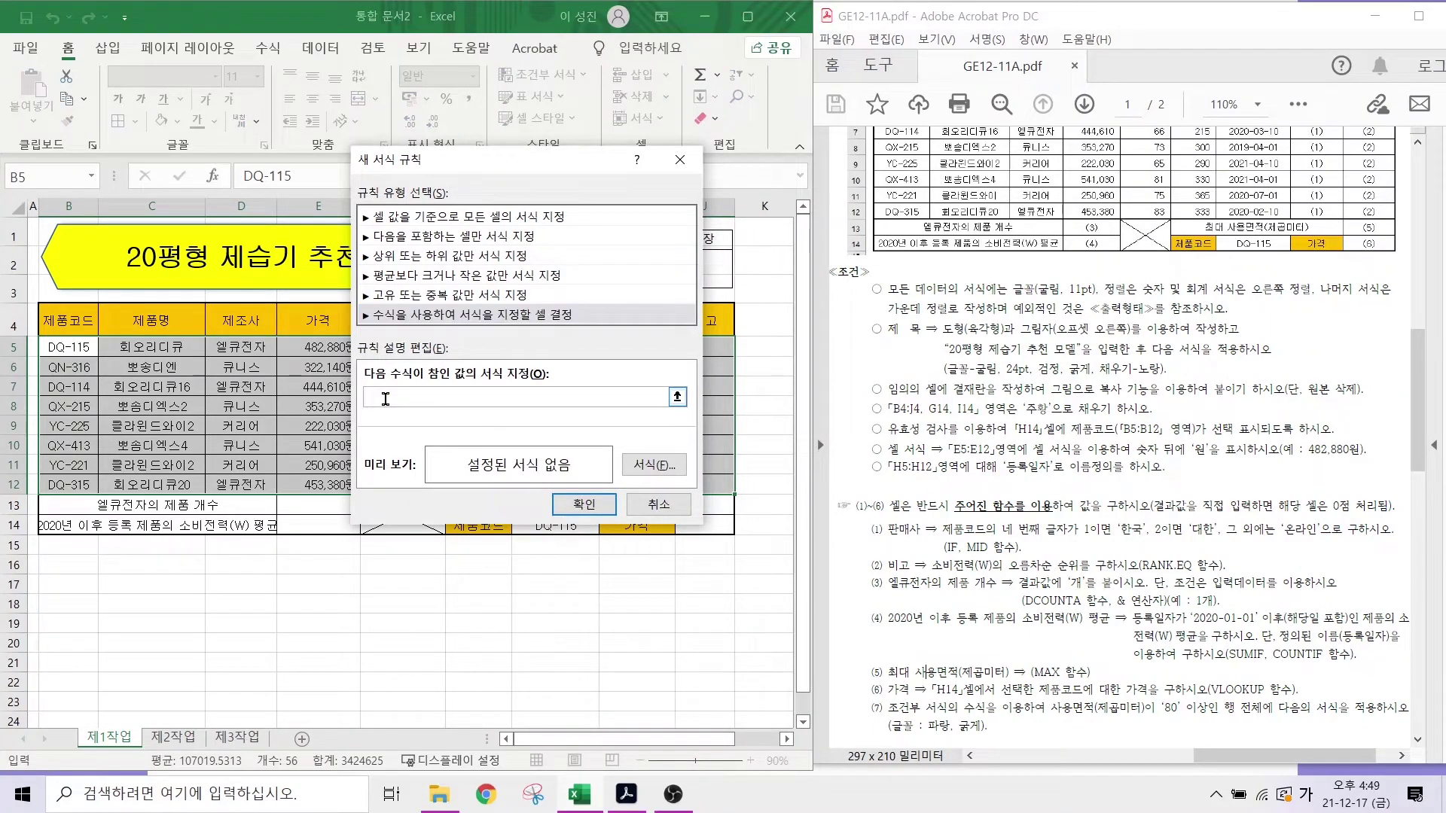
- Set the conditional formatting rule's formula to =$F5>=80, keeping only column F absolute
type("=")
left_click_drag(462, 171, 759, 208)
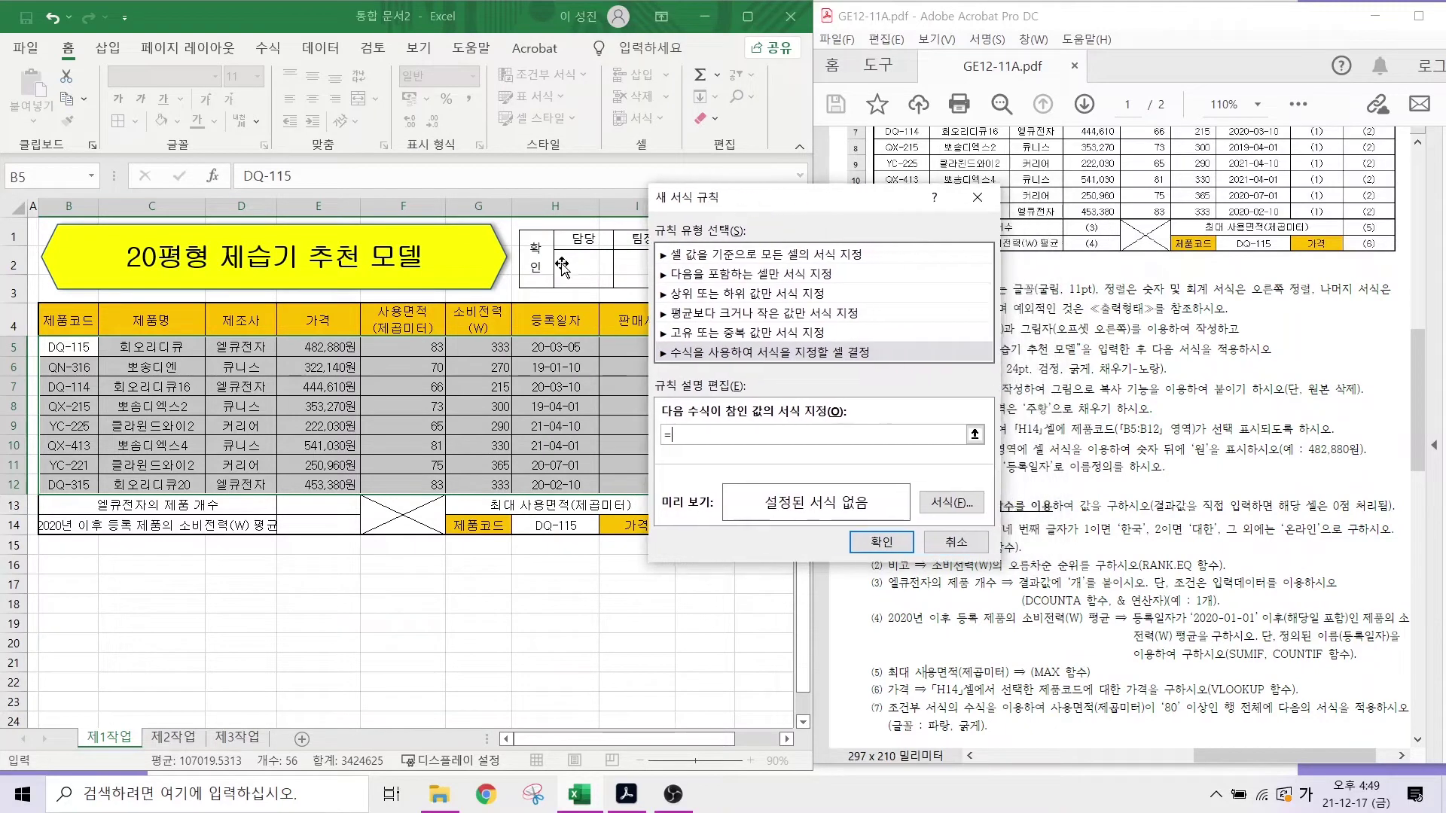
left_click_drag(360, 329, 451, 503)
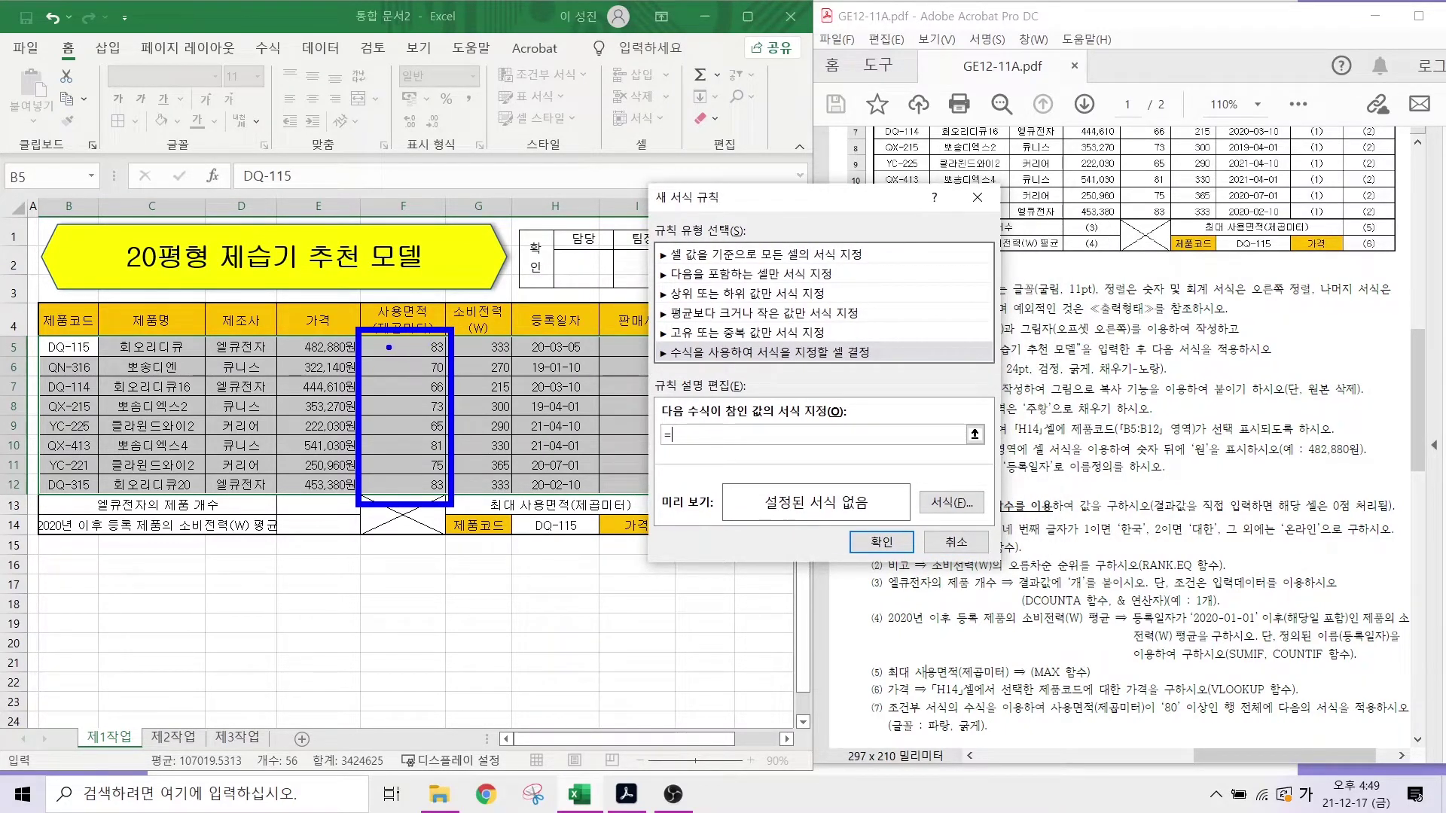
left_click_drag(369, 336, 467, 360)
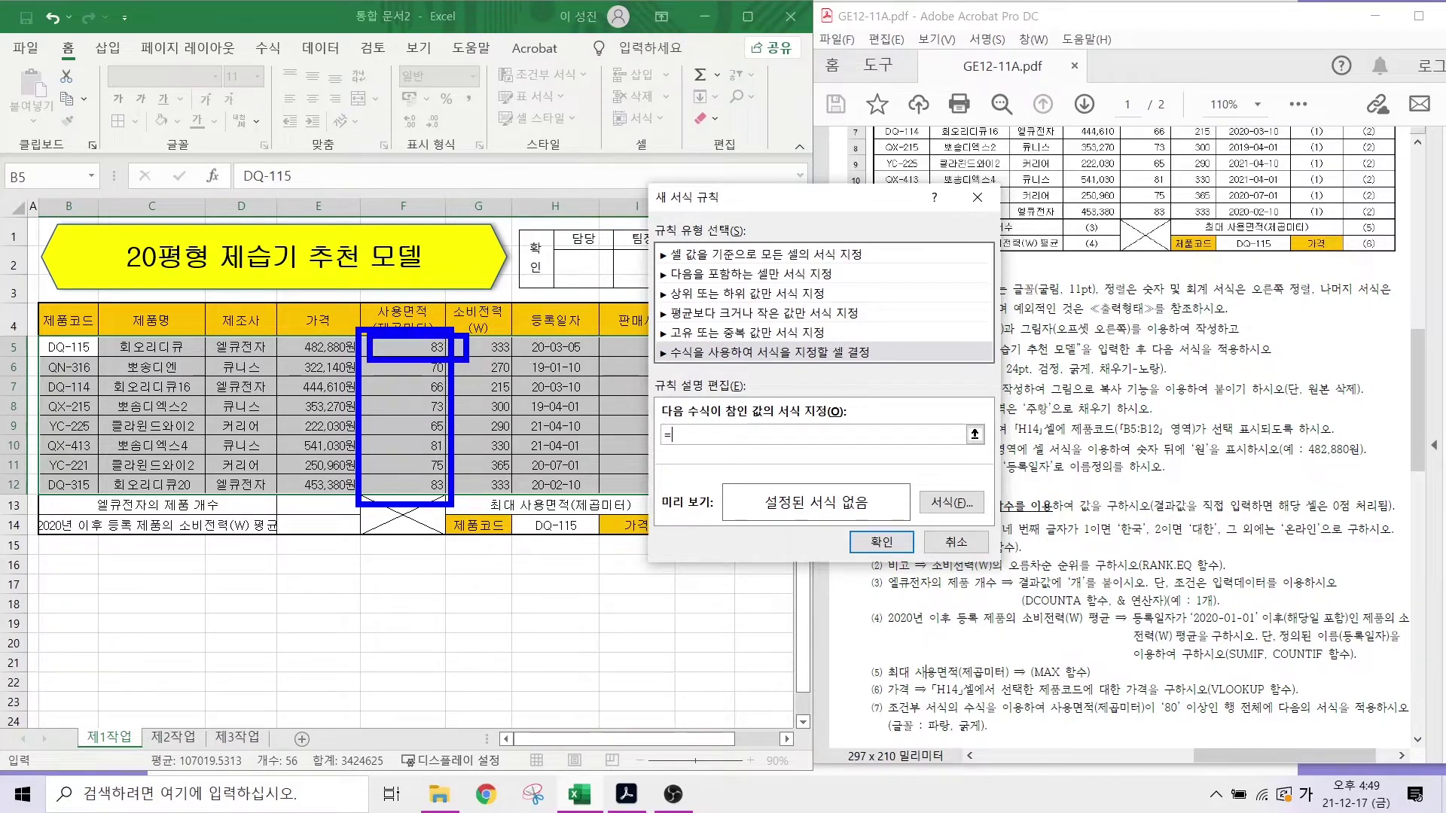
key("Escape")
left_click(402, 350)
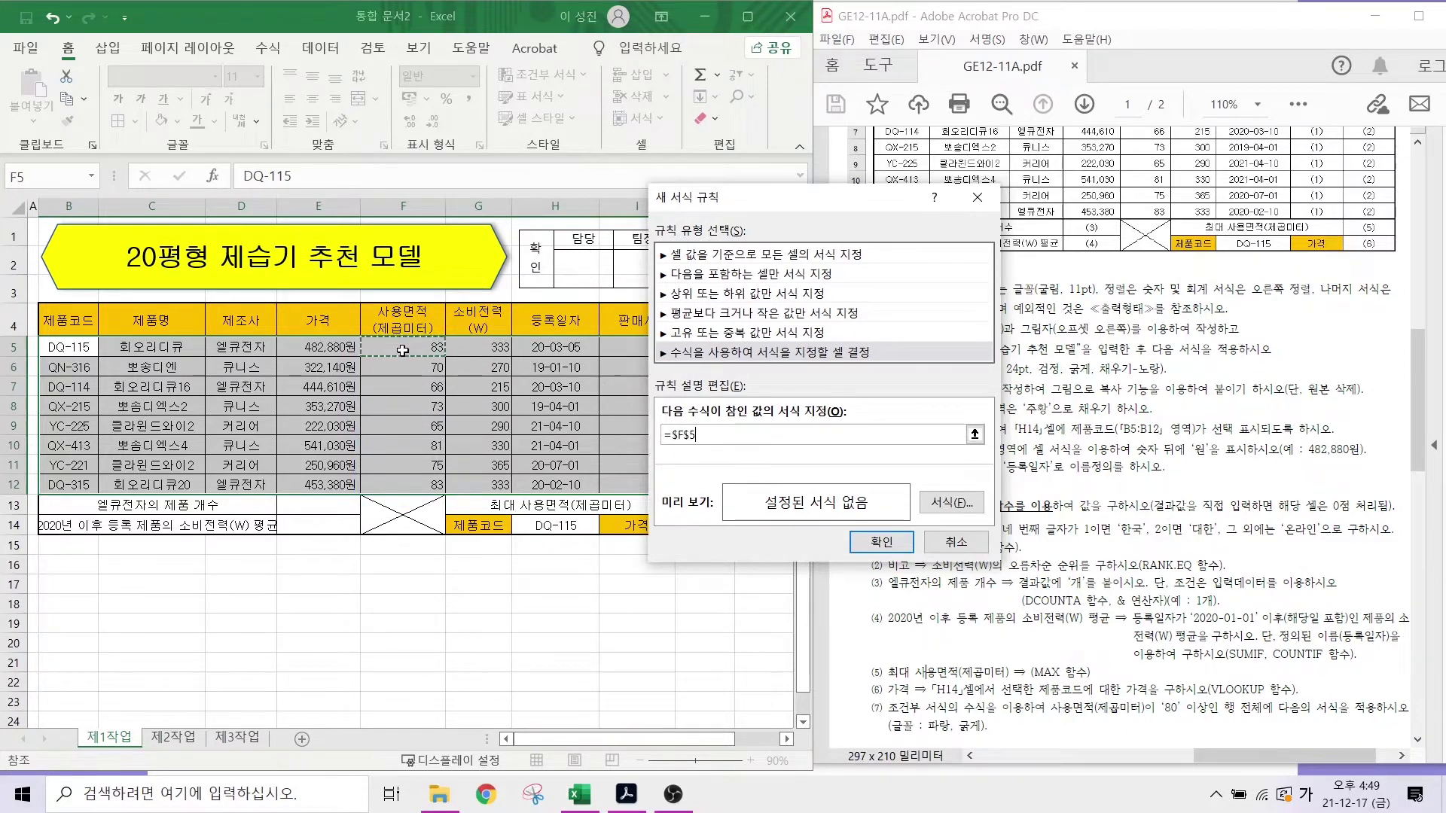
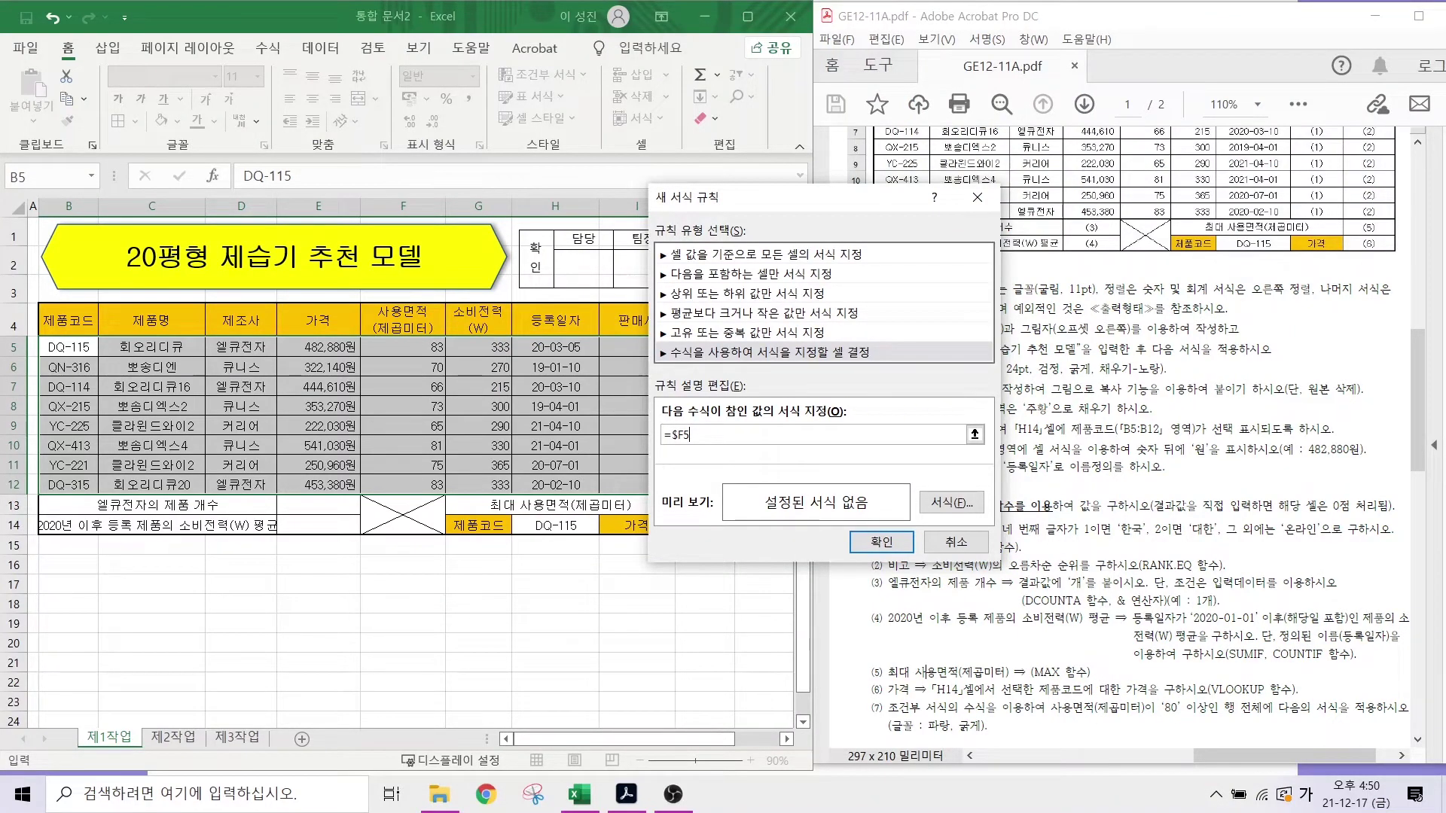
mouse_move(819, 378)
left_mouse_down()
mouse_move(866, 409)
mouse_move(834, 461)
left_mouse_up()
mouse_move(894, 413)
left_mouse_down()
mouse_move(950, 413)
mouse_move(947, 433)
left_mouse_up()
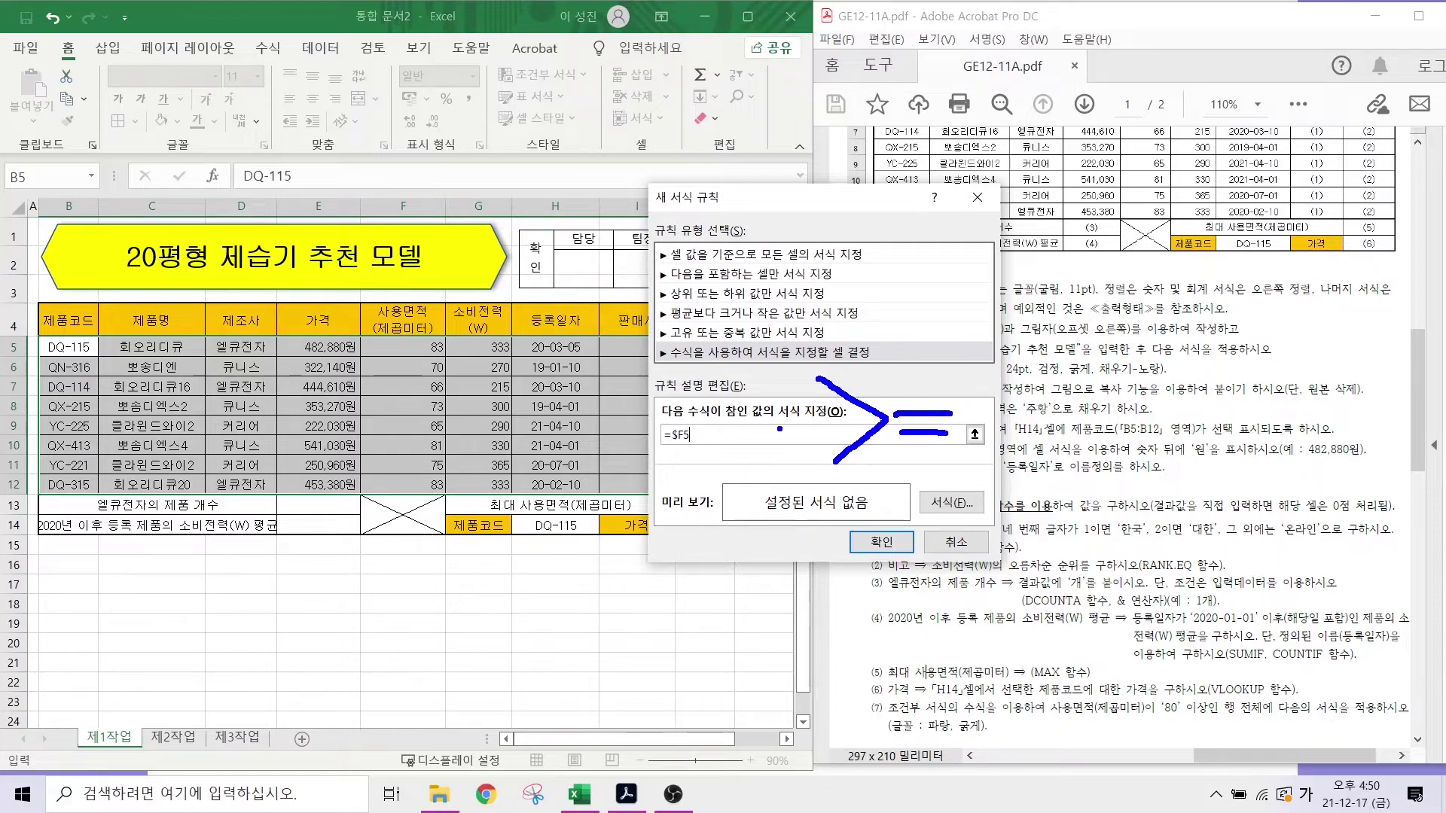
left_click(723, 435)
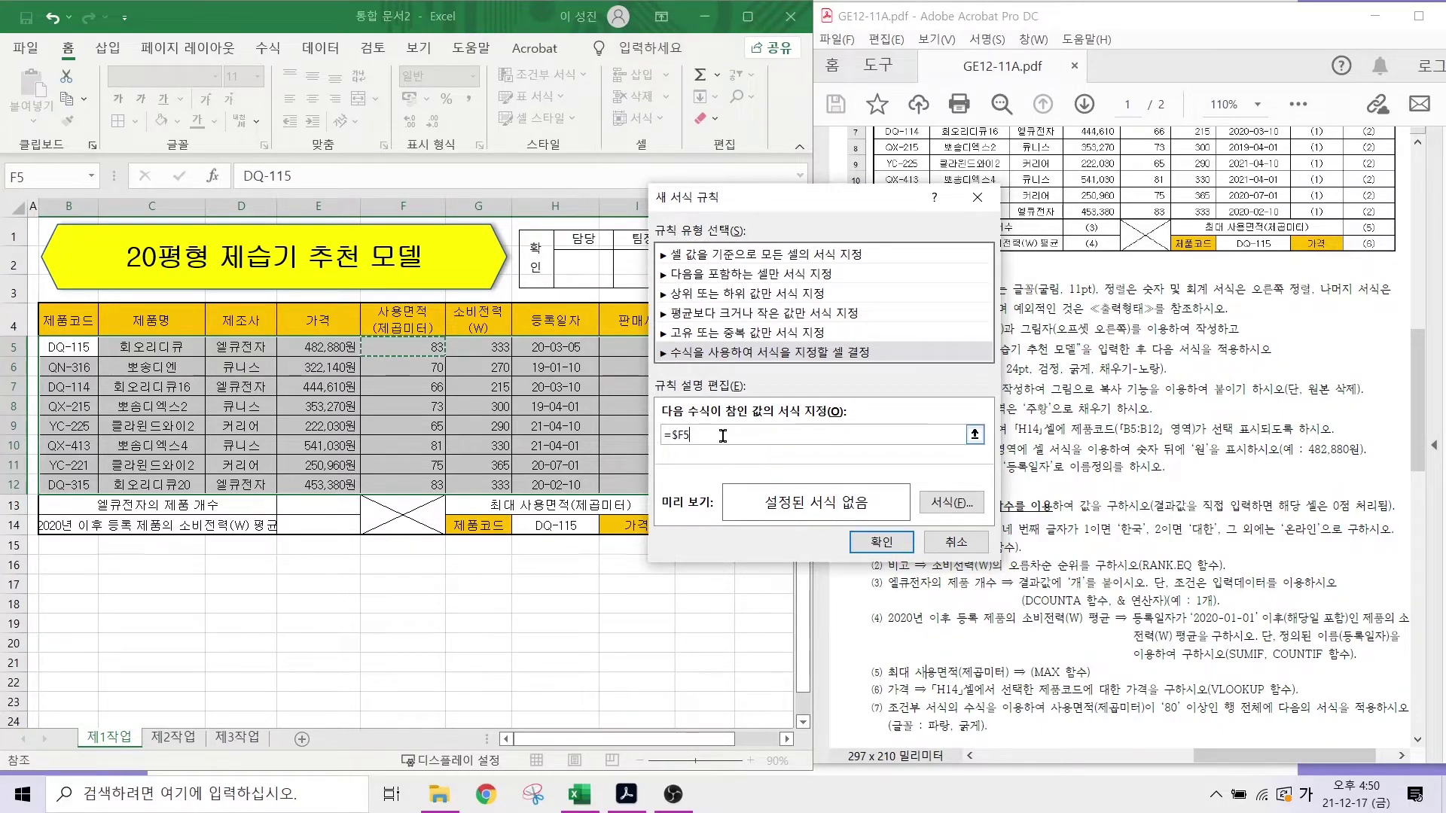
type(">=80")
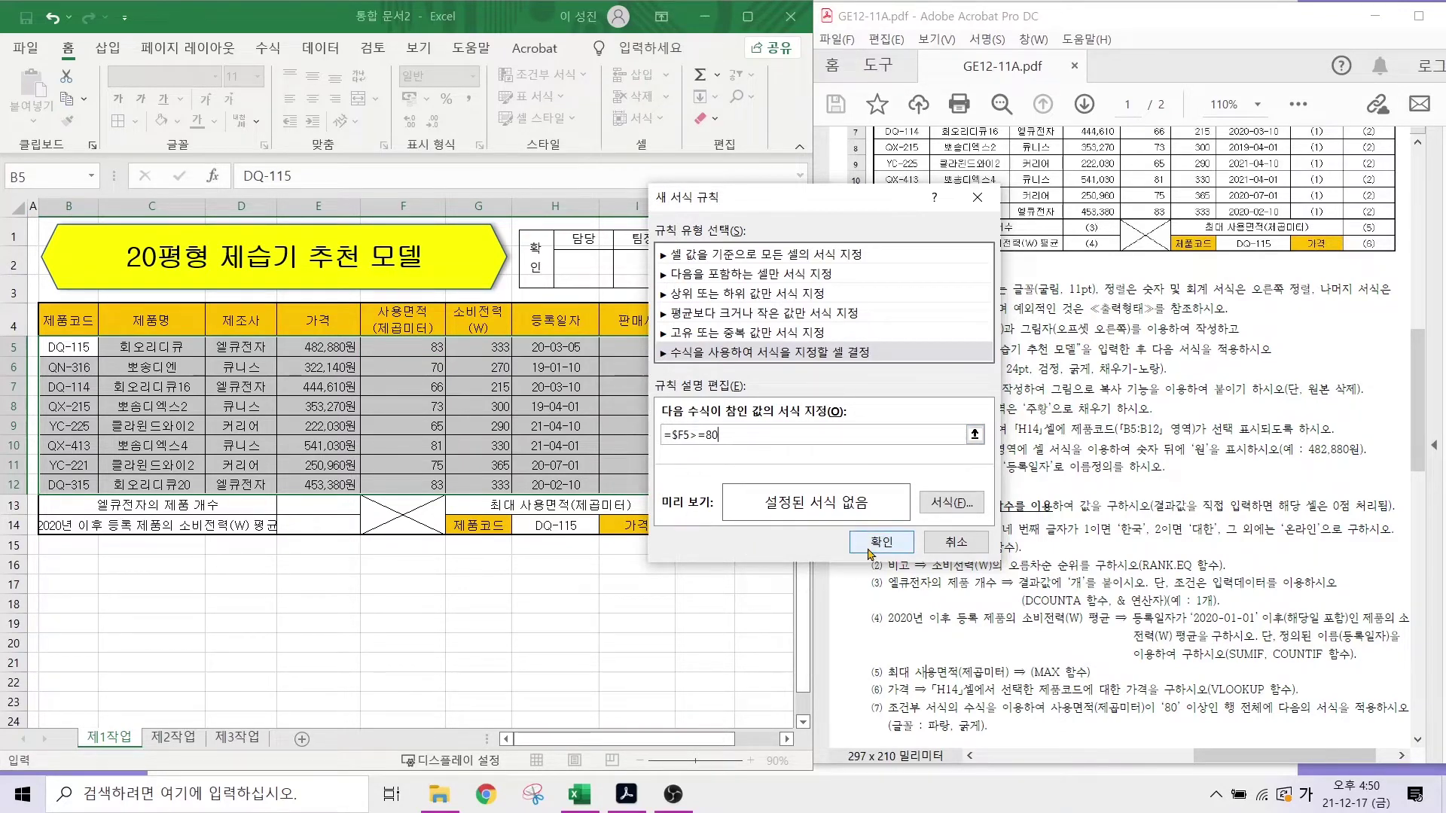
- Set the rule's font format to bold (굵게) and standard blue (파랑), and apply the conditional formatting to B5:J12
left_click(943, 509)
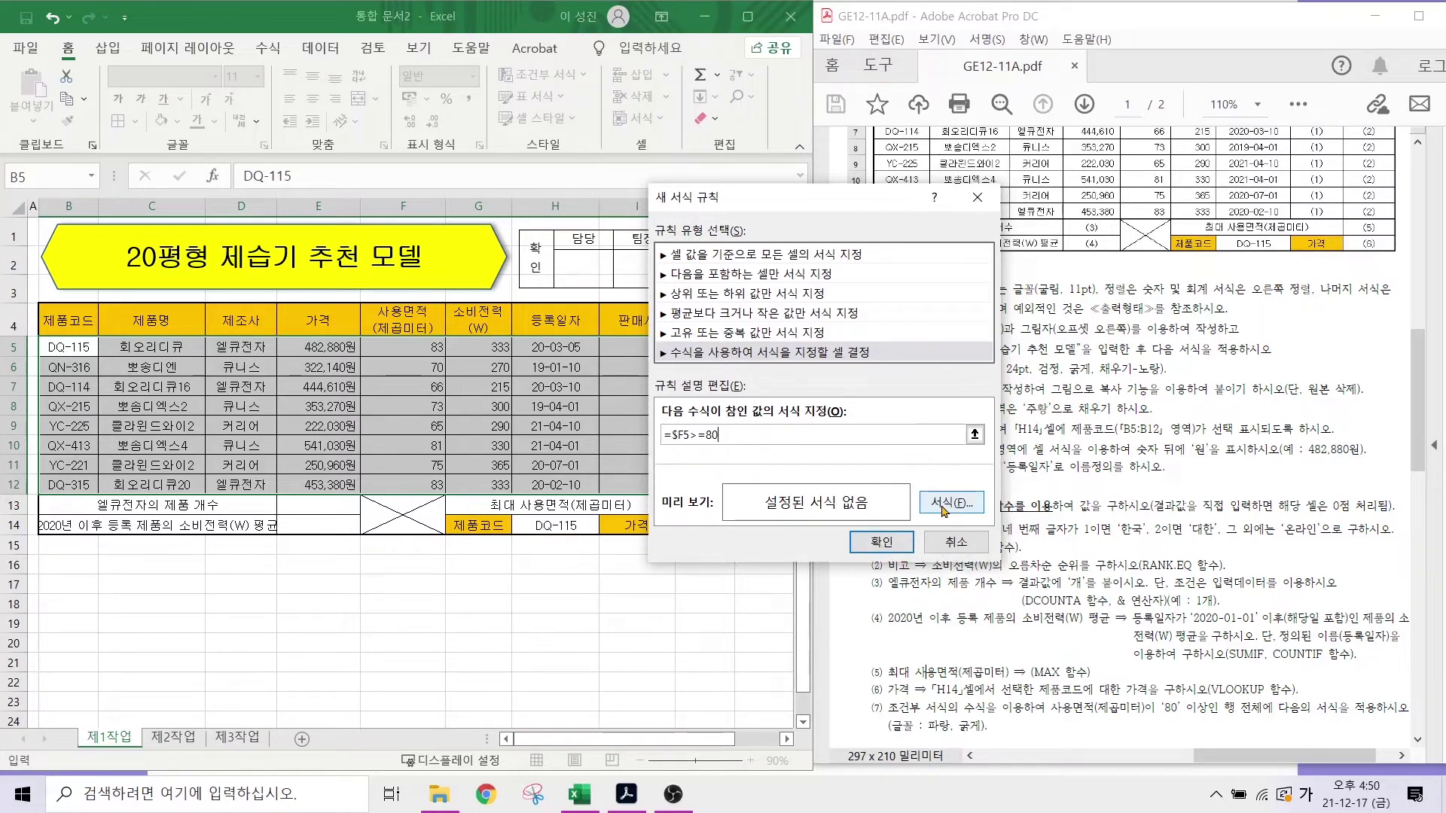
left_click(943, 509)
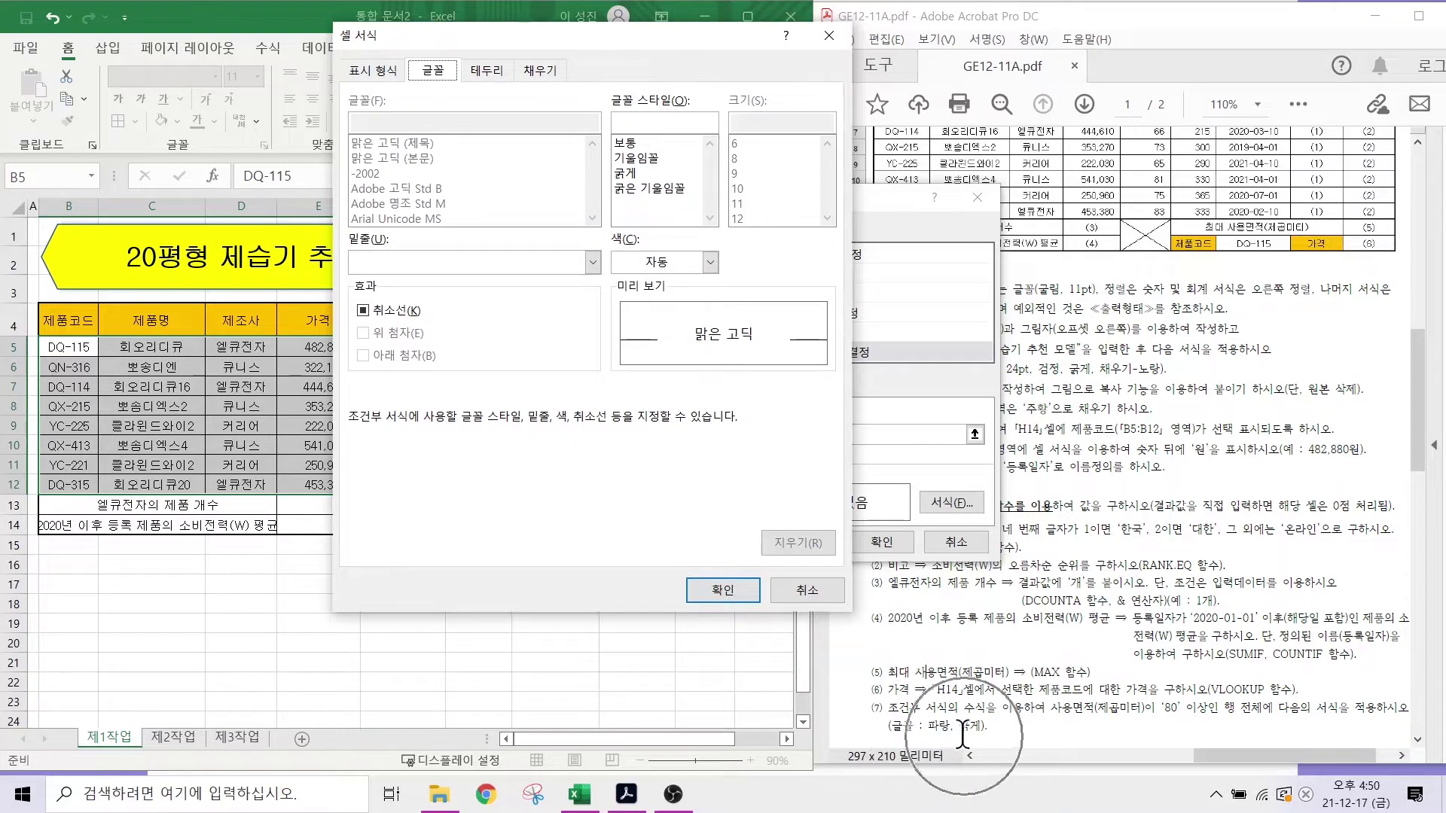
left_click(625, 173)
left_click(706, 268)
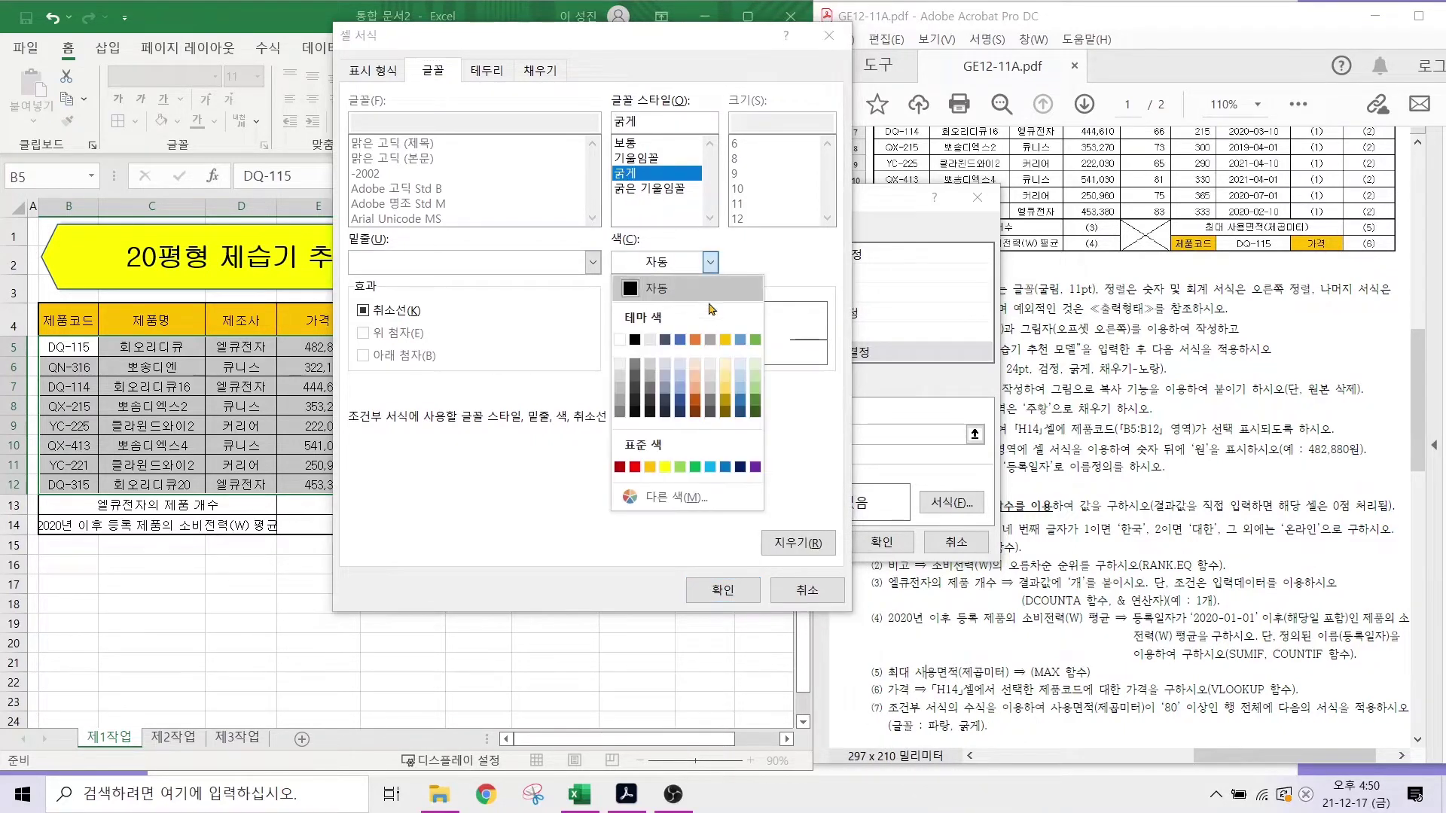
left_click(725, 467)
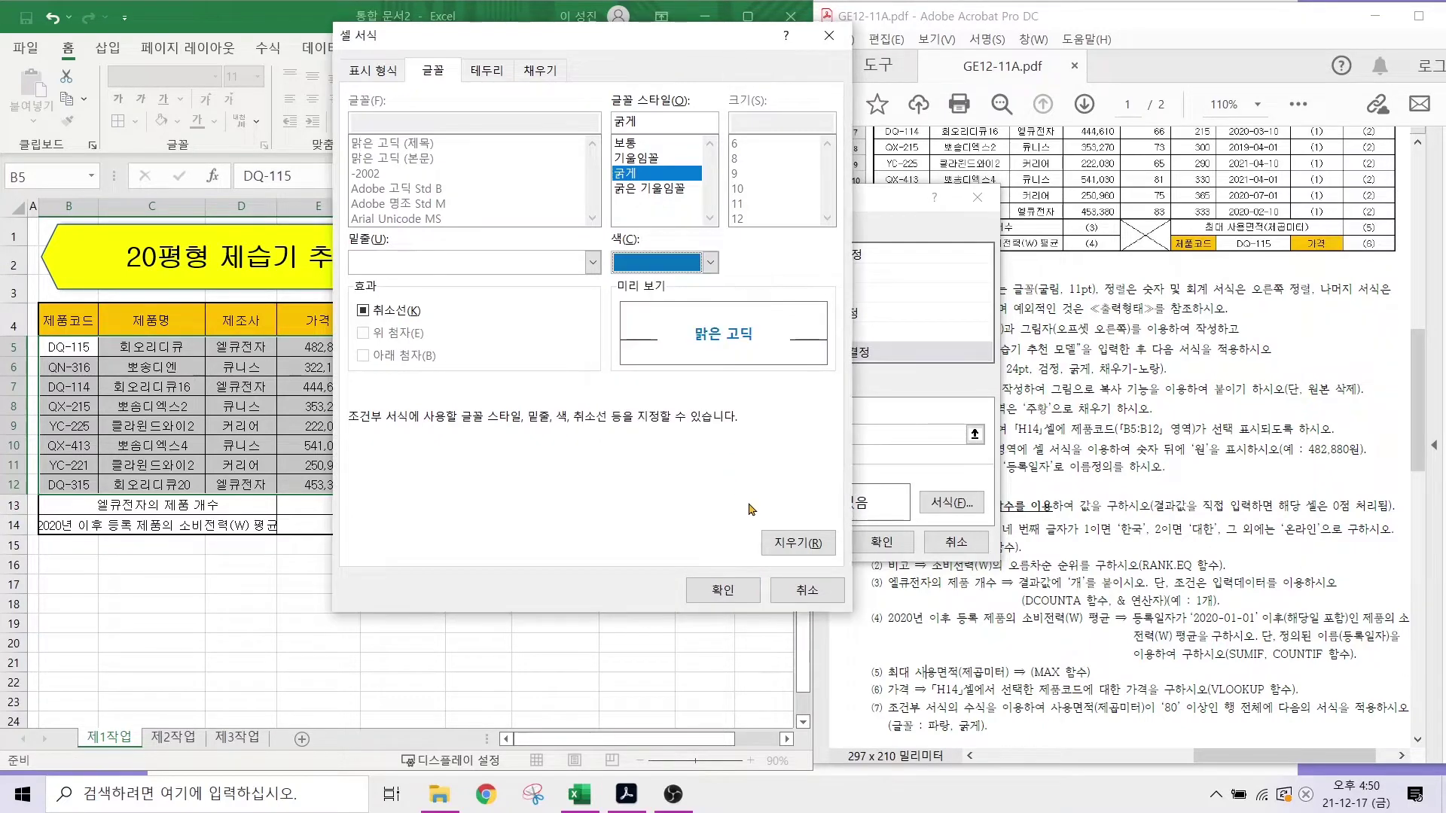
left_click(722, 590)
left_click(858, 537)
left_click(419, 598)
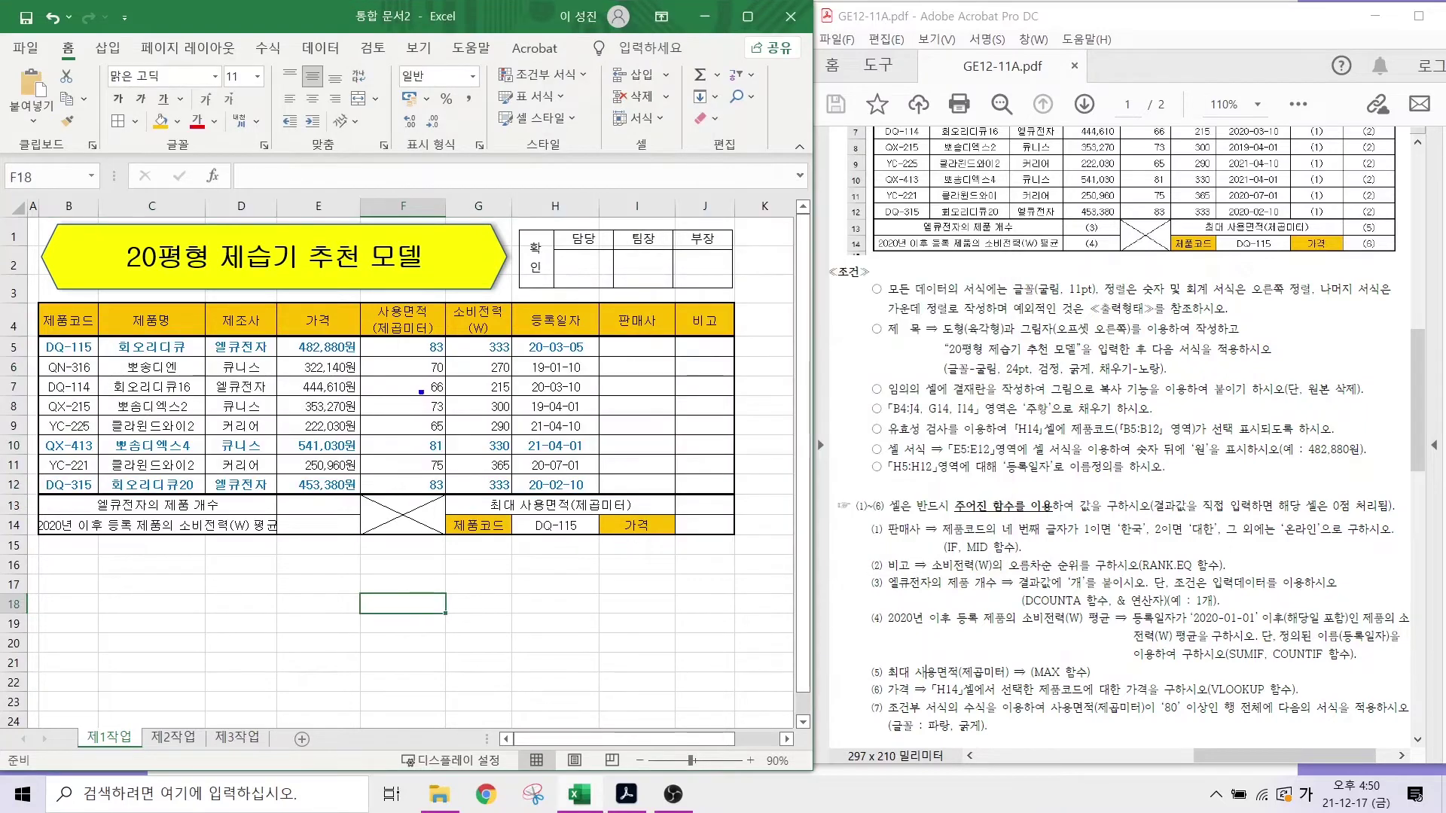
mouse_move(58, 335)
left_mouse_down()
mouse_move(533, 388)
mouse_move(663, 365)
left_mouse_up()
left_click_drag(50, 433, 602, 458)
left_click_drag(58, 479, 664, 523)
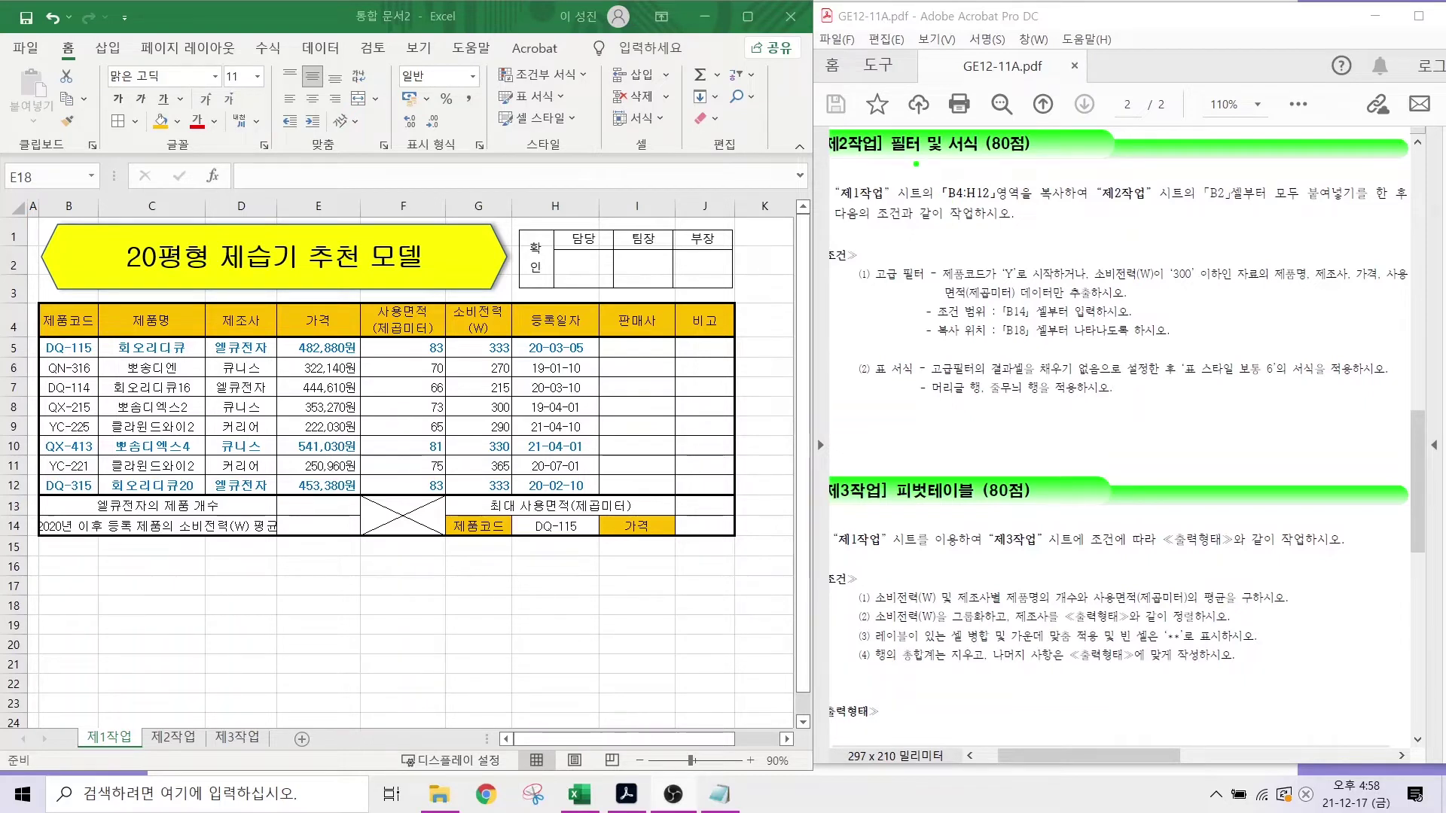
- Copy B4:H12 from the 제1작업 sheet and paste it at cell B2 of the 제2작업 sheet, as the 제2작업 instructions require
mouse_move(835, 173)
left_mouse_down()
mouse_move(906, 204)
mouse_move(1006, 206)
left_mouse_up()
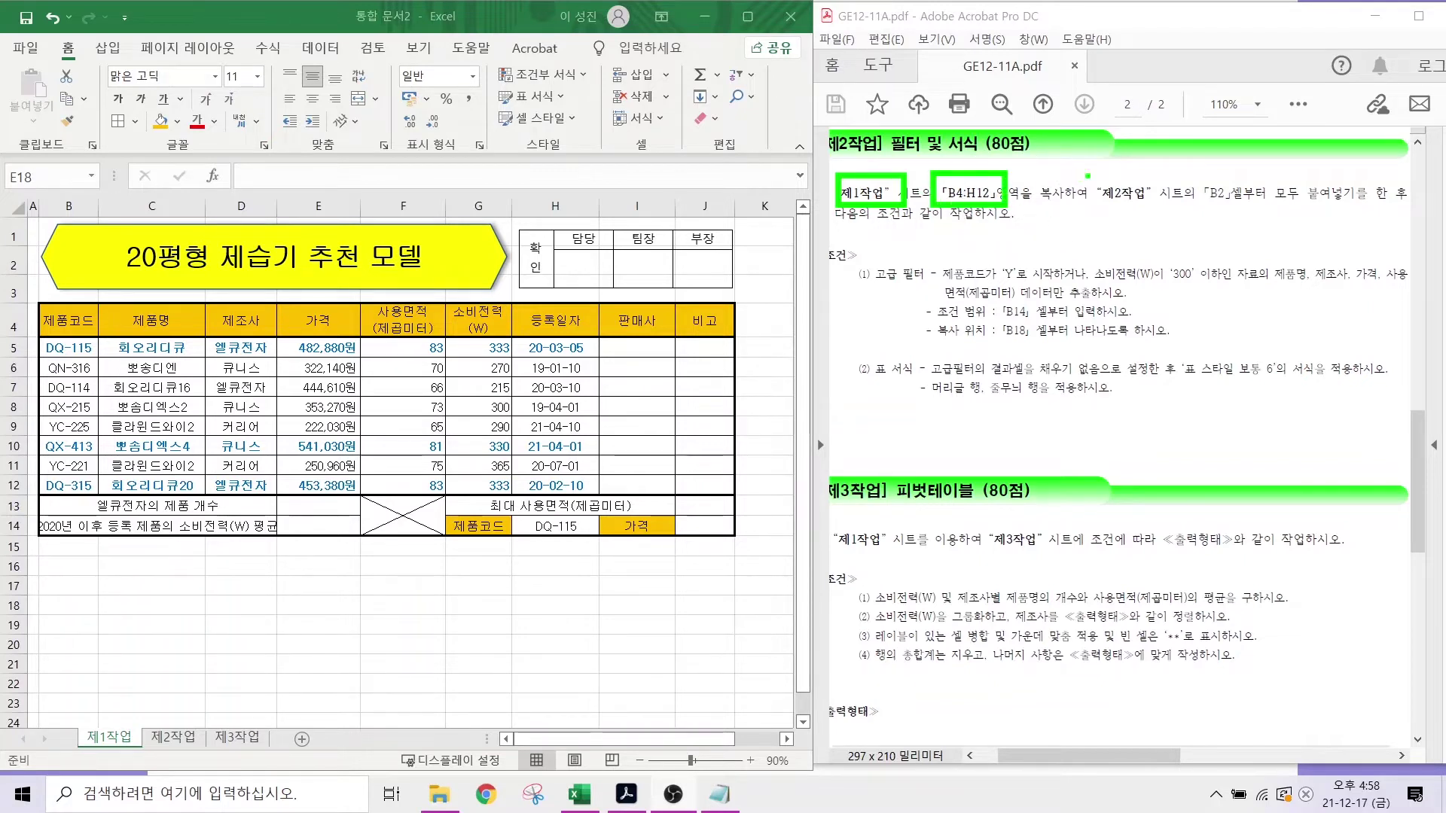
mouse_move(1086, 174)
left_mouse_down()
mouse_move(1146, 209)
mouse_move(1237, 206)
left_mouse_up()
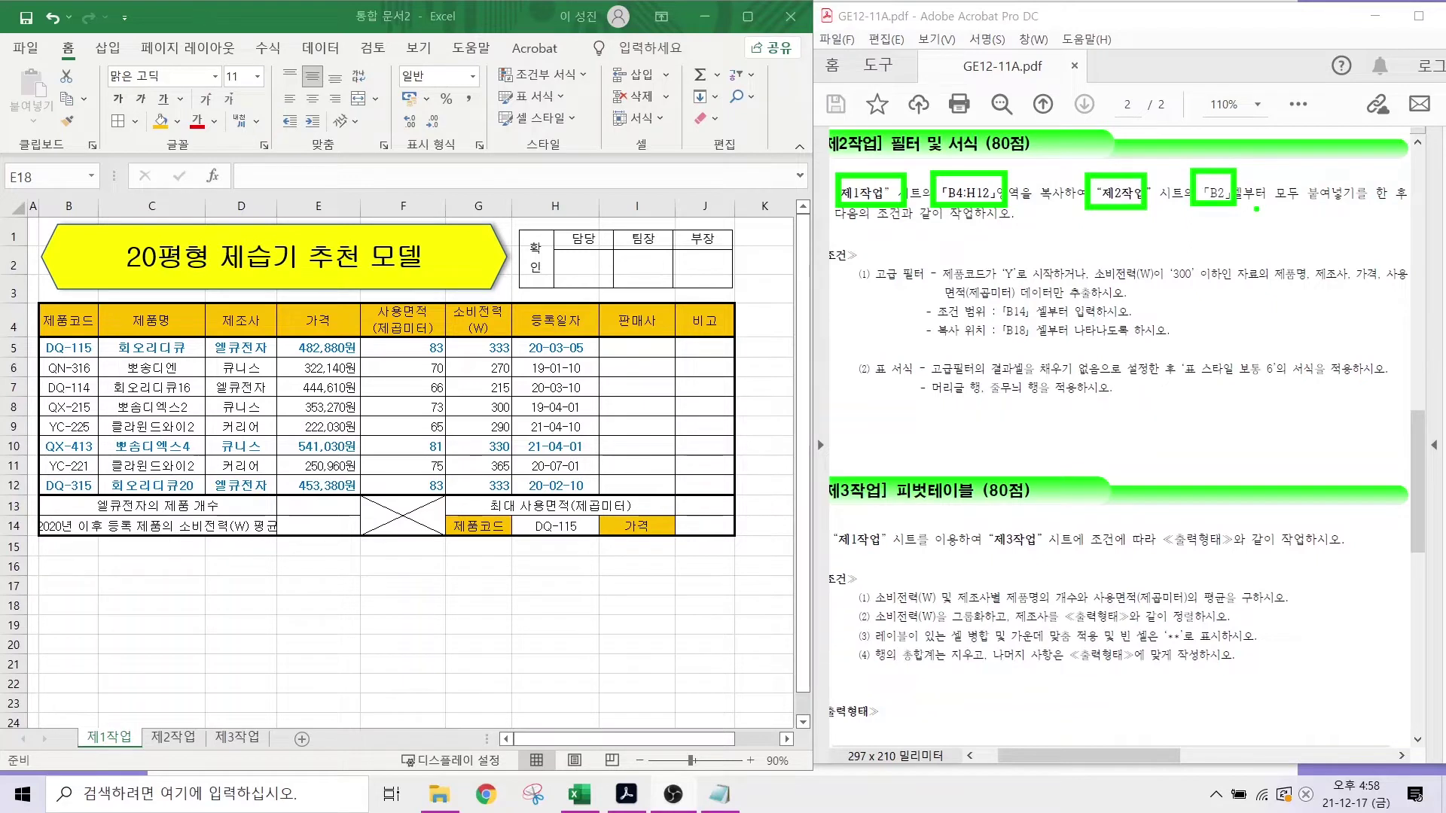
key("Escape")
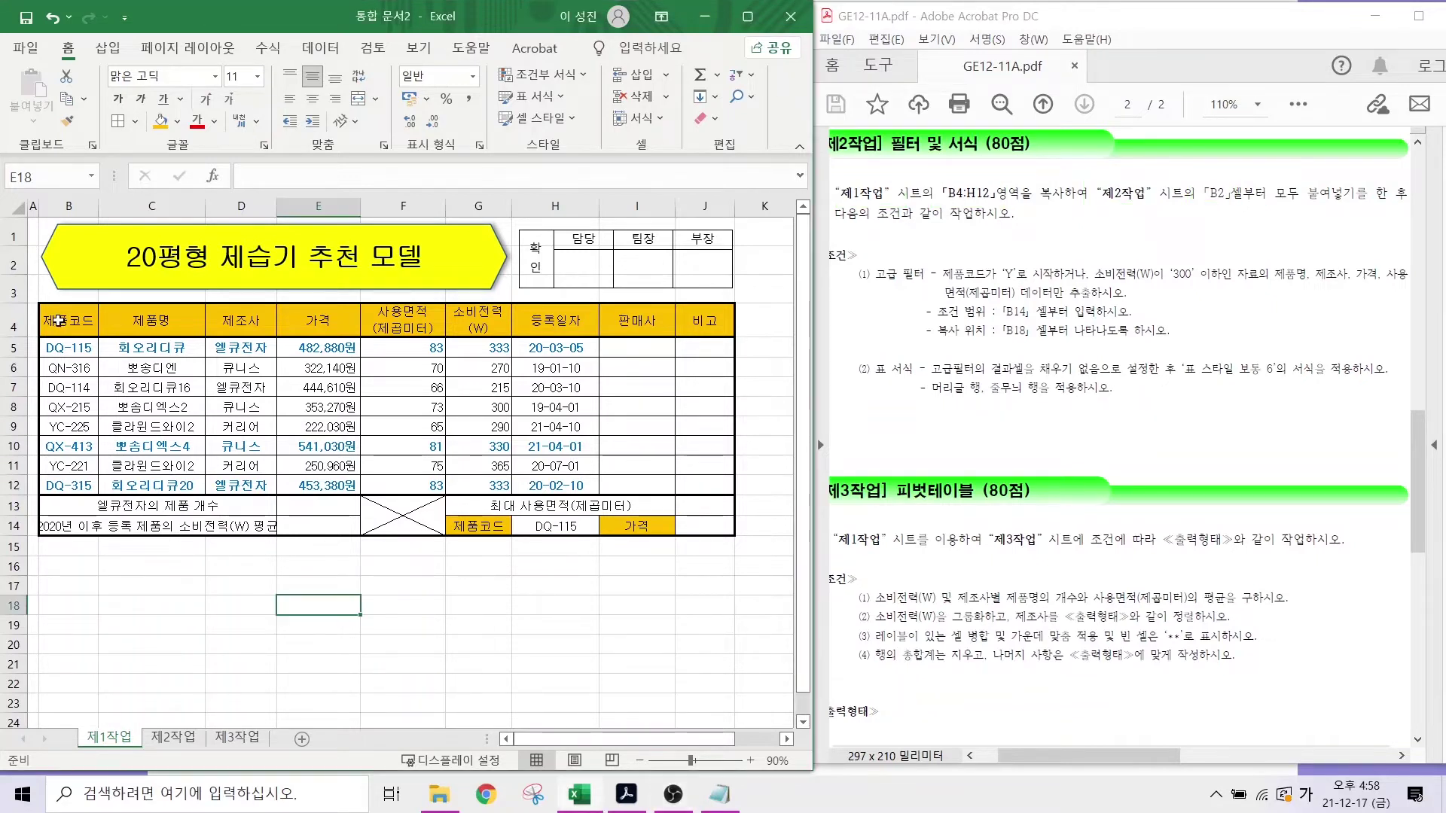
left_click_drag(60, 323, 542, 483)
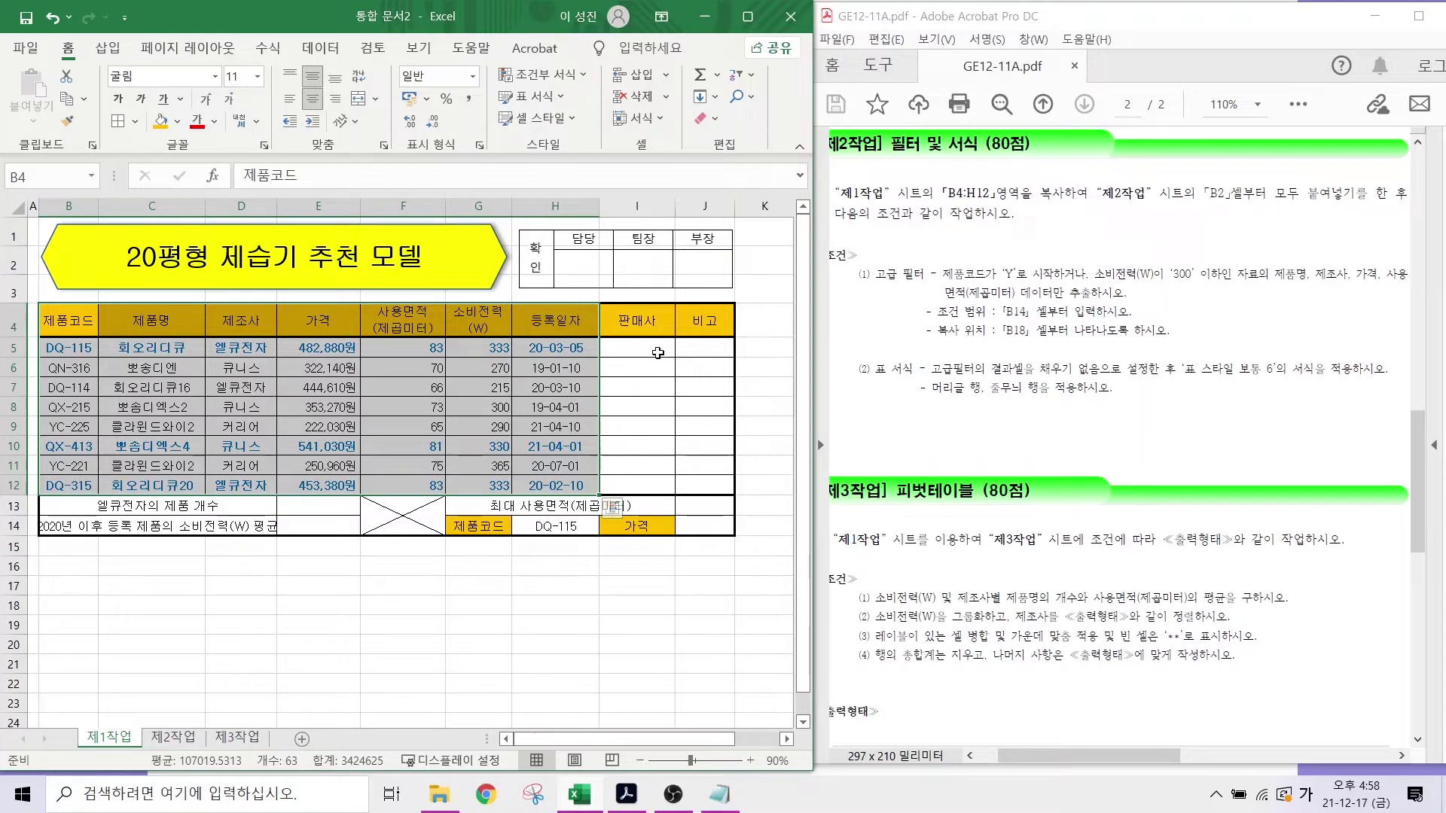
key("ctrl+c")
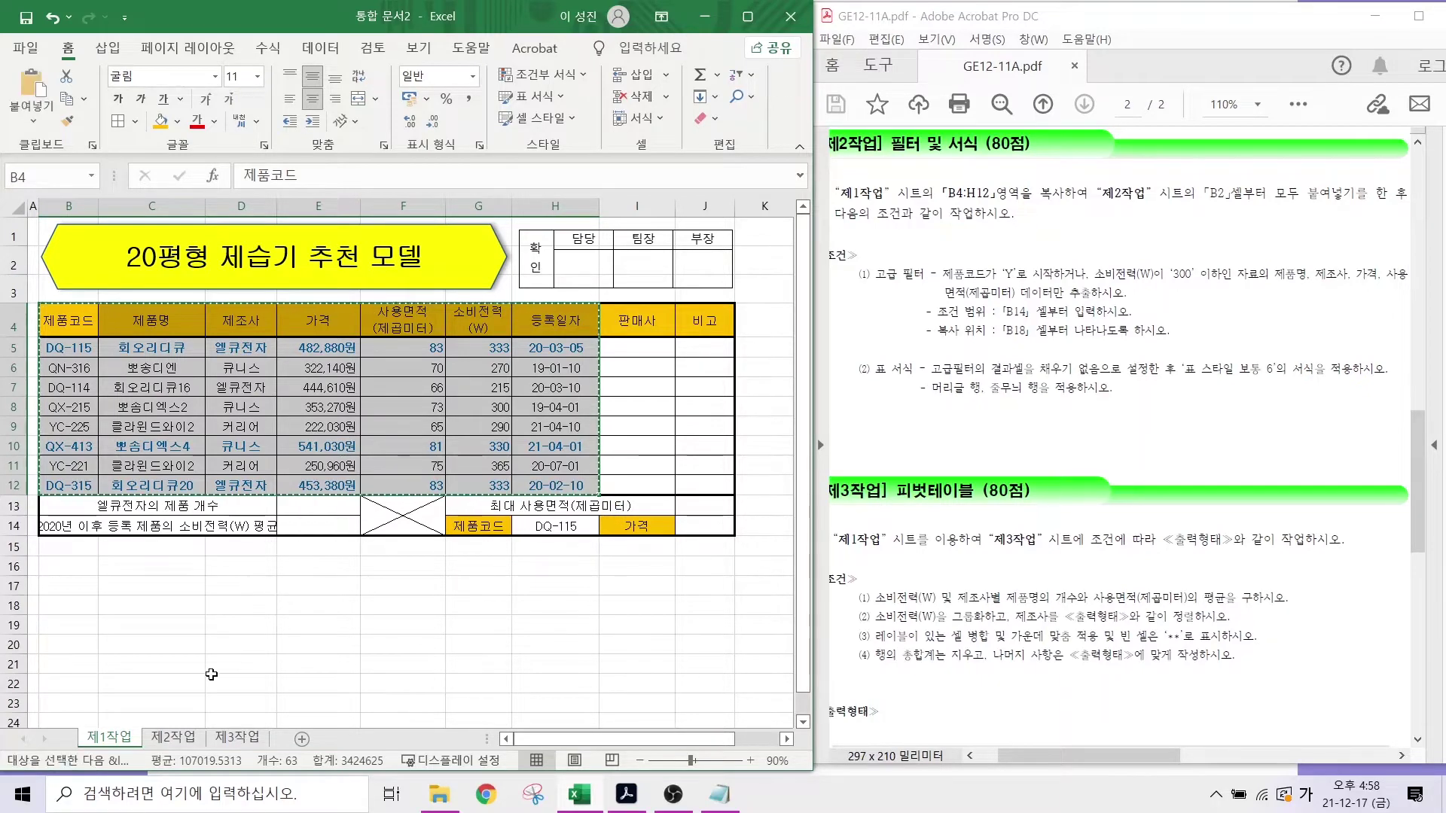
left_click(170, 738)
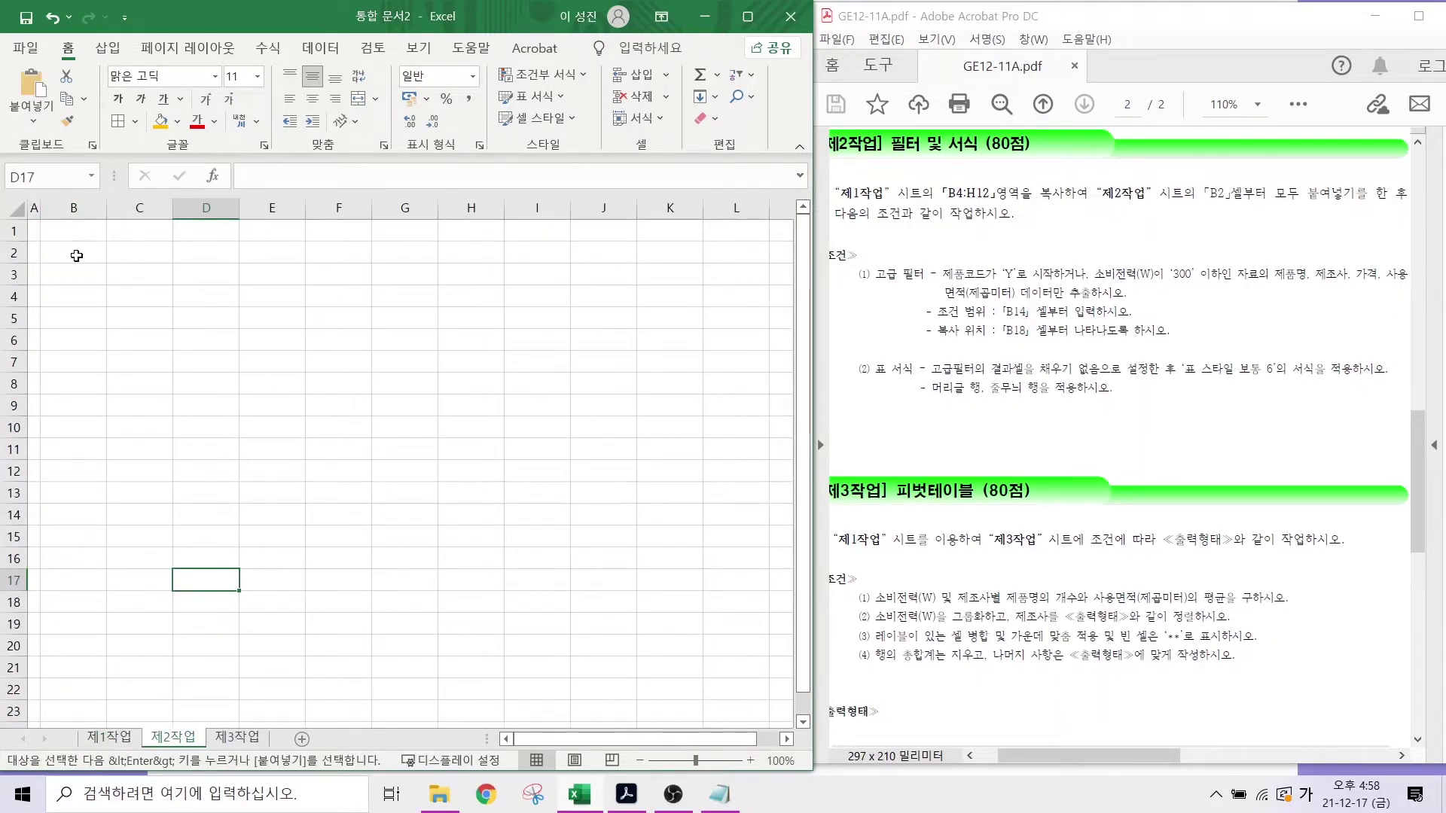
left_click(73, 255)
key("ctrl+v")
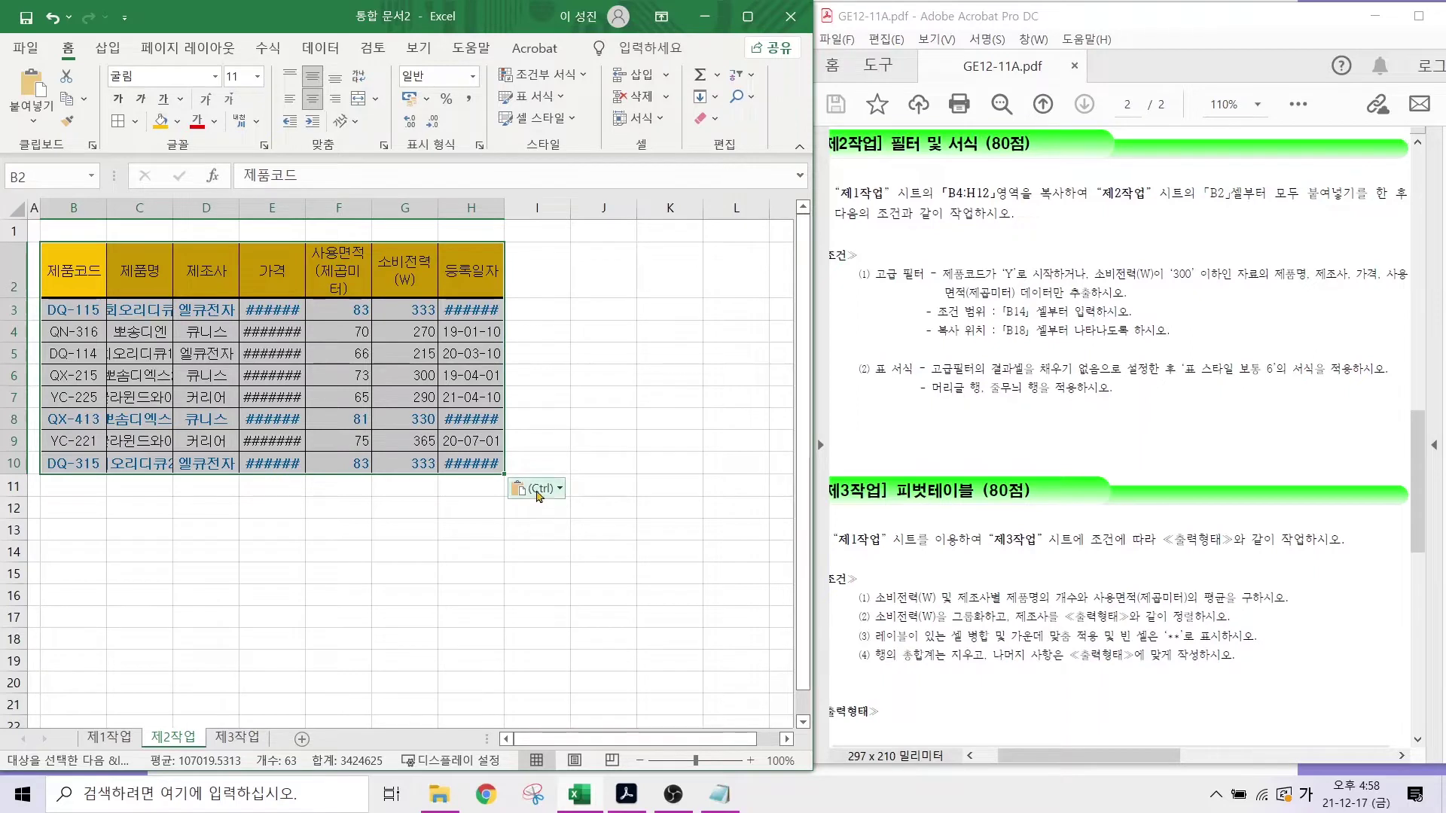
- Change the paste option of the table pasted at B2 to keep the source column widths (원본 열 너비 유지)
left_click(538, 491)
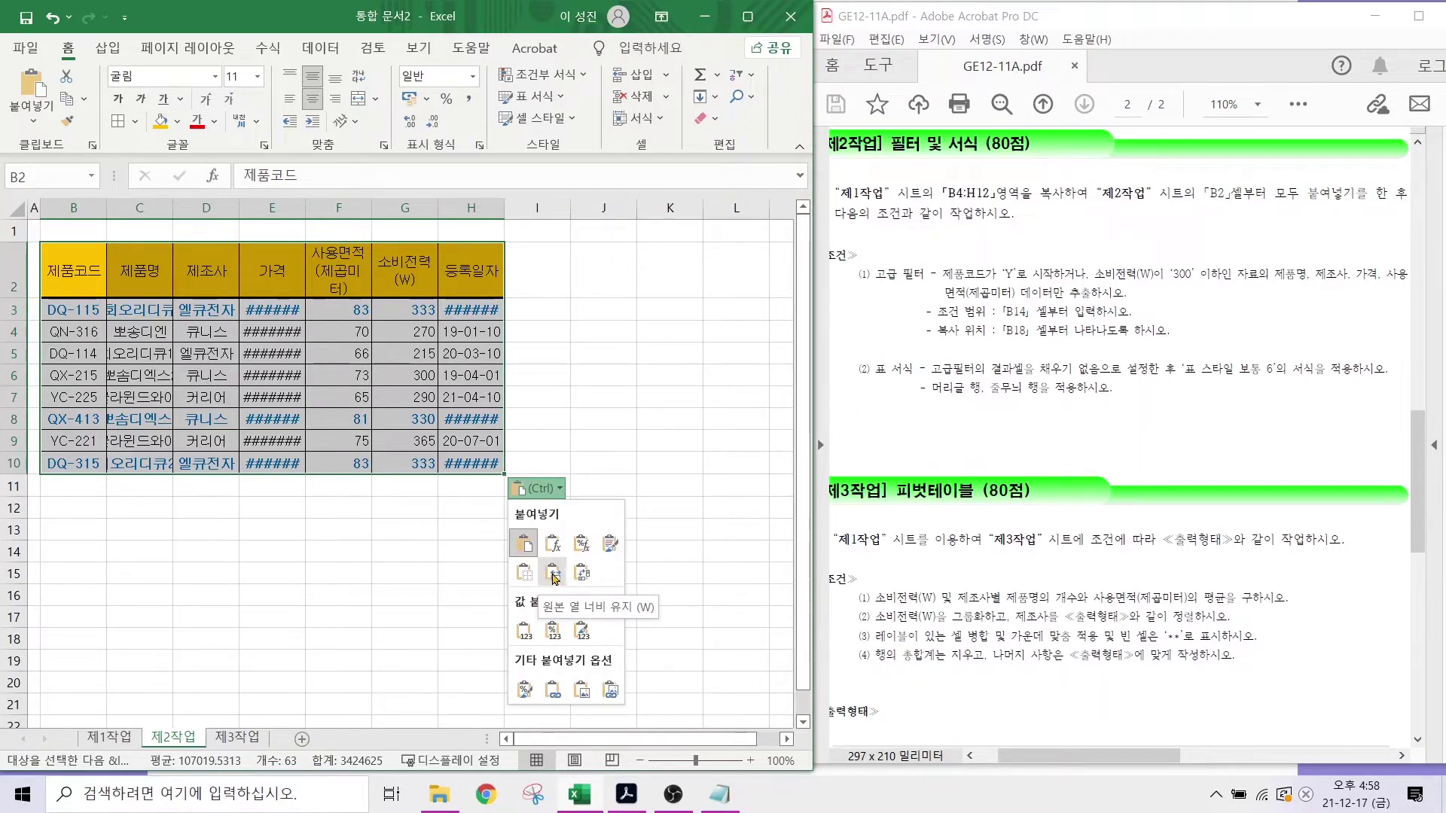
left_click(552, 577)
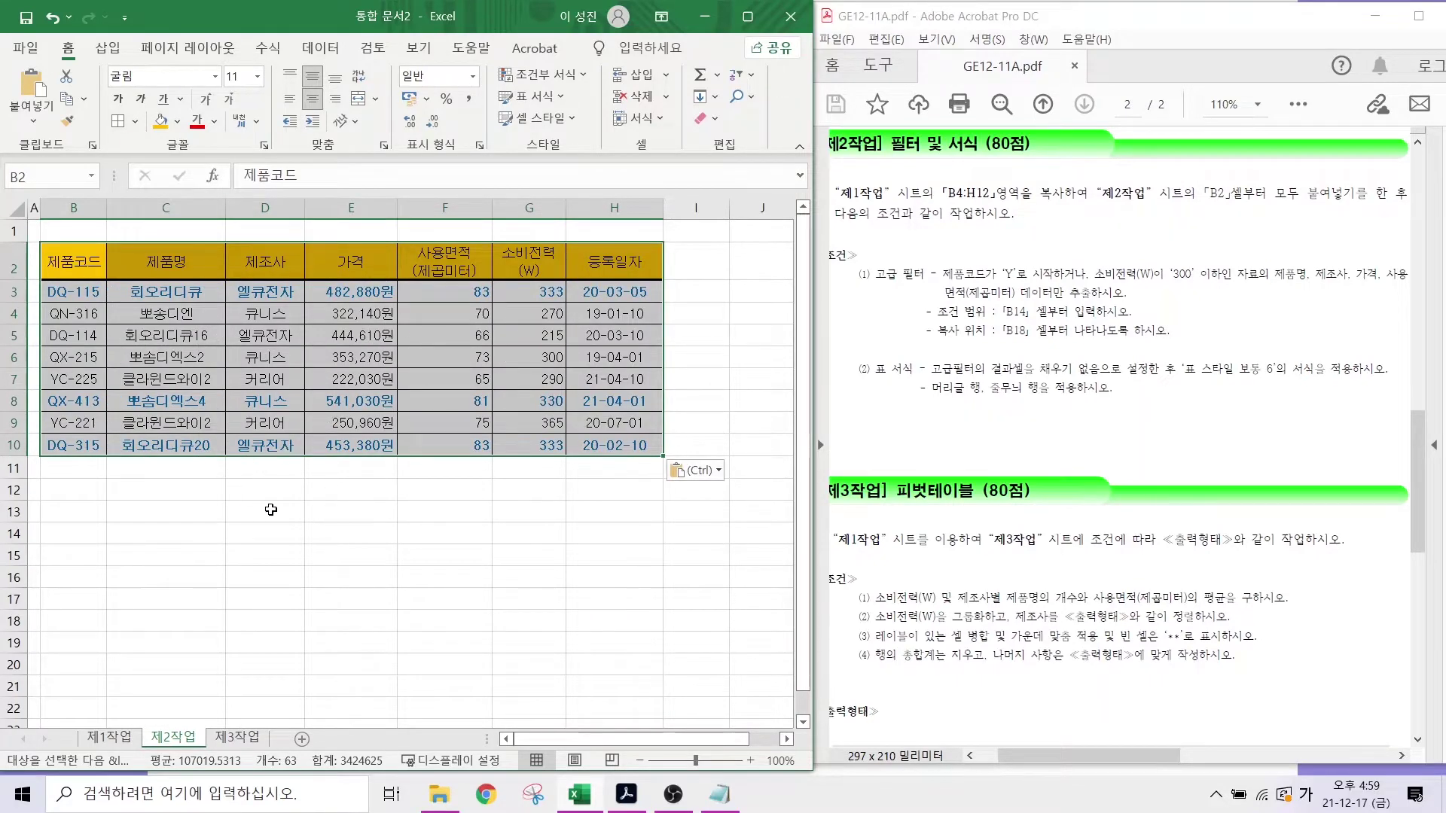
left_click(270, 511)
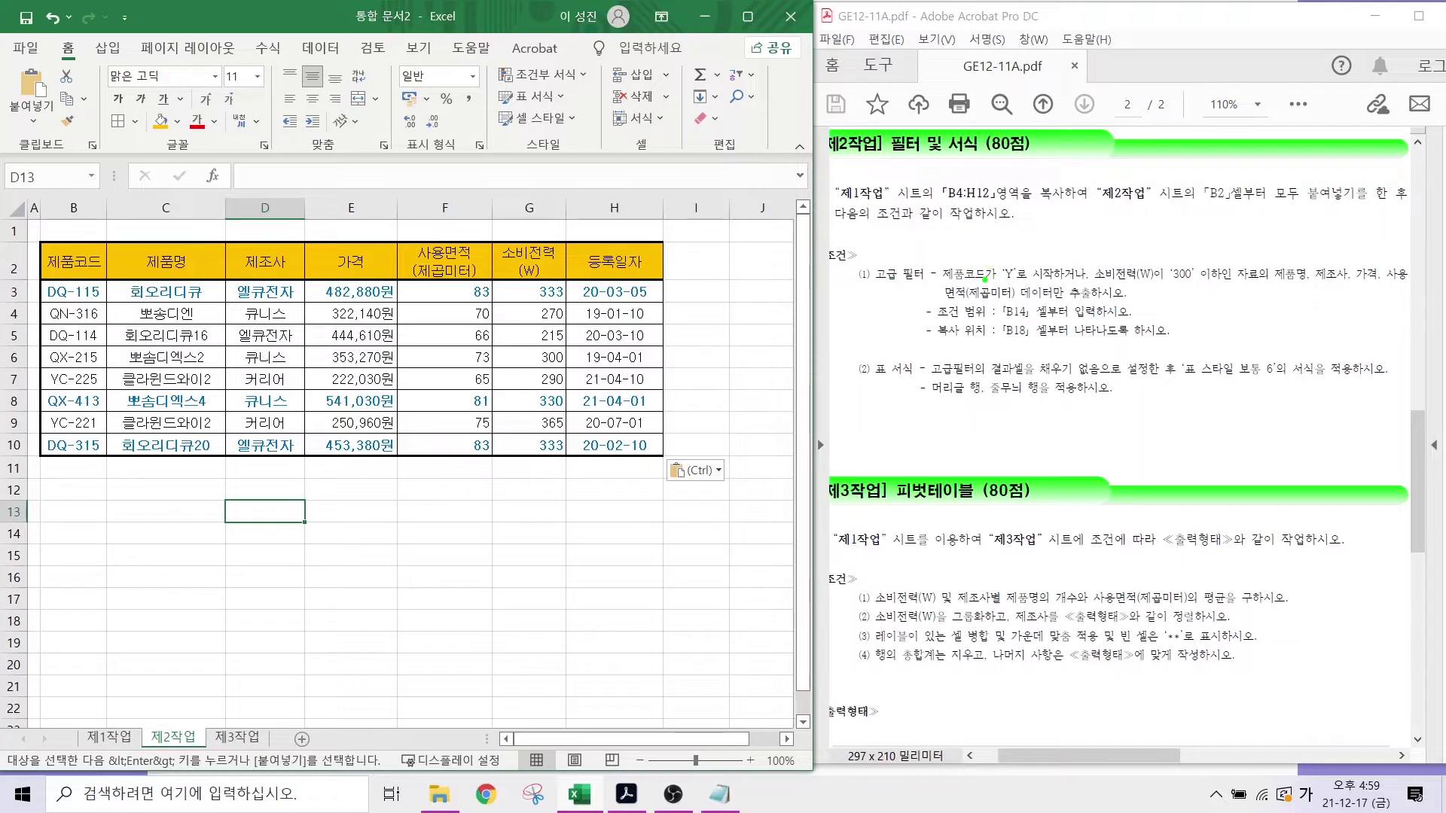
- Read the 제품코드 and 소비전력(W) conditions of advanced filter item (1), and check the OR/AND row placement rules in the Notepad notes
mouse_move(985, 284)
left_mouse_down()
mouse_move(952, 286)
mouse_move(967, 254)
mouse_move(979, 269)
left_mouse_up()
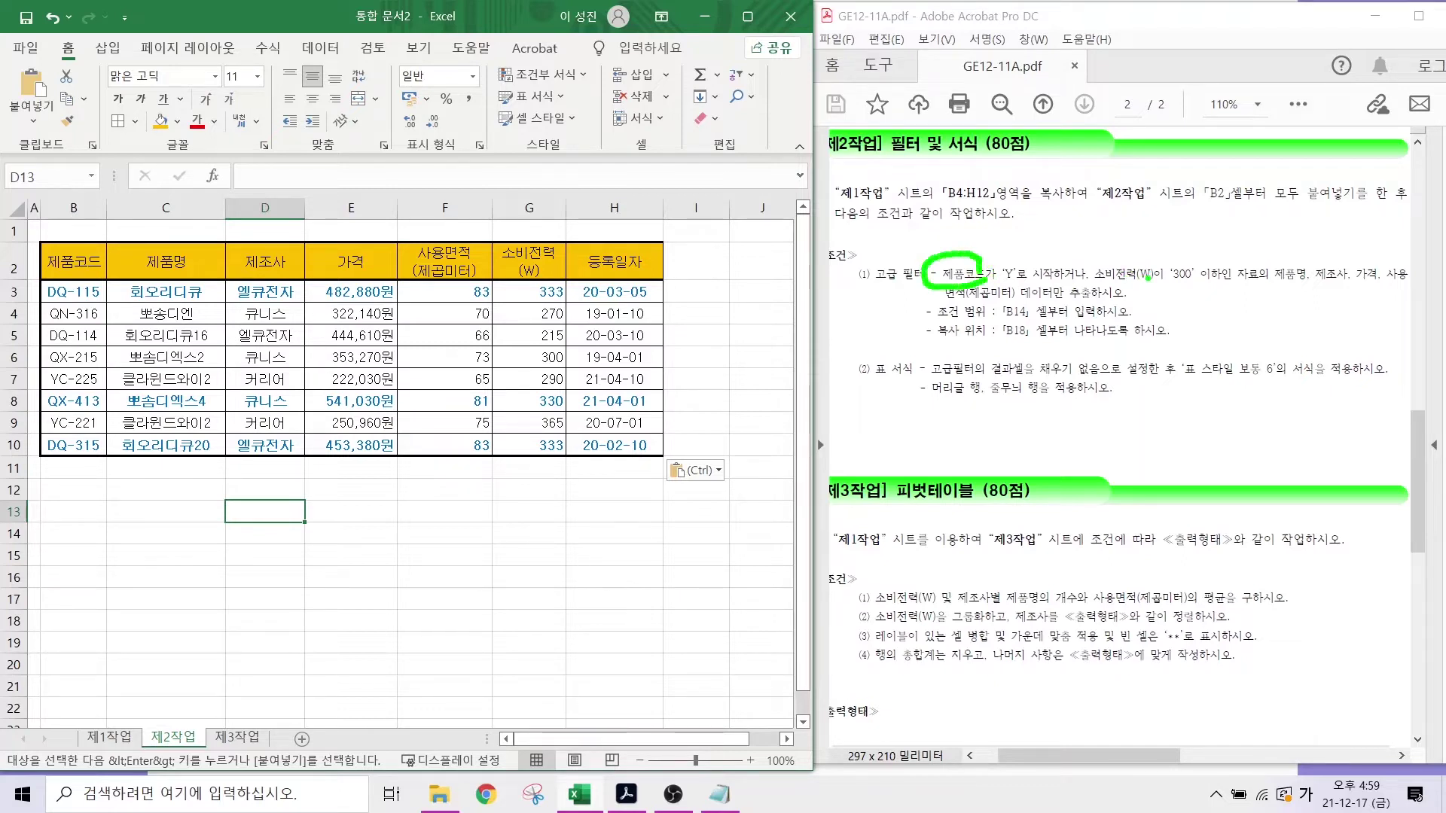
mouse_move(1147, 278)
left_mouse_down()
mouse_move(1090, 278)
mouse_move(1154, 277)
left_mouse_up()
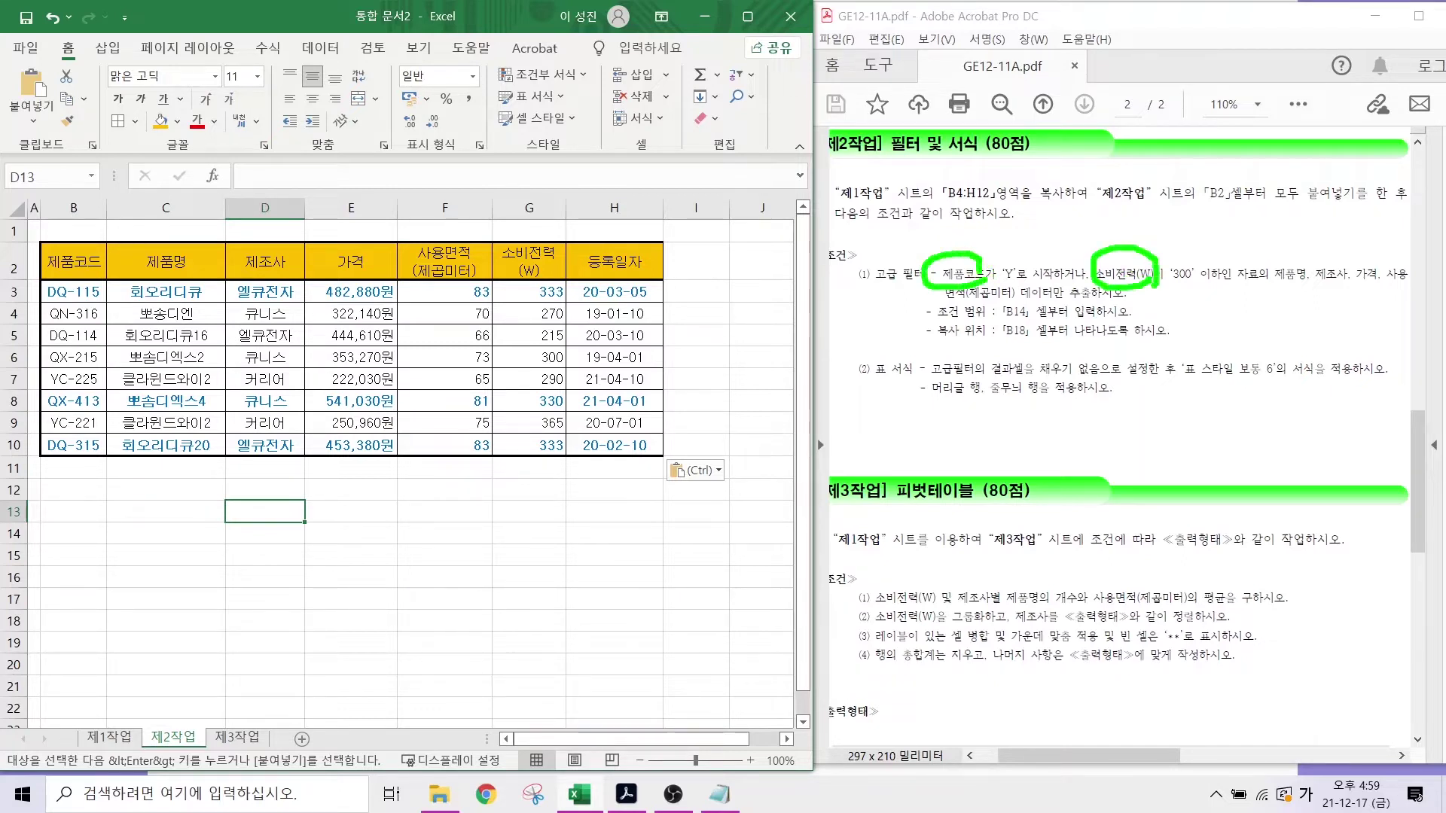
key("Escape")
left_click(721, 795)
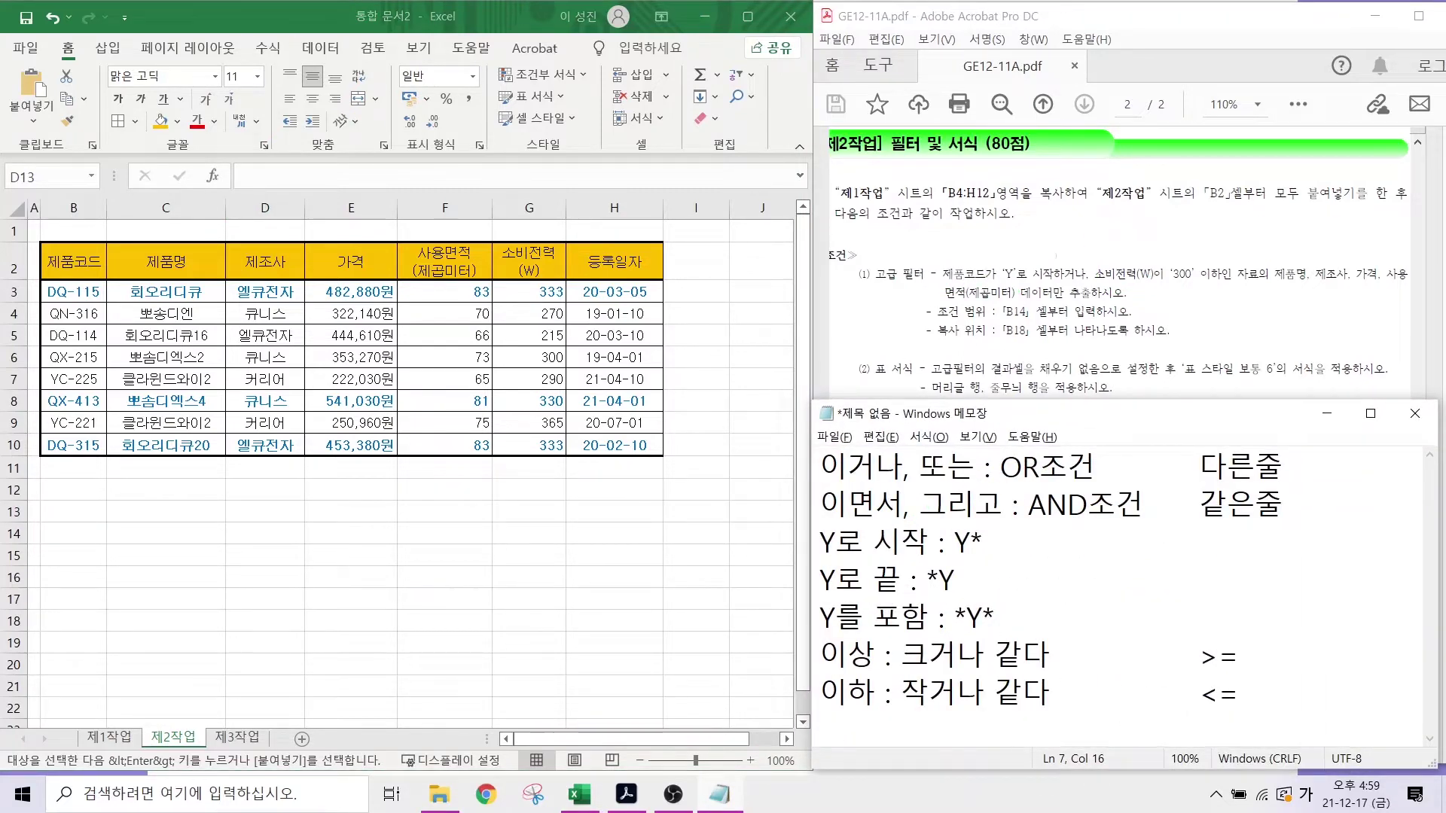
mouse_move(979, 277)
left_mouse_down()
mouse_move(949, 250)
mouse_move(982, 268)
left_mouse_up()
mouse_move(1115, 241)
left_mouse_down()
mouse_move(1079, 295)
mouse_move(1125, 287)
mouse_move(1112, 257)
mouse_move(1163, 273)
left_mouse_up()
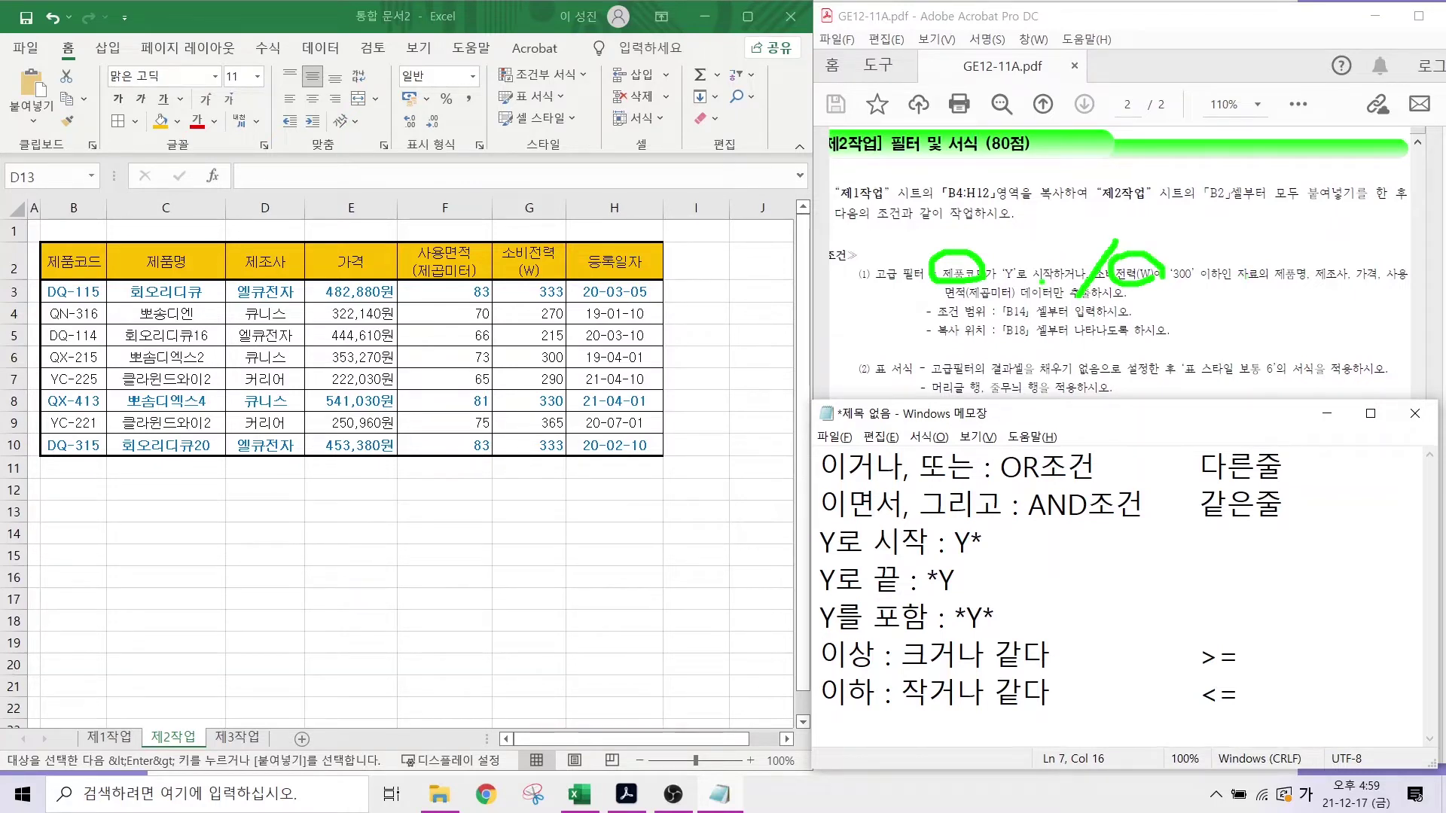
left_click_drag(822, 484, 1115, 483)
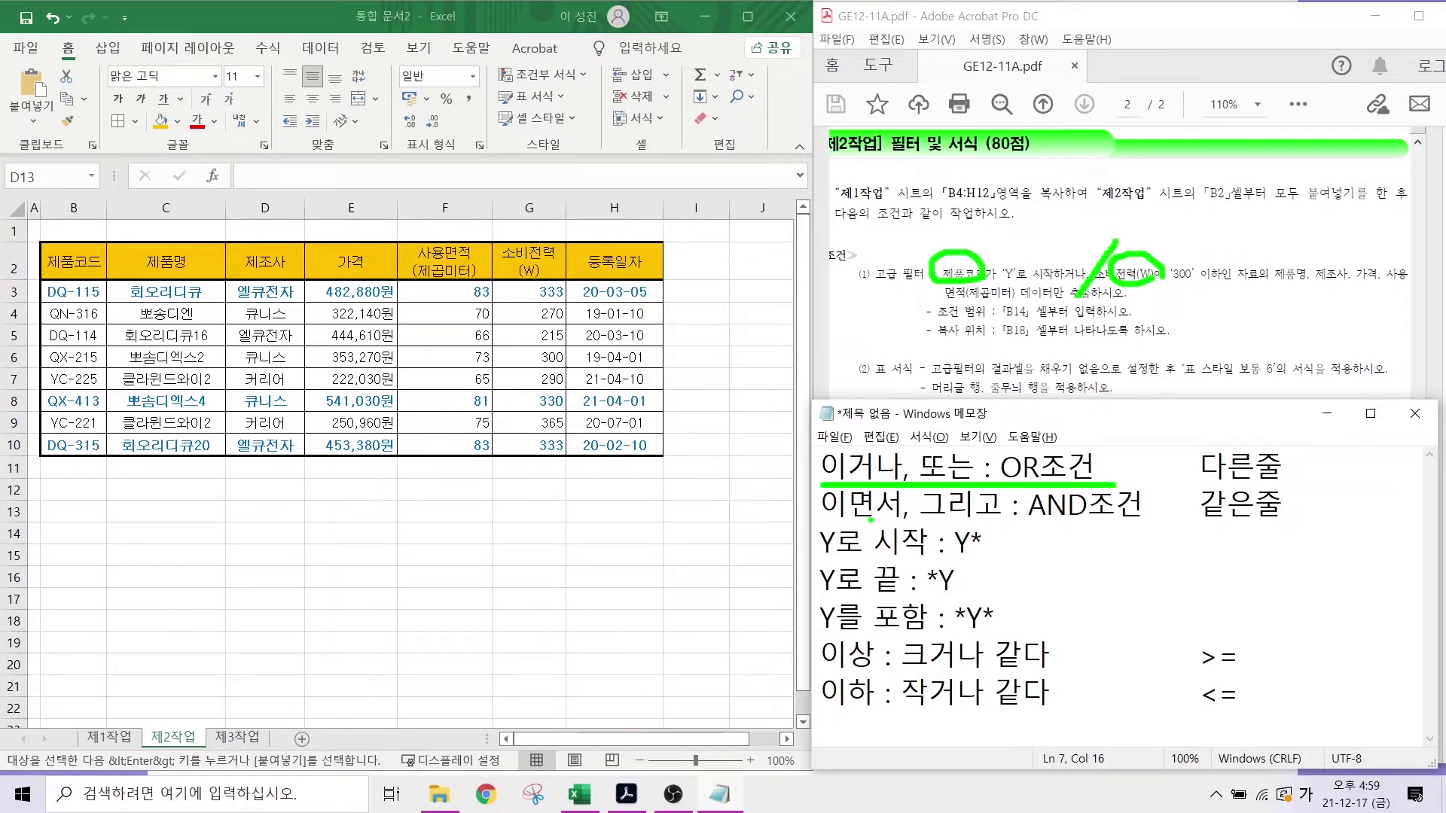
left_click_drag(835, 523, 1139, 524)
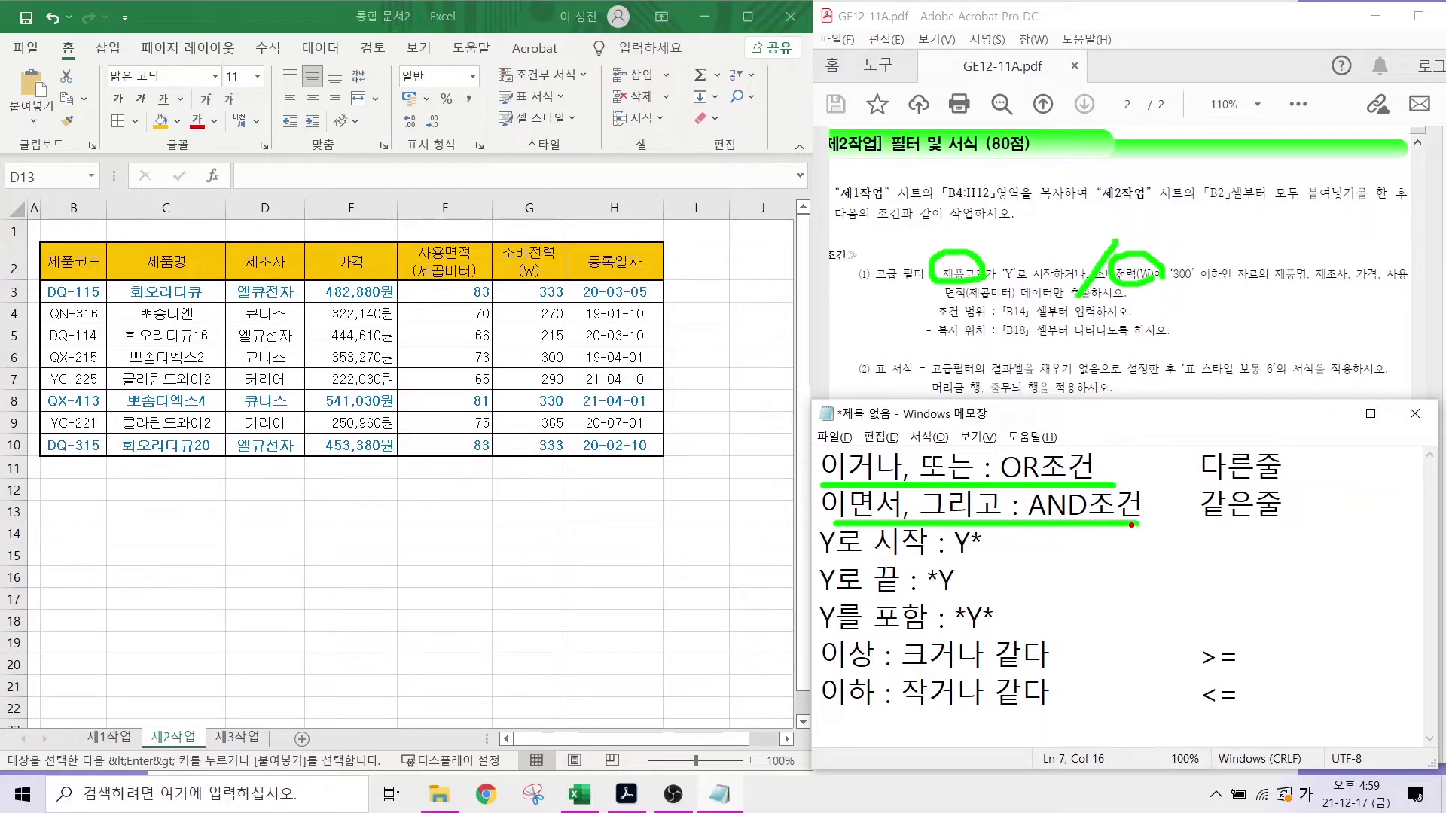
left_click_drag(981, 445, 1104, 477)
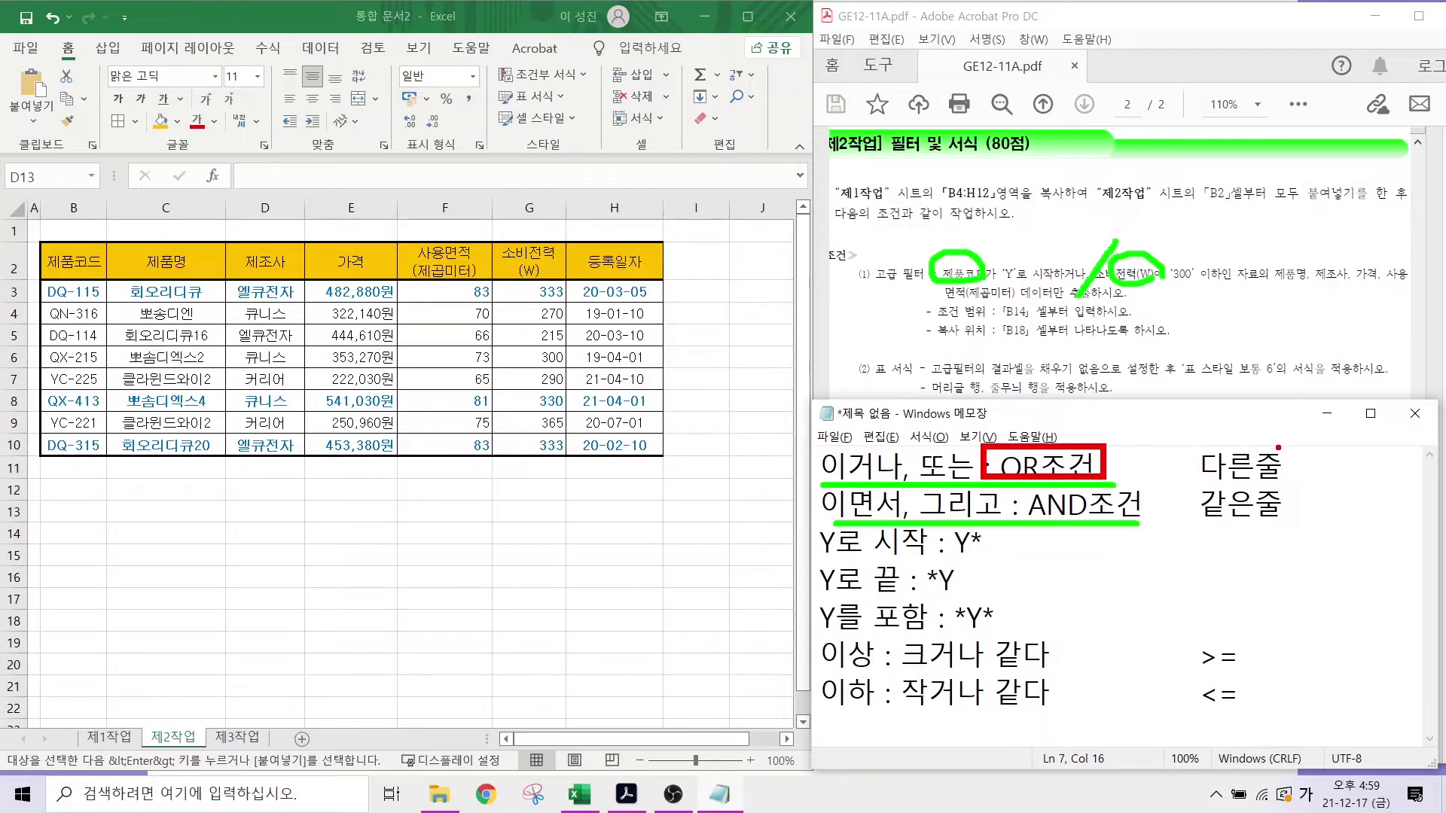
left_click_drag(1277, 447, 1339, 395)
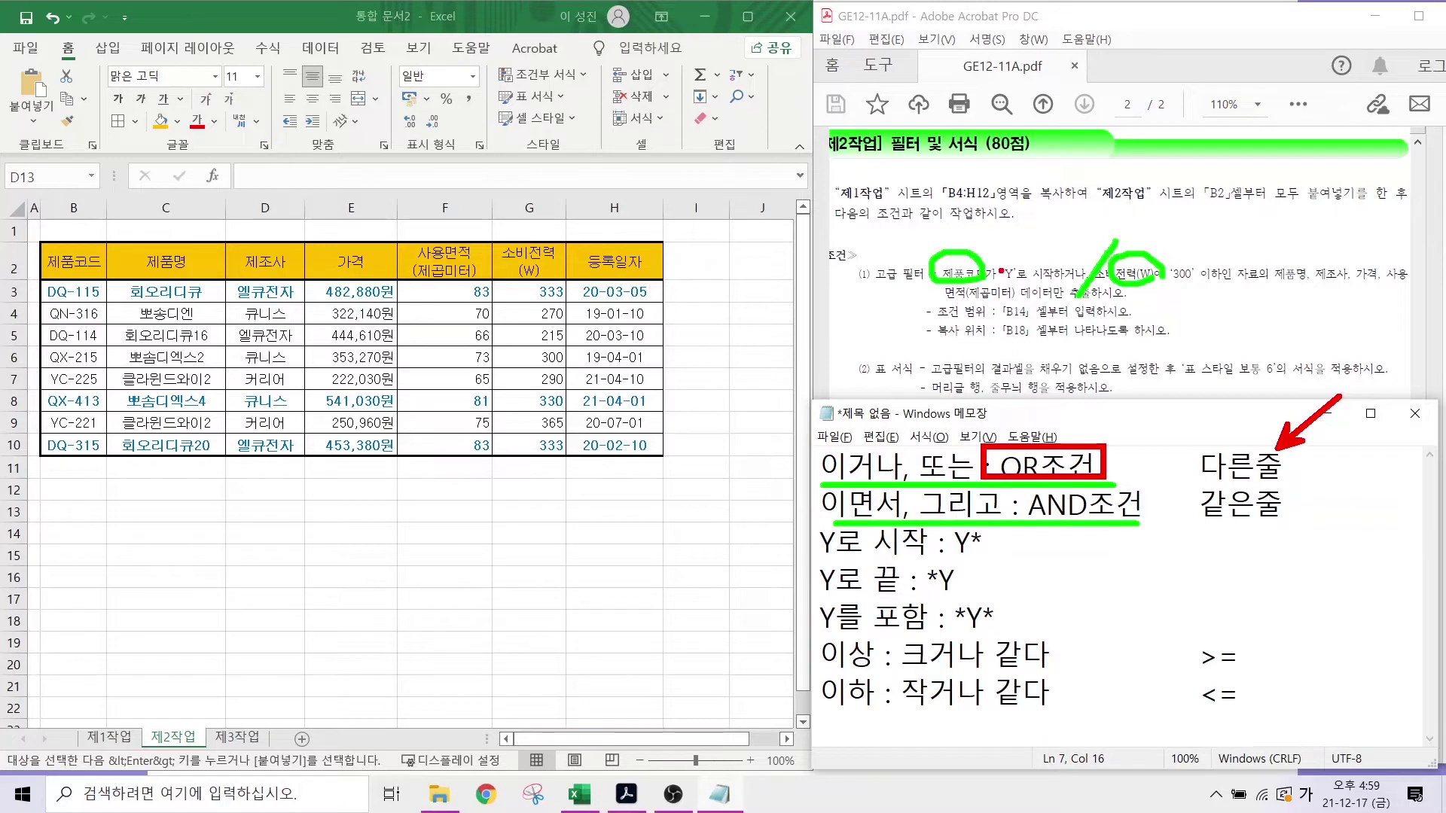
- Check the Notepad wildcard notes for text that starts with, ends with or contains Y against the 제품코드 condition
left_click_drag(1002, 278, 1062, 278)
mouse_move(969, 556)
left_mouse_down()
mouse_move(942, 560)
mouse_move(941, 520)
mouse_move(966, 551)
mouse_move(1028, 508)
left_mouse_up()
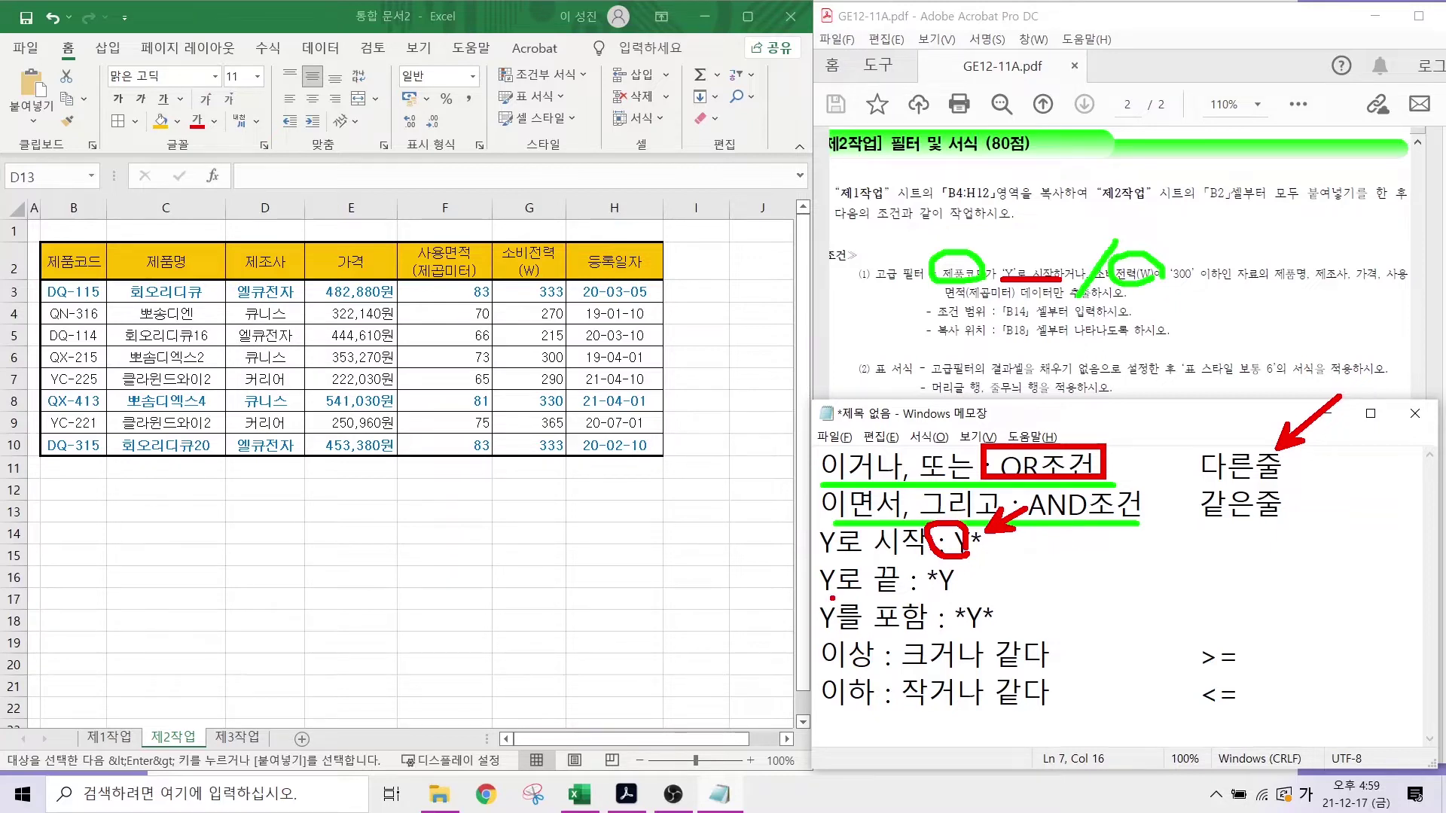
mouse_move(969, 586)
left_mouse_down()
mouse_move(943, 591)
mouse_move(939, 574)
mouse_move(969, 563)
mouse_move(966, 586)
mouse_move(872, 539)
left_mouse_up()
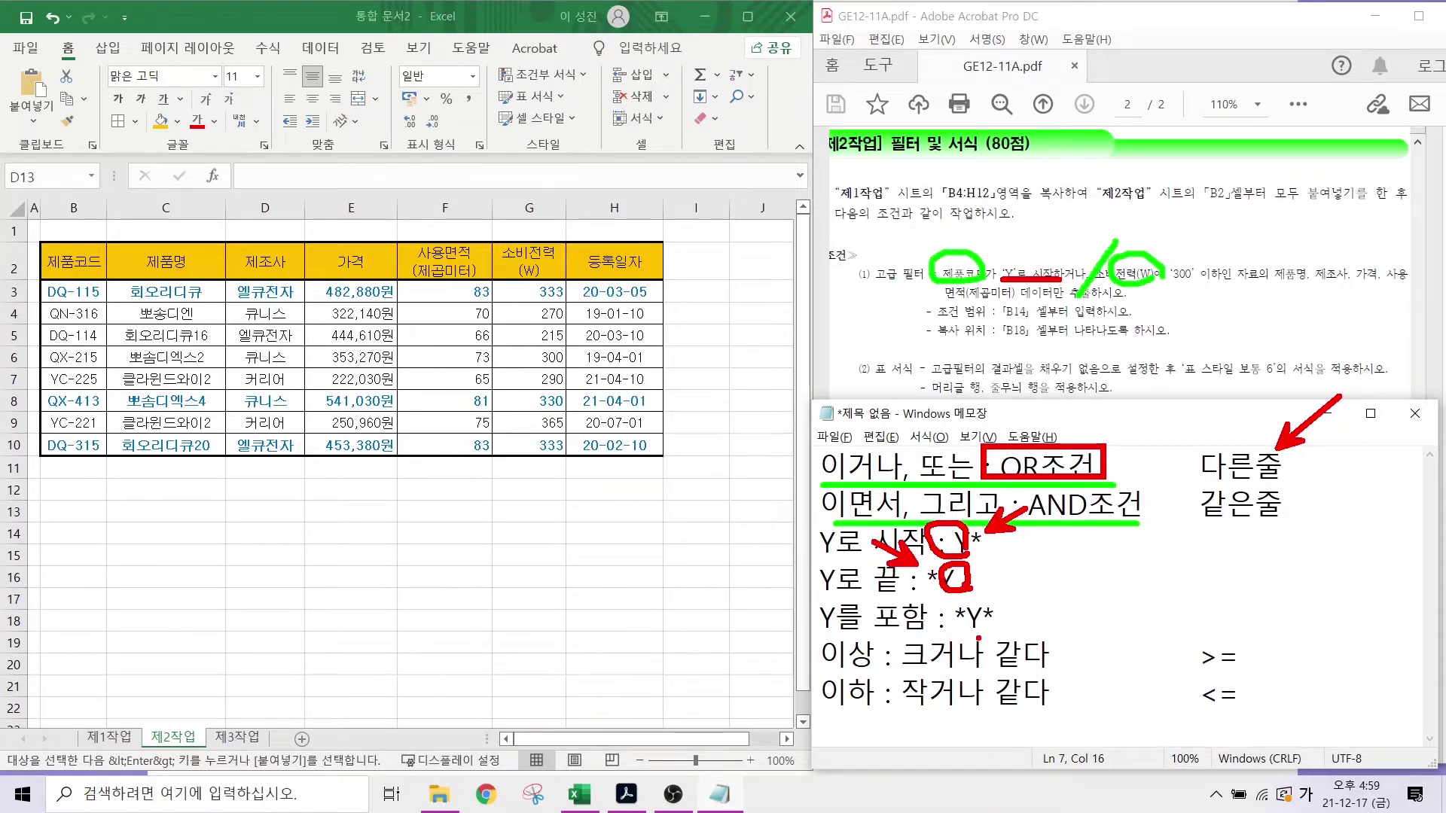
mouse_move(977, 638)
left_mouse_down()
mouse_move(961, 619)
mouse_move(980, 592)
mouse_move(977, 644)
left_mouse_up()
left_click_drag(1025, 569, 997, 602)
left_click_drag(918, 578, 945, 607)
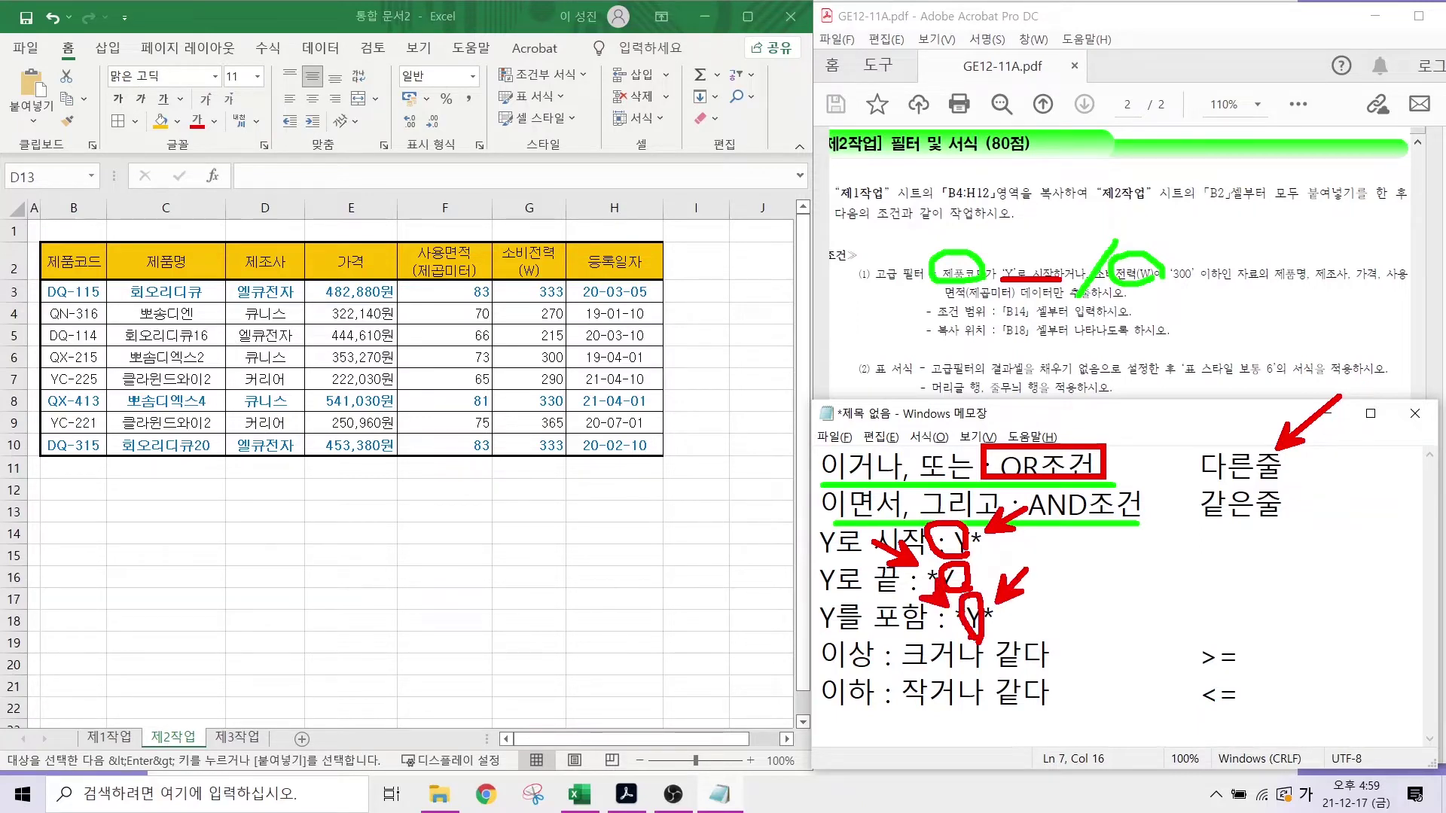
- Check the notation for 이상 and 이하 in the Notepad notes against the '300' 이하 condition
left_click_drag(1180, 280, 1241, 280)
left_click_drag(904, 668, 1063, 660)
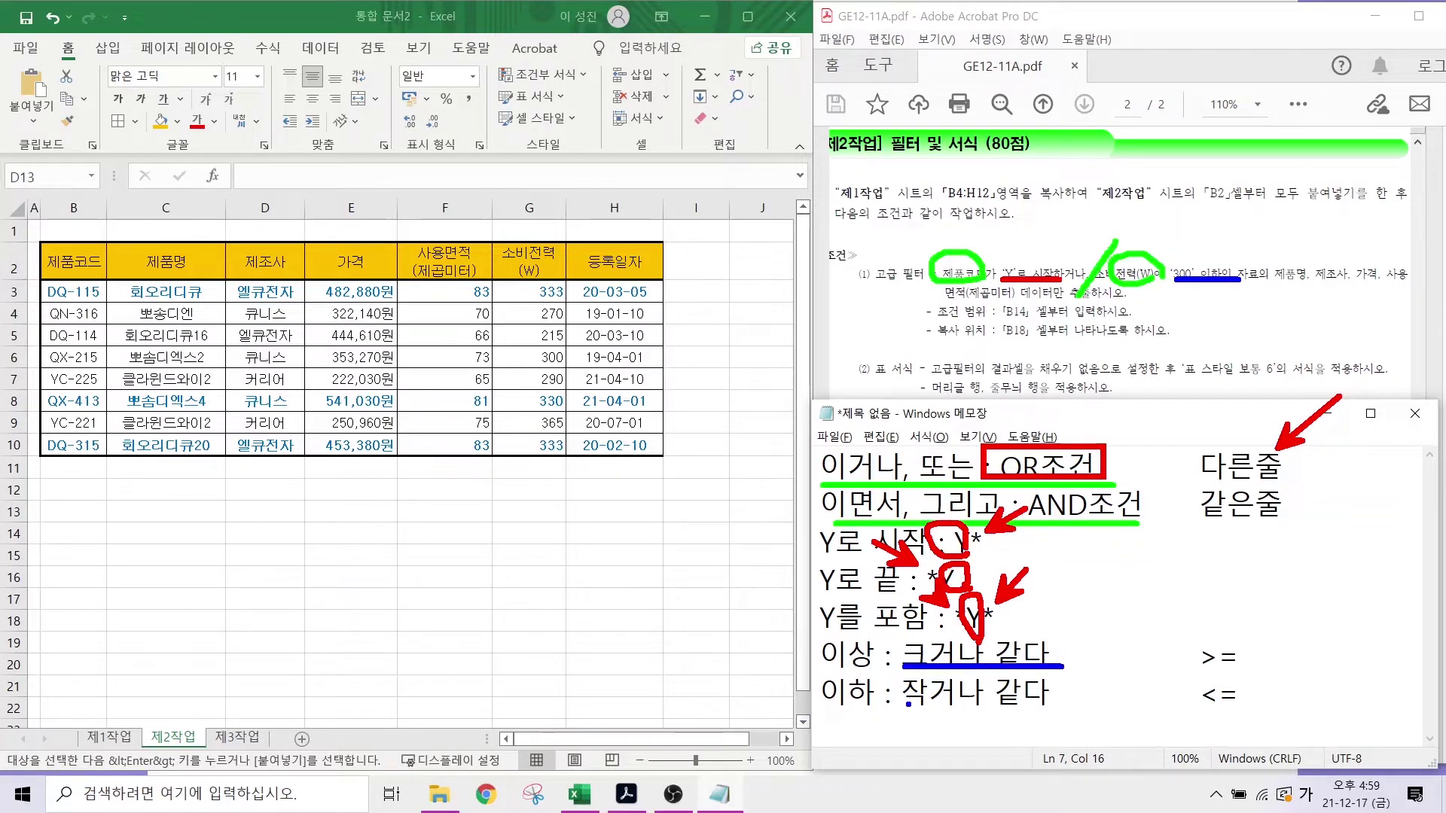
left_click_drag(903, 706, 1069, 703)
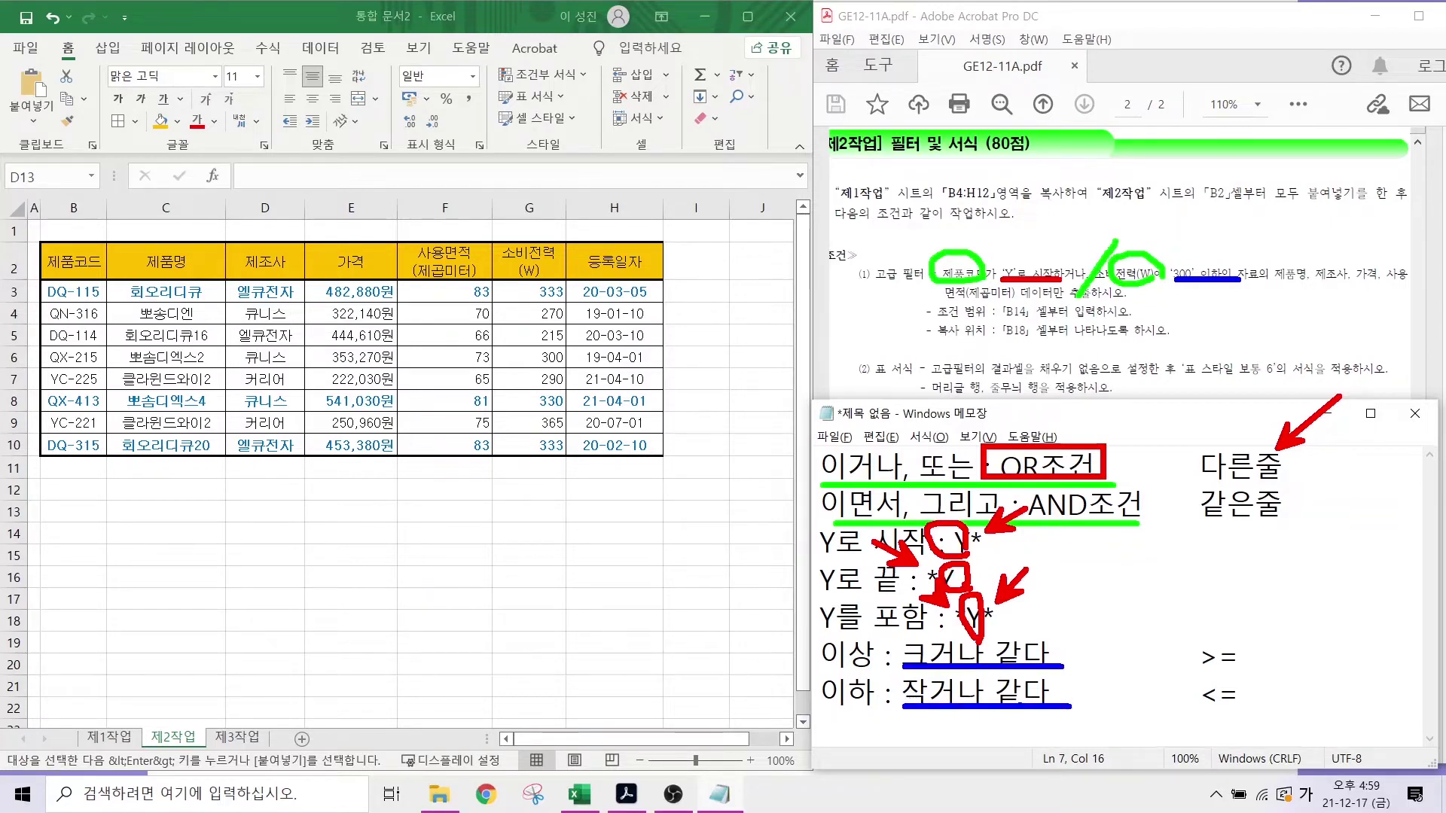
left_click(1214, 672)
mouse_move(1185, 561)
left_mouse_down()
mouse_move(1226, 589)
mouse_move(1206, 622)
left_mouse_up()
left_click_drag(1188, 604, 1234, 626)
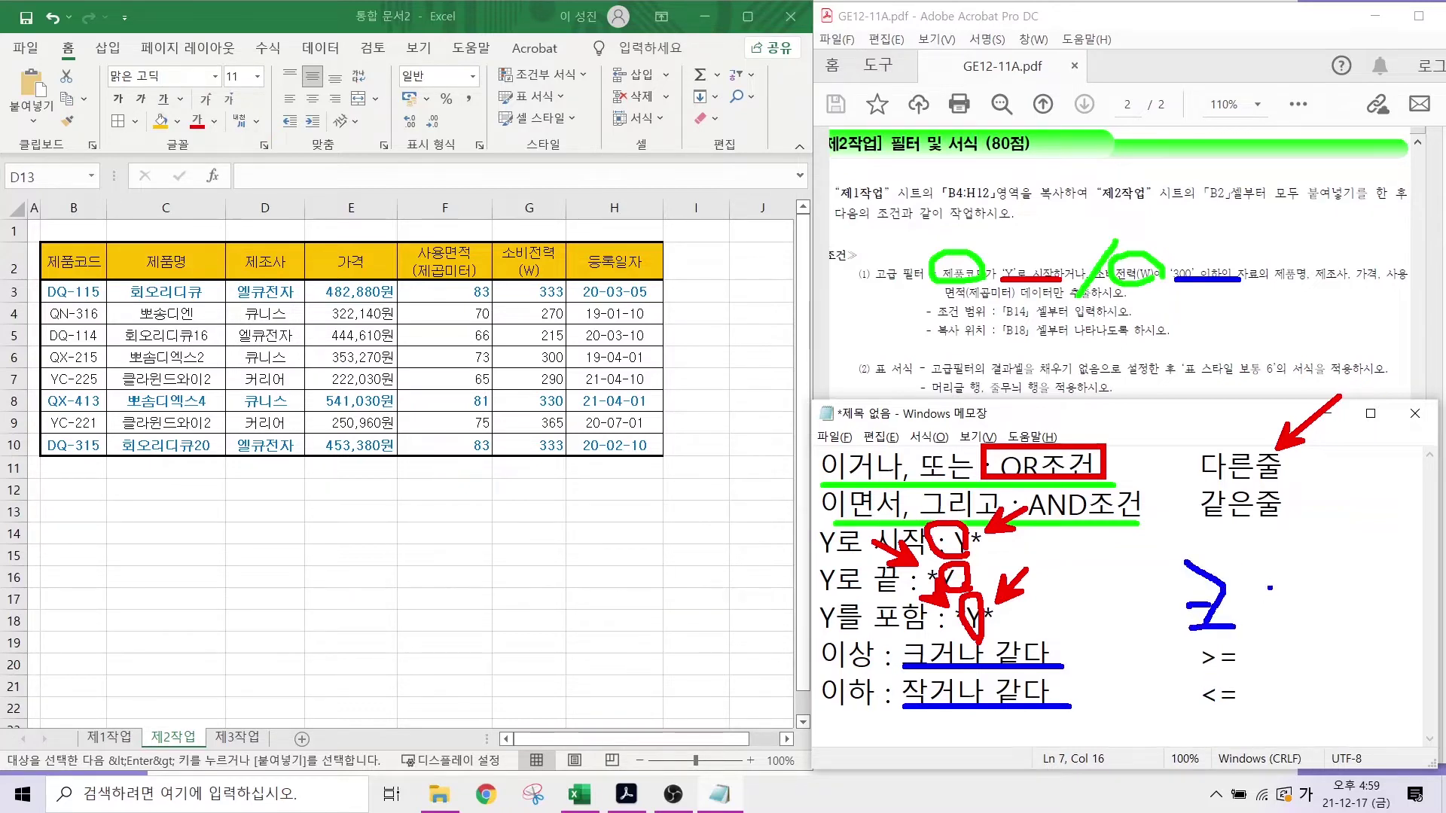
mouse_move(1267, 569)
left_mouse_down()
mouse_move(1280, 579)
mouse_move(1266, 638)
left_mouse_up()
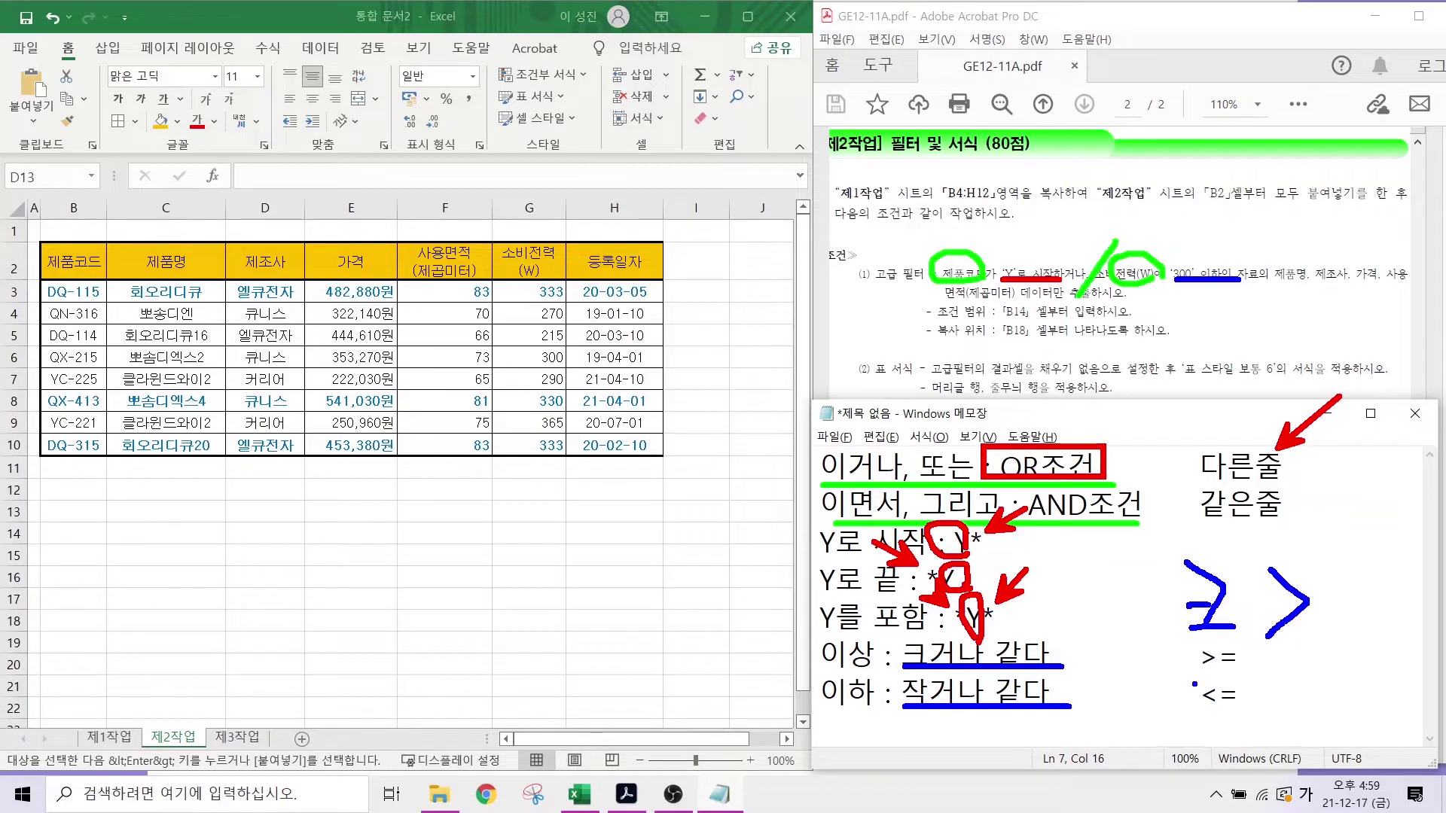
mouse_move(1193, 684)
left_mouse_down()
mouse_move(1219, 676)
mouse_move(1190, 708)
left_mouse_up()
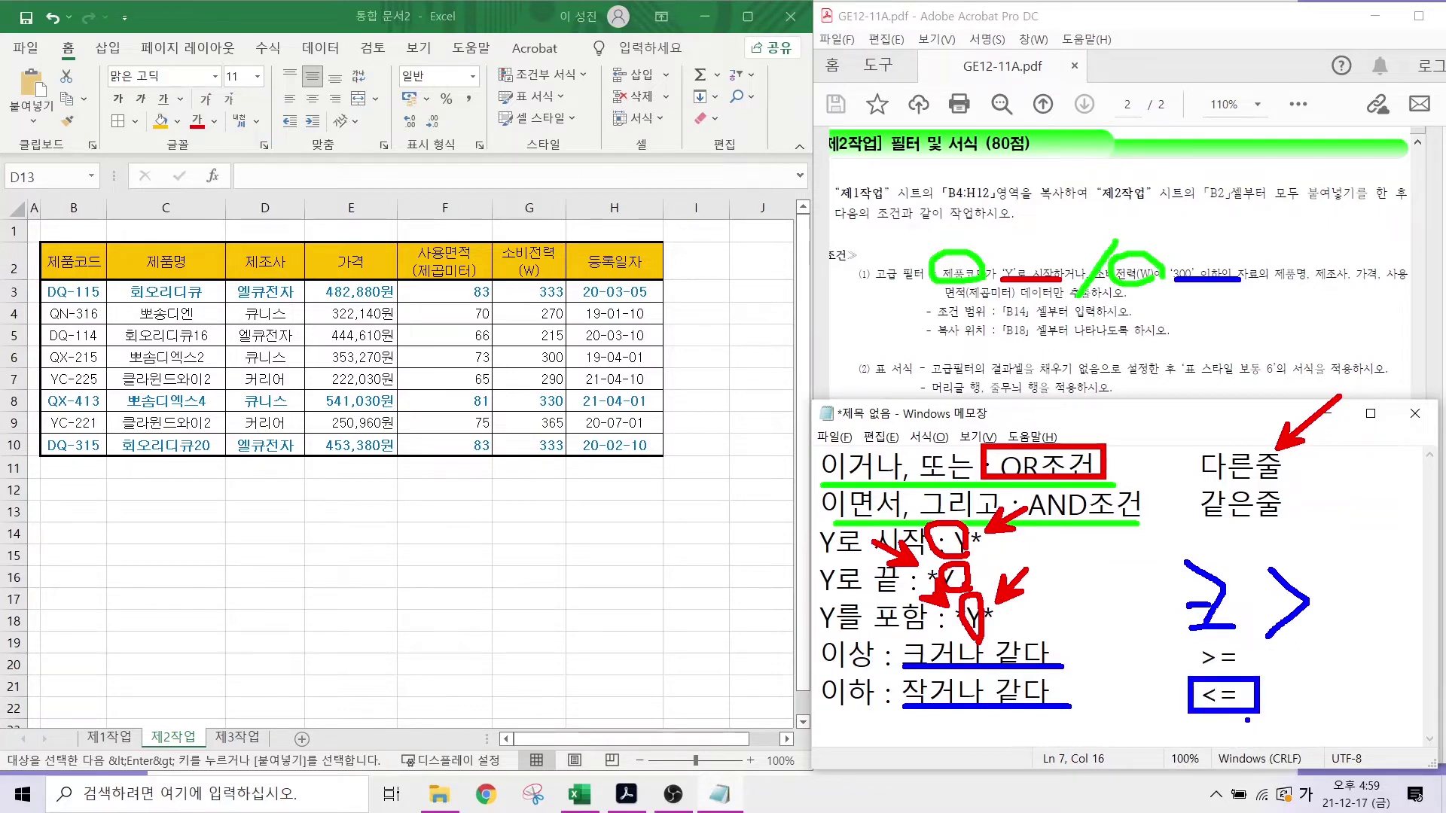
key("e")
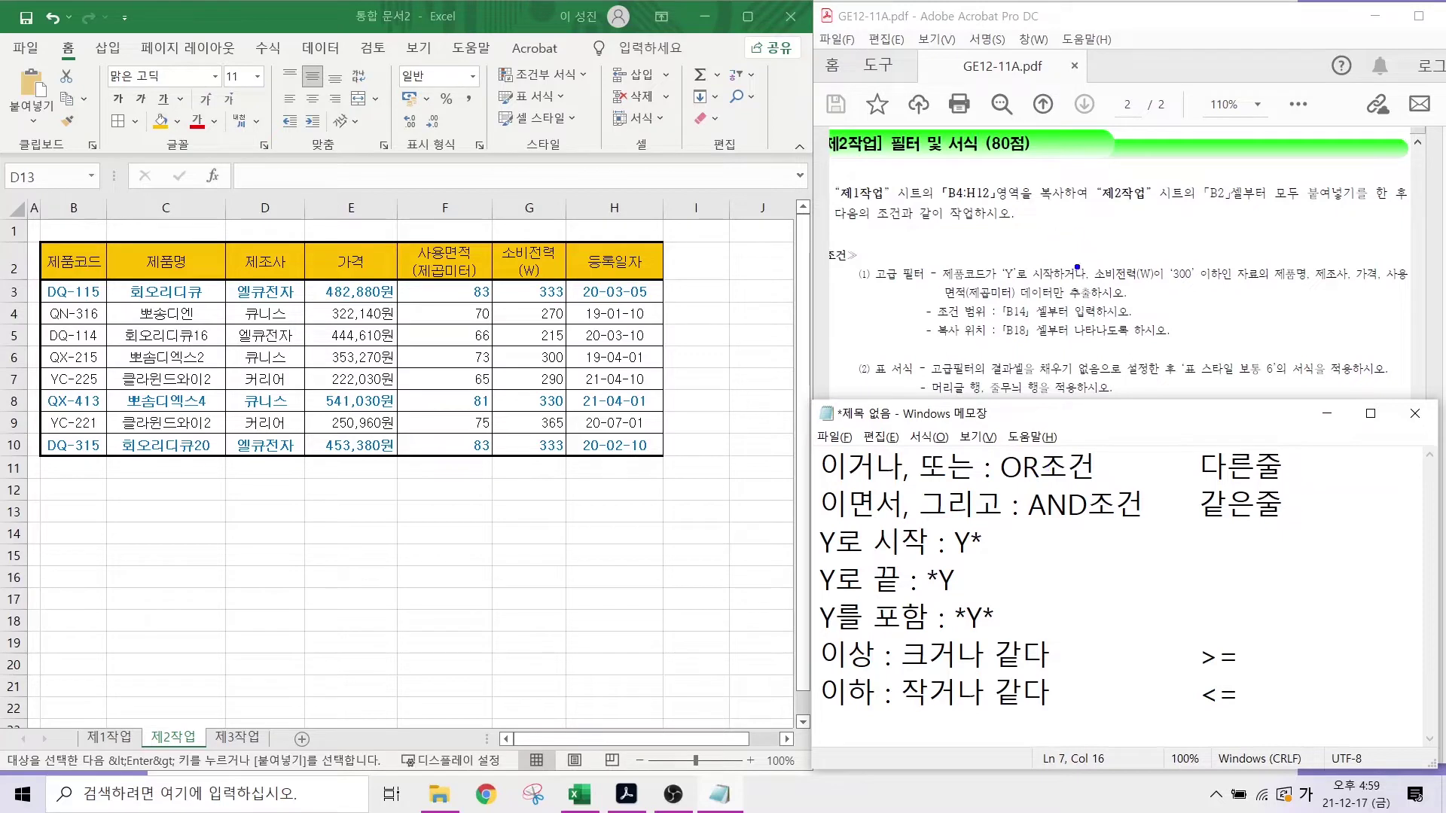
- Match the 제품코드 and 소비전력(W) conditions of filter item (1) with the OR, starts-with and 이하 notations in the Notepad notes
left_click_drag(1099, 251, 1074, 295)
left_click_drag(976, 484, 1342, 481)
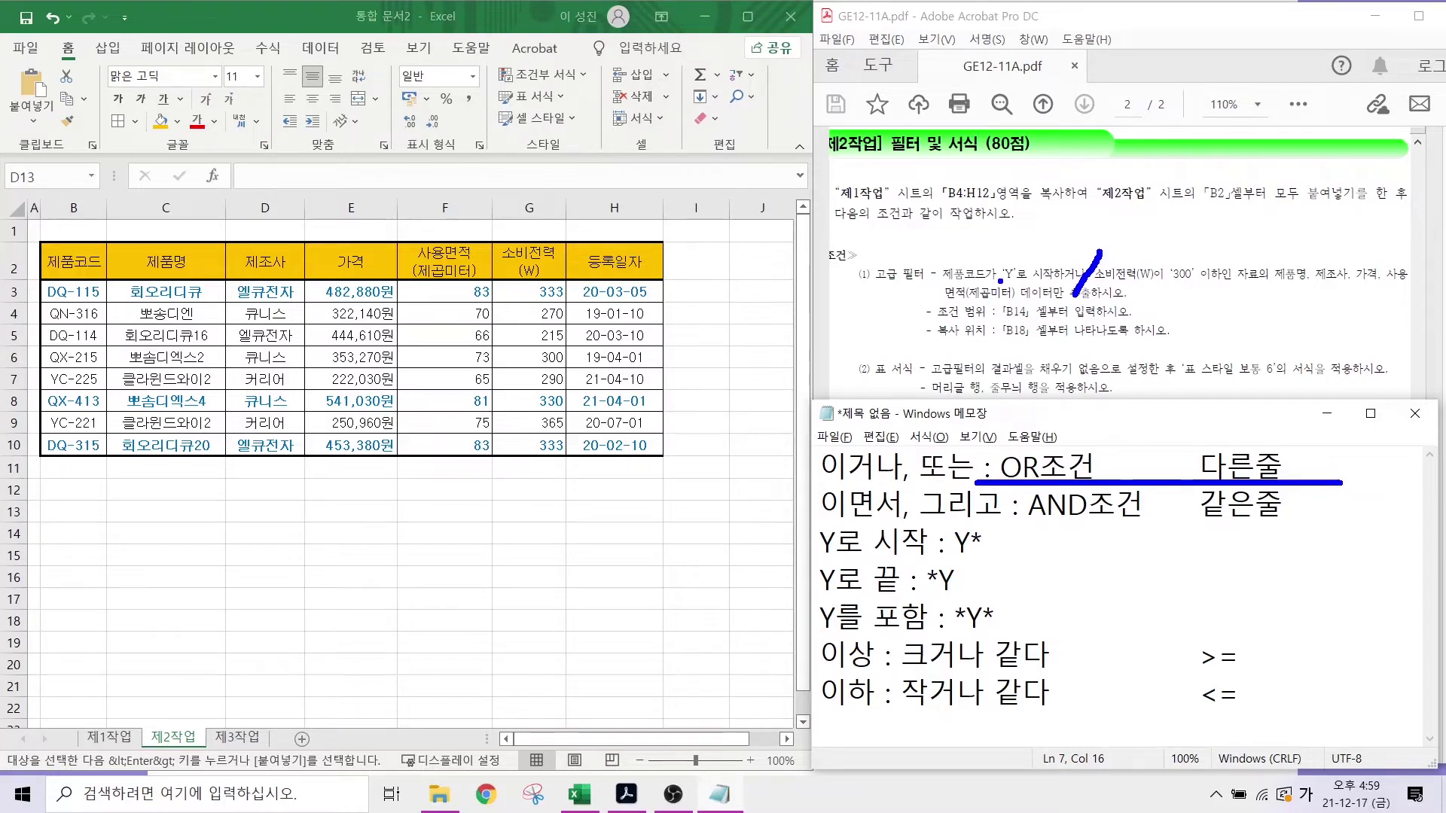
left_click_drag(1001, 281, 1049, 281)
left_click_drag(937, 552, 1006, 553)
left_click_drag(1170, 283, 1242, 283)
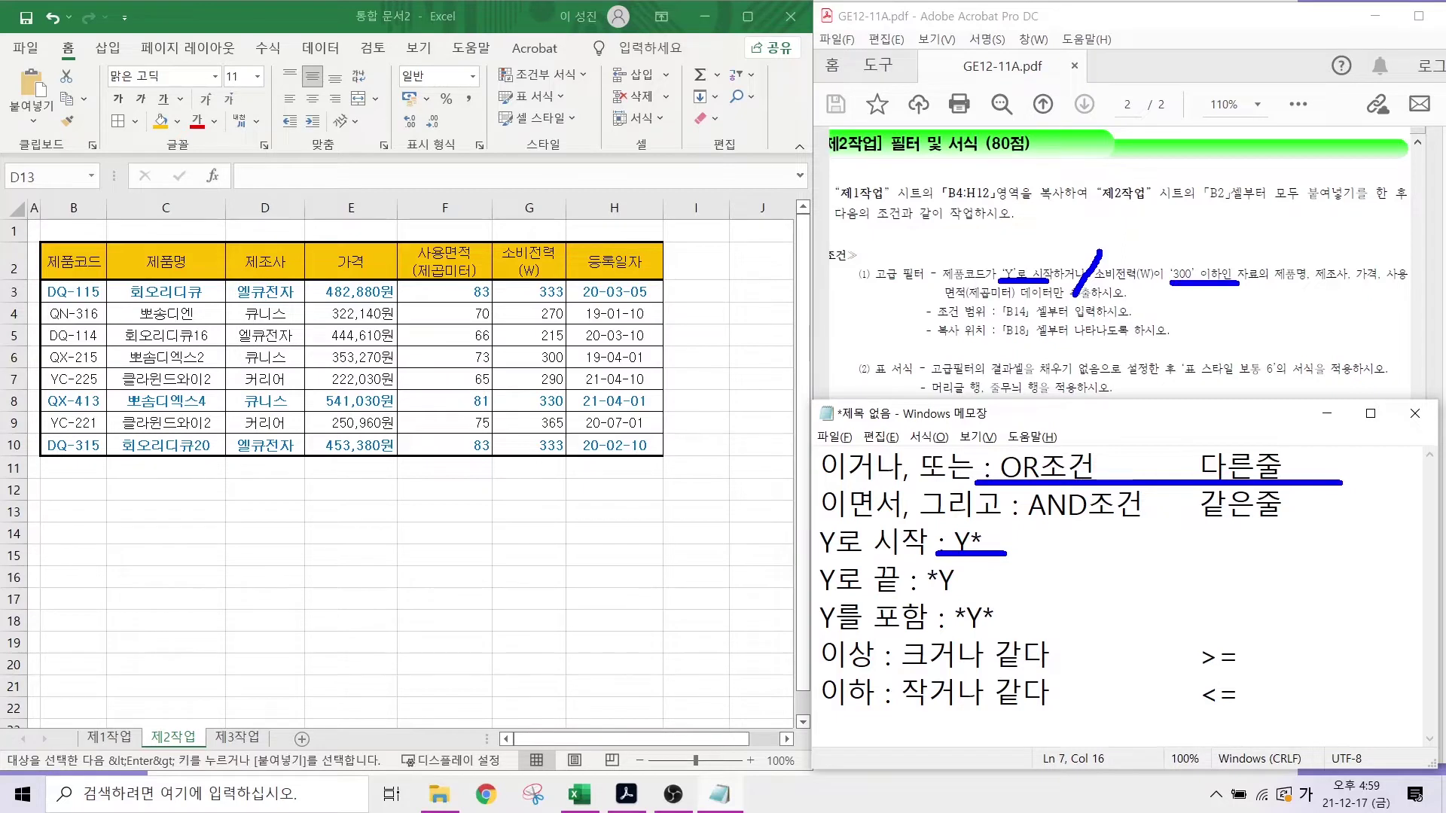
left_click_drag(1195, 707, 1265, 707)
key("Escape")
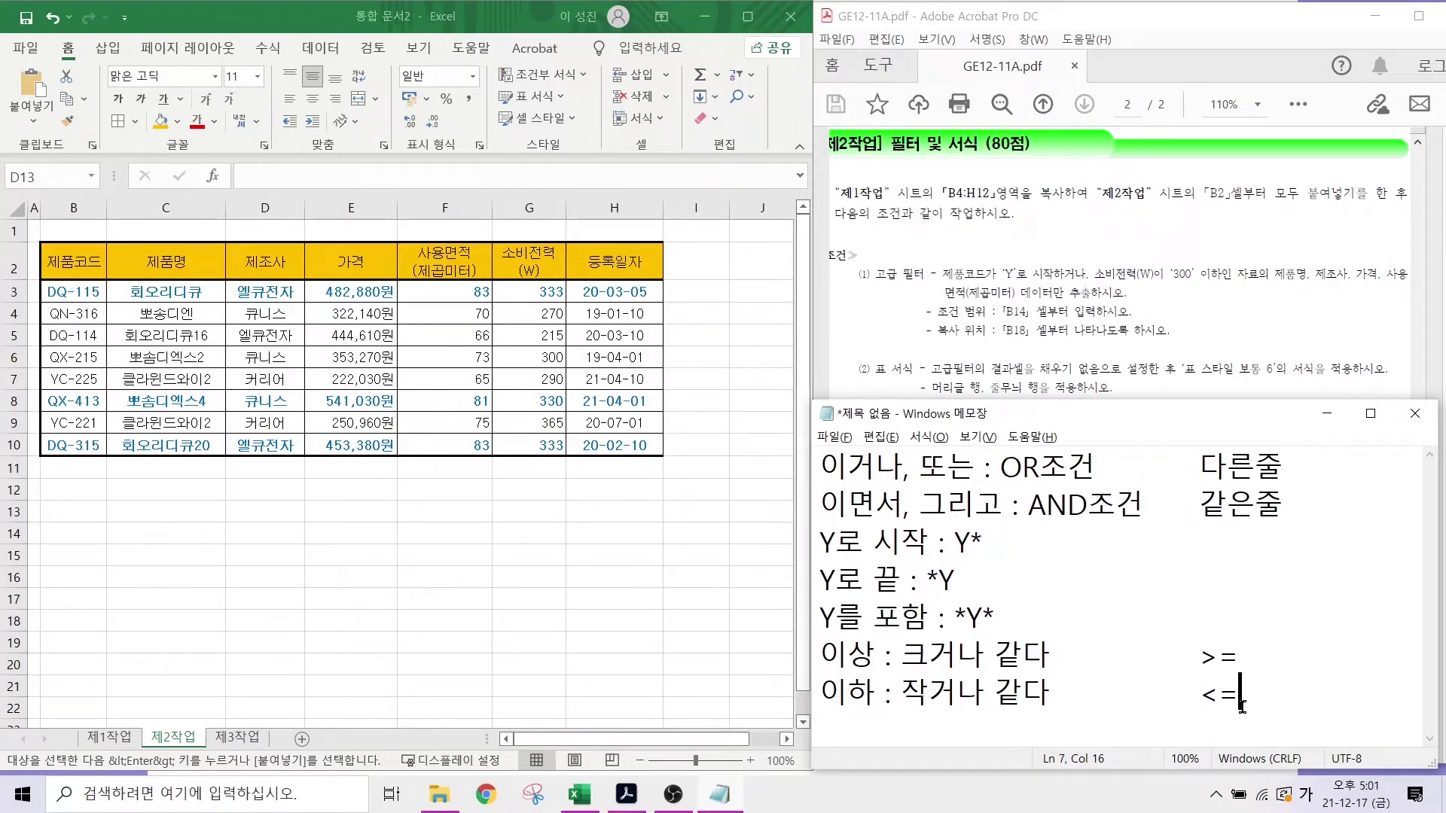
- Add blank lines below the Notepad notes and write the criteria headers 제품코드 and 소비전력 side by side
key("Return")
key("Return")
key("Return")
key("Return")
key("Return")
key("Return")
key("Return")
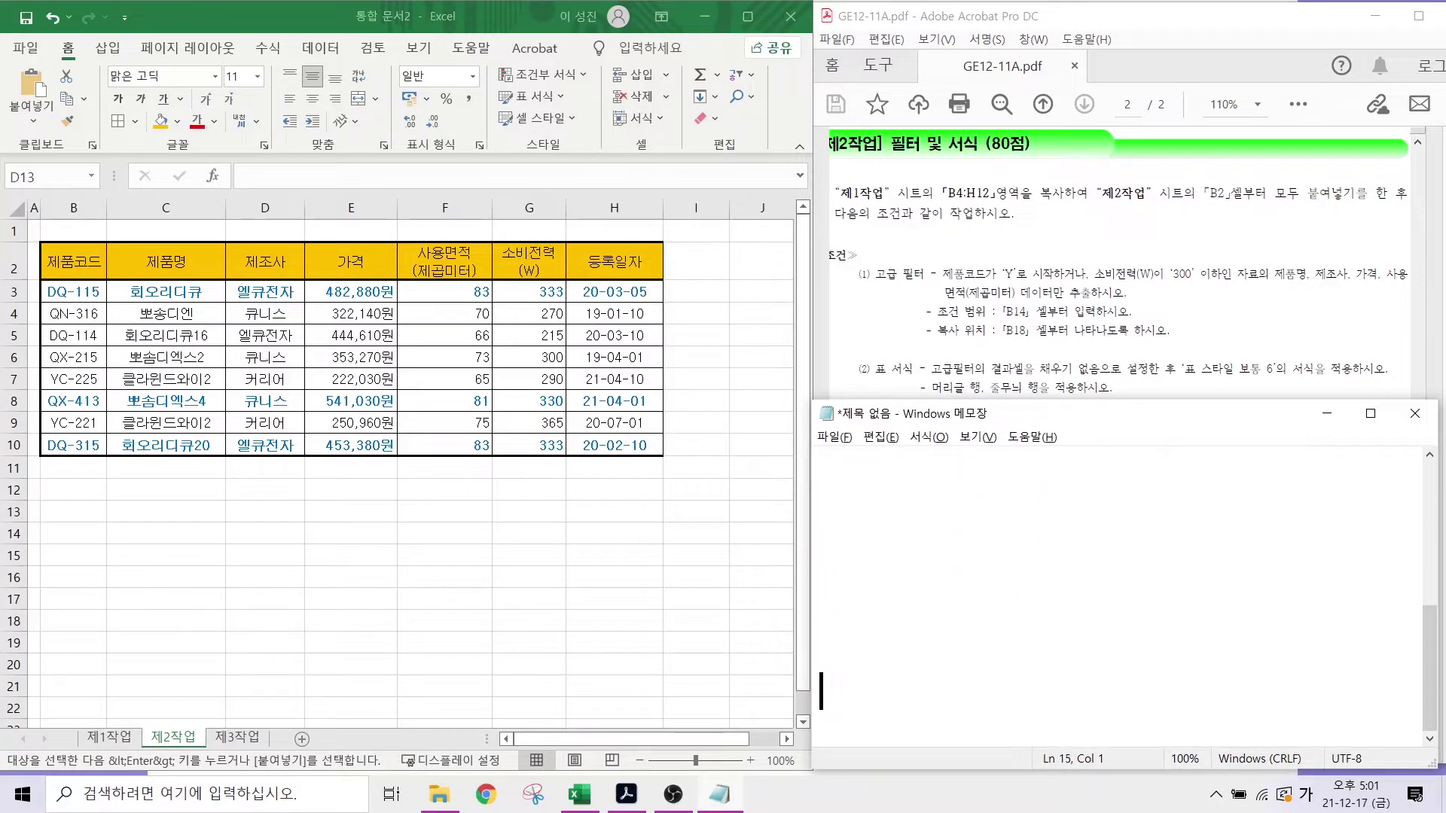
left_click(890, 536)
type("제품코드 ")
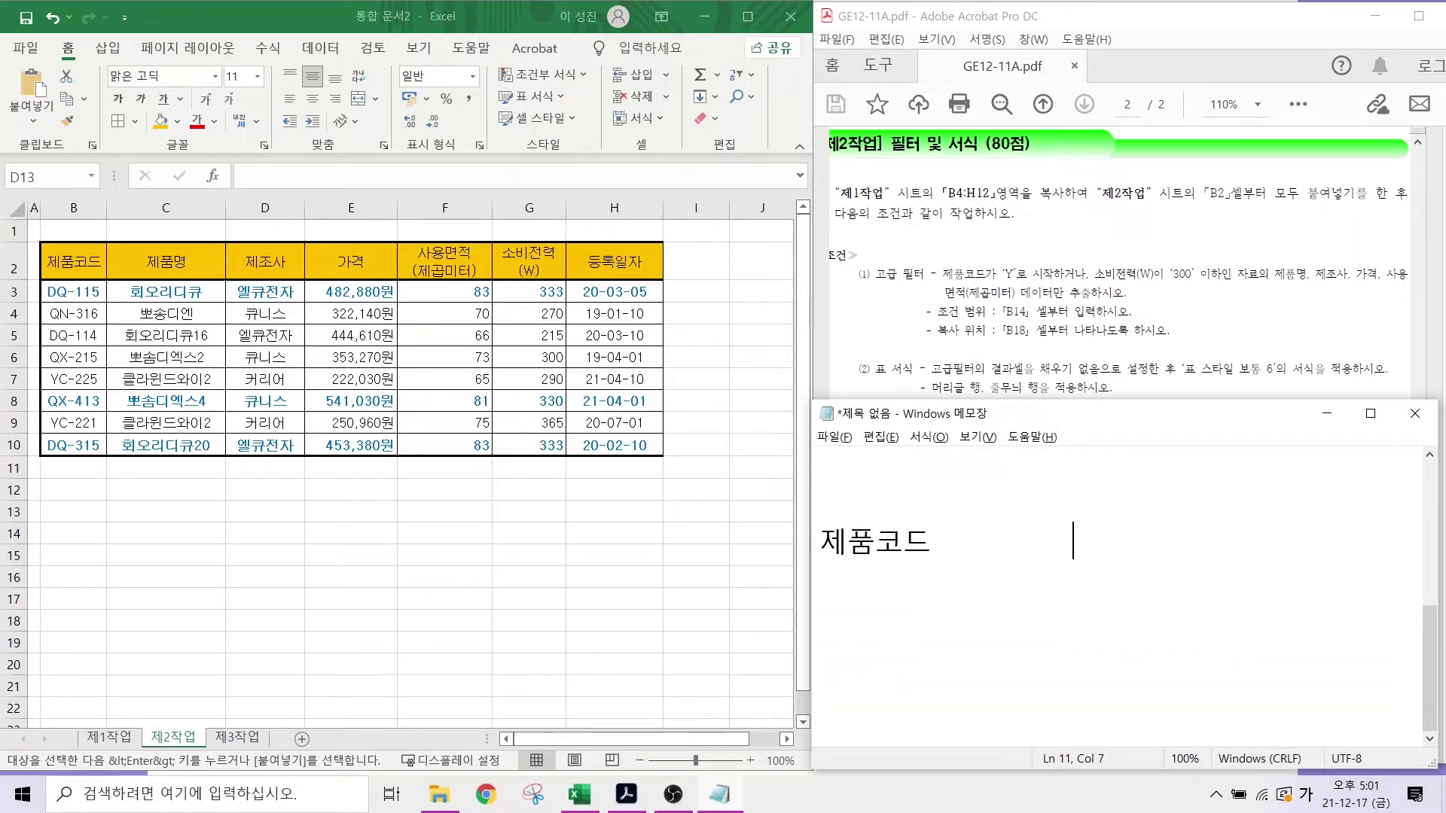
type("소비전ㄹㅕㄱ")
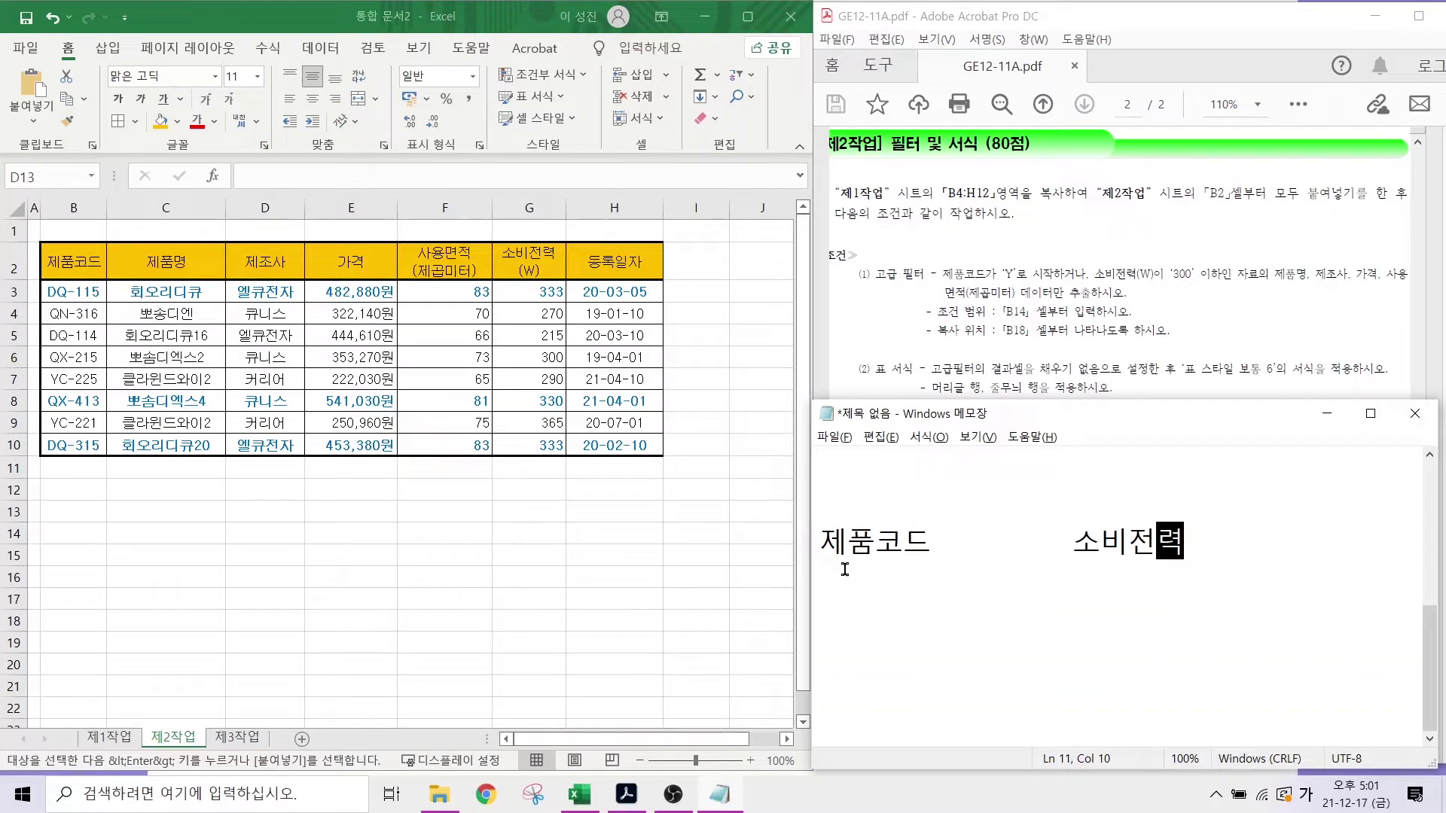
key("Return")
key("Hangul")
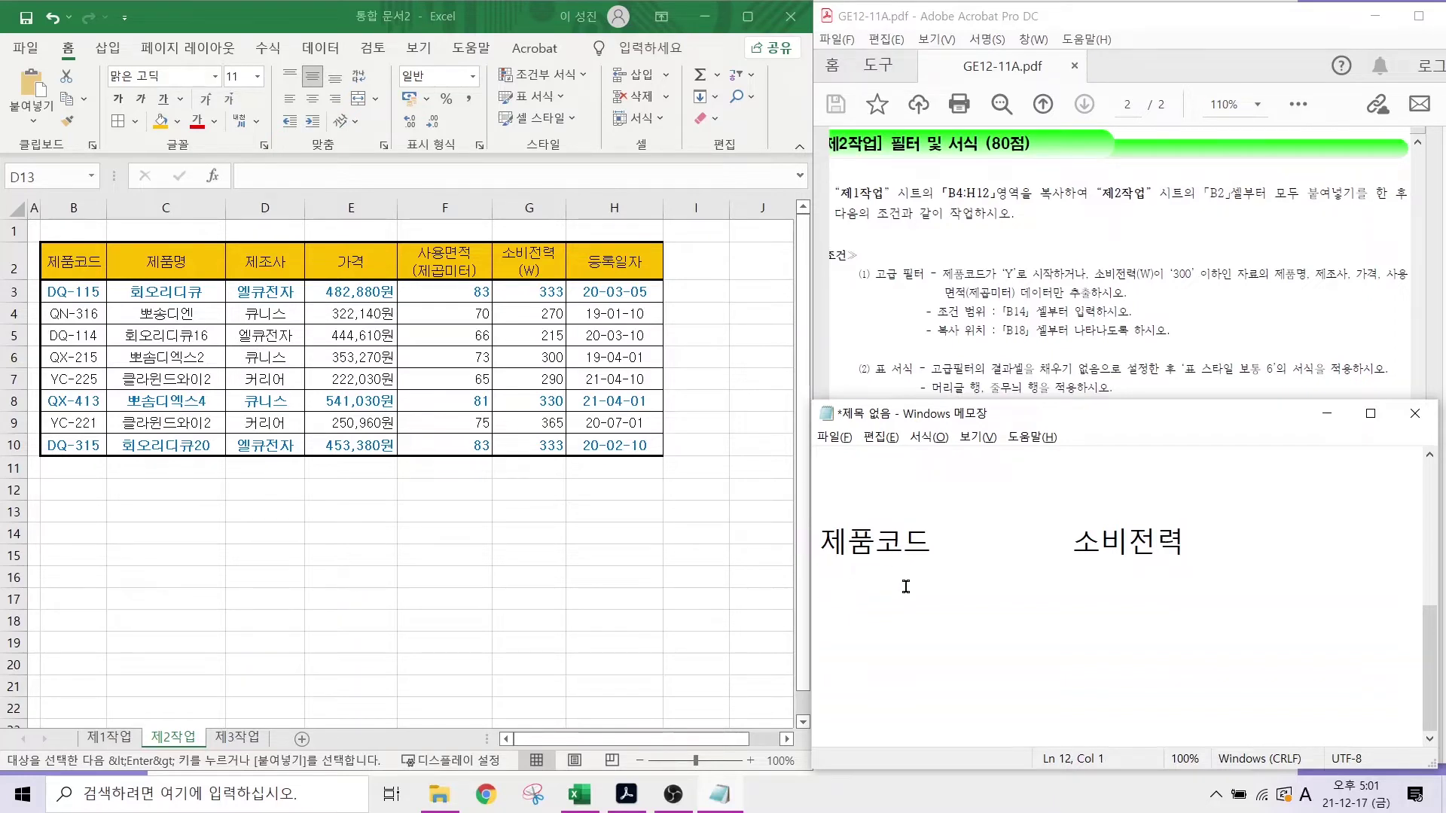
- Enter Y* under 제품코드 and <=300 one row lower under 소비전력 in the Notepad criteria sketch
type("Y*")
key("Tab")
key("Tab")
mouse_move(1103, 600)
left_mouse_down()
mouse_move(1143, 558)
mouse_move(1156, 608)
left_mouse_up()
key("Escape")
left_click(838, 606)
key("Tab")
key("Tab")
type("<=300")
- Examine the Notepad criteria sketch as a grid of rows and columns, with each OR condition on its own row
left_click_drag(789, 570, 1229, 568)
left_click_drag(773, 601, 1265, 600)
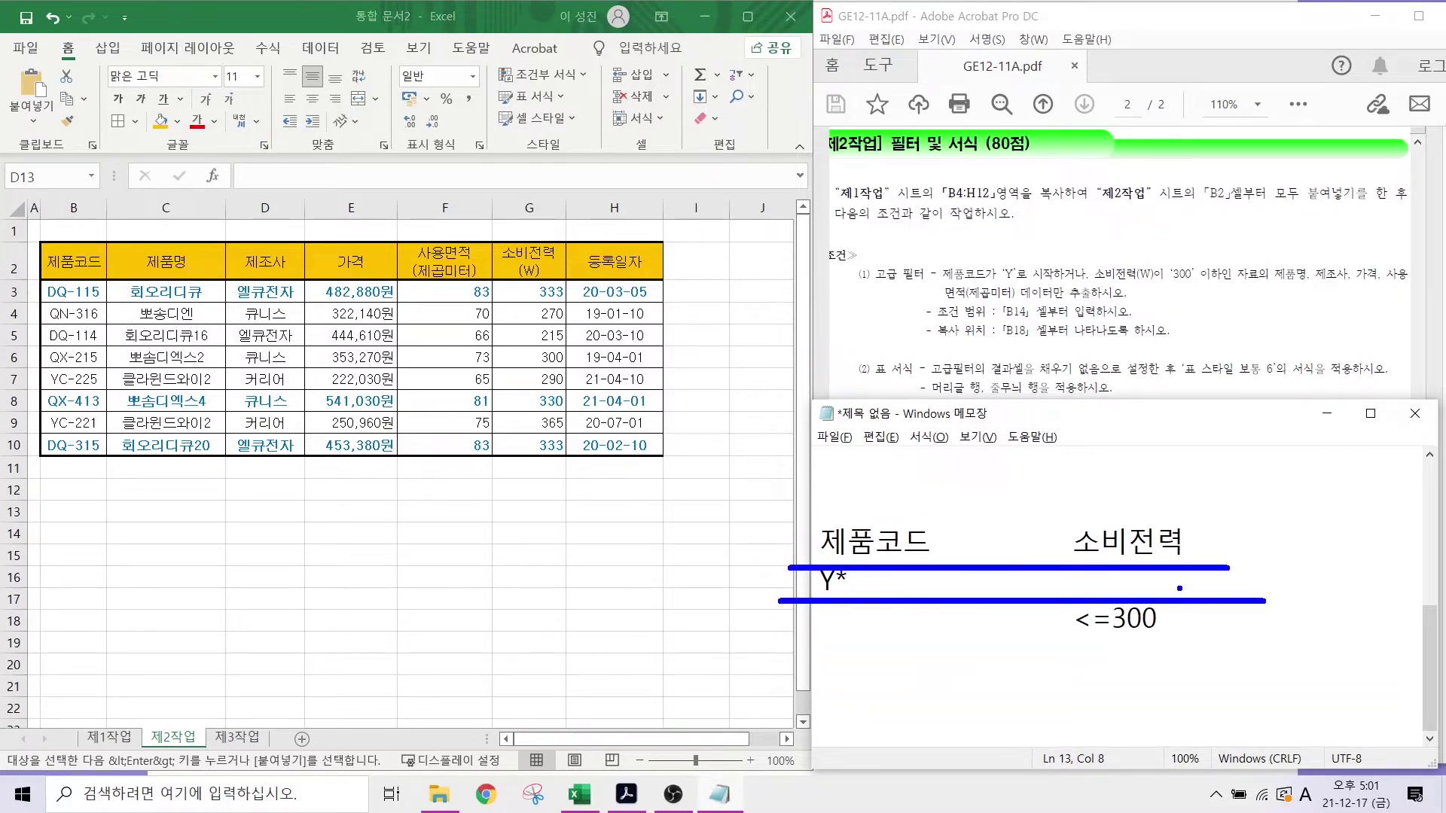
left_click_drag(1023, 526, 1025, 641)
left_click_drag(807, 511, 1227, 658)
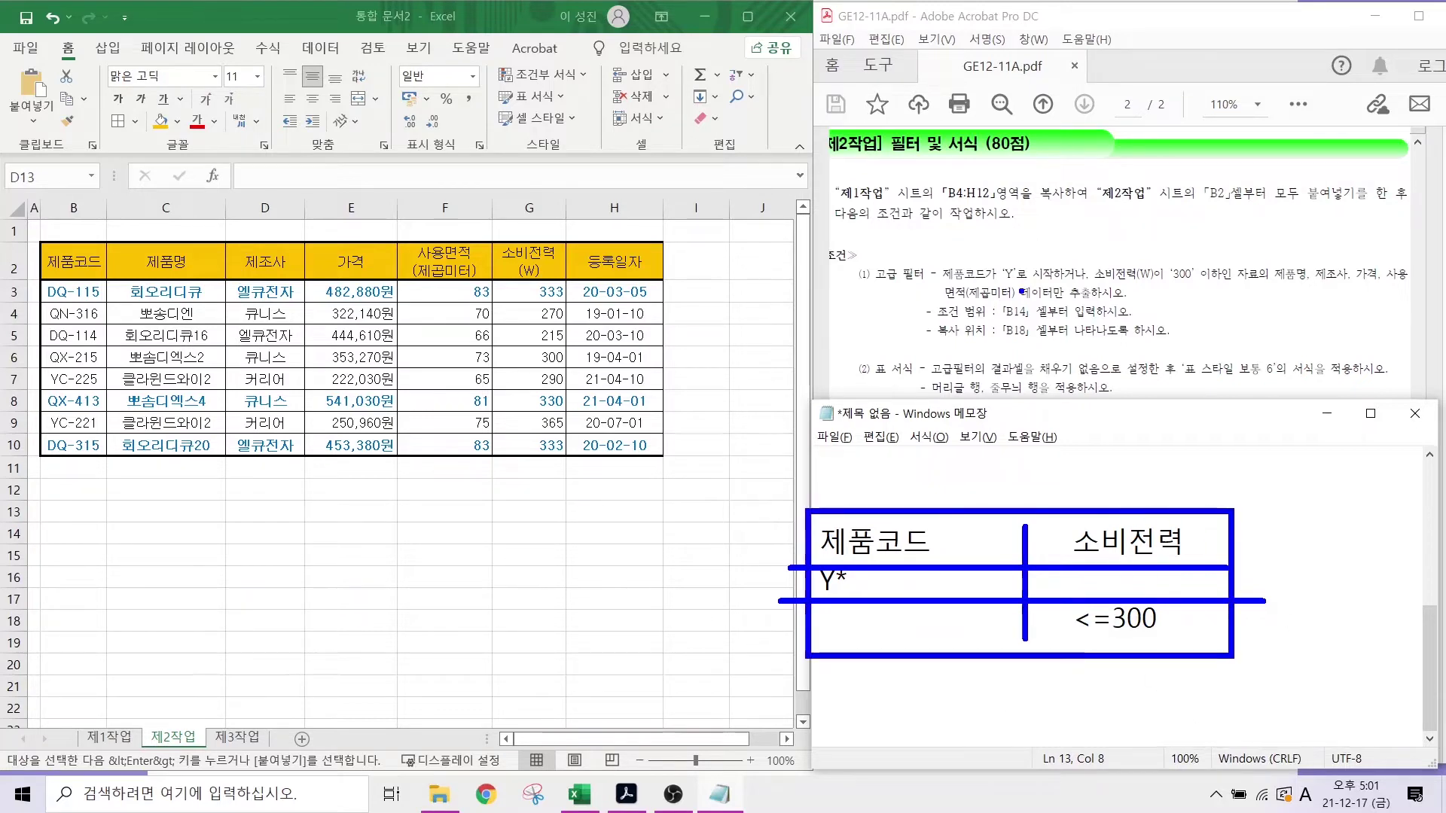
- Check the criteria range start cell, the copy destination and the fields to extract in advanced filter item (1)
left_click_drag(1012, 303, 969, 254)
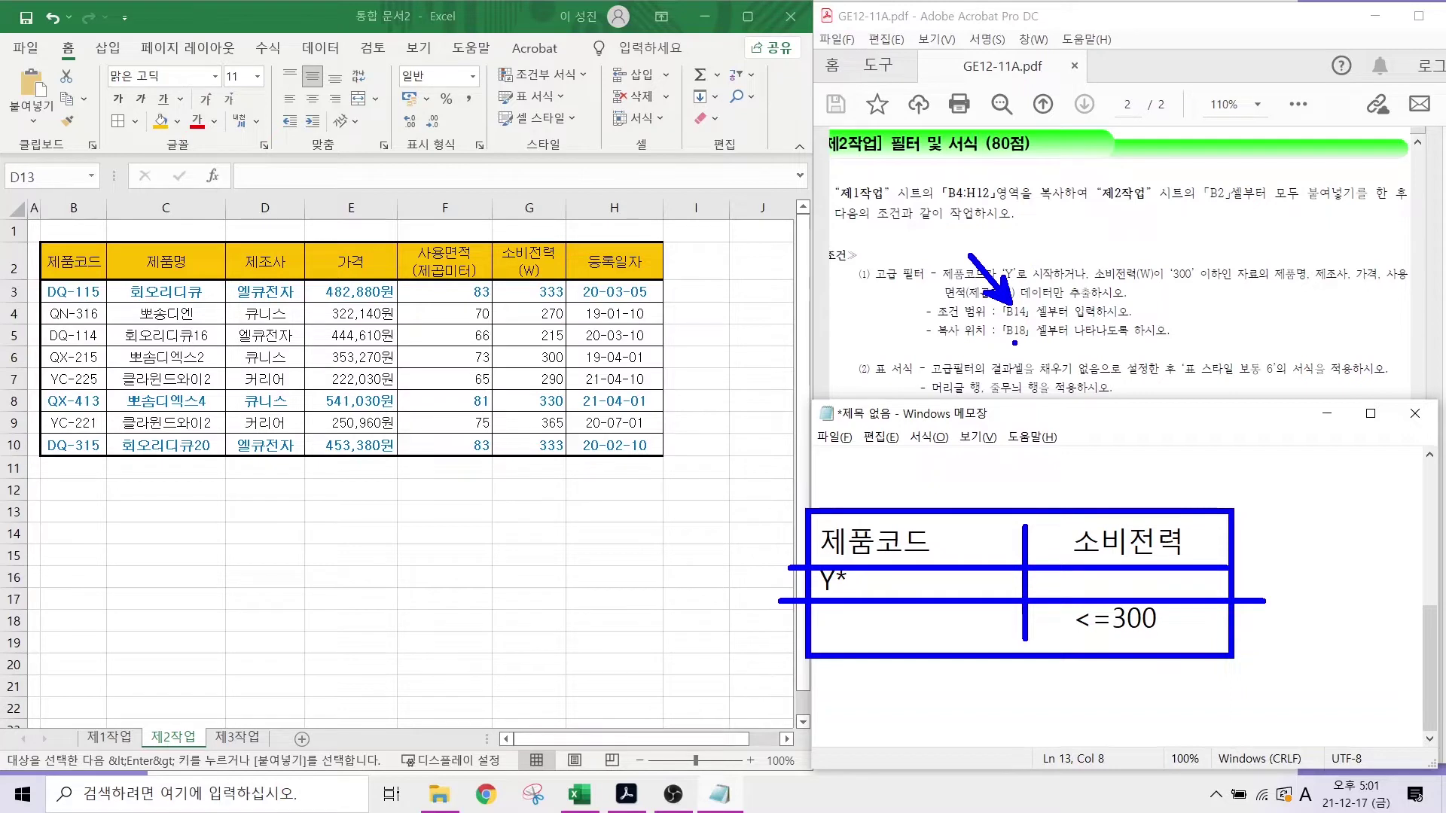
left_click_drag(1017, 342, 957, 407)
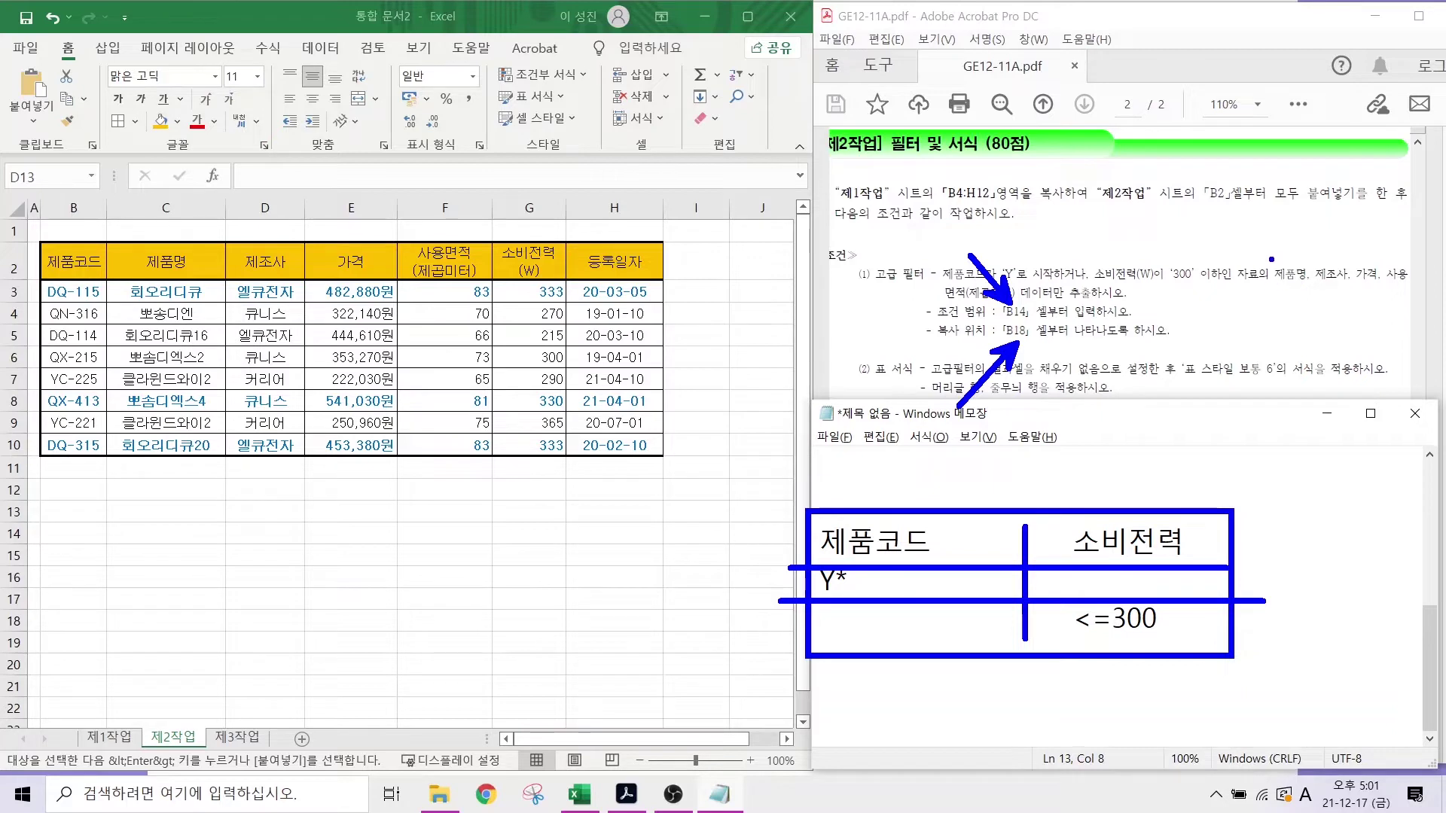
mouse_move(1269, 257)
left_mouse_down()
mouse_move(1308, 295)
mouse_move(1374, 281)
mouse_move(1392, 293)
left_mouse_up()
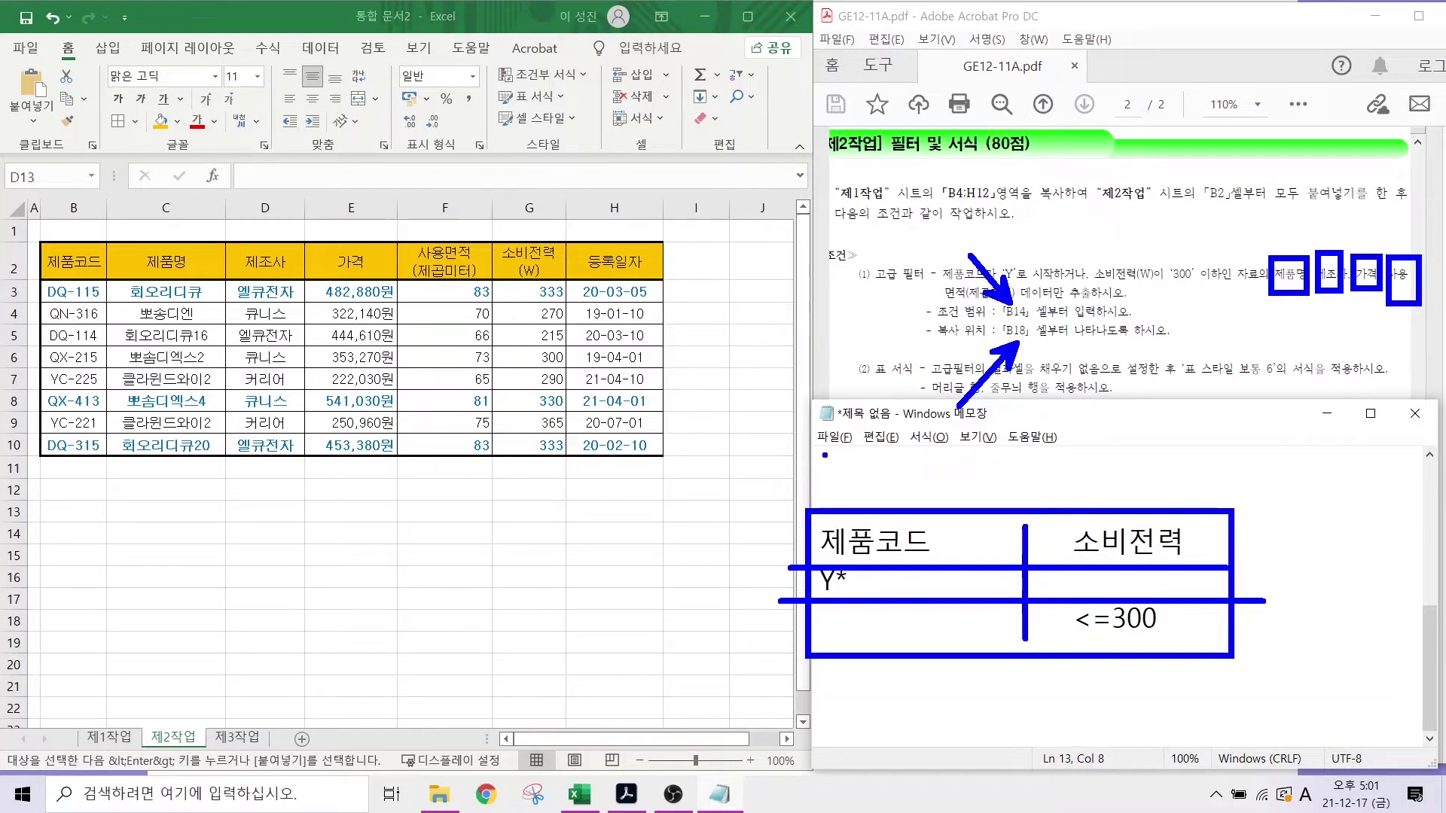
key("e")
key("Escape")
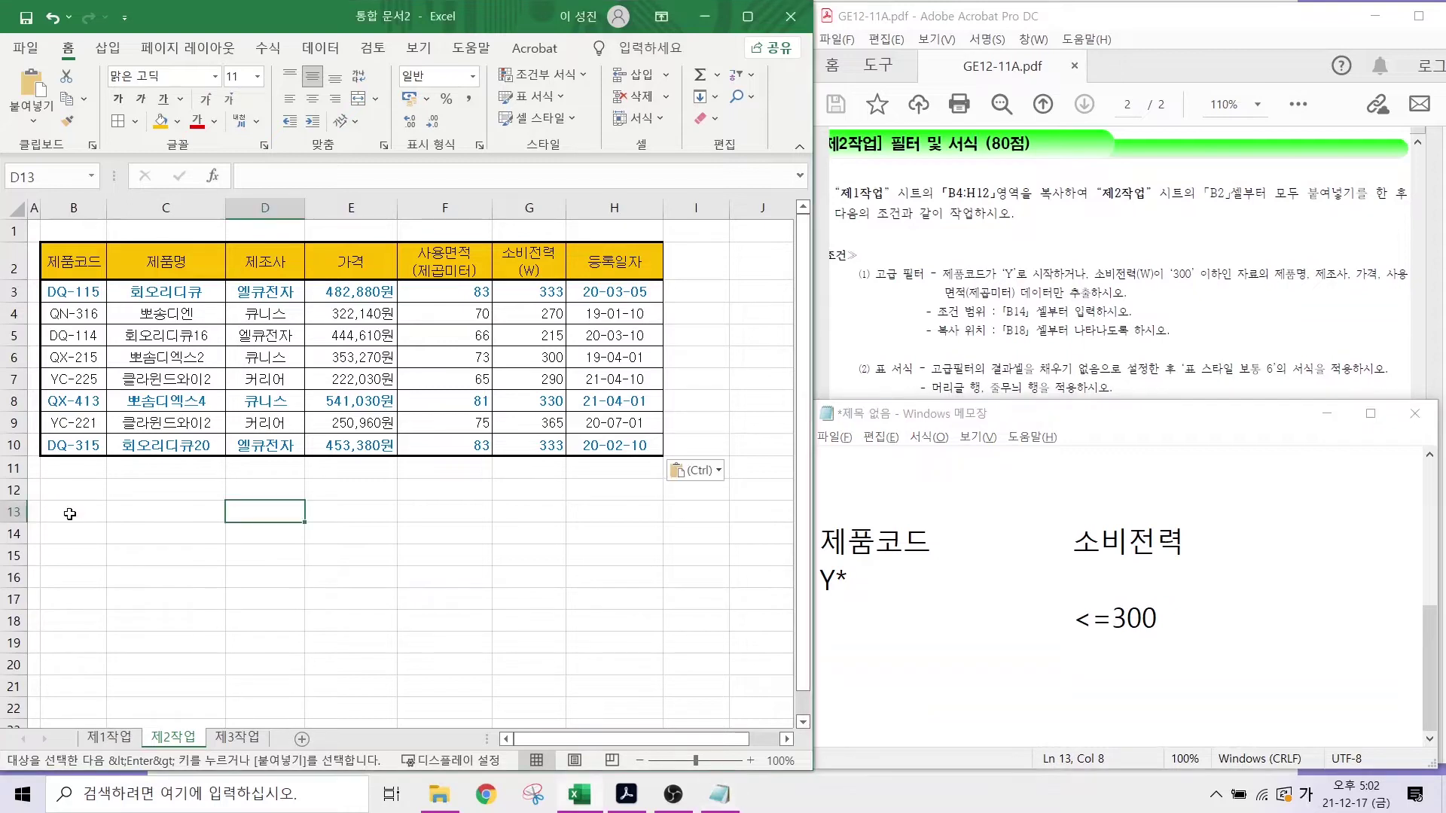
- Locate cell B14 as the start of the criteria range and select the 제품코드 header in B2
left_click(70, 513)
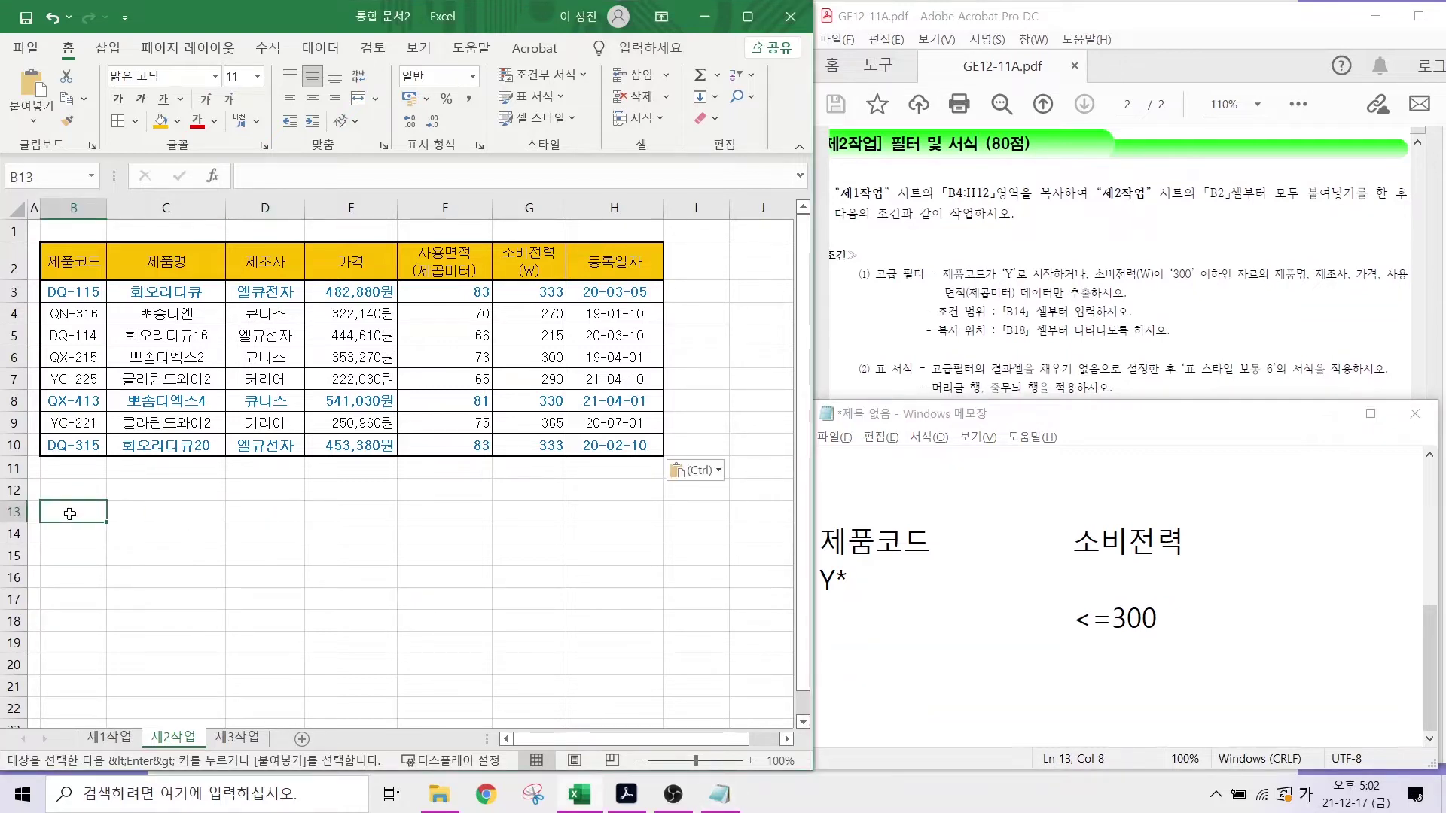
key("Down")
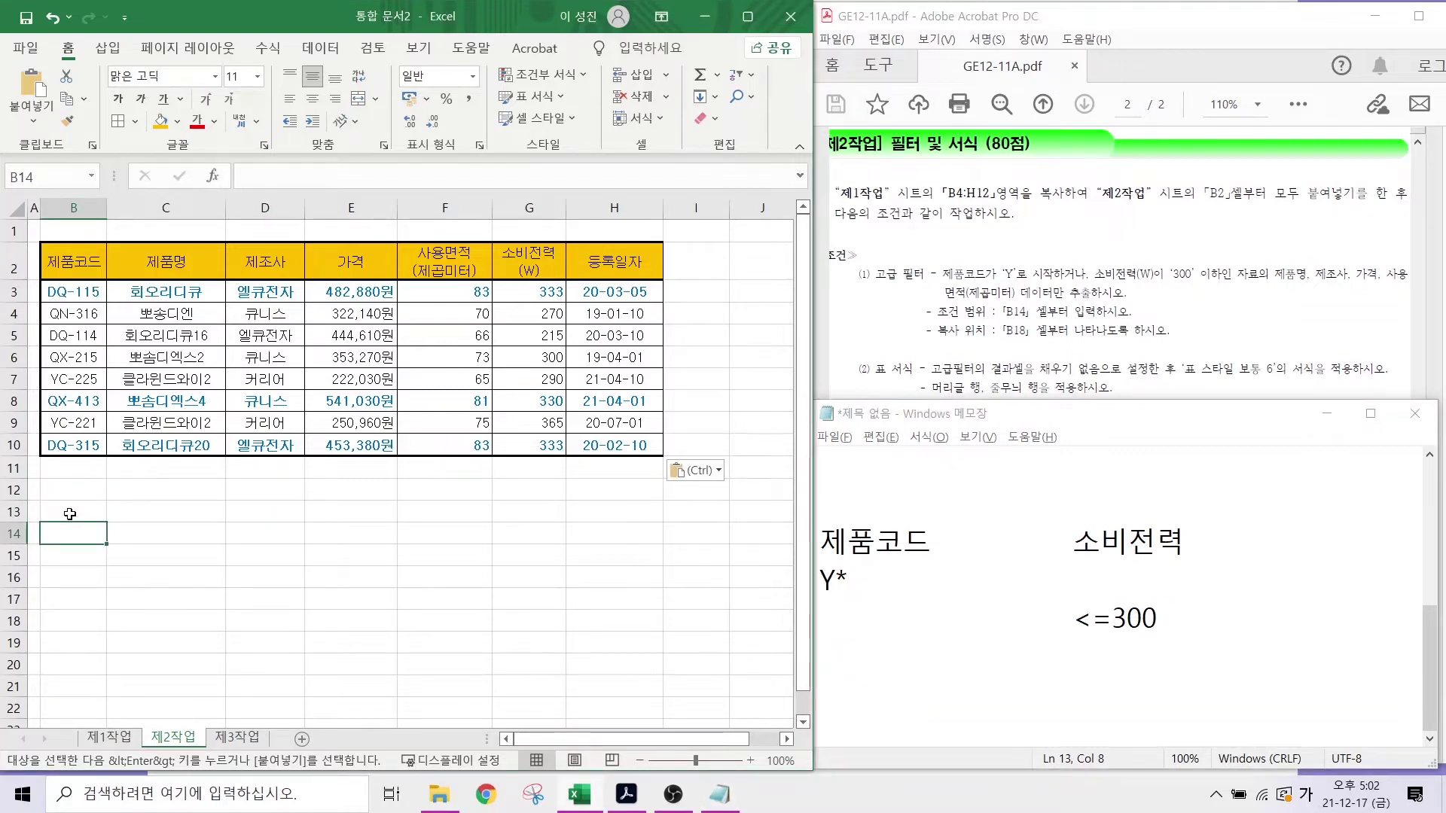
left_click(64, 261)
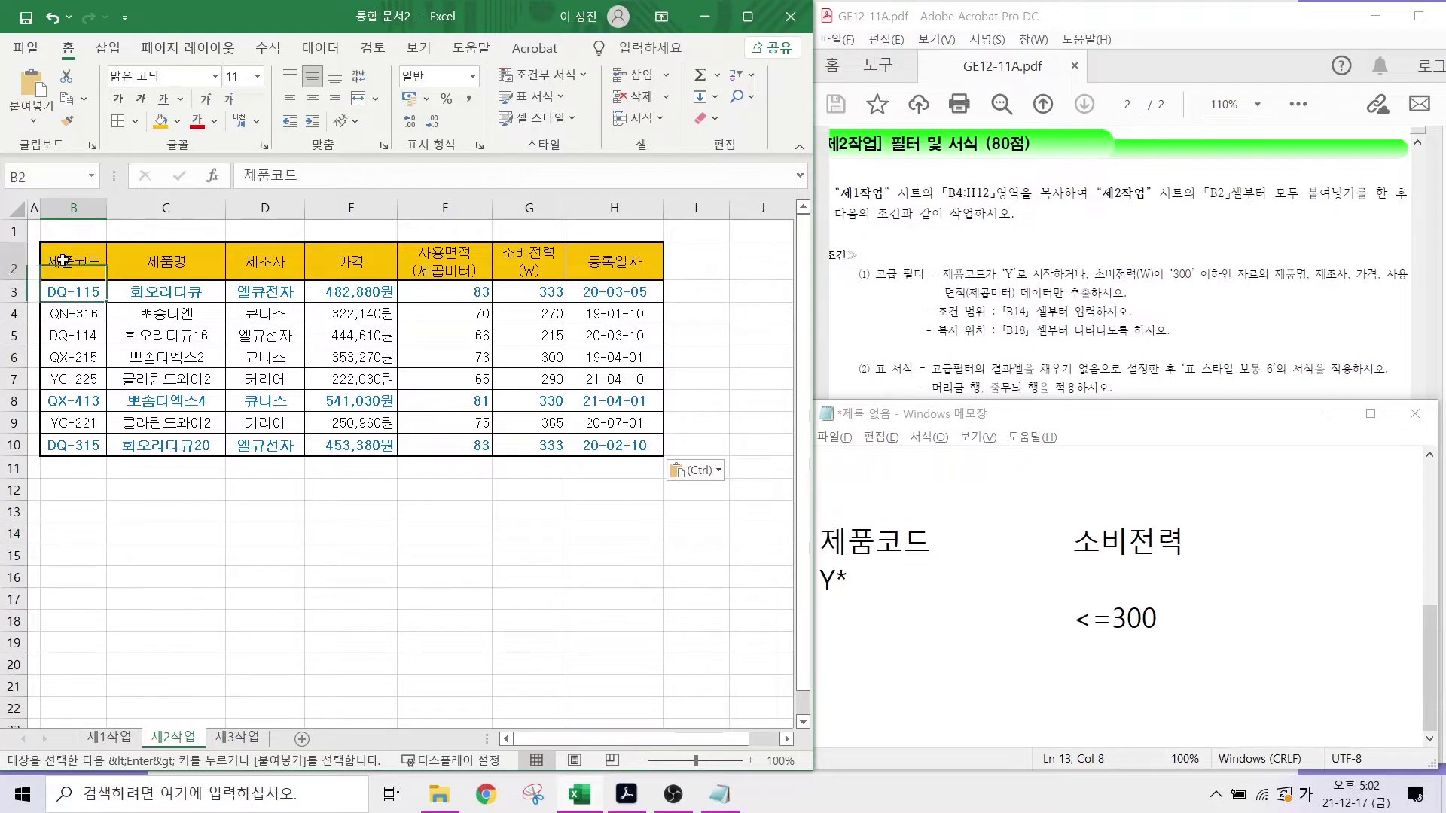
key("ctrl")
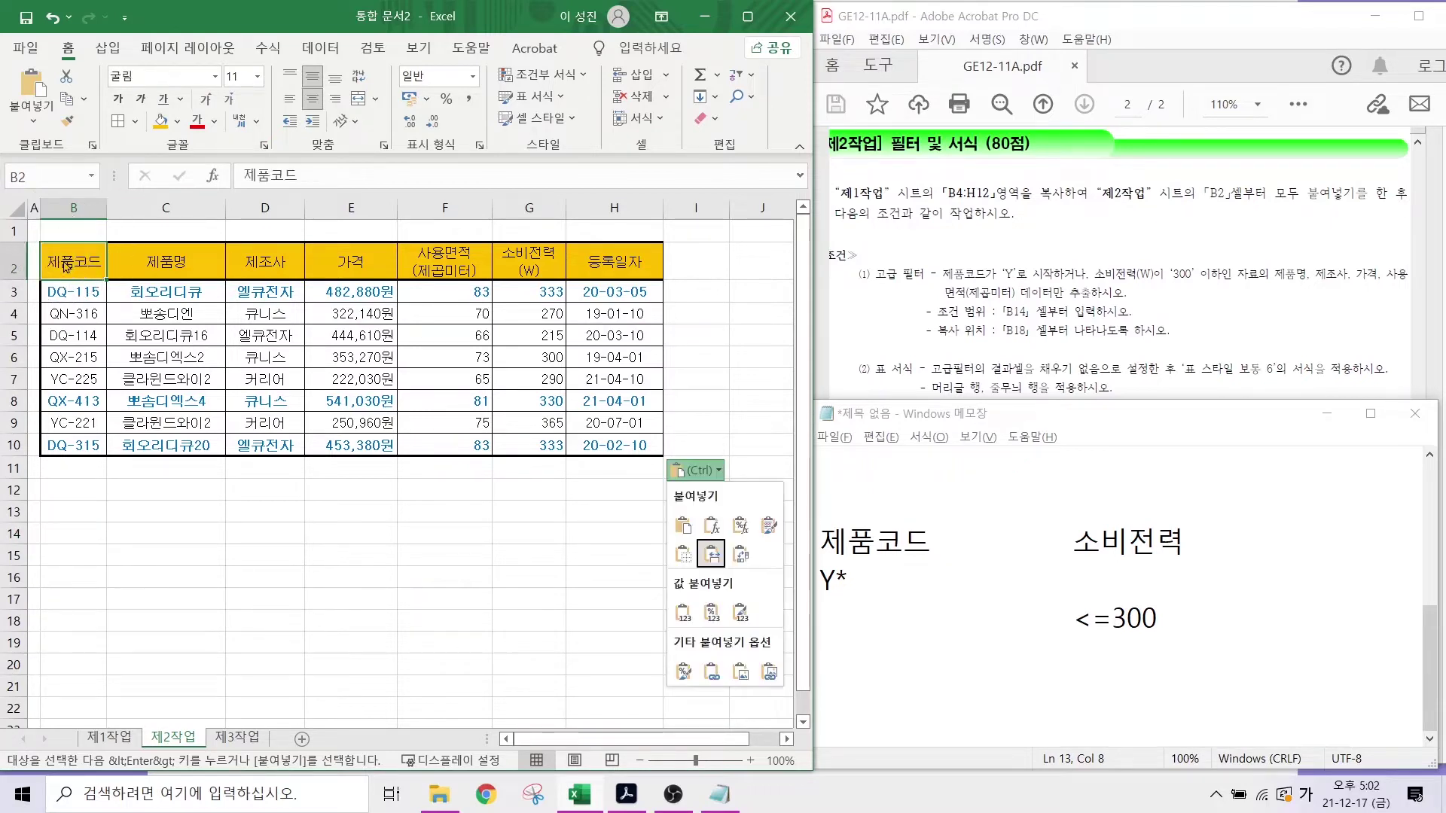
- Copy the 제품코드 header to B14 and the 소비전력(W) header to C14 as criteria headings
key("Escape")
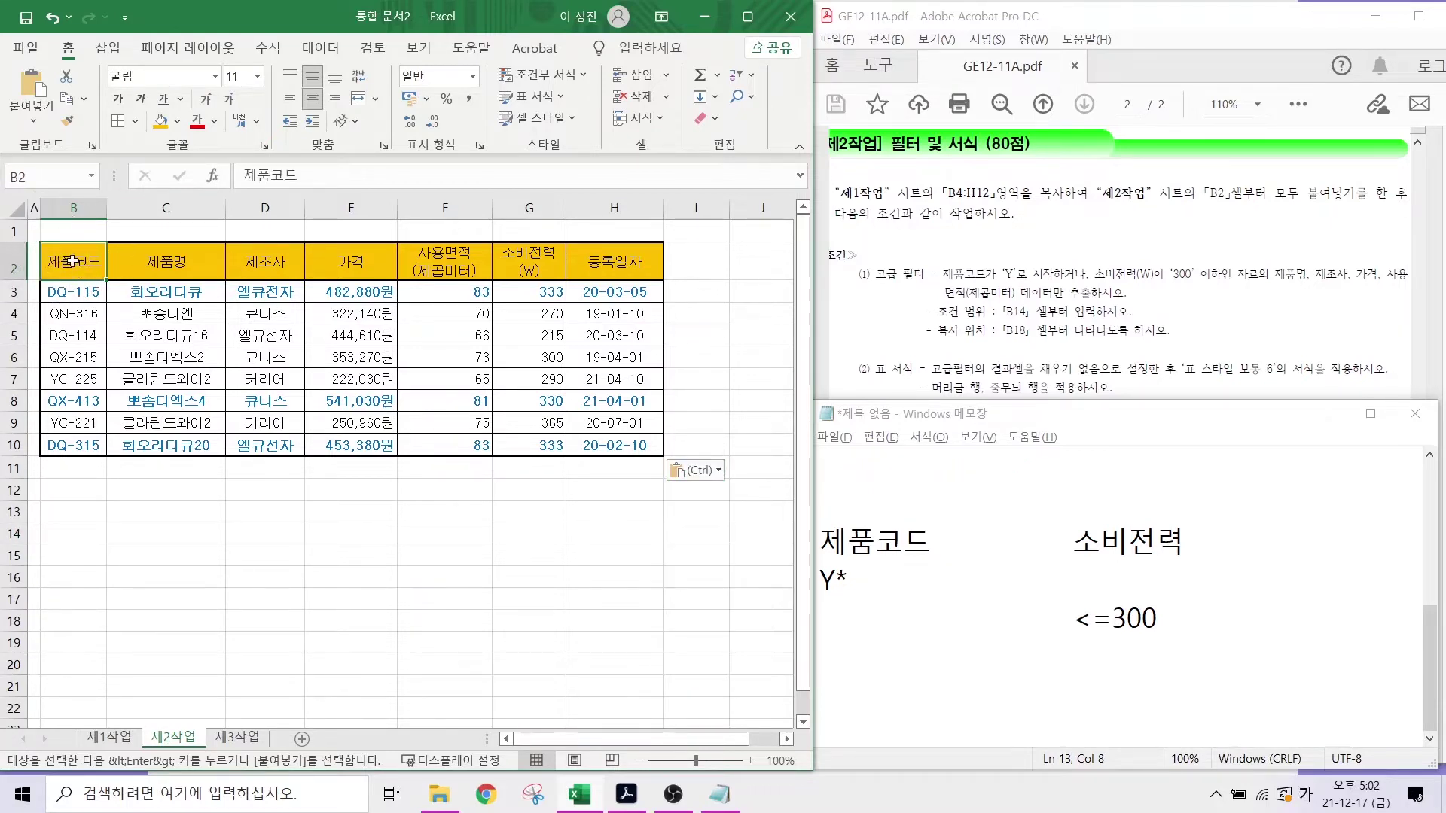
key("ctrl+c")
left_click(56, 524)
key("ctrl+v")
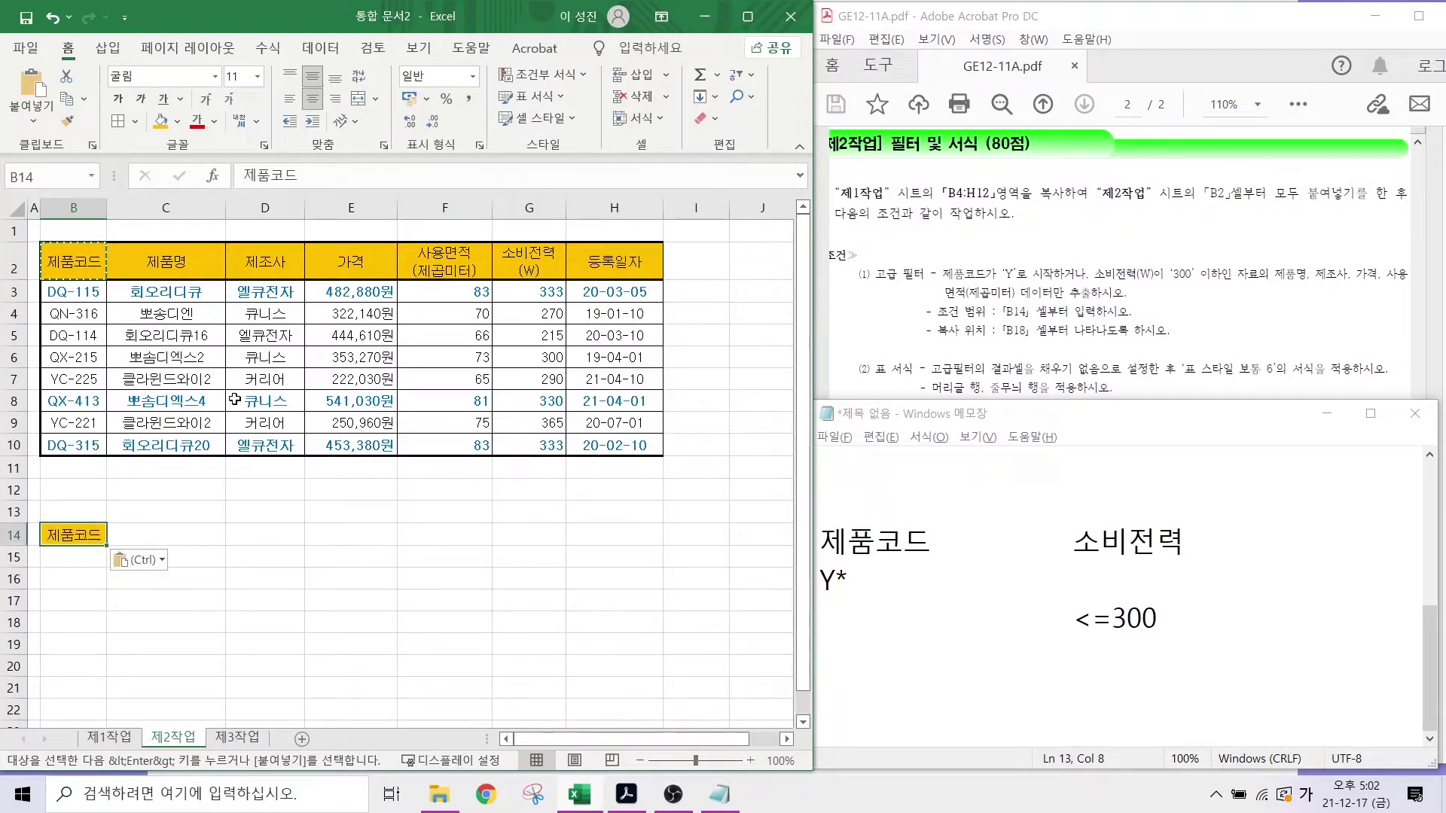
left_click(519, 258)
key("ctrl+c")
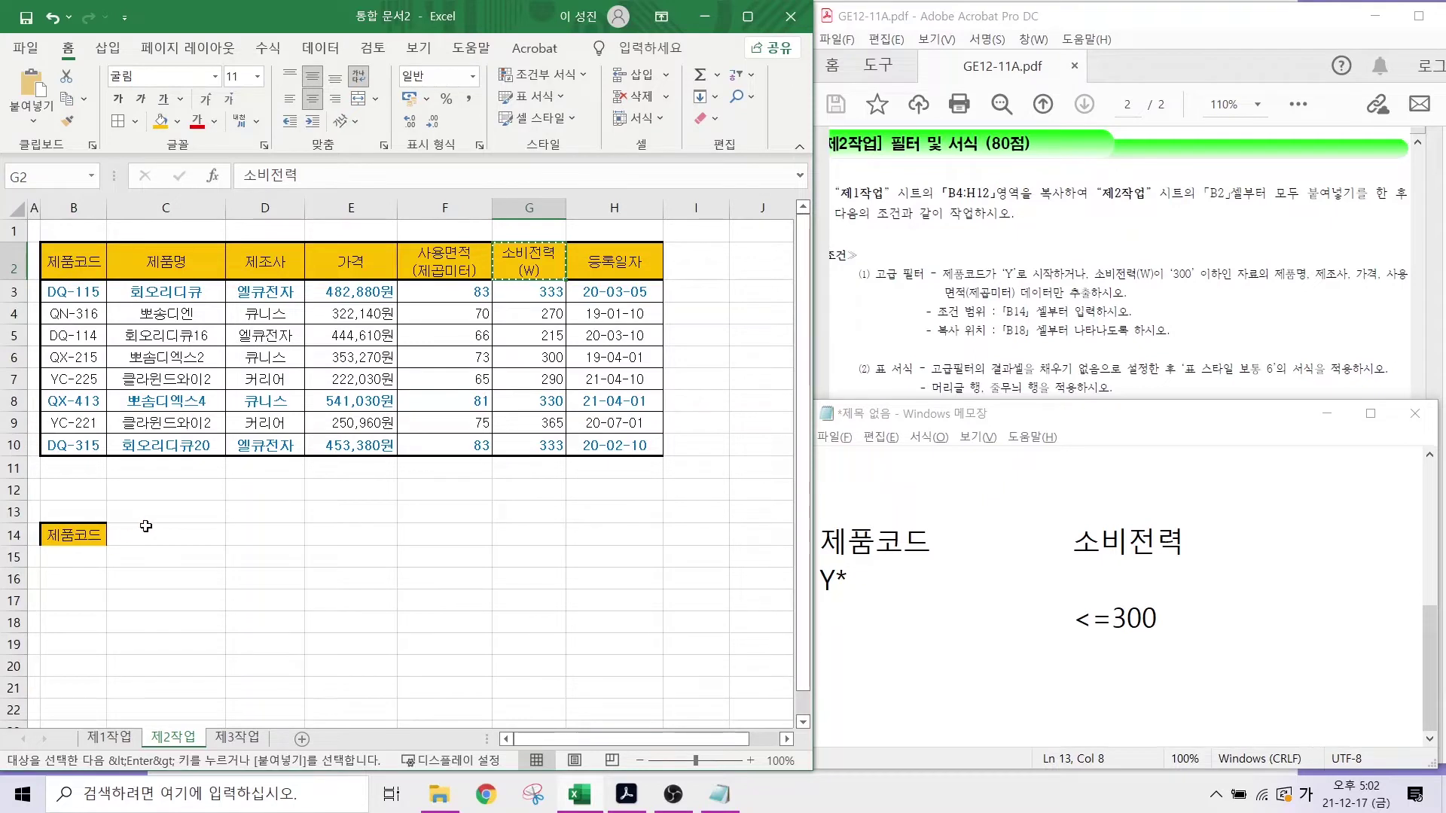
left_click(143, 536)
key("ctrl+v")
- Enter the filter criteria Y* in B15 and <=300 in C16, on separate rows
left_click(80, 576)
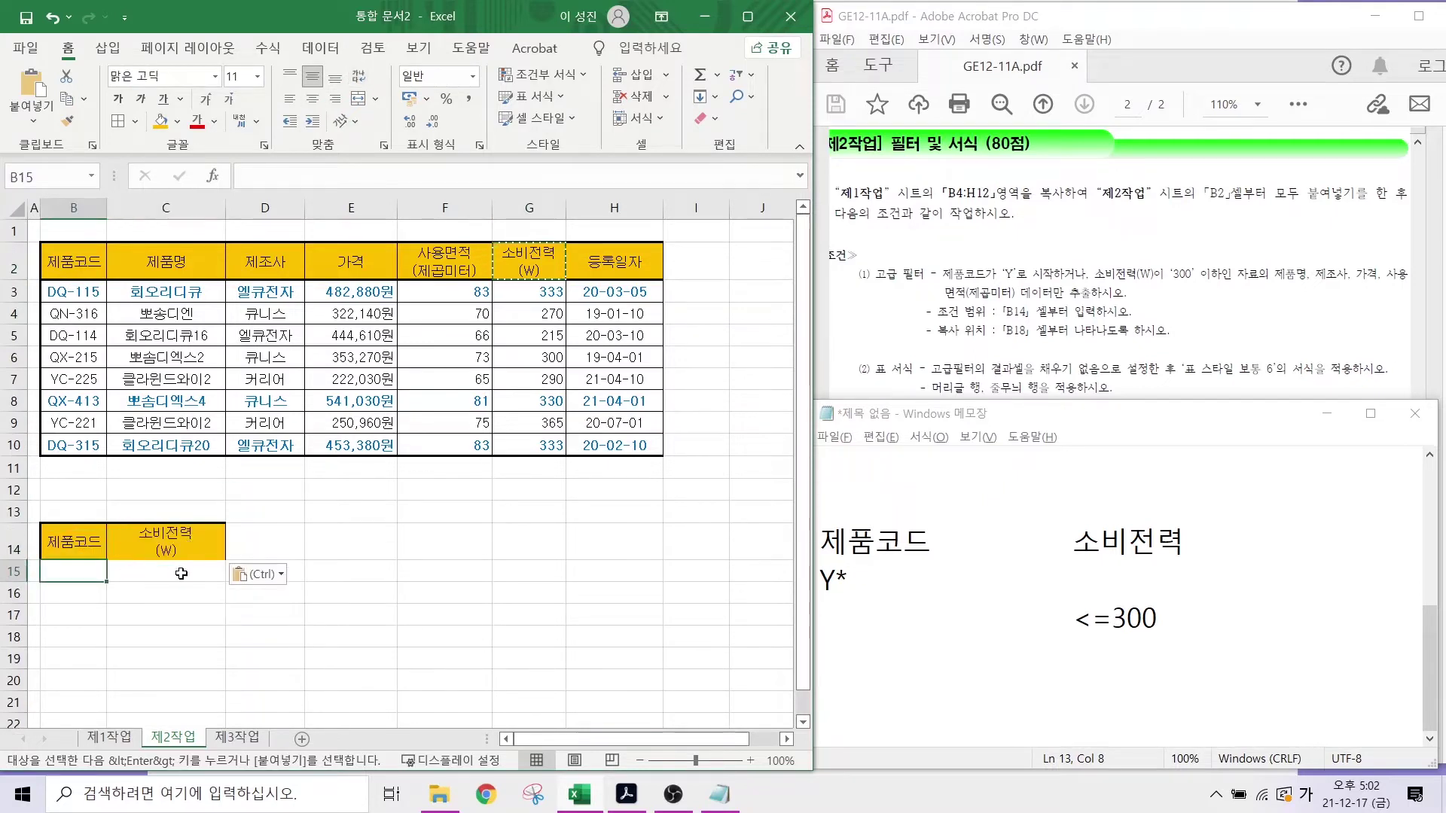
key("Hangul")
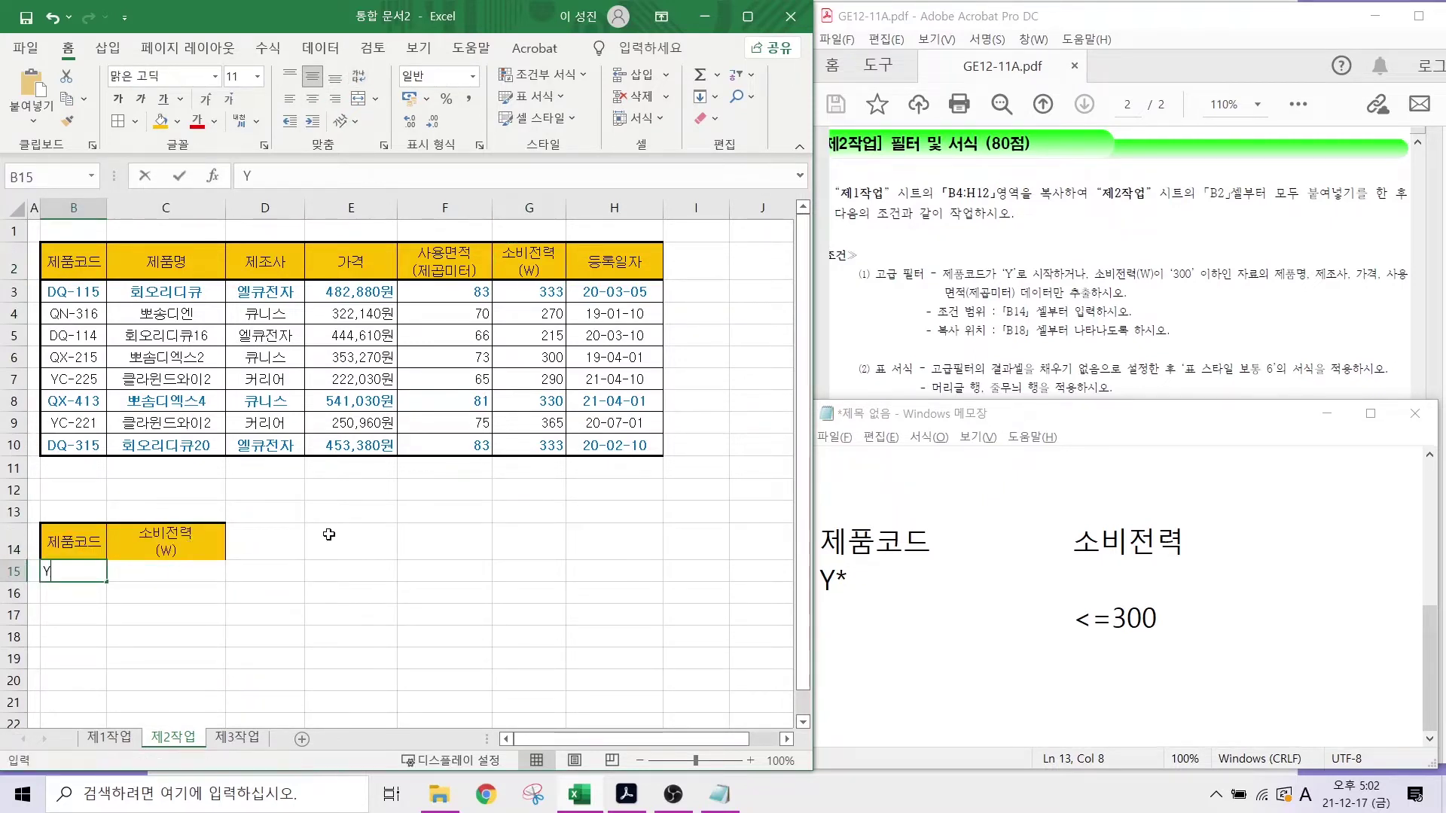
type("Y*")
left_click(143, 595)
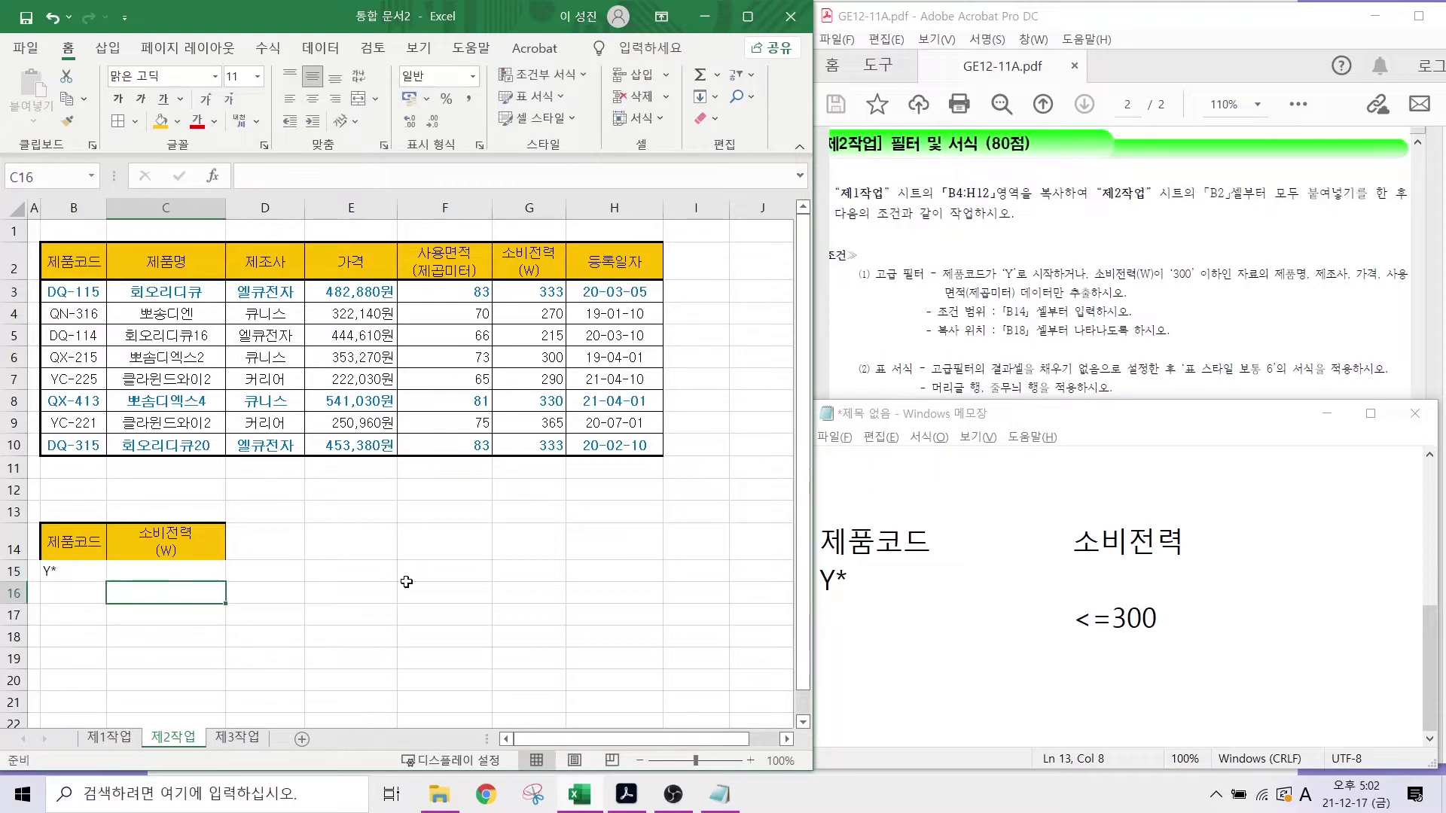
type("<=300")
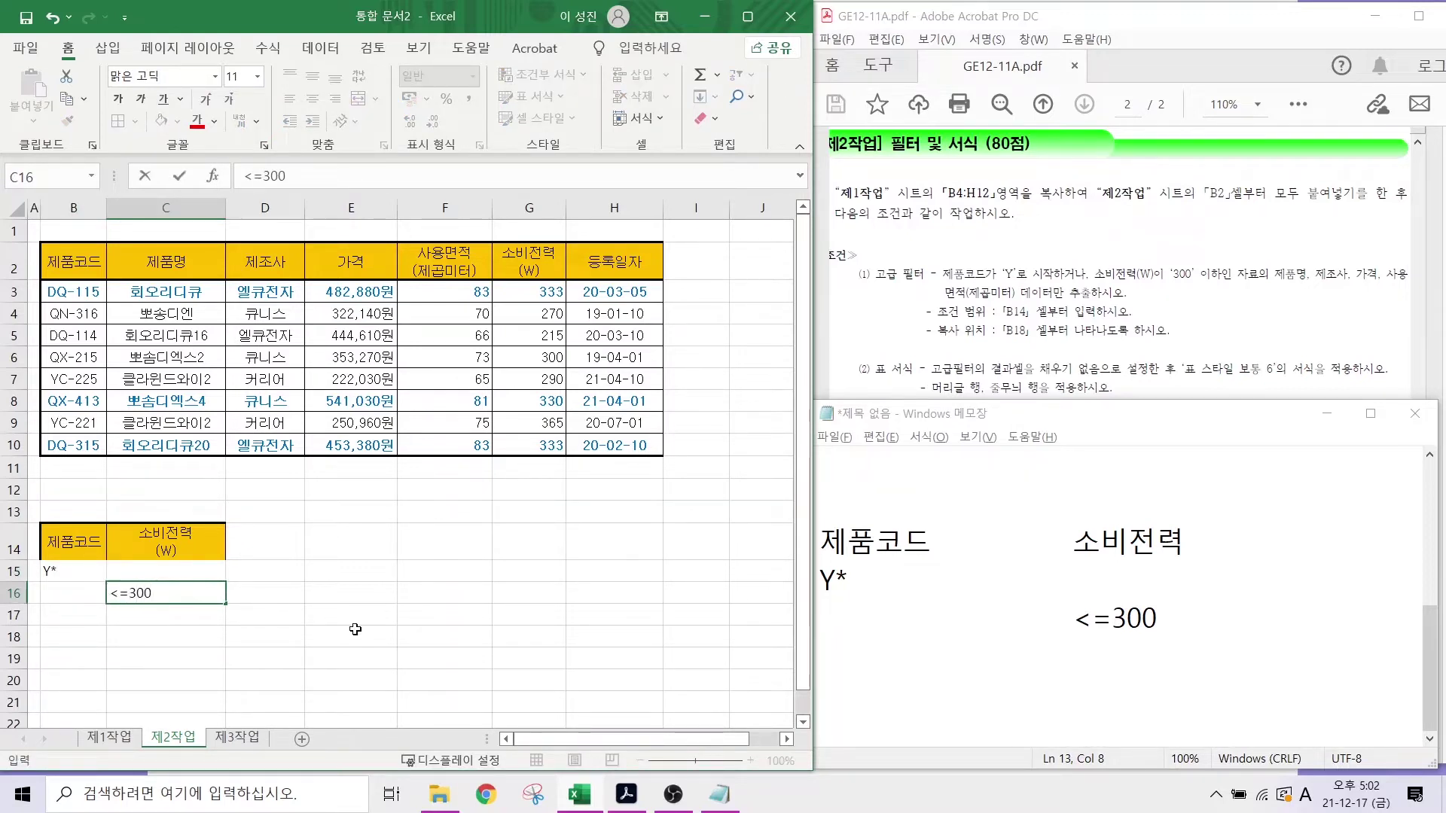
left_click(264, 636)
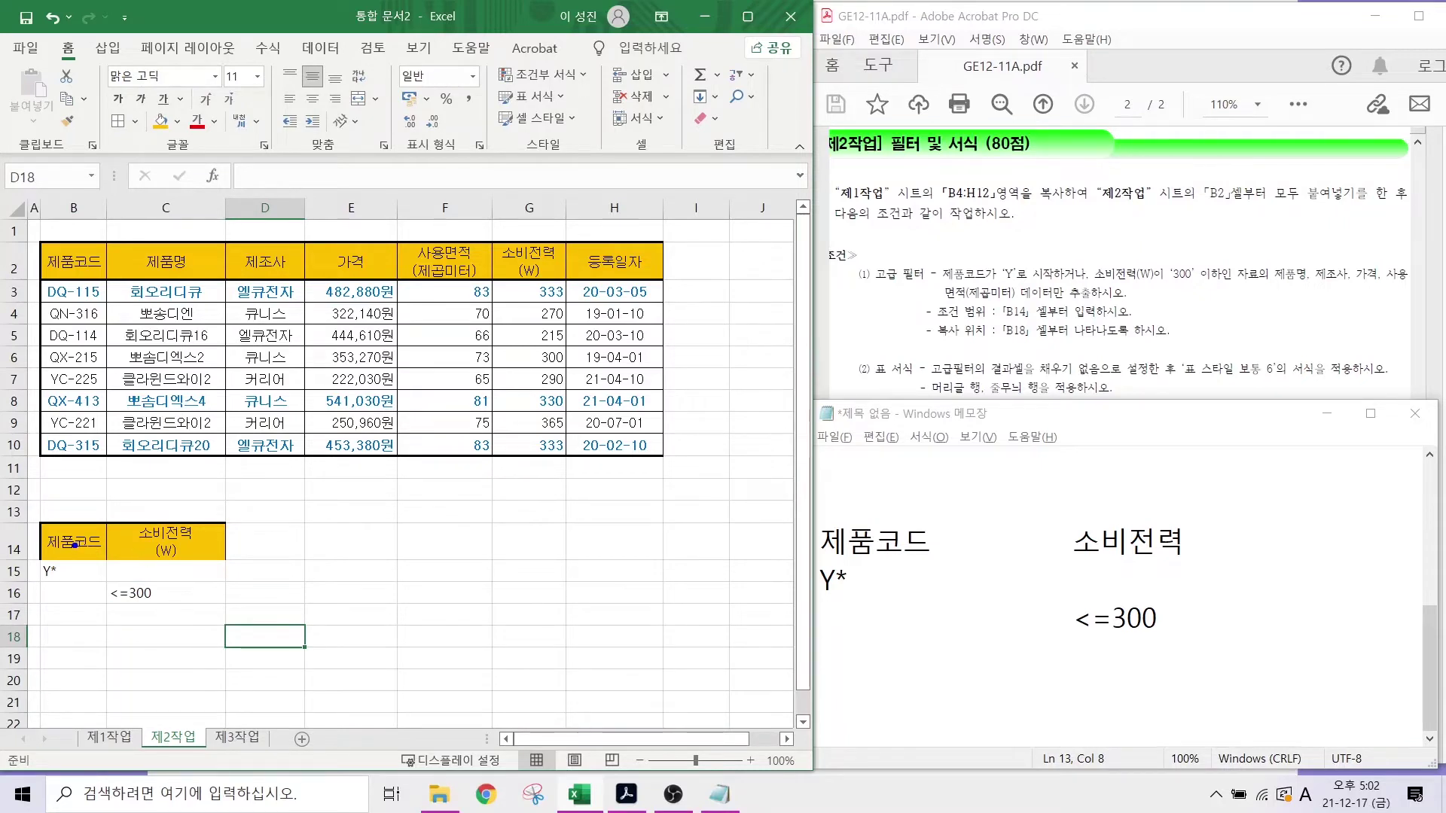
left_click_drag(810, 501, 1186, 657)
left_click_drag(24, 520, 239, 606)
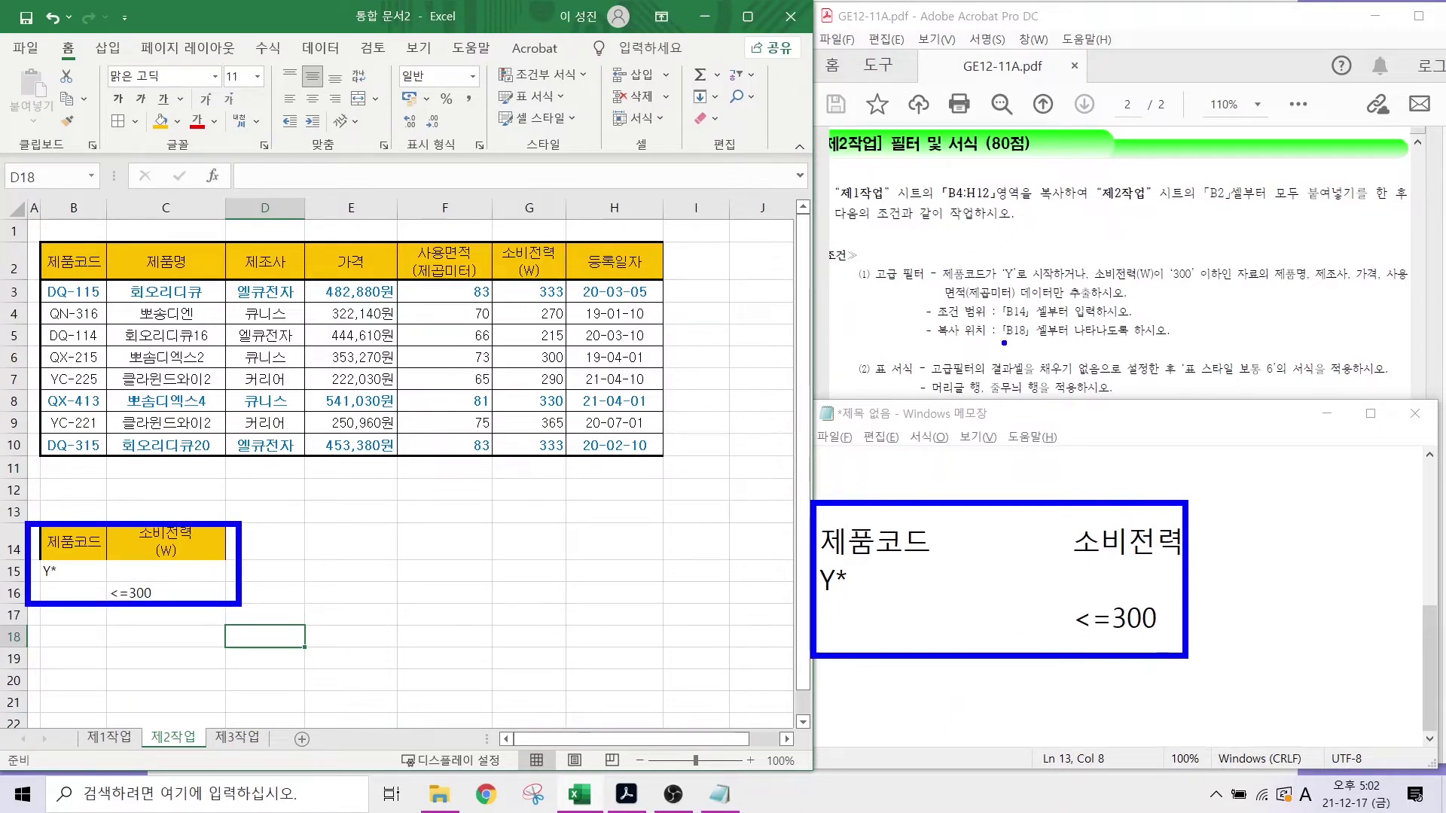
left_click_drag(999, 345, 1063, 345)
mouse_move(1308, 280)
left_mouse_down()
mouse_move(1283, 296)
mouse_move(1304, 265)
mouse_move(1362, 288)
mouse_move(1397, 268)
mouse_move(1399, 295)
left_mouse_up()
key("Escape")
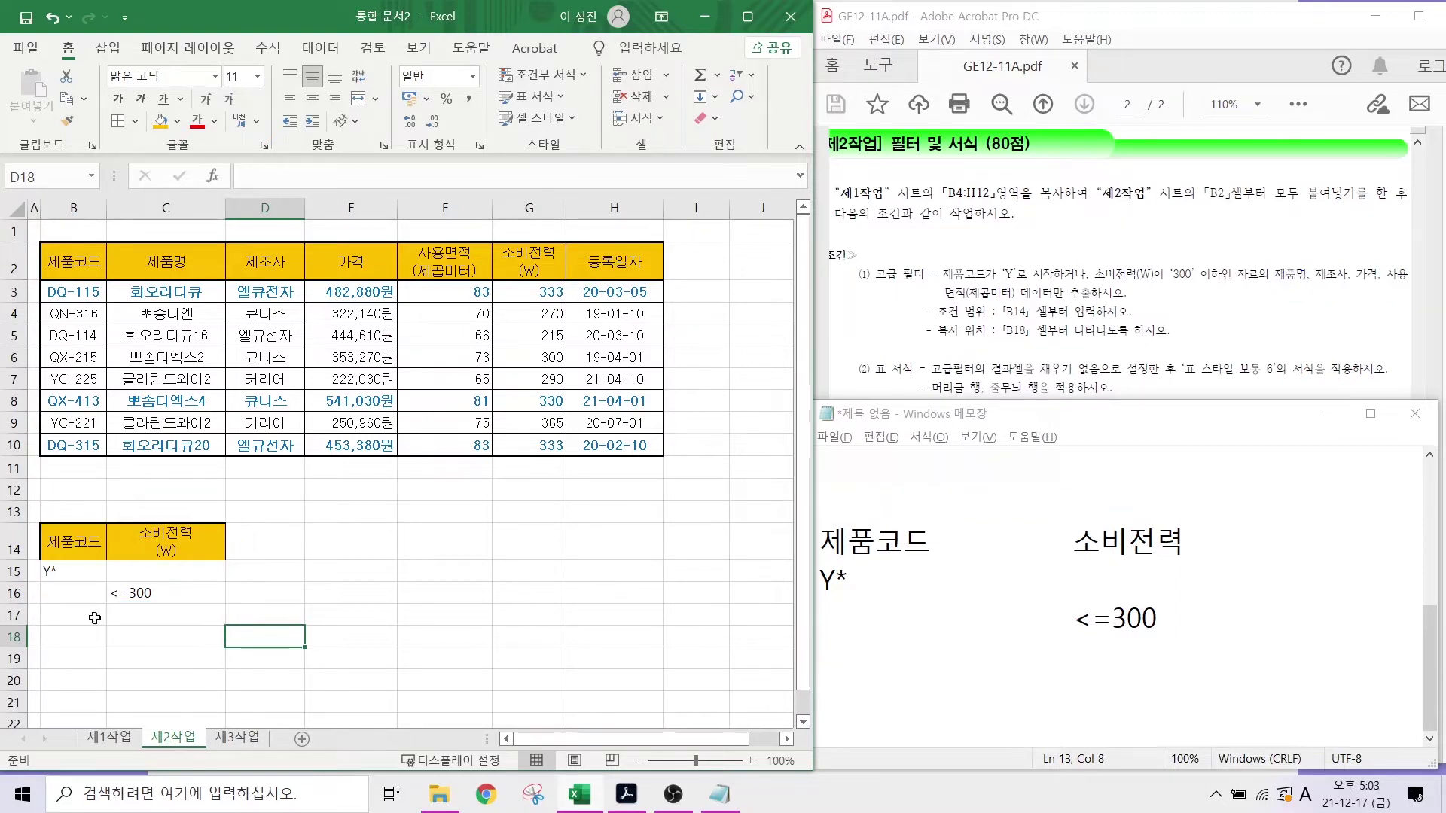
- Copy the 제품명, 제조사, 가격 and 사용면적 headers from C2:F2 to the output area starting at B18
left_click(68, 637)
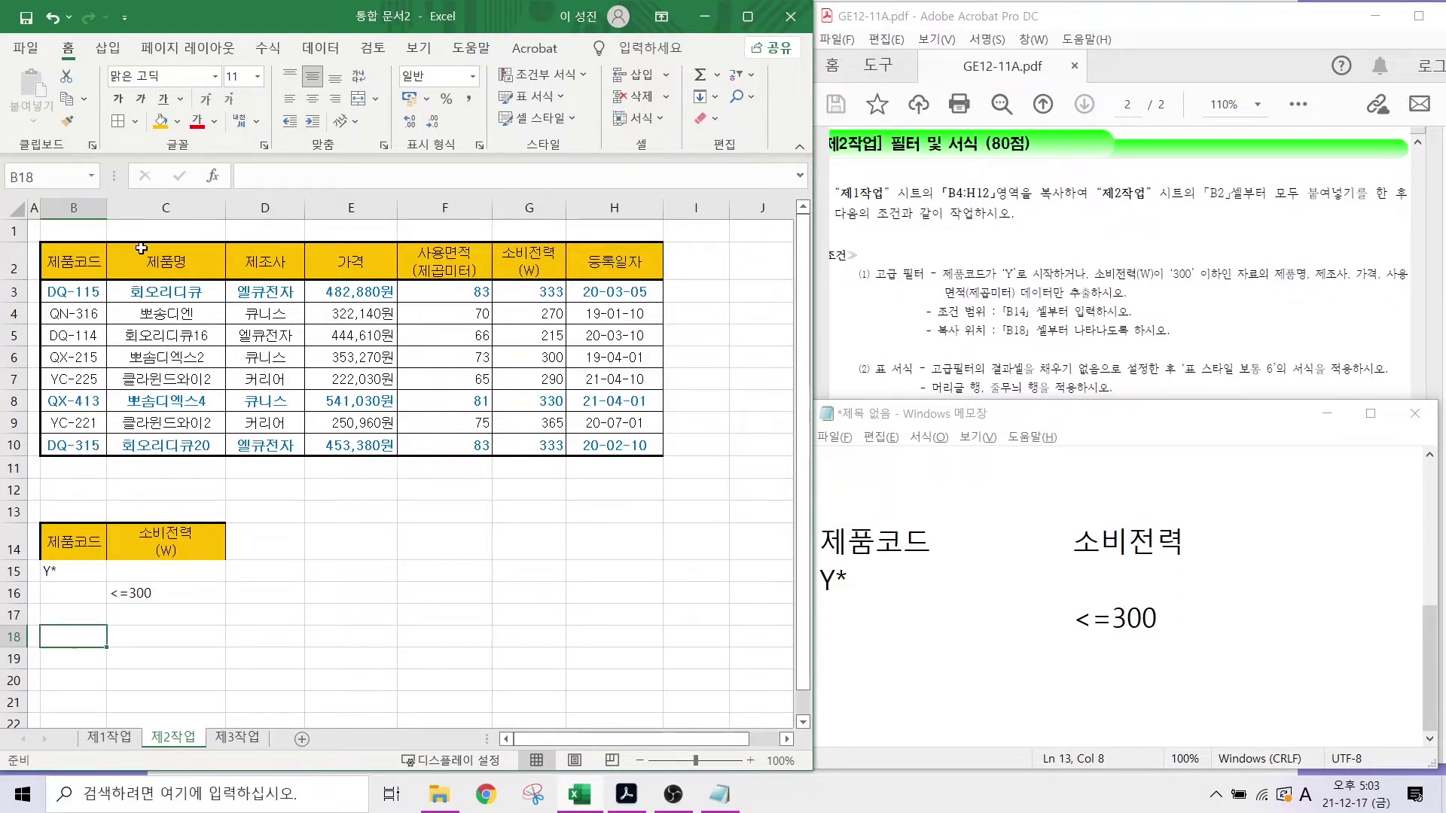
left_click_drag(165, 269, 387, 247)
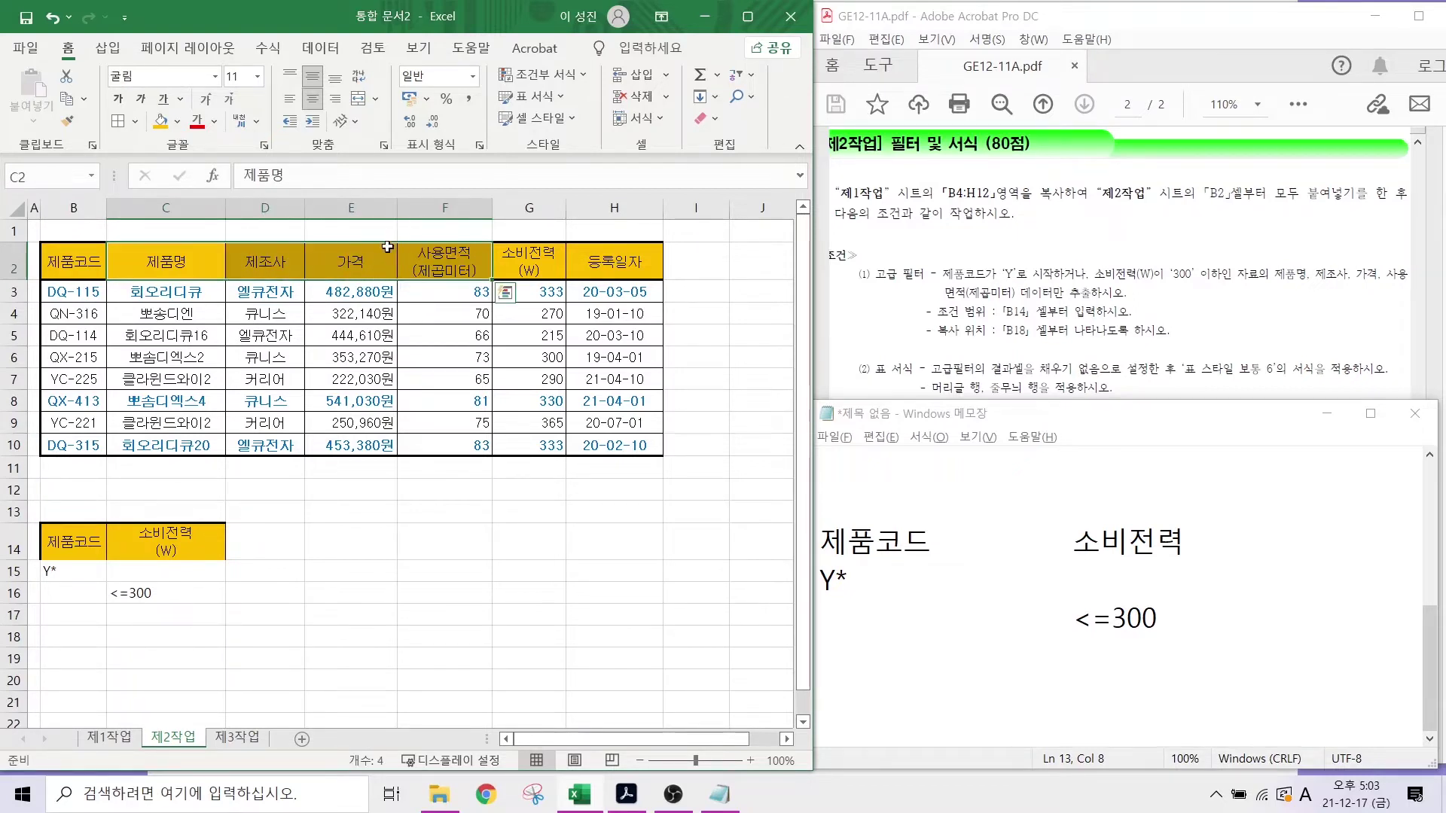
key("ctrl+c")
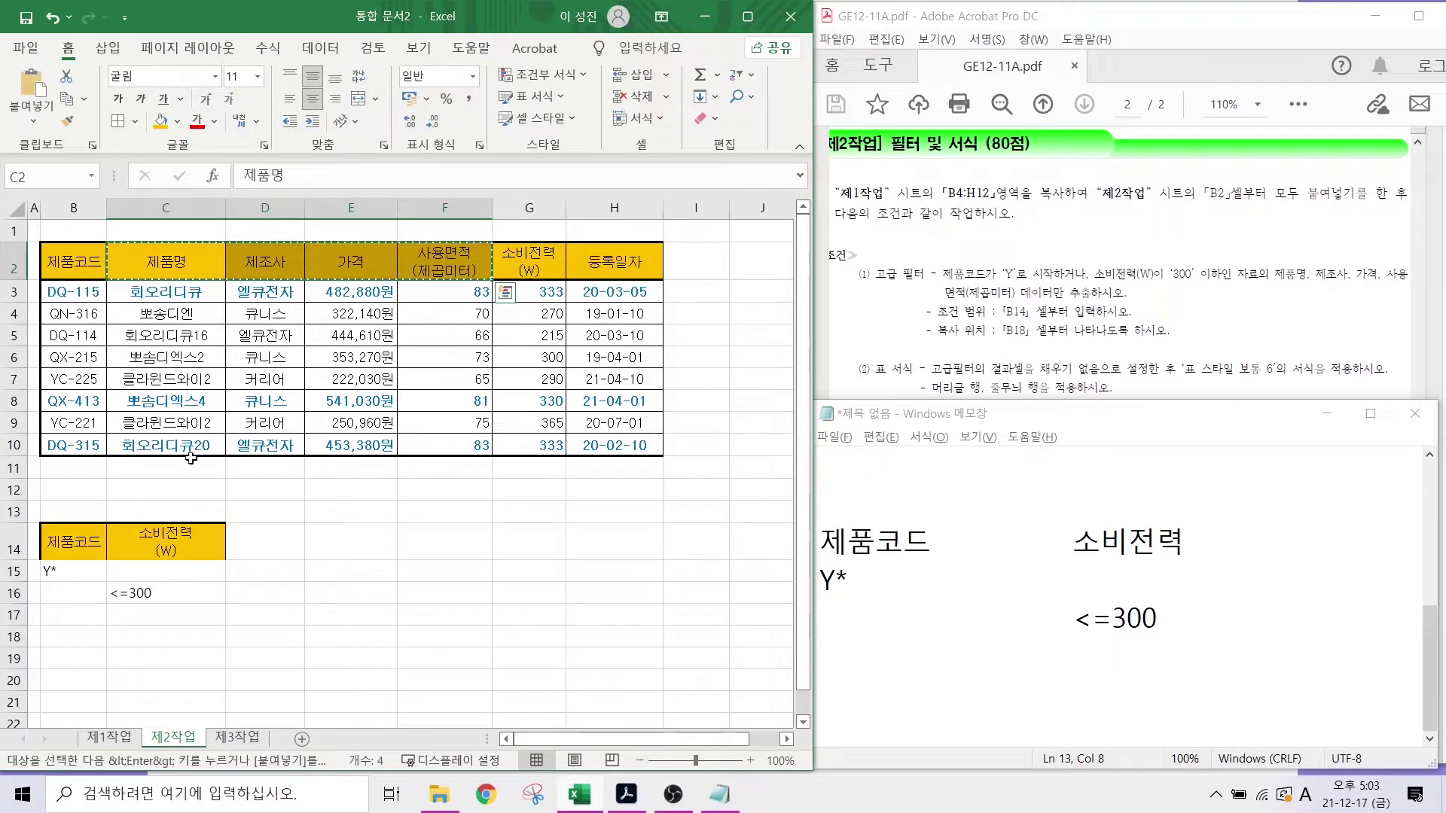
left_click(63, 637)
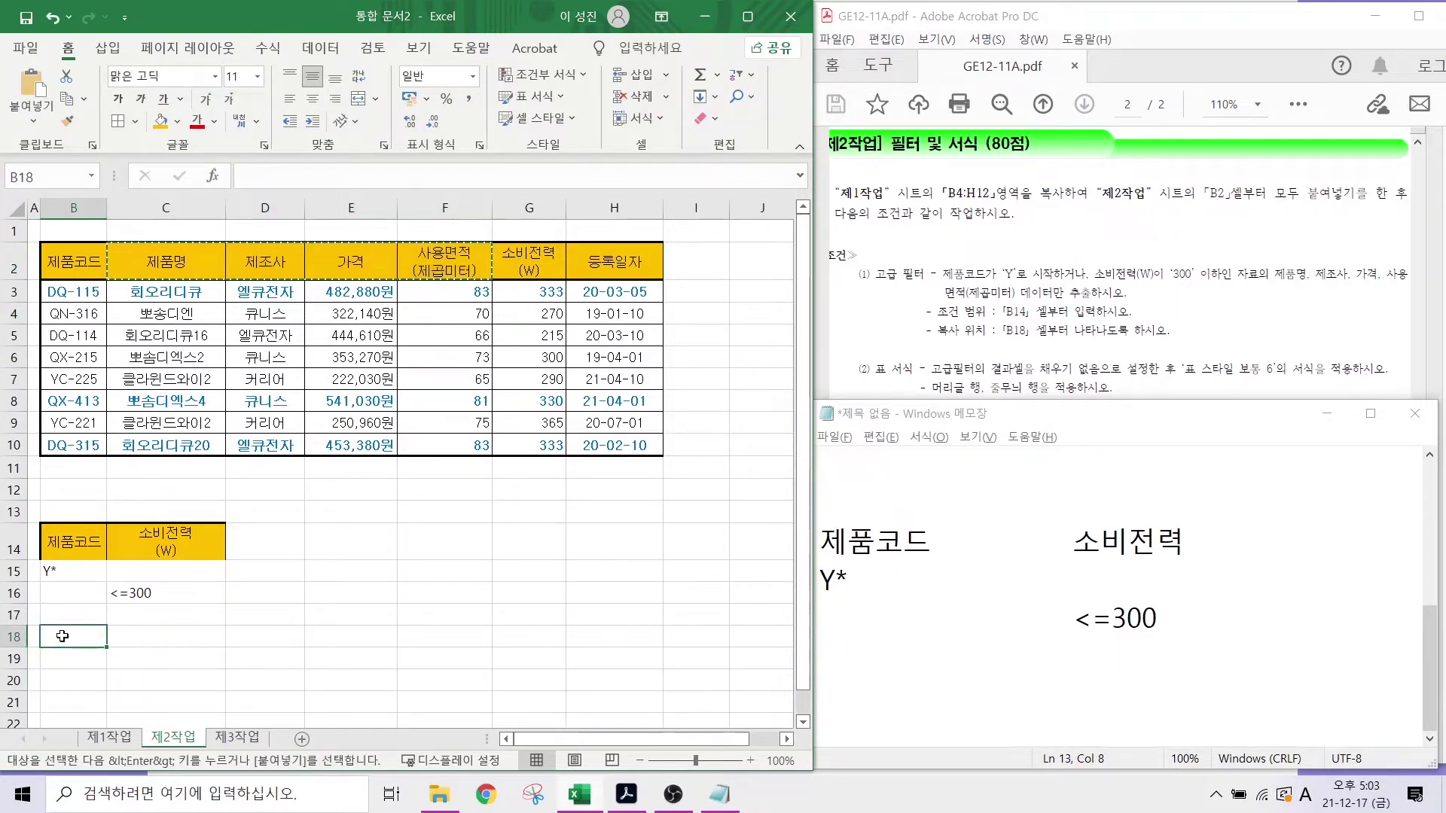
key("ctrl+v")
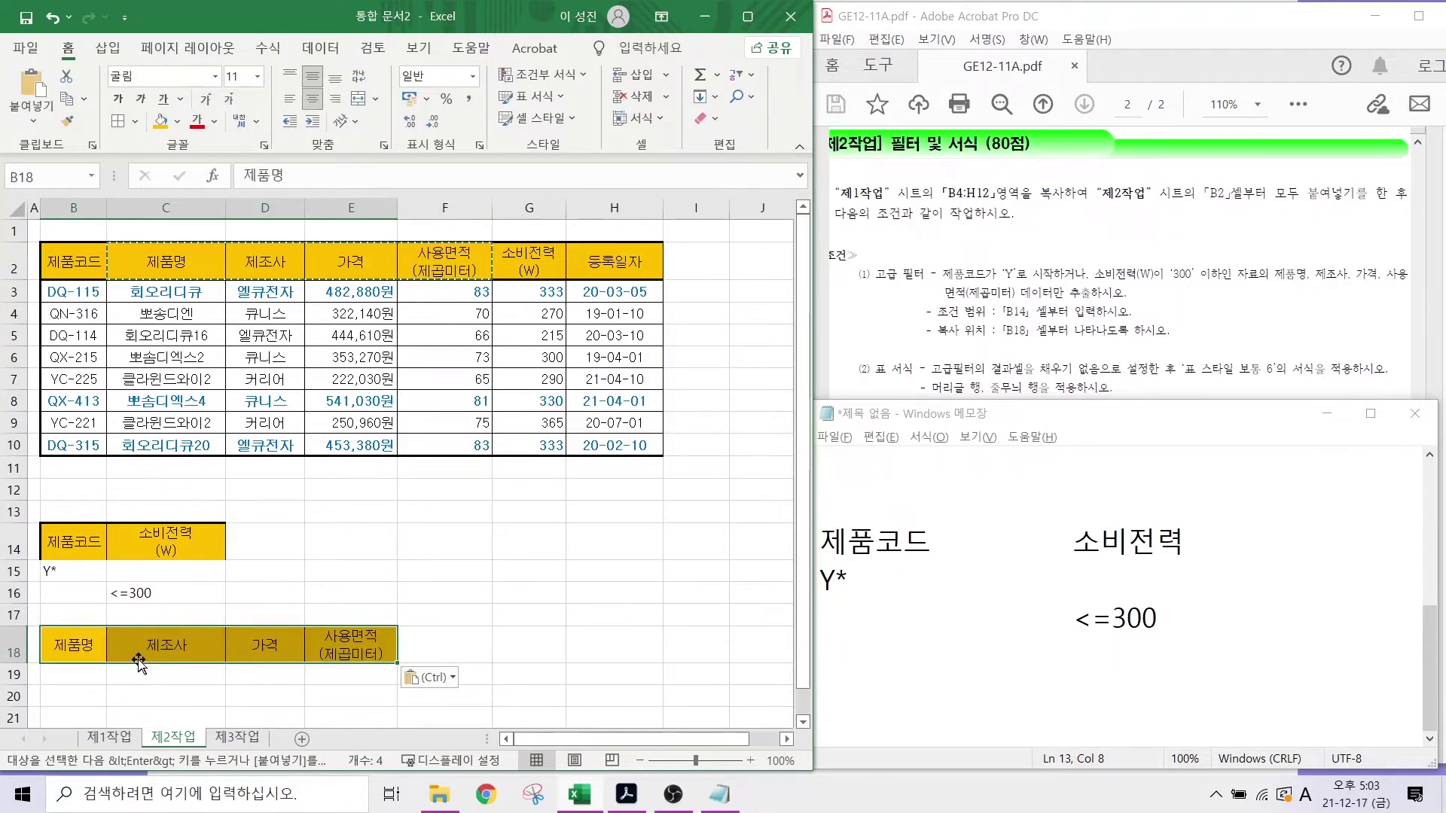
left_click(524, 634)
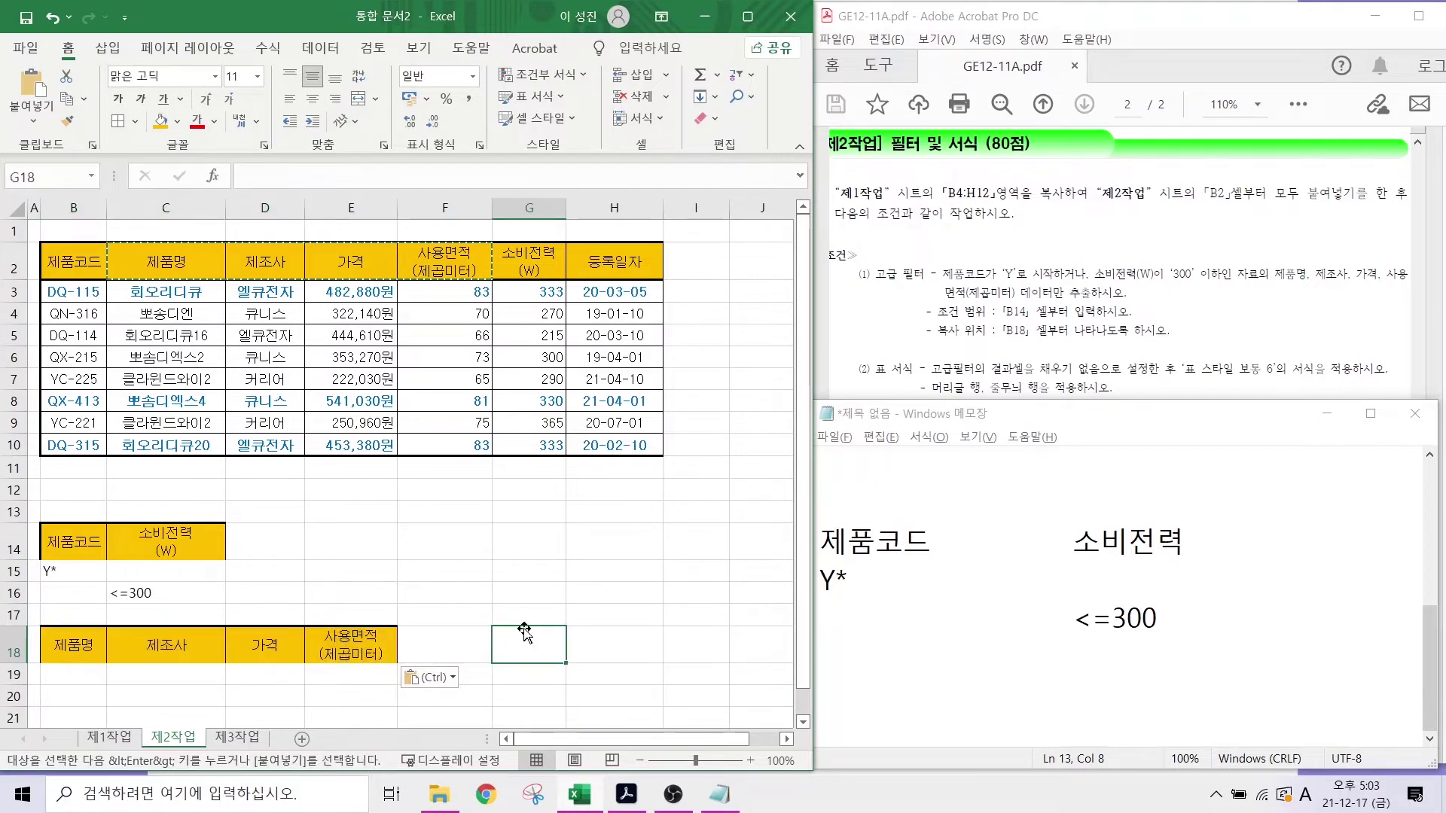
key("Escape")
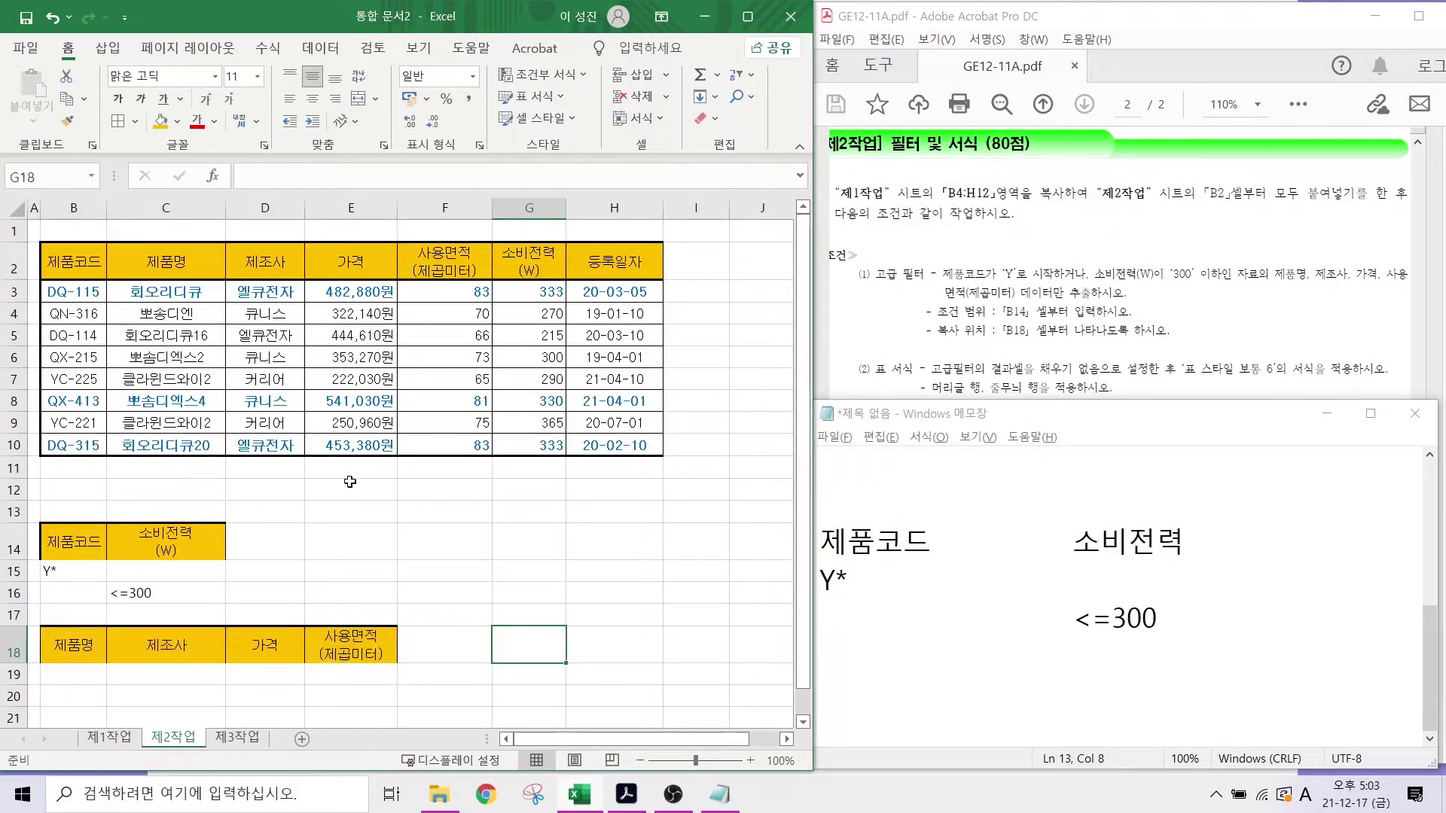
left_click(451, 490)
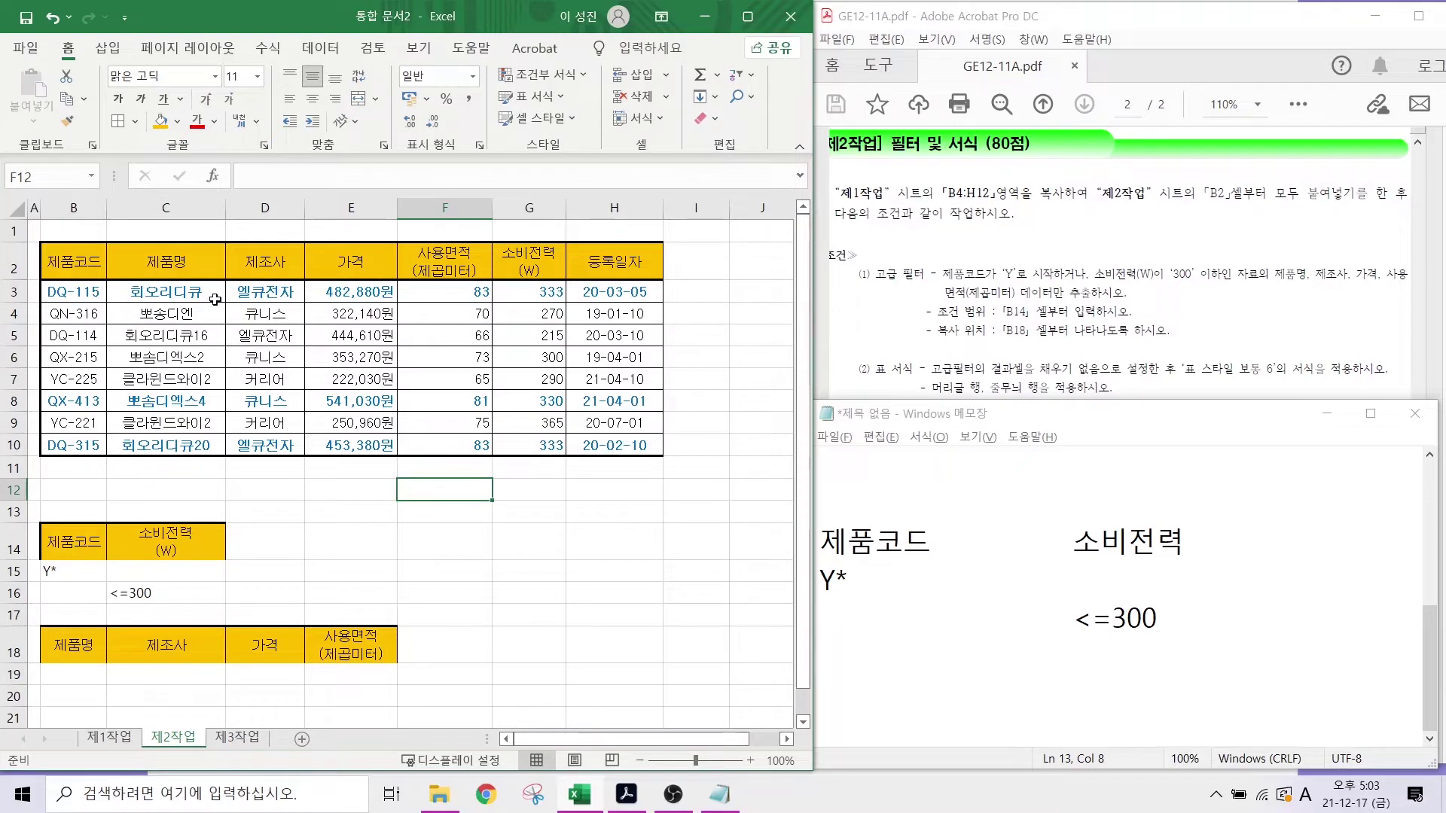
- Start an Advanced Filter on the list B2:H10 with B14:C16 as the criteria range
left_click_drag(83, 248, 631, 446)
left_click(321, 49)
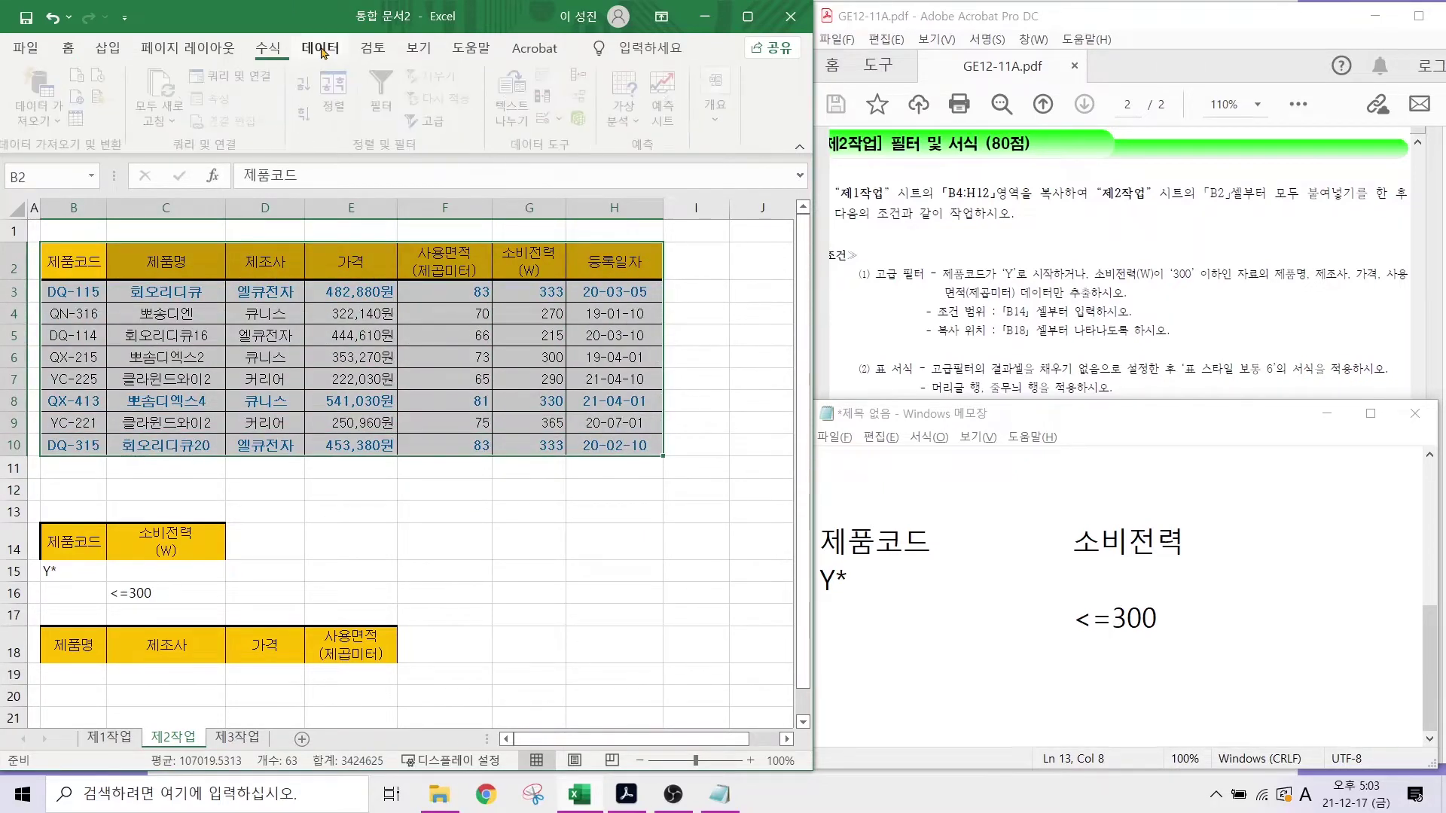
left_click(433, 124)
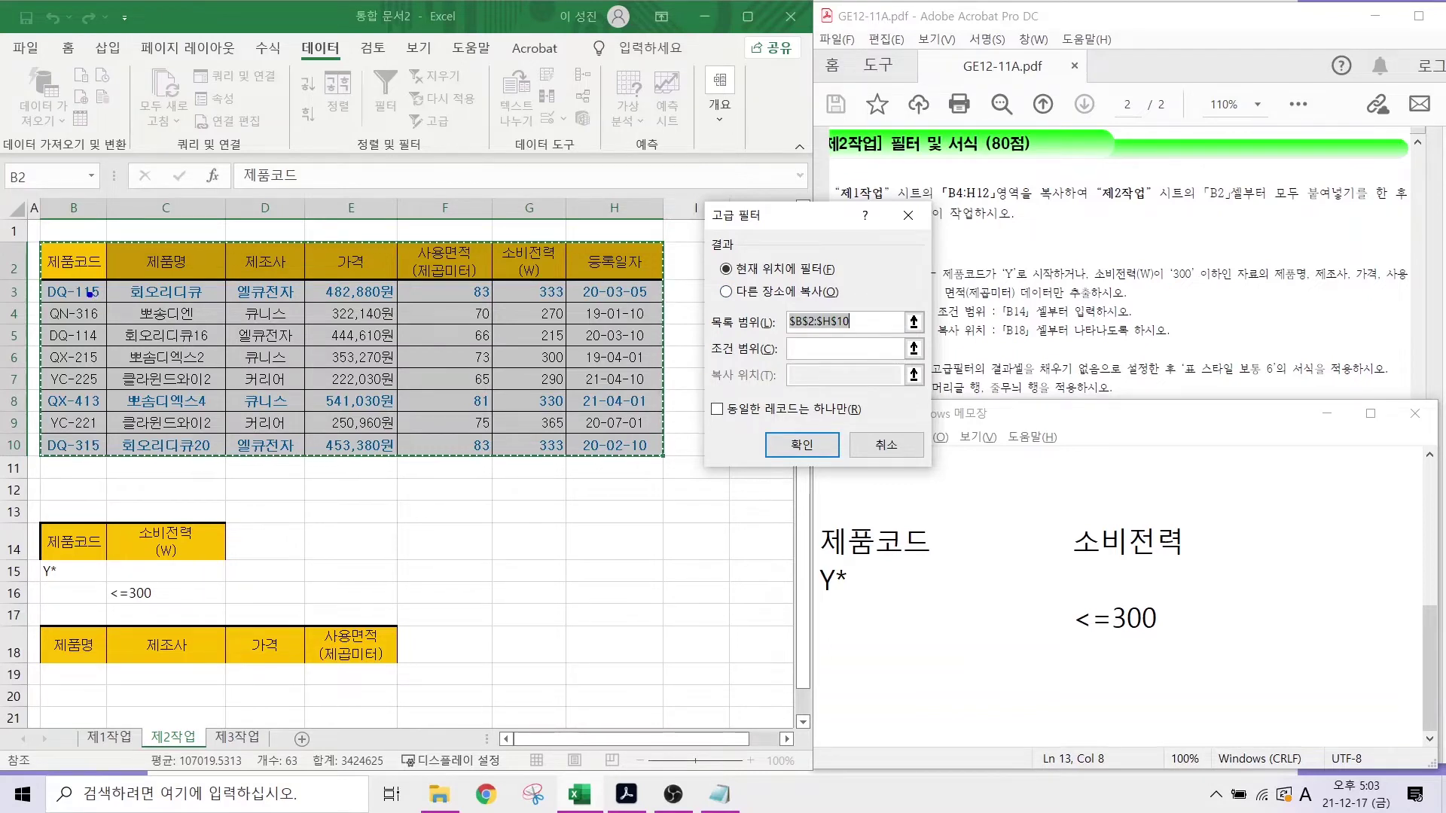
mouse_move(36, 237)
left_mouse_down()
mouse_move(595, 486)
mouse_move(673, 469)
left_mouse_up()
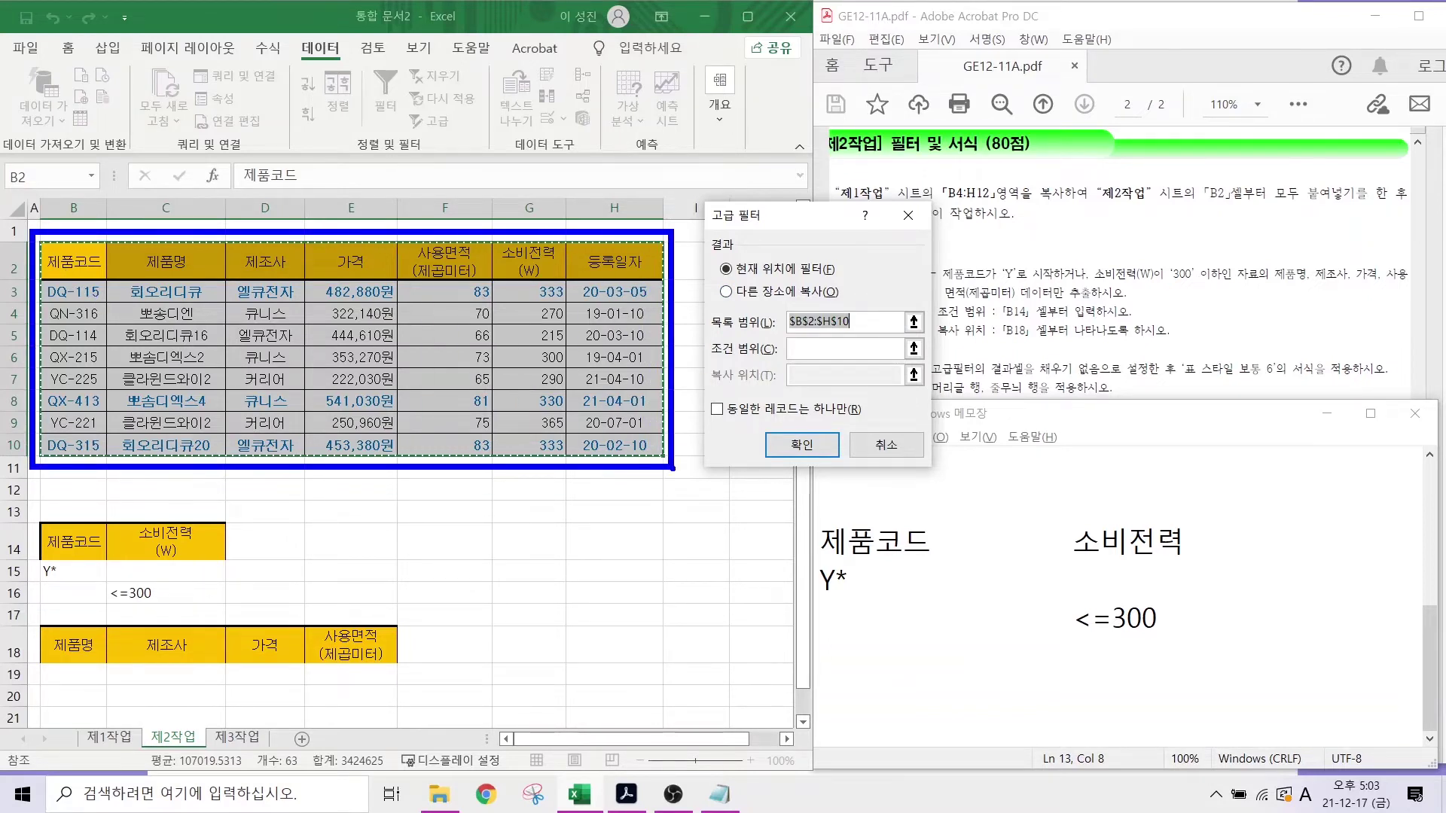
left_click_drag(814, 353, 756, 397)
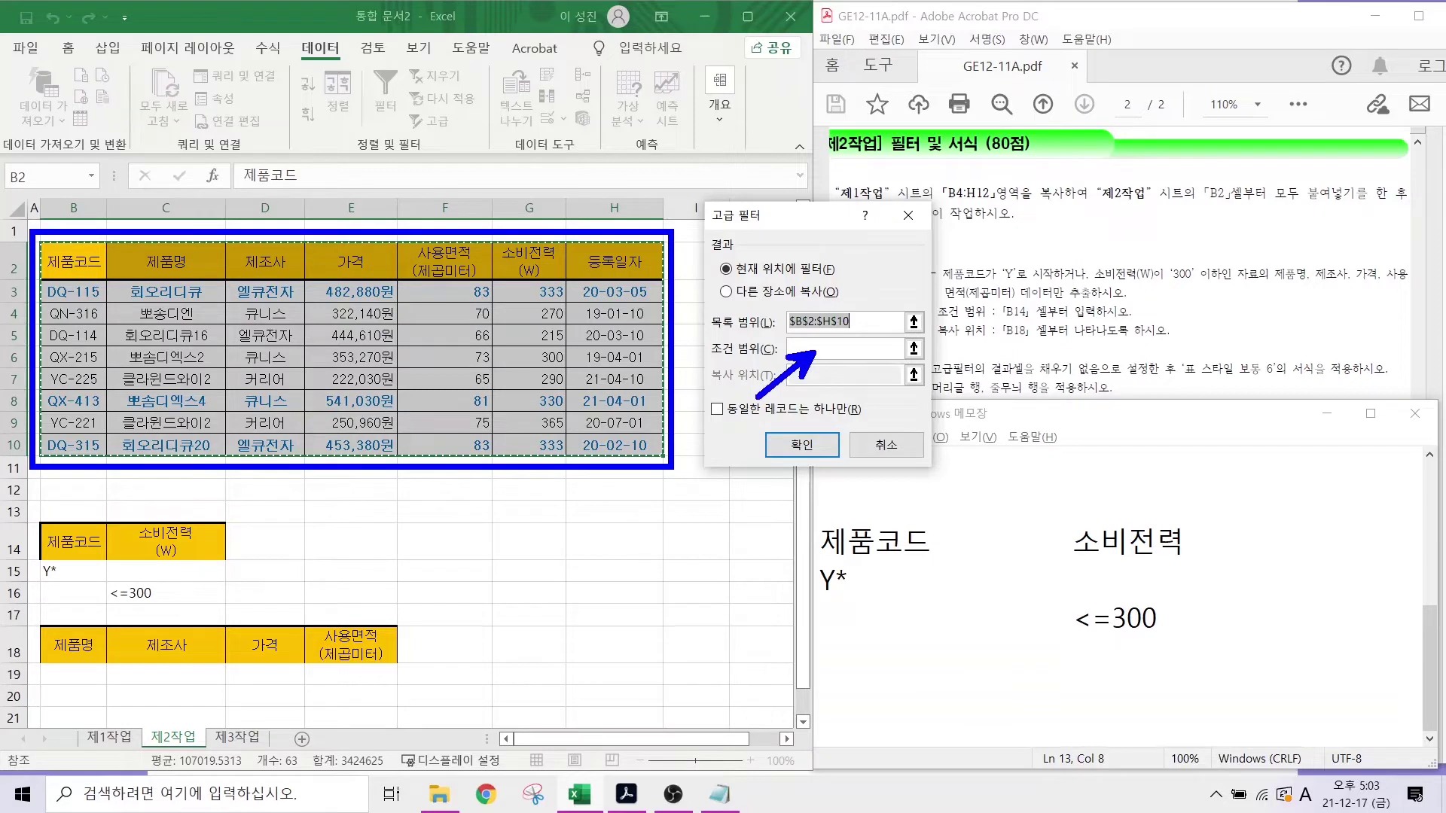
left_click(817, 348)
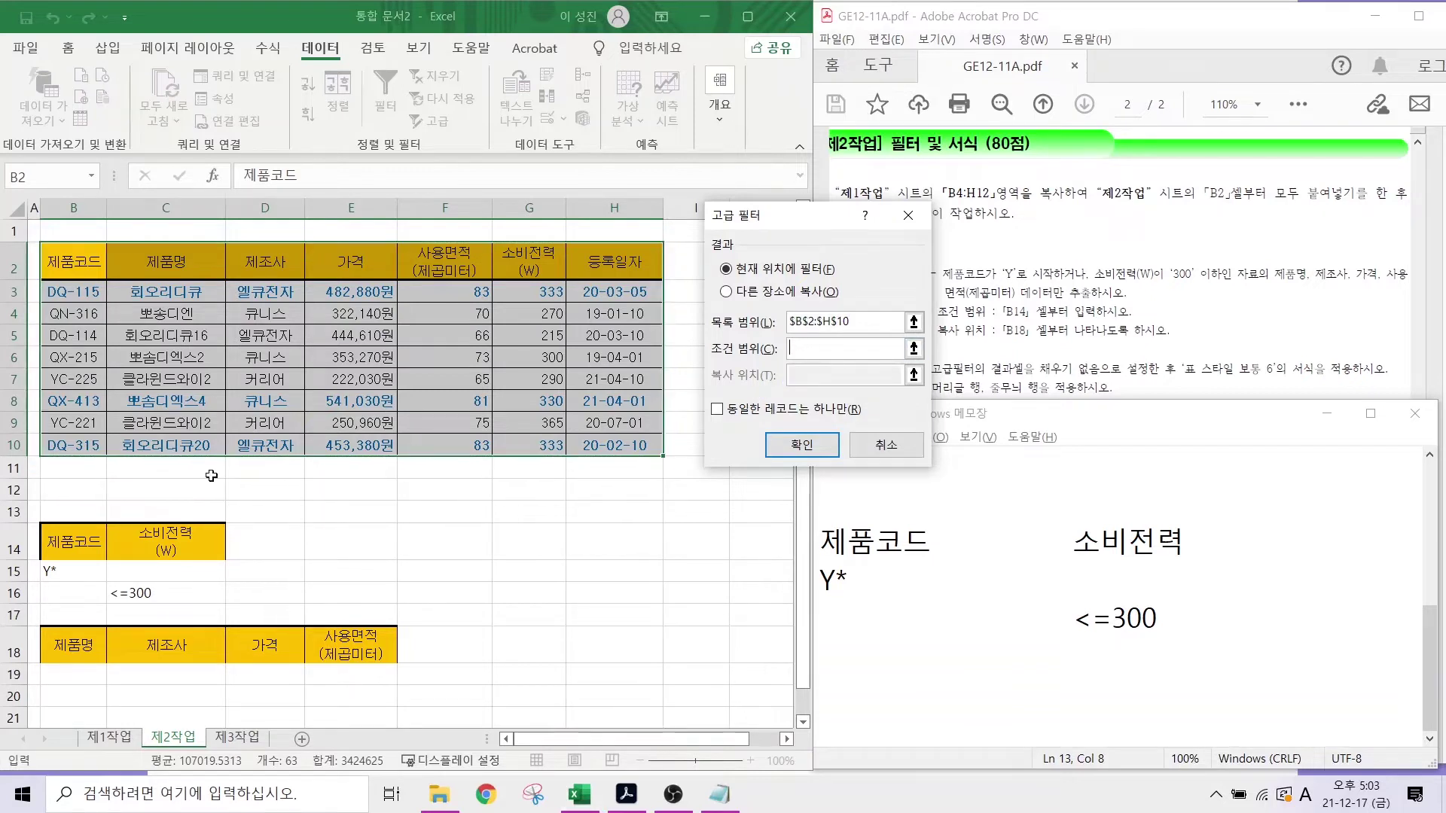
left_click_drag(55, 522, 175, 589)
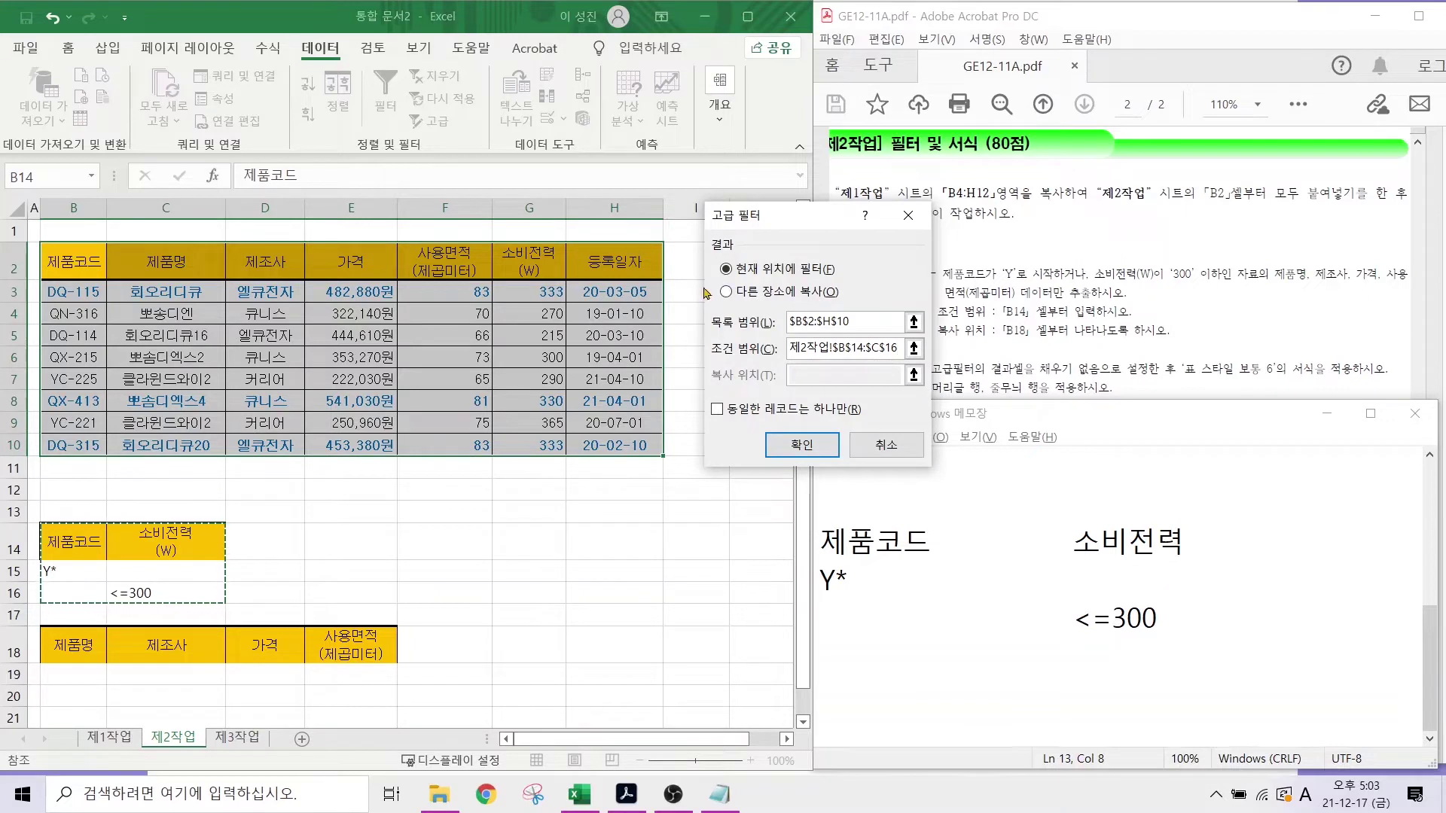
- Set the filter to copy results to another location, B18:E18, and run it
left_click(727, 292)
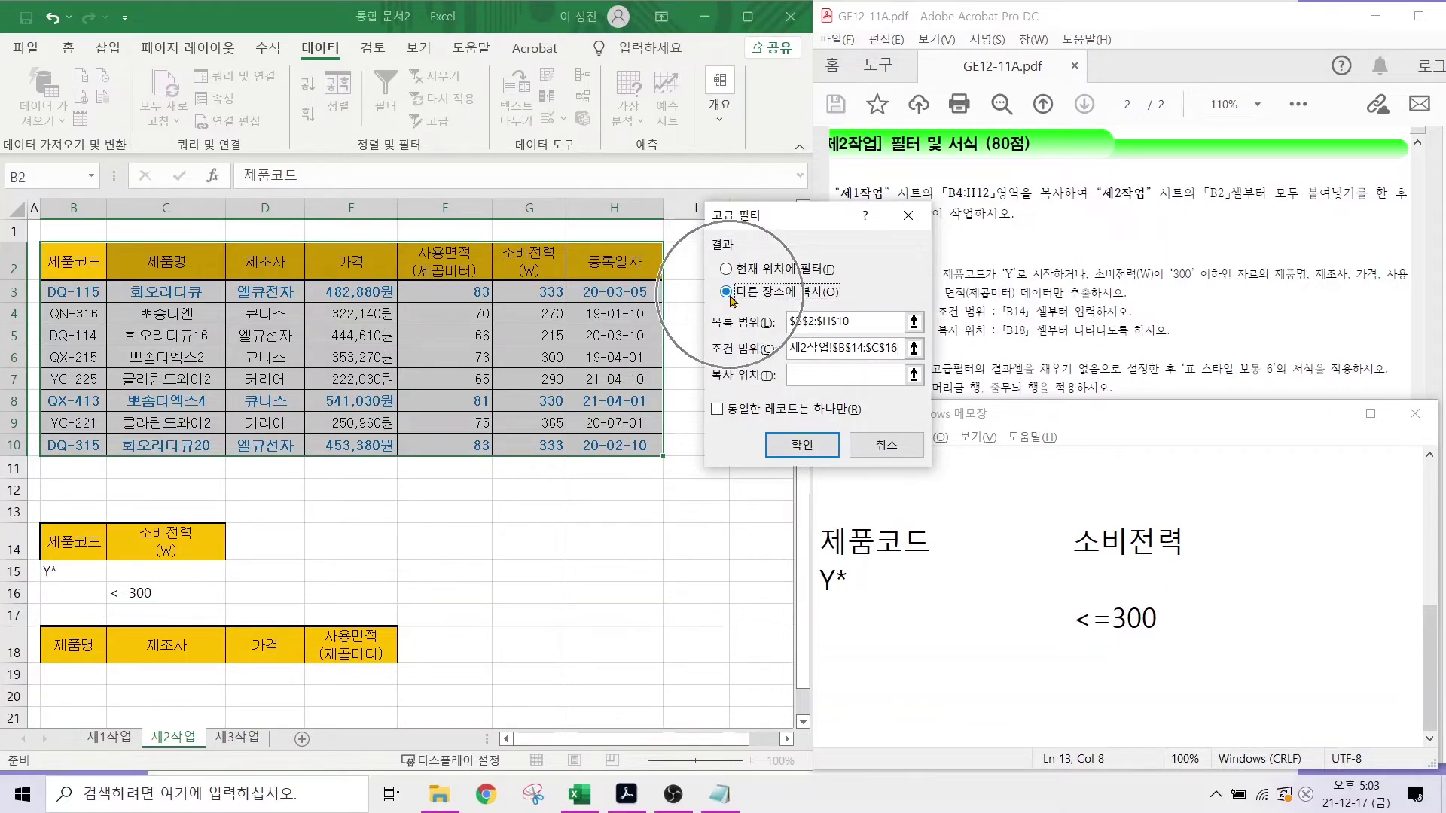
left_click(804, 375)
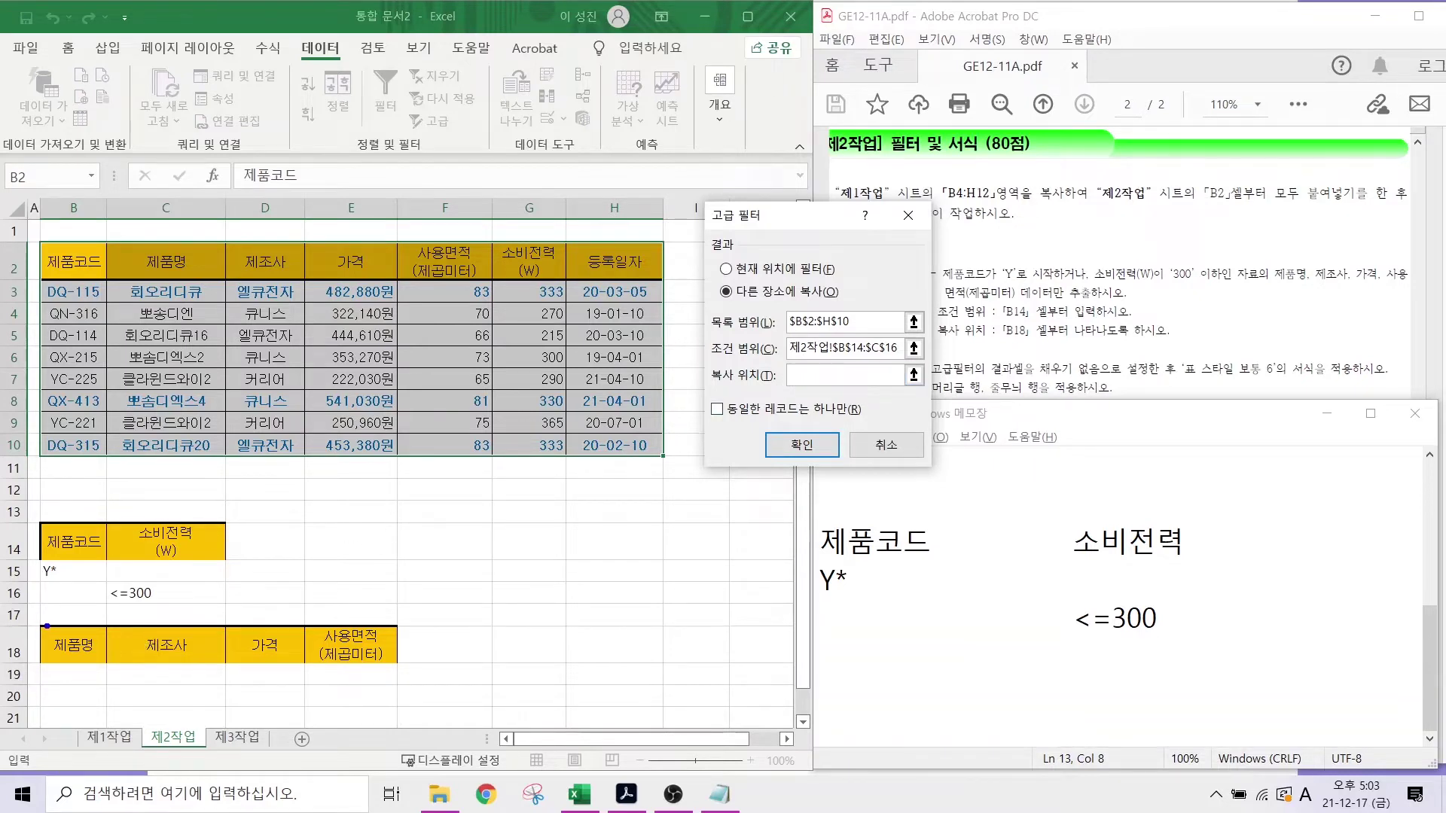
left_click_drag(45, 626, 426, 675)
key("Escape")
left_click_drag(53, 654, 376, 653)
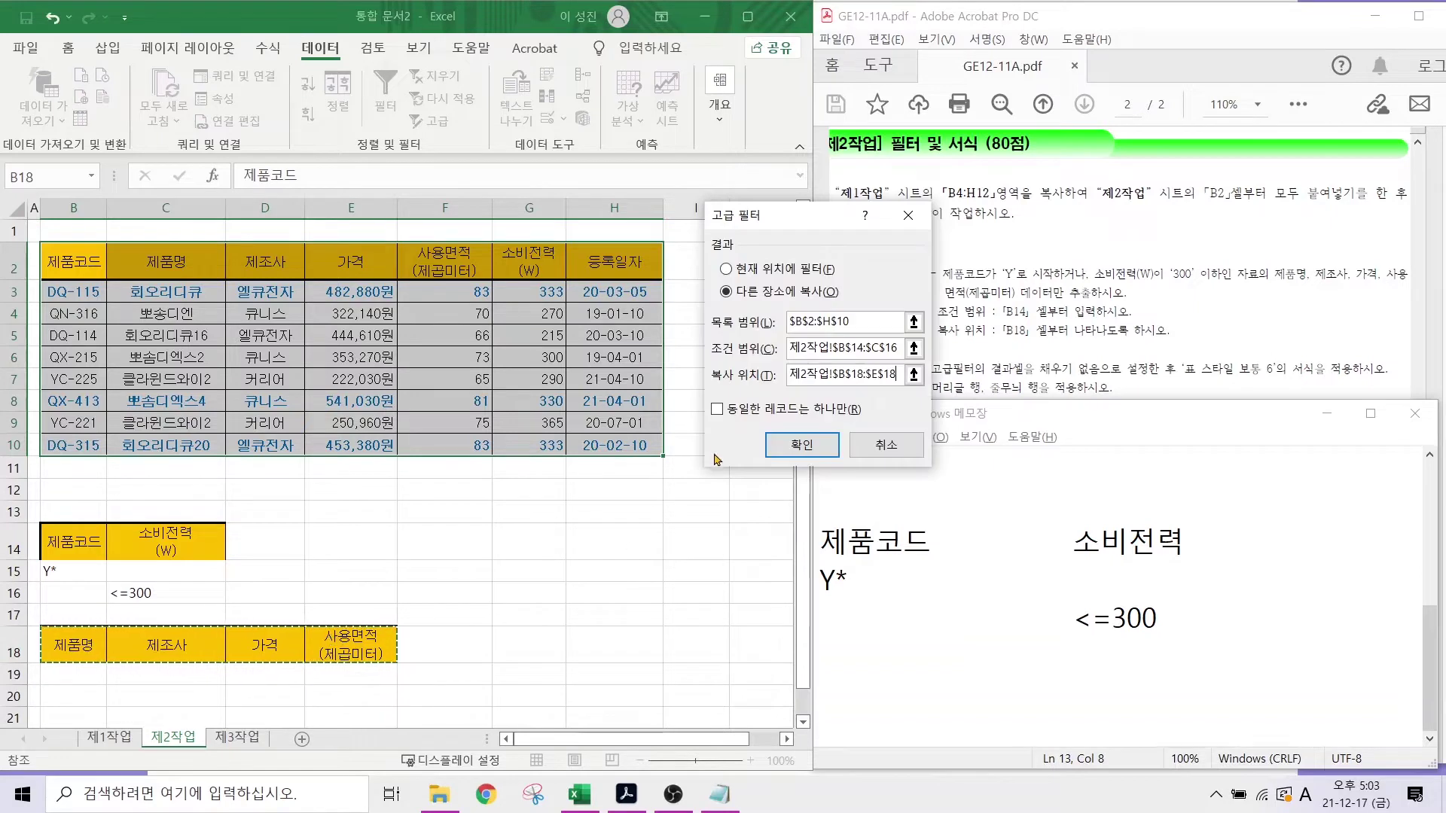
left_click(802, 444)
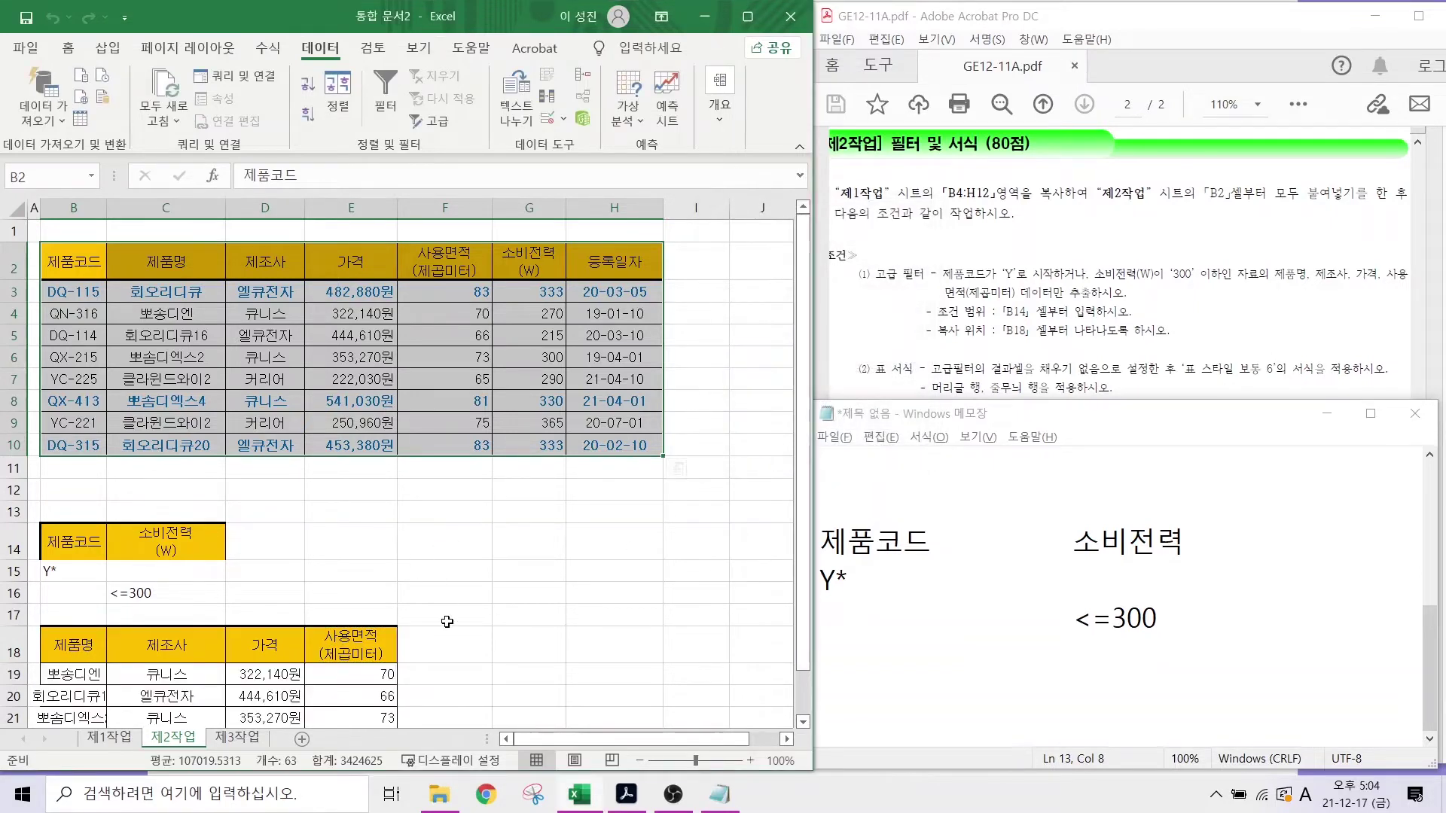
- Set the filter result cells B18:E23 to no fill
scroll(447, 621, "down", 2)
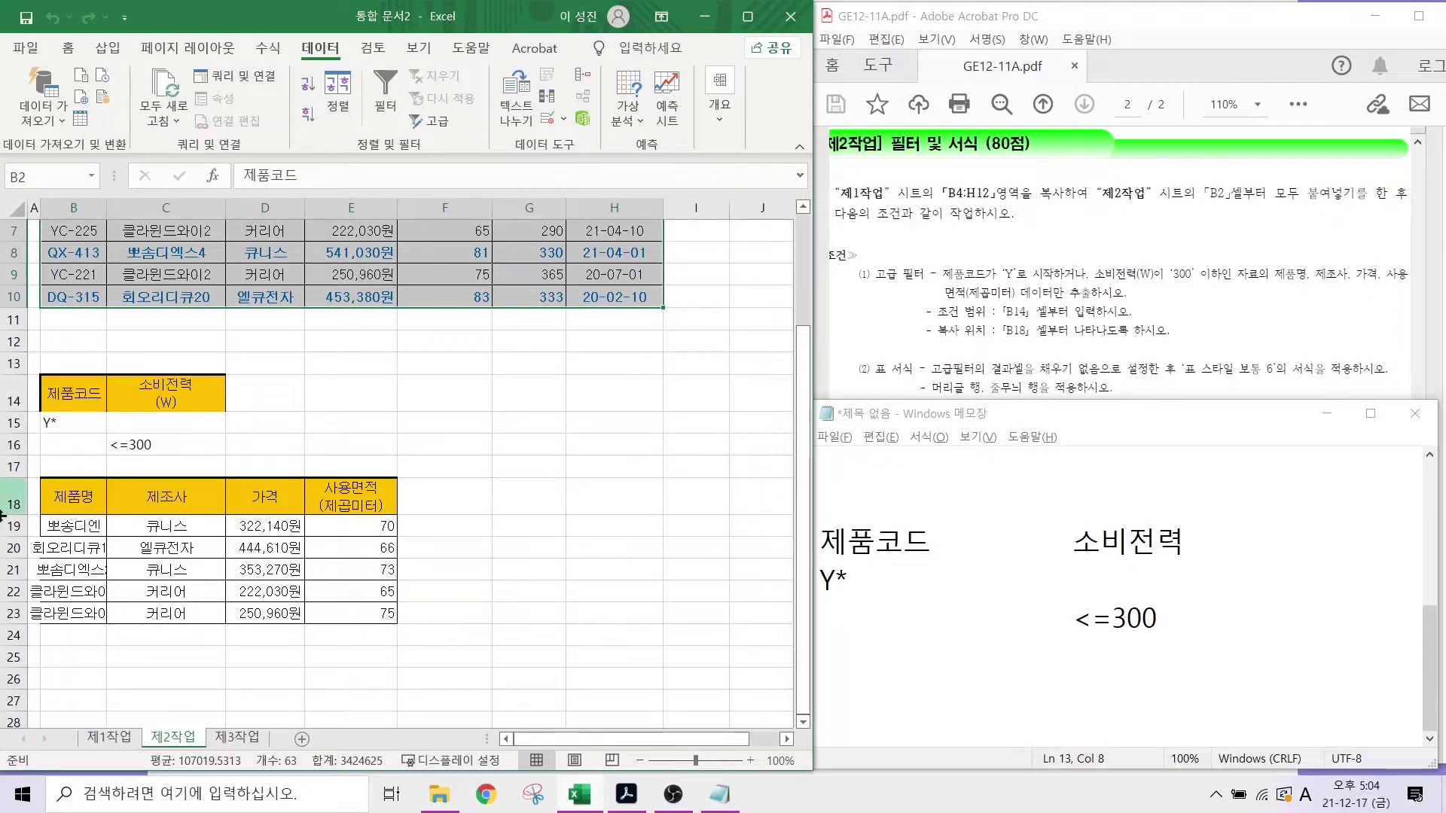
left_click_drag(74, 490, 354, 613)
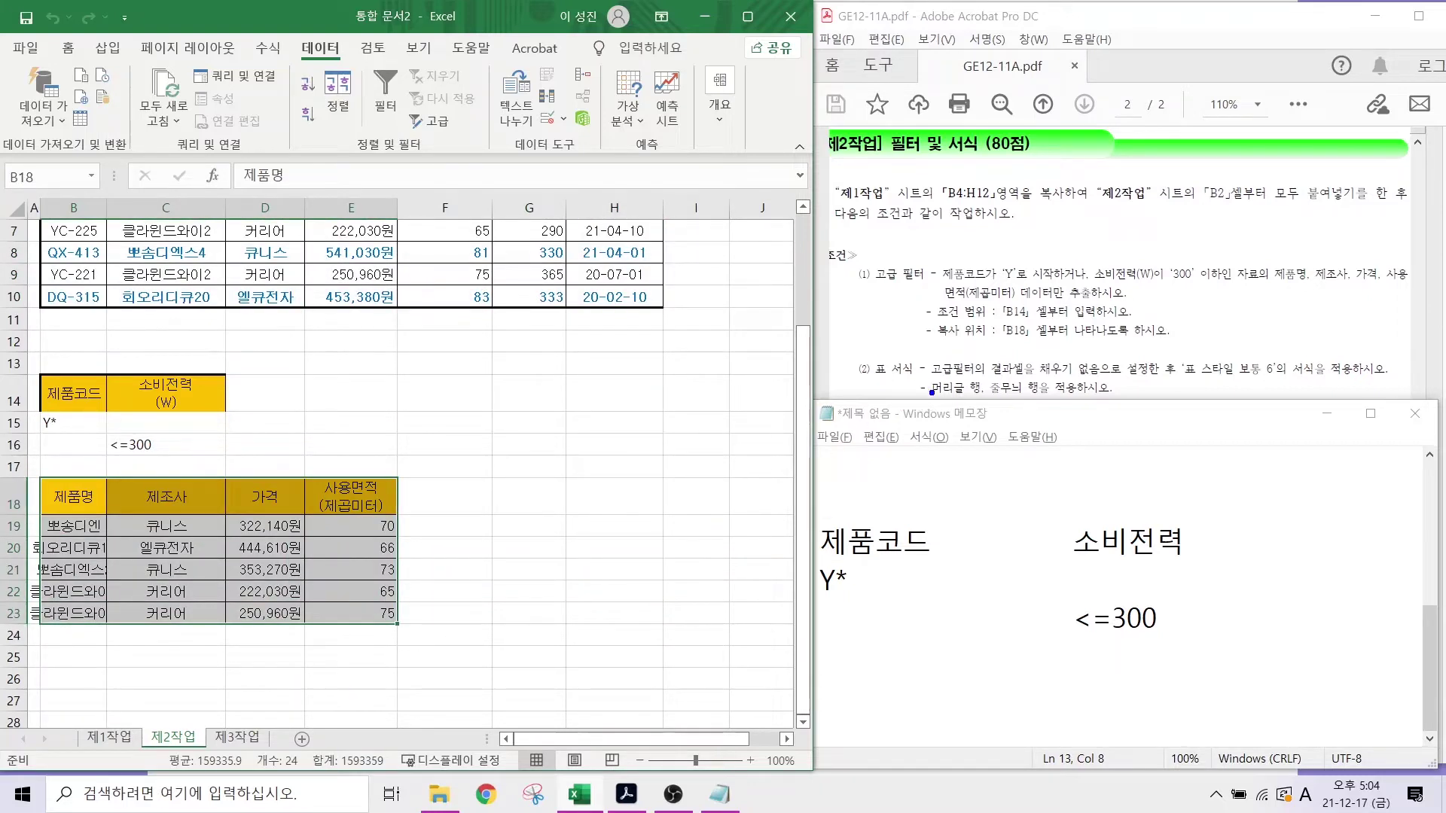
left_click_drag(951, 356, 878, 280)
left_click_drag(964, 378, 1146, 377)
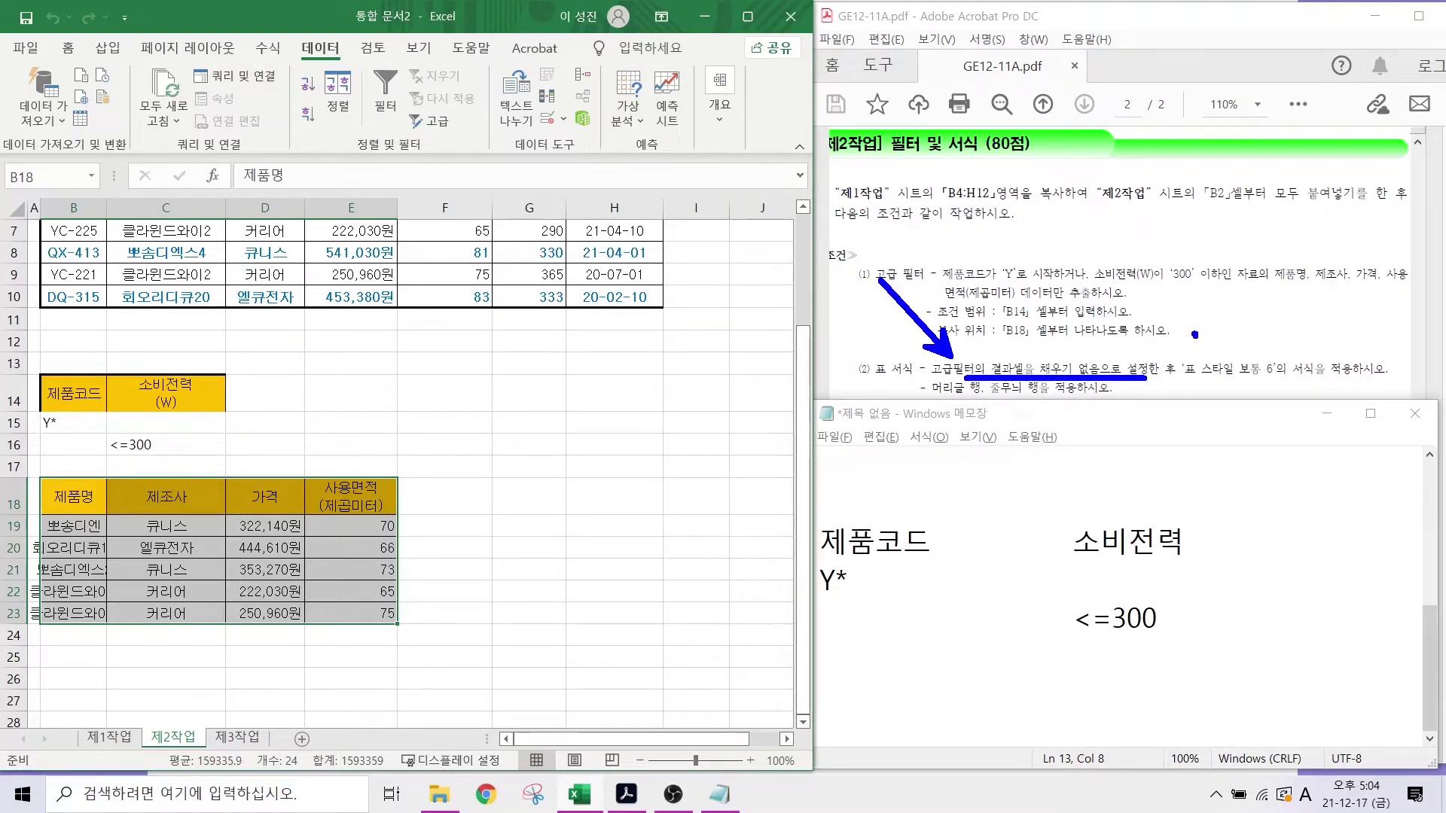
left_click_drag(1195, 335, 1146, 413)
left_click_drag(289, 435, 198, 484)
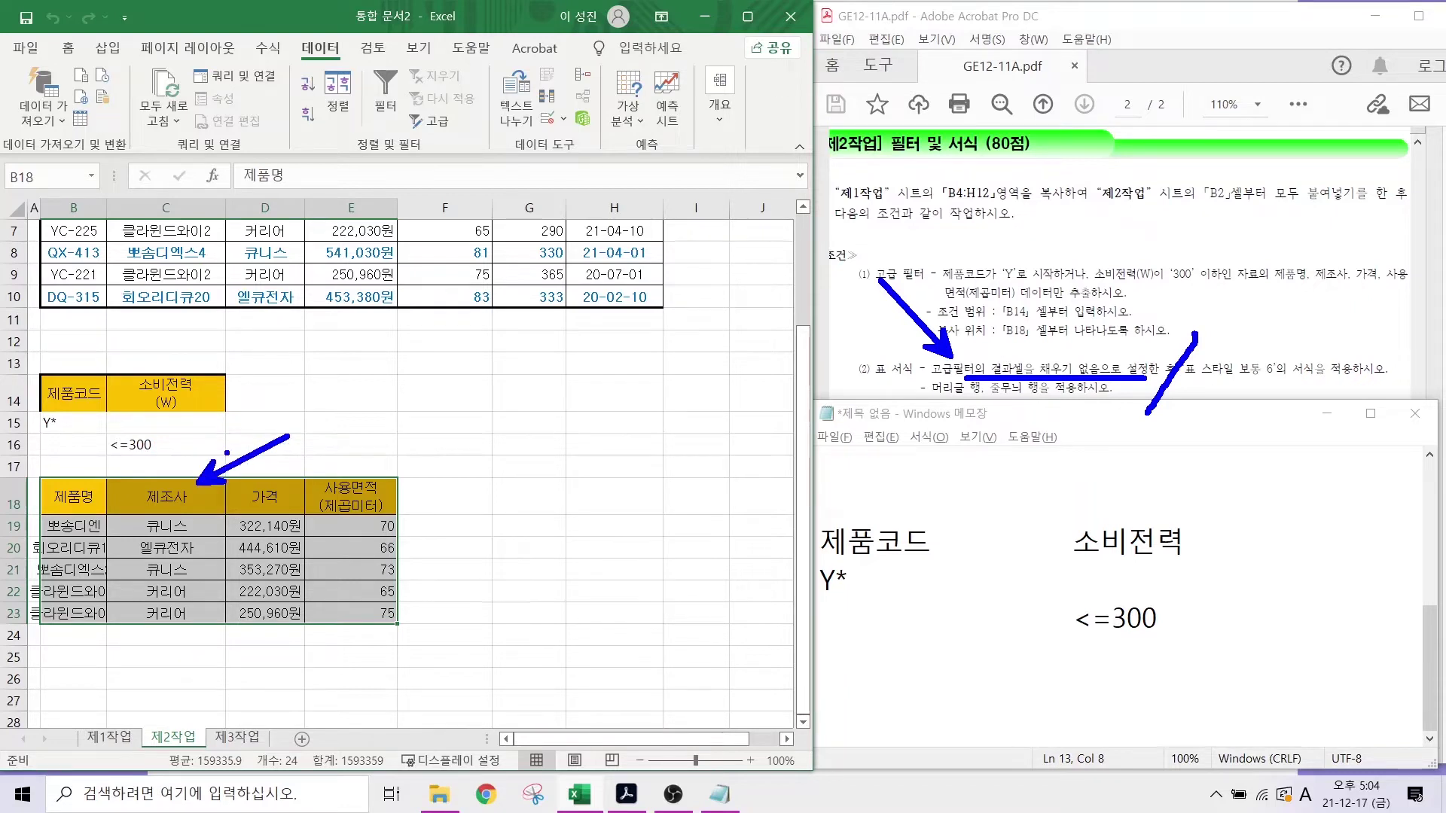
left_click(66, 48)
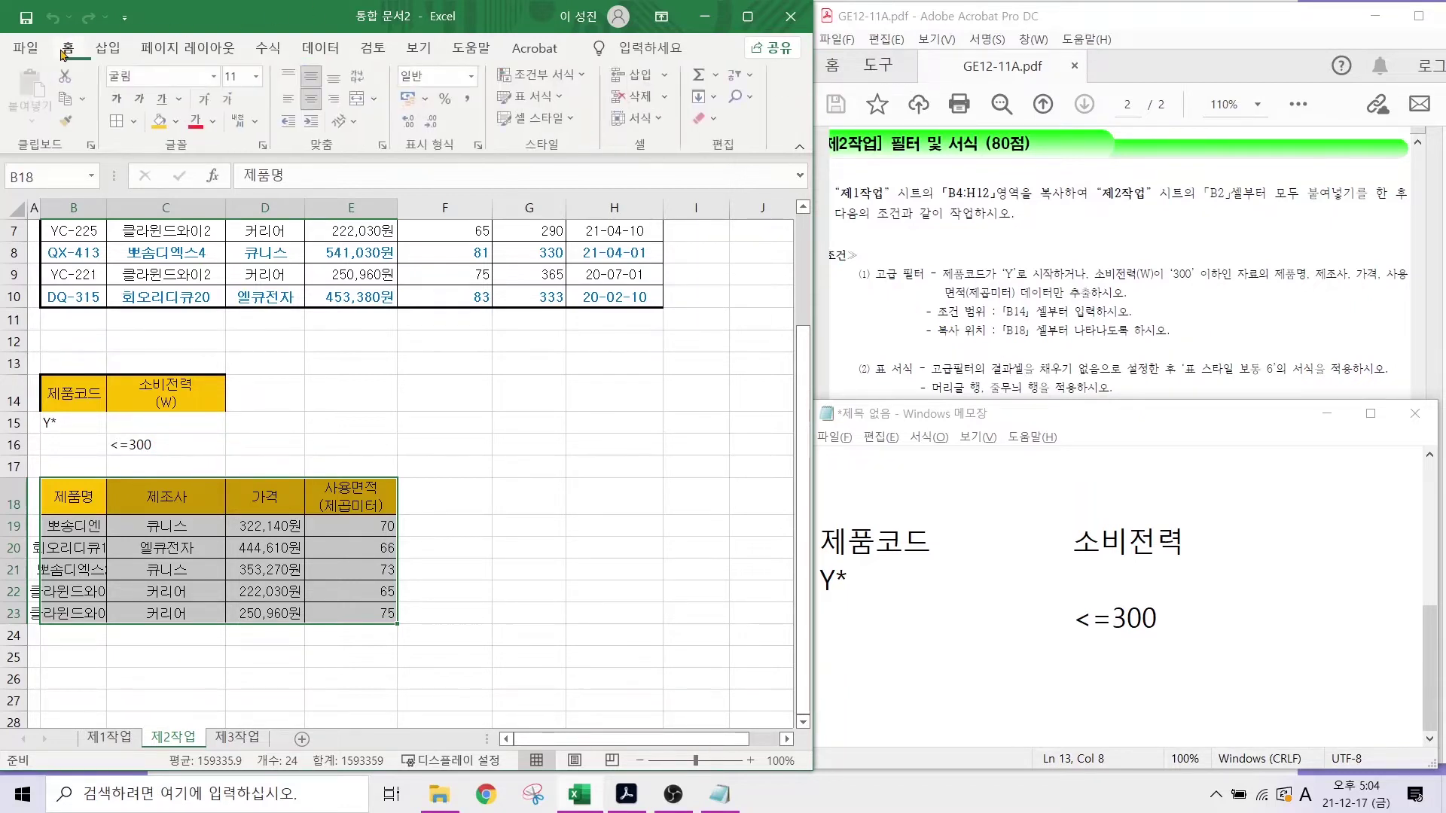
left_click(177, 123)
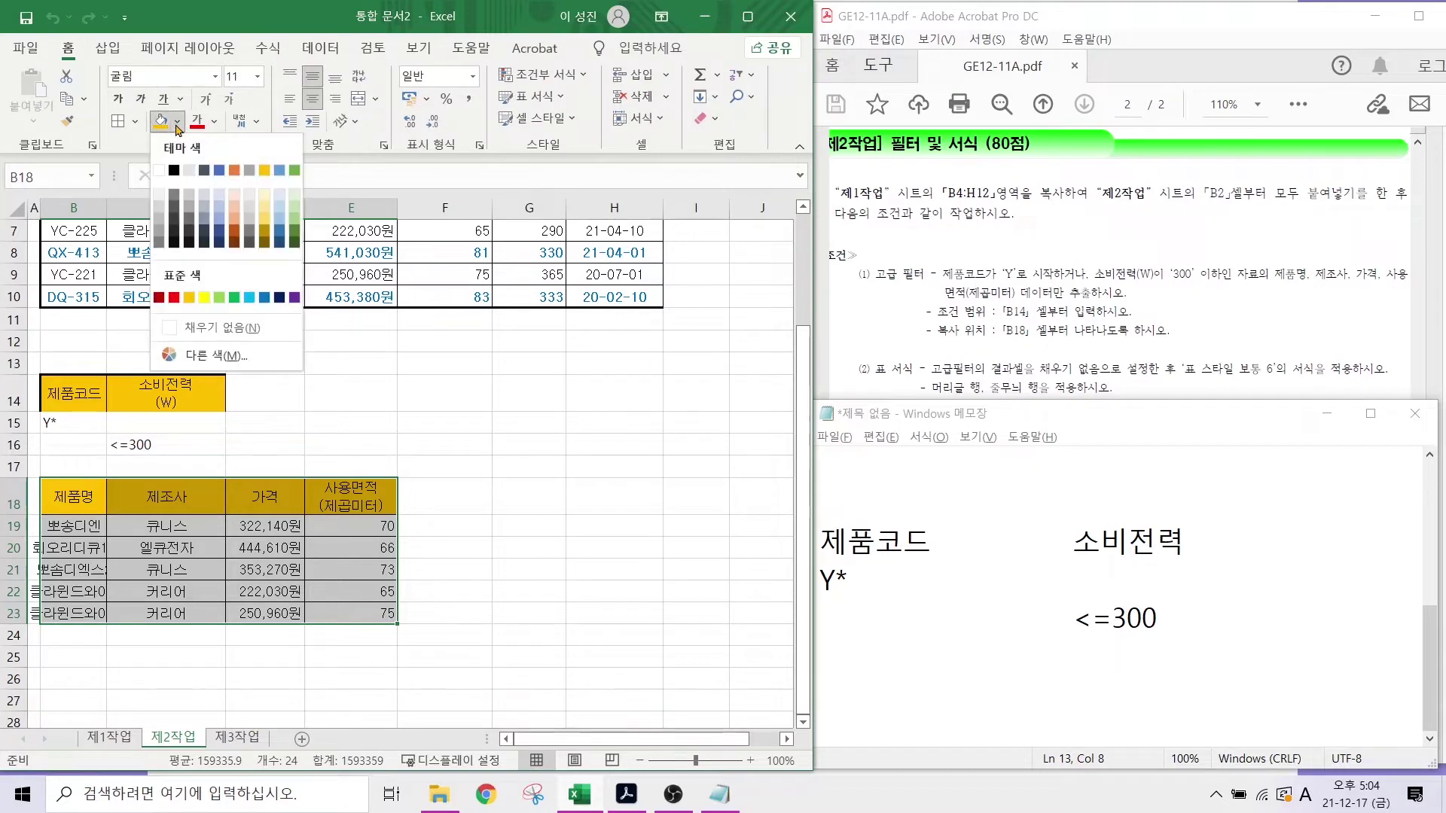
left_click(199, 328)
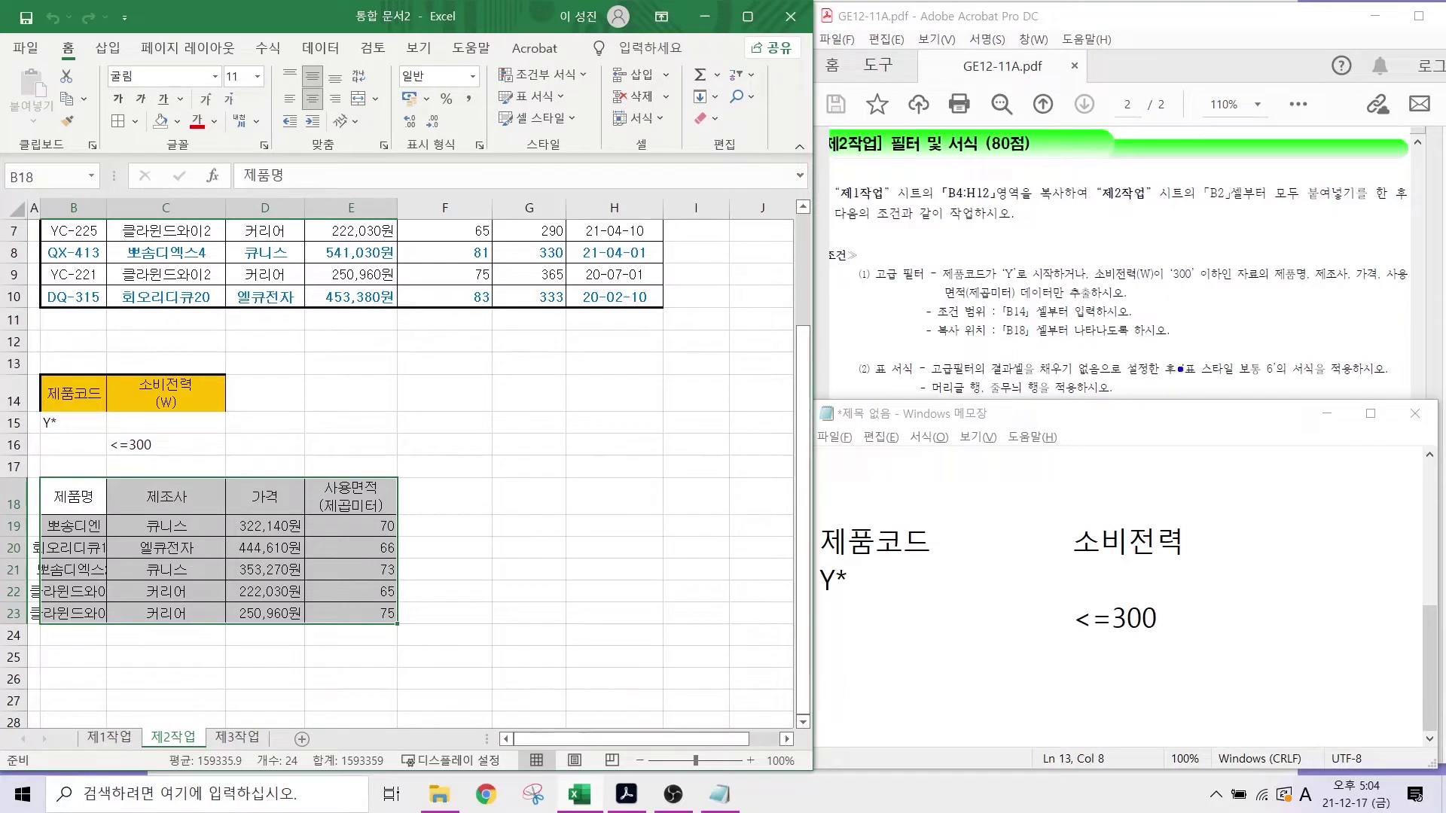
- Format the filter result B18:E23 as a table with headers, using the 표 스타일 보통 6 style
left_click_drag(1167, 350, 1300, 380)
left_click(536, 97)
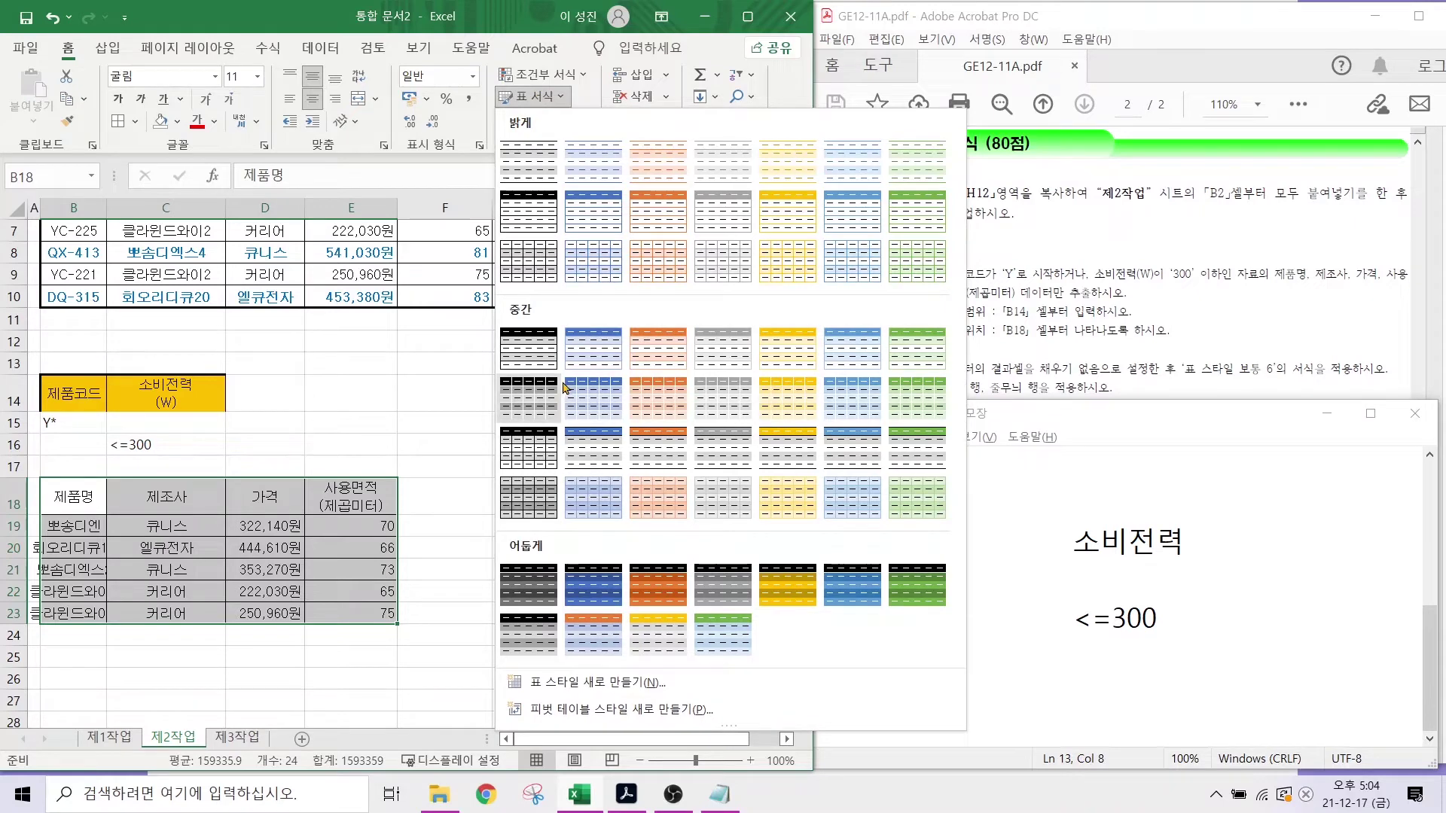
left_click(869, 360)
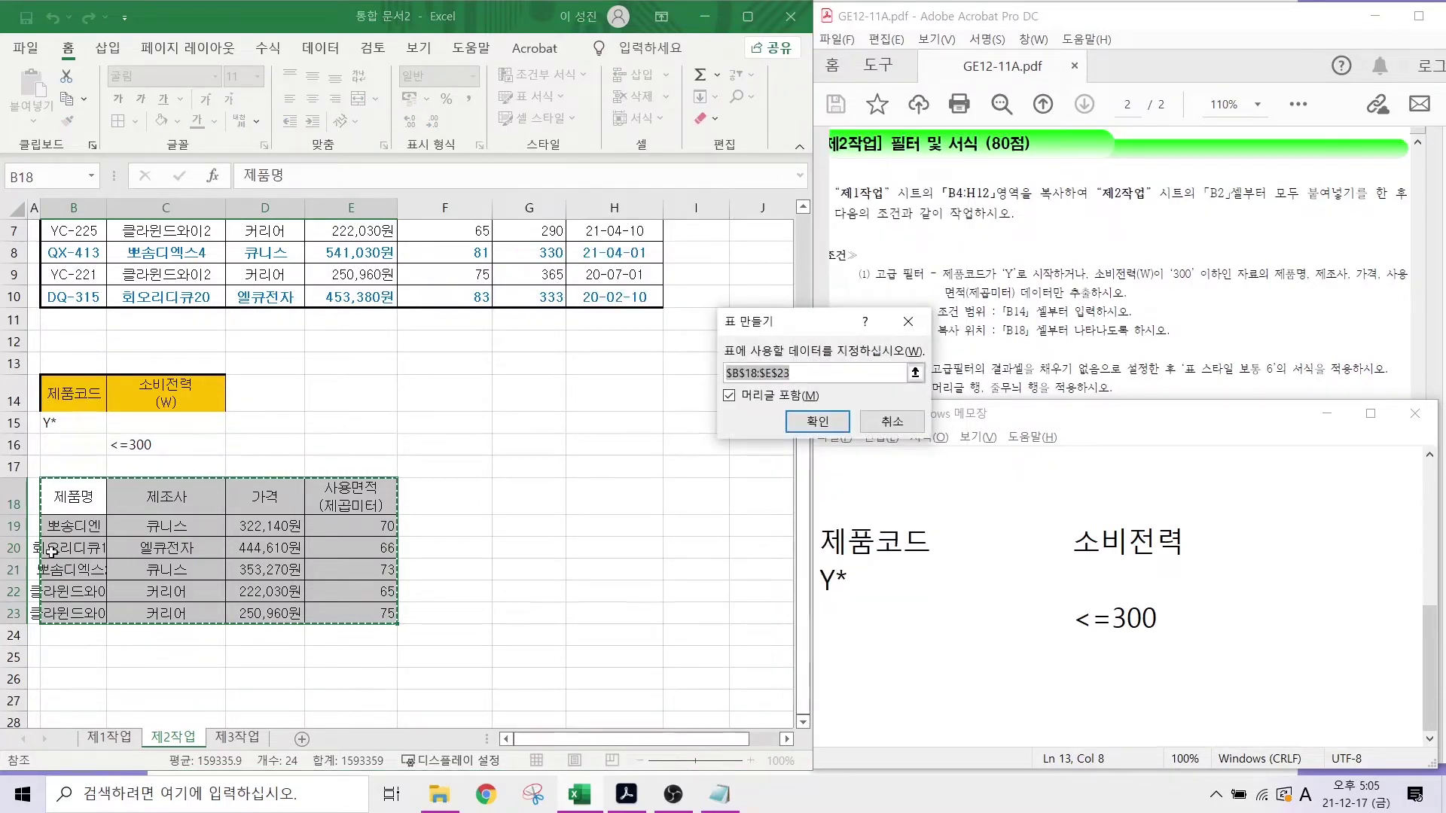
left_click(792, 417)
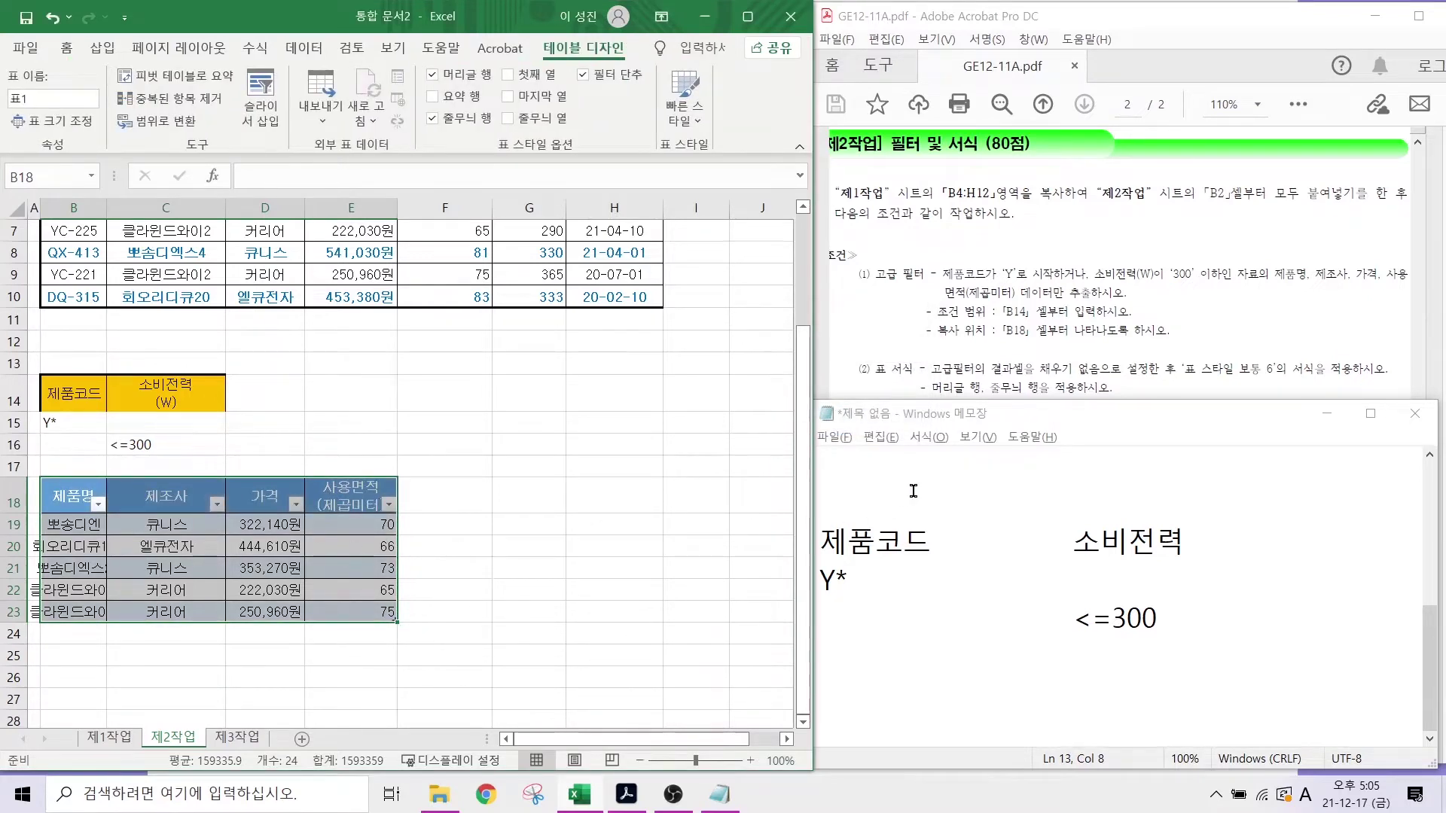
left_click_drag(885, 312, 941, 380)
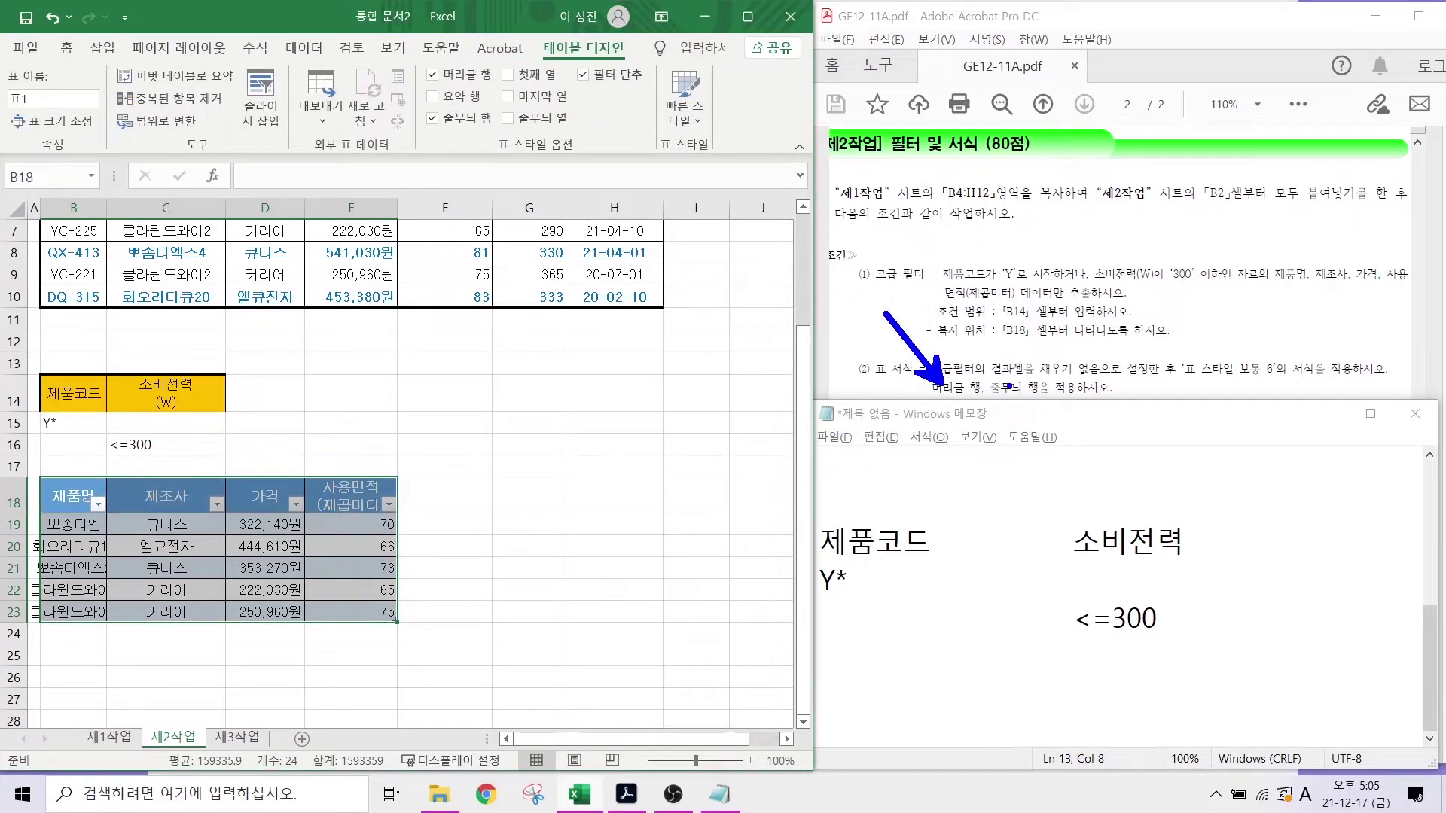
left_click_drag(1101, 289, 1011, 384)
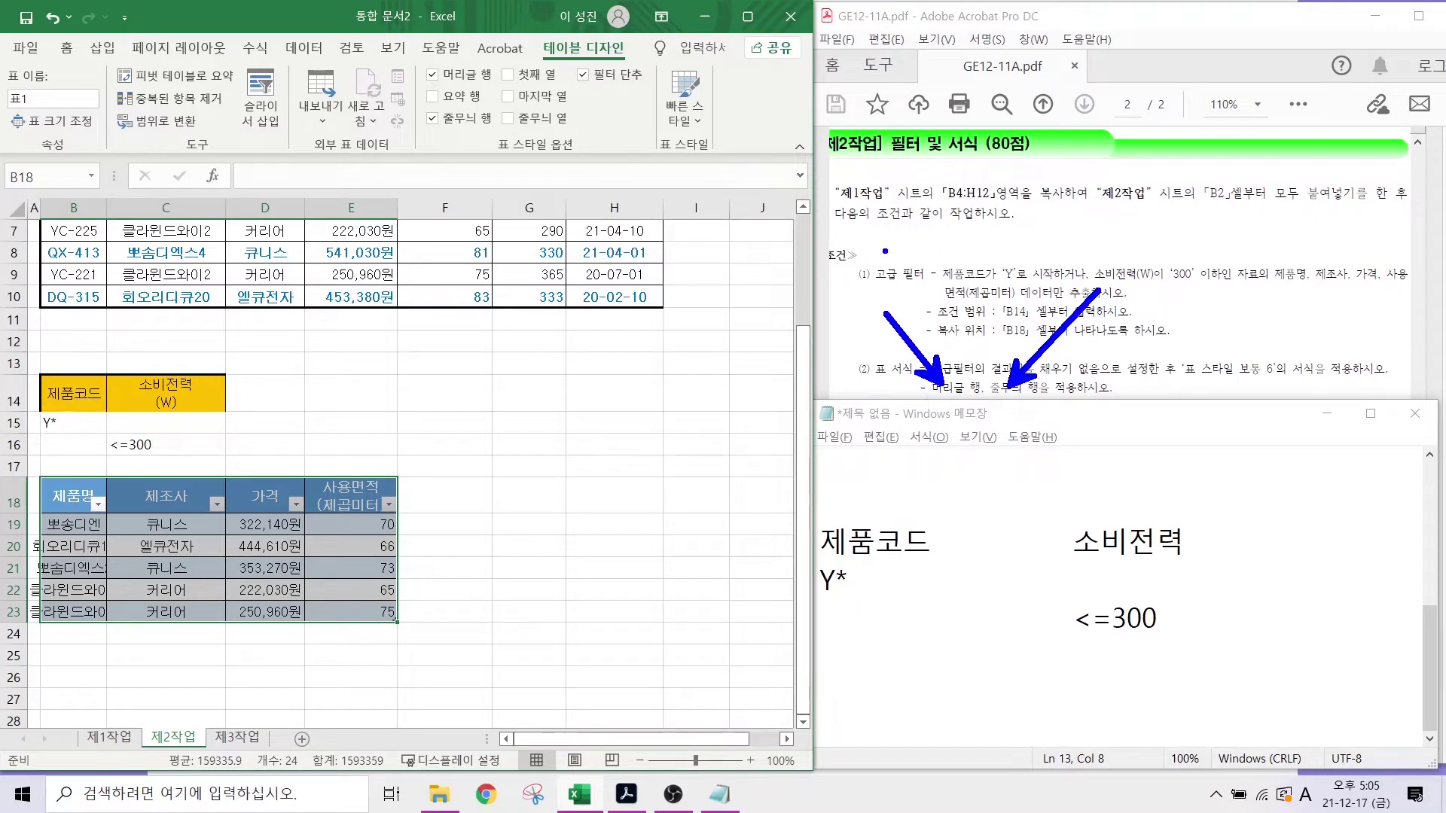
key("Escape")
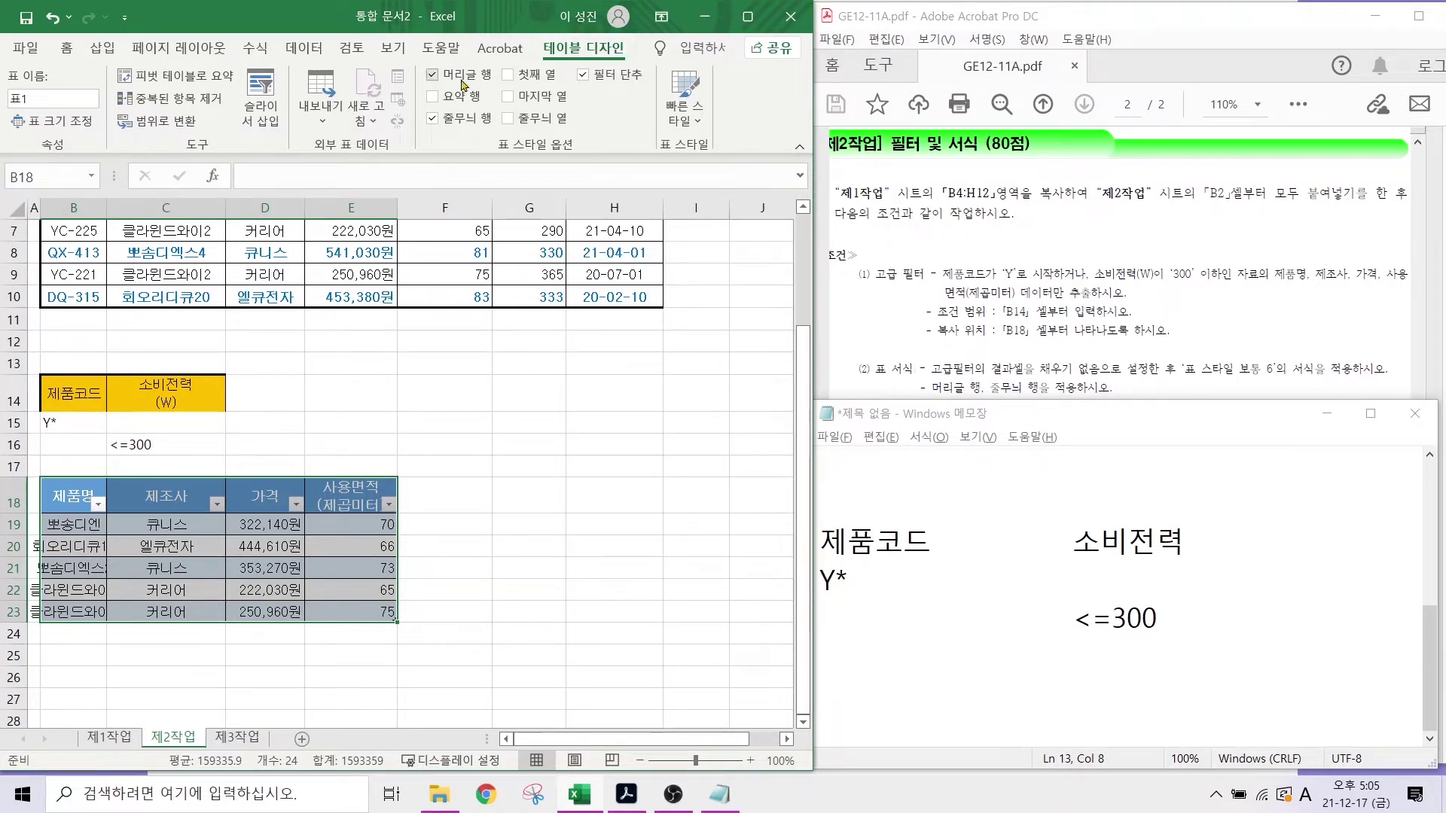
left_click_drag(413, 60, 515, 87)
left_click_drag(414, 106, 505, 132)
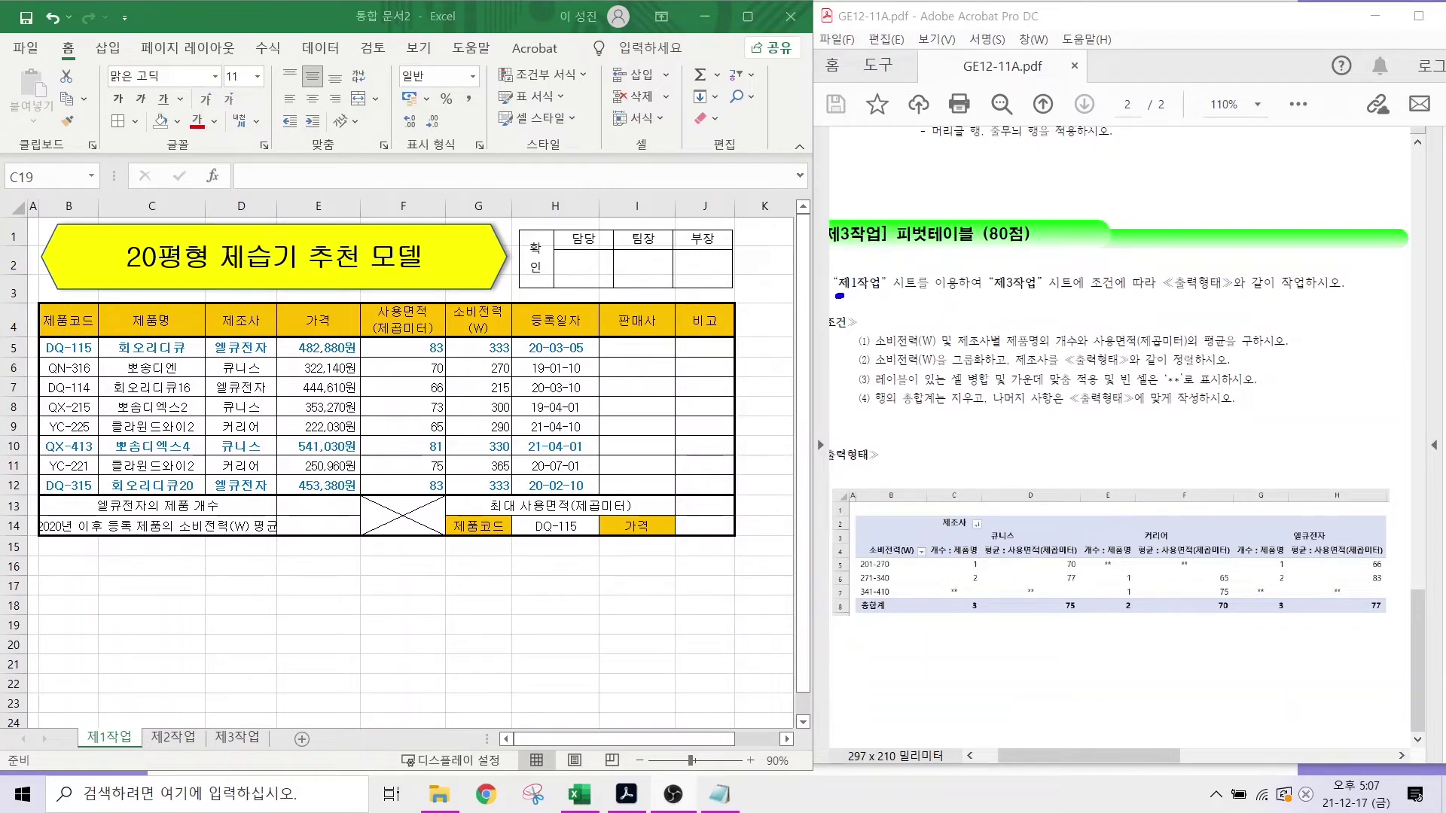
left_click_drag(838, 297, 979, 296)
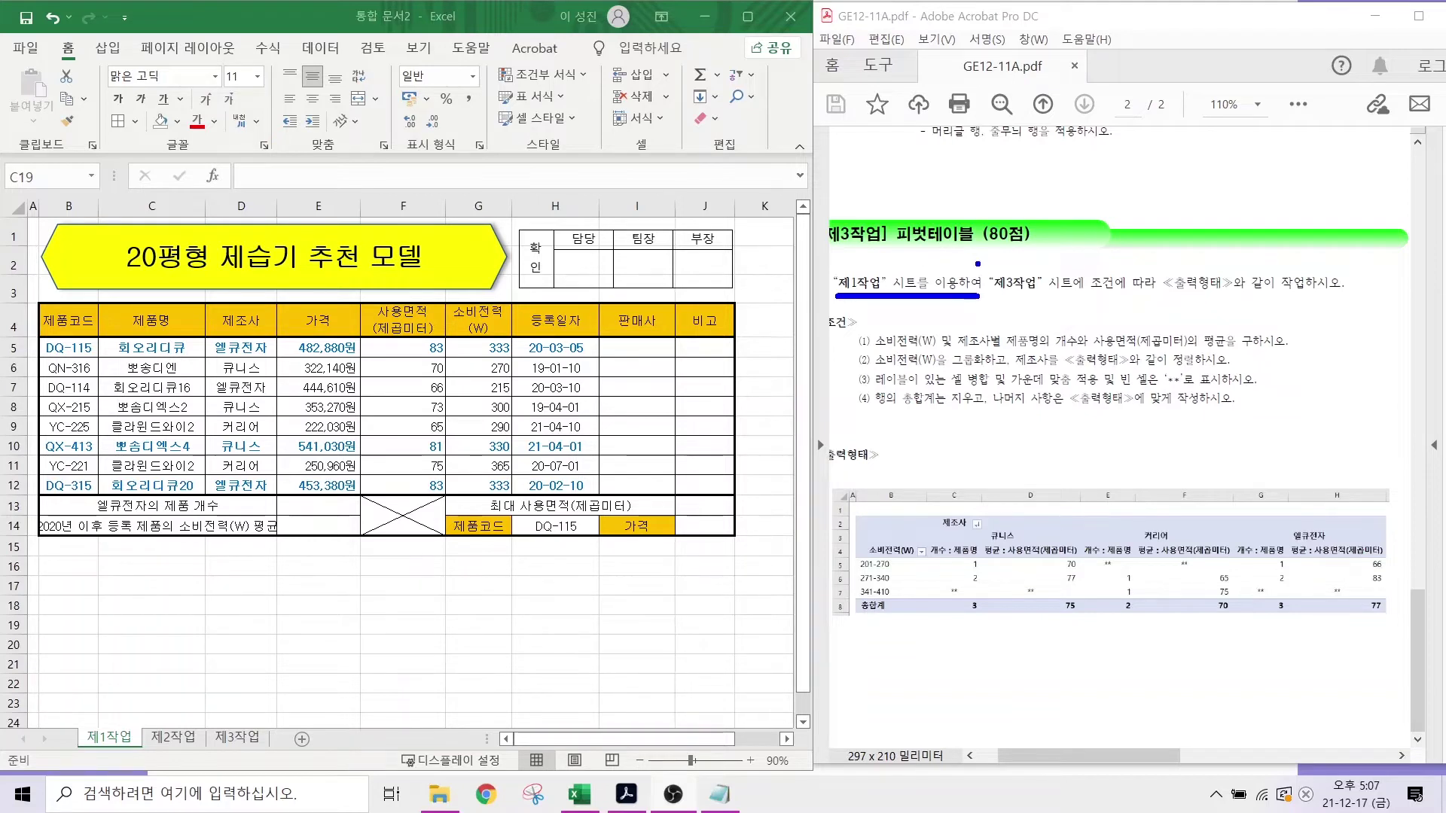
left_click_drag(998, 293, 1145, 300)
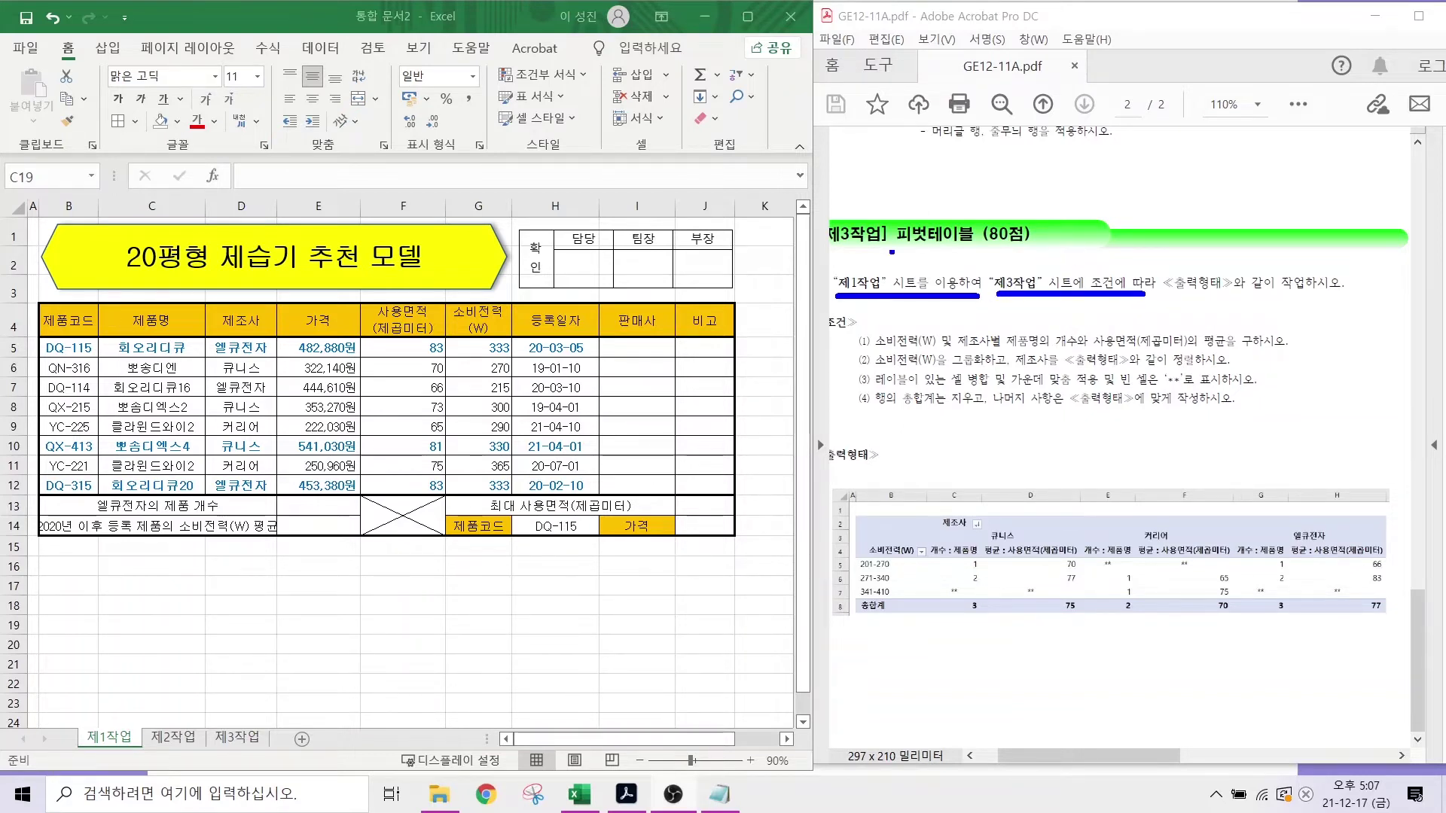
key("Escape")
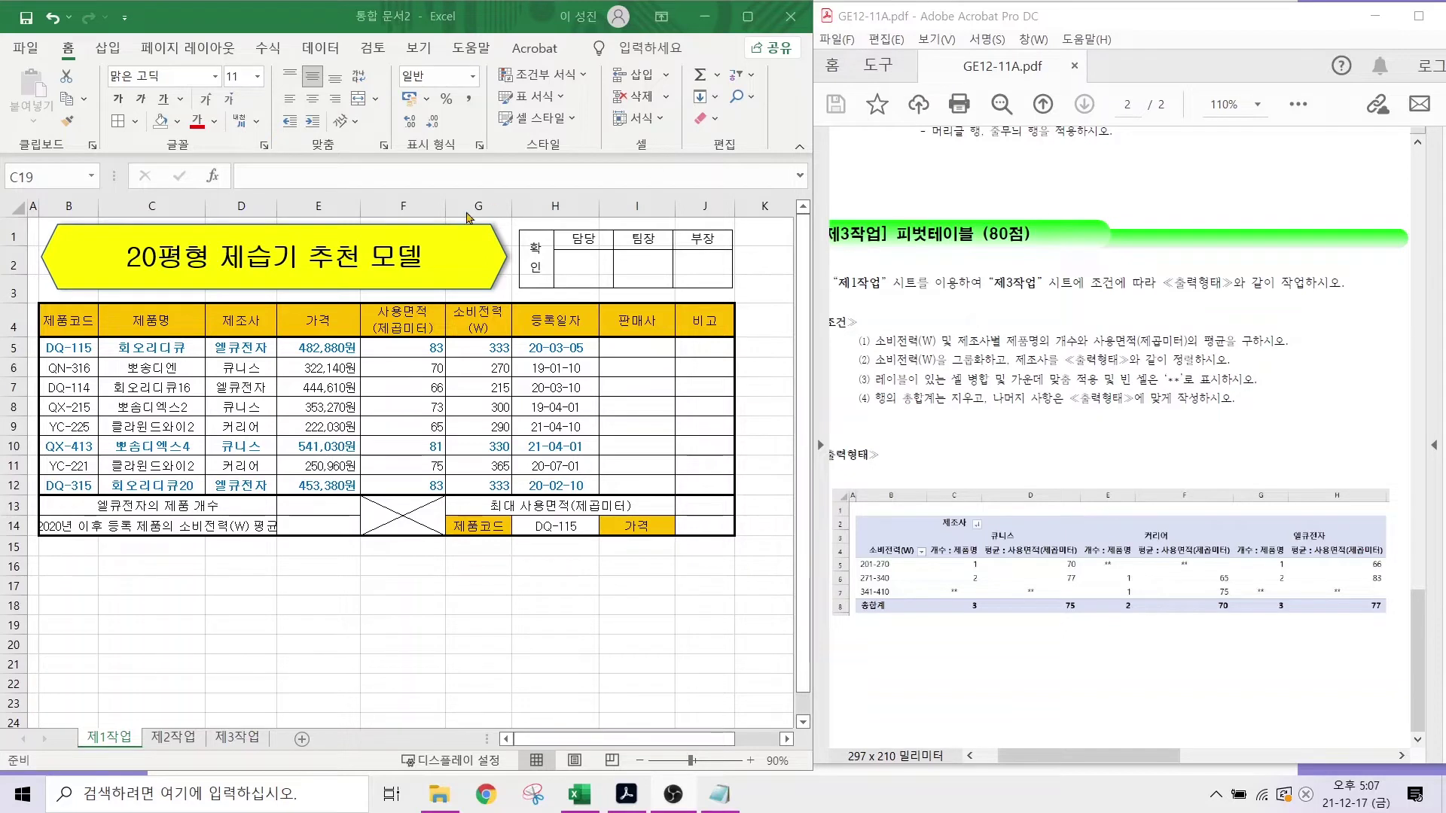
mouse_move(40, 303)
left_mouse_down()
mouse_move(176, 368)
mouse_move(553, 497)
mouse_move(618, 499)
mouse_move(603, 495)
left_mouse_up()
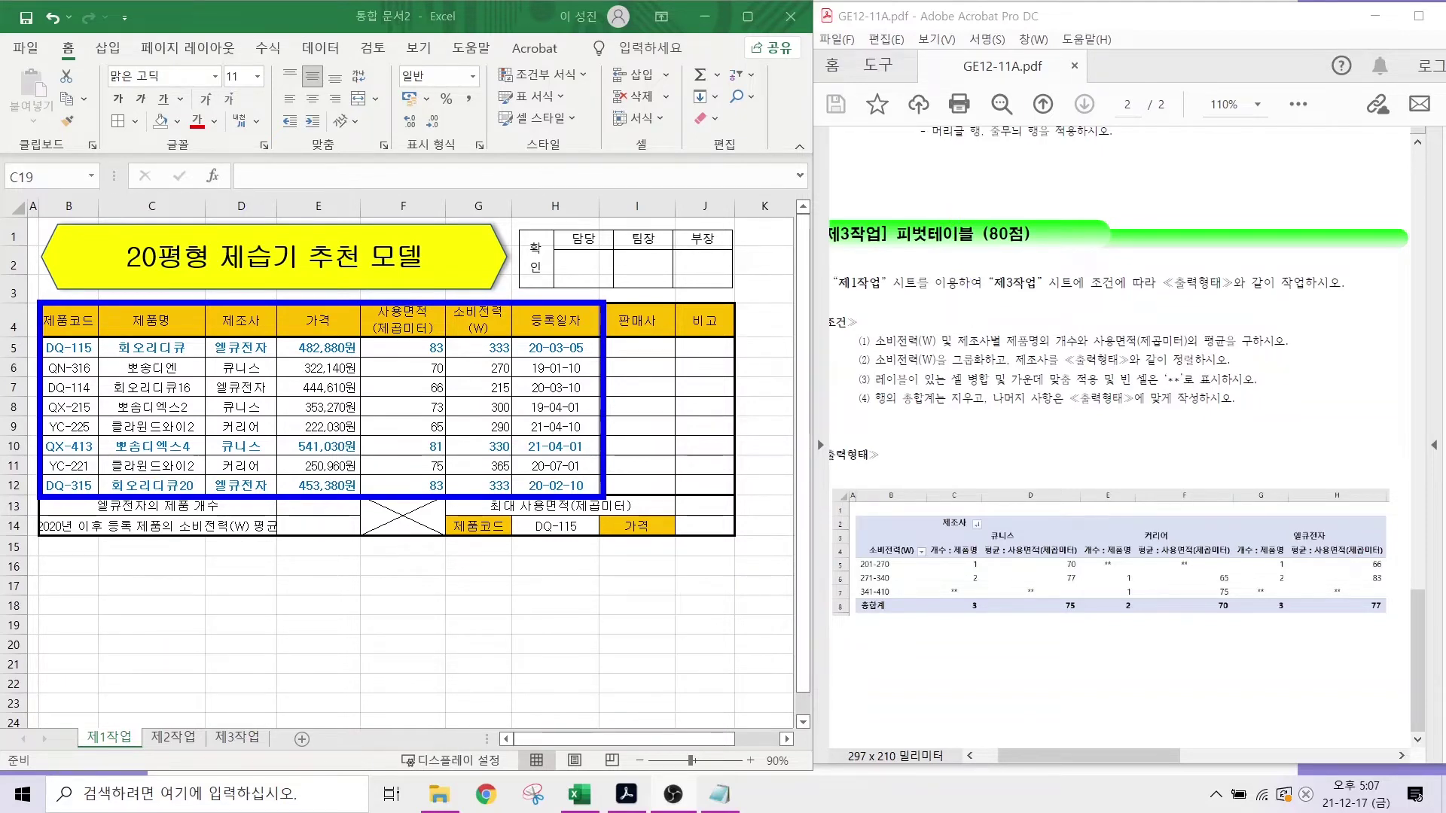
key("Escape")
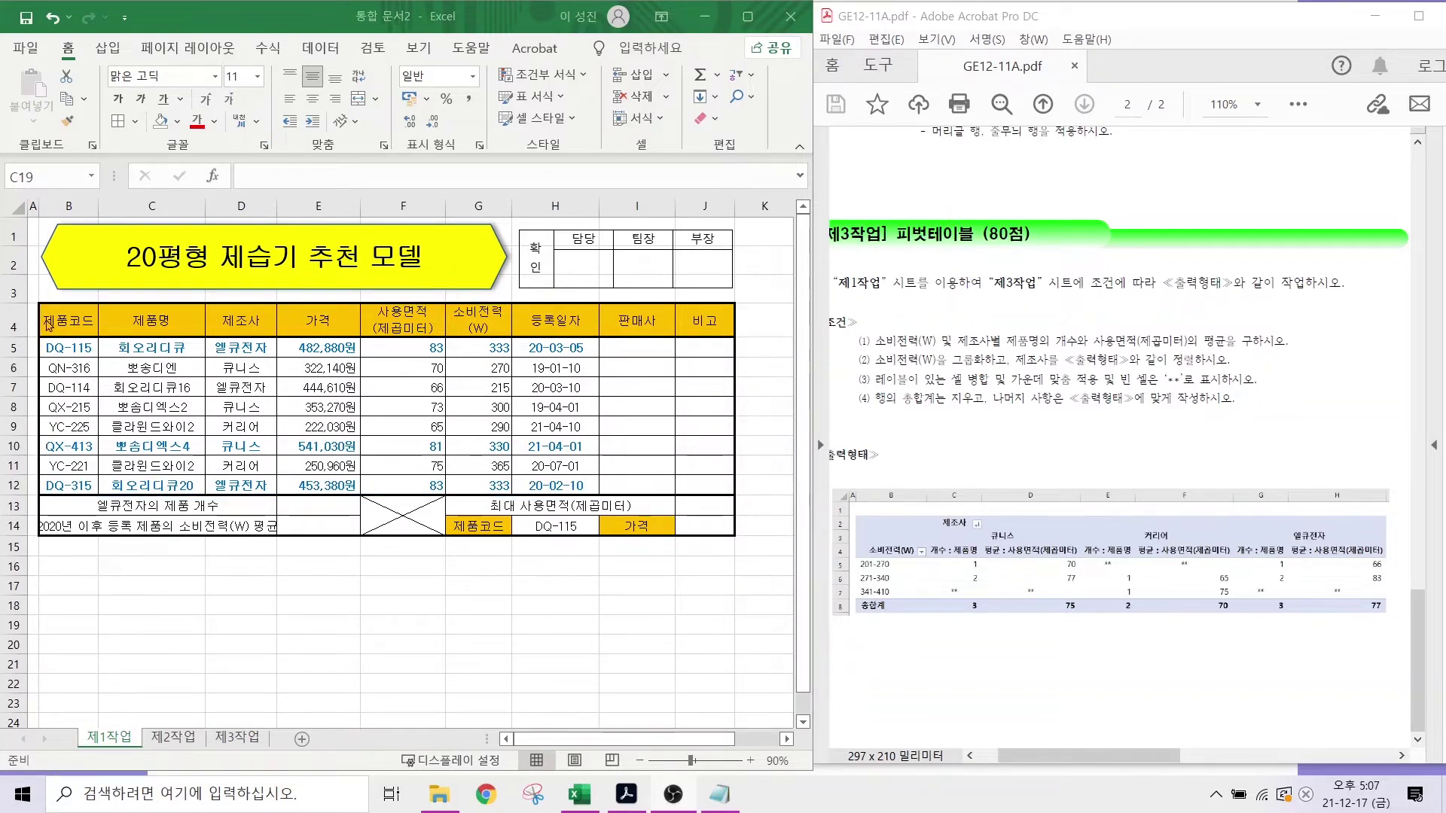
- Start a pivot table from the product data B4:H12 on the 제1작업 sheet
left_click(68, 320)
left_click_drag(160, 353, 558, 485)
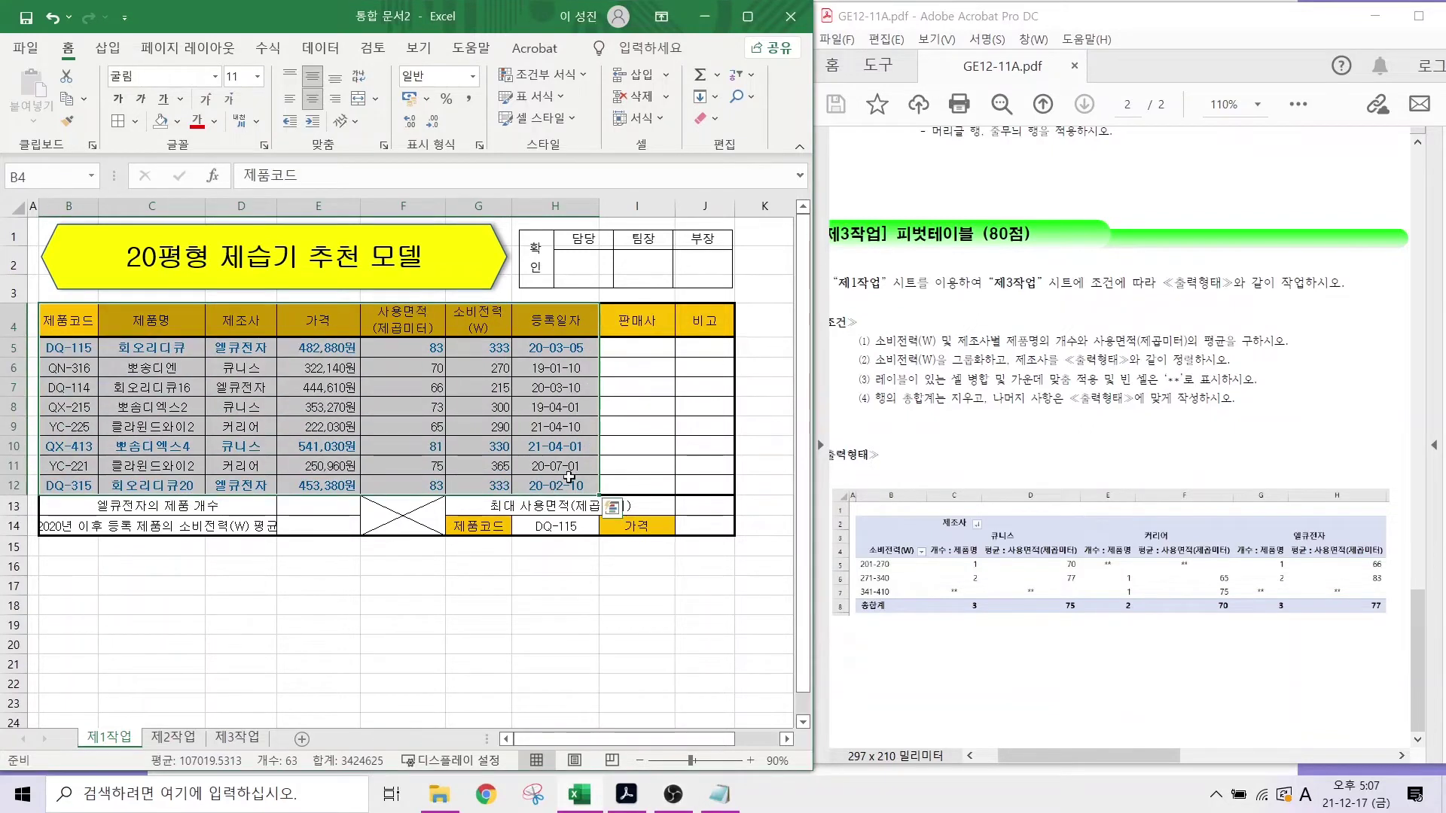
left_click(107, 48)
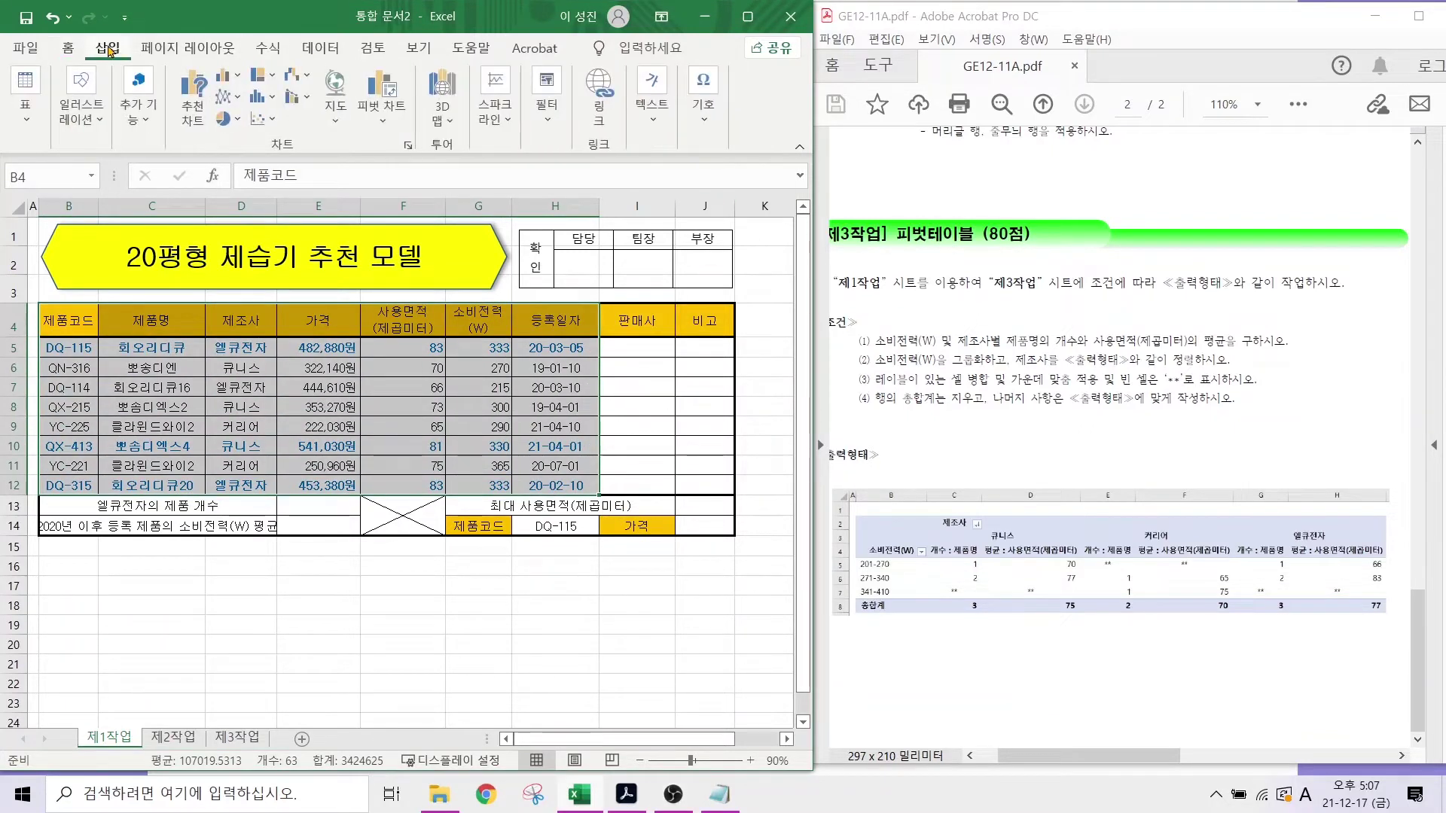
key("ctrl+q")
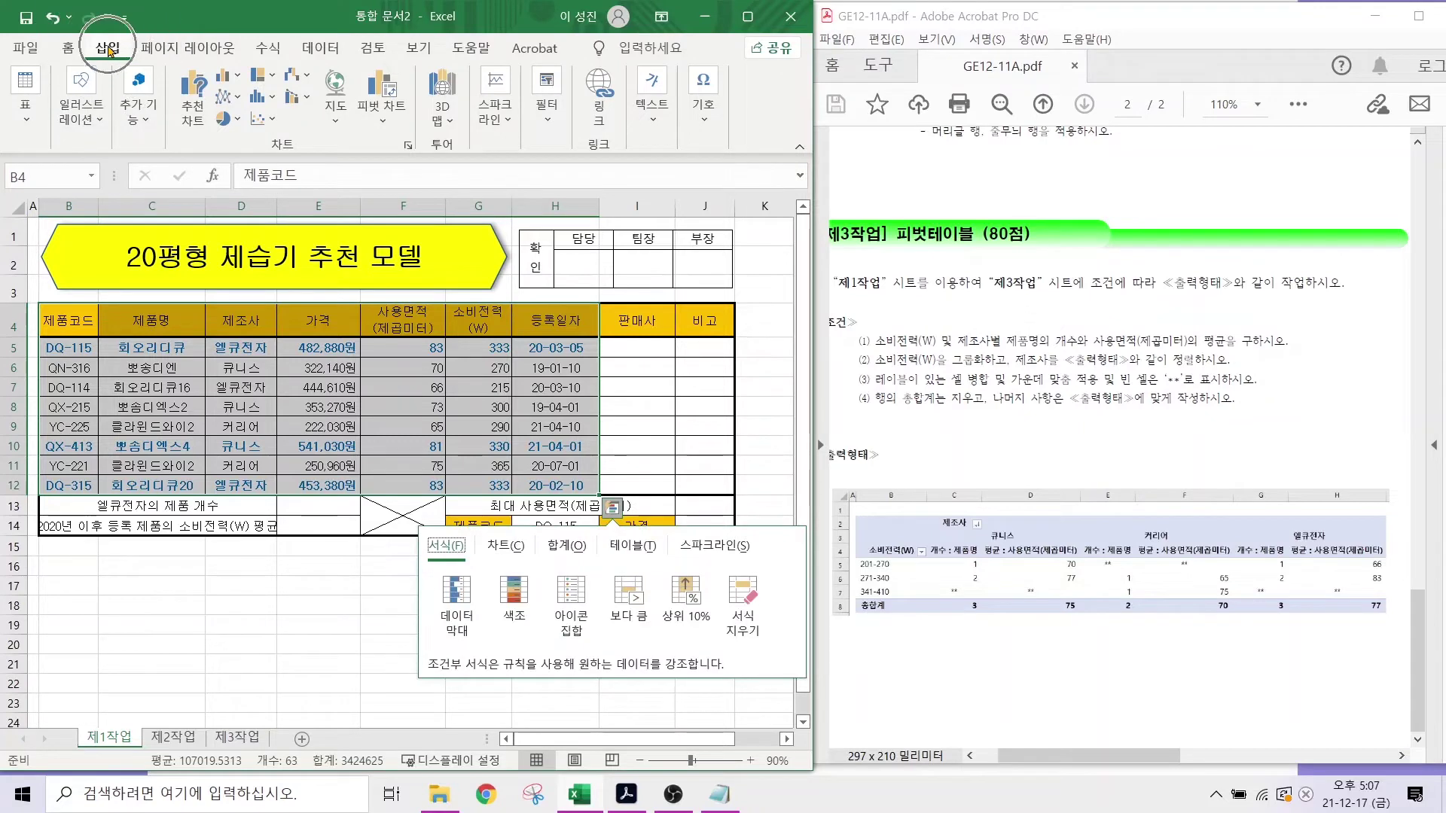
left_click(23, 84)
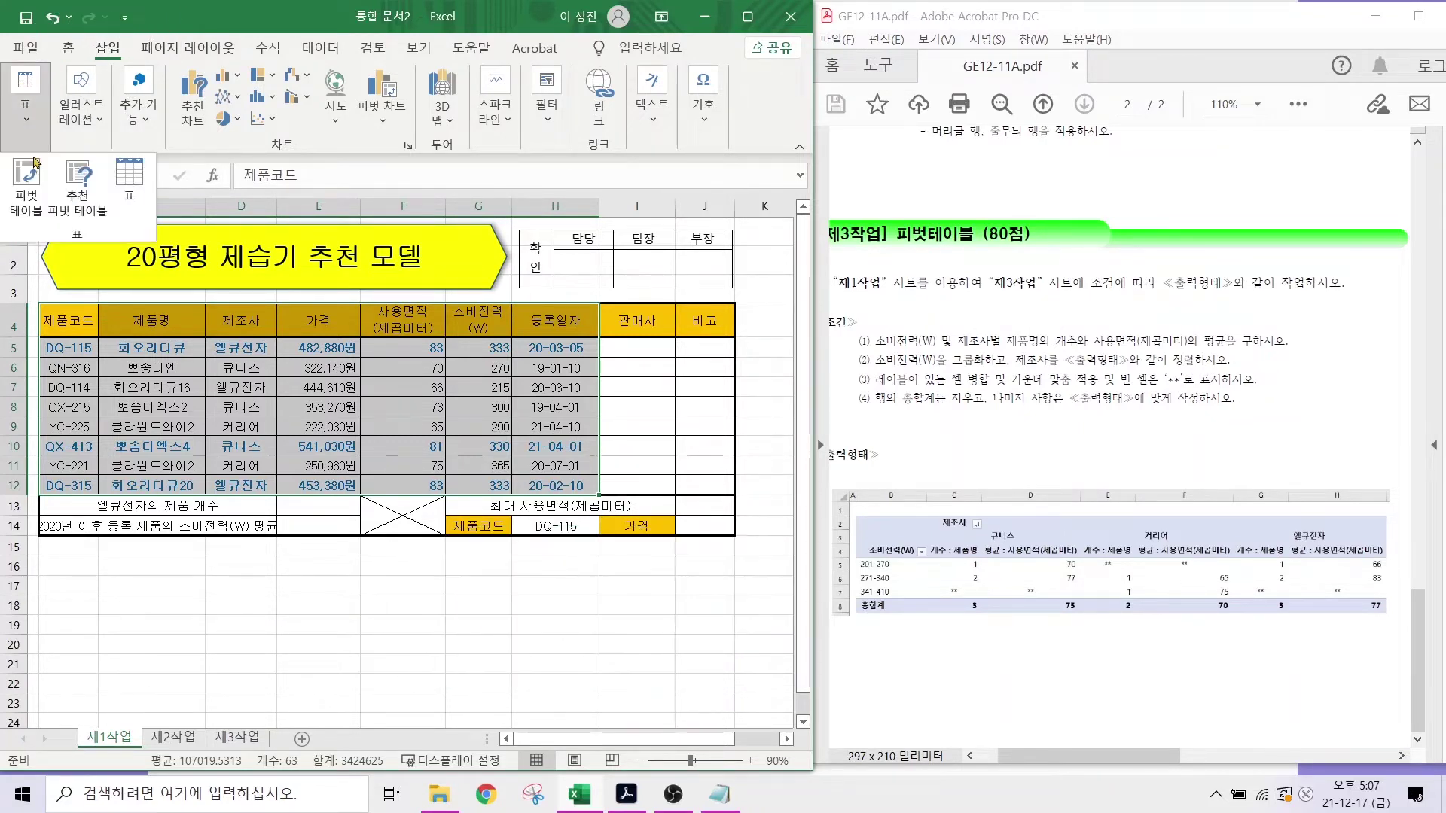
left_click(29, 192)
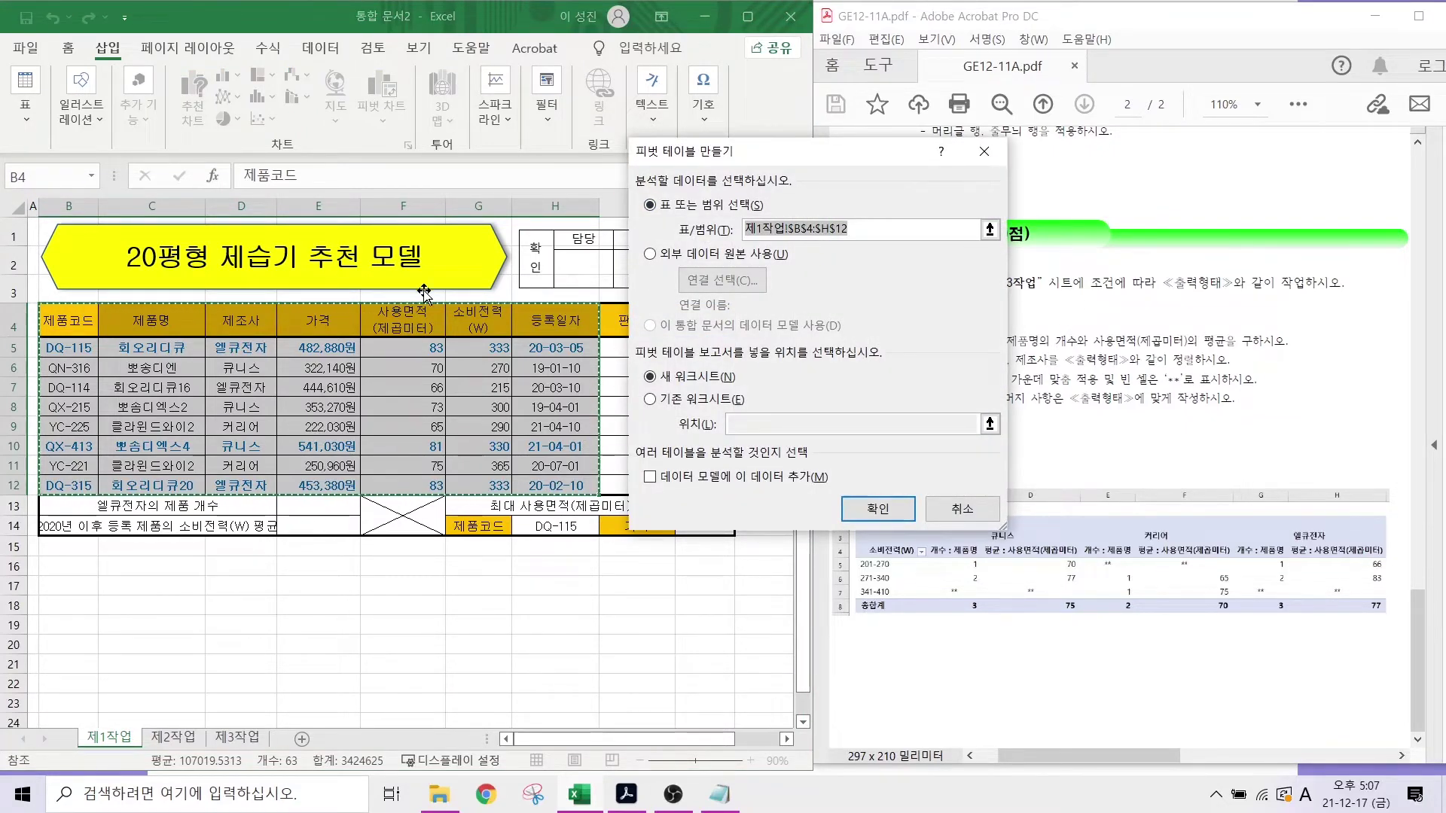
- Place the pivot table in the existing worksheet at cell B2 of 제3작업 and narrow the field list pane
left_click(652, 399)
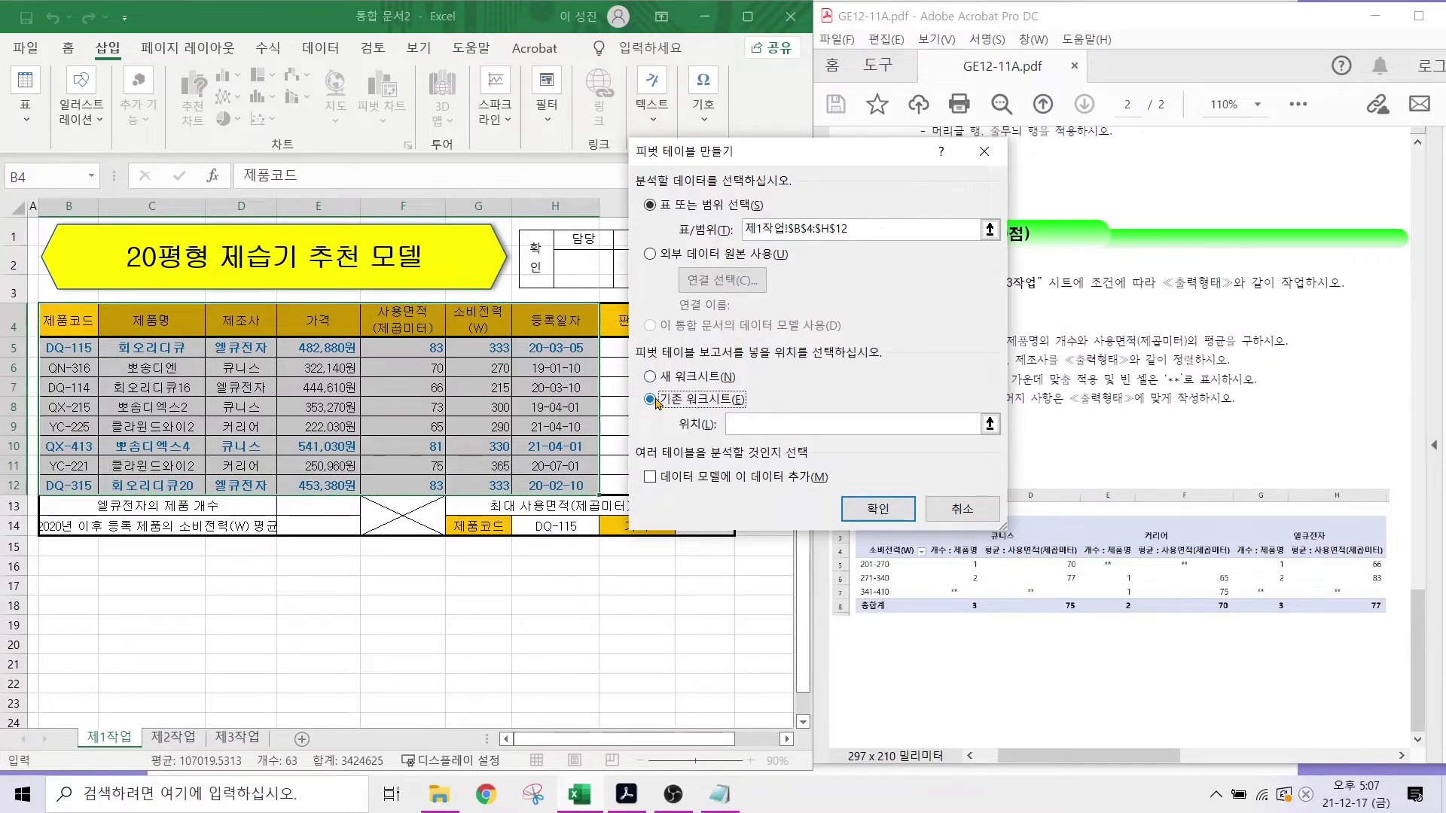
left_click(652, 399)
left_click(747, 422)
left_click(235, 740)
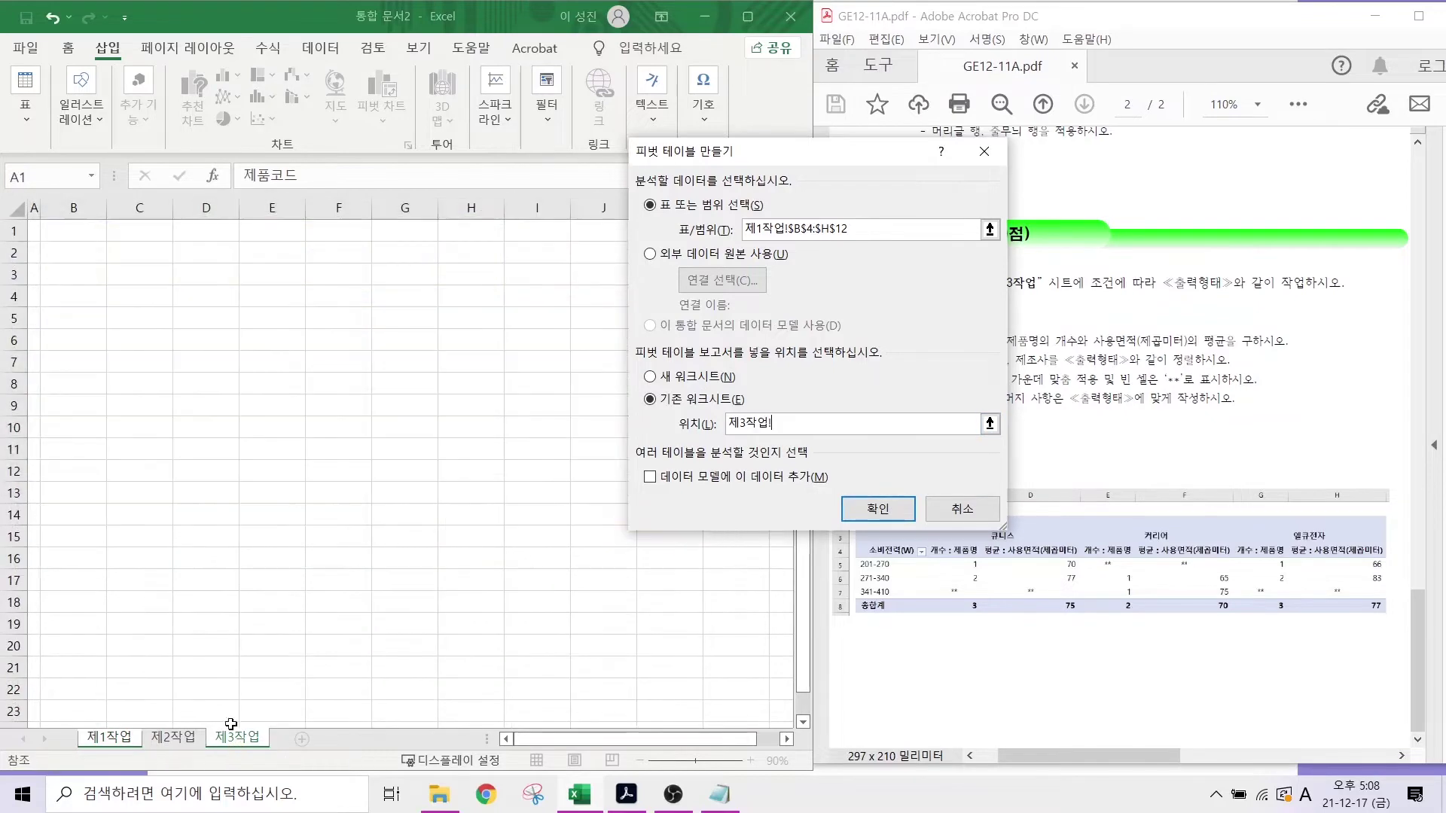
left_click(69, 254)
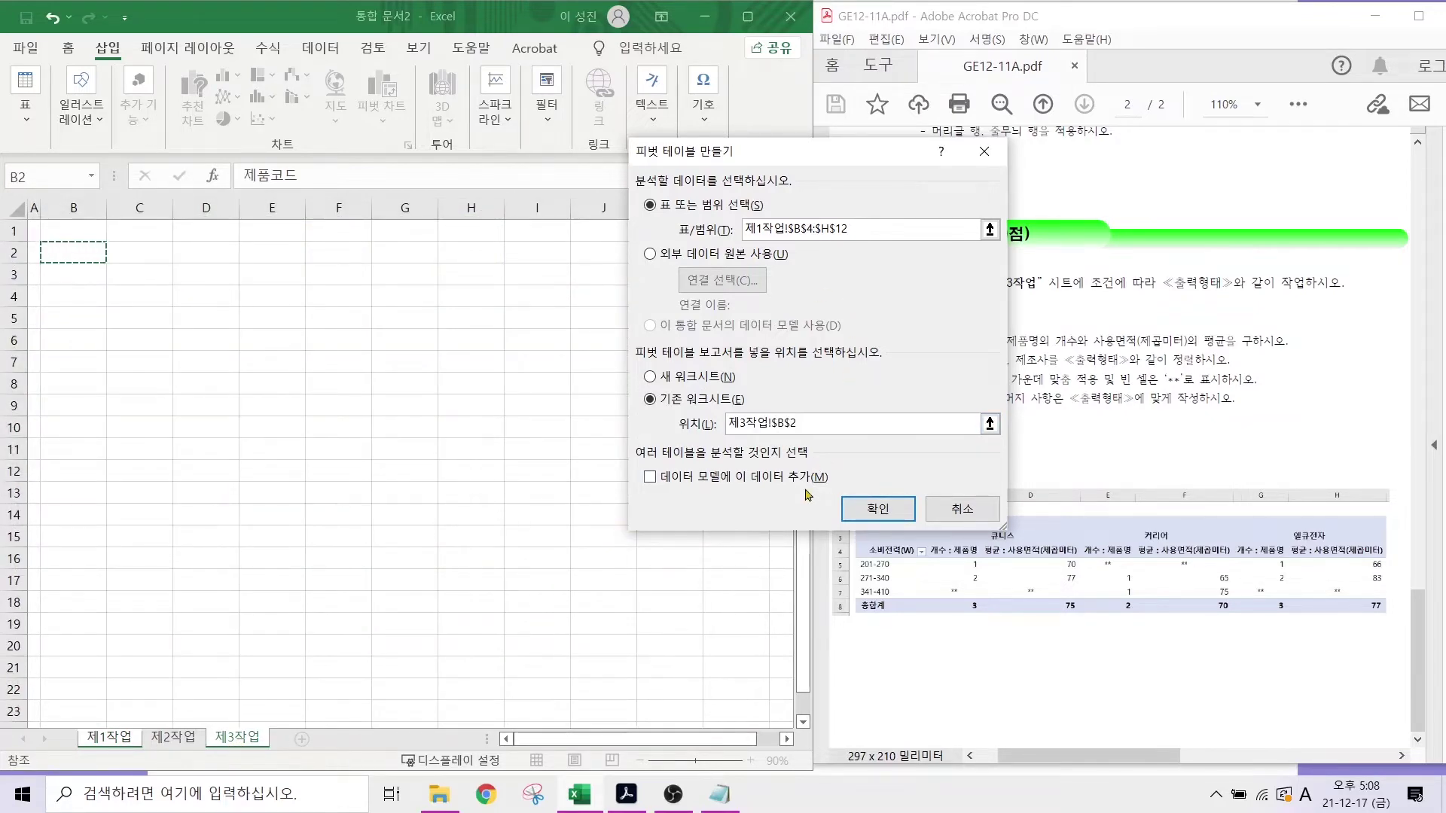
left_click(867, 508)
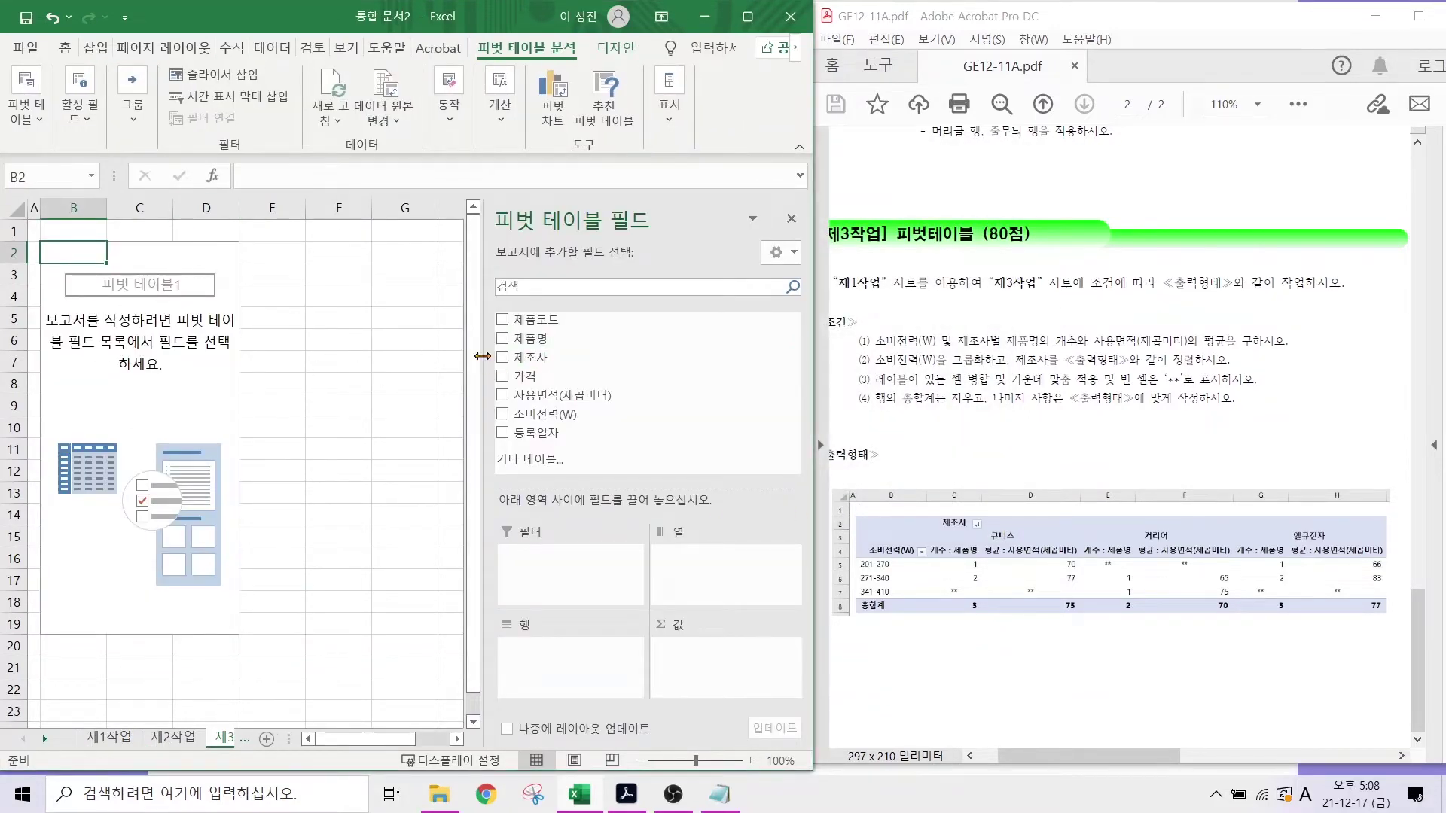
left_click_drag(482, 364, 565, 373)
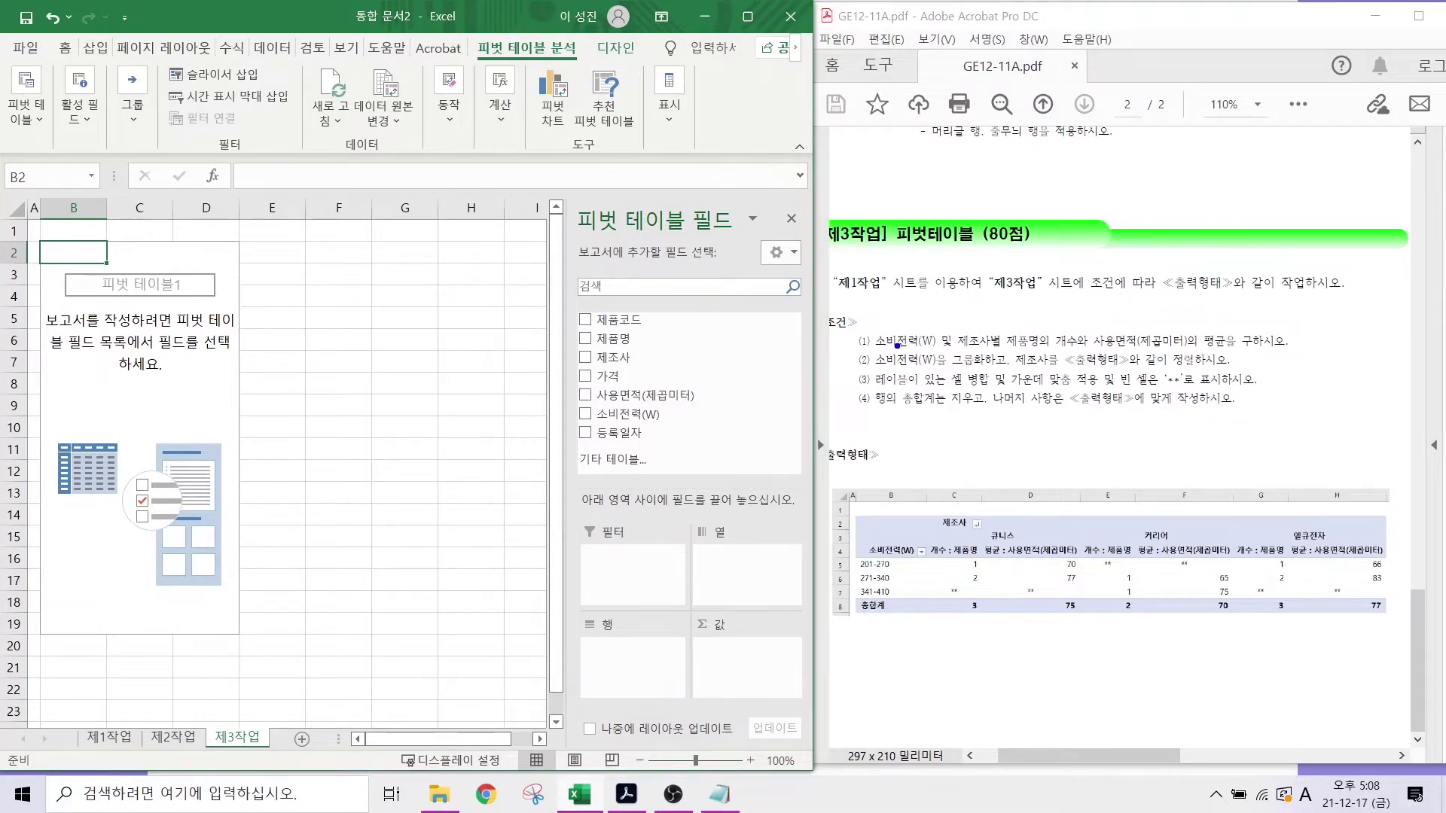
mouse_move(869, 326)
left_mouse_down()
mouse_move(932, 352)
mouse_move(1043, 360)
mouse_move(1073, 320)
mouse_move(1188, 350)
mouse_move(1165, 305)
mouse_move(1215, 323)
left_mouse_up()
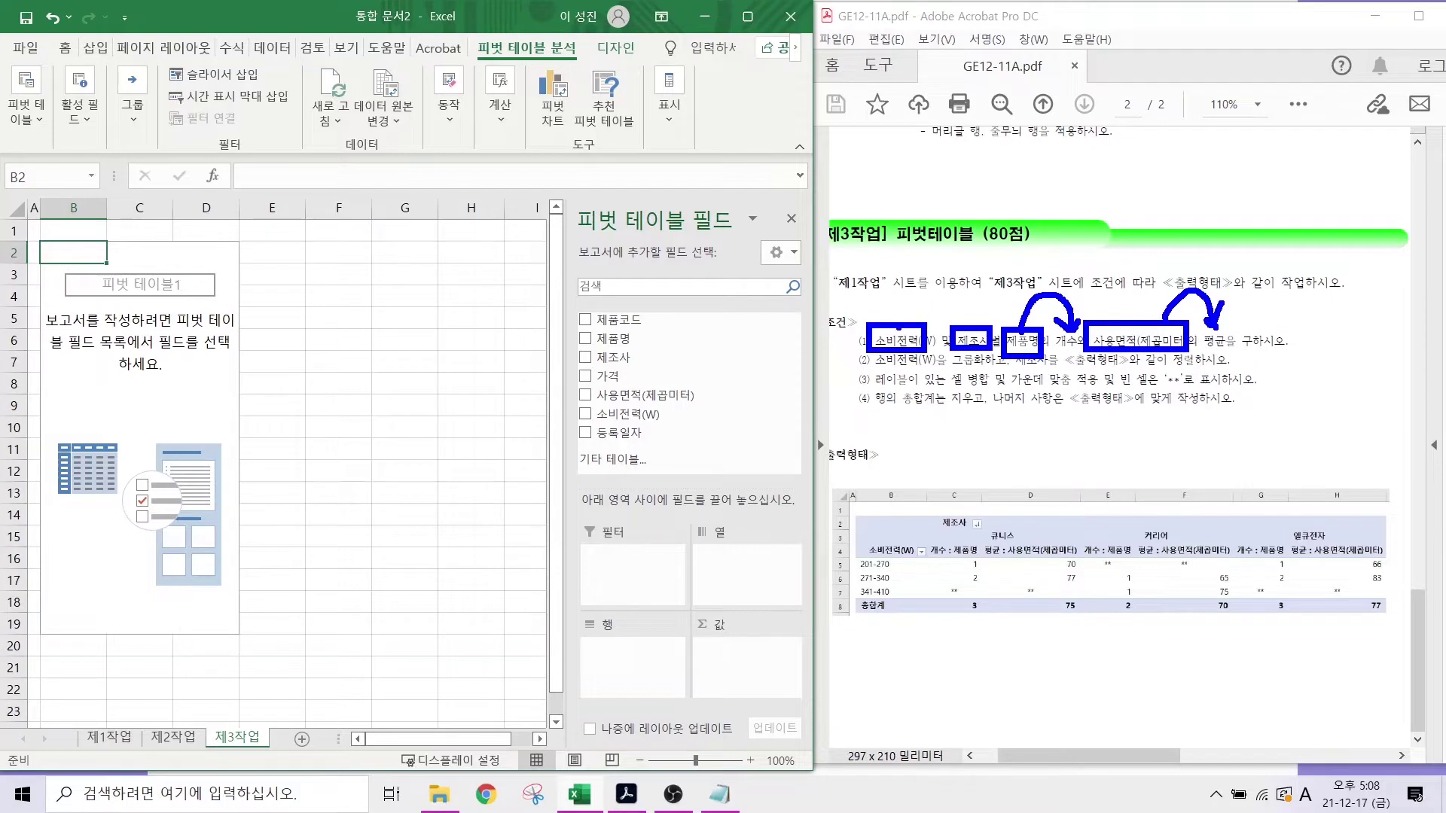
mouse_move(846, 277)
left_mouse_down()
mouse_move(875, 276)
mouse_move(870, 308)
mouse_move(908, 315)
mouse_move(968, 276)
mouse_move(977, 304)
mouse_move(950, 328)
left_mouse_up()
left_click(983, 311)
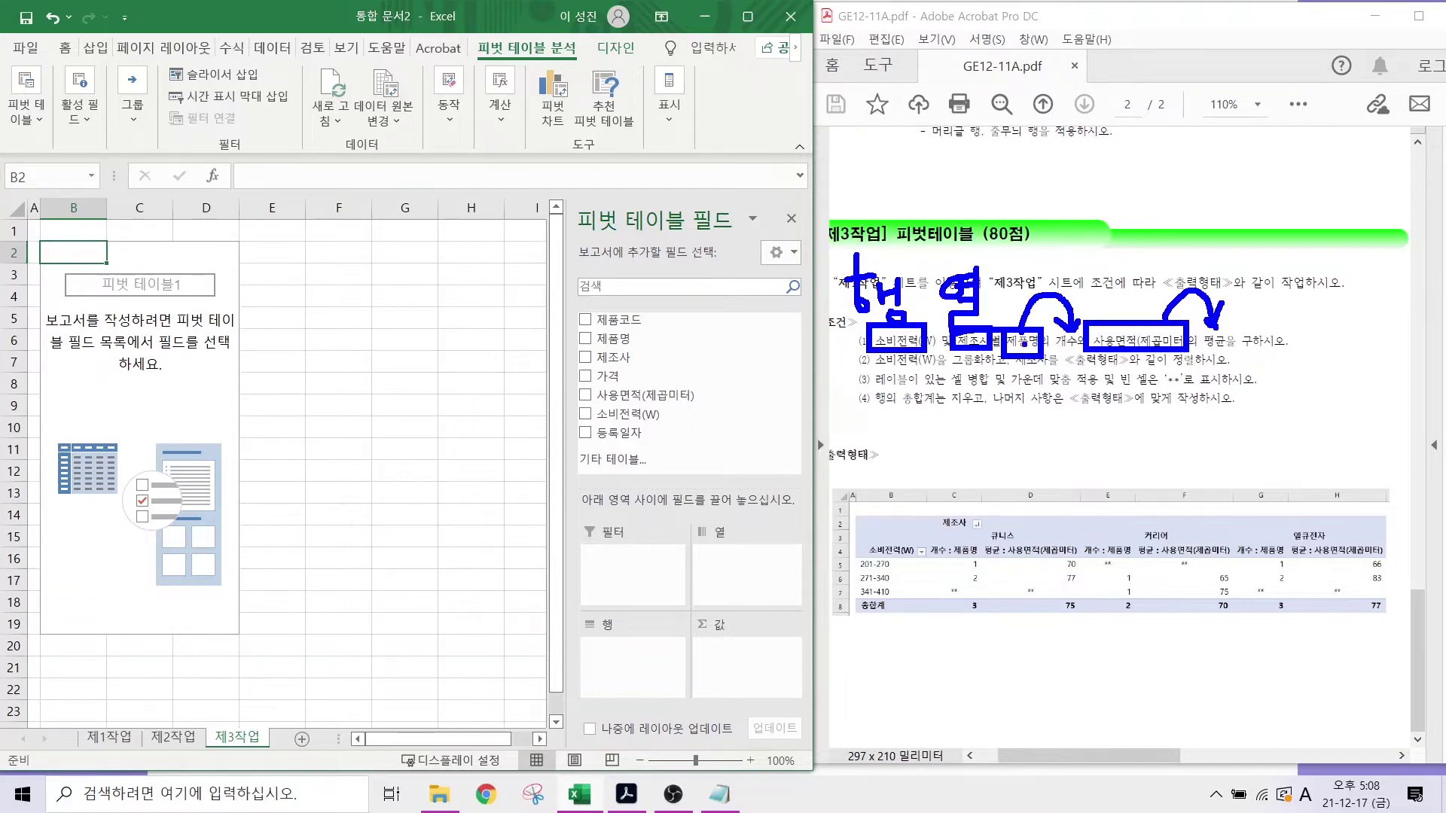
mouse_move(1059, 393)
left_mouse_down()
mouse_move(1067, 364)
mouse_move(1075, 376)
left_mouse_up()
left_click_drag(1197, 389, 1215, 354)
left_click_drag(1197, 365, 1220, 354)
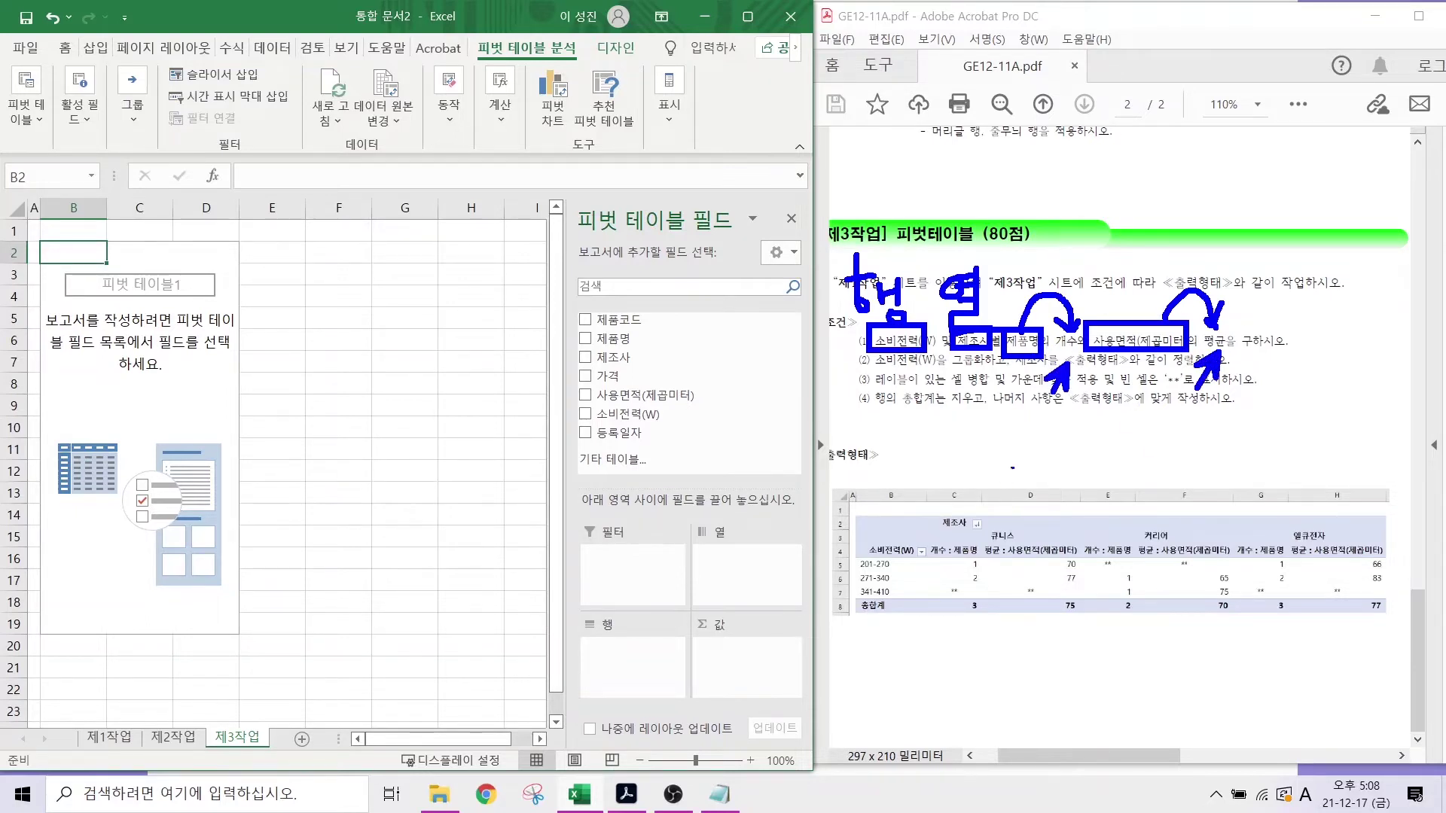
mouse_move(1120, 427)
left_mouse_down()
mouse_move(1156, 449)
mouse_move(1178, 439)
mouse_move(1171, 461)
left_mouse_up()
left_click_drag(1187, 436, 1188, 461)
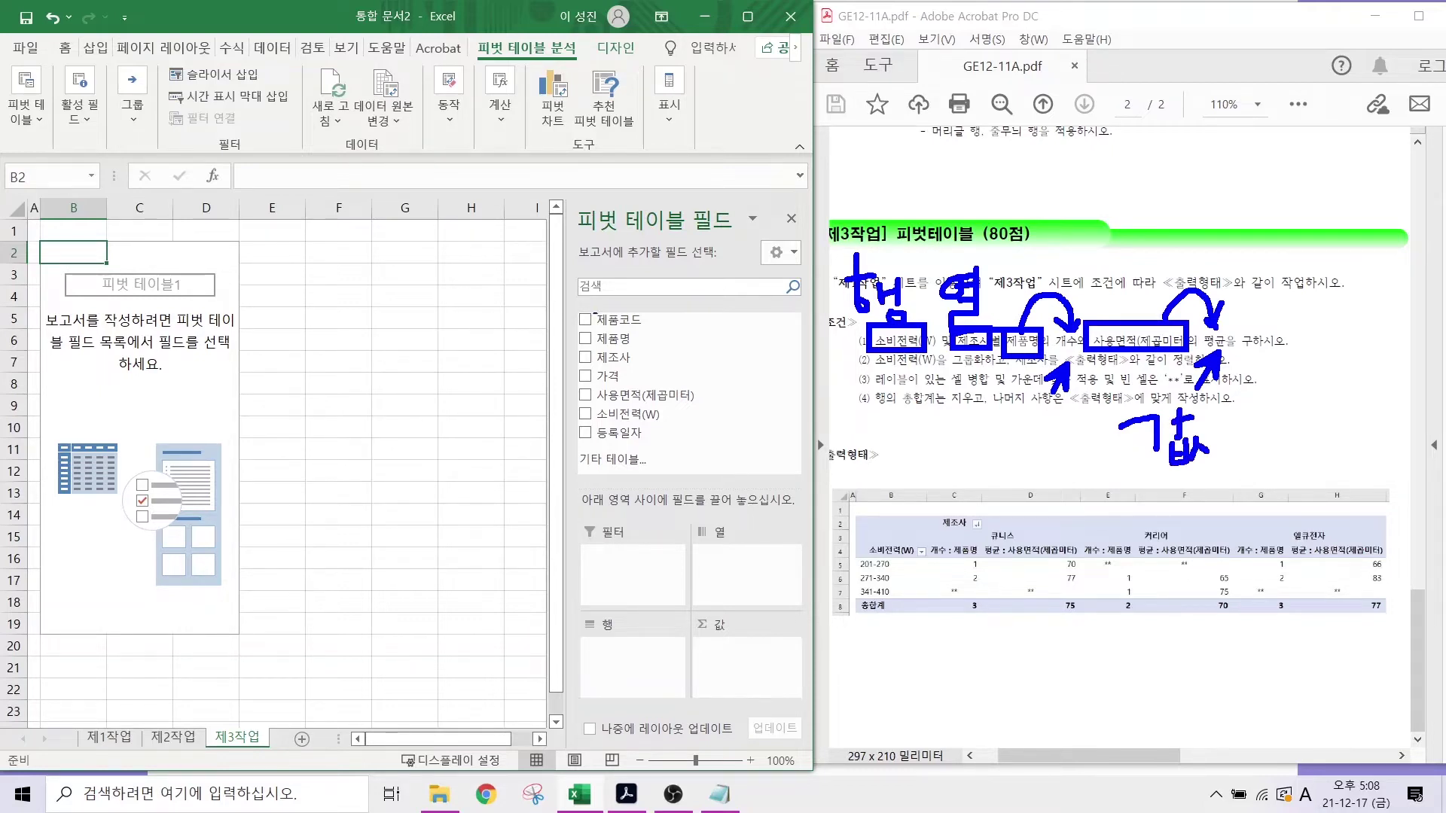
key("Escape")
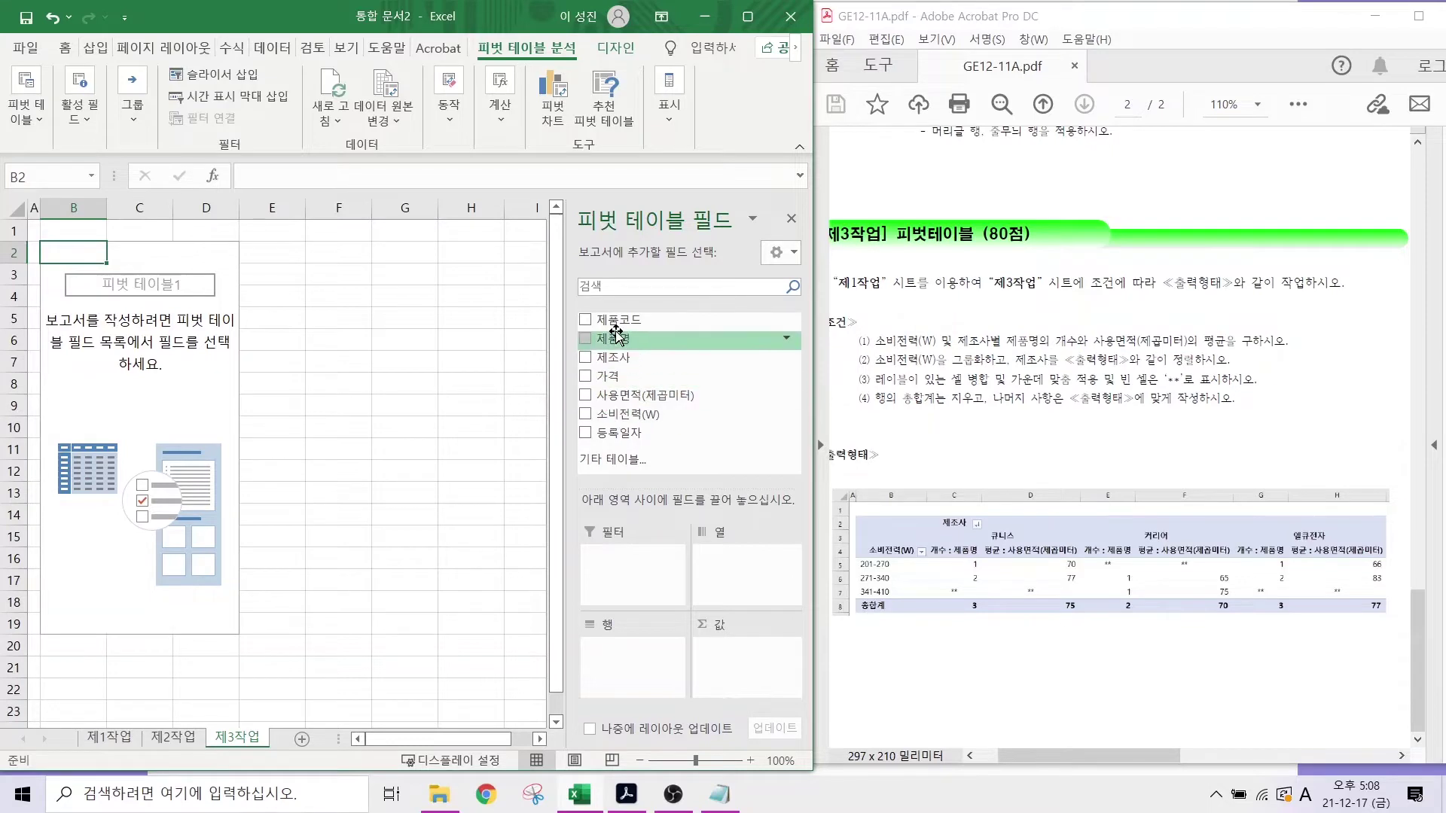
- Lay out the pivot table with 소비전력(W) as rows, 제조사 as columns, and 제품명 and 사용면적(제곱미터) as values
left_click_drag(613, 413, 626, 667)
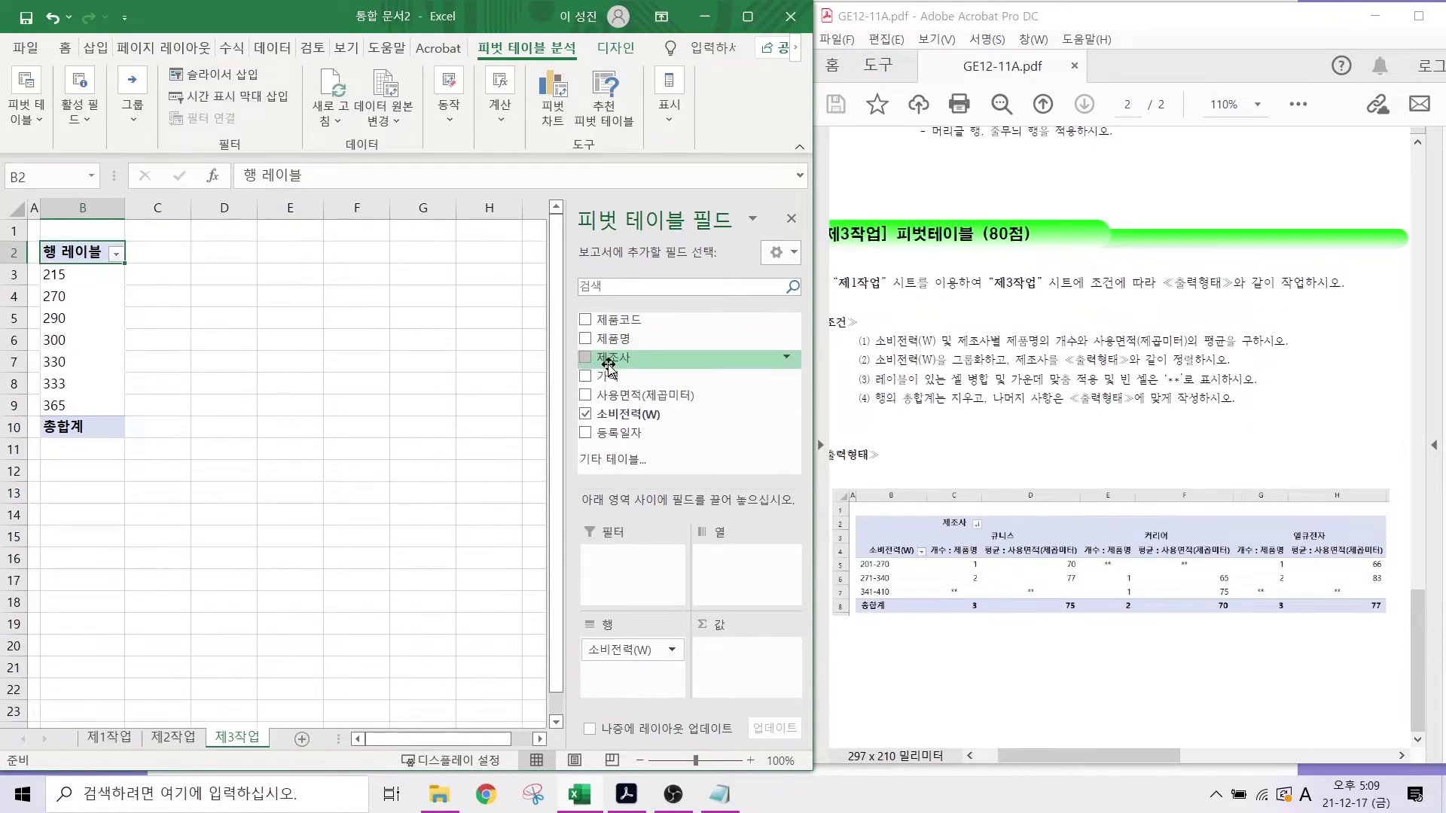
left_click_drag(609, 367, 735, 573)
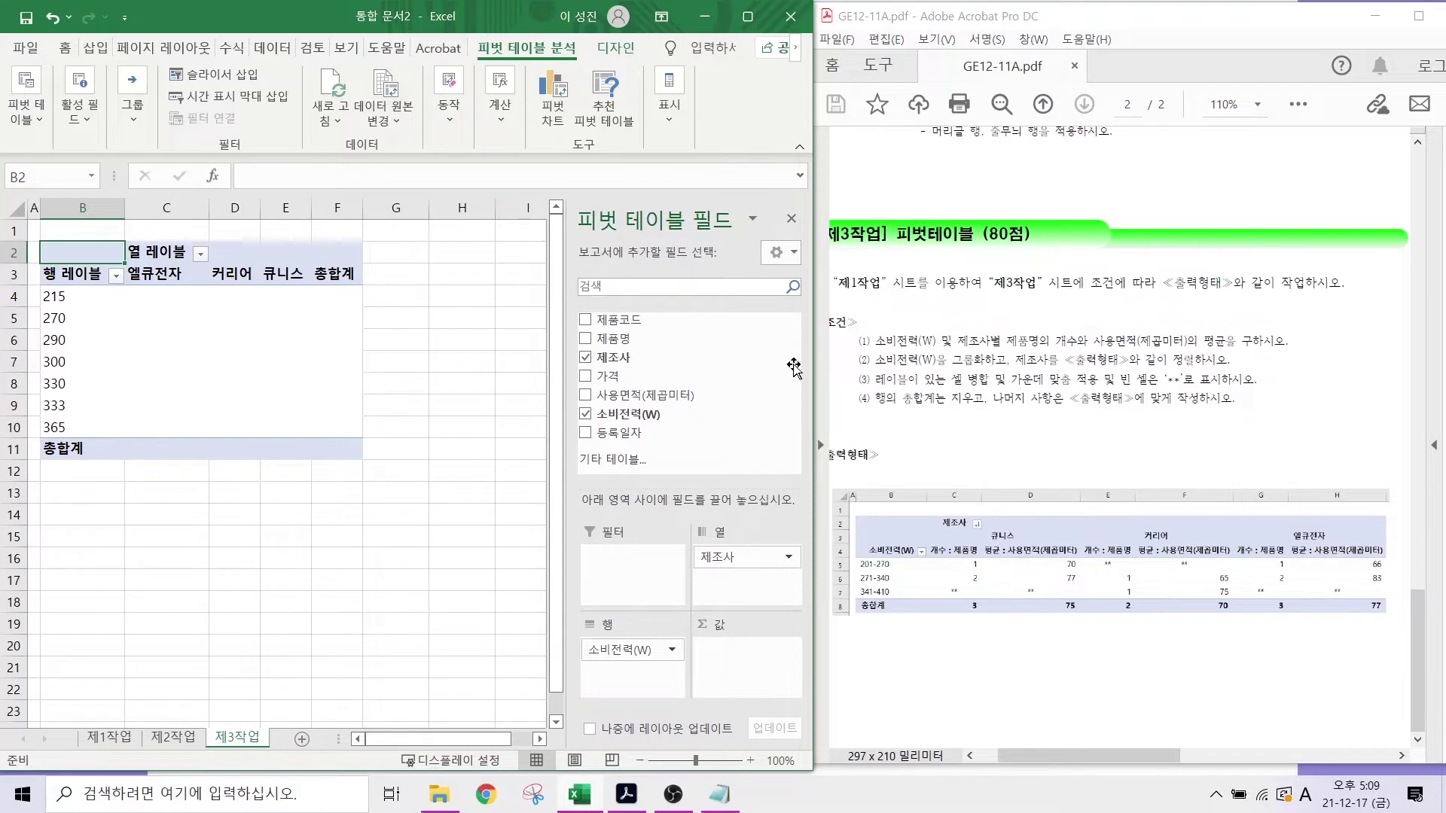
mouse_move(613, 338)
left_mouse_down()
mouse_move(764, 578)
mouse_move(719, 656)
left_mouse_up()
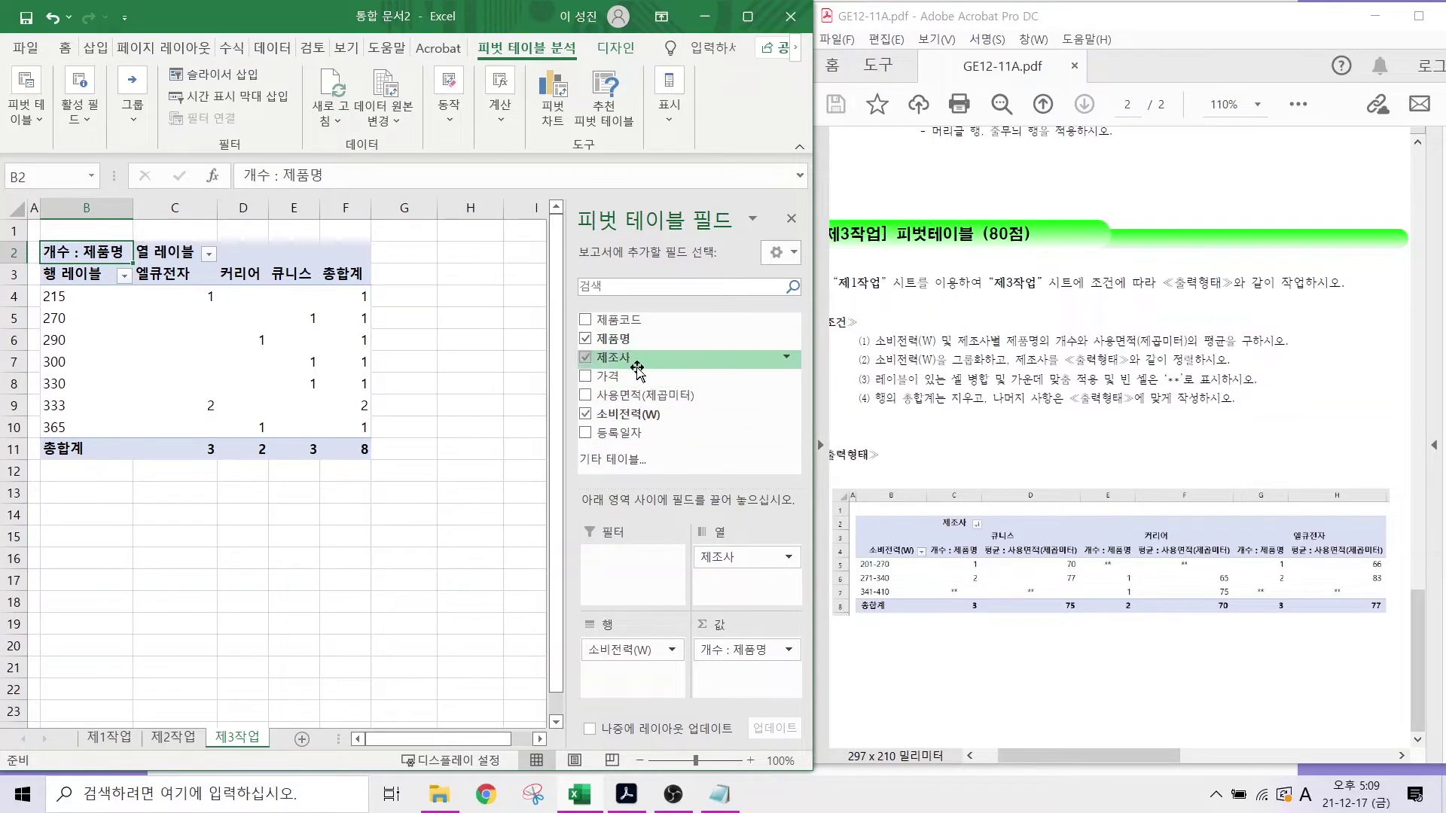
mouse_move(640, 395)
left_mouse_down()
mouse_move(753, 653)
mouse_move(753, 696)
mouse_move(753, 674)
left_mouse_up()
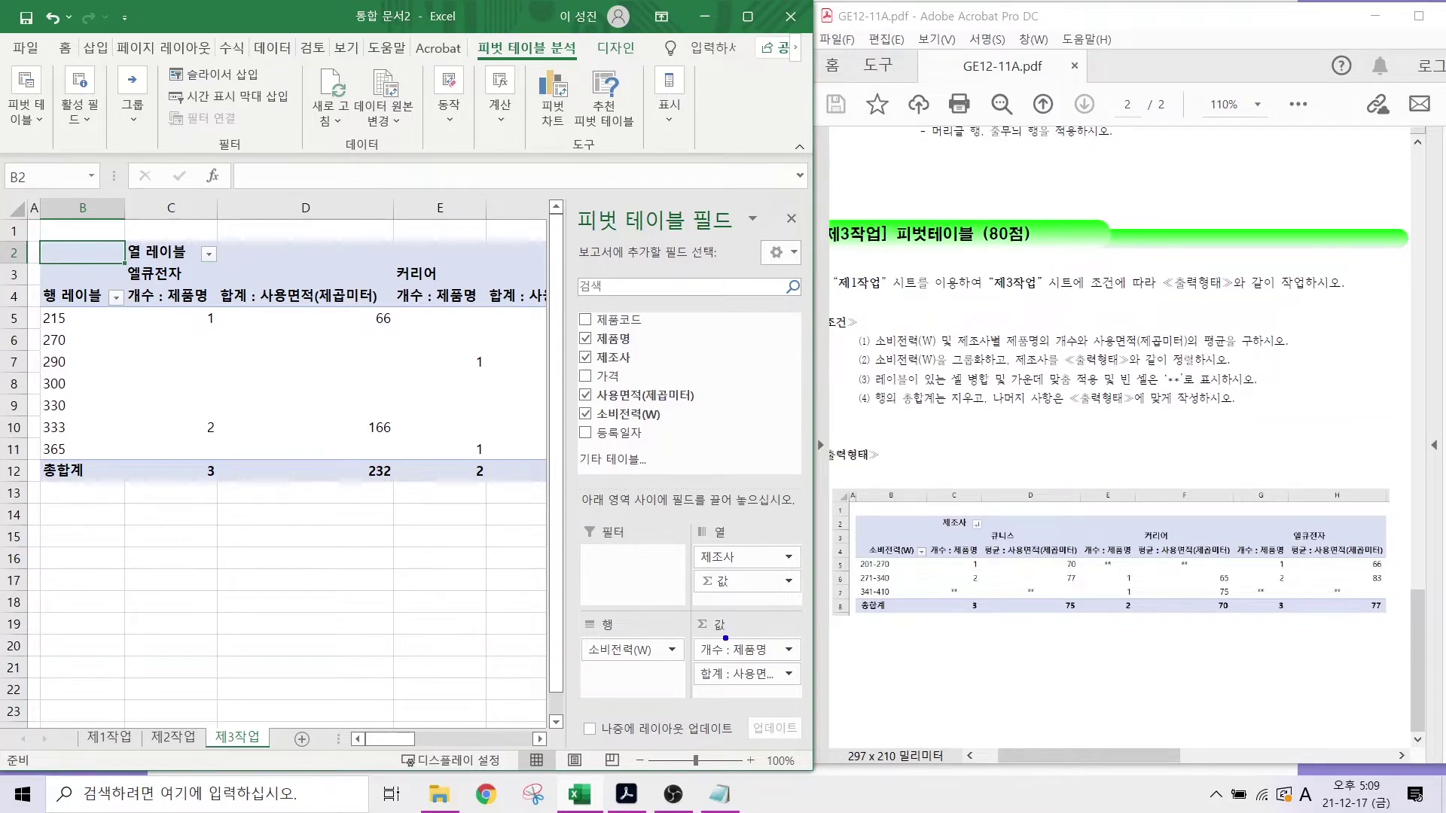
left_click_drag(711, 637, 755, 578)
left_click_drag(702, 691, 664, 729)
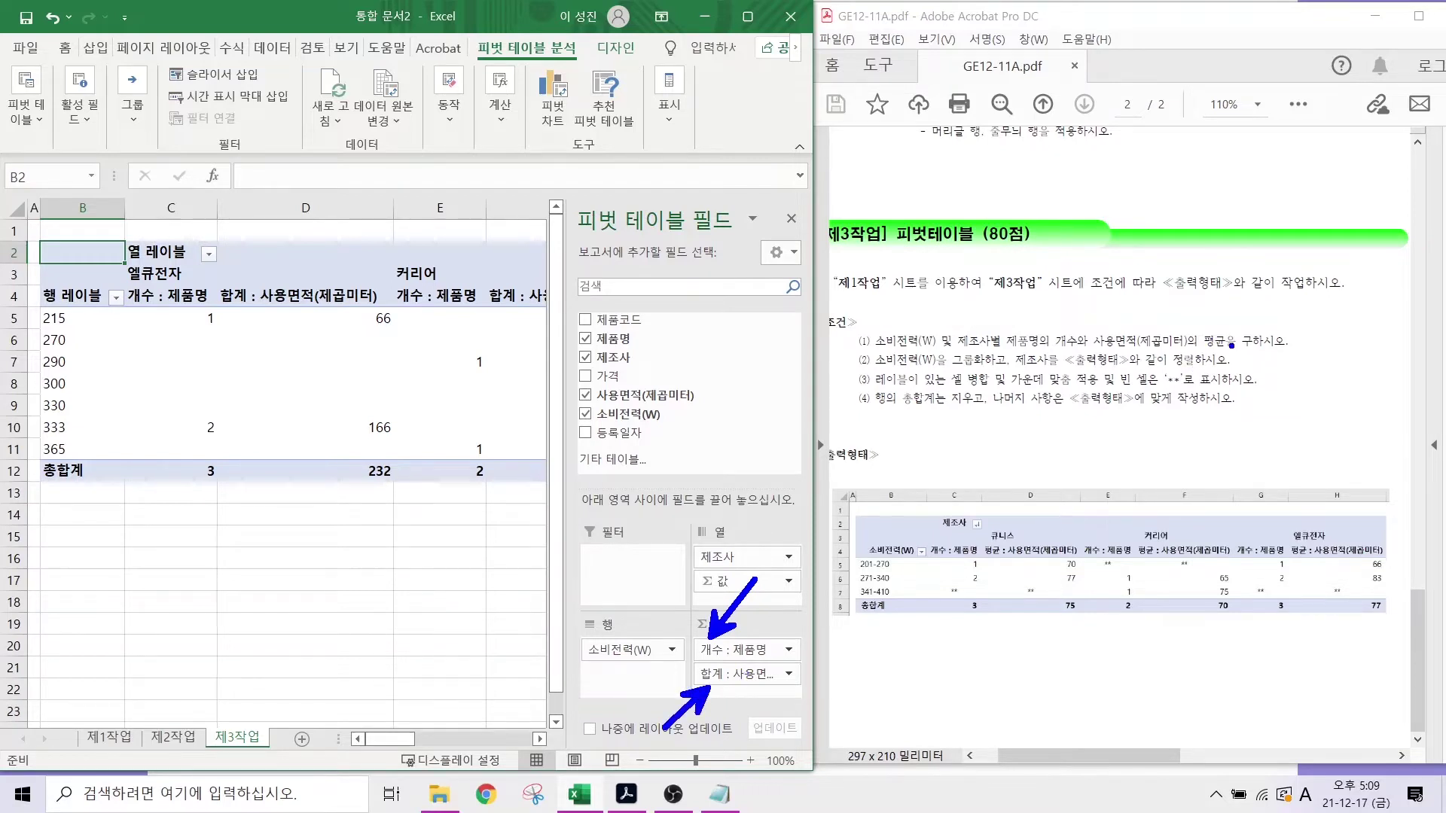
mouse_move(1230, 344)
left_mouse_down()
mouse_move(1182, 343)
mouse_move(1229, 332)
left_mouse_up()
- Summarize the 사용면적 value field by 평균 and name it 평균 : 사용면적(제곱미터)
left_click(748, 674)
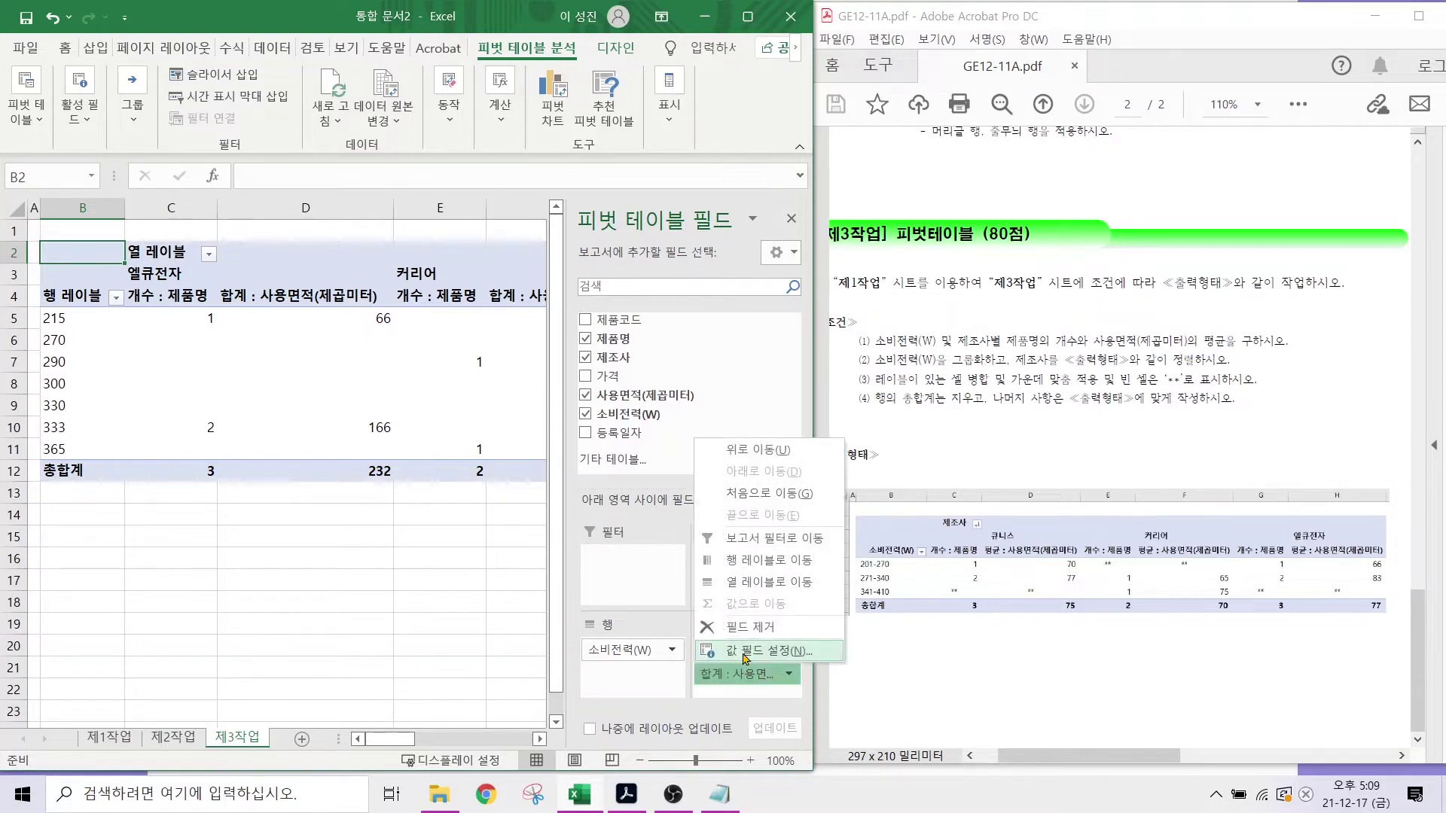
left_click(744, 652)
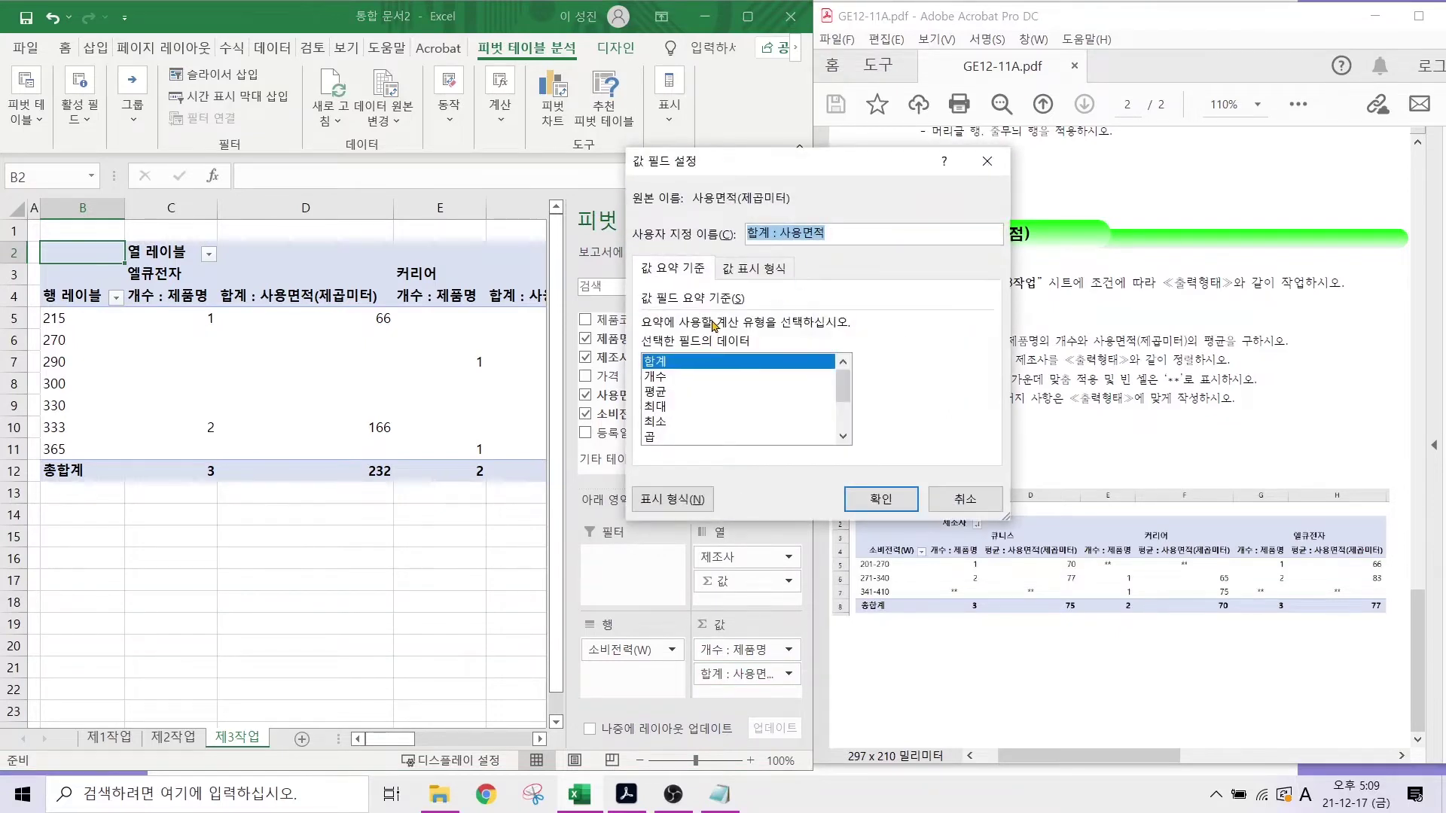
left_click_drag(636, 340, 691, 374)
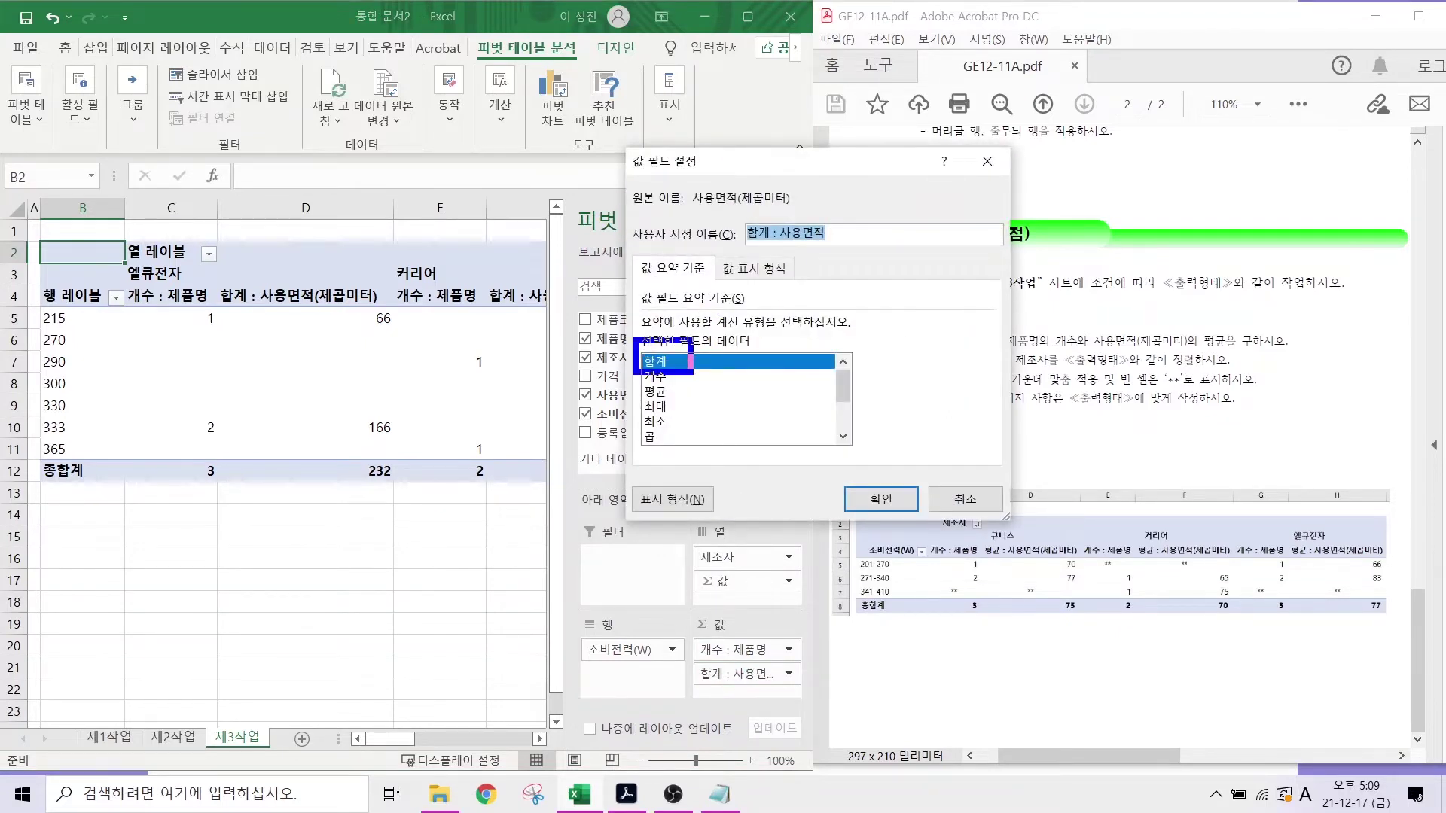
left_click(660, 392)
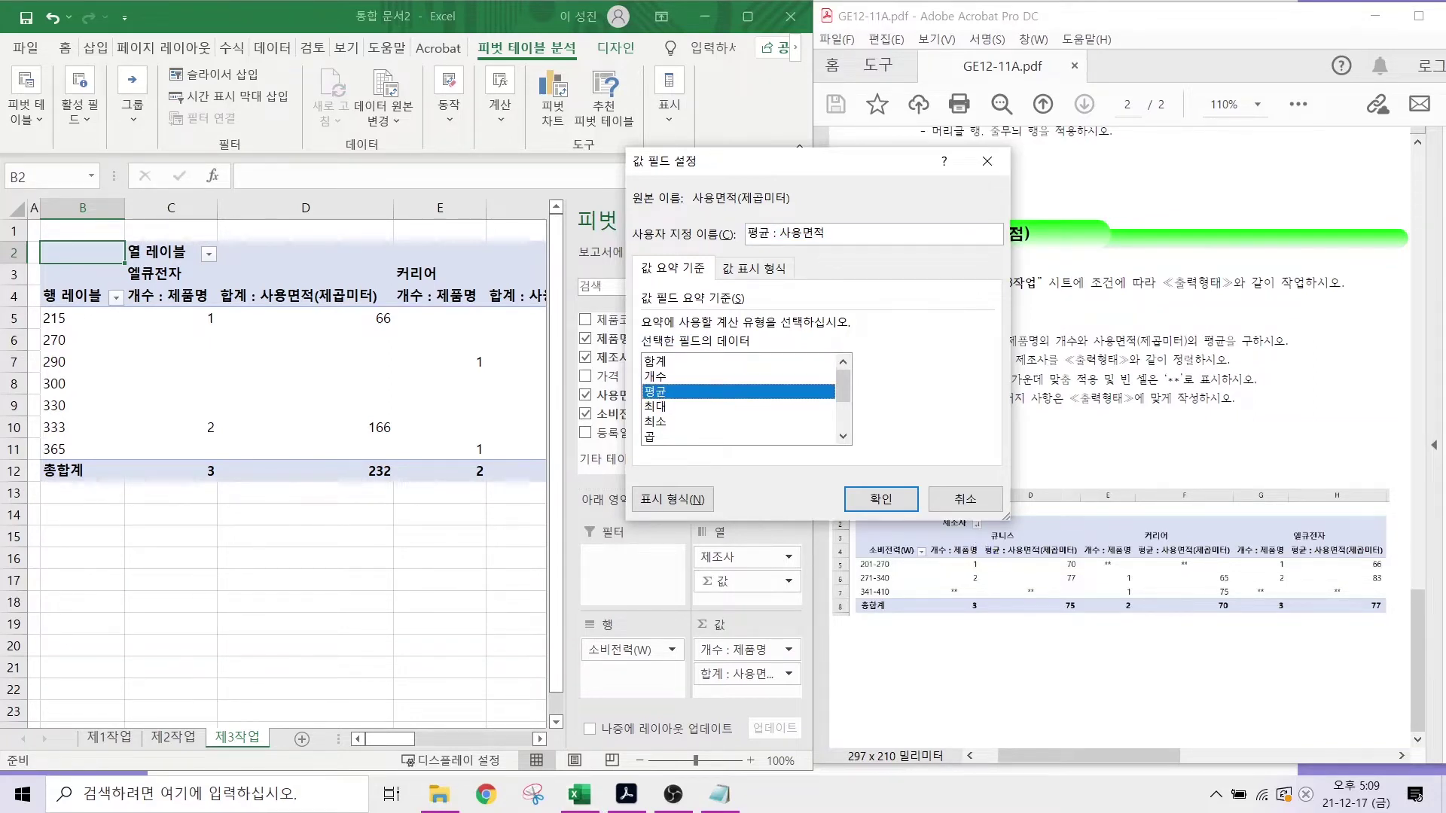
mouse_move(975, 539)
left_mouse_down()
mouse_move(1089, 563)
mouse_move(1096, 465)
left_mouse_up()
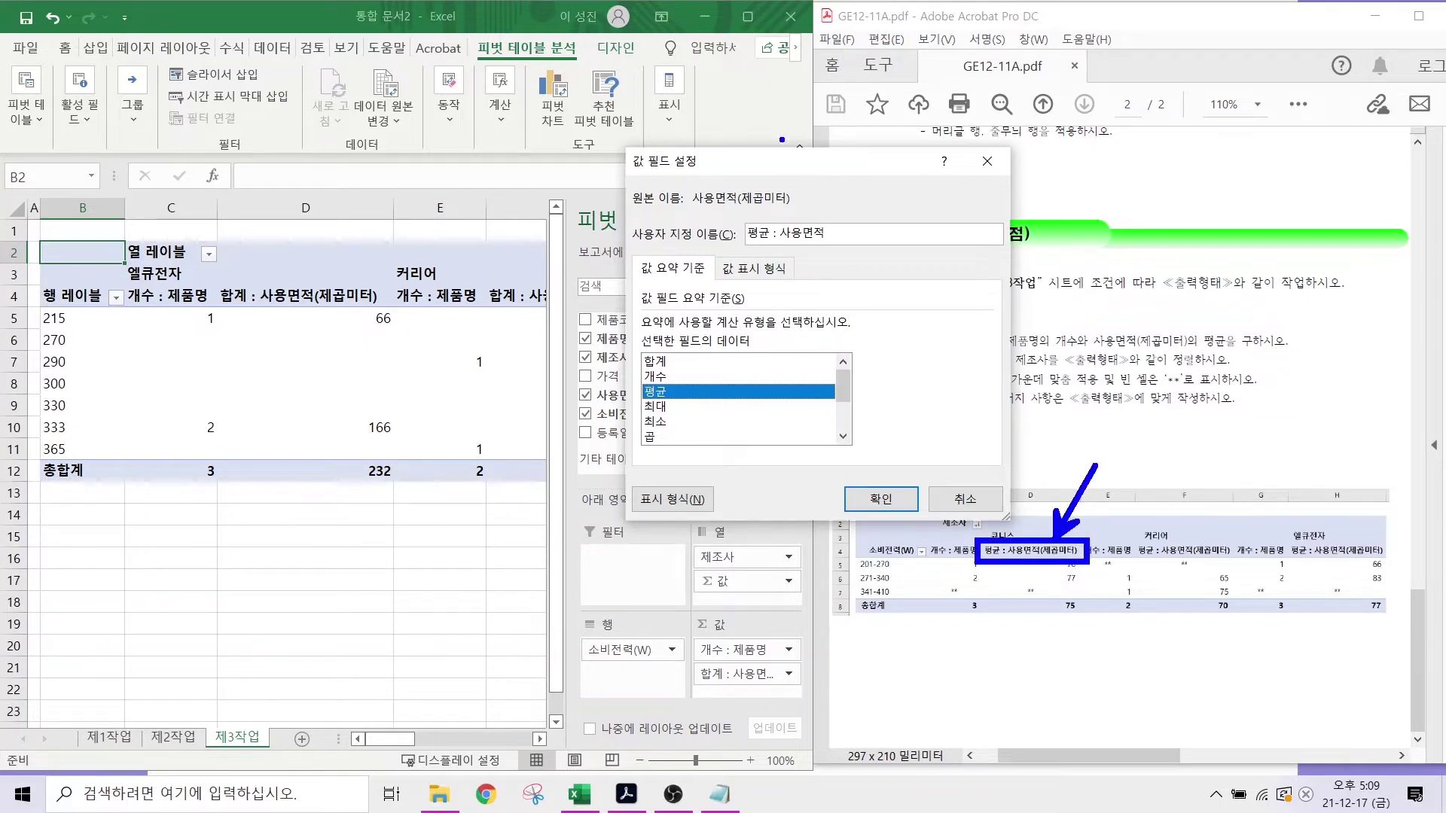
left_click_drag(738, 219, 895, 252)
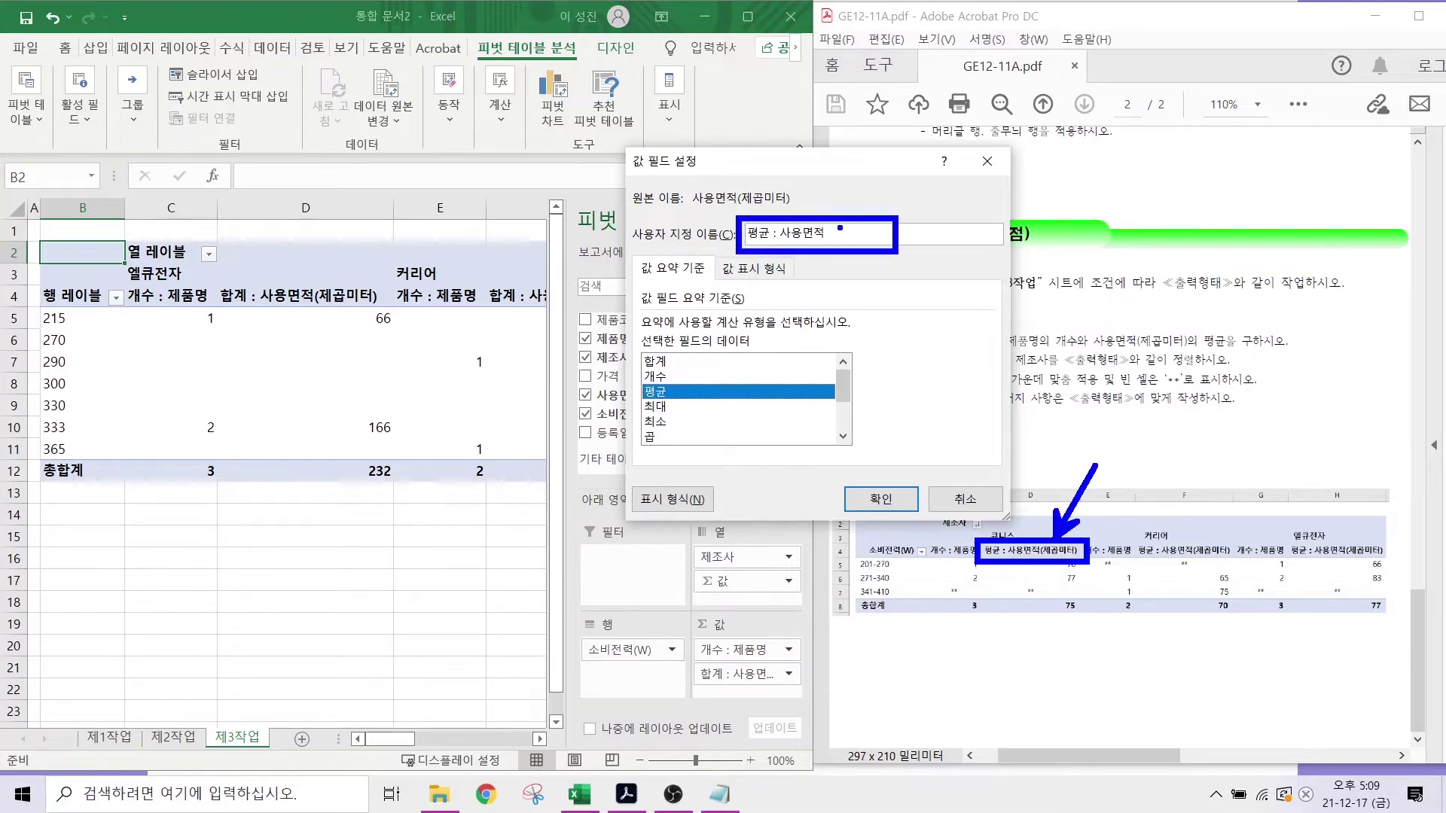
key("Escape")
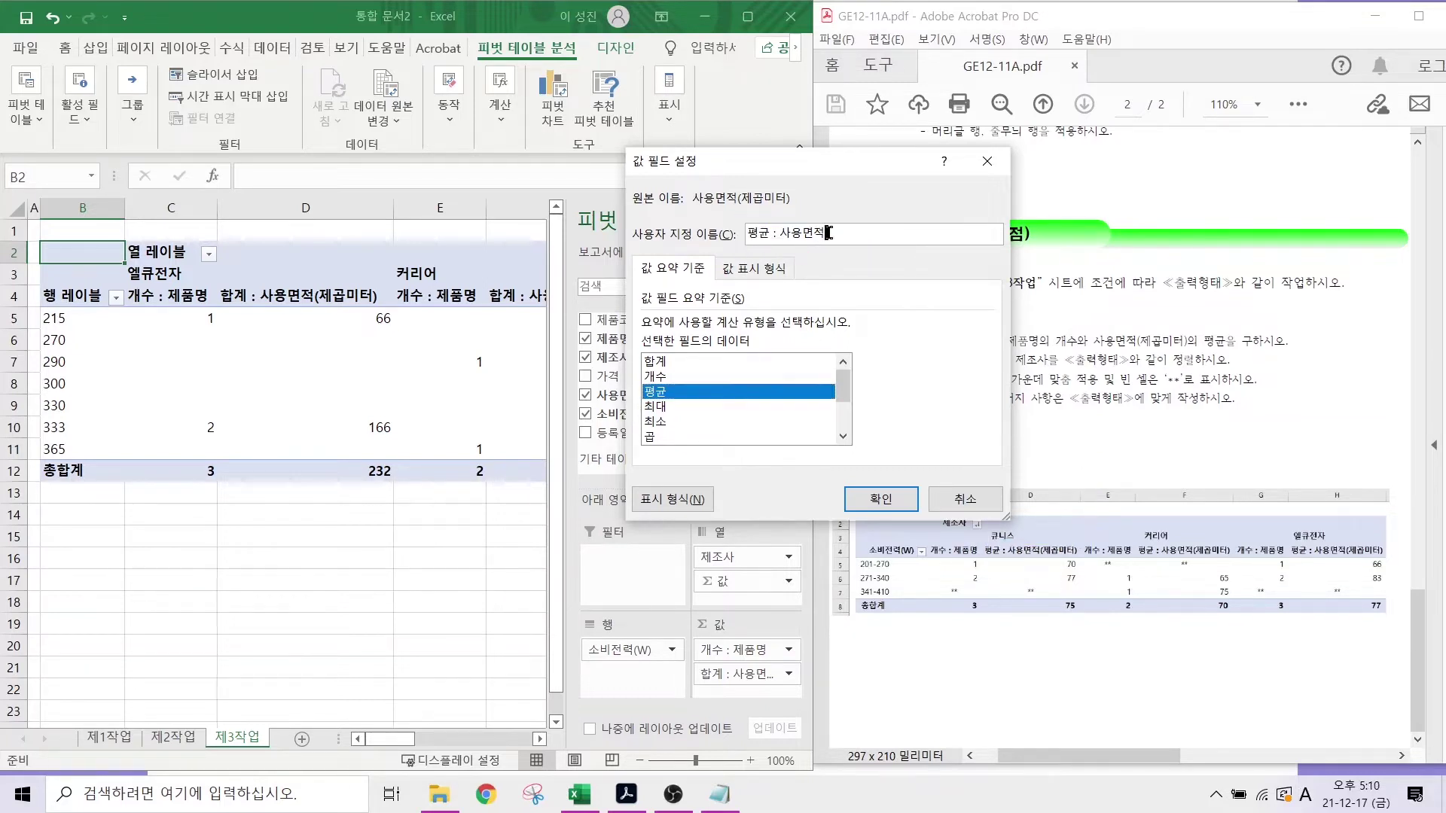
left_click(881, 232)
type("(제곱미터")
left_click(881, 499)
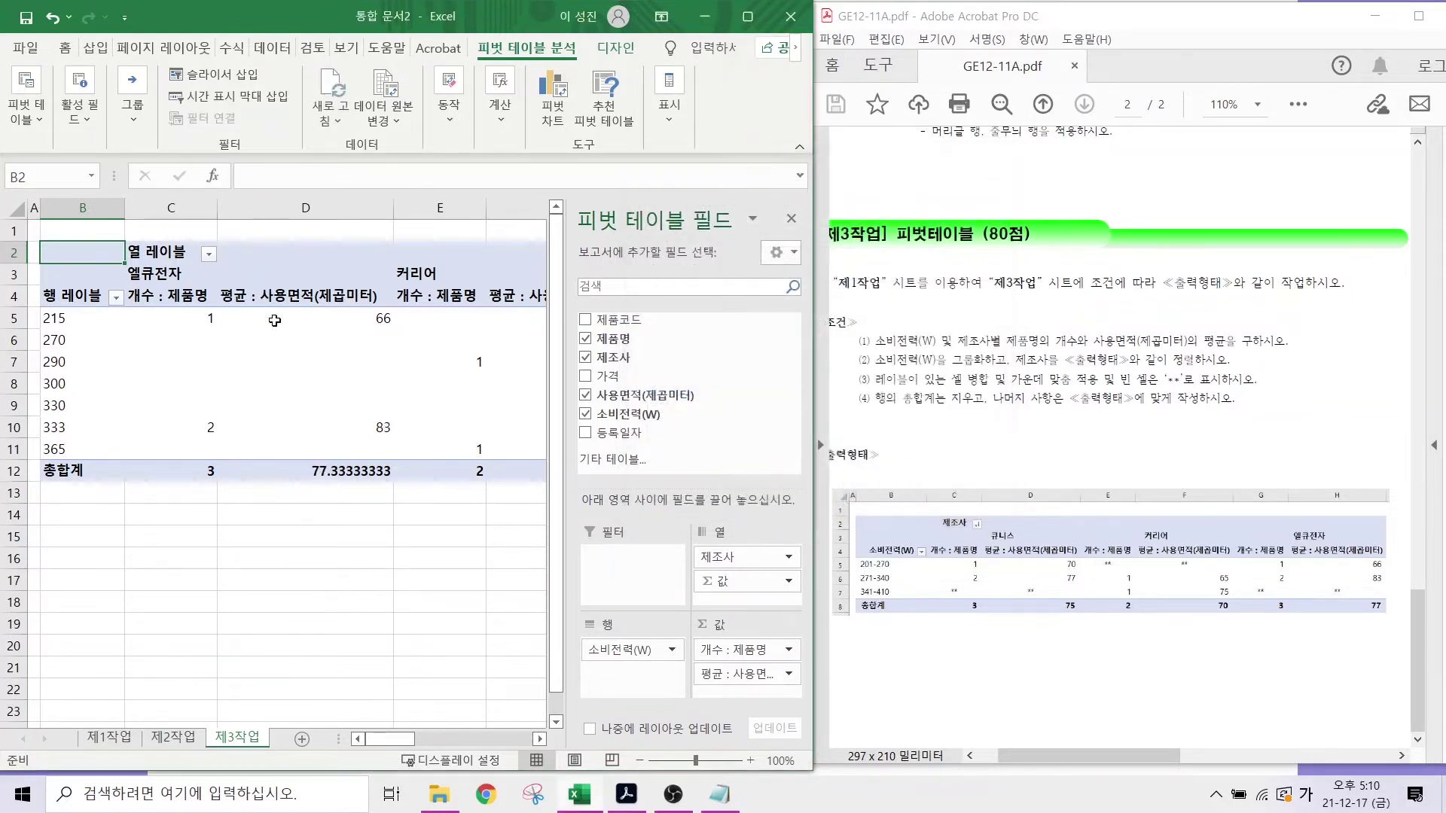
left_click_drag(123, 284, 212, 314)
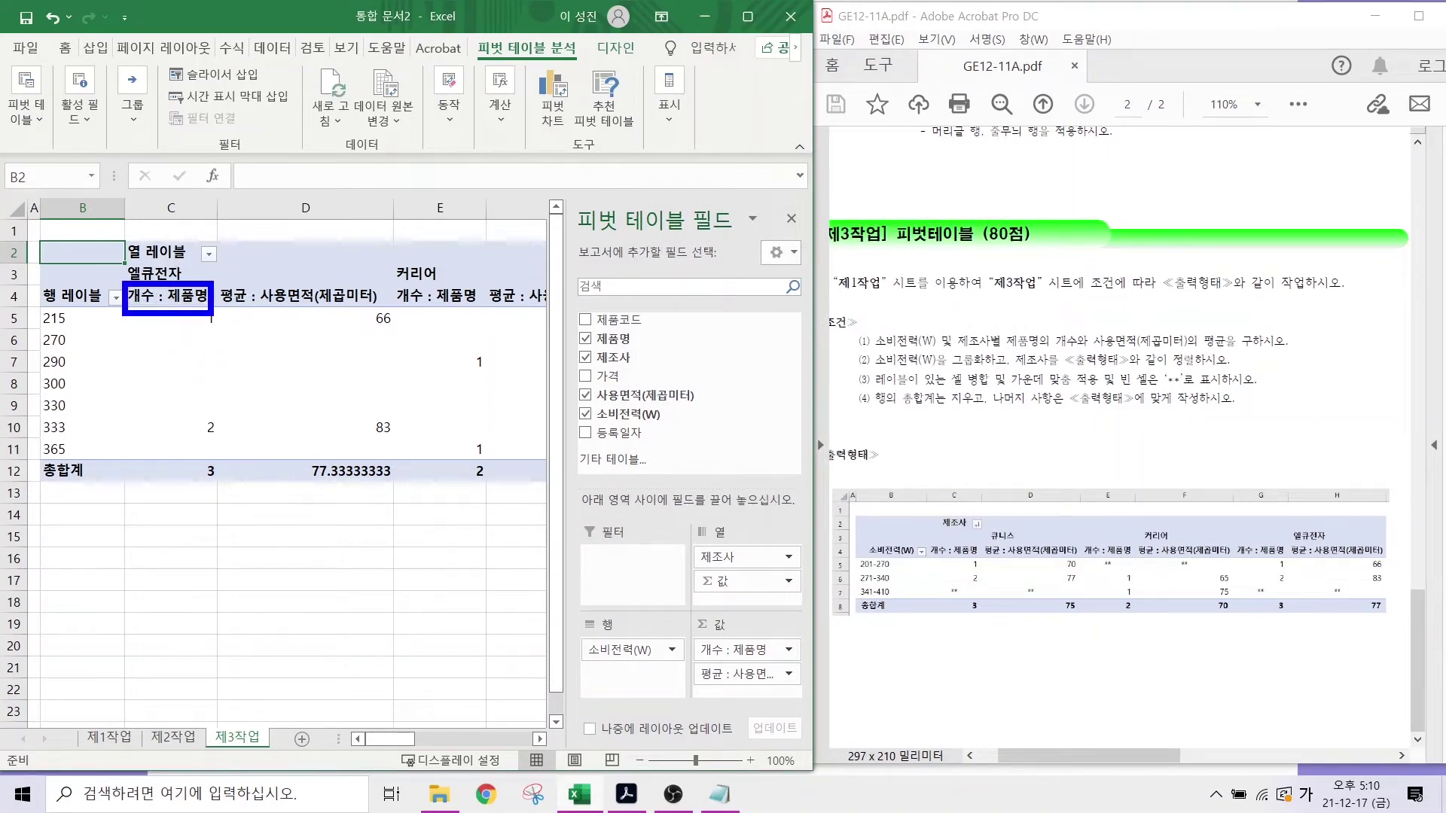
mouse_move(219, 282)
left_mouse_down()
mouse_move(393, 310)
mouse_move(377, 316)
left_mouse_up()
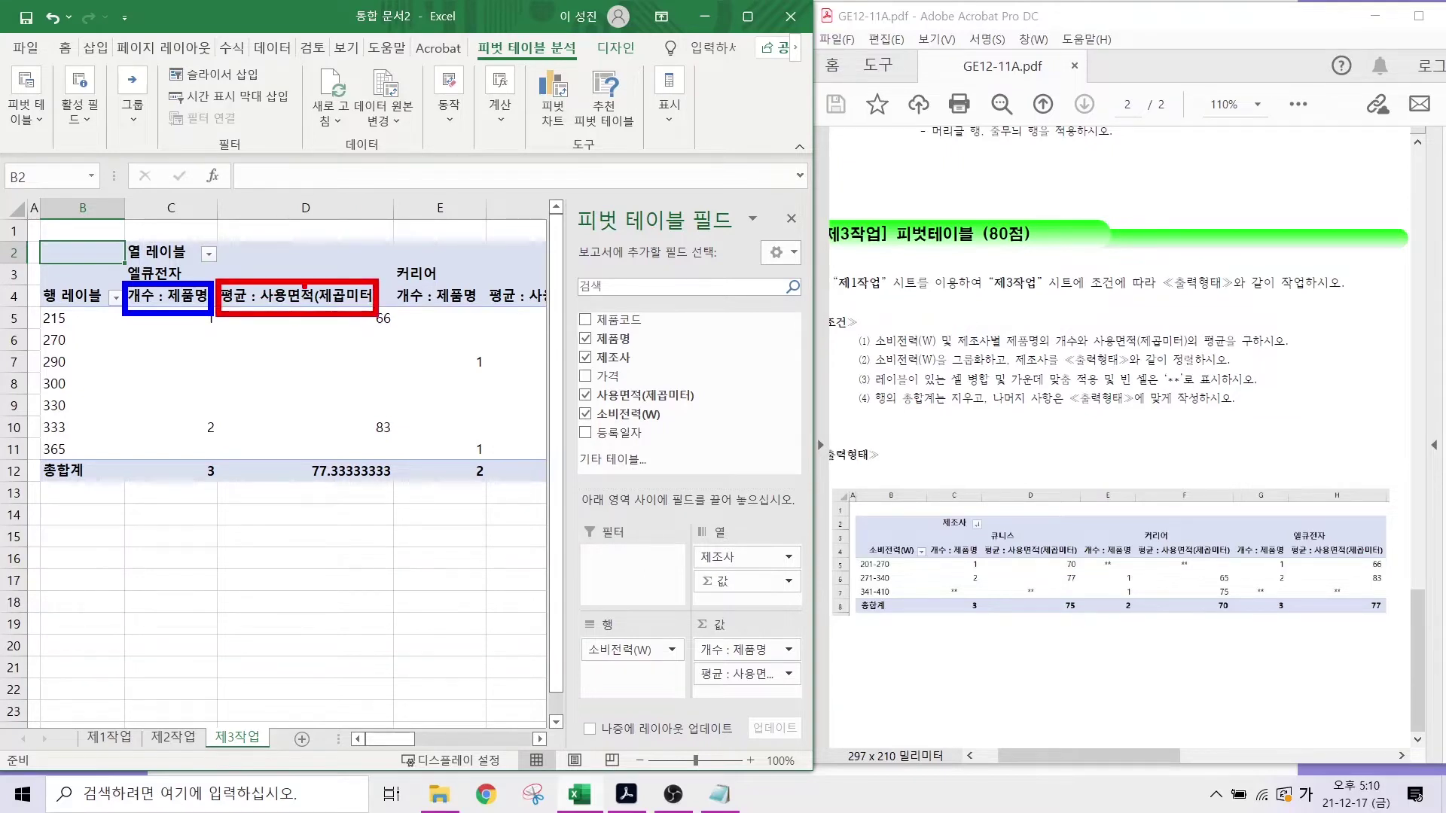
mouse_move(987, 549)
left_mouse_down()
mouse_move(1039, 536)
mouse_move(1084, 562)
mouse_move(984, 563)
mouse_move(927, 541)
mouse_move(953, 485)
mouse_move(979, 497)
left_mouse_up()
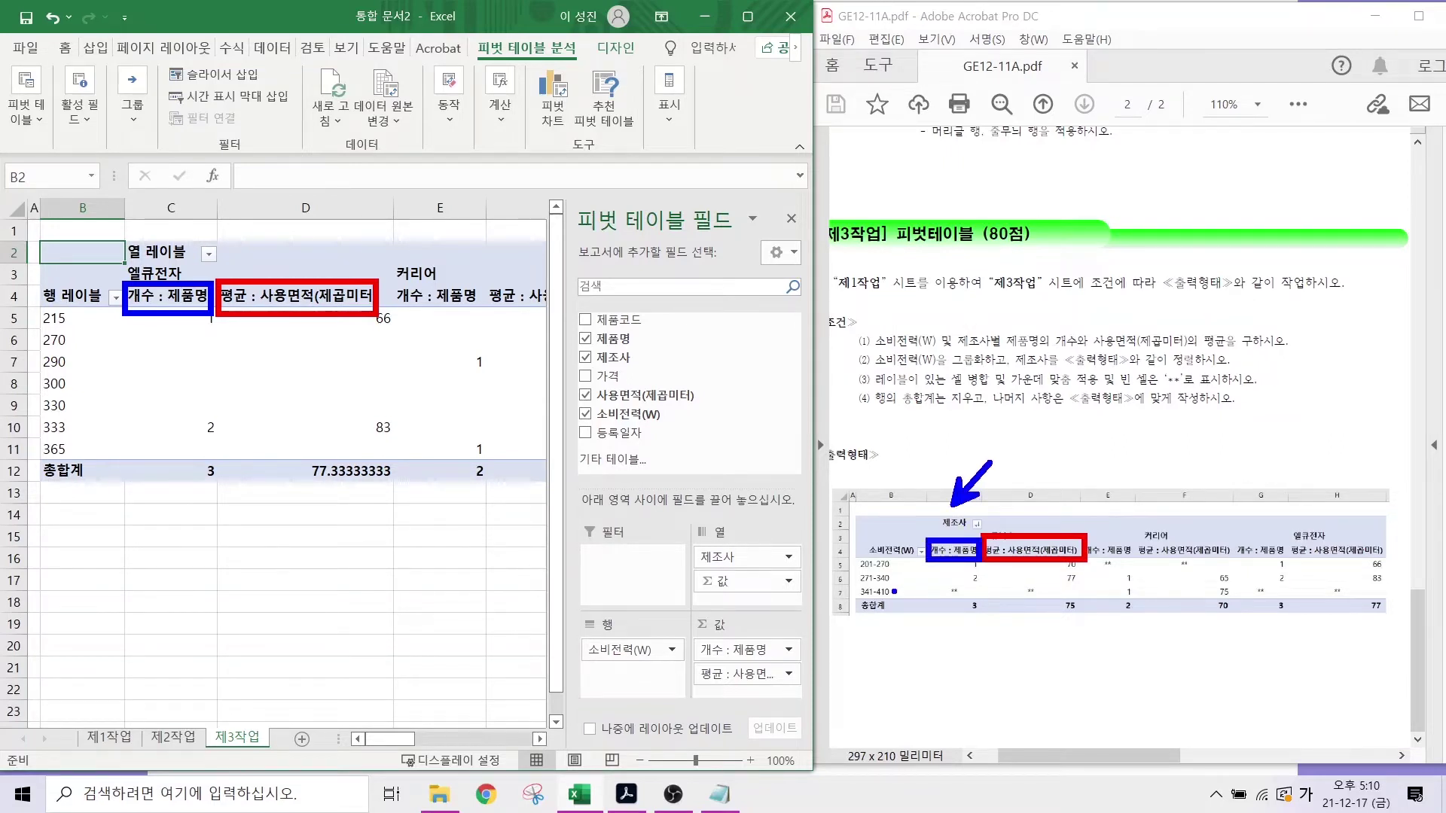
left_click_drag(882, 565, 840, 625)
left_click_drag(206, 207, 167, 243)
left_click_drag(247, 175, 169, 241)
left_click_drag(68, 319, 9, 384)
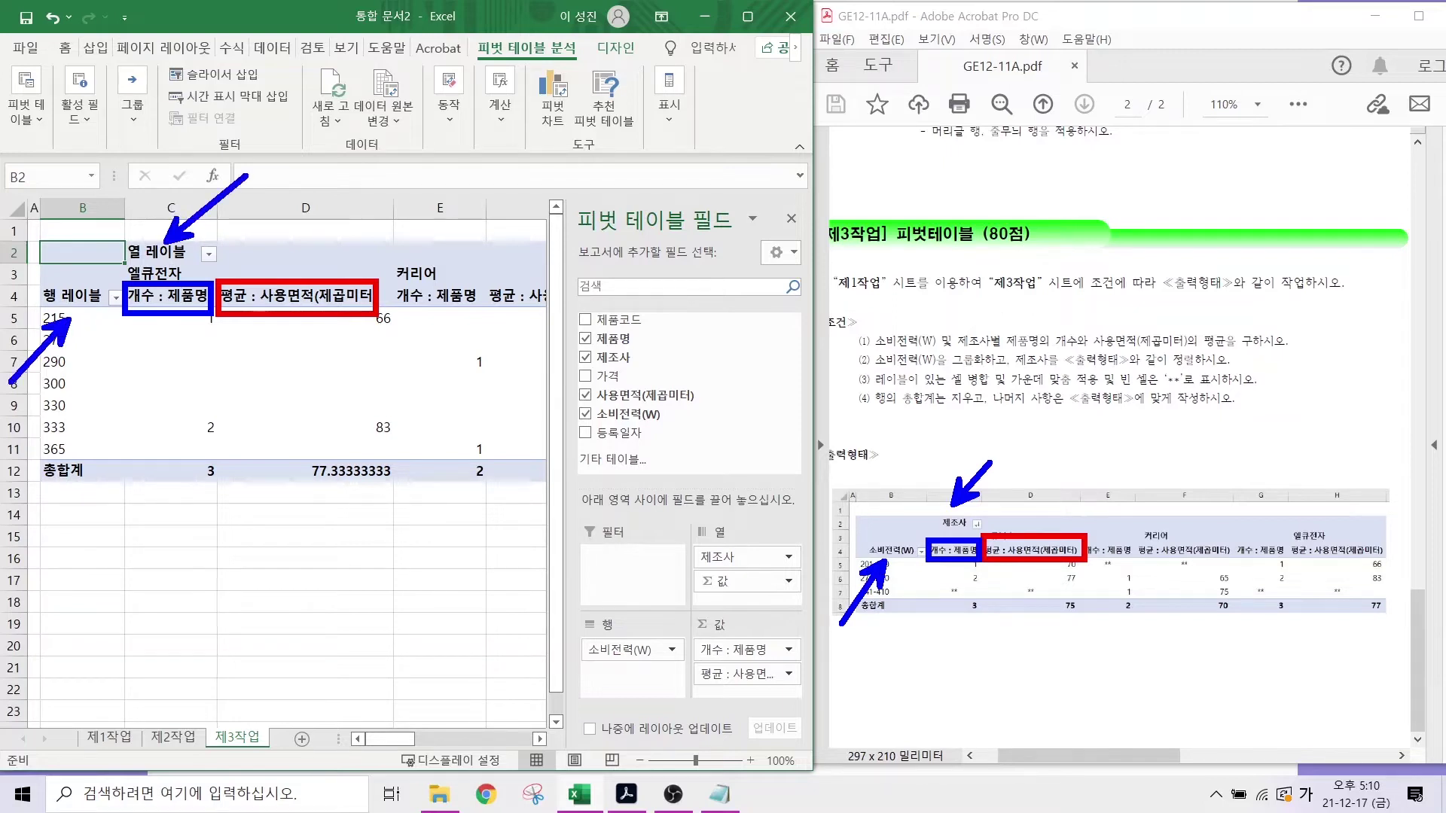
key("Escape")
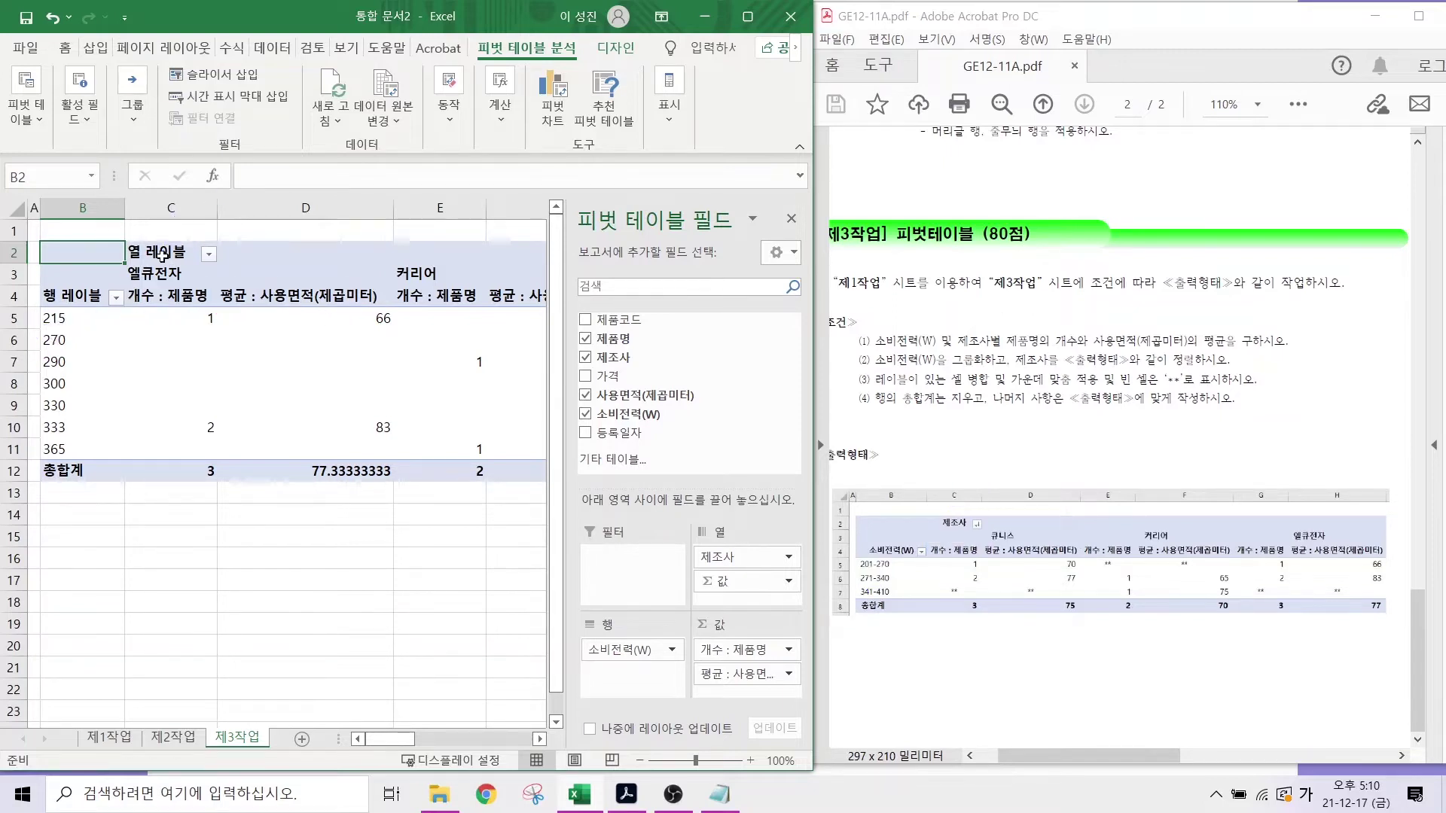
- Rename the pivot table's column label to 제조사 and its row label to 소비전력(W)
left_click(162, 254)
type("제조사")
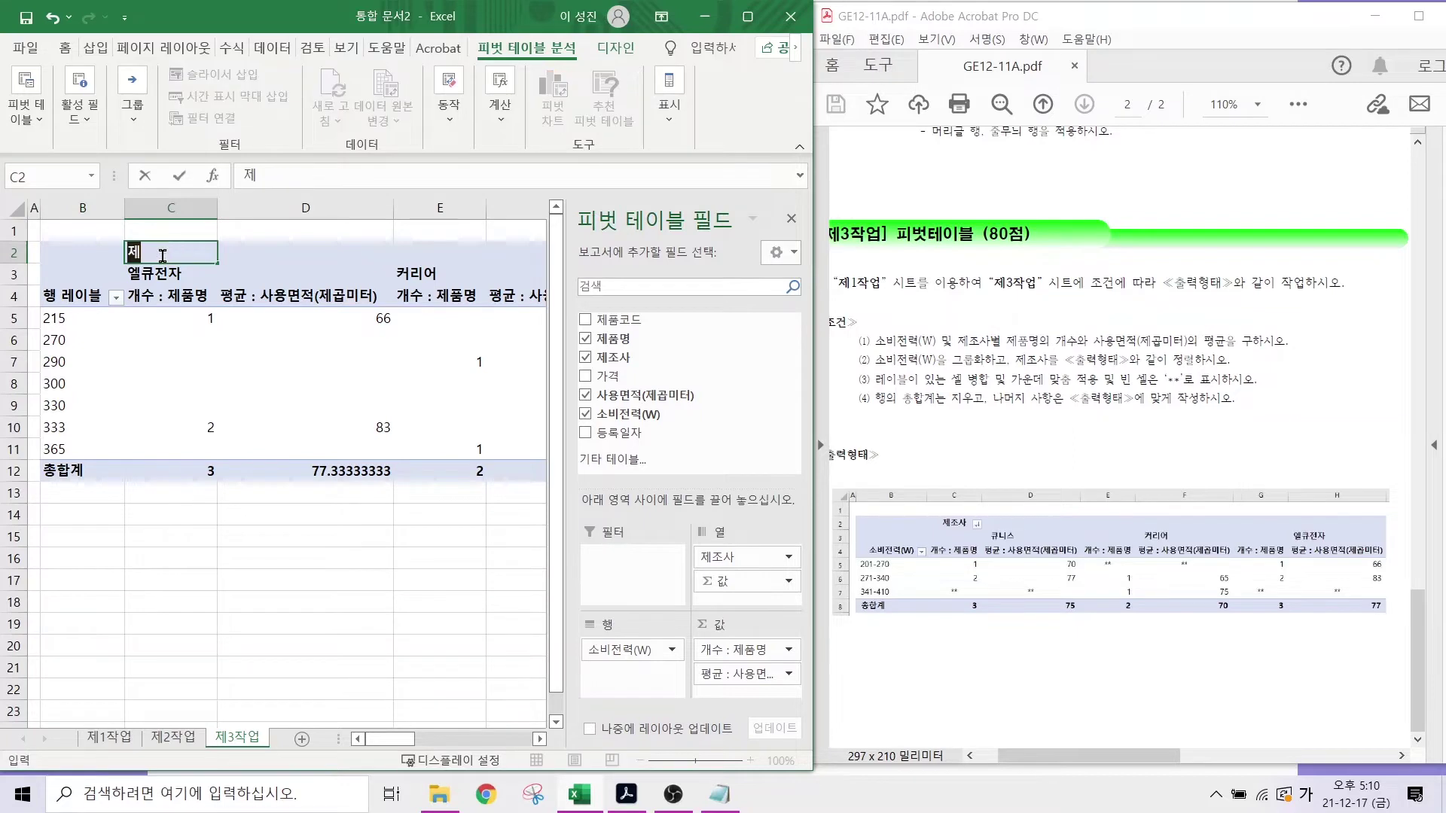
left_click(64, 295)
type("소비전력(W)")
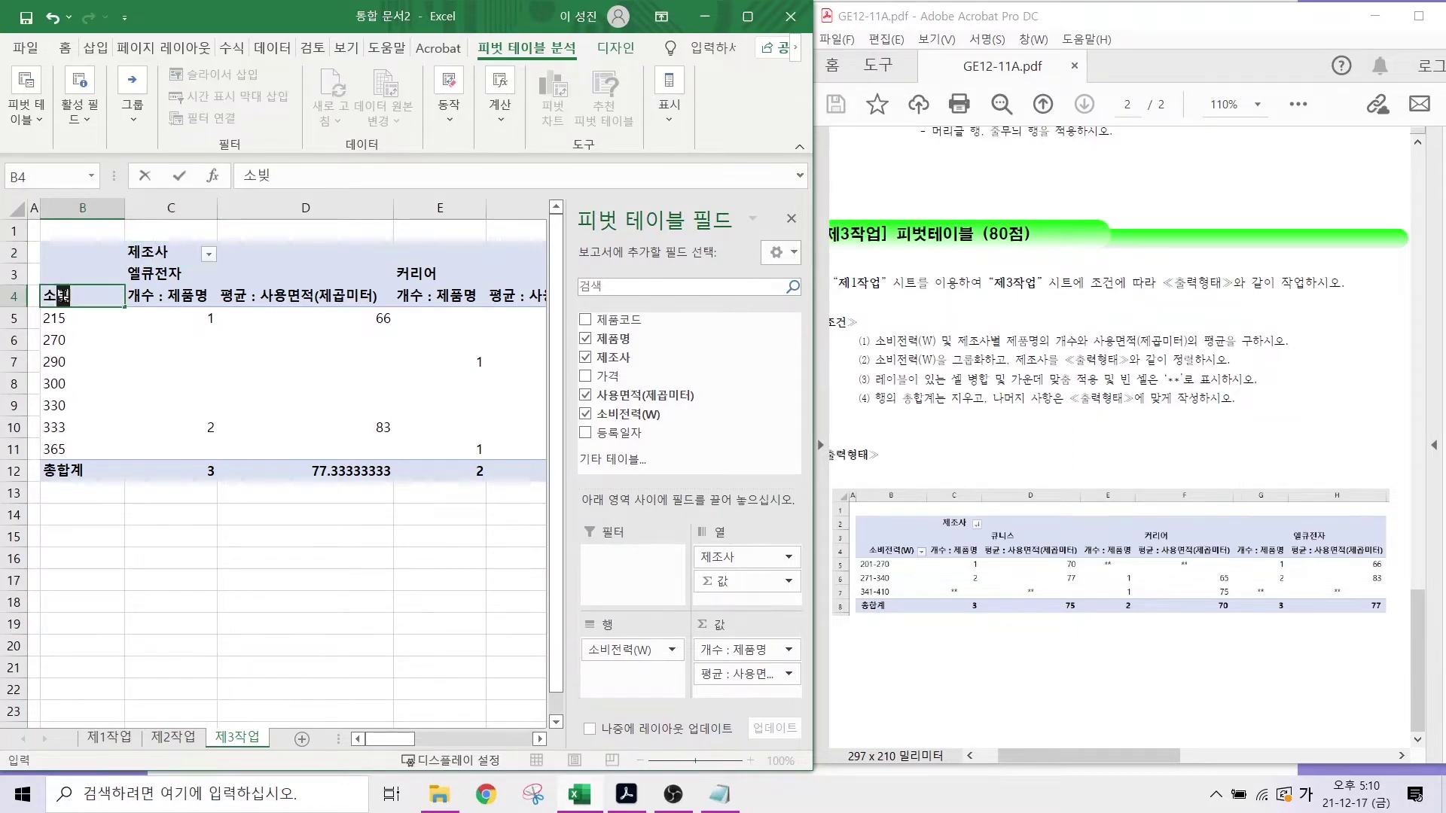
key("Return")
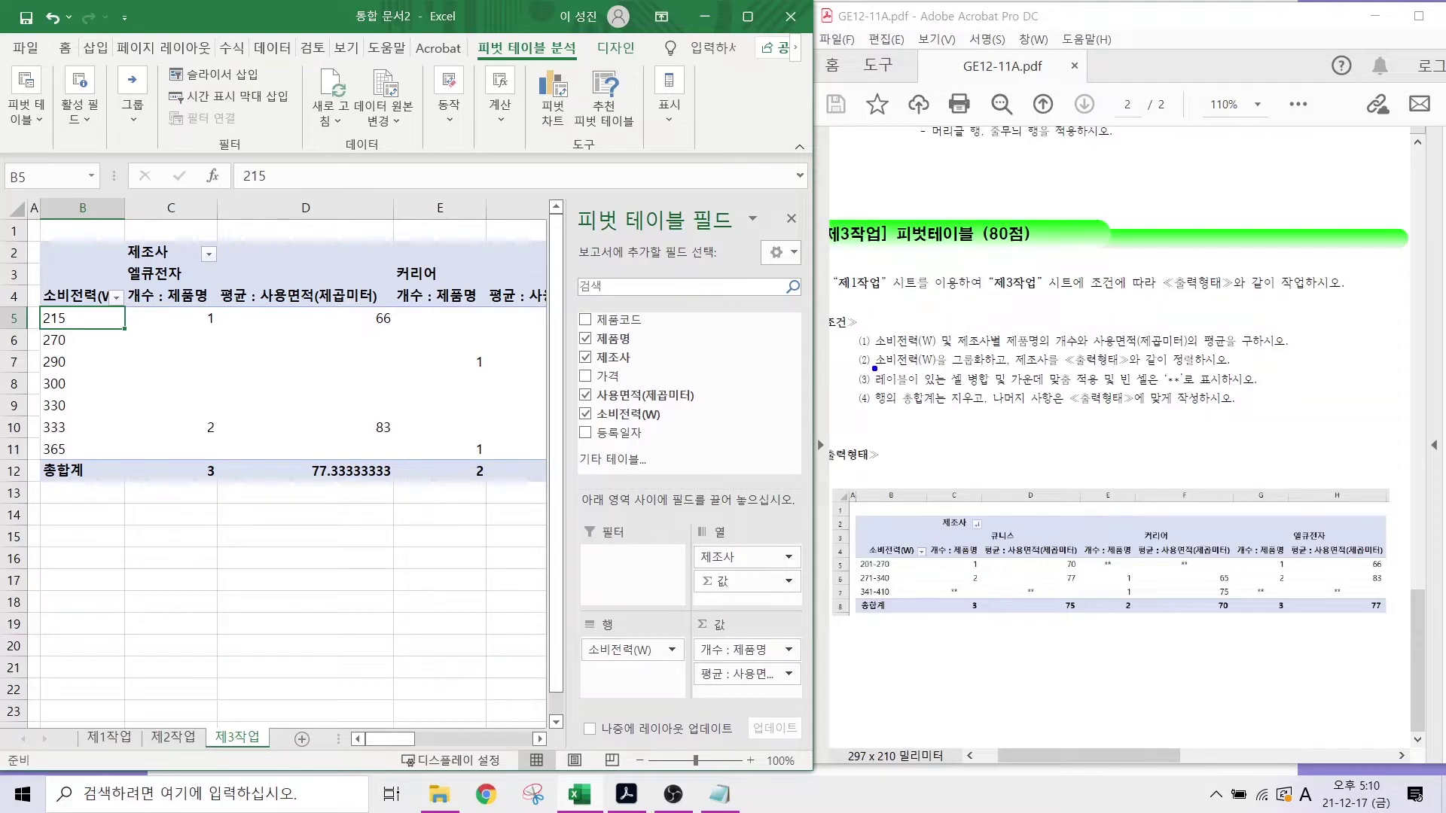
left_click_drag(877, 369, 1211, 368)
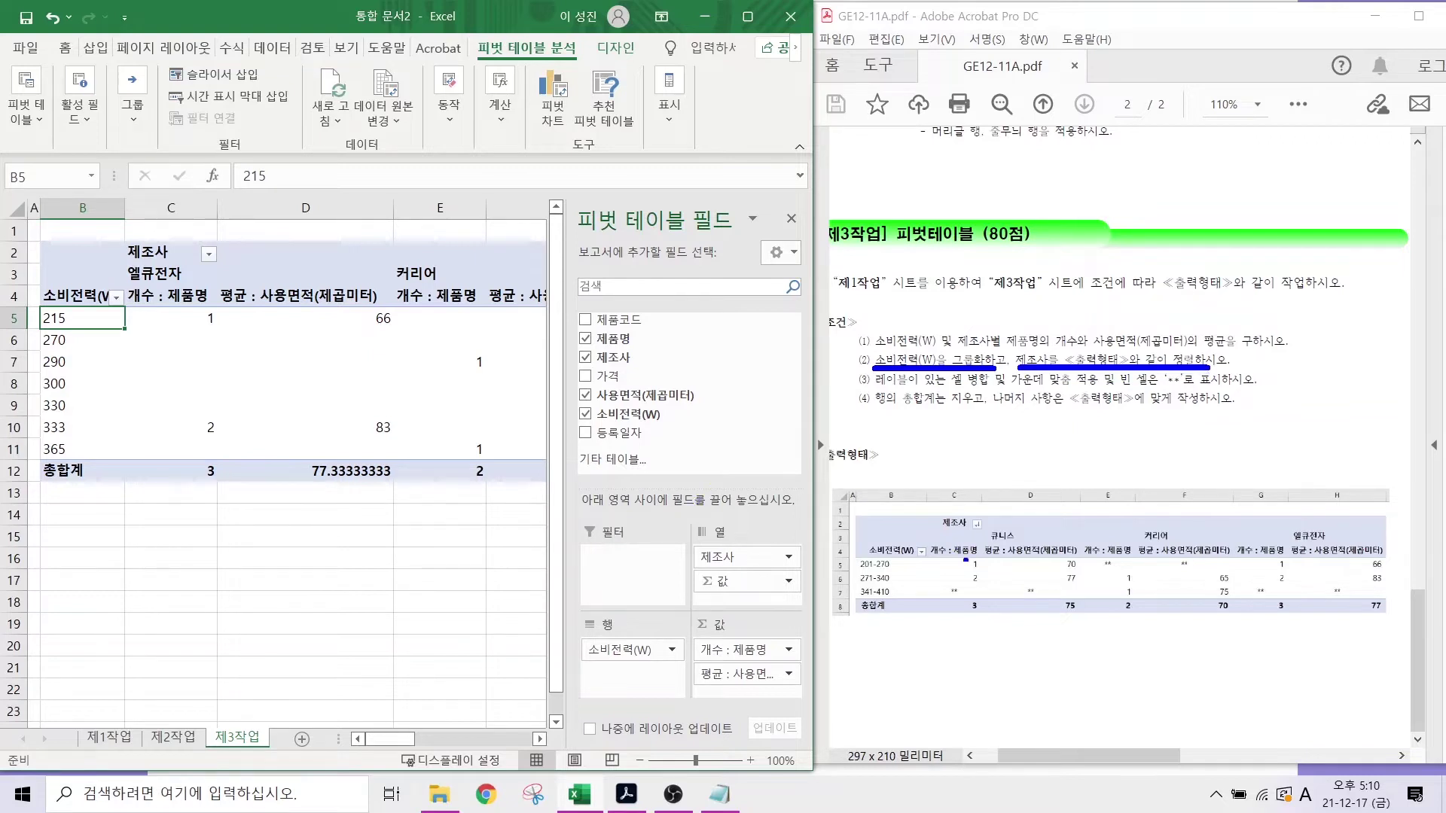
mouse_move(896, 606)
left_mouse_down()
mouse_move(843, 606)
mouse_move(887, 548)
mouse_move(910, 611)
left_mouse_up()
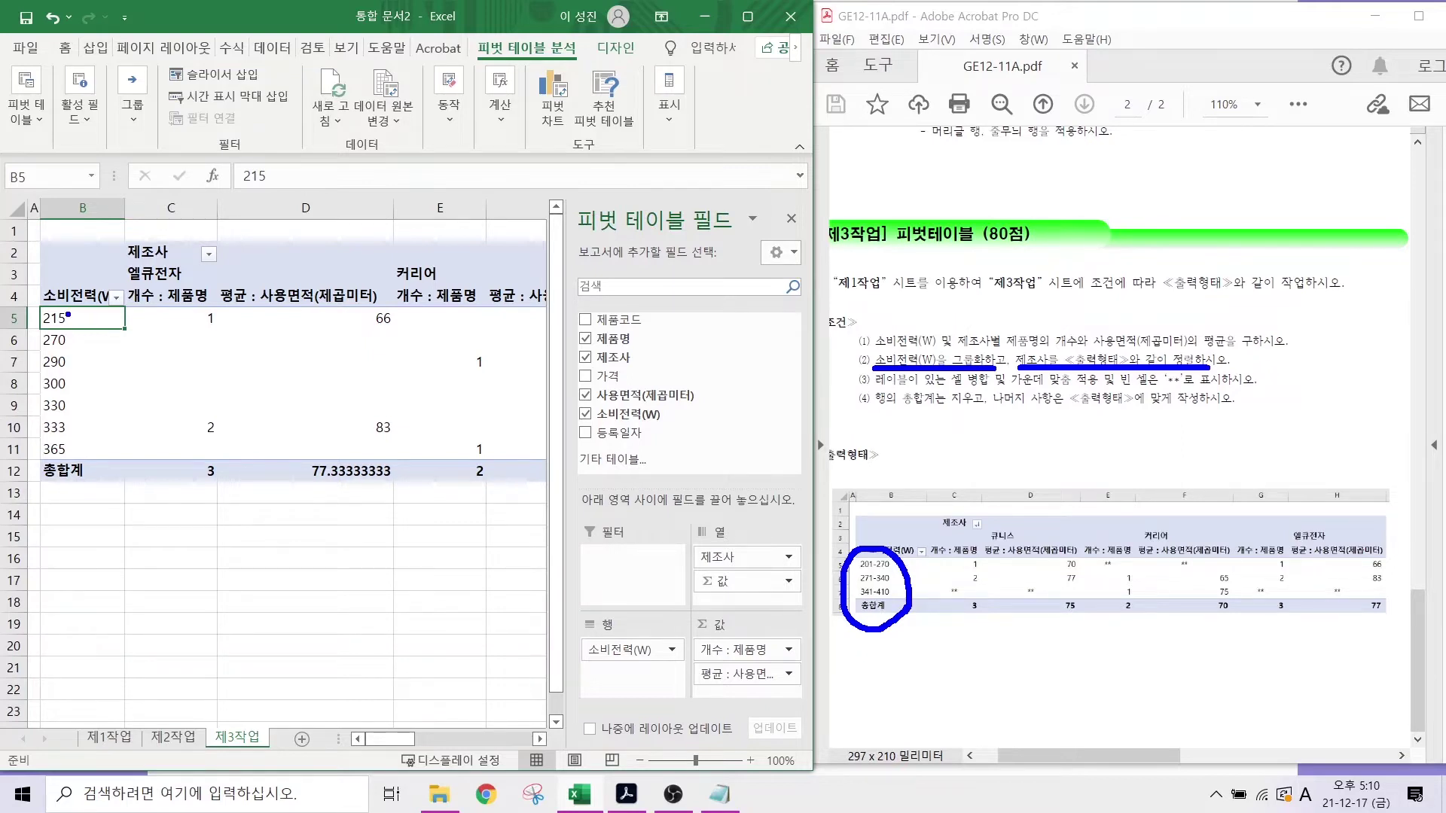
left_click_drag(67, 316, 119, 265)
left_click_drag(60, 346, 134, 307)
left_click_drag(70, 371, 131, 344)
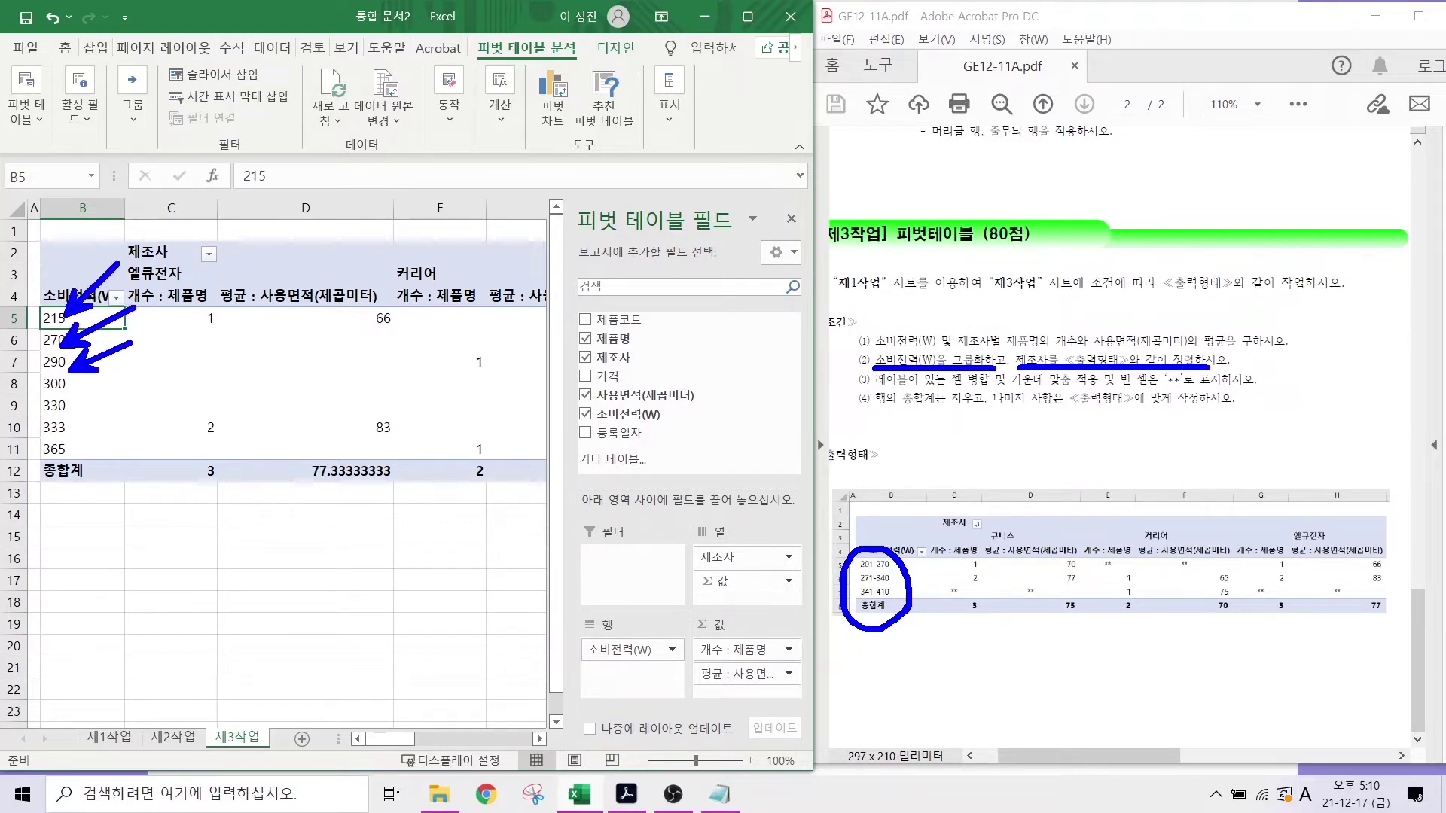
key("Escape")
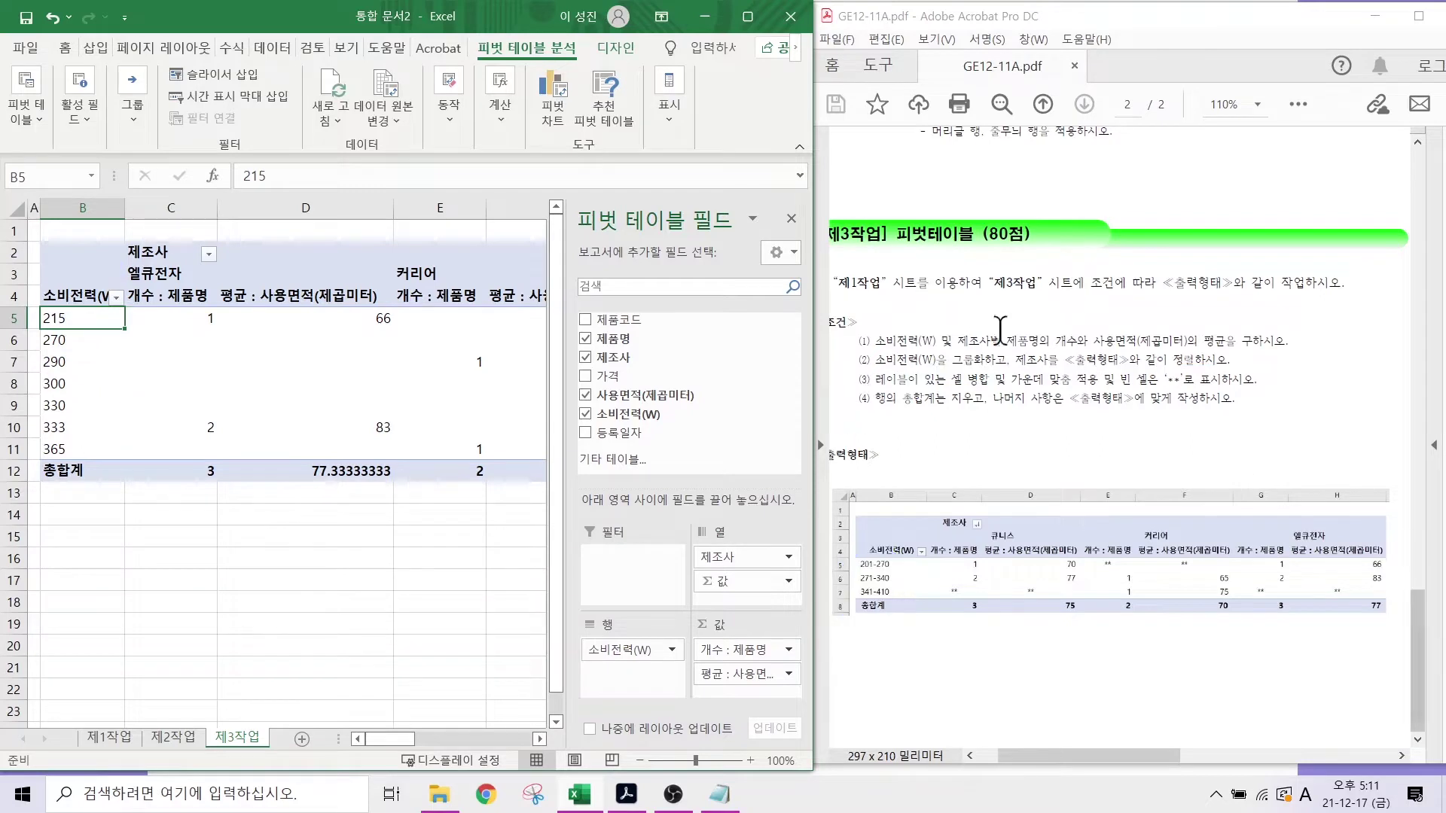
- Group the 소비전력(W) row values from 201 to 410 into the ranges 201-270, 271-340 and 341-410
right_click(76, 324)
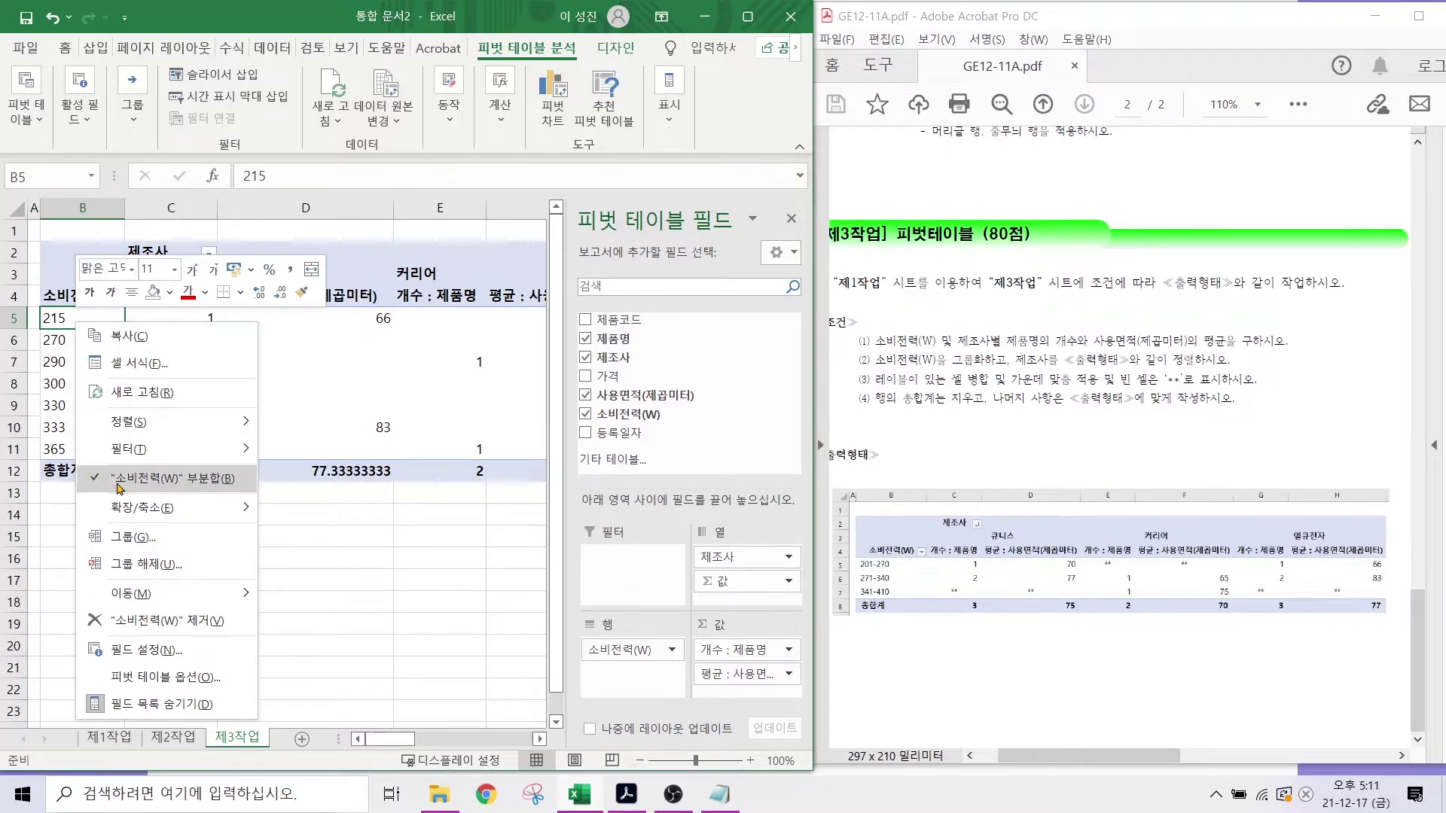
left_click(126, 539)
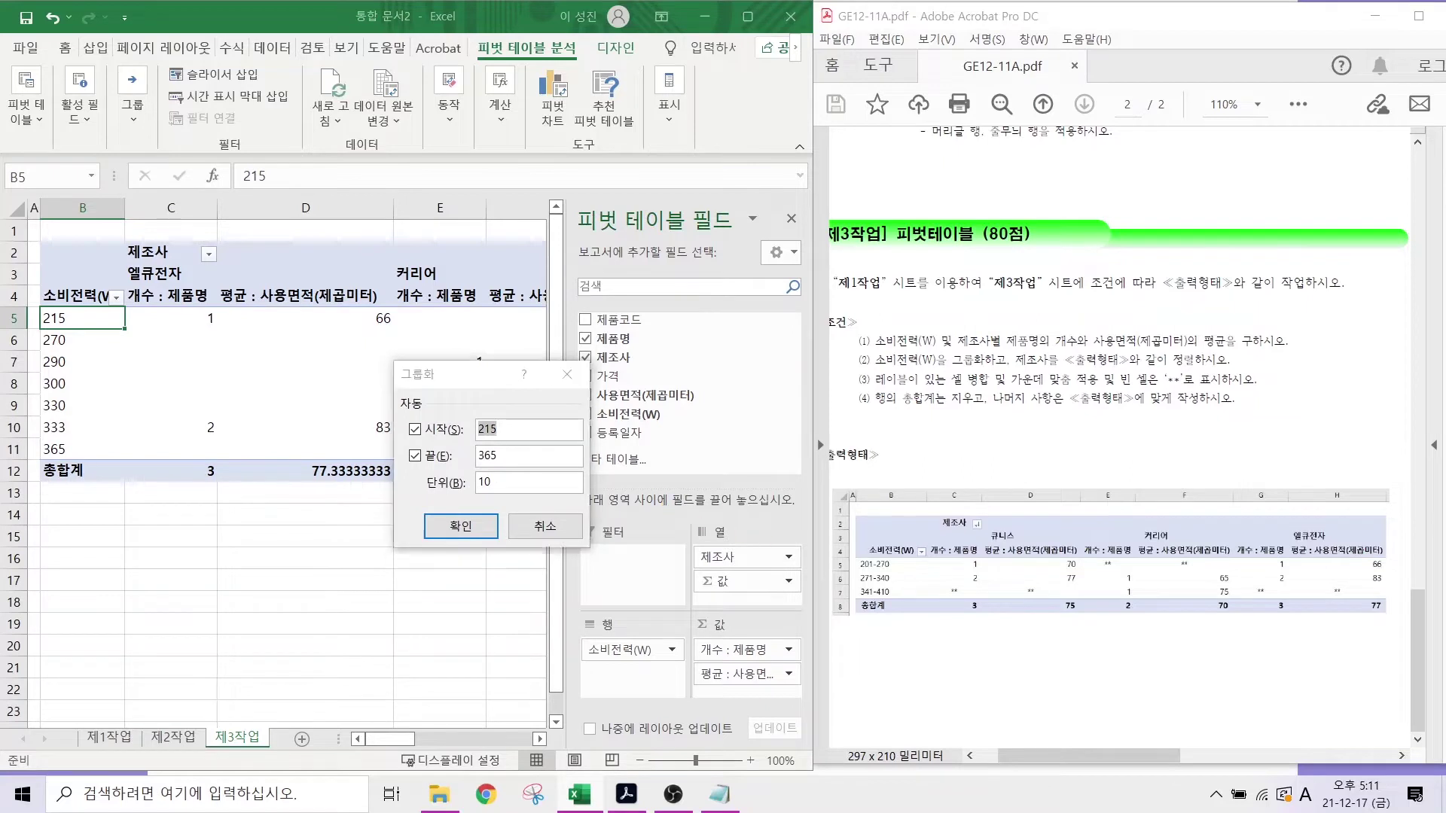
mouse_move(900, 488)
left_mouse_down()
mouse_move(866, 549)
mouse_move(892, 551)
left_mouse_up()
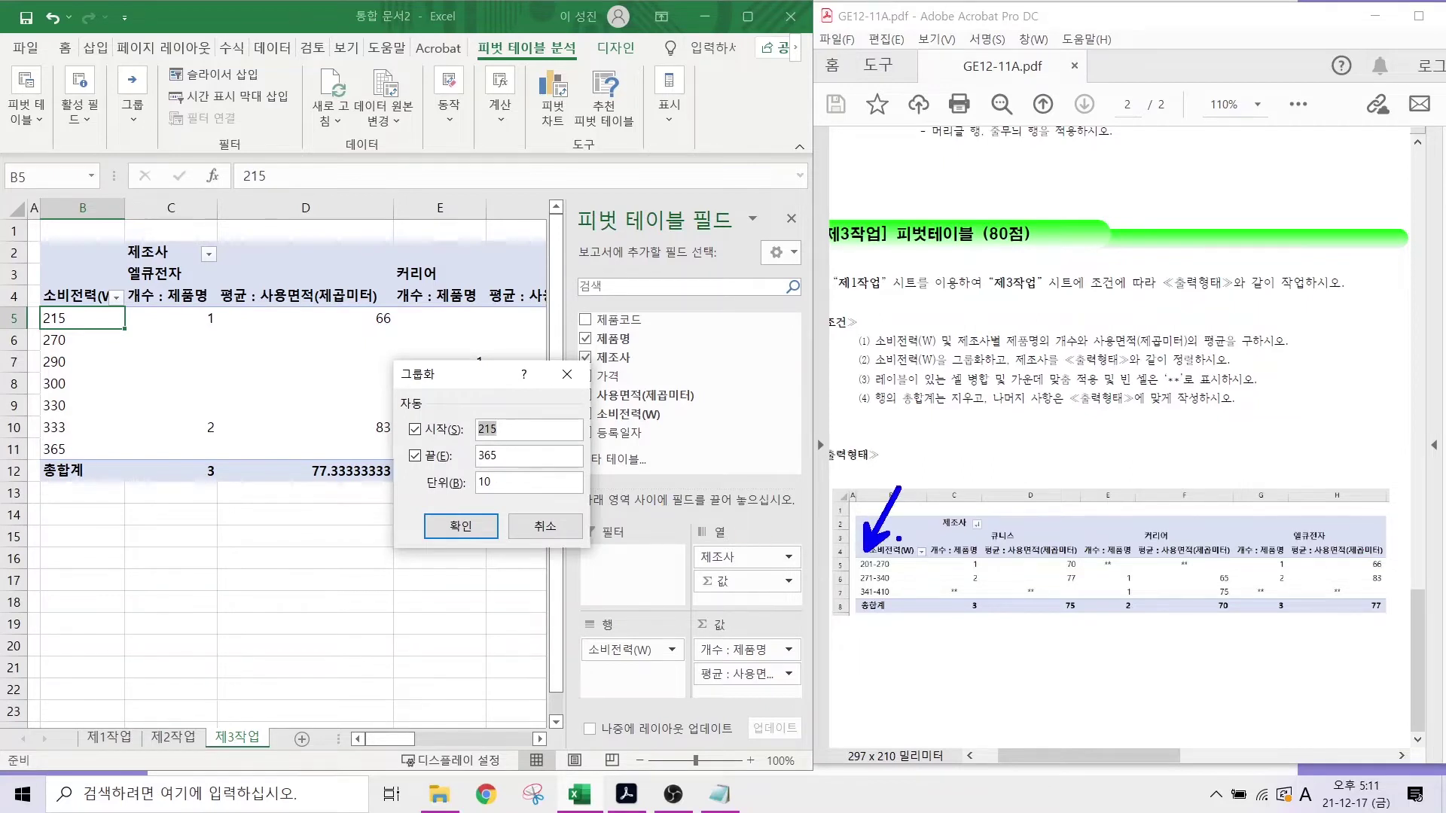
left_click_drag(954, 644, 891, 604)
key("Escape")
type("2")
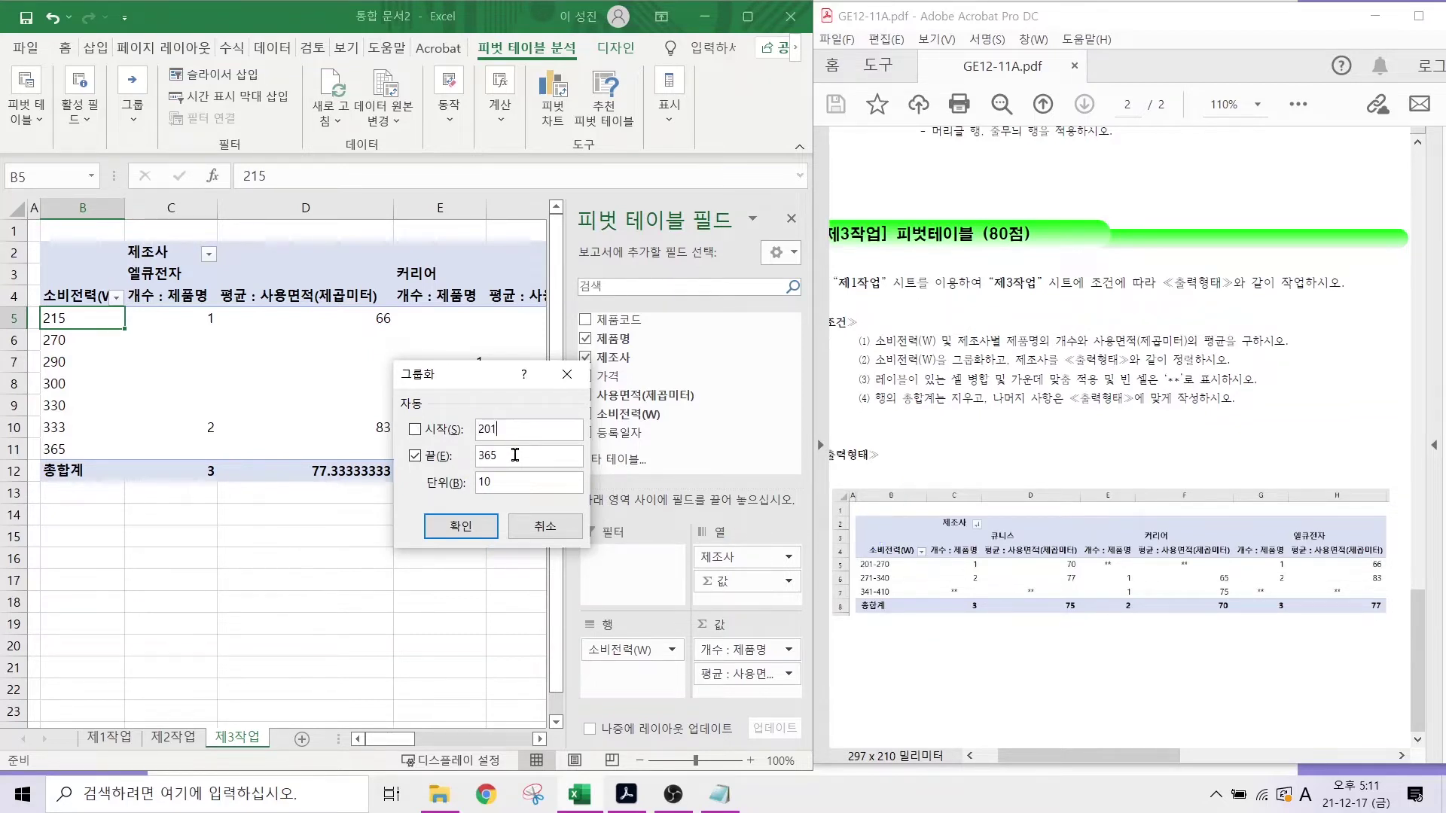
double_click(515, 455)
type("410")
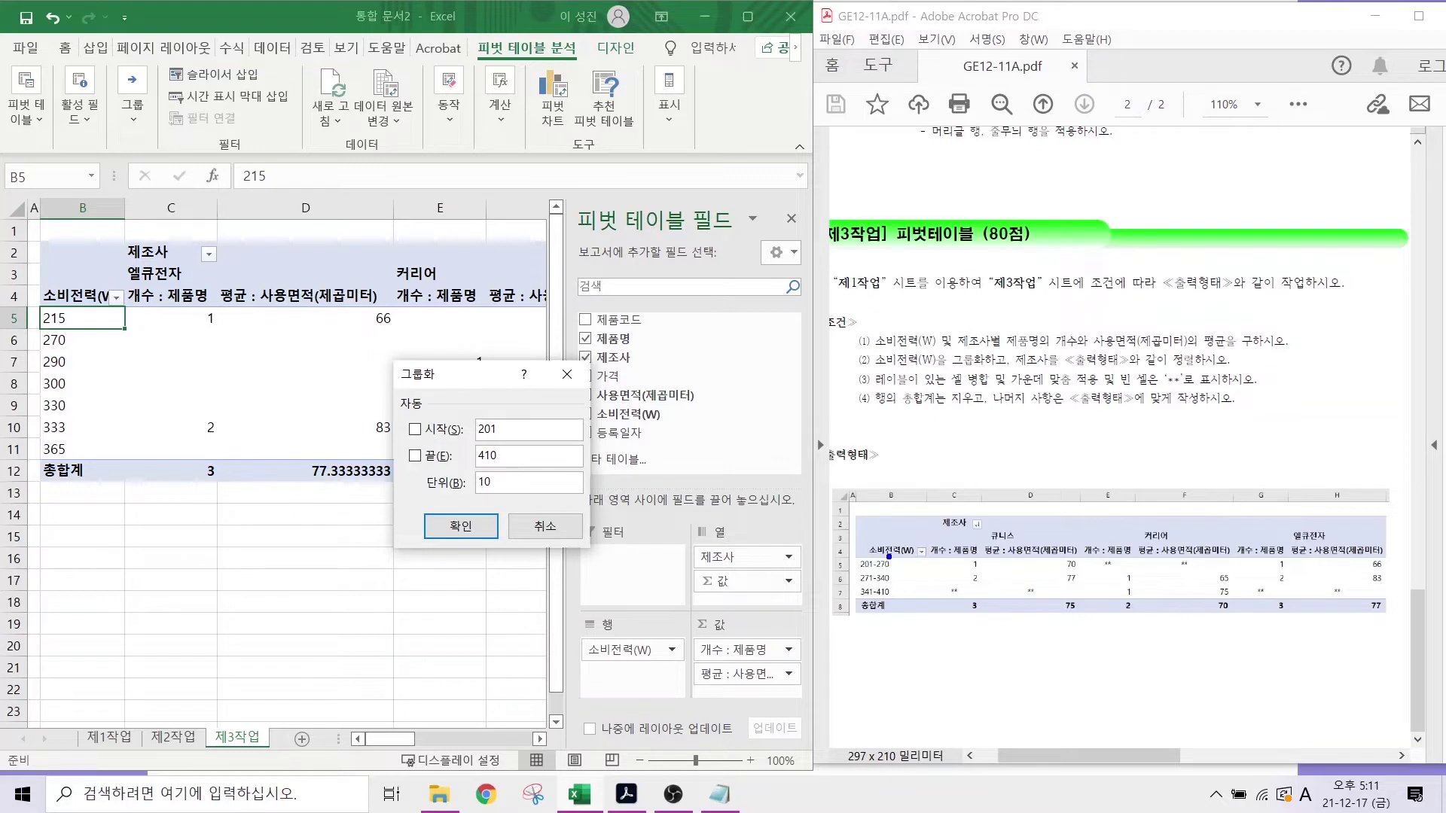
left_click_drag(894, 551, 933, 488)
left_click_drag(894, 567, 964, 523)
left_click_drag(465, 469, 527, 503)
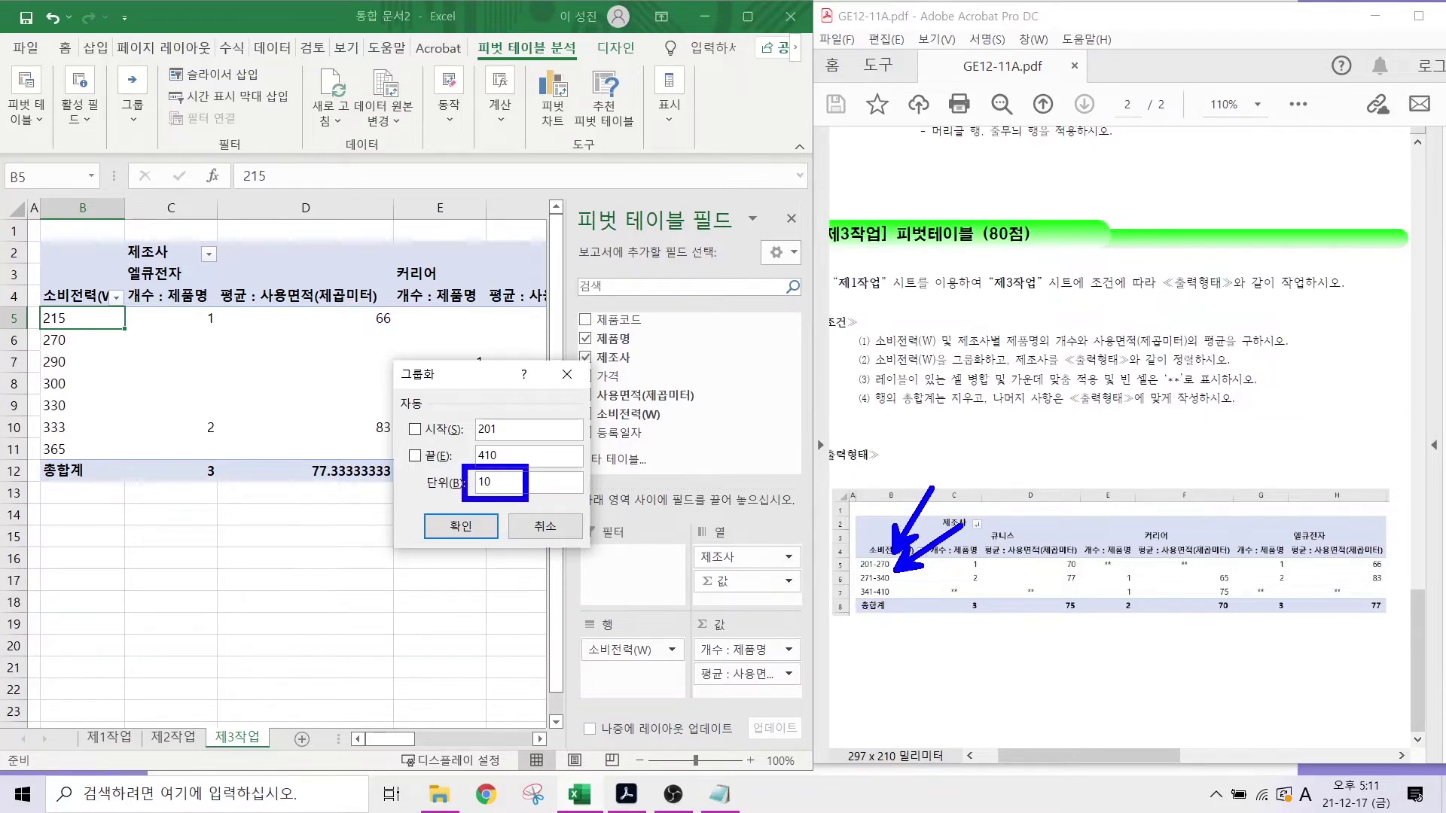
key("e")
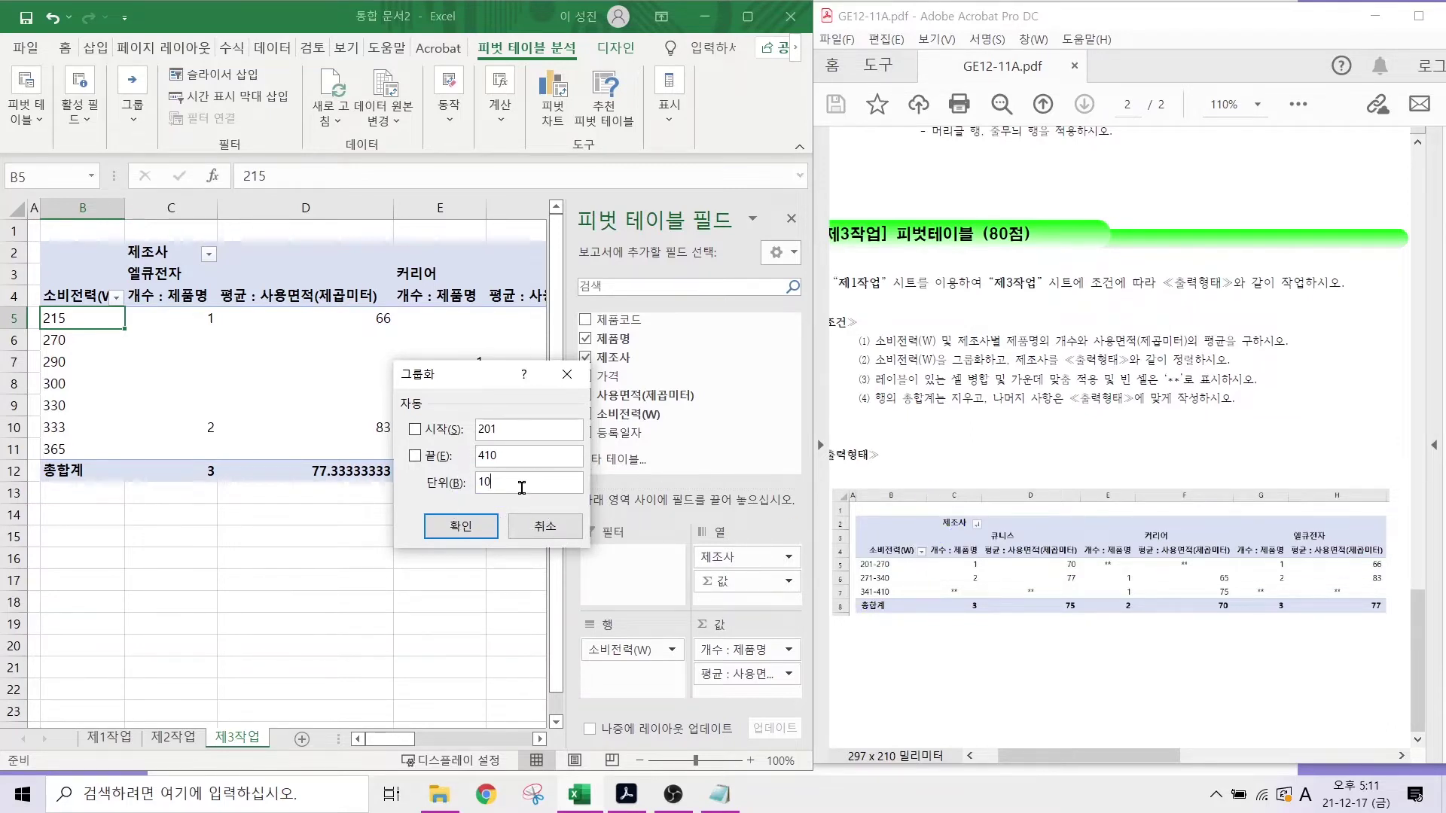
left_click(450, 530)
left_click(188, 515)
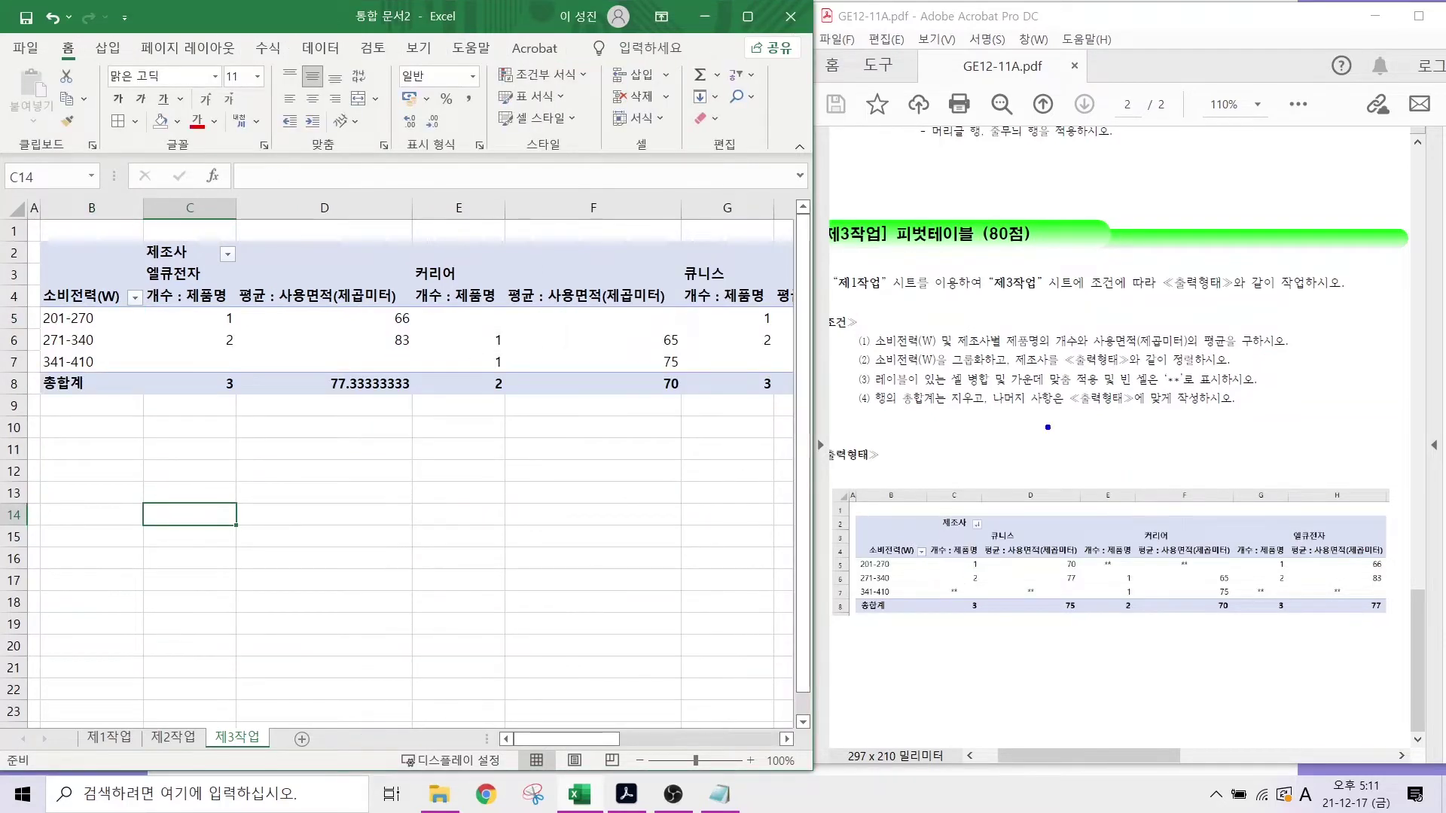
- Sort the 제조사 column labels in descending text order to match the sample output
mouse_move(1024, 536)
left_mouse_down()
mouse_move(978, 539)
mouse_move(1029, 539)
left_mouse_up()
mouse_move(1183, 557)
left_mouse_down()
mouse_move(1136, 530)
mouse_move(1167, 552)
left_mouse_up()
left_click_drag(1286, 525, 1333, 560)
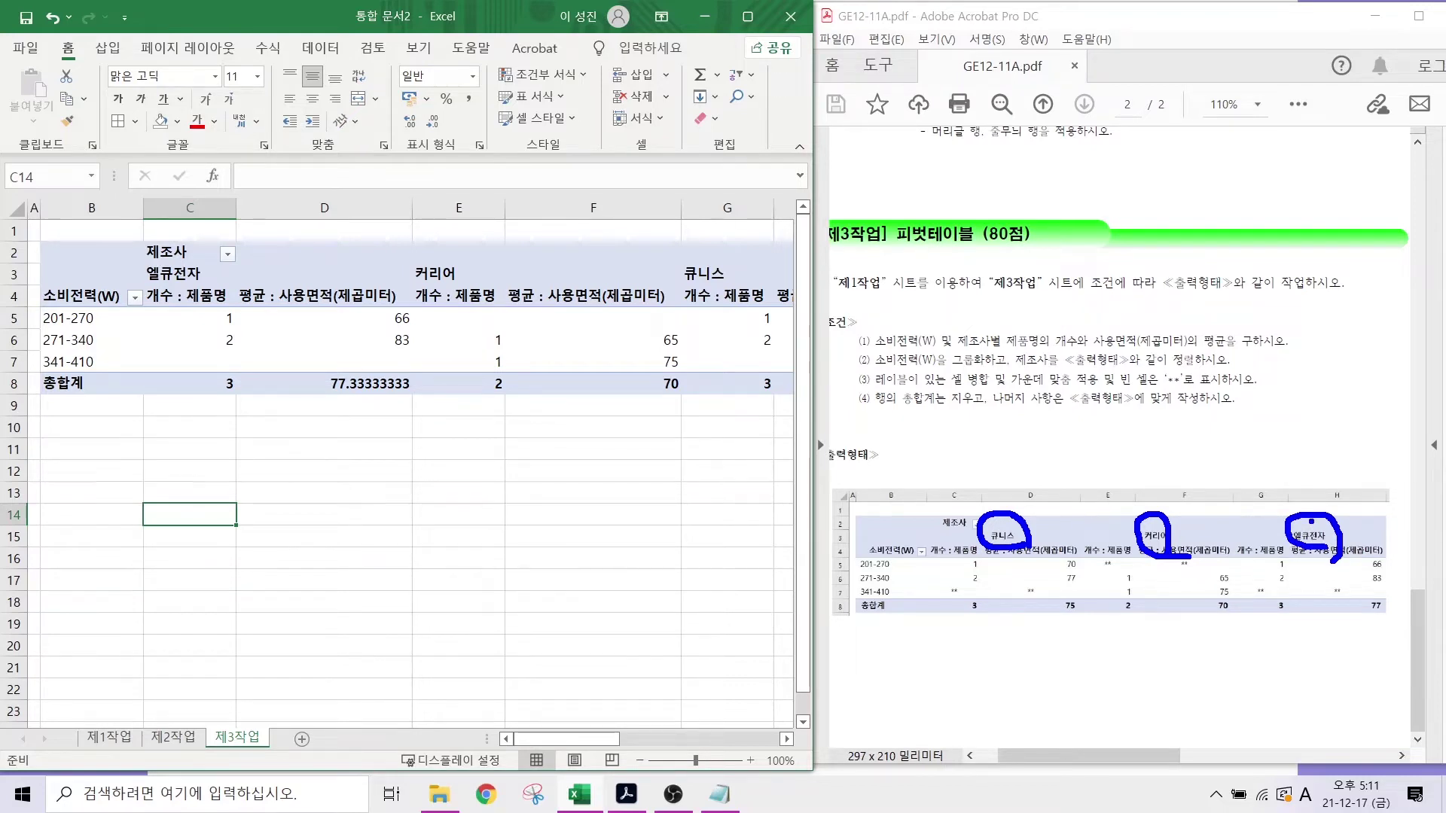
key("Escape")
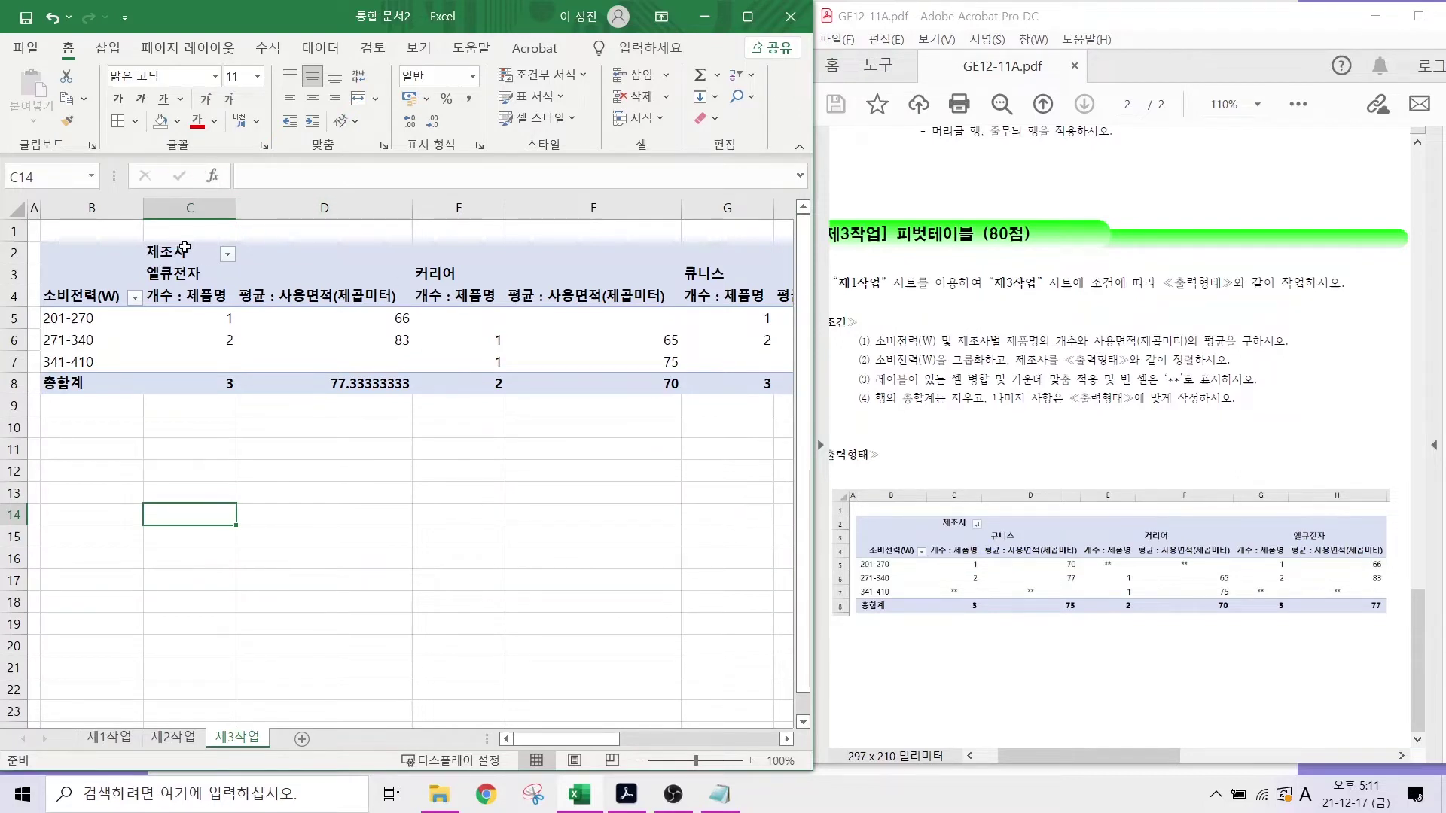
left_click(228, 256)
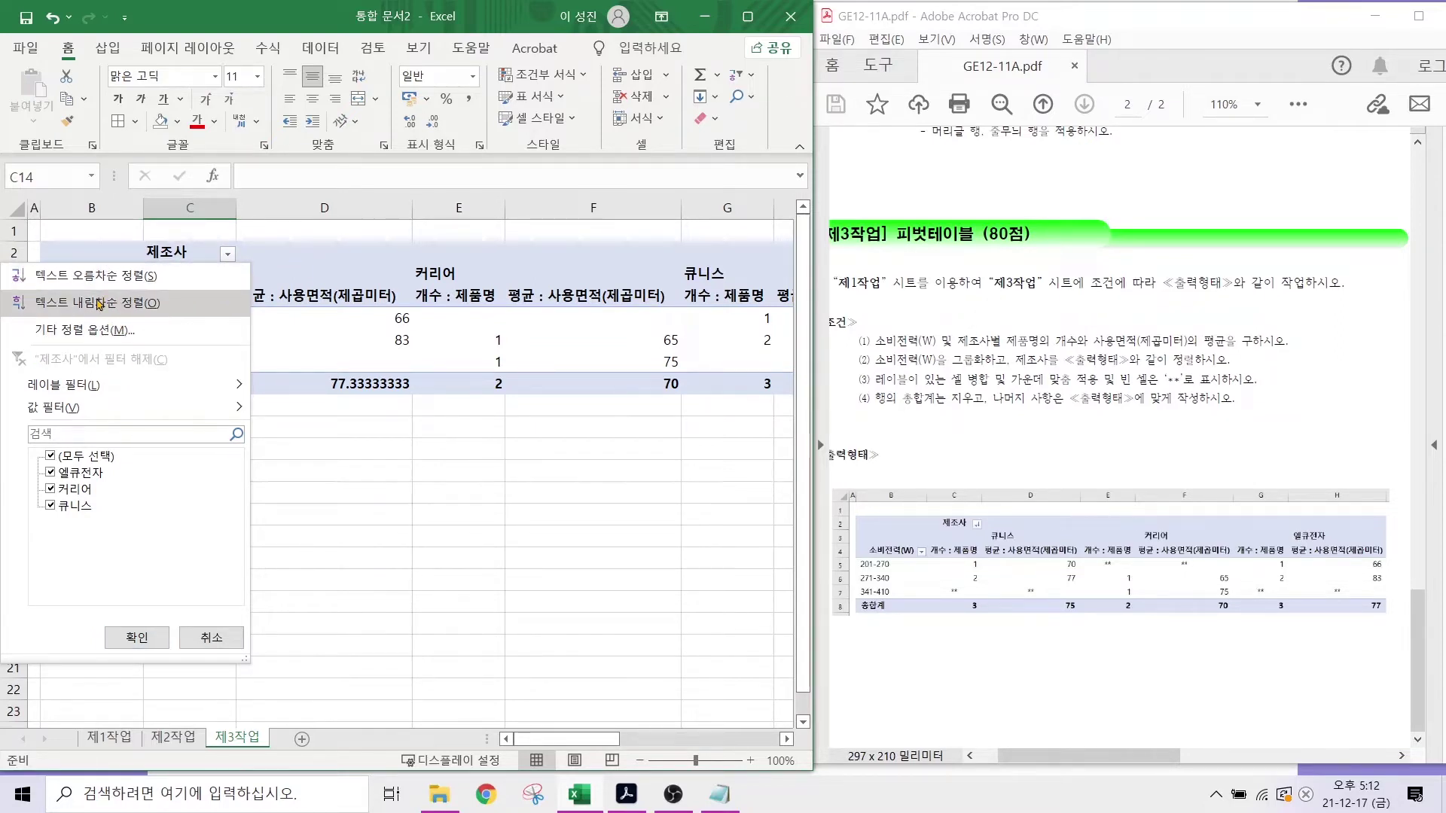
left_click(99, 304)
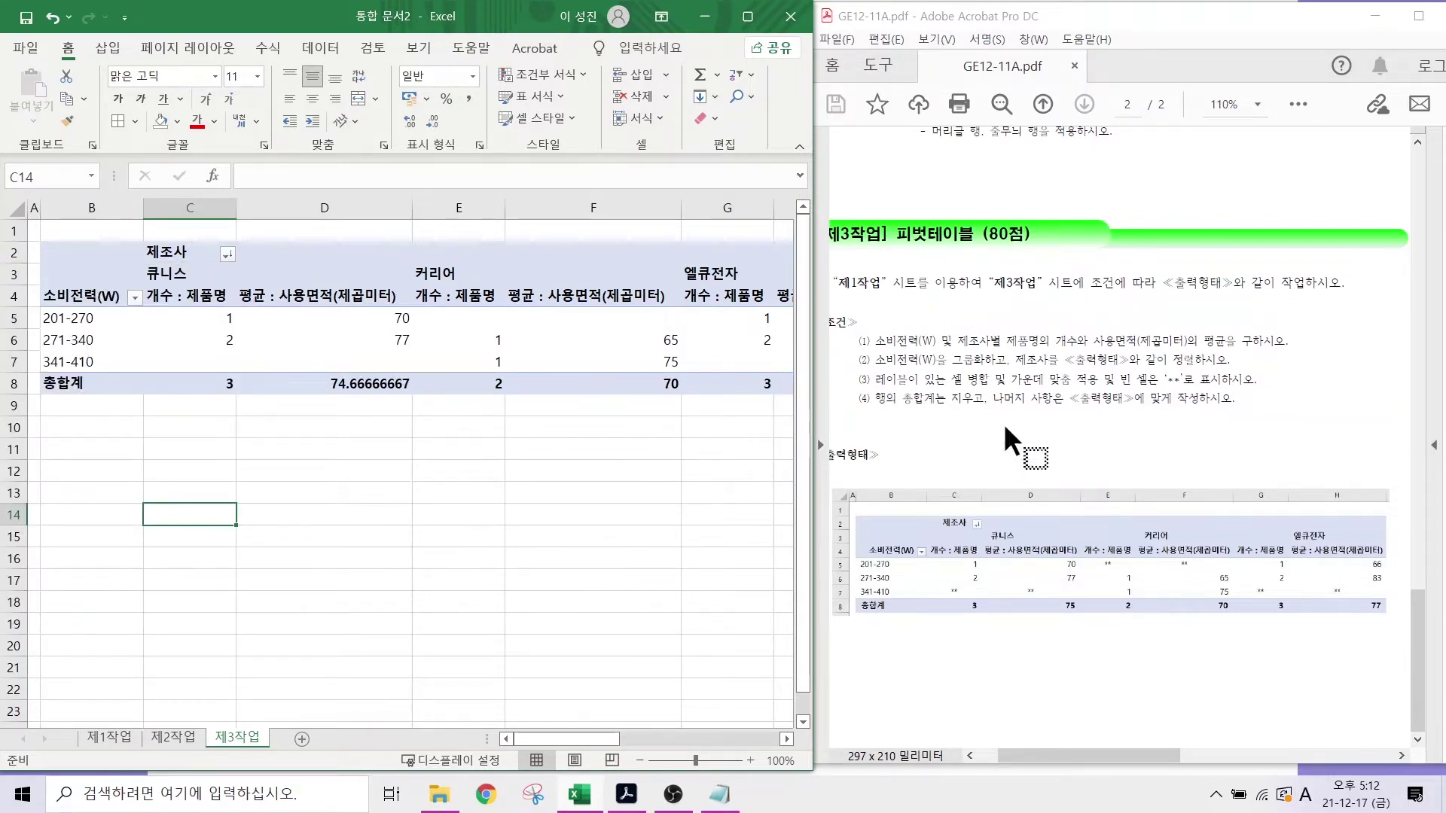
left_click(864, 382)
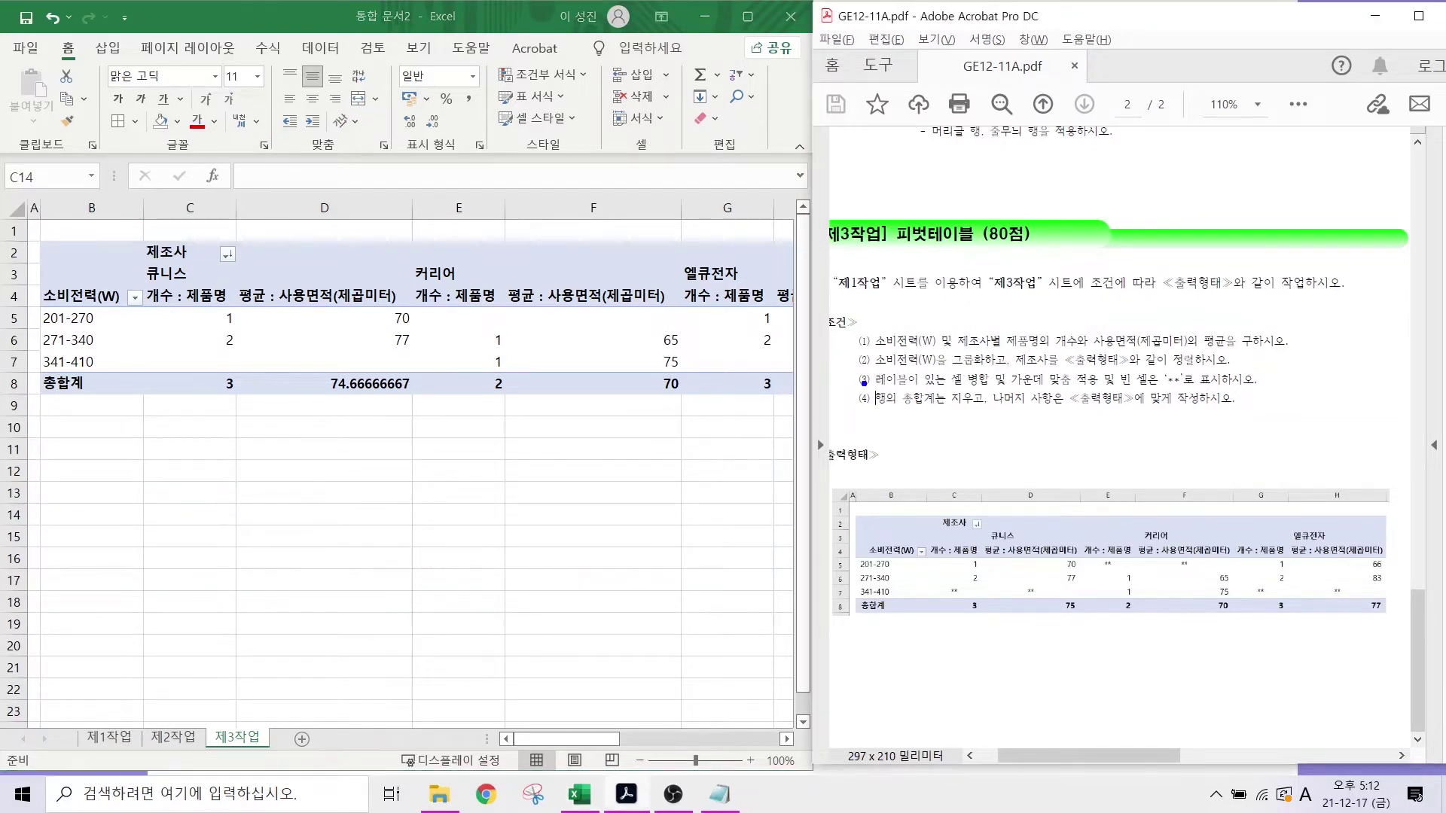
mouse_move(875, 362)
left_mouse_down()
mouse_move(944, 388)
mouse_move(1196, 390)
left_mouse_up()
left_click(1125, 385)
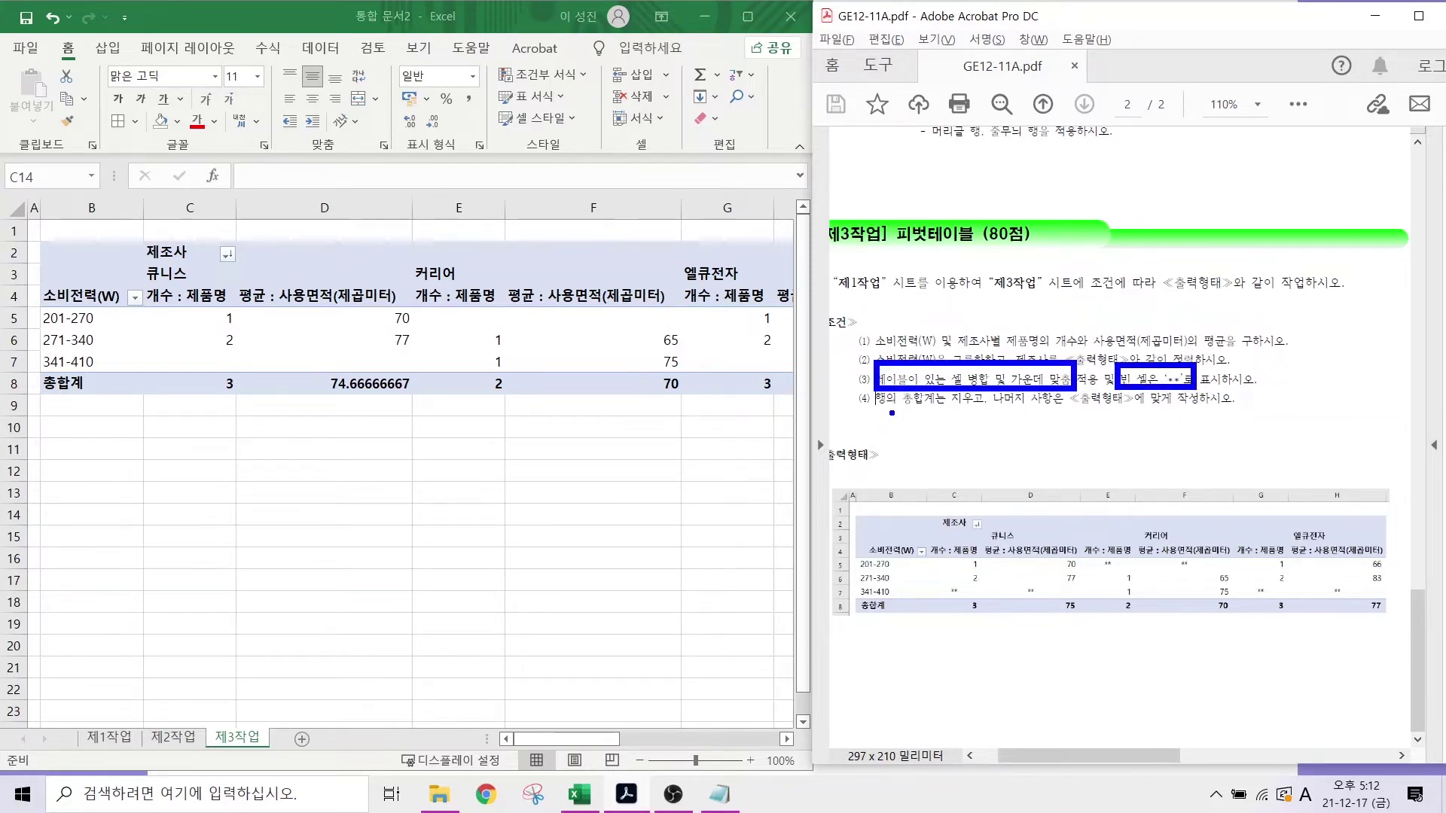
key("Escape")
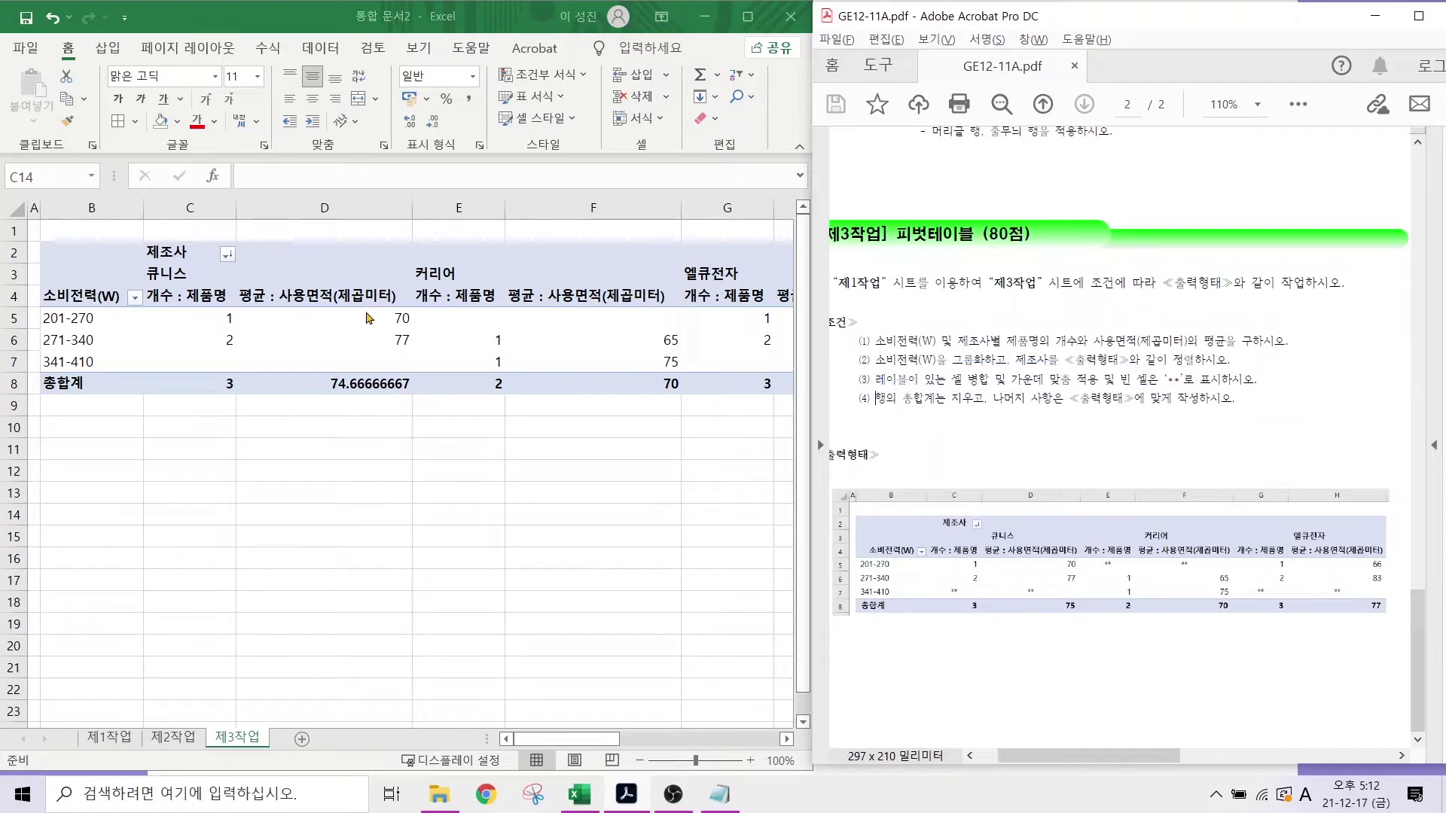
- In the pivot table options, merge and center cells with labels and show empty cells as **
left_click(323, 330)
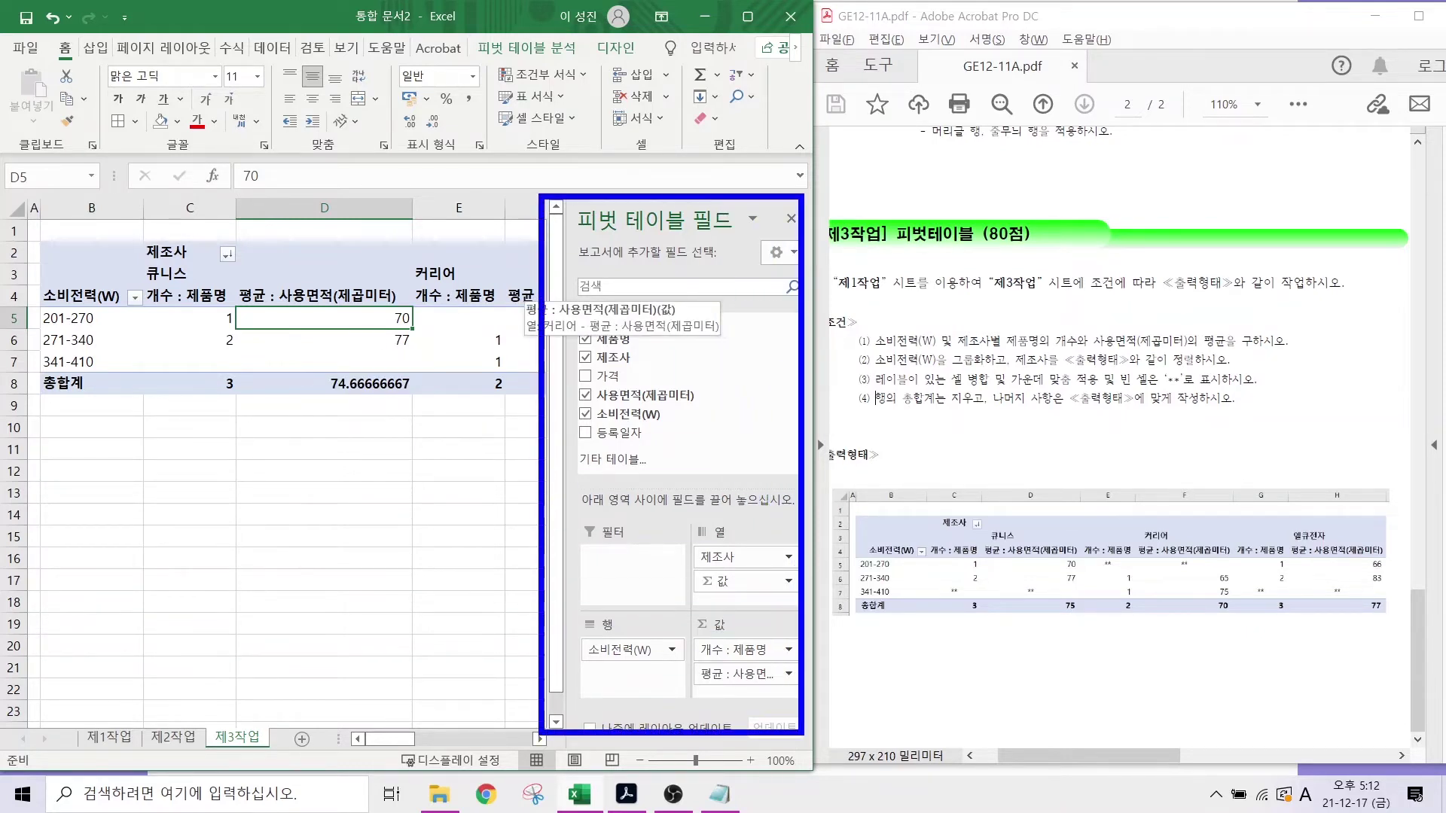
left_click(279, 471)
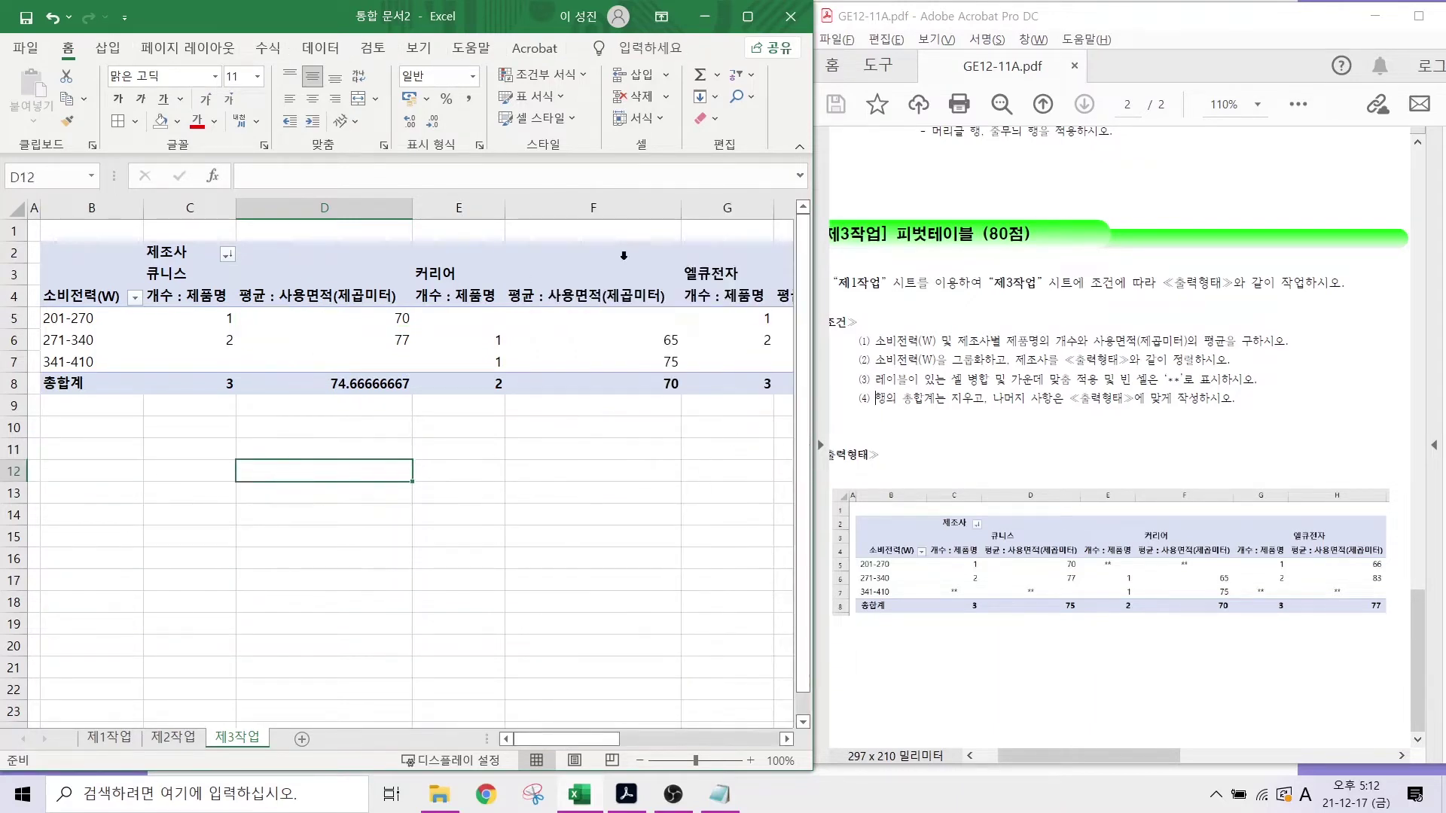
left_click(321, 320)
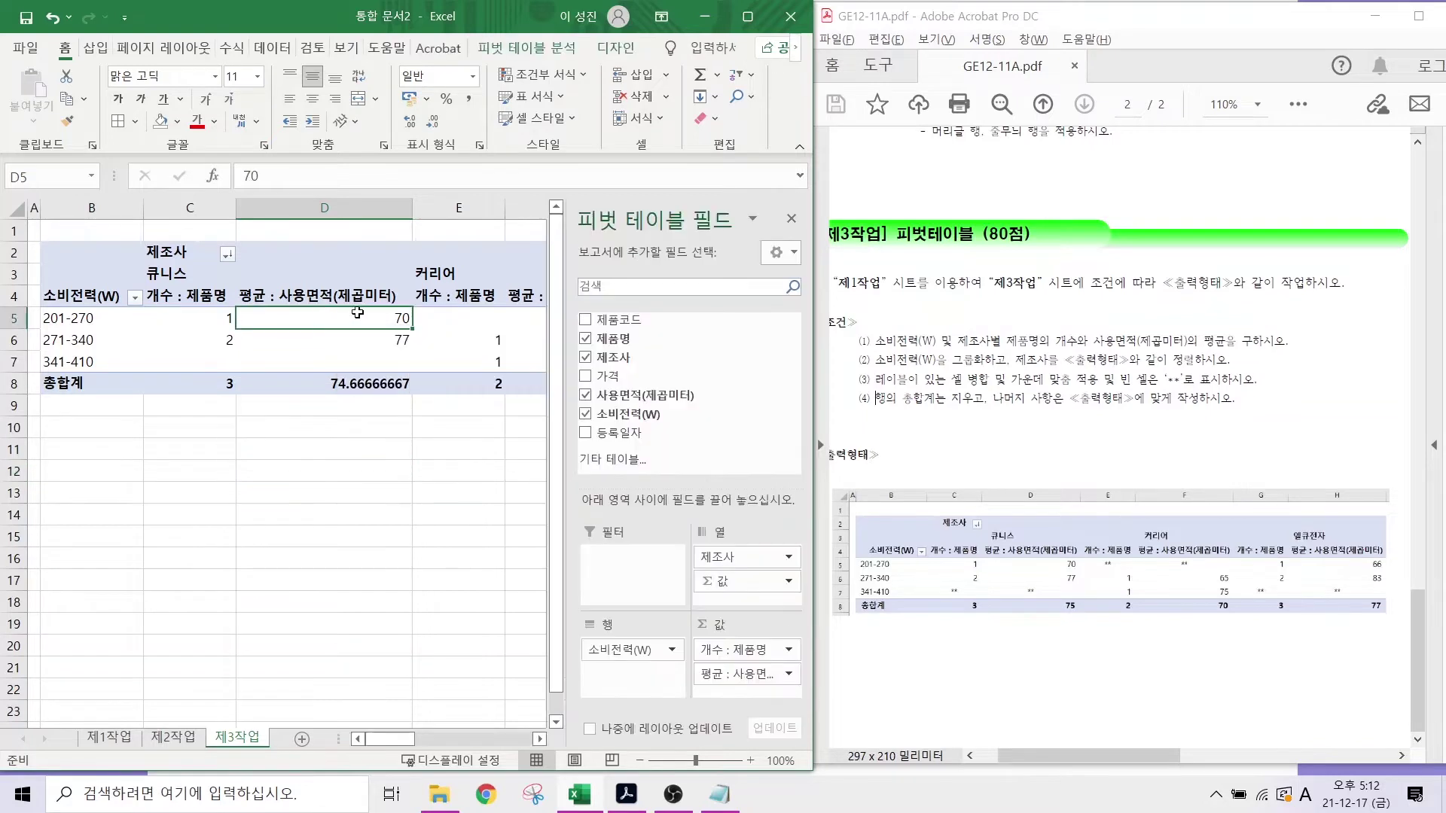
right_click(298, 326)
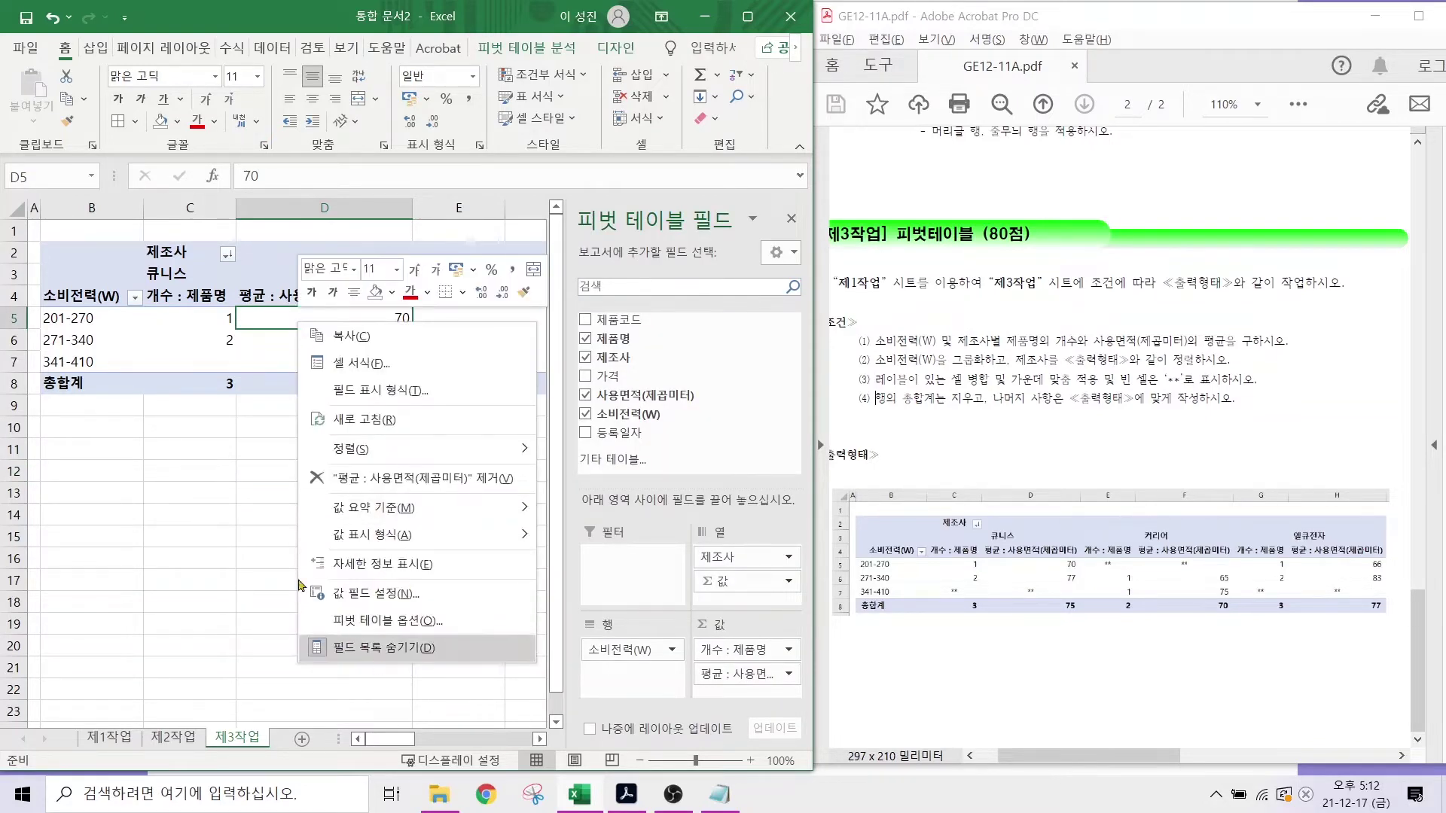
left_click(380, 628)
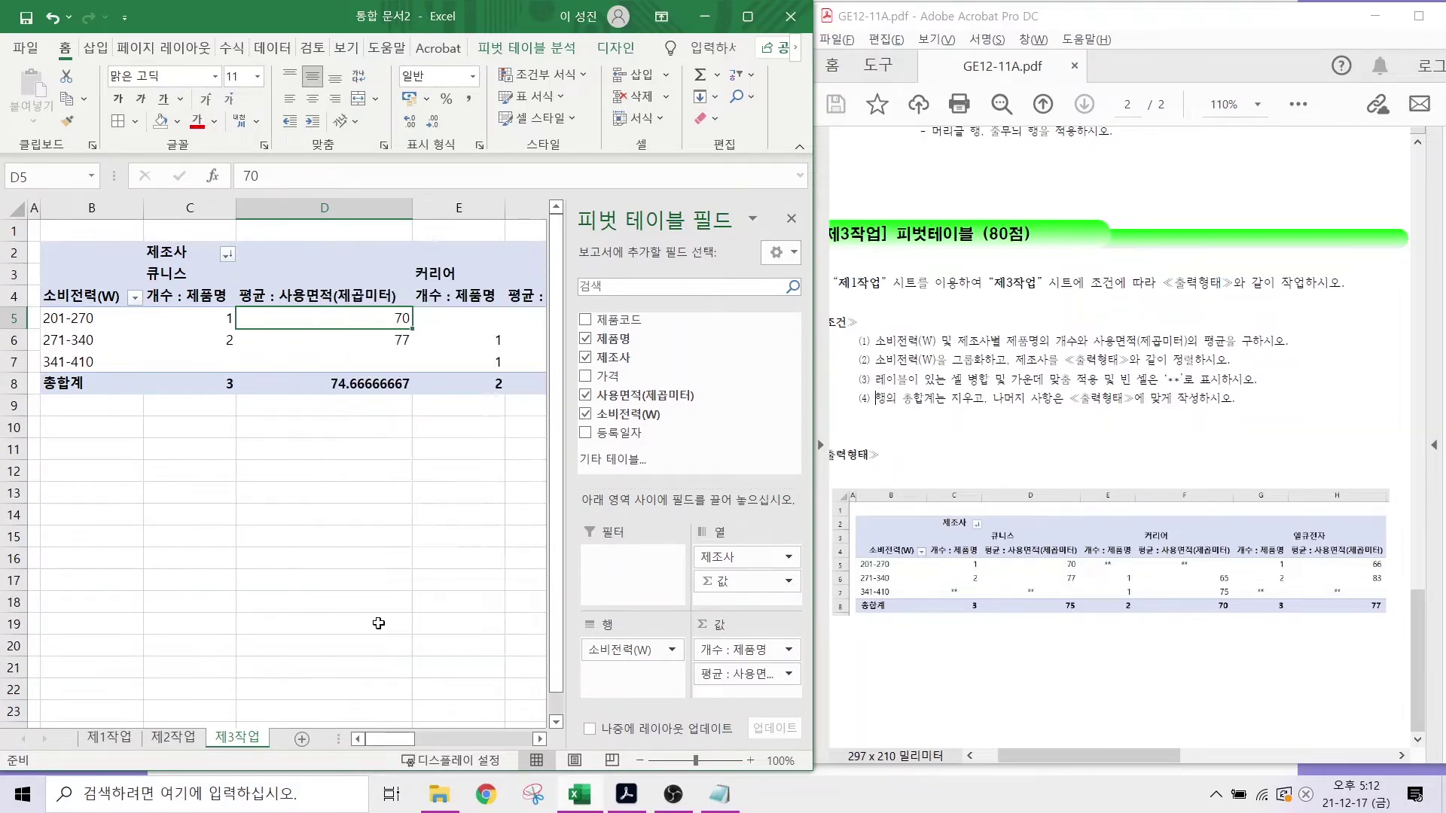
left_click_drag(346, 266, 494, 142)
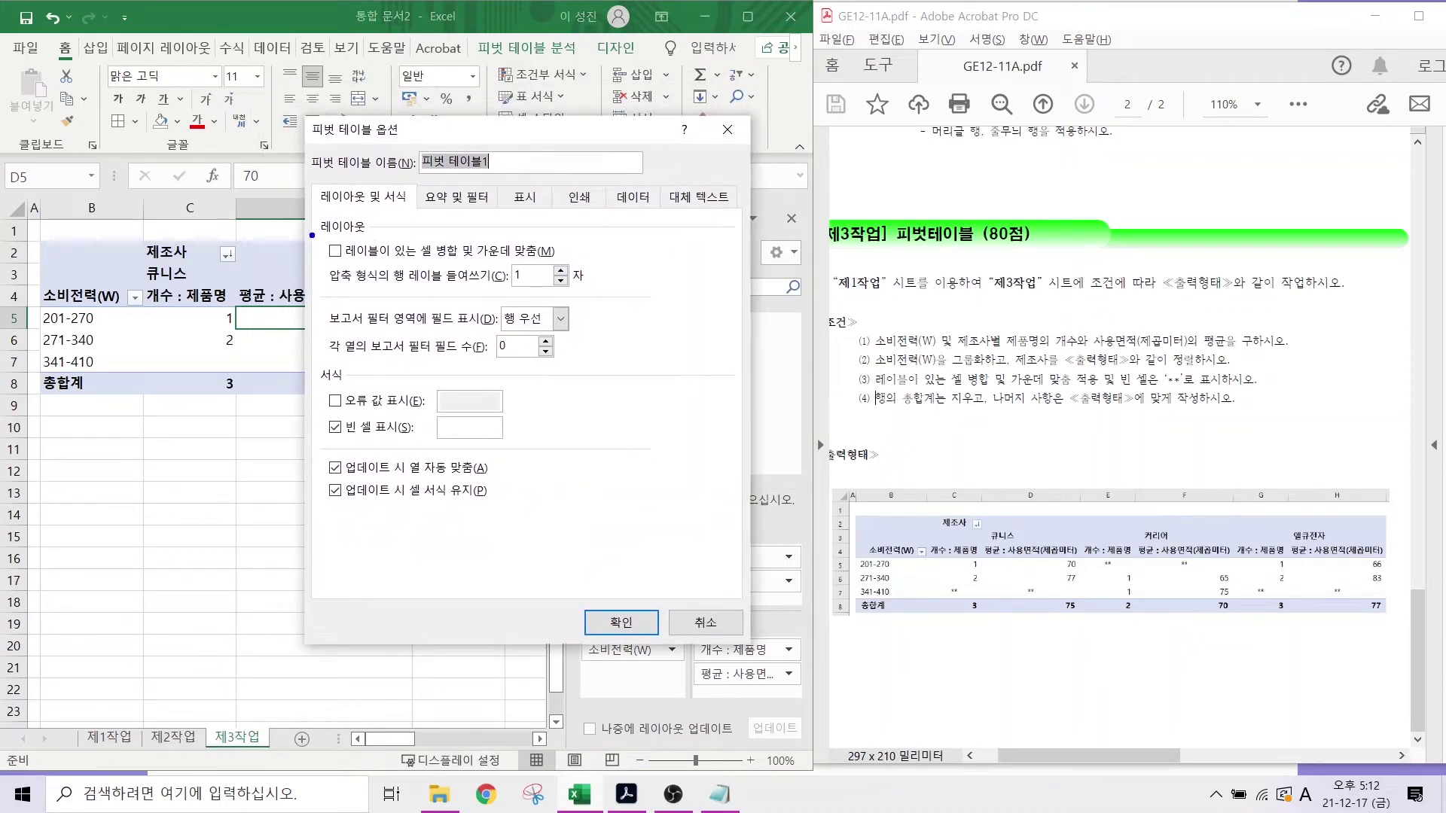
left_click_drag(312, 235, 591, 262)
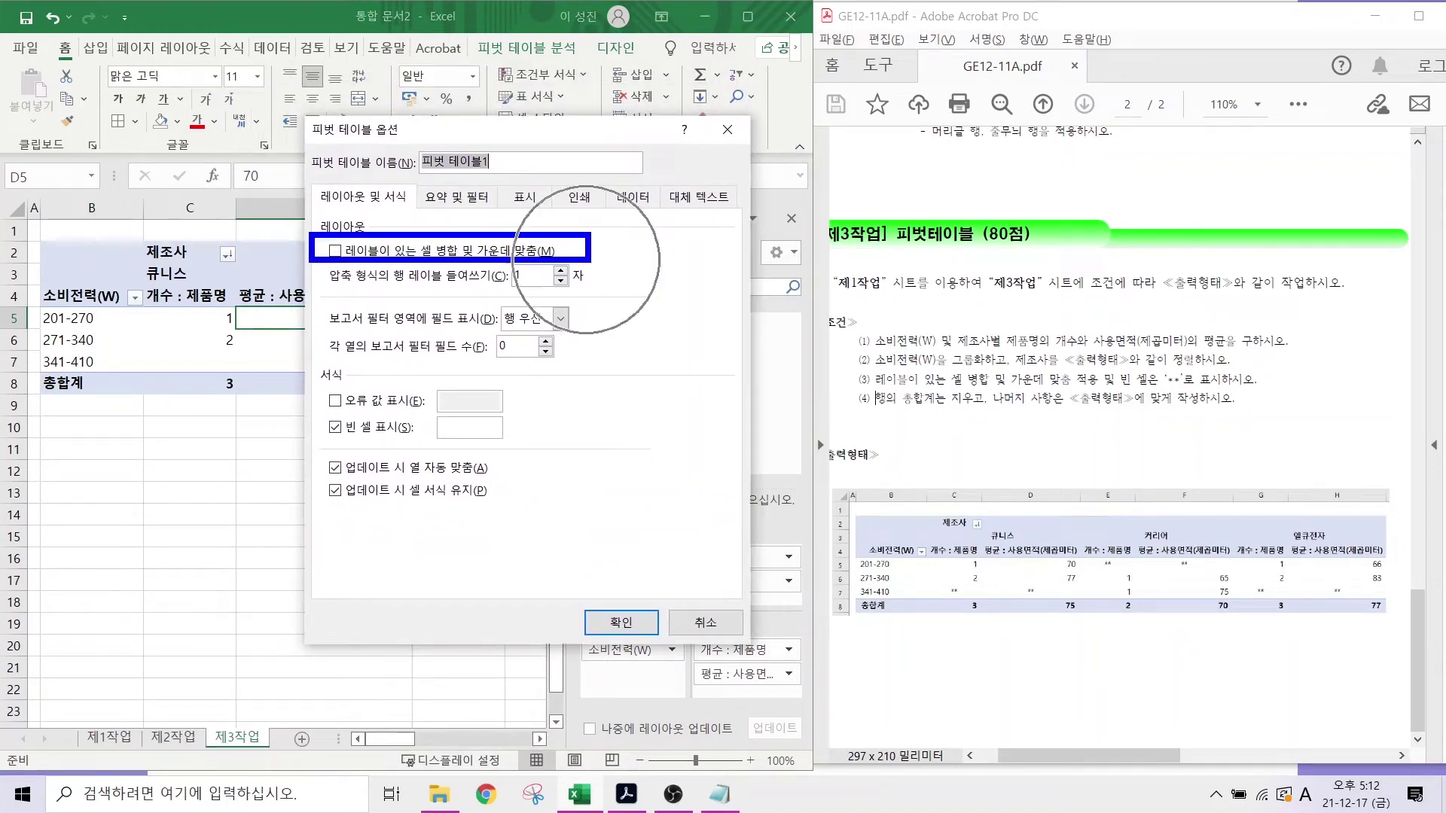
left_click_drag(326, 247, 369, 193)
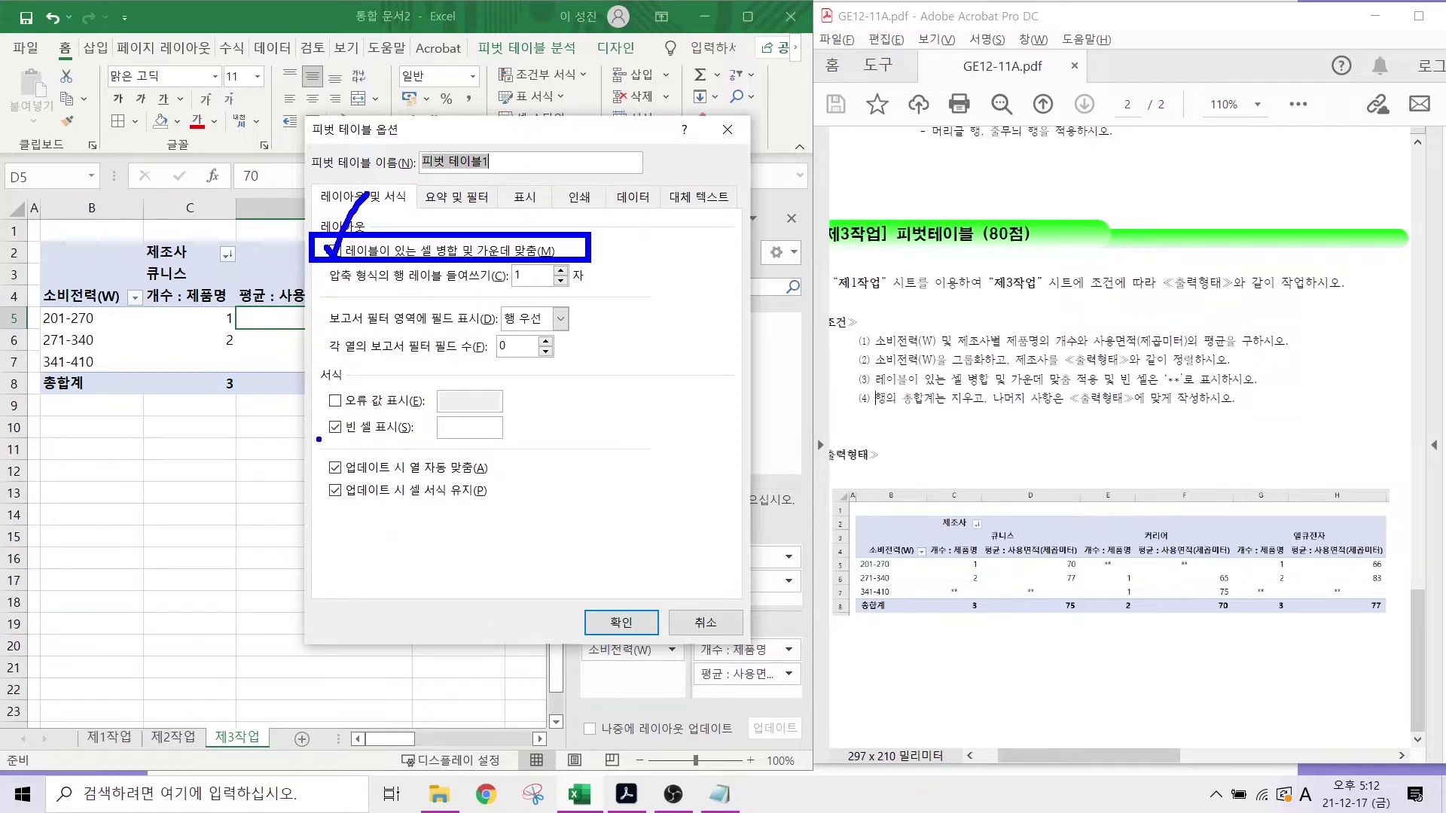
mouse_move(316, 413)
left_mouse_down()
mouse_move(419, 444)
mouse_move(482, 428)
mouse_move(446, 448)
mouse_move(471, 438)
left_mouse_up()
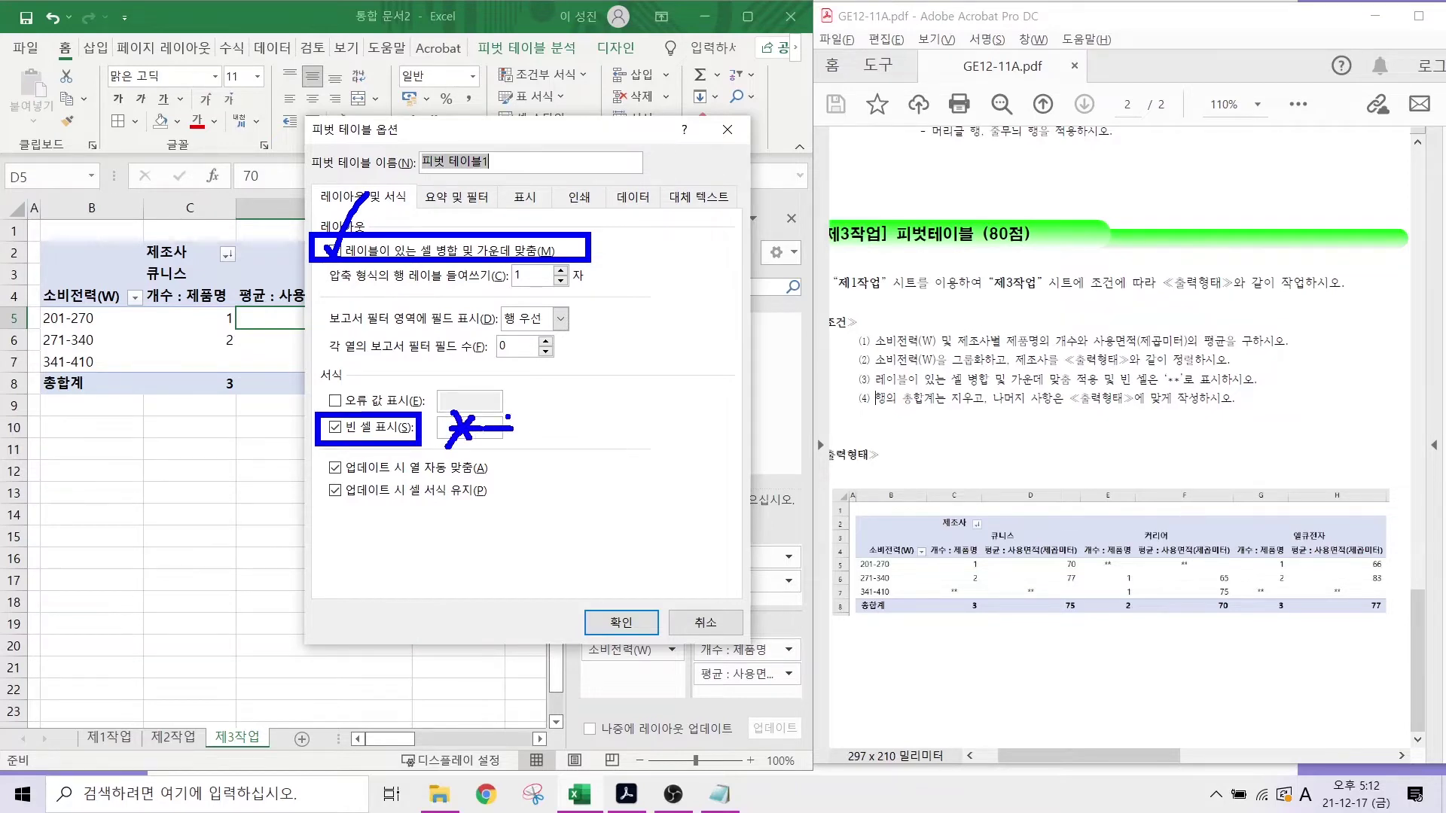
key("Escape")
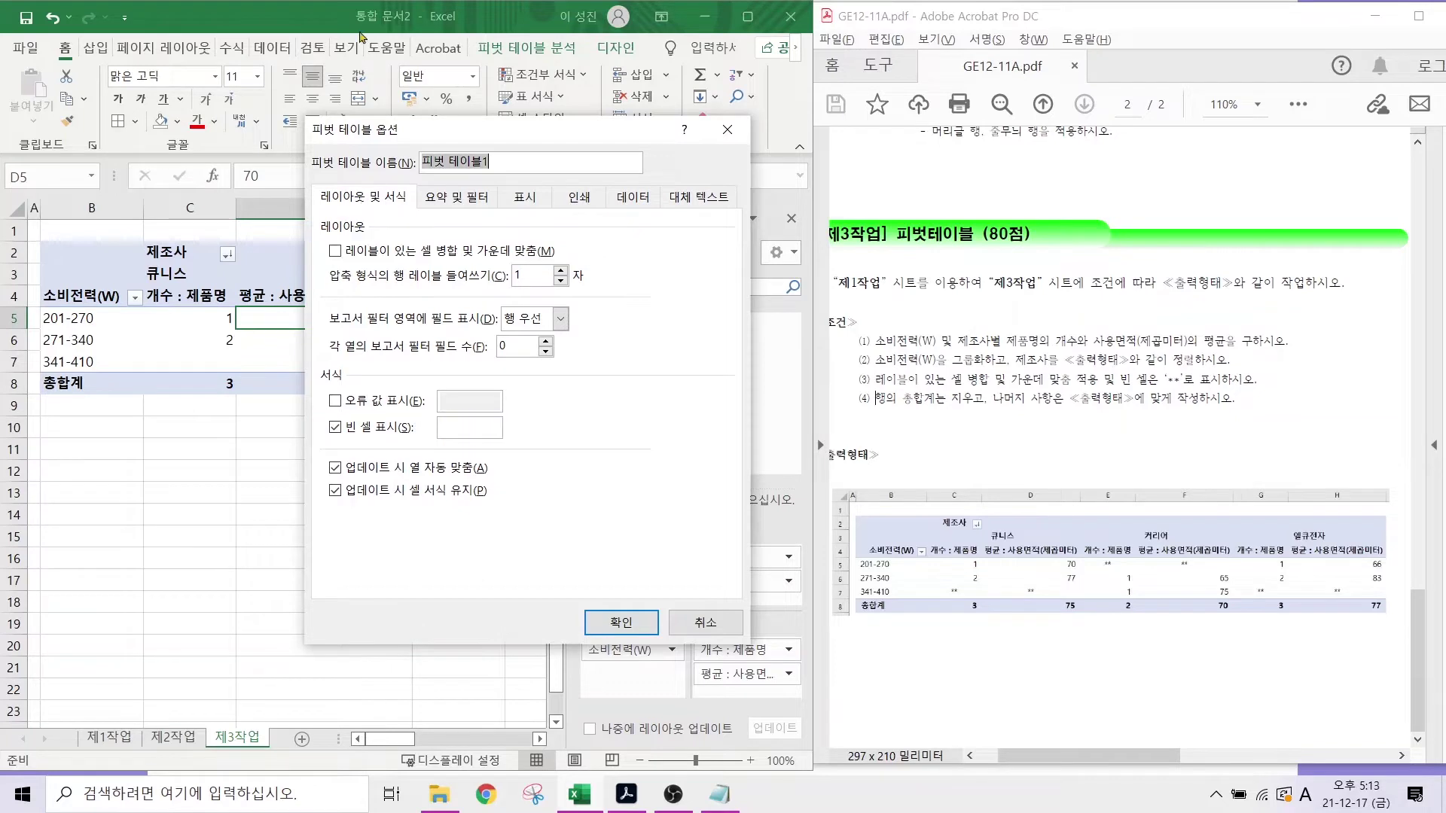
left_click(348, 249)
left_click(459, 423)
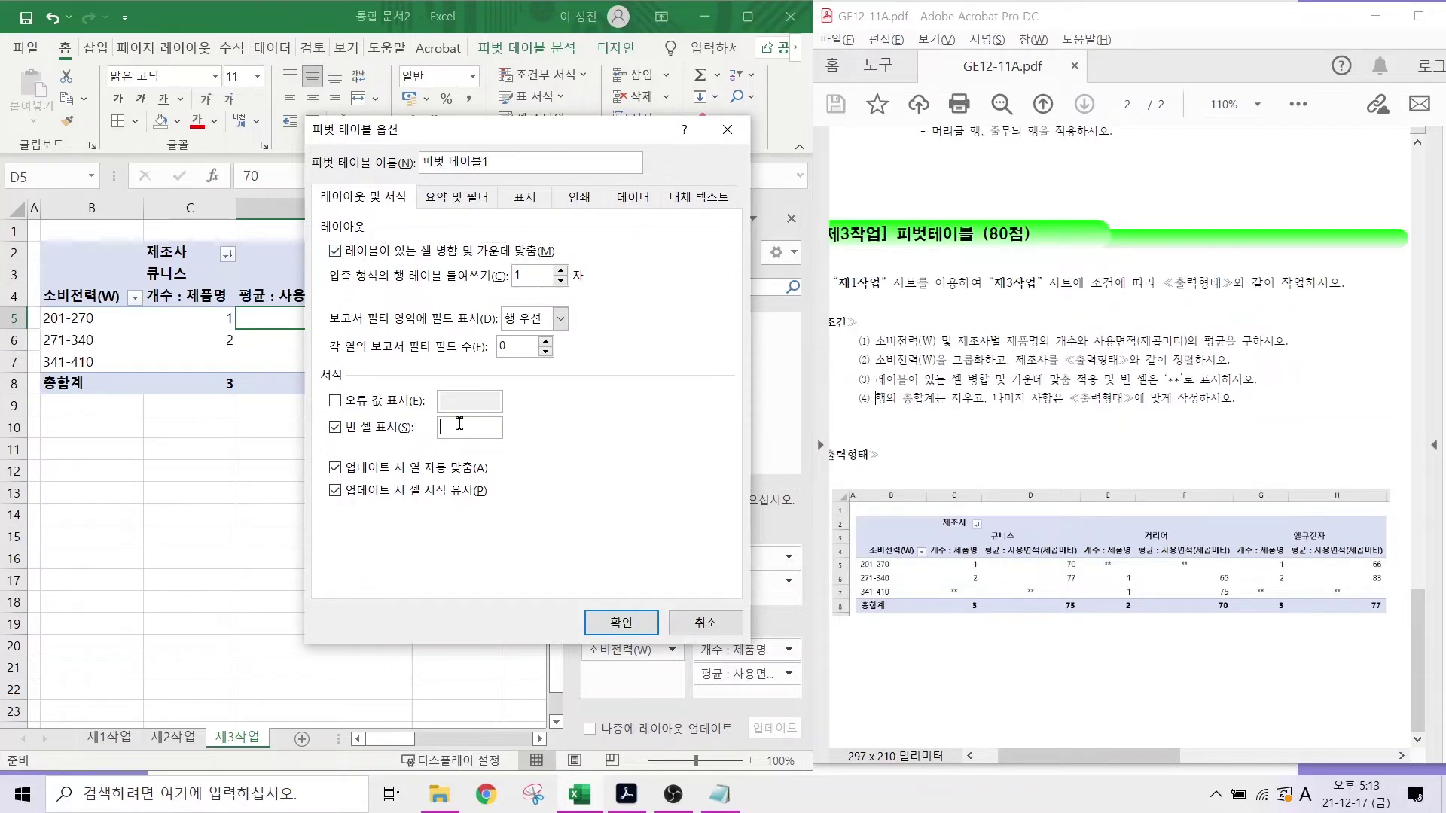
key("Return")
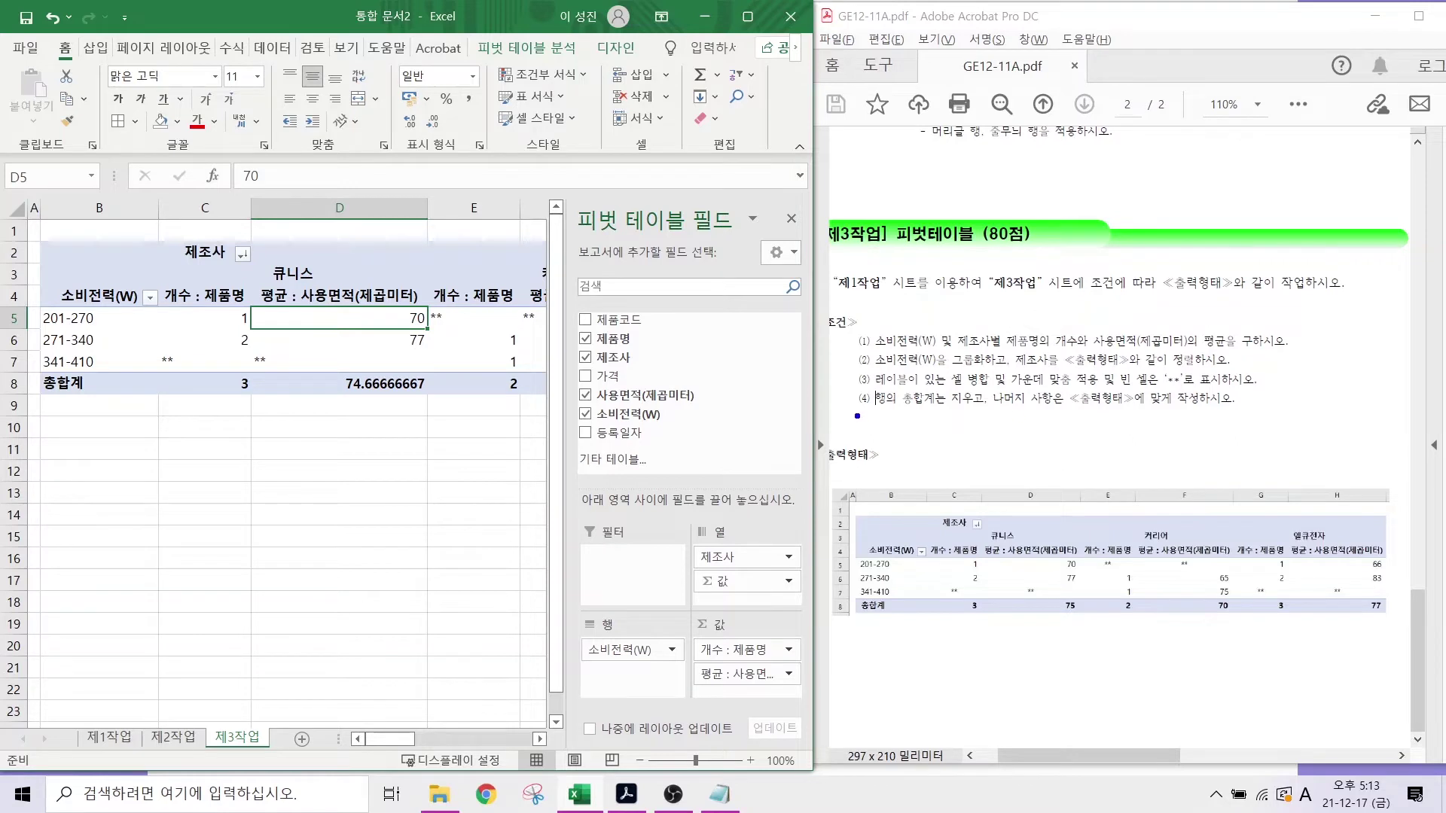
- Turn off the display of row grand totals (행 총합계) in the pivot table options
left_click_drag(856, 415, 1238, 414)
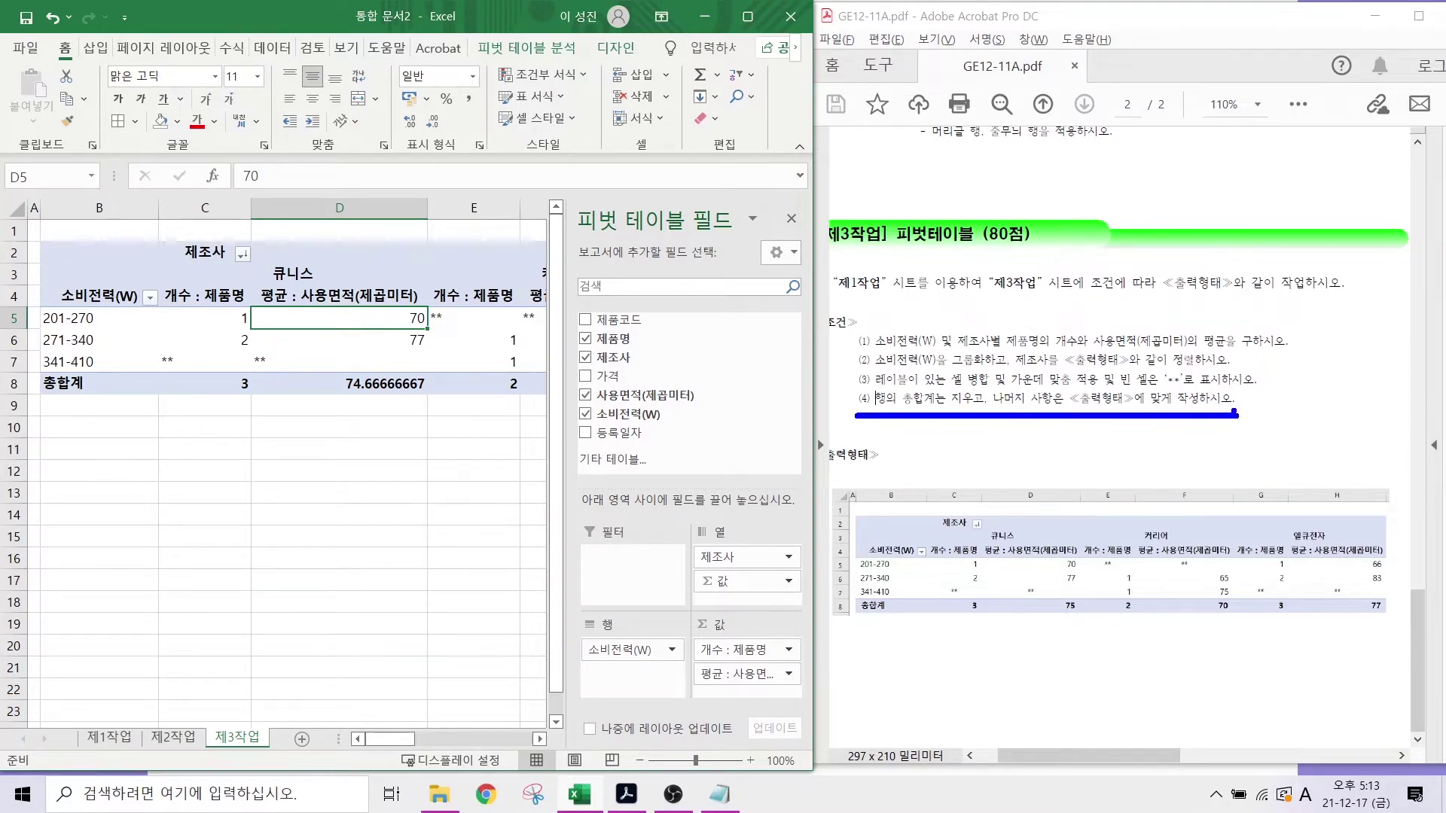
left_click(310, 357)
right_click(309, 355)
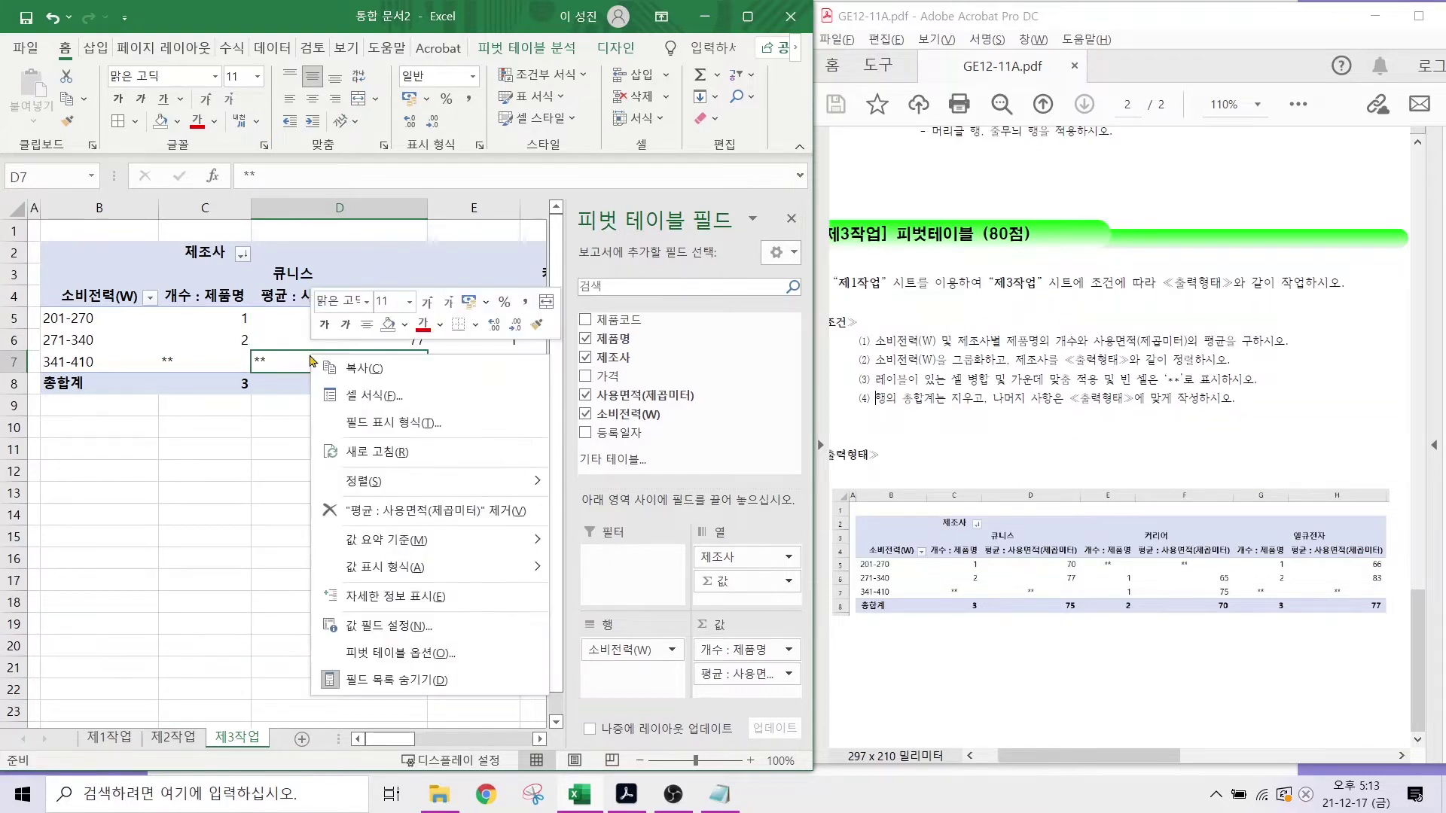
left_click(389, 654)
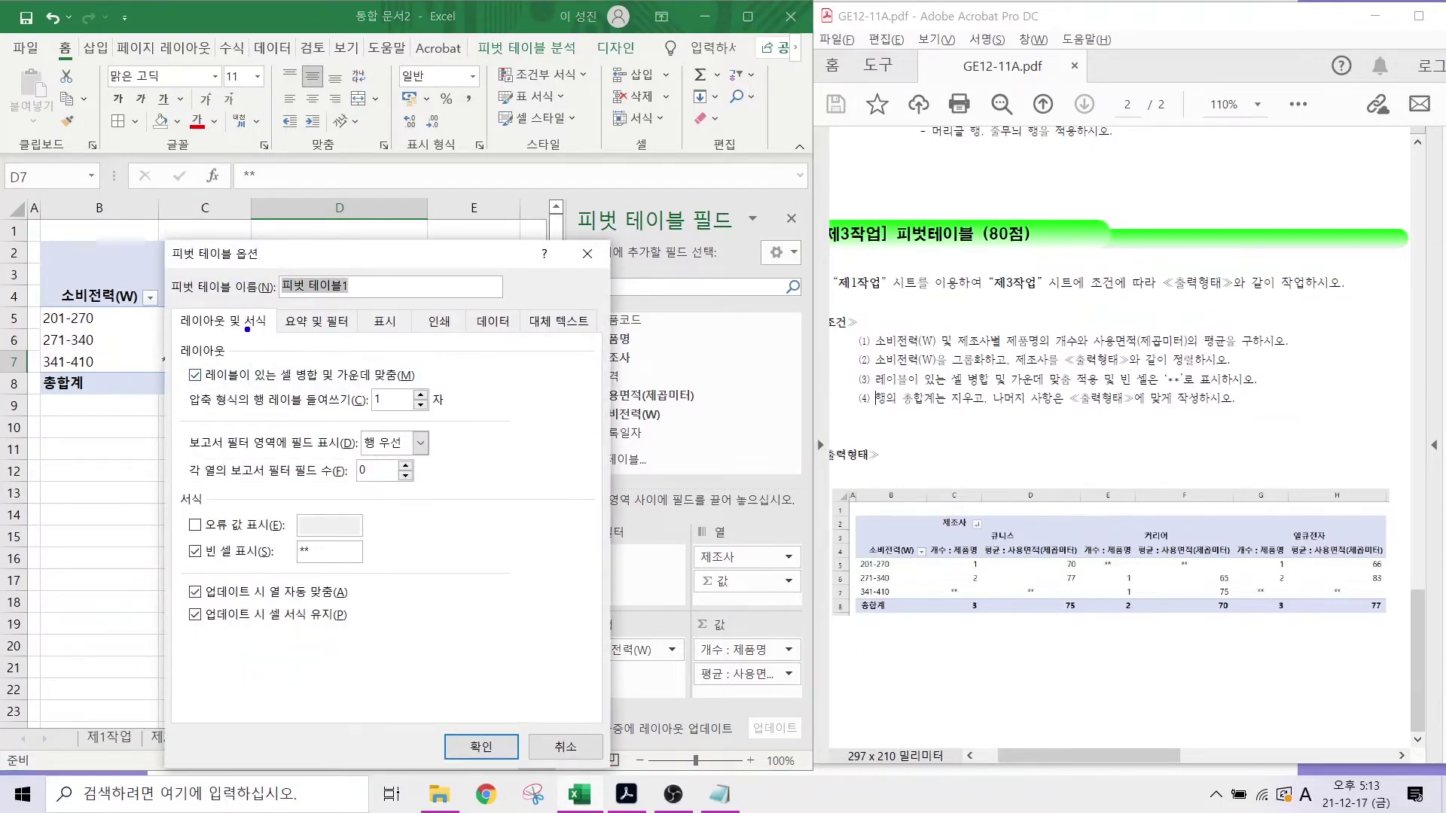
mouse_move(259, 305)
left_mouse_down()
mouse_move(225, 337)
mouse_move(358, 337)
left_mouse_up()
key("Escape")
left_click(298, 325)
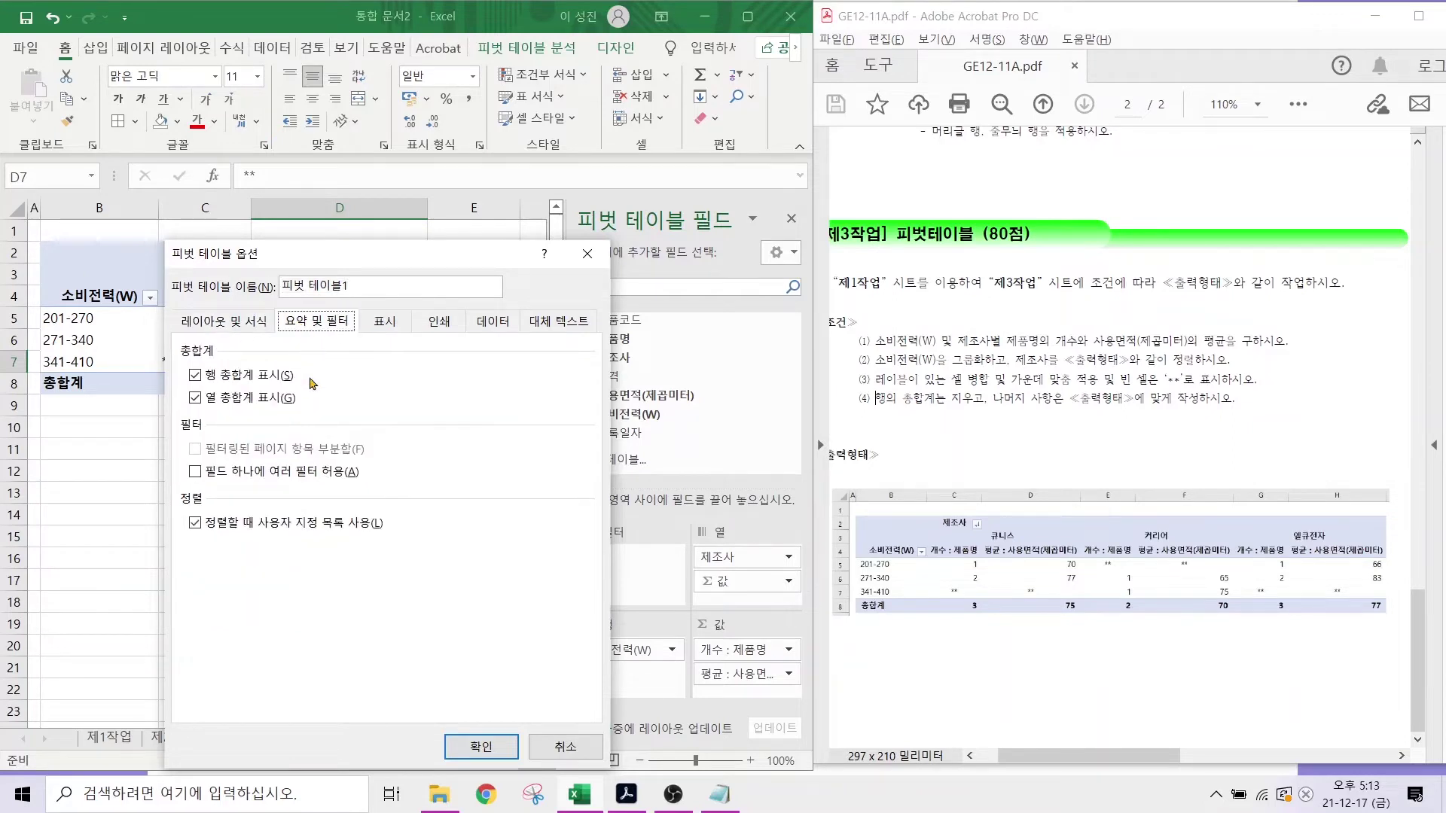
left_click(204, 375)
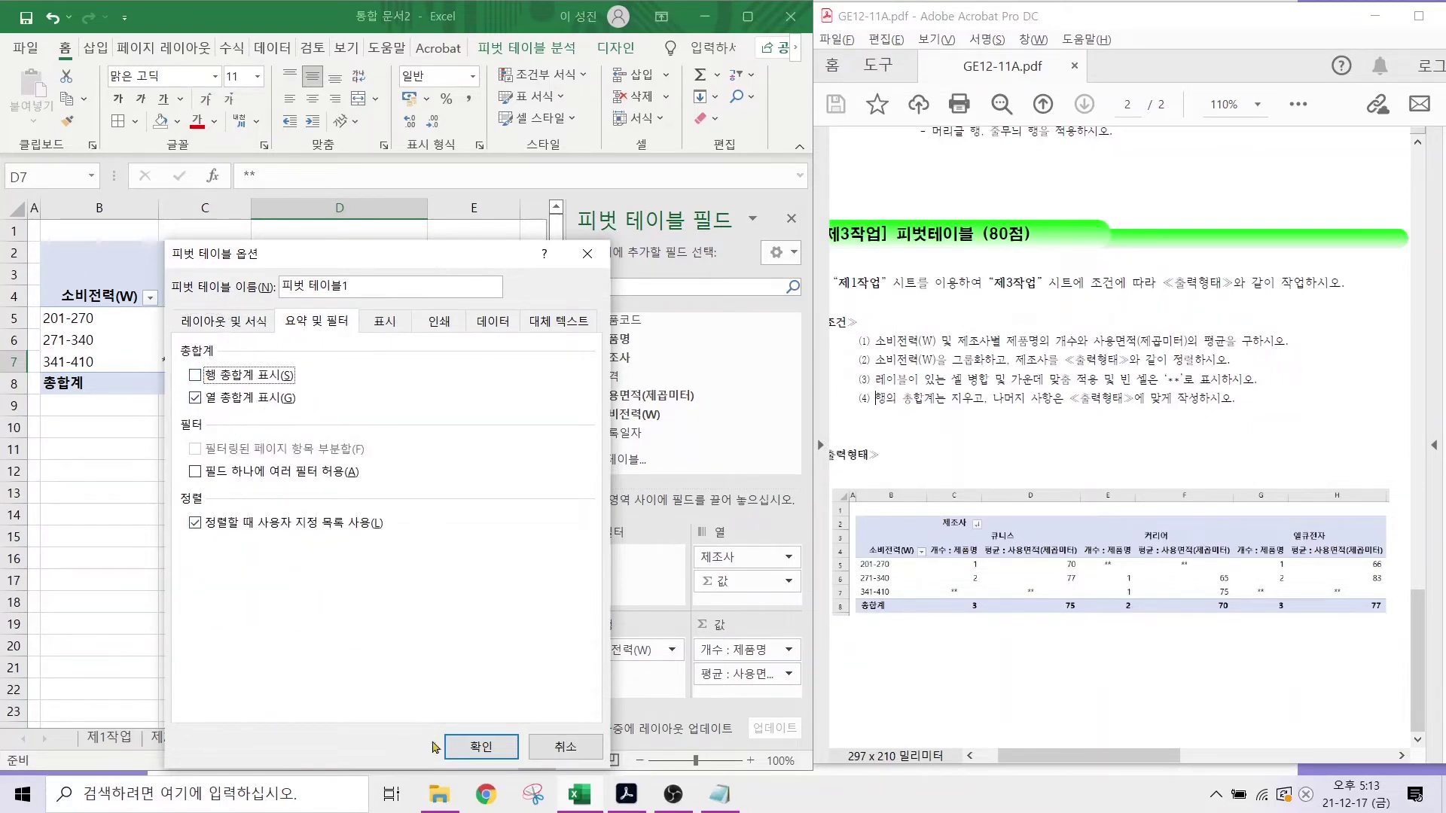
left_click(480, 746)
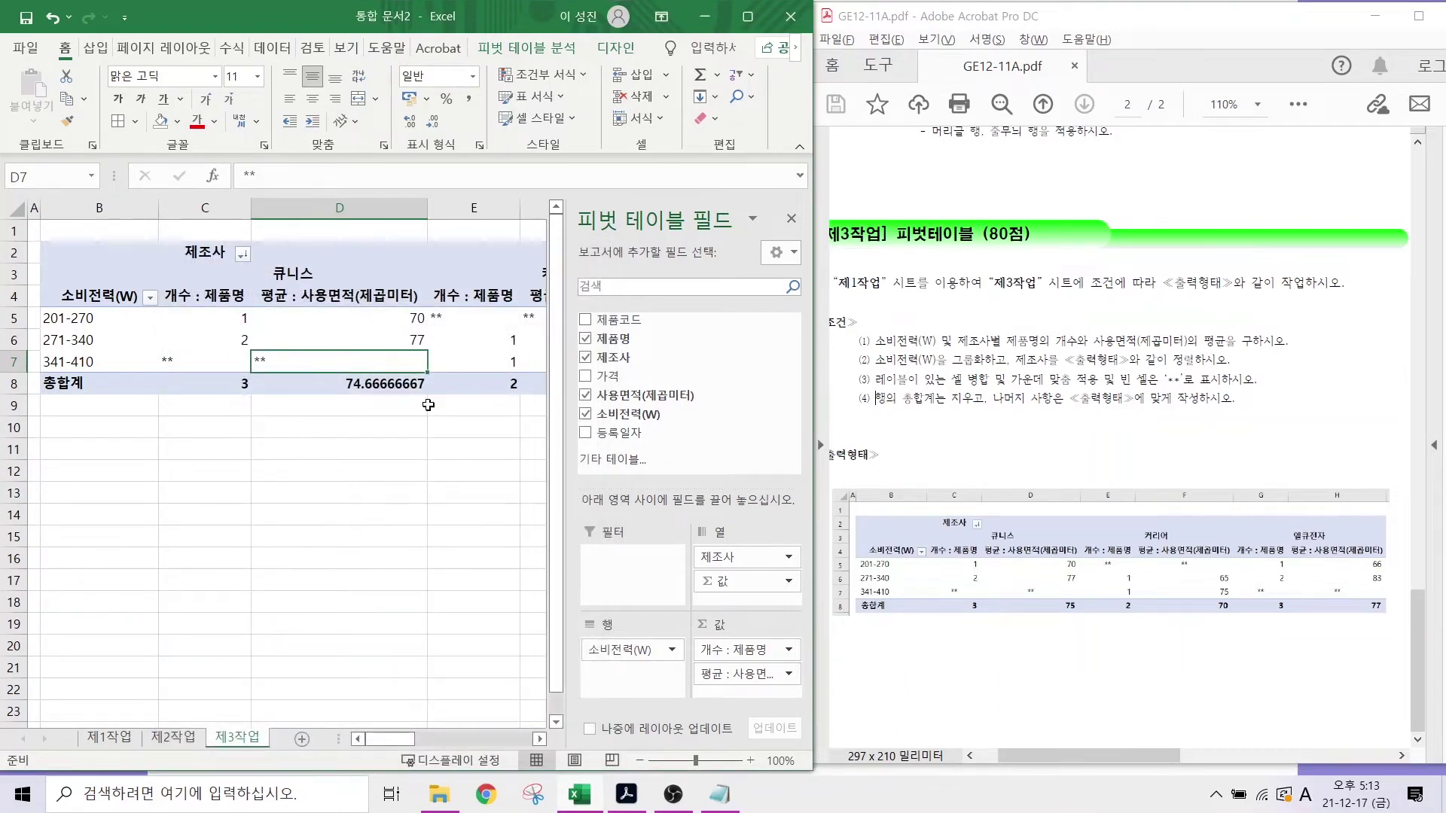
left_click(418, 491)
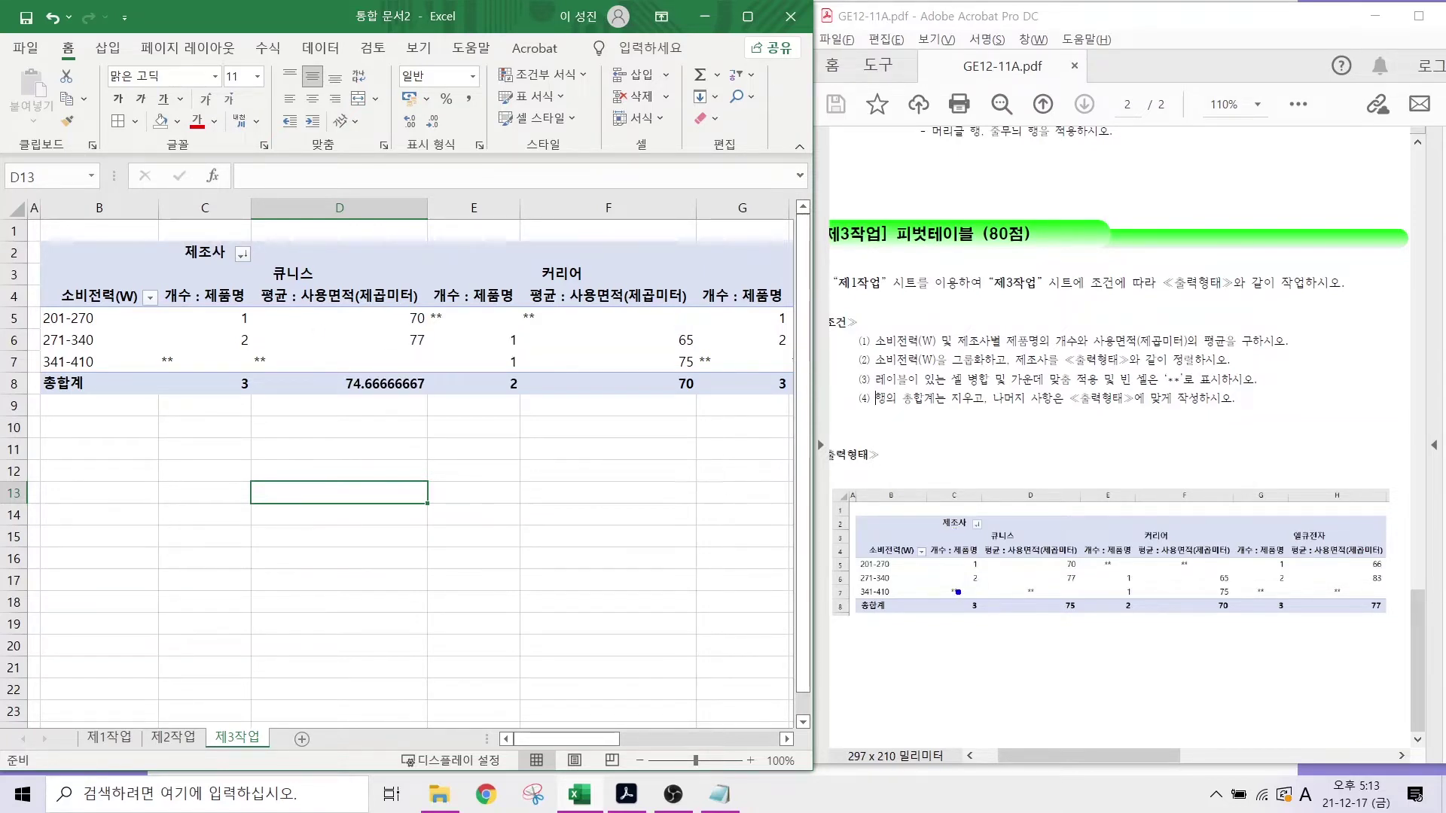
left_click_drag(913, 661, 955, 600)
mouse_move(976, 553)
left_mouse_down()
mouse_move(1024, 488)
mouse_move(981, 687)
left_mouse_up()
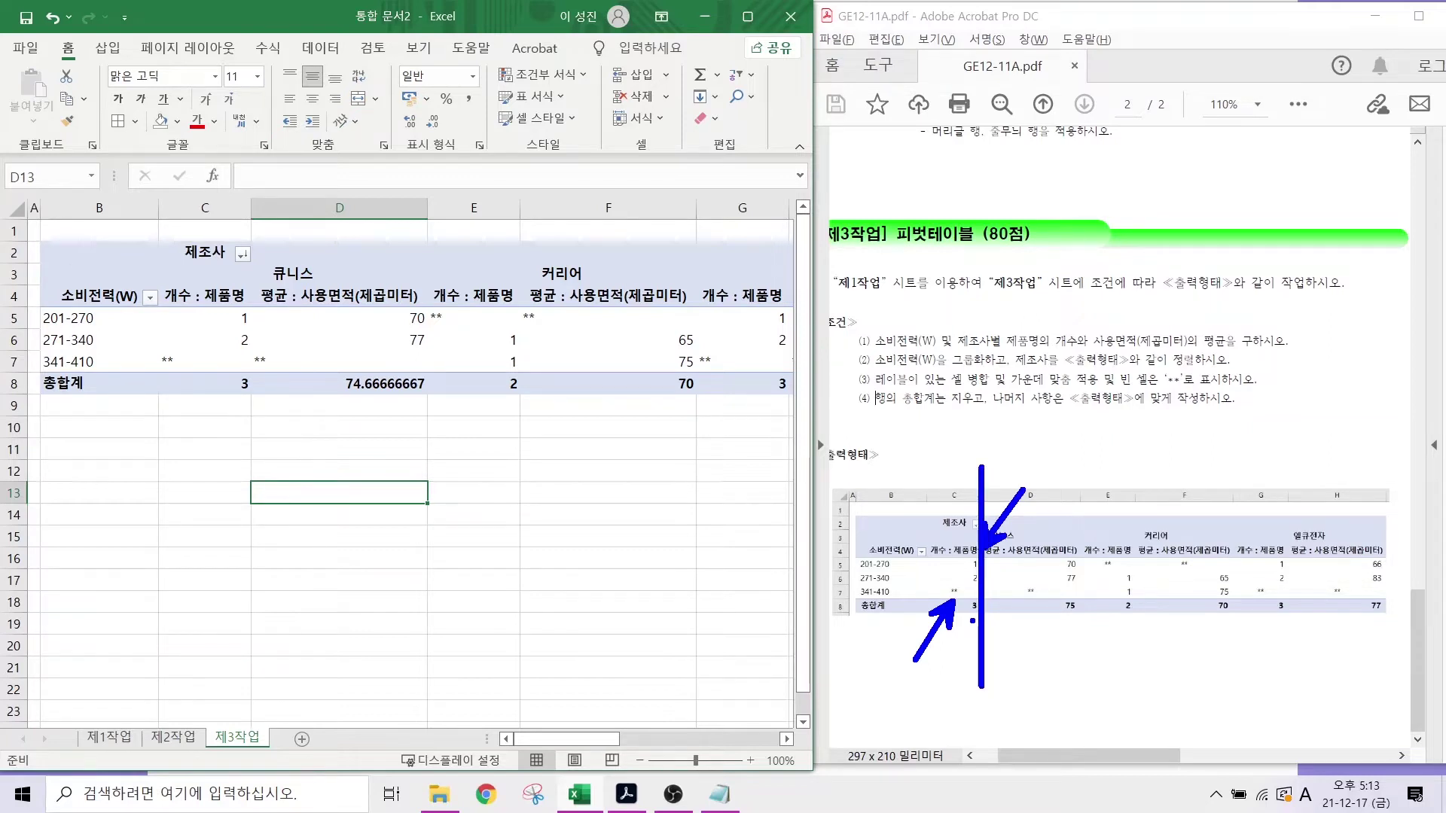
left_click_drag(1081, 616, 1135, 666)
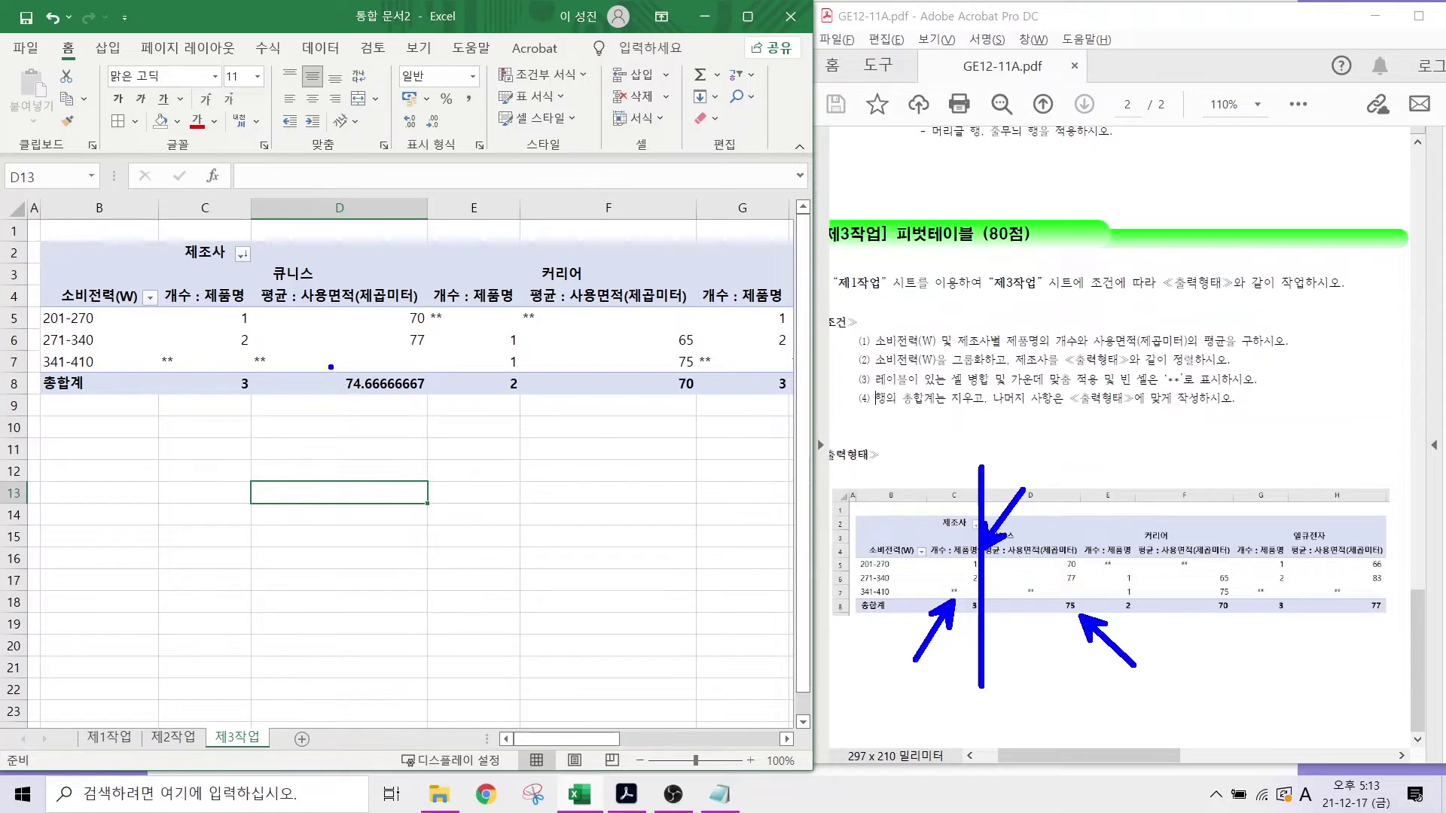
left_click_drag(331, 366, 451, 401)
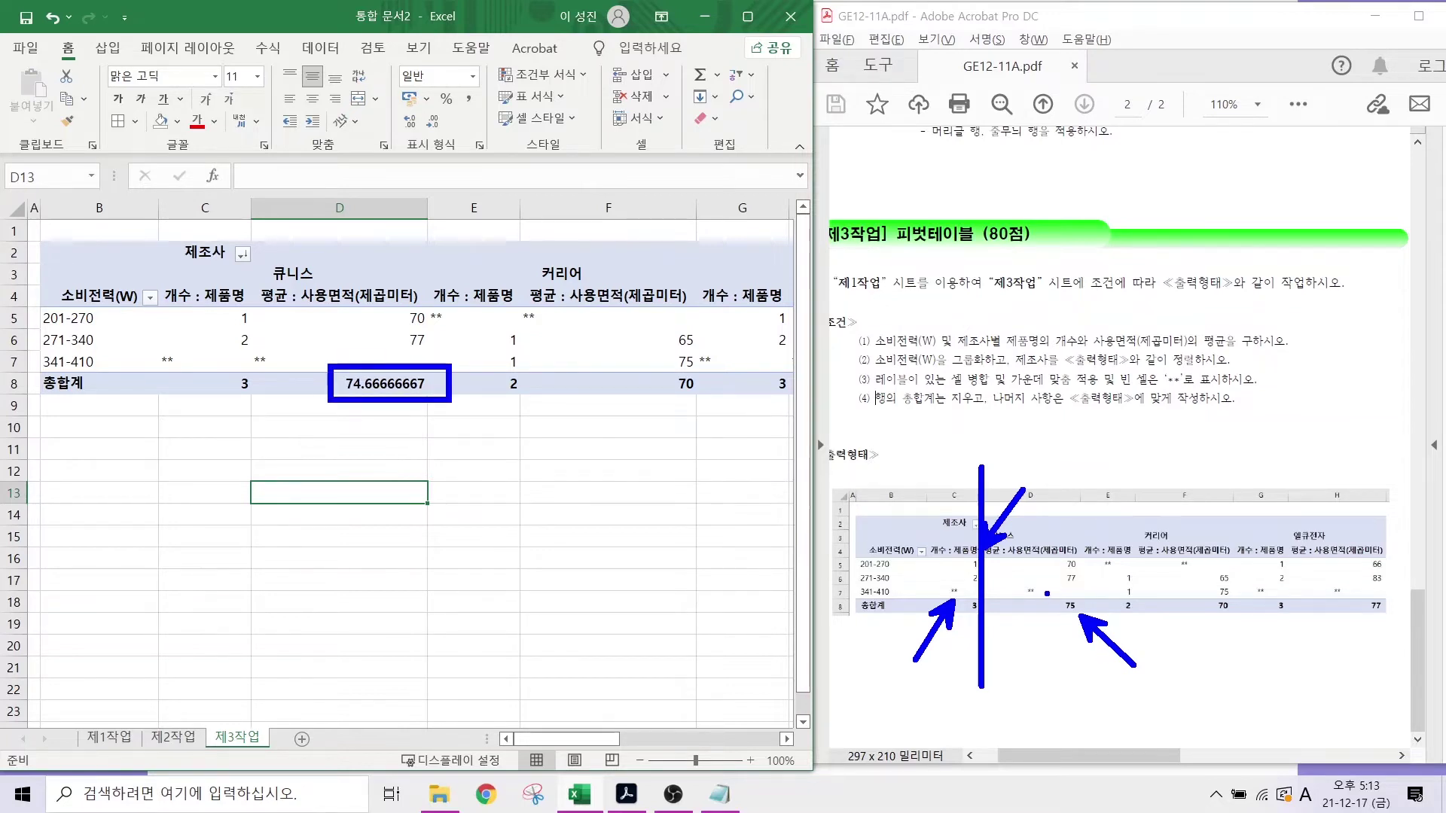
left_click_drag(1044, 591, 1087, 618)
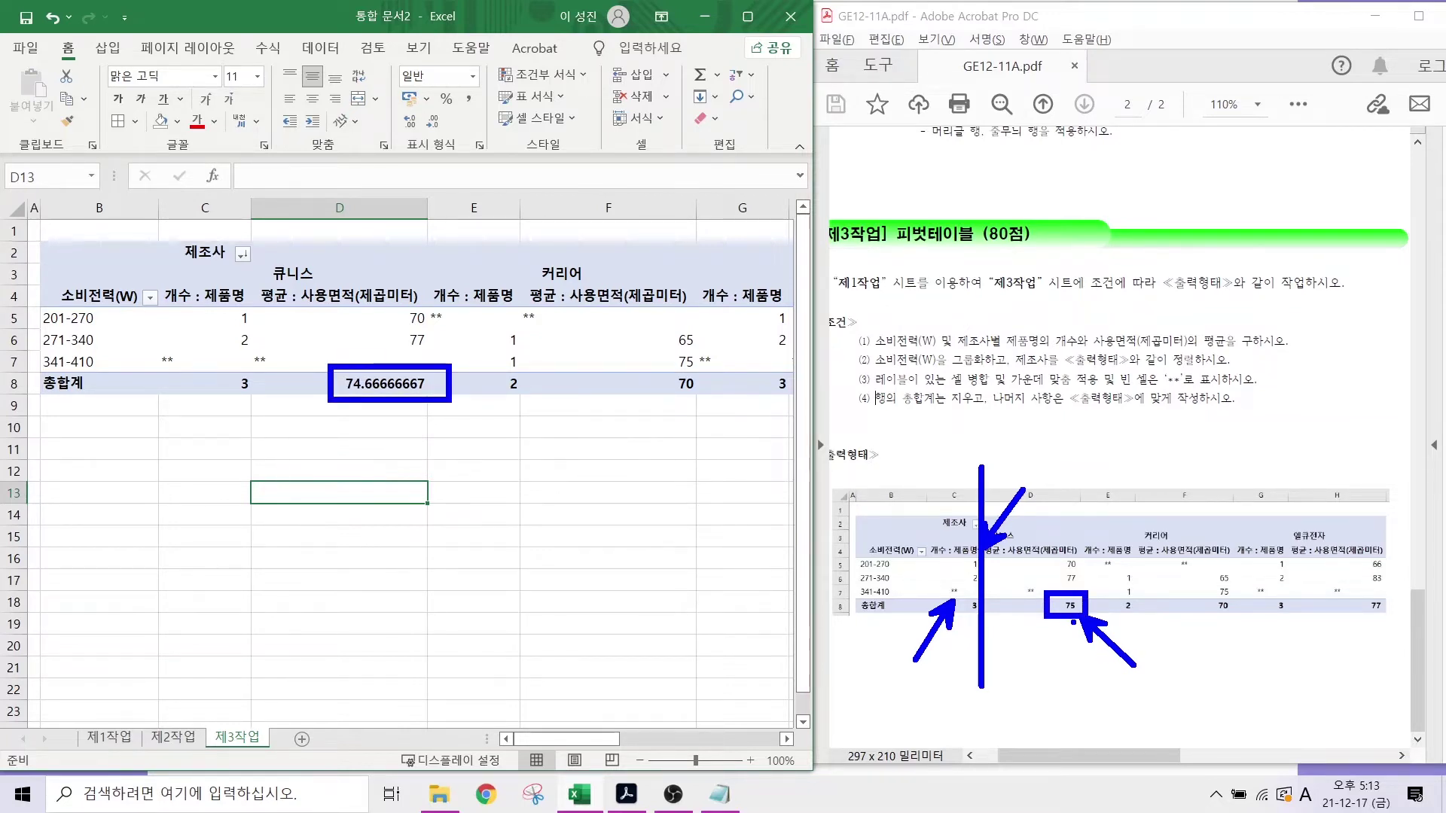
key("Escape")
- Center the pivot table values in C5:H8 and apply the comma number style to match the sample output
left_click(203, 320)
left_click_drag(203, 320, 597, 382)
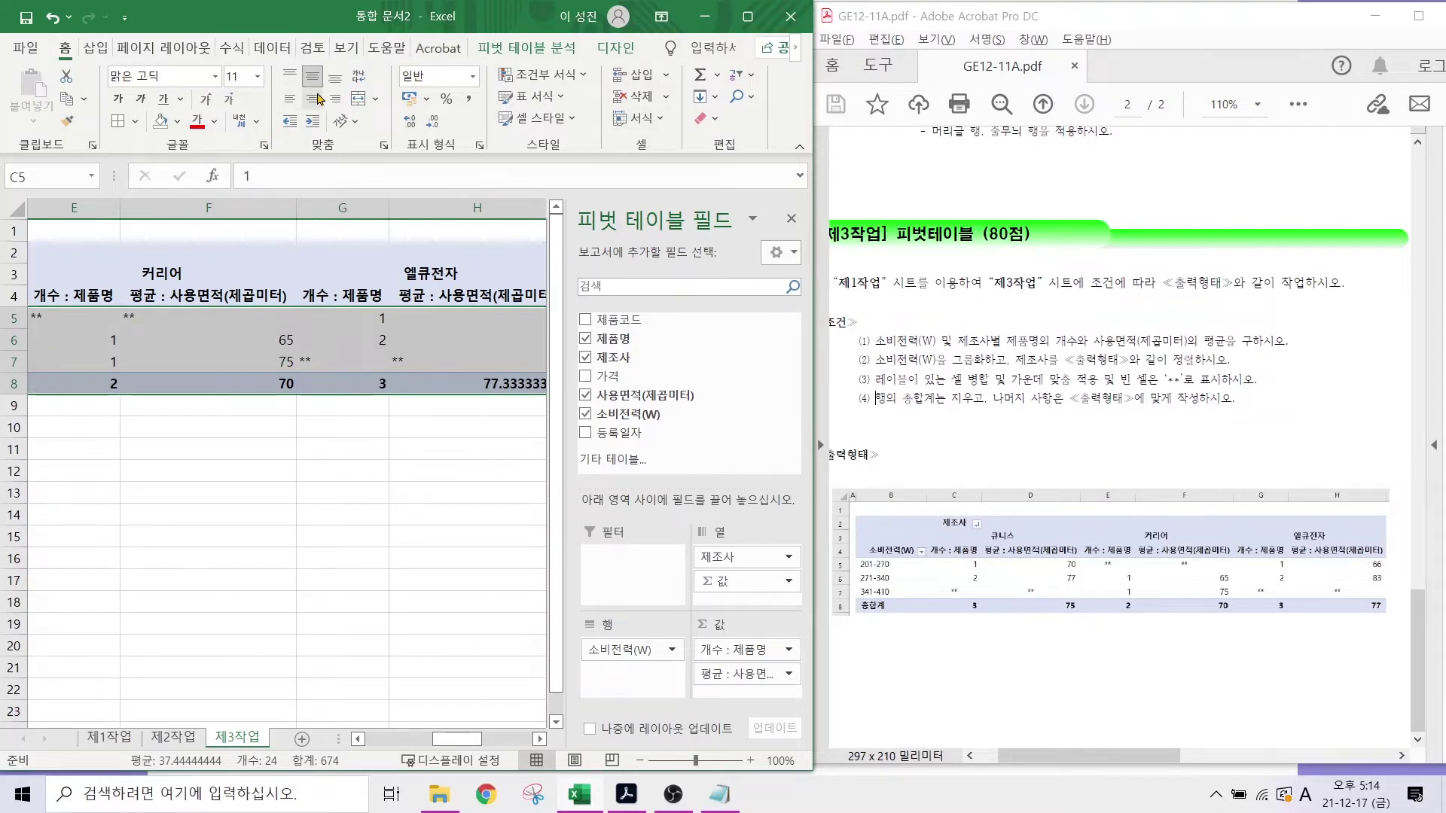
scroll(111, 365, "left", 5)
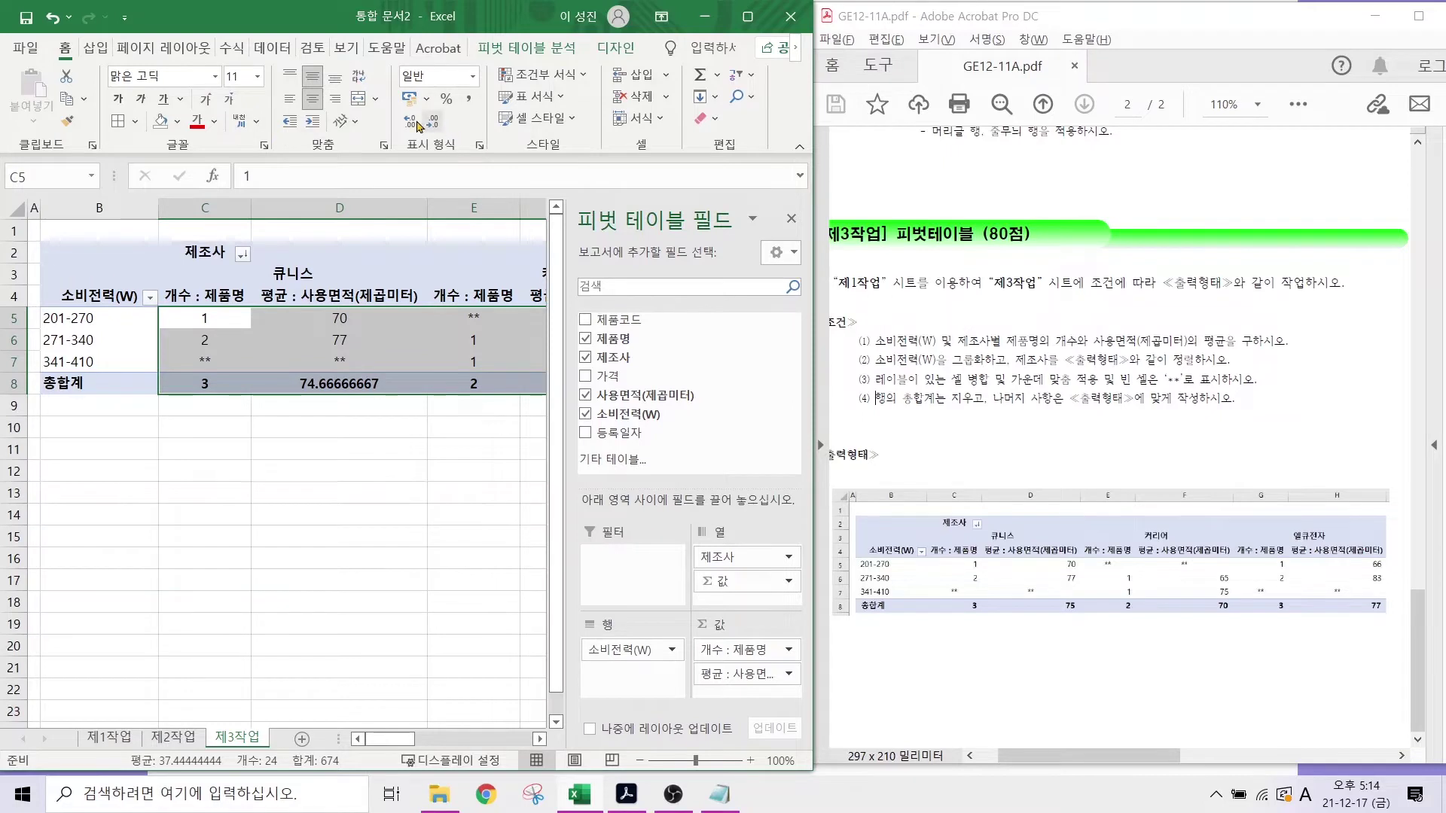
left_click(467, 105)
left_click(467, 105)
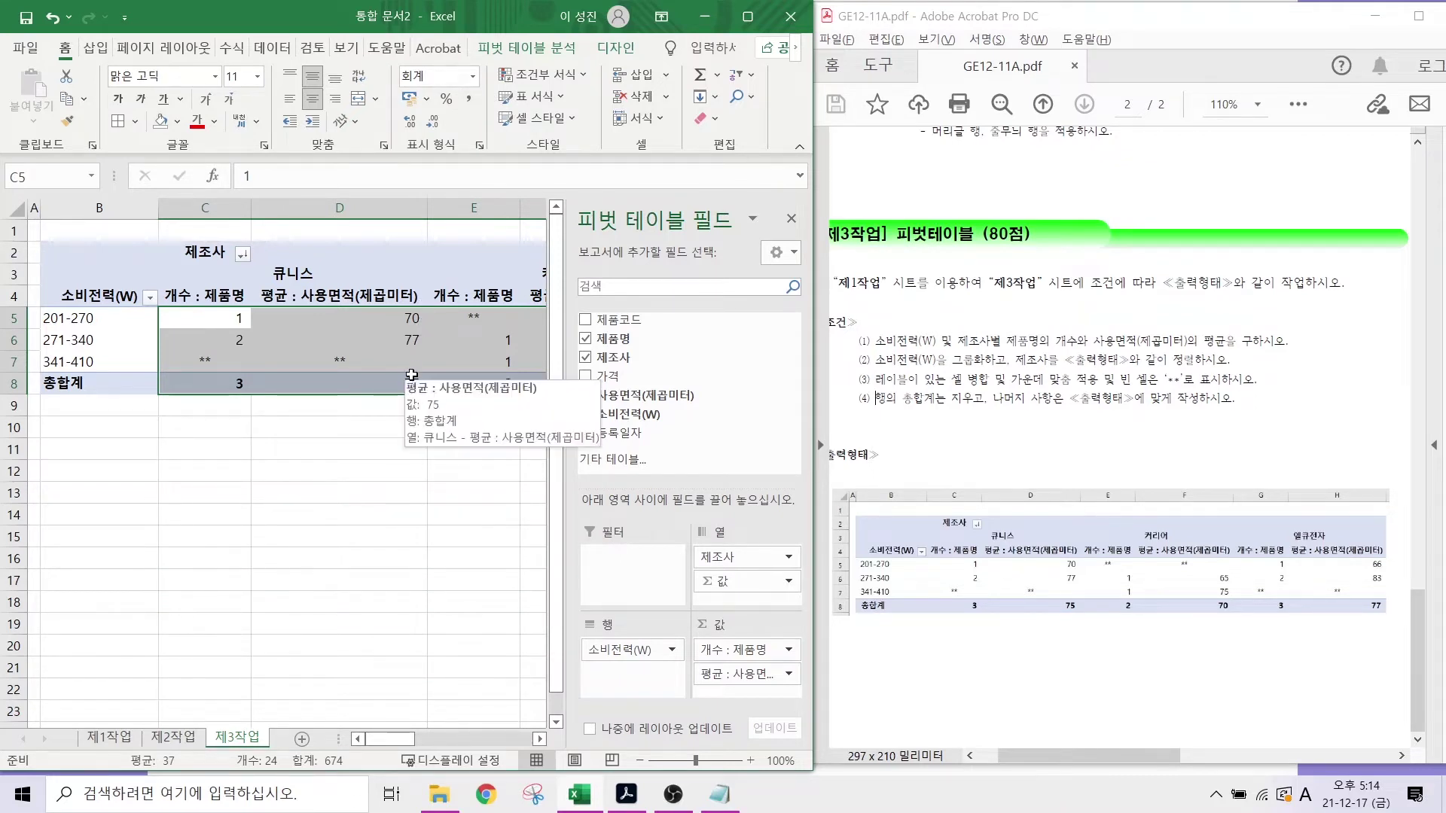
left_click(368, 491)
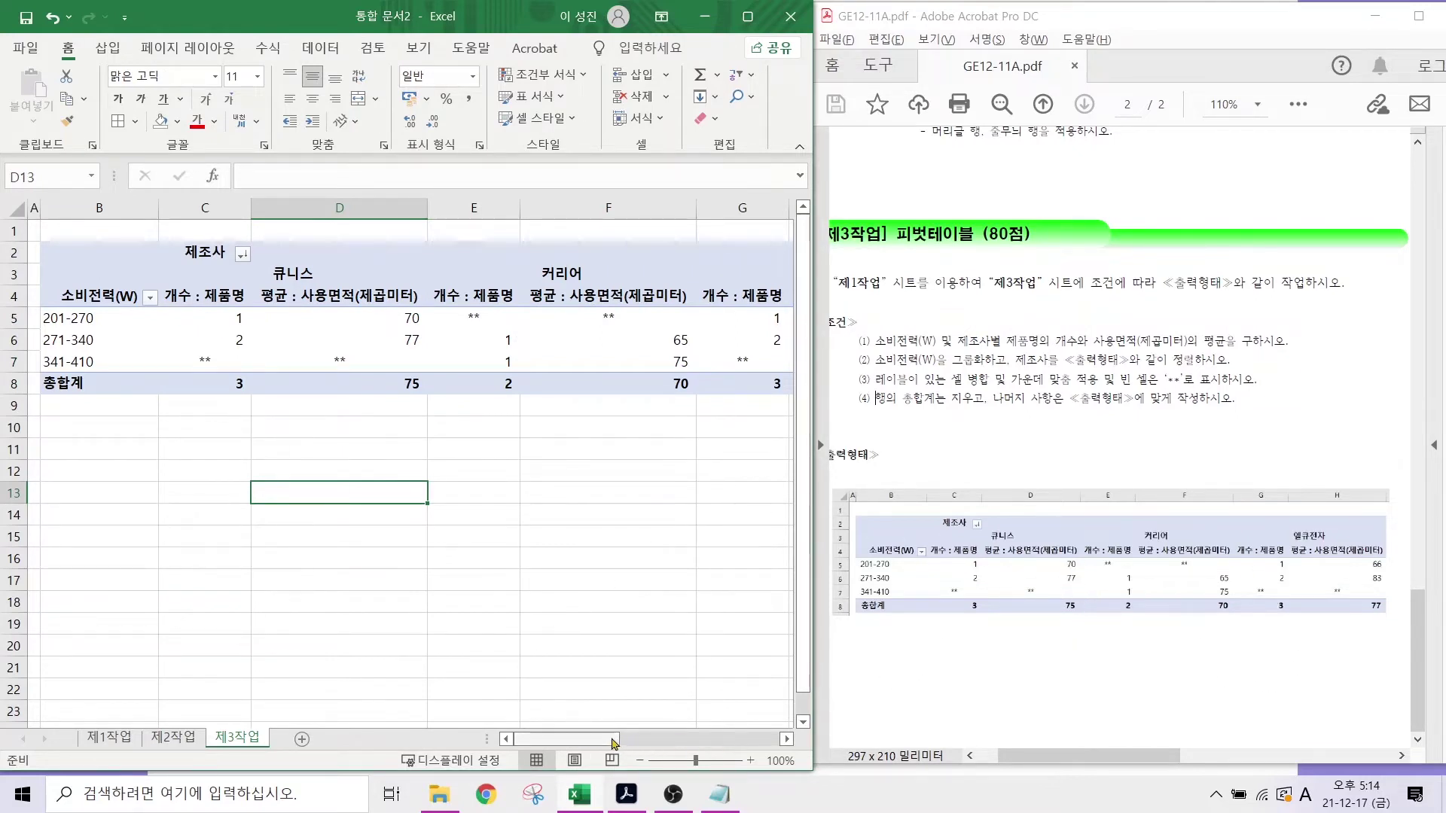
mouse_move(614, 741)
left_mouse_down()
mouse_move(685, 742)
mouse_move(614, 742)
left_mouse_up()
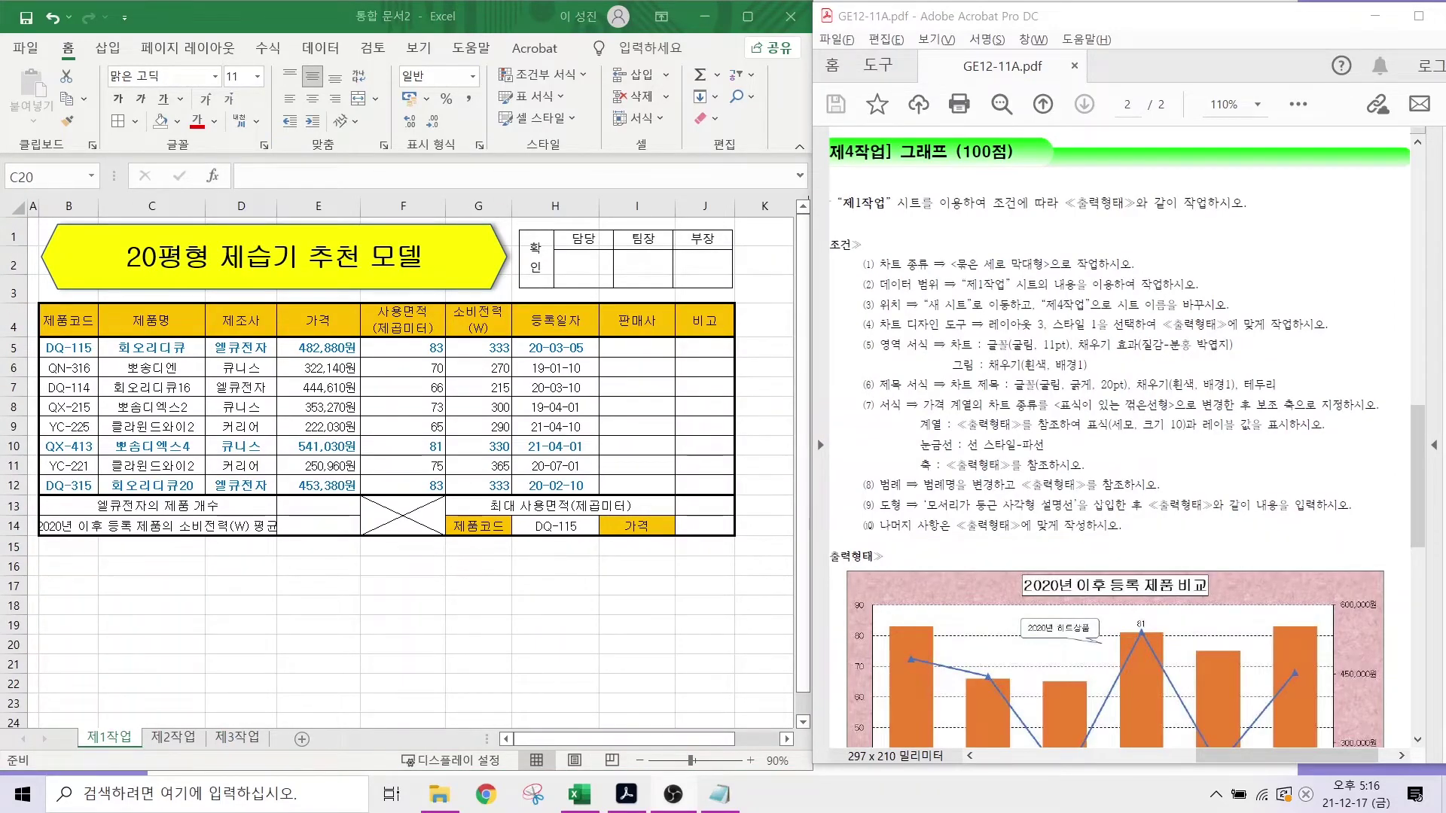
- Examine the 제4작업 chart instructions and sample chart to determine which 제1작업 columns supply its data
left_click_drag(852, 214, 969, 215)
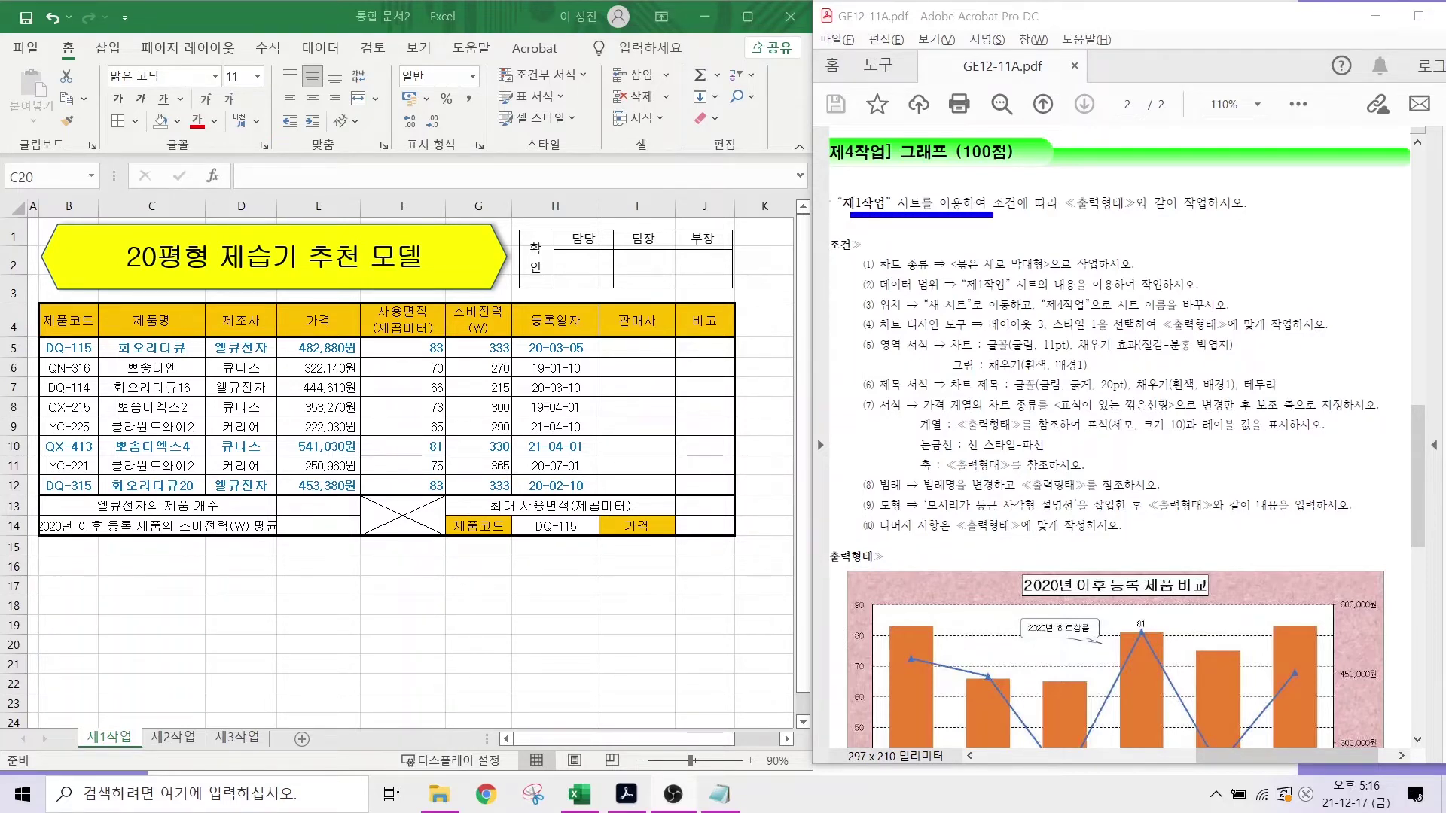
scroll(1160, 422, "down", 3)
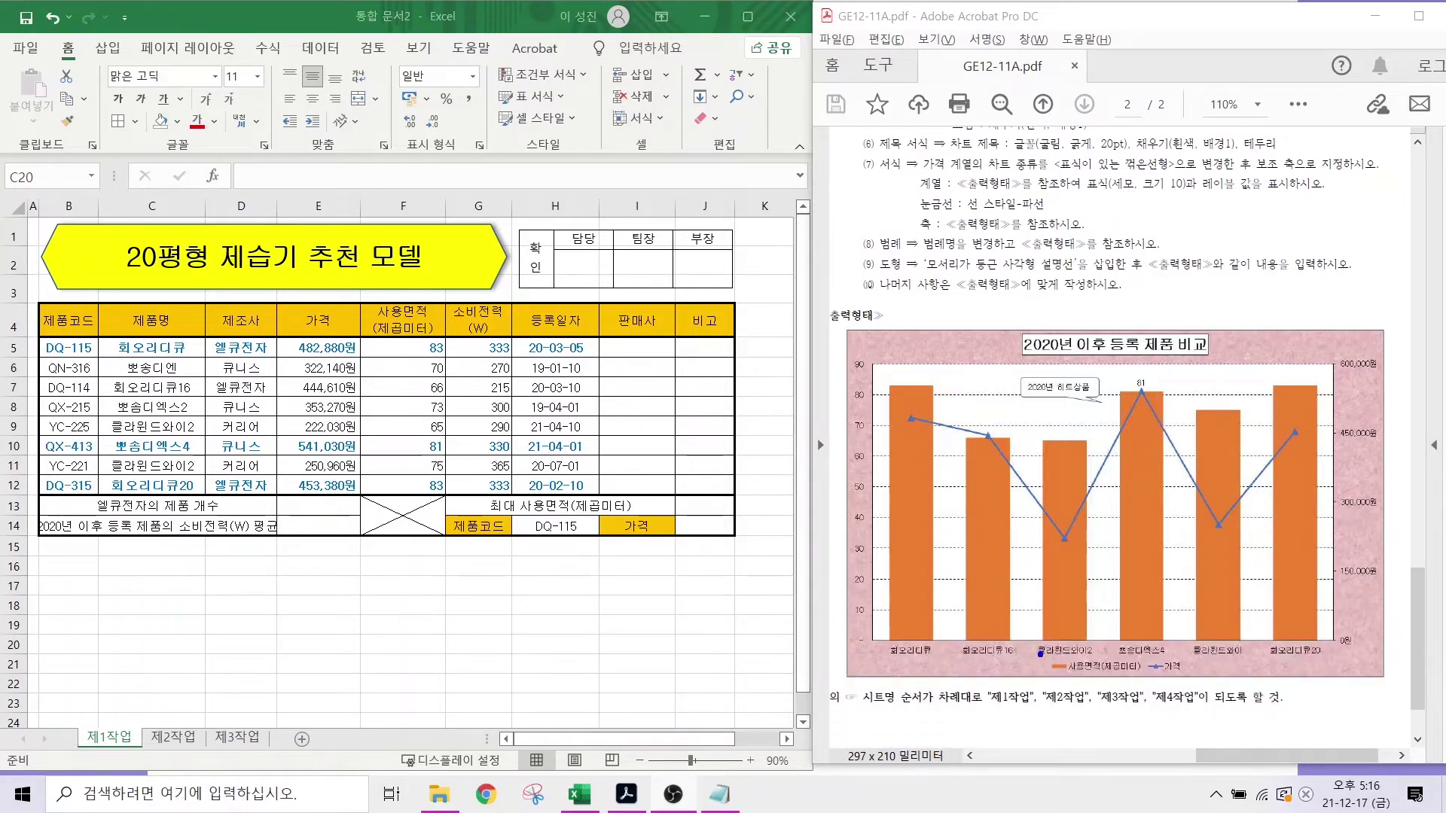
mouse_move(1050, 655)
left_mouse_down()
mouse_move(1094, 673)
mouse_move(1199, 678)
left_mouse_up()
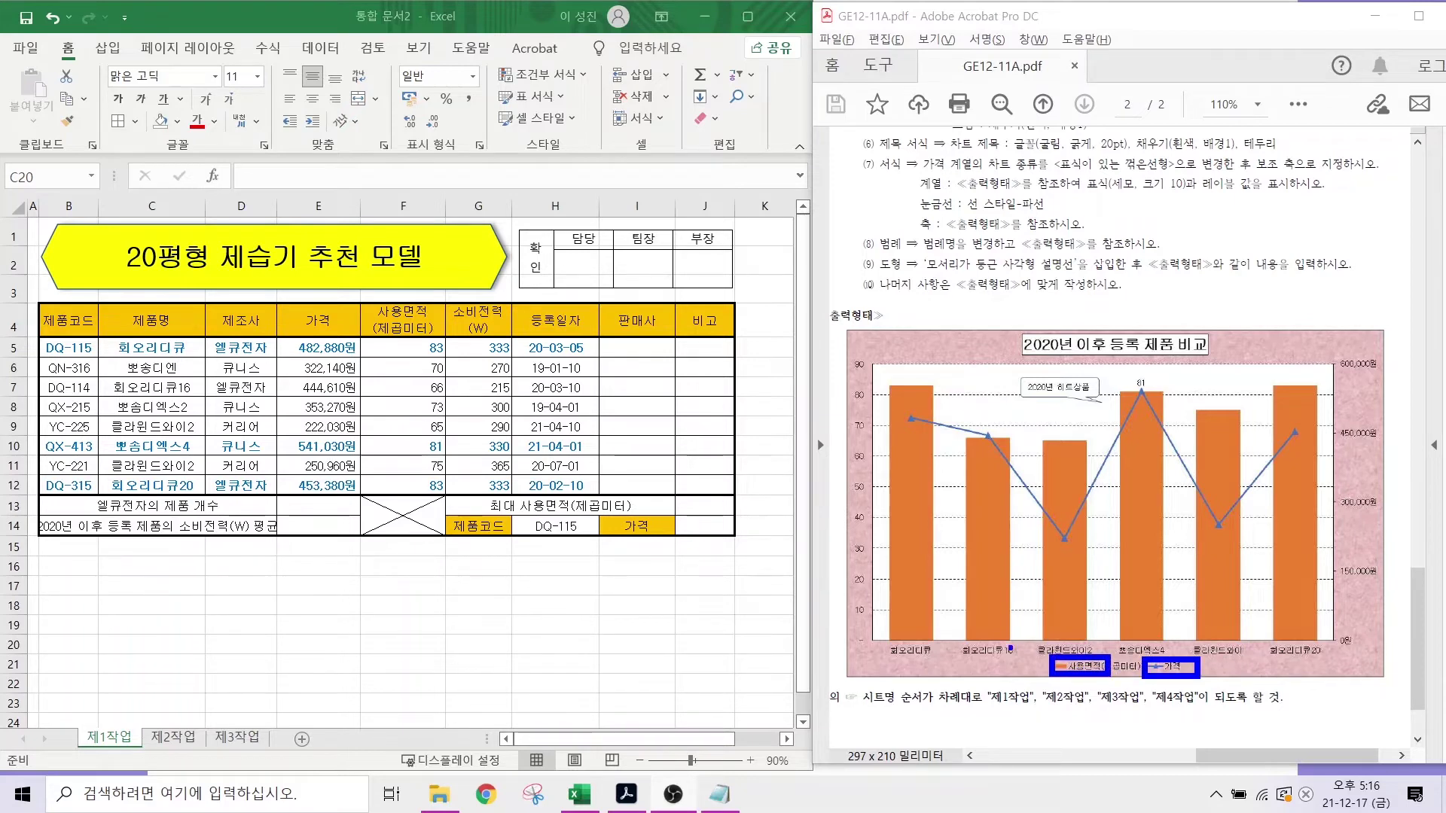
left_click_drag(904, 659, 863, 700)
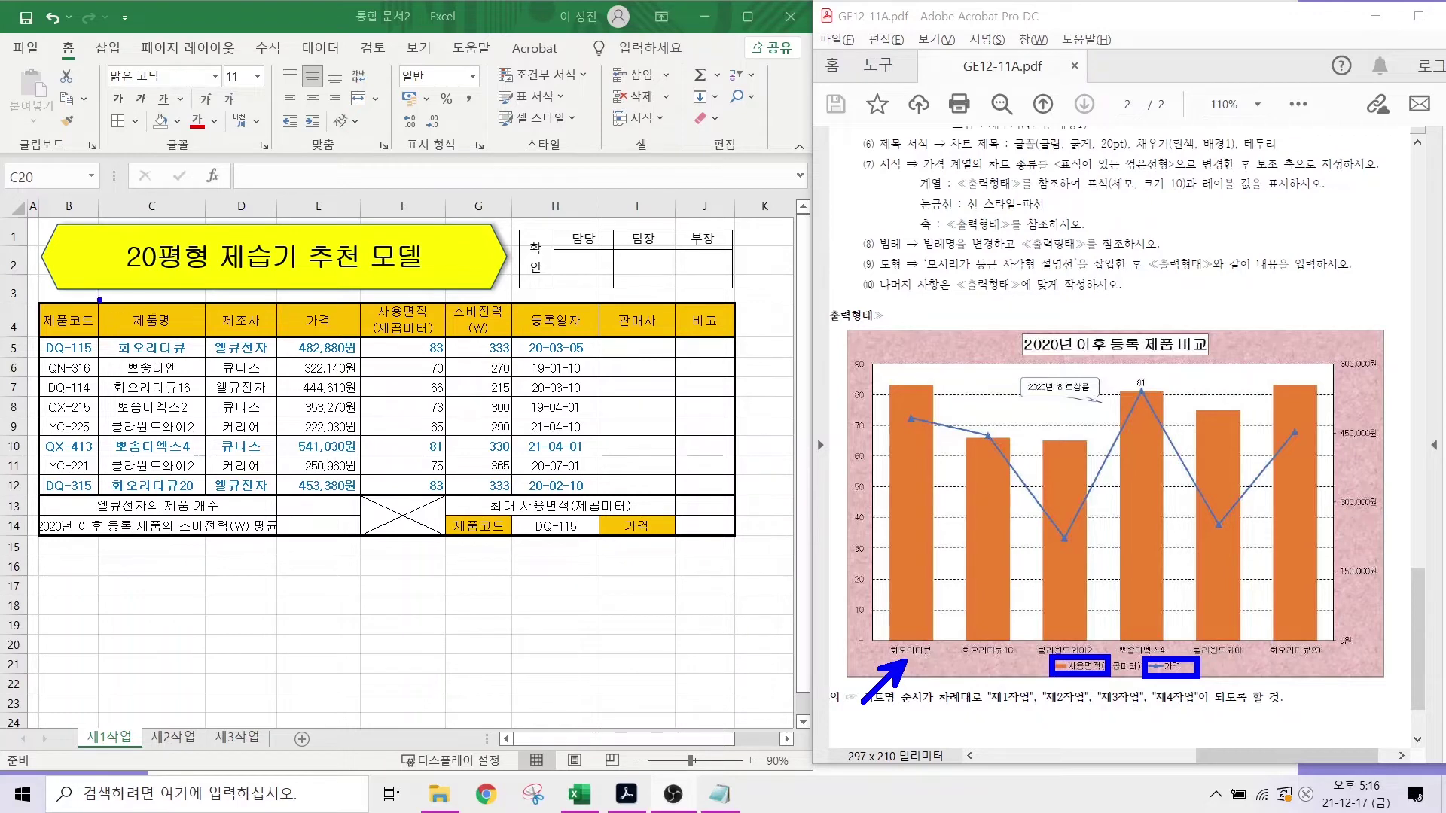
mouse_move(88, 302)
left_mouse_down()
mouse_move(167, 380)
mouse_move(211, 503)
left_mouse_up()
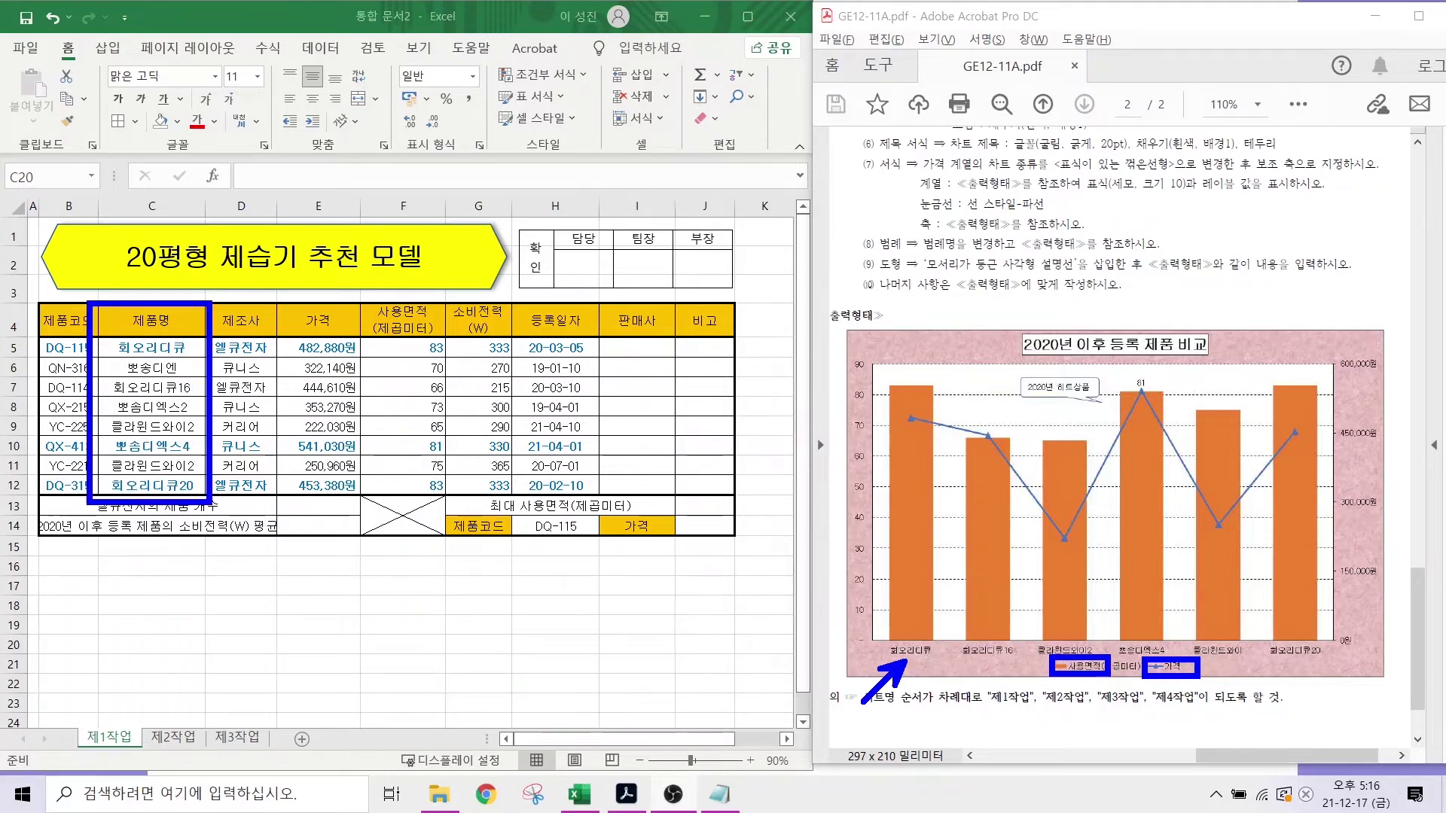
mouse_move(359, 297)
left_mouse_down()
mouse_move(402, 353)
mouse_move(444, 497)
left_mouse_up()
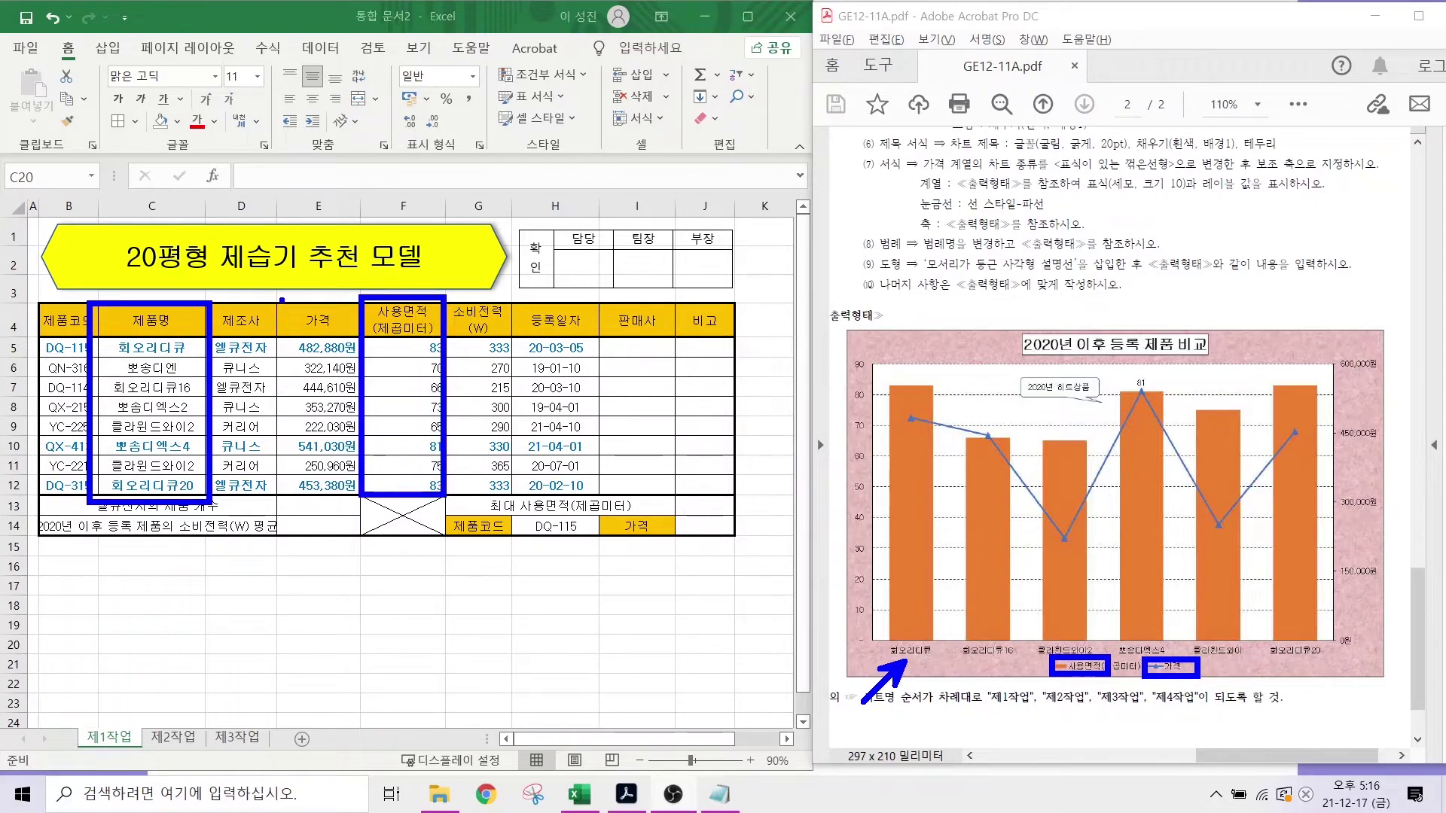
left_click_drag(281, 300, 361, 497)
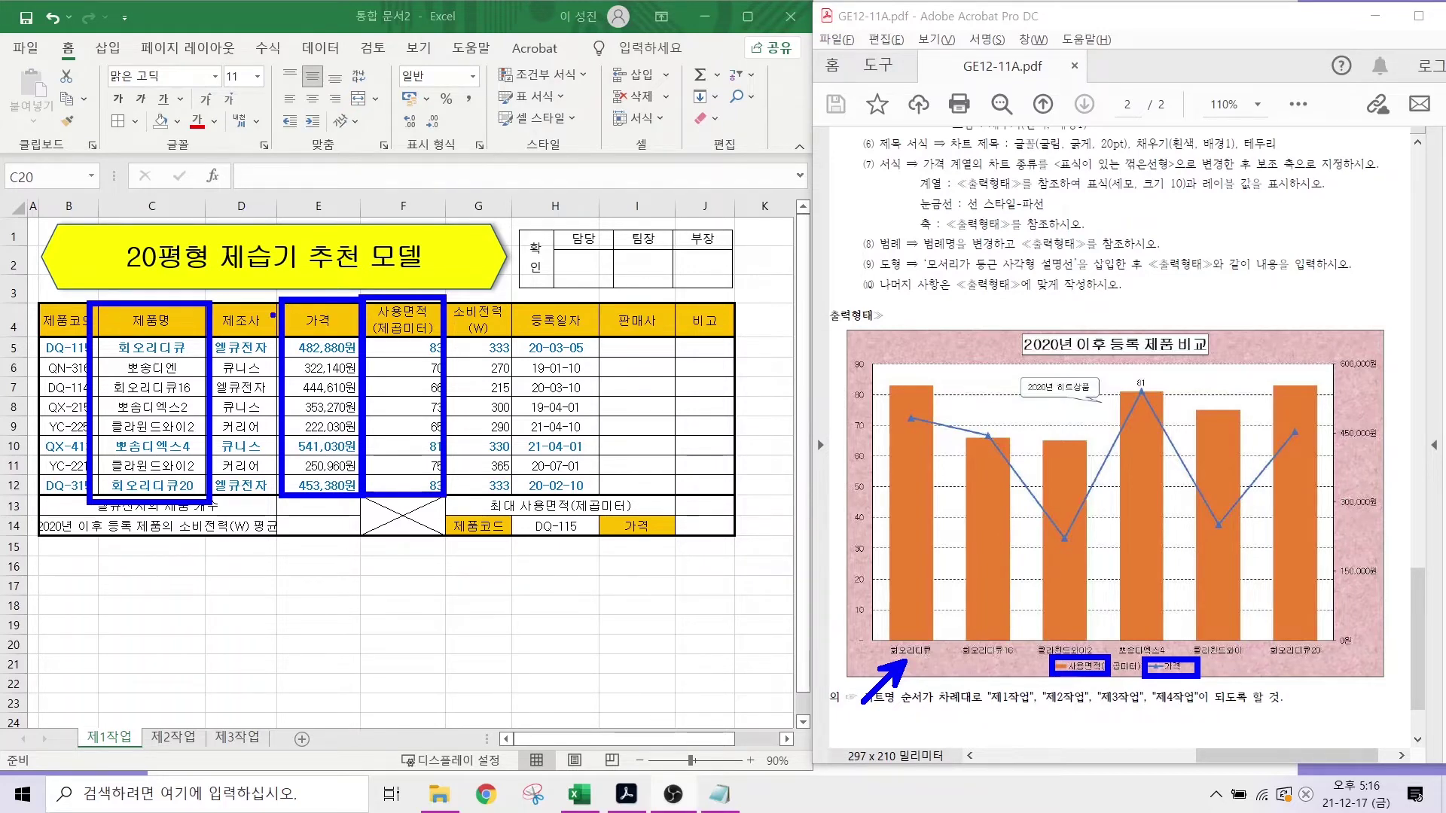
- Insert a clustered column chart (묶은 세로 막대형) from the 제품명, 가격 and 사용면적 columns, C4:C12 and E4:F12, of 제1작업
key("Escape")
scroll(1026, 392, "up", 4)
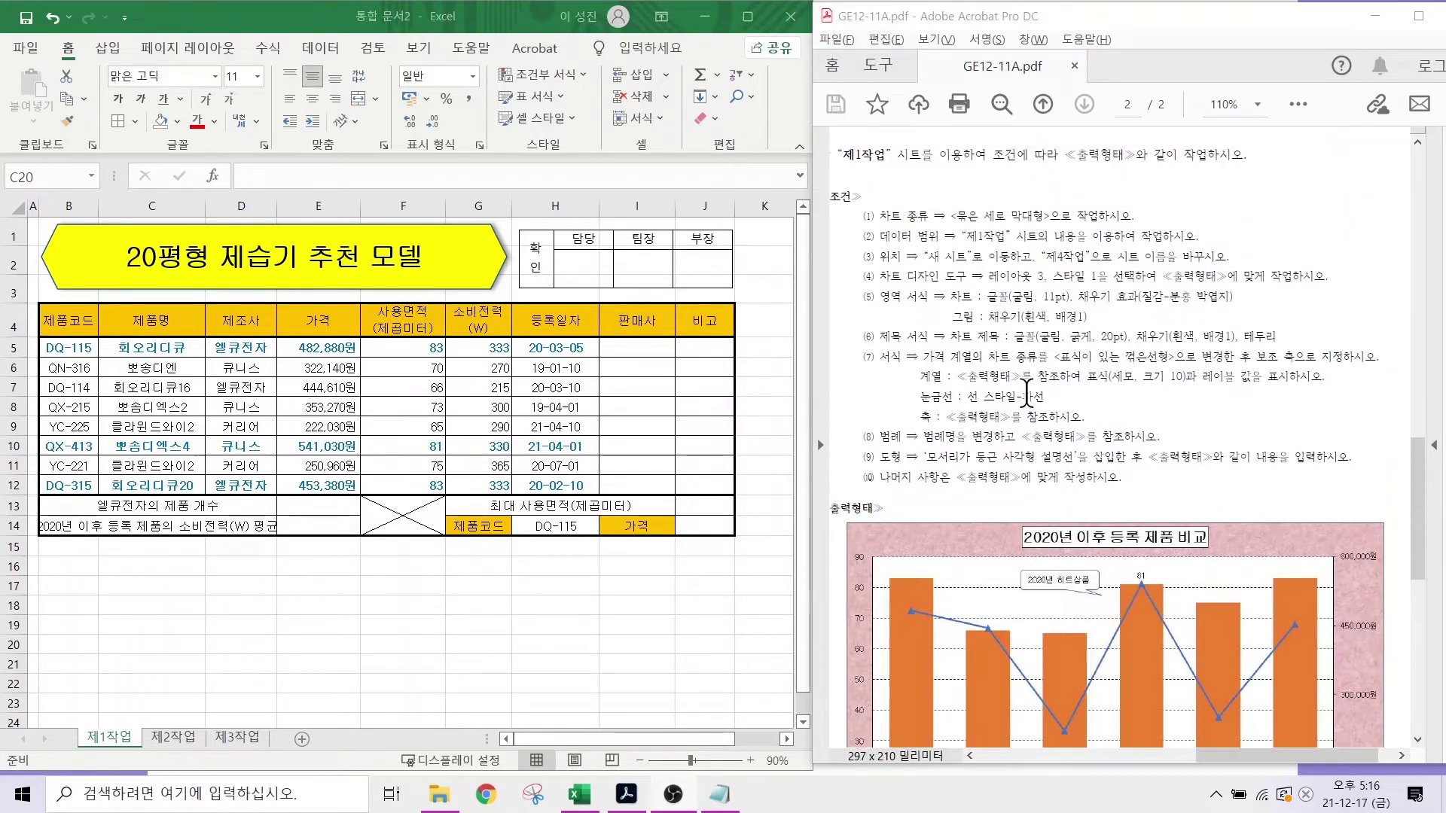
scroll(1025, 392, "up", 2)
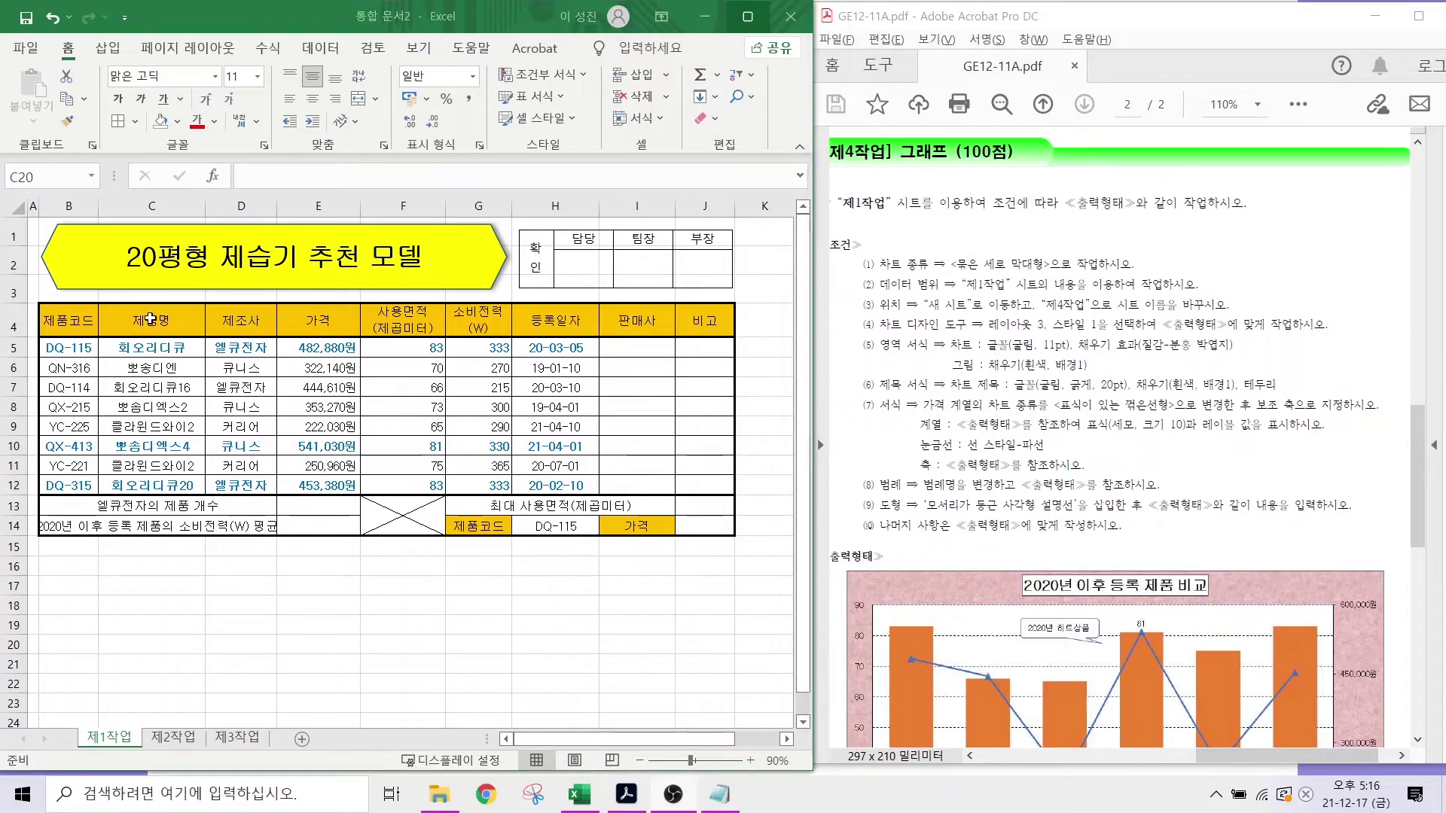
left_click_drag(151, 320, 151, 484)
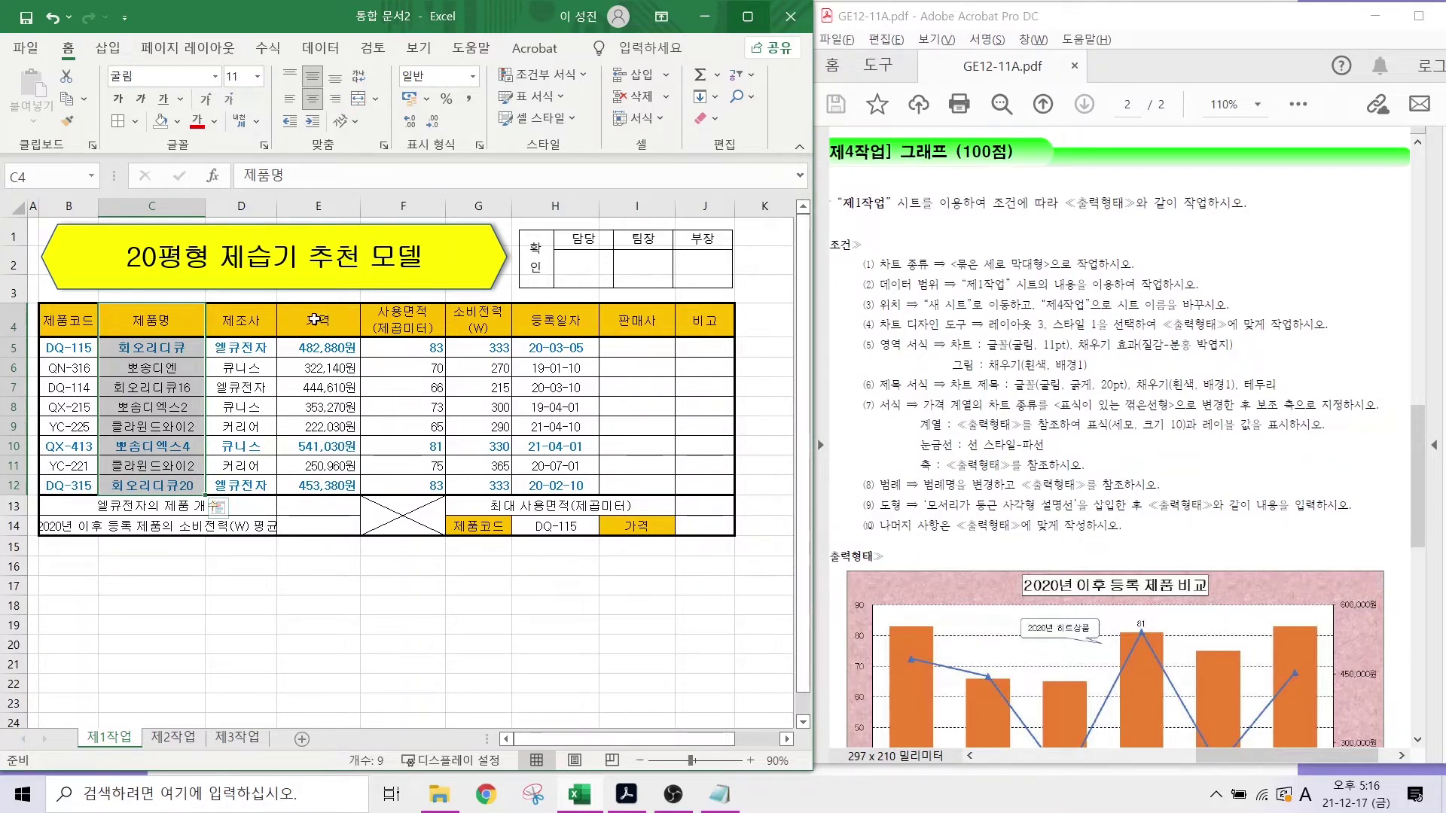
left_click_drag(314, 319, 398, 486)
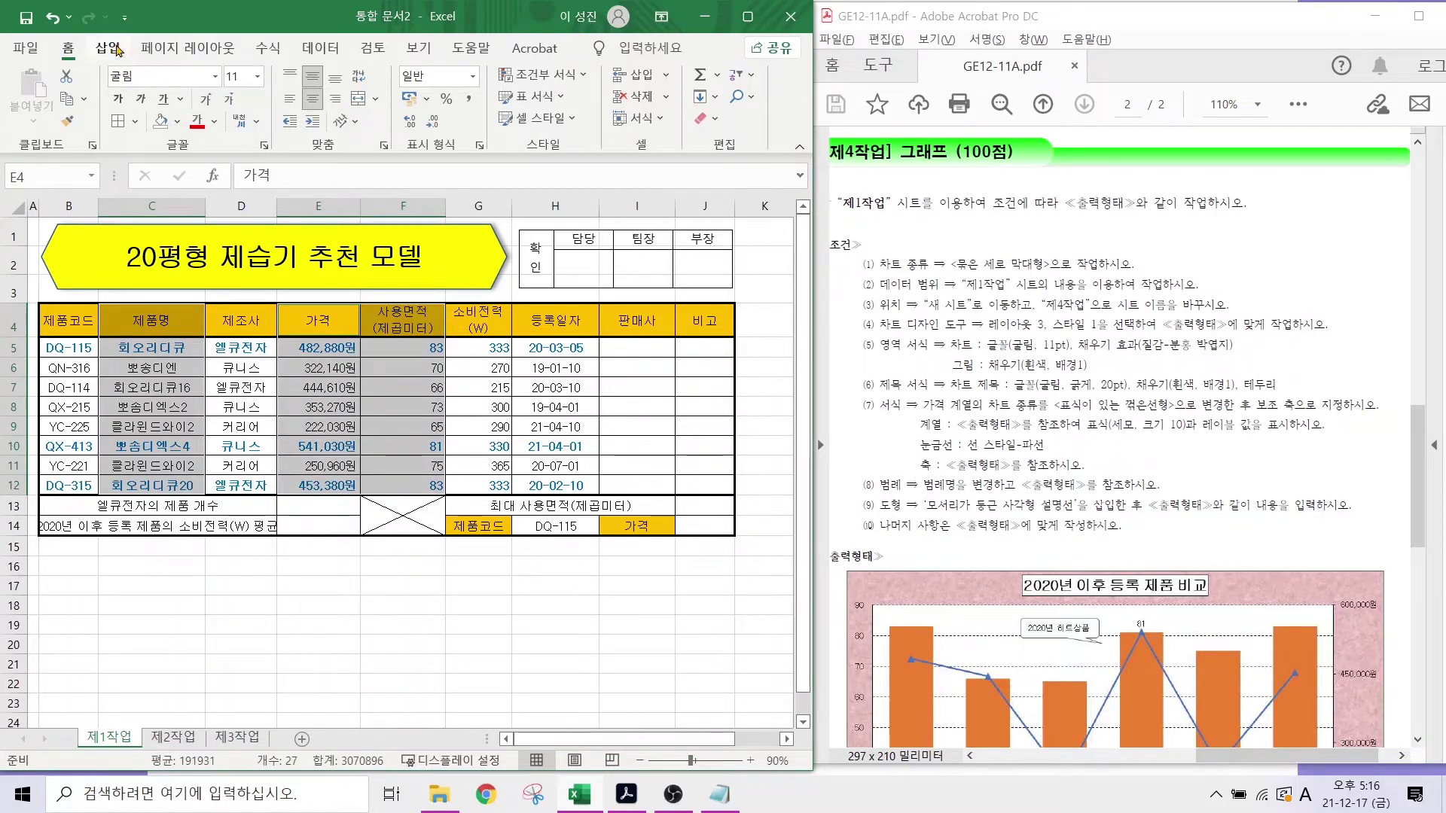
left_click(117, 50)
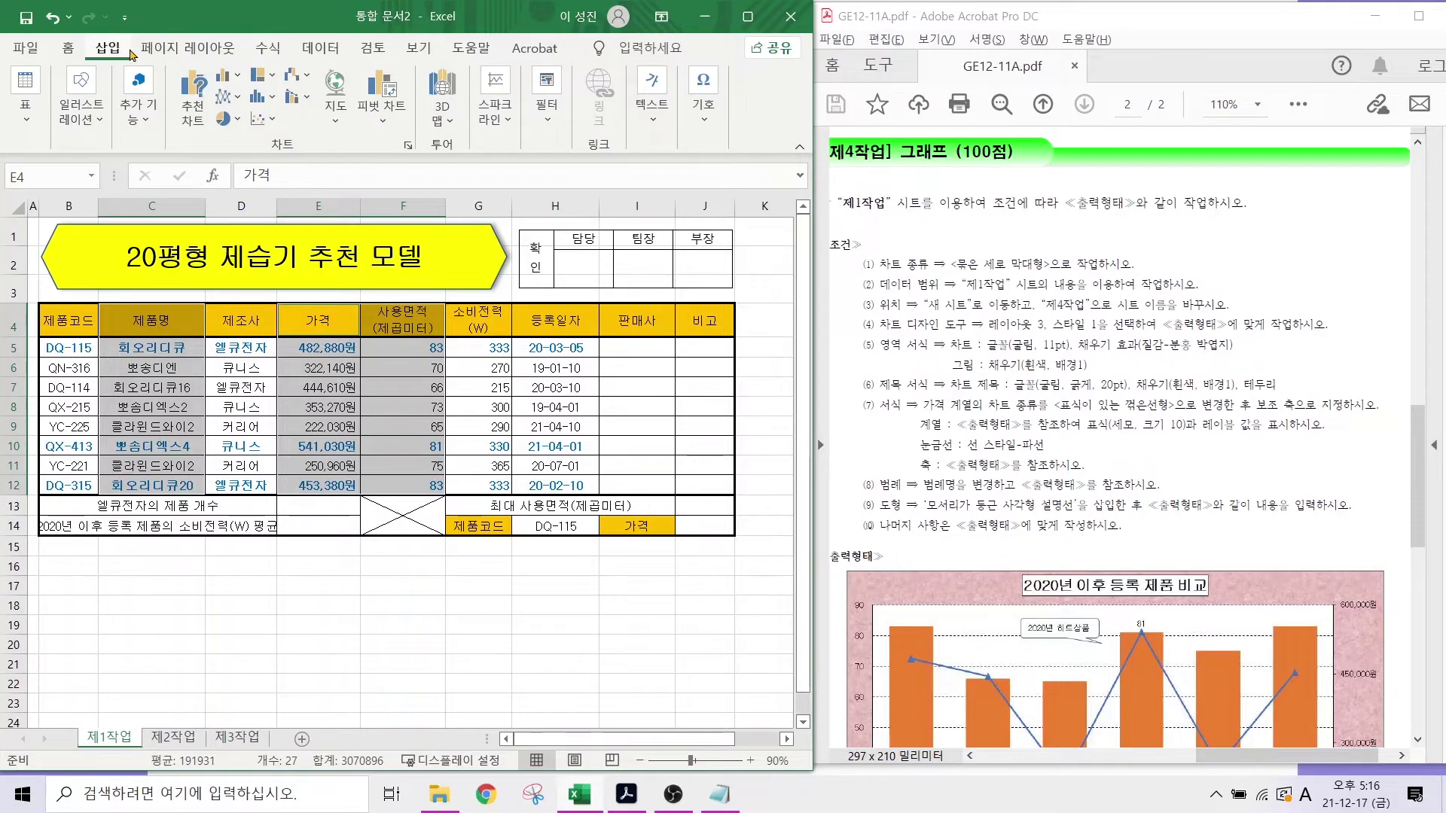
left_click(225, 74)
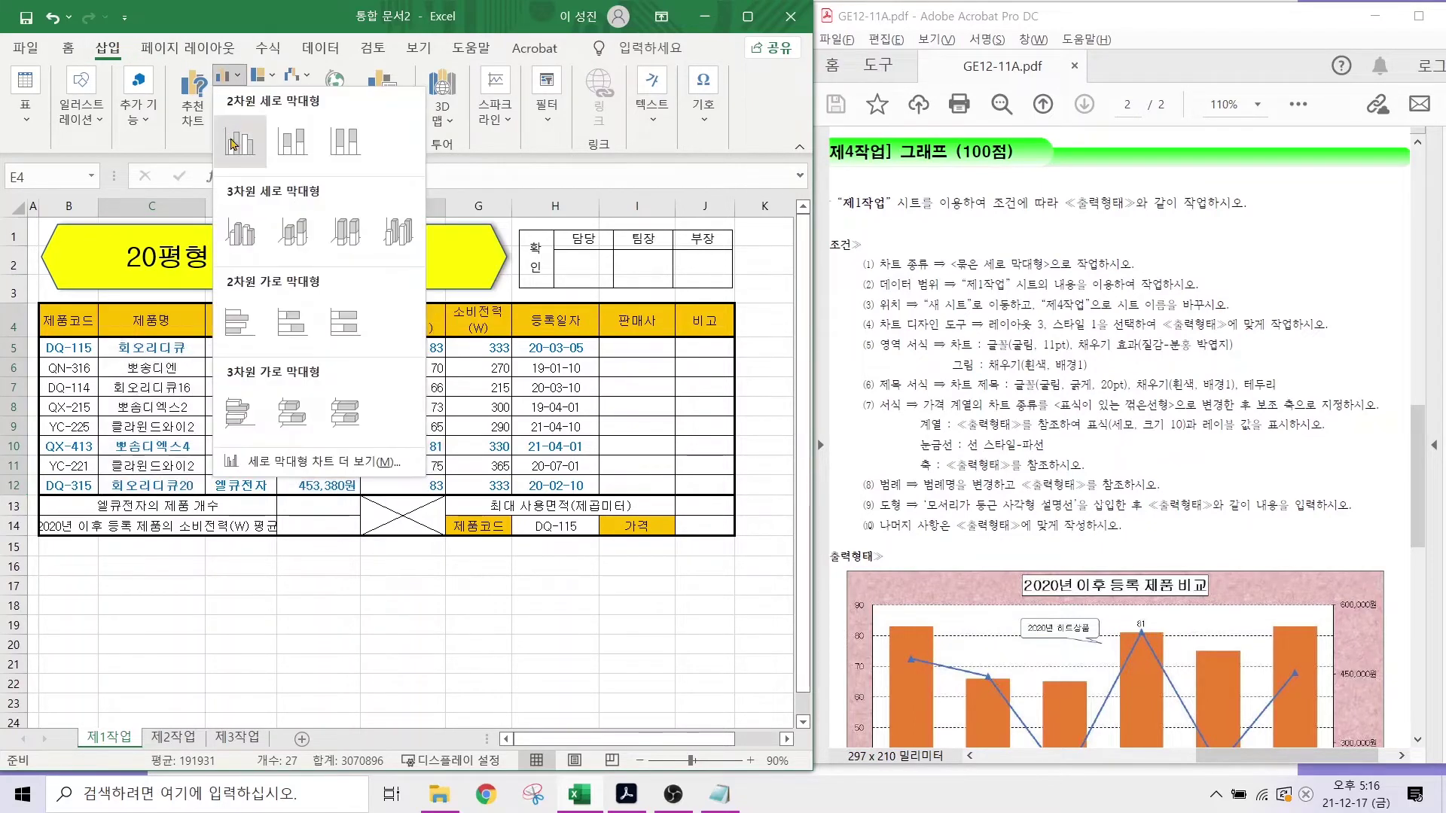
left_click(234, 150)
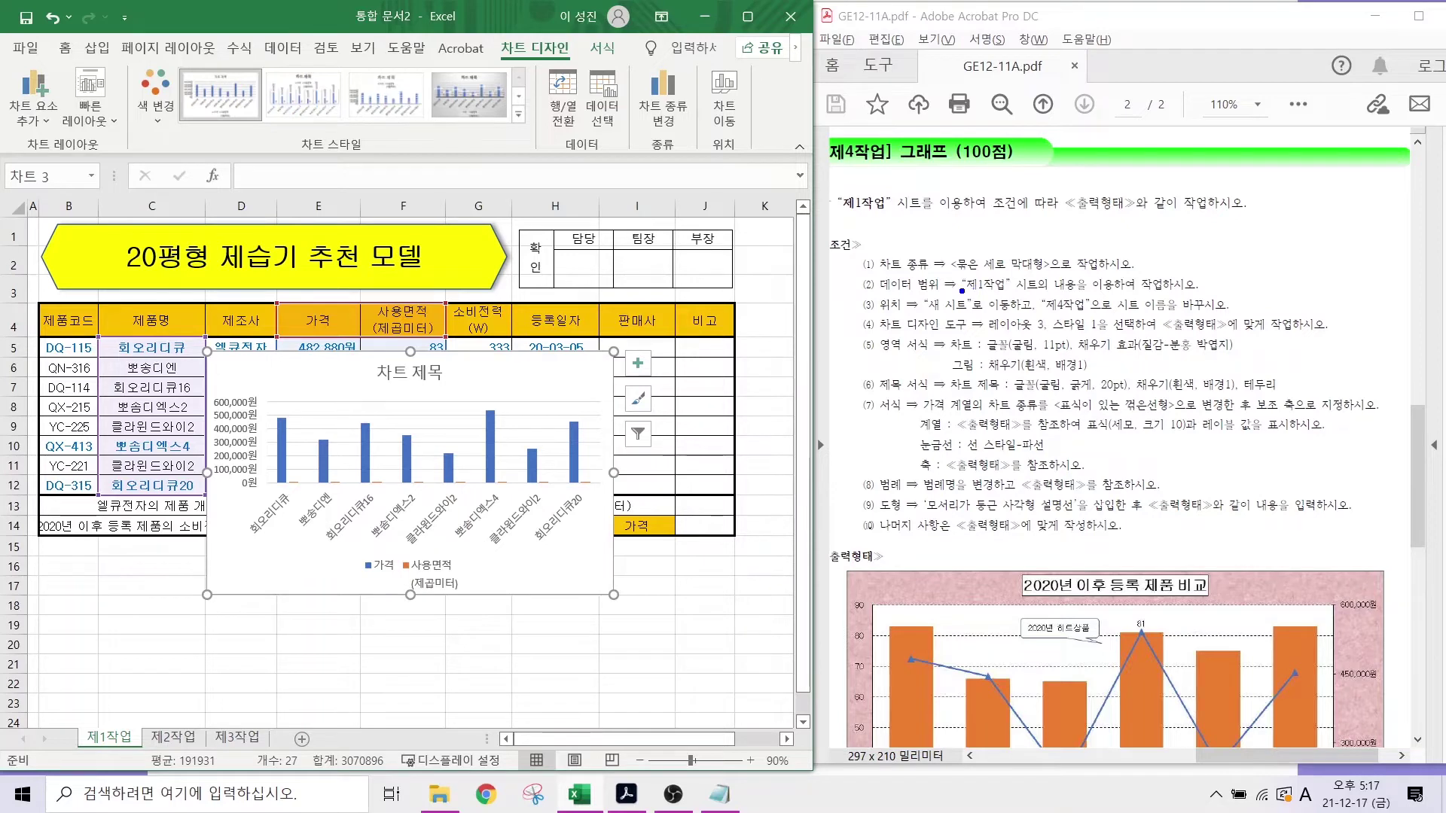
- Relocate the chart to a new chart sheet named 제4작업, as condition (3) of the exam sheet requires
left_click_drag(962, 289, 1225, 287)
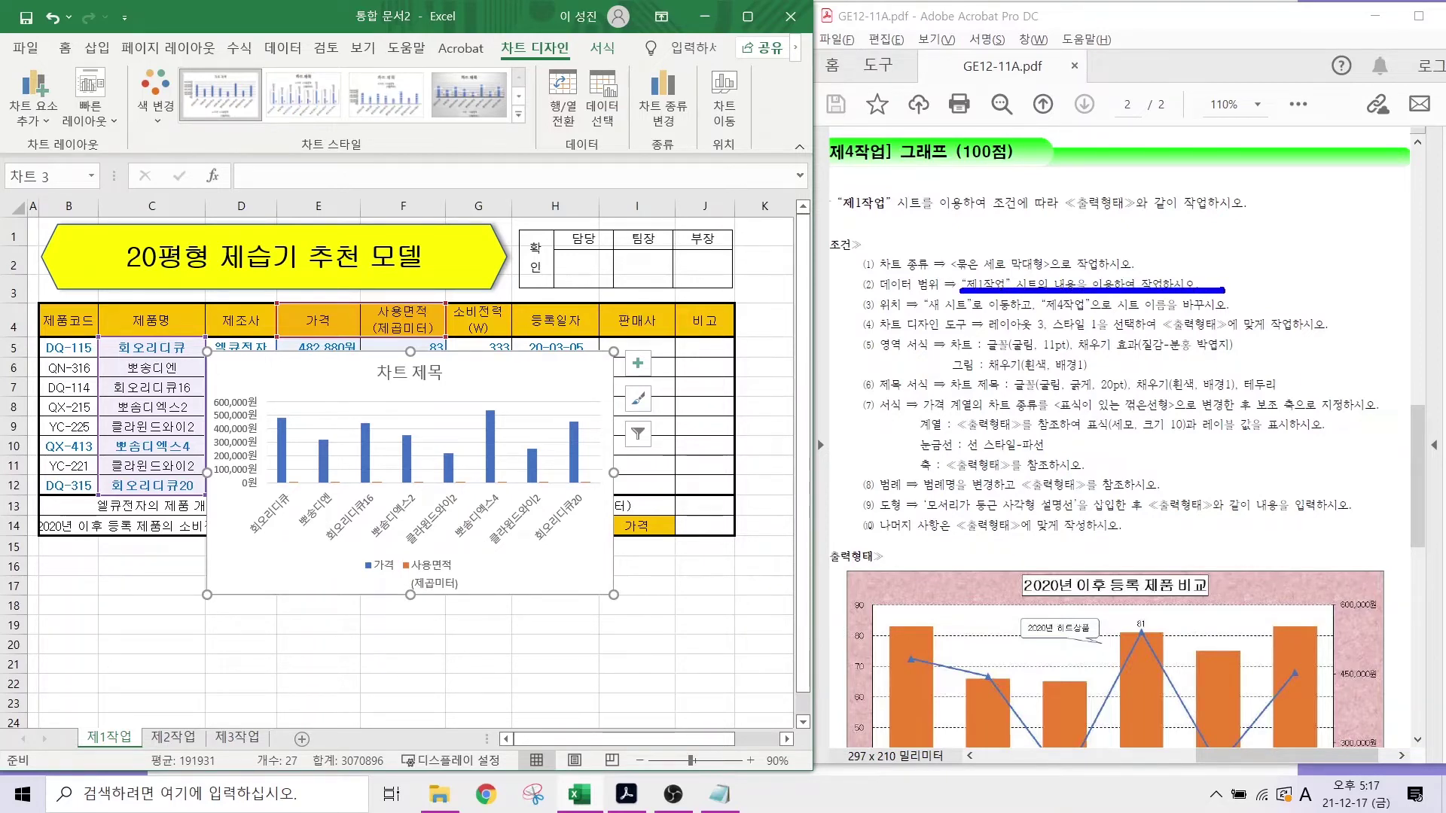
left_click_drag(883, 316, 1201, 309)
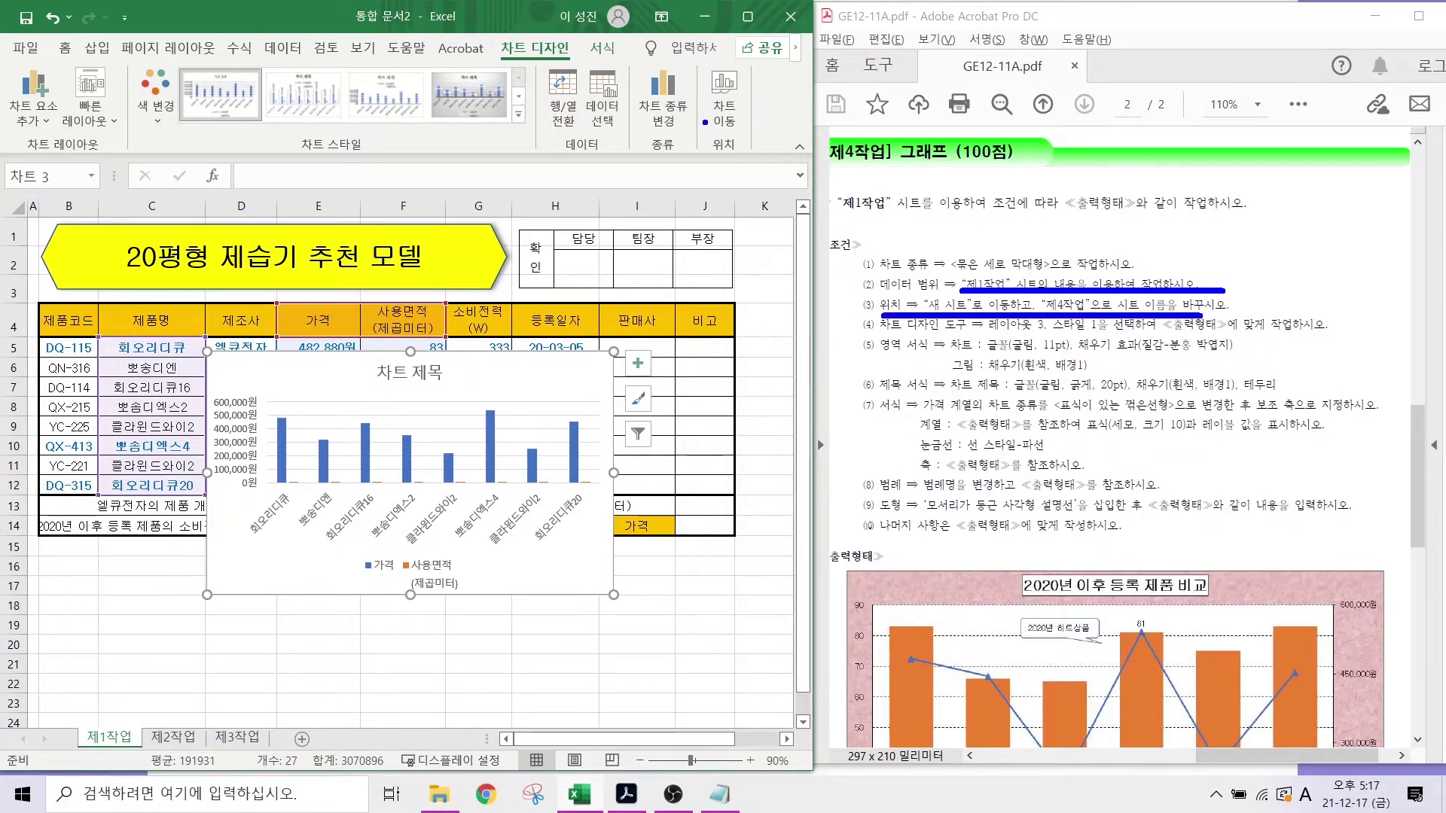
mouse_move(742, 142)
left_mouse_down()
mouse_move(719, 149)
mouse_move(737, 58)
mouse_move(745, 148)
left_mouse_up()
left_click_drag(801, 207, 742, 139)
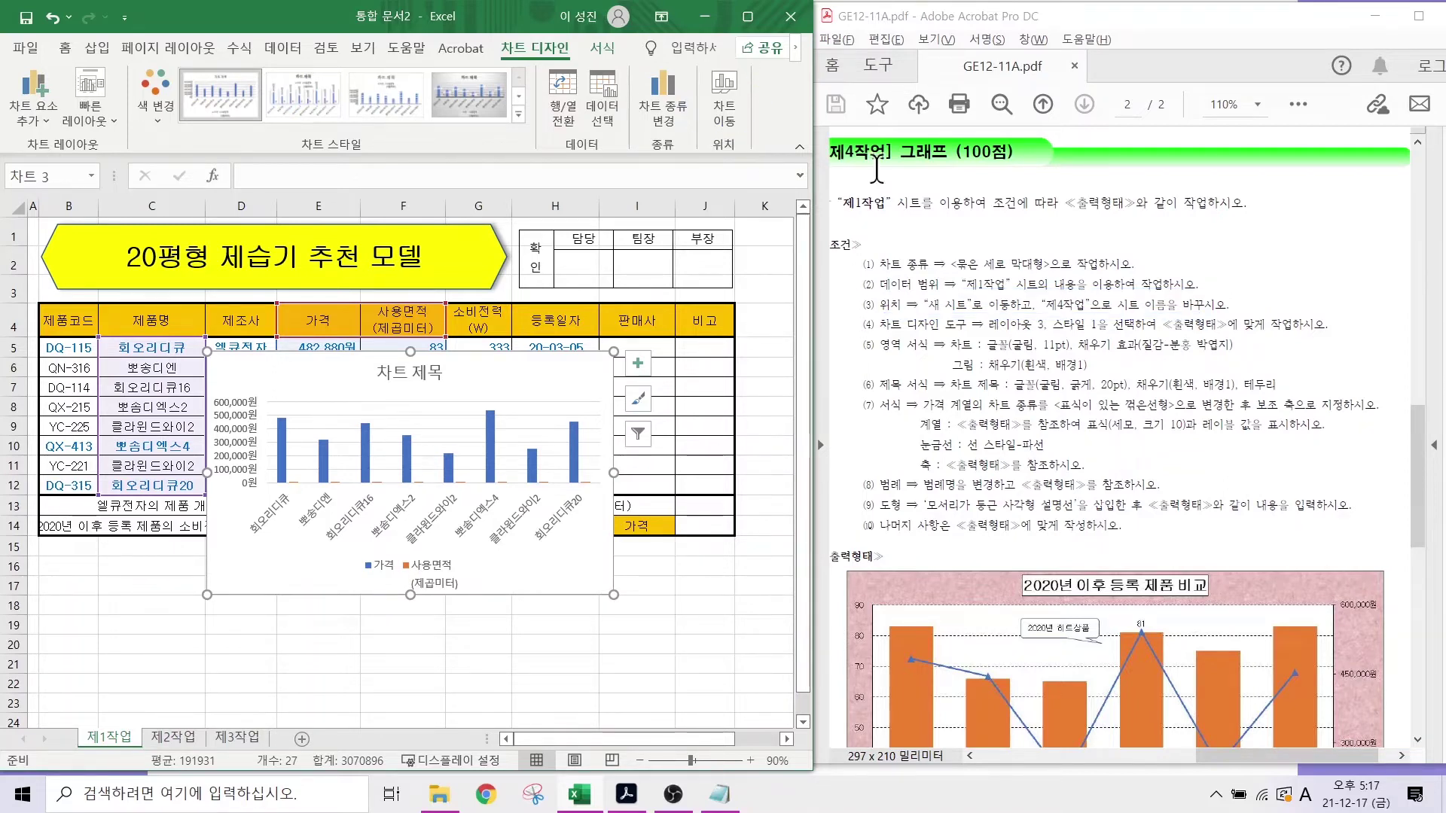
left_click(724, 98)
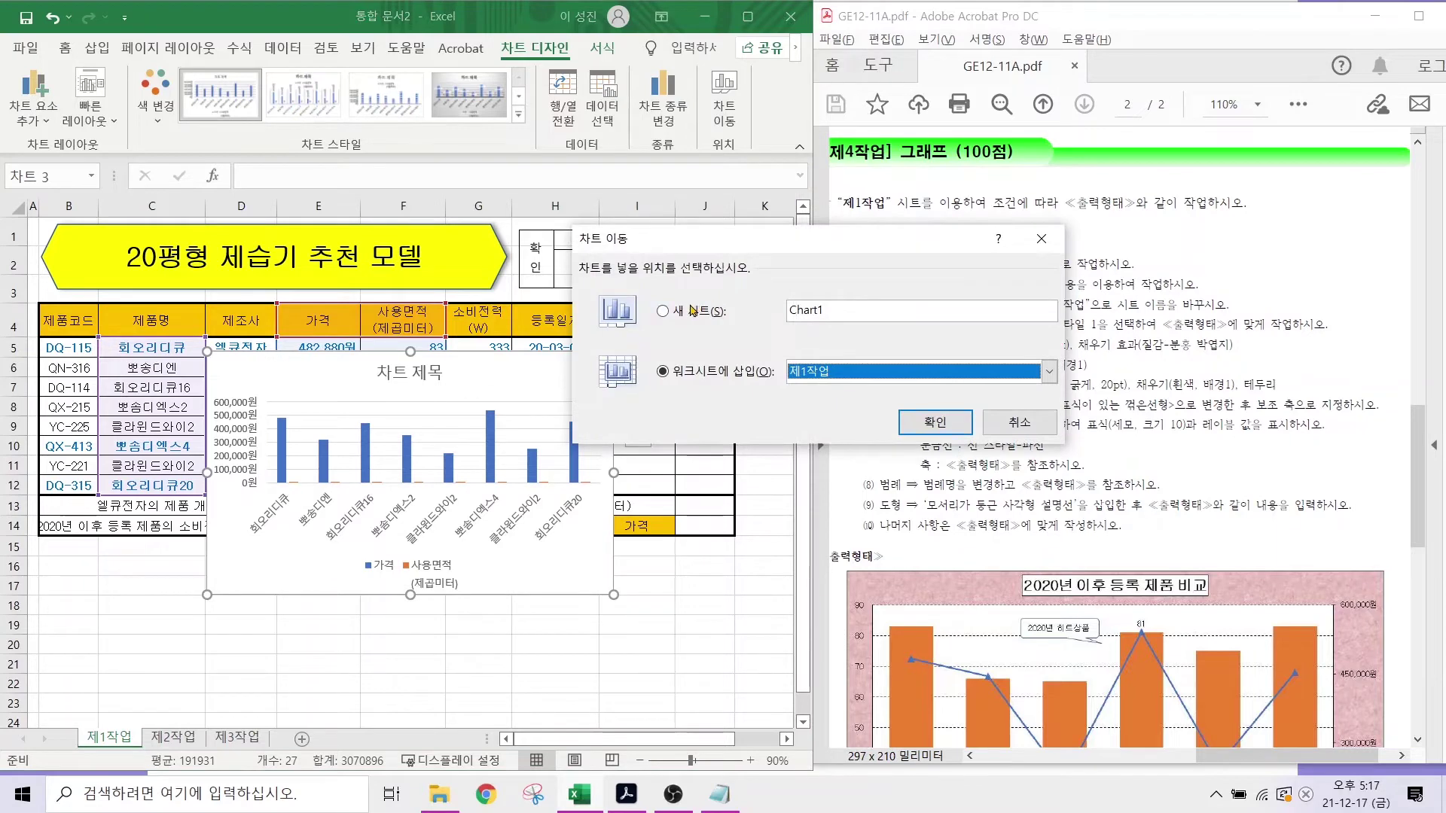
left_click(681, 311)
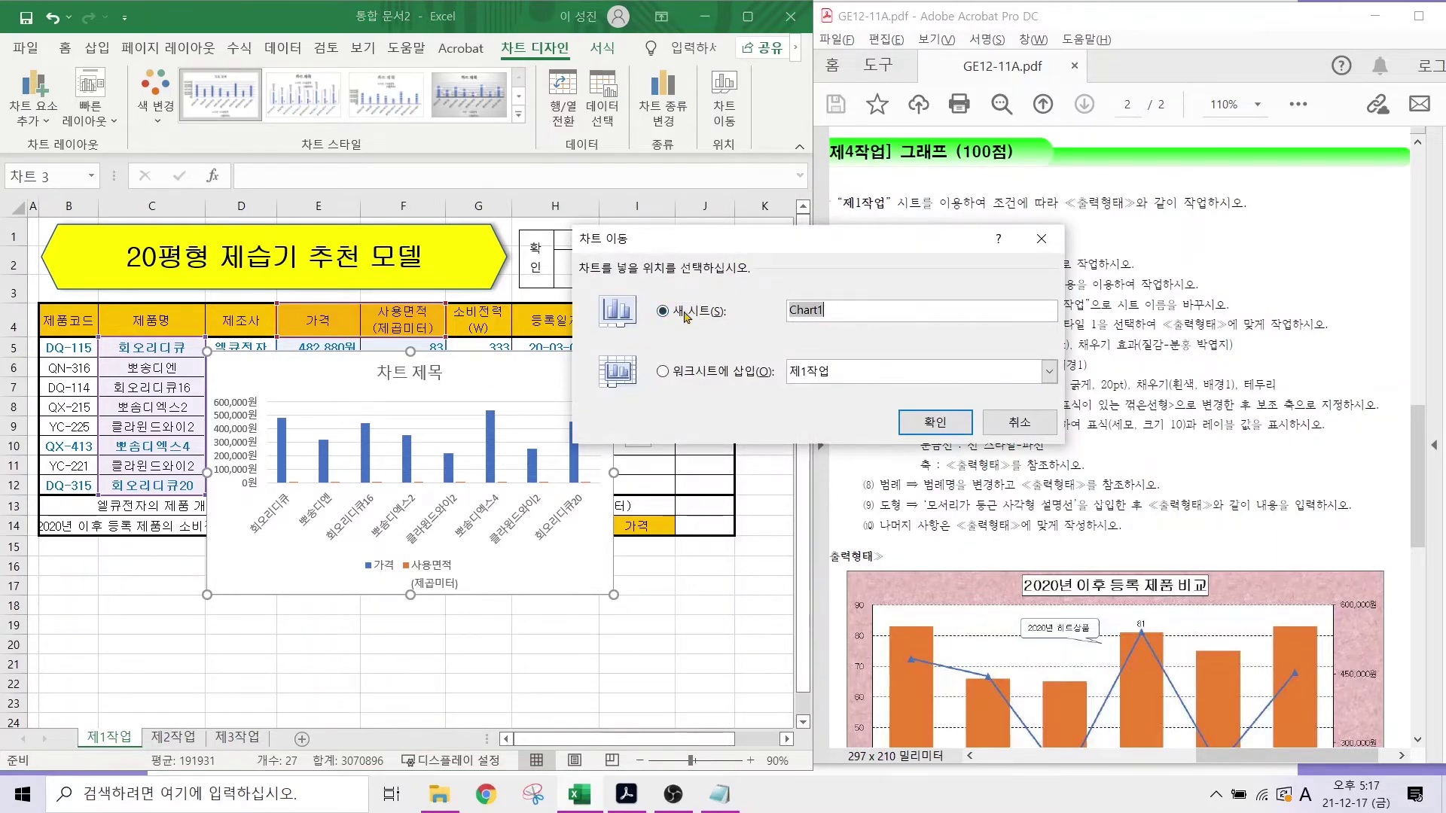
type("W")
key("Hangul")
type("제4작어")
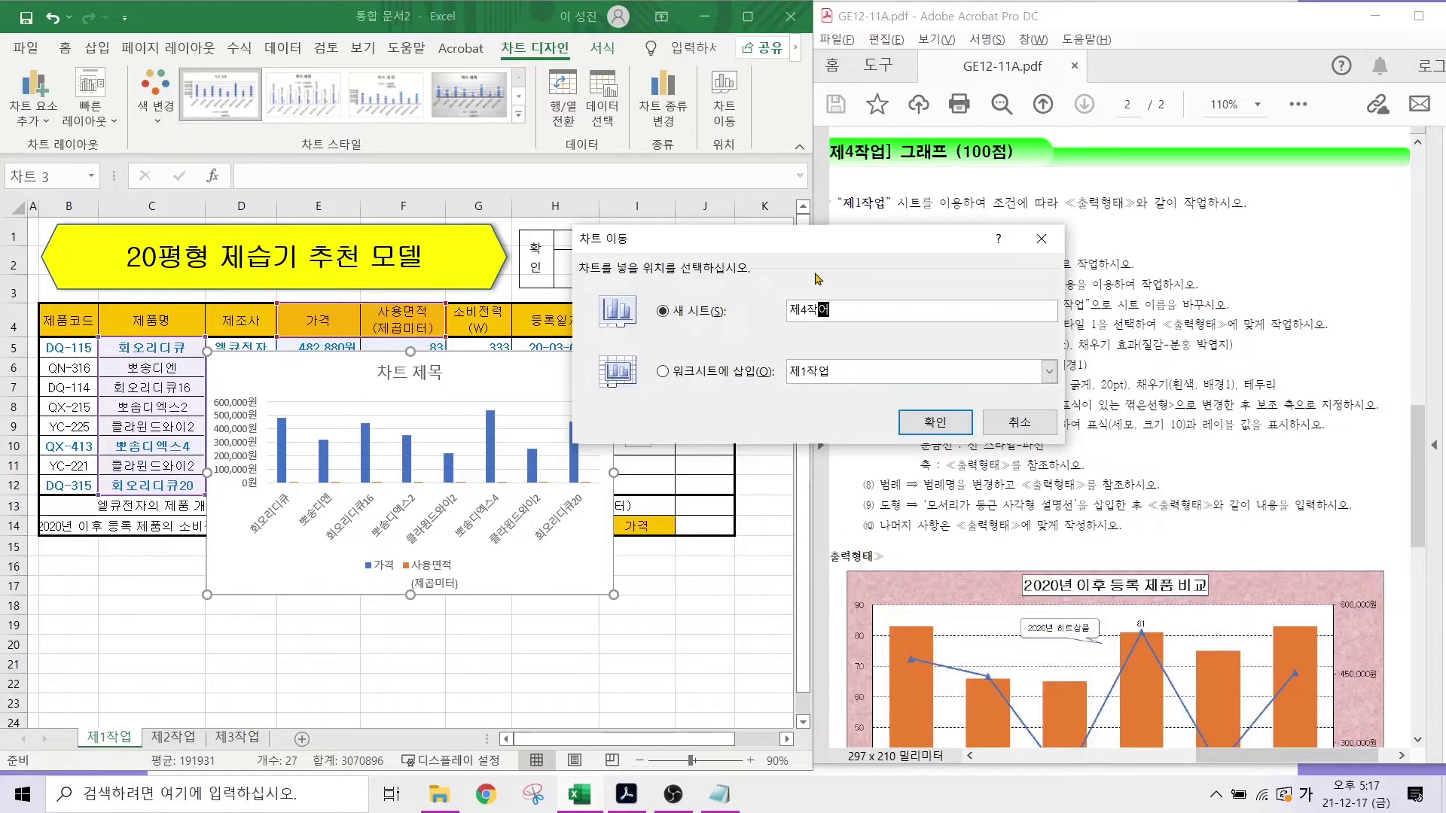
key("Return")
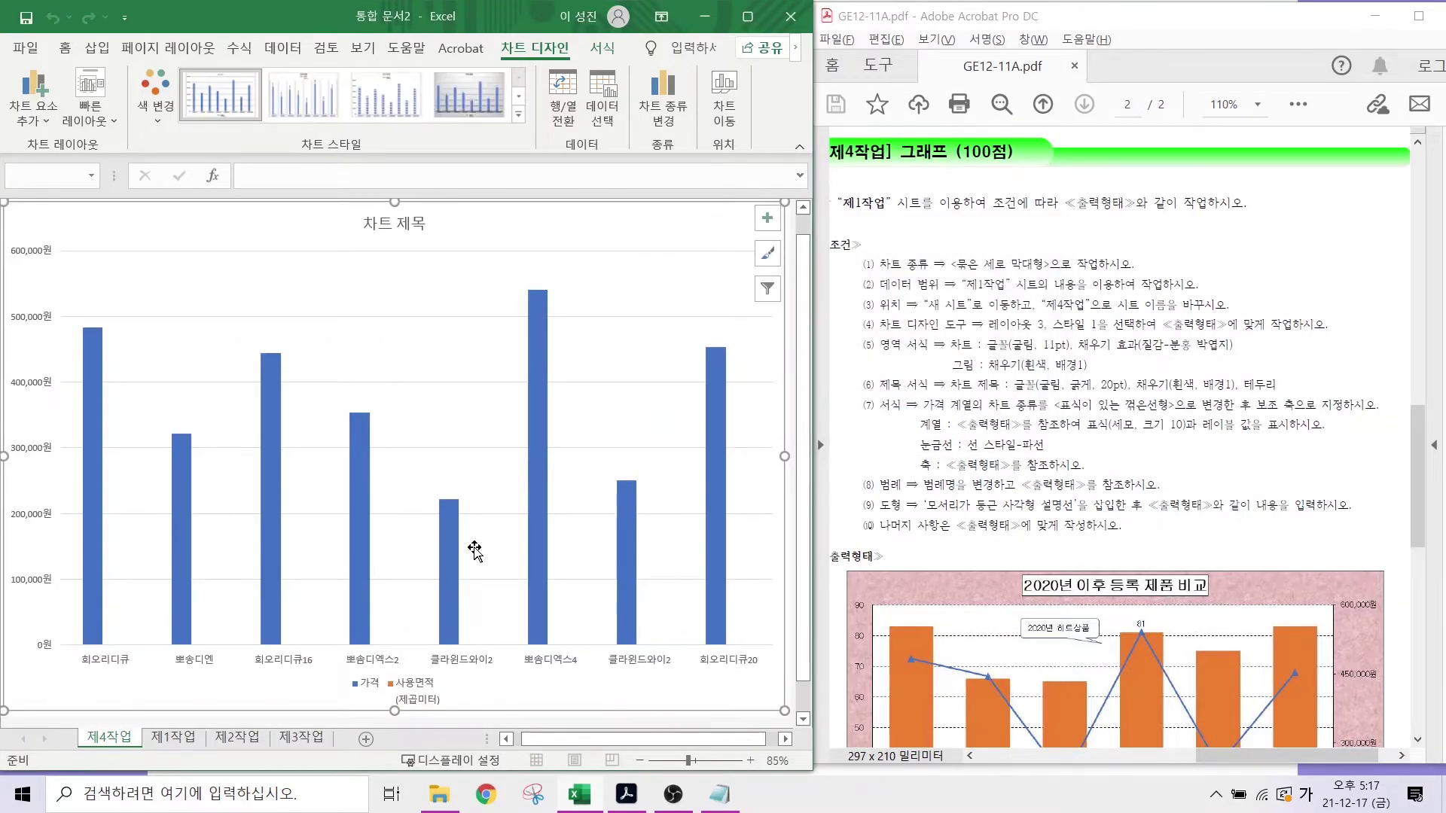
- Move the 제4작업 sheet after 제3작업 to follow the sheet order required by the exam sheet
scroll(953, 710, "down", 5)
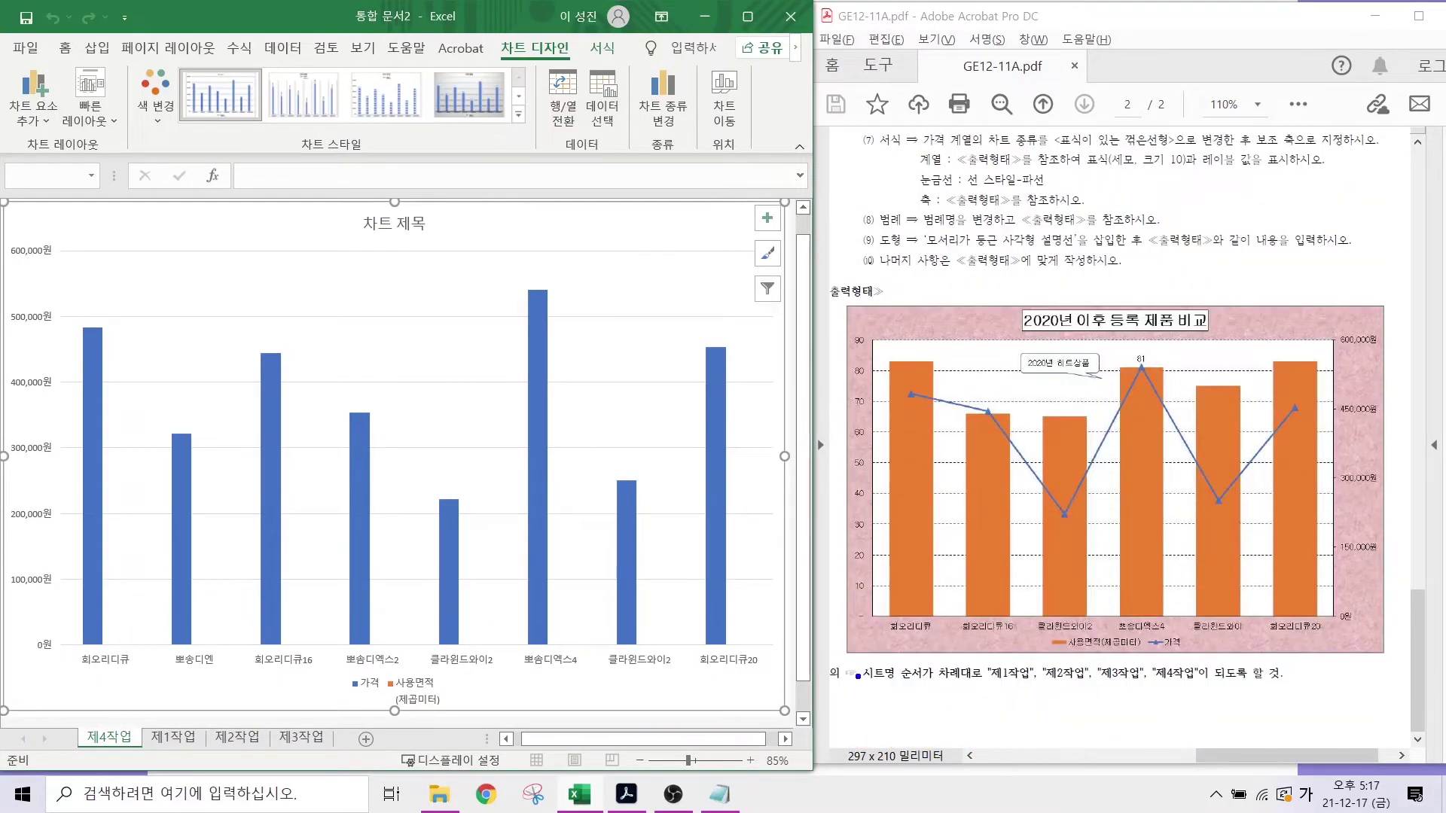
left_click_drag(853, 655, 1308, 693)
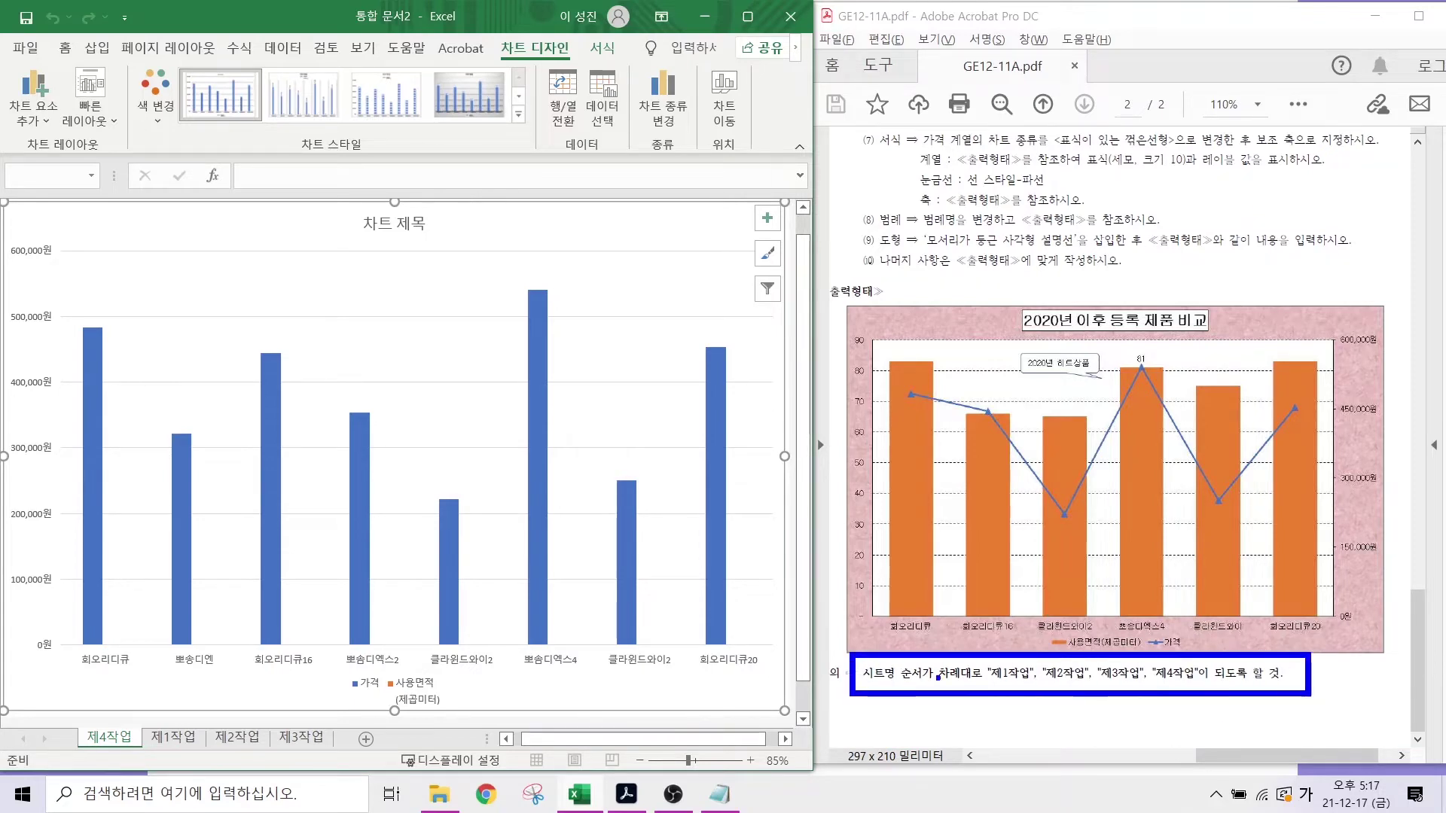
left_click_drag(1012, 682, 982, 730)
left_click_drag(1067, 684, 1042, 735)
left_click_drag(1123, 679, 1089, 730)
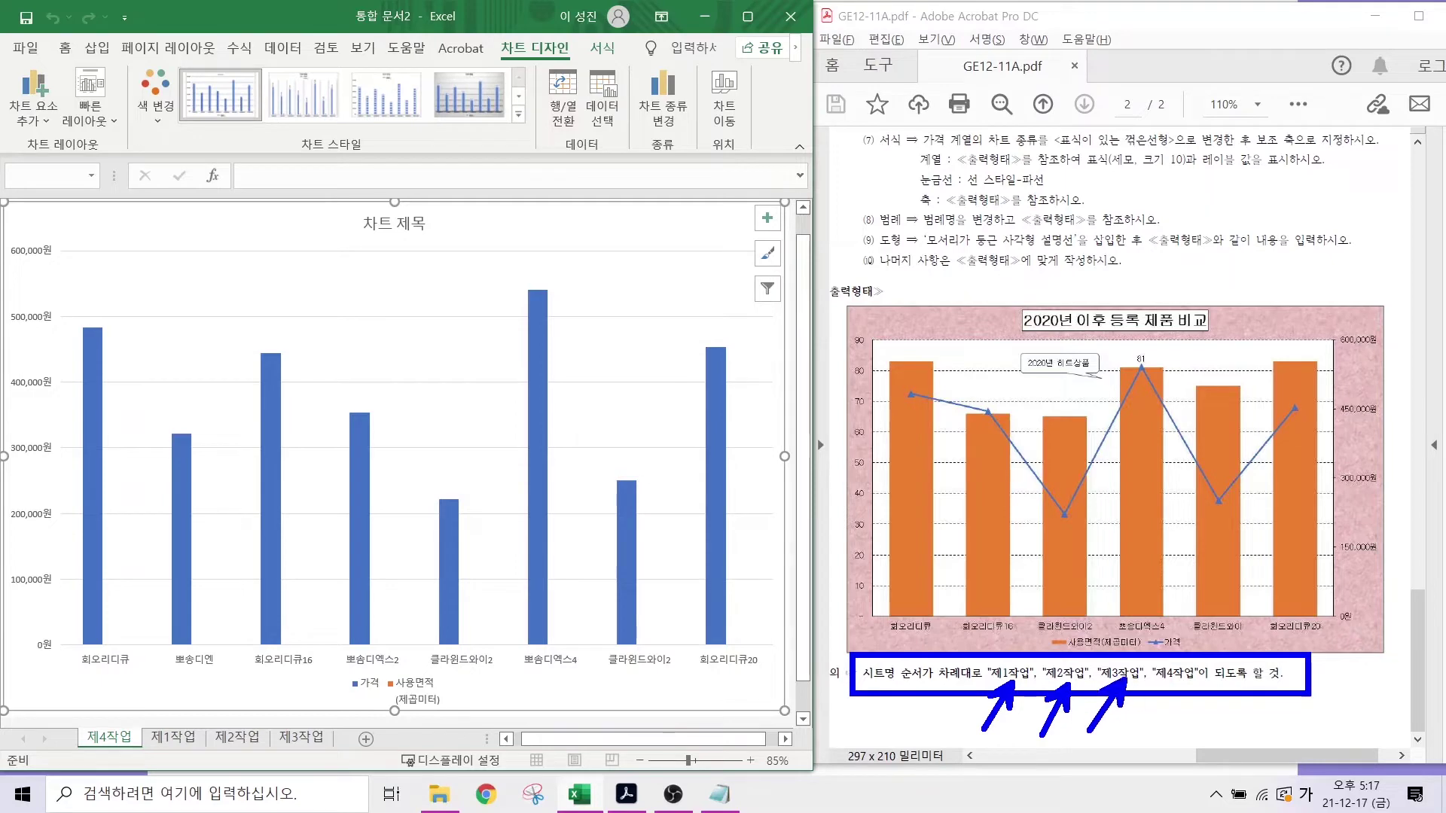
left_click_drag(1175, 682, 1143, 729)
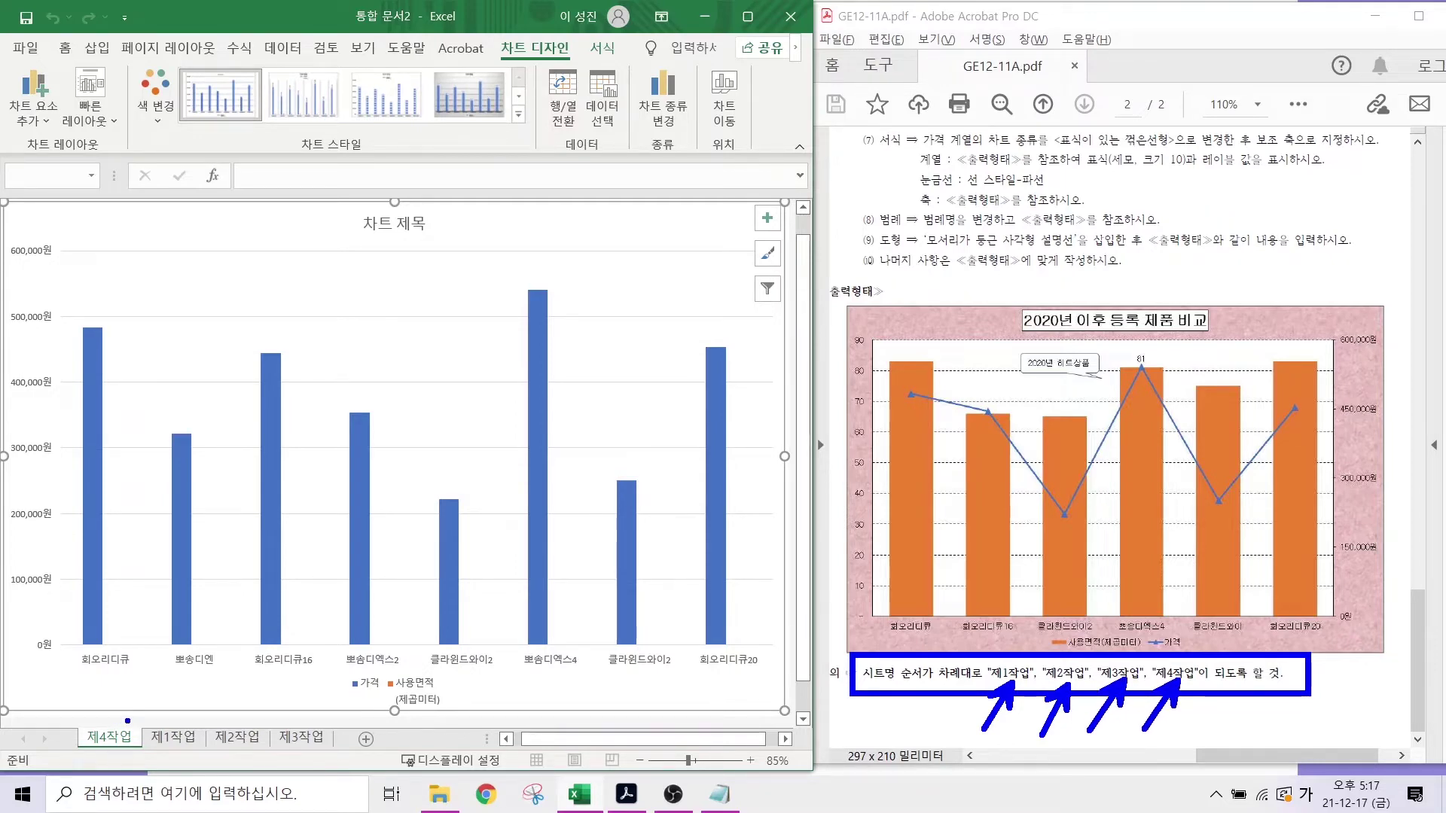
left_click_drag(120, 723, 206, 662)
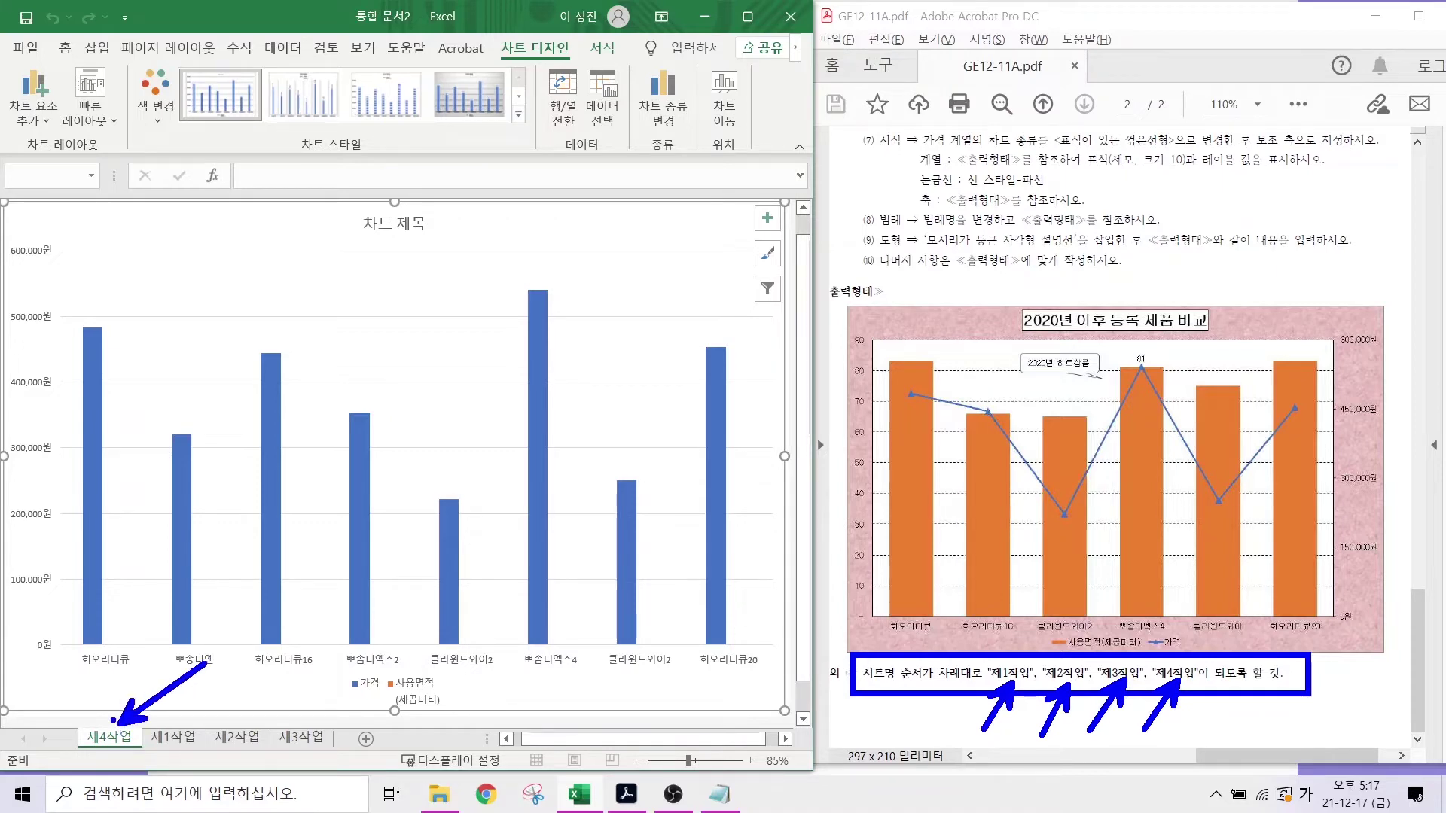
mouse_move(101, 714)
left_mouse_down()
mouse_move(215, 640)
mouse_move(348, 680)
mouse_move(369, 715)
mouse_move(387, 663)
left_mouse_up()
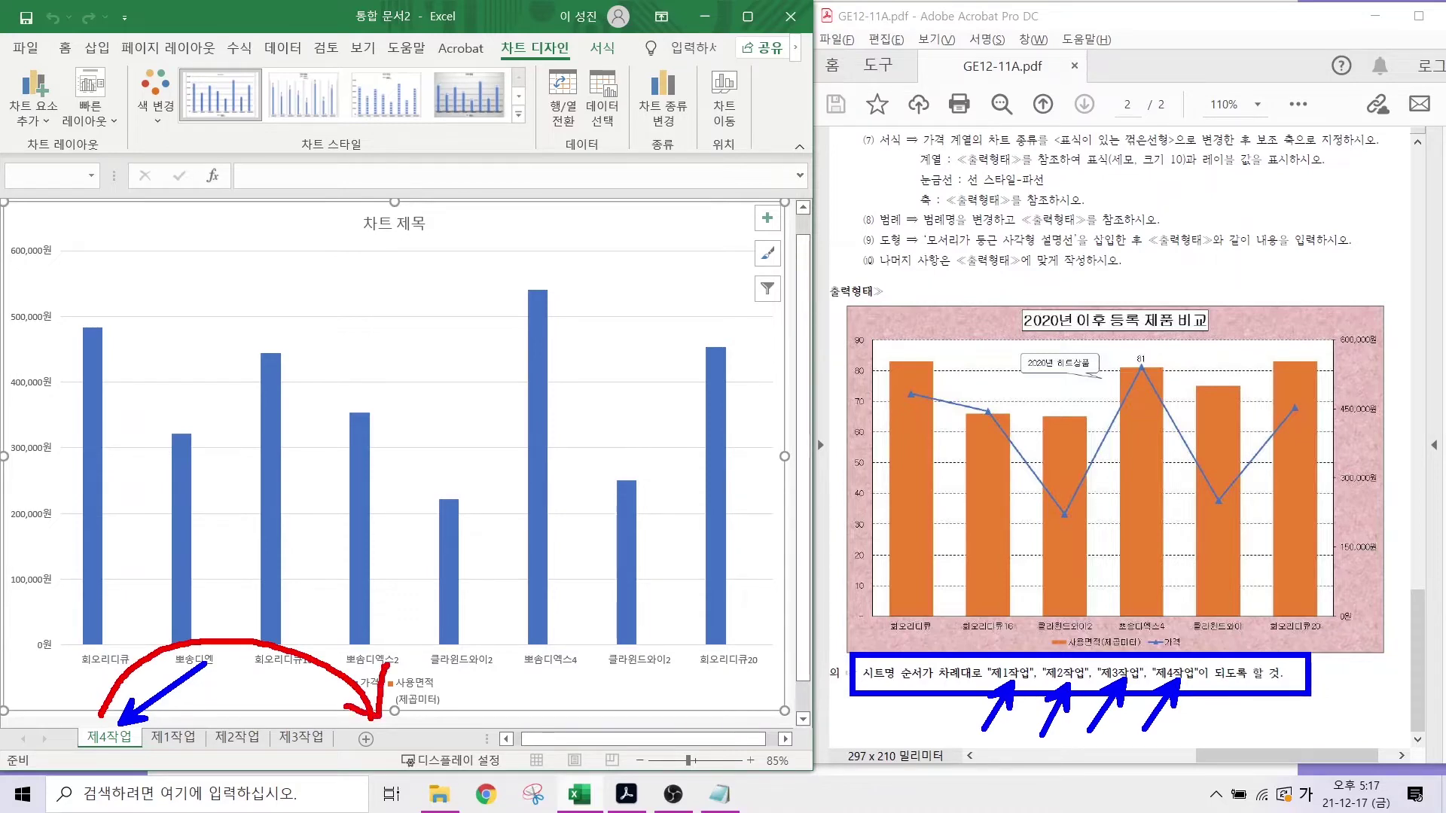
key("Escape")
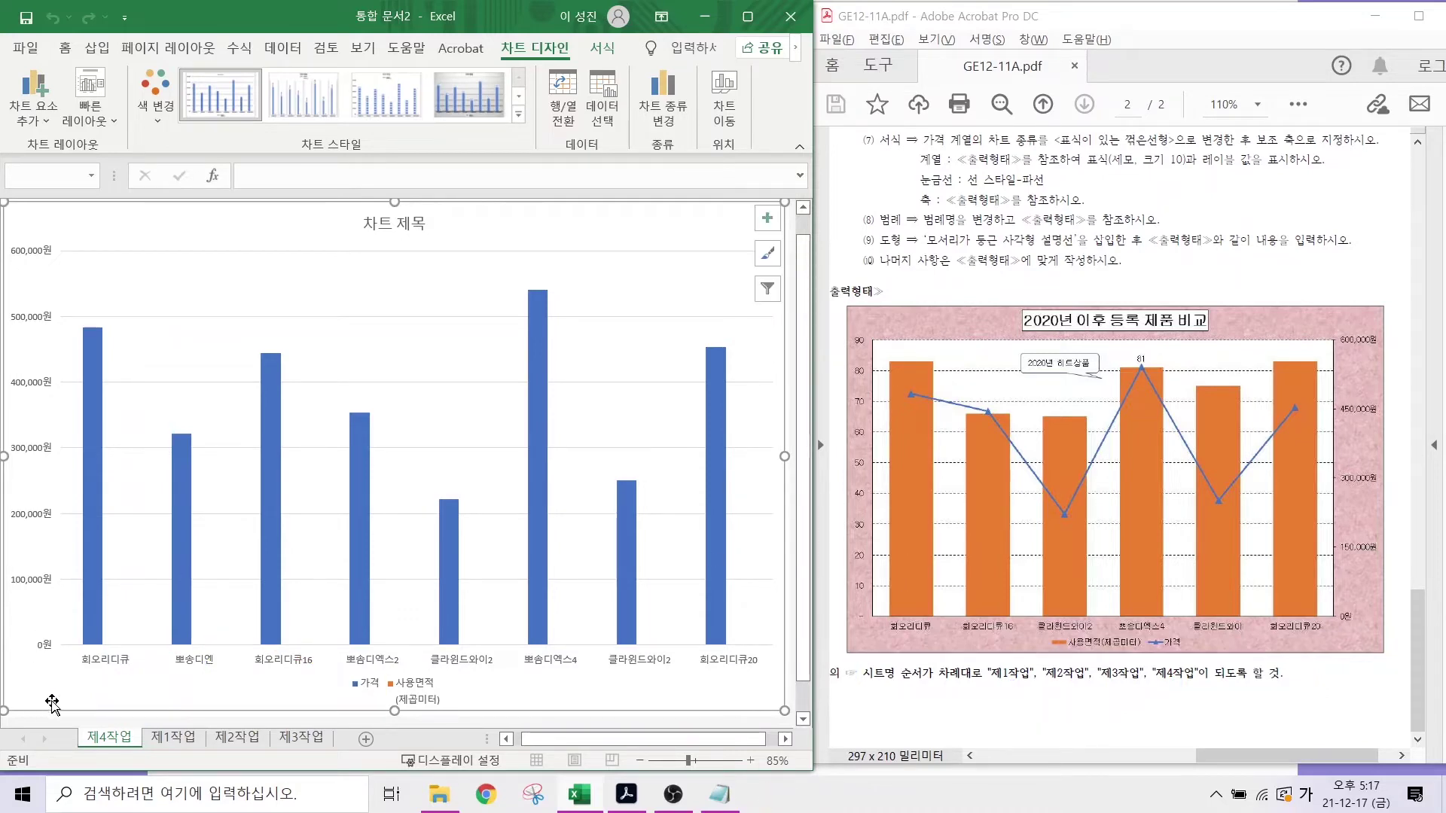
left_click_drag(135, 738, 350, 742)
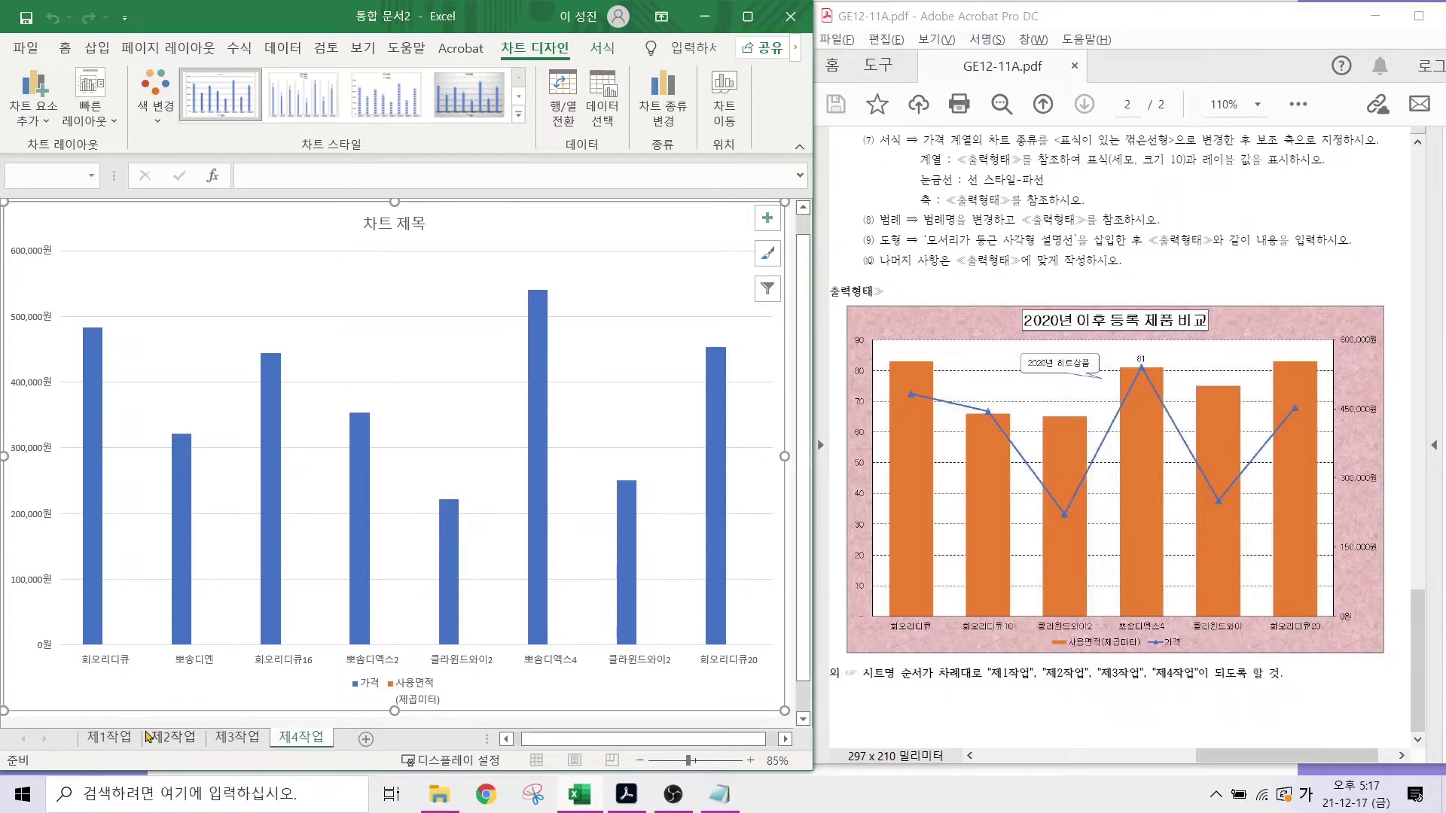
- Exclude the 뽀송디엔 and 뽀송디엑스2 categories from the chart's source data to match the sample chart
scroll(931, 212, "up", 5)
scroll(971, 451, "down", 5)
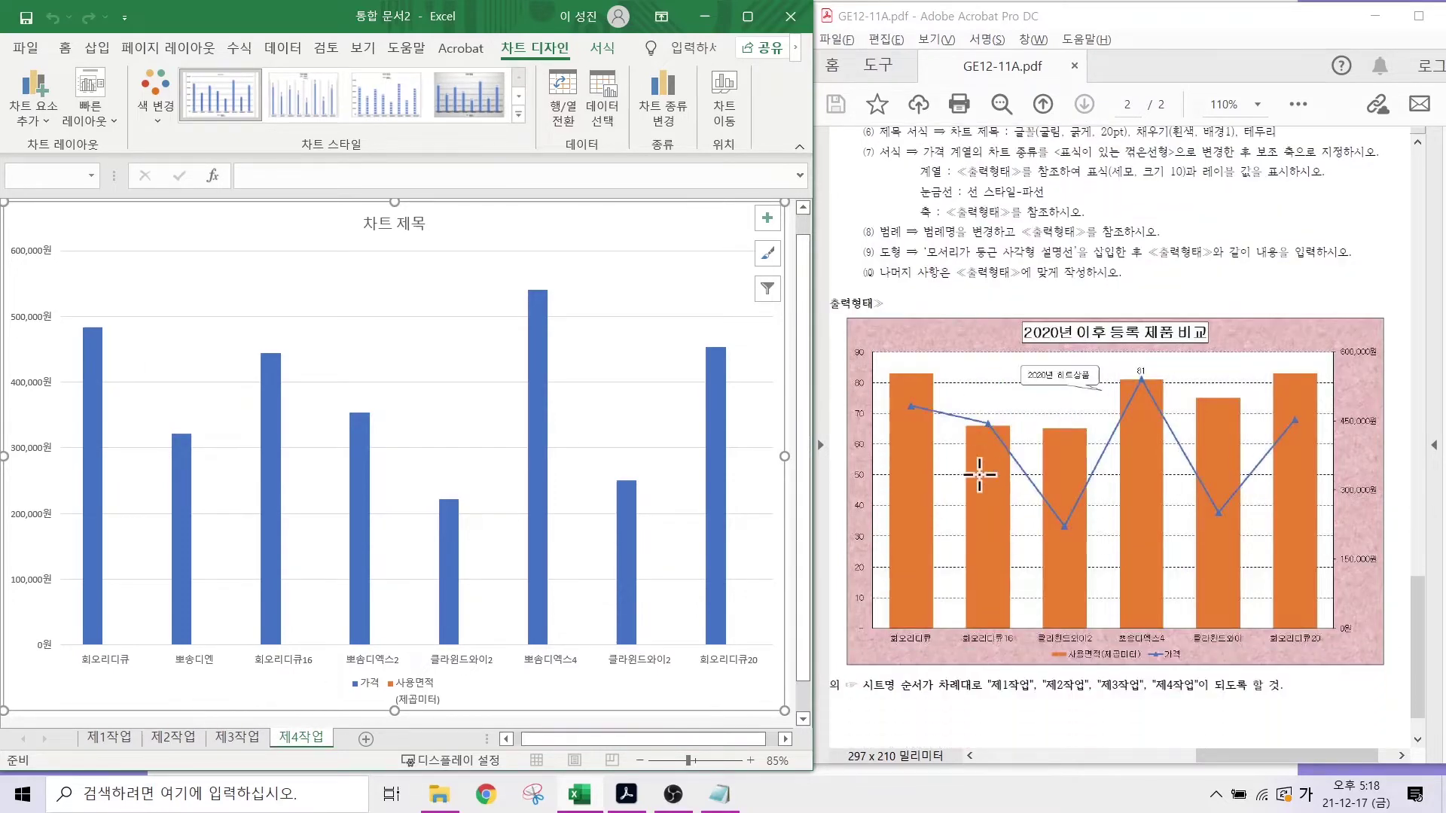
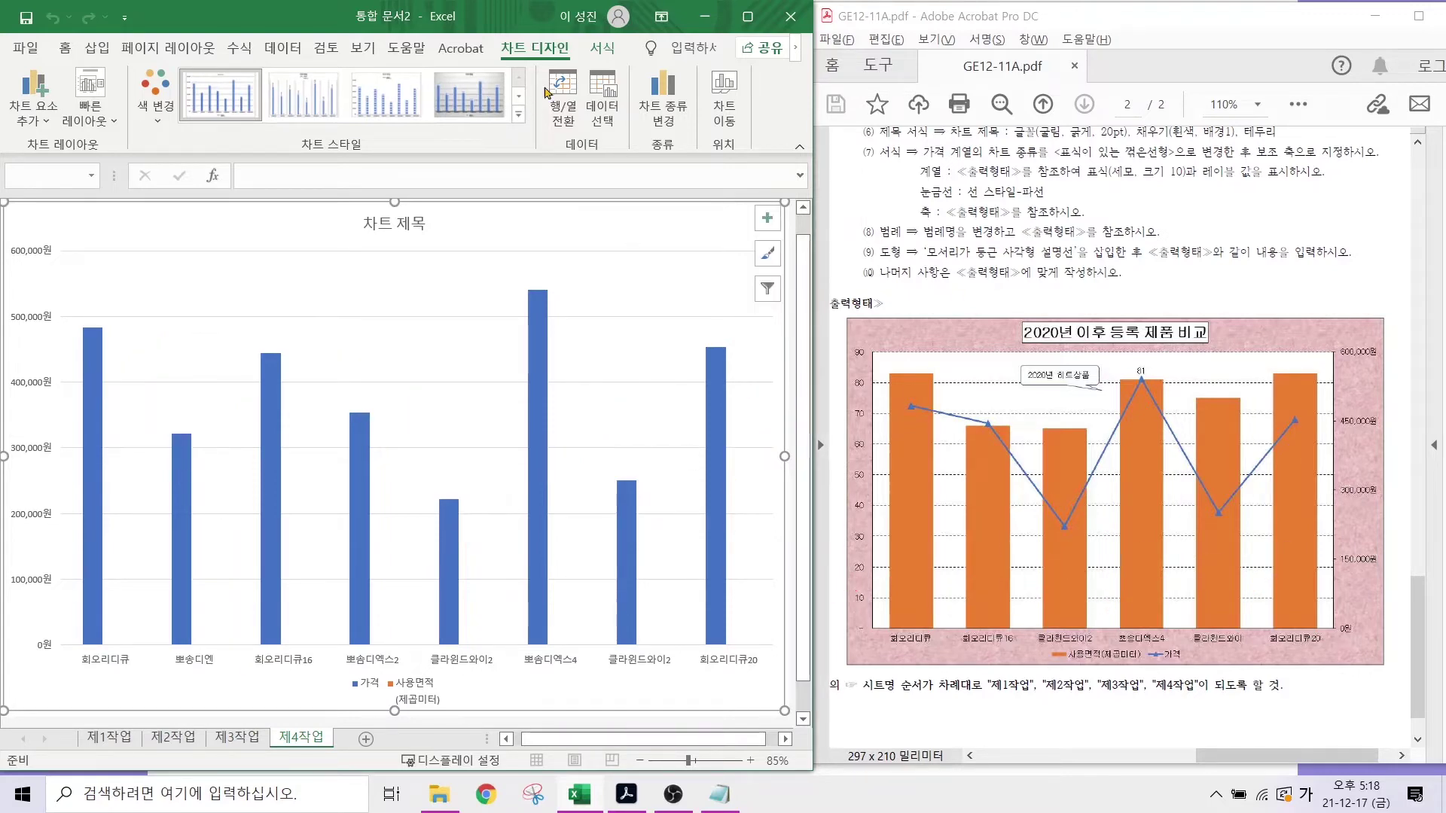
left_click(600, 115)
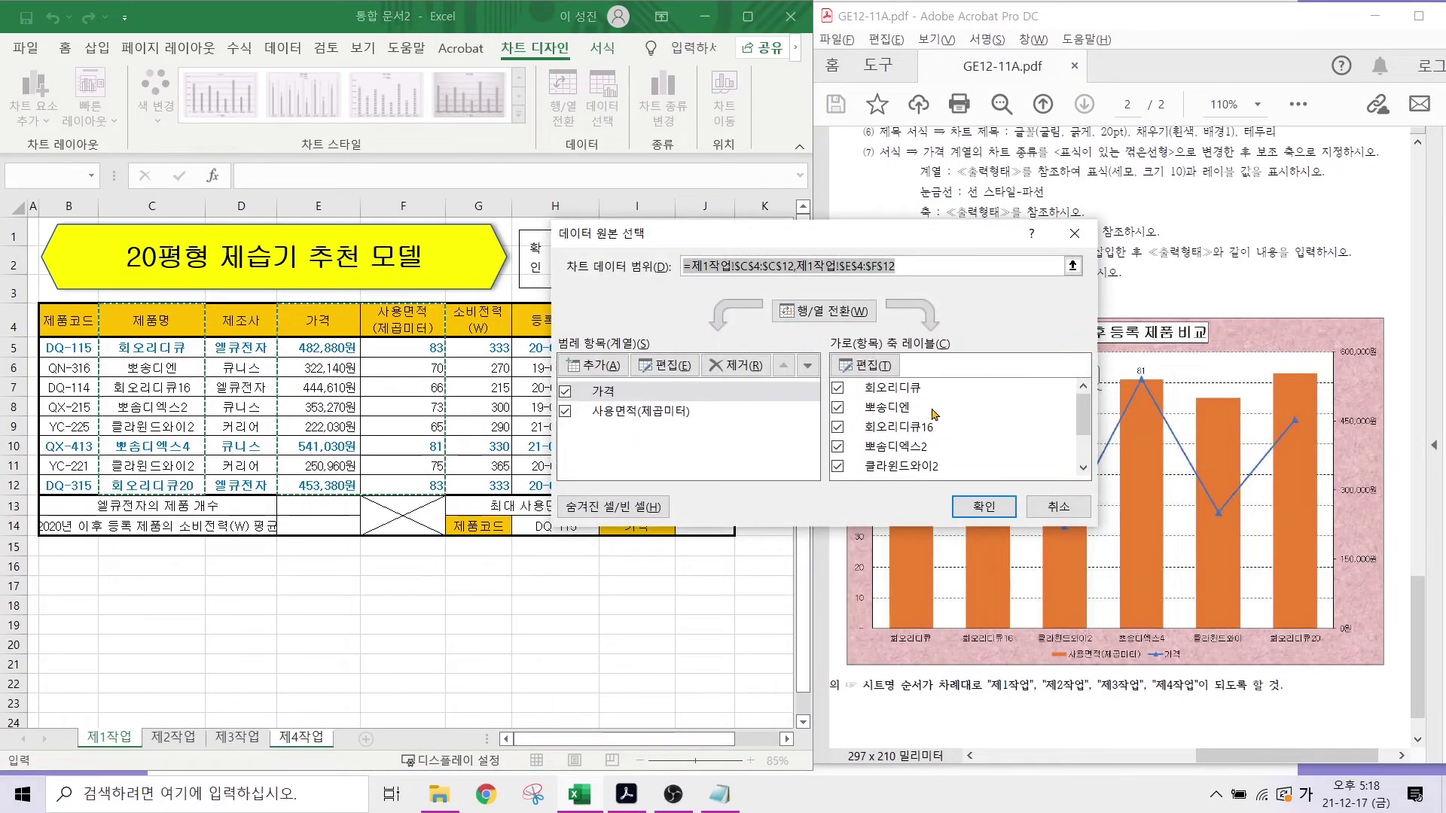
left_click(838, 409)
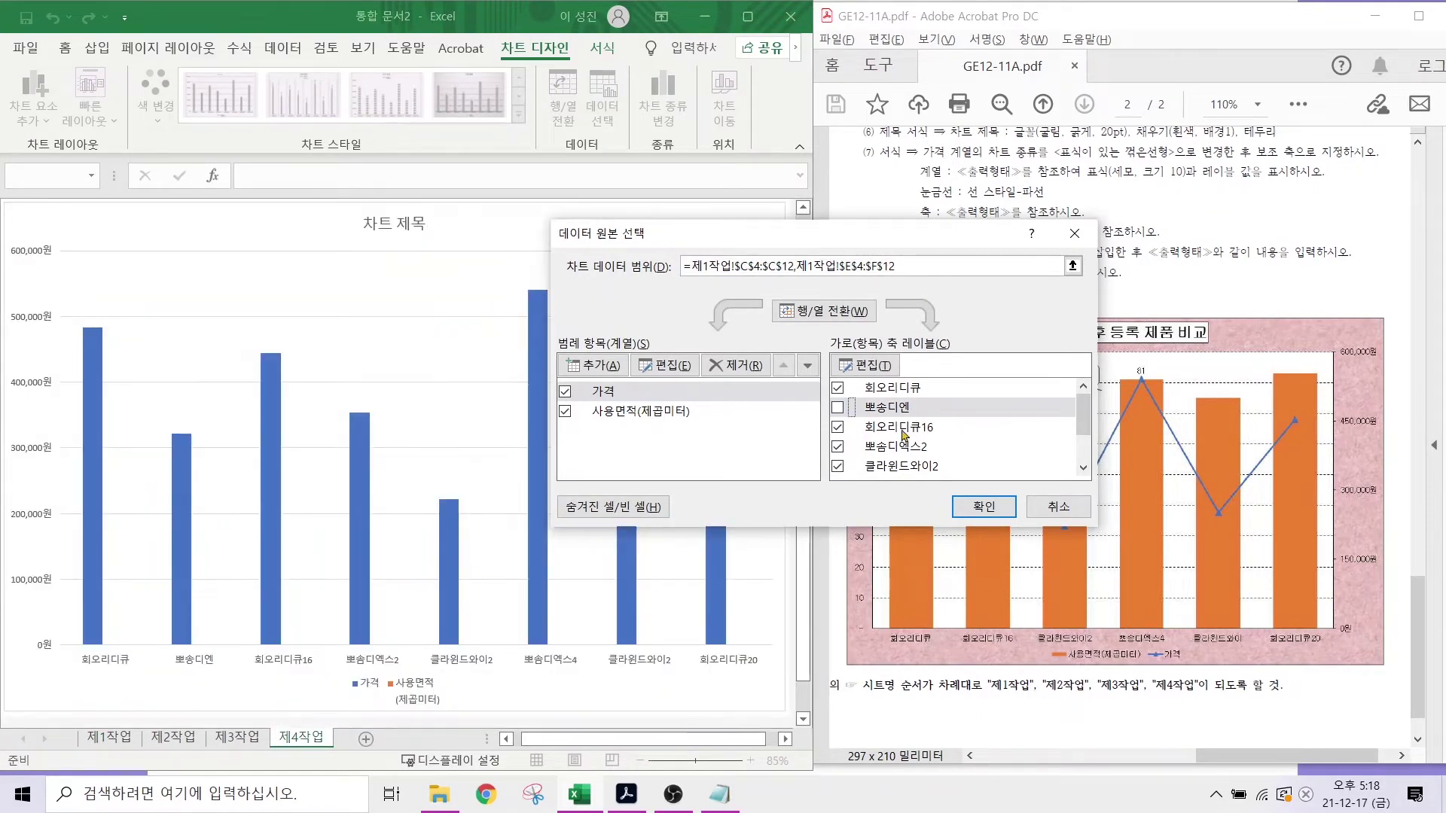
left_click(838, 447)
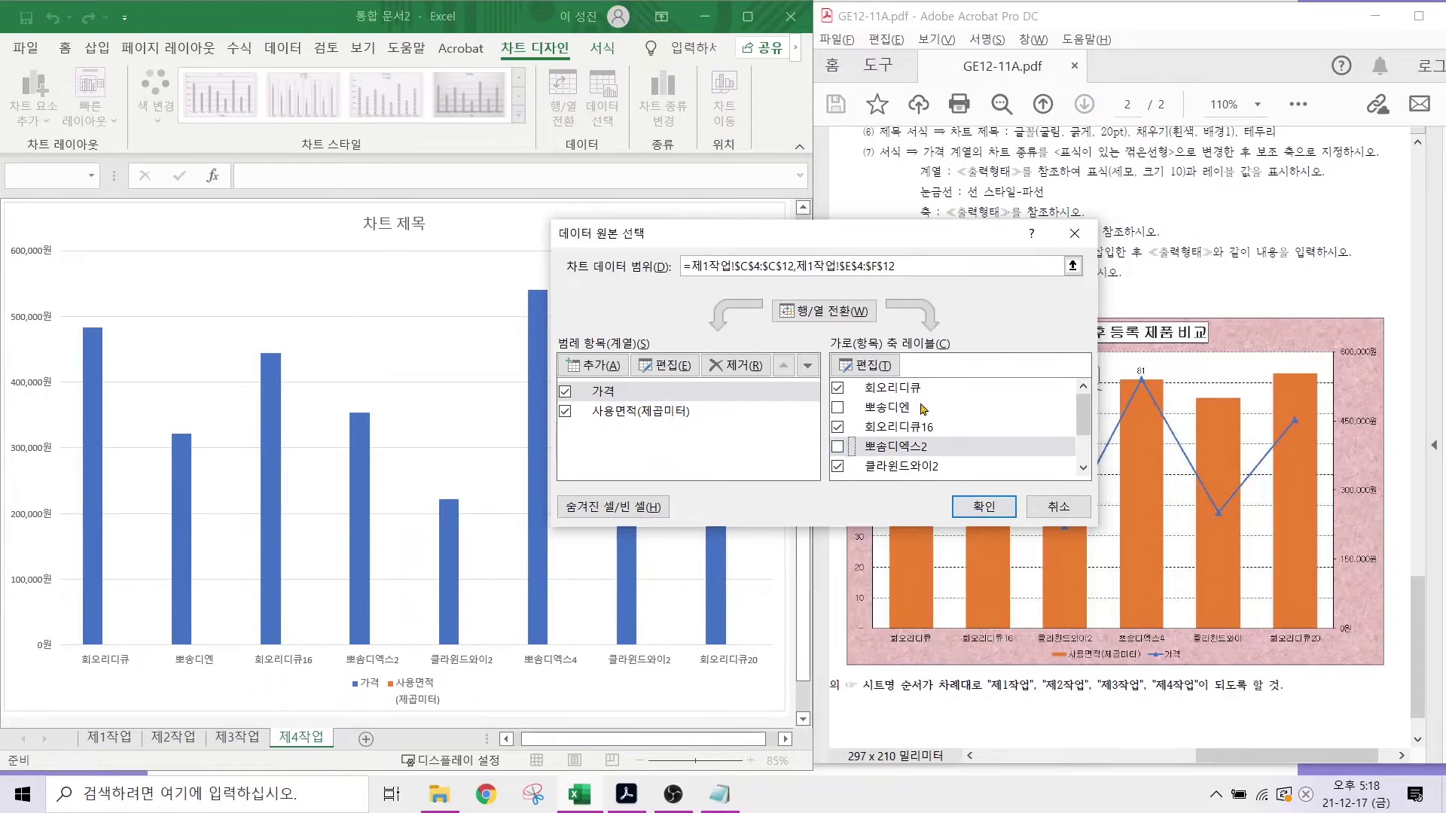
left_click(976, 506)
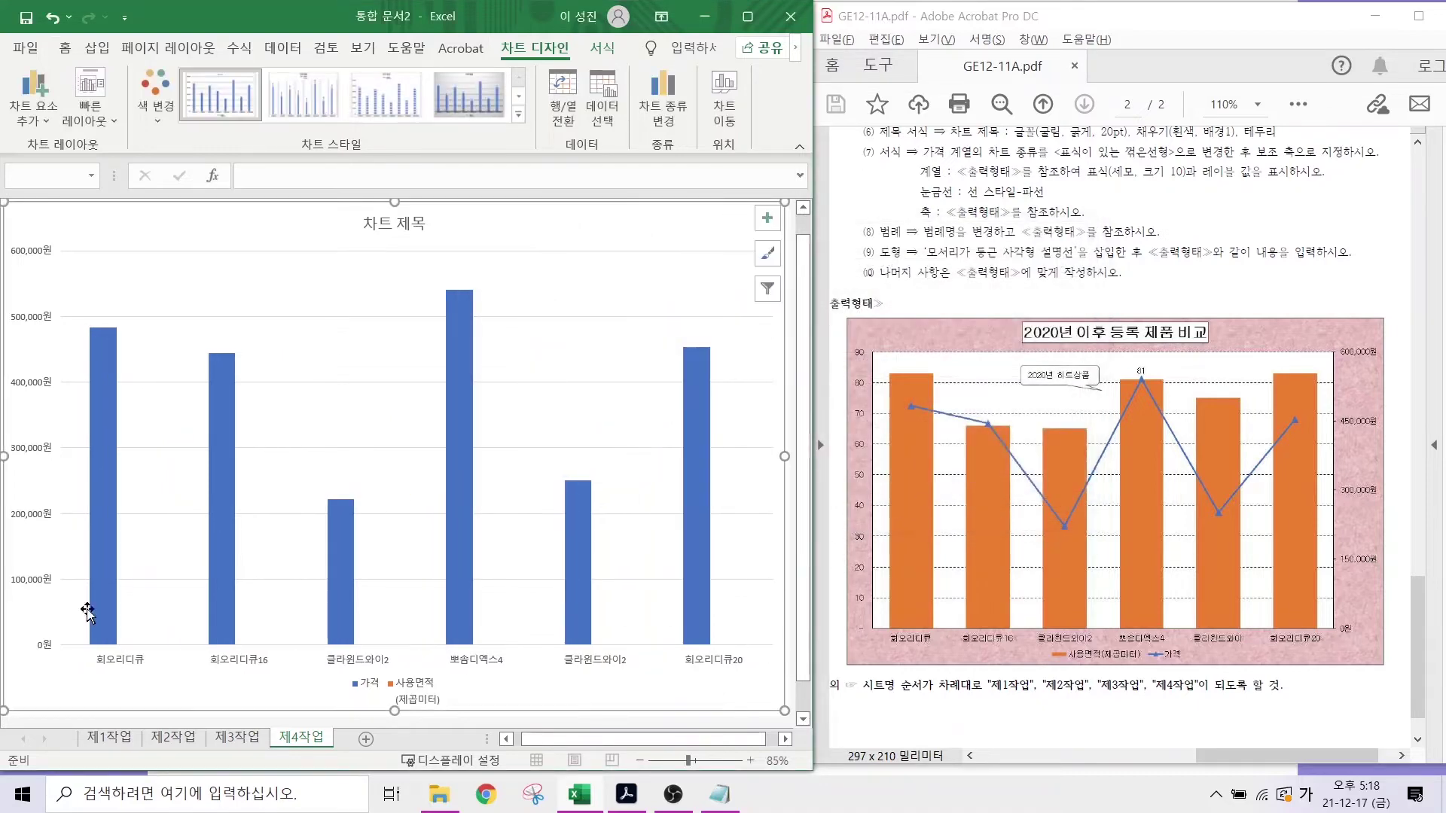
- Apply quick layout 레이아웃 3 and chart style 스타일 1 to the 제4작업 chart, following condition (4)
scroll(902, 354, "up", 3)
scroll(902, 354, "up", 2)
left_click_drag(883, 287, 1338, 286)
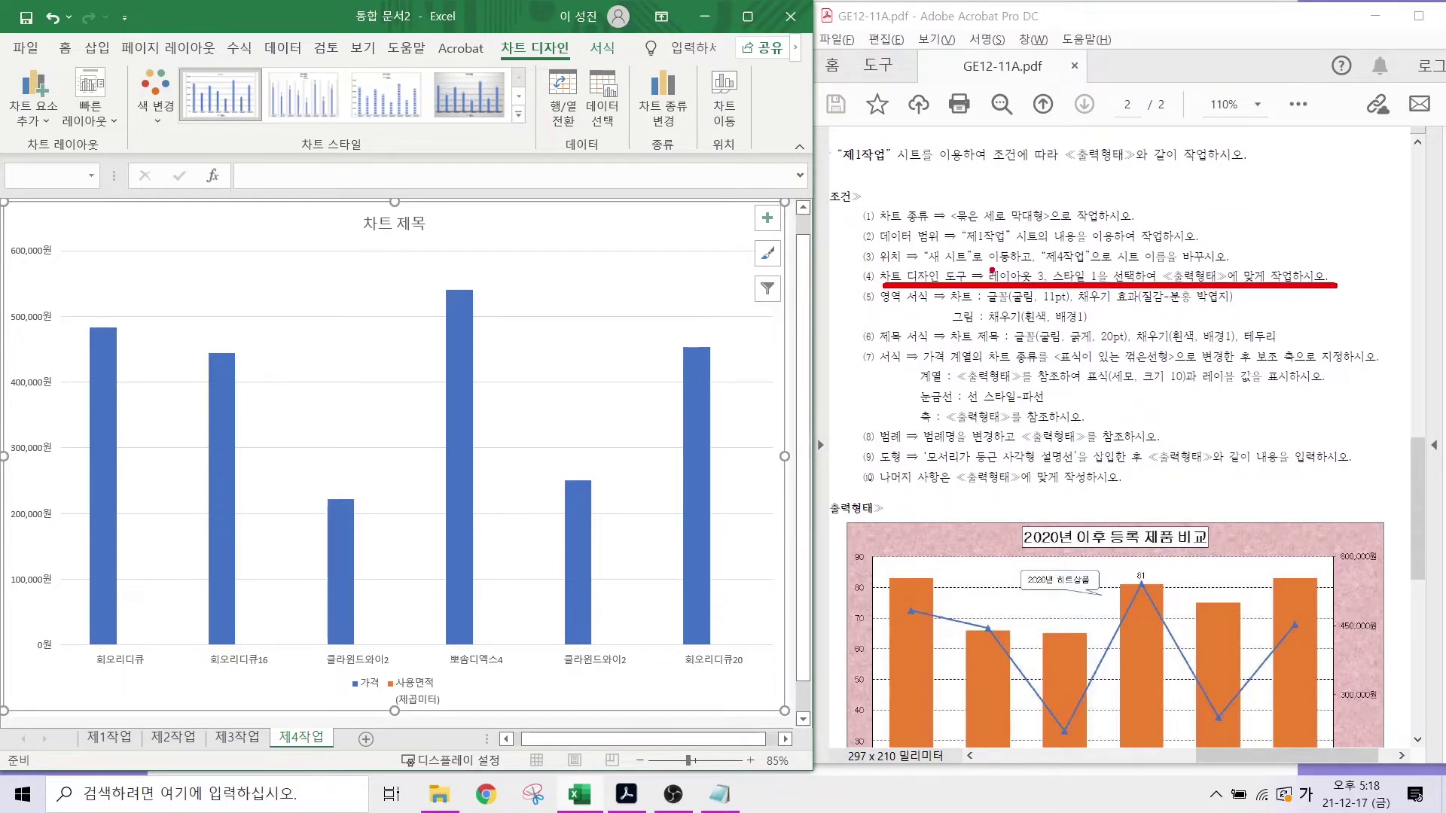
left_click_drag(992, 270, 944, 192)
mouse_move(1069, 263)
left_mouse_down()
mouse_move(1092, 262)
mouse_move(1181, 179)
left_mouse_up()
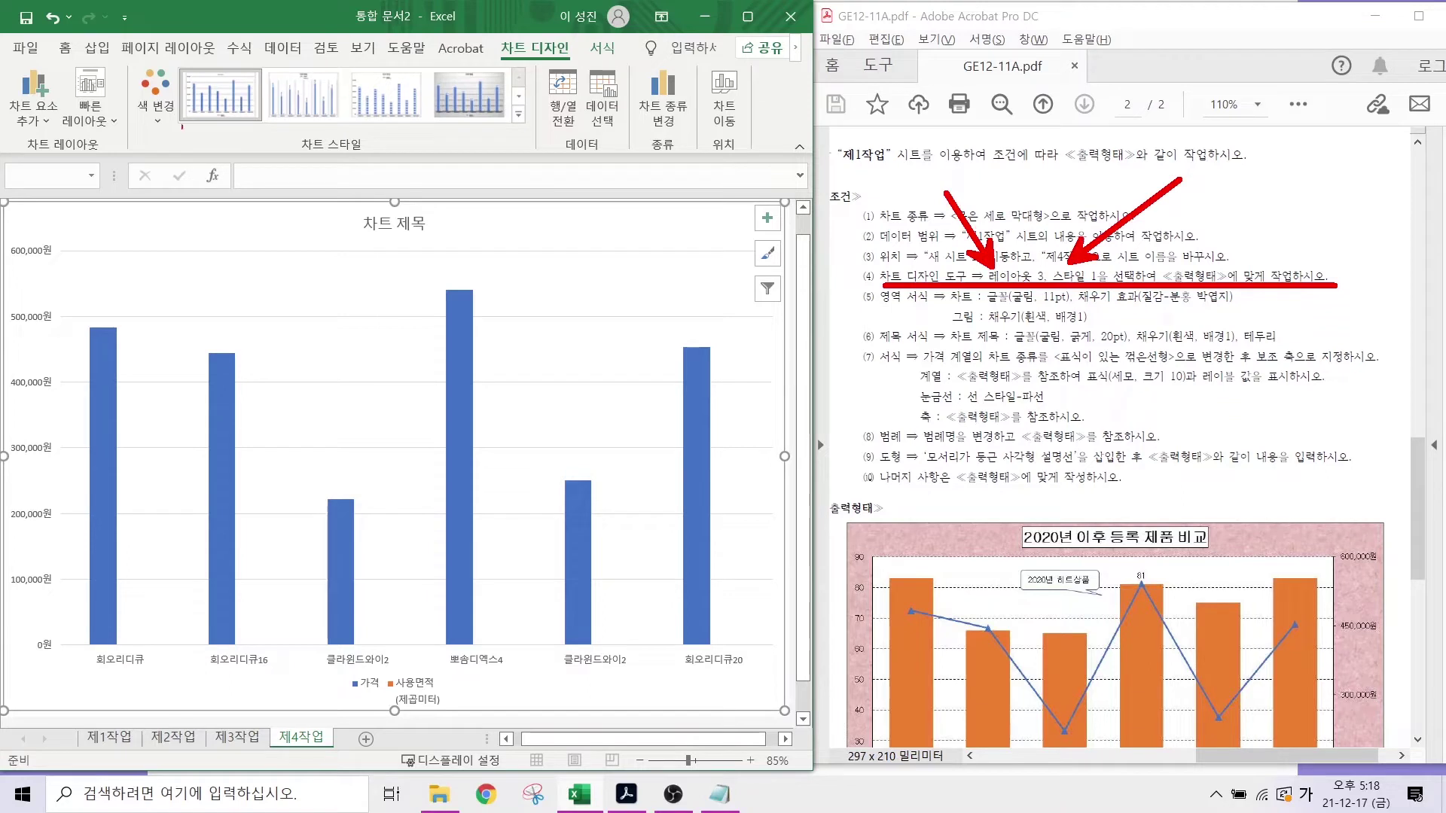
mouse_move(100, 122)
left_mouse_down()
mouse_move(97, 151)
mouse_move(128, 42)
mouse_move(139, 146)
left_mouse_up()
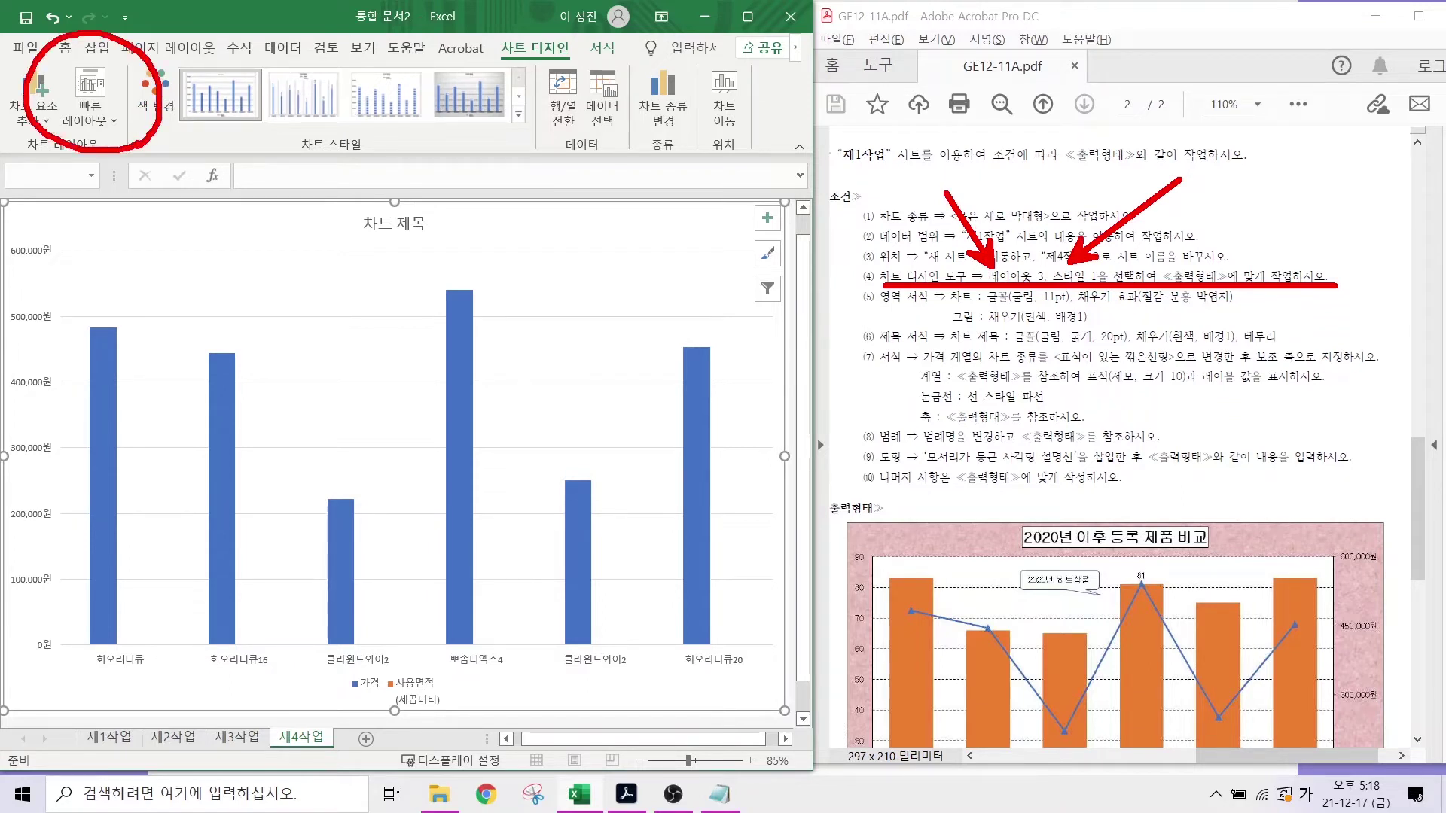
mouse_move(455, 143)
left_mouse_down()
mouse_move(252, 22)
mouse_move(451, 158)
left_mouse_up()
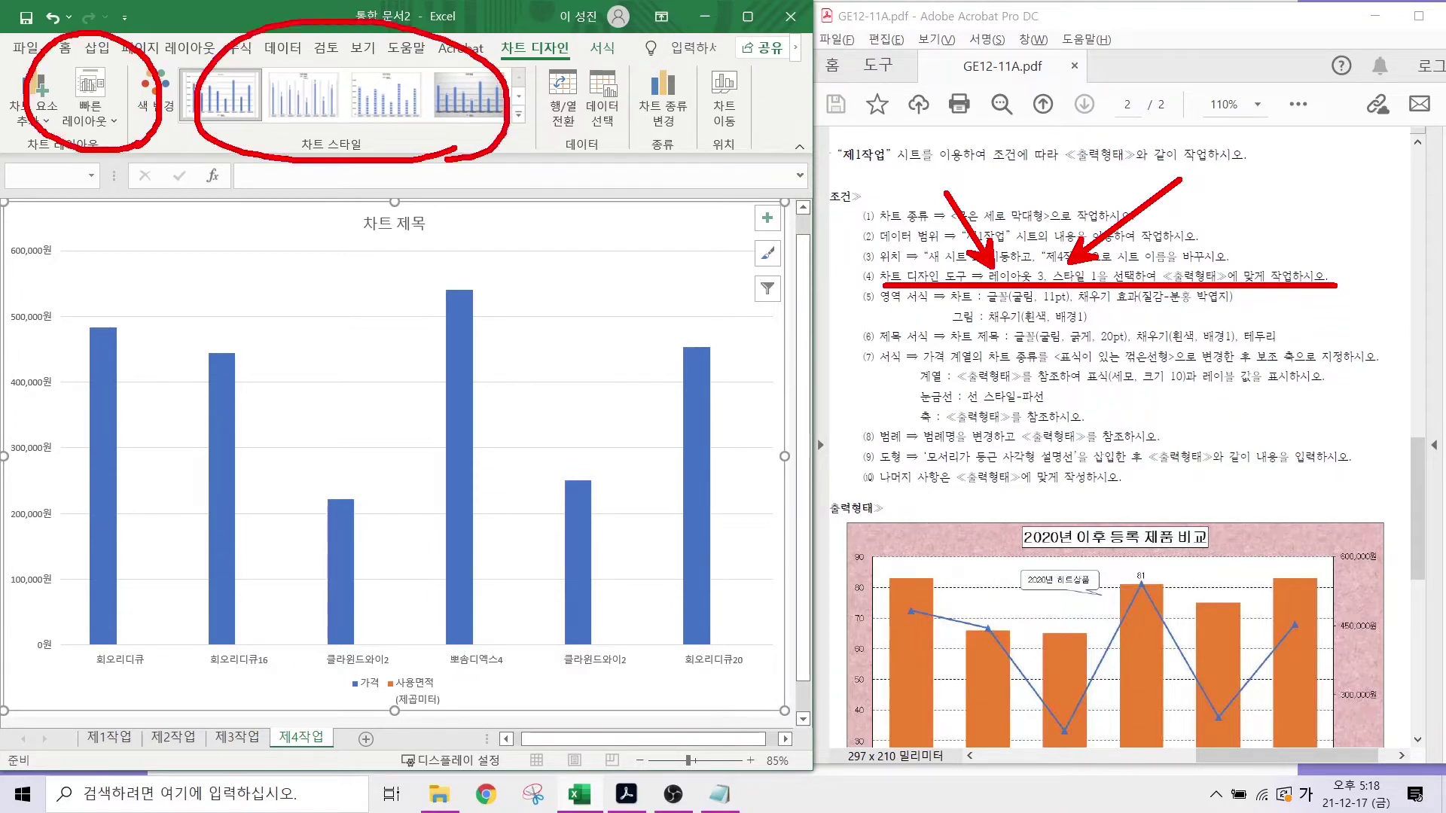
key("Escape")
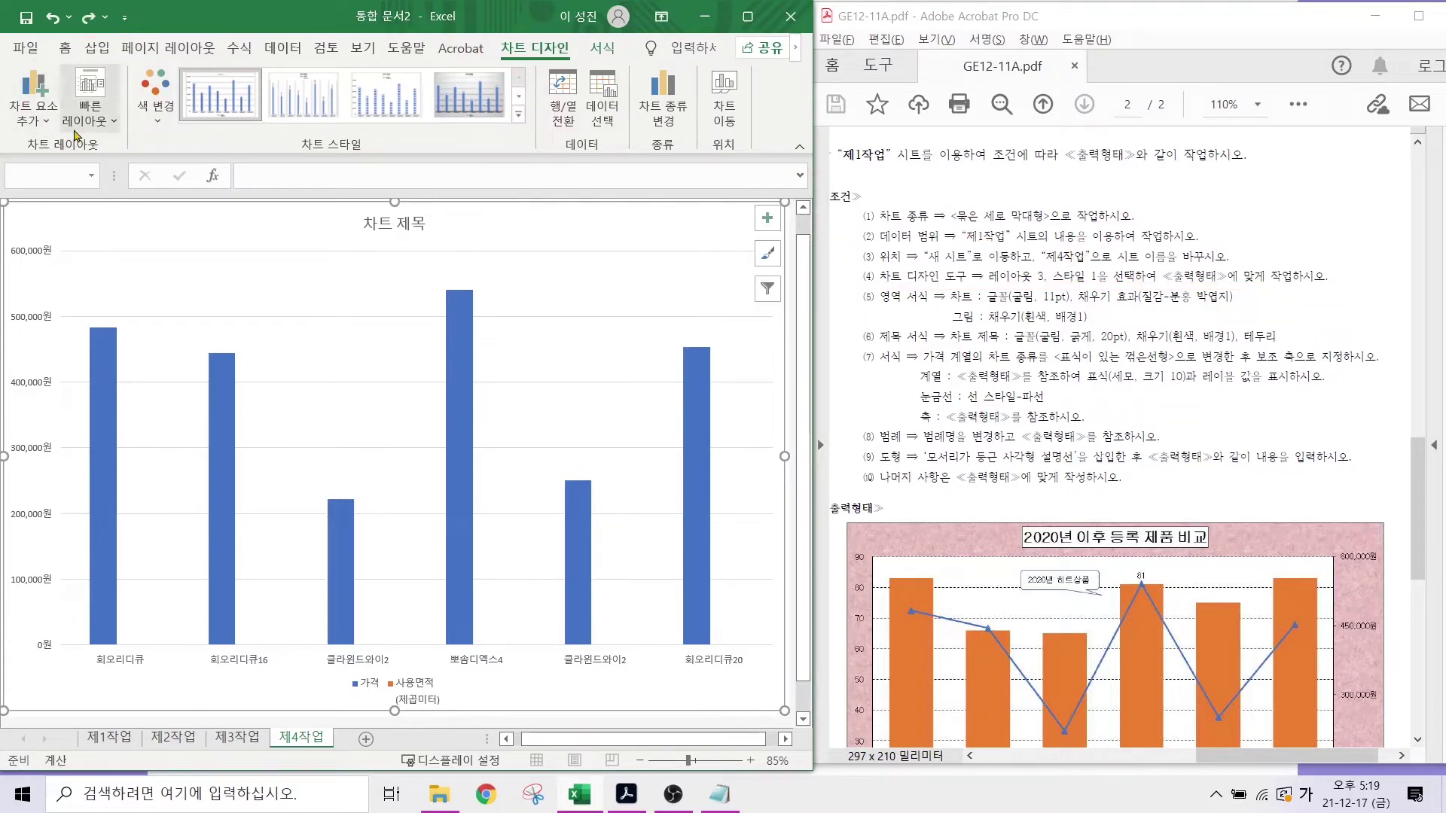
left_click(79, 125)
left_click(194, 160)
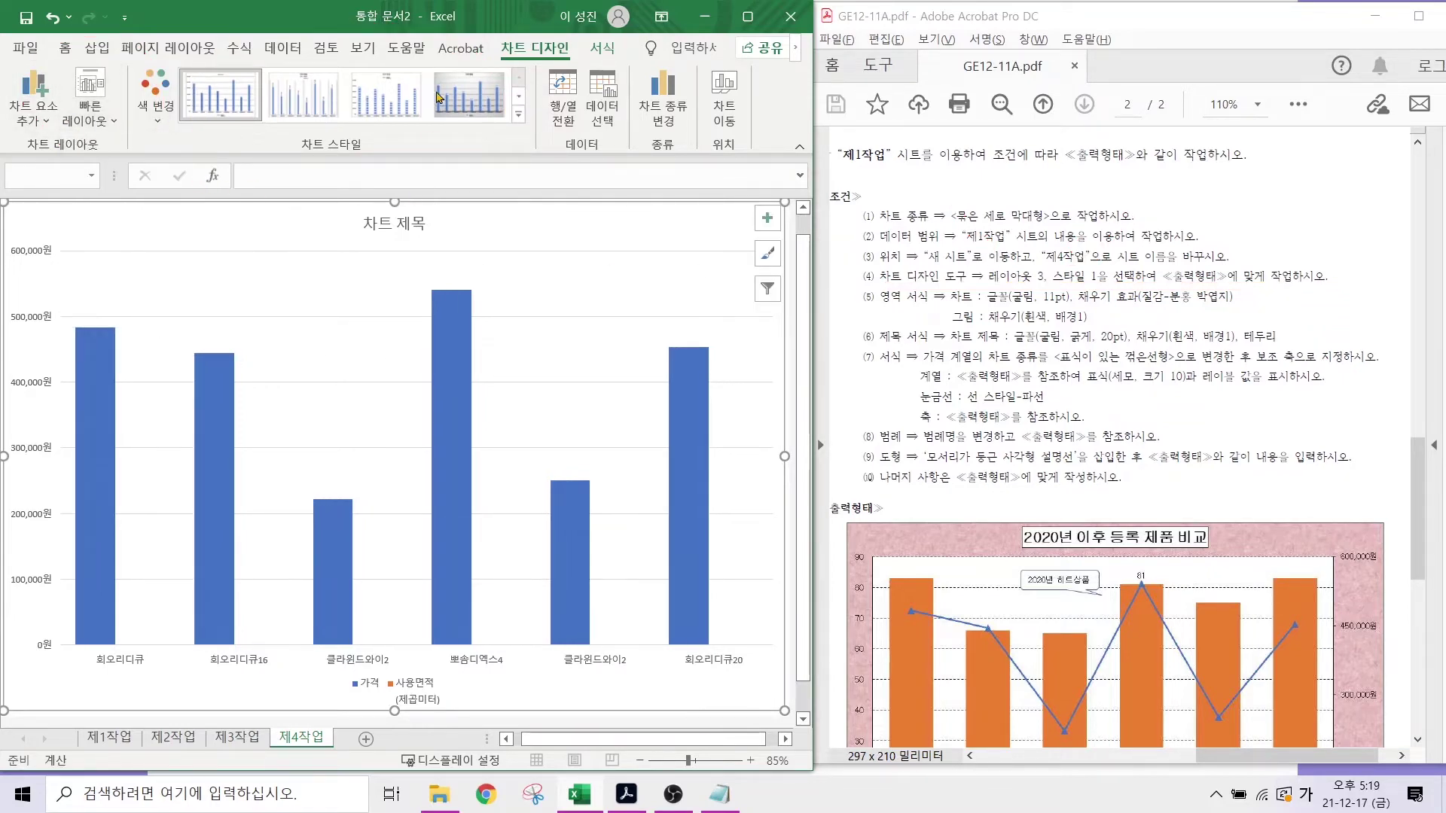
left_click(237, 102)
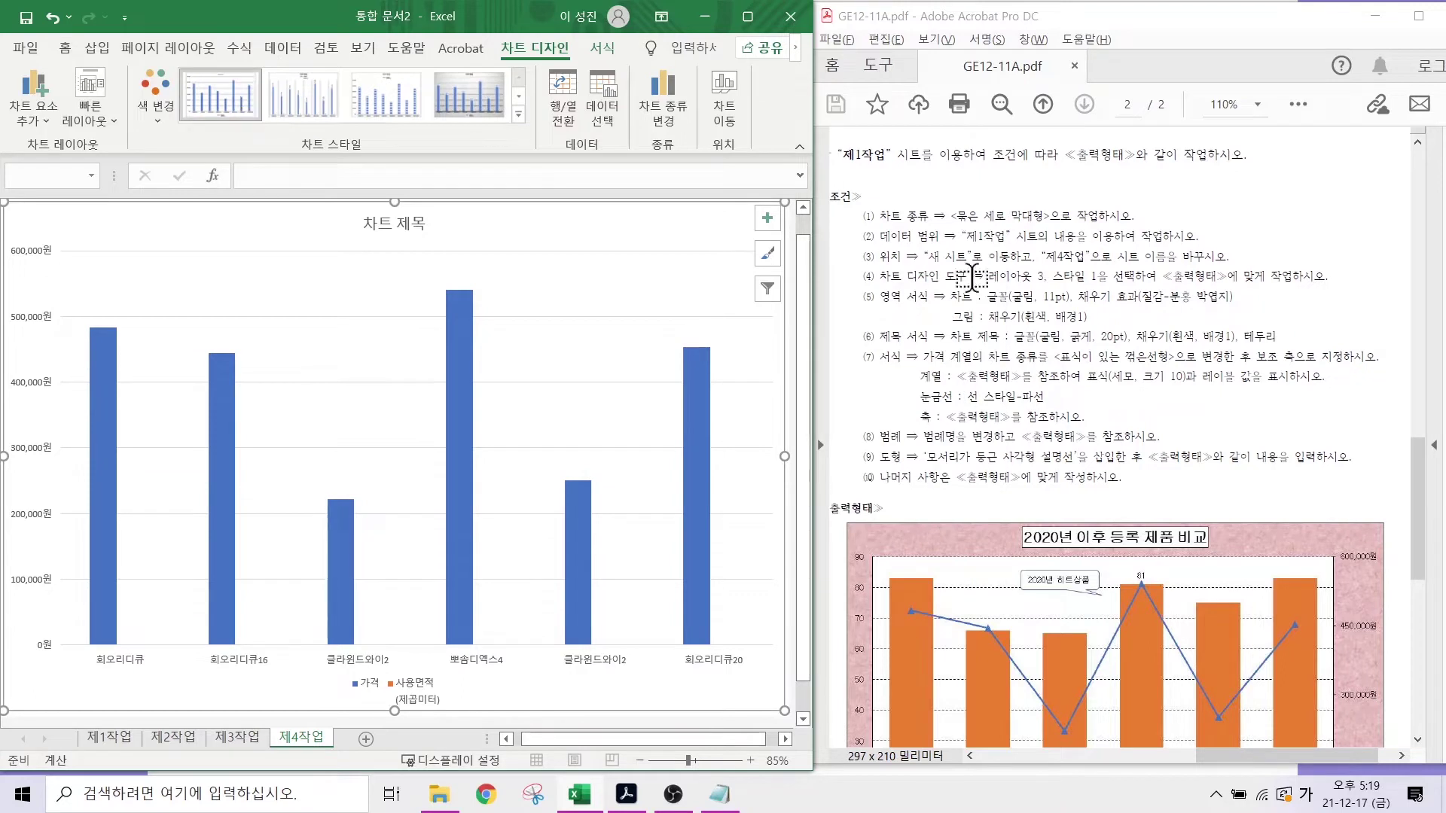
left_click_drag(914, 275, 1278, 332)
left_click_drag(1041, 286, 1085, 225)
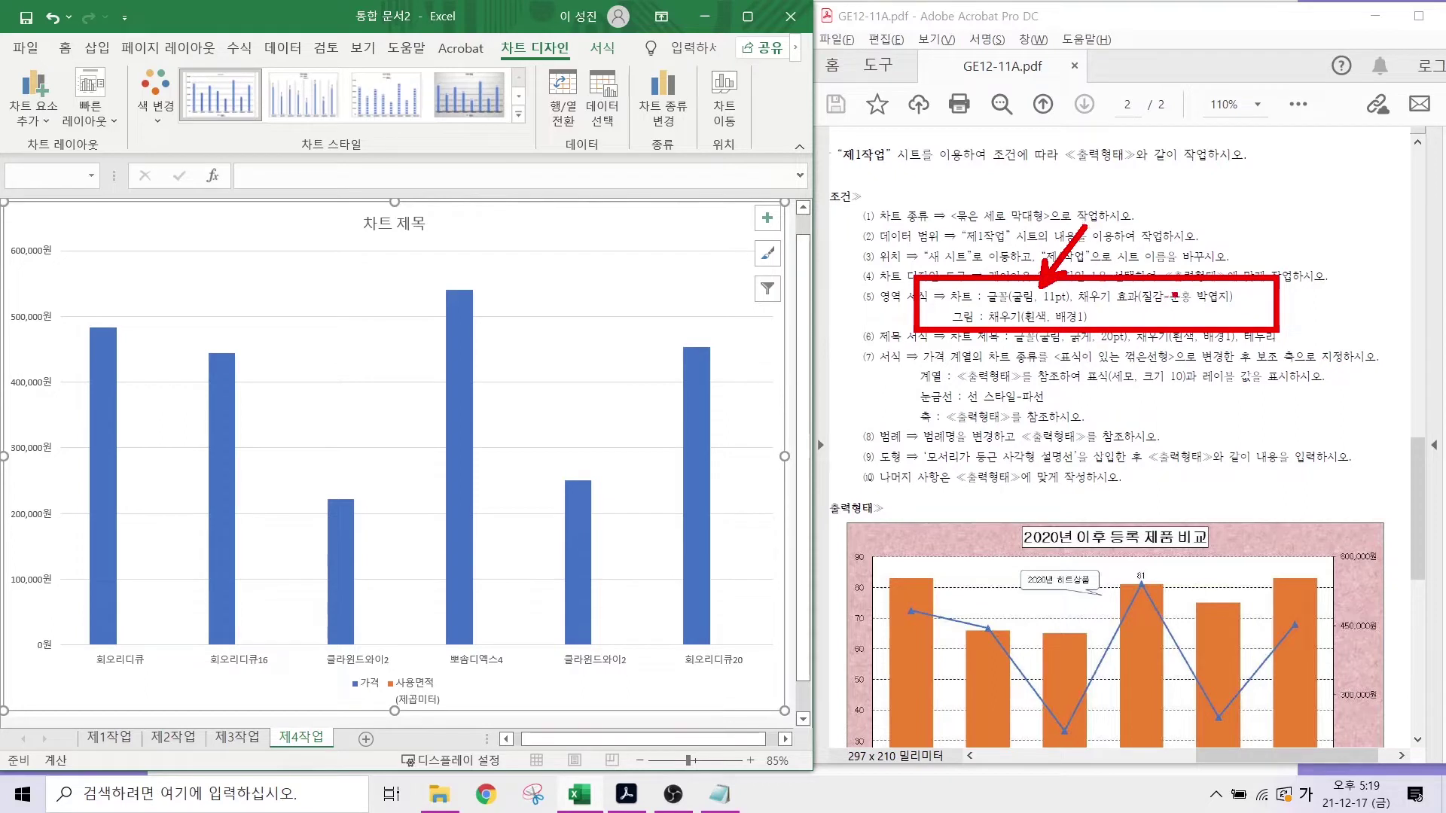
left_click_drag(1196, 288, 1247, 233)
left_click_drag(1022, 325, 1071, 382)
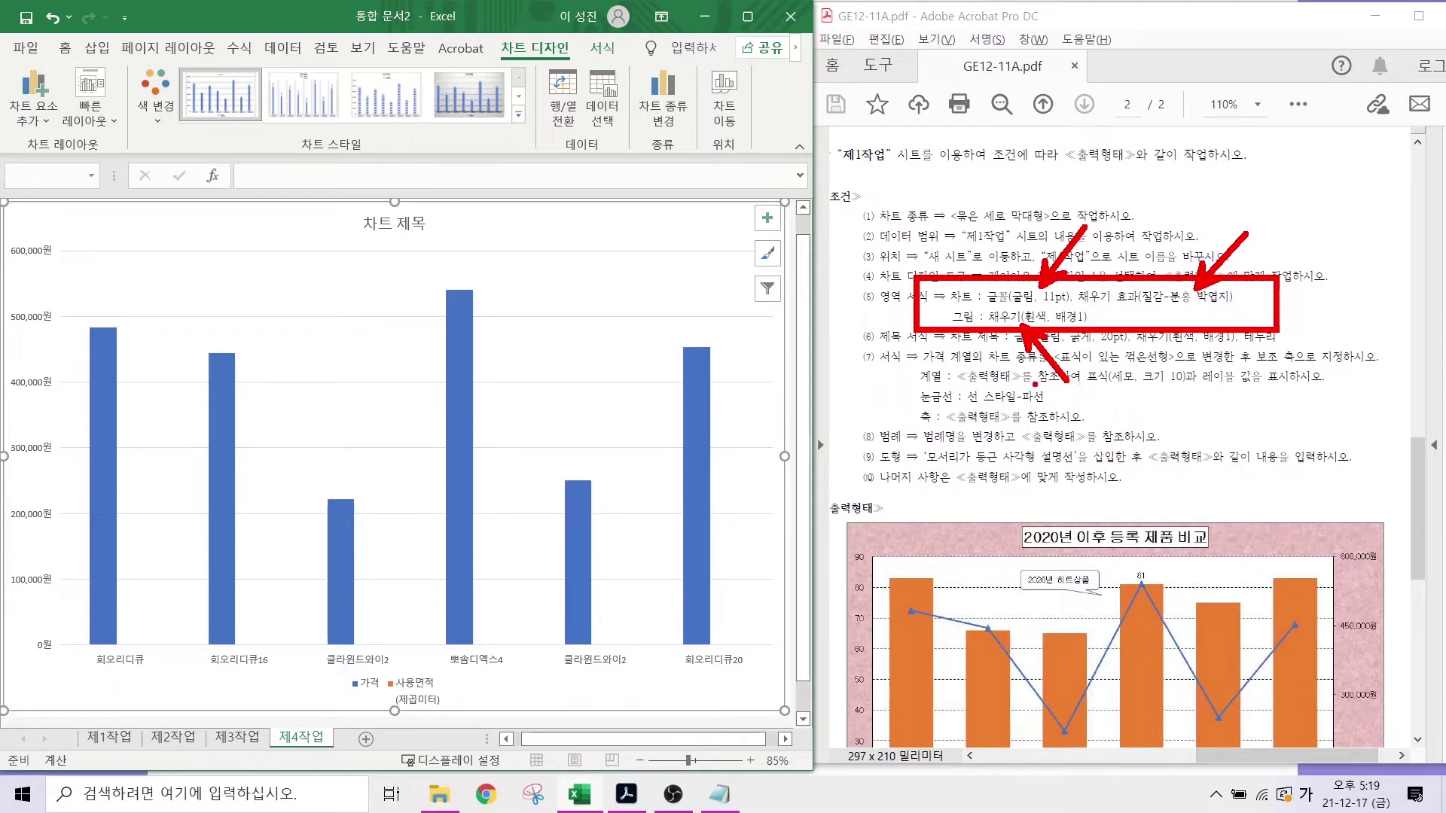
right_click(1035, 384)
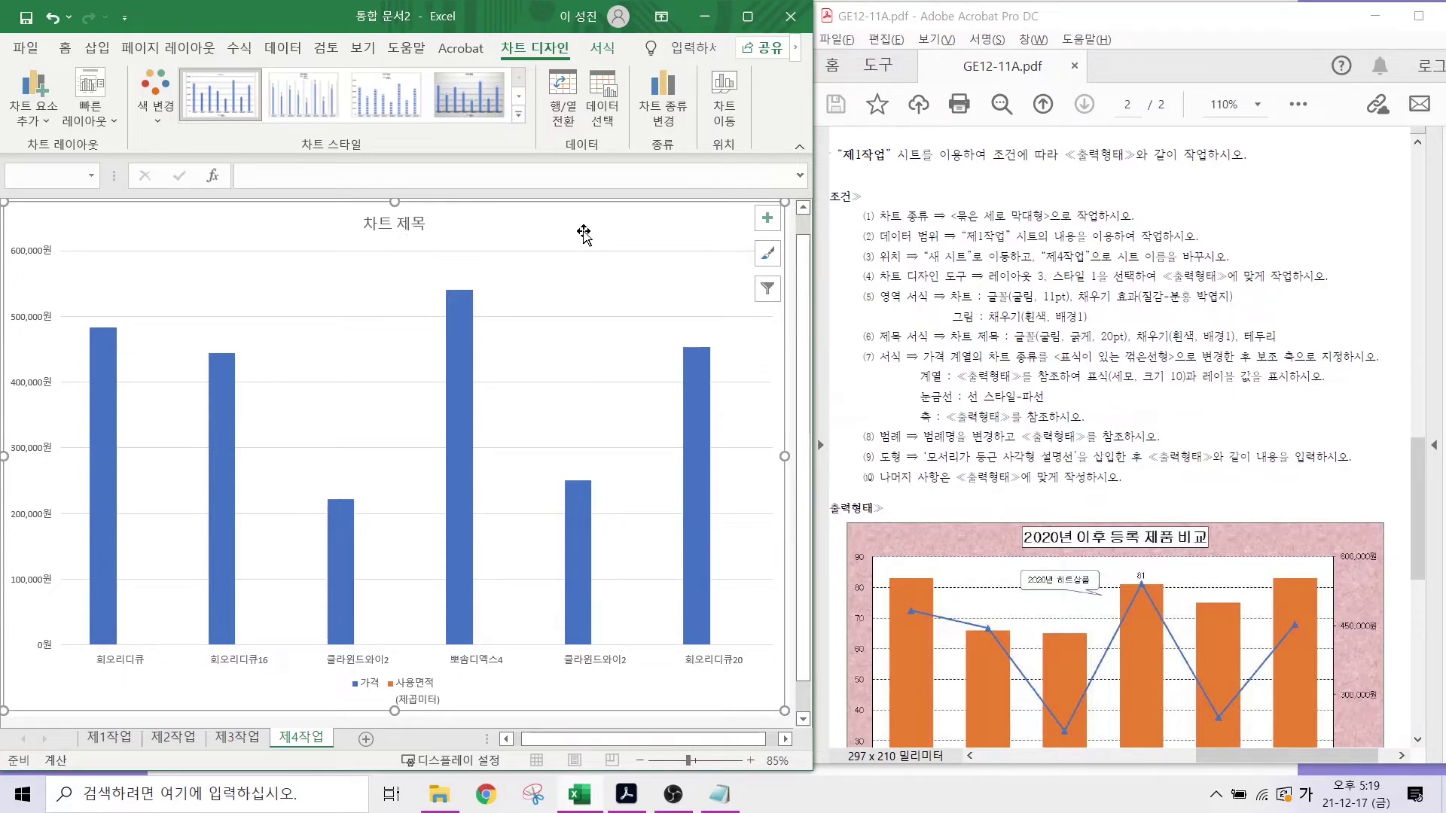
- Set the whole chart area's font to 굴림 at 11 pt, as condition (5) of the exam sheet requires
left_click(66, 48)
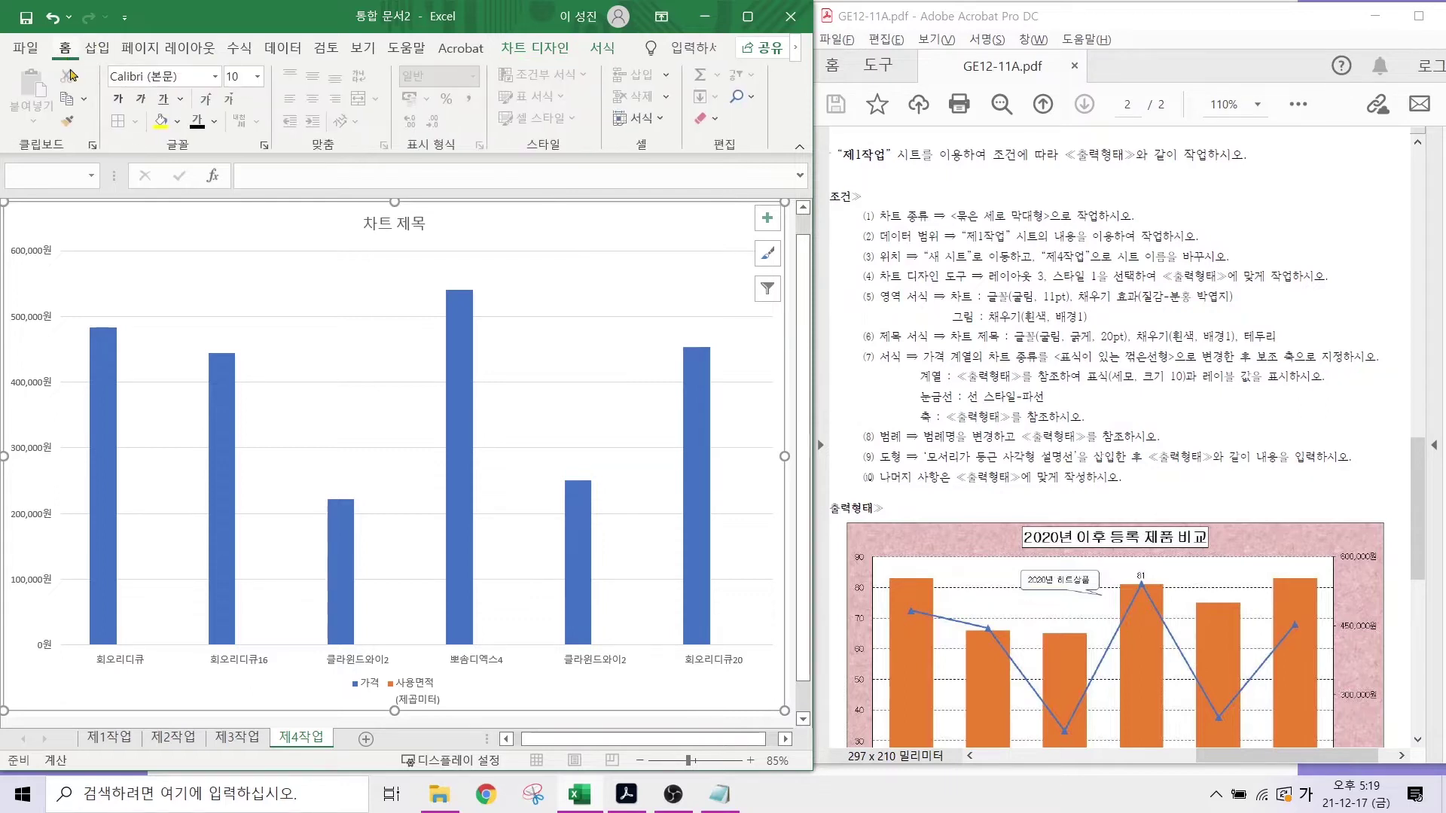
left_click(133, 75)
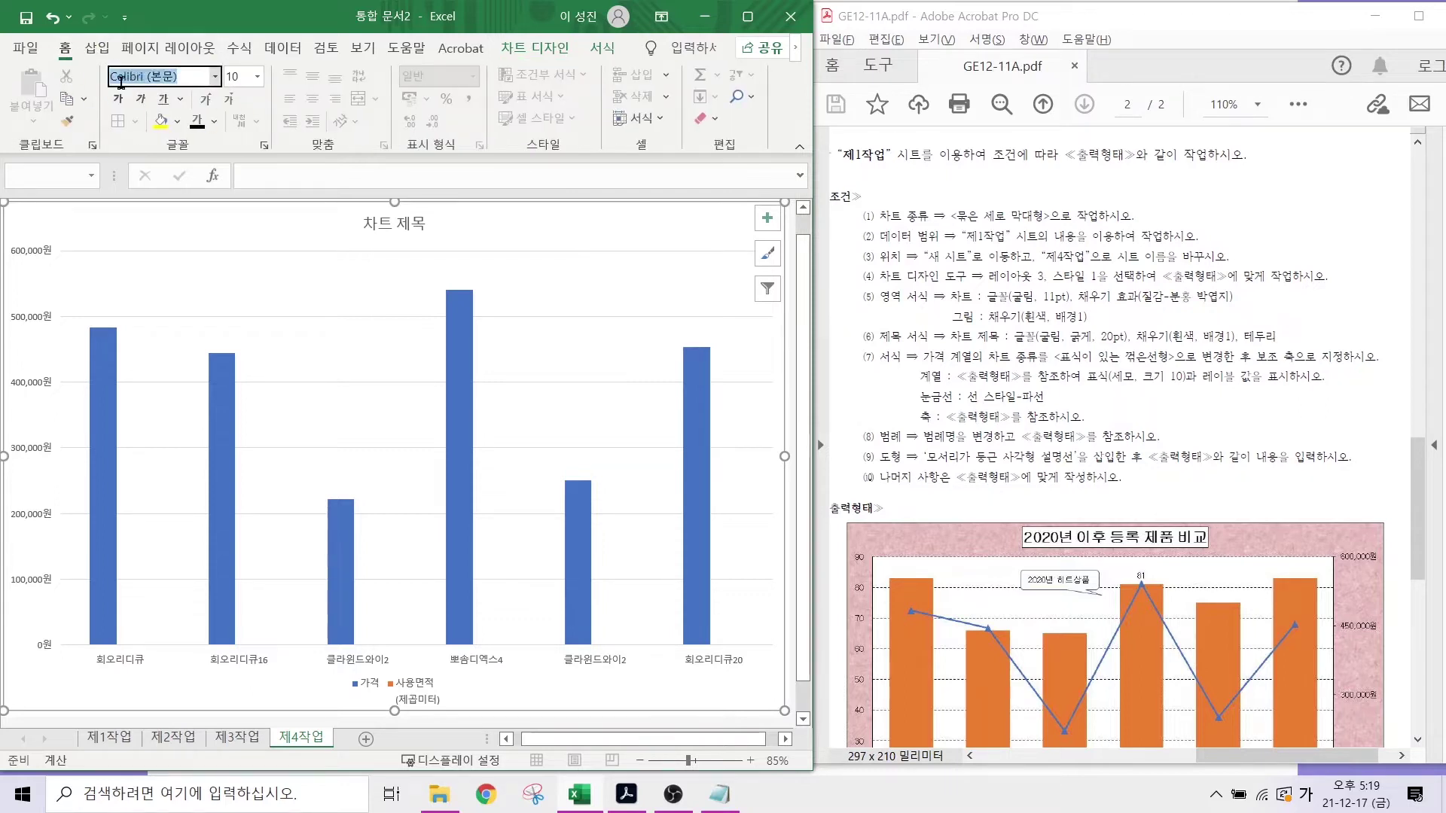
type("굴림")
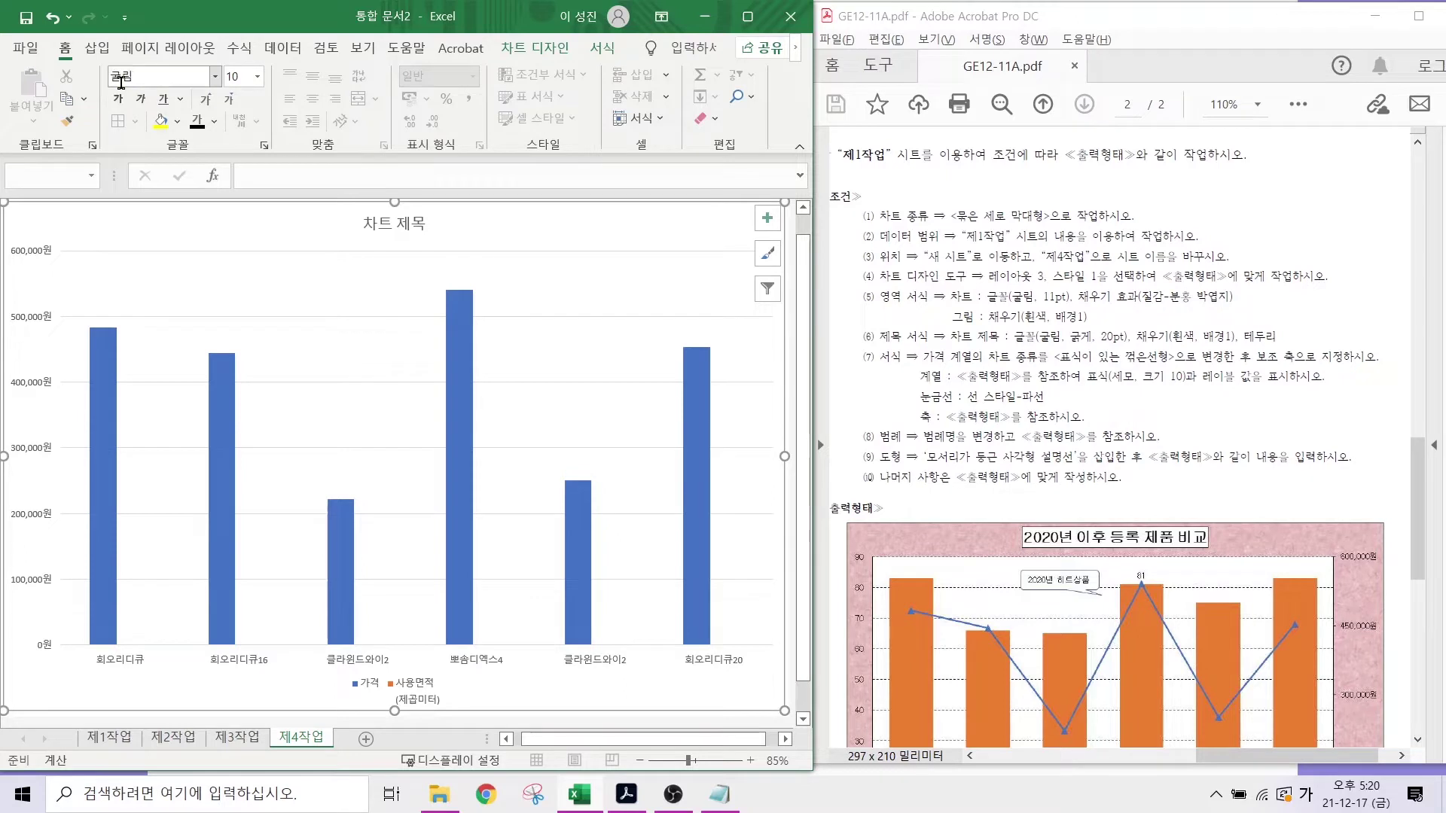
key("Return")
left_click(237, 76)
type("1")
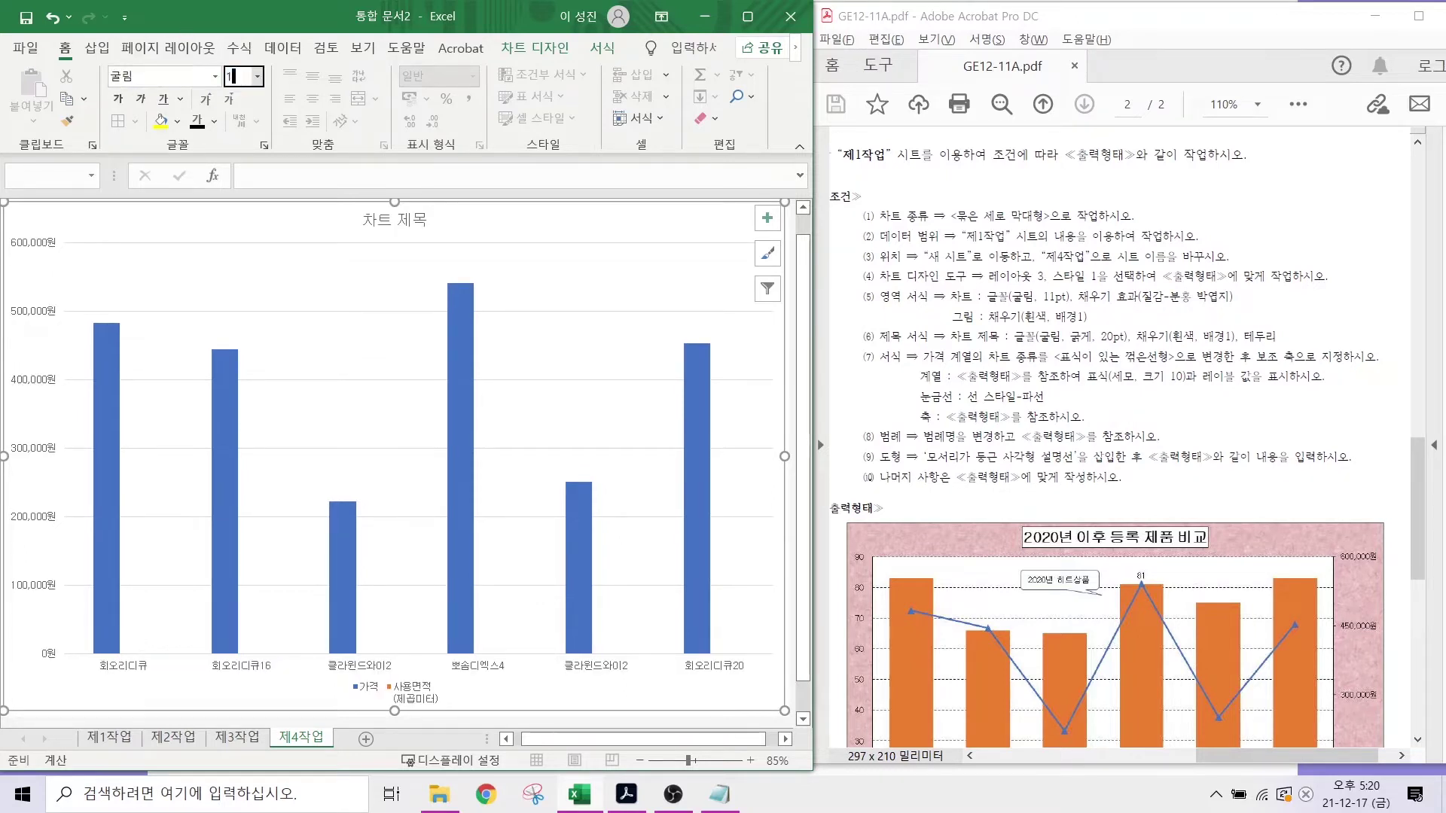
type("1")
key("Return")
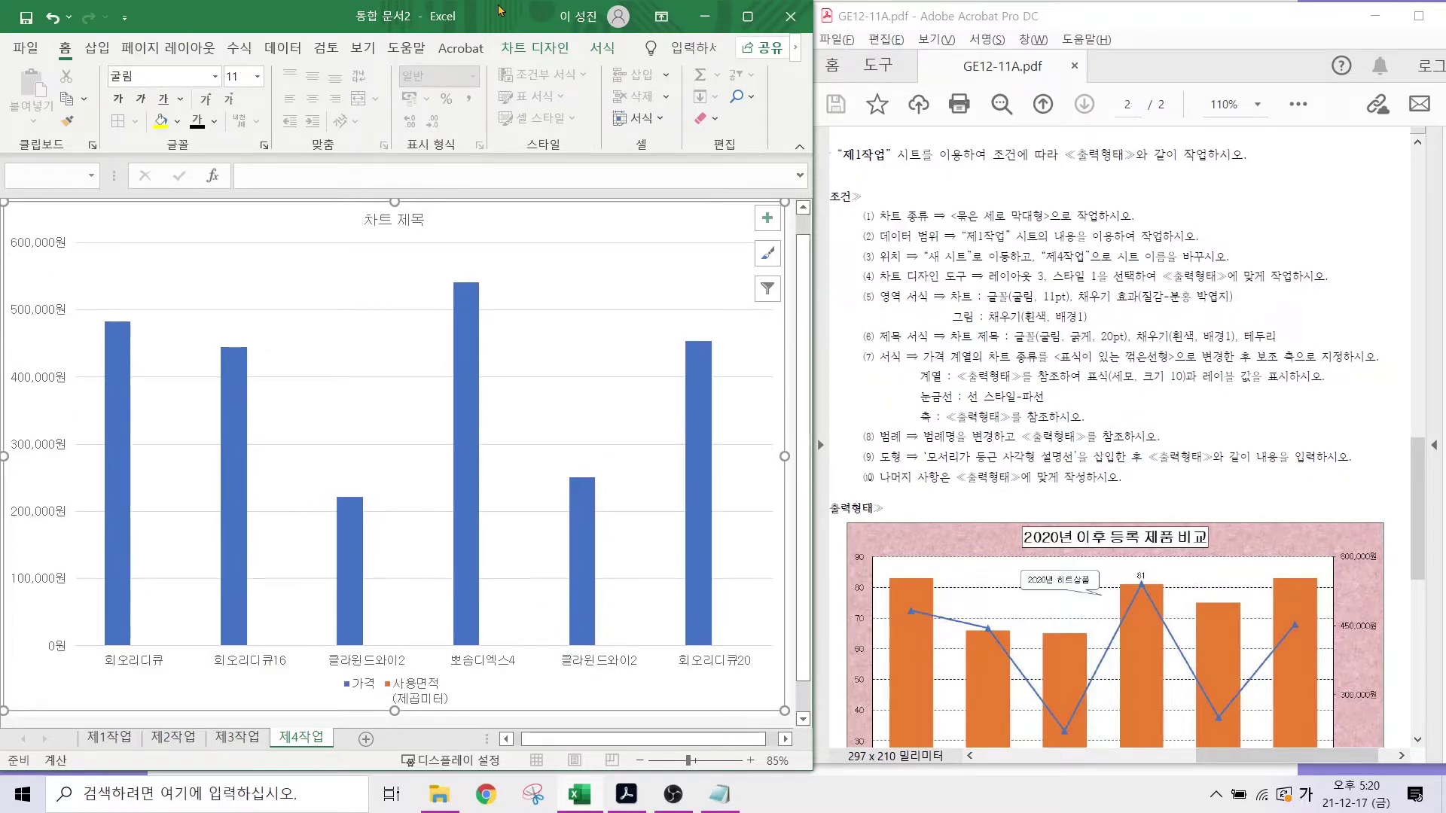
- Fill the chart area with the 분홍 박엽지 texture, following condition (5)
left_click(553, 55)
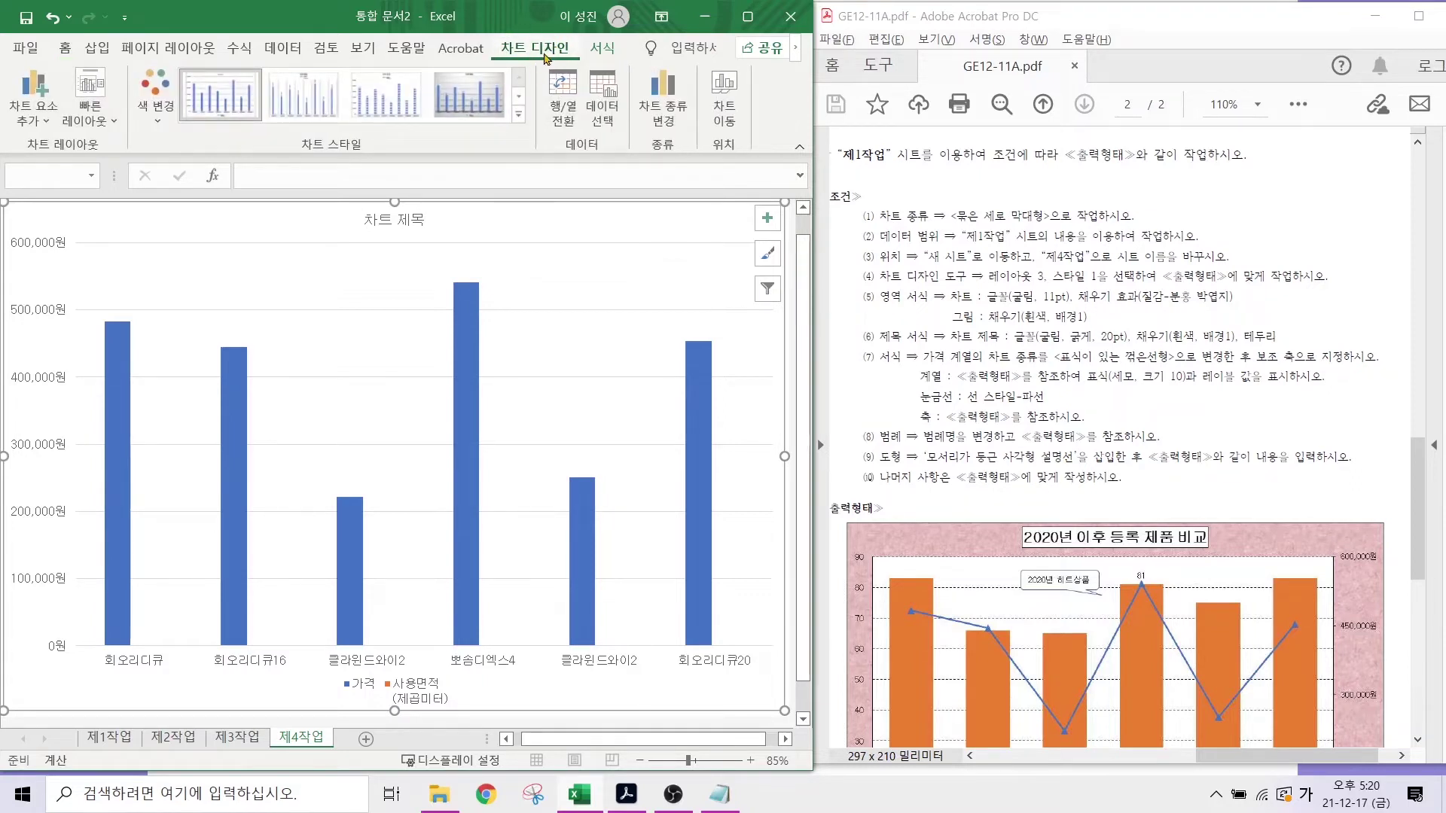
left_click(601, 49)
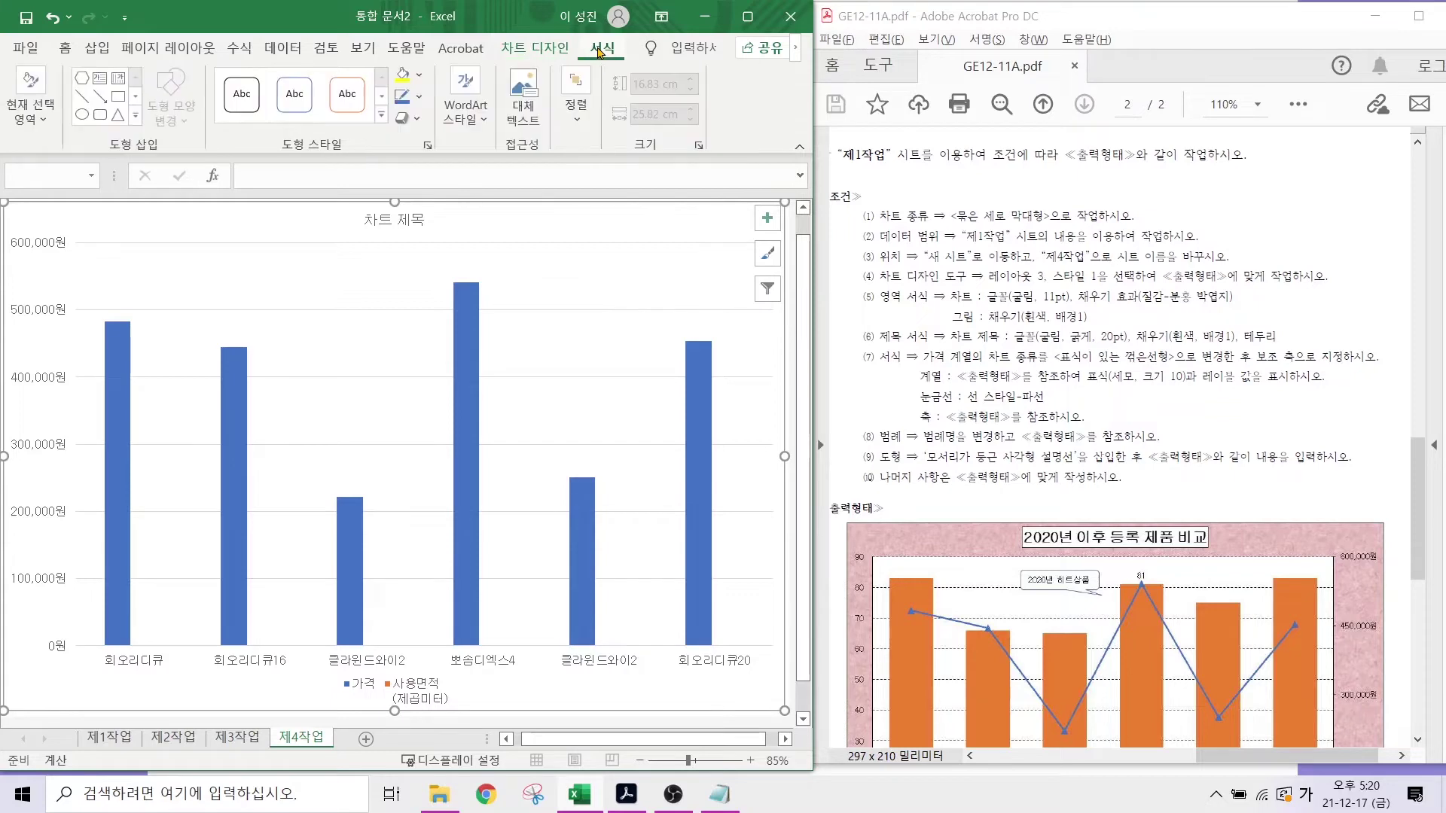
left_click(413, 83)
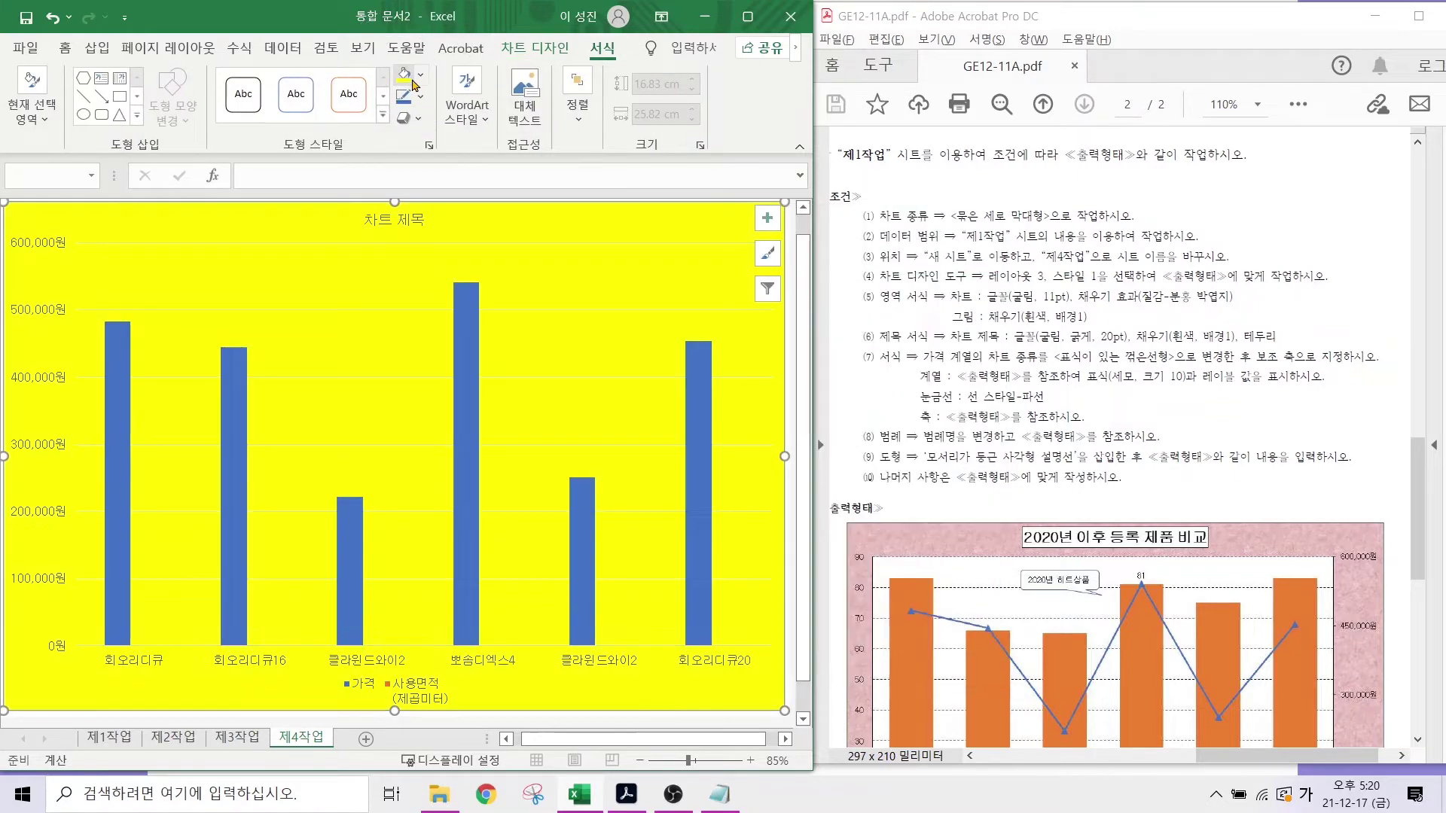
left_click(420, 83)
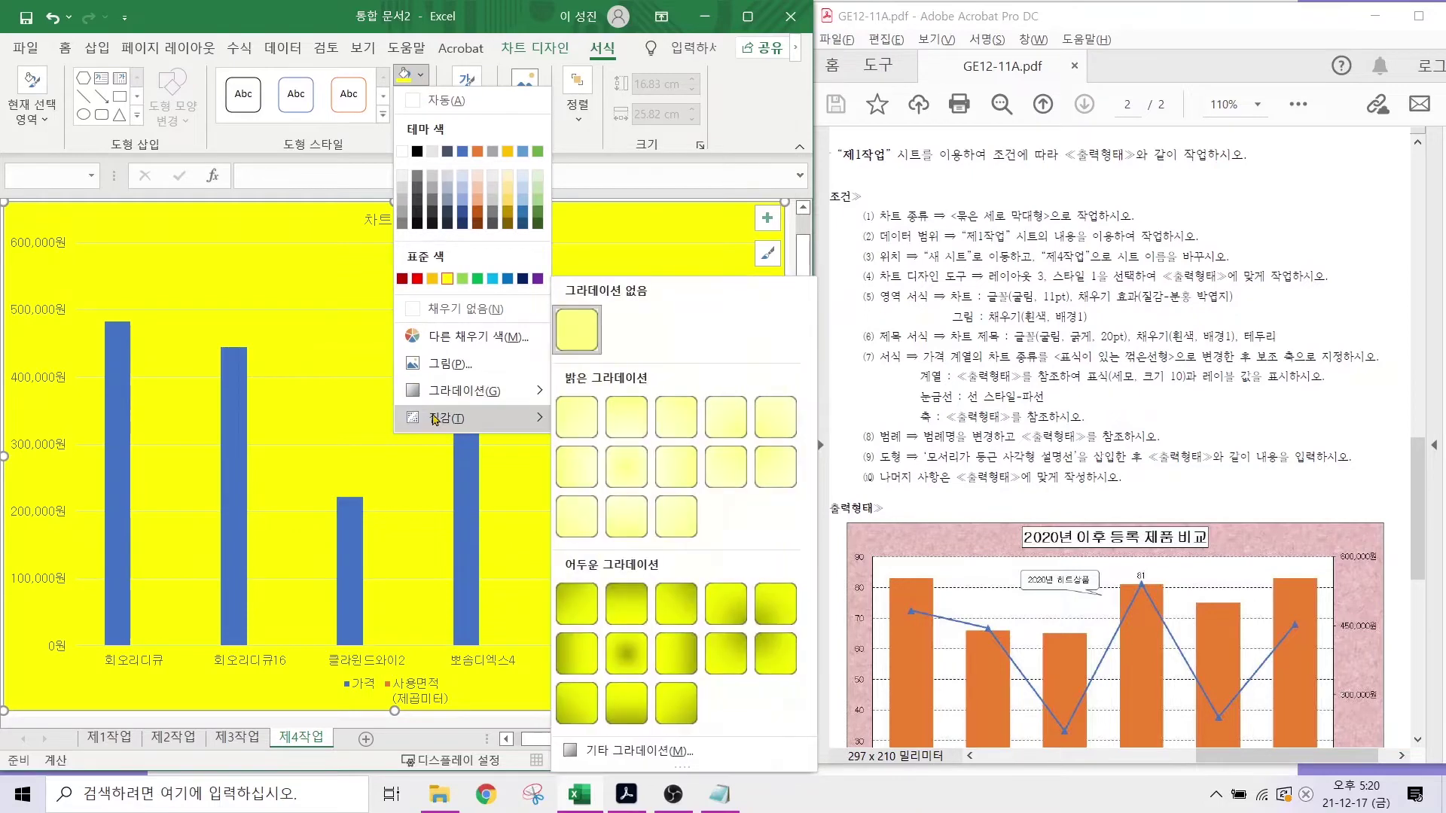
mouse_move(437, 419)
left_click(677, 603)
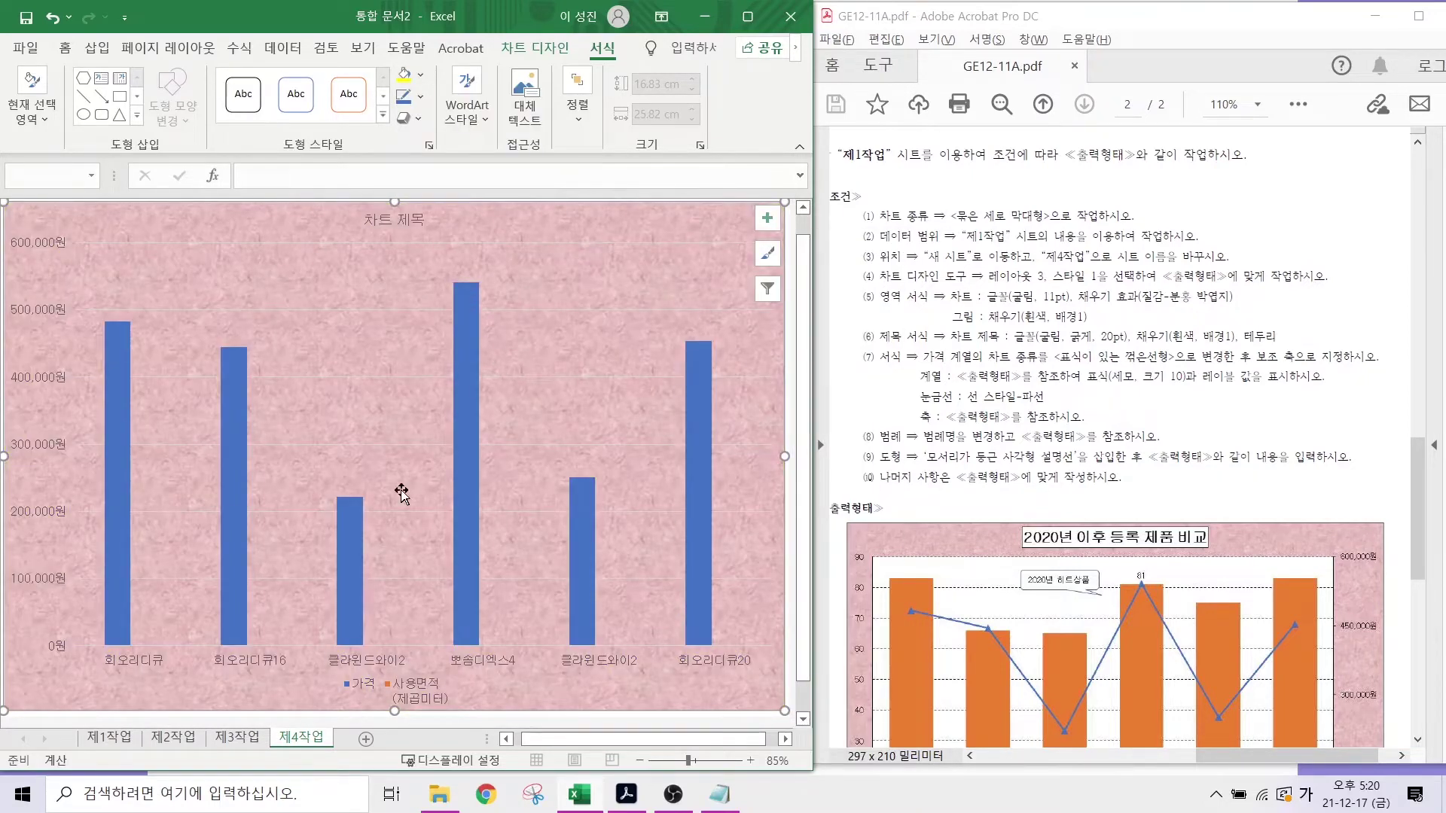
- Fill the chart's plot area with the theme colour 흰색, 배경 1
left_click(548, 287)
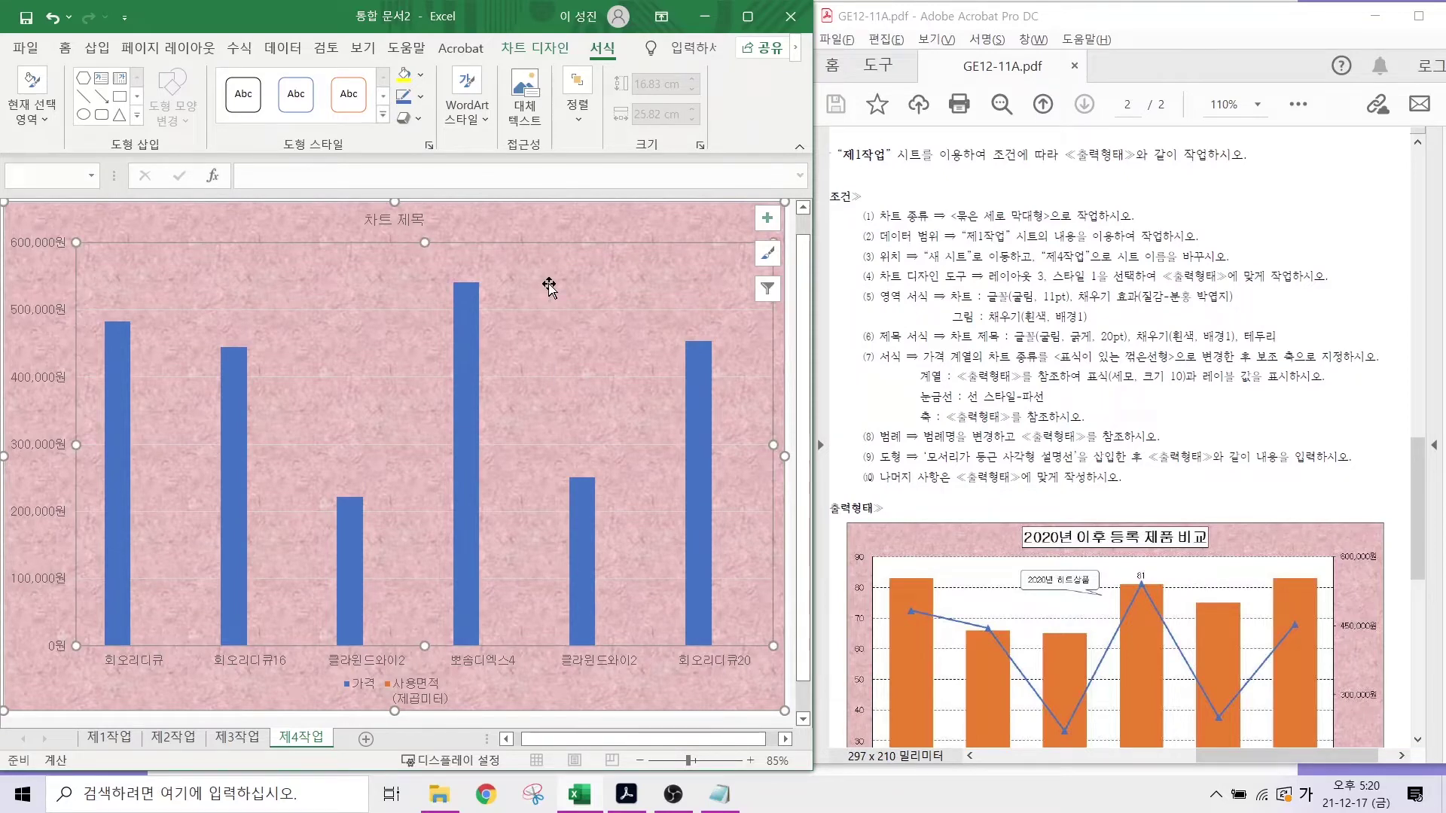
left_click(420, 75)
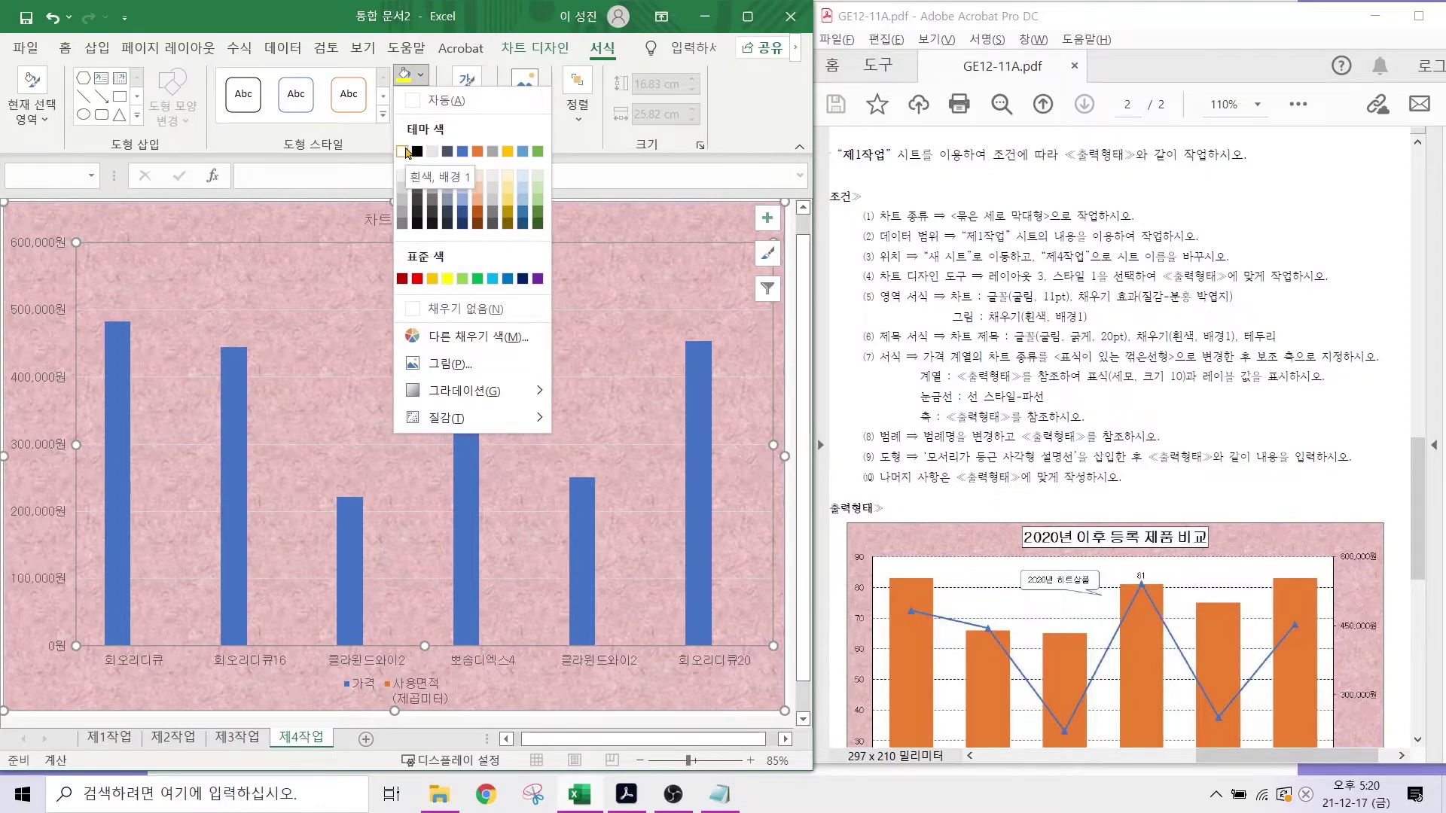
left_click(403, 151)
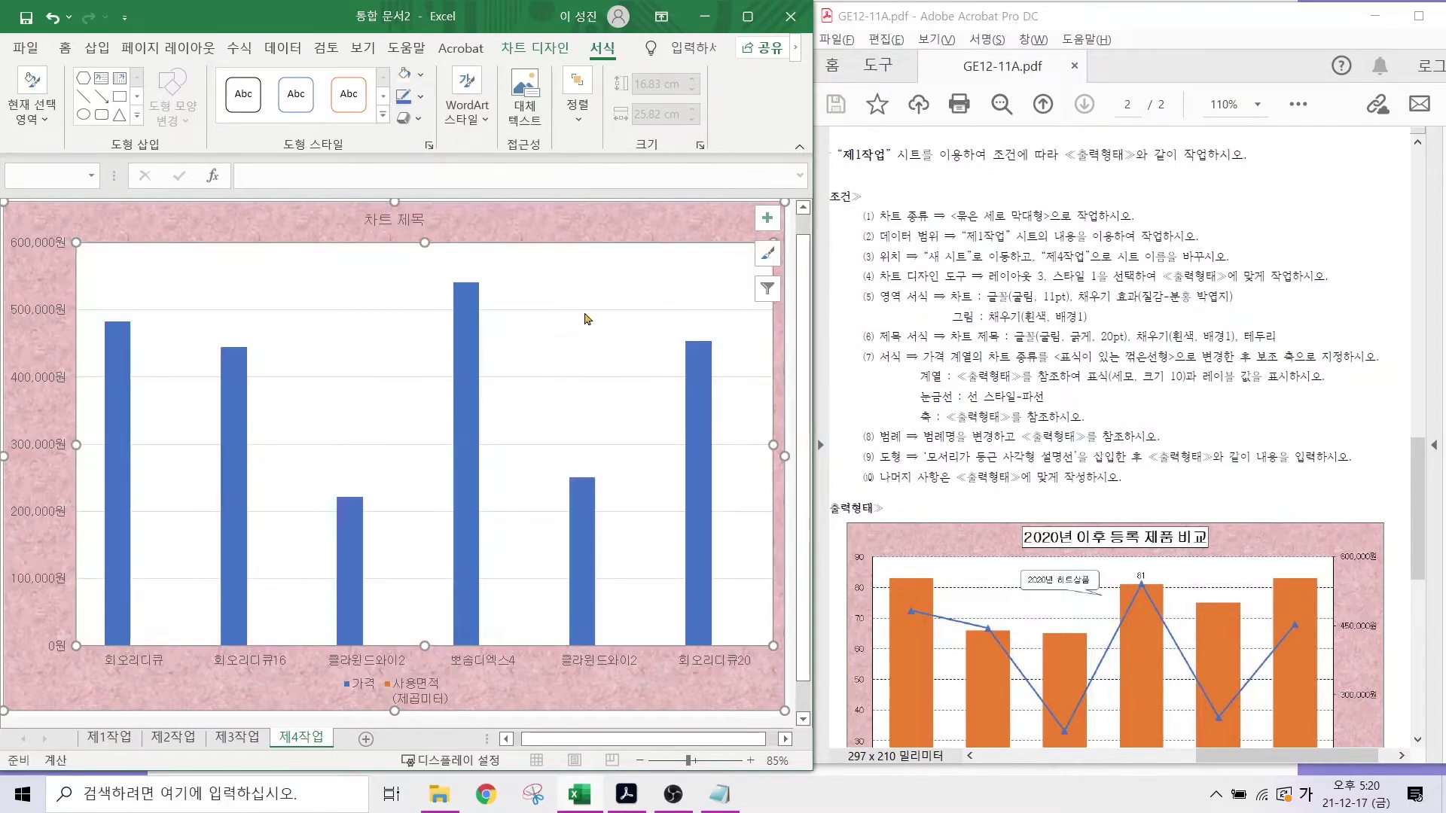
- Replace the chart title text with "2020년 이후 등록 제품 비교"
left_click_drag(907, 320, 1291, 348)
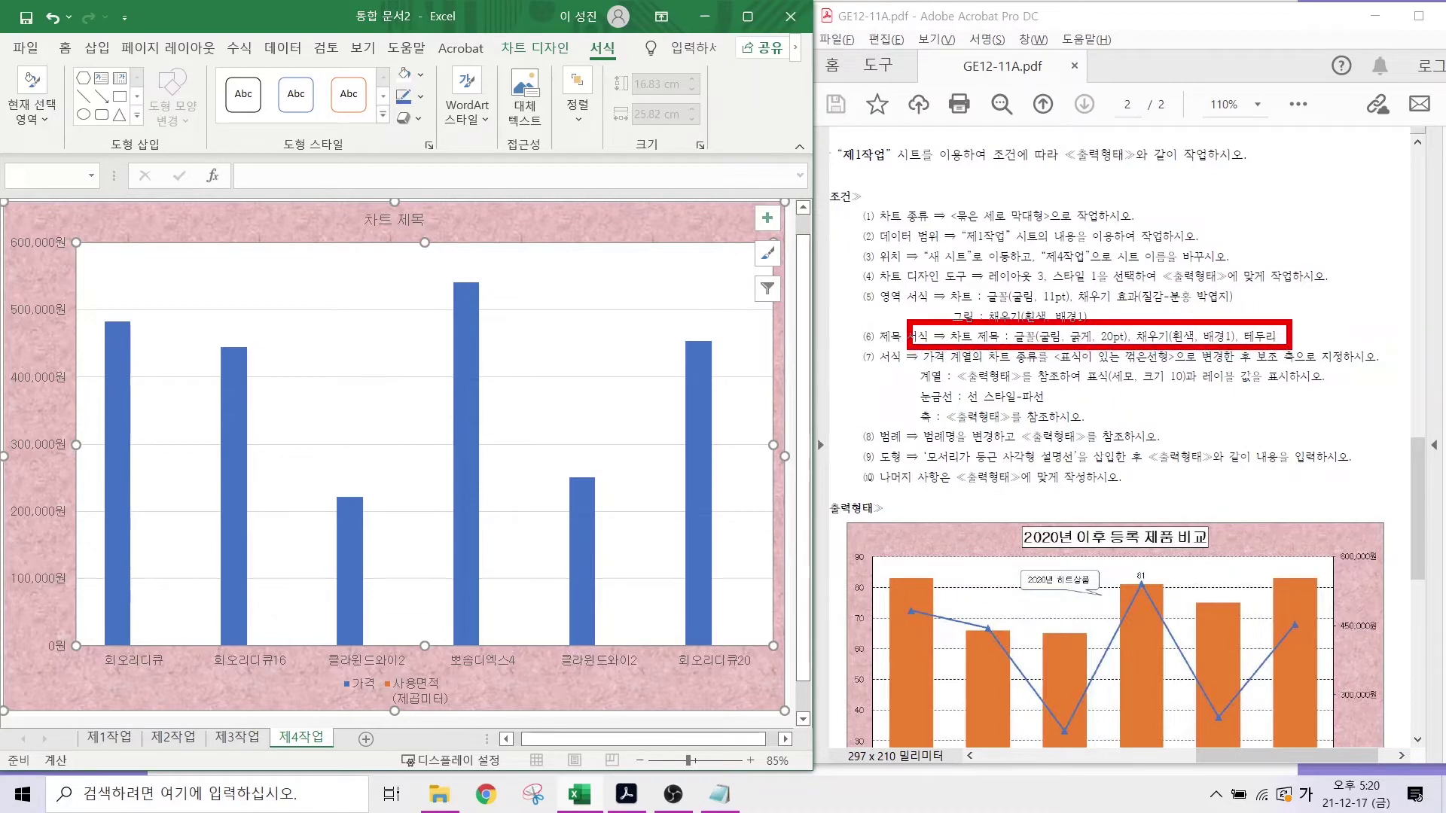
left_click_drag(1081, 326, 1167, 257)
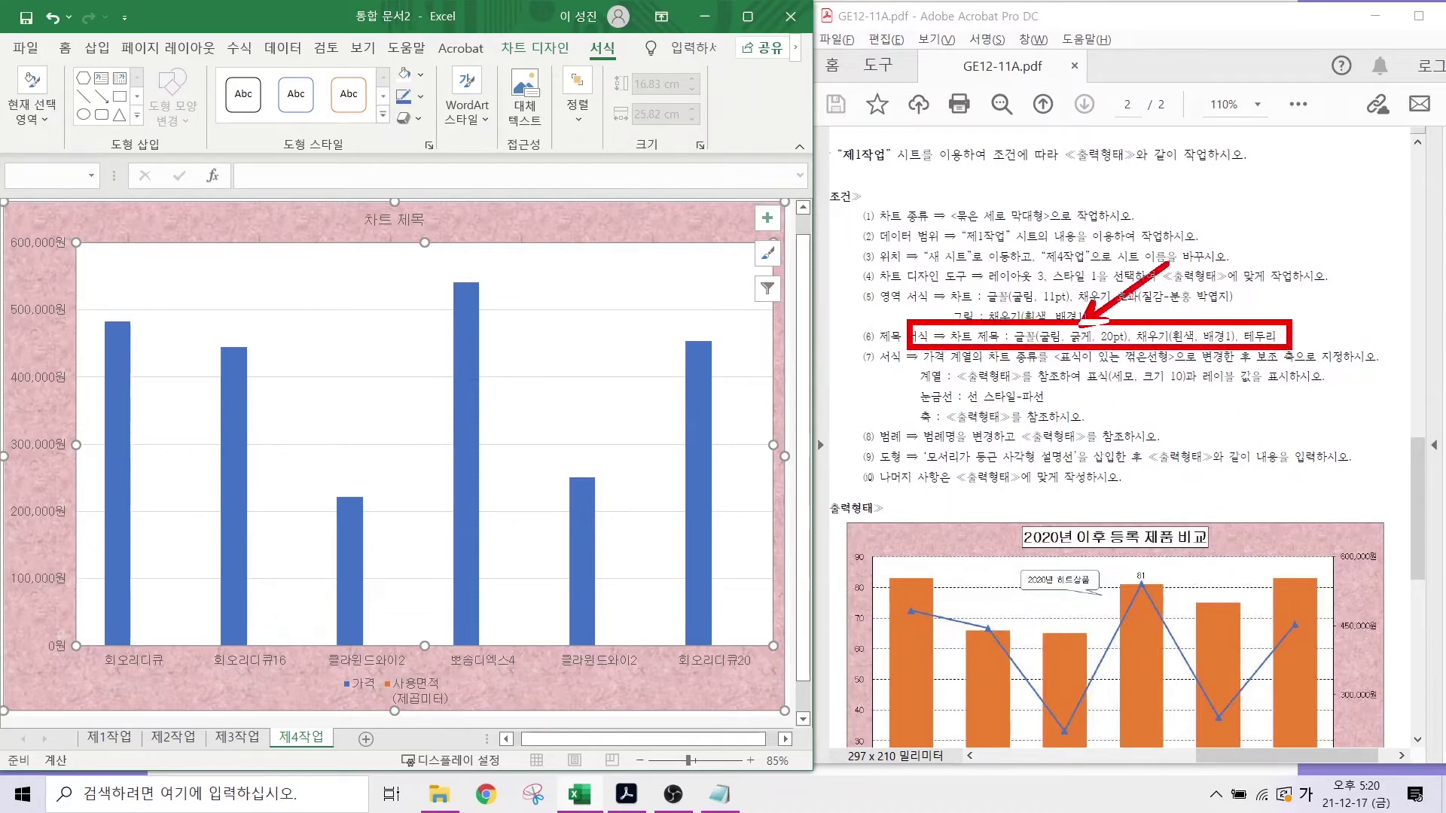
left_click(372, 224)
type("2020년 이후 등록 제품 비교")
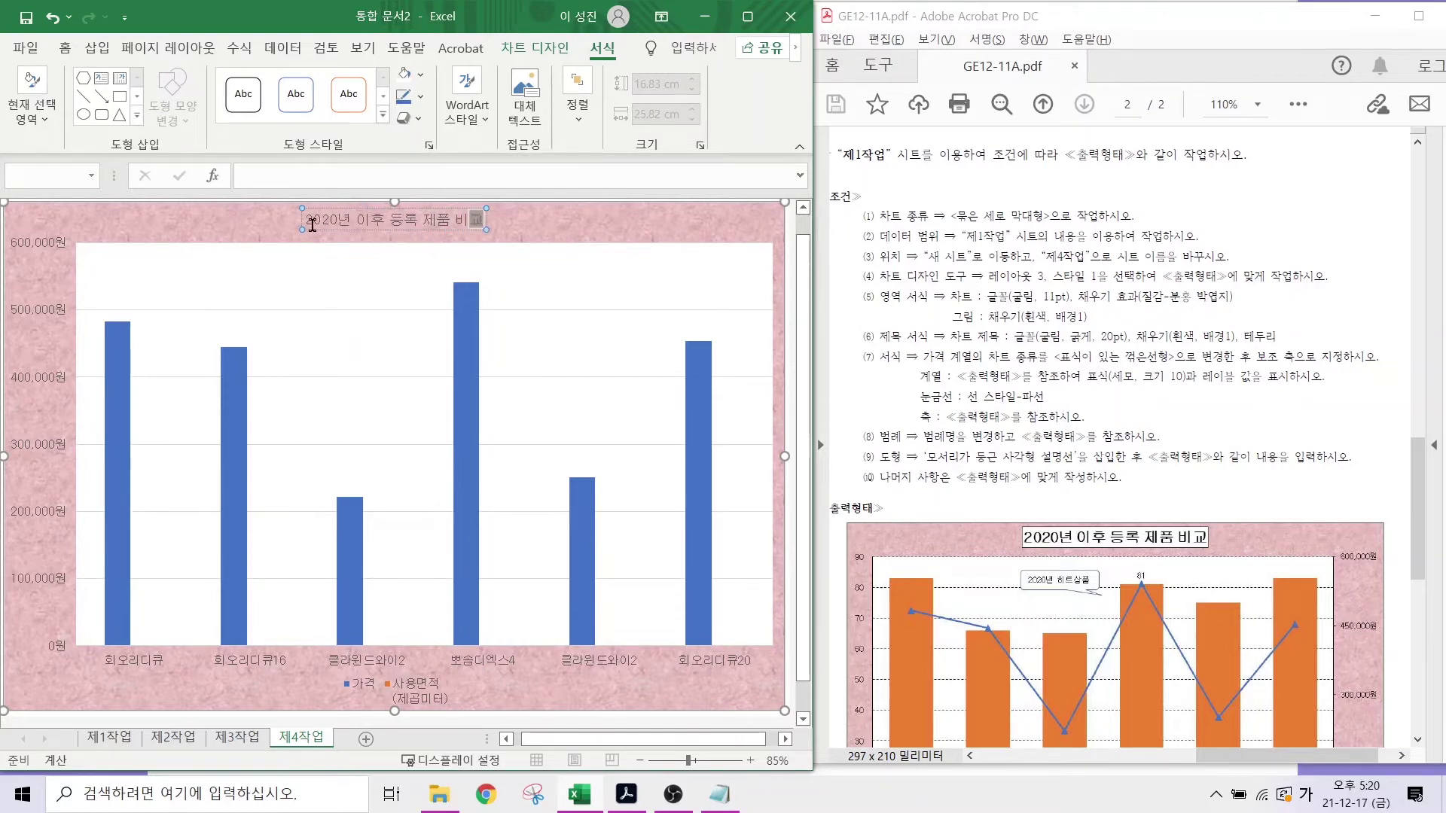
- Format the chart title text as bold at 20 pt, following condition (6)
left_click_drag(312, 224, 488, 221)
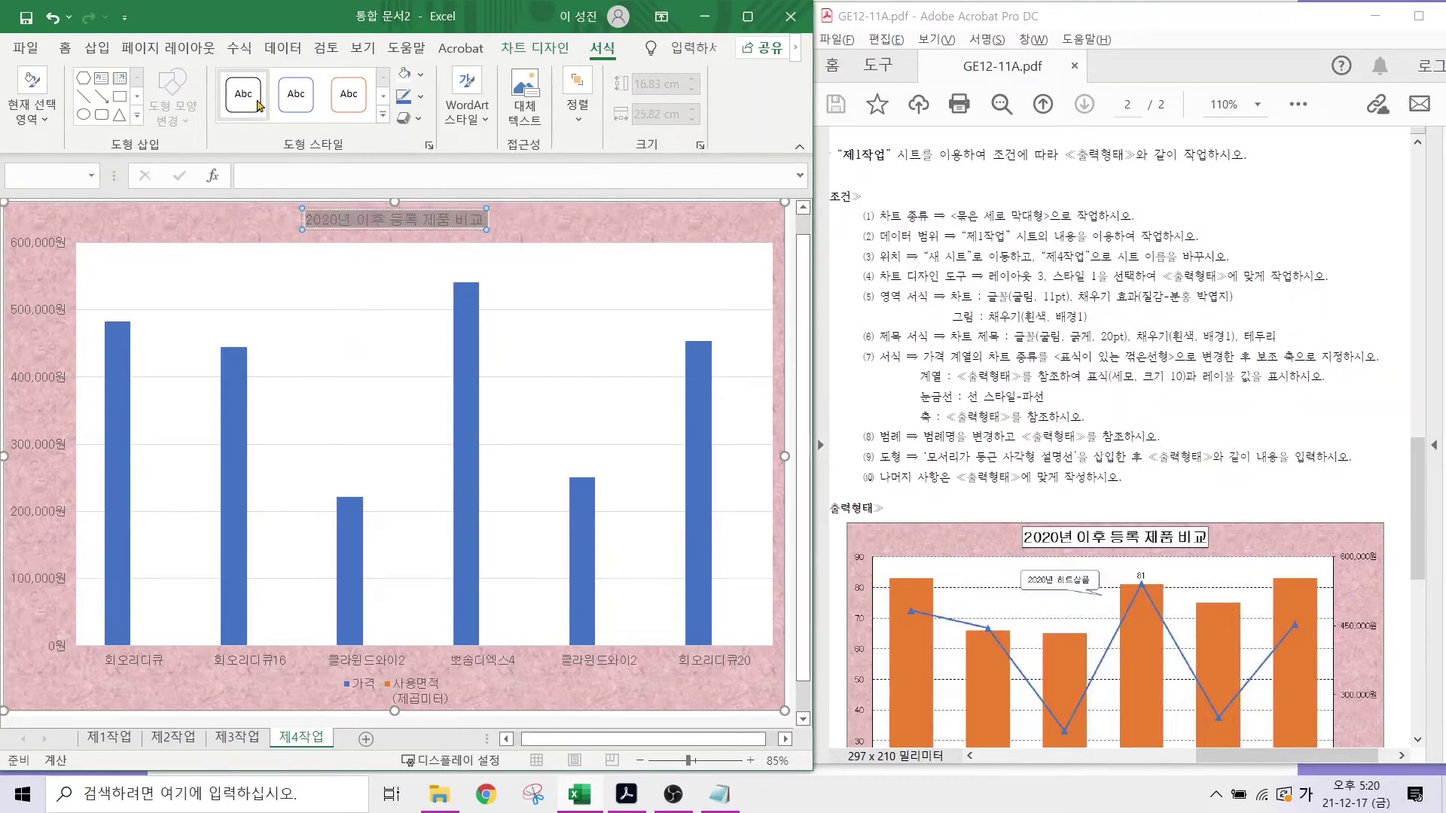
left_click(68, 50)
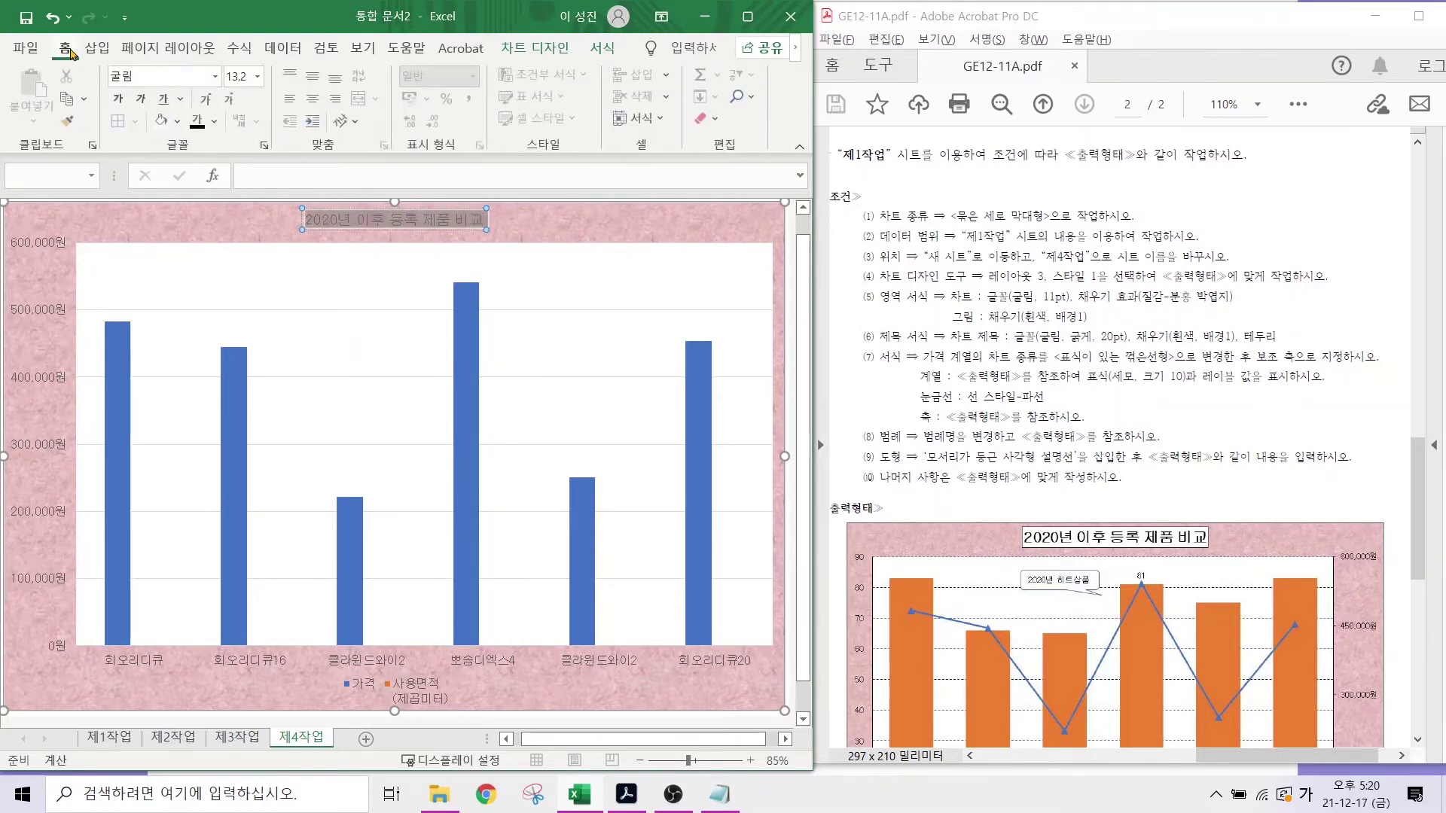
left_click(232, 77)
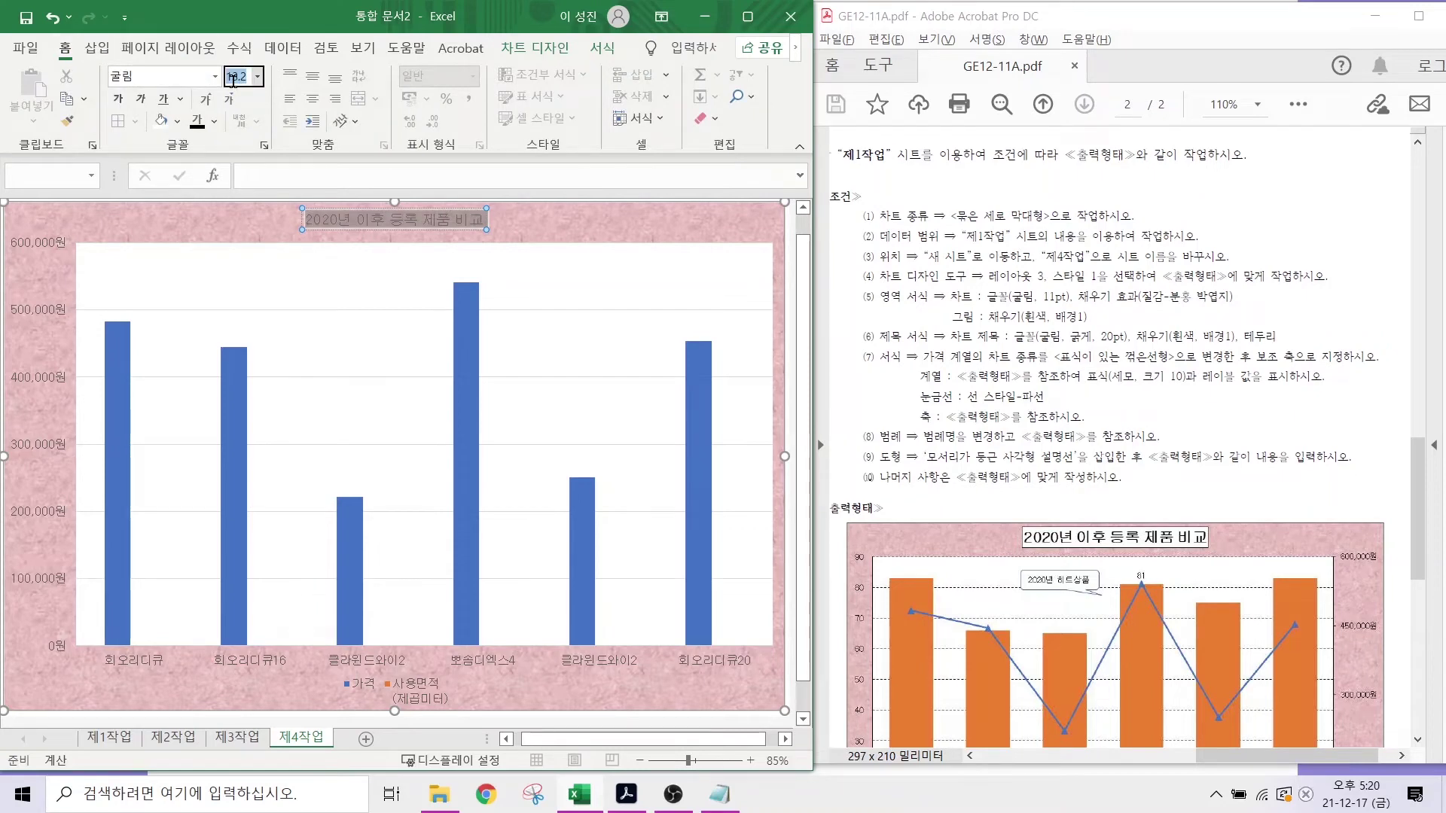
type("20")
key("Return")
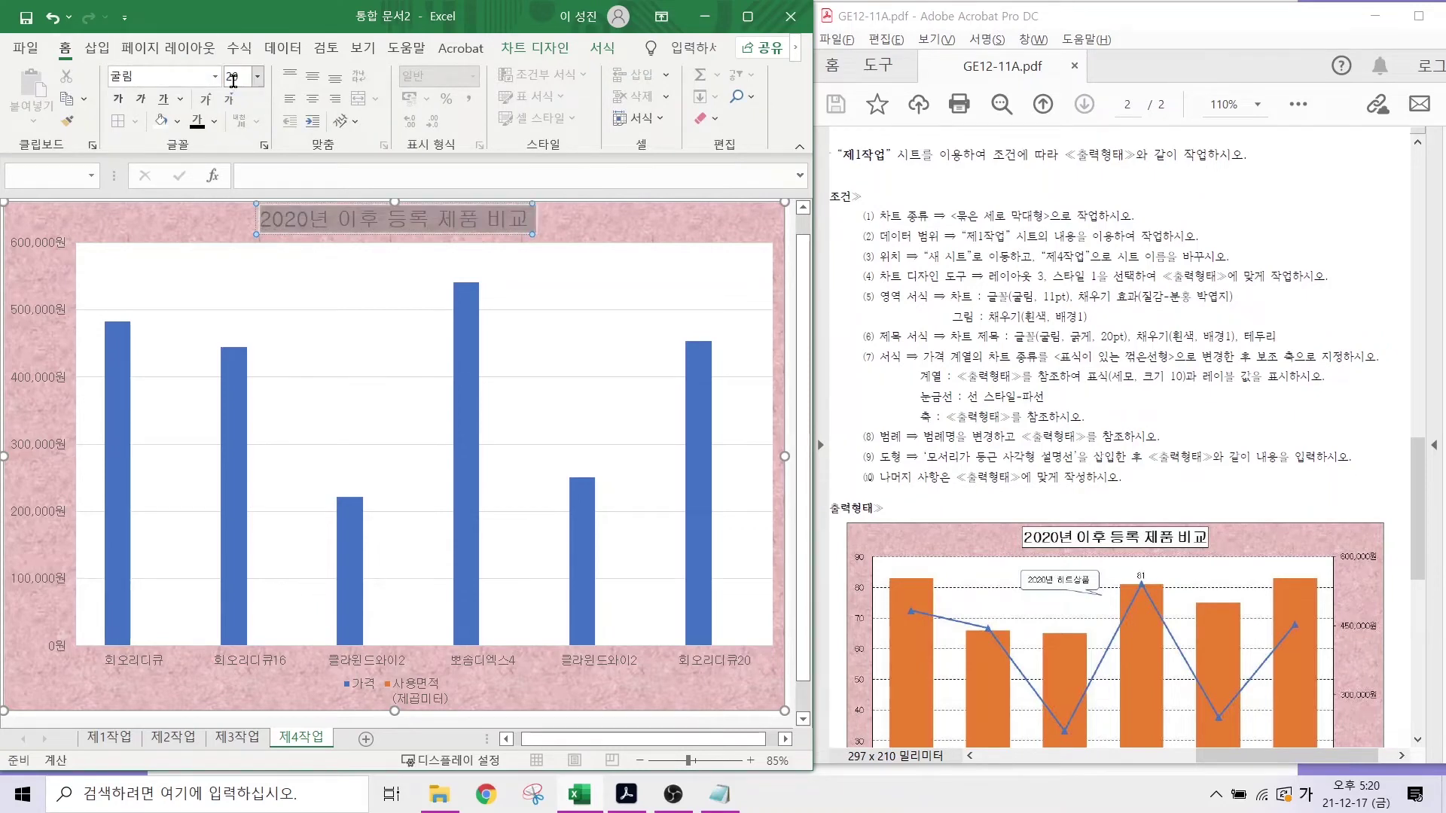
left_click(118, 100)
left_click_drag(1151, 327, 1192, 269)
left_click_drag(1260, 325, 1313, 266)
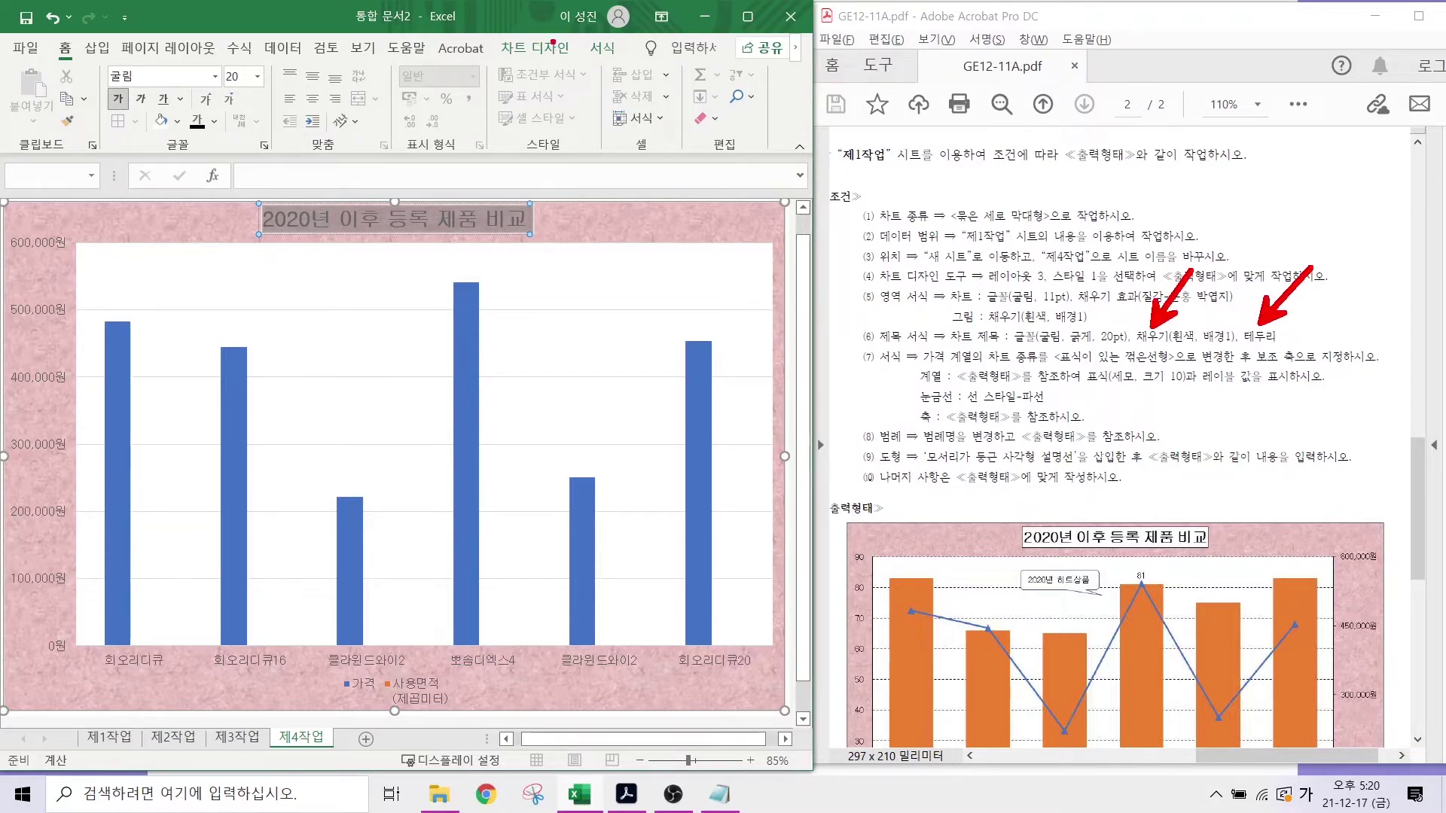
mouse_move(632, 62)
left_mouse_down()
mouse_move(595, 27)
mouse_move(685, 132)
left_mouse_up()
key("Escape")
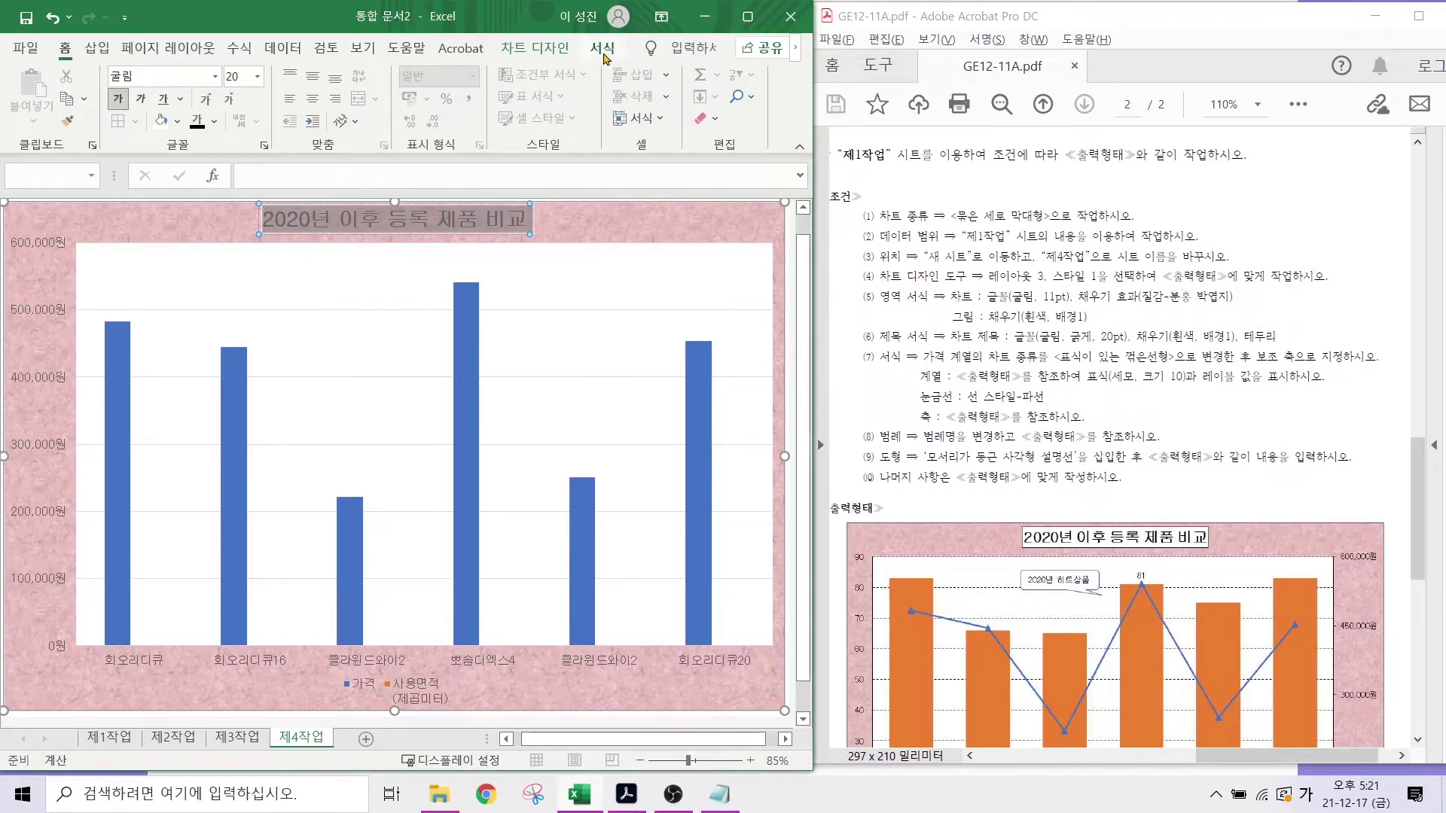
- Give the chart title a 흰색, 배경 1 fill and a black outline, as condition (6) requires
left_click(603, 48)
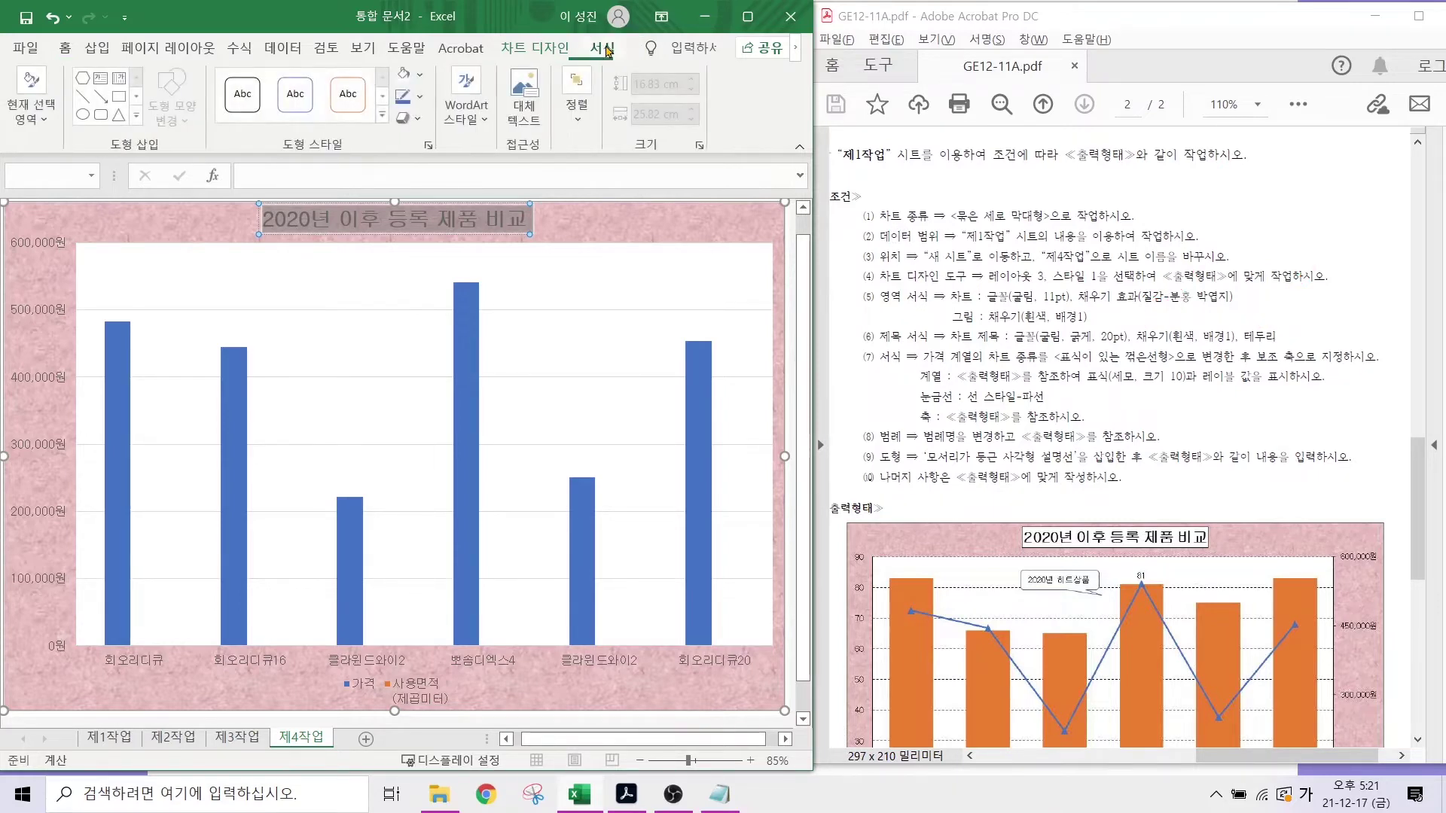
left_click(416, 77)
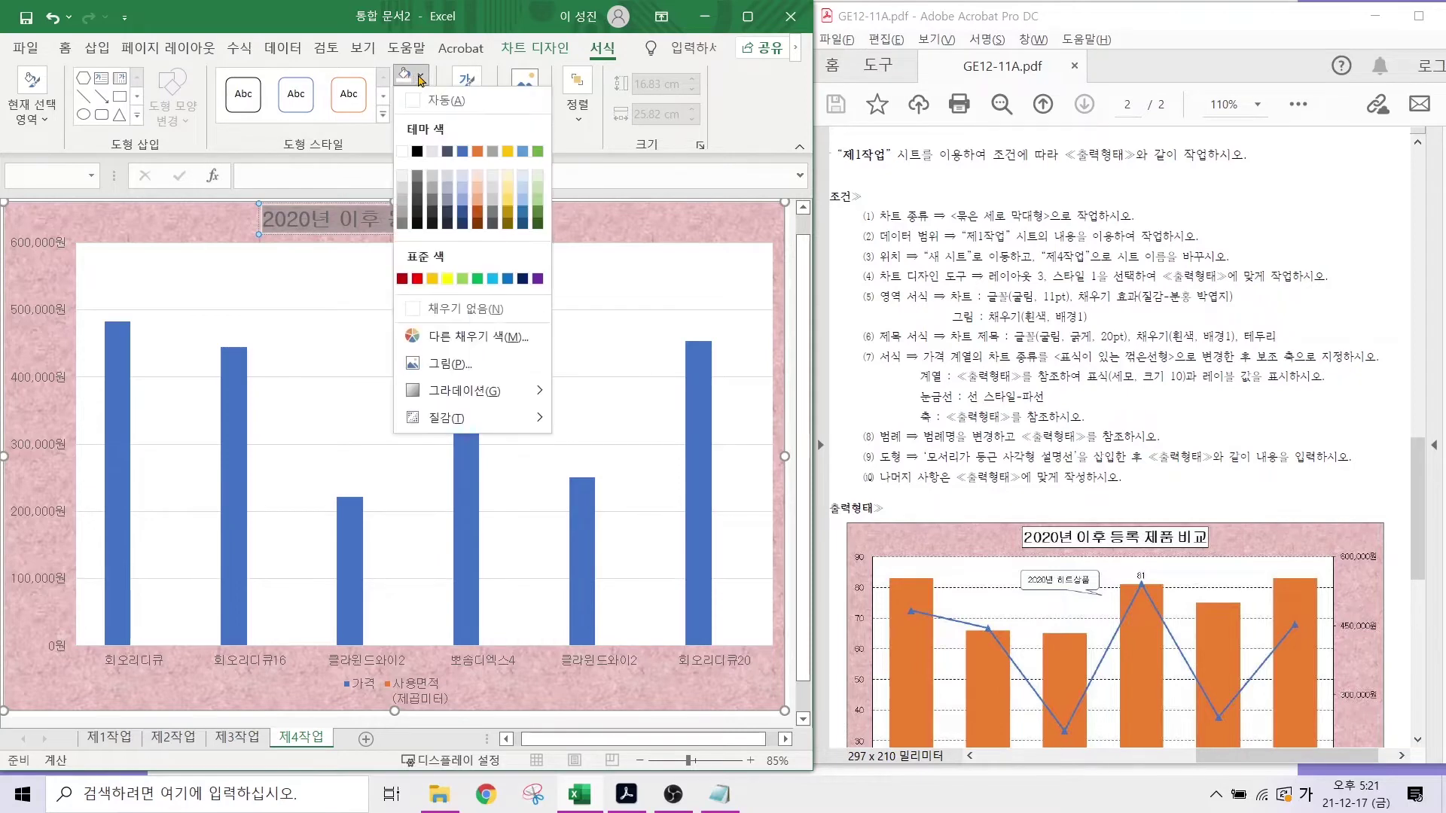
left_click(405, 154)
left_click(421, 98)
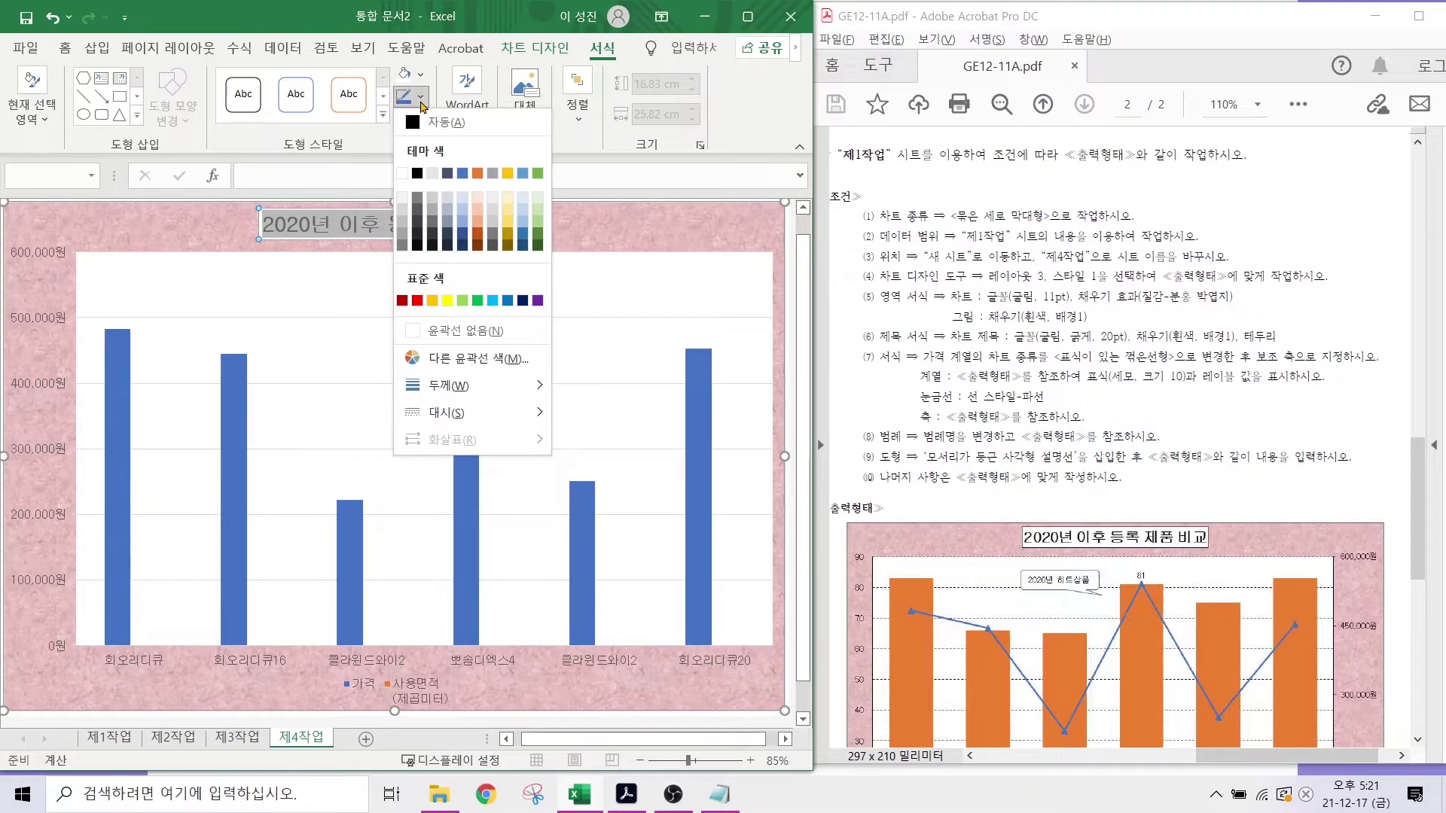
left_click(417, 173)
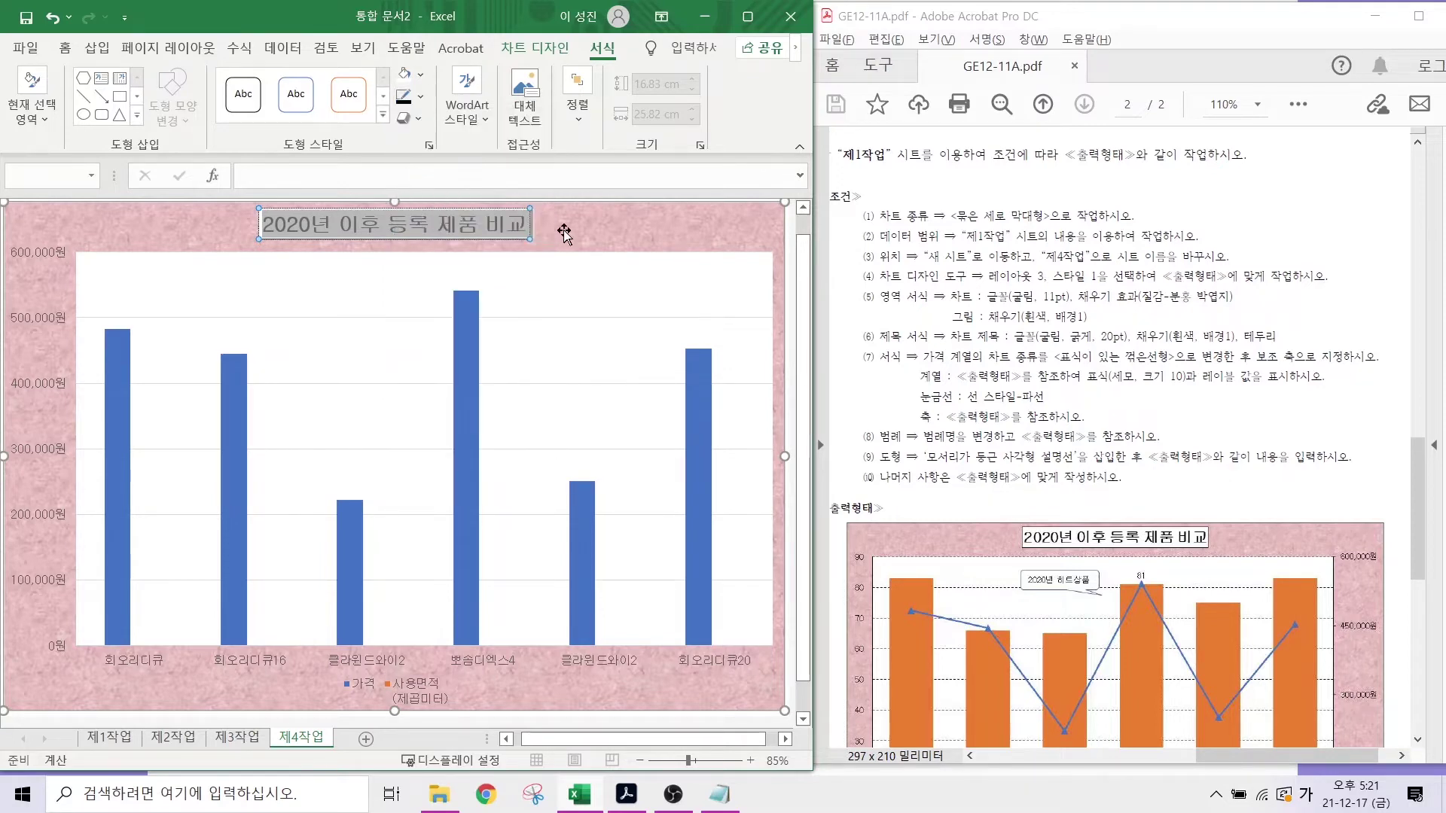
left_click(585, 227)
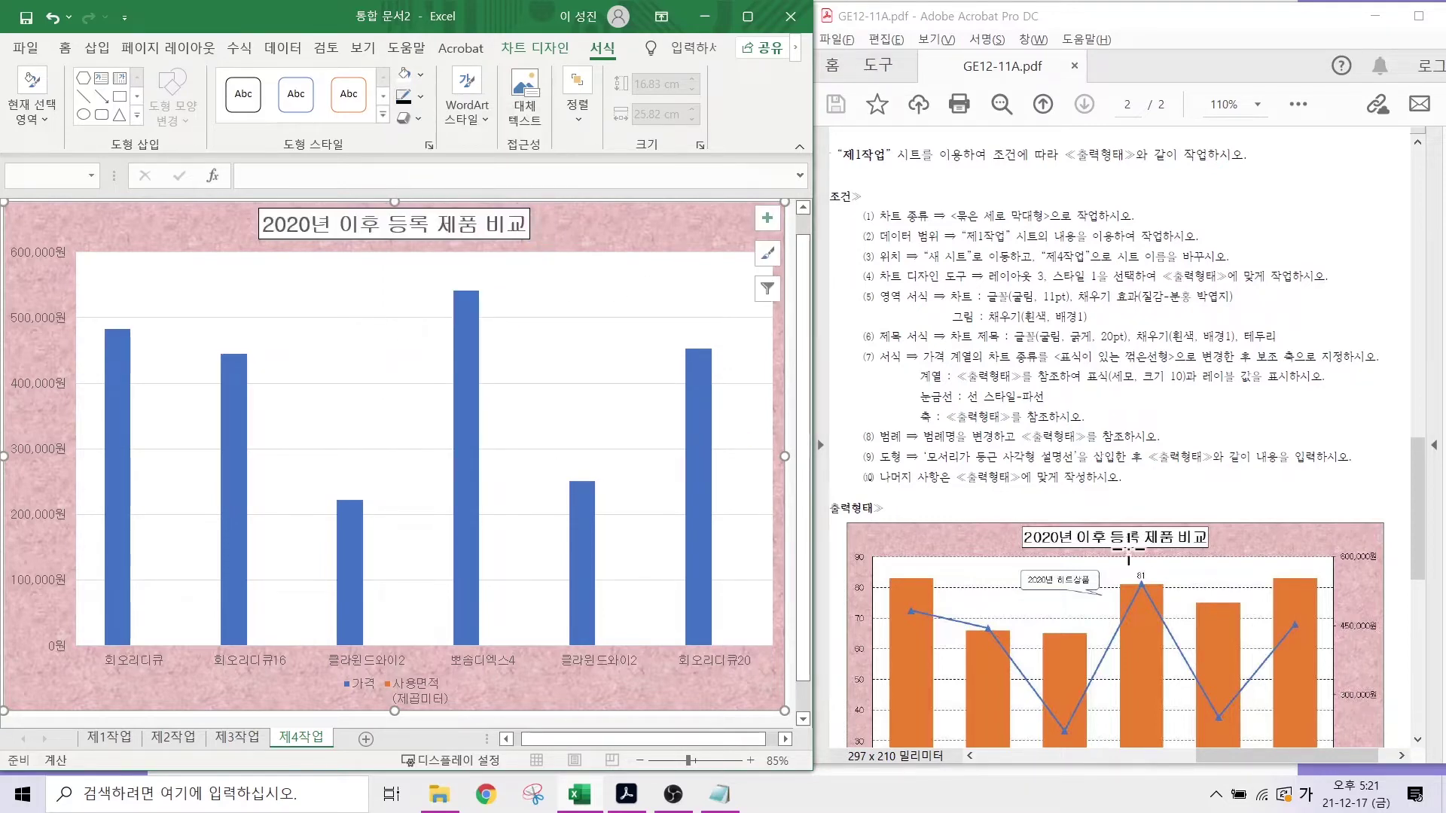
mouse_move(857, 343)
left_mouse_down()
mouse_move(1262, 429)
mouse_move(1376, 434)
left_mouse_up()
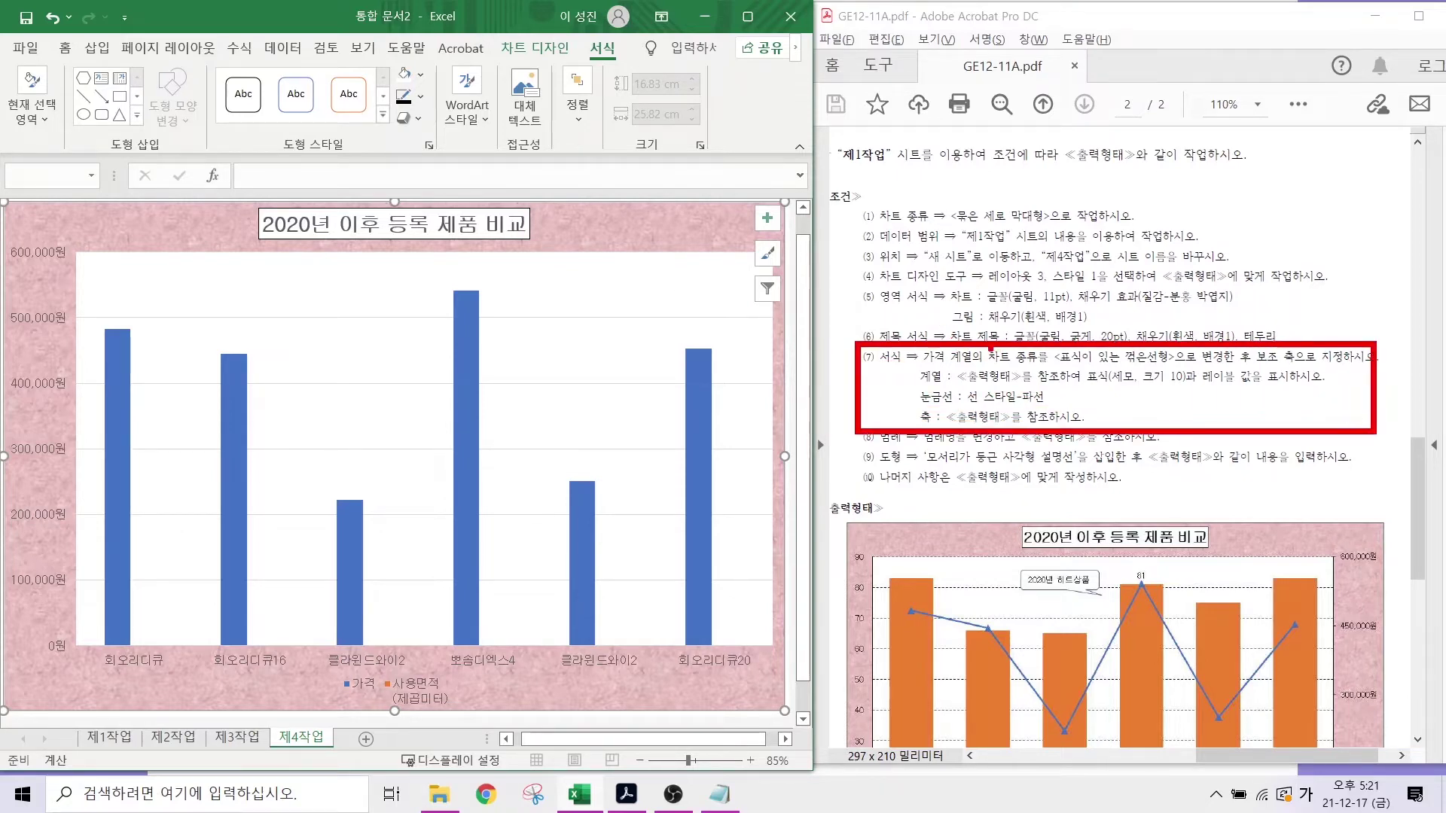
left_click_drag(1089, 352, 1194, 260)
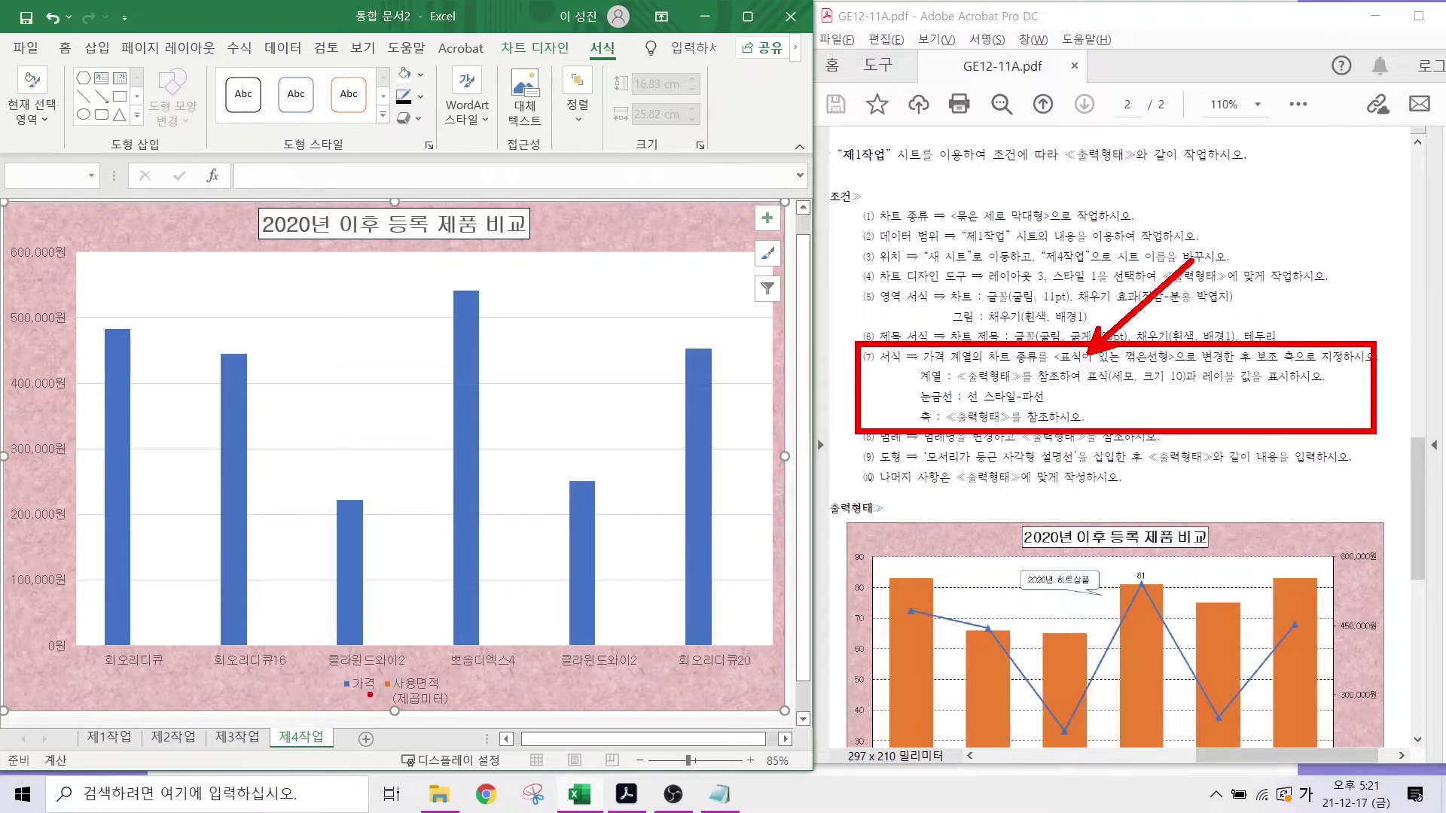
mouse_move(370, 695)
left_mouse_down()
mouse_move(331, 700)
mouse_move(369, 662)
left_mouse_up()
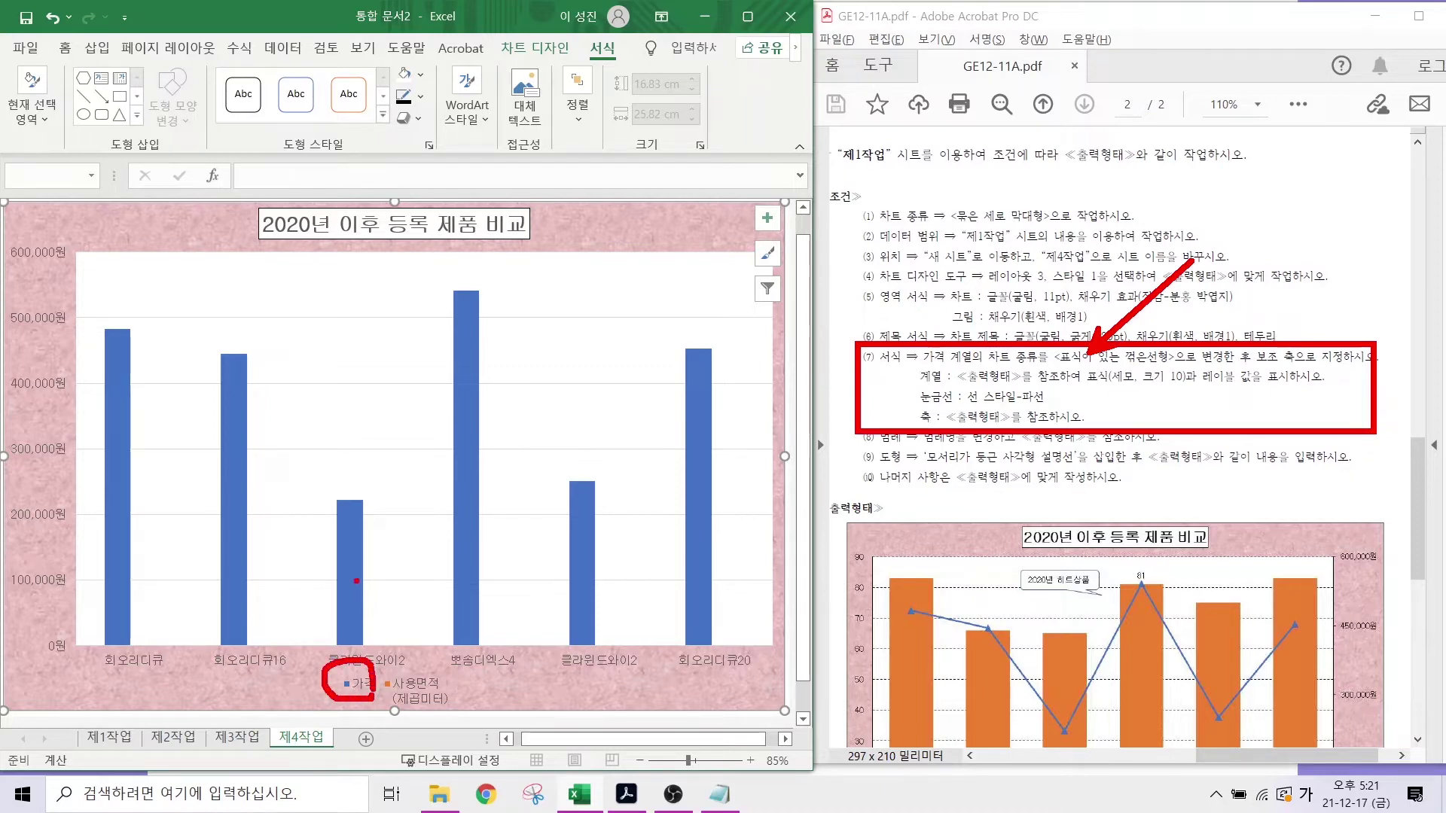
left_click_drag(356, 581, 418, 512)
key("Escape")
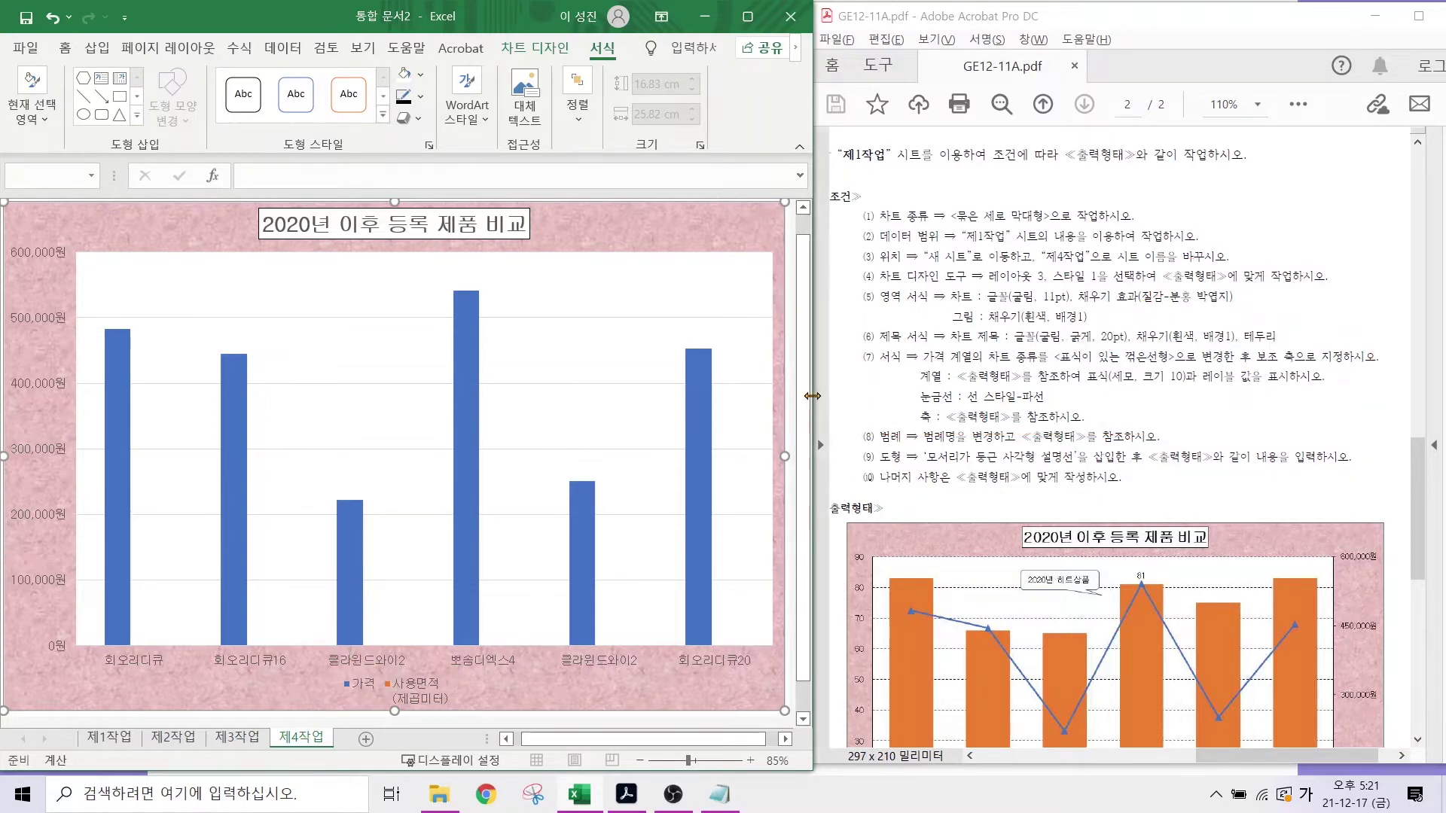
- Change the 가격 series to the 표식이 있는 꺾은선형 chart type and plot it on the secondary axis, following condition (7)
left_click(236, 426)
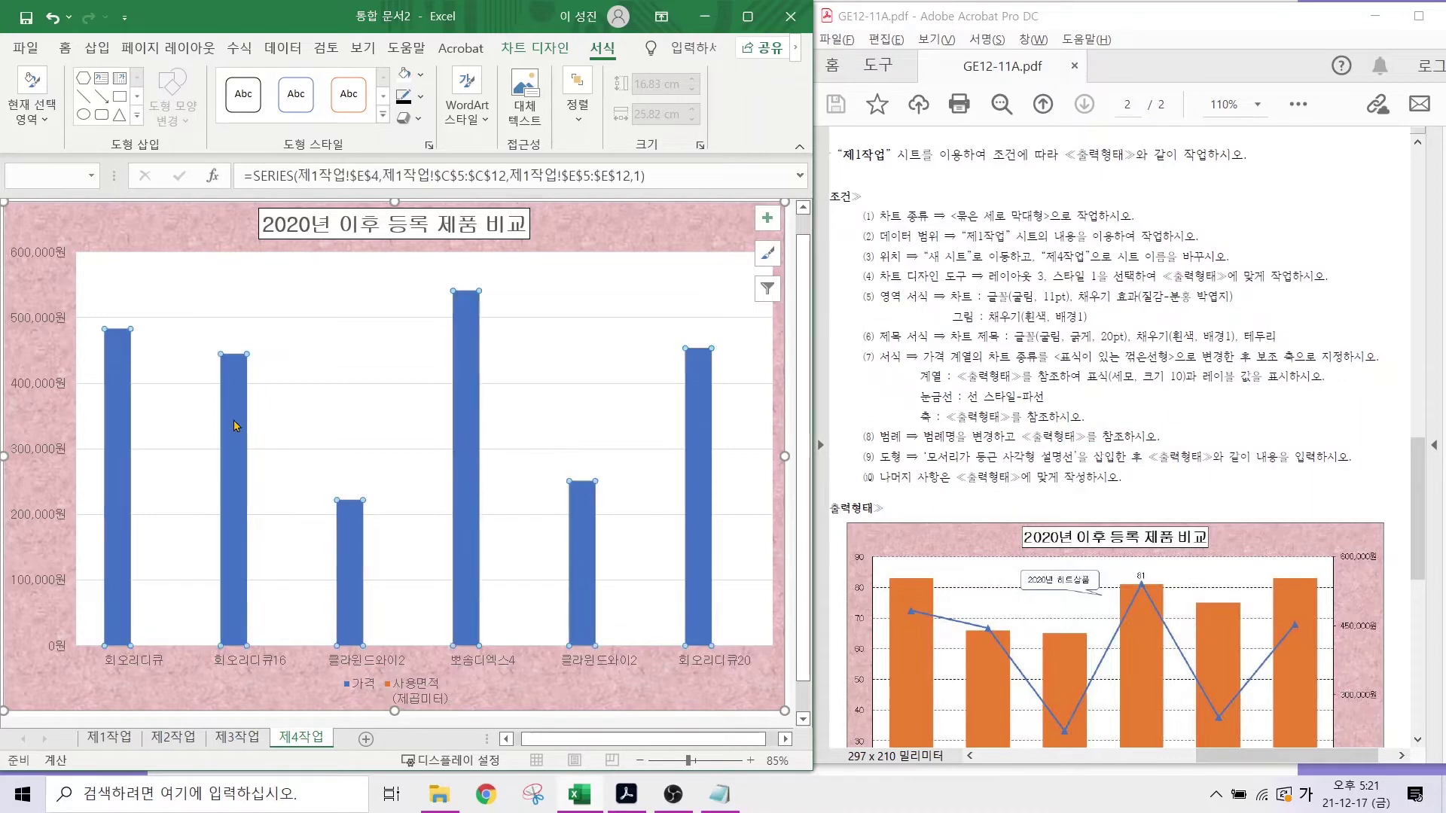
right_click(235, 426)
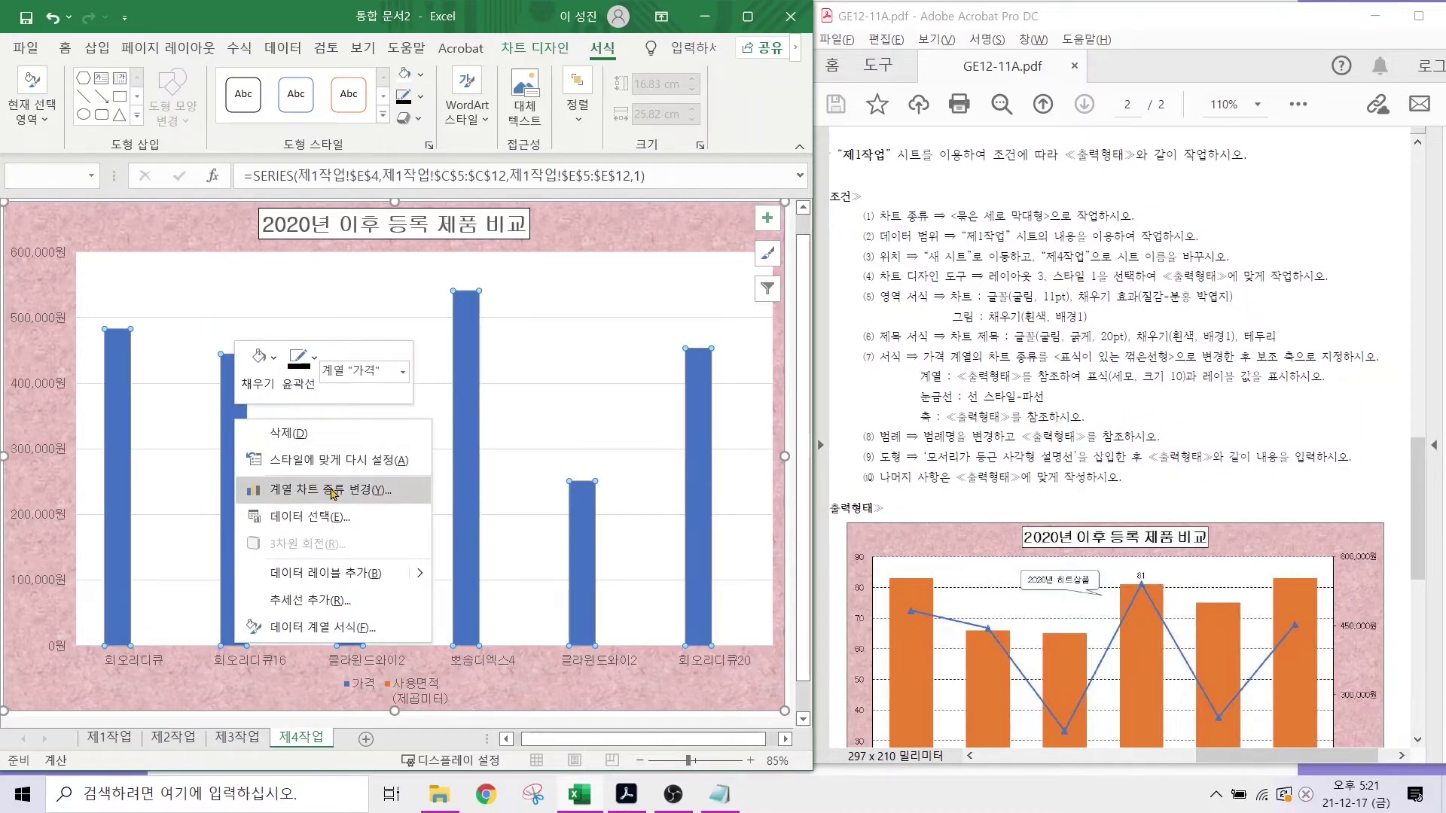
left_click(338, 491)
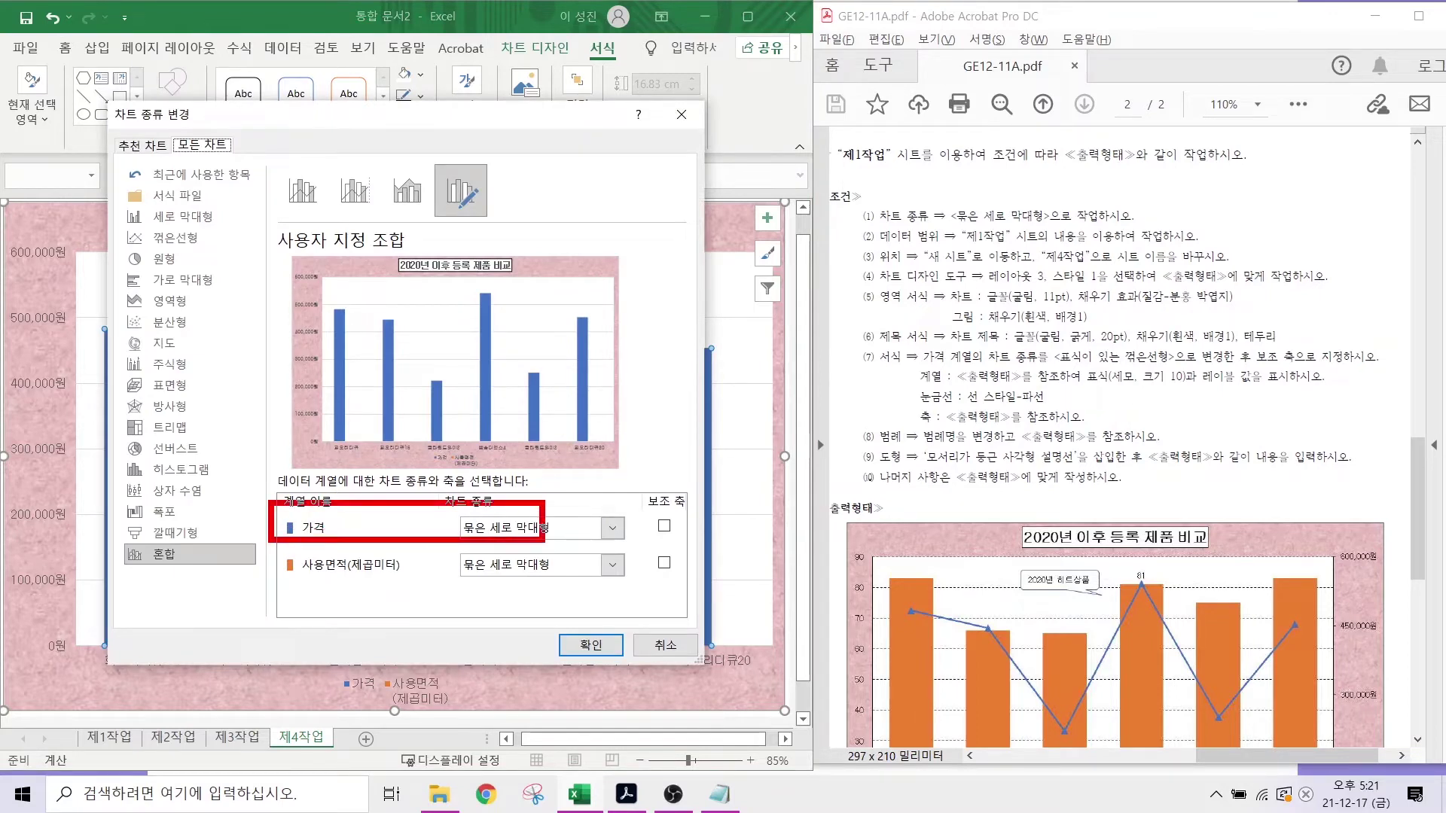
mouse_move(1196, 368)
left_mouse_down()
mouse_move(1222, 379)
mouse_move(1368, 364)
left_mouse_up()
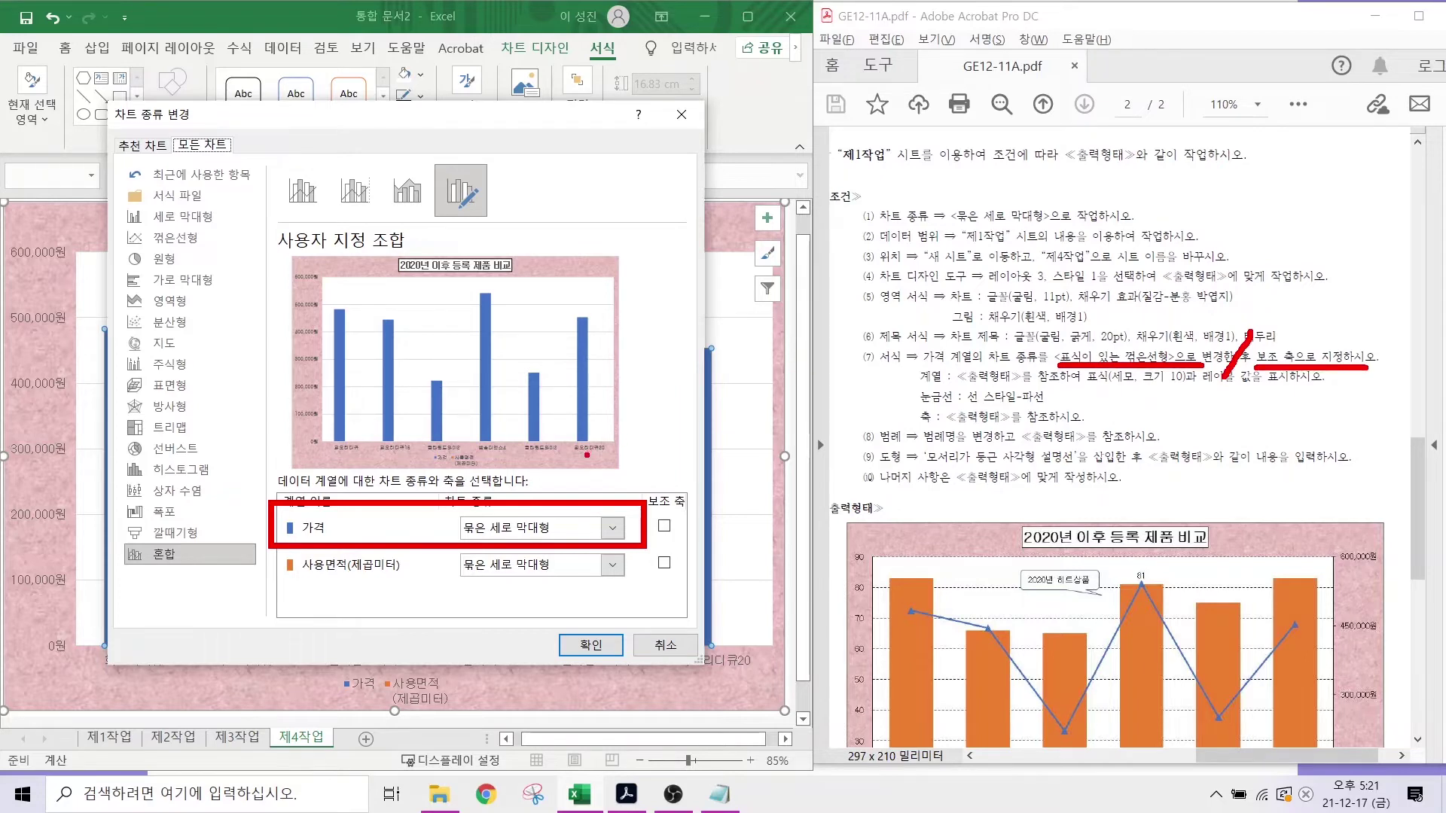
key("Escape")
left_click(610, 529)
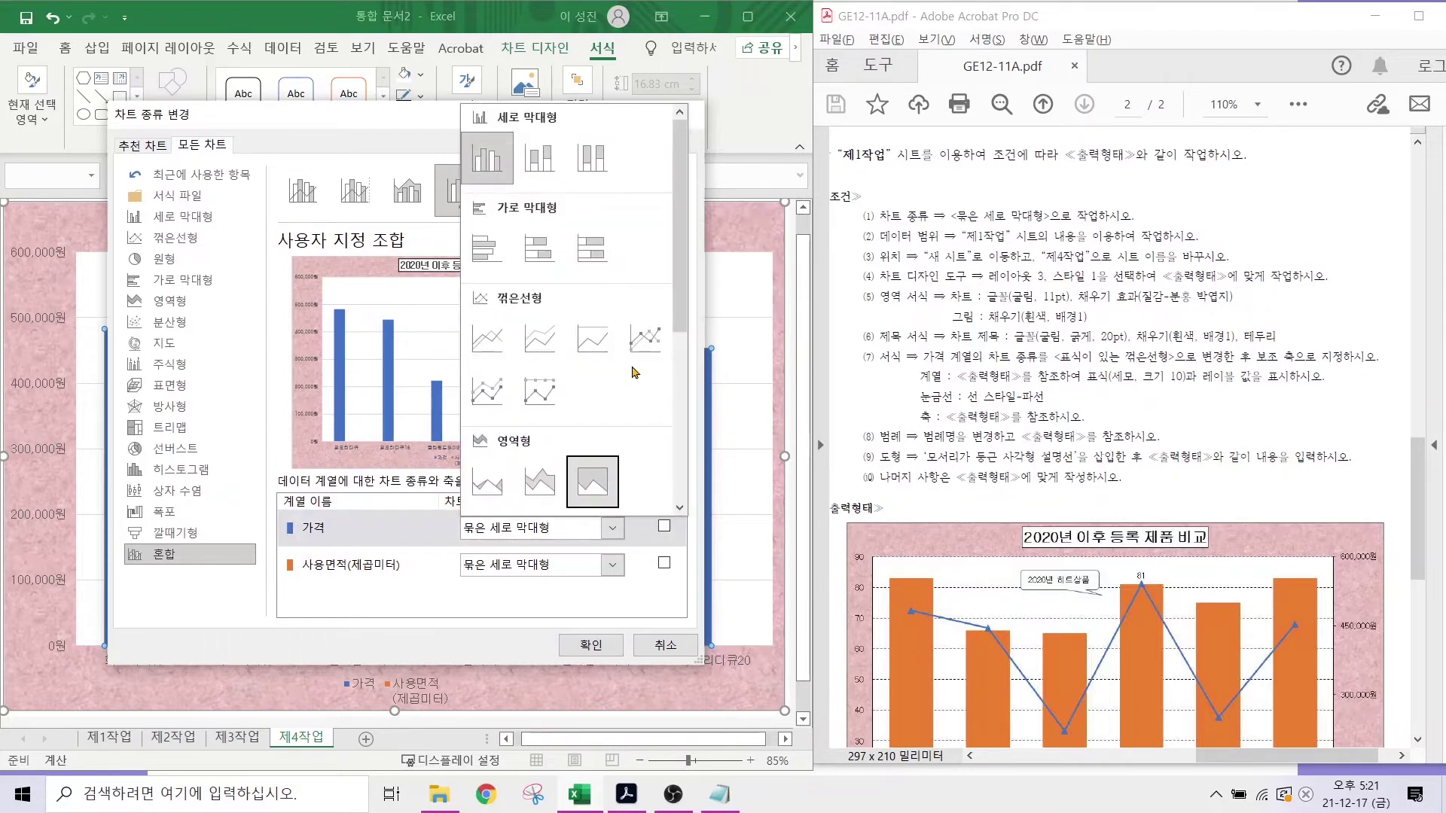
left_click(637, 348)
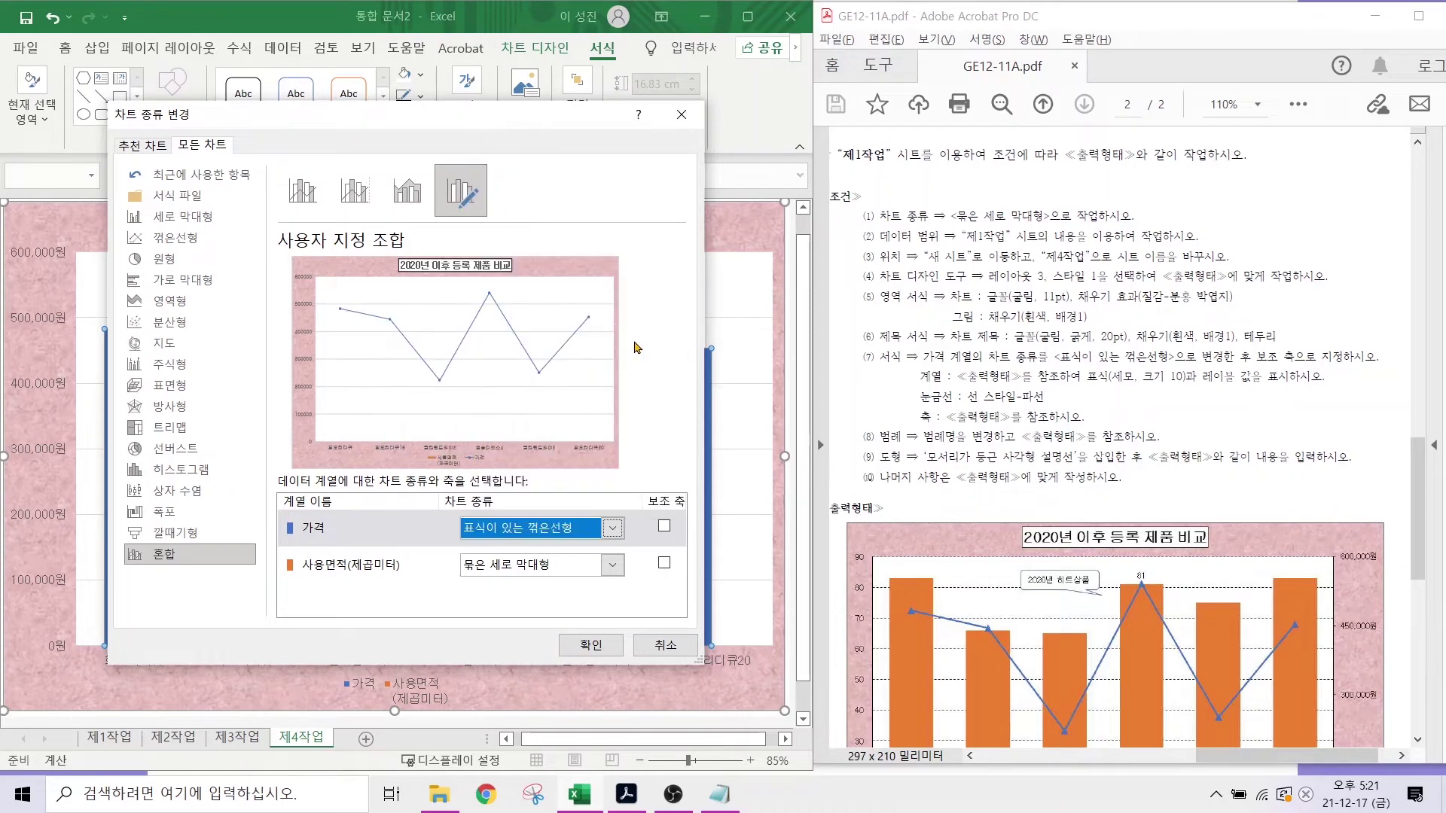
left_click(663, 524)
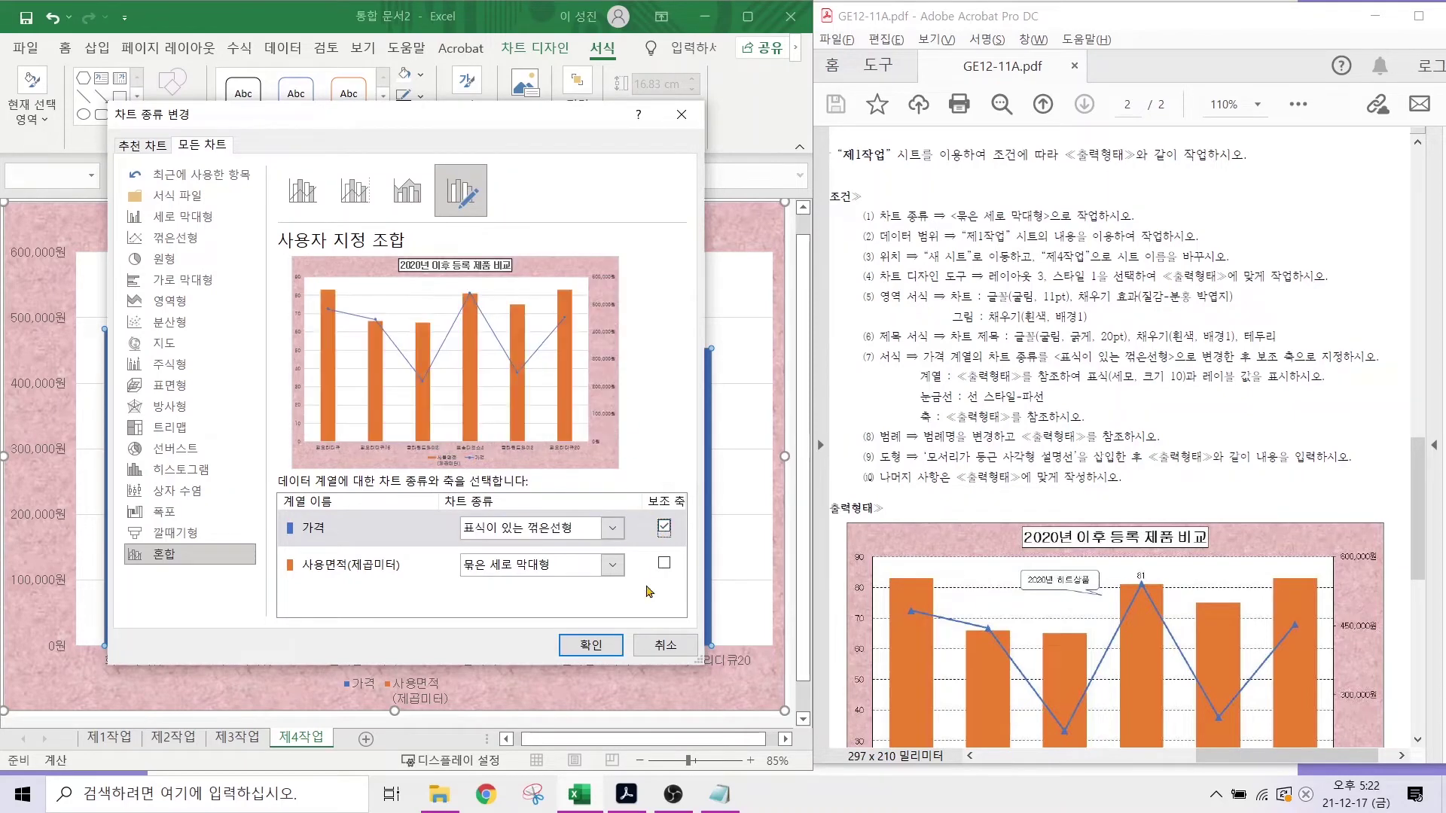
left_click(590, 645)
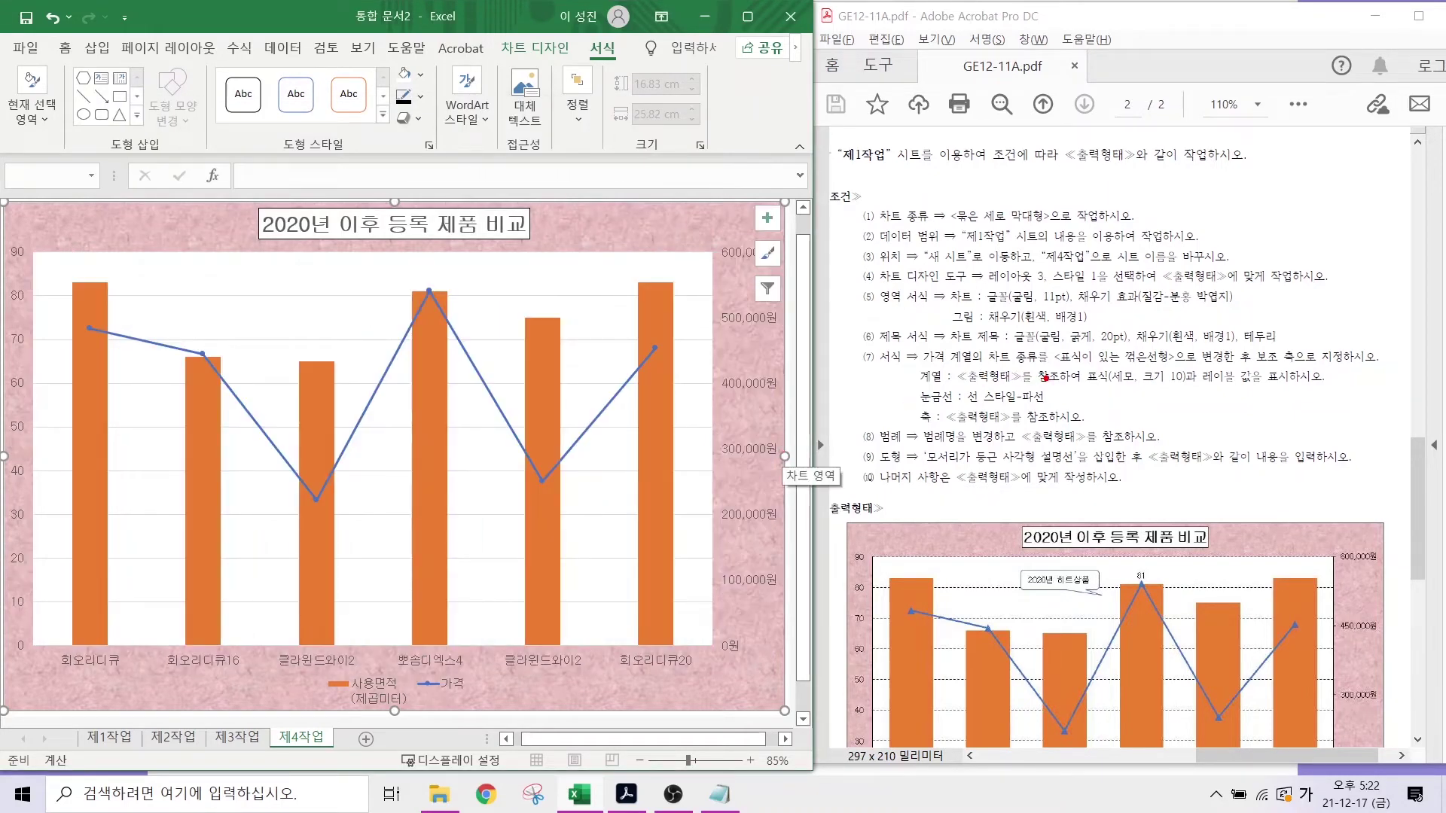
- Compare the 가격 line's markers and the data label in the exam sheet's 출력형태 and condition (7) with the current chart
left_click_drag(1081, 387, 1267, 389)
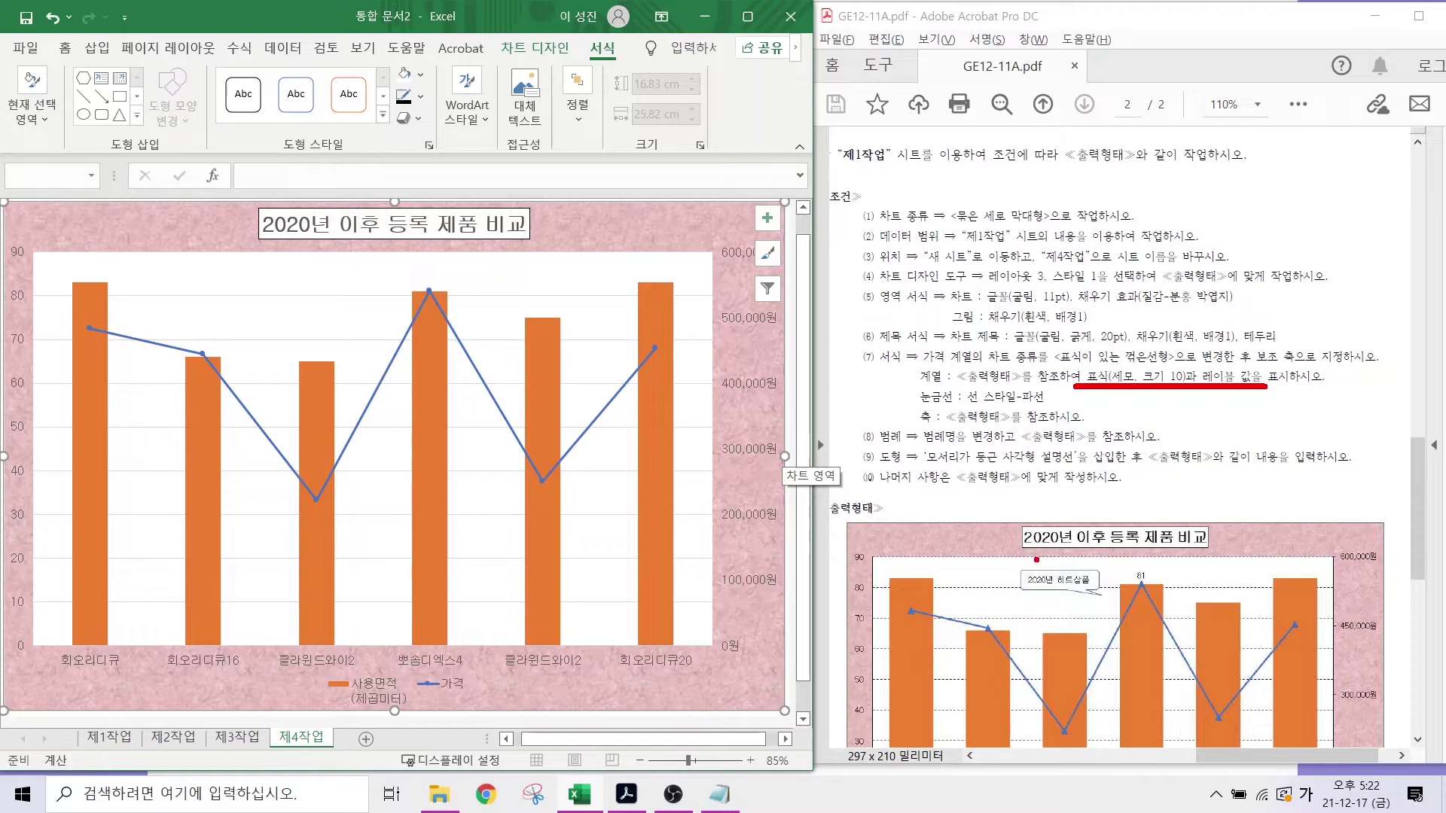
key("Escape")
scroll(1118, 494, "down", 5)
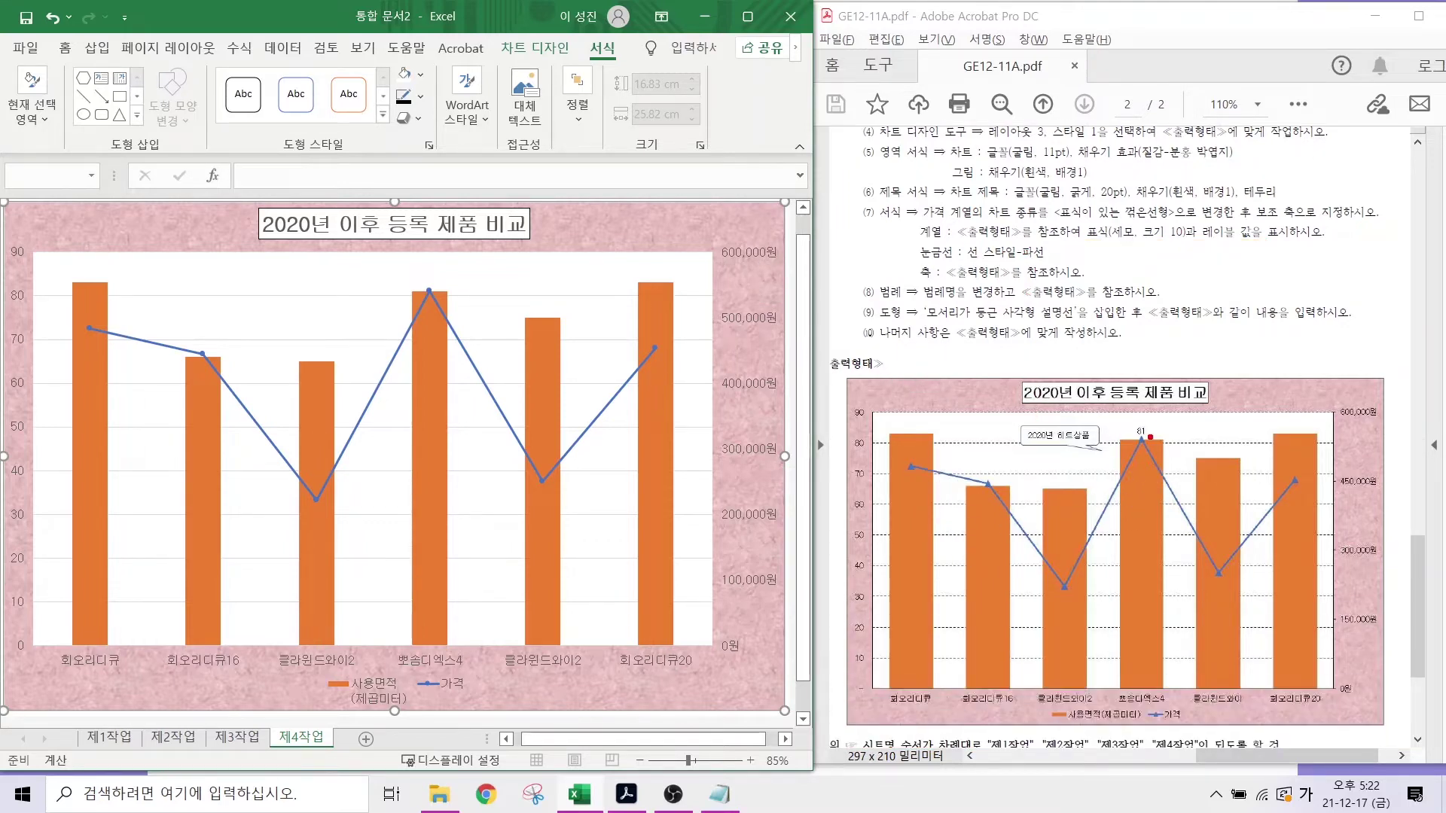
mouse_move(1163, 448)
left_mouse_down()
mouse_move(1122, 446)
mouse_move(1152, 408)
mouse_move(1159, 446)
left_mouse_up()
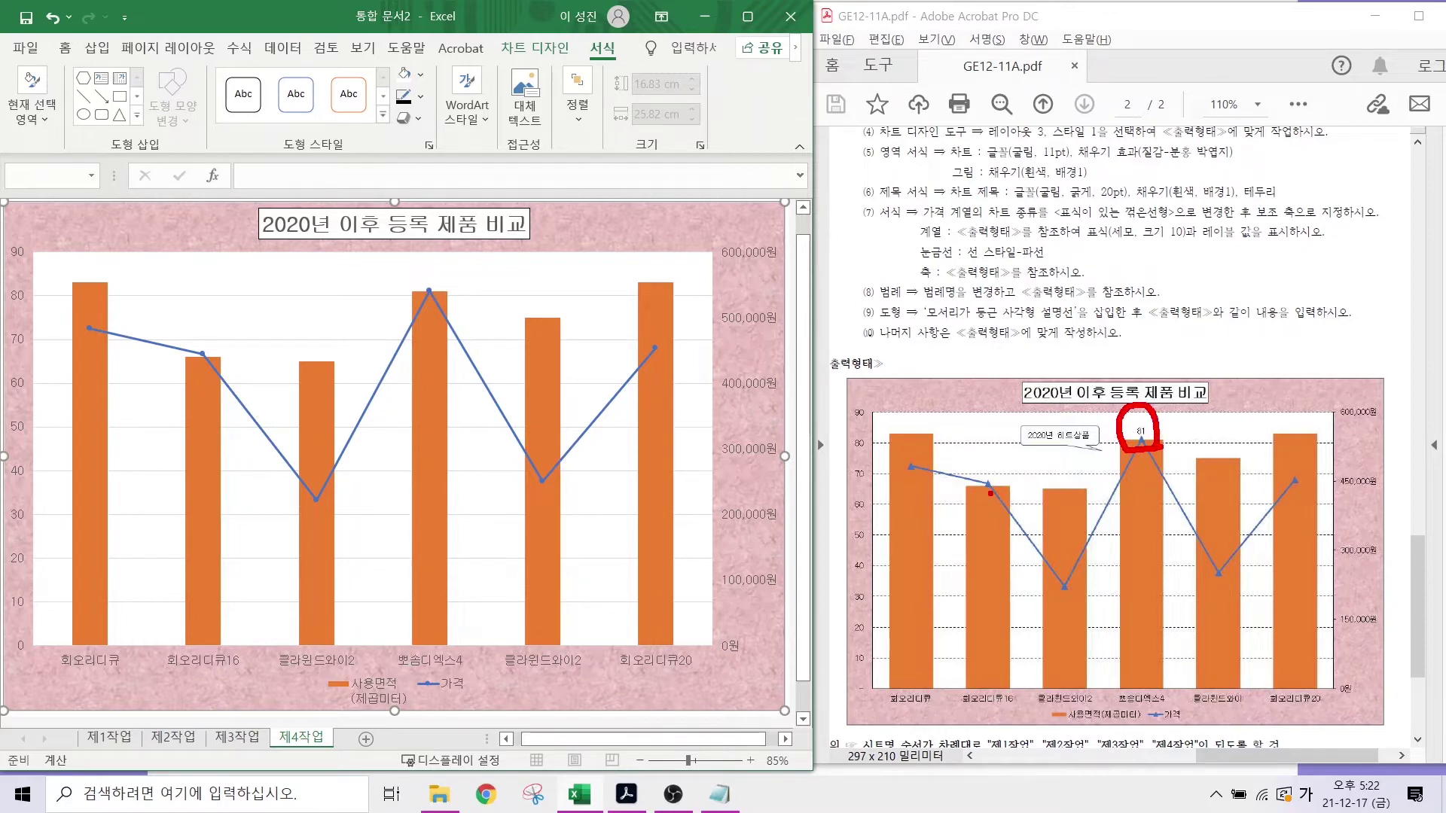
mouse_move(439, 302)
left_mouse_down()
mouse_move(417, 268)
mouse_move(440, 300)
left_mouse_up()
mouse_move(553, 490)
left_mouse_down()
mouse_move(537, 460)
mouse_move(564, 499)
left_mouse_up()
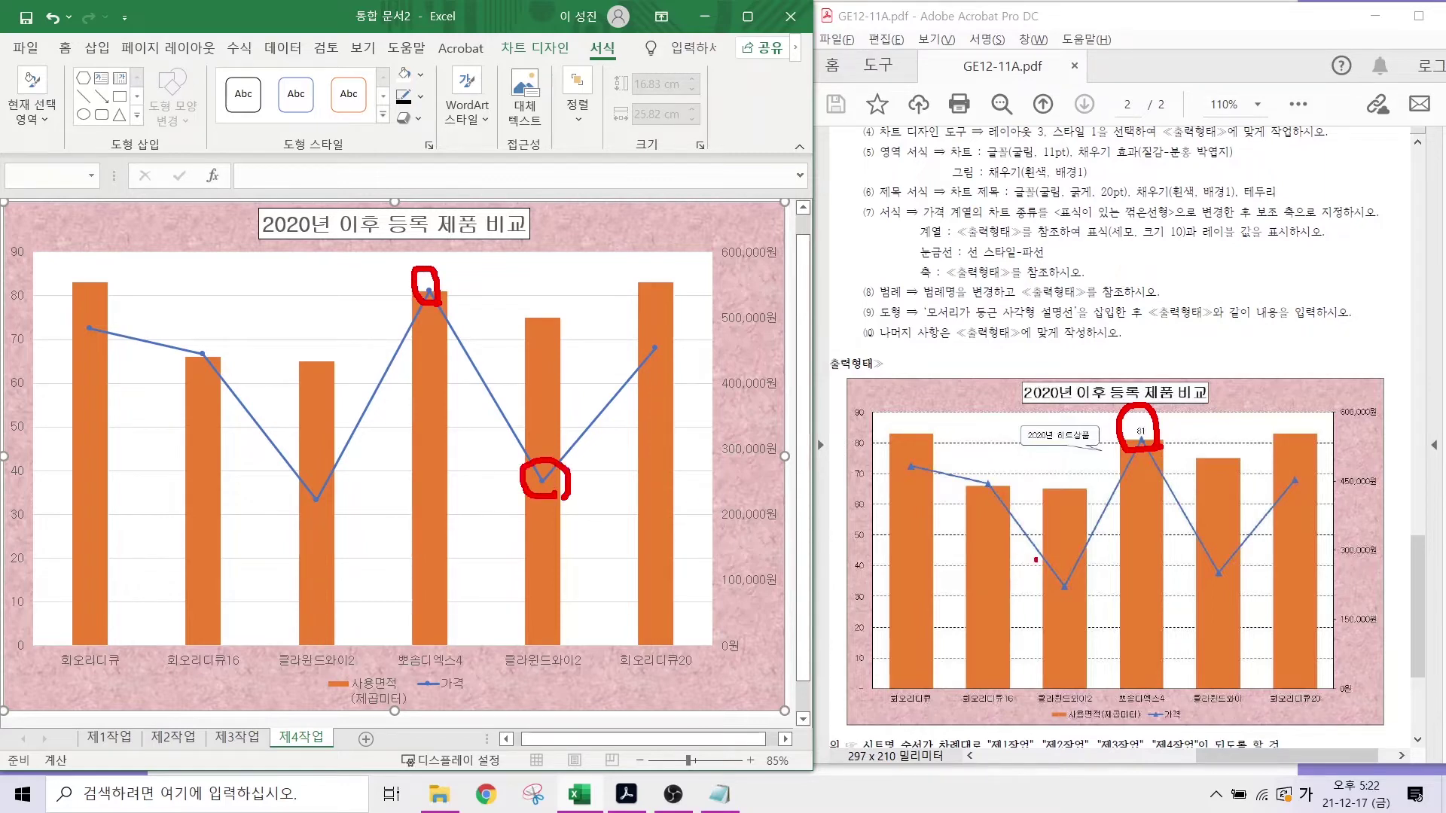
mouse_move(1083, 591)
left_mouse_down()
mouse_move(1054, 582)
mouse_move(1089, 594)
left_mouse_up()
mouse_move(1227, 582)
left_mouse_down()
mouse_move(1207, 556)
mouse_move(1238, 582)
left_mouse_up()
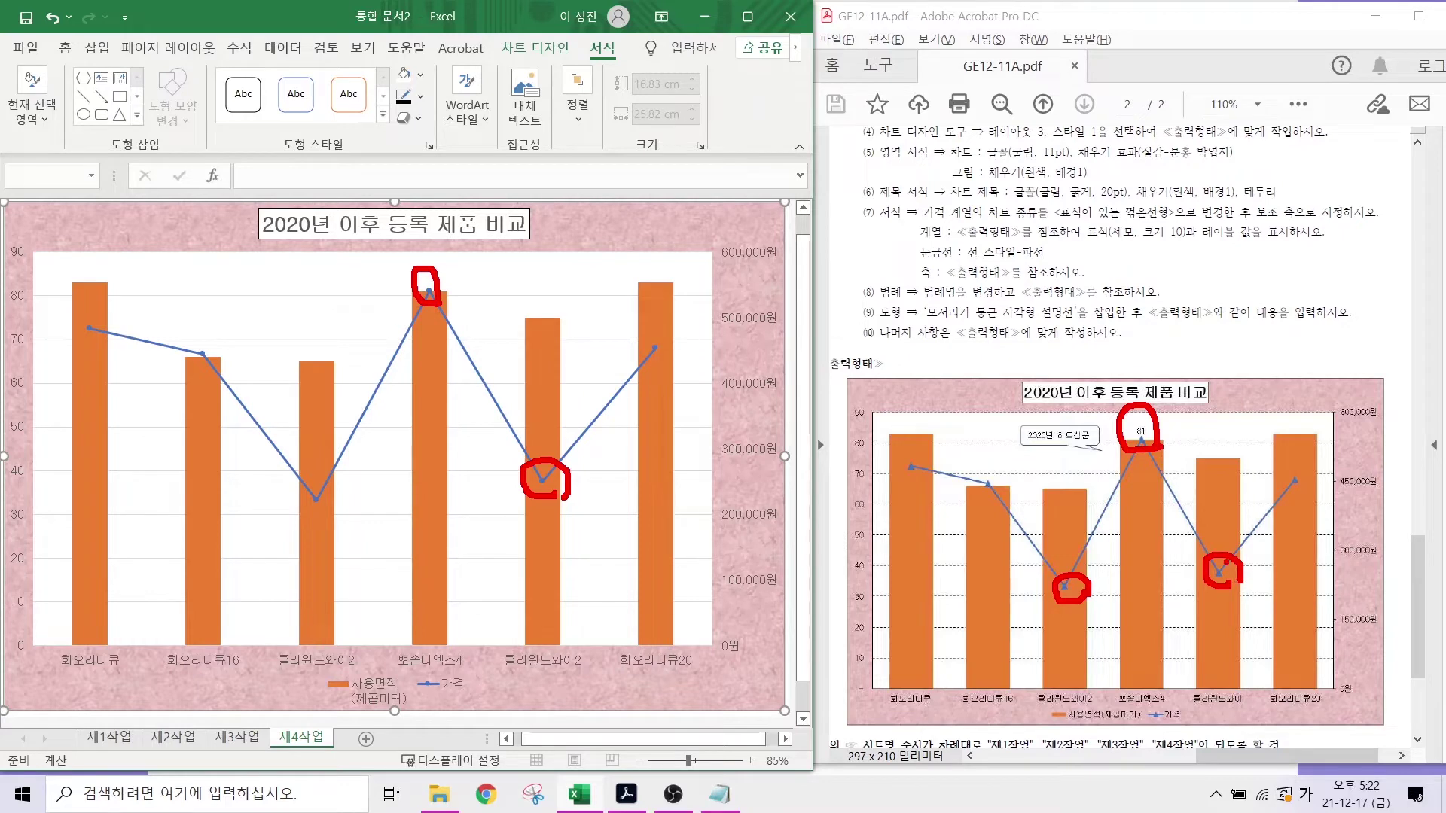
key("Escape")
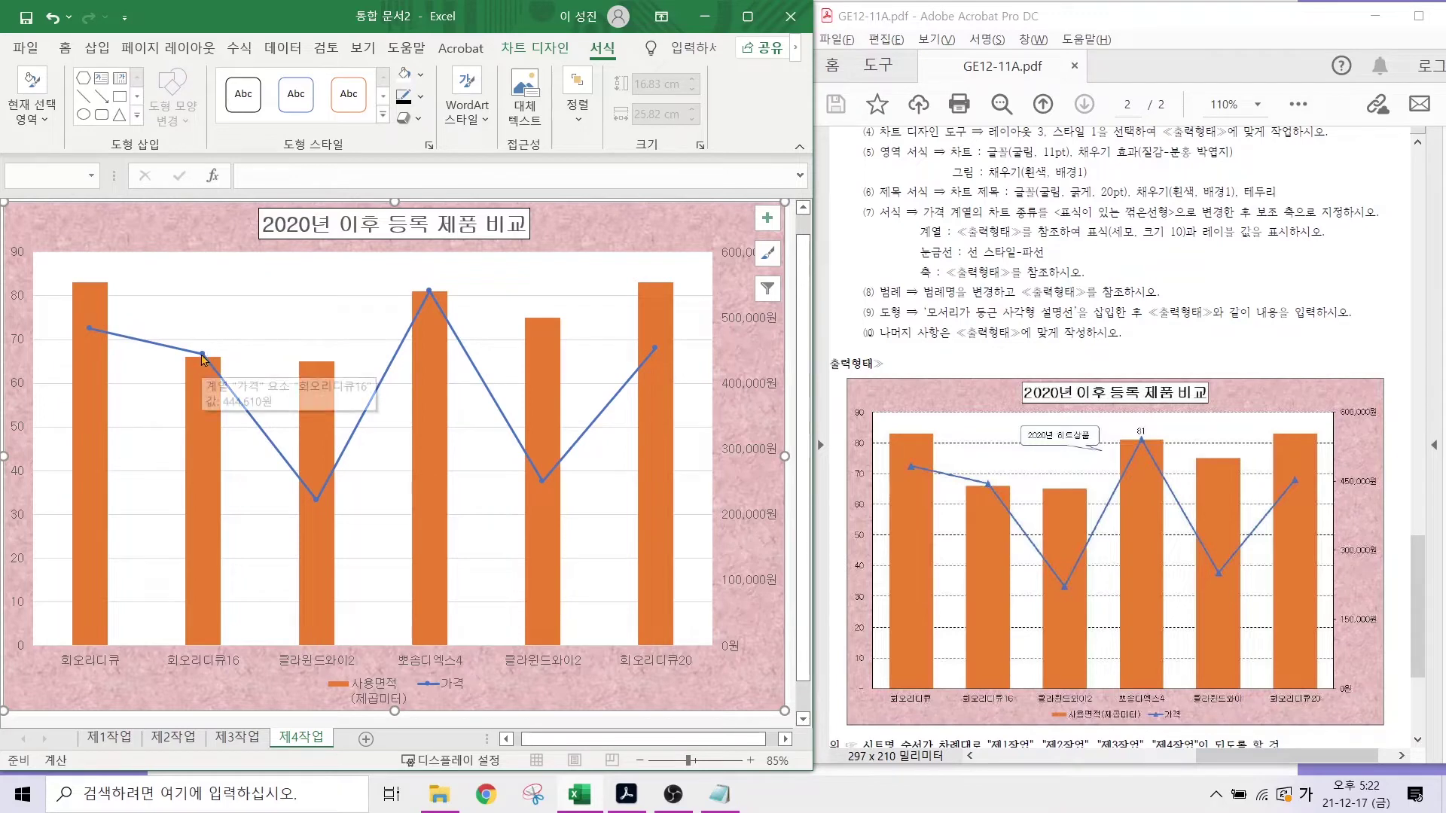
- Switch the 가격 line's markers to the built-in (기본 제공) triangle shape in the data series formatting
left_click(202, 356)
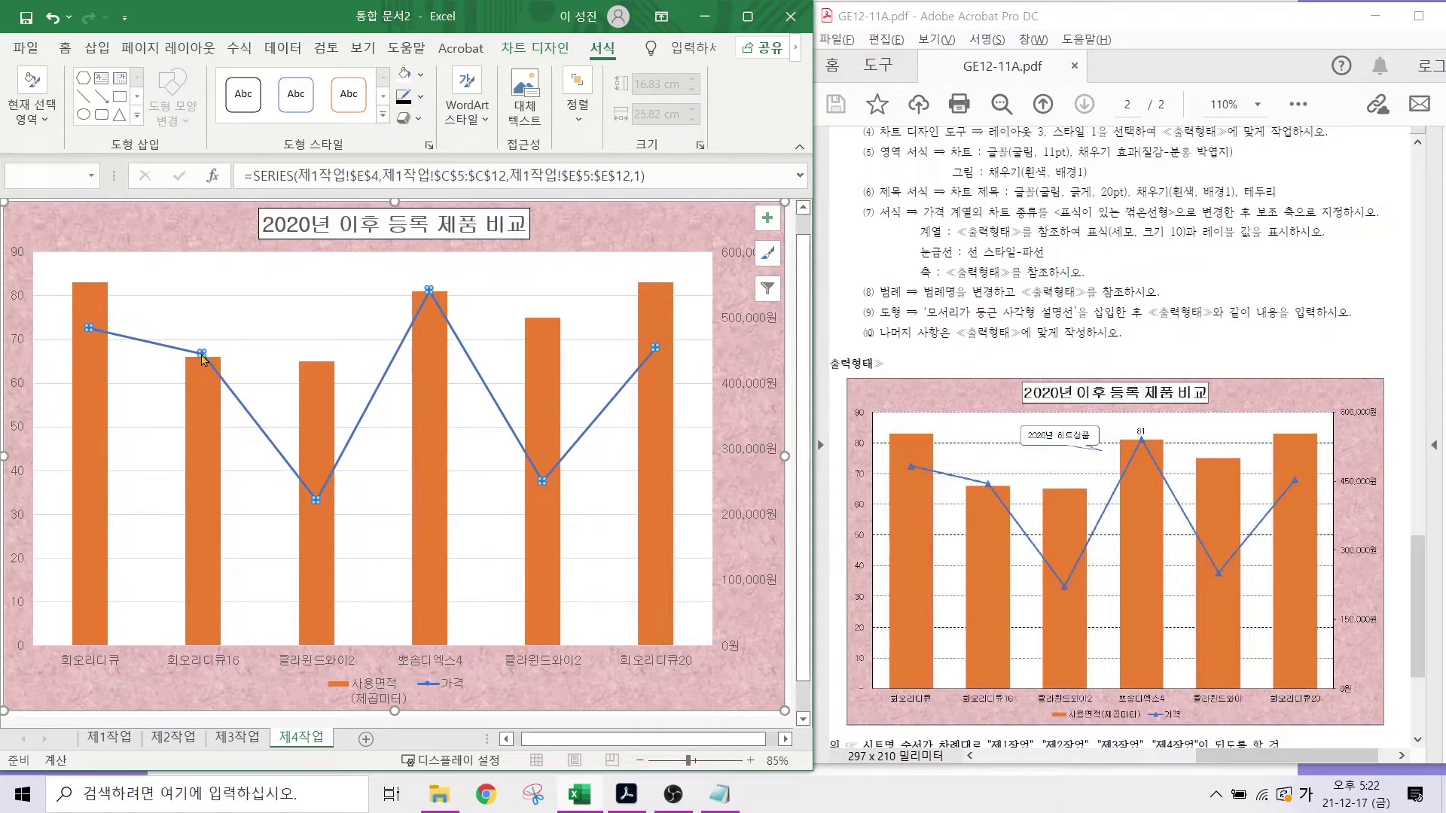
right_click(202, 358)
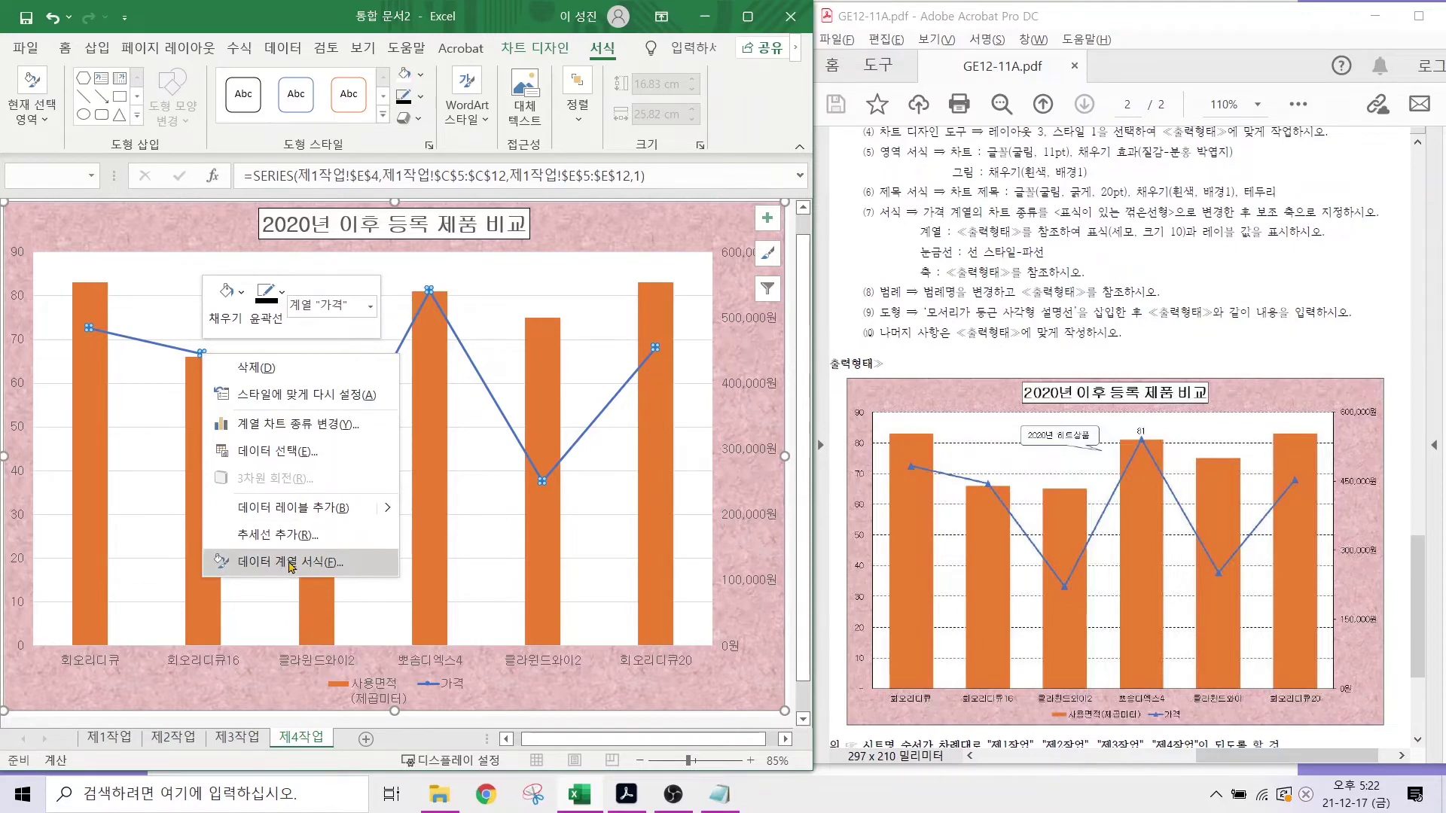
left_click(293, 562)
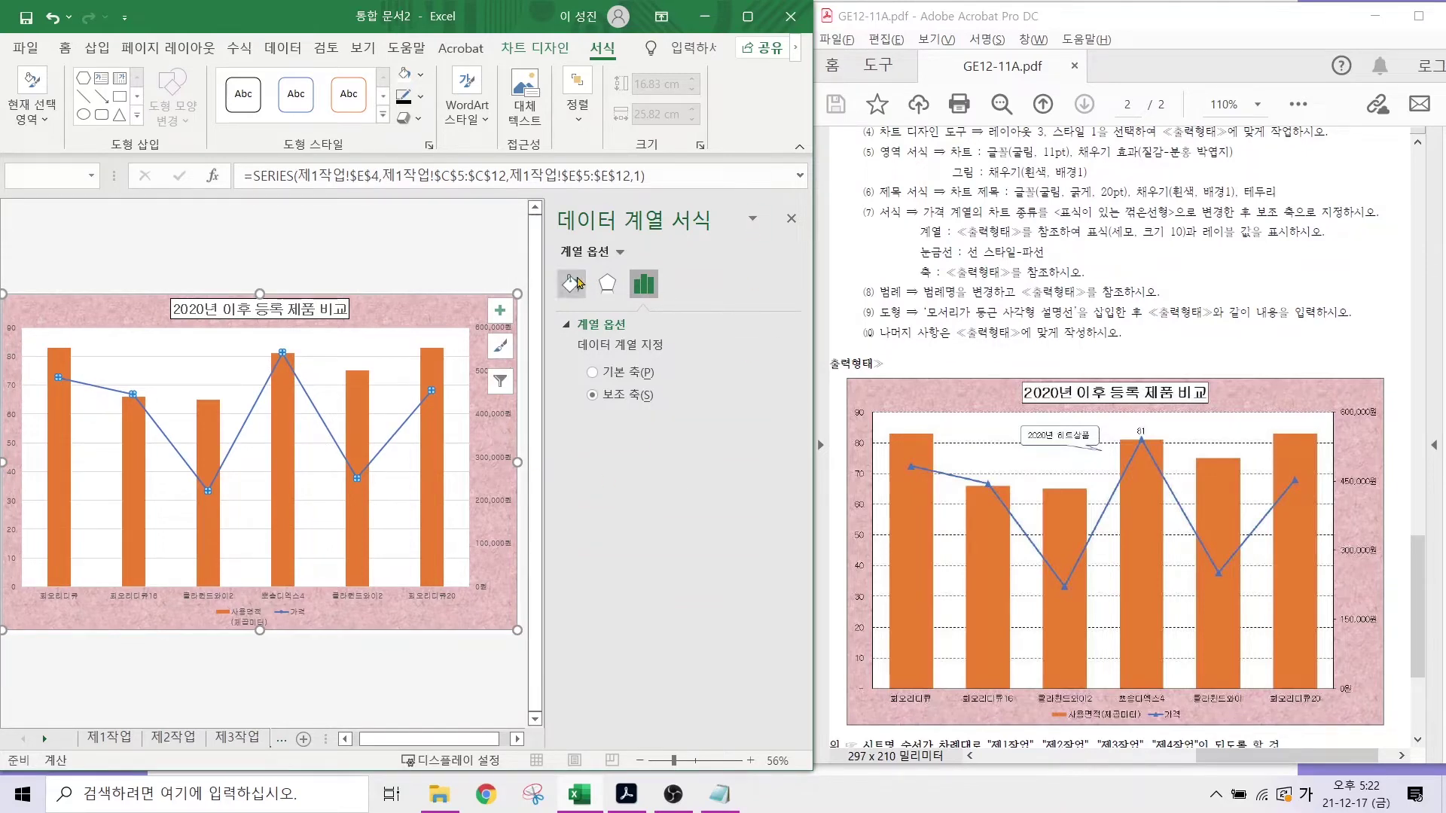
left_click(573, 283)
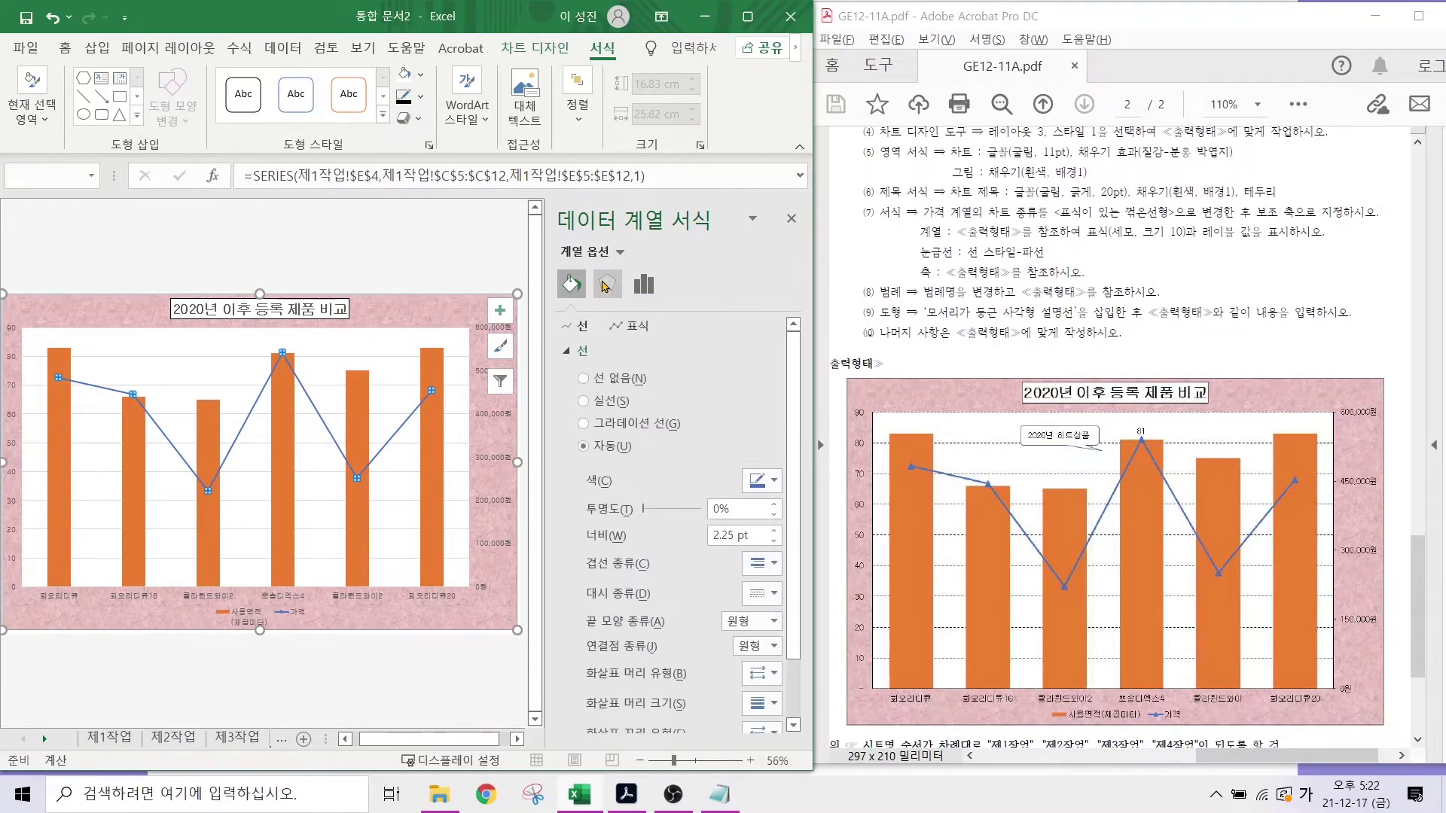
left_click(641, 284)
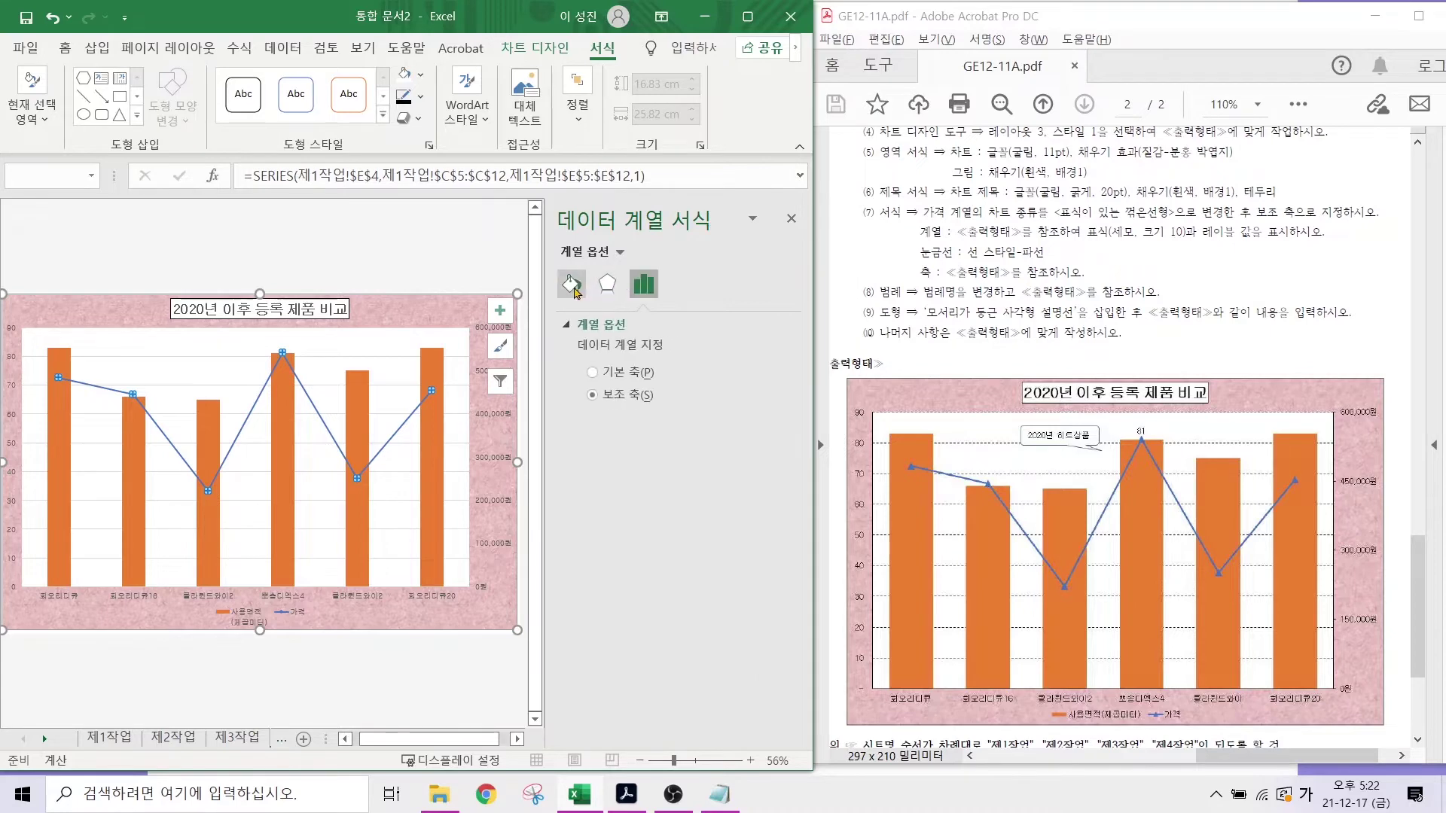
left_click(570, 283)
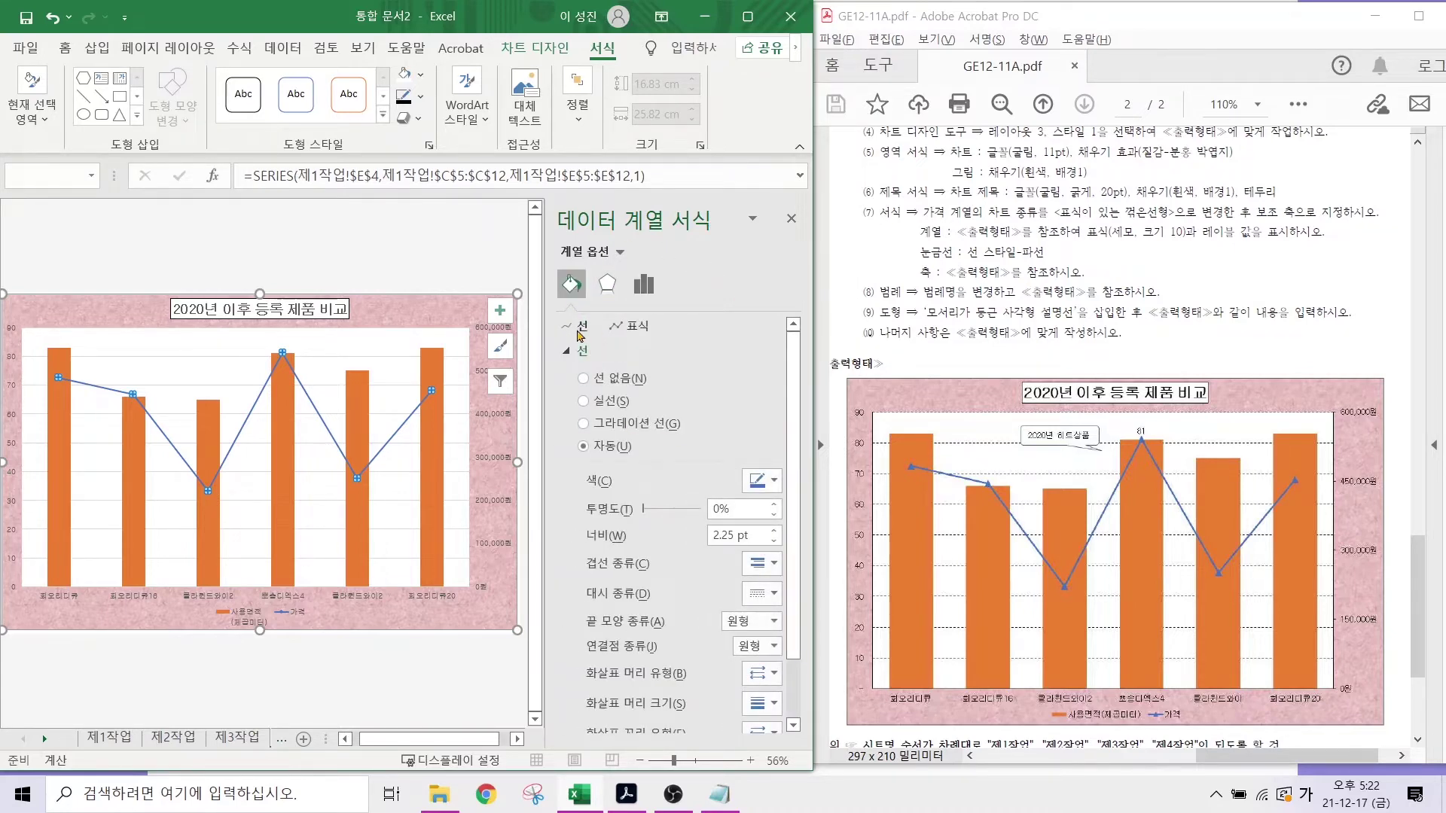
left_click(616, 332)
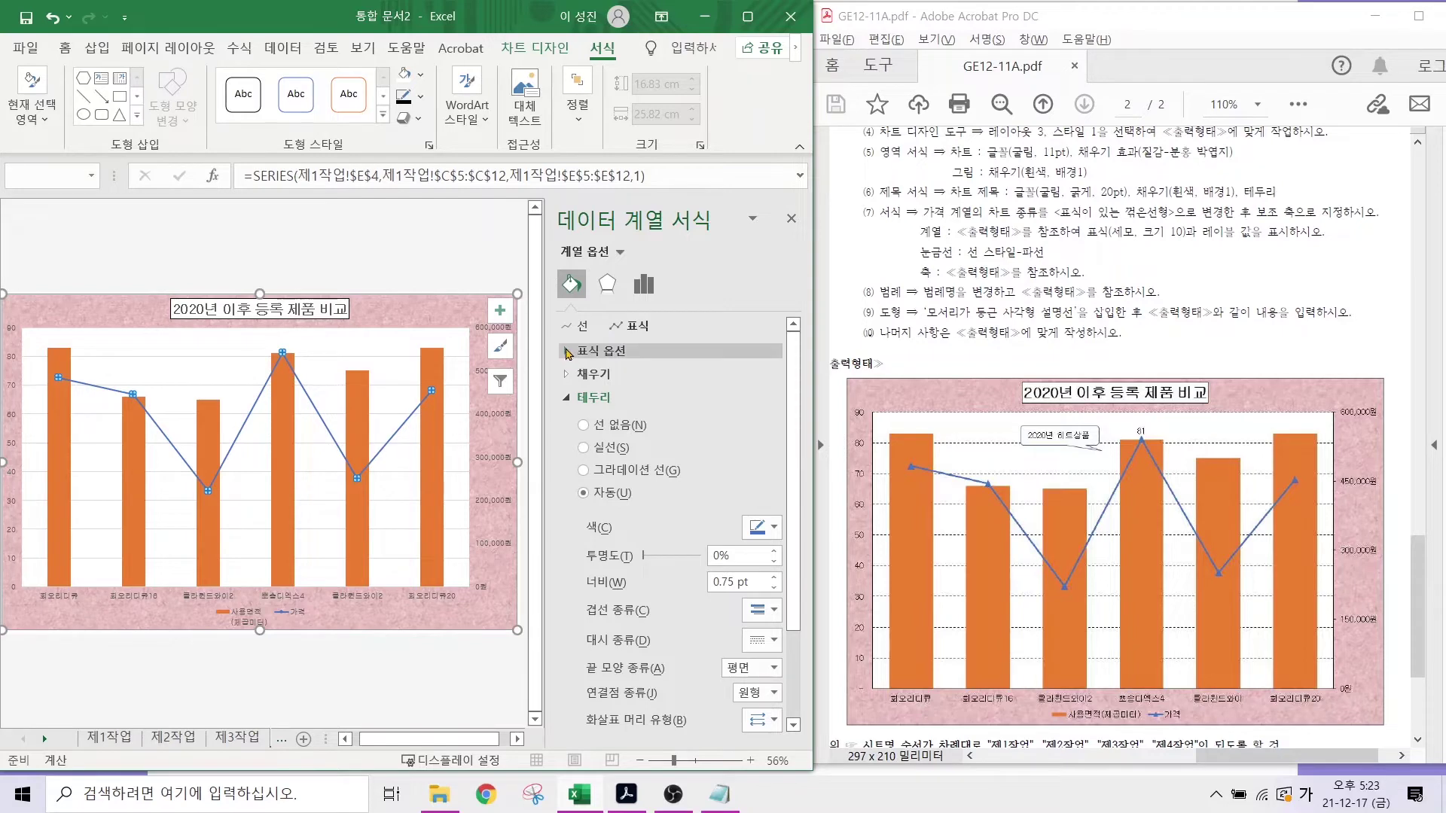
left_click(568, 352)
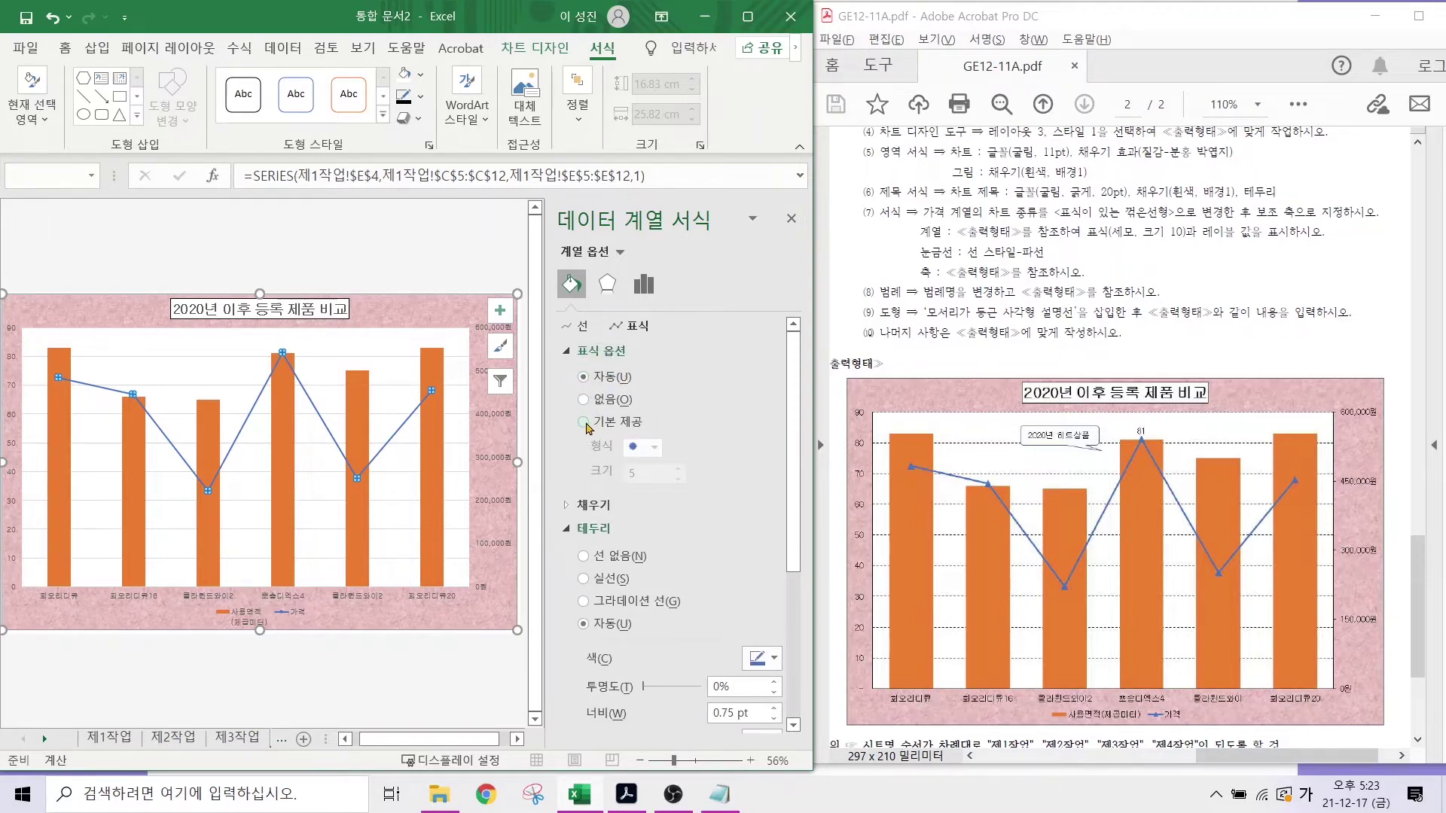
left_click(584, 422)
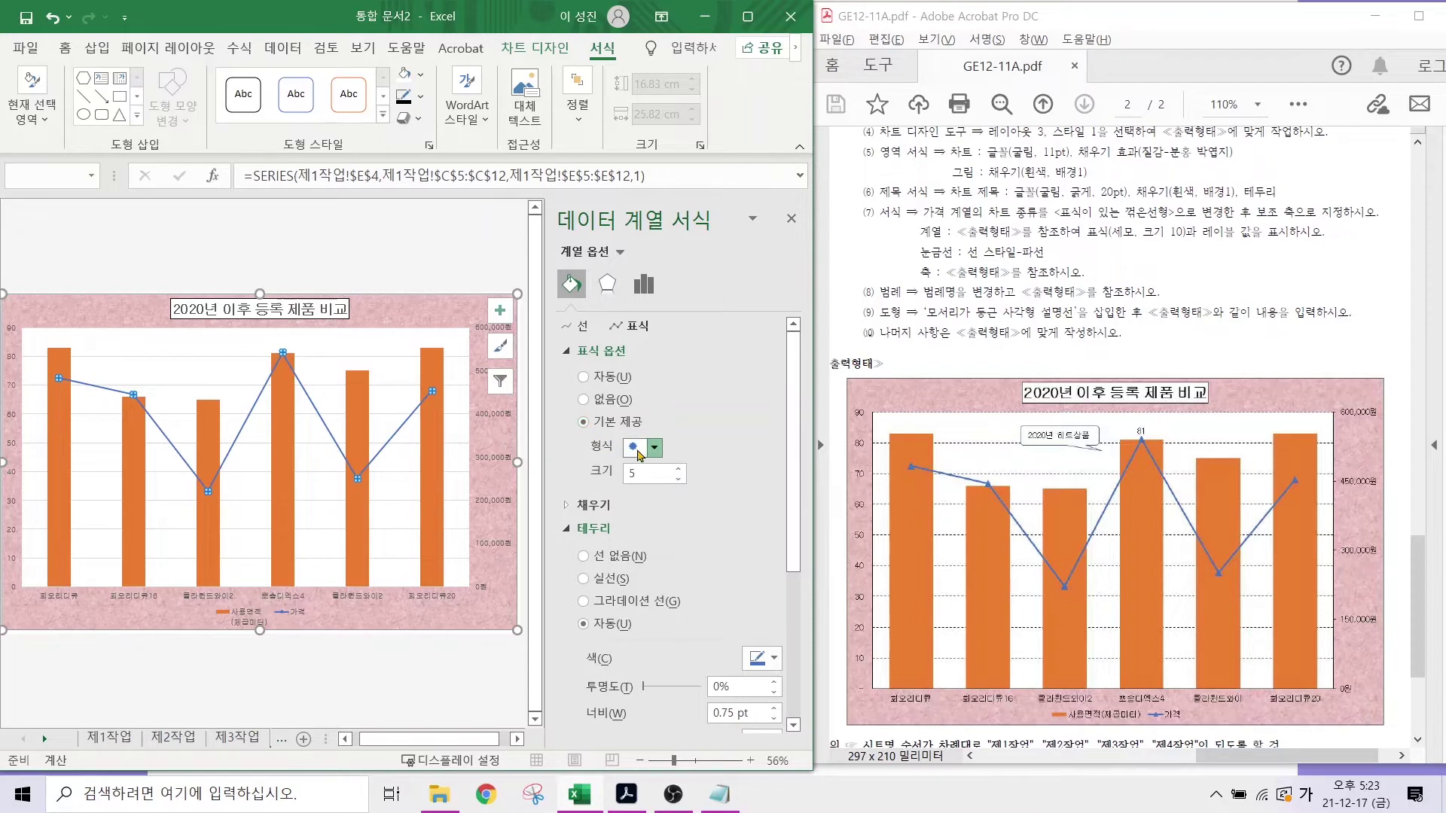
left_click(654, 447)
left_click(638, 506)
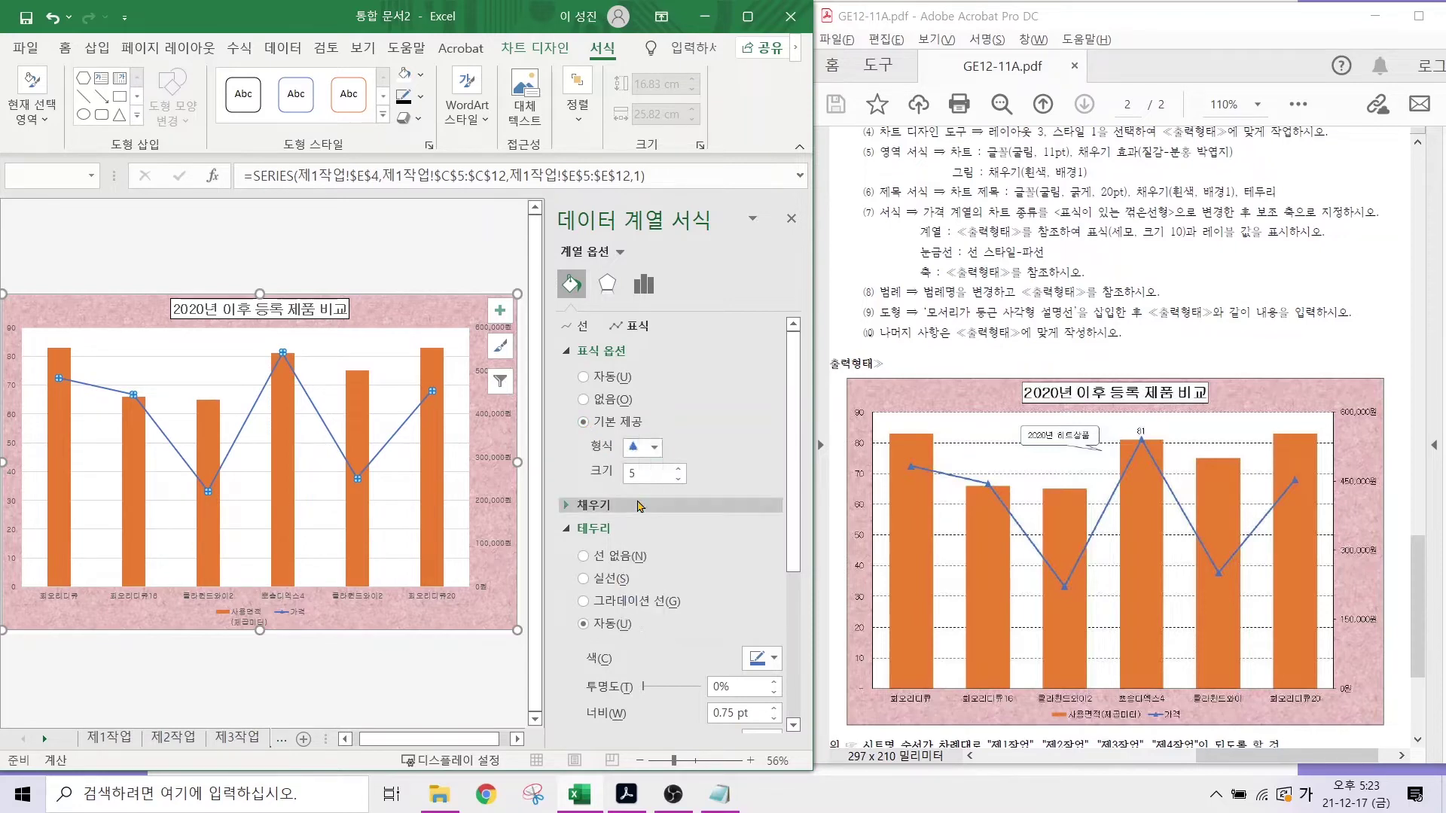
- Set the 가격 line's marker size to 10 and close the formatting pane
left_click(644, 470)
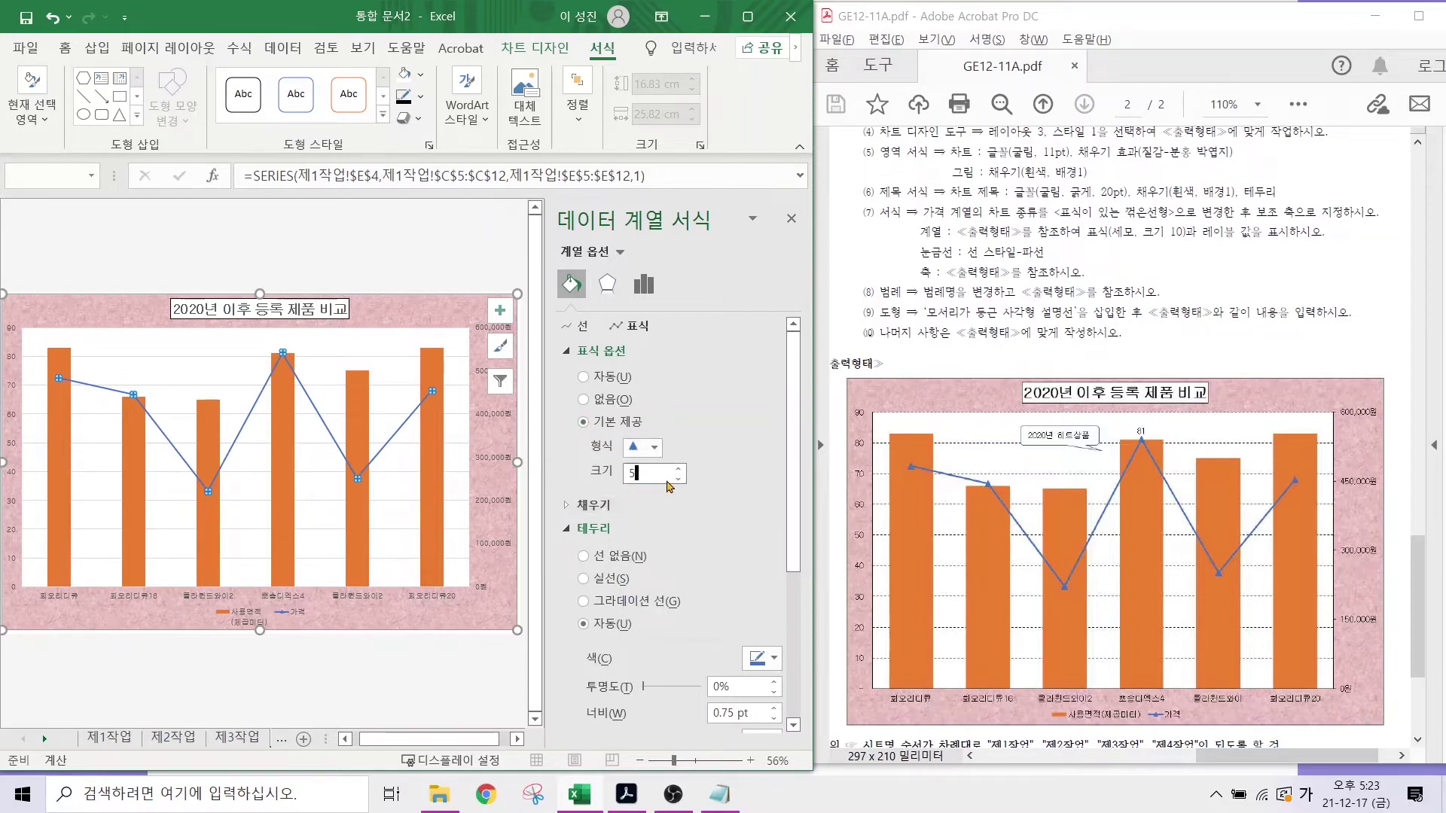
key("BackSpace")
type("10")
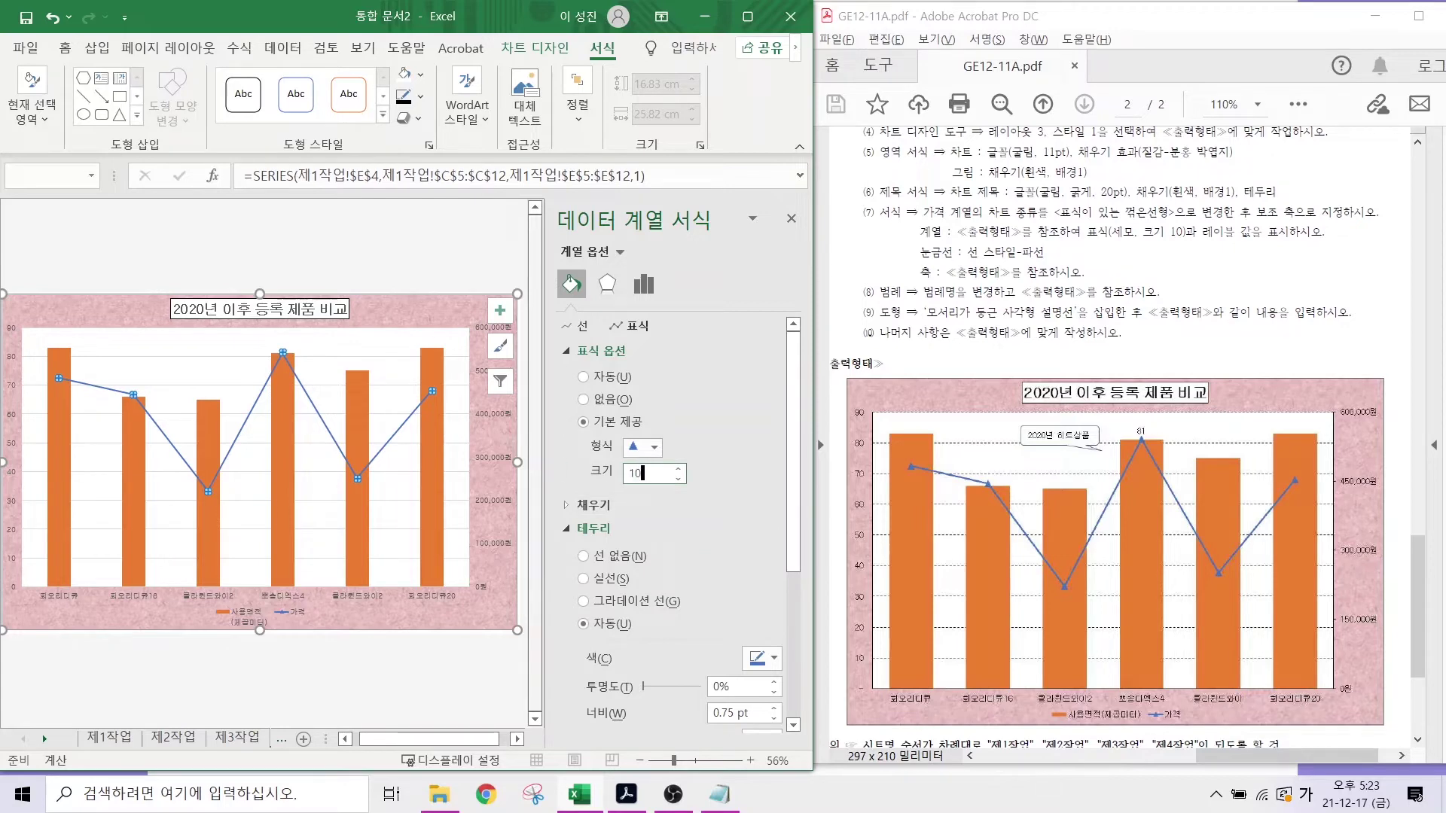
key("Return")
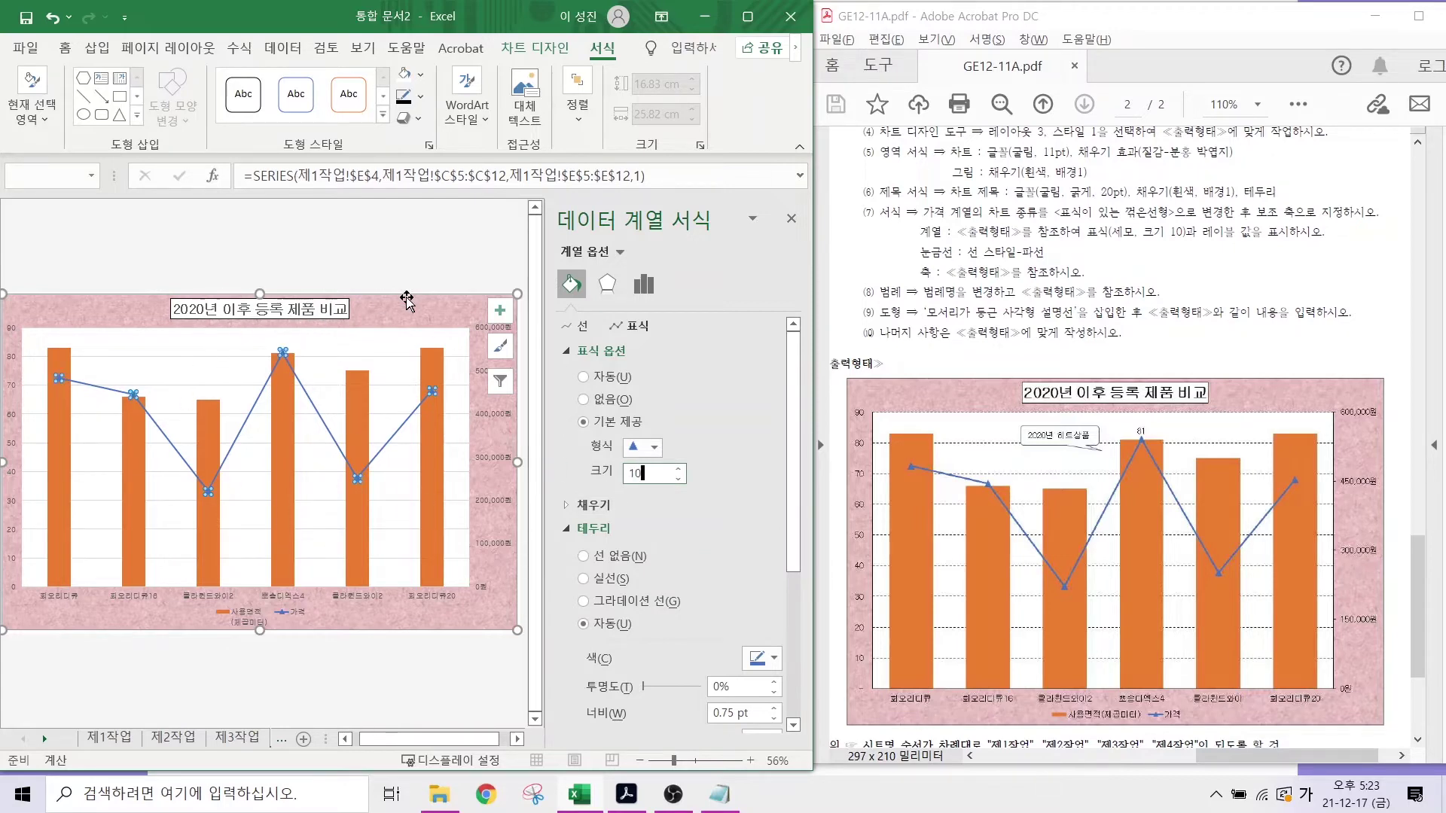
key("Escape")
key("Escape")
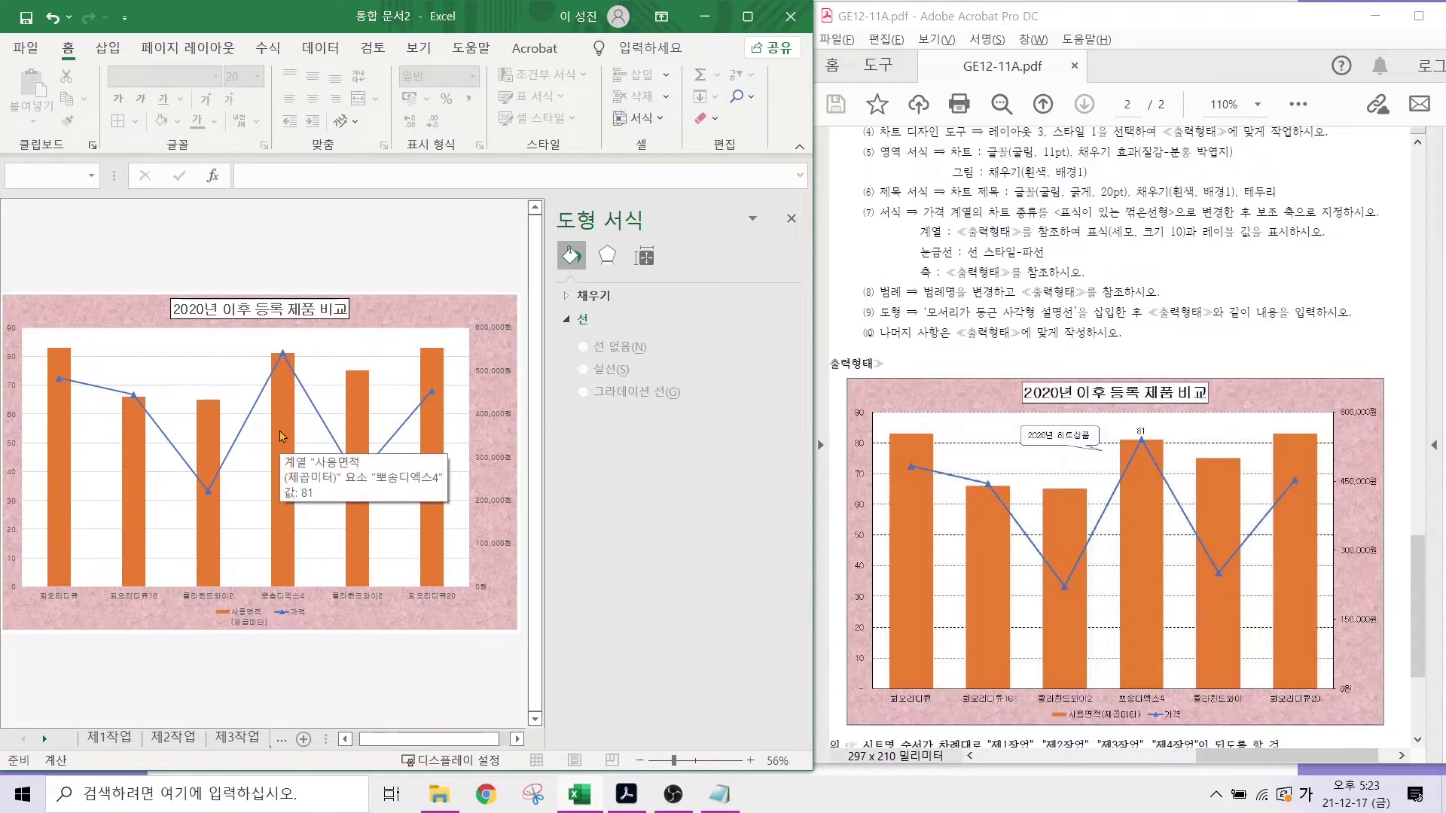
left_click(791, 218)
scroll(705, 446, "up", 2, "ctrl")
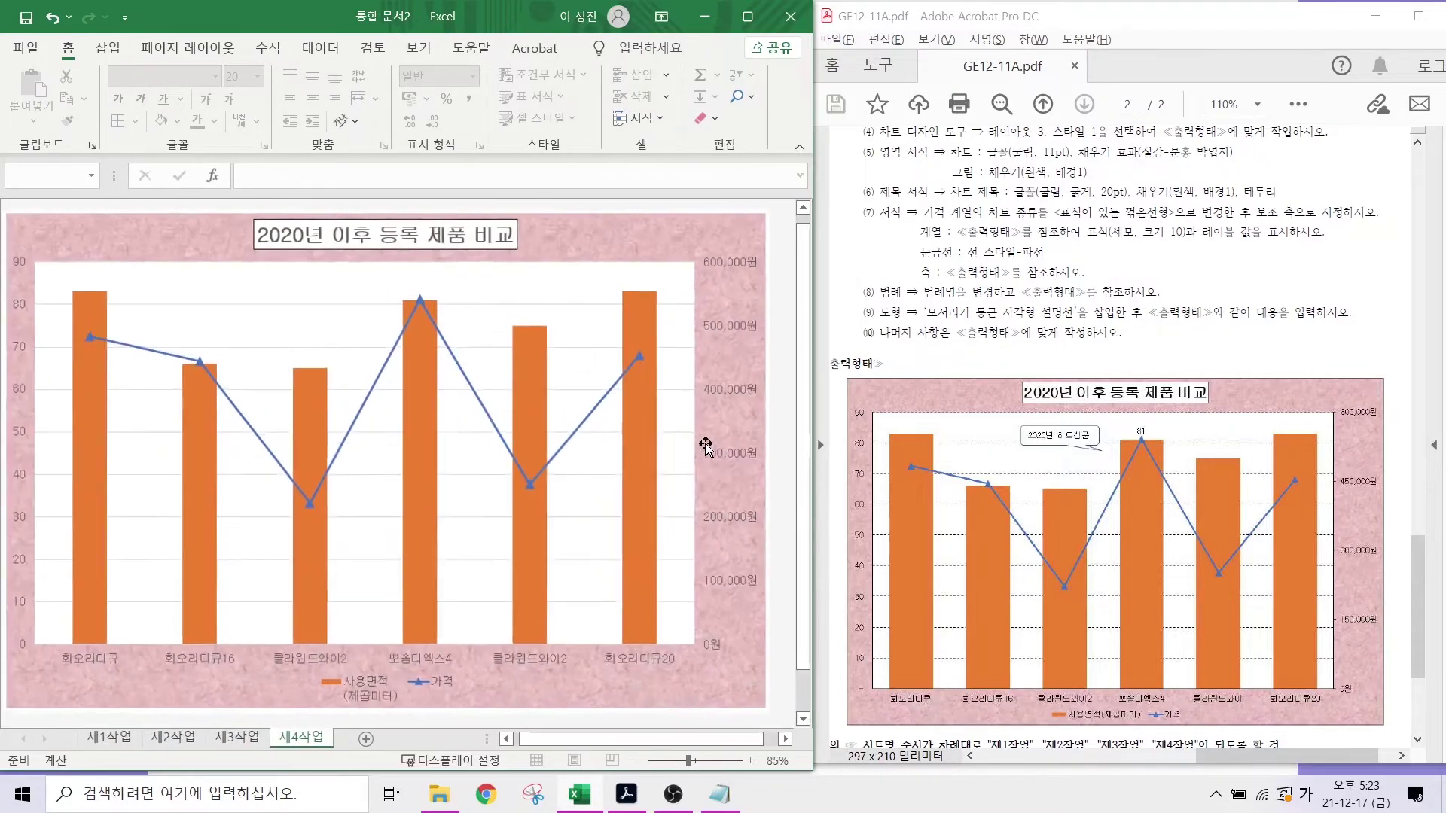
- Try adding data labels to every column of the 사용면적(제곱미터) series, and undo the addition
mouse_move(1158, 718)
left_mouse_down()
mouse_move(1105, 649)
mouse_move(1163, 420)
mouse_move(1182, 531)
mouse_move(1099, 634)
left_mouse_up()
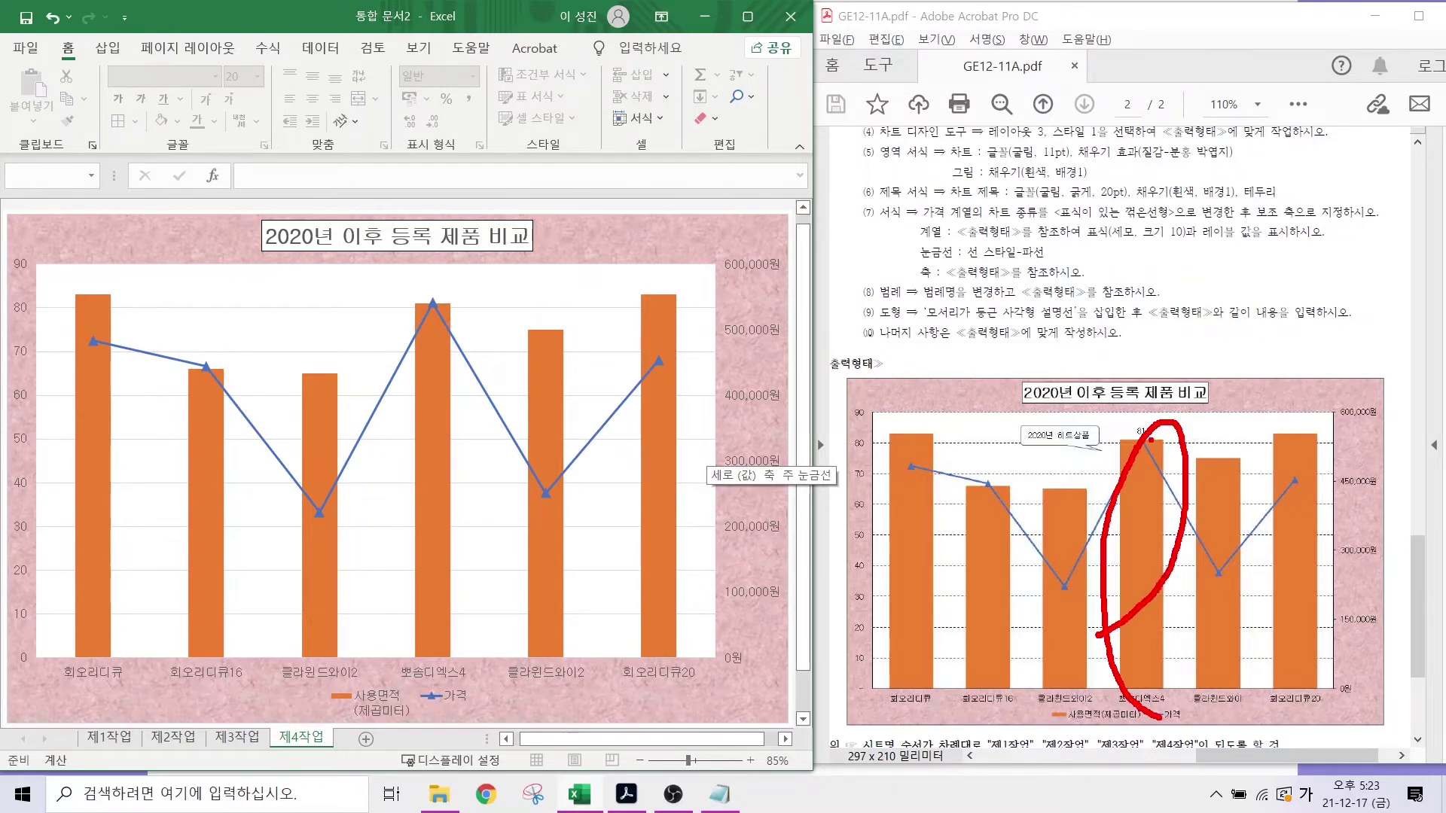
mouse_move(1137, 436)
left_mouse_down()
mouse_move(1118, 420)
mouse_move(1143, 431)
left_mouse_up()
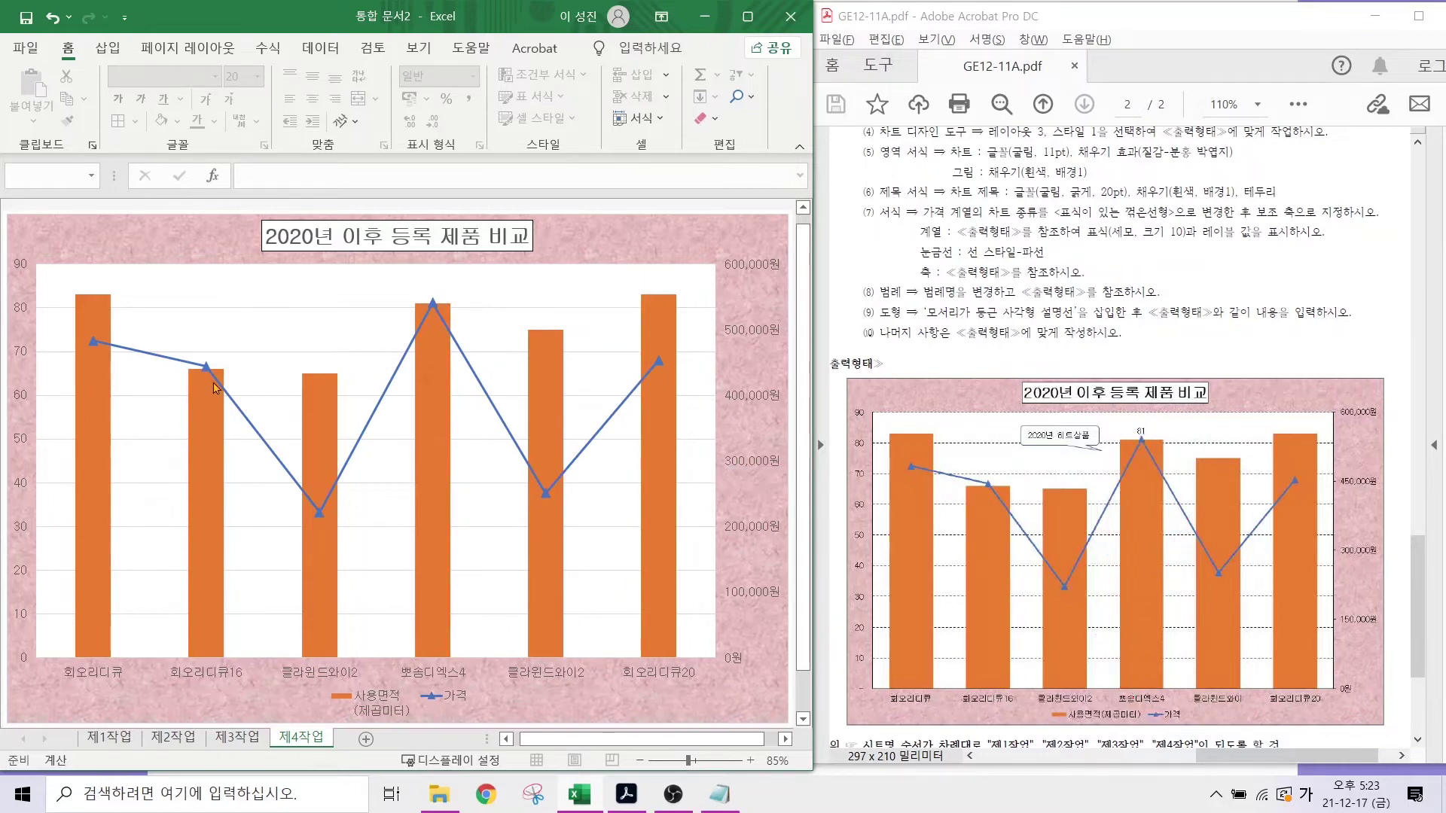
left_click(440, 376)
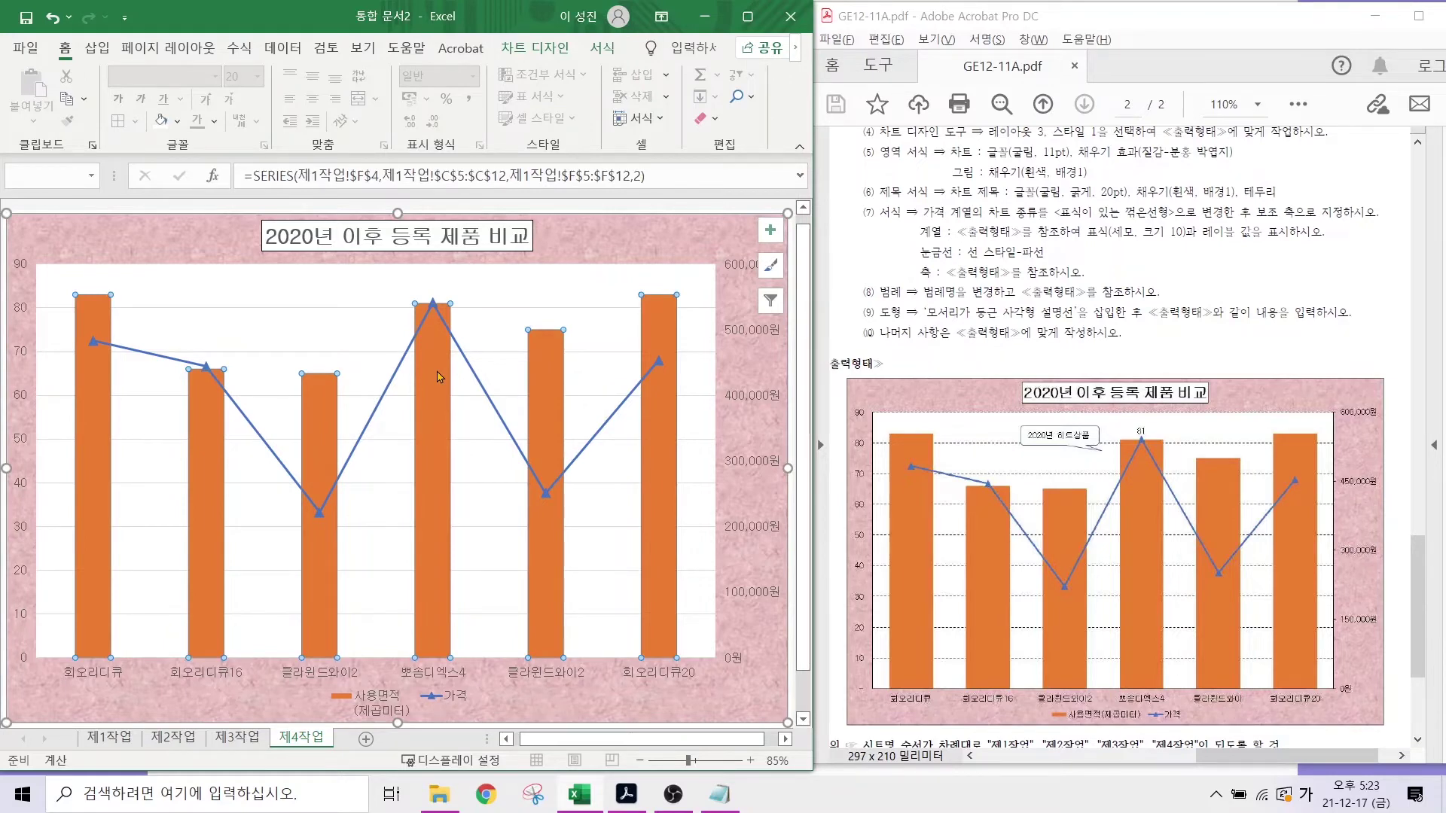
right_click(439, 376)
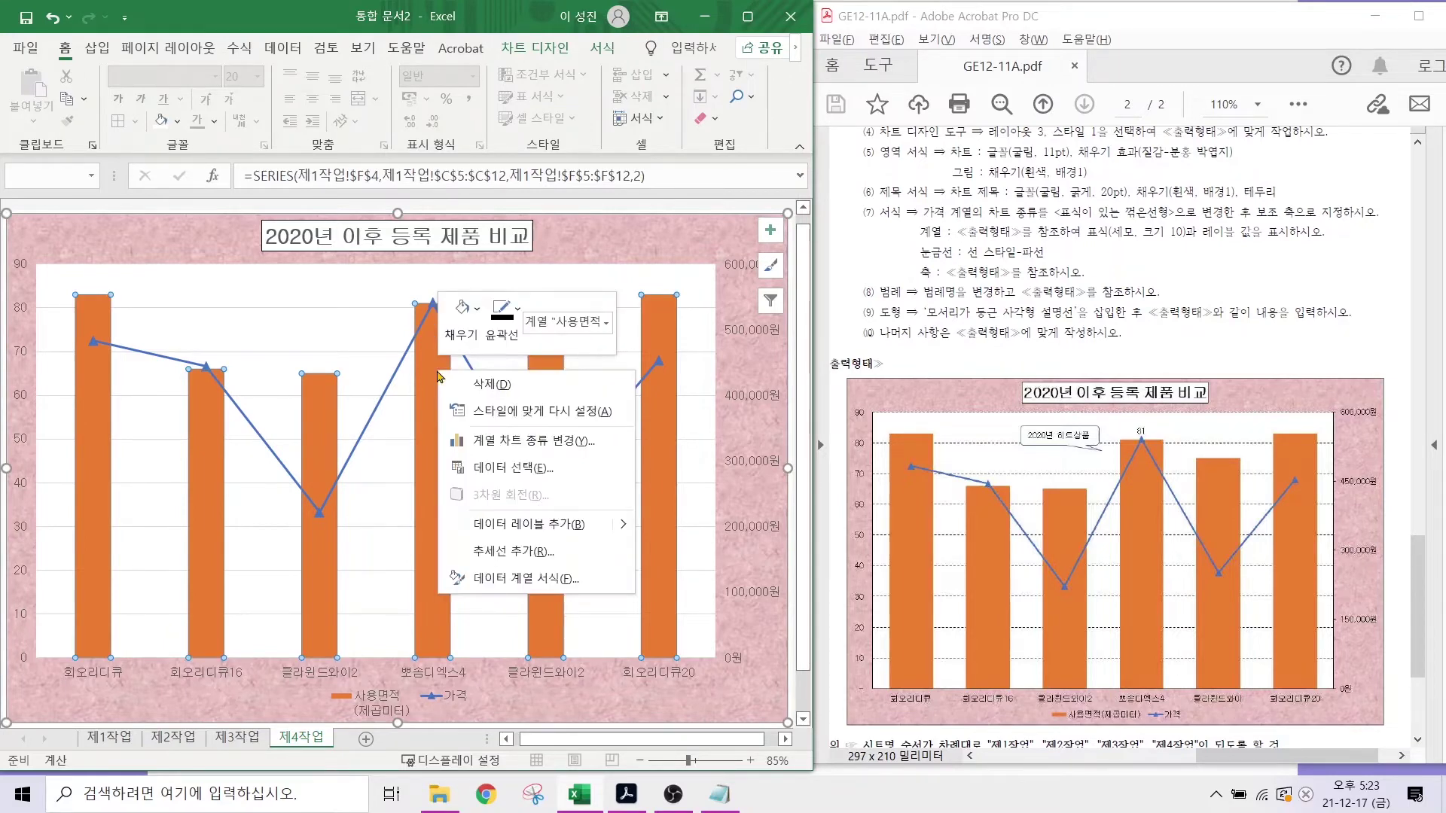
left_click(517, 535)
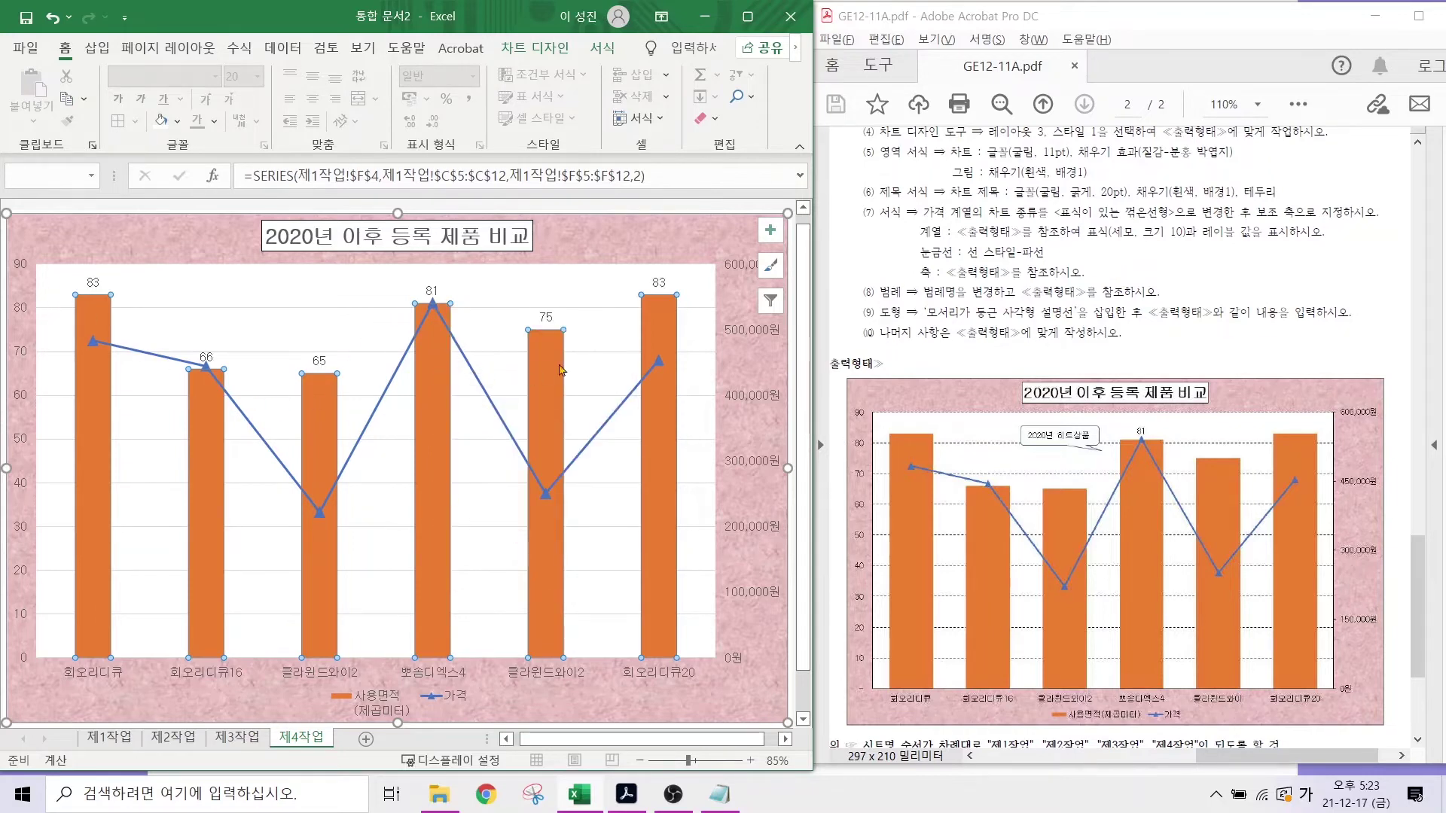
key("ctrl+z")
left_click(485, 296)
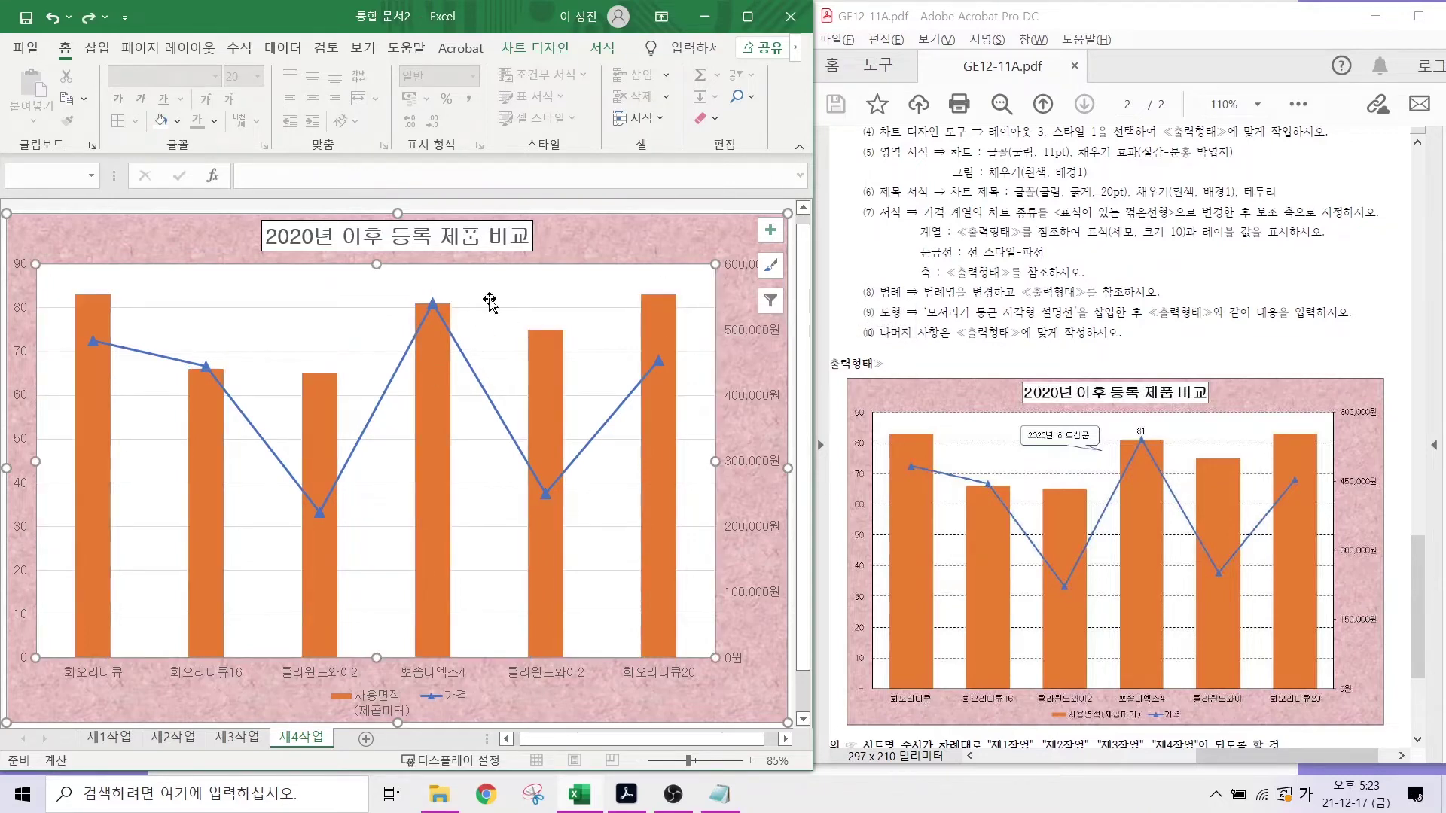
- Add a data label to only the 뽀송디엑스4 column of the 사용면적(제곱미터) series
left_click(429, 409)
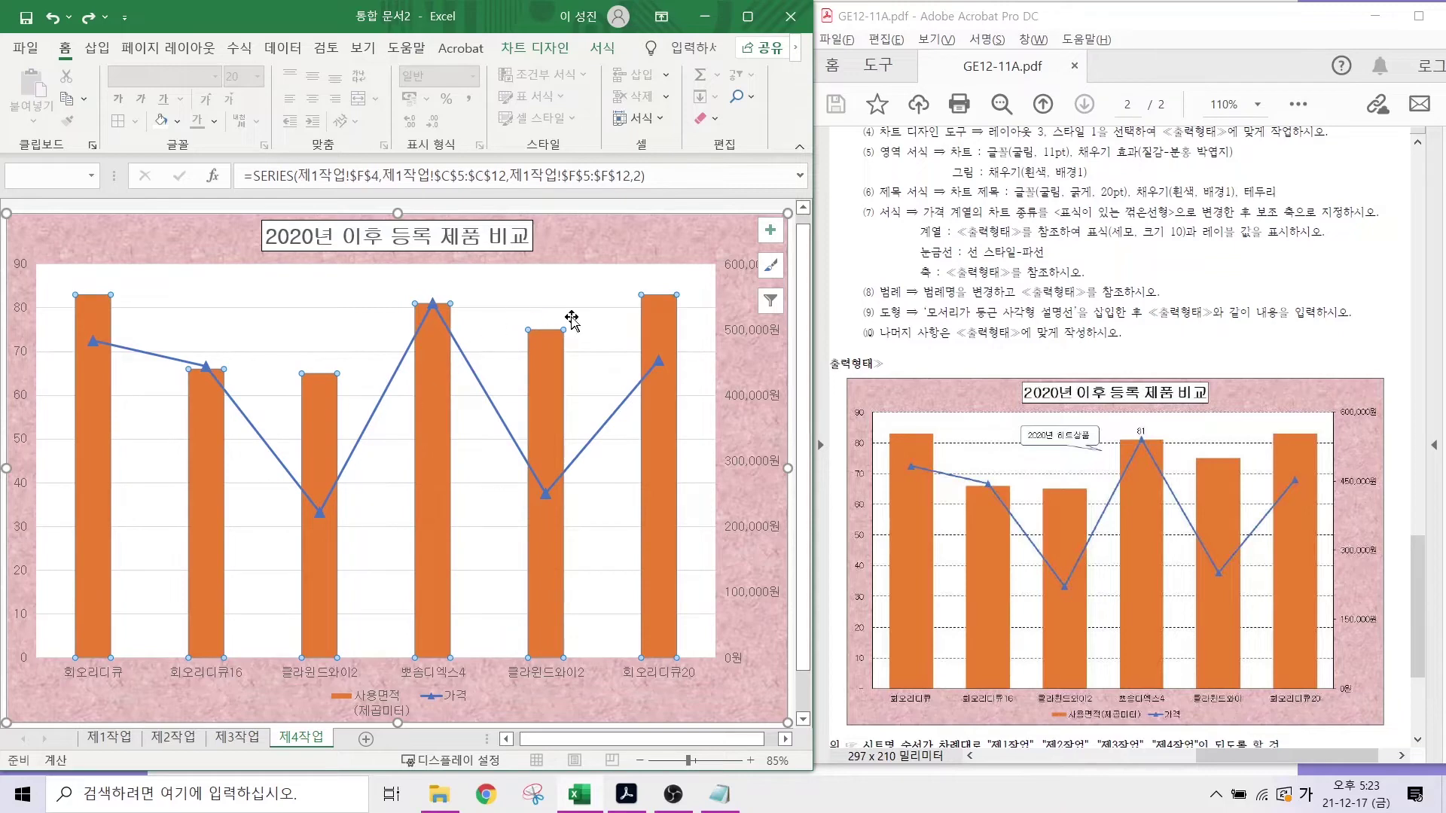
left_click(433, 392)
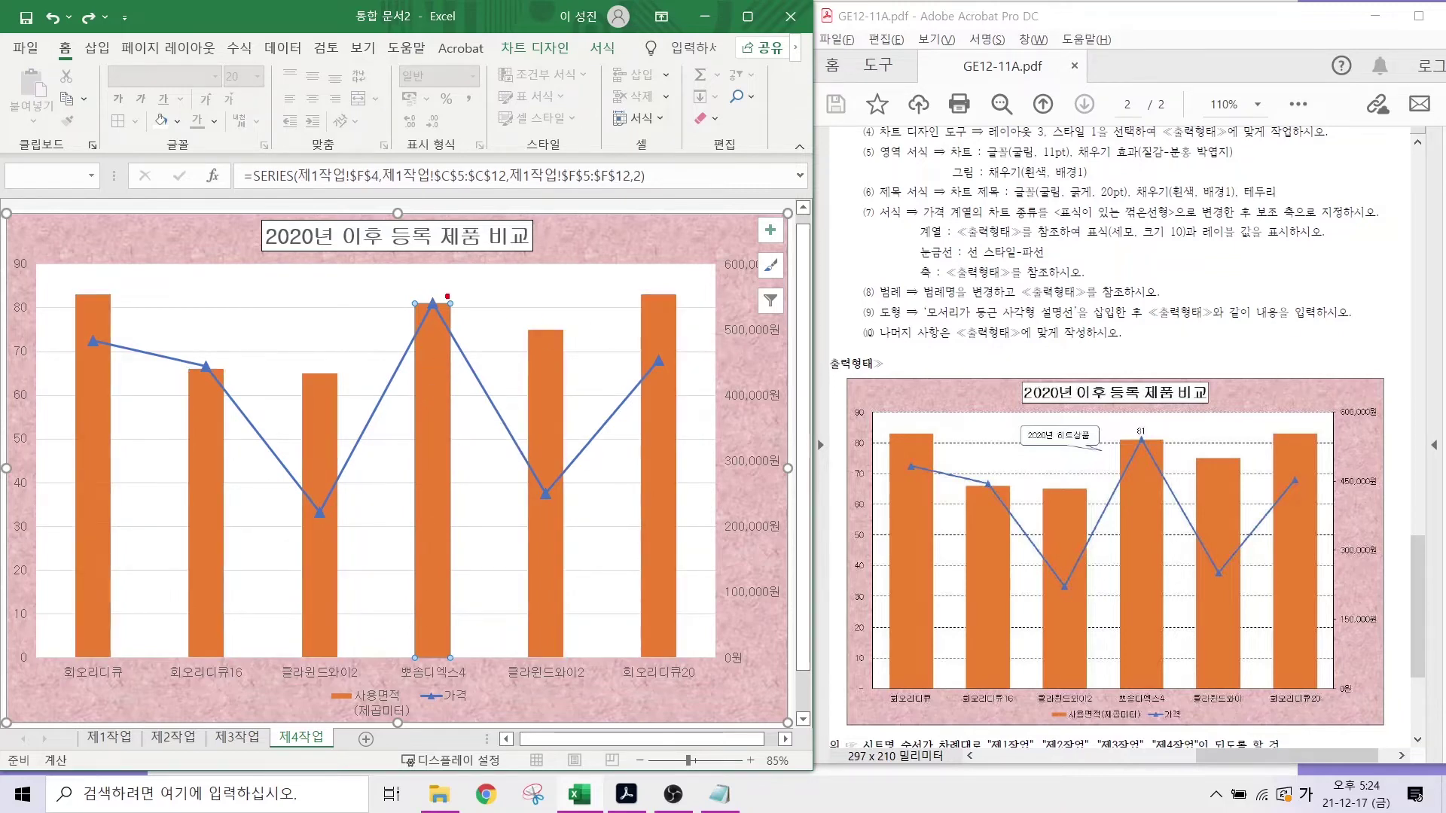
mouse_move(472, 342)
left_mouse_down()
mouse_move(418, 340)
mouse_move(452, 268)
mouse_move(471, 343)
left_mouse_up()
right_click(435, 399)
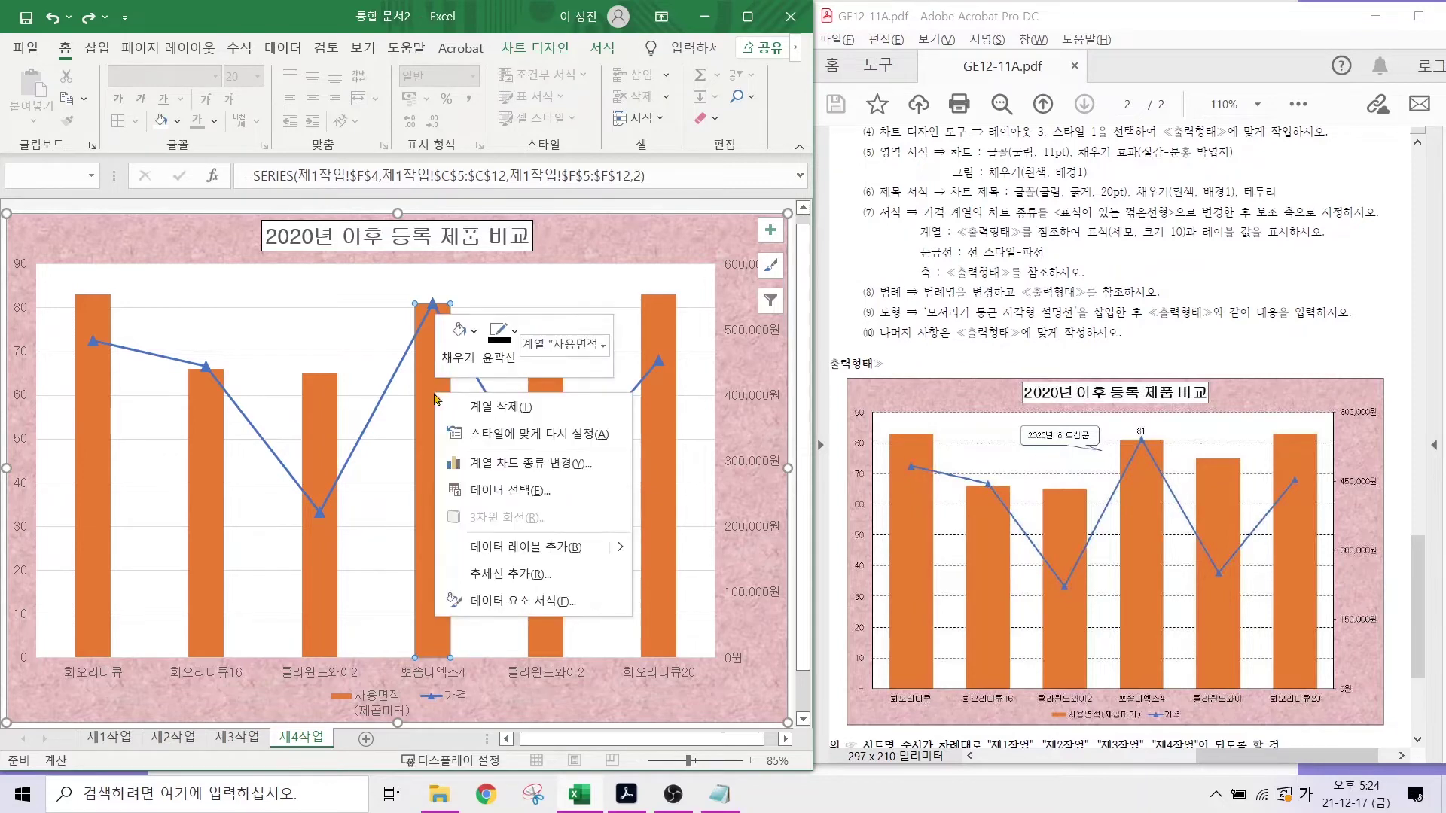
left_click(527, 548)
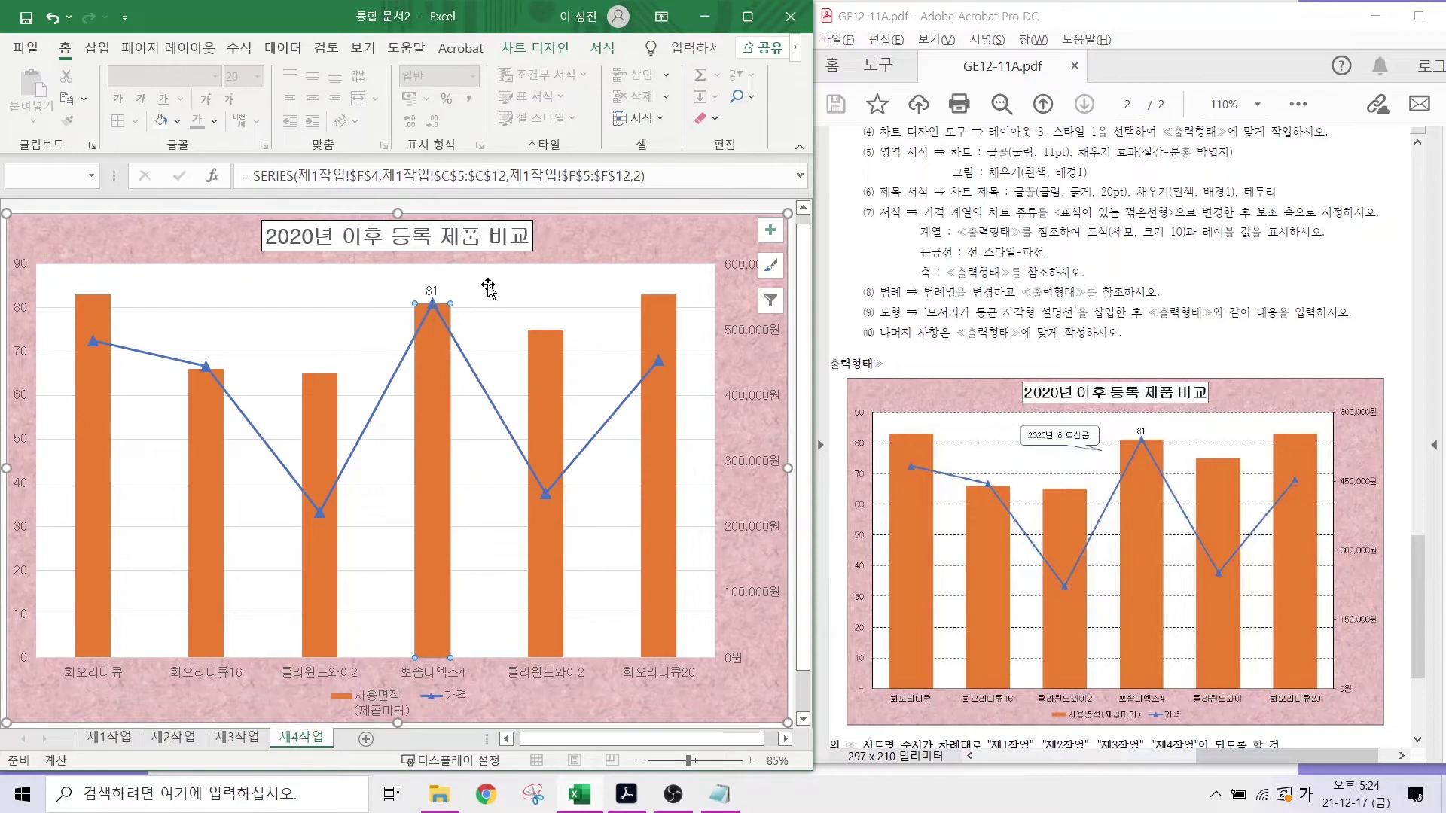
left_click(465, 317)
mouse_move(461, 315)
left_mouse_down()
mouse_move(385, 295)
mouse_move(461, 304)
left_mouse_up()
key("Escape")
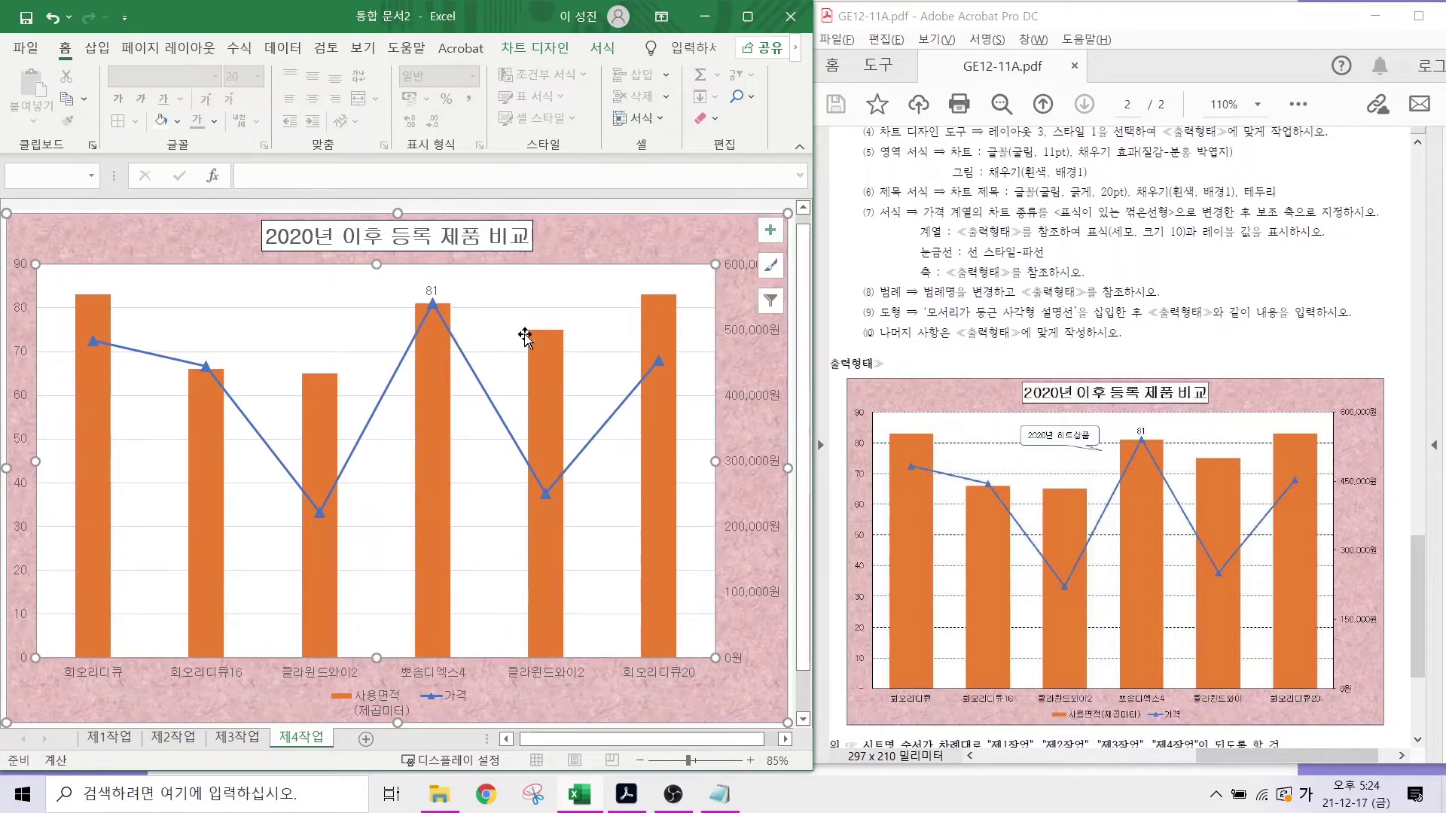
- Set the outline colour of the chart's horizontal major gridlines to black
key("alt")
left_click_drag(945, 230, 1103, 283)
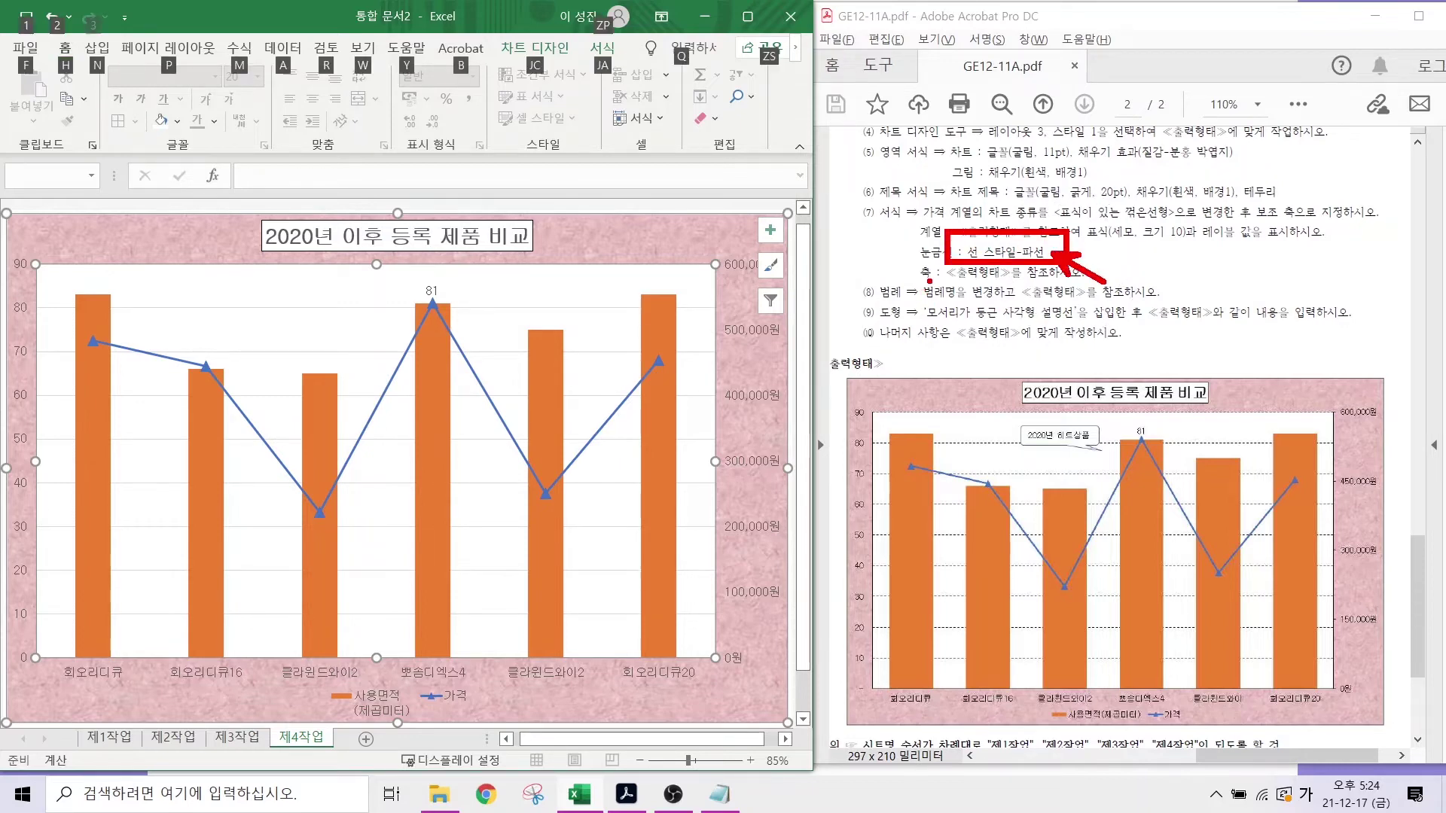
left_click_drag(930, 280, 1107, 279)
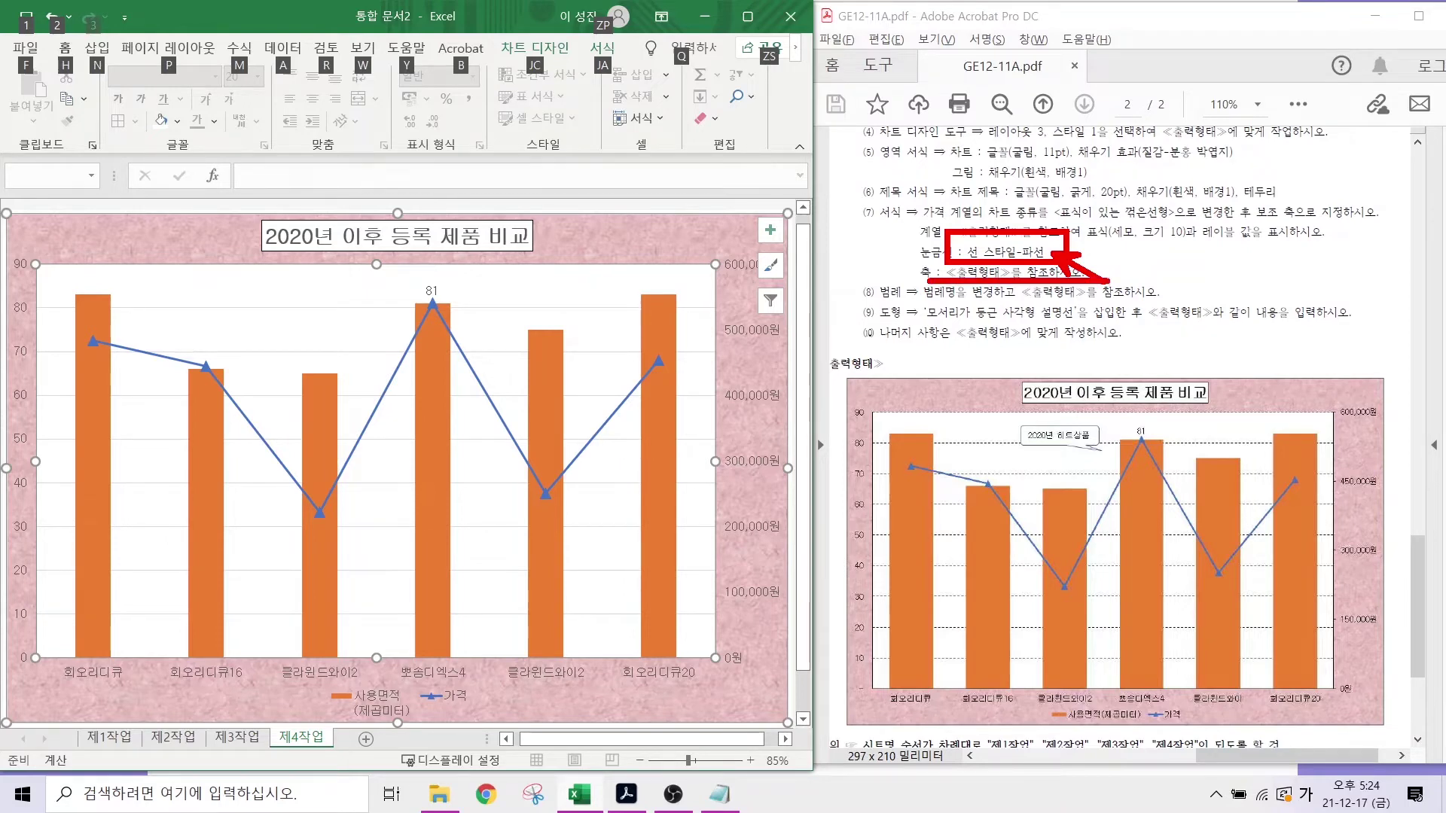
key("Escape")
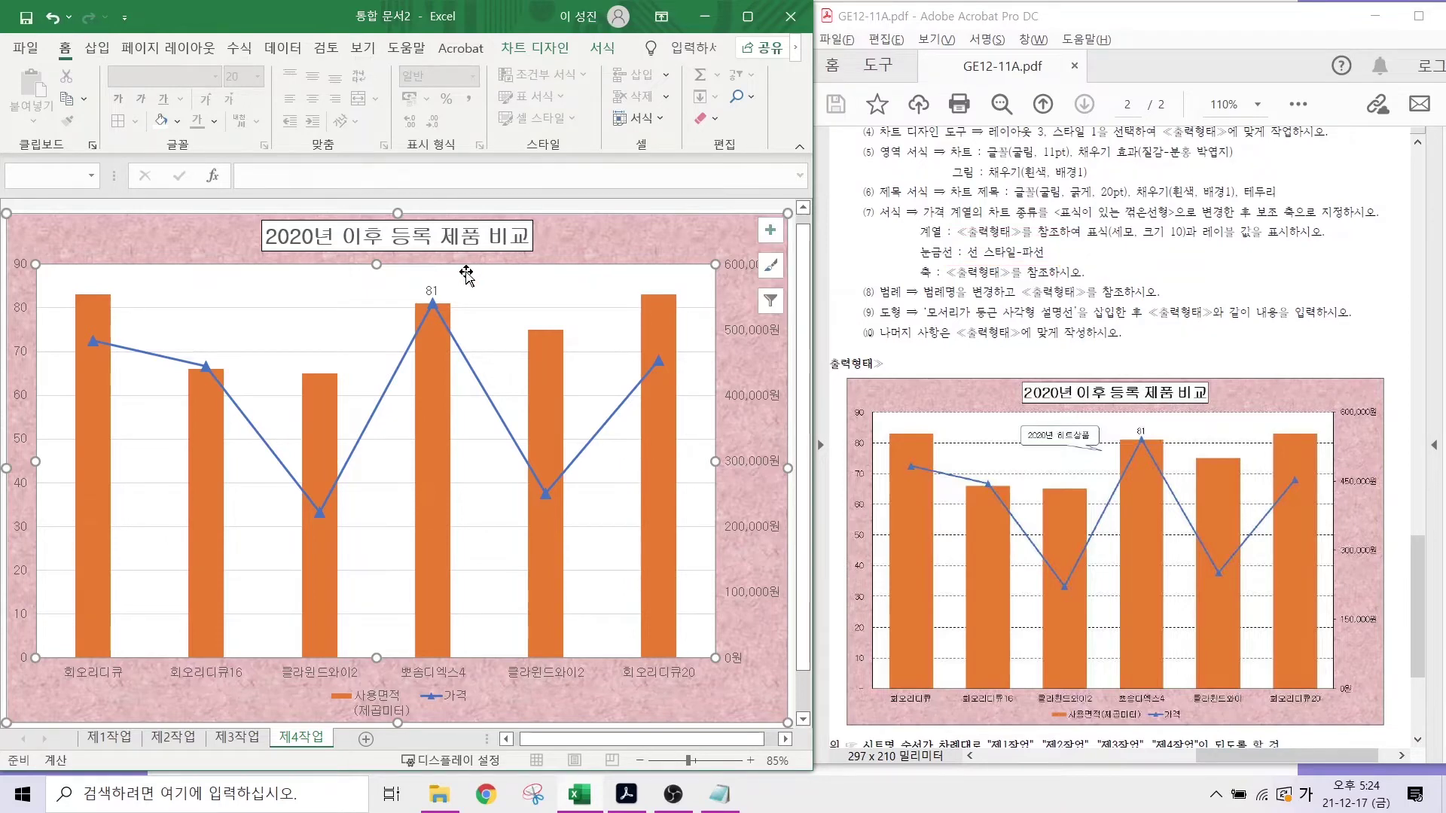
left_click(498, 309)
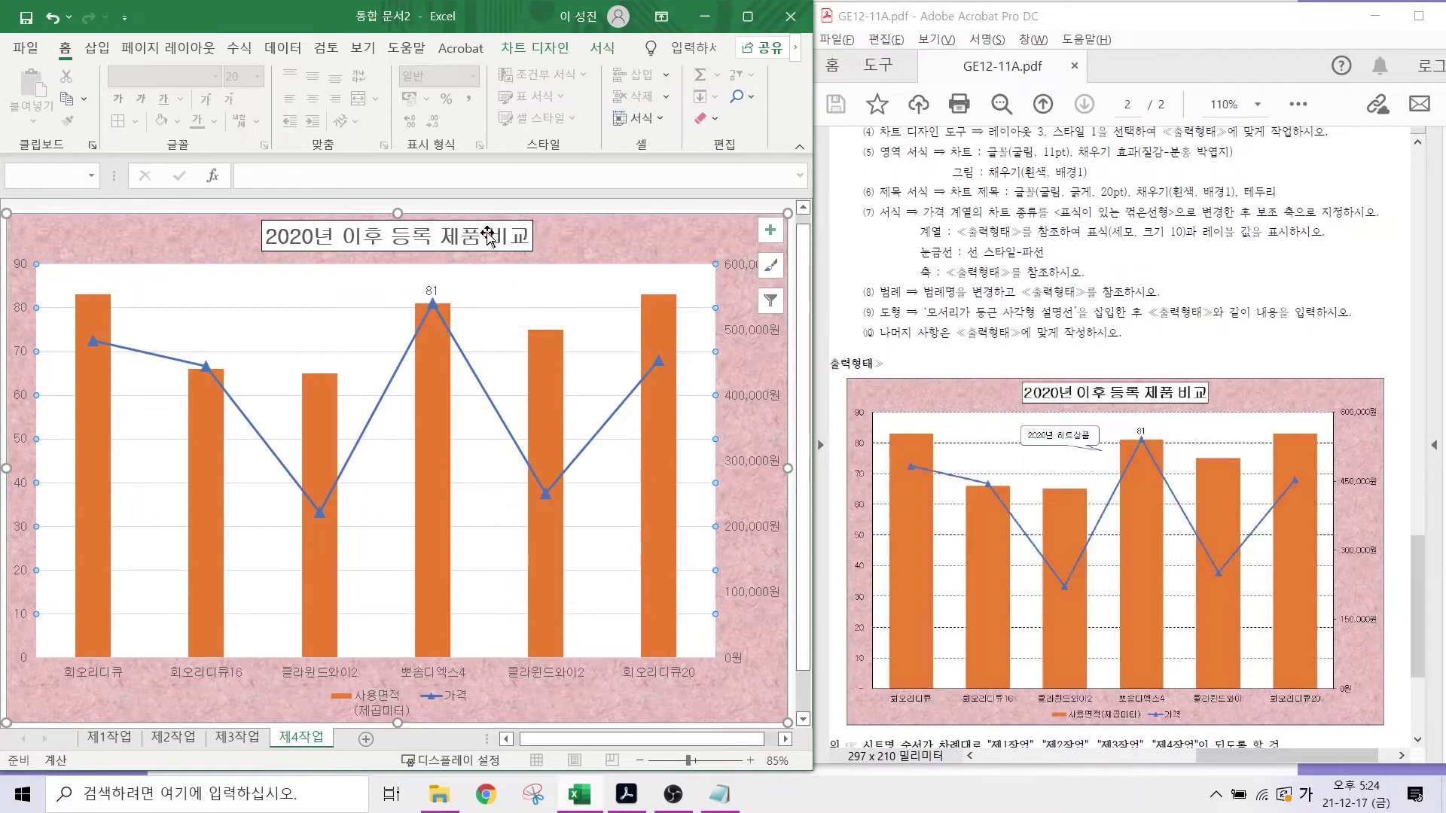
left_click(601, 48)
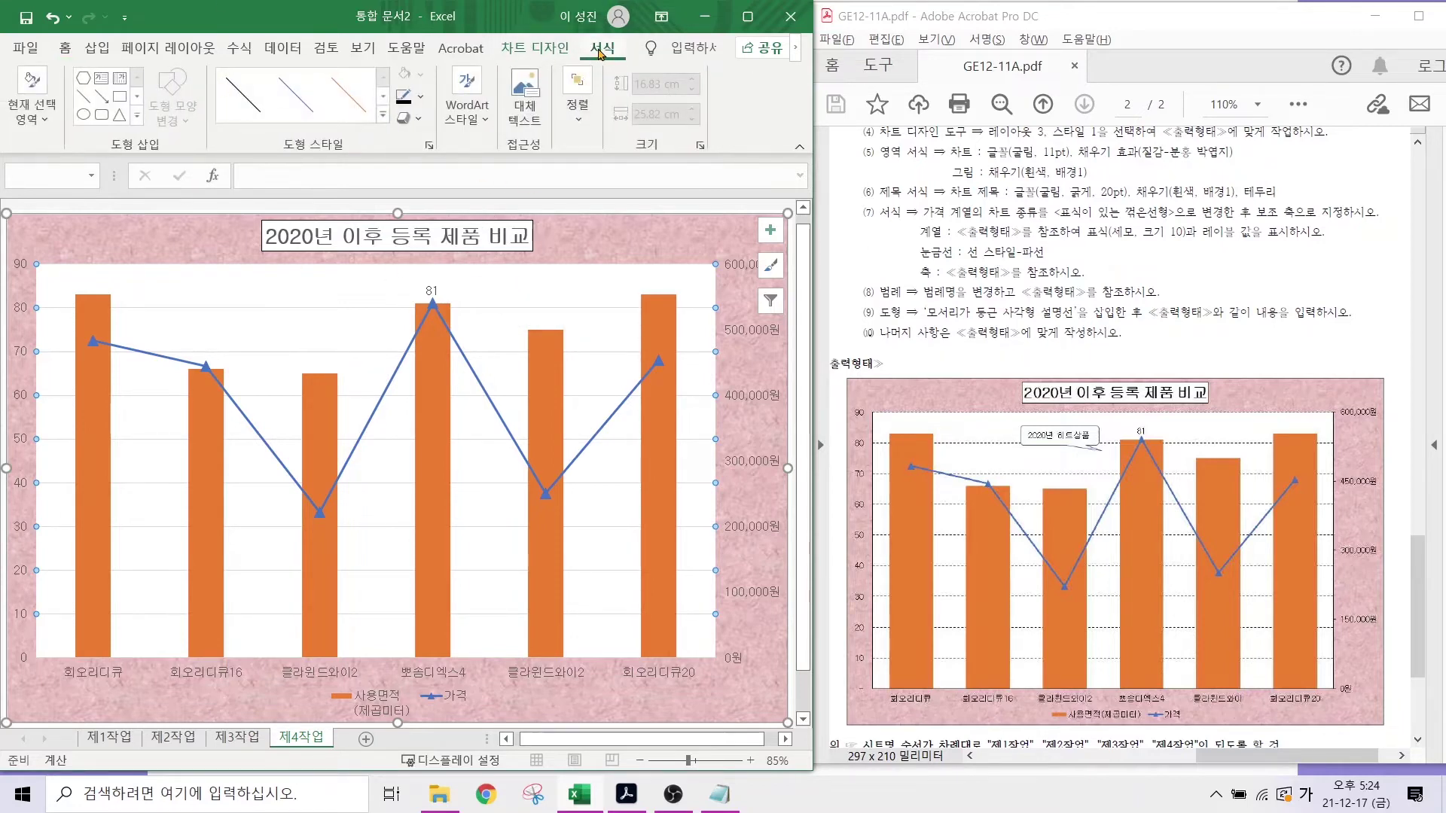
left_click(413, 99)
left_click(423, 98)
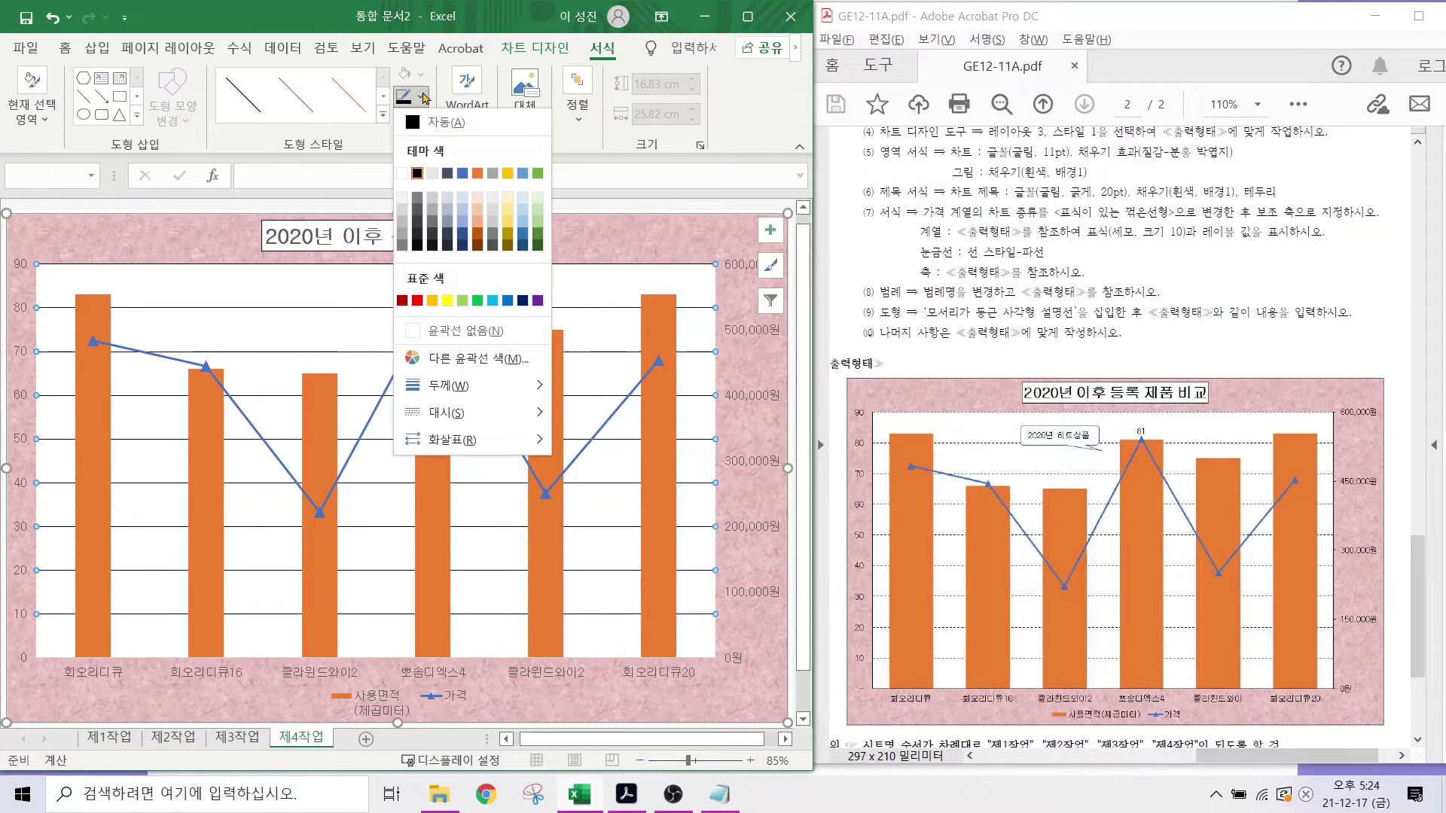
left_click(594, 307)
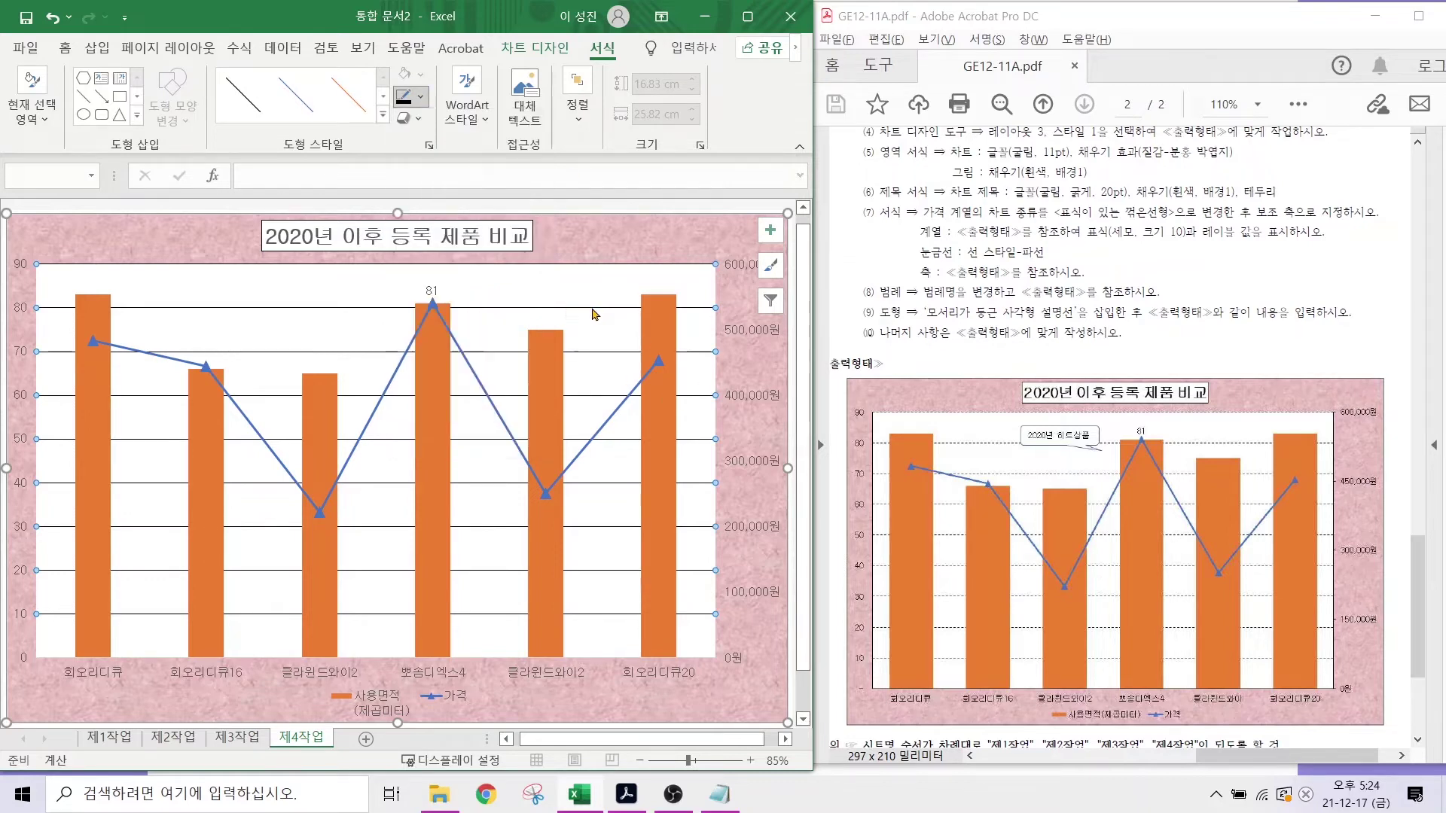
- Change the major gridlines' dash type to dashed (파선) and close the formatting pane
right_click(595, 308)
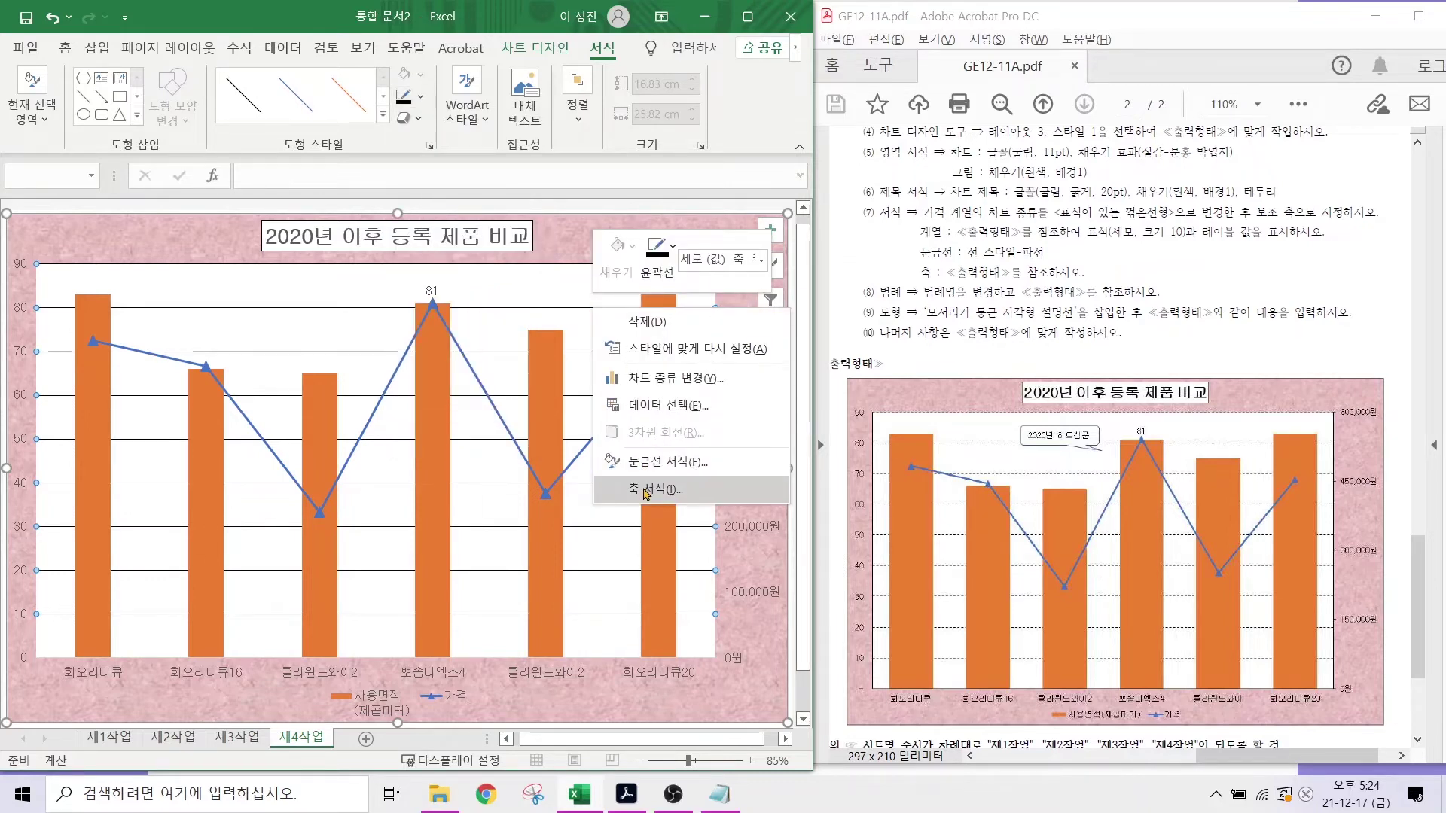
left_click(658, 461)
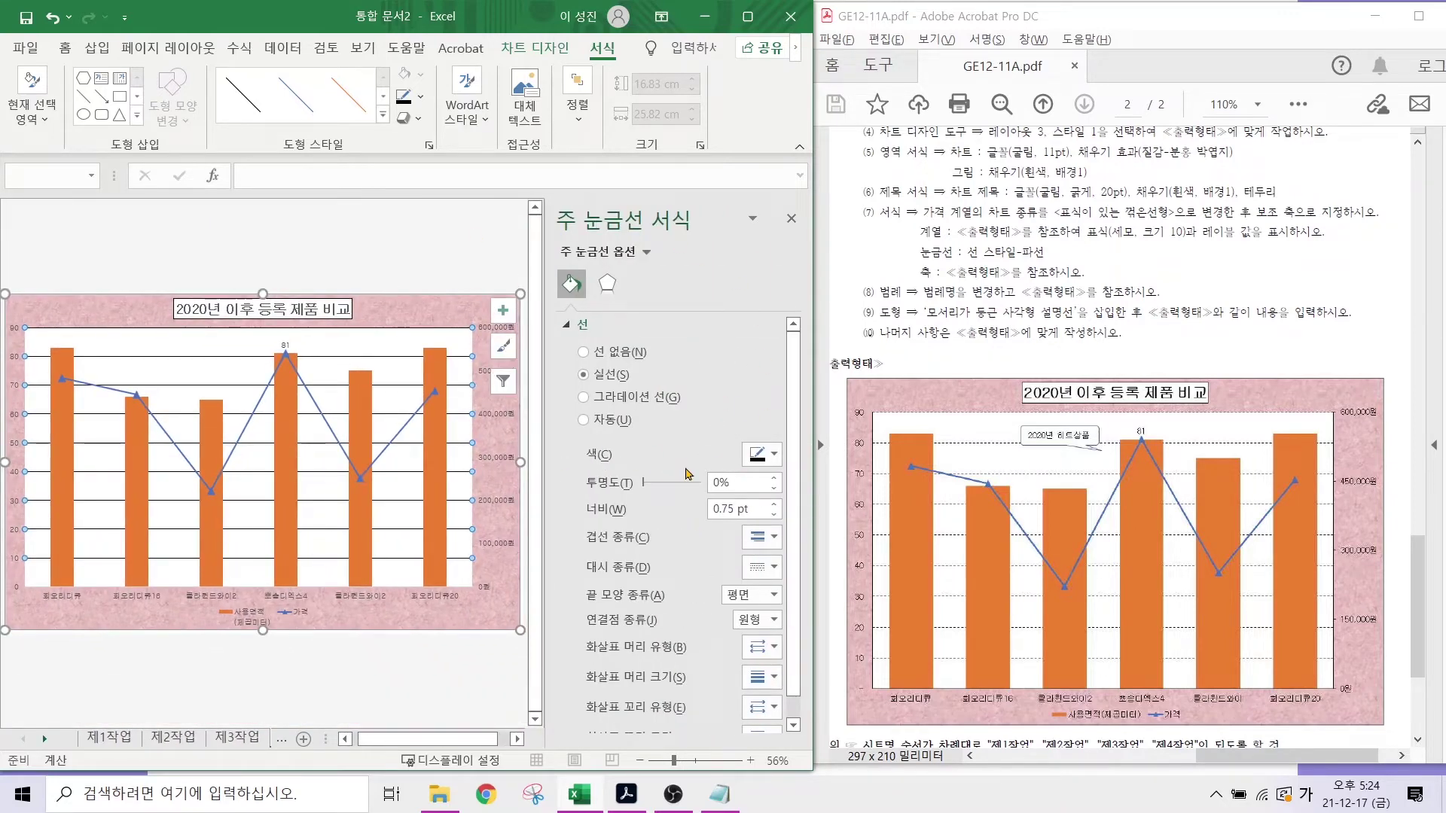
left_click(761, 567)
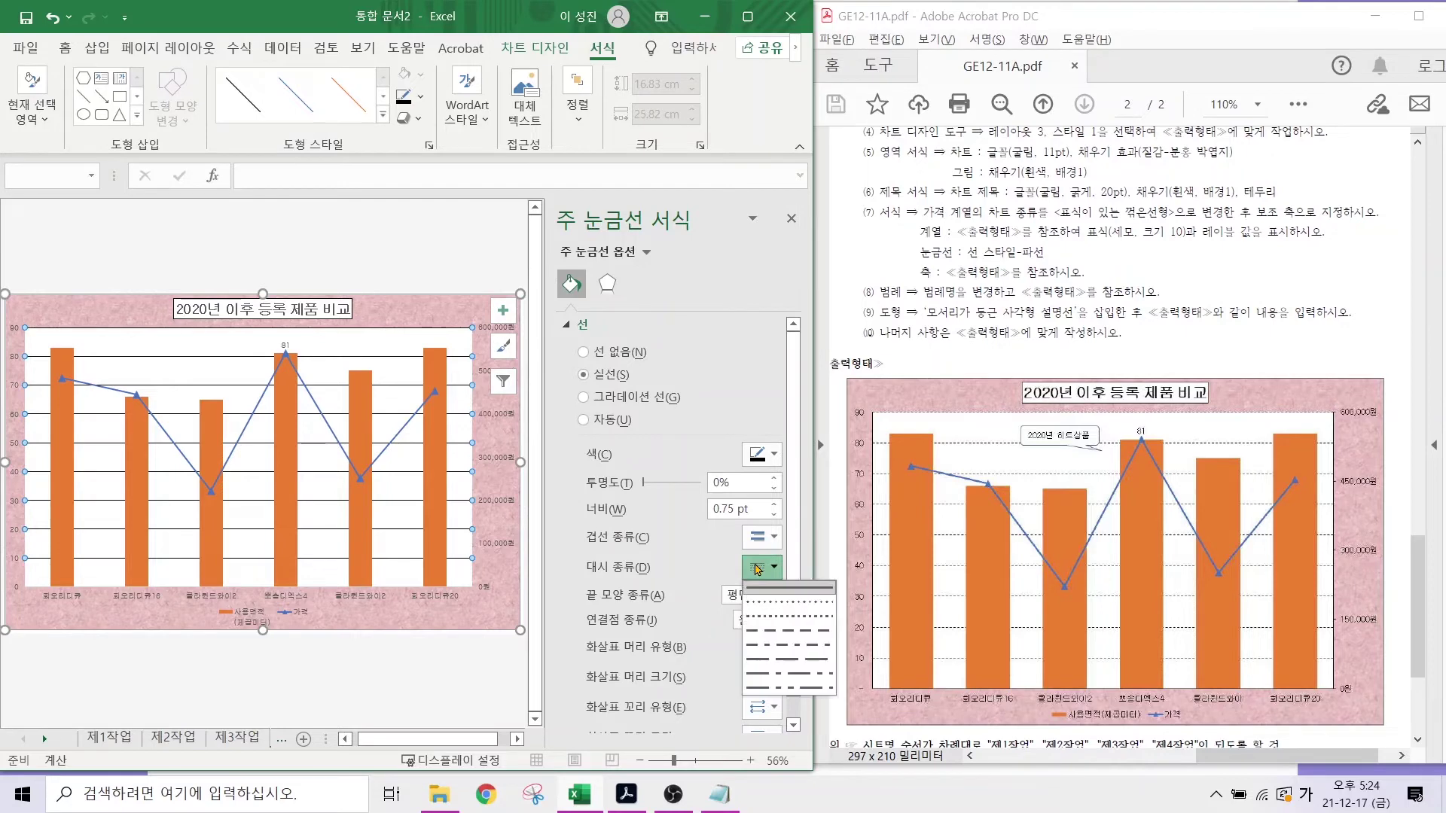
left_click(771, 636)
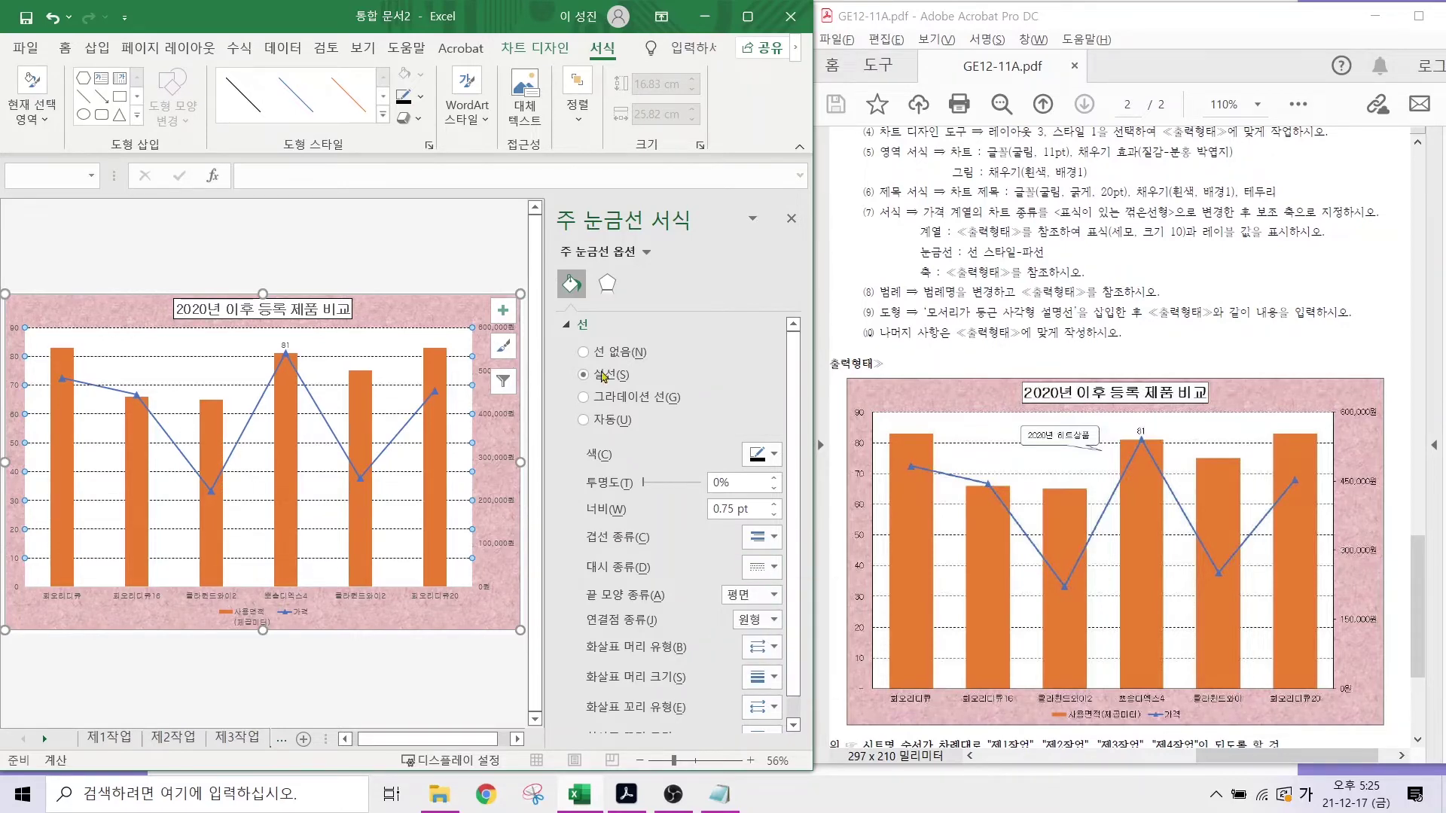
left_click(790, 219)
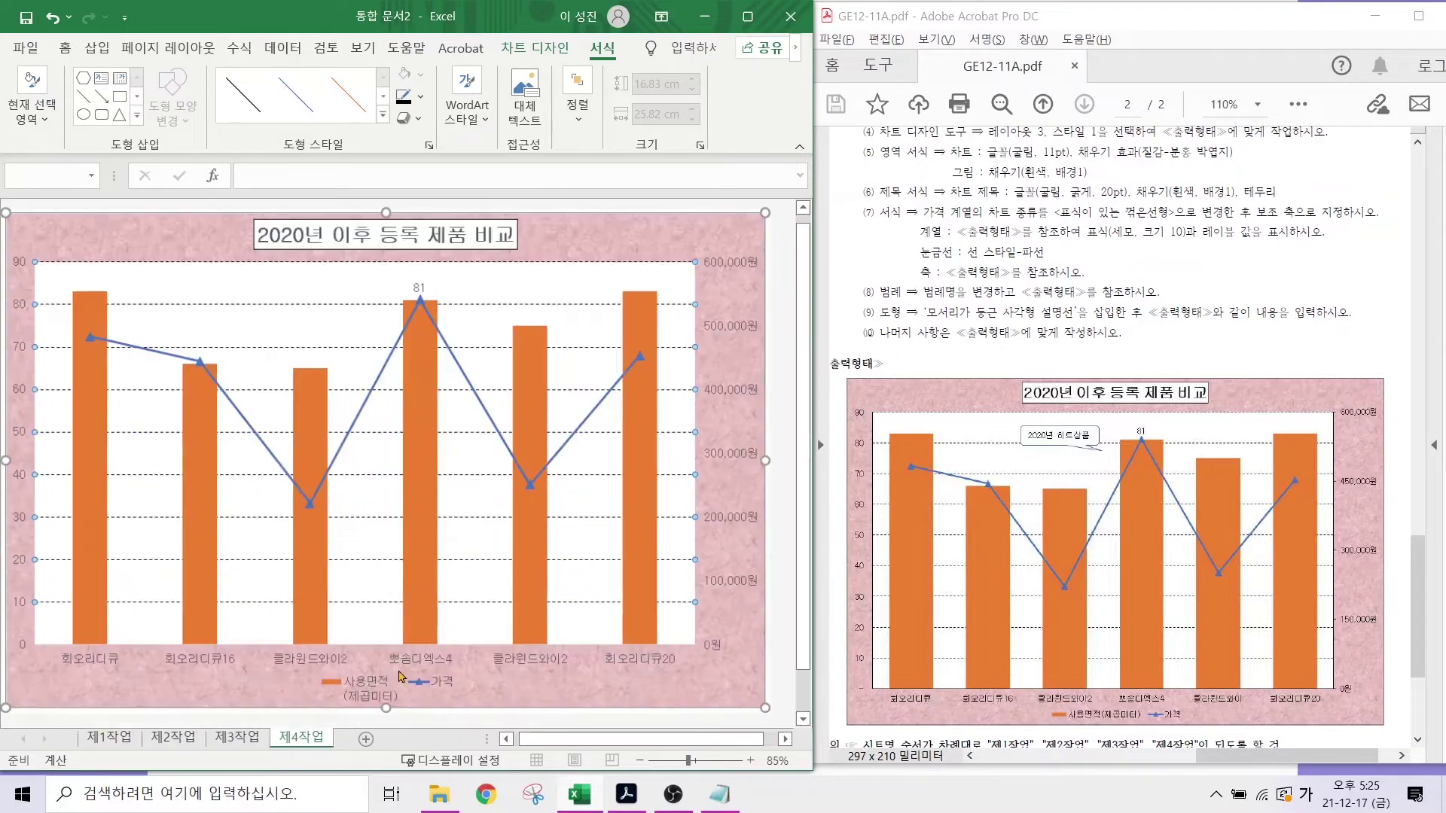
- Set the primary vertical axis number format to the accounting (회계) category with the currency symbol 없음
left_click(25, 308)
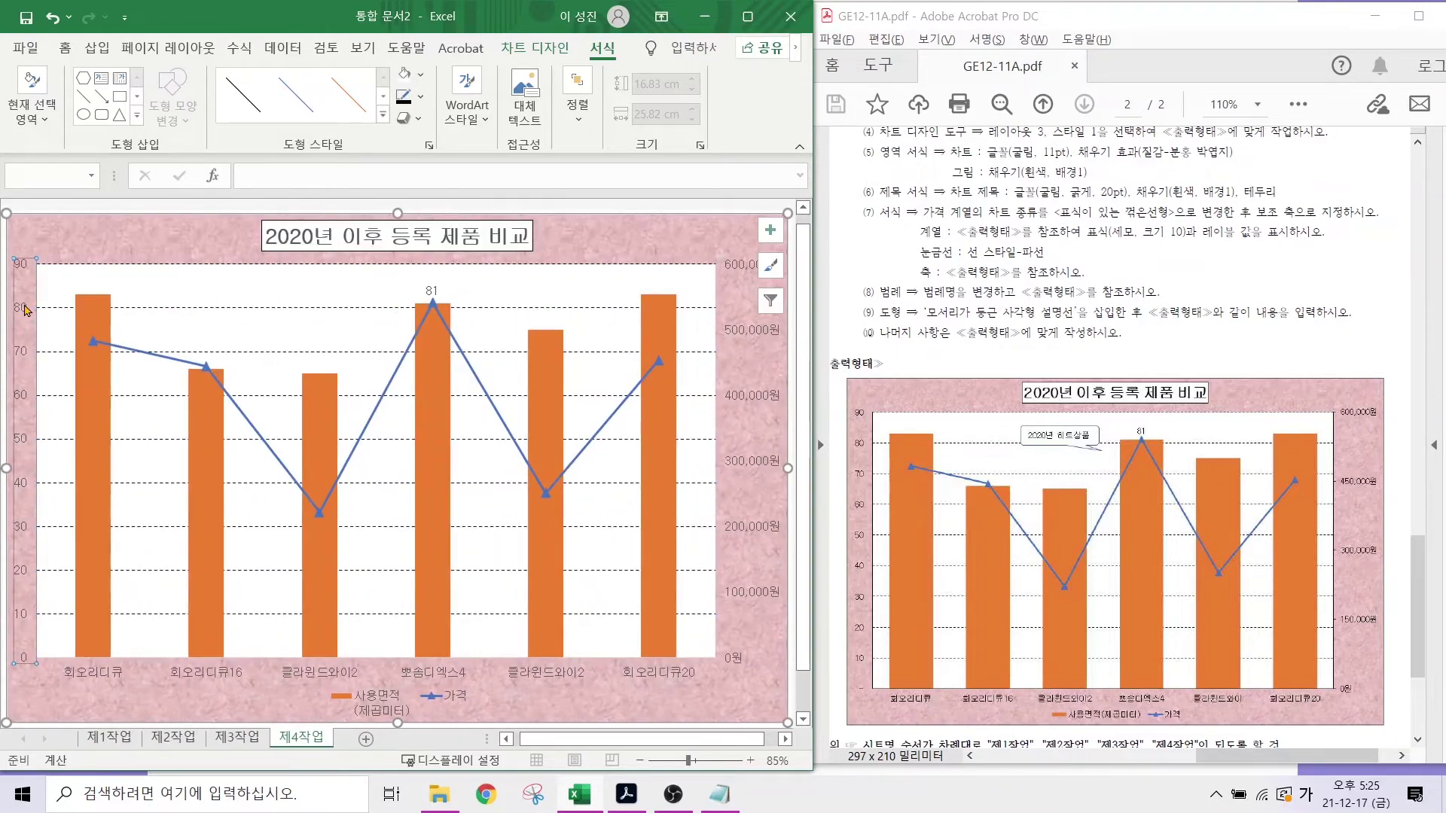
mouse_move(104, 411)
right_click(23, 401)
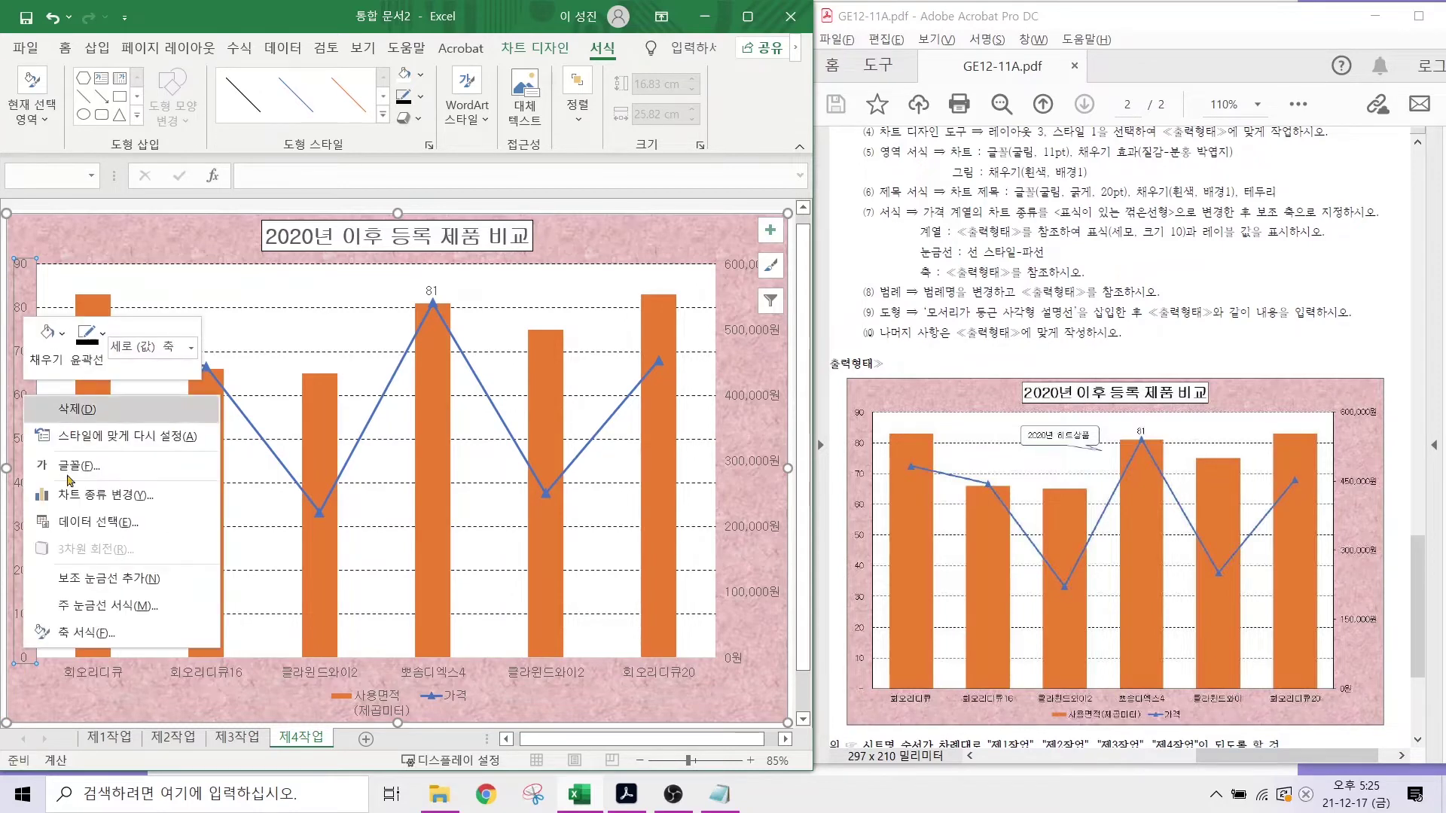
left_click(75, 635)
scroll(647, 678, "down", 1)
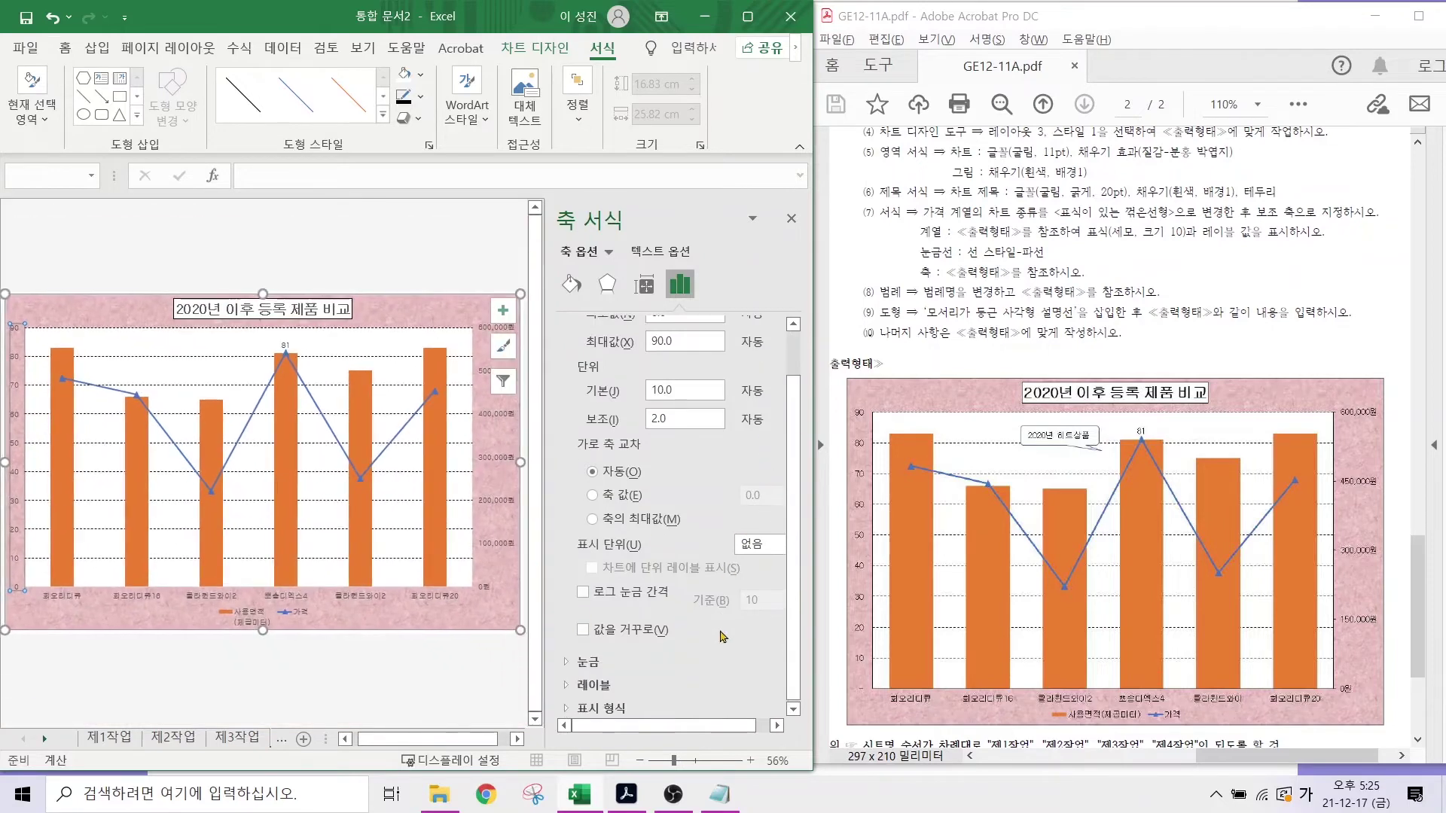
left_click(607, 709)
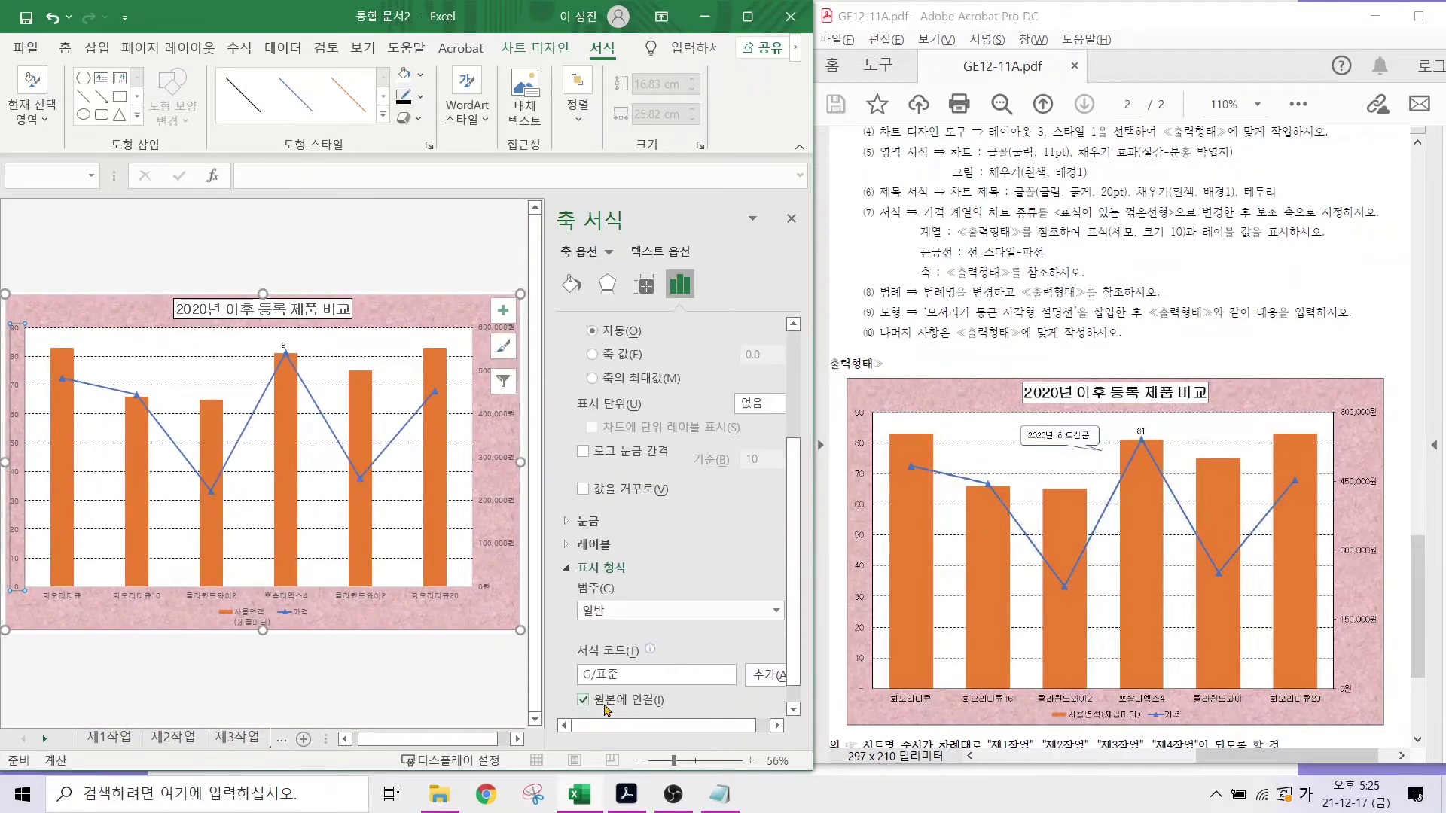
left_click(603, 612)
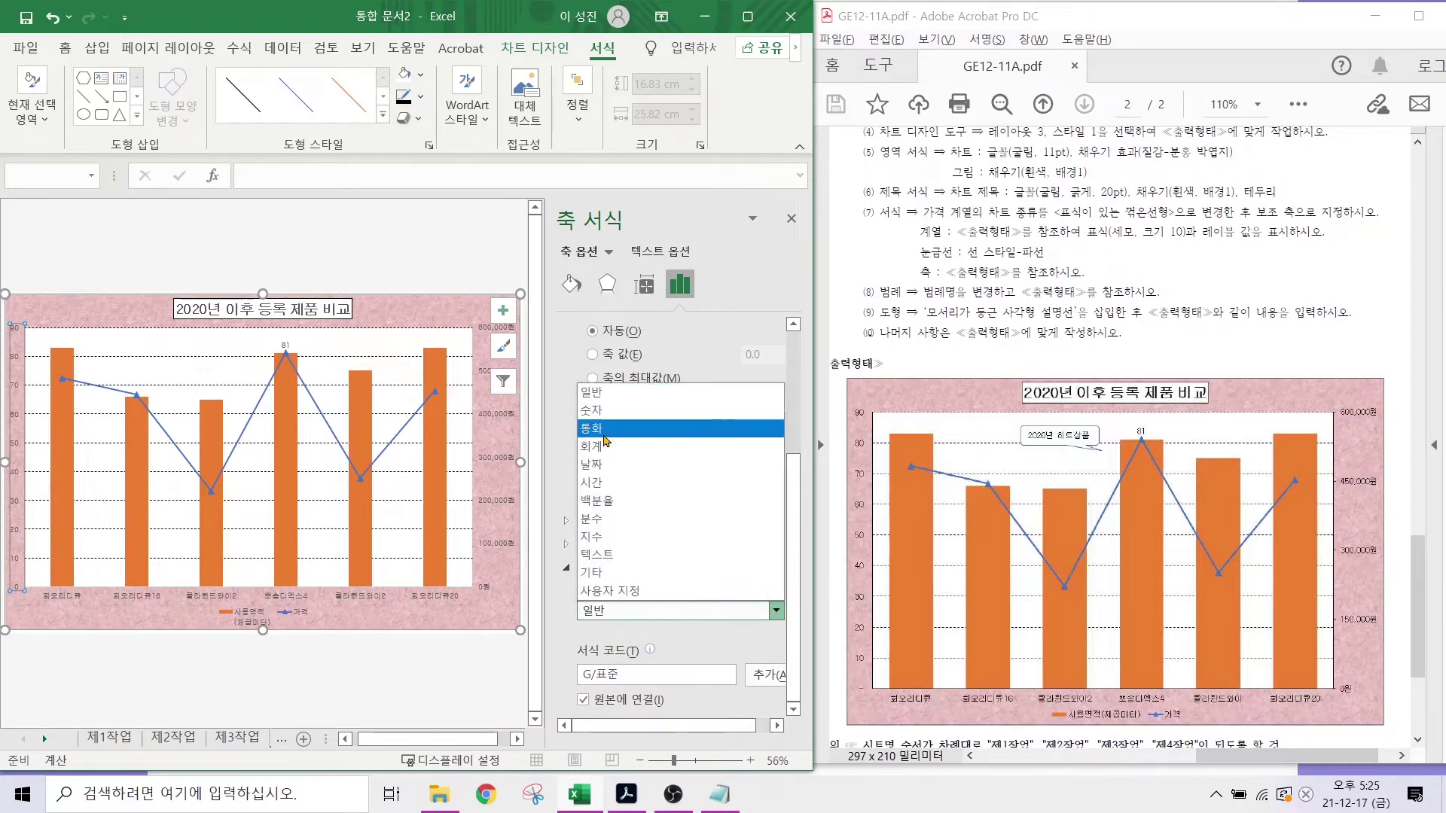
left_click(596, 447)
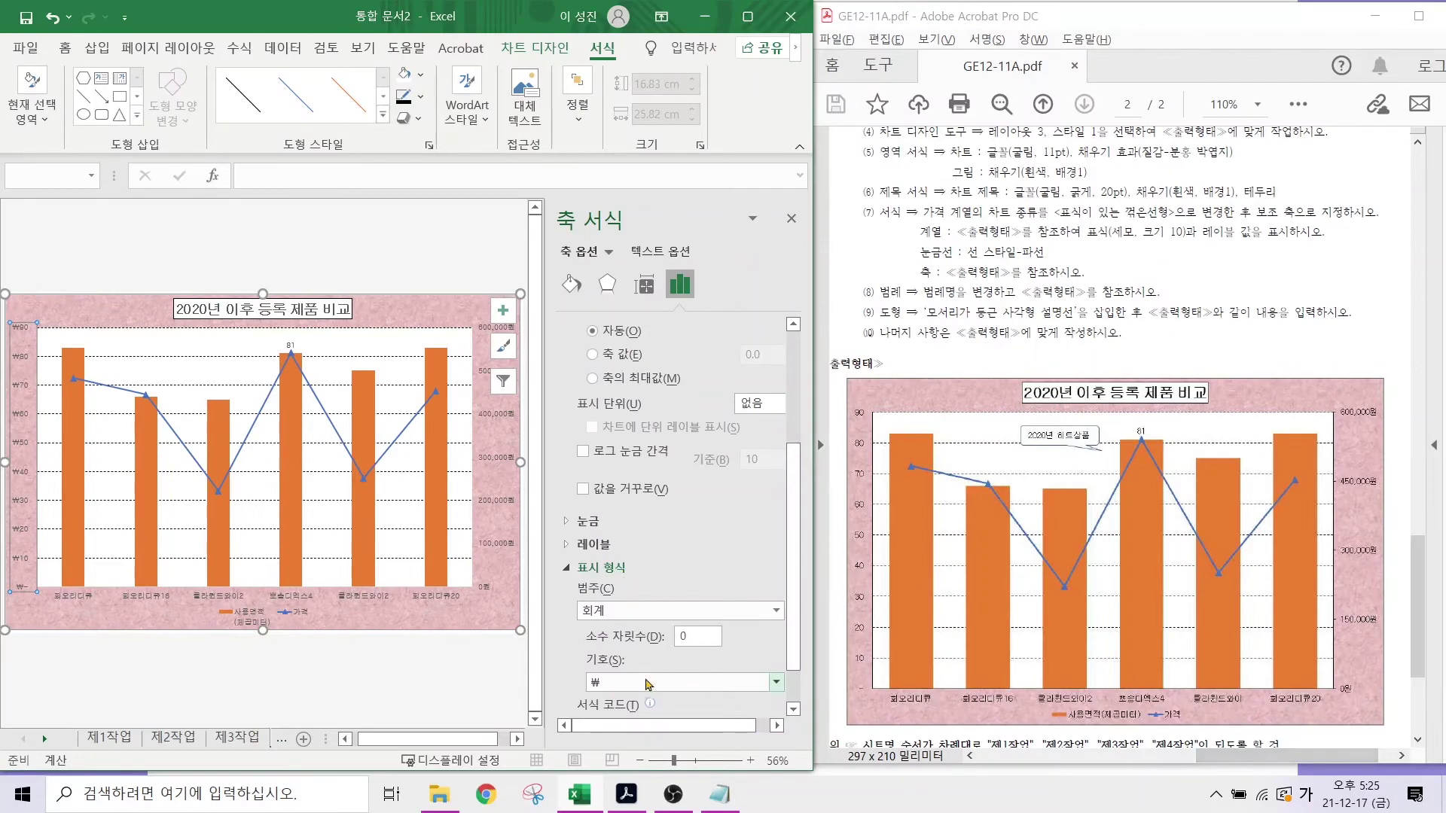
left_click(646, 684)
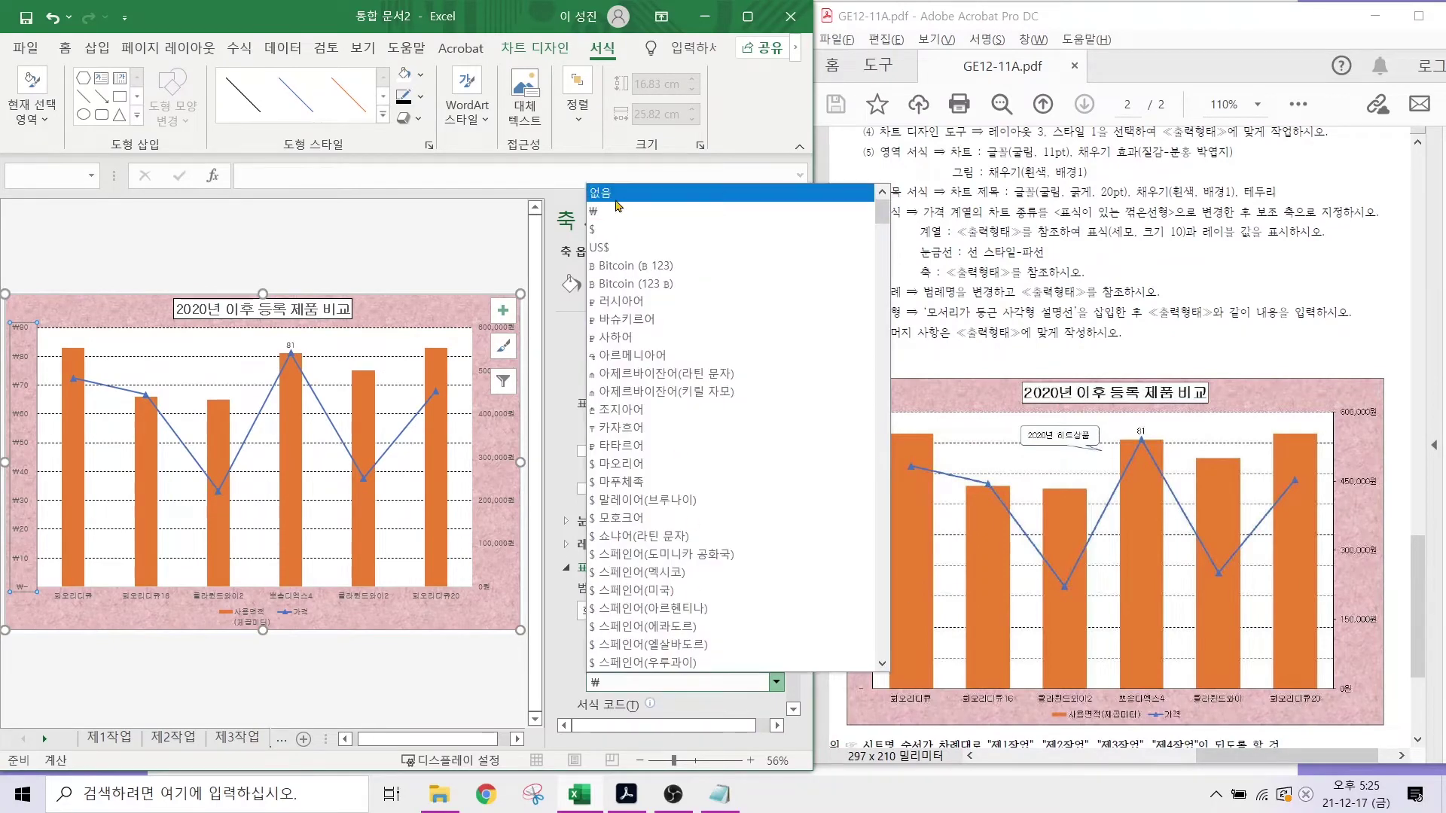
left_click(616, 197)
left_click(45, 606)
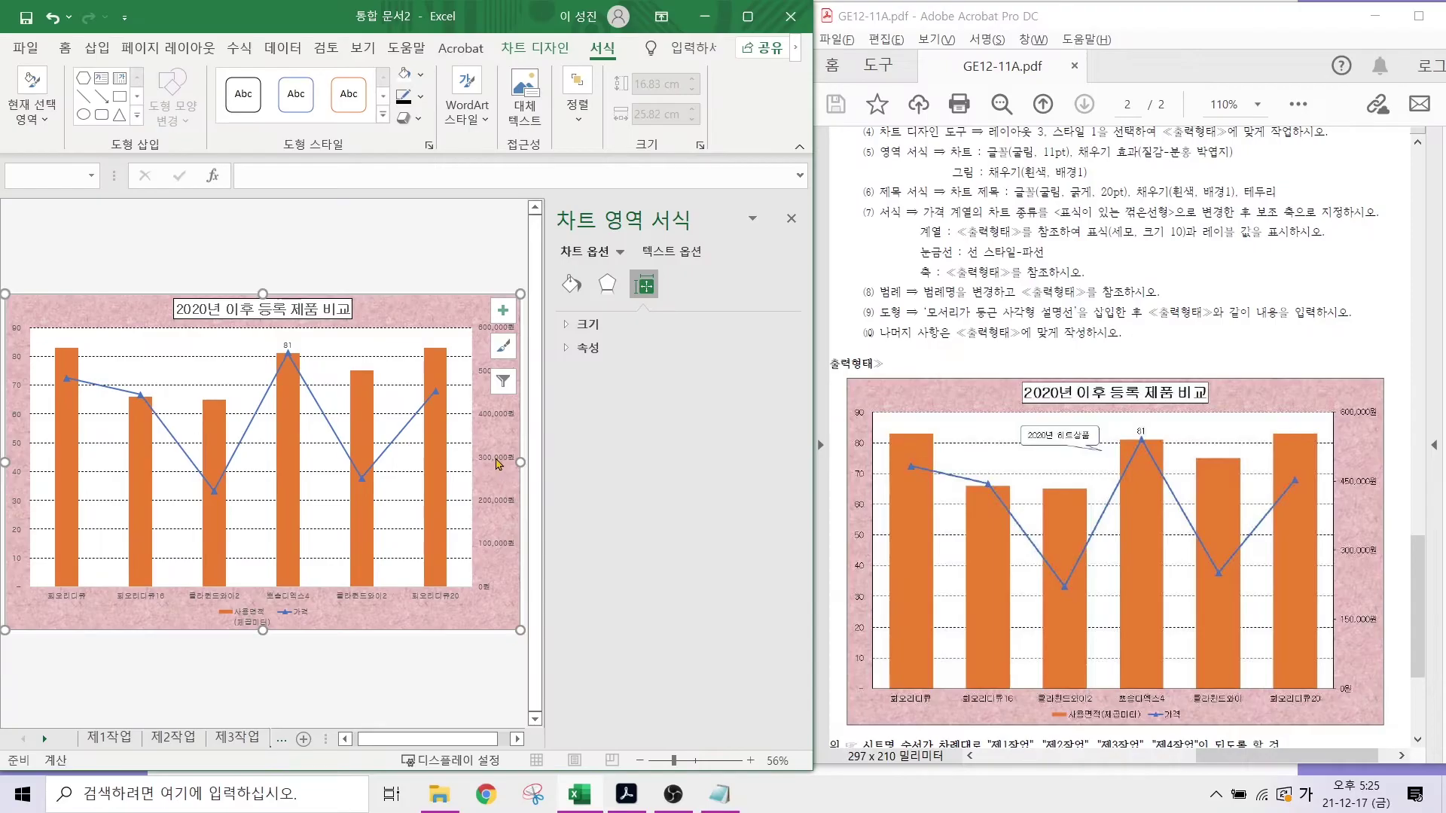
- Set the major unit (기본) of the secondary 가격 axis to 150000
left_click(993, 296)
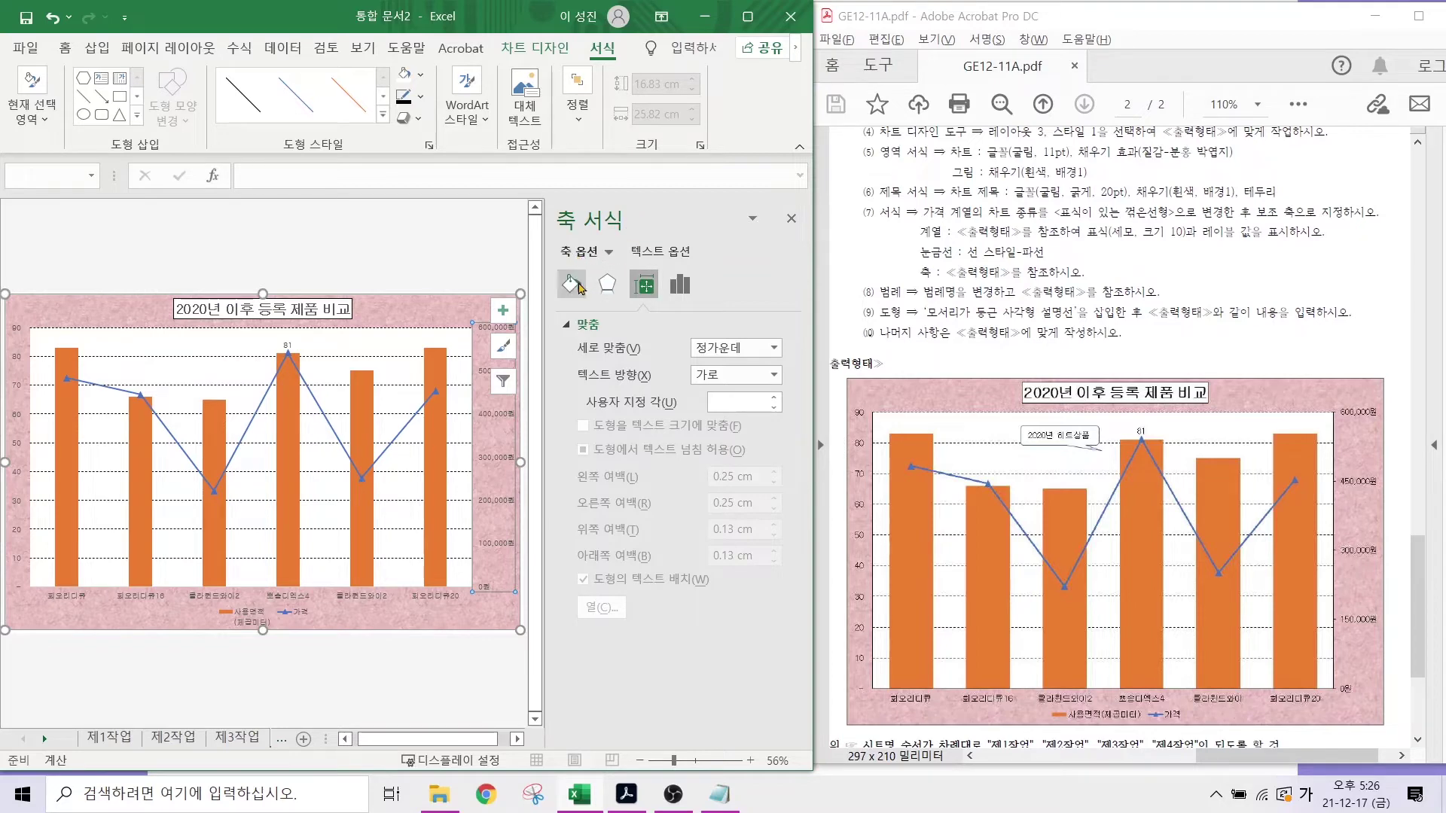
left_click(661, 286)
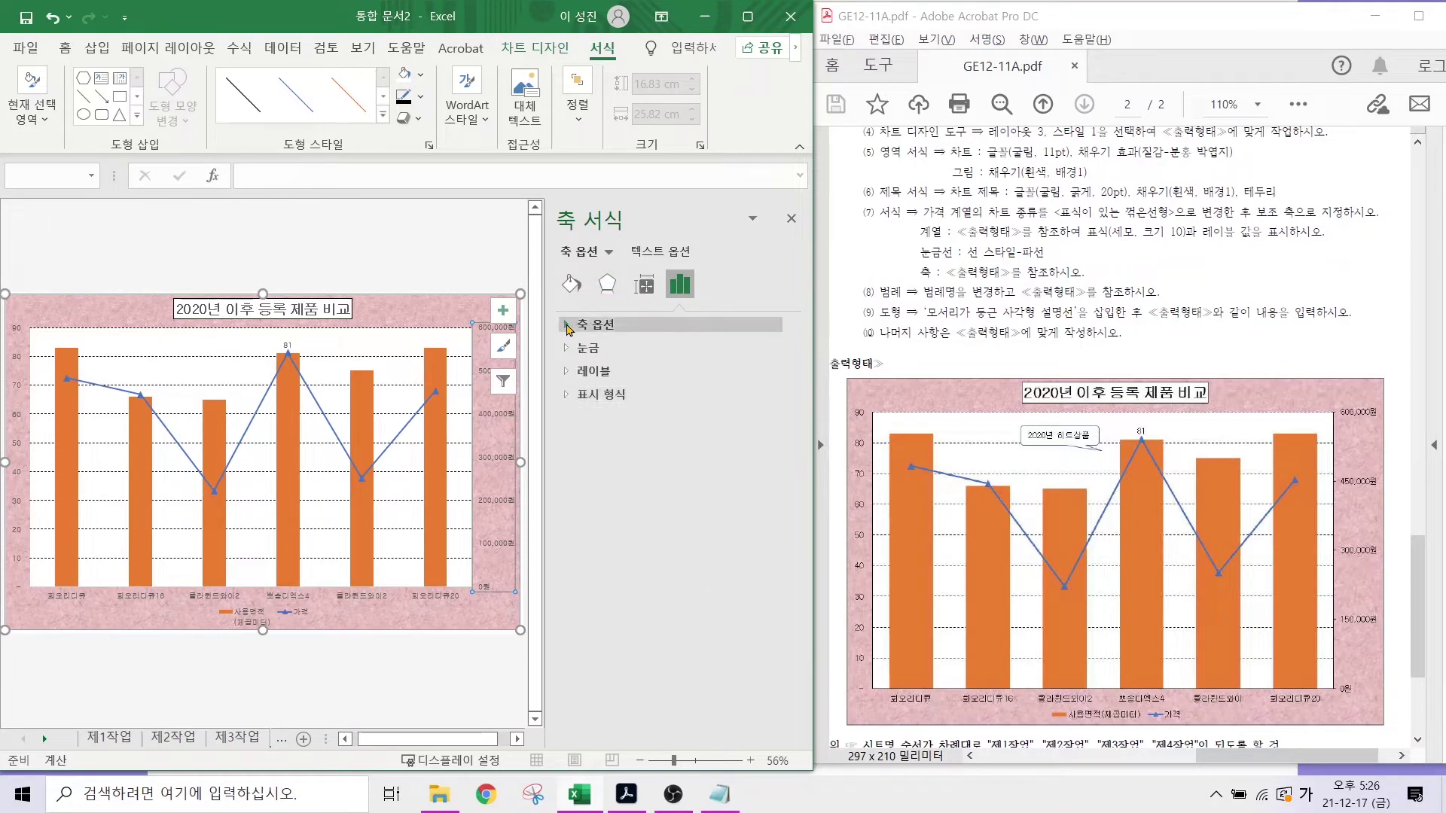
left_click(579, 324)
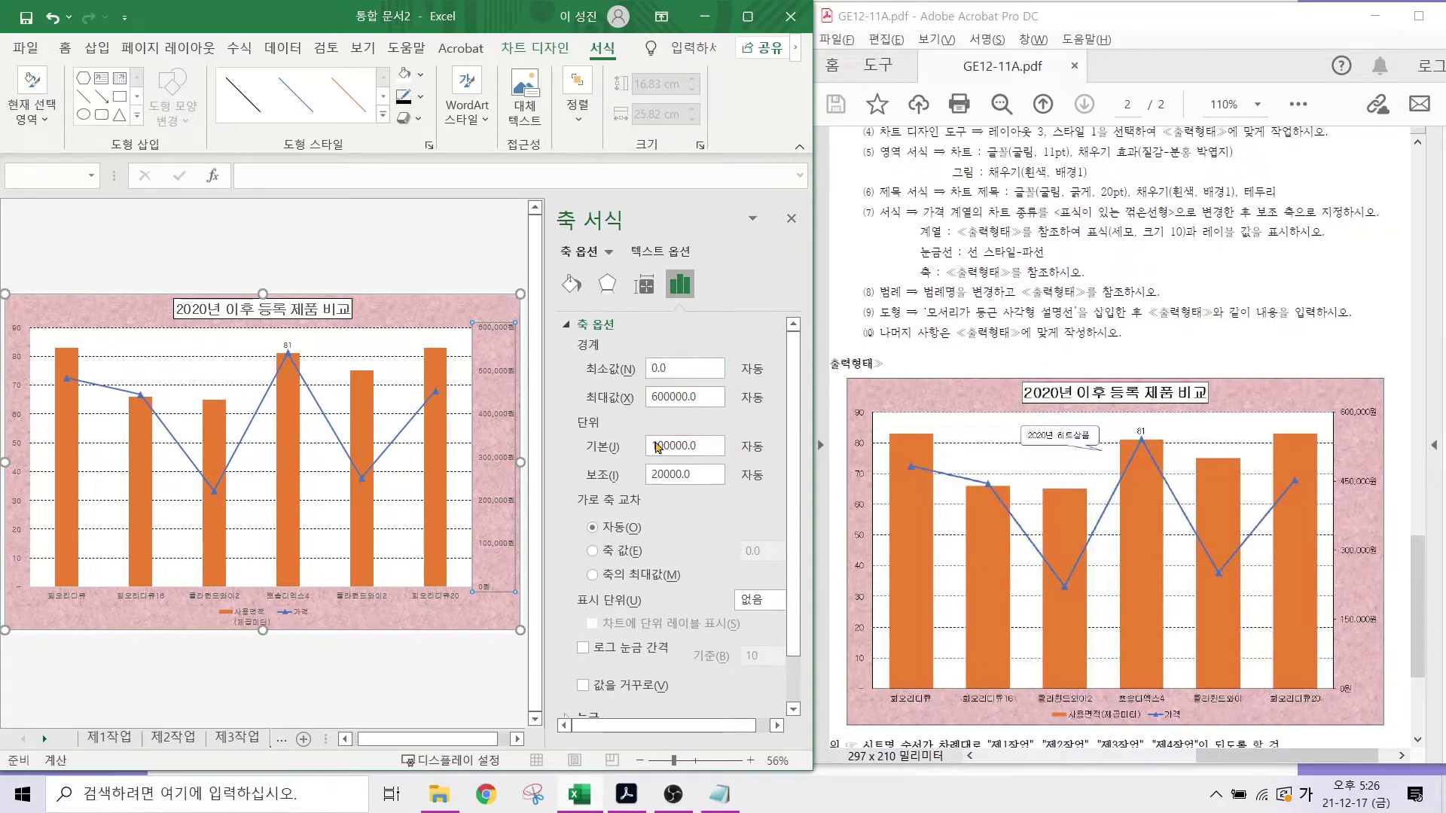
left_click(660, 445)
type("5")
key("Delete")
key("Return")
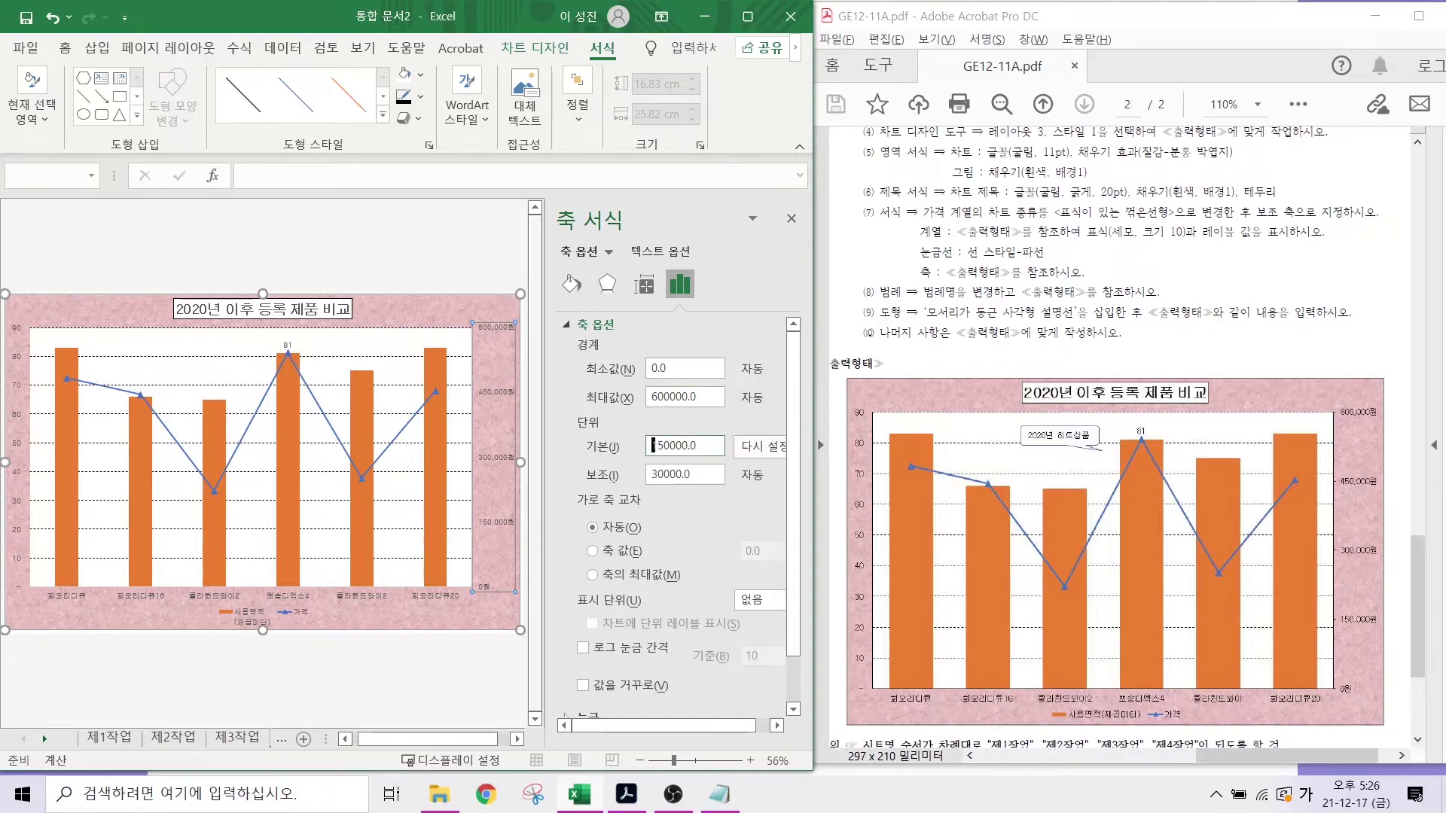
- Give the primary vertical axis a solid line (실선), following the axis lines in the exam sheet's 출력형태
key("ctrl+2")
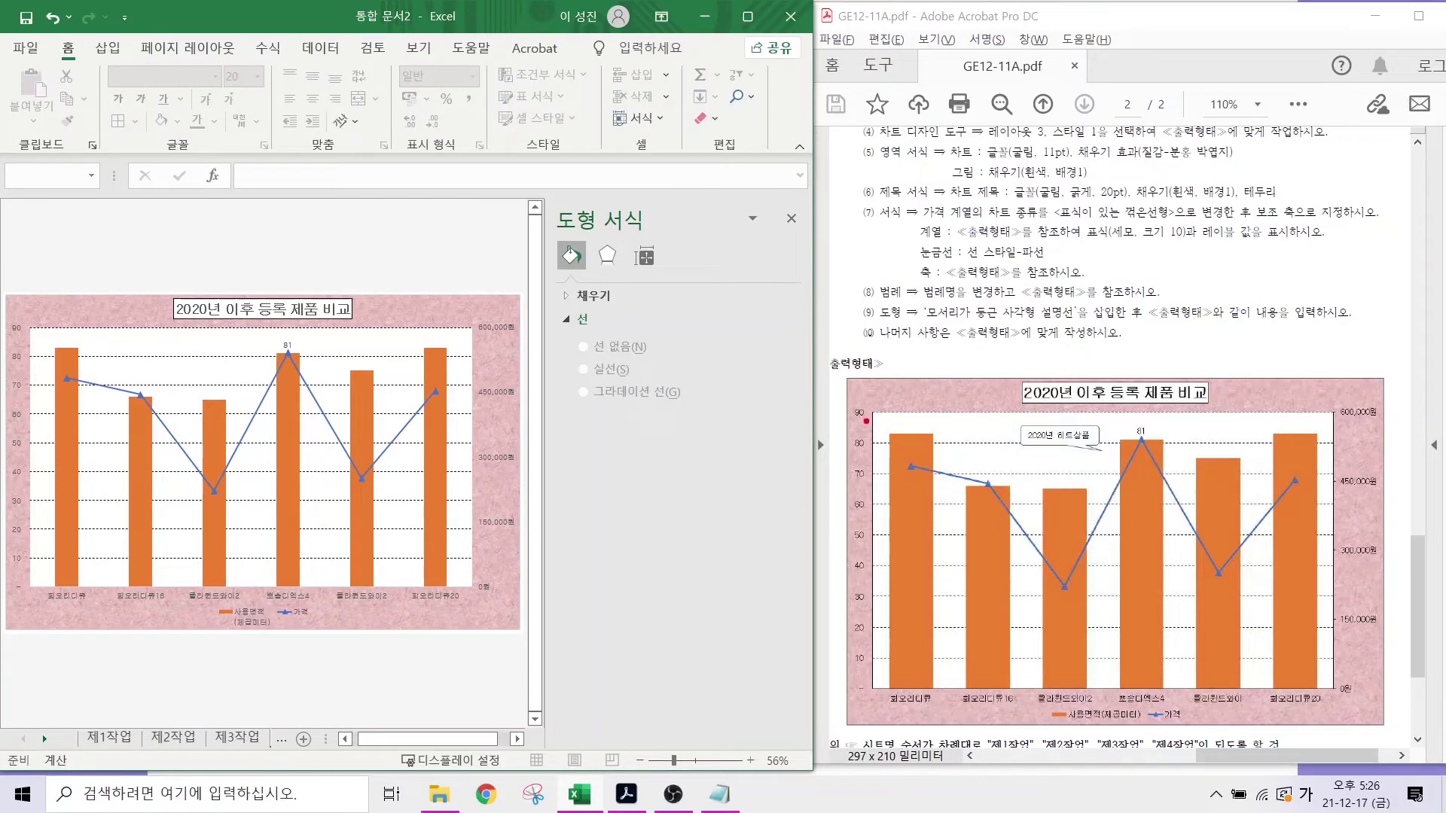
left_click_drag(872, 424, 831, 376)
left_click_drag(1336, 454, 1385, 404)
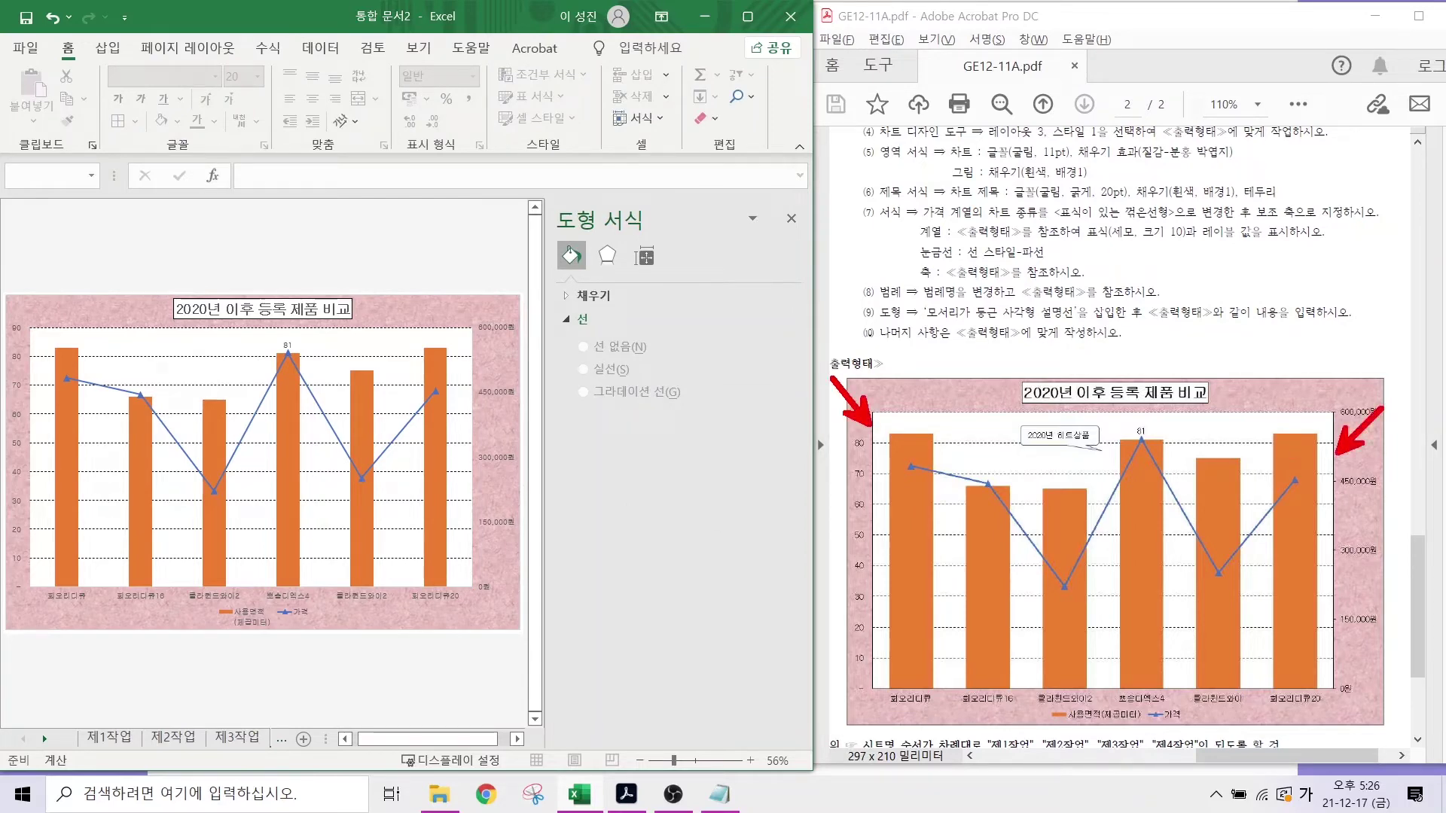
mouse_move(1026, 689)
left_mouse_down()
mouse_move(981, 730)
mouse_move(977, 719)
left_mouse_up()
key("Escape")
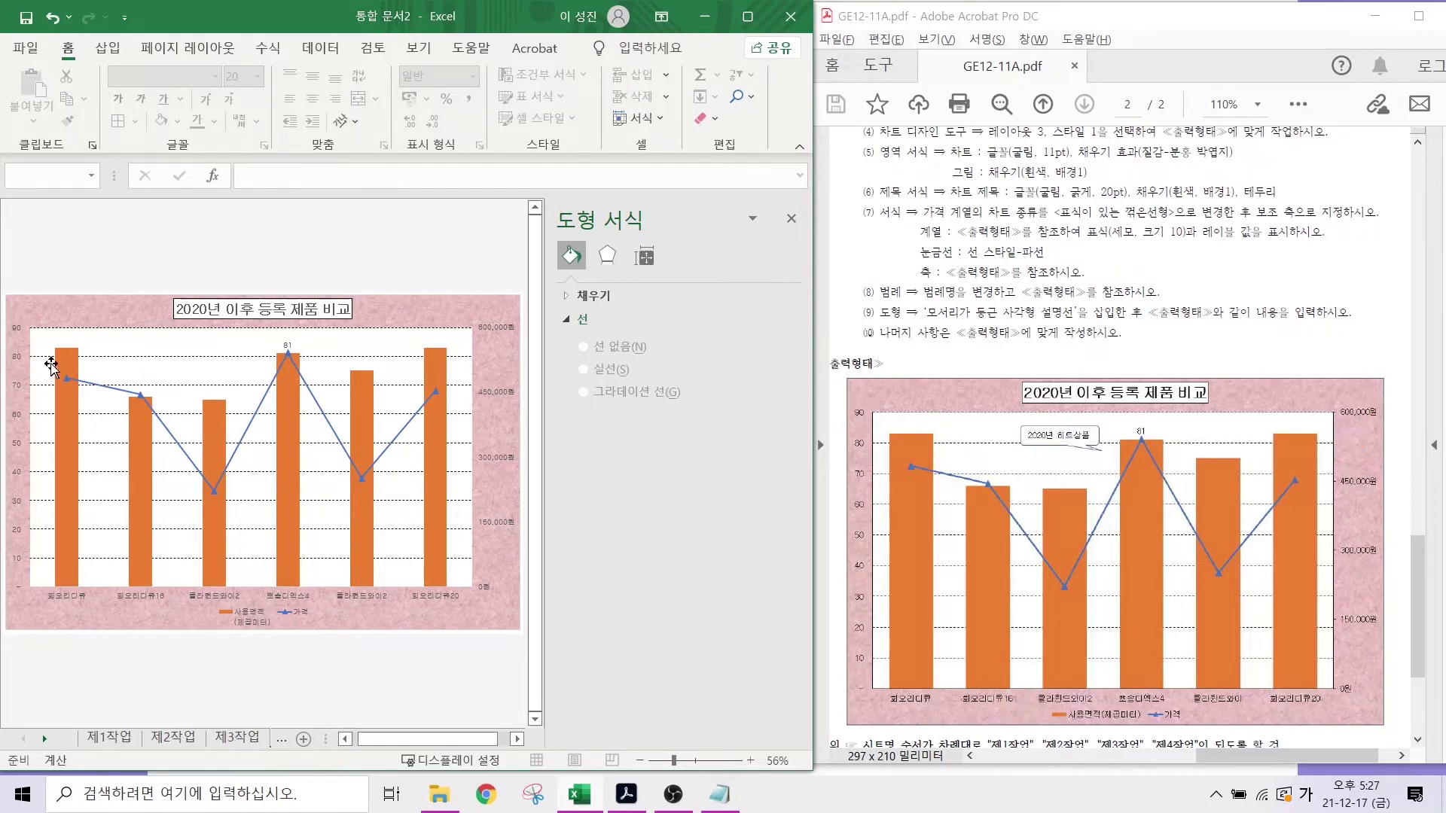
left_click(21, 363)
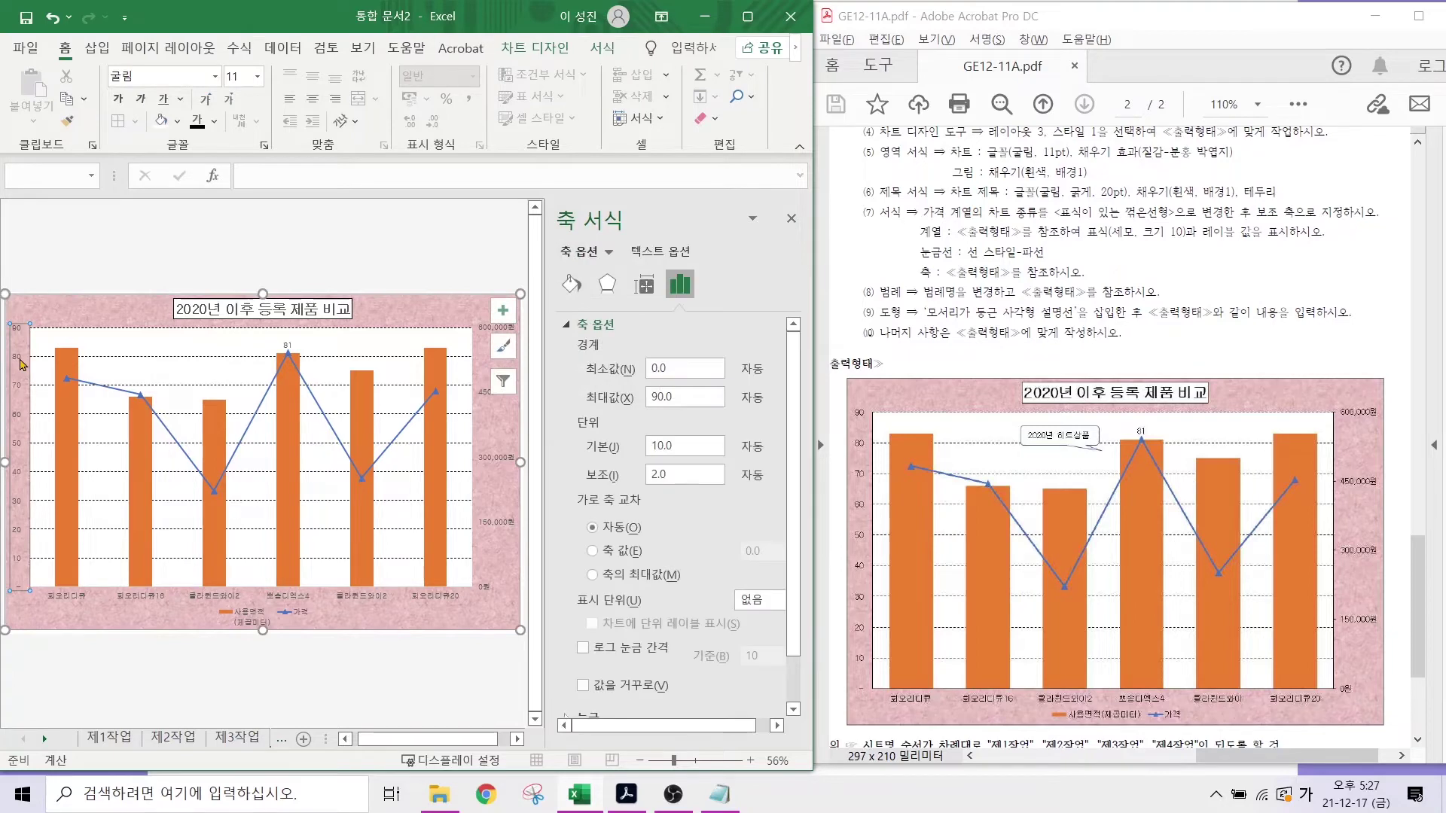
left_click(571, 283)
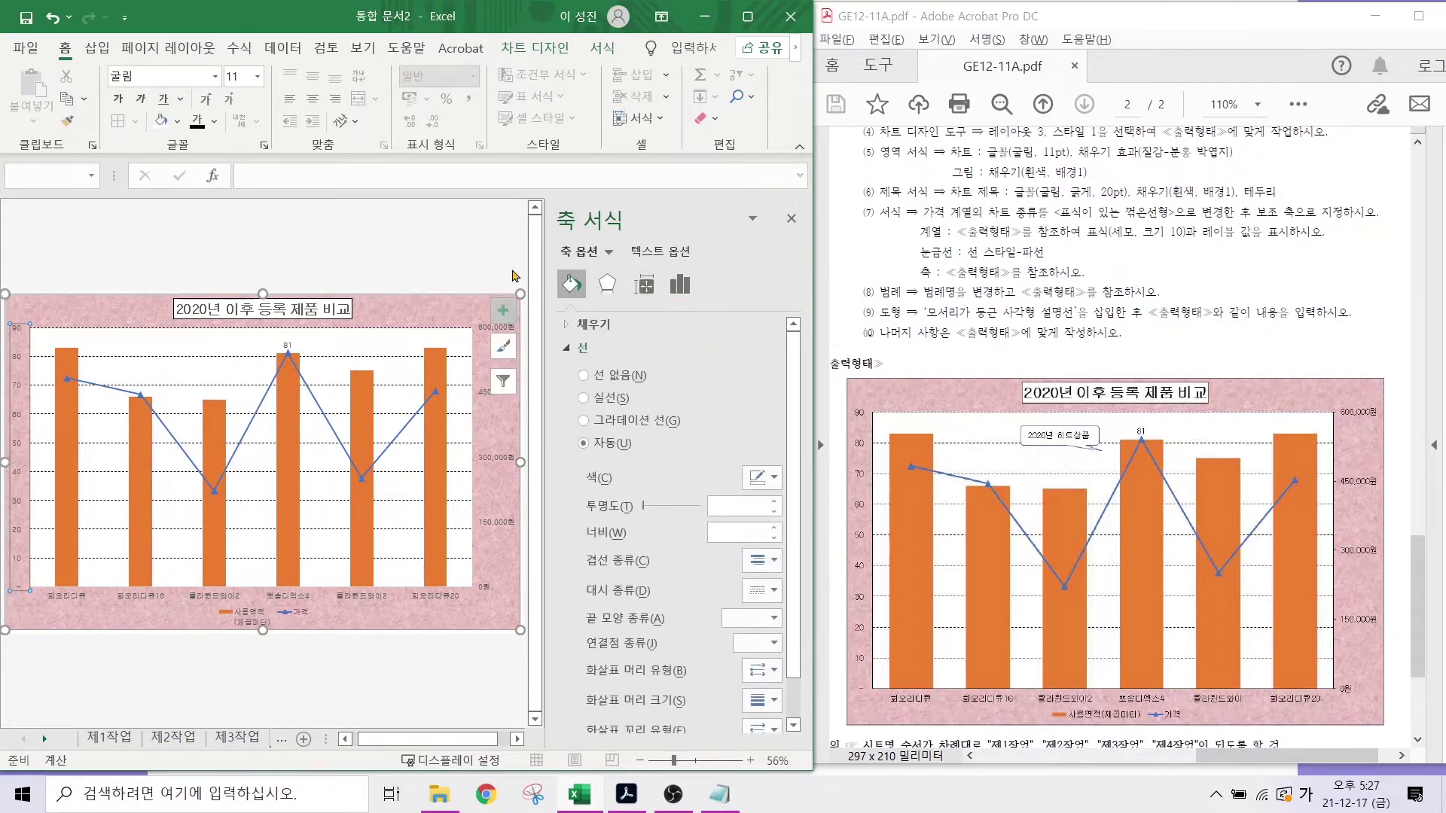
left_click(612, 400)
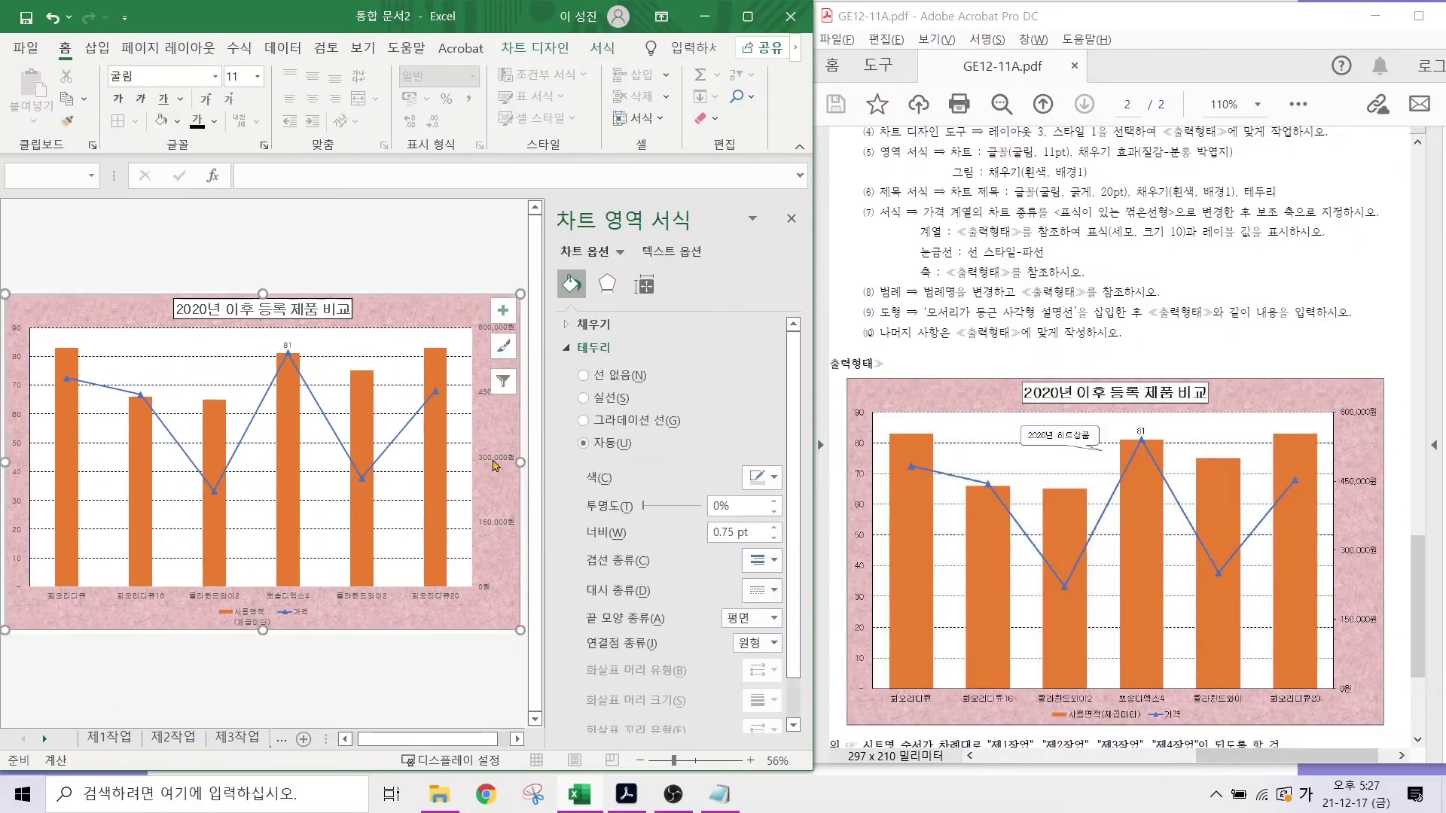
- Give the secondary vertical 가격 axis a solid line (실선), and select the horizontal category axis
left_click(992, 466)
left_click(602, 397)
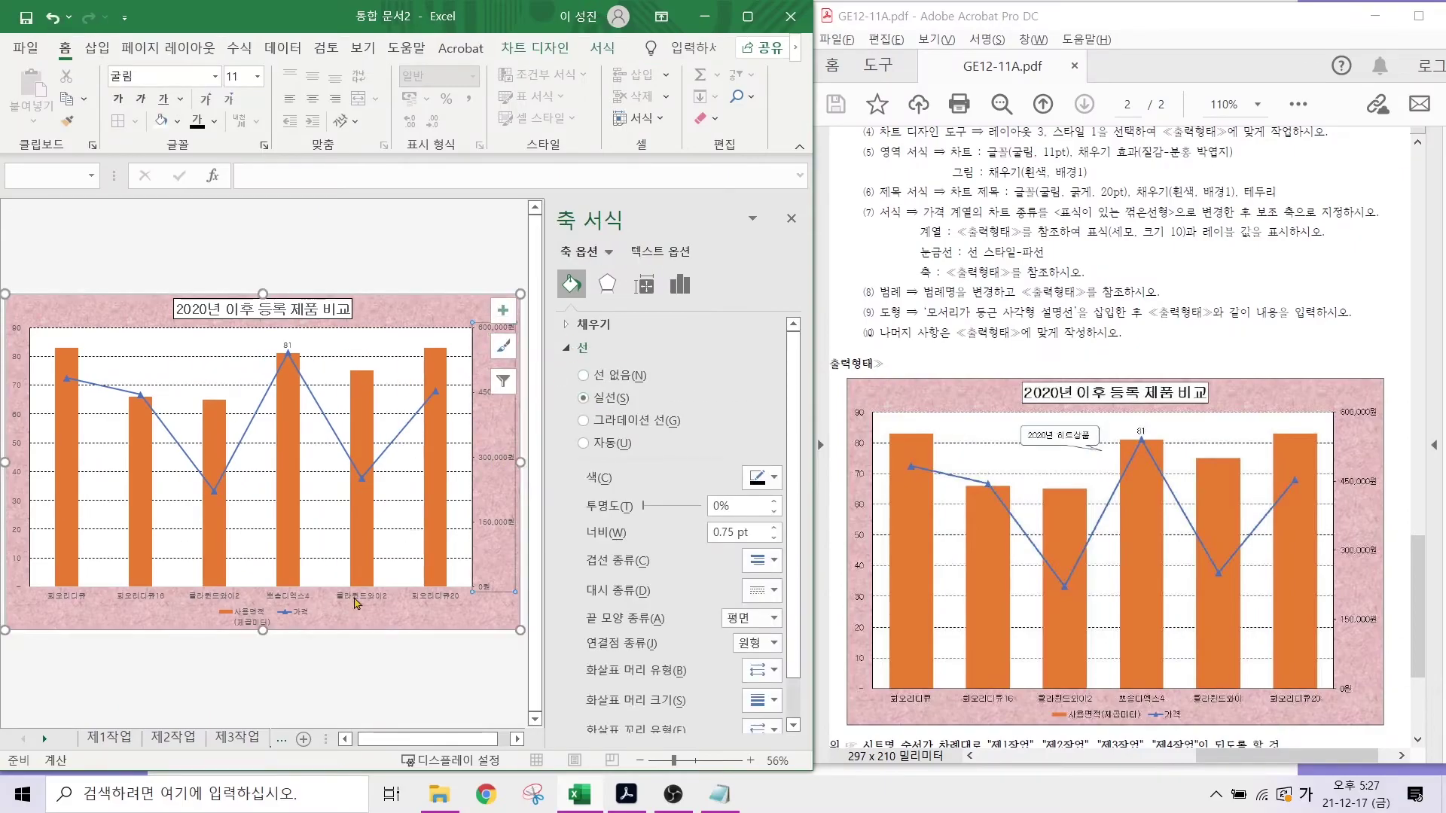
left_click(359, 599)
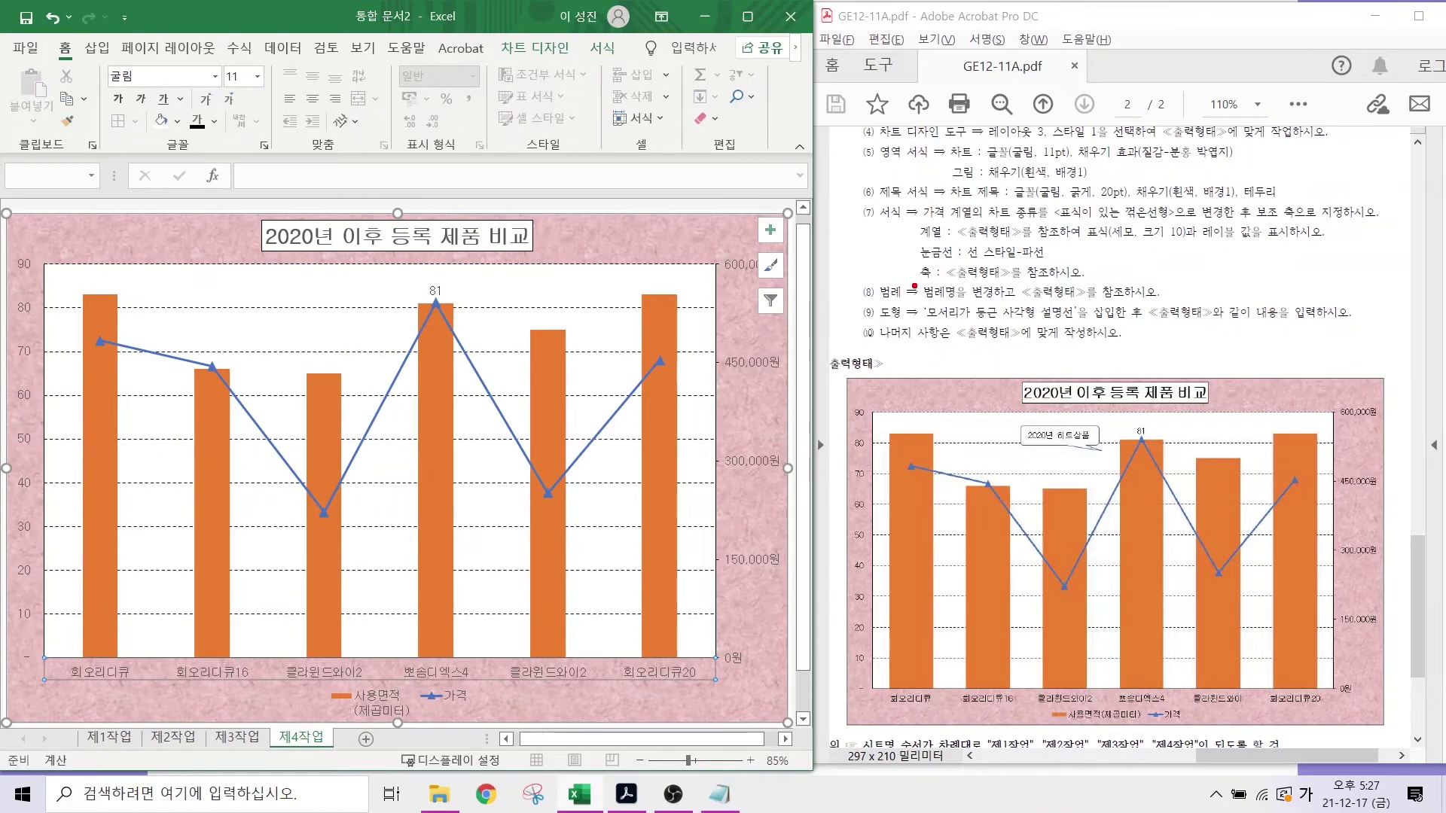
left_click_drag(912, 292, 1158, 292)
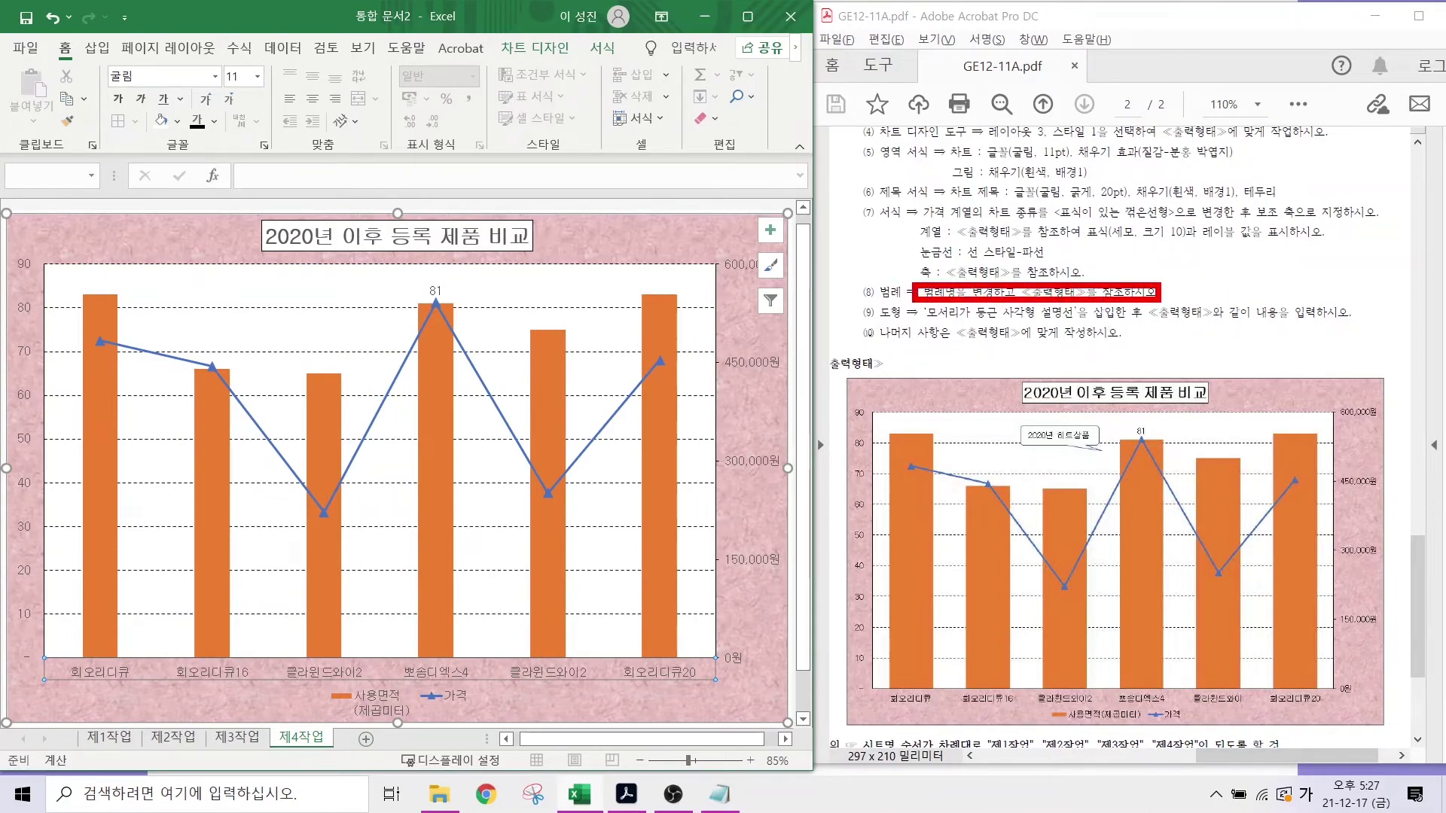
left_click_drag(471, 696, 558, 635)
left_click_drag(1189, 703, 1281, 656)
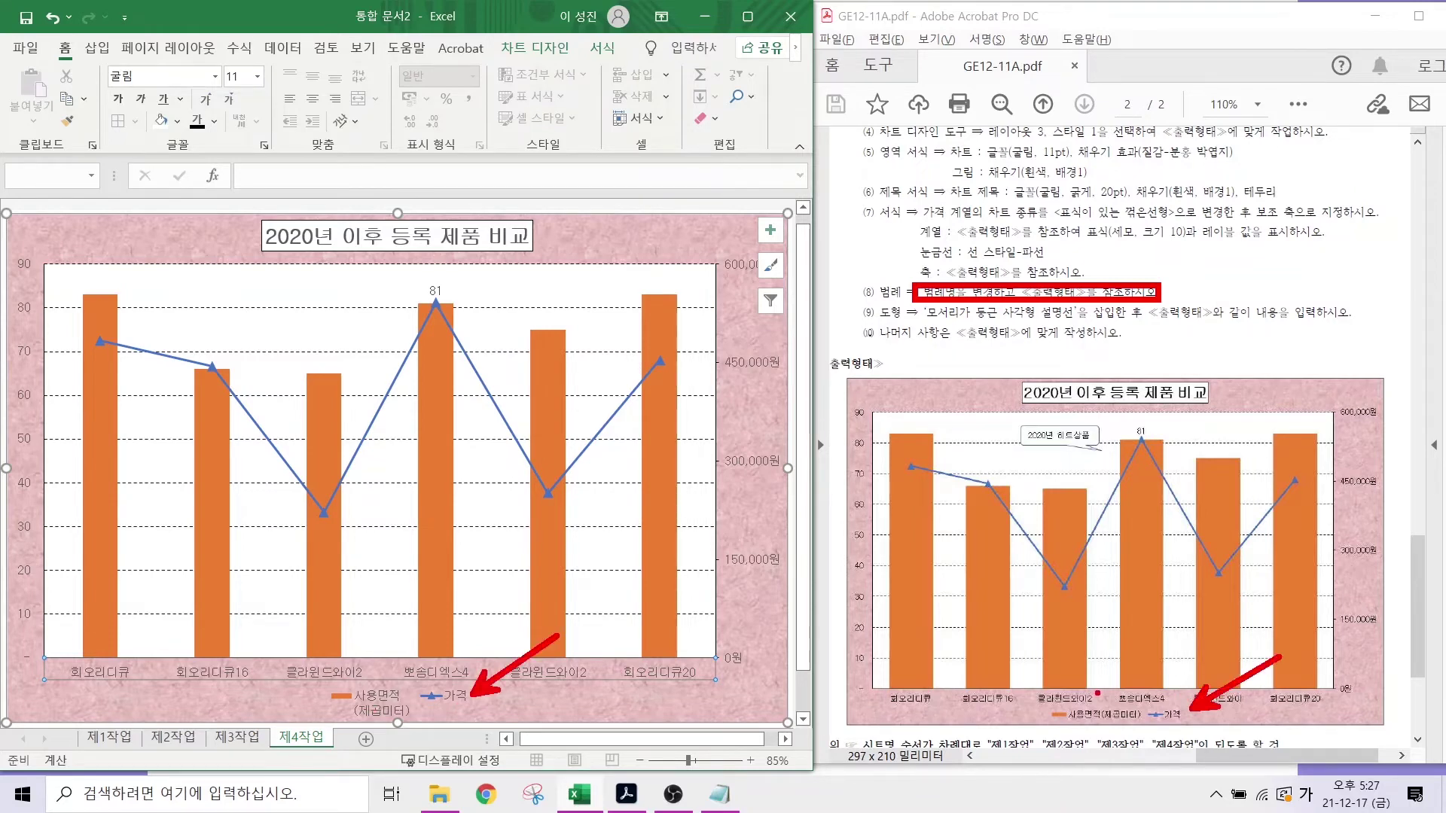
left_click_drag(1078, 706, 1021, 675)
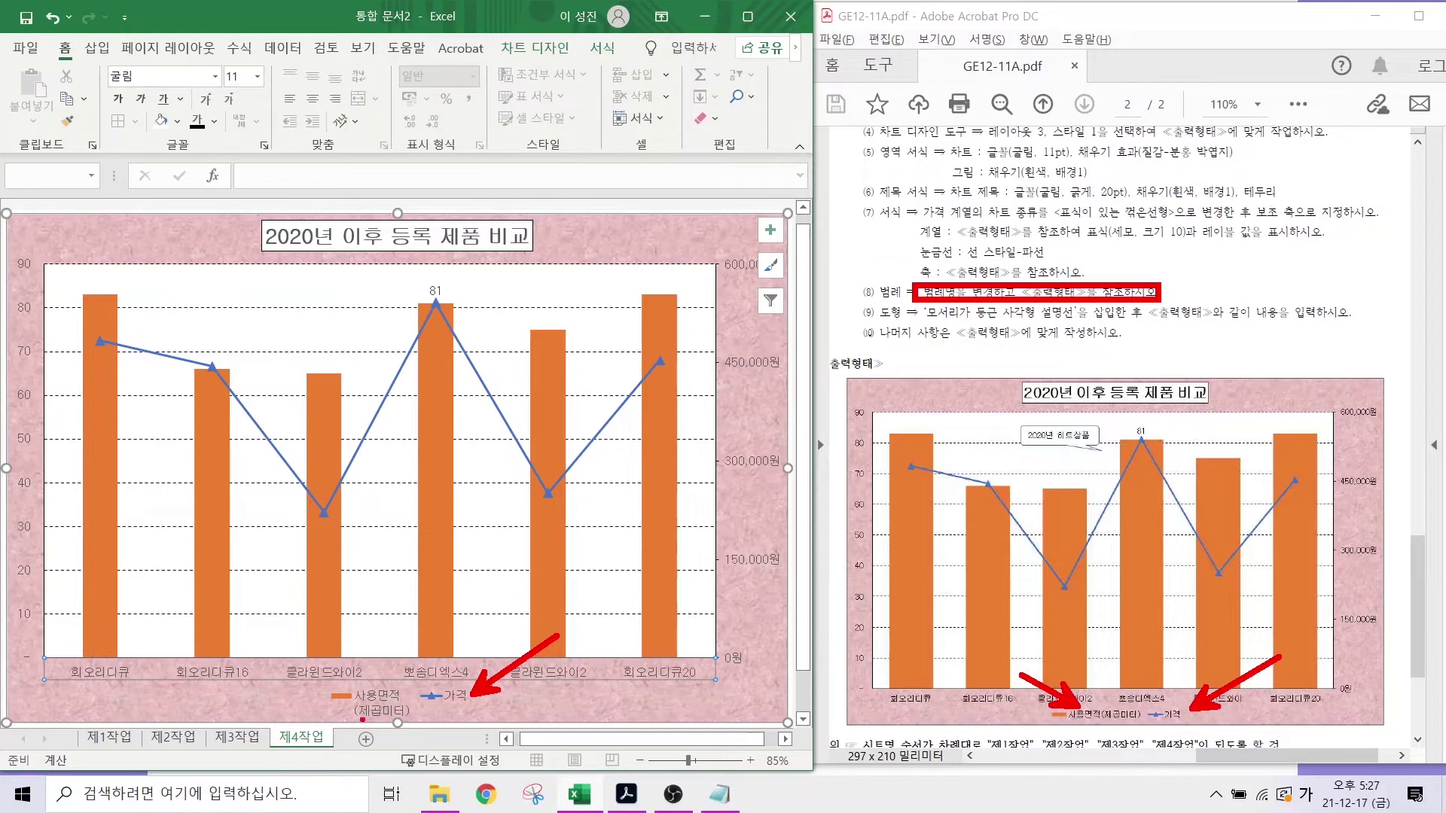
left_click_drag(1062, 724, 1151, 723)
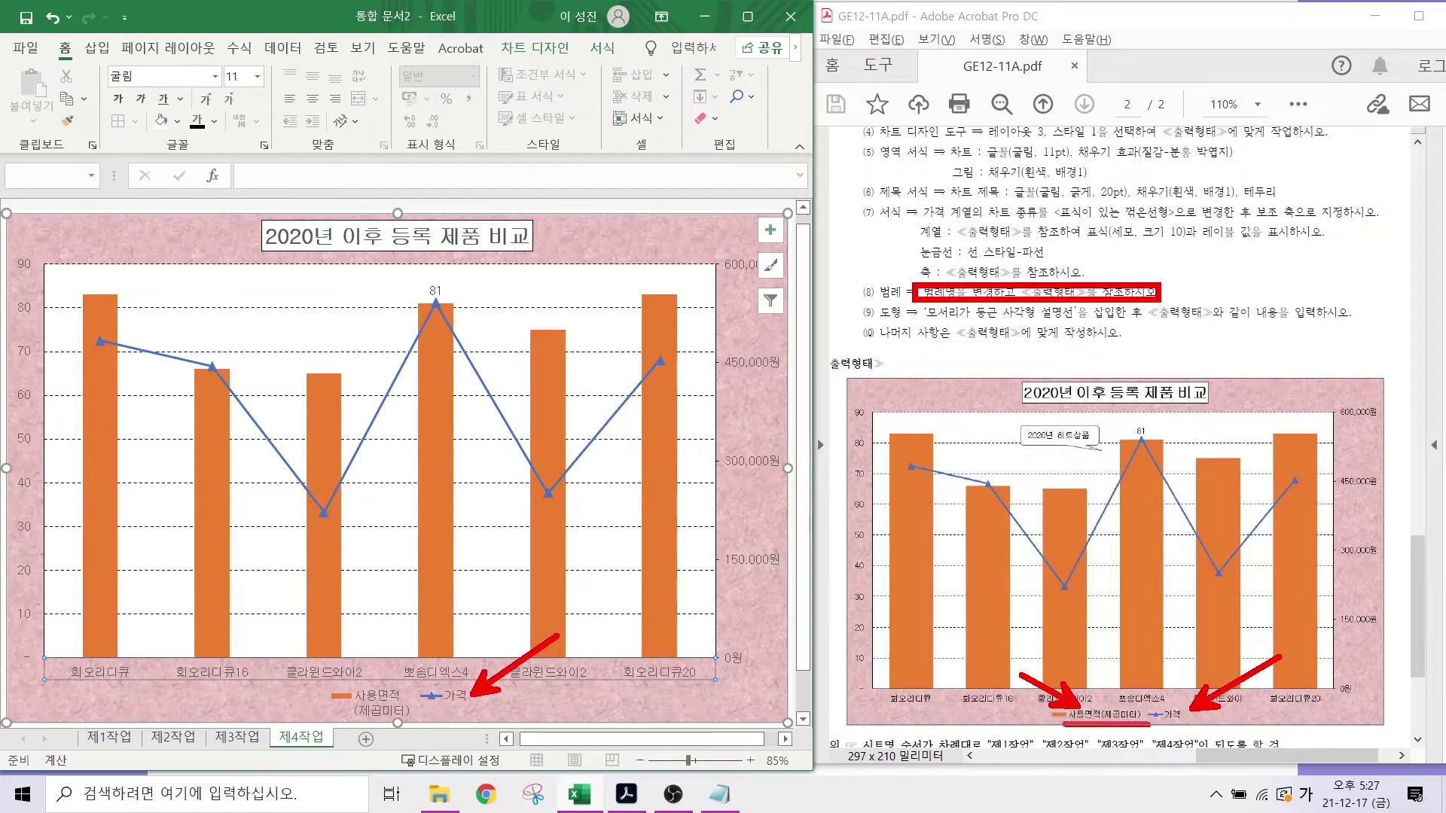
left_click_drag(348, 673, 420, 724)
key("Escape")
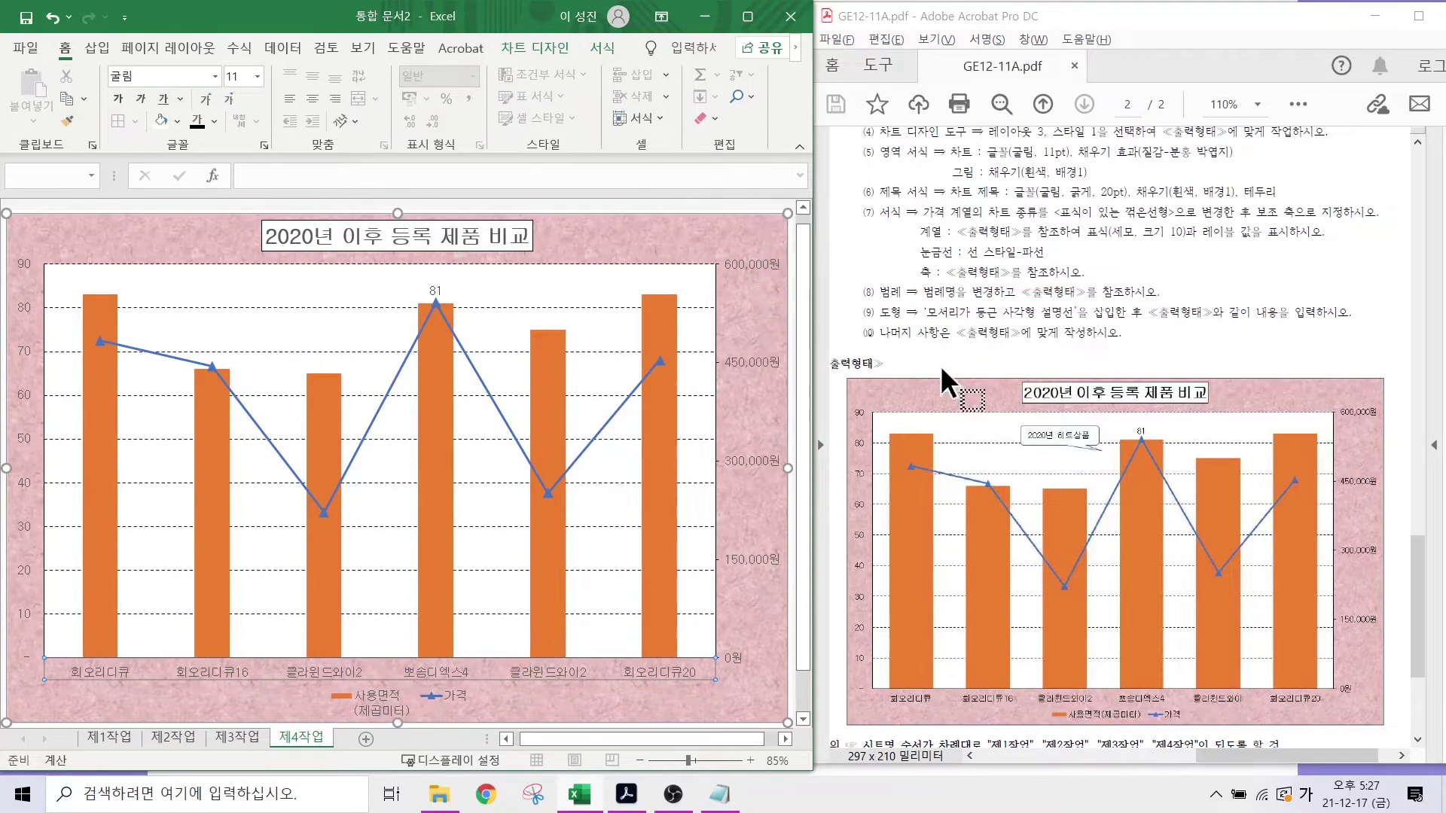
left_click(378, 700)
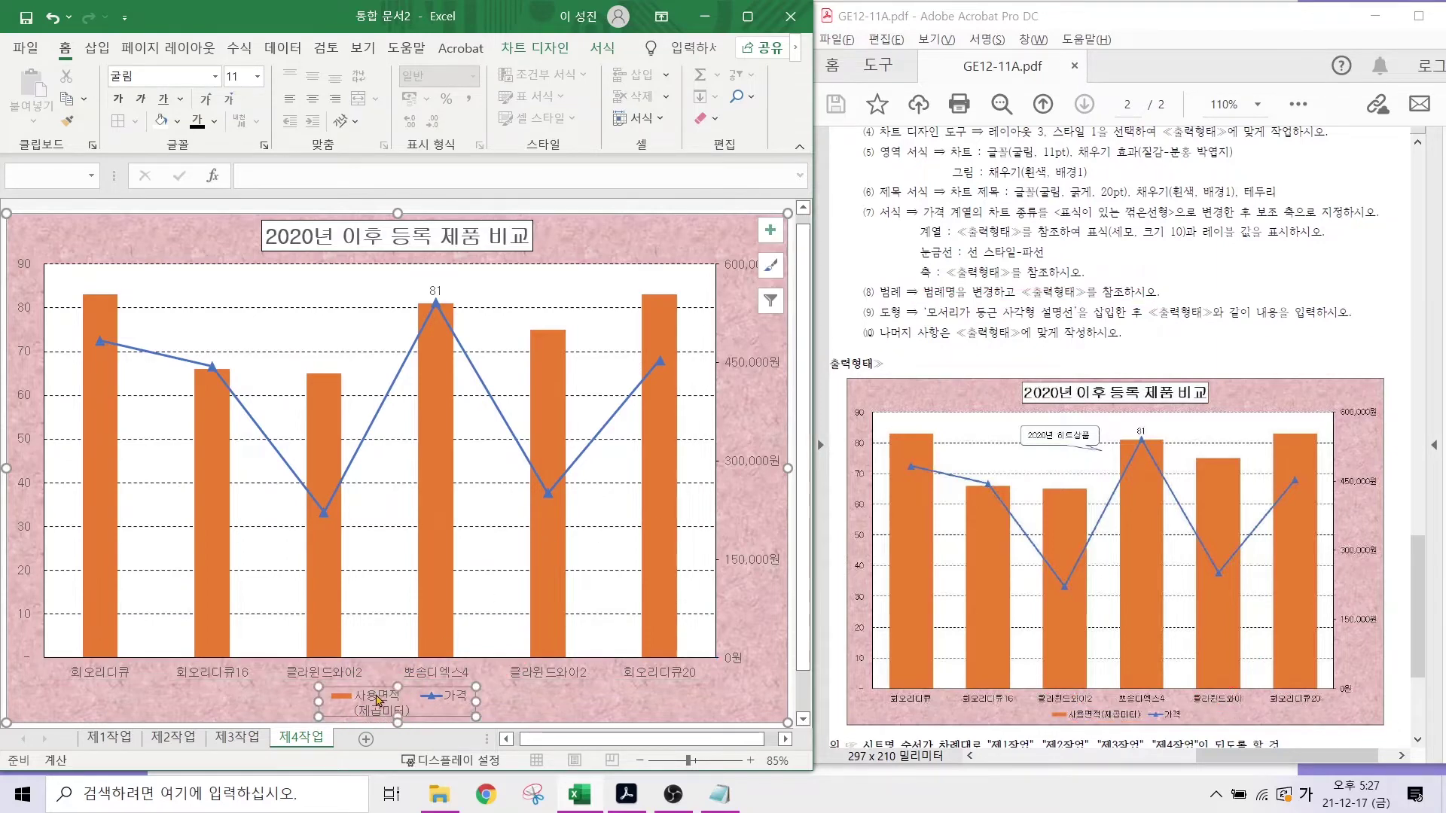
right_click(378, 700)
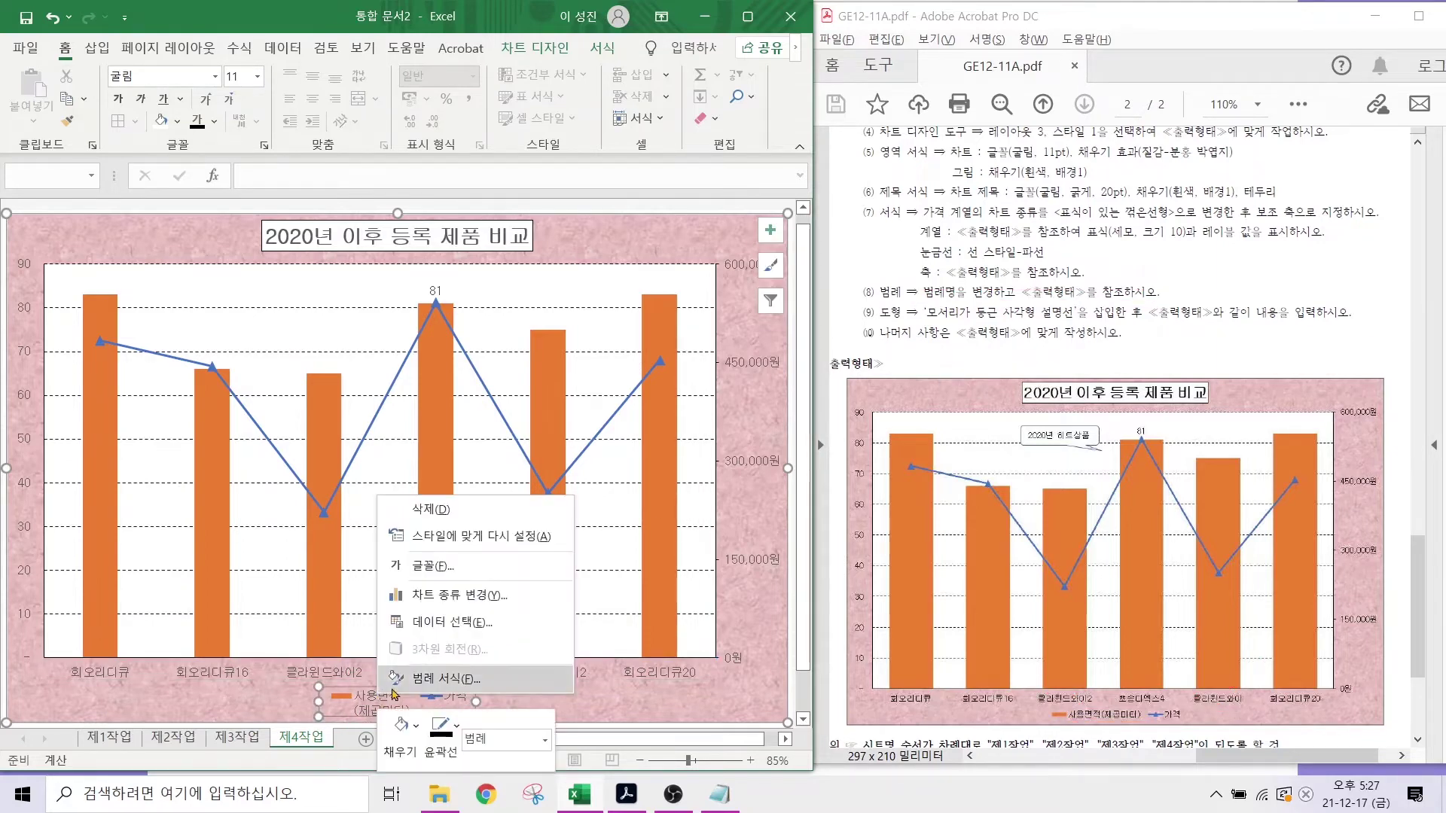
left_click(438, 679)
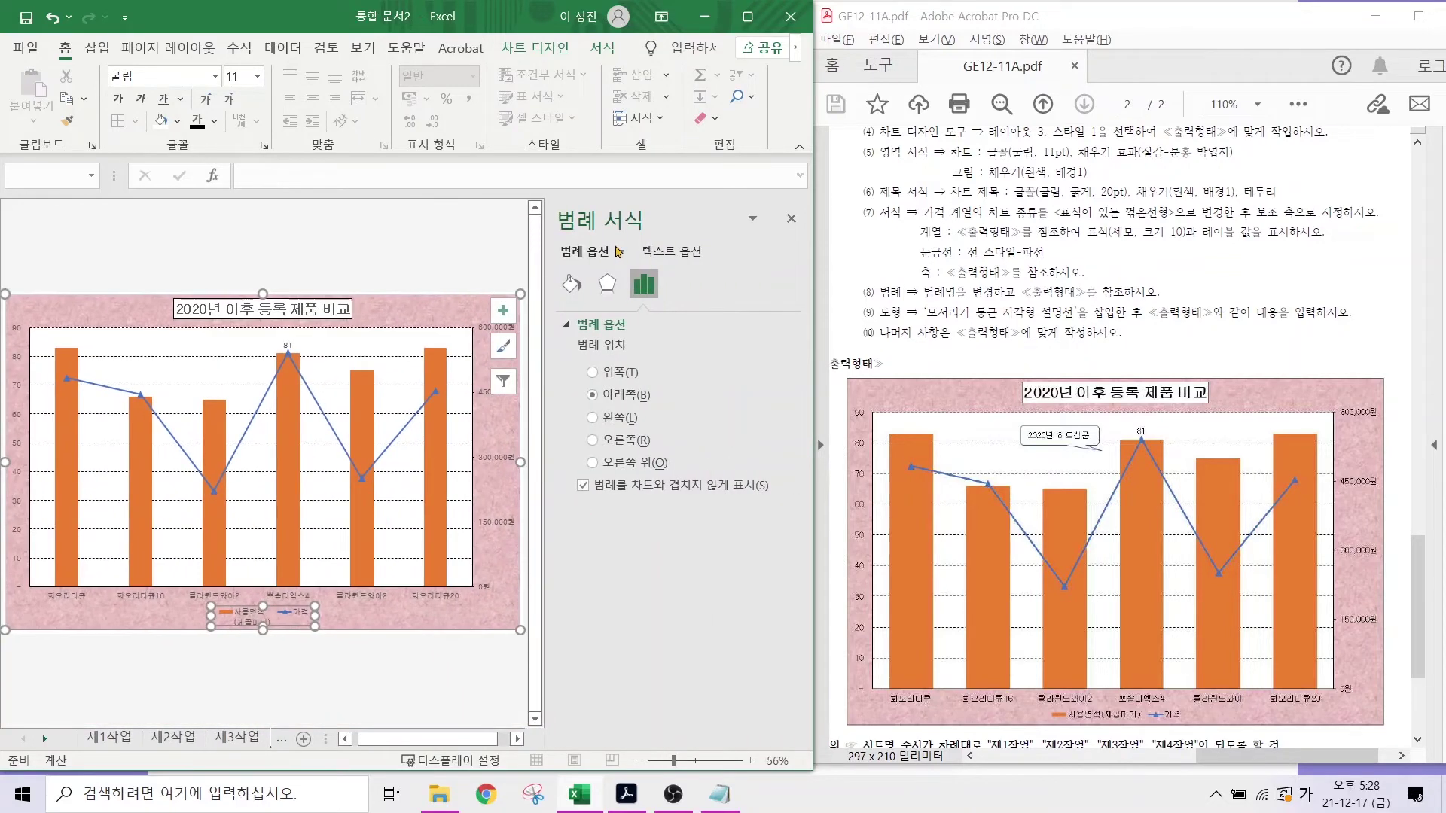
left_click(601, 284)
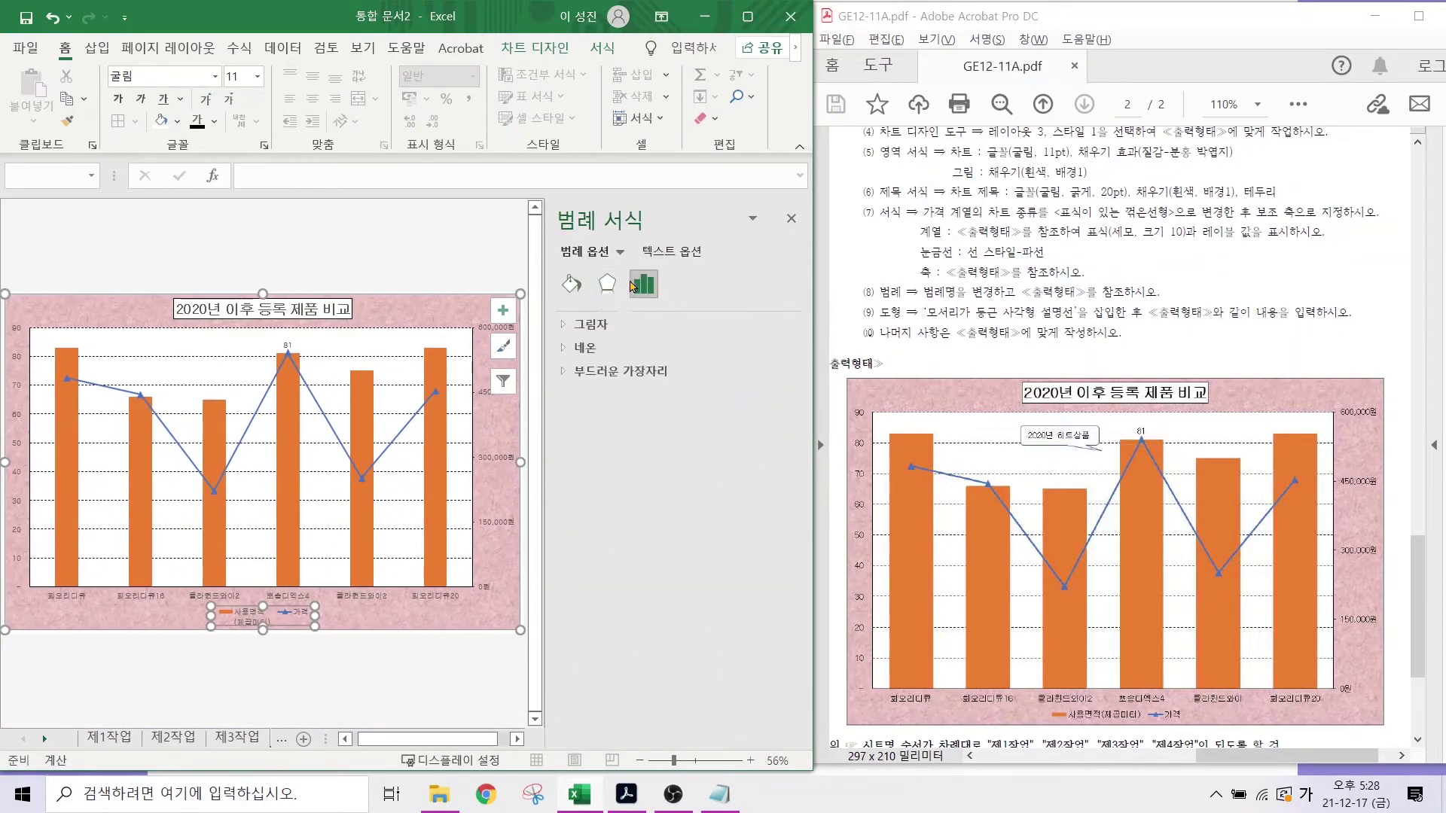
left_click(644, 283)
left_click(607, 284)
left_click(572, 284)
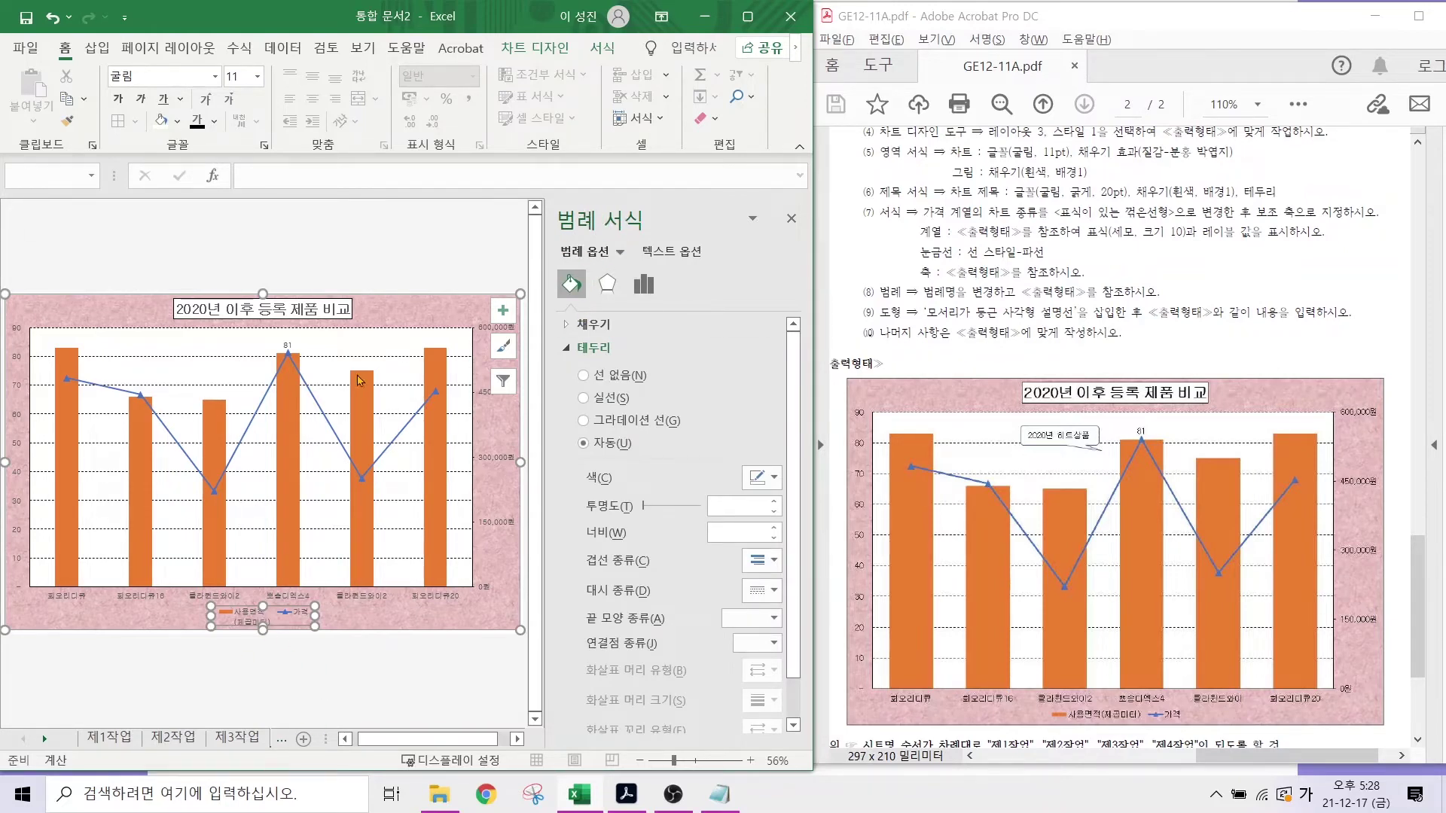
left_click(791, 219)
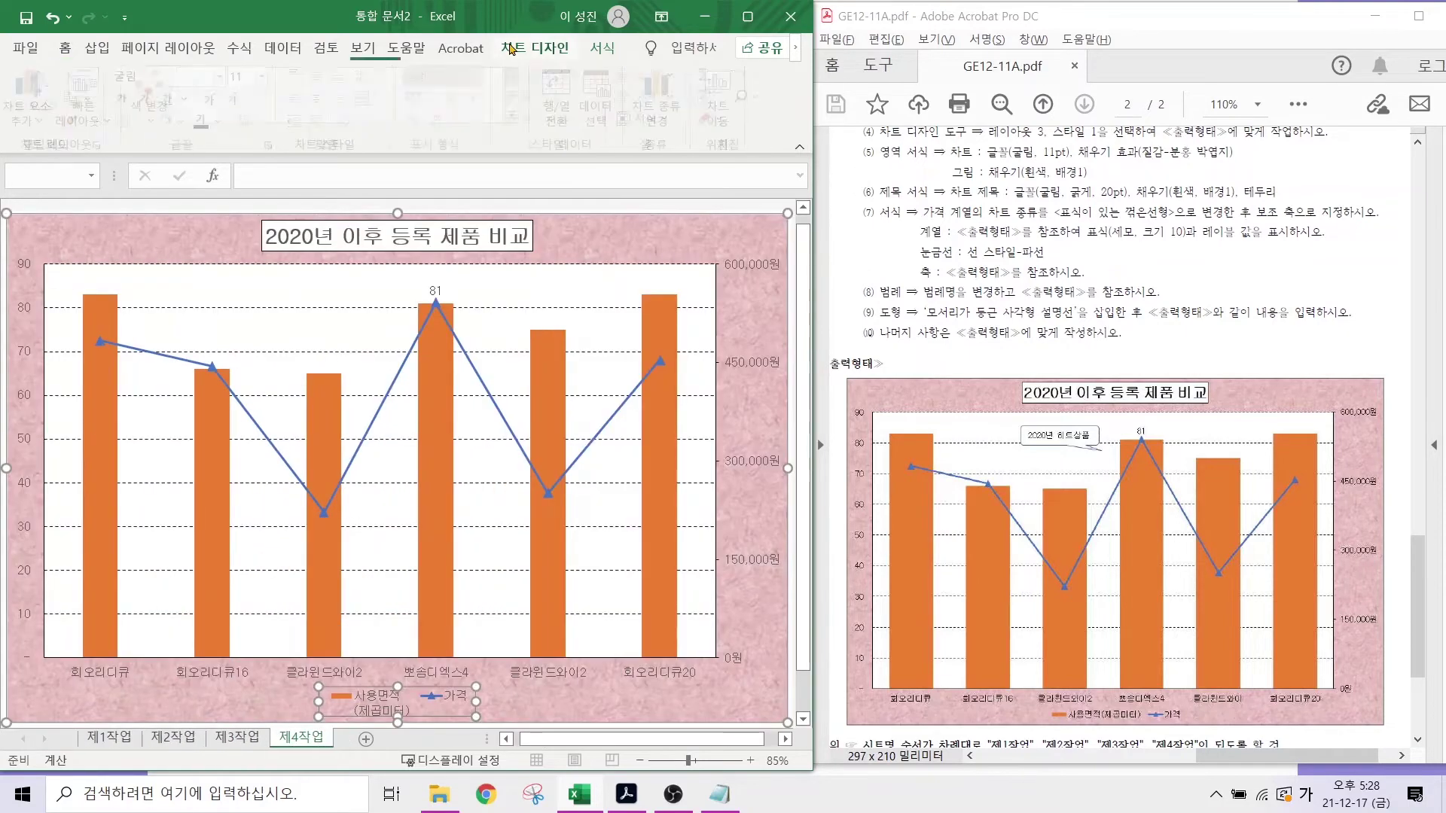
- Rename the usage-area series in the chart's data source with the single-line text 사용면적(제곱미터)
left_click(535, 47)
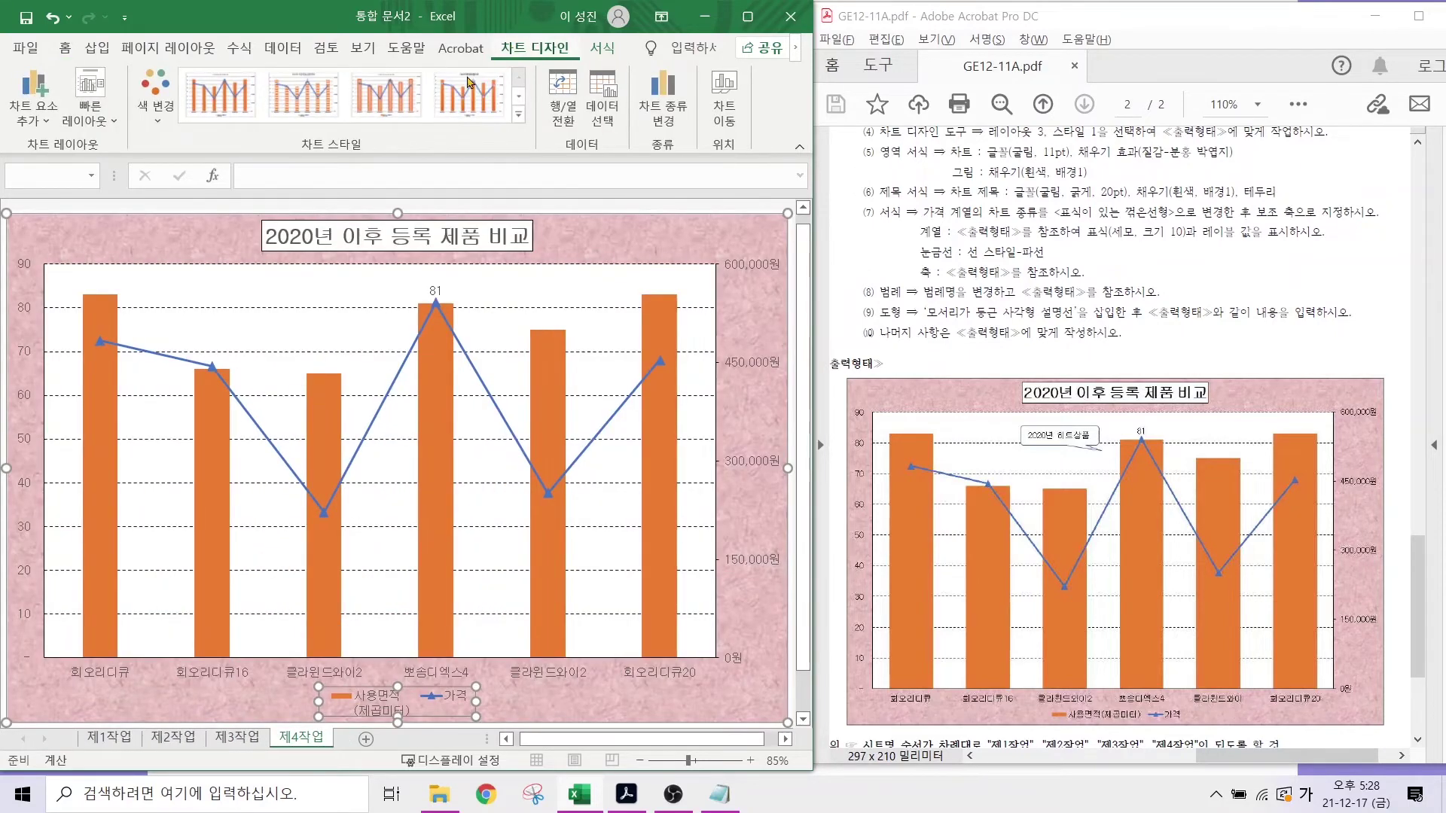
left_click(603, 113)
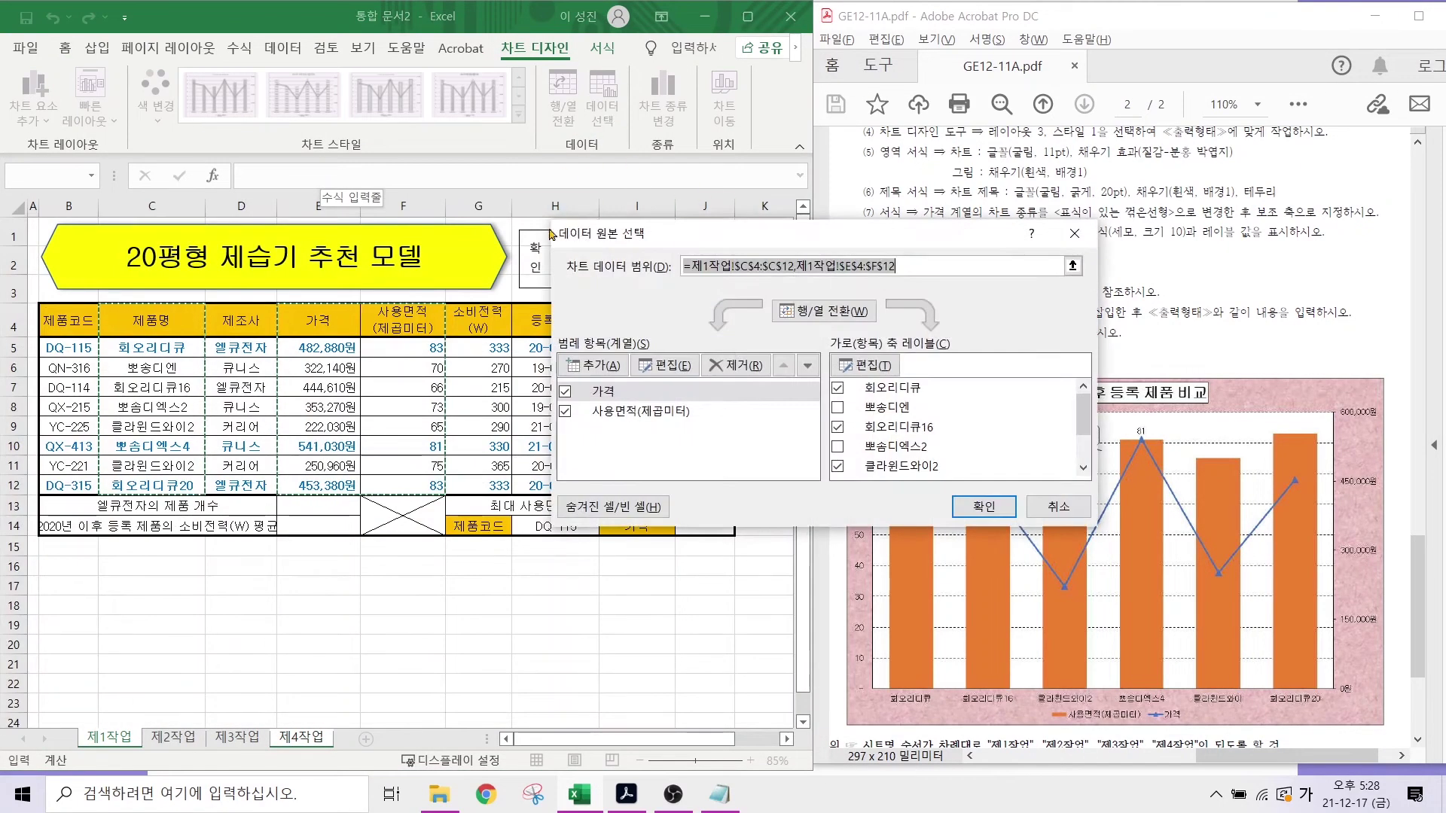
left_click(619, 412)
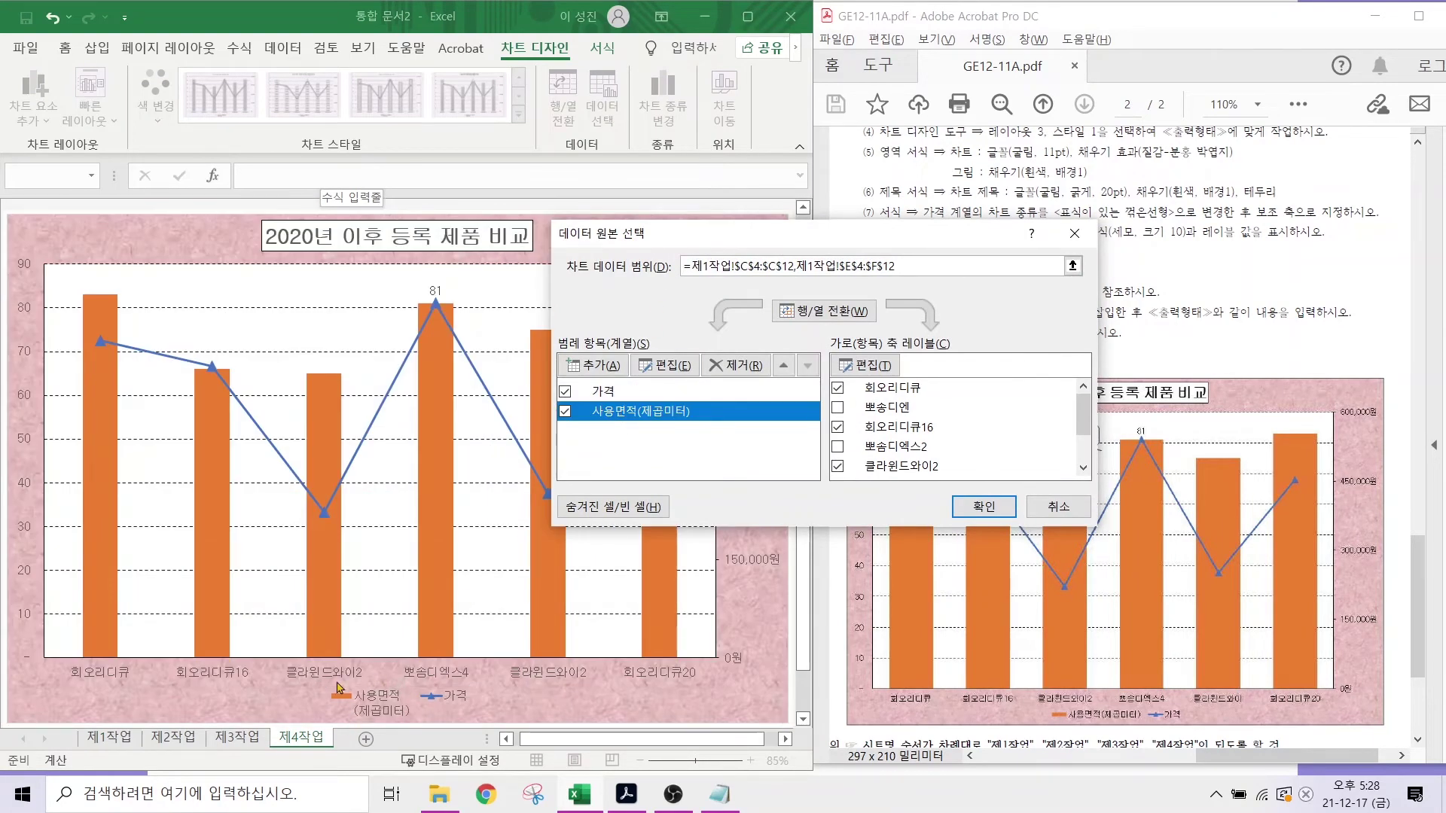
left_click_drag(343, 667, 424, 730)
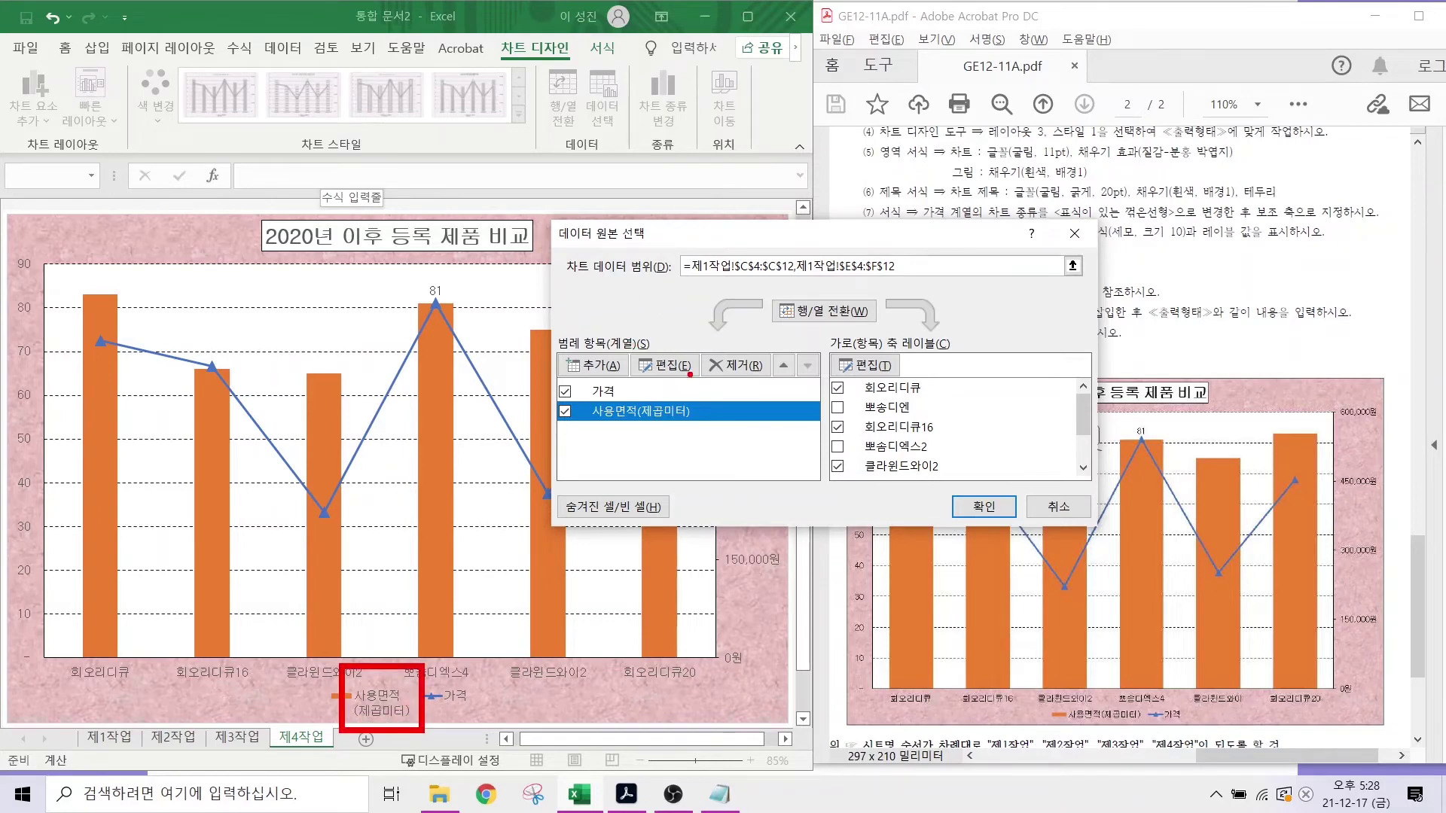
mouse_move(689, 374)
left_mouse_down()
mouse_move(646, 344)
mouse_move(680, 377)
left_mouse_up()
key("Escape")
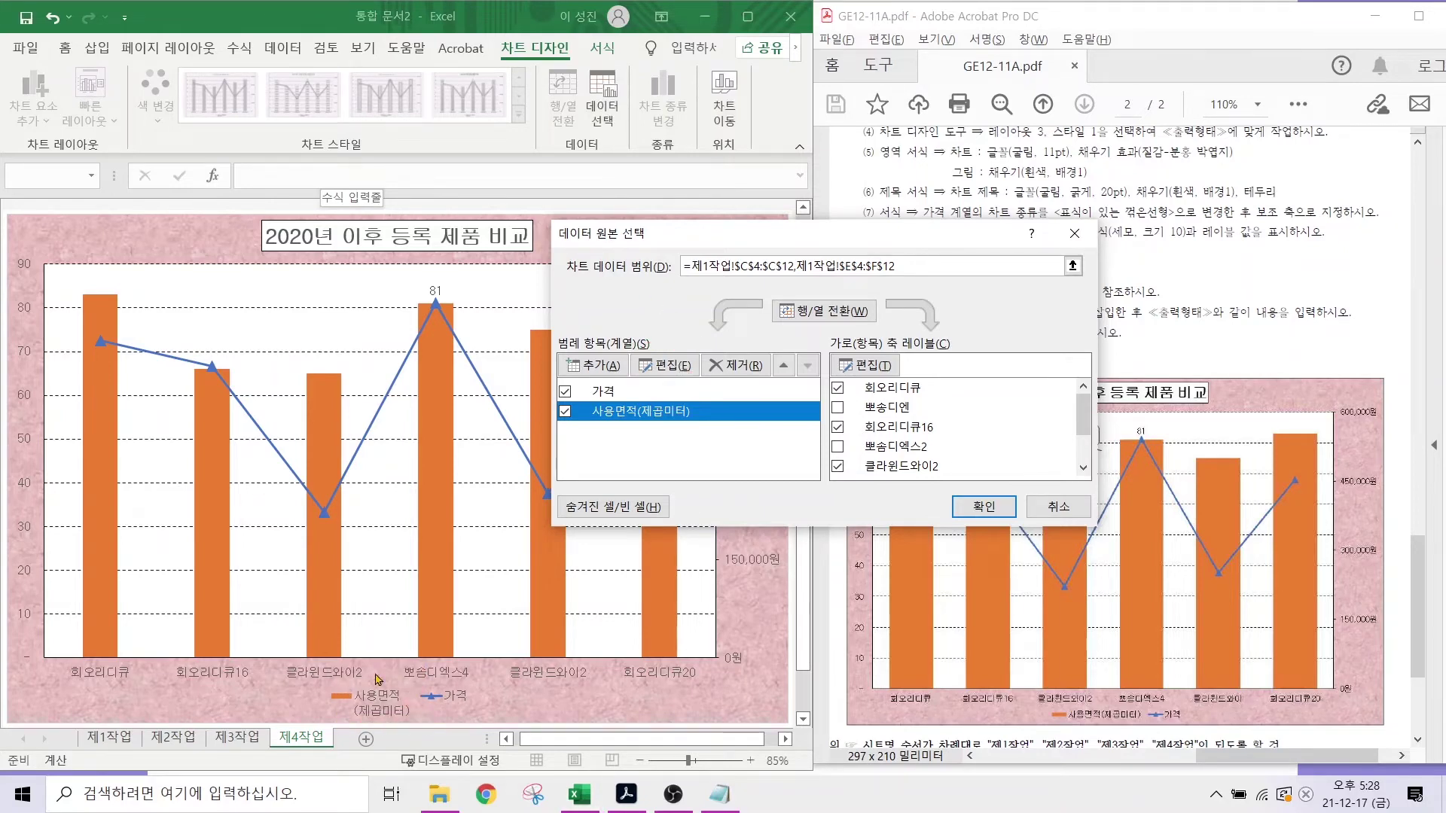
left_click(649, 365)
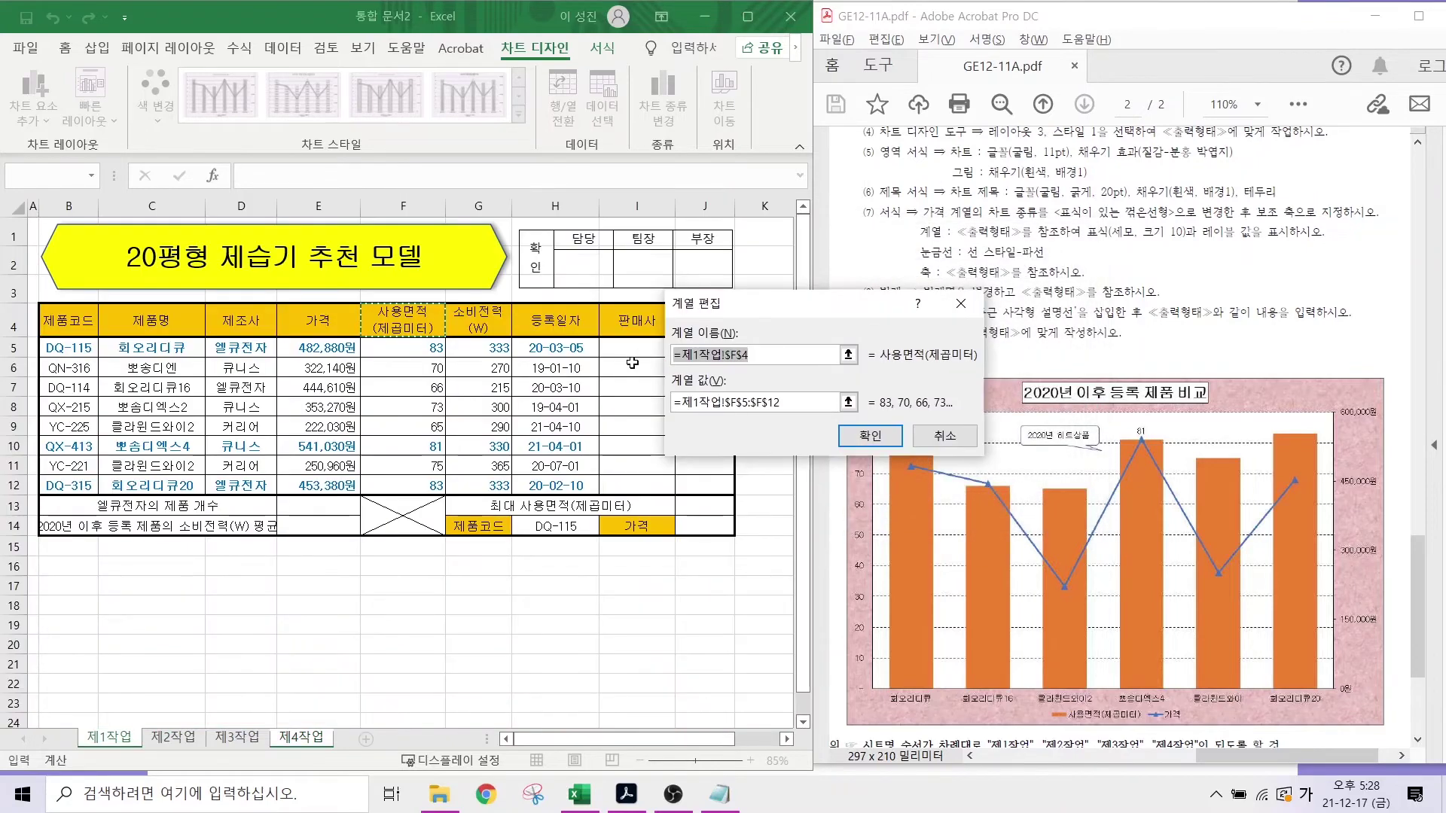
mouse_move(445, 360)
left_mouse_down()
mouse_move(339, 363)
mouse_move(461, 290)
mouse_move(476, 380)
left_mouse_up()
mouse_move(448, 316)
left_mouse_down()
mouse_move(681, 279)
mouse_move(729, 336)
left_mouse_up()
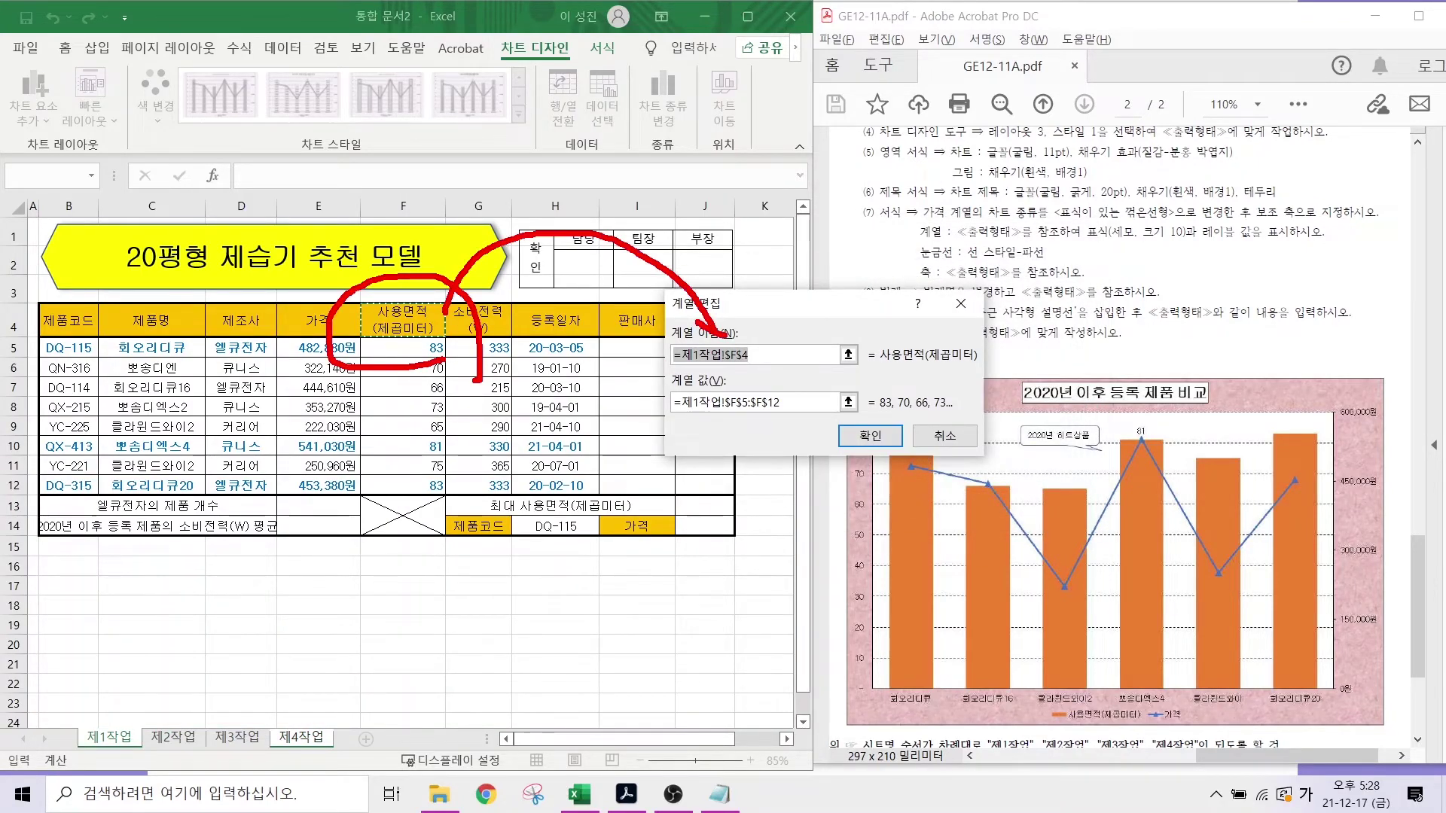
left_click_drag(720, 278, 723, 336)
key("Escape")
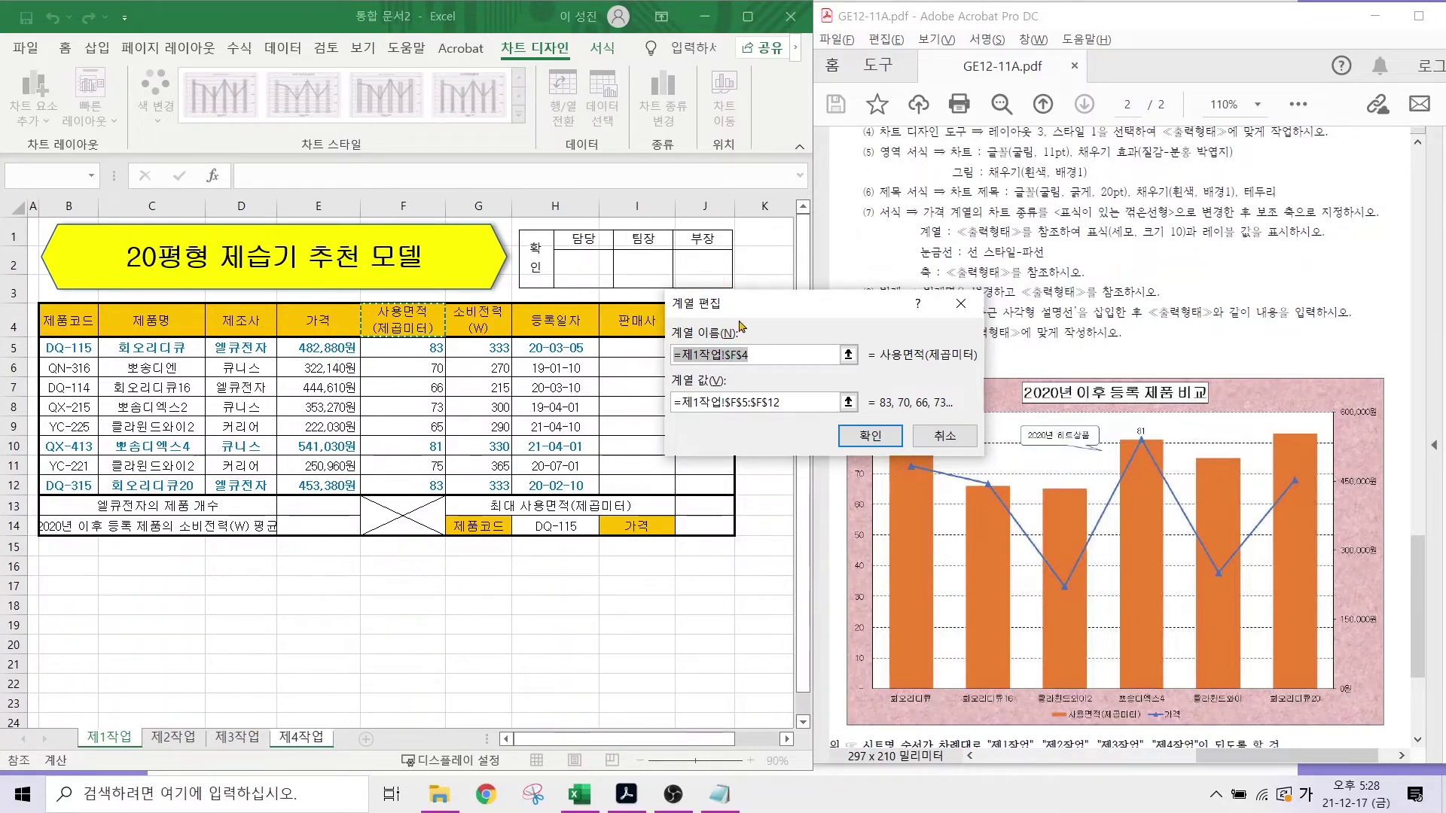
type("사용")
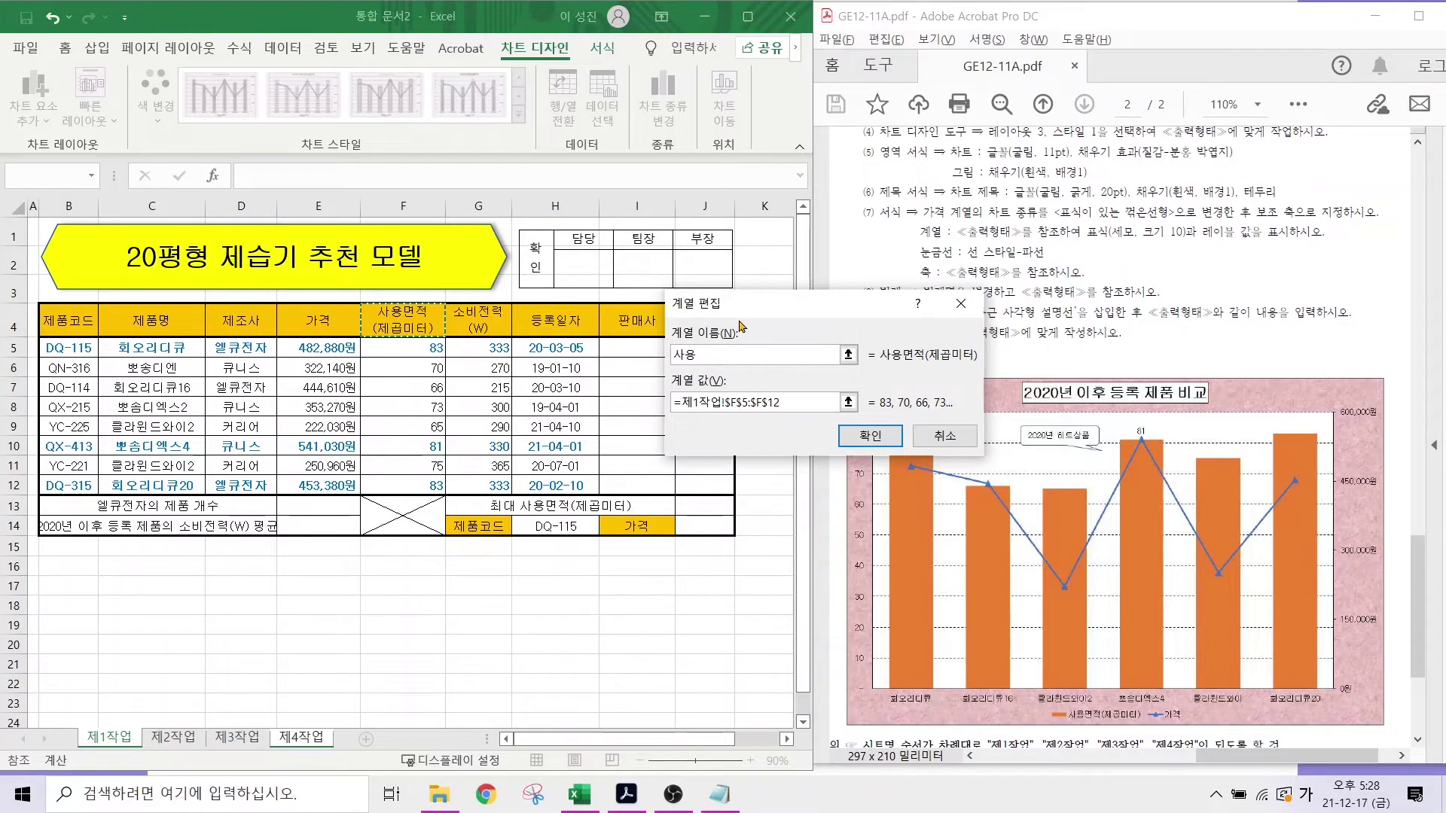
type("면적(ㅈ")
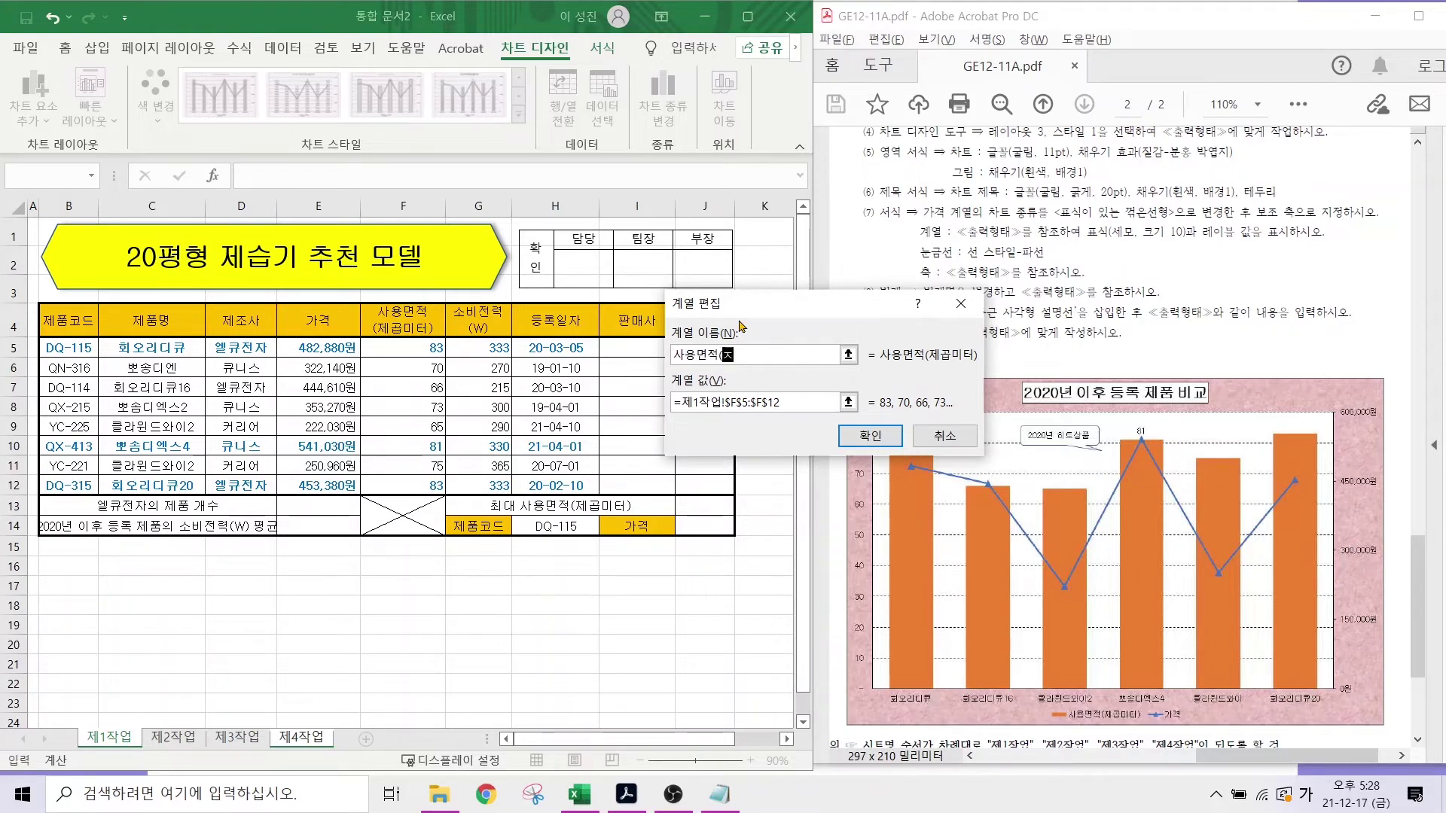
type("제곱미터)")
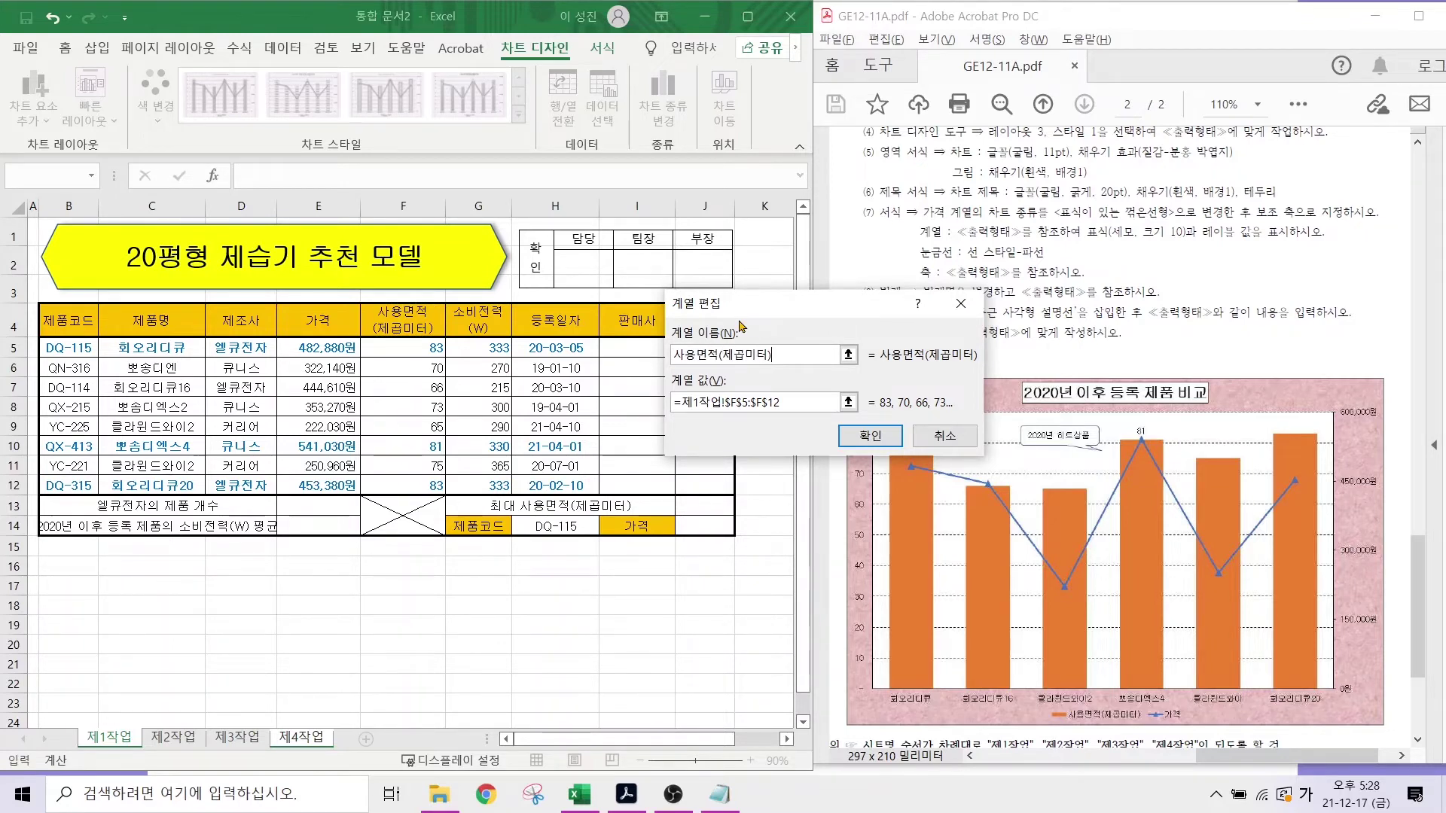
left_click(866, 438)
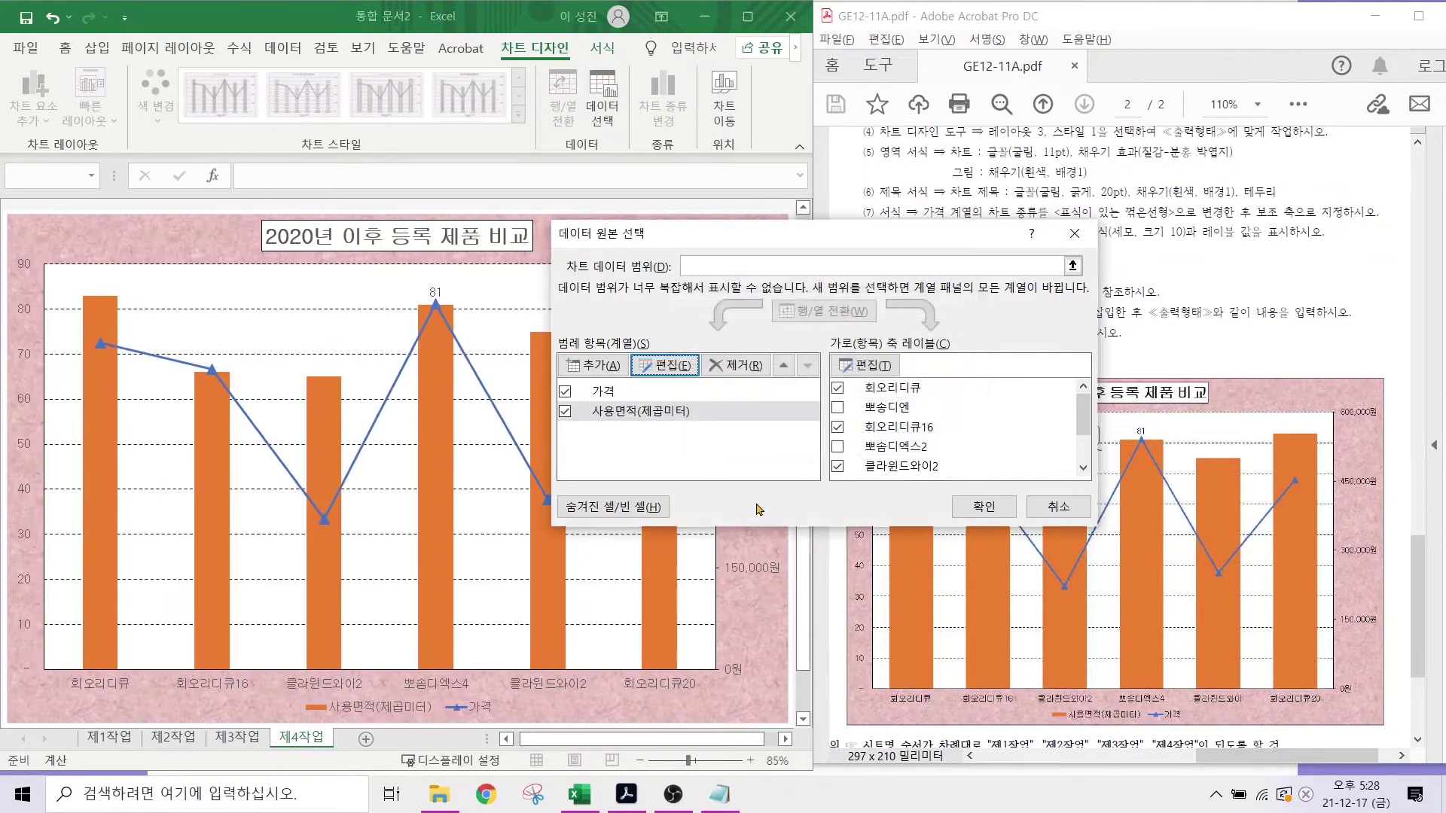
left_click(982, 503)
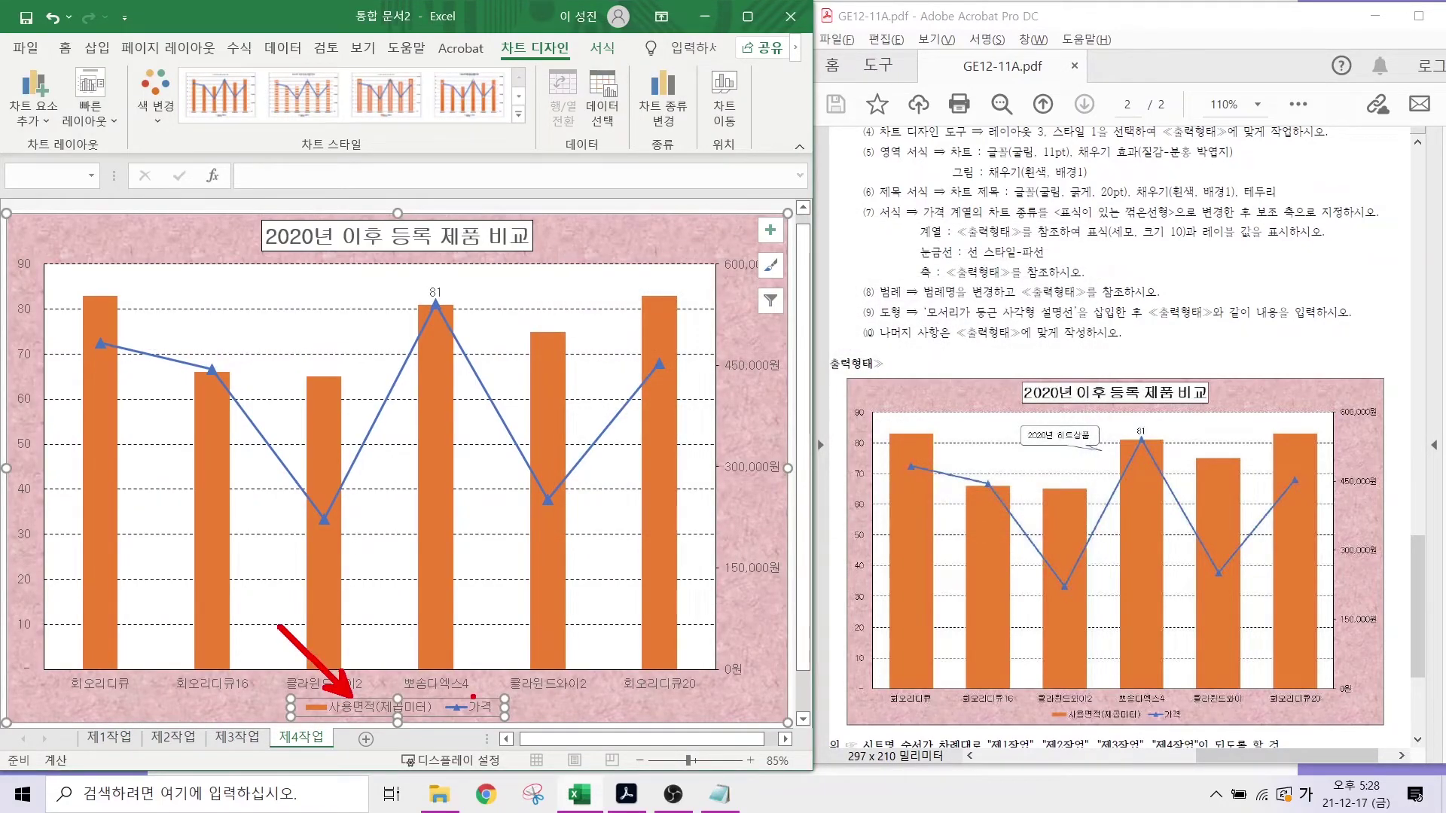
left_click_drag(473, 696, 545, 617)
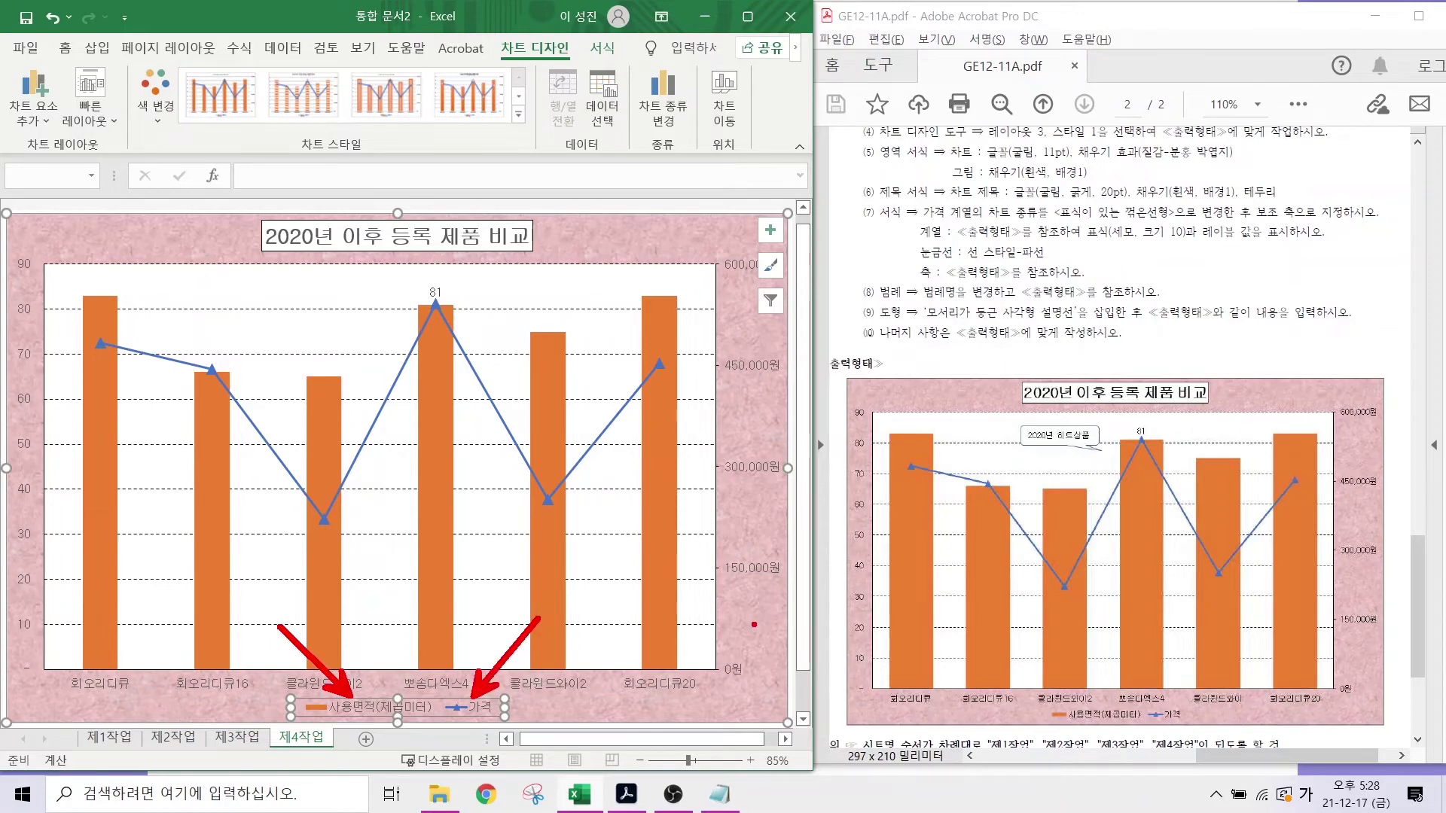
key("Escape")
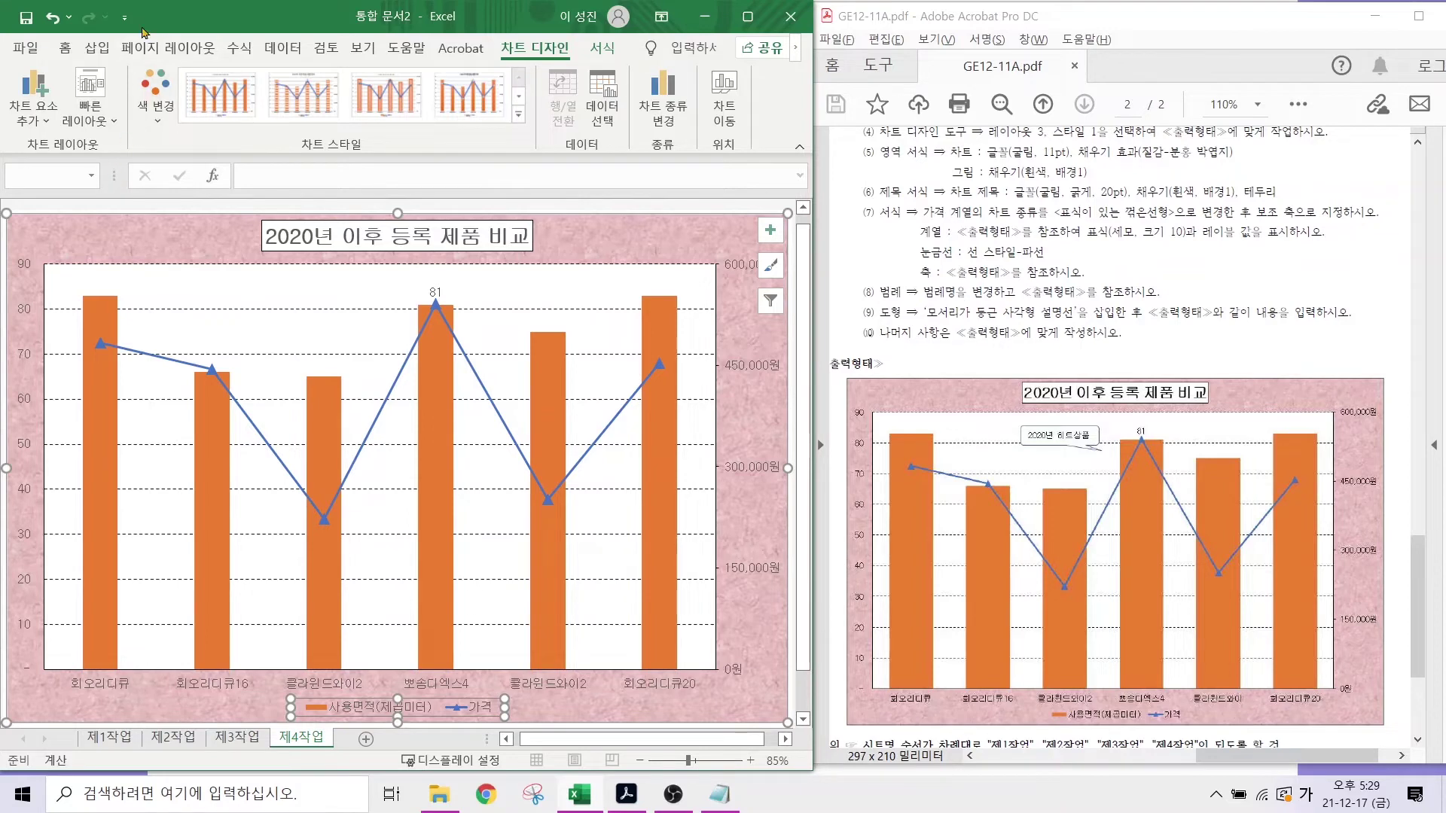
- Insert a rounded-rectangle callout in the chart's upper area, pointing toward the 81 data label, with the text 2020년 히트상품
left_click(97, 47)
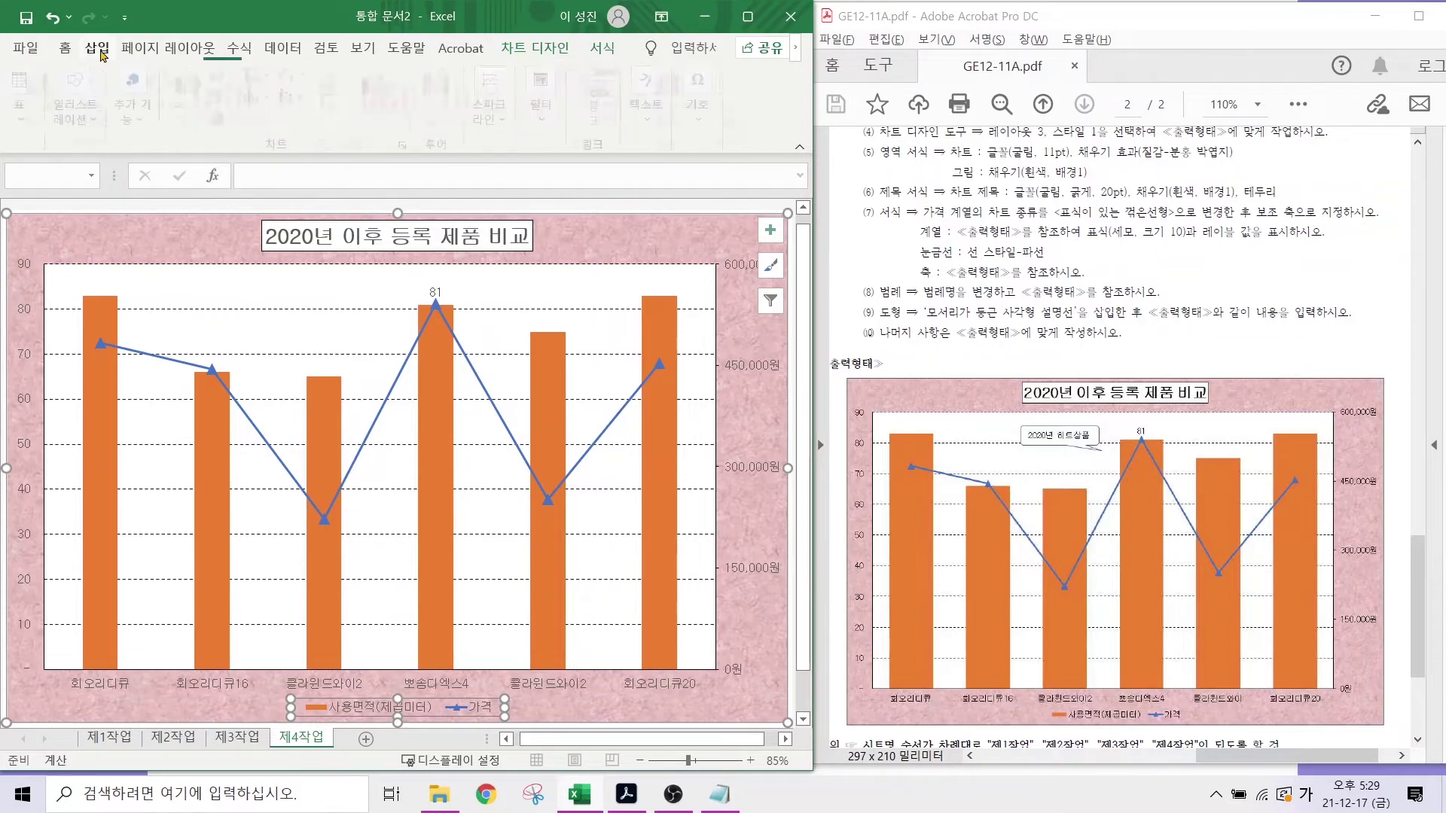
left_click(111, 129)
left_click(114, 198)
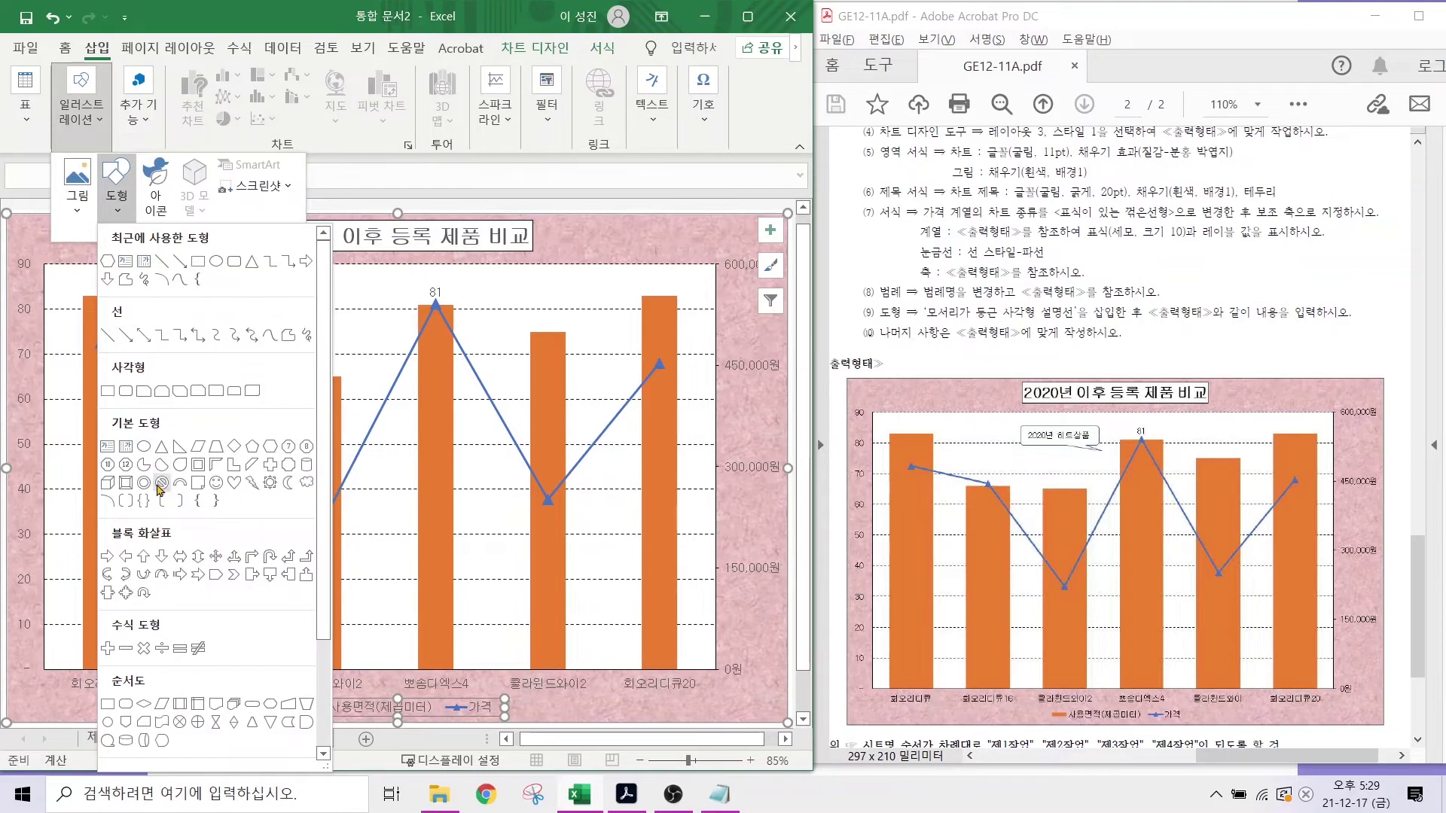
scroll(157, 652, "down", 3)
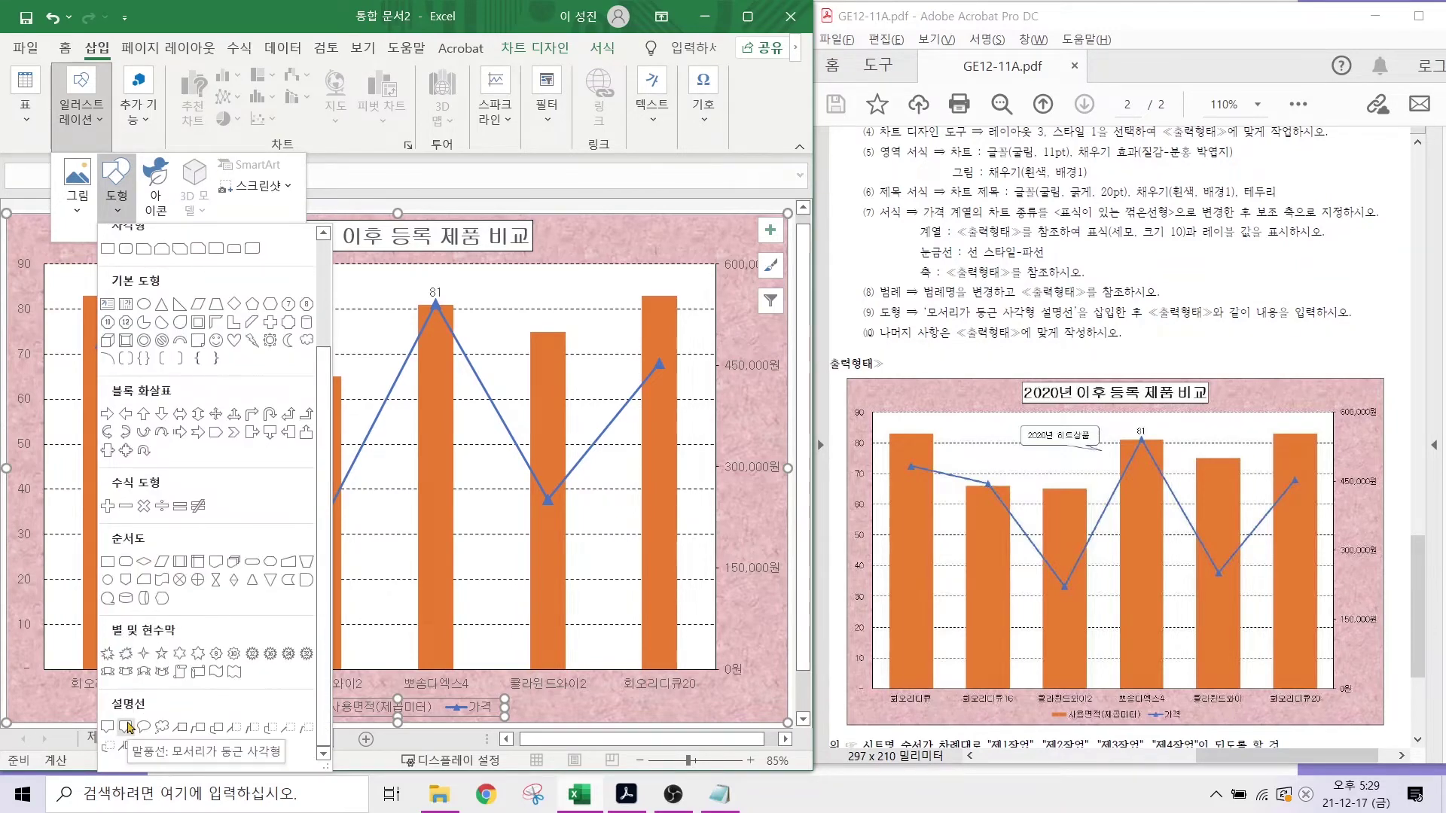
left_click(126, 725)
left_click_drag(225, 278, 393, 322)
type("2020년")
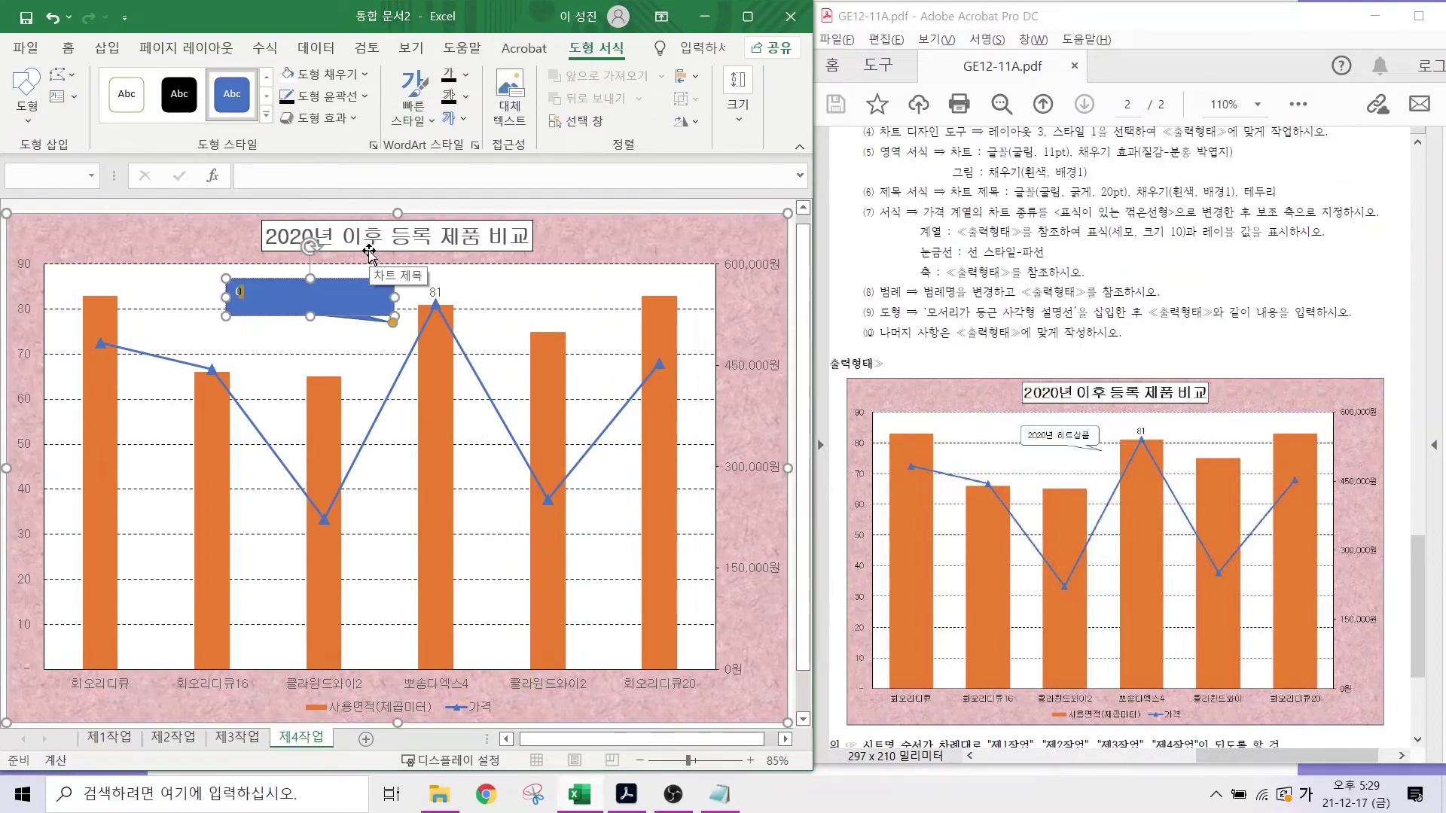
type(" 히트상품")
left_click_drag(1095, 319, 1353, 323)
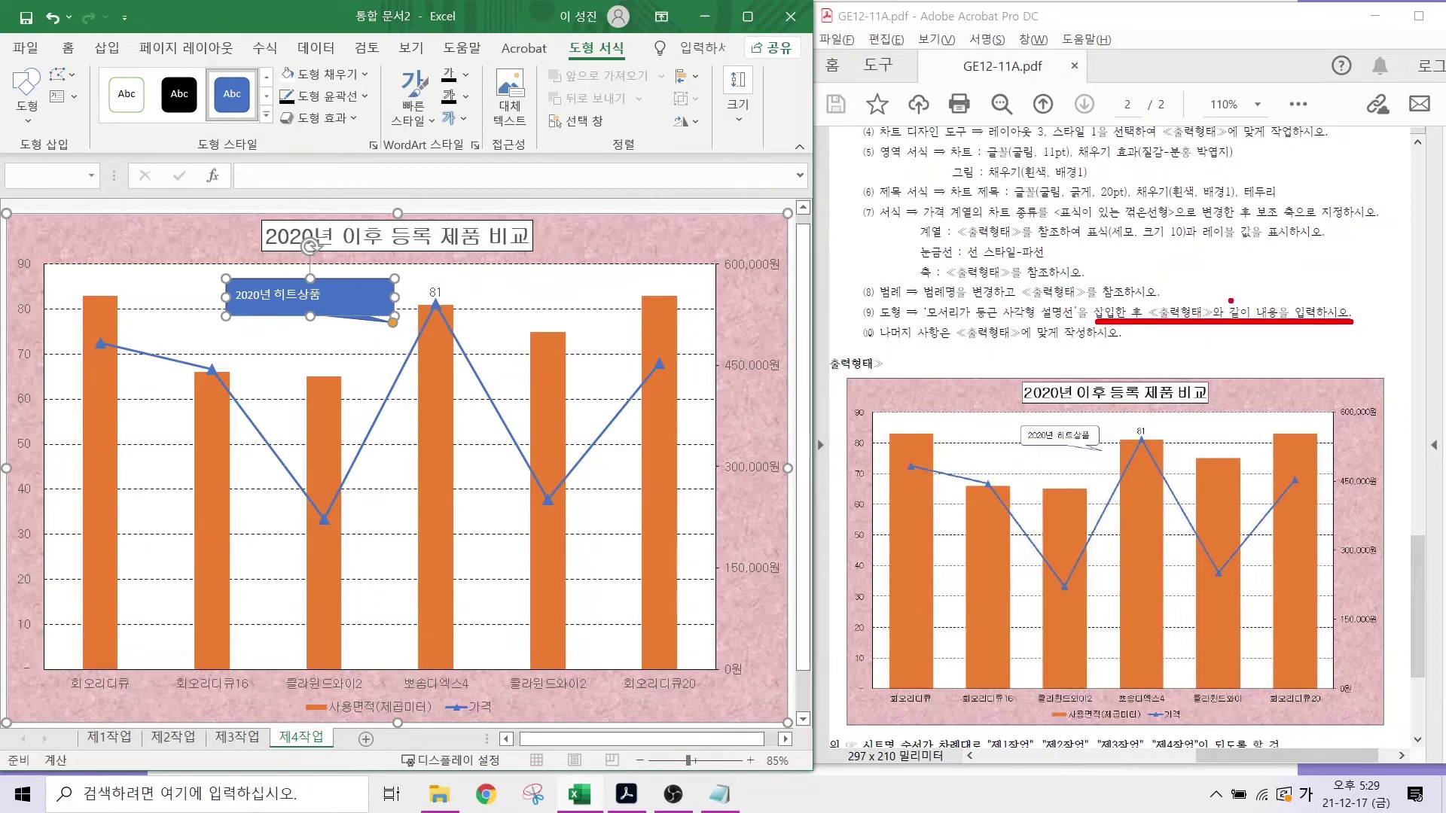
left_click_drag(1194, 304, 1235, 261)
key("Escape")
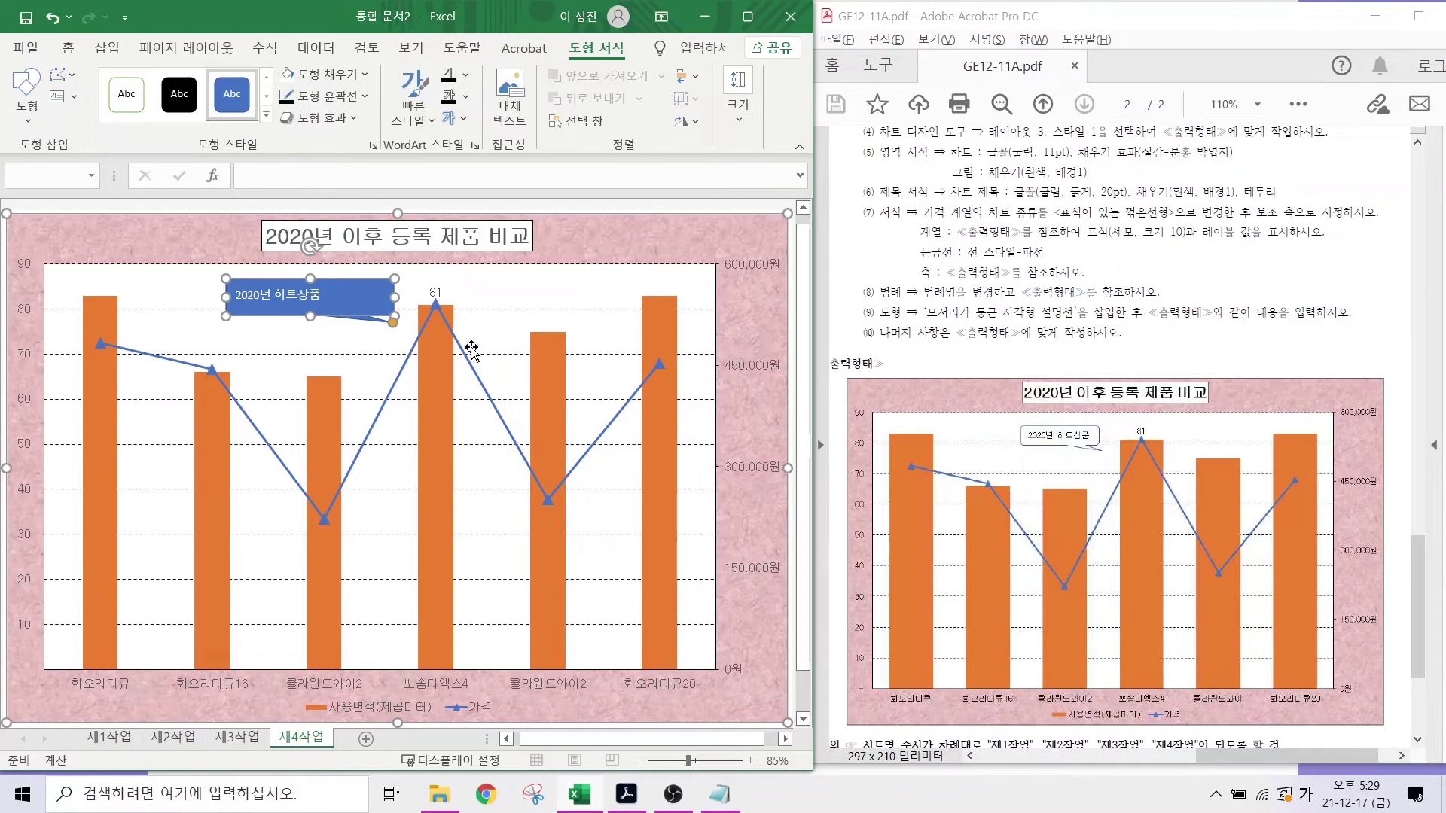
- Apply the white-fill, black-outline shape style to the callout and center its text vertically and horizontally
left_click(266, 115)
left_click(127, 147)
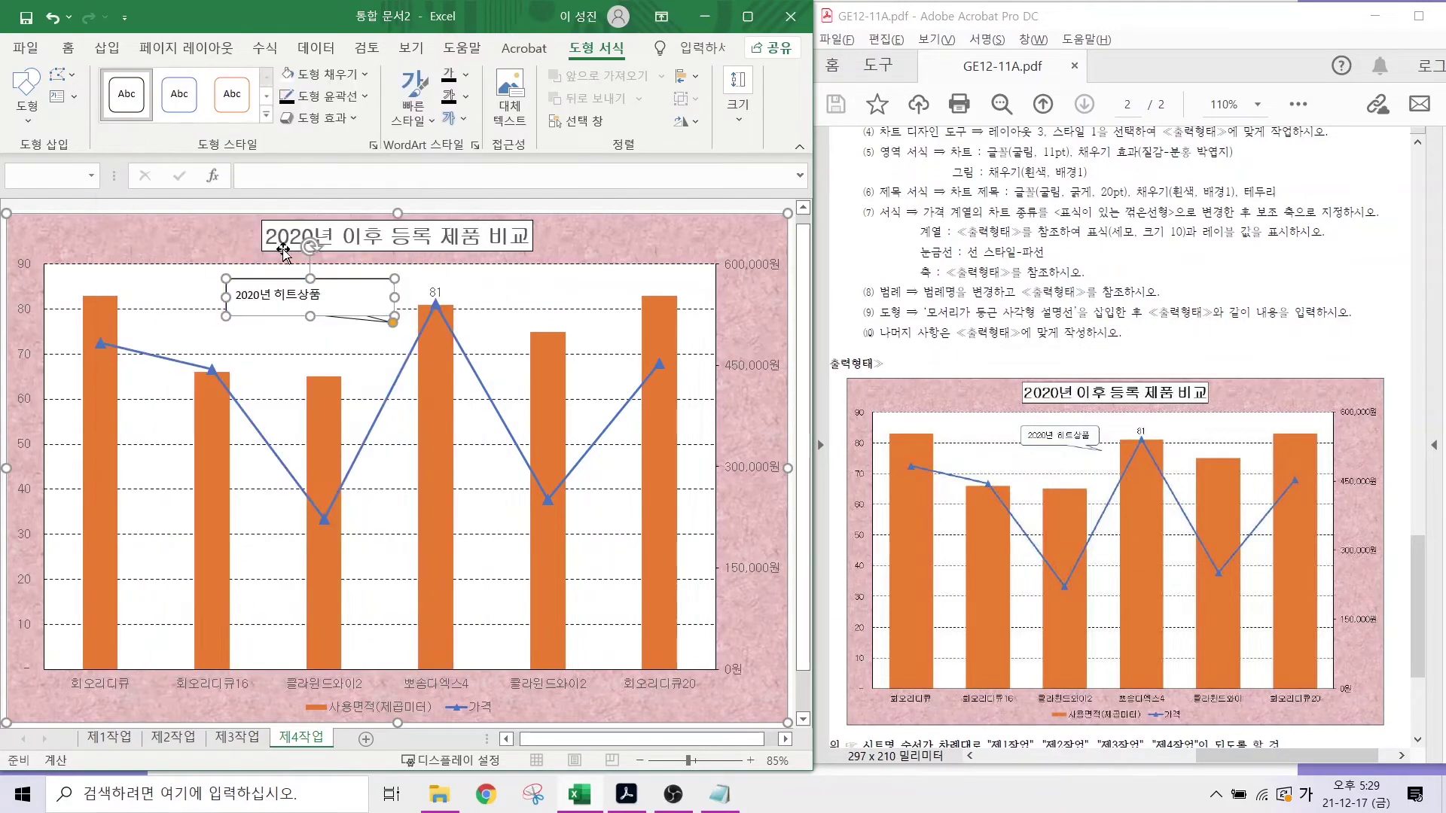
left_click(70, 49)
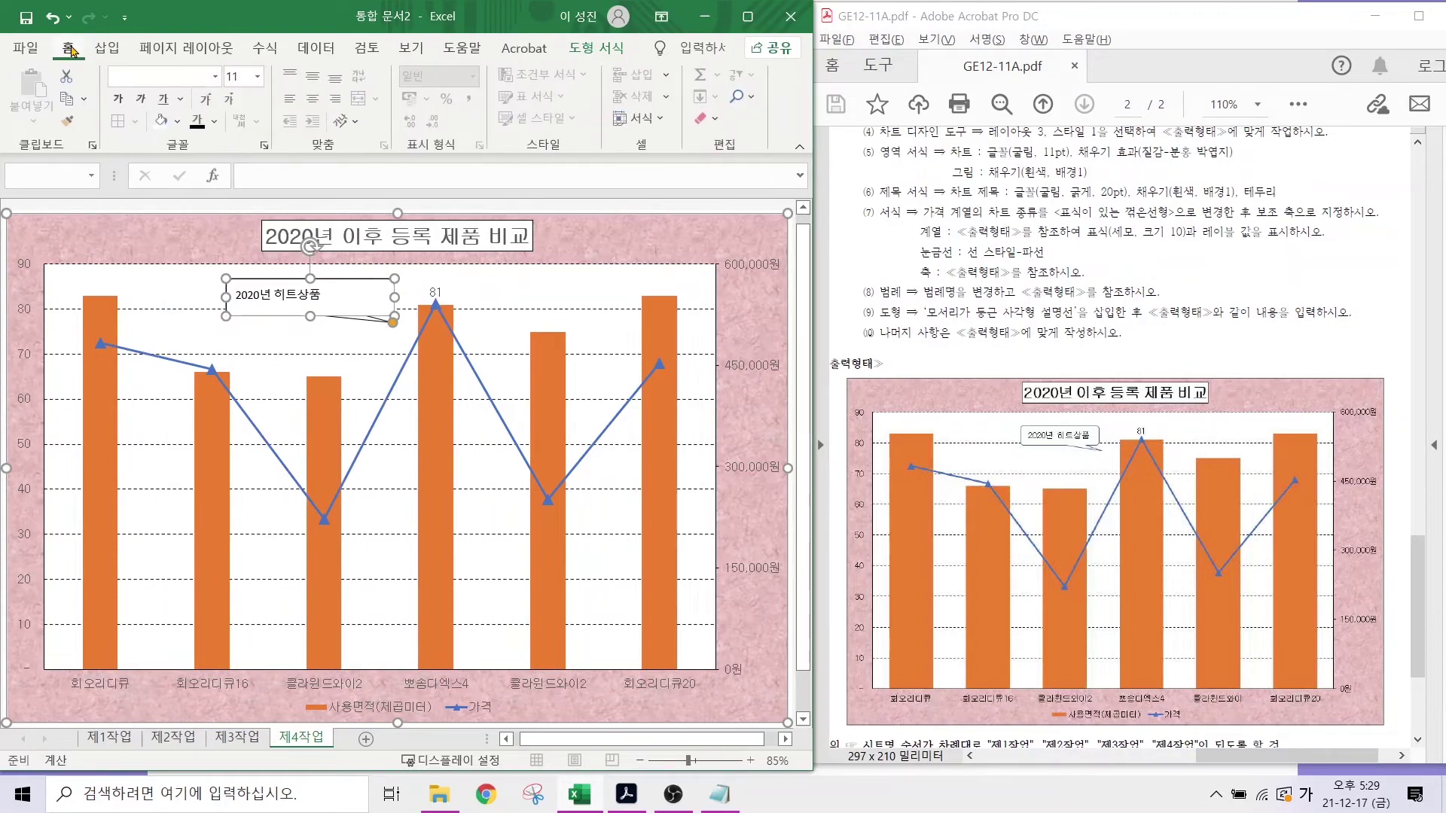
left_click(312, 76)
left_click(313, 99)
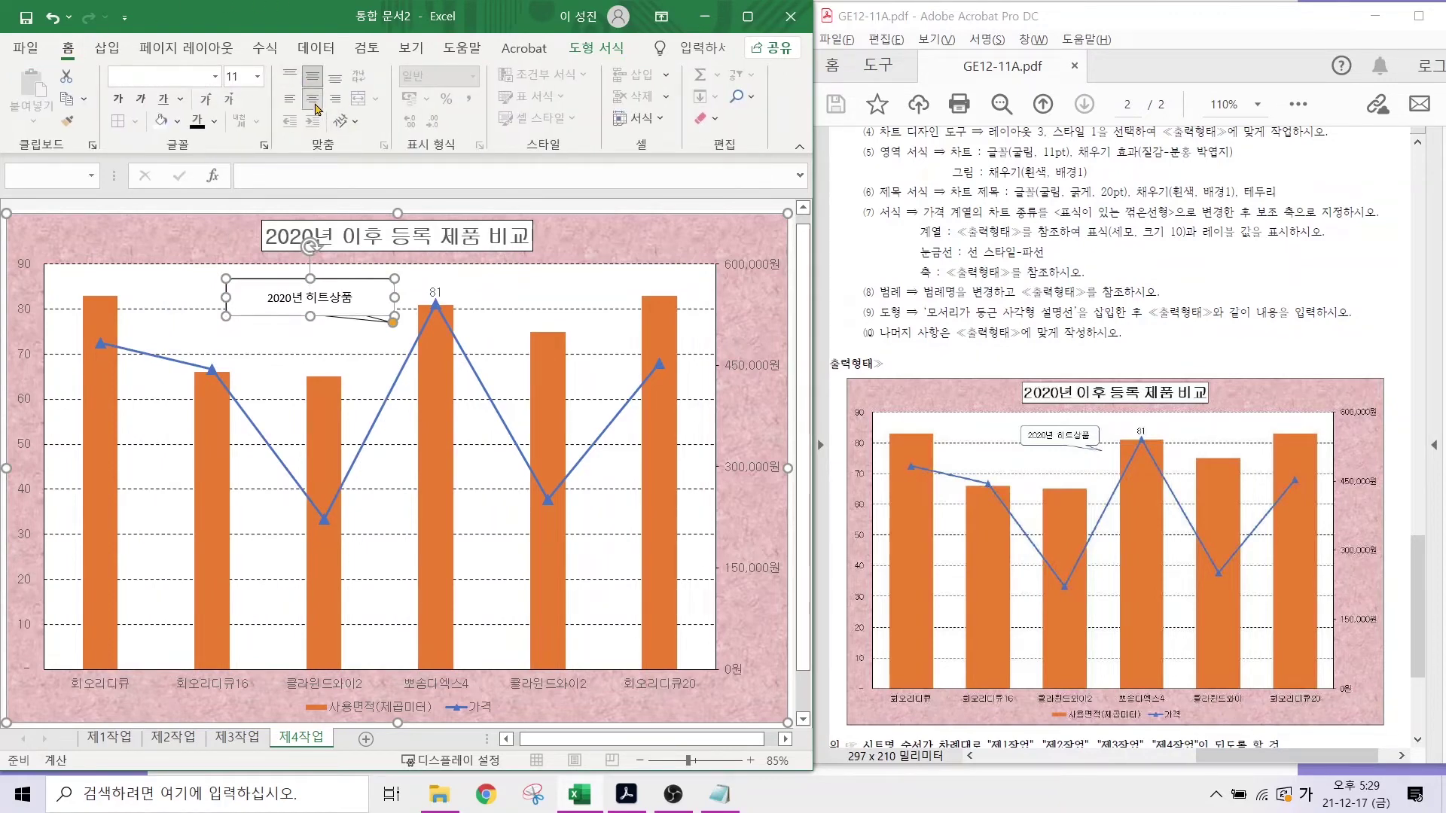
left_click(253, 346)
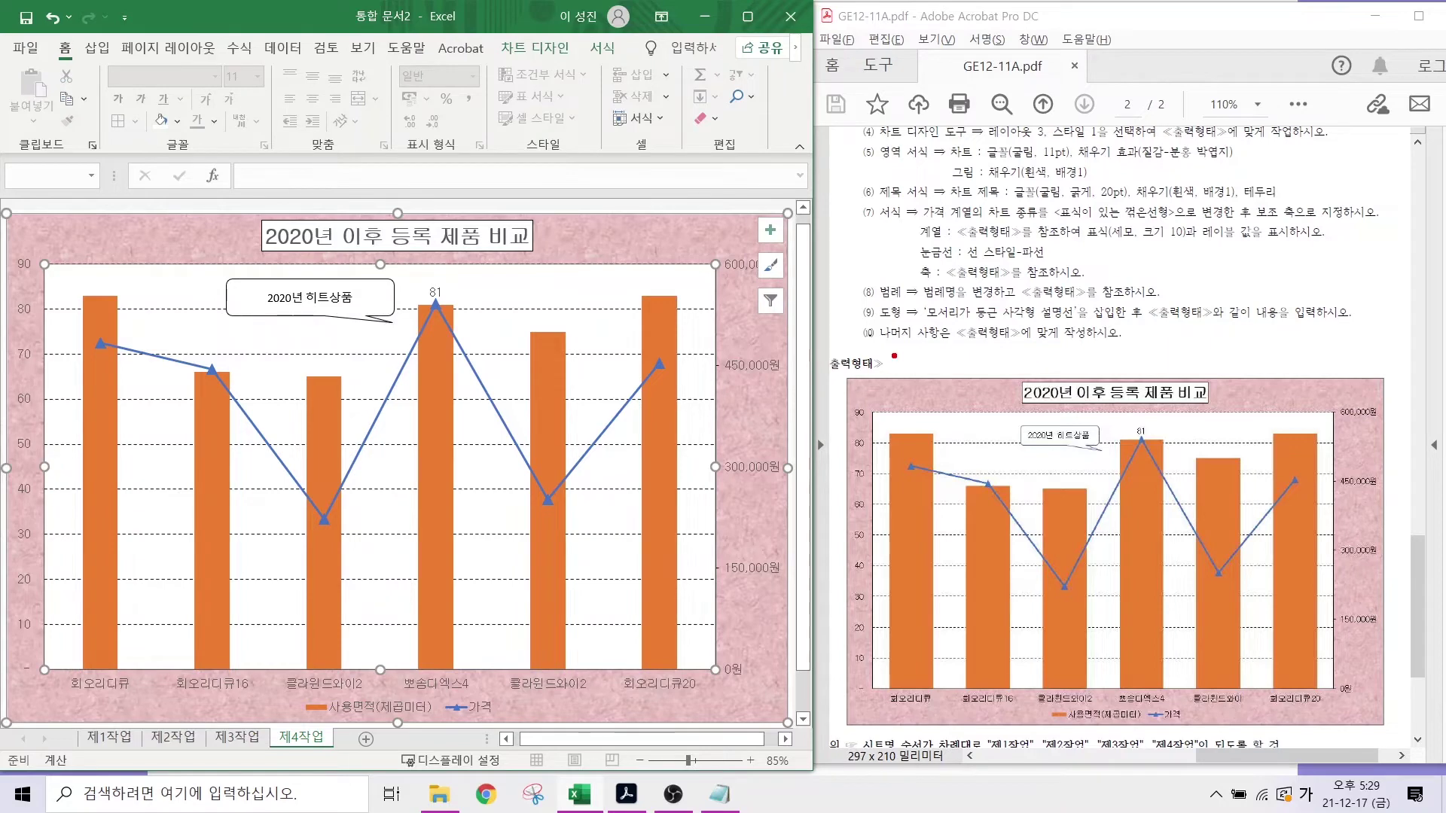
left_click_drag(899, 349, 1141, 348)
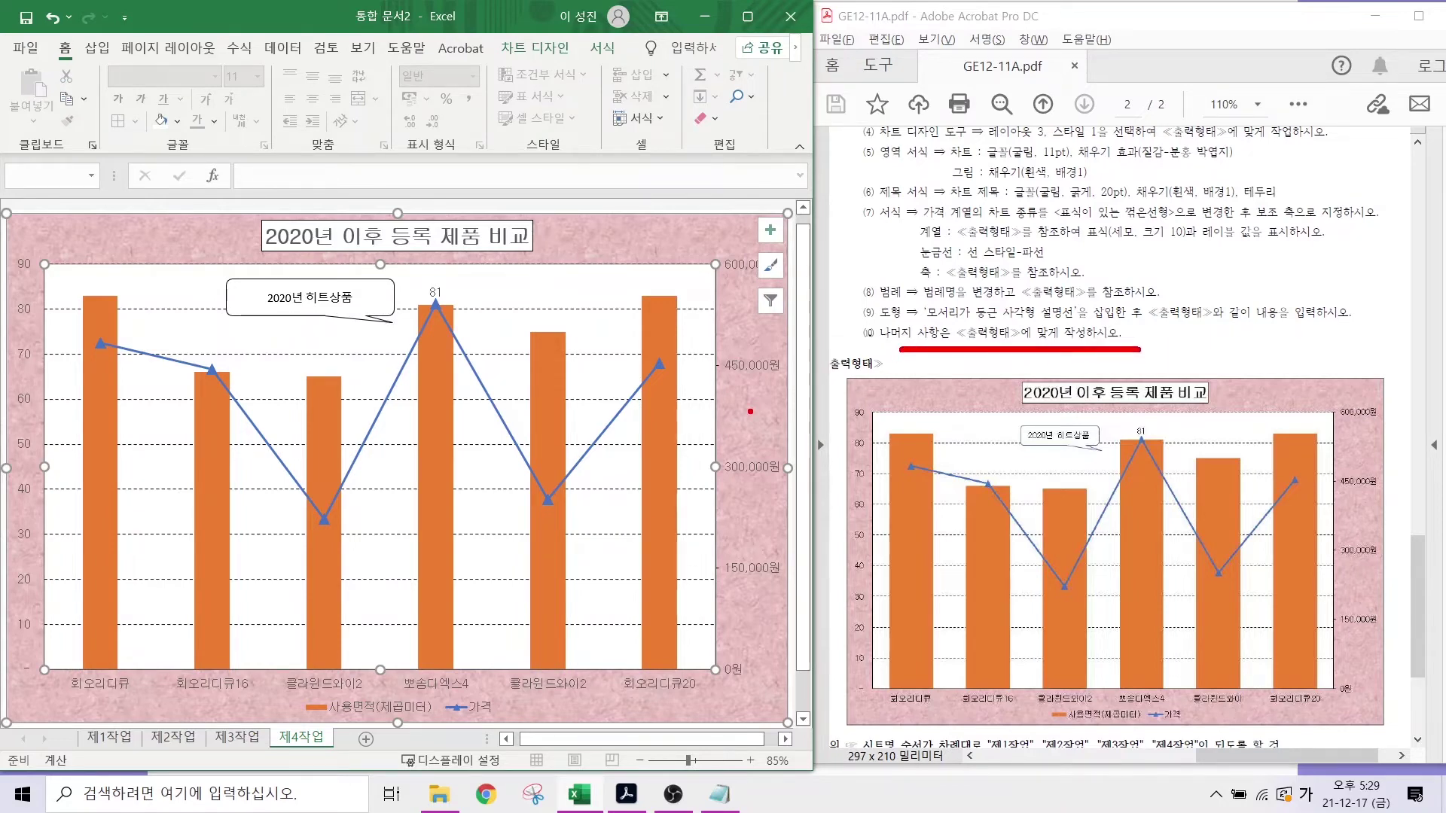
key("Escape")
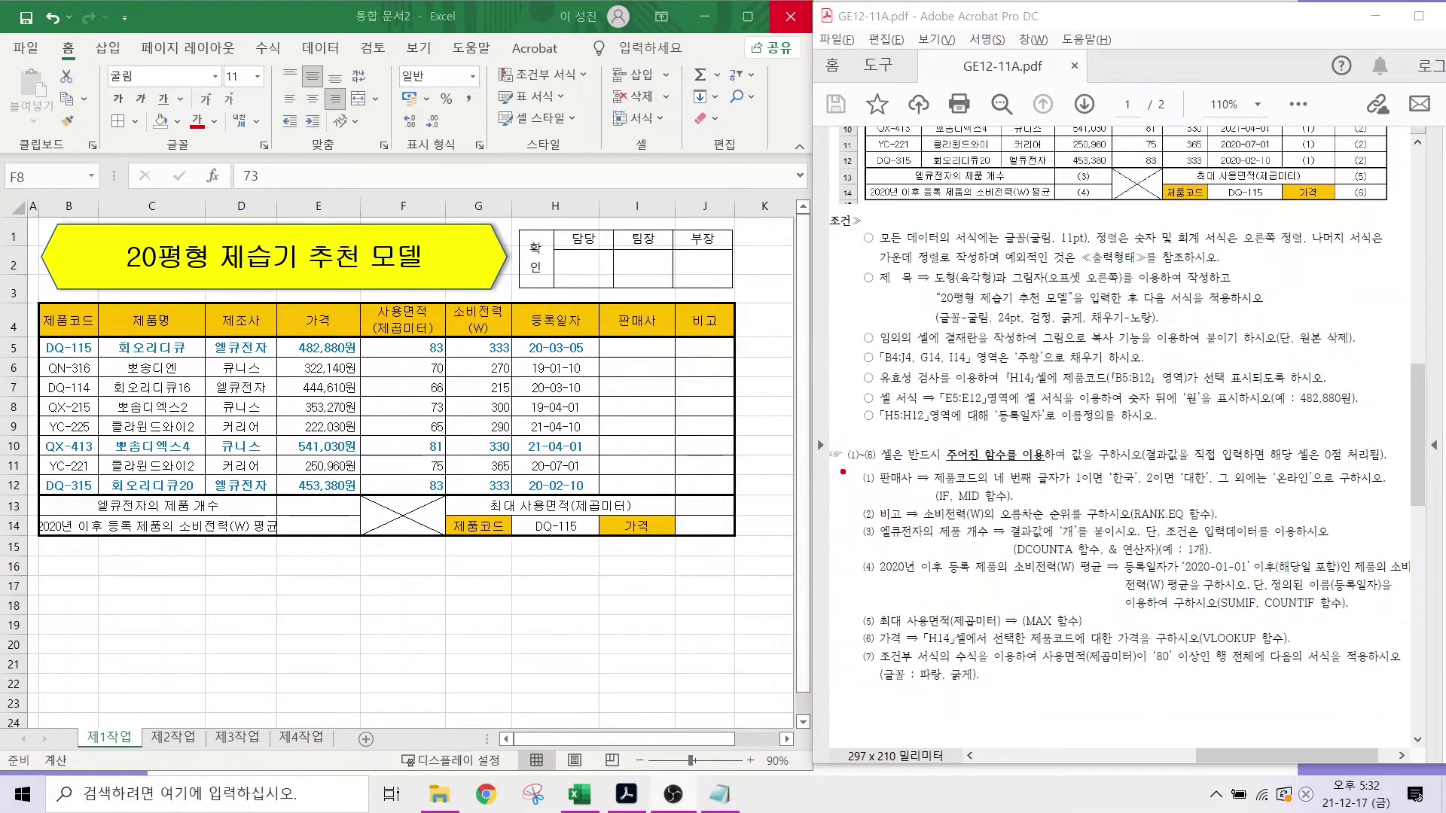
mouse_move(832, 458)
left_mouse_down()
mouse_move(965, 554)
mouse_move(1337, 656)
mouse_move(1429, 652)
left_mouse_up()
- Switch to Notepad and examine the syntax notes for the IF and MID functions
left_click(719, 798)
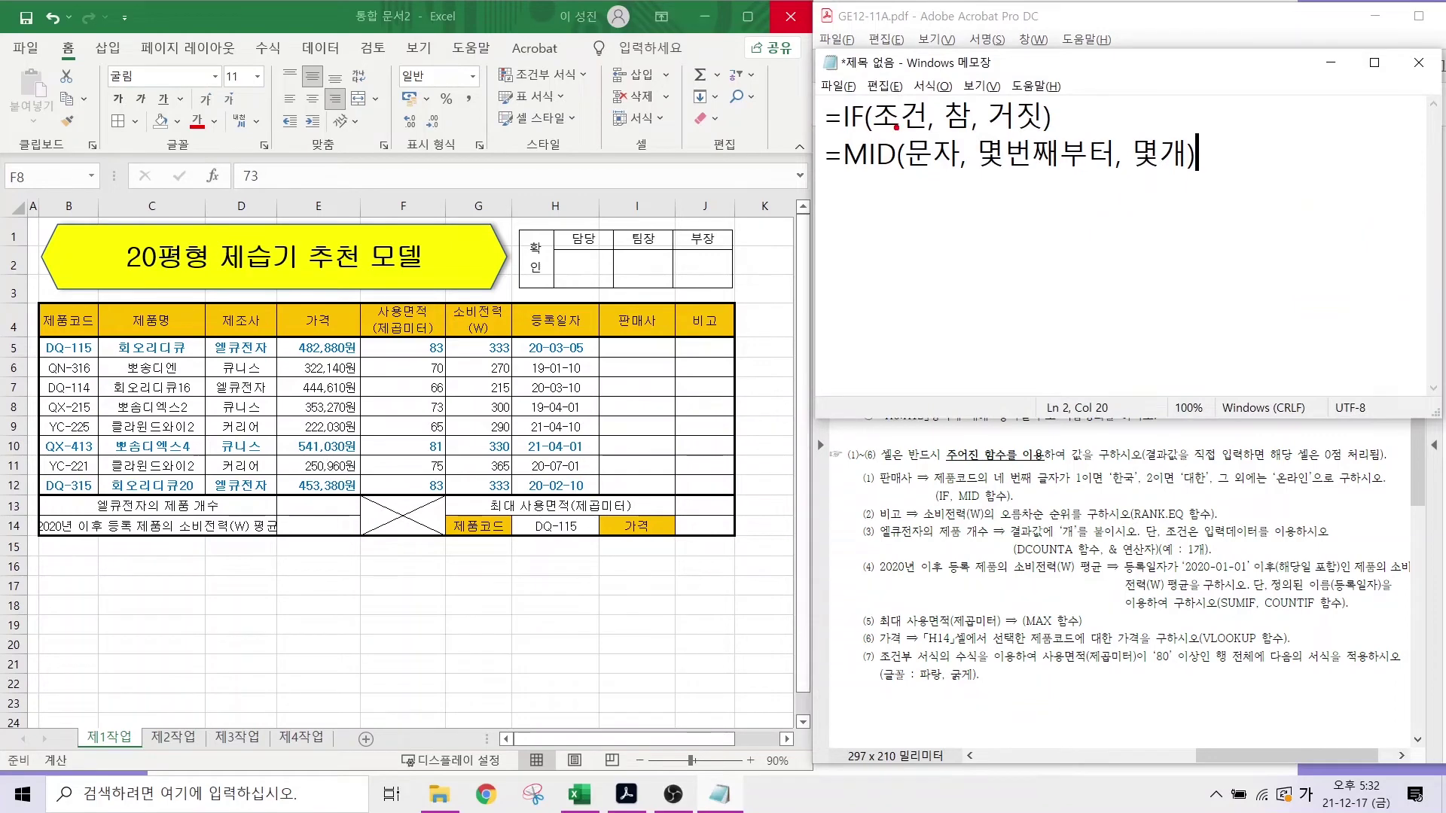
left_click_drag(897, 101, 938, 35)
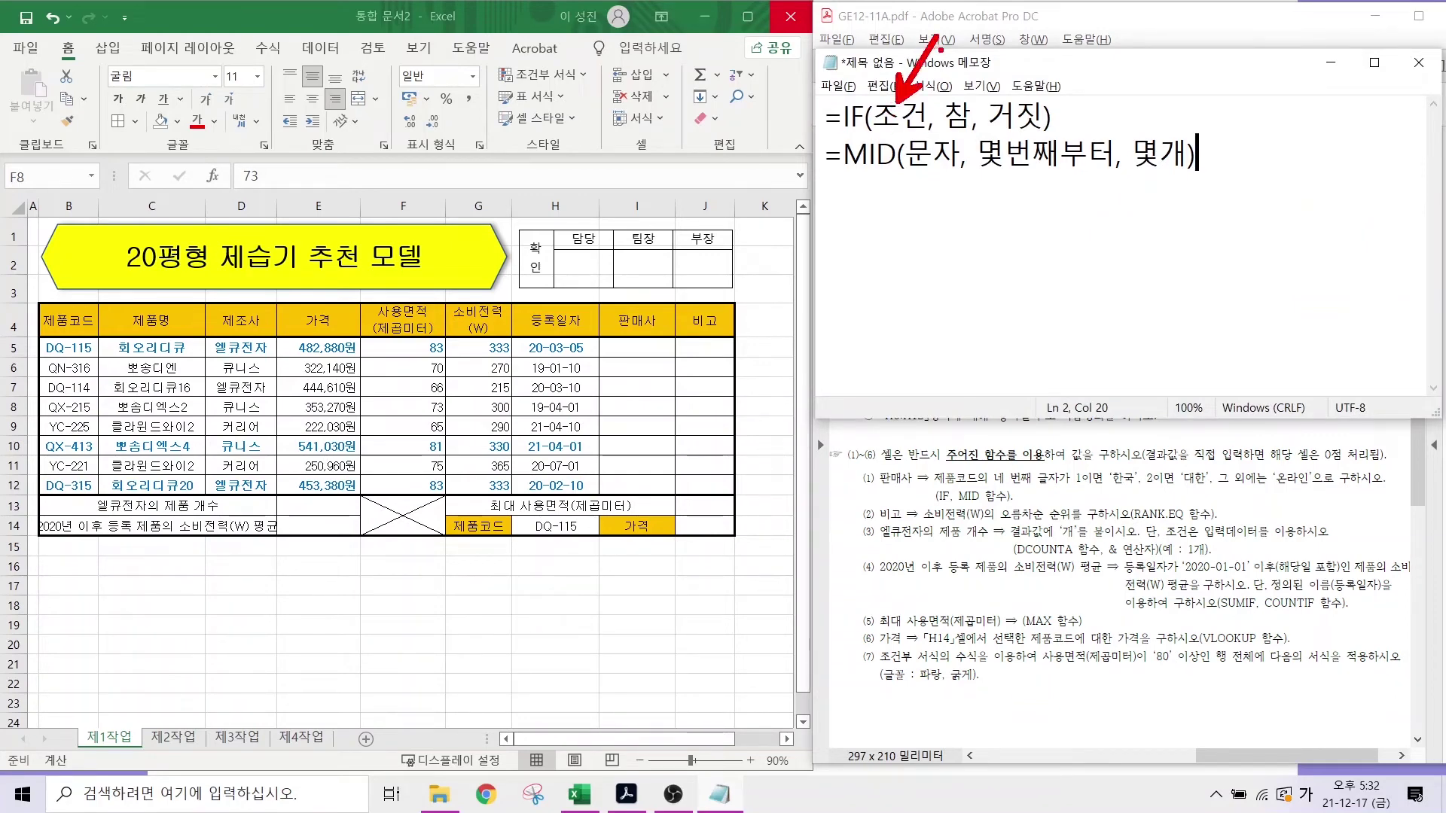
- Examine the arguments in the IF and MID syntax notes and requirement (1) for the 판매사 column in the exam PDF
left_click_drag(957, 97, 1010, 38)
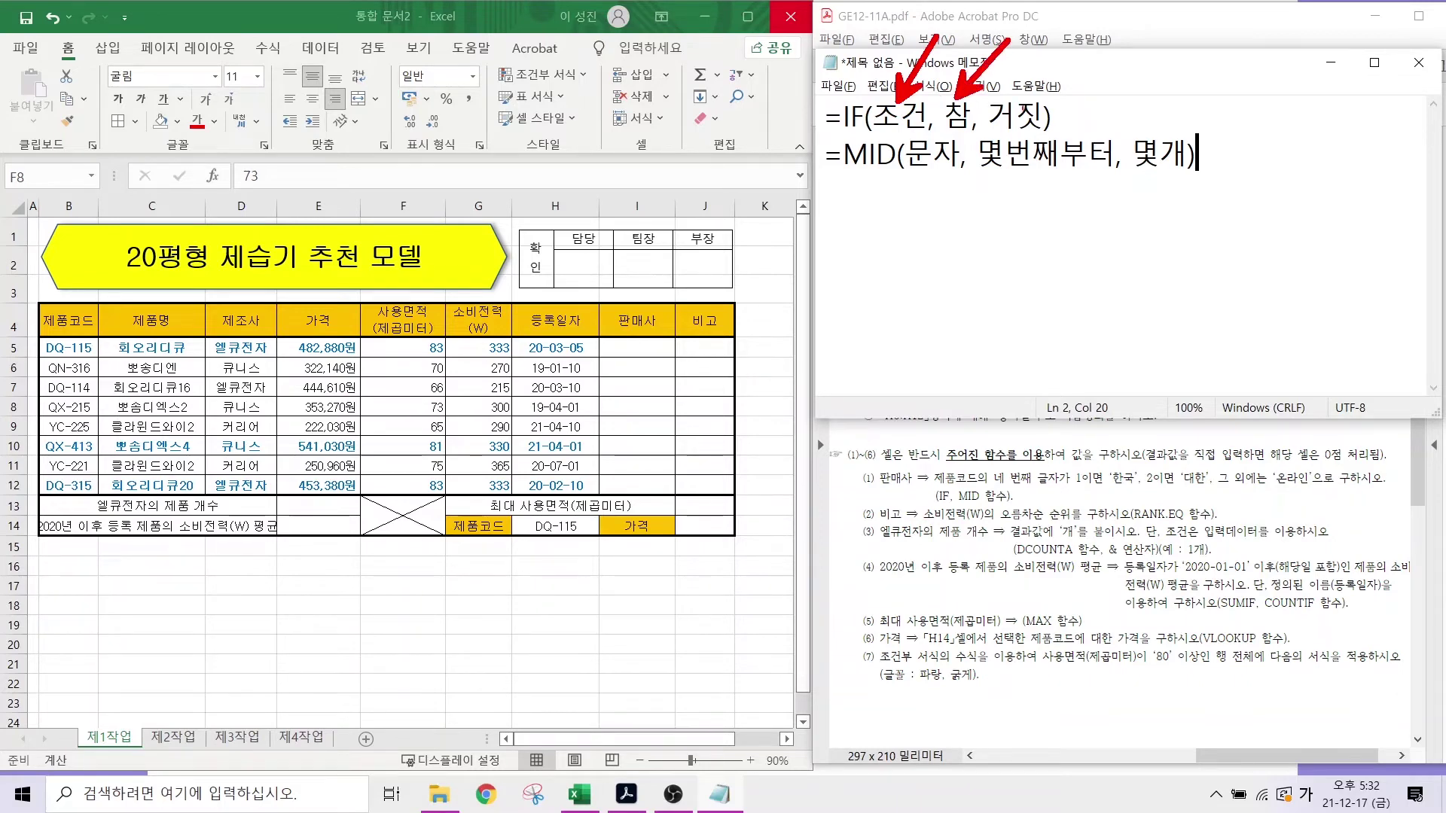
left_click_drag(1033, 95, 1085, 36)
left_click_drag(838, 129, 1101, 129)
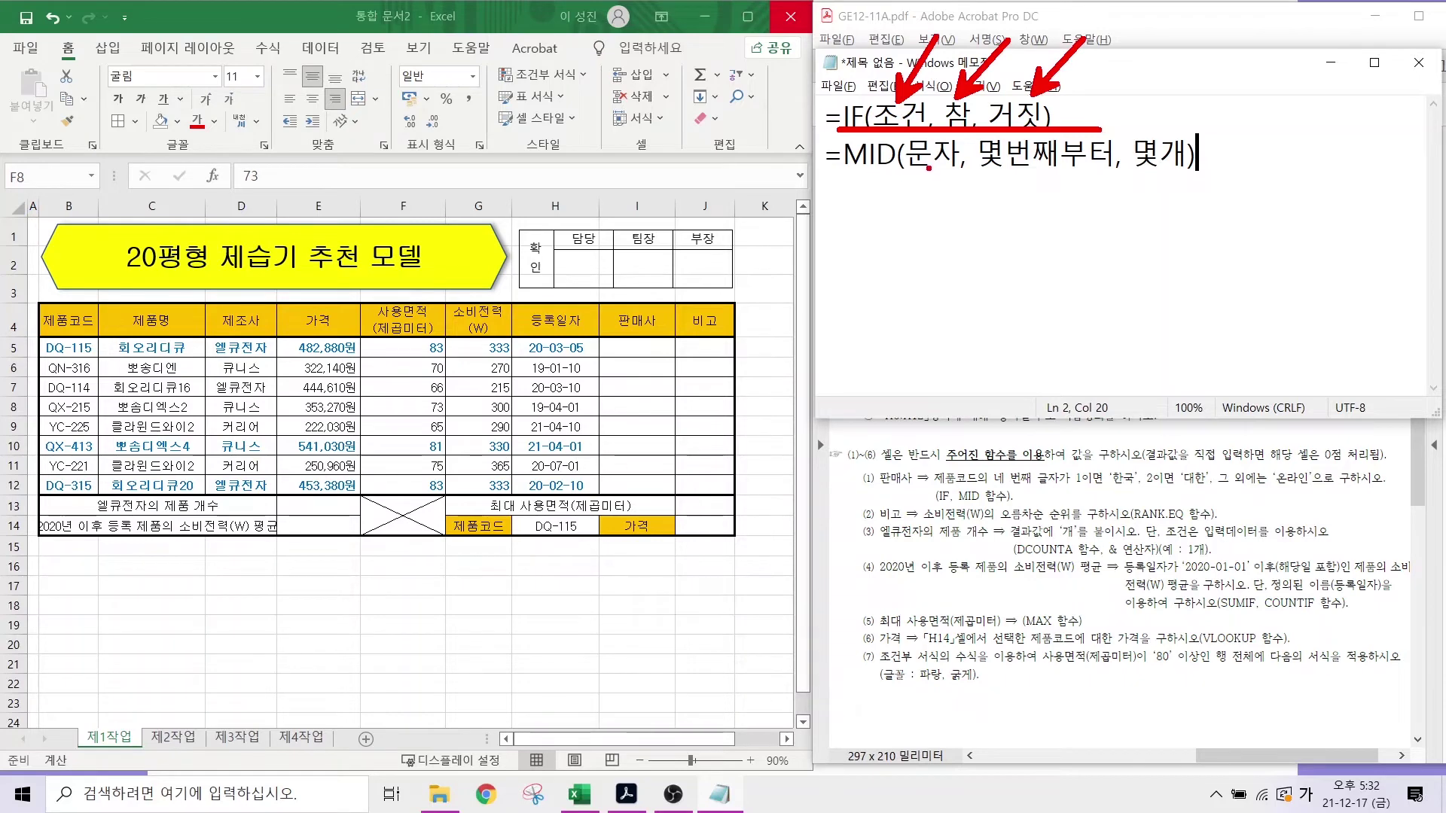
left_click_drag(929, 169, 894, 232)
left_click_drag(1036, 173, 1006, 251)
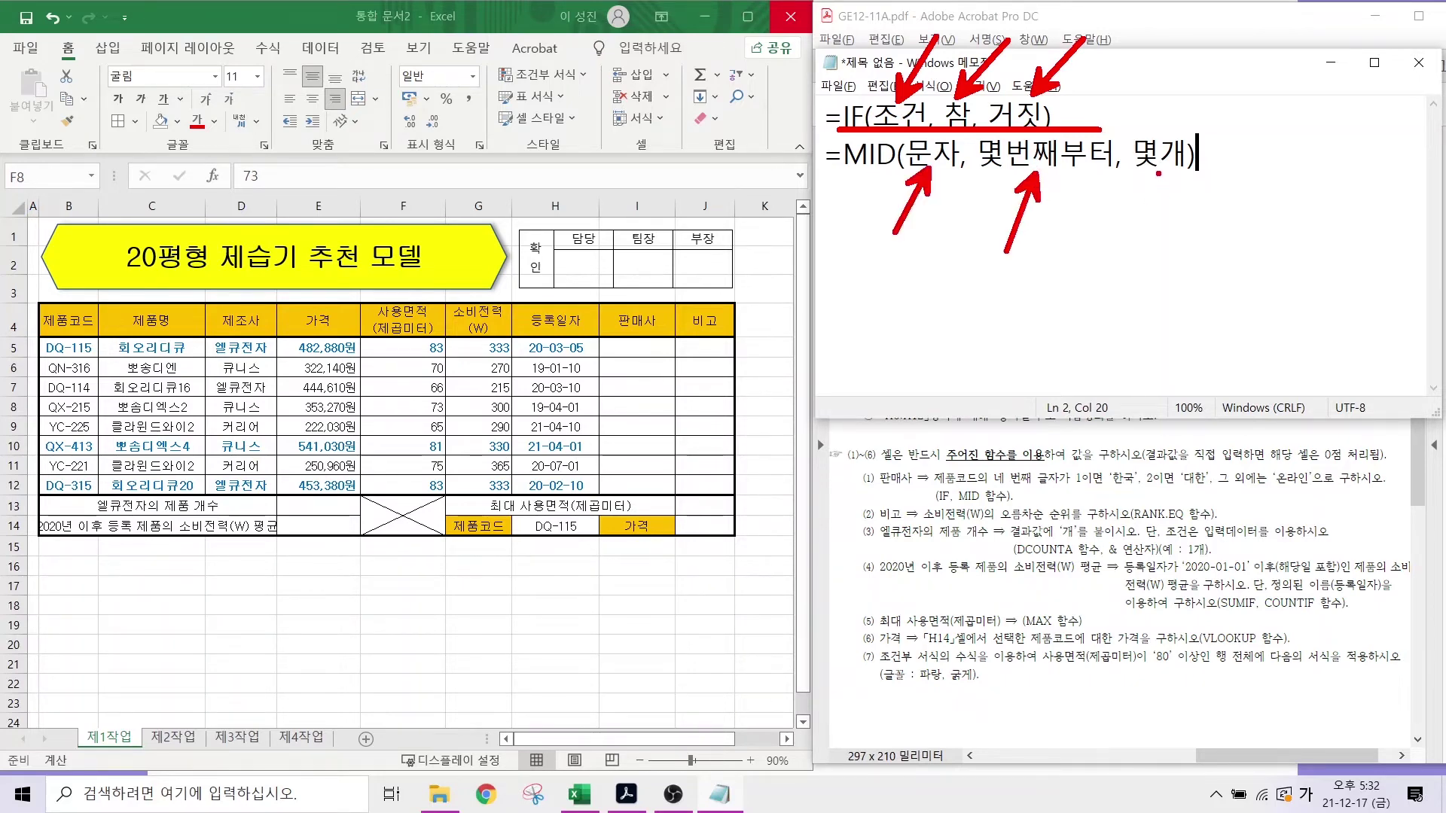
left_click_drag(1158, 174, 1236, 253)
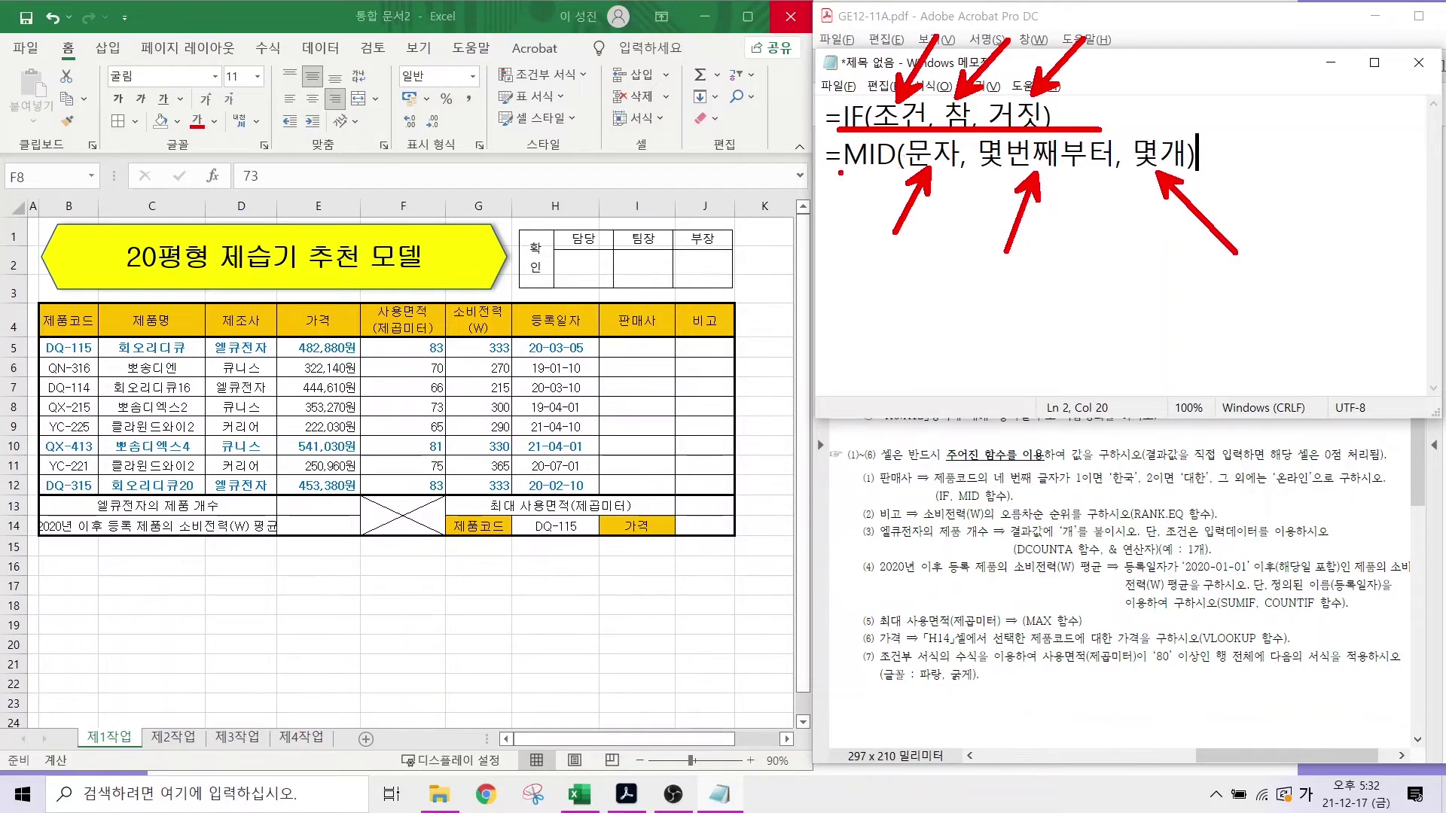
left_click_drag(840, 172, 1253, 173)
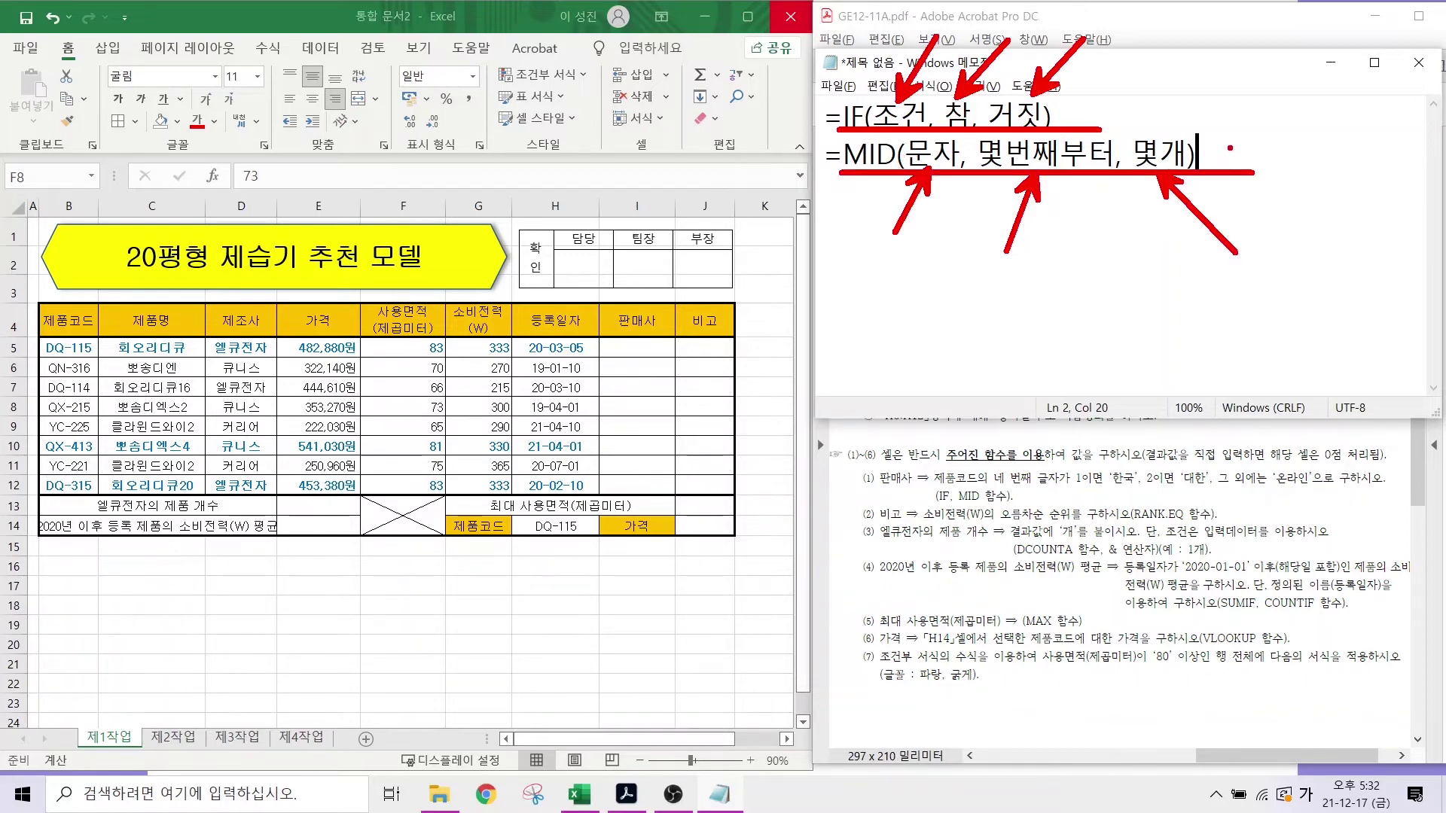
key("e")
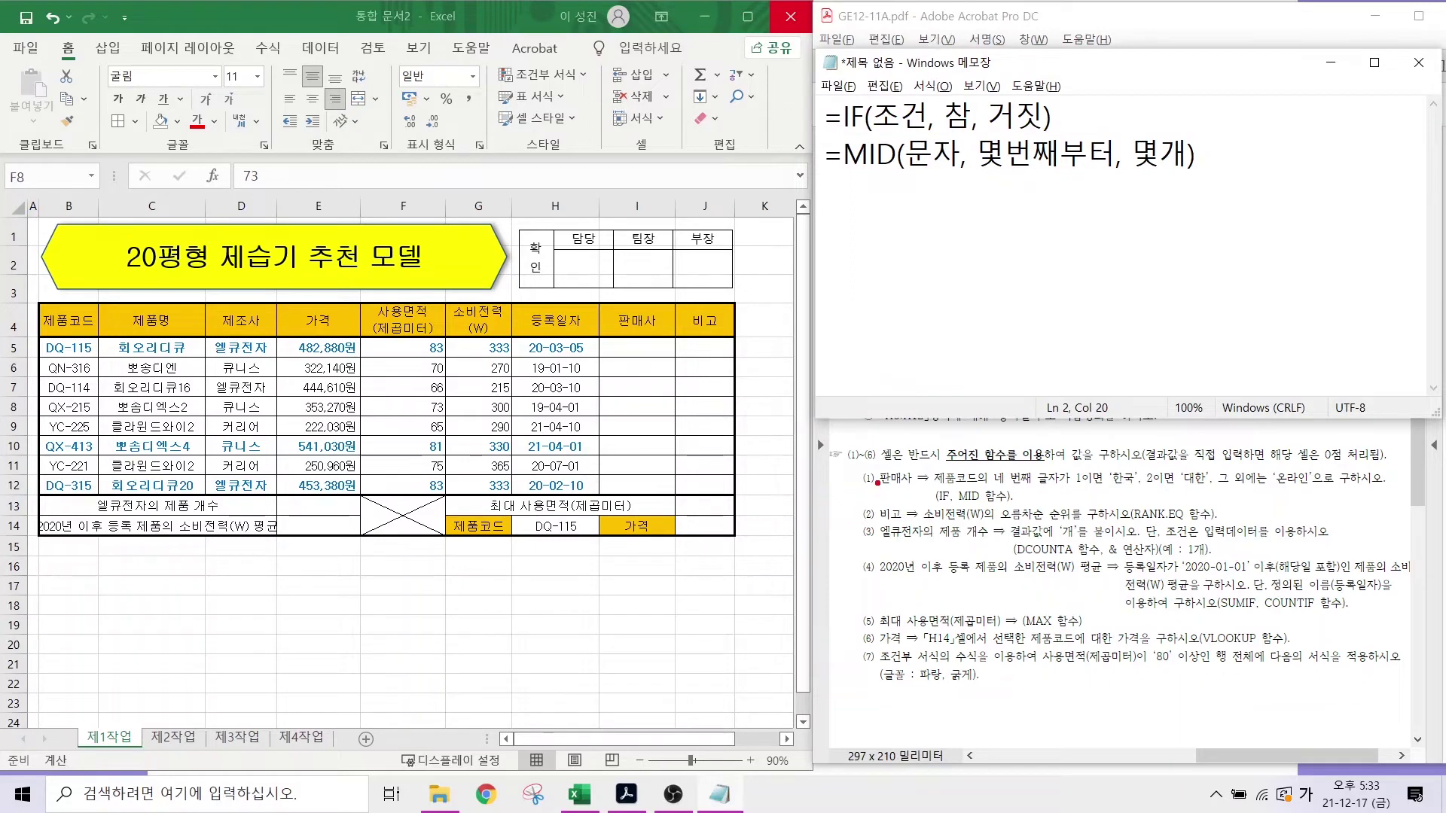
mouse_move(872, 464)
left_mouse_down()
mouse_move(920, 488)
mouse_move(1078, 486)
left_mouse_up()
mouse_move(1032, 423)
left_mouse_down()
mouse_move(1076, 470)
mouse_move(1153, 466)
left_mouse_up()
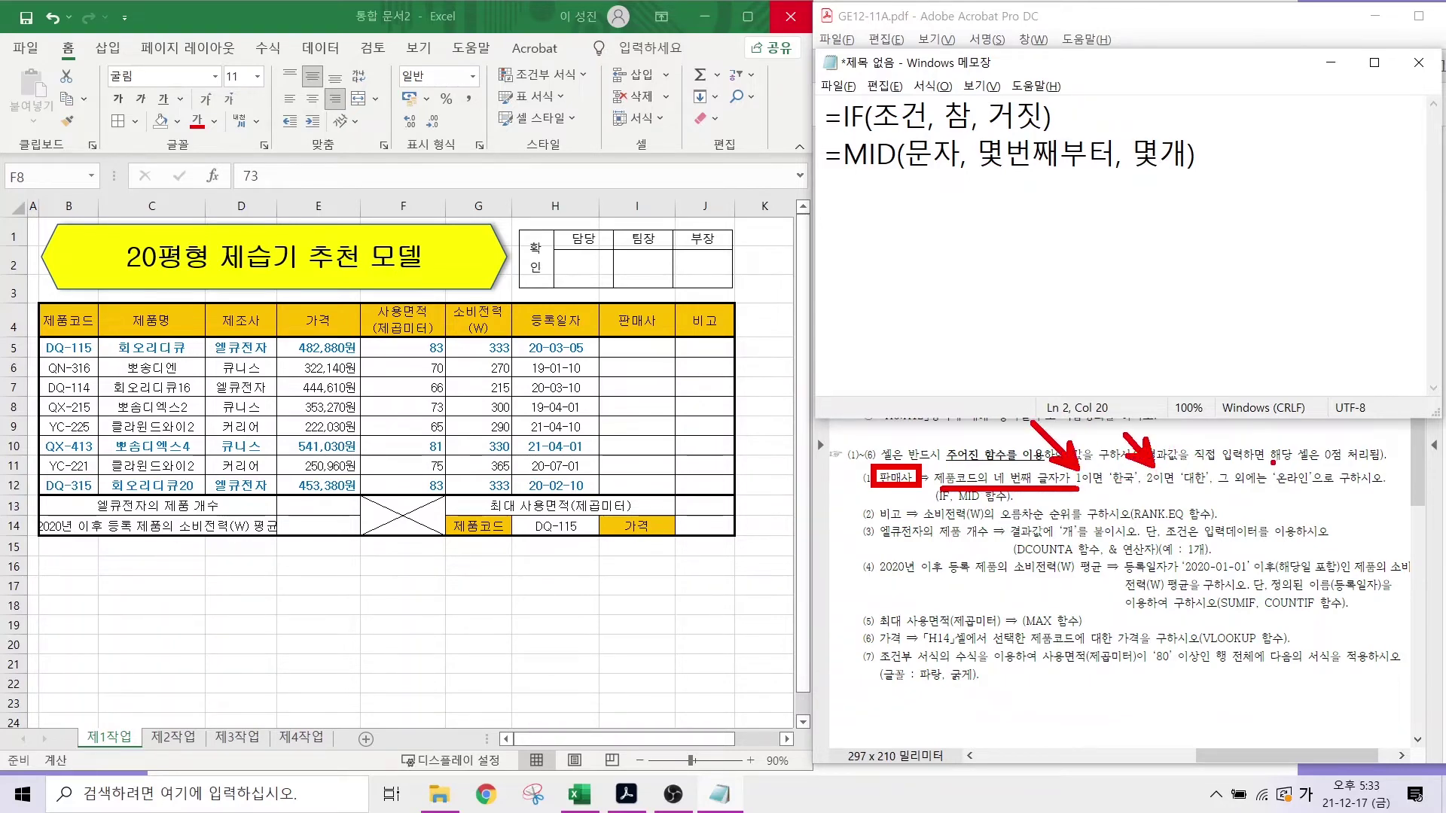
left_click_drag(1256, 427, 1291, 463)
key("Escape")
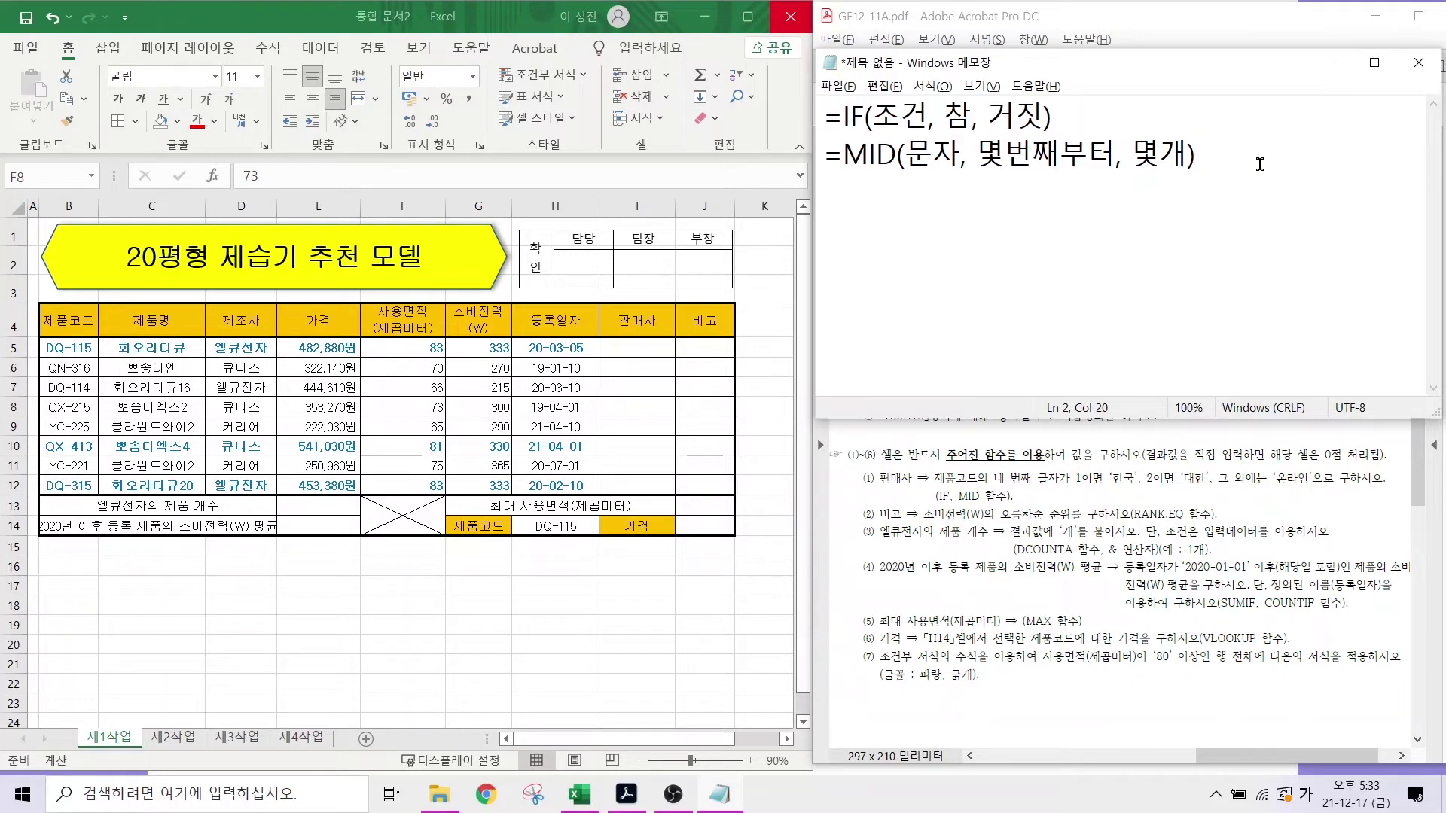
- Start the 판매사 formula on a new line of the notes with =IF(MID(B5,4,1), extracting the product code's fourth character
key("Return")
type("=")
key("Hangul")
type("IF(")
type("MID(")
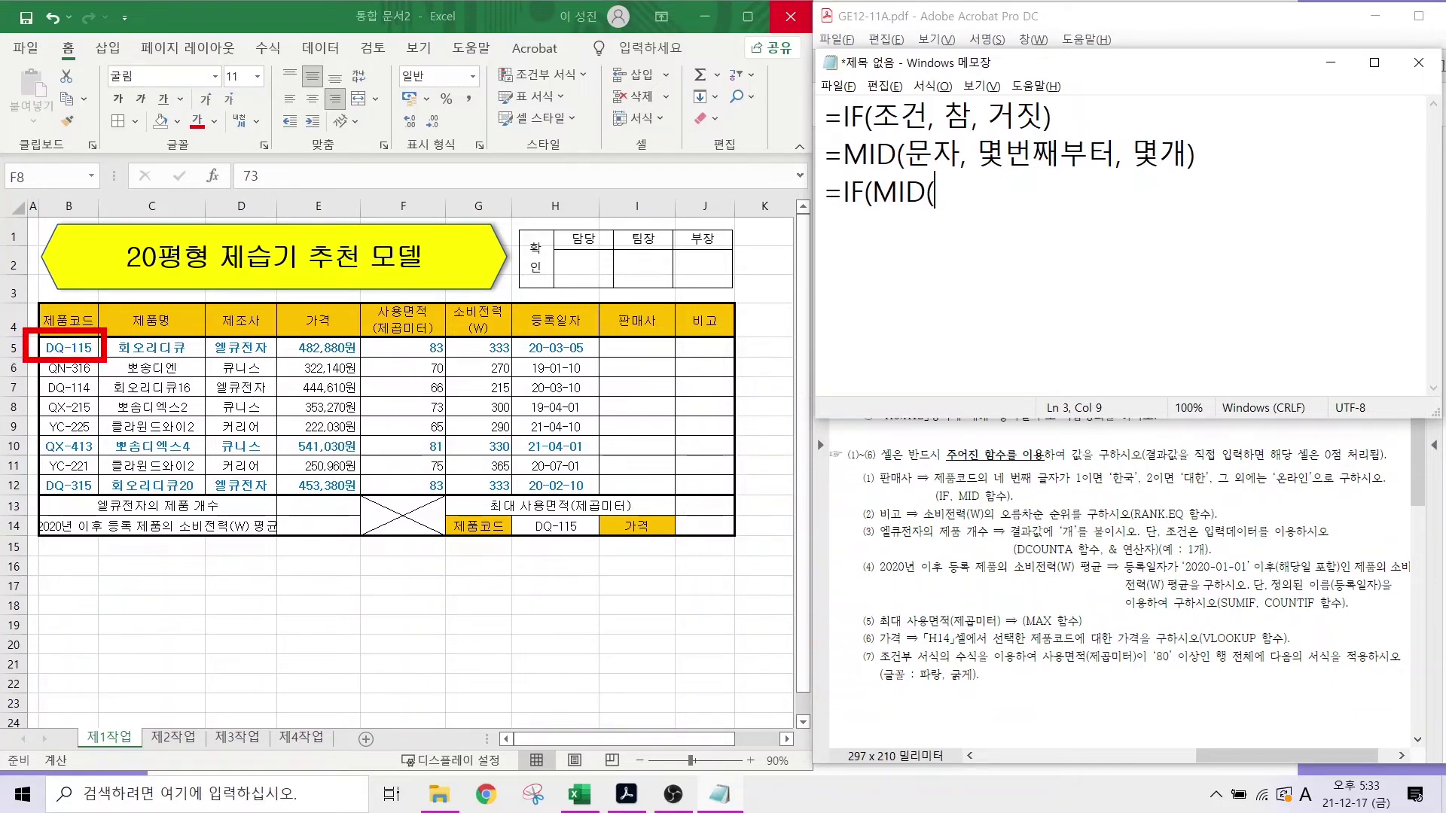
type("B")
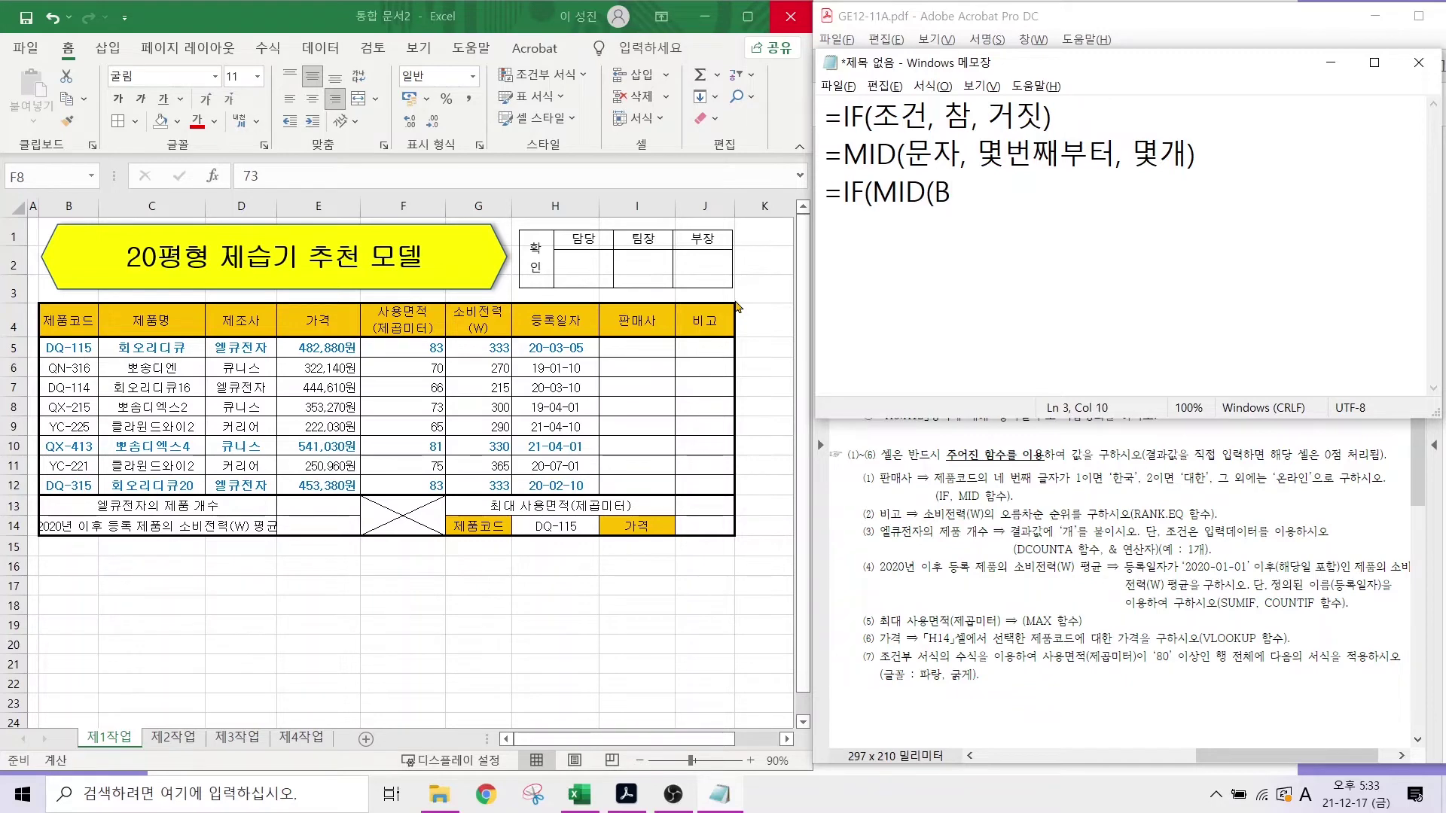
type("5,")
left_click_drag(979, 468, 1078, 488)
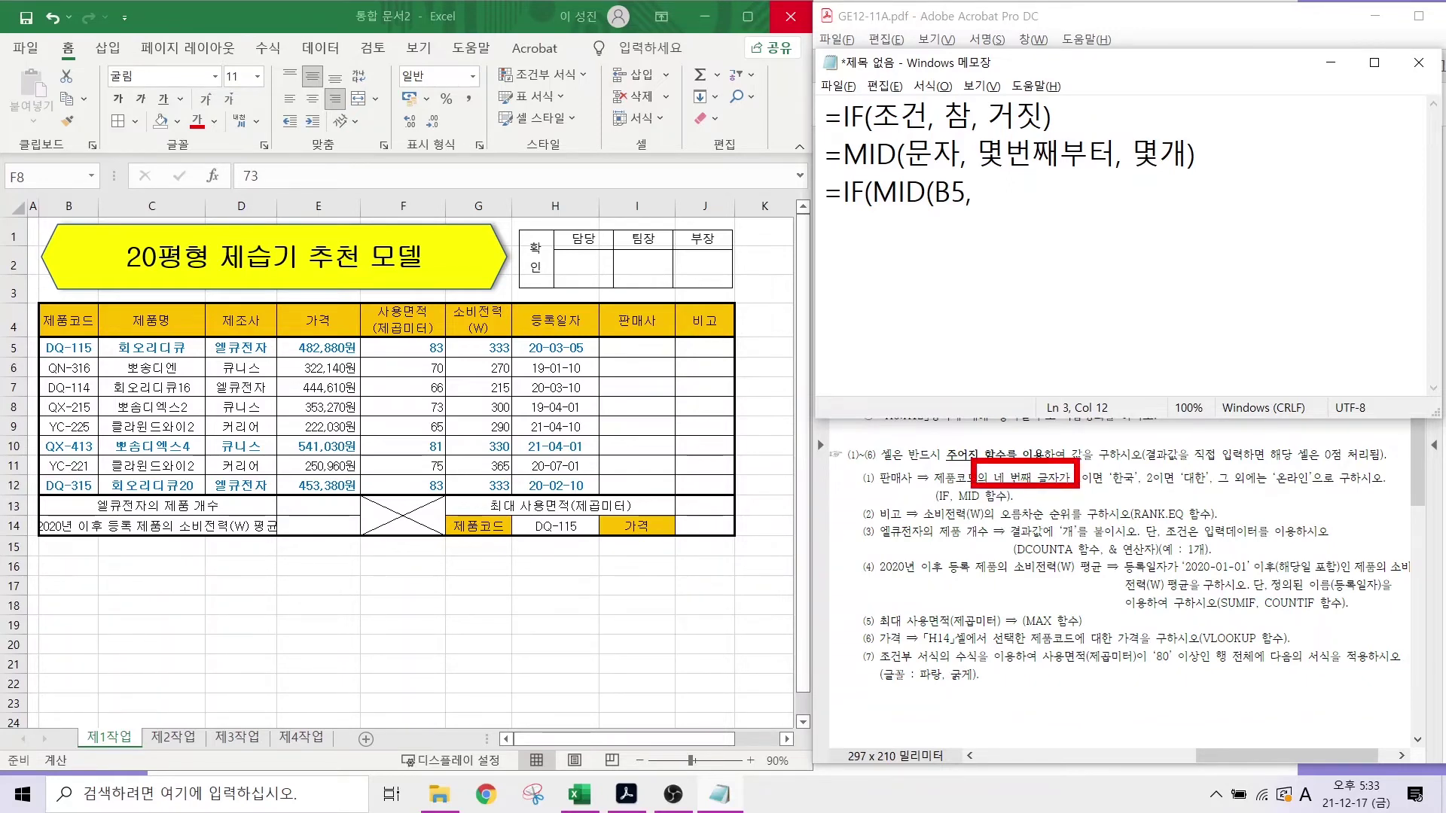
key("Escape")
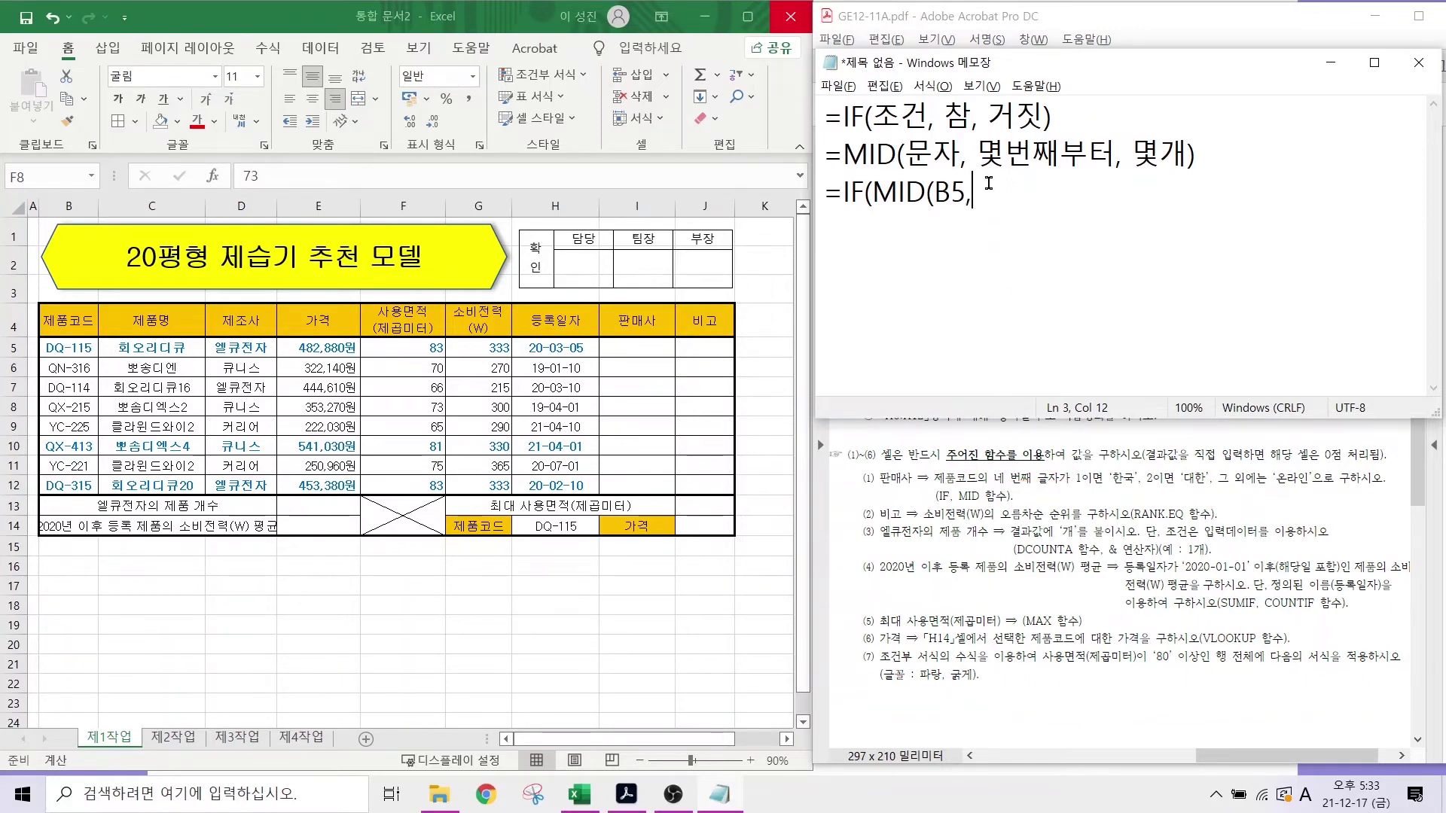
type("4,1)")
- Complete the first IF condition by comparing the MID result with the text "1", ending with a comma
left_click_drag(46, 332, 20, 284)
left_click_drag(46, 335, 71, 271)
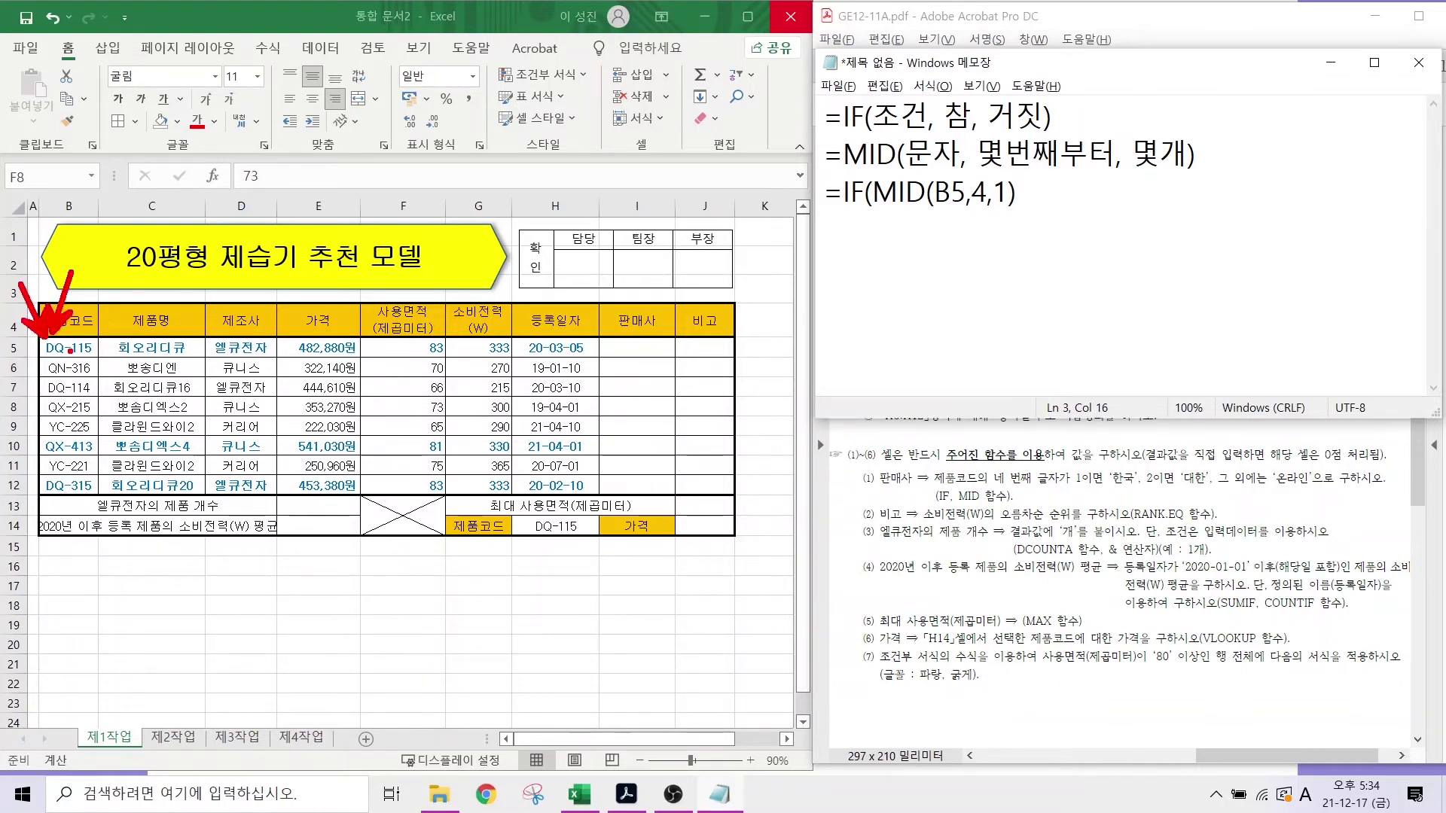
left_click_drag(69, 356, 60, 404)
mouse_move(54, 376)
left_mouse_down()
mouse_move(119, 272)
mouse_move(156, 261)
left_mouse_up()
left_click_drag(125, 323, 194, 293)
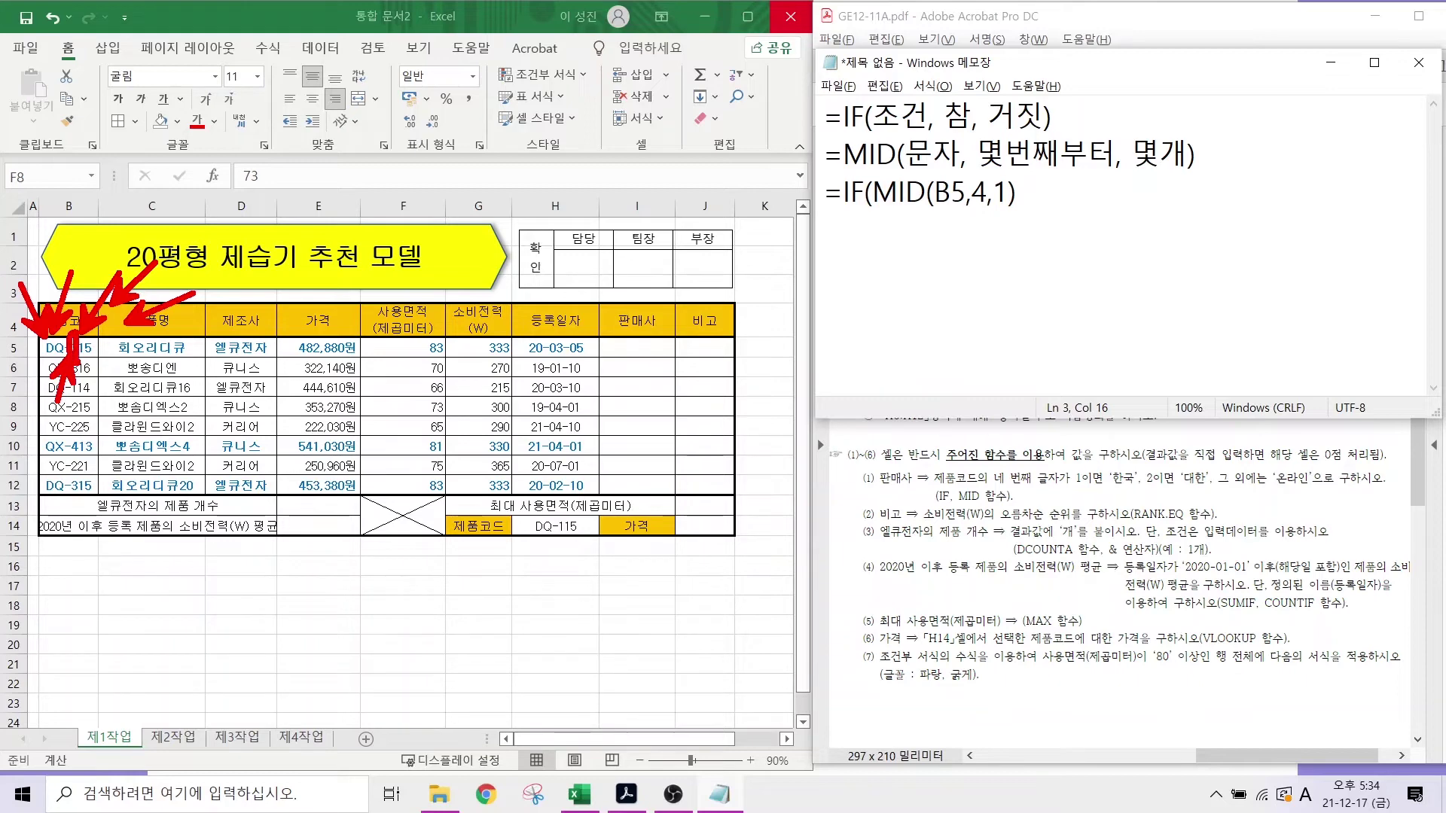
key("Escape")
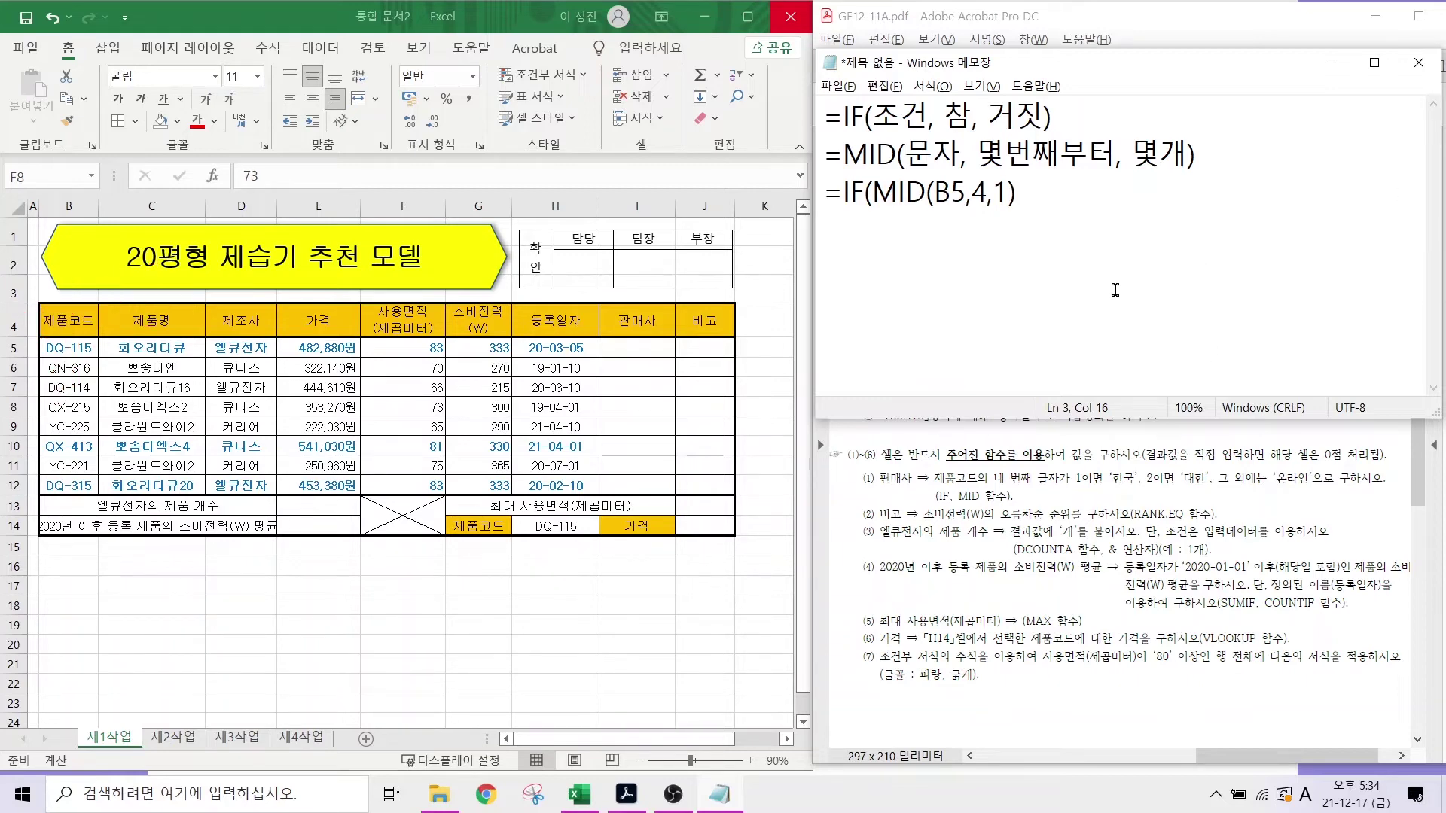
key("ctrl+2")
left_click_drag(952, 216, 942, 246)
left_click_drag(1073, 487, 1148, 488)
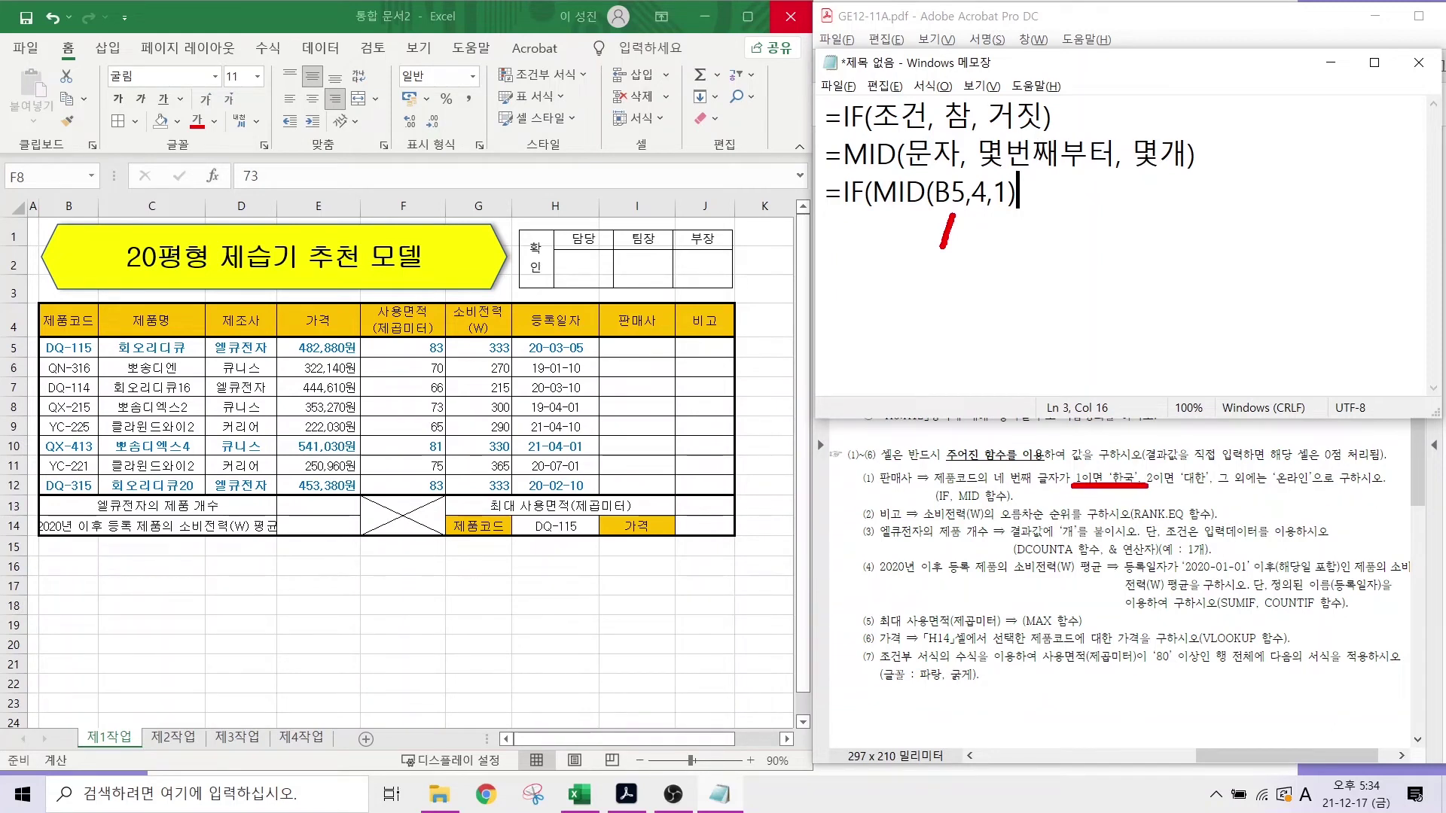
key("Escape")
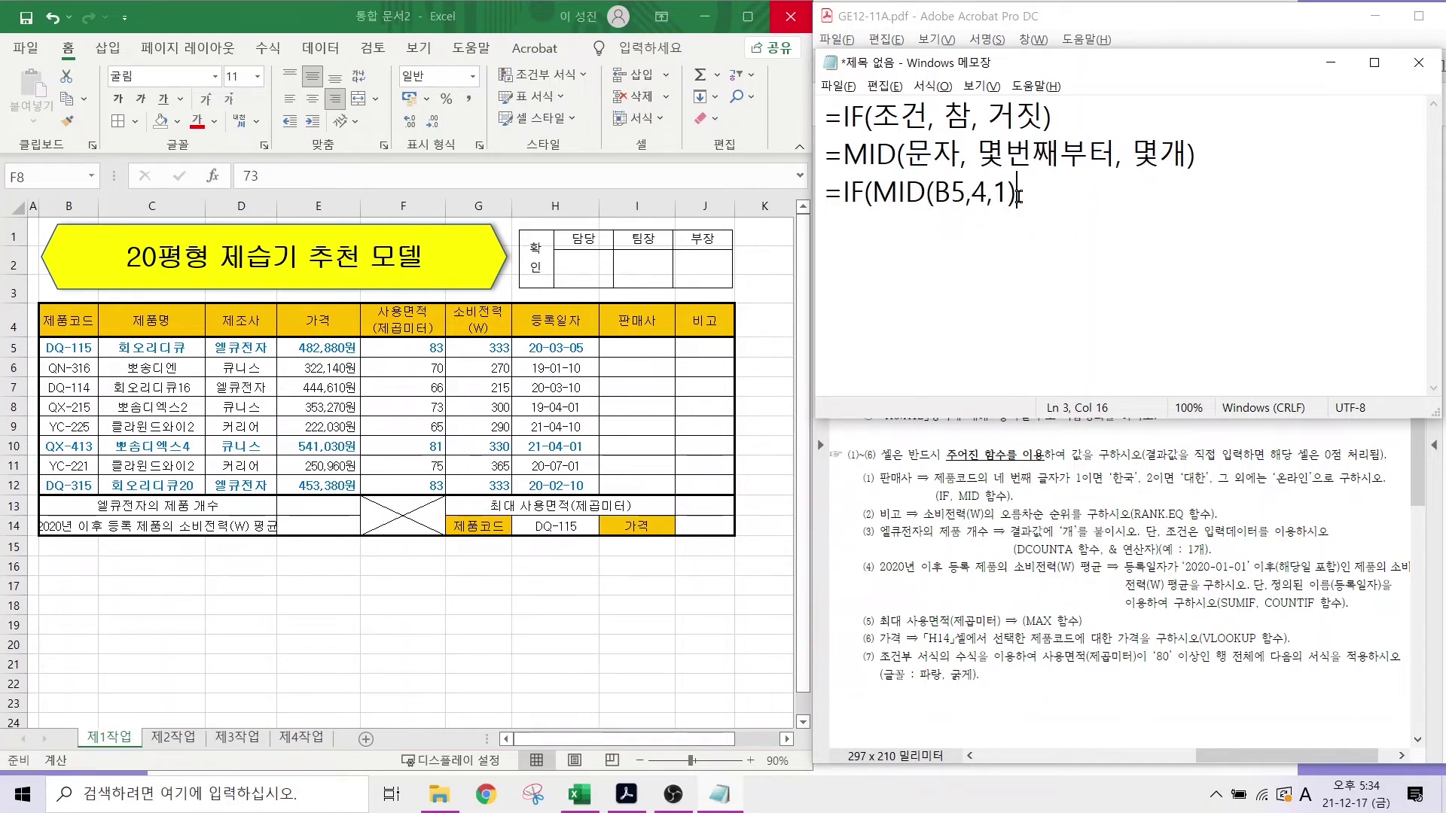
type("=\"1\",")
- Add "한국" as the true value of the first IF, followed by a comma
left_click_drag(891, 209, 1069, 210)
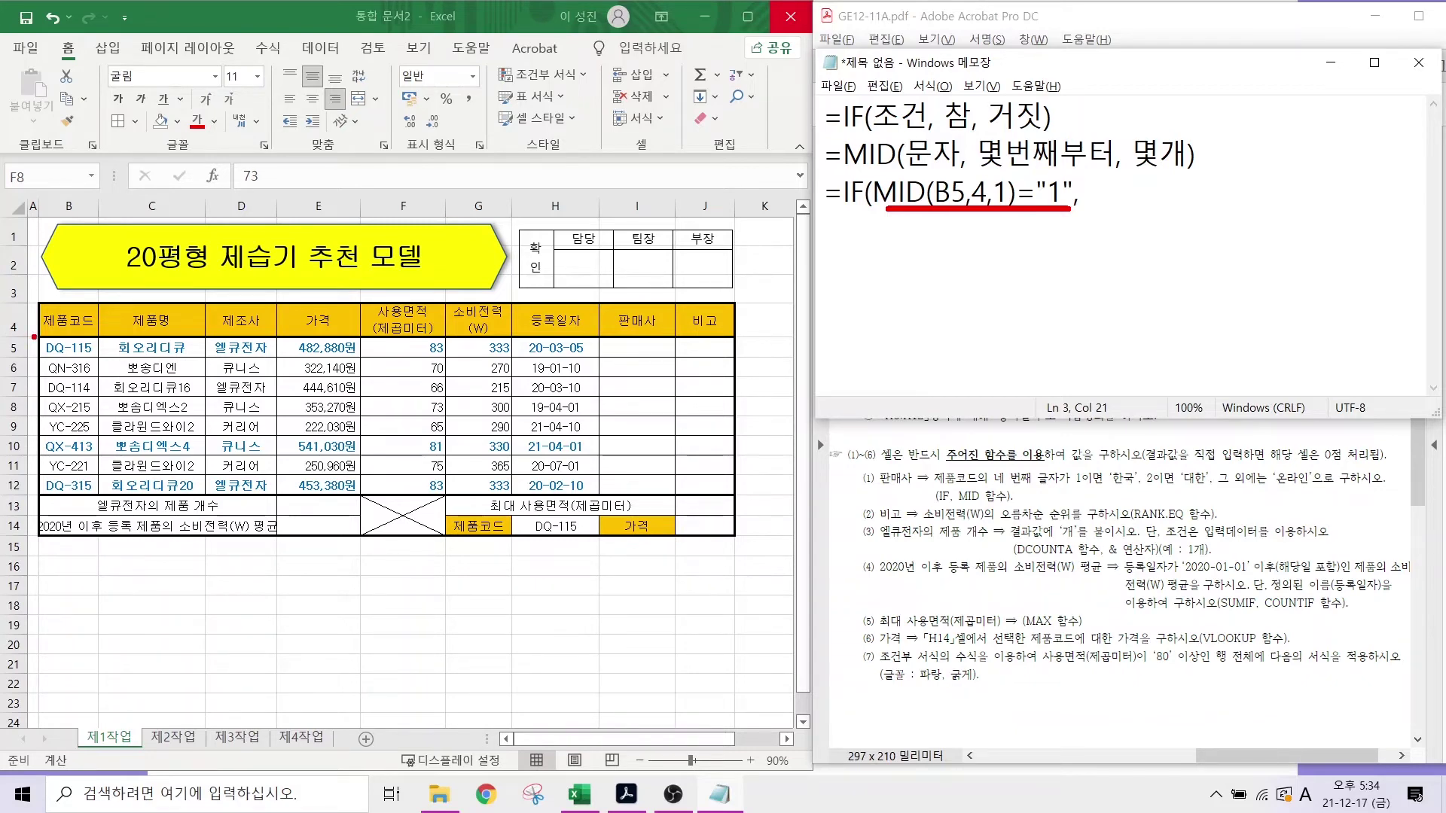
left_click_drag(34, 337, 104, 364)
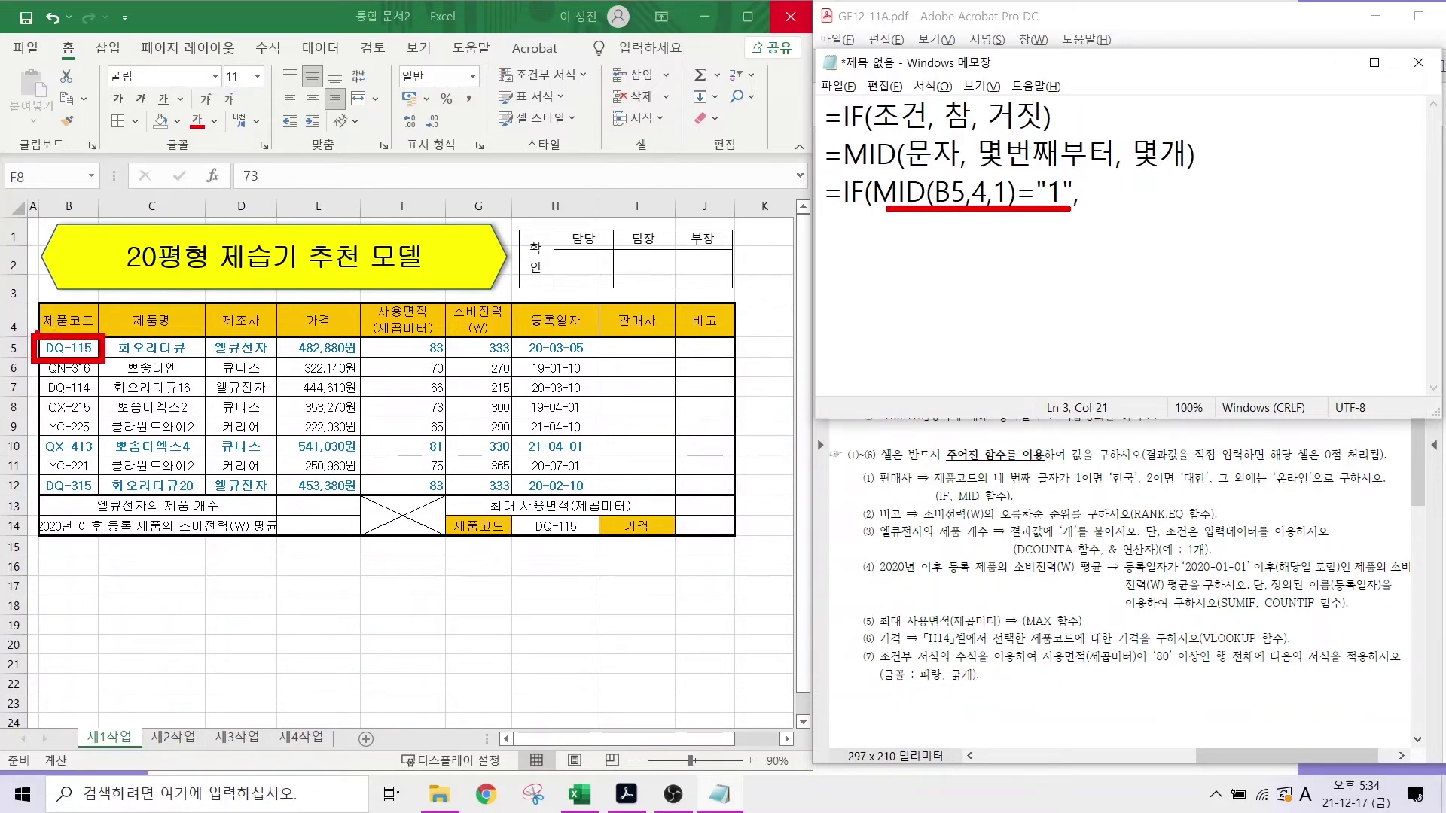
key("Escape")
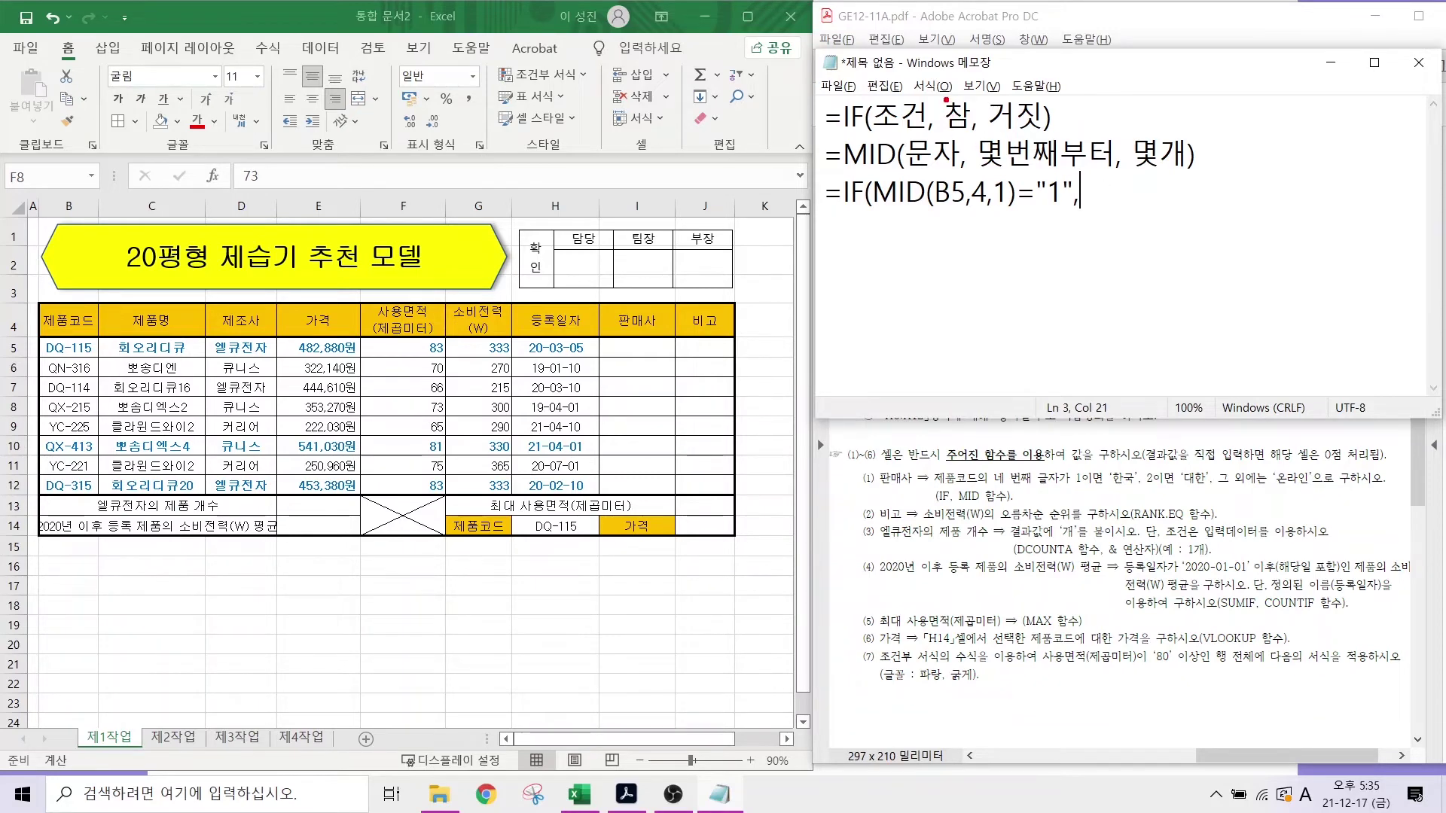
left_click_drag(952, 97, 932, 51)
mouse_move(1116, 489)
left_mouse_down()
mouse_move(1099, 493)
mouse_move(1133, 454)
mouse_move(1134, 493)
left_mouse_up()
key("Escape")
type("\"")
key("Hangul")
type("한국\",")
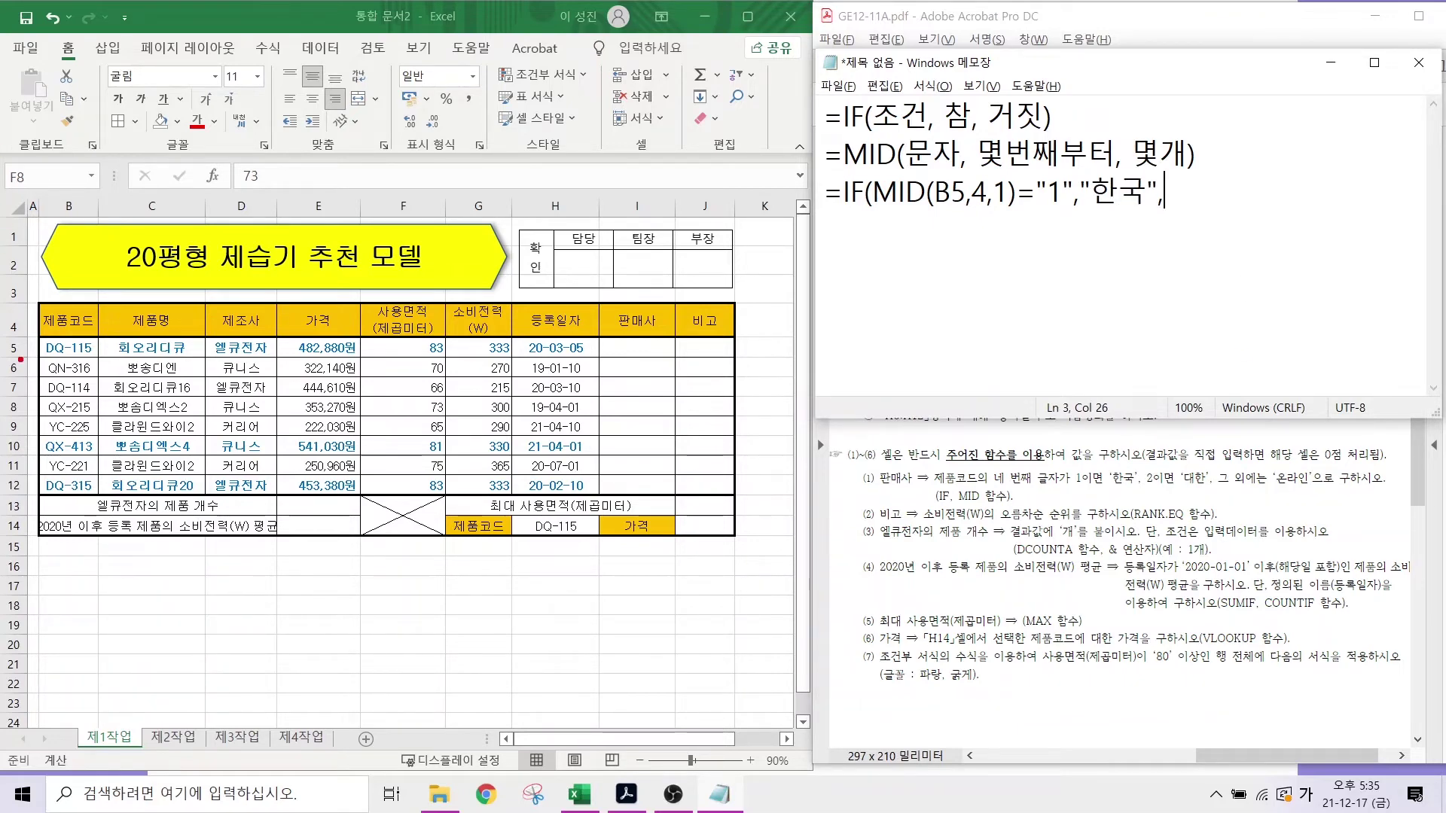
- Add a nested IF on an indented new line as the false argument, with the condition IF(MID(B5,4,1)="2",
left_click_drag(33, 355, 109, 382)
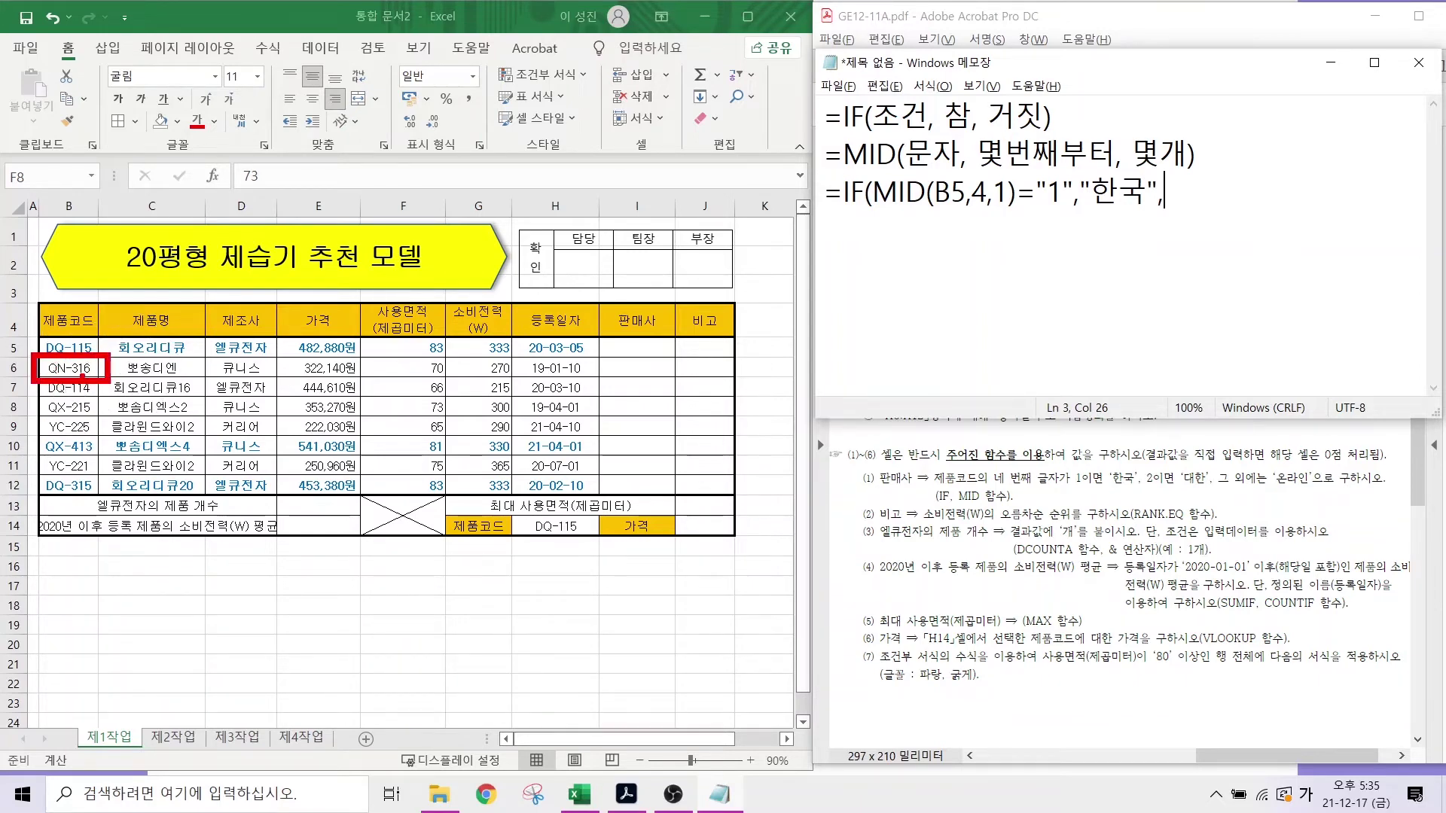
left_click_drag(76, 375, 106, 442)
mouse_move(1058, 142)
left_mouse_down()
mouse_move(1005, 128)
mouse_move(1062, 89)
mouse_move(1069, 135)
left_mouse_up()
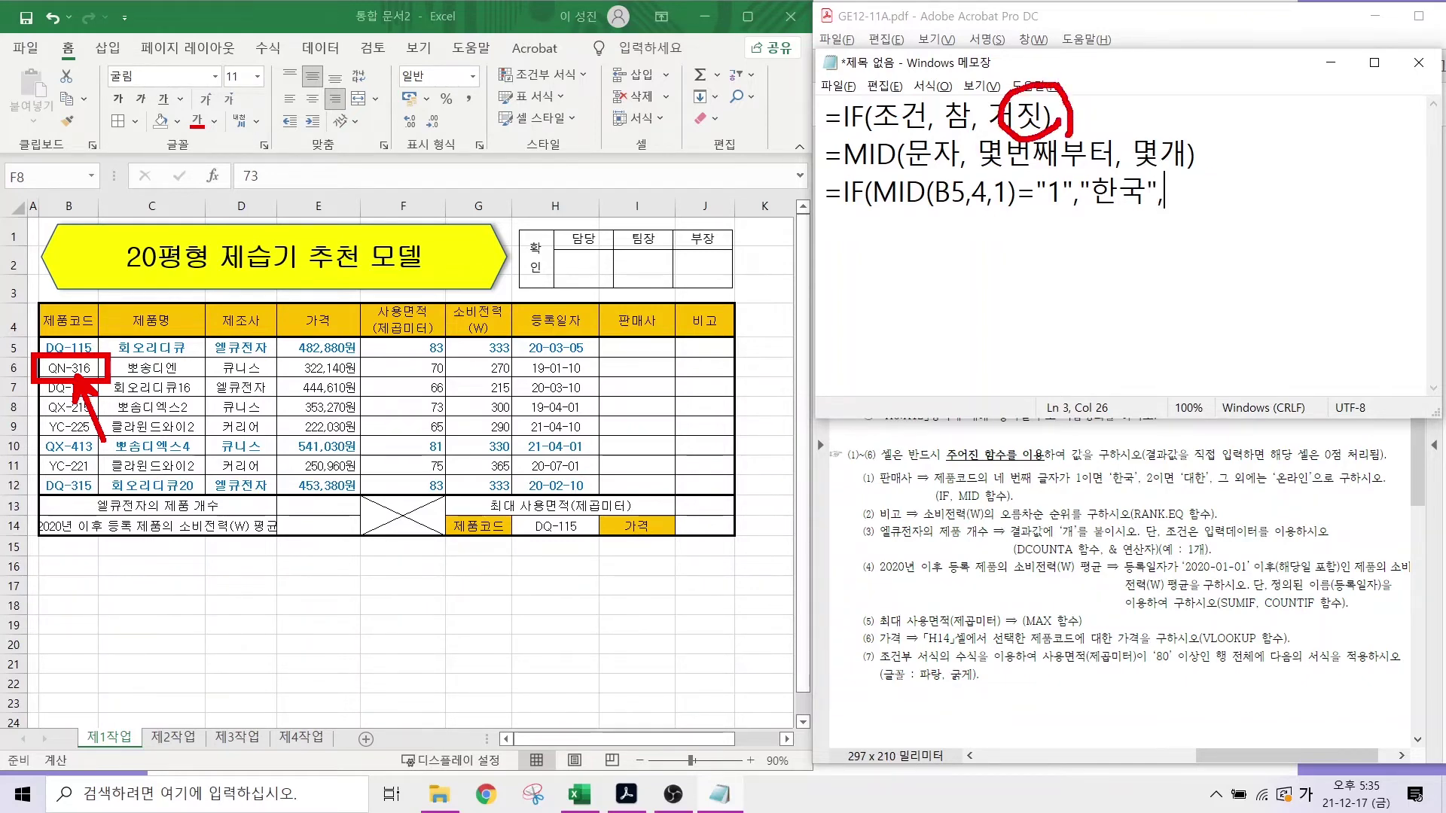
key("Escape")
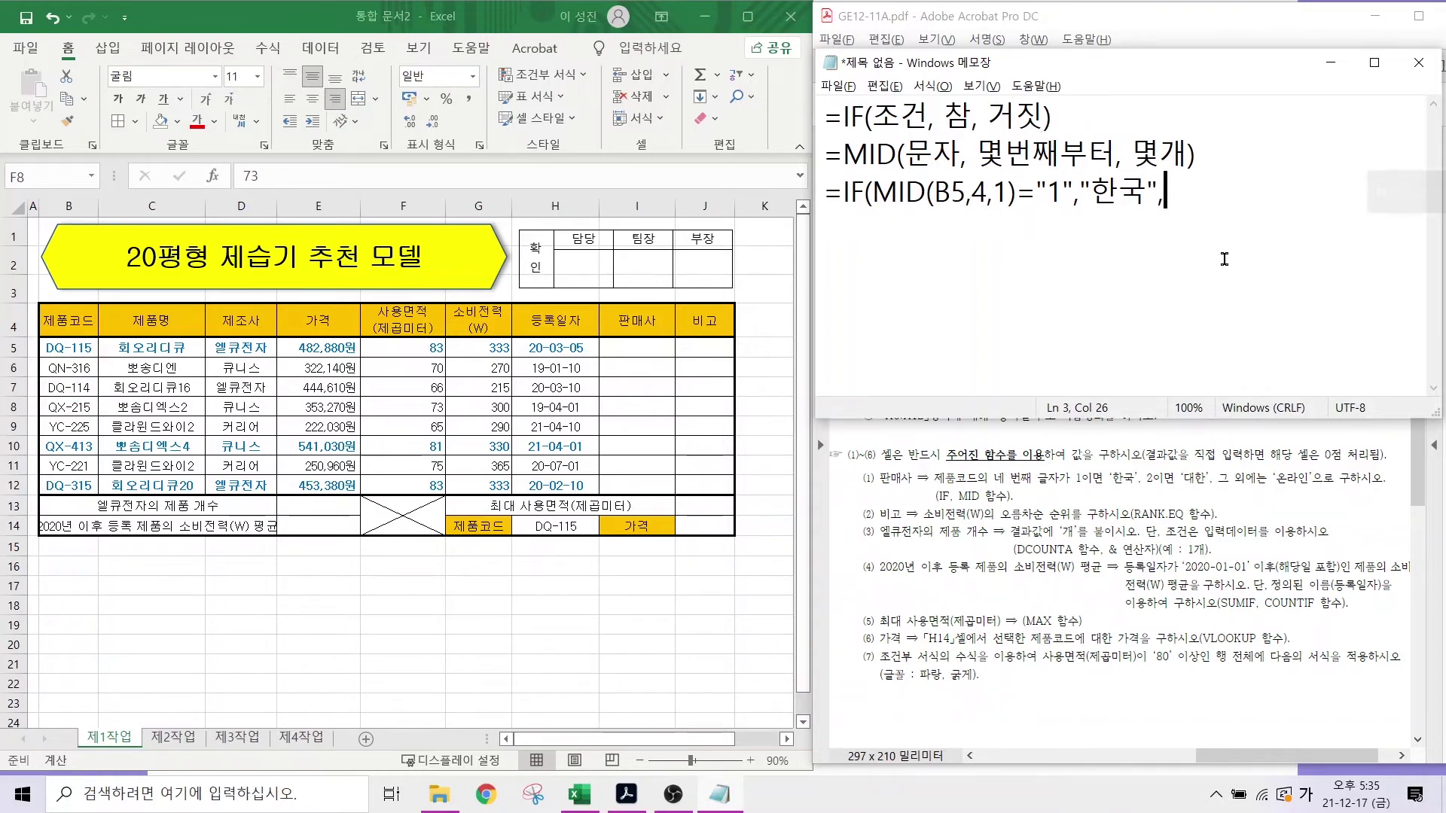
key("Return")
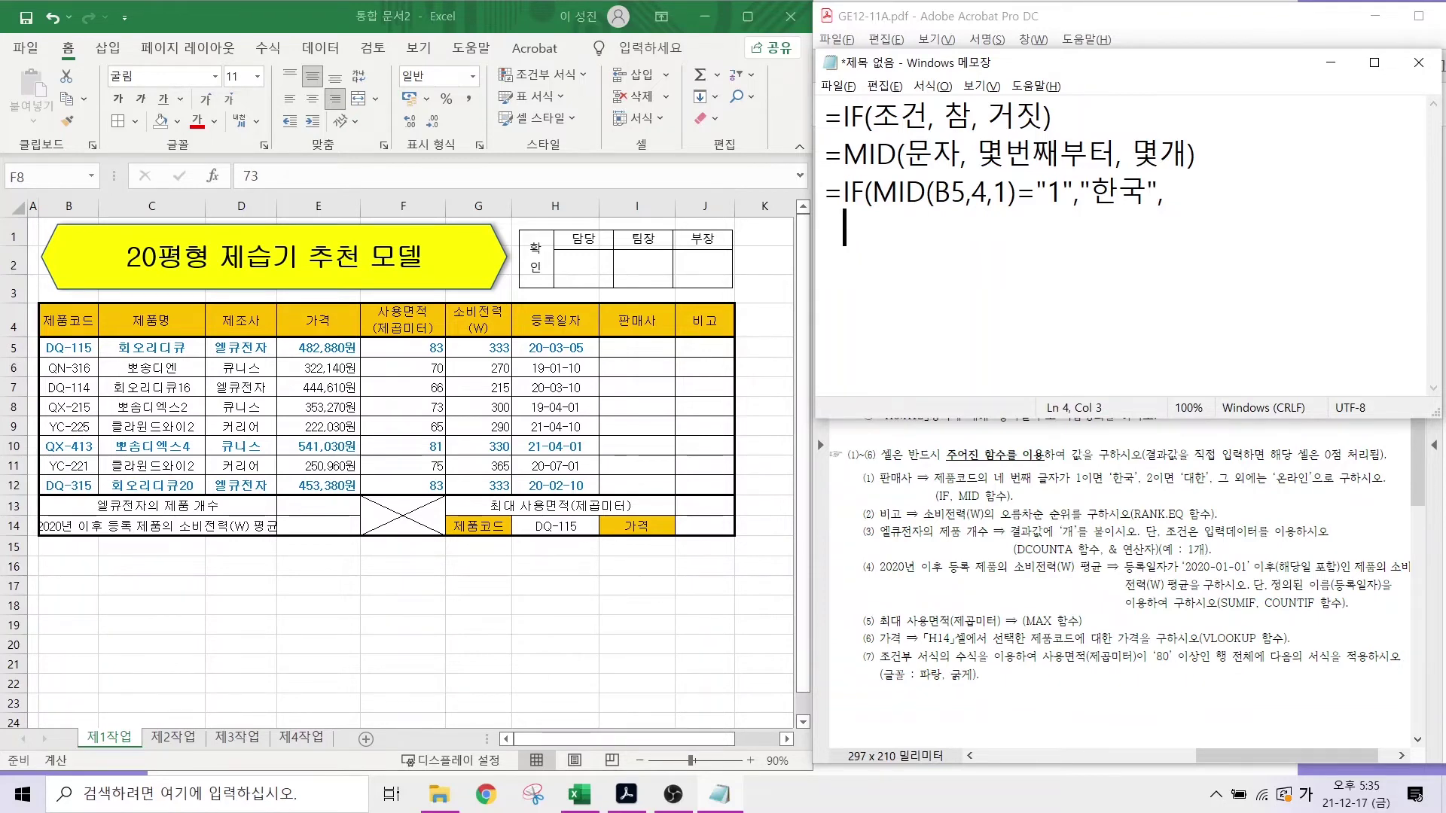
key("Hangul")
type("IF(MID")
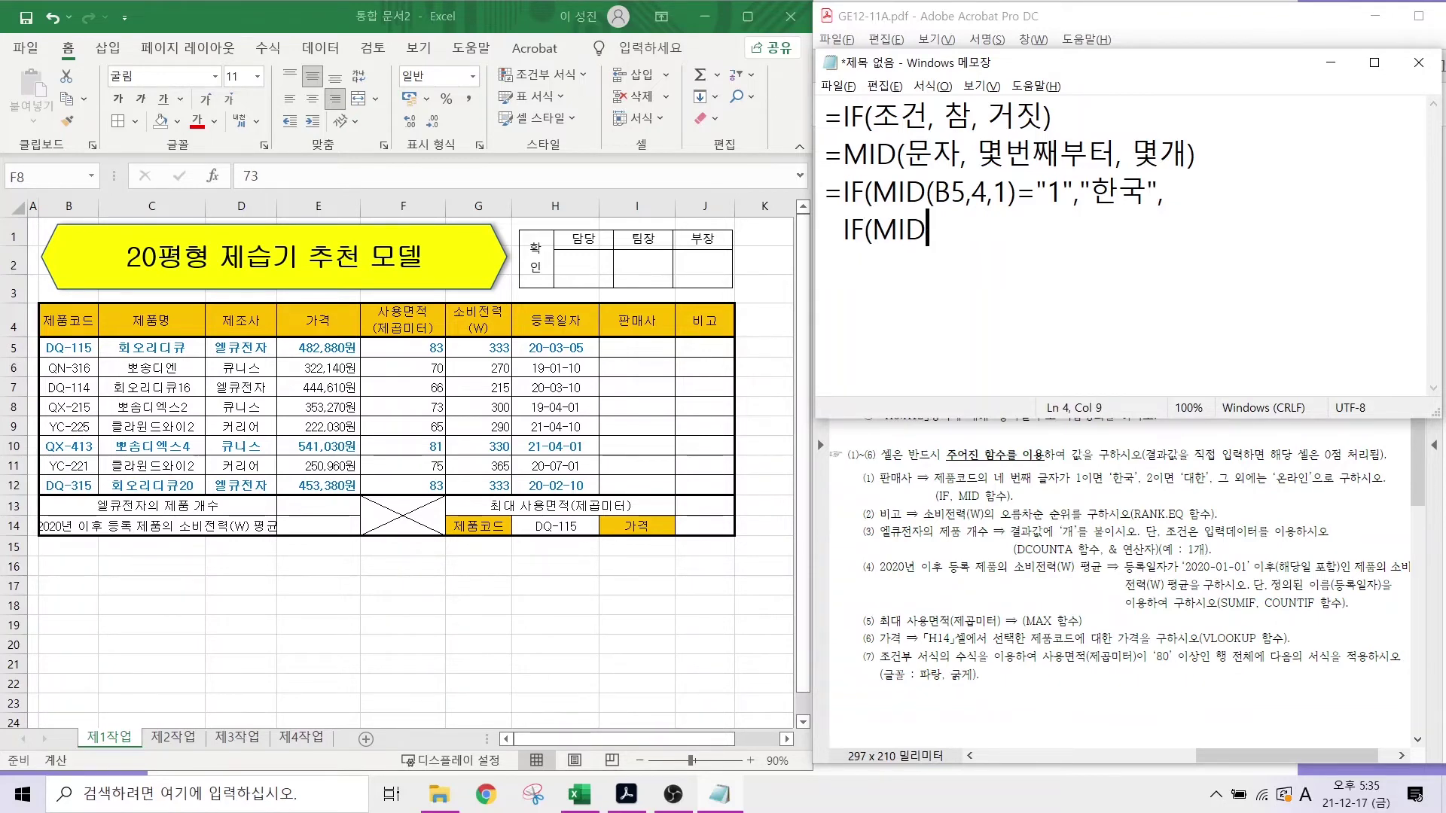
type("(B5,")
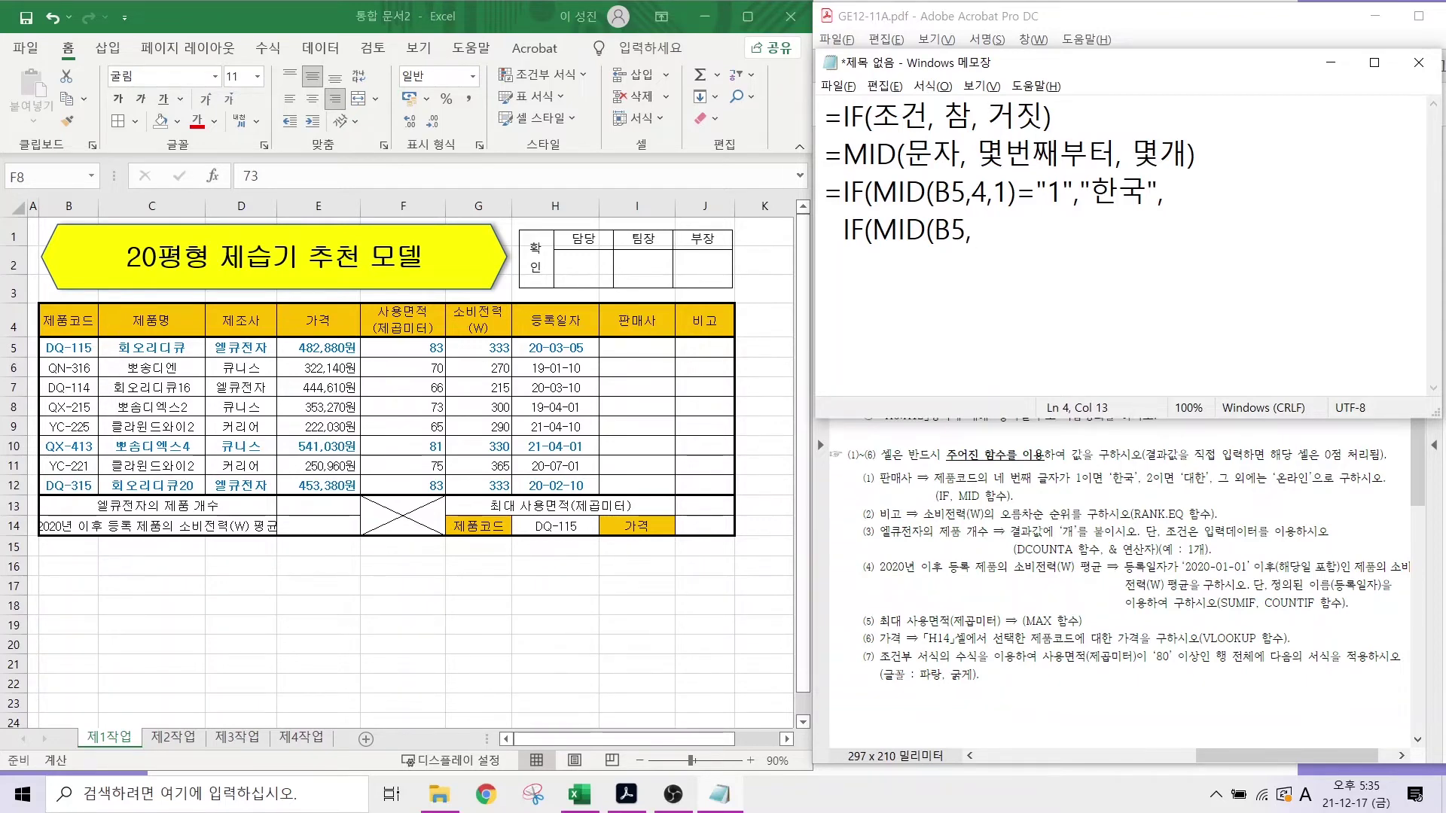
type("4,1)")
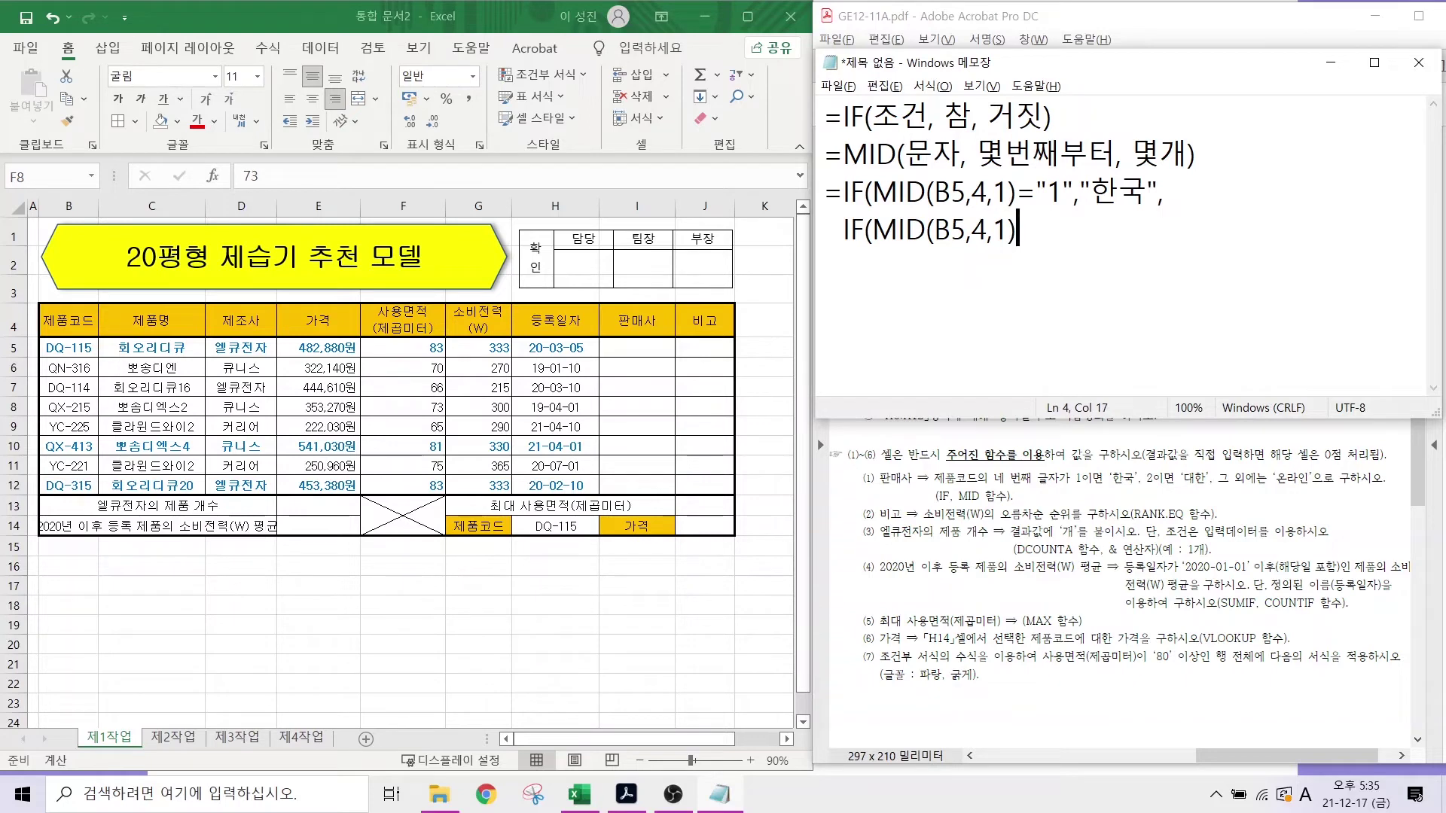
type("=\"2\",")
- Enter "대한" as the nested IF's true value, followed by a comma
left_click_drag(1194, 490, 1240, 536)
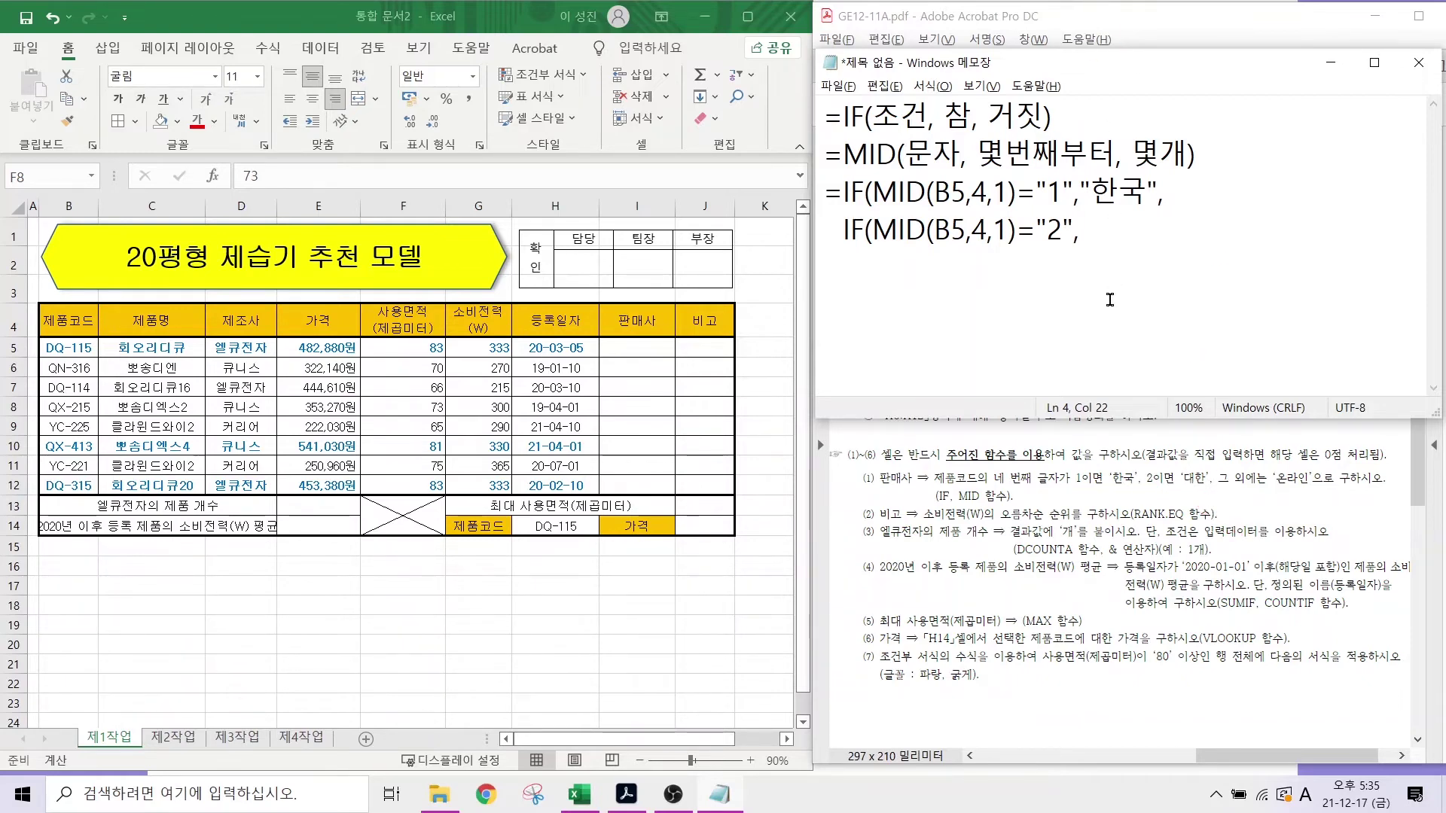
type("\"대한")
key("Right")
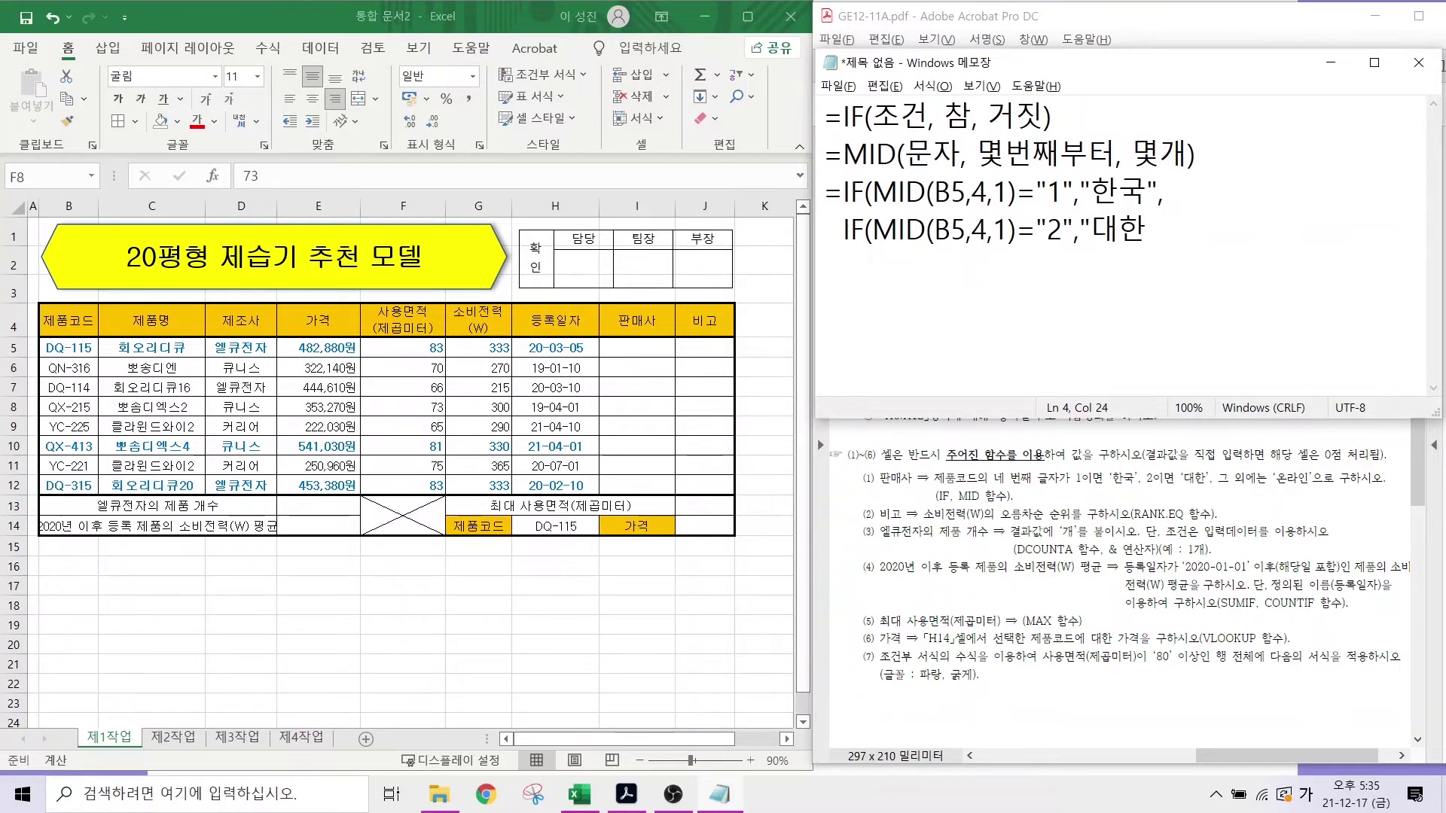
type(".")
key("BackSpace")
type(",")
- Enter "온라인" as the nested IF's false value for all other product codes
left_click_drag(1068, 486, 1147, 487)
left_click_drag(1155, 487, 1213, 487)
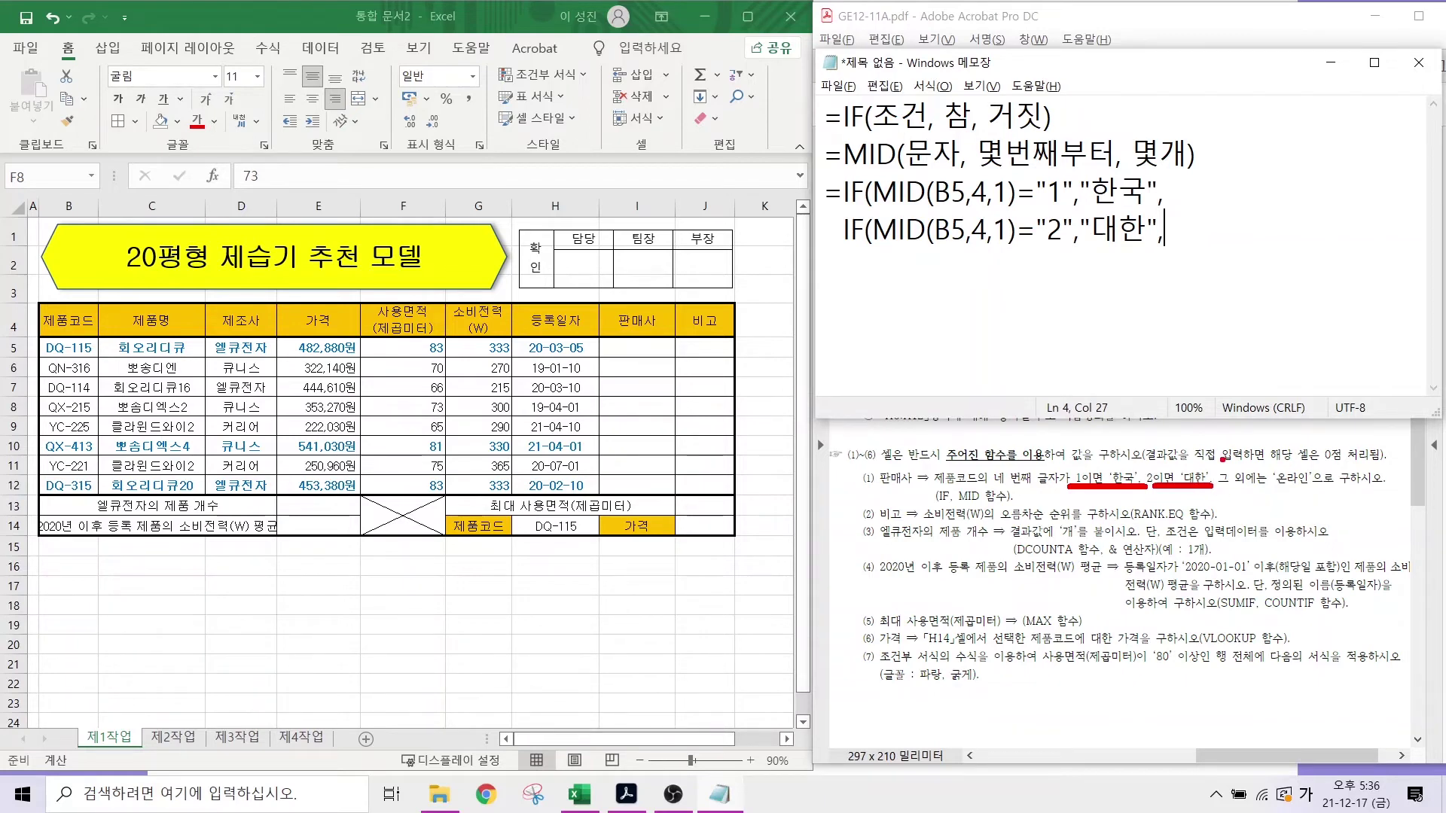
left_click_drag(1265, 442, 1207, 519)
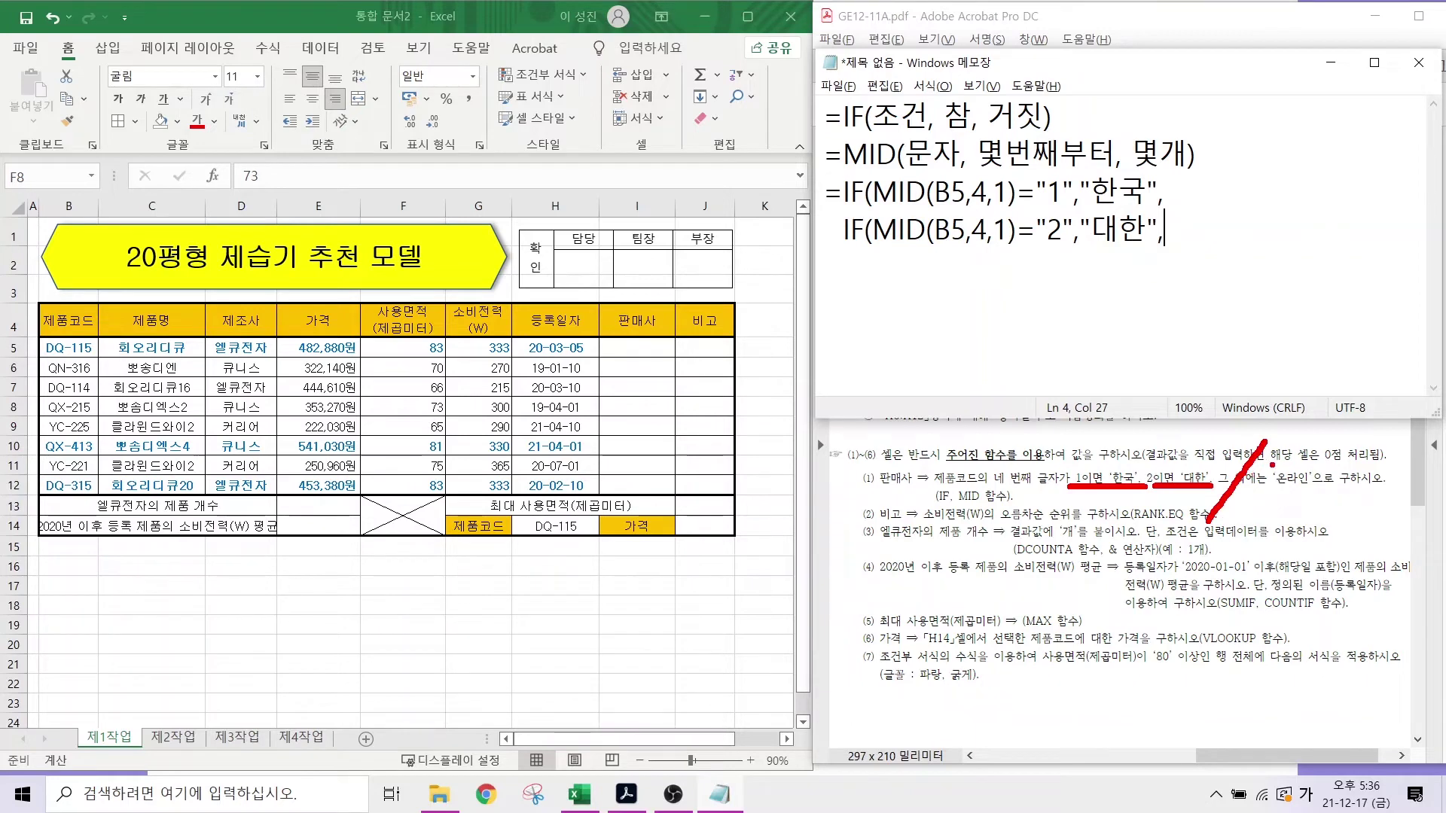
left_click_drag(1259, 488, 1352, 485)
mouse_move(1057, 107)
left_mouse_down()
mouse_move(1179, 131)
mouse_move(1212, 215)
mouse_move(1235, 201)
left_mouse_up()
key("Escape")
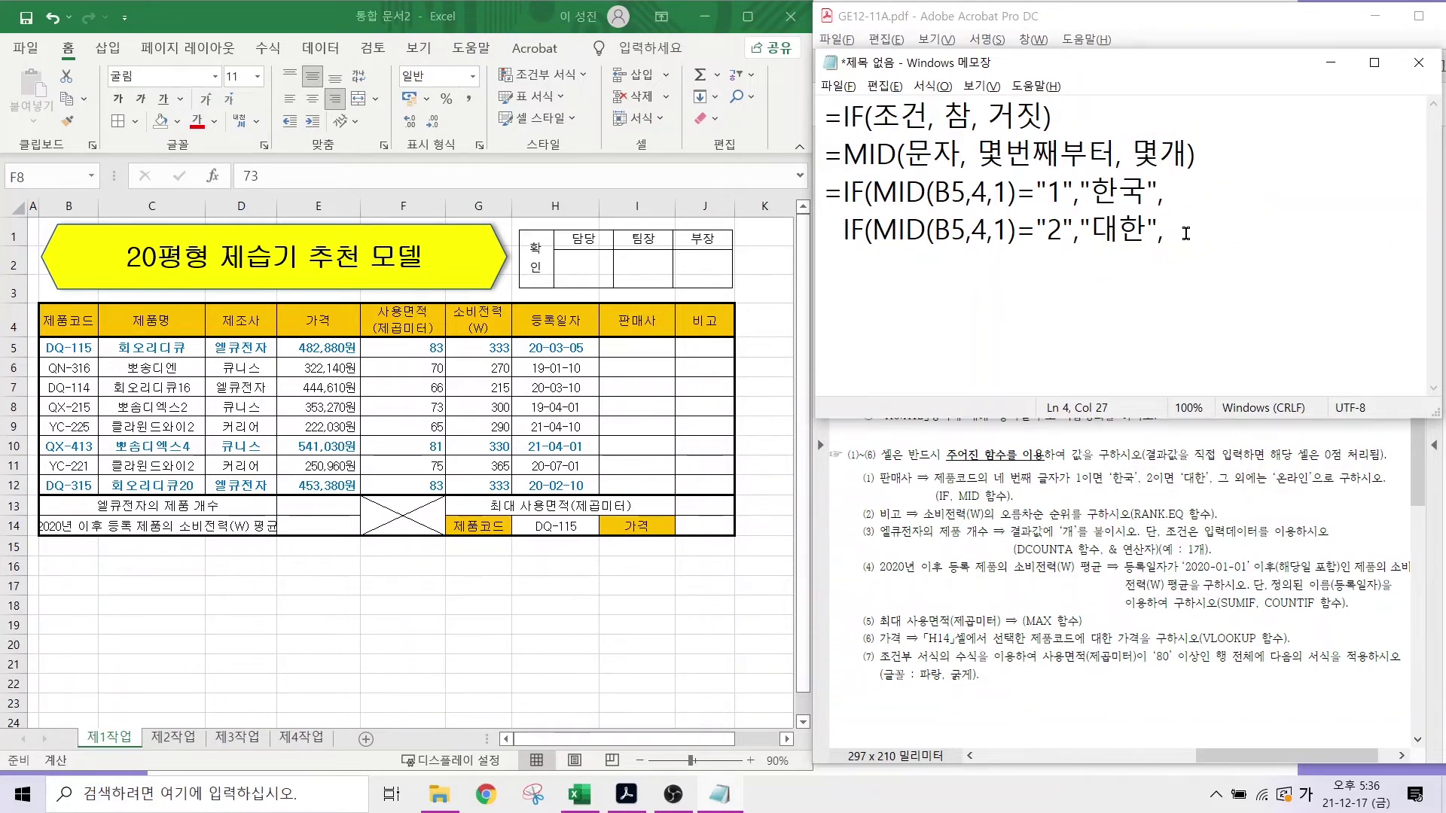
type("\"")
type("온라이")
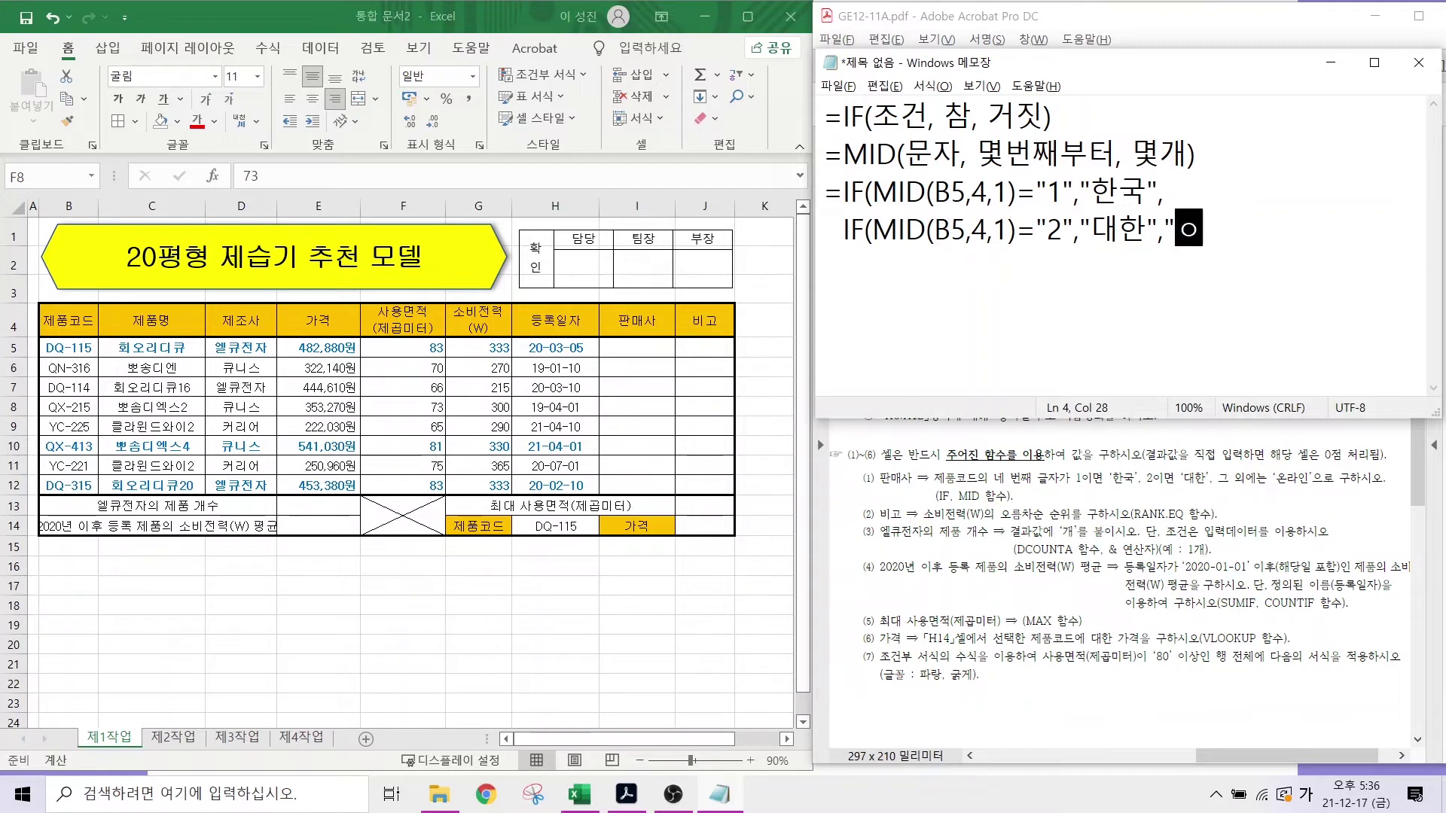
type("ㄴ\"")
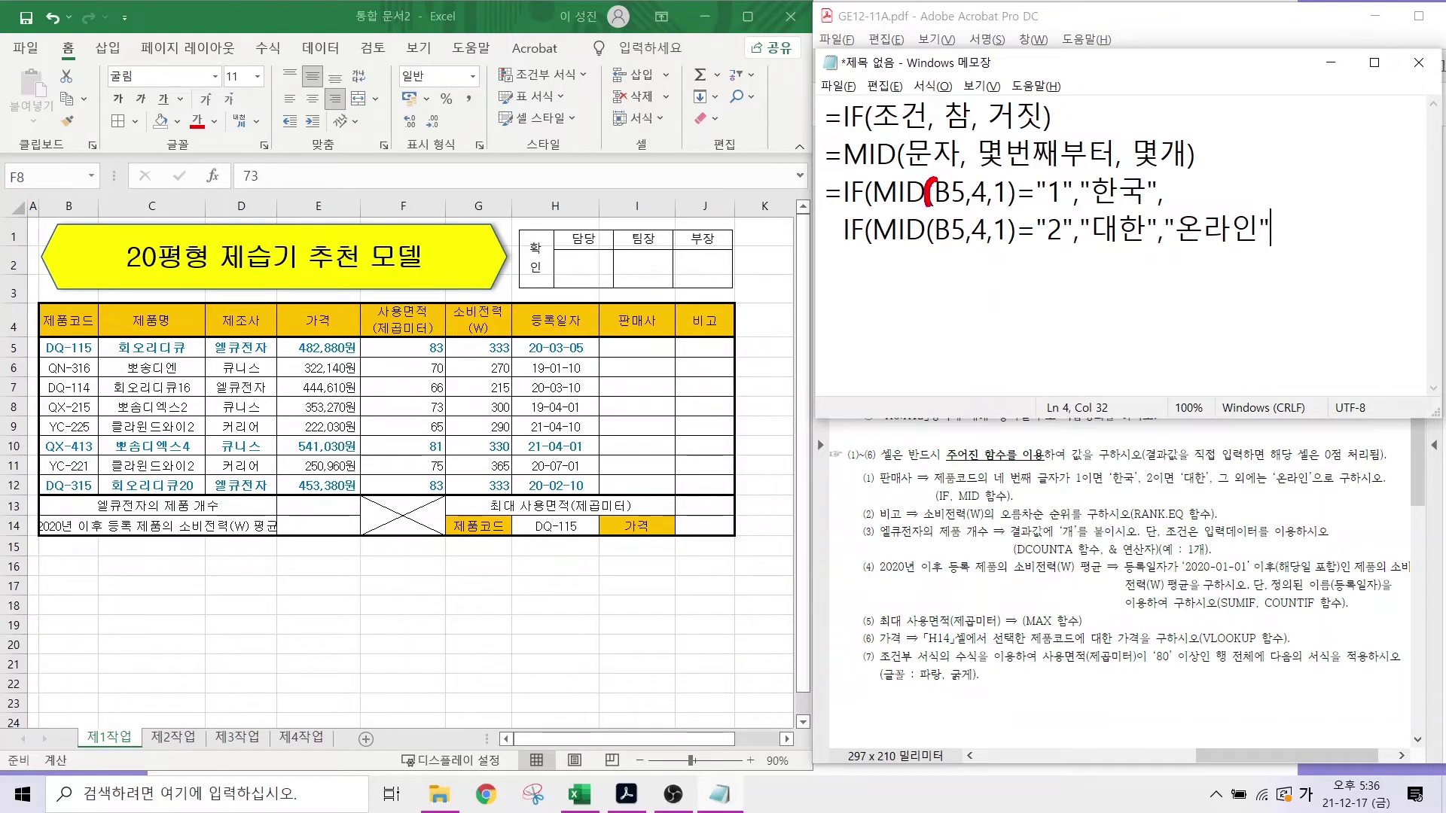
left_click_drag(1008, 179, 1006, 207)
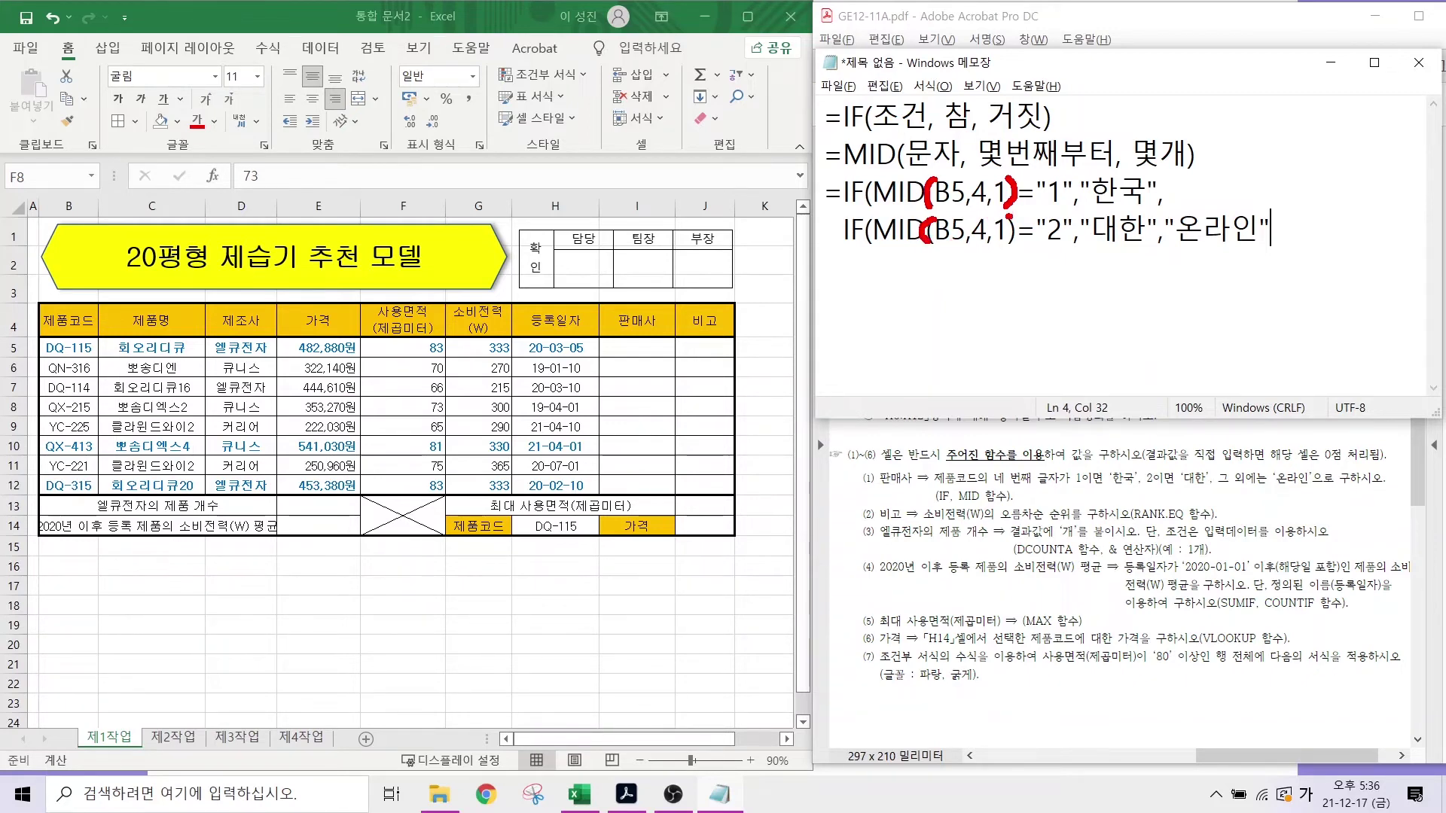
left_click_drag(1009, 218, 1010, 246)
left_click_drag(871, 183, 871, 209)
left_click_drag(855, 255, 1287, 259)
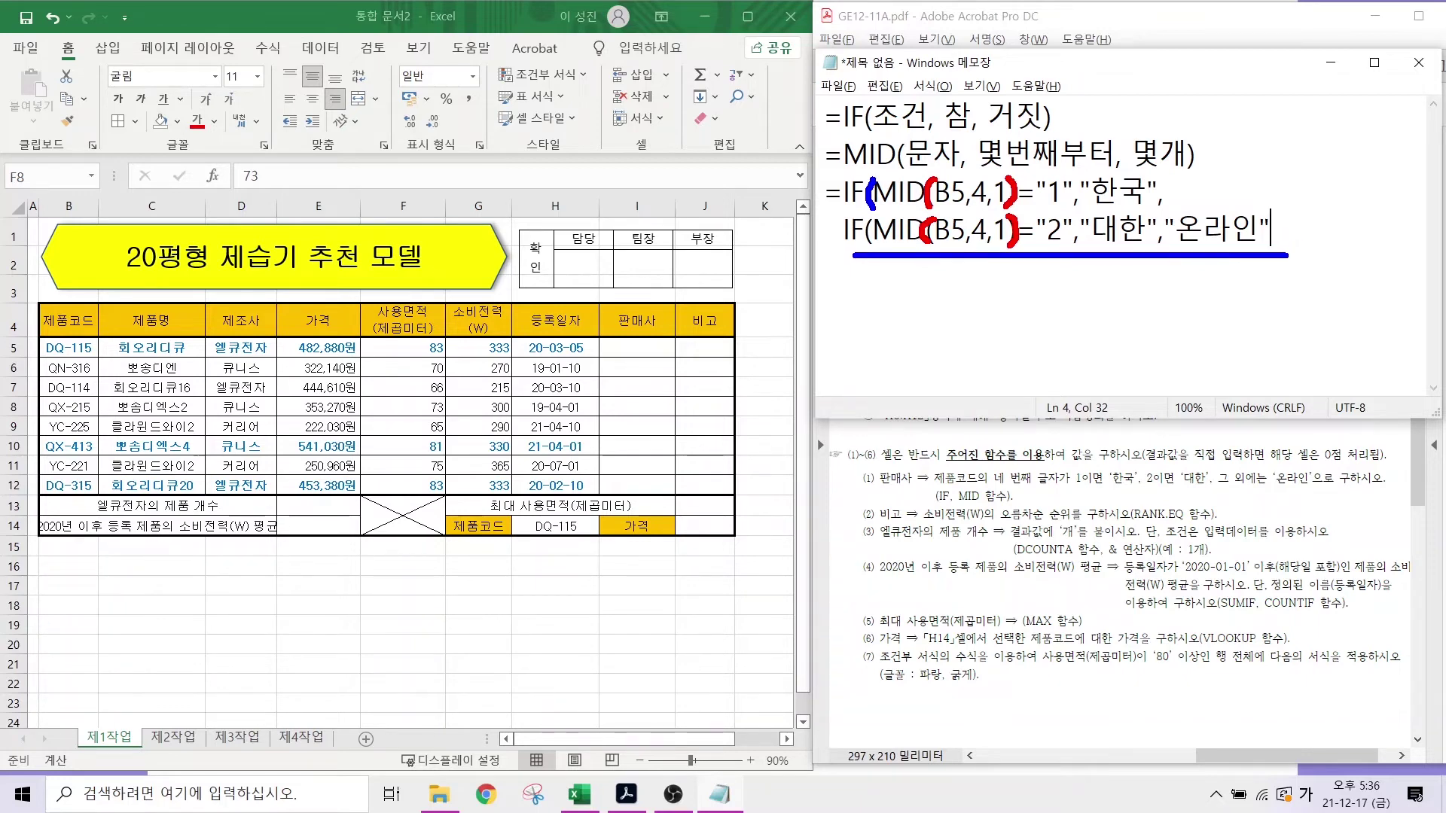
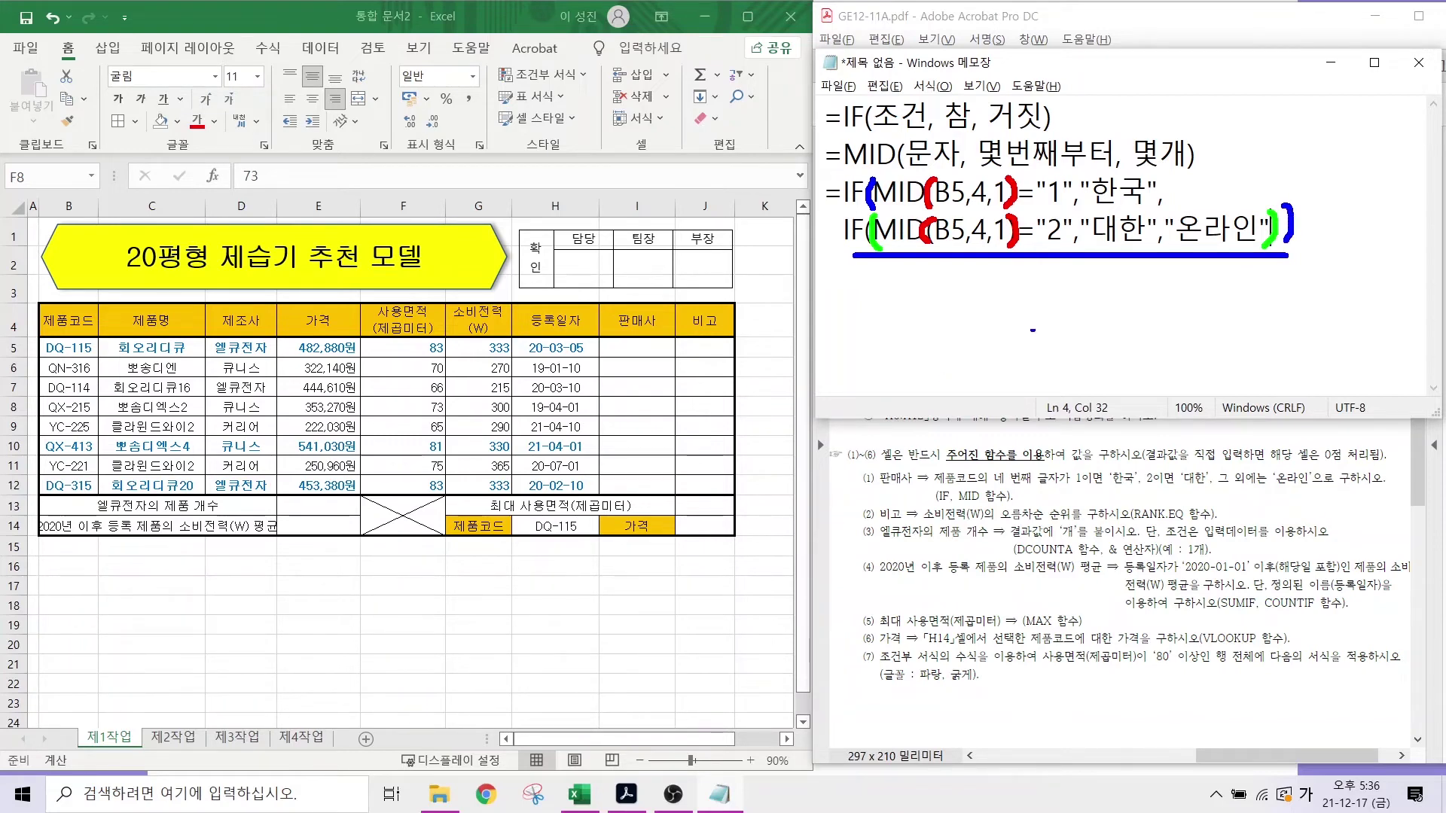
key("Escape")
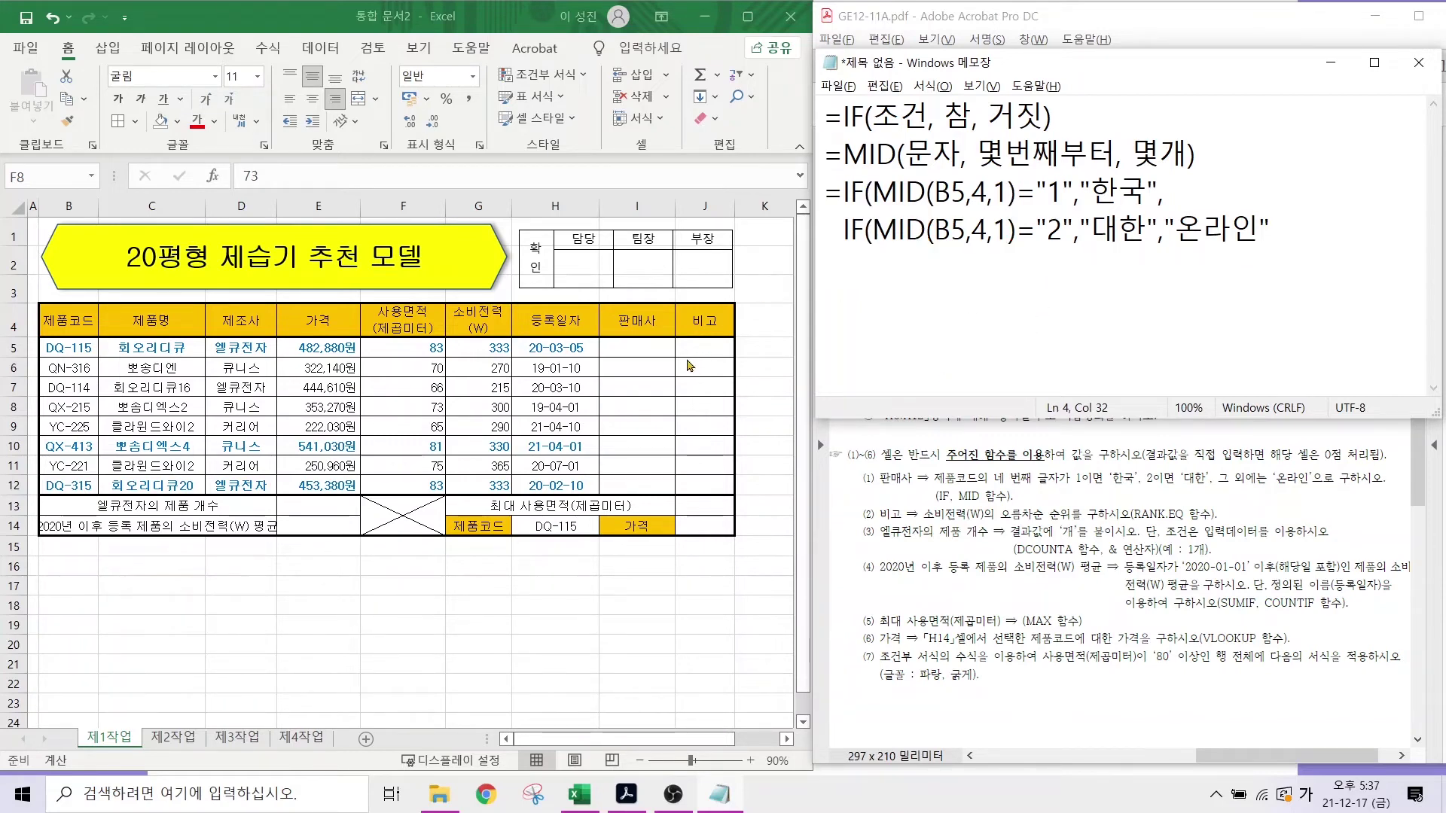
- Close both IF functions at the end of the Notepad formula draft with two closing parentheses
type("))")
- Begin the 판매사 formula in cell I5 with =IF(MID(B5,4,1)="1","한국", for the DQ-115 row
left_click(616, 348)
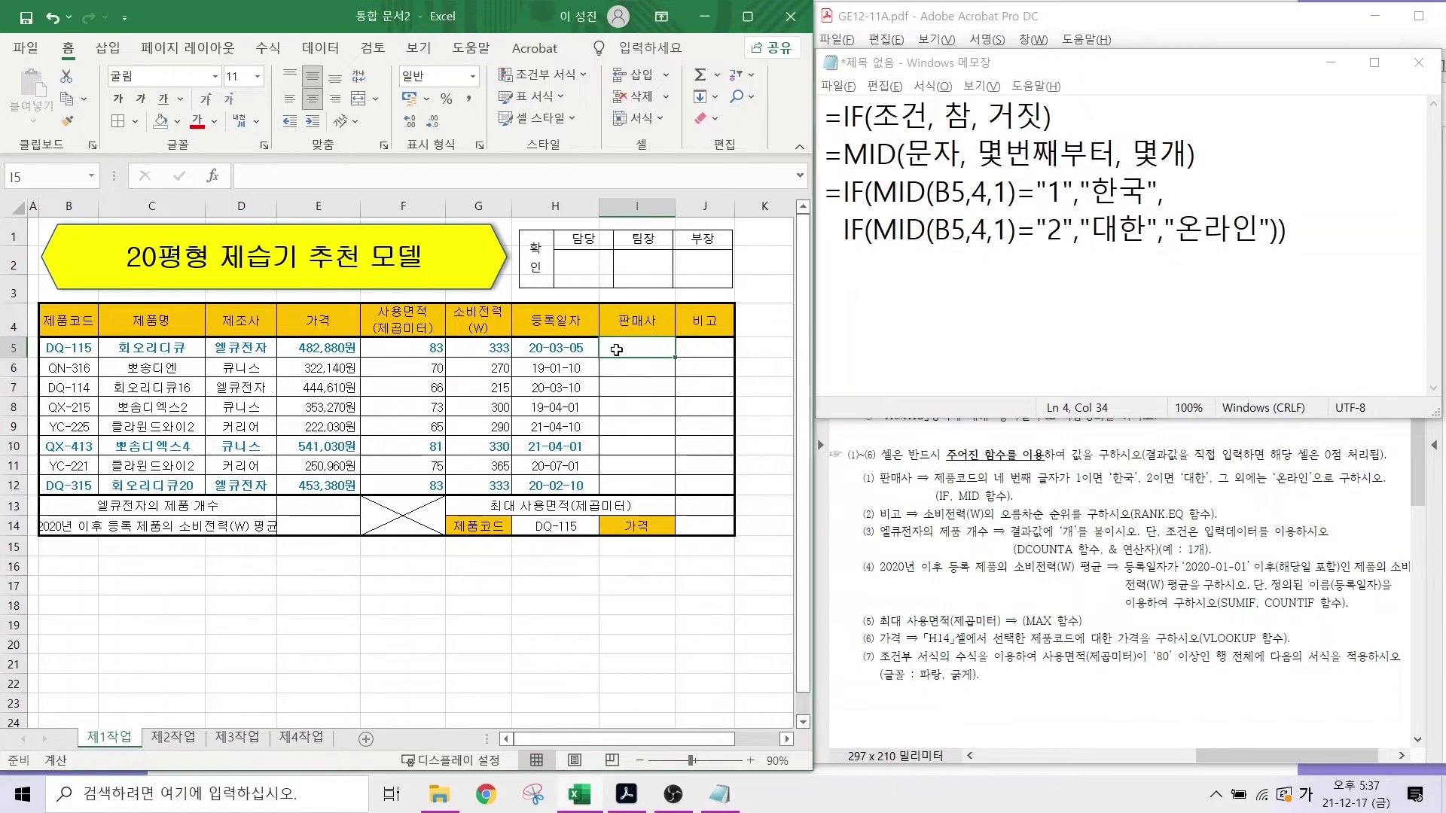
type("=IF")
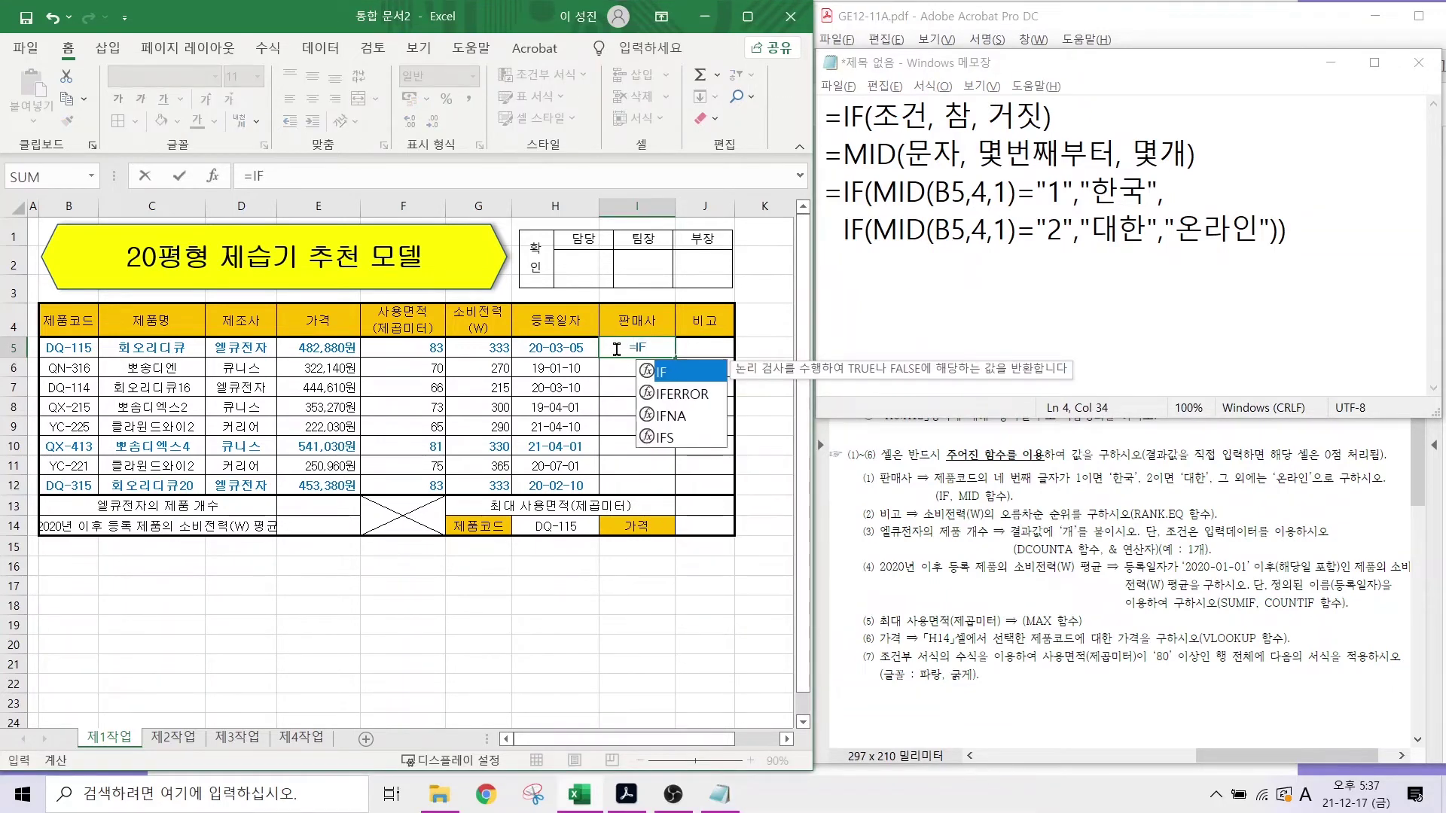
type("(MID")
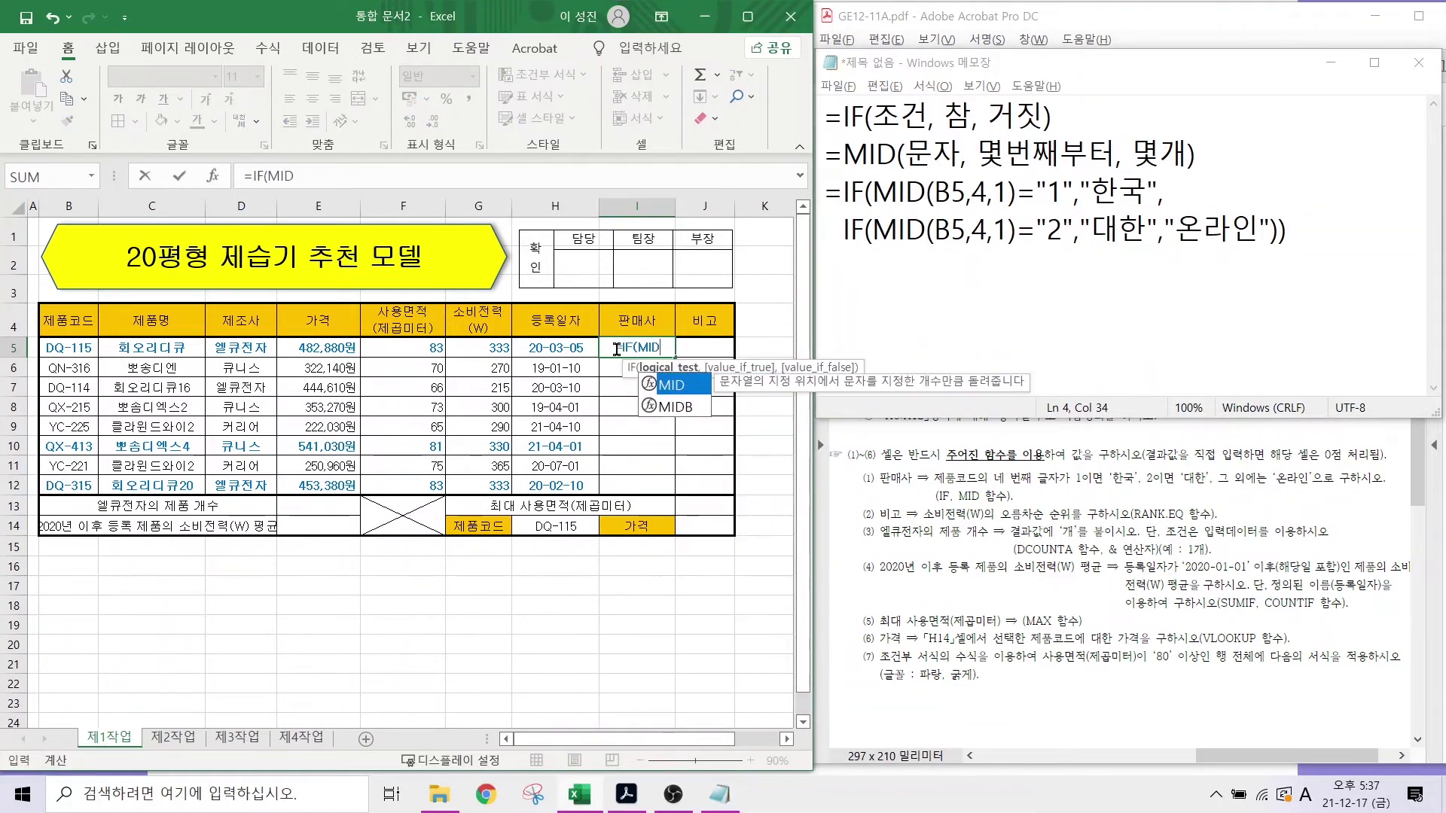
type("(")
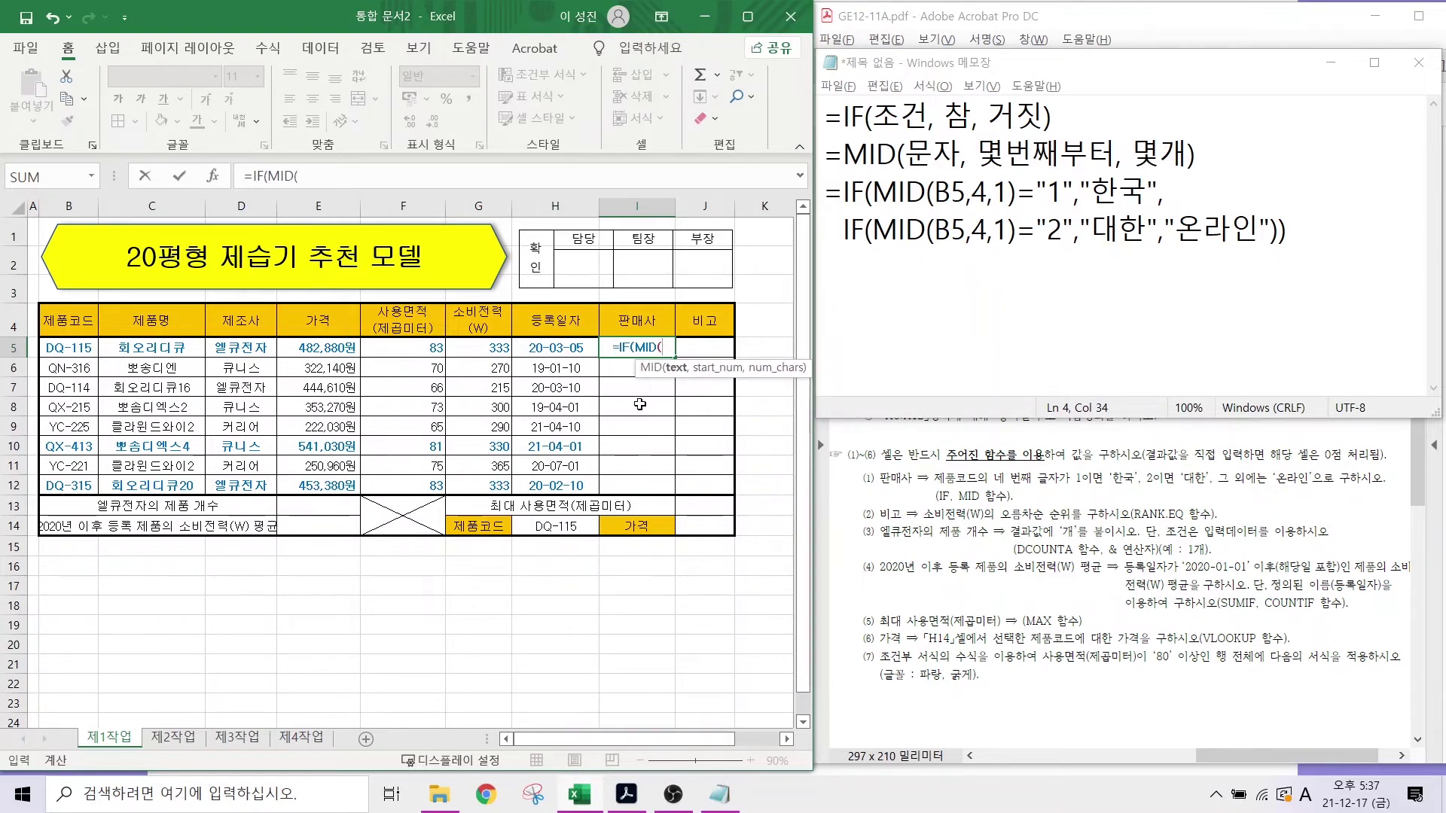
left_click(68, 348)
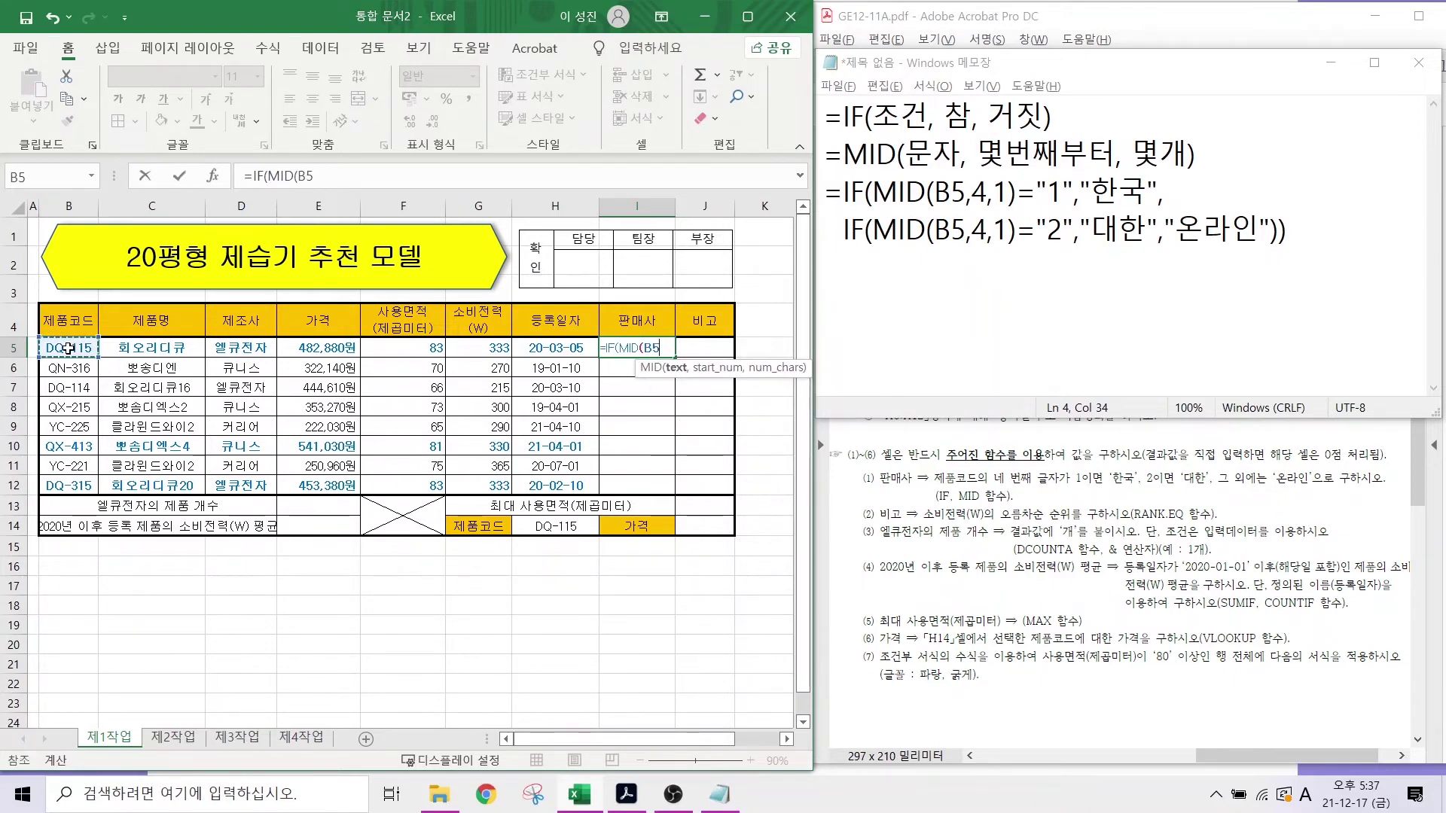
type(",")
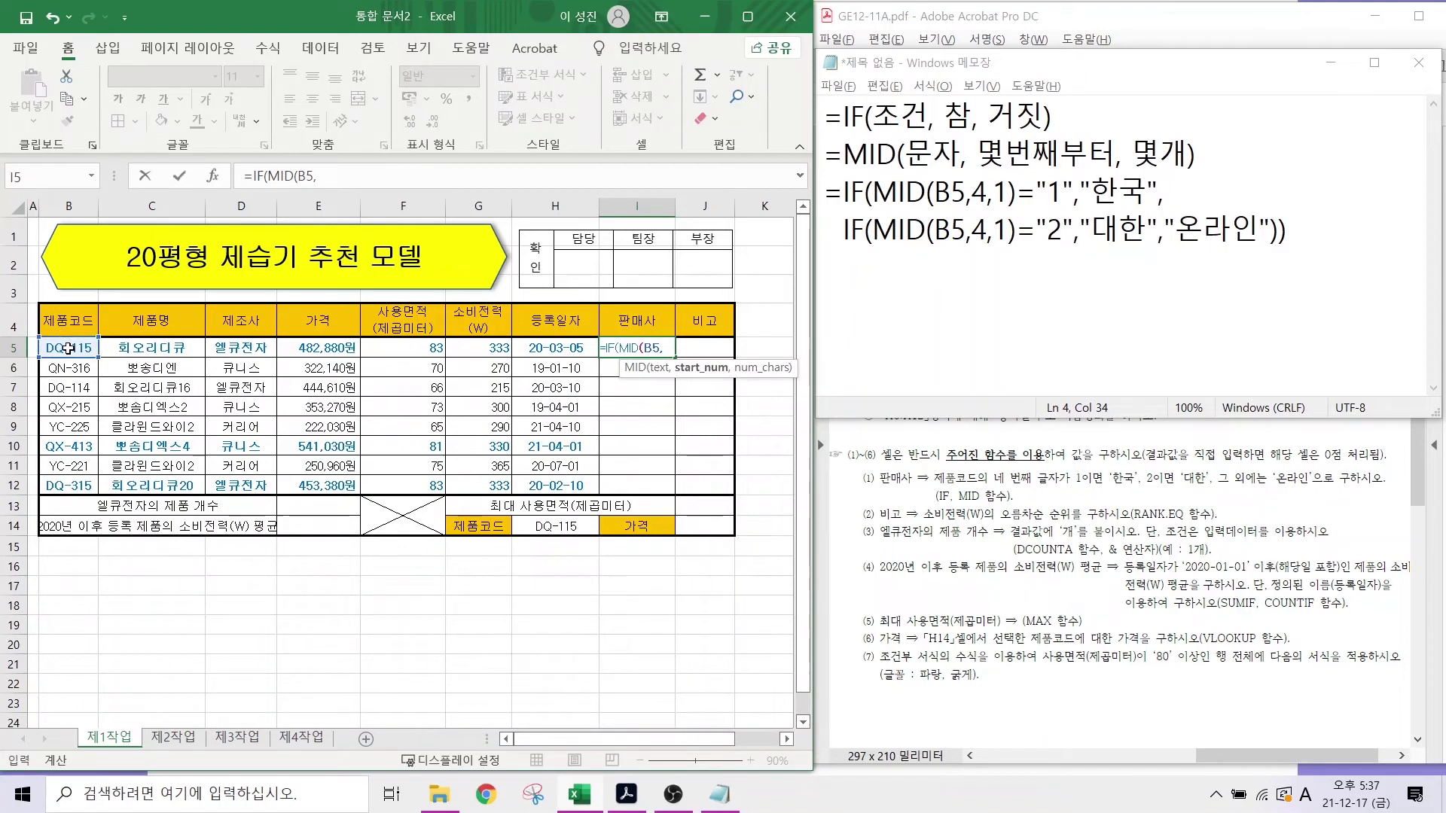
type("4,1")
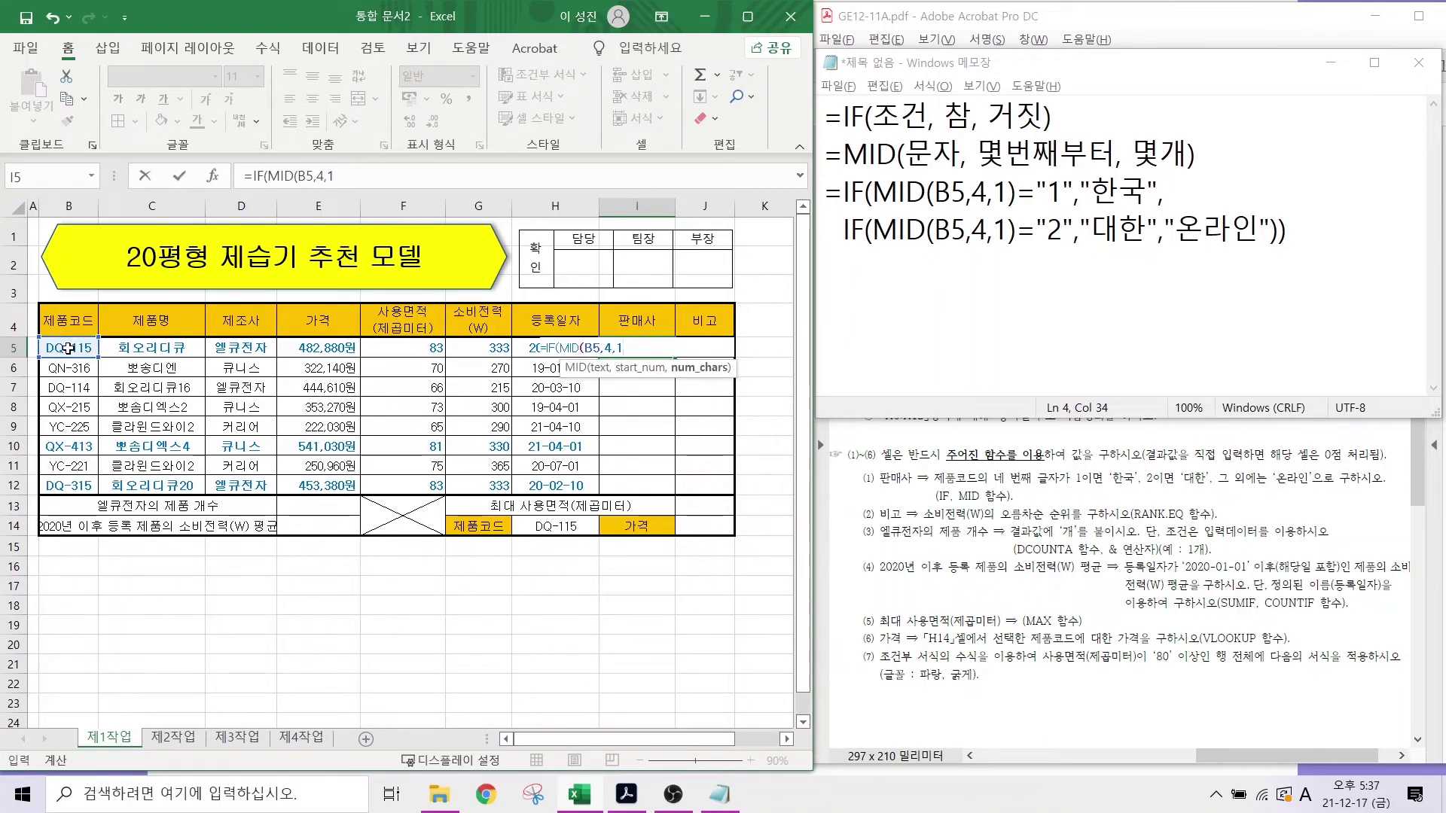
type(")=")
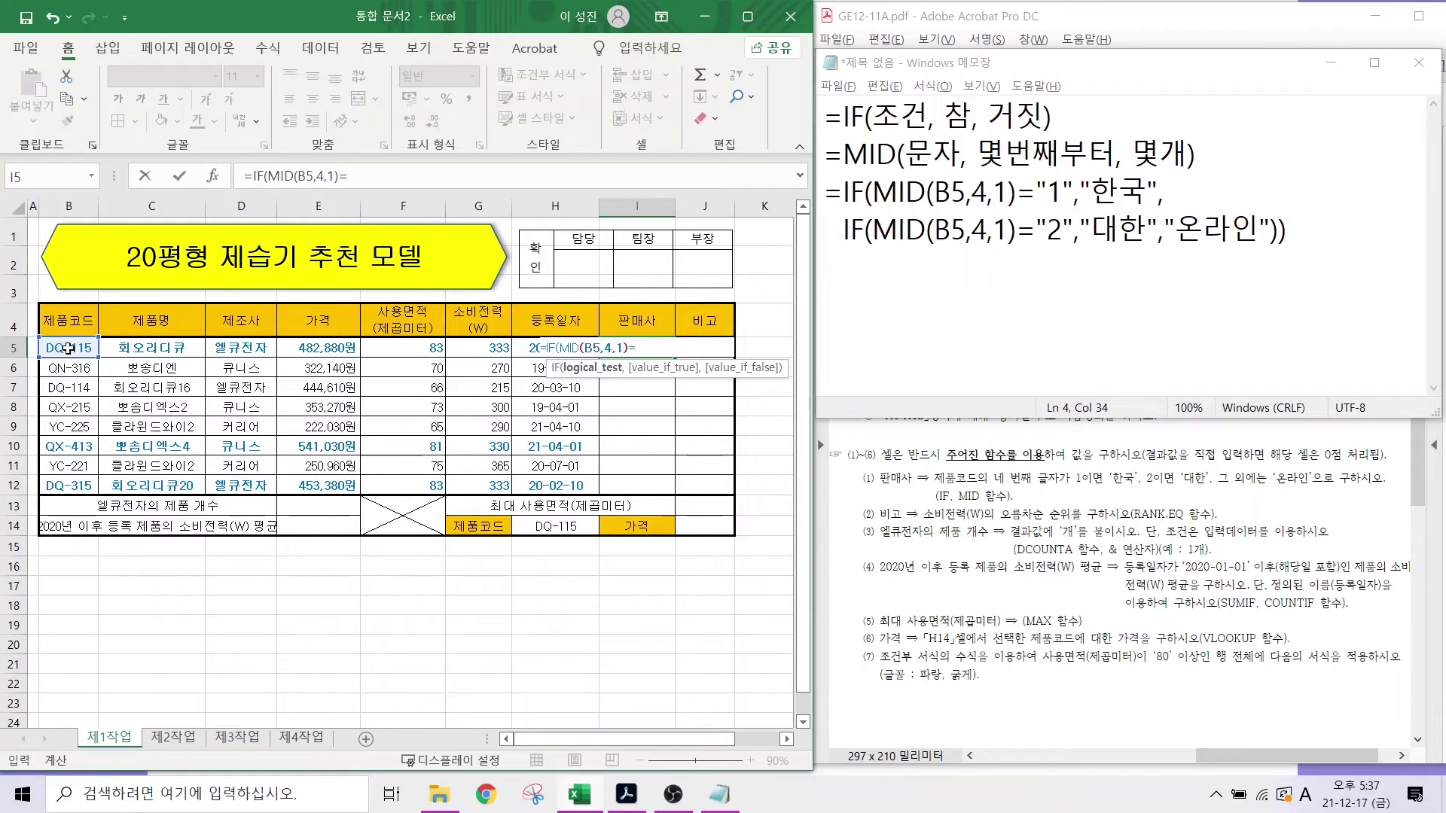
type("\"1\",")
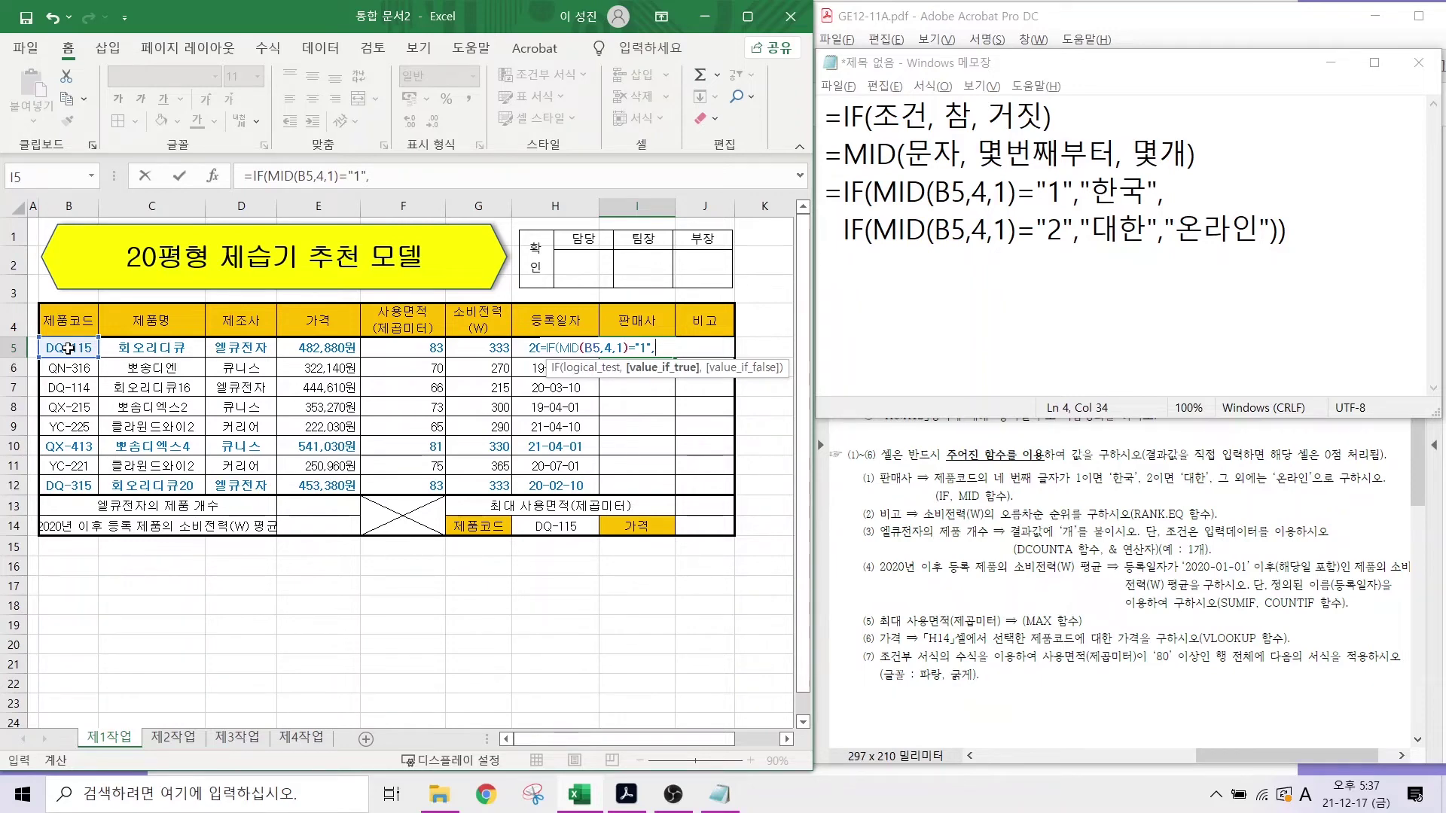
type("\"한국\",")
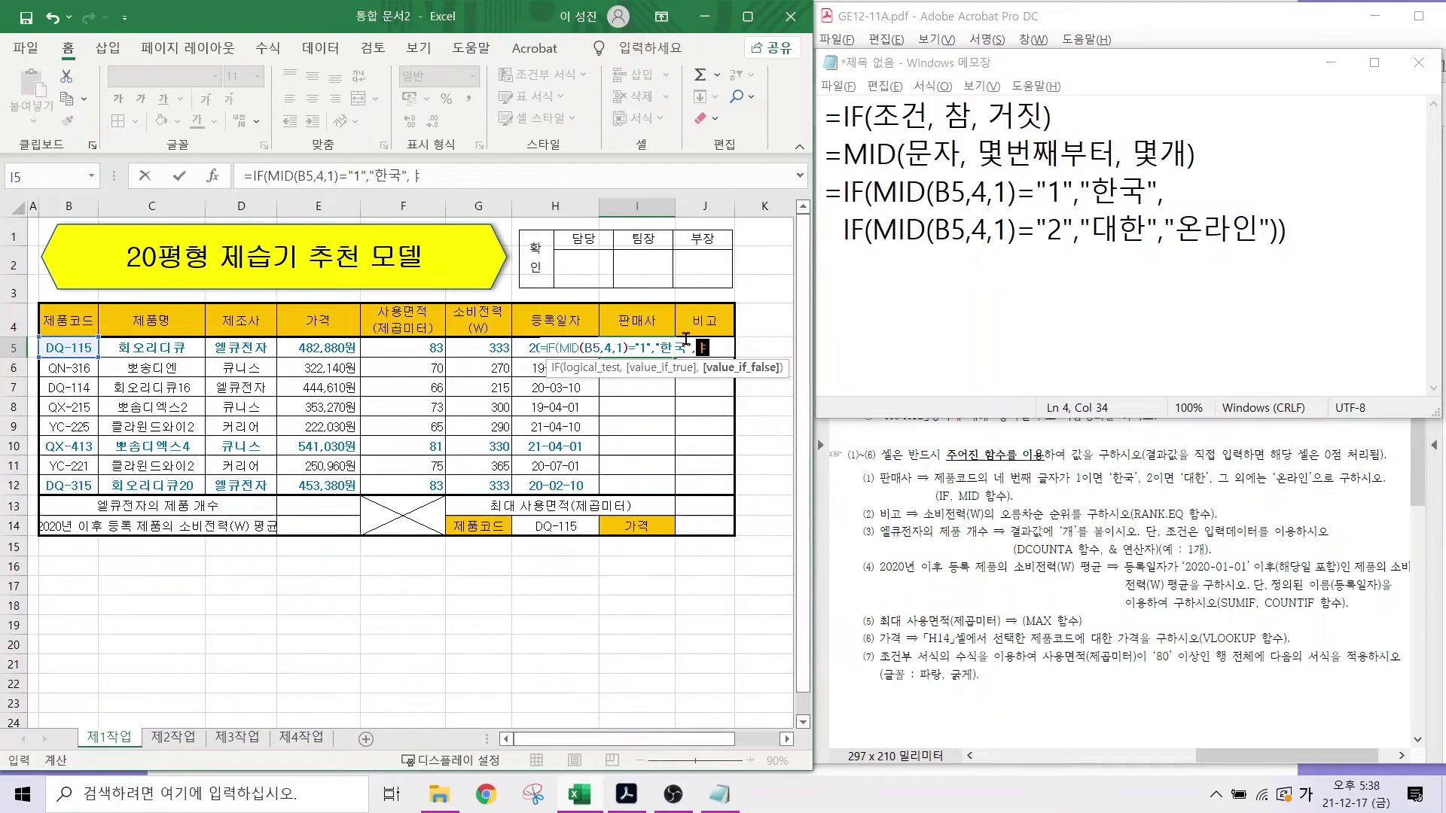
- Add a nested IF as the false argument of the I5 formula, with the condition IF(MID(B5,4,1)="2",
key("Hangul")
type("IF")
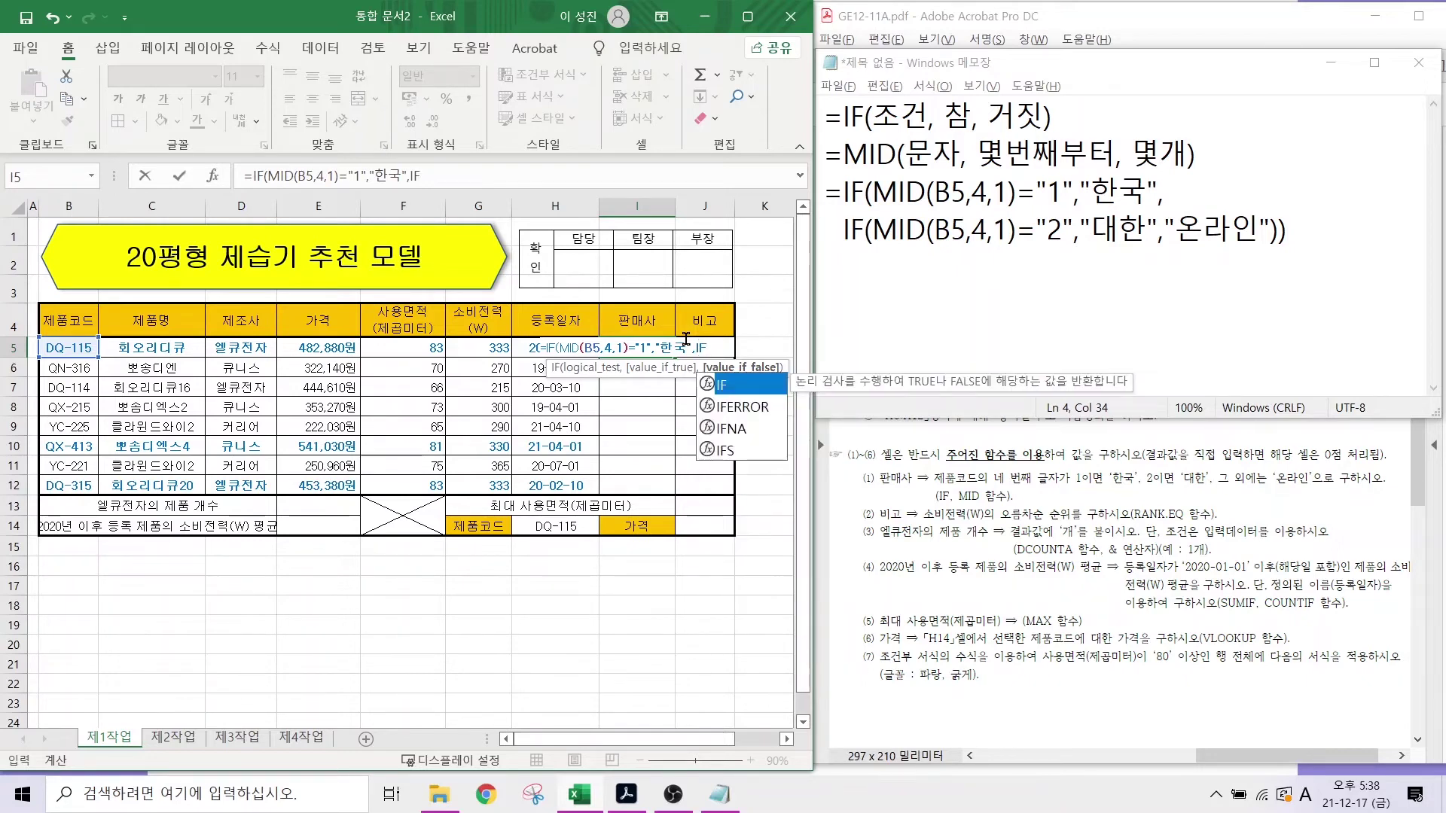
type("(MID")
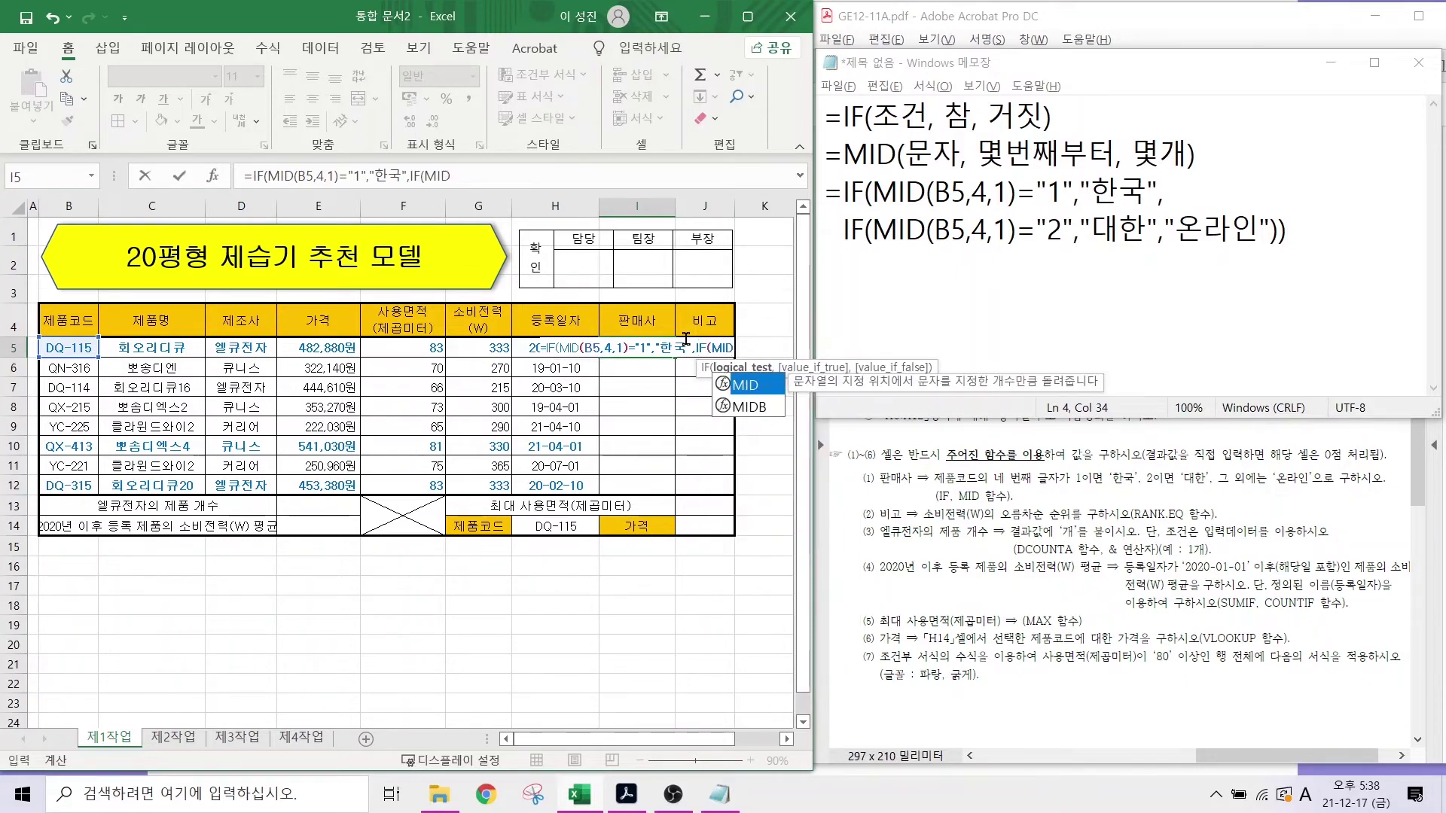
type("(")
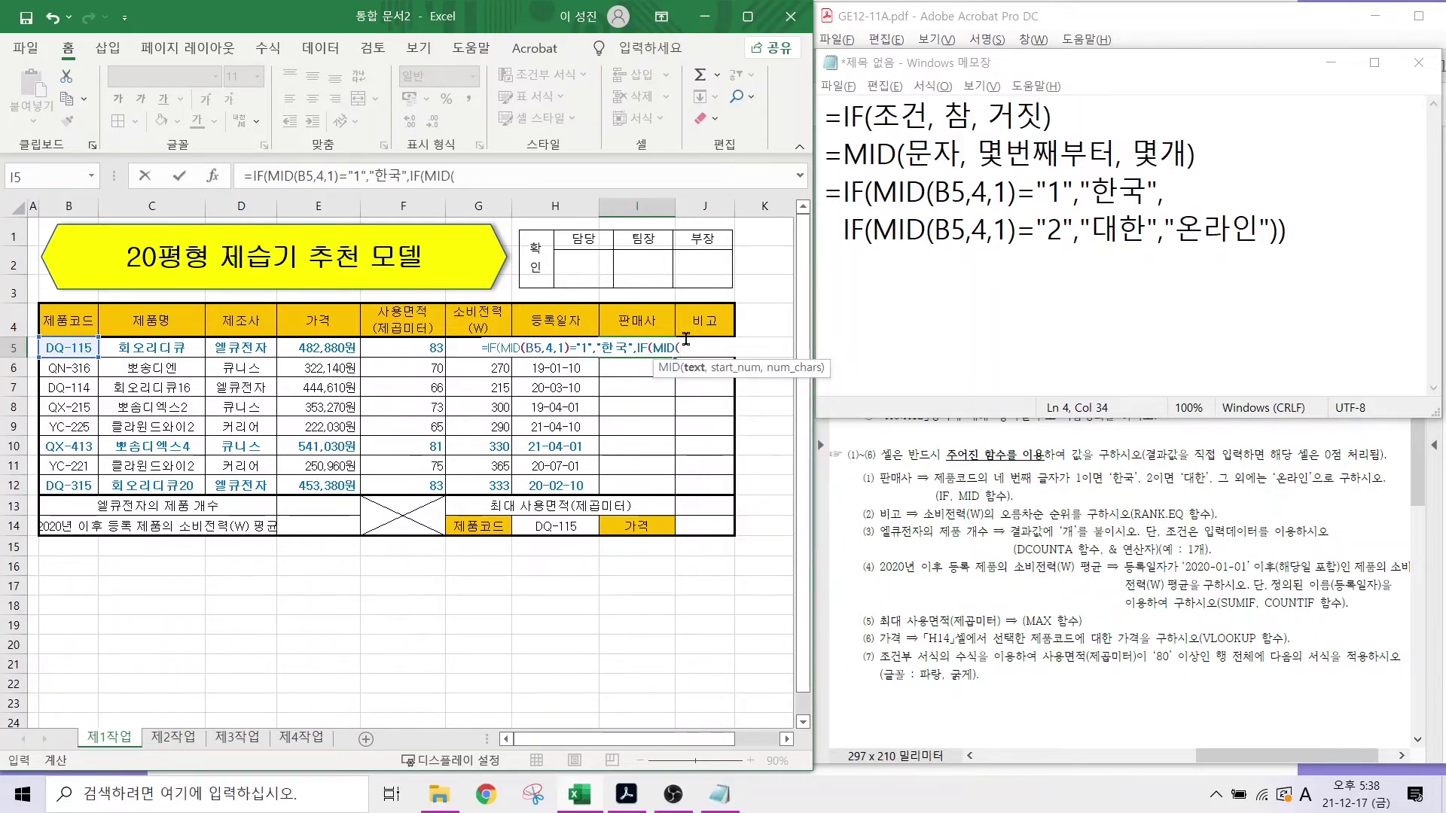
left_click(89, 345)
type(",4")
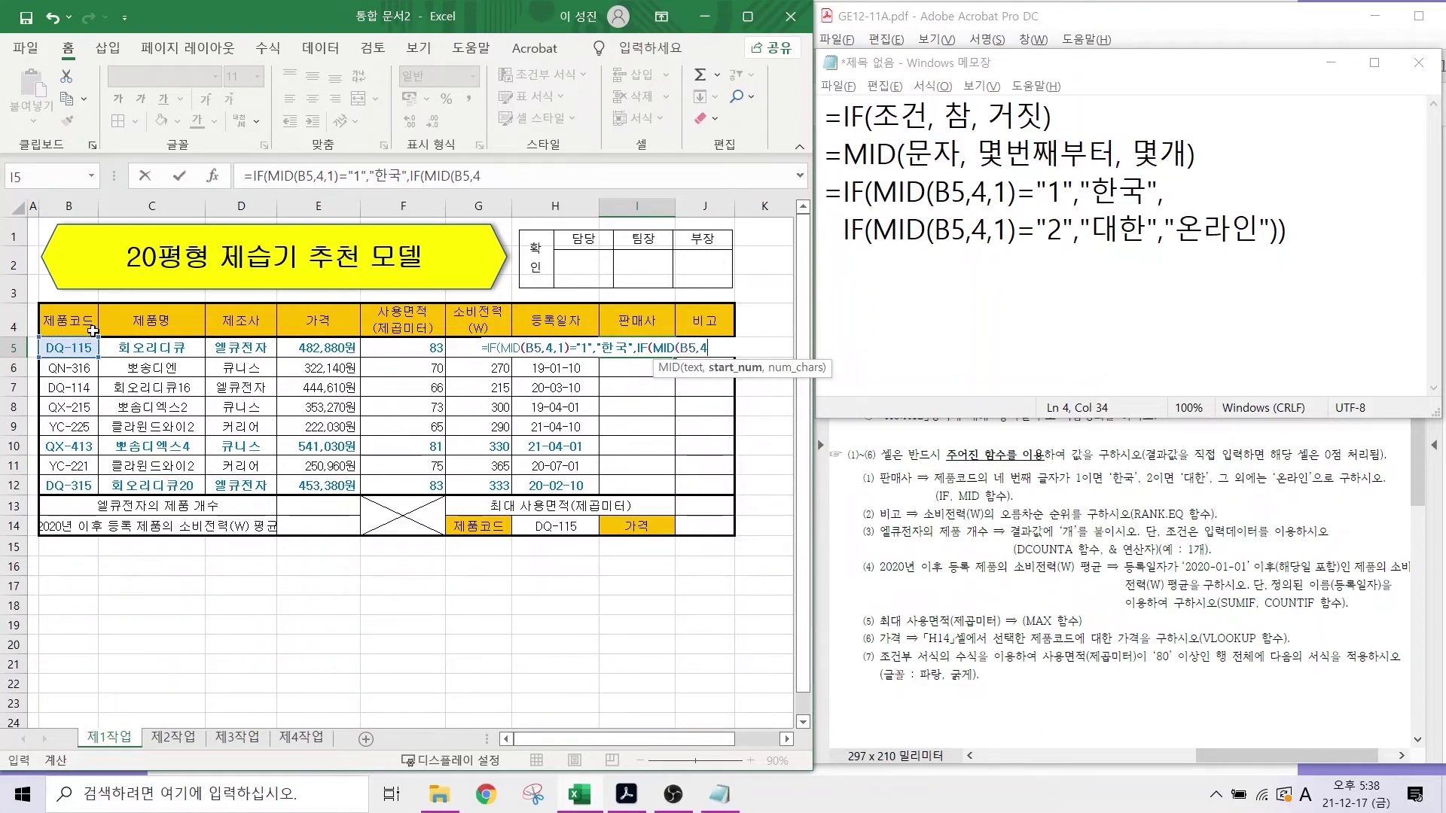
type(",1)")
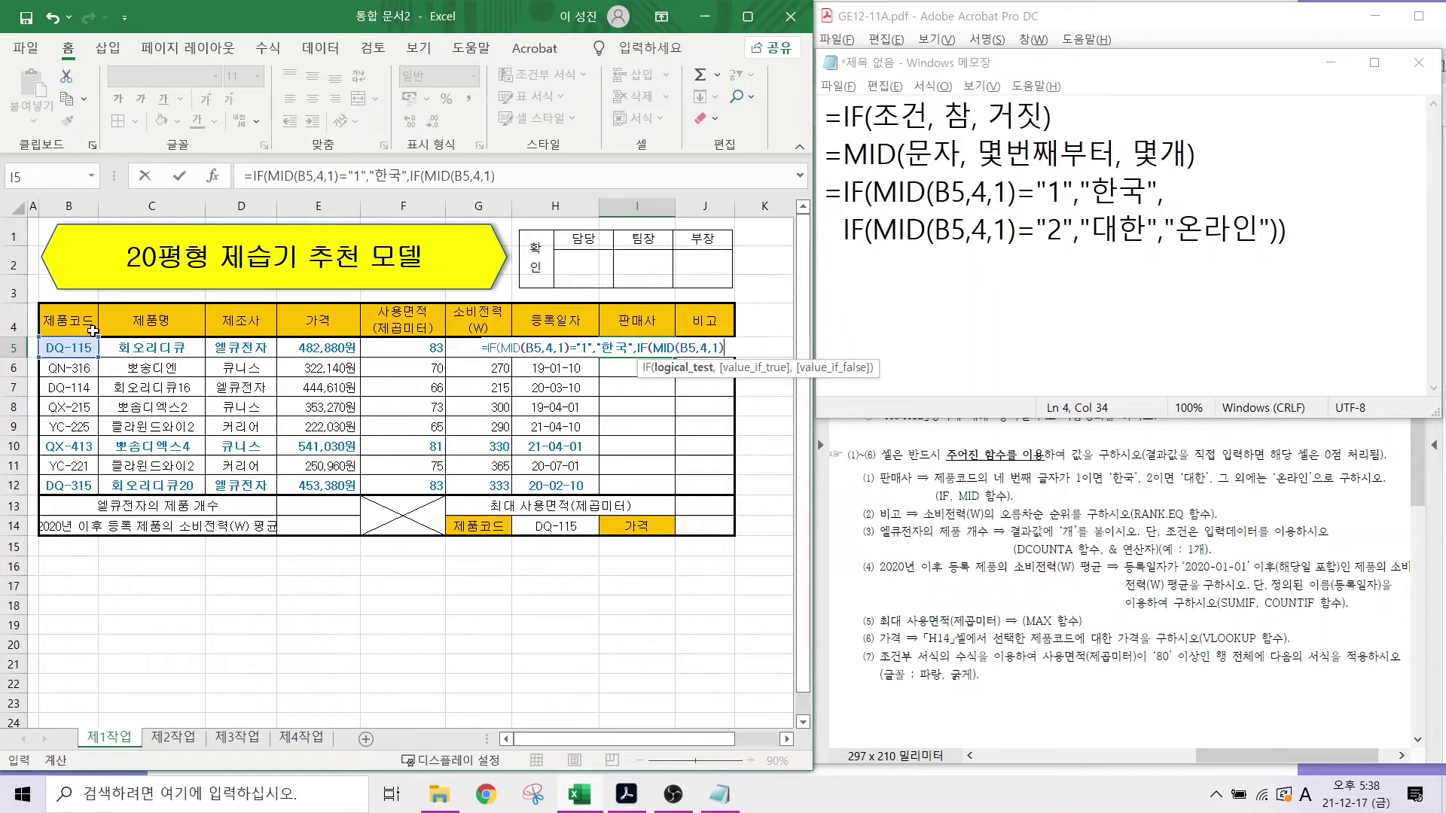
type("=\"2")
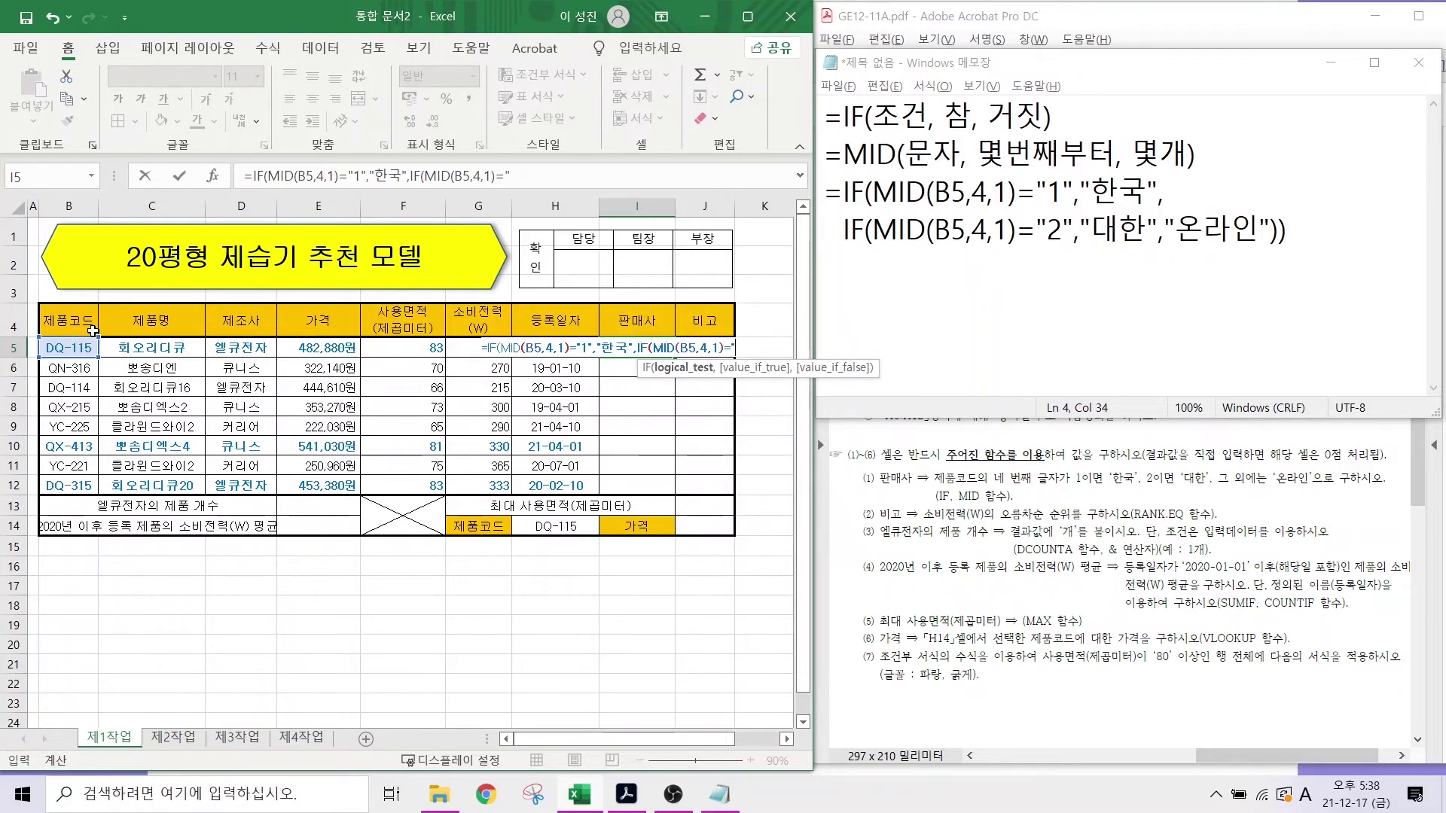
type("\",")
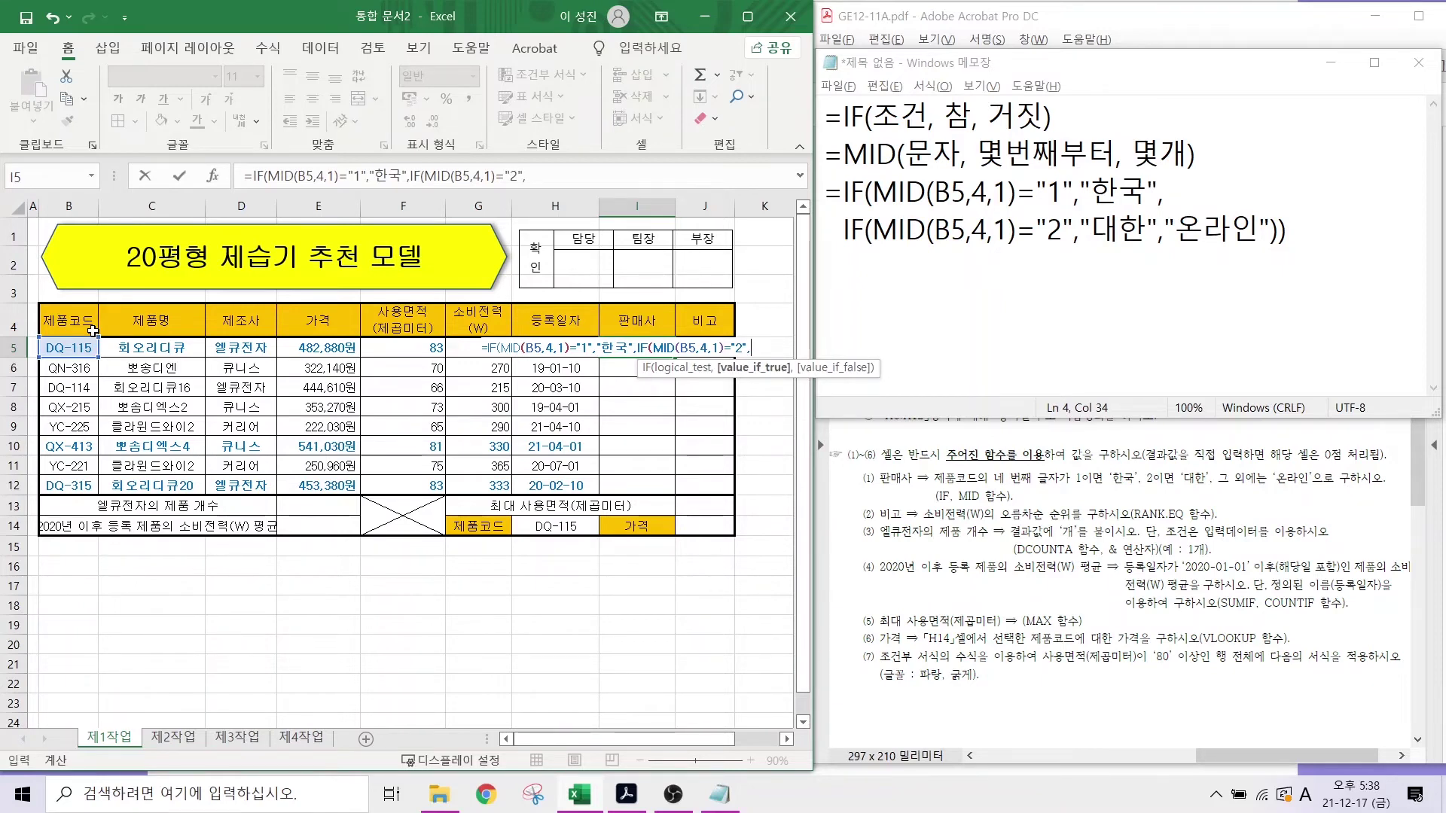
- Enter "대한" as the nested IF's true value and "온라인" as its false value in the I5 formula
type("\"E")
key("BackSpace")
key("Hangul")
type("대한\"")
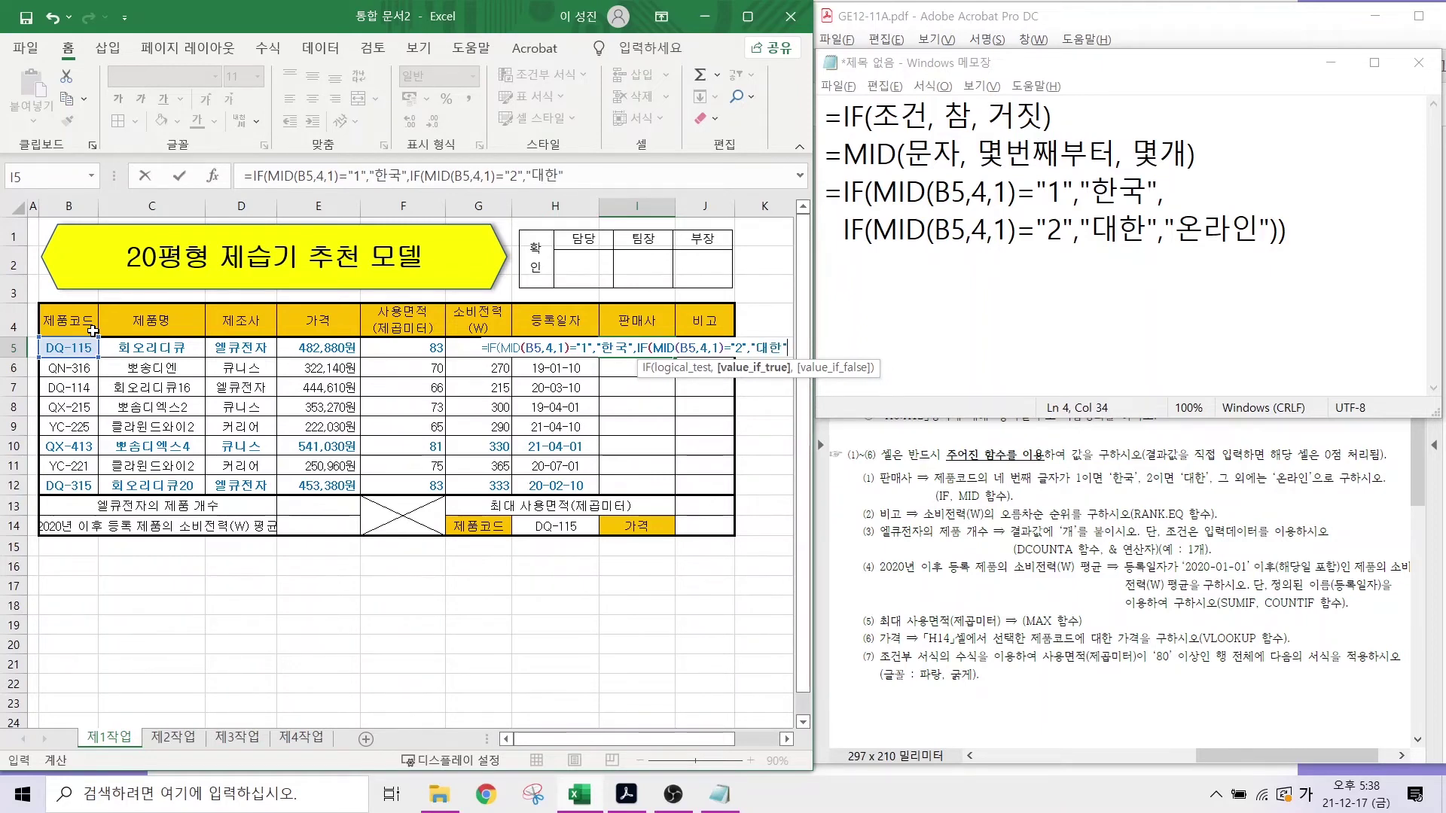
type(",")
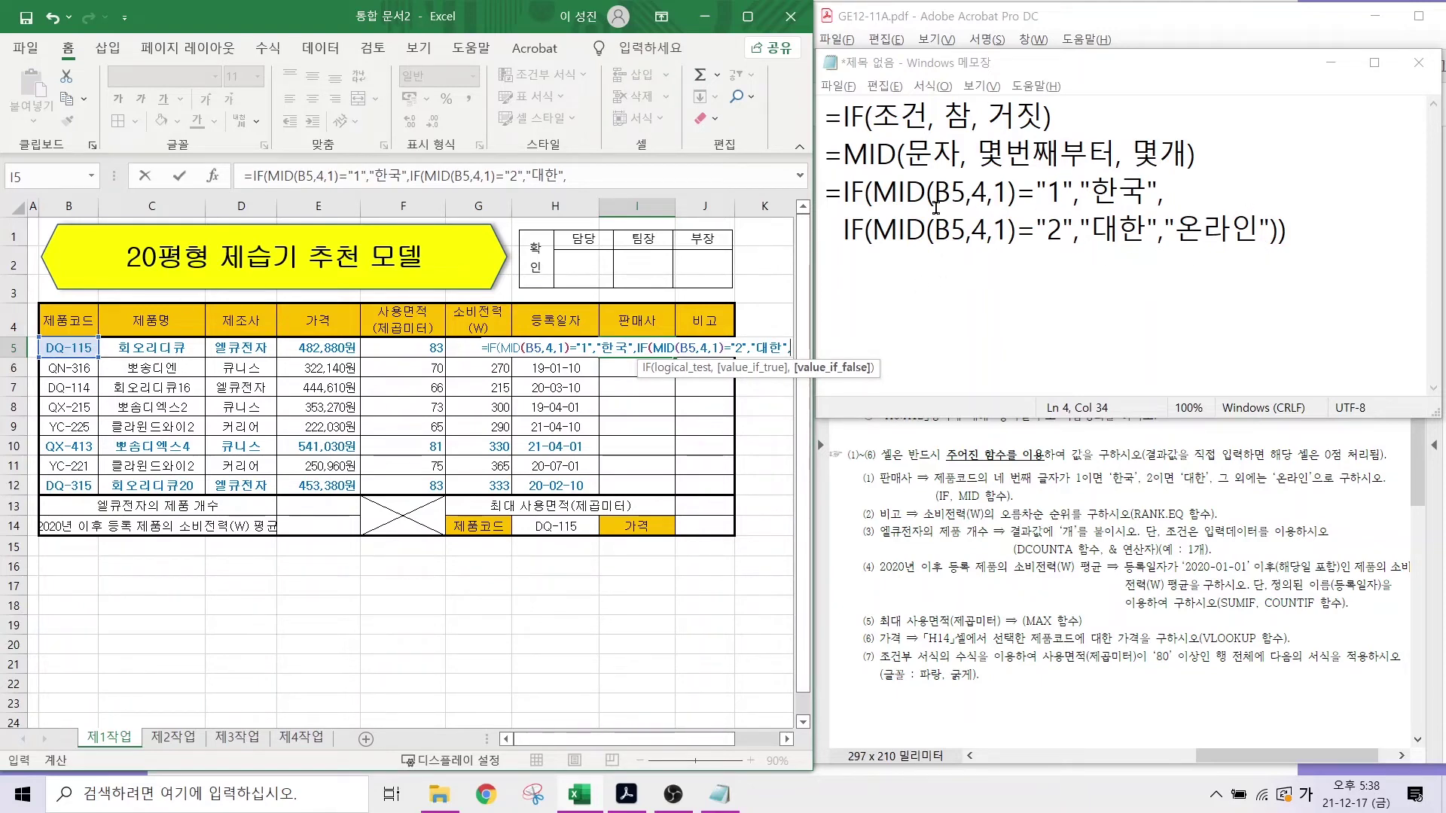
type("\"")
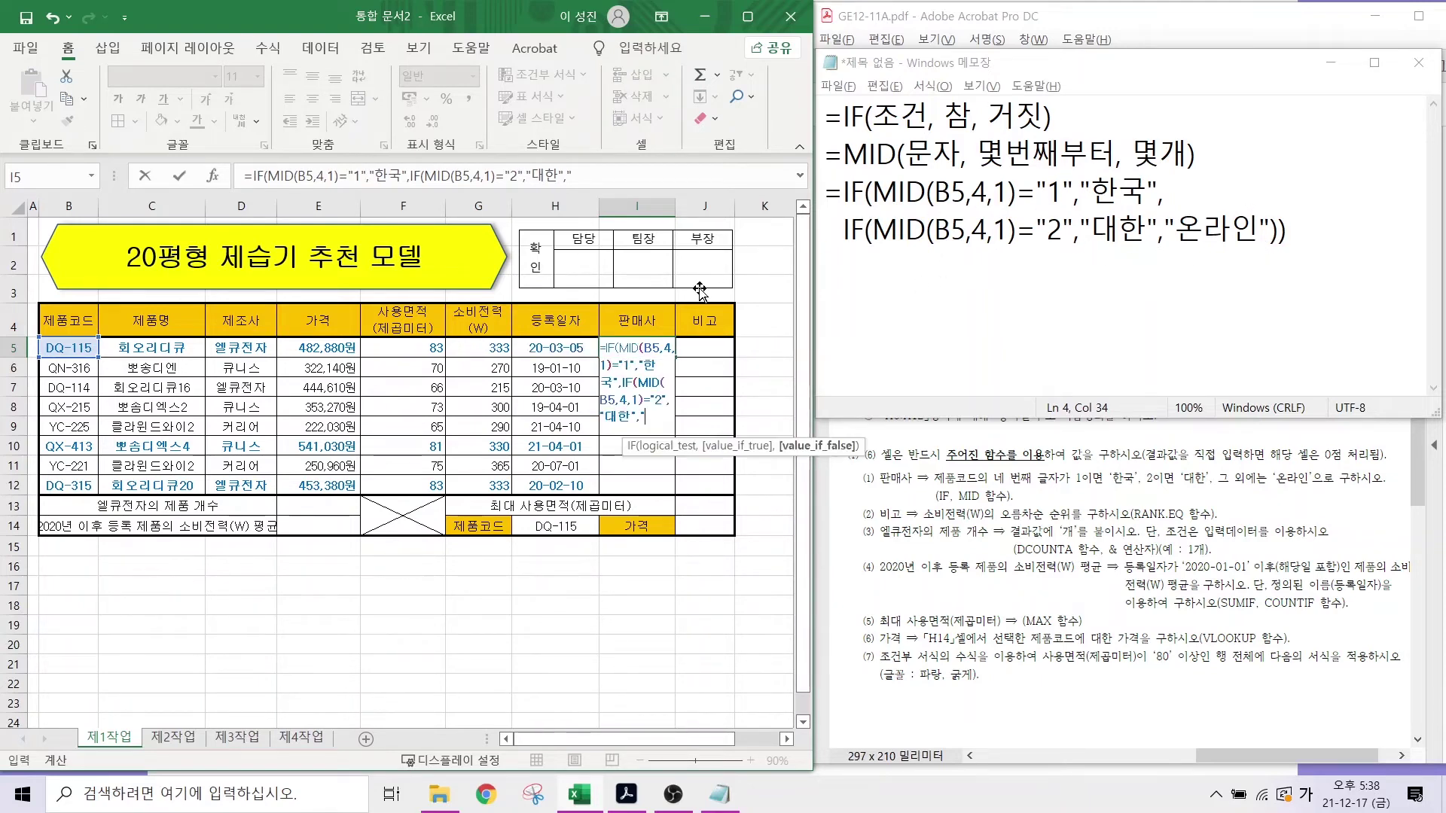
type("온라인\"")
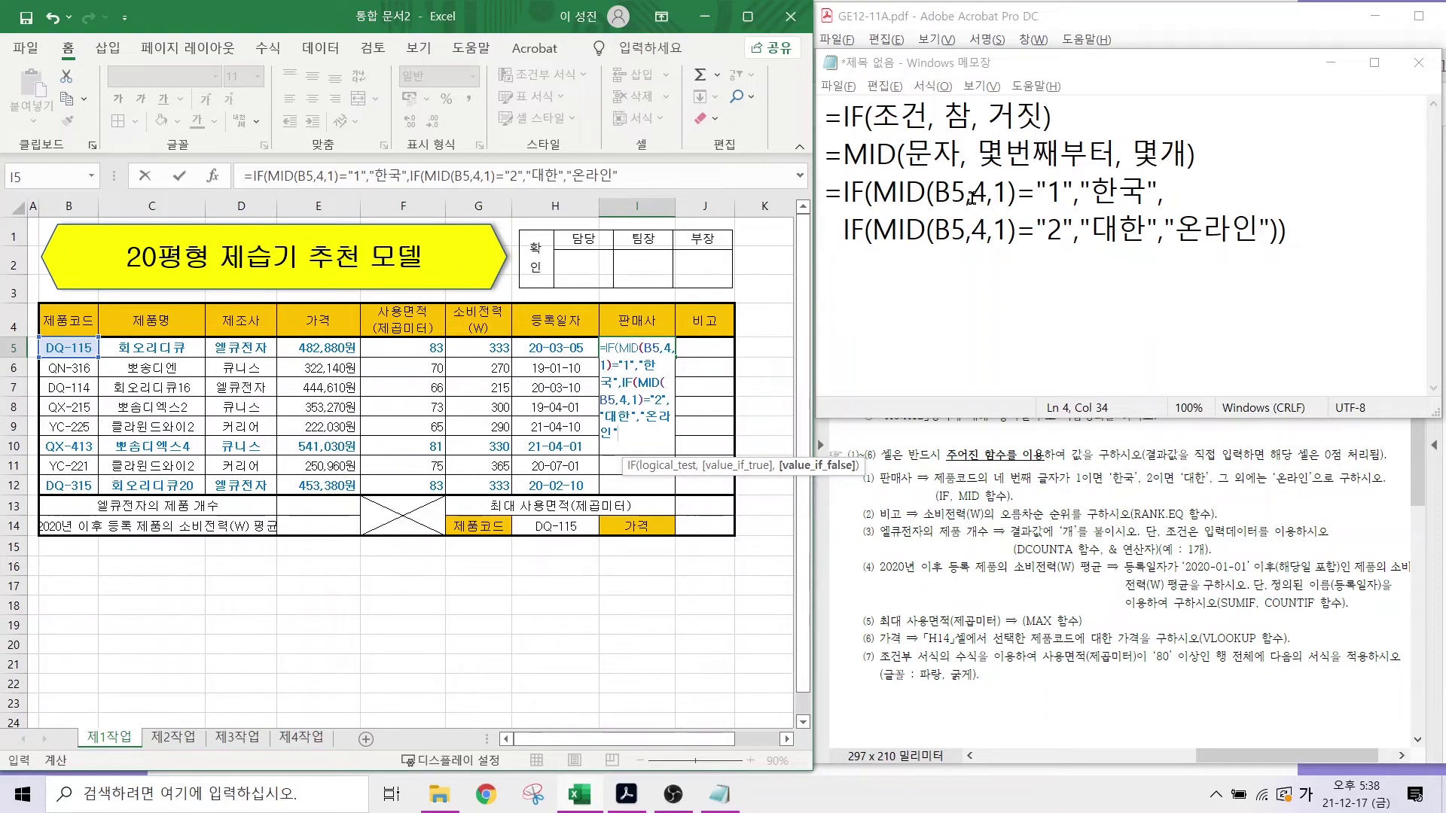
left_click_drag(917, 169, 1014, 209)
left_click_drag(916, 212, 1027, 250)
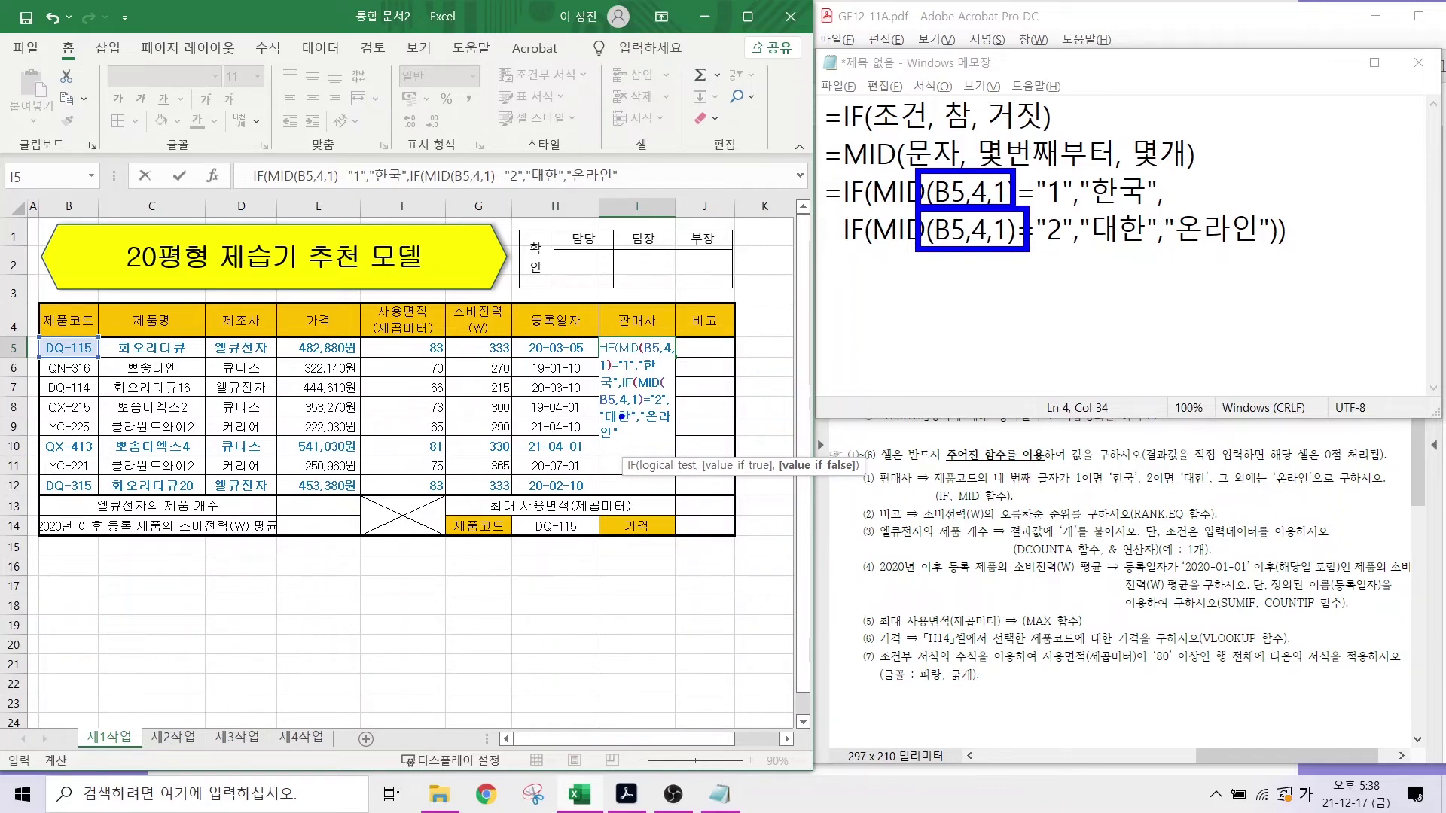
mouse_move(621, 416)
left_mouse_down()
mouse_move(630, 453)
mouse_move(656, 433)
mouse_move(653, 461)
left_mouse_up()
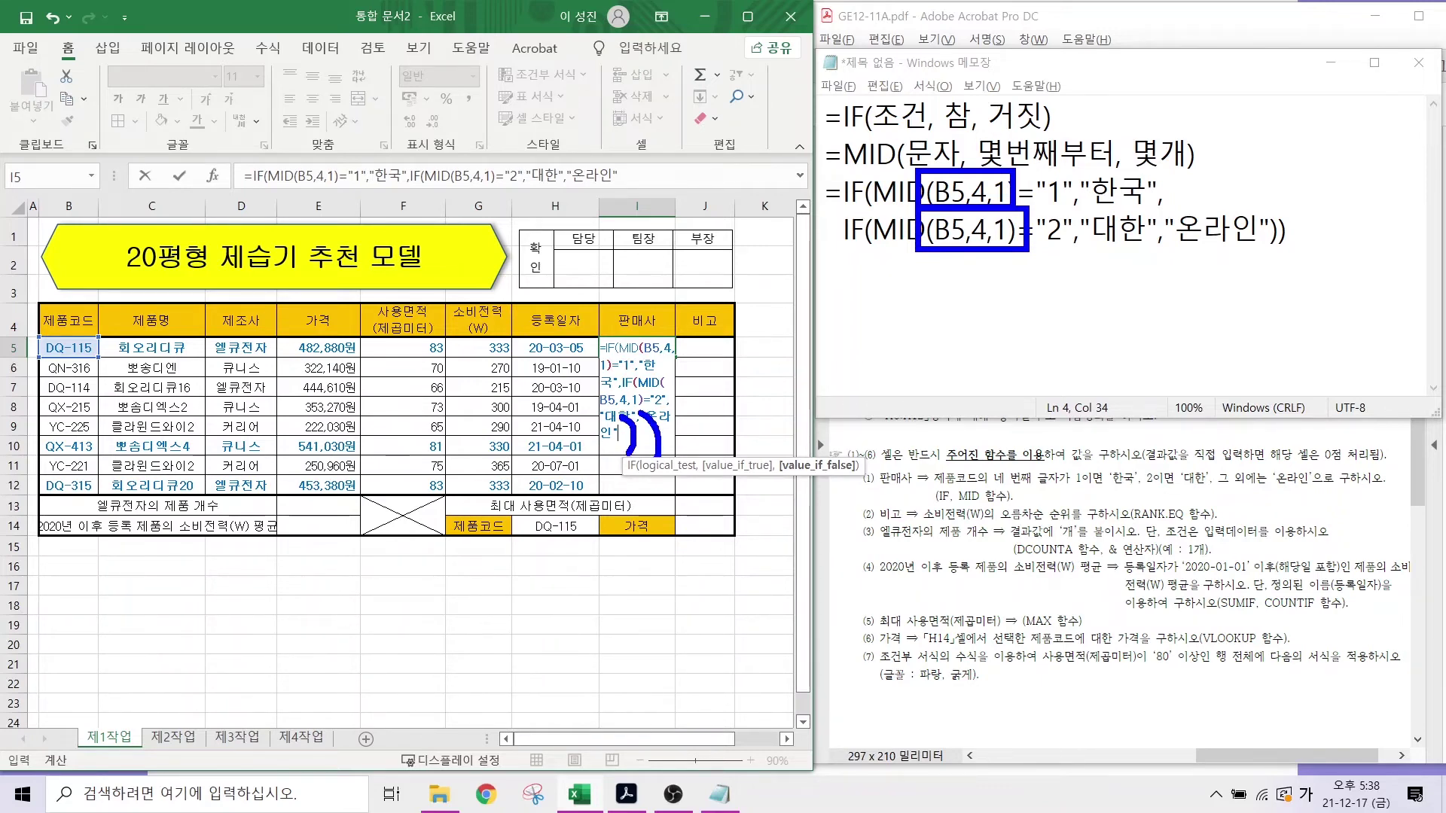
key("Escape")
- Close both IF functions with two closing parentheses and commit the formula in cell I5
type("))")
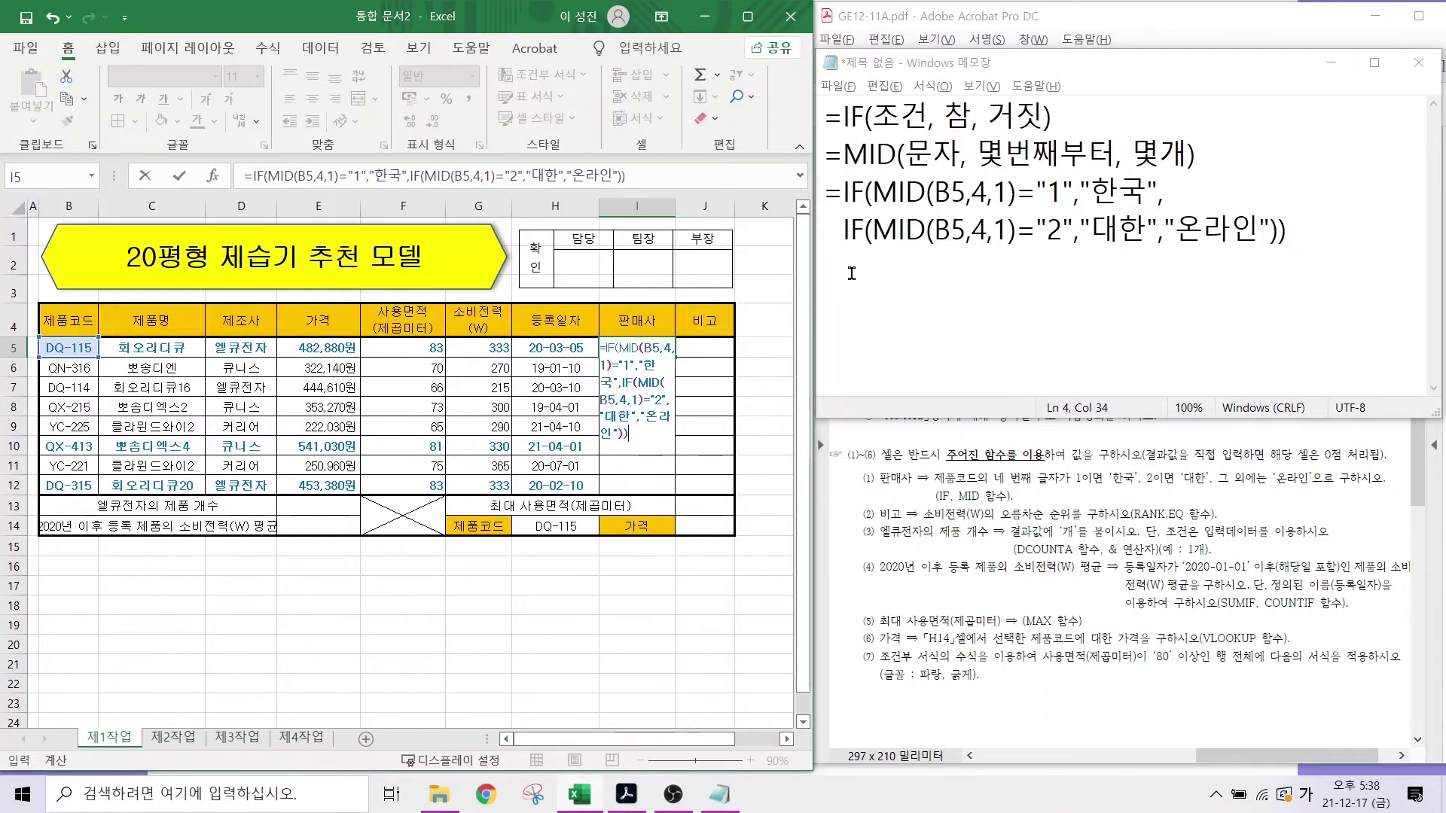
key("Return")
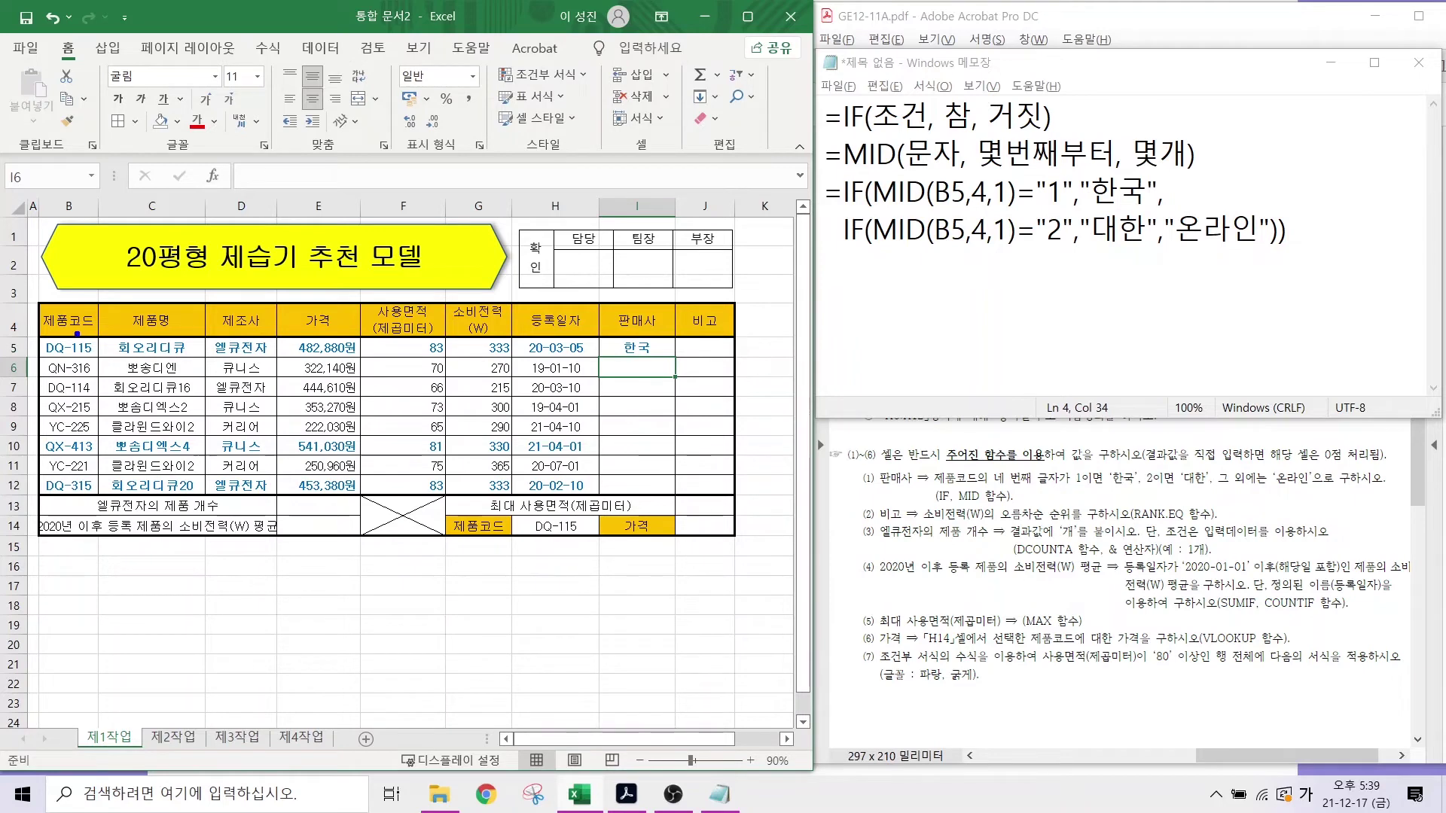
left_click_drag(113, 299, 75, 337)
left_click_drag(711, 290, 649, 340)
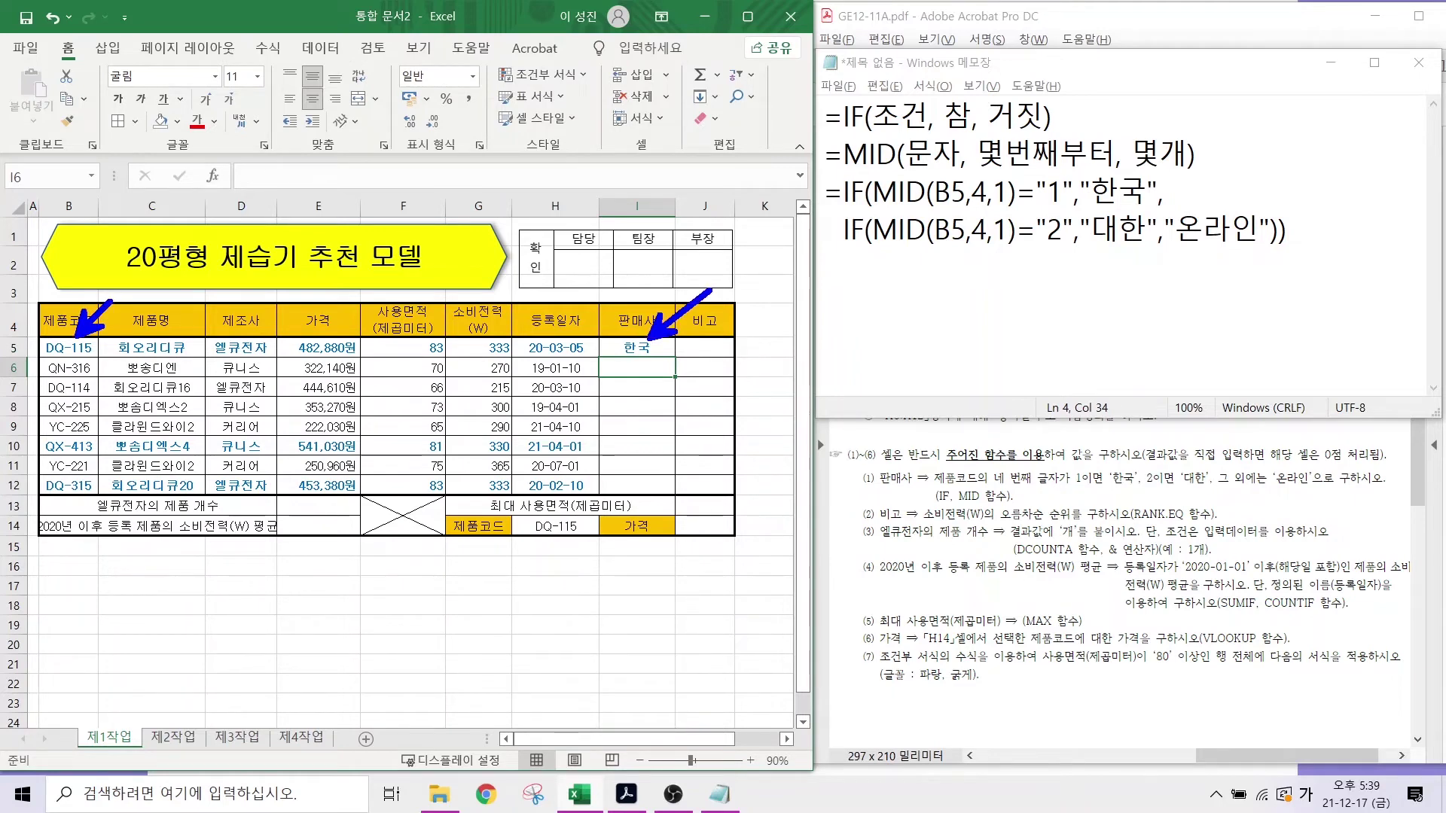
- Fill the 판매사 formula from I5 down to I12 without formatting (서식 없이 채우기)
left_click(648, 352)
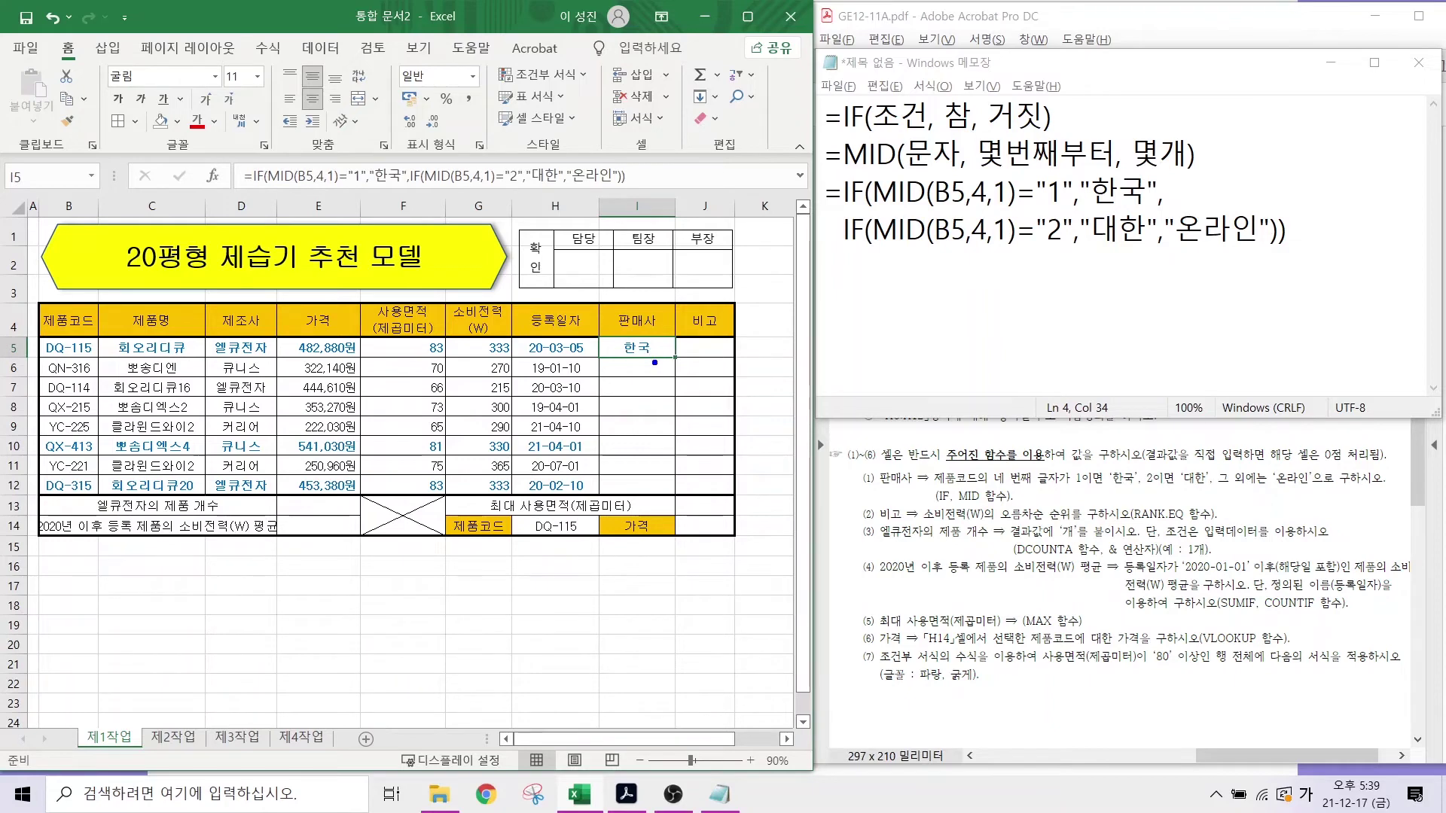
mouse_move(653, 362)
left_mouse_down()
mouse_move(694, 362)
mouse_move(673, 376)
left_mouse_up()
key("Escape")
left_click_drag(674, 356, 675, 491)
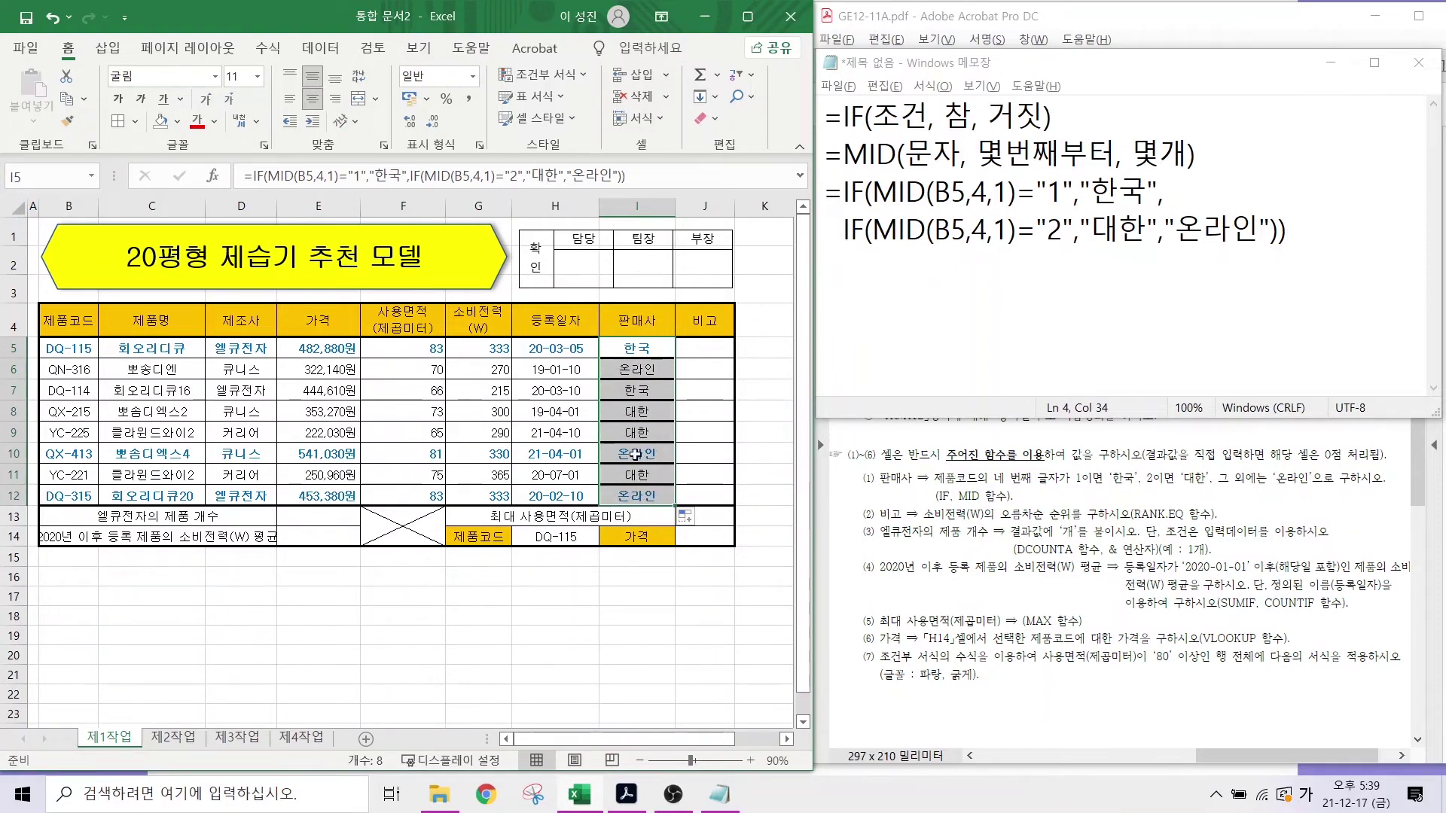
left_click(688, 520)
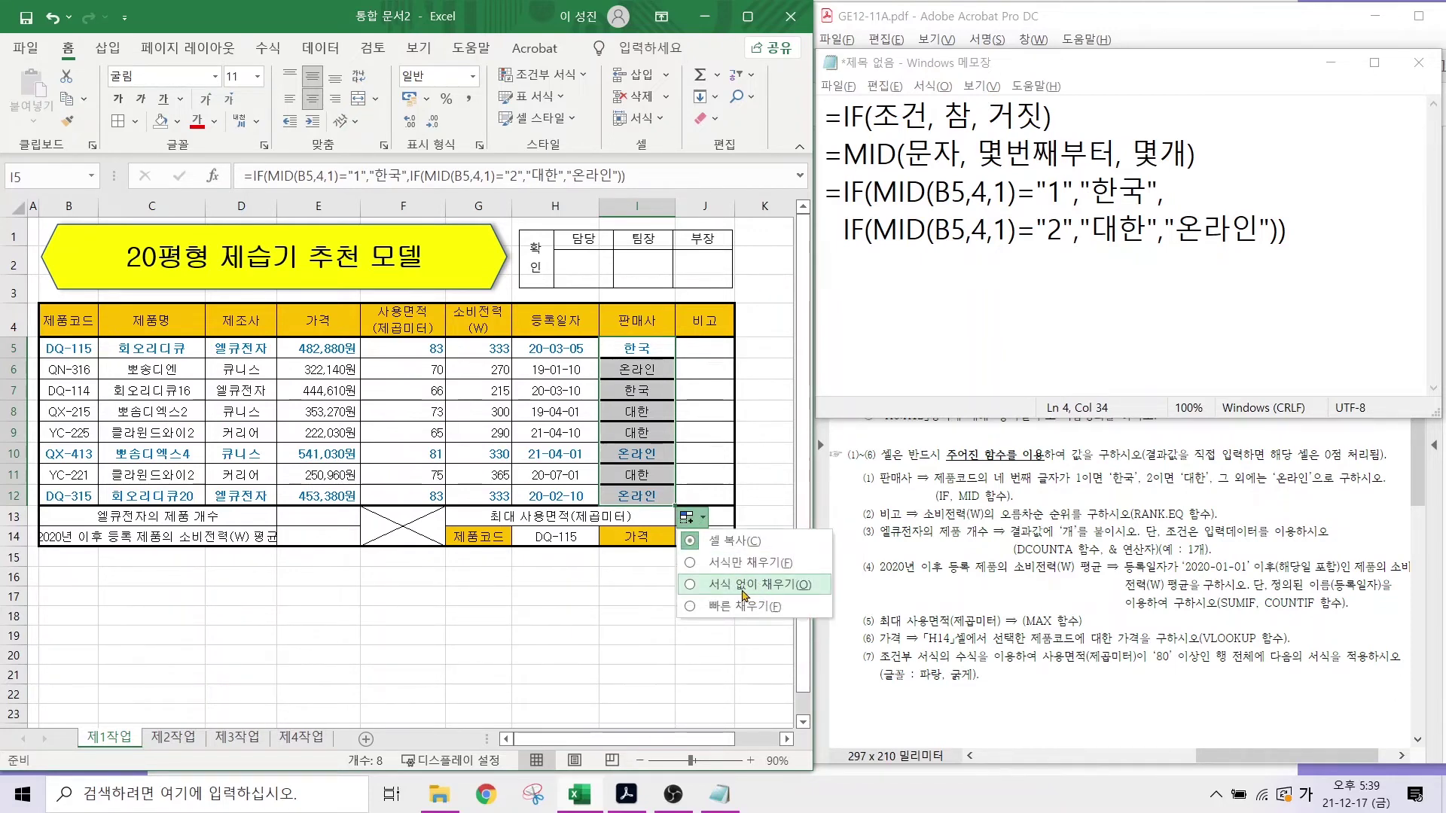
left_click(744, 585)
left_click(634, 597)
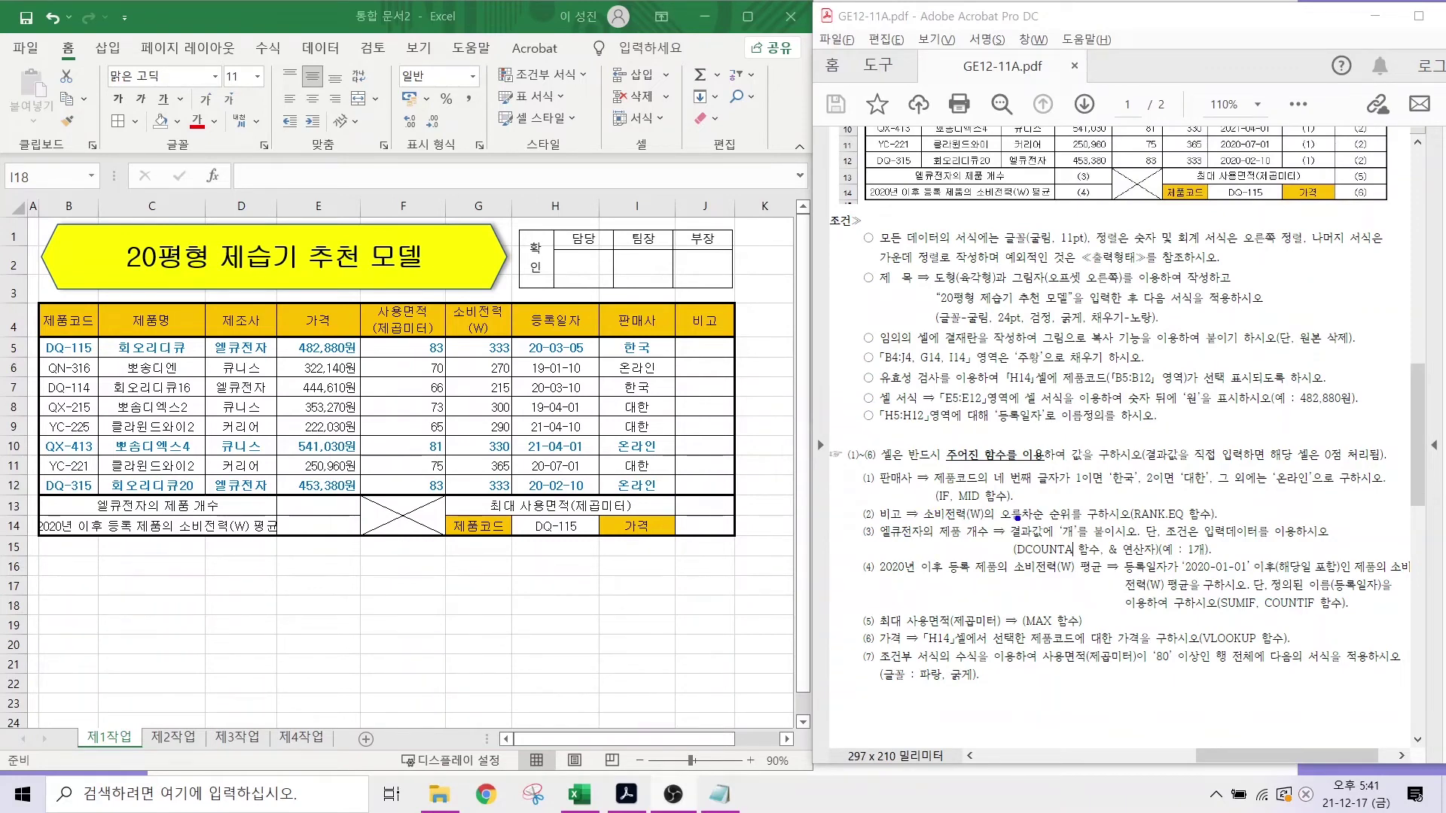
mouse_move(1008, 524)
left_mouse_down()
mouse_move(1152, 522)
mouse_move(1217, 445)
left_mouse_up()
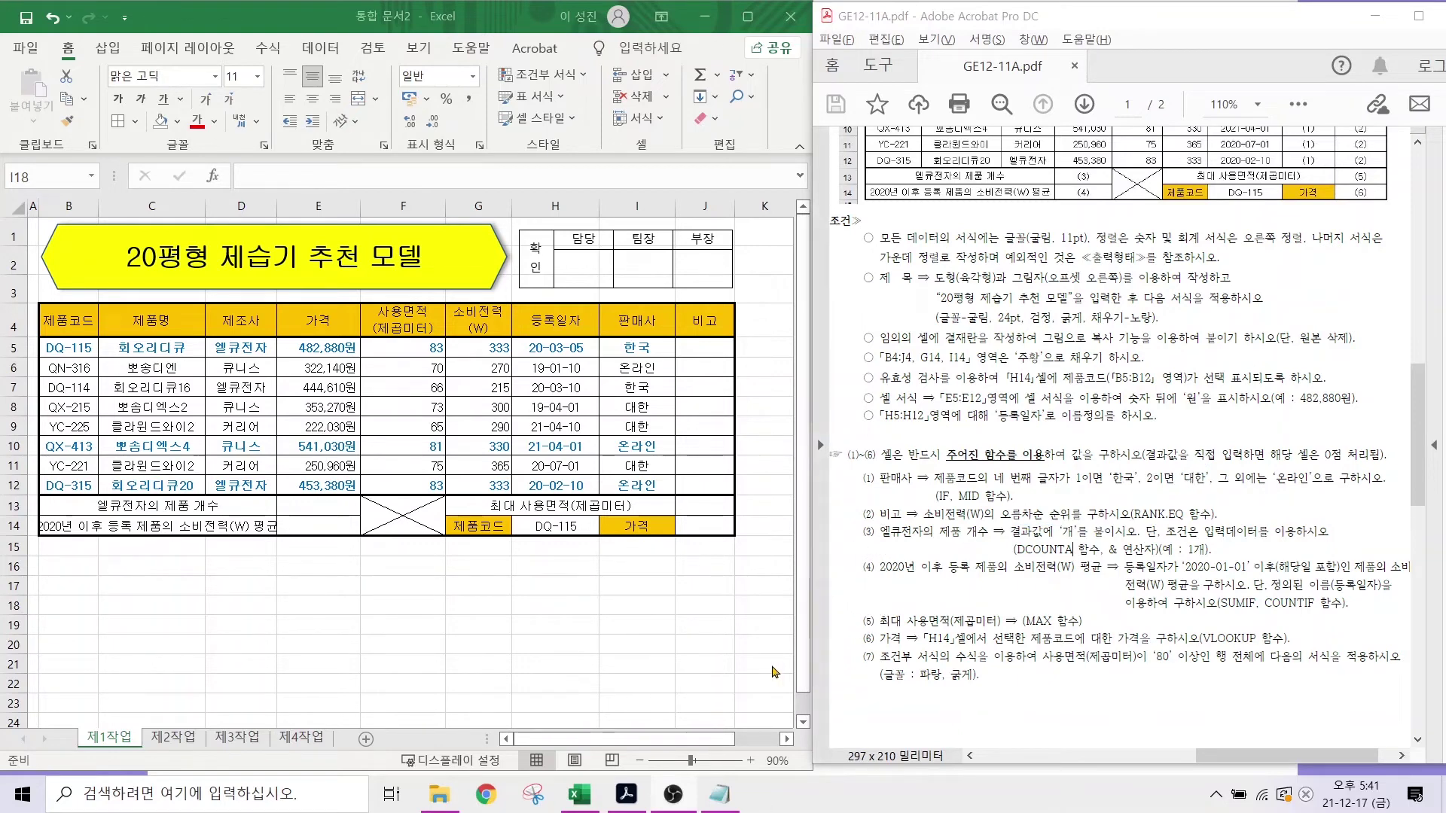
- Switch to the Notepad notes and review the descending RANK.EQ form, =RANK.EQ(누구, 어디서범위)
left_click(720, 795)
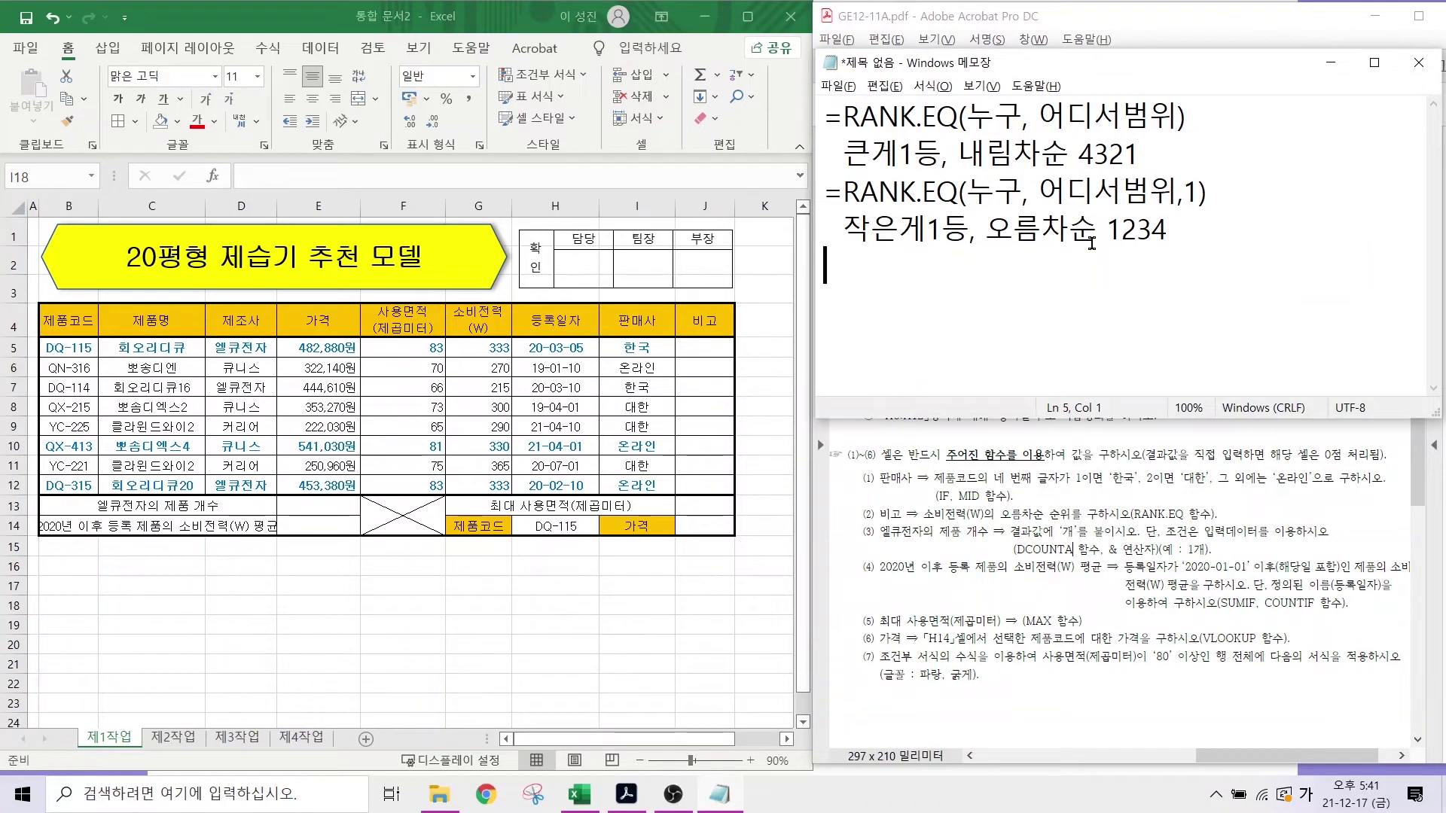
left_click_drag(882, 98, 931, 39)
mouse_move(1007, 132)
left_mouse_down()
mouse_move(969, 105)
mouse_move(1013, 93)
mouse_move(1017, 130)
left_mouse_up()
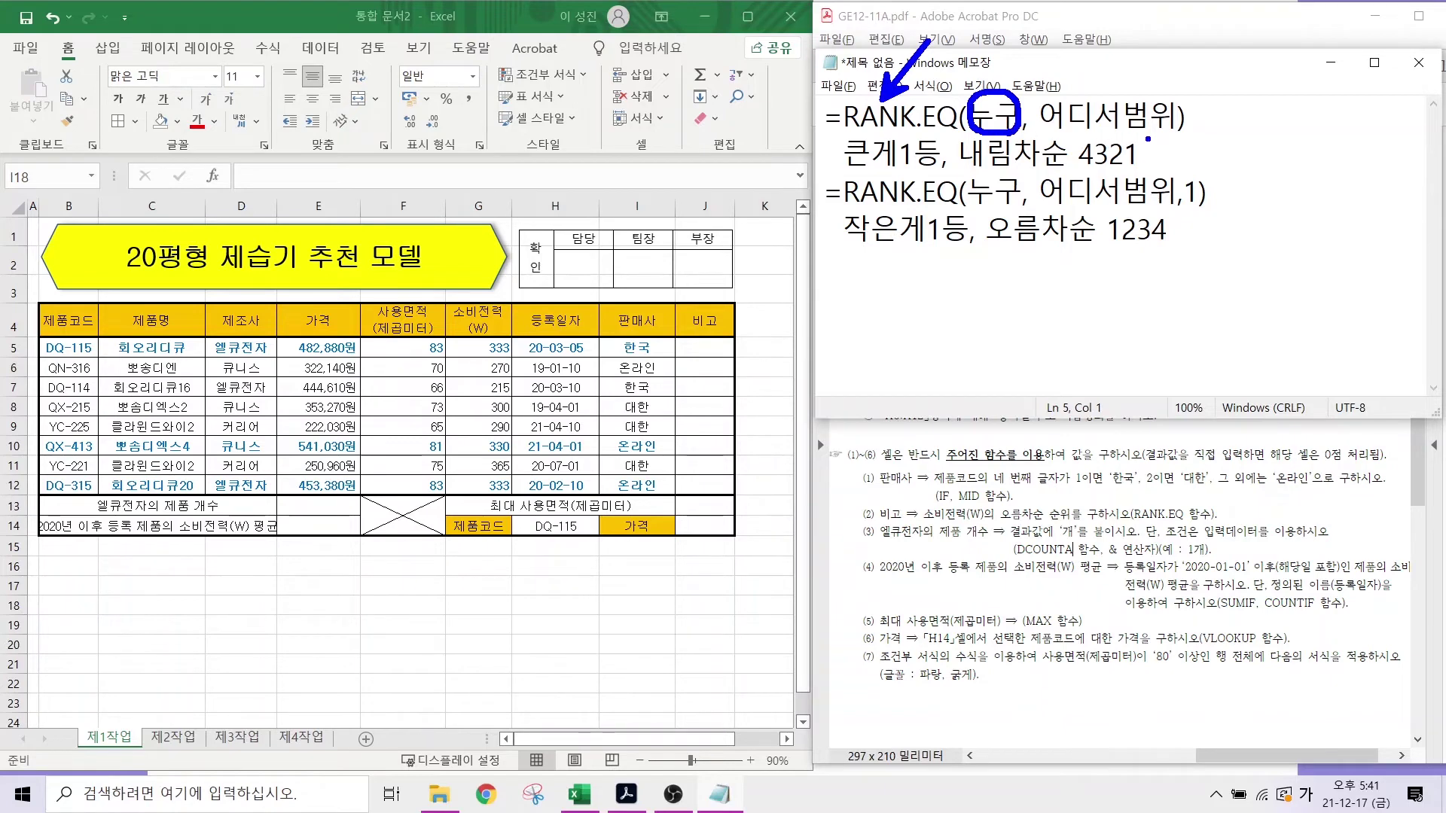
mouse_move(1163, 129)
left_mouse_down()
mouse_move(1063, 123)
mouse_move(1114, 90)
mouse_move(1178, 119)
mouse_move(1166, 128)
left_mouse_up()
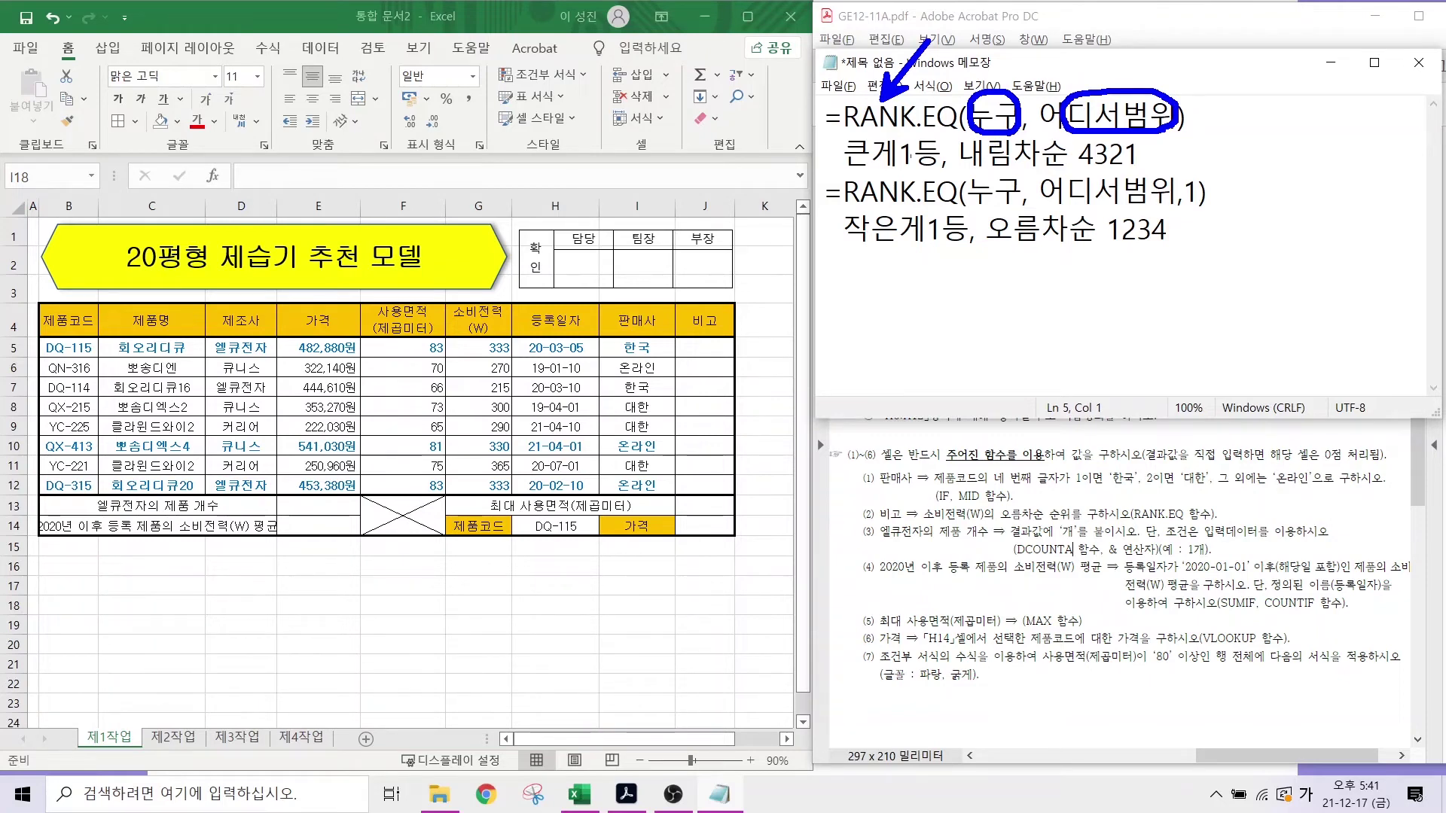
mouse_move(848, 167)
left_mouse_down()
mouse_move(1062, 168)
mouse_move(1072, 138)
mouse_move(1094, 151)
mouse_move(1088, 167)
mouse_move(1098, 138)
mouse_move(1106, 175)
mouse_move(1125, 144)
left_mouse_up()
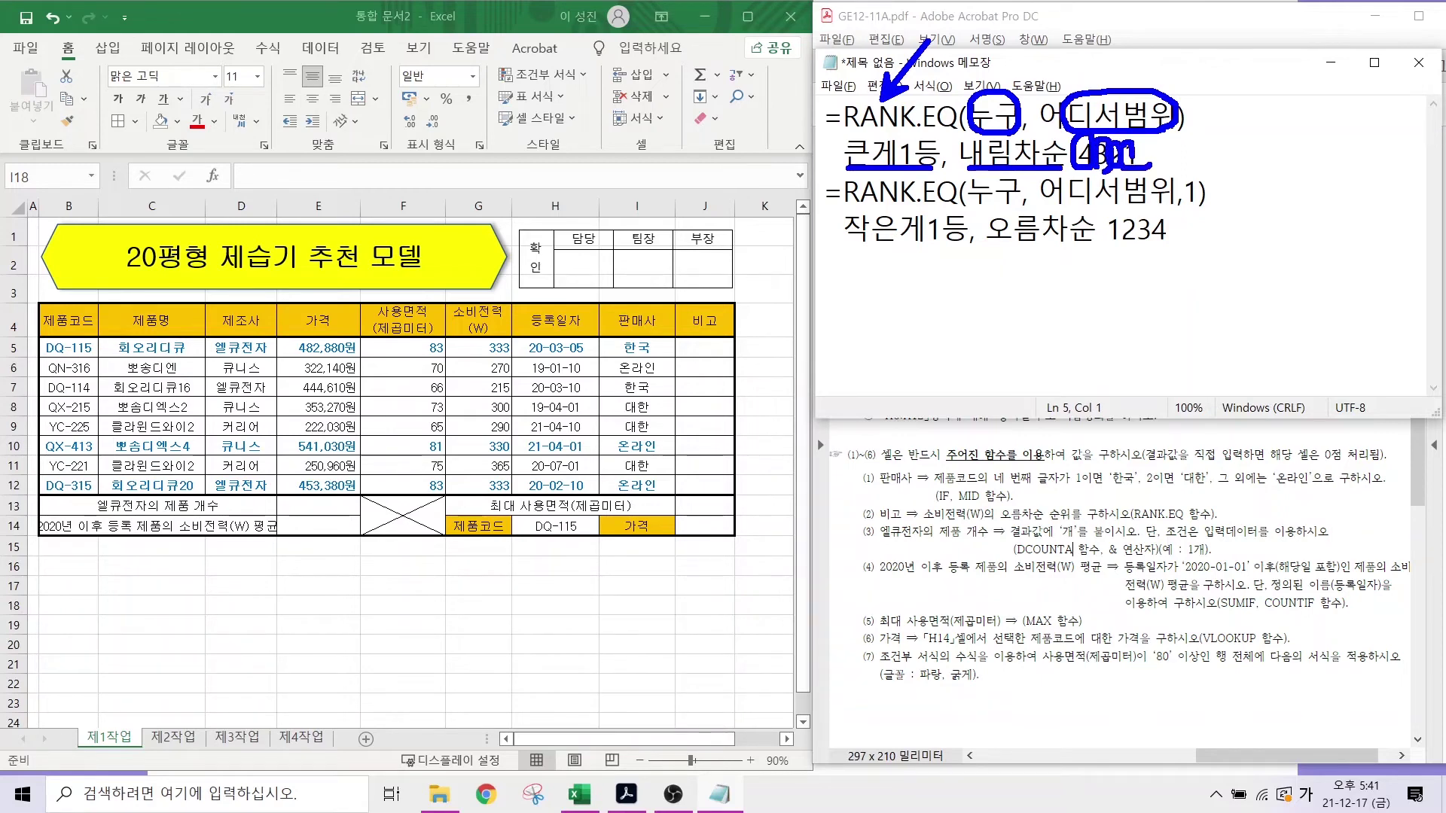
key("e")
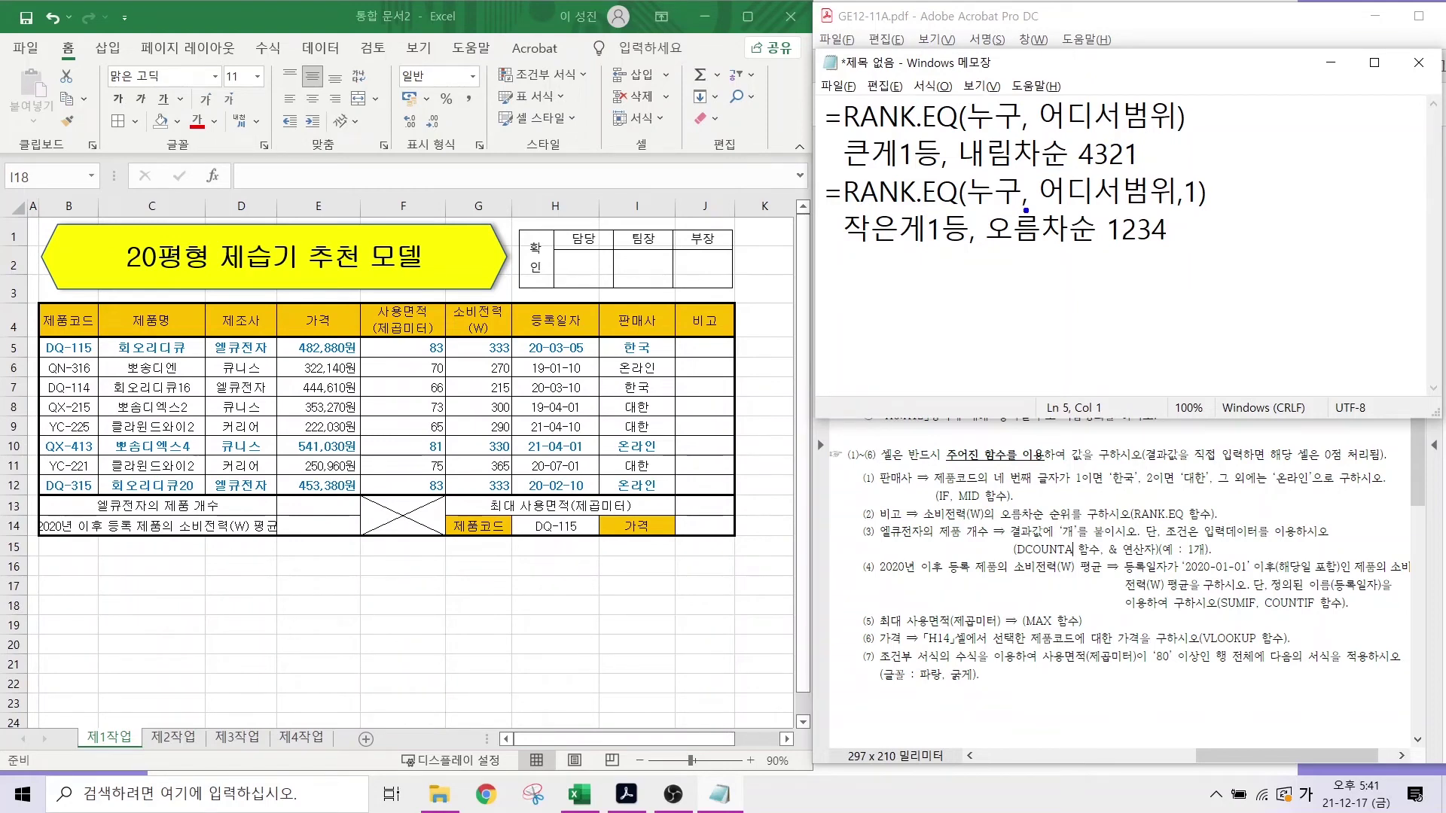
- Review the ascending form =RANK.EQ(누구, 어디서범위,1) in the notes and the 비고 ranking instruction in the PDF
left_click_drag(903, 173, 965, 86)
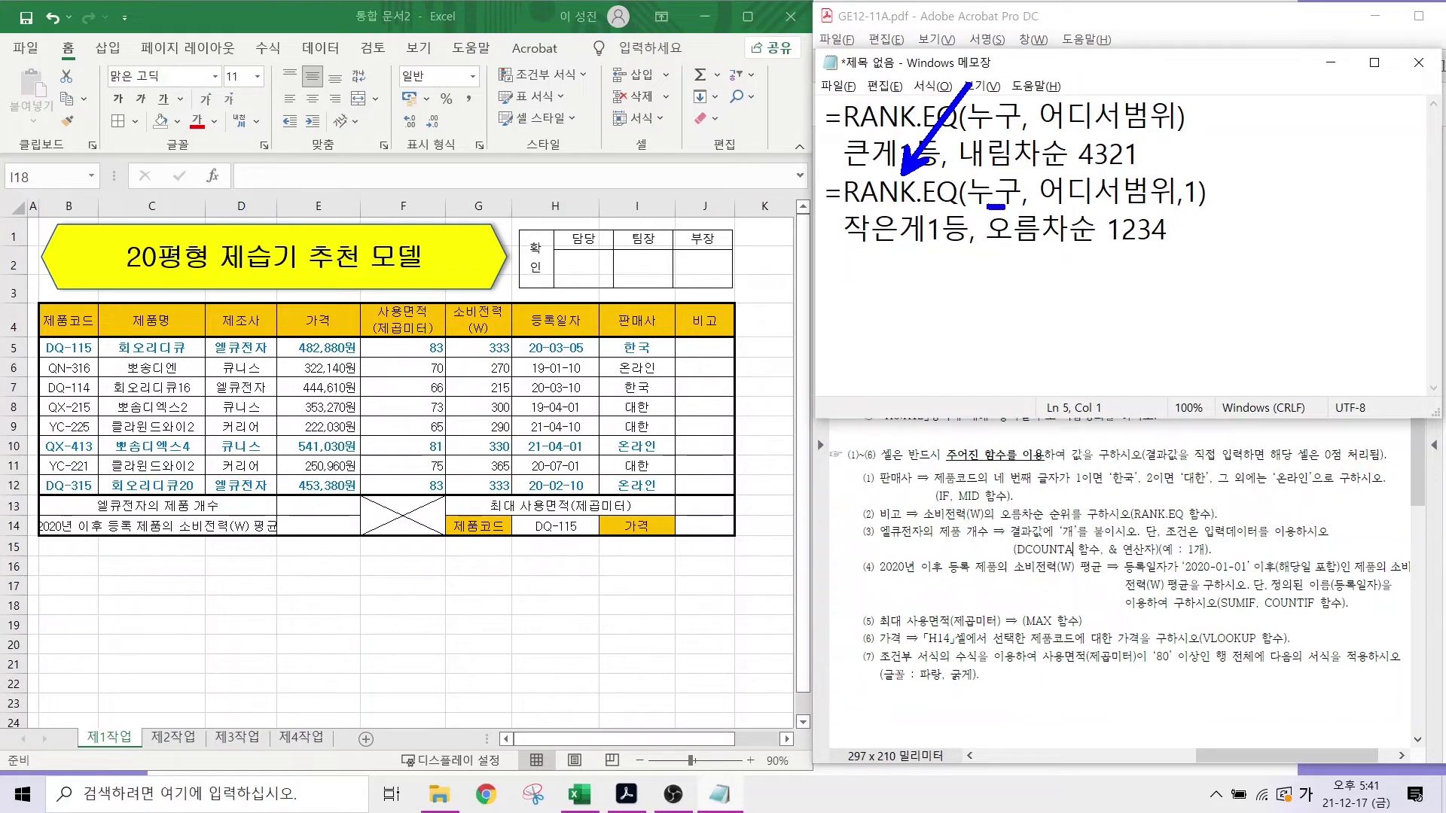
mouse_move(995, 205)
left_mouse_down()
mouse_move(973, 166)
mouse_move(1011, 174)
mouse_move(1005, 205)
left_mouse_up()
mouse_move(1155, 205)
left_mouse_down()
mouse_move(1058, 198)
mouse_move(1123, 164)
mouse_move(1162, 194)
left_mouse_up()
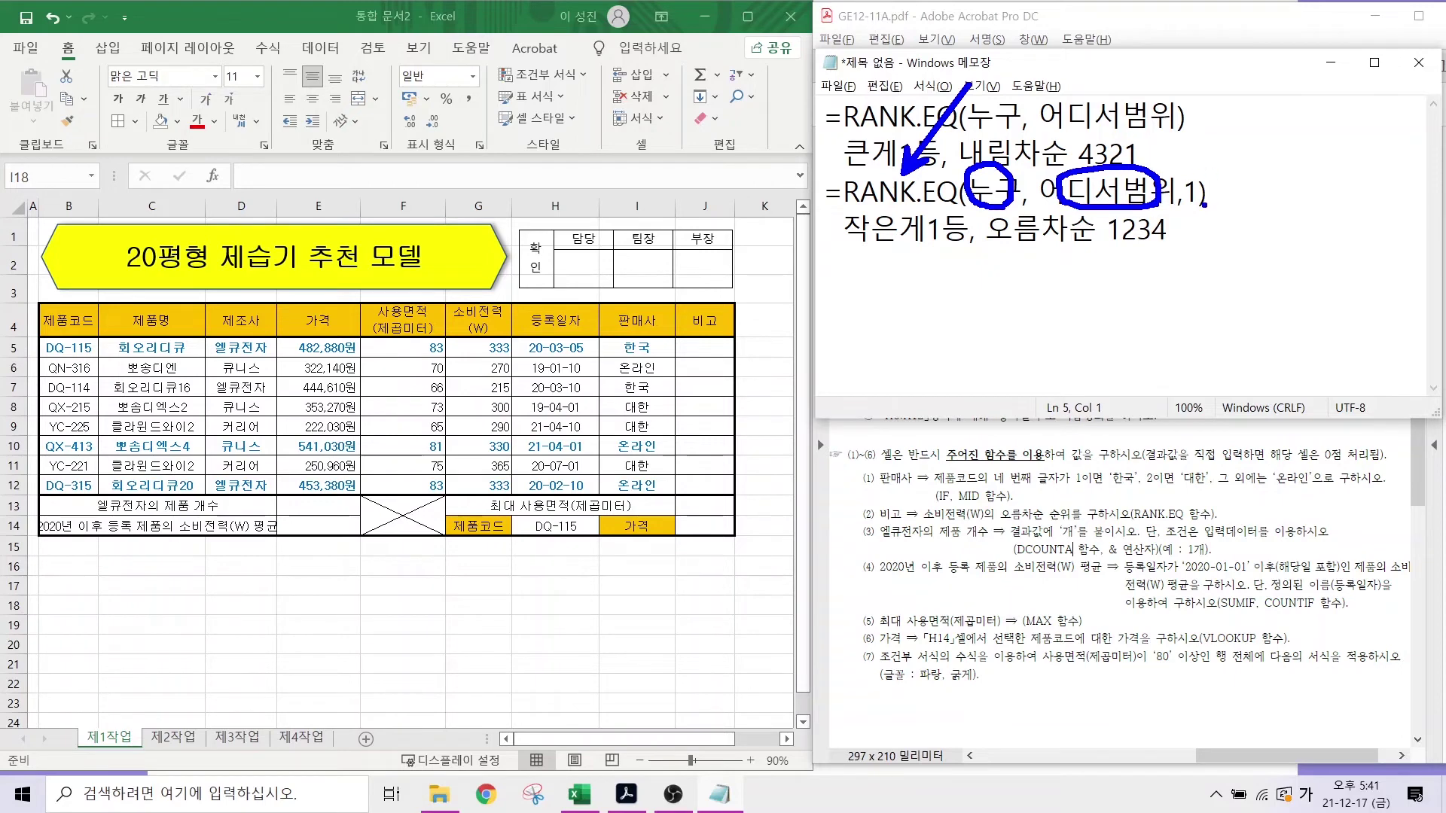
left_click_drag(1192, 172, 1207, 205)
left_click_drag(873, 248, 1197, 249)
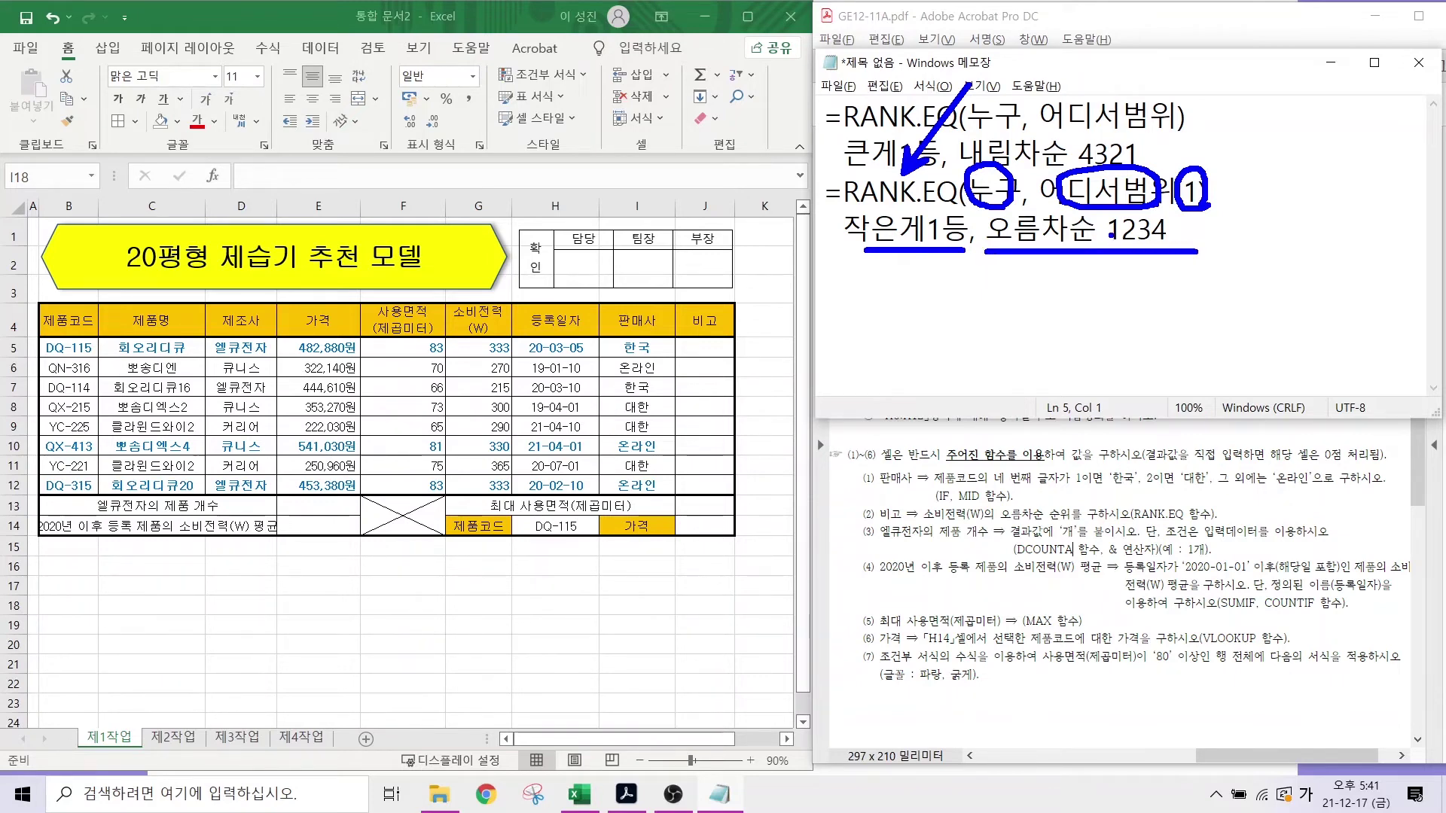
mouse_move(1113, 226)
left_mouse_down()
mouse_move(1120, 246)
mouse_move(1106, 230)
mouse_move(1171, 245)
left_mouse_up()
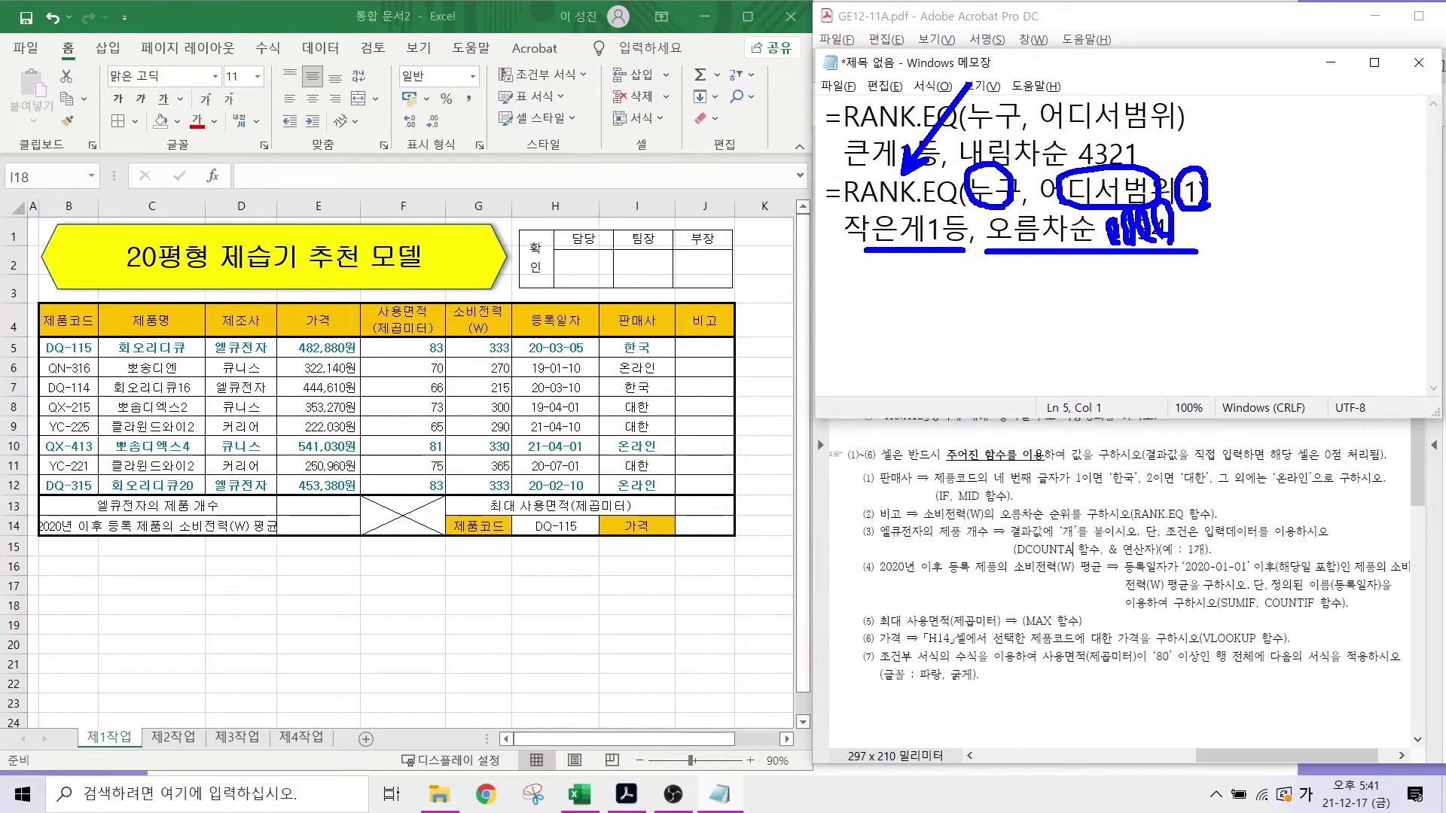
key("Escape")
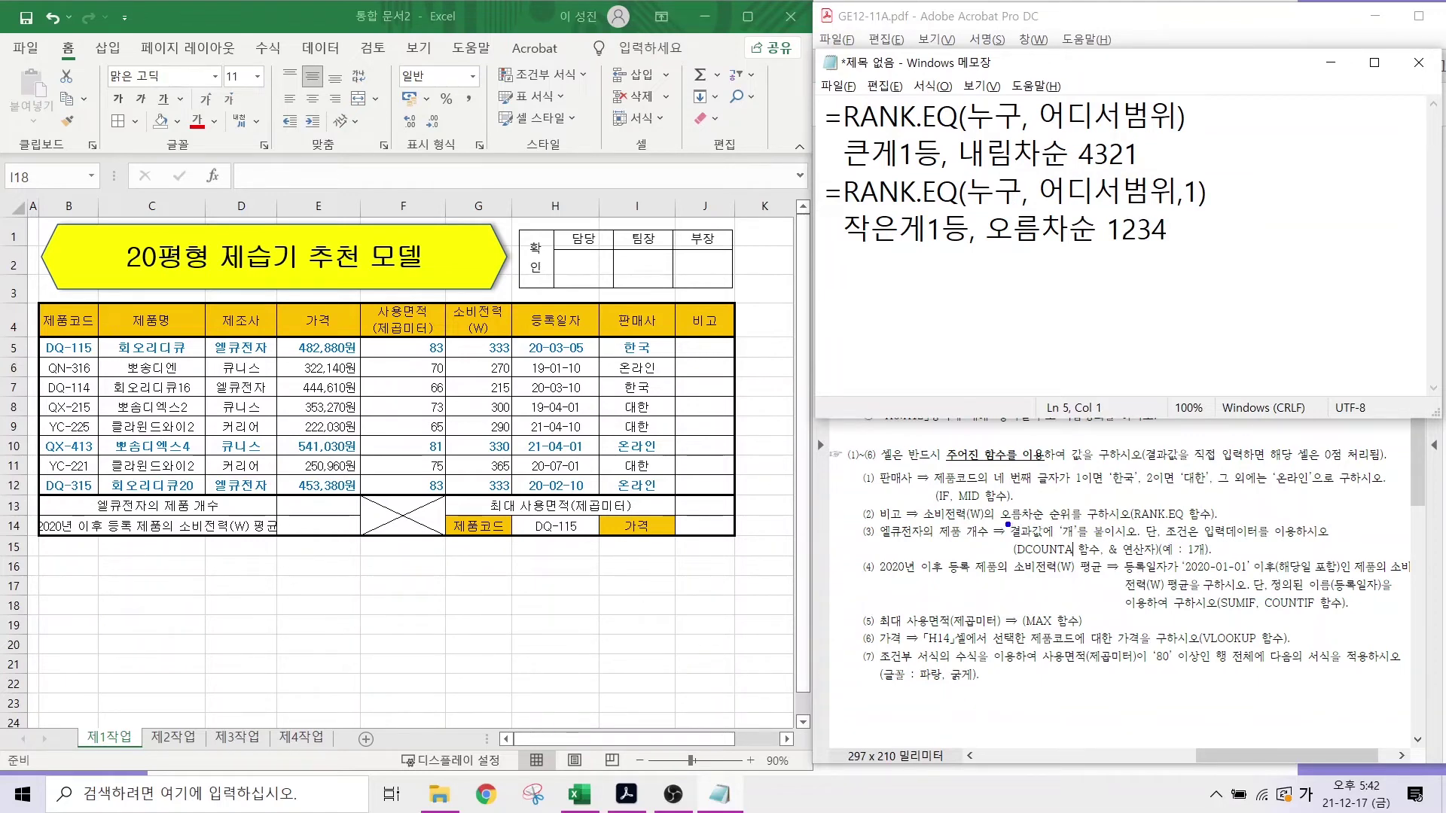
left_click_drag(1007, 522, 1168, 524)
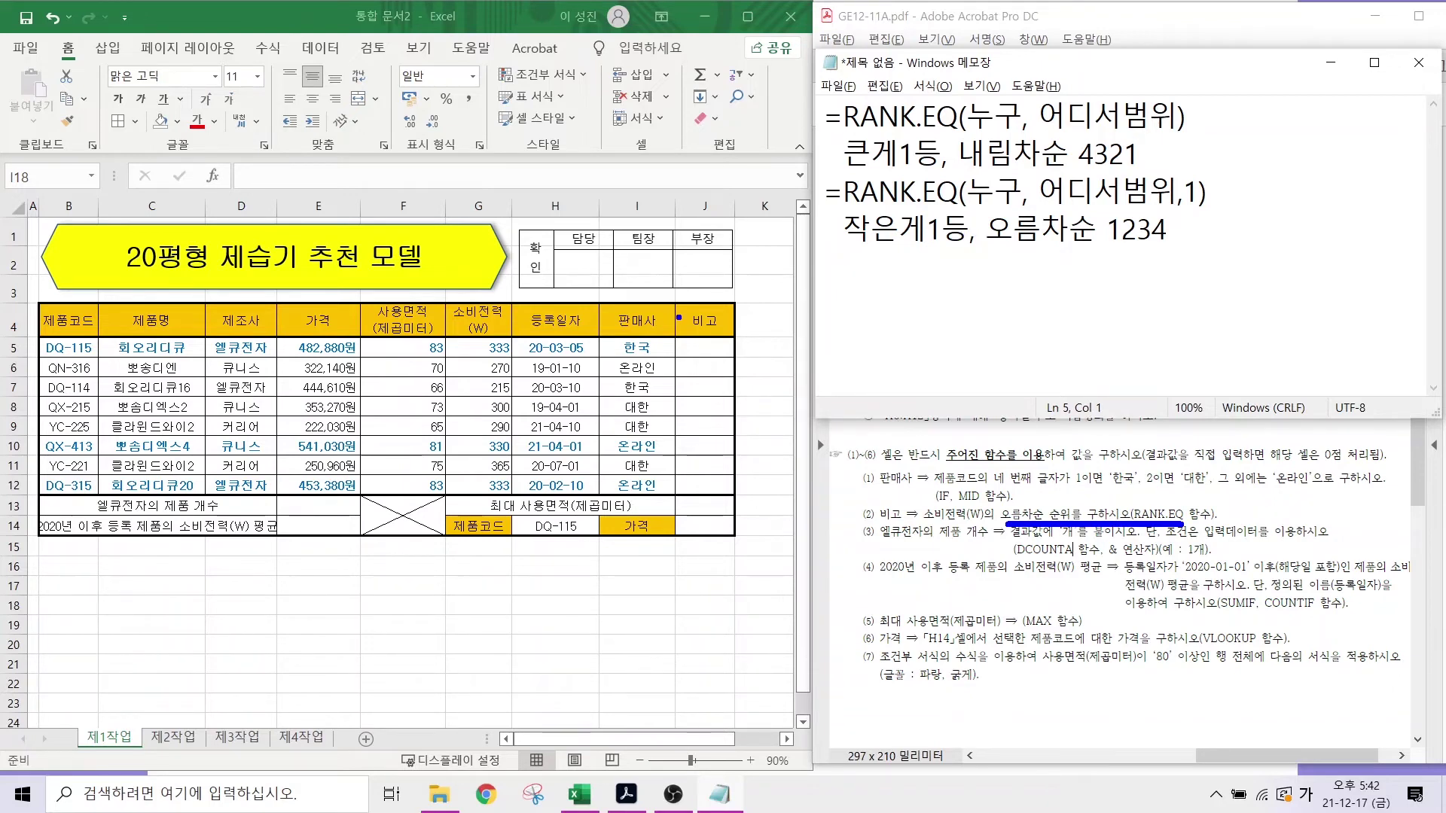
key("Escape")
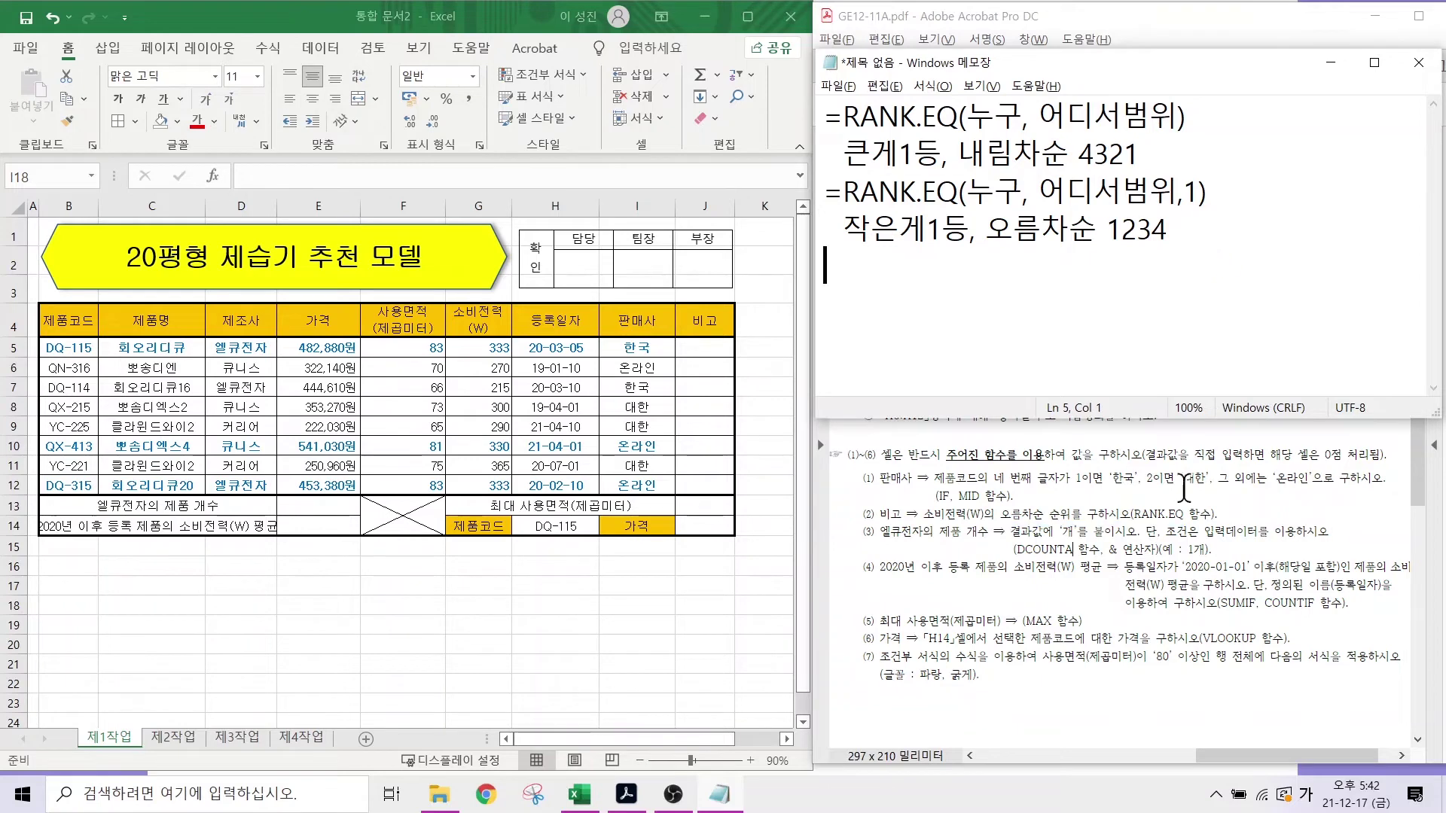
- Begin a draft formula on line 5 of the notes with =RANK.EQ(G5, using the first 소비전력 cell as the value to rank
type("=ㄱ")
key("BackSpace")
key("Hangul")
type("RAN")
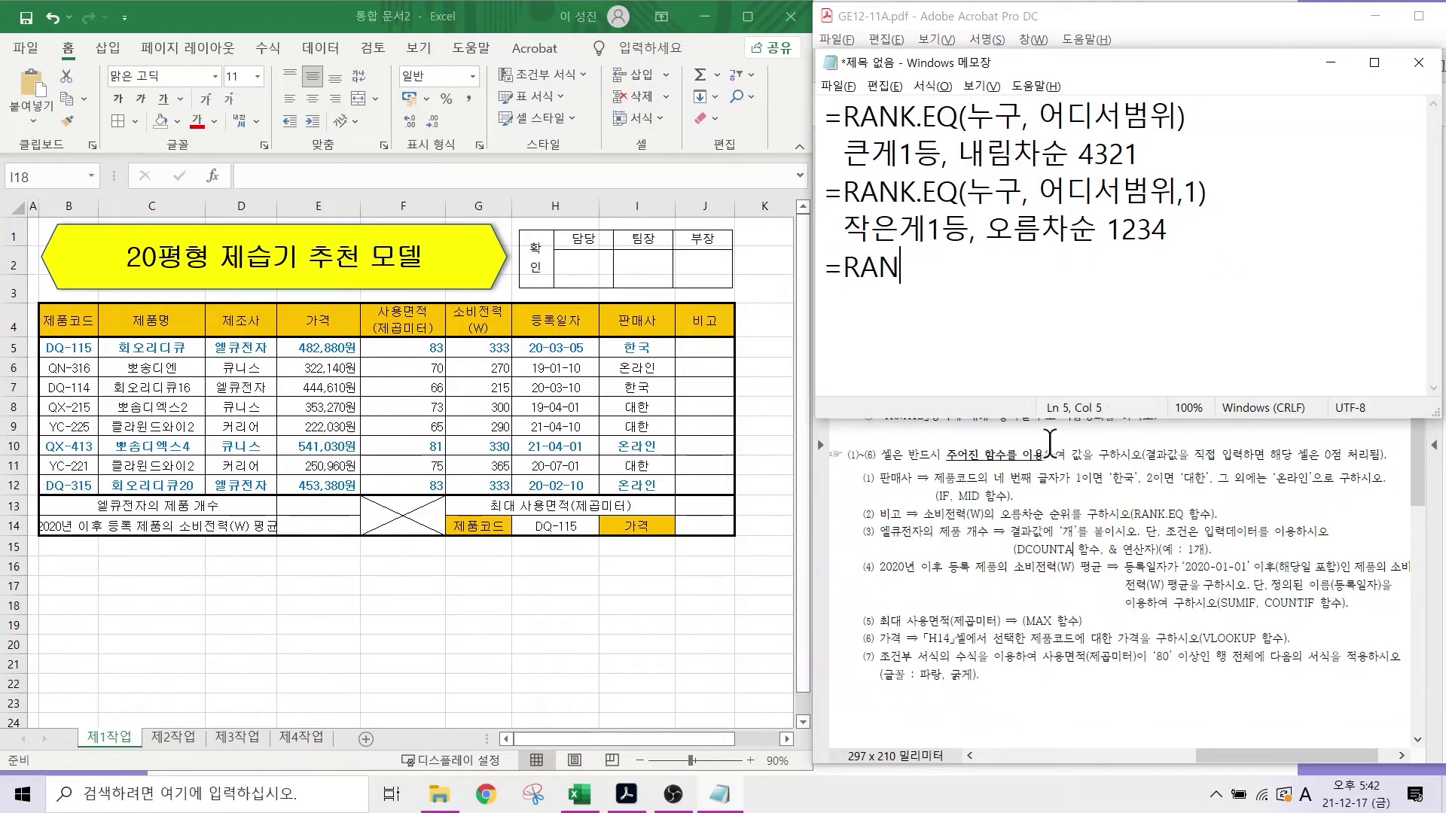
type("K.EQ(")
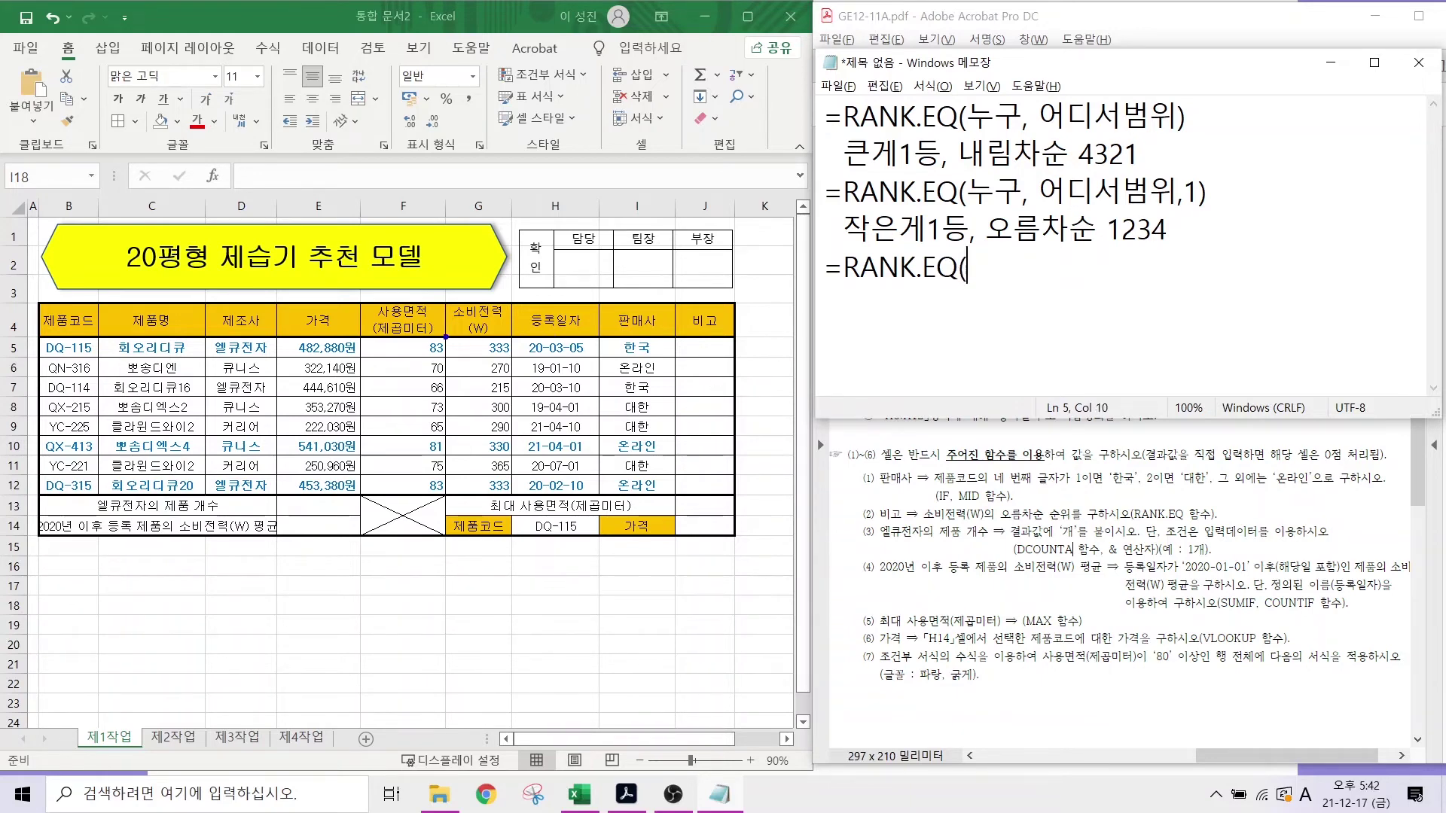
left_click_drag(444, 336, 524, 367)
type("G5,")
- Complete the draft RANK.EQ formula with the range G5:G12 and 1 for ascending order, and close the parenthesis
mouse_move(444, 335)
left_mouse_down()
mouse_move(508, 435)
mouse_move(515, 498)
left_mouse_up()
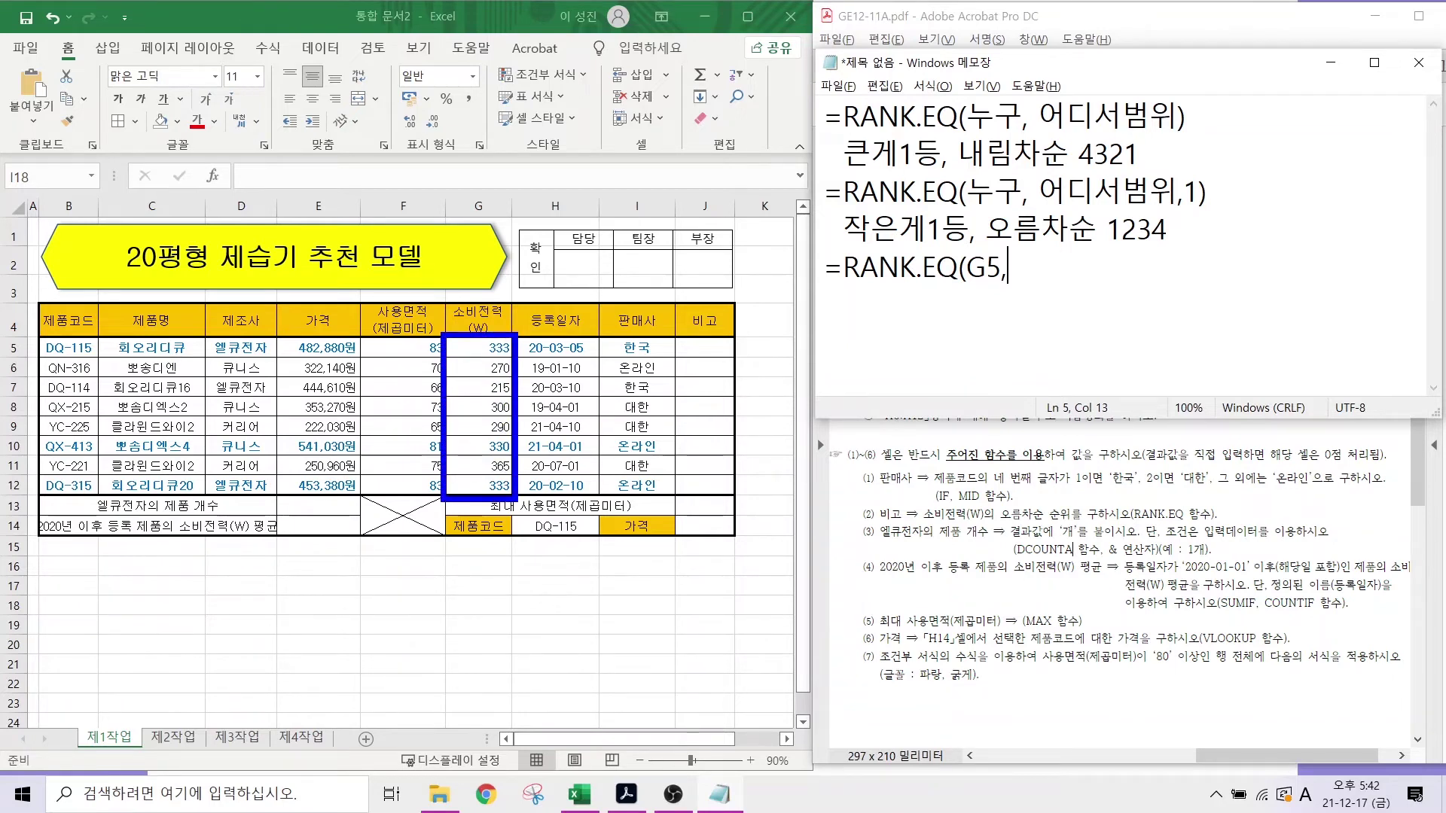
key("Escape")
type("G")
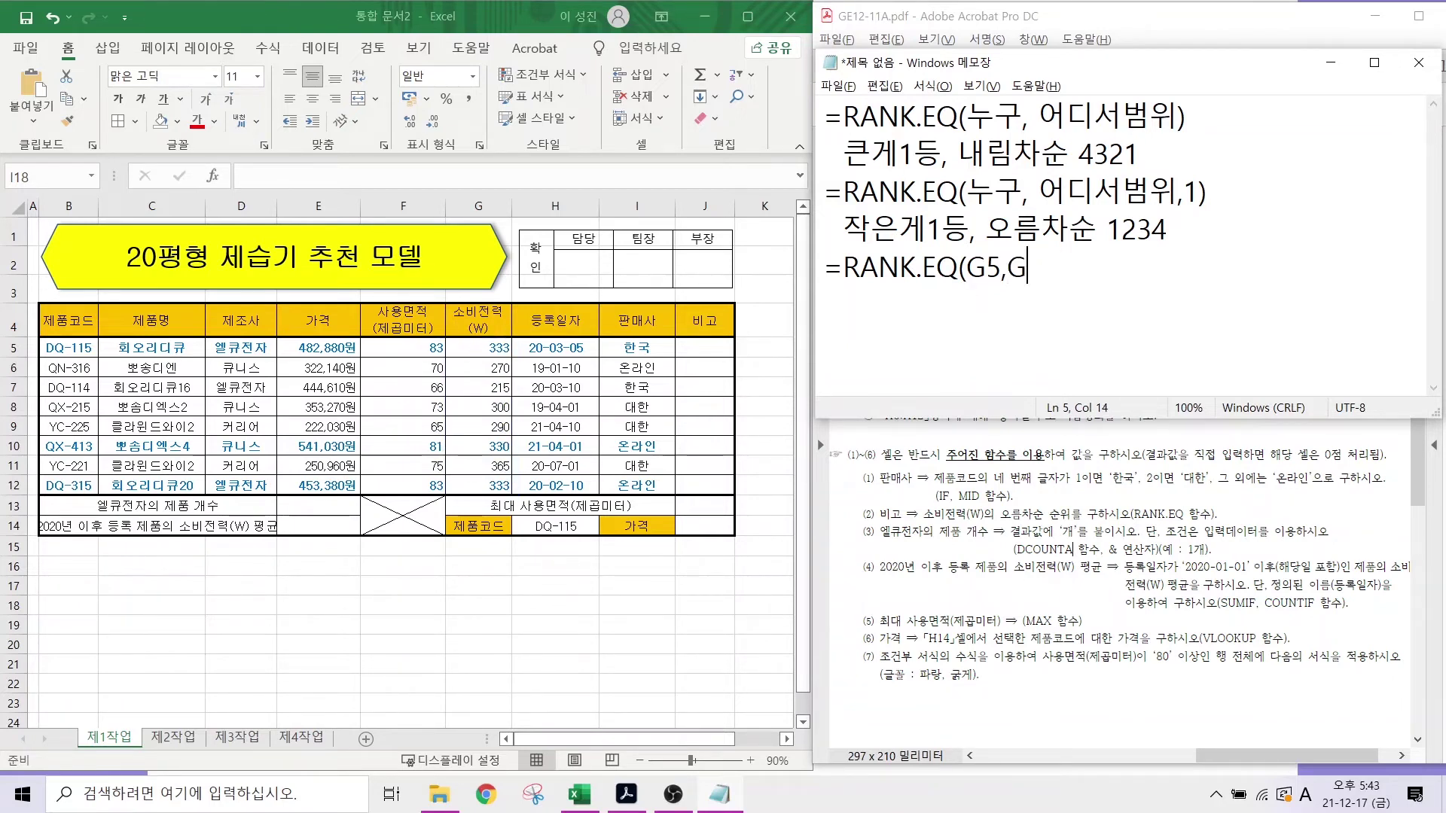
type("5:G12")
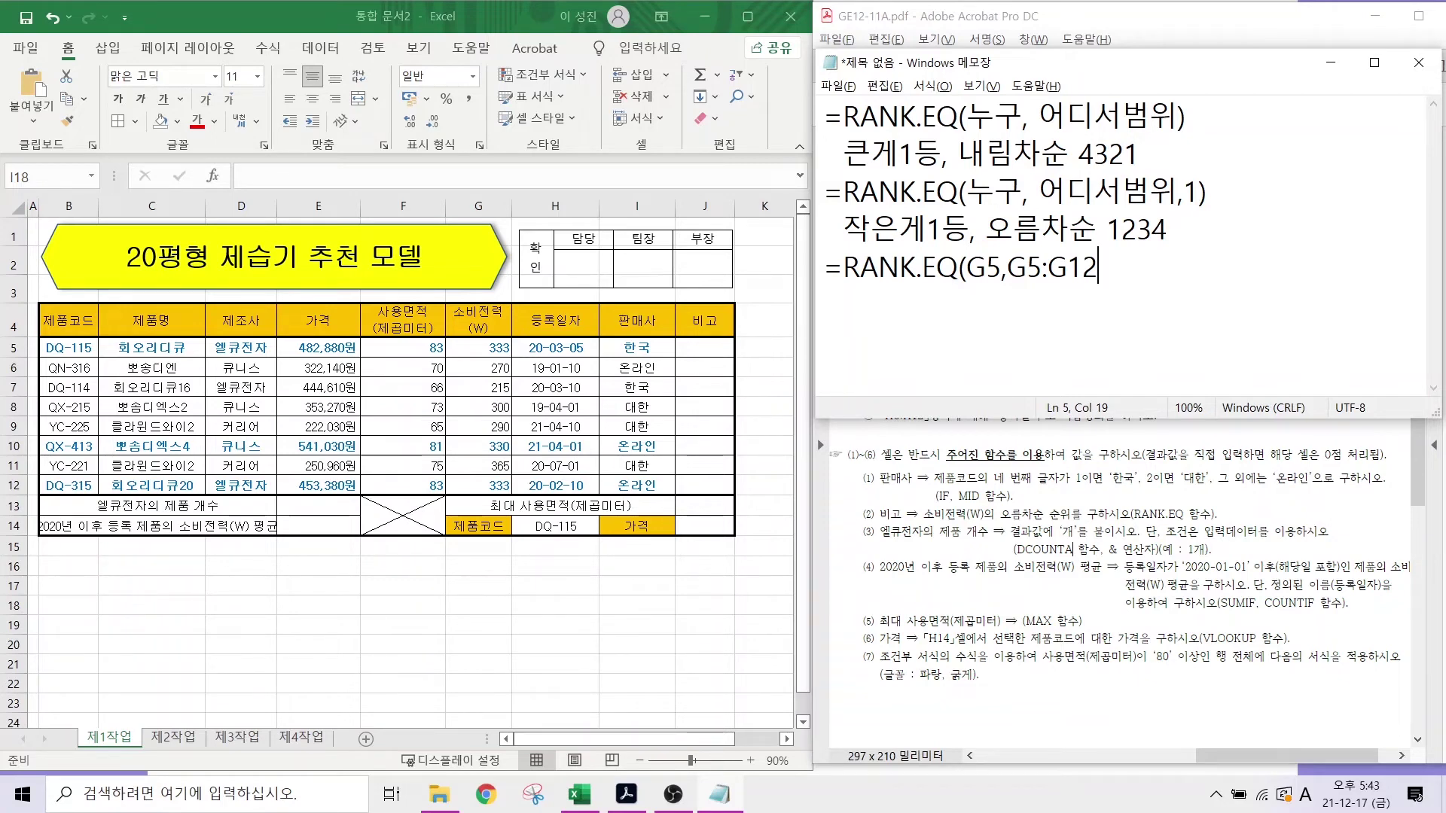
type(",1)")
- Examine how filling down the 비고 column affects the relative reference G5 and the comparison range G5:G12
mouse_move(609, 336)
left_mouse_down()
mouse_move(670, 350)
mouse_move(653, 423)
mouse_move(678, 422)
left_mouse_up()
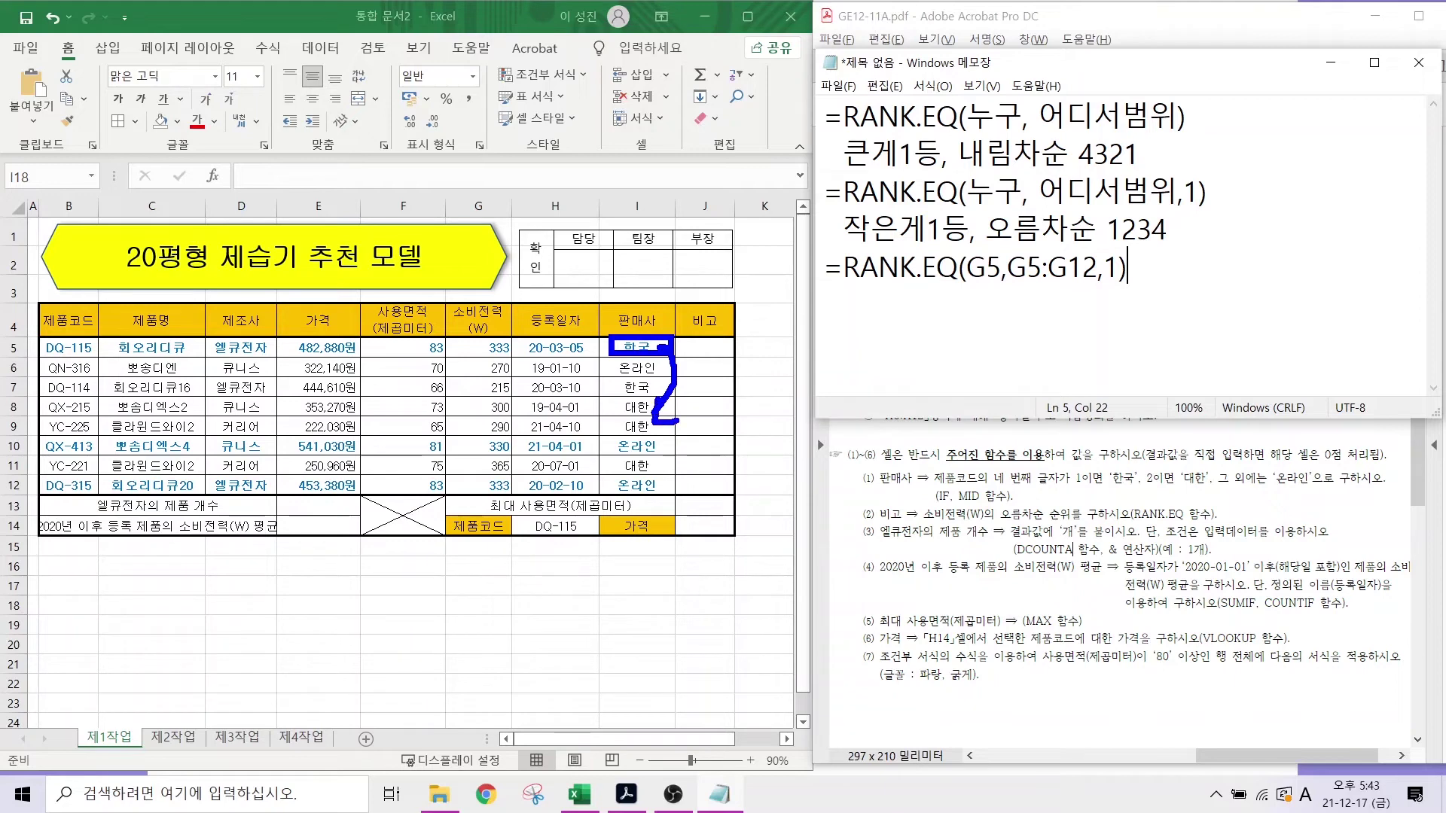
mouse_move(669, 338)
left_mouse_down()
mouse_move(730, 355)
mouse_move(675, 353)
mouse_move(726, 429)
mouse_move(720, 410)
left_mouse_up()
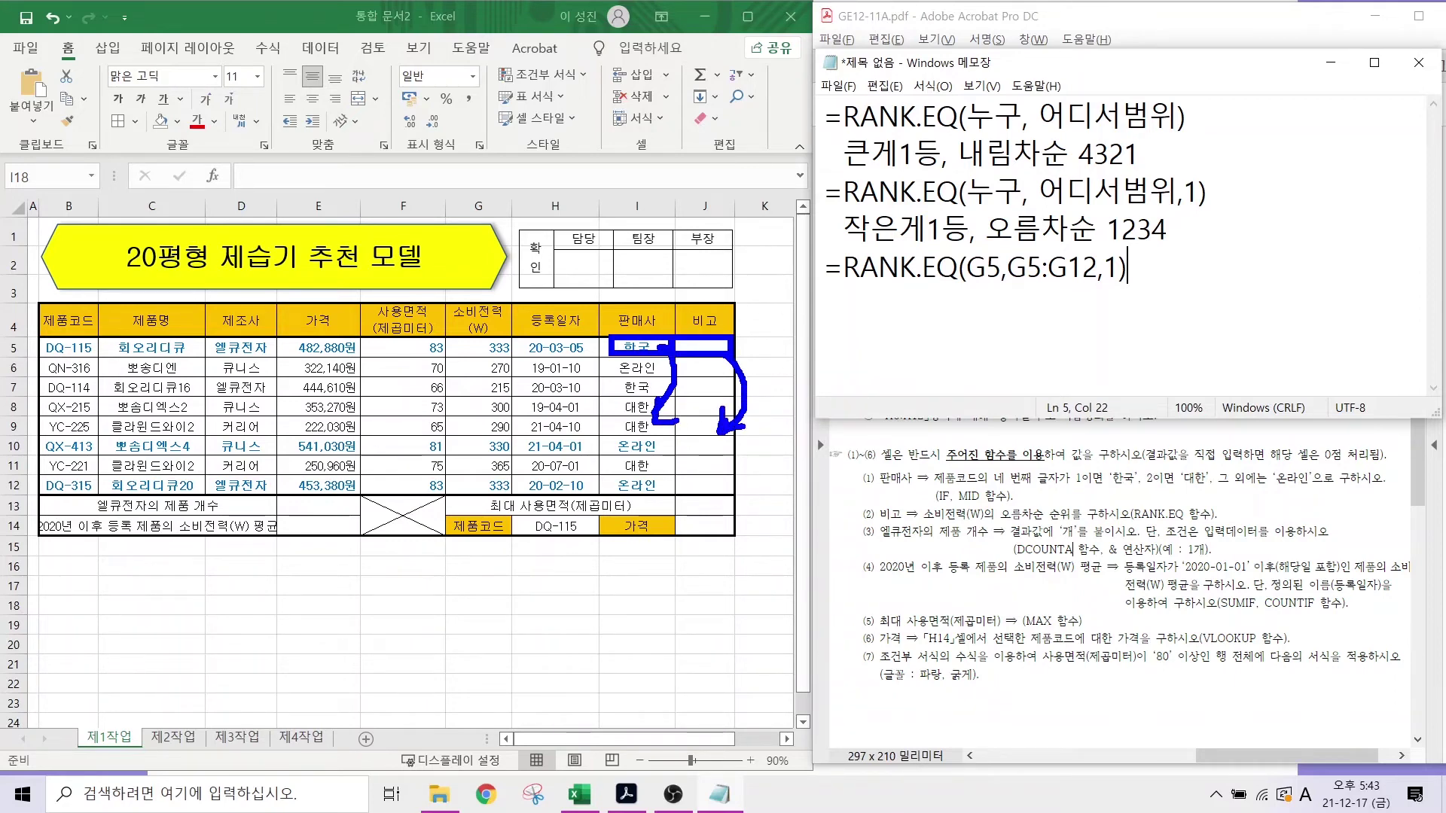
key("Escape")
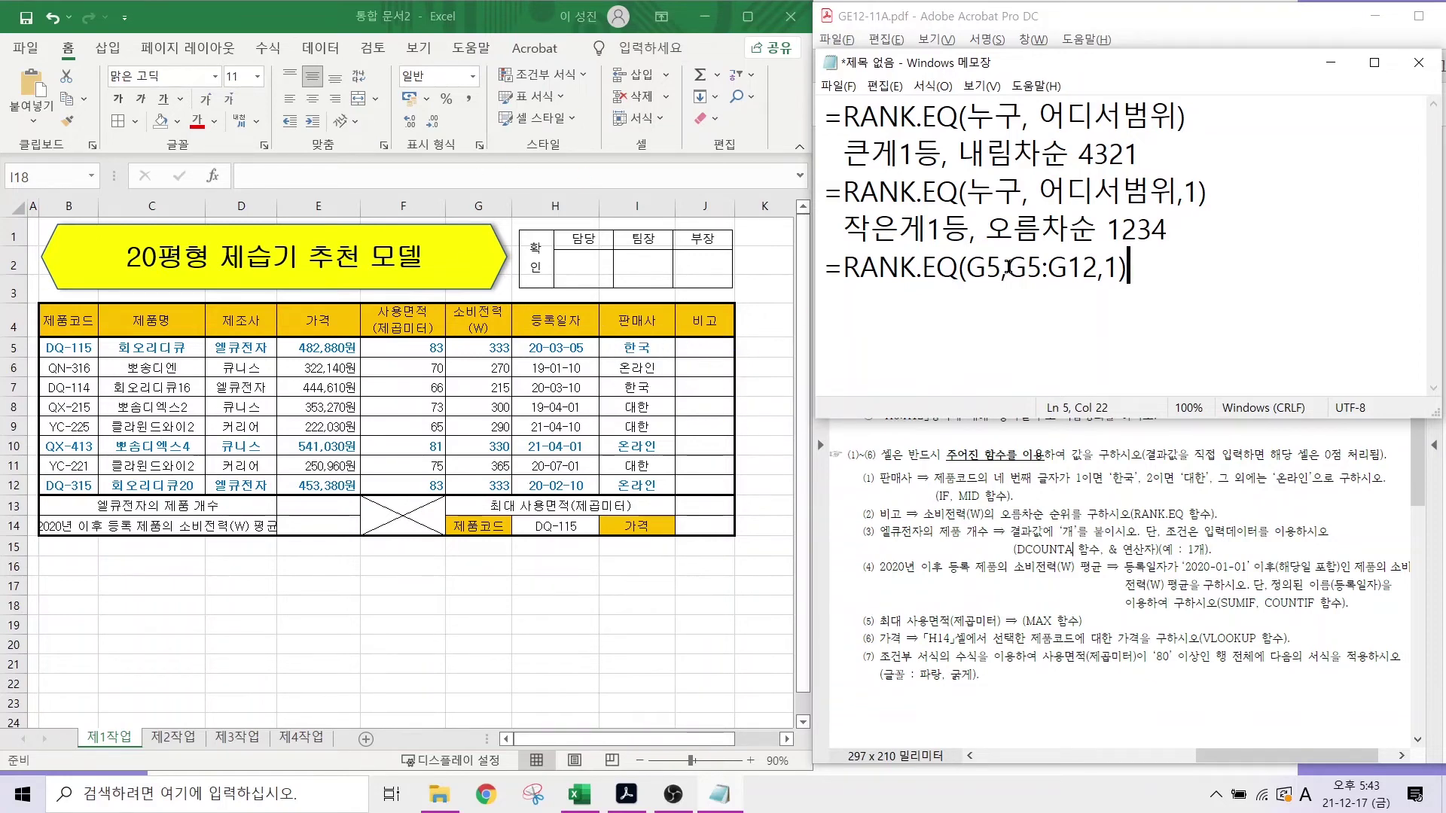
left_click_drag(981, 284, 945, 337)
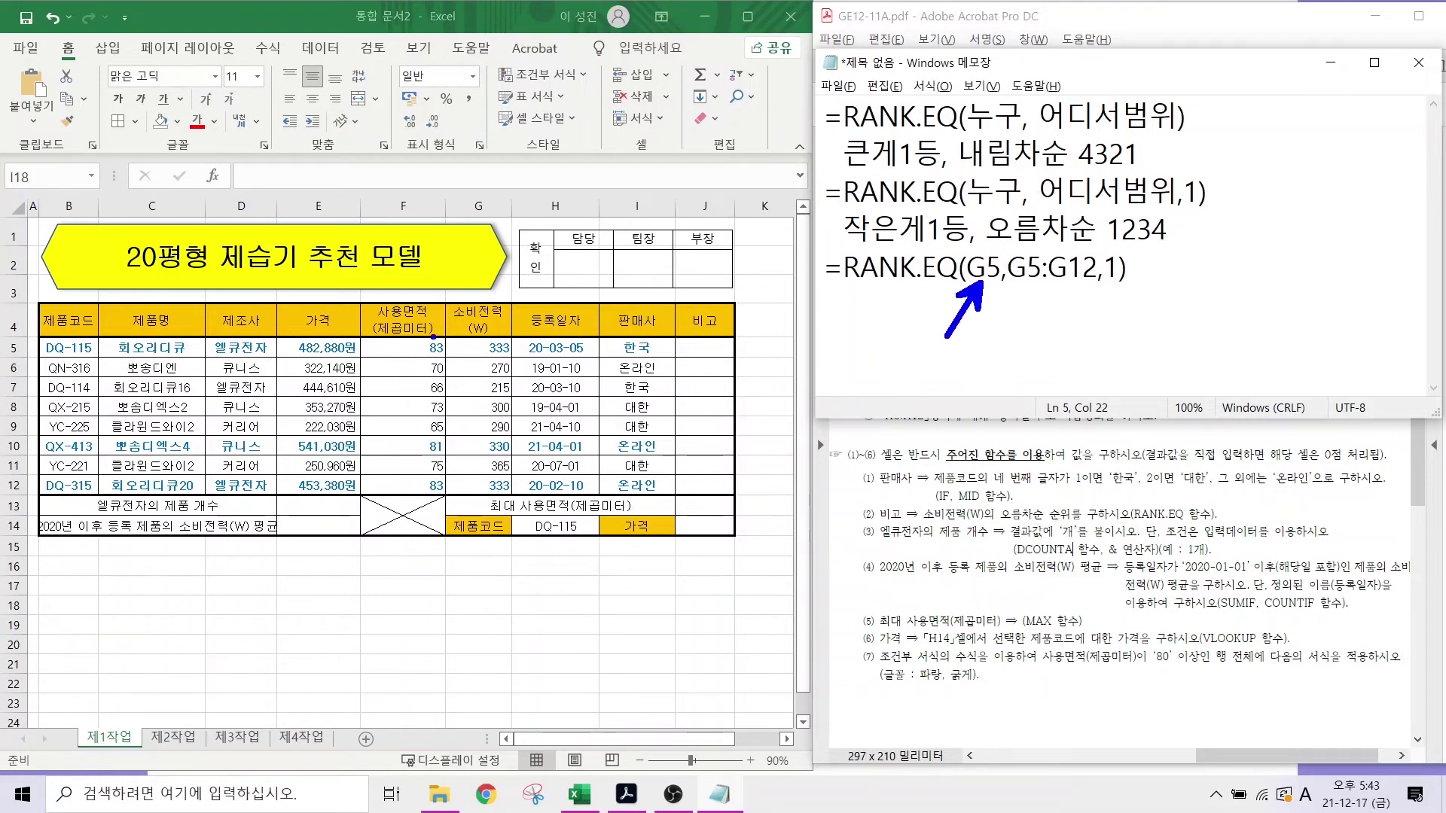
left_click_drag(471, 339, 441, 302)
left_click_drag(479, 374, 449, 405)
left_click_drag(484, 491, 444, 537)
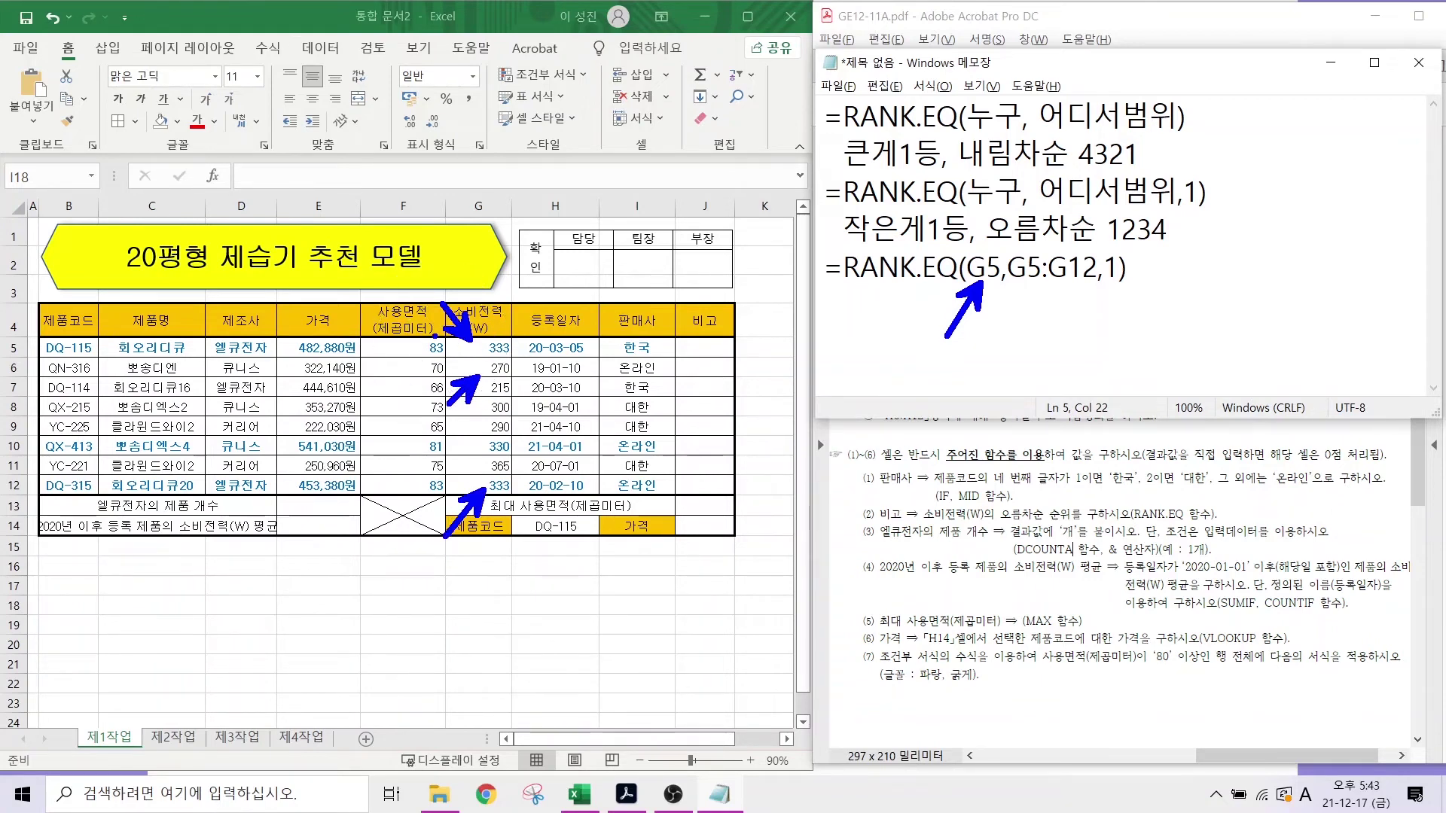
mouse_move(434, 337)
left_mouse_down()
mouse_move(485, 381)
mouse_move(512, 503)
left_mouse_up()
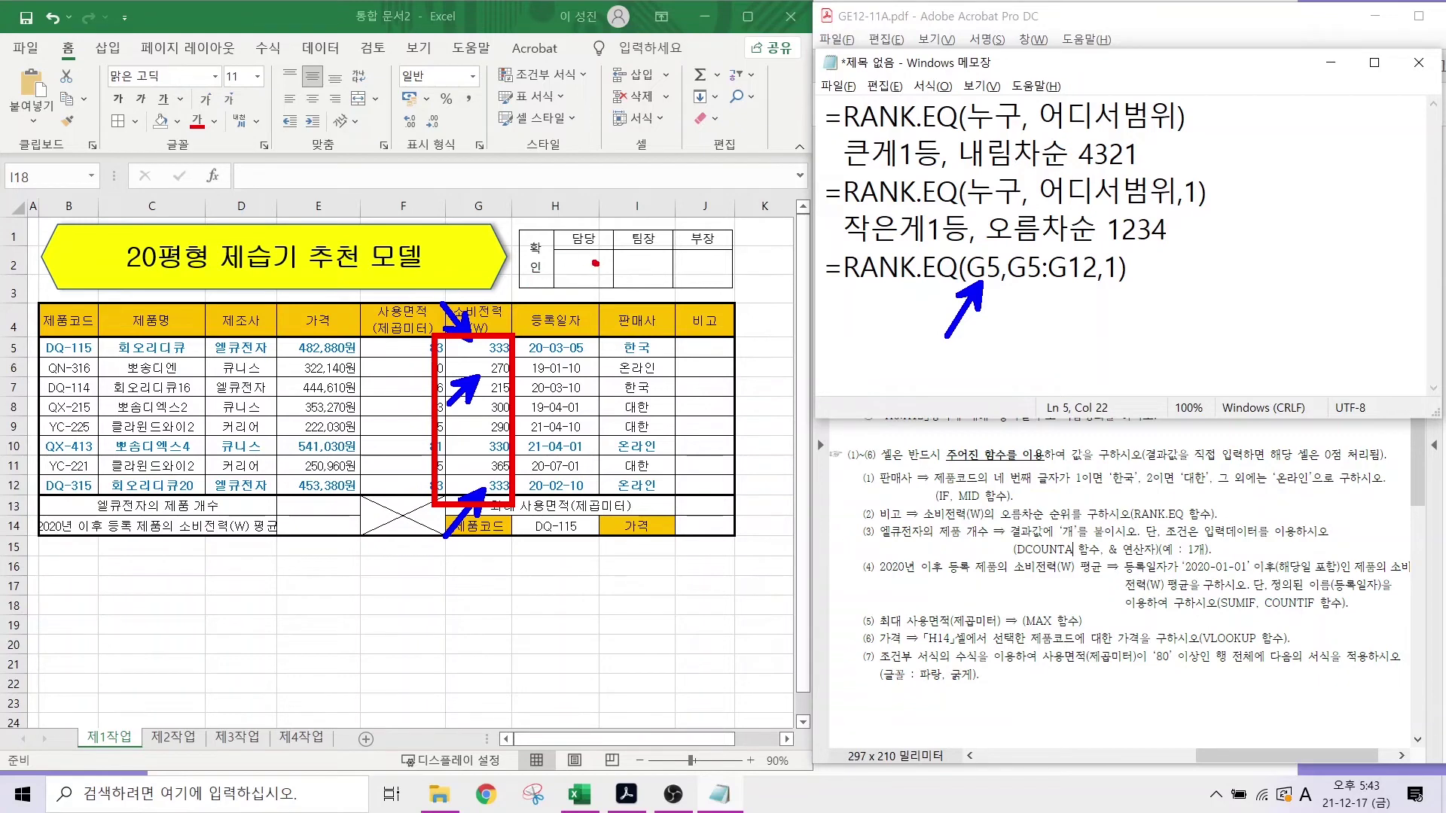
mouse_move(595, 262)
left_mouse_down()
mouse_move(587, 310)
mouse_move(550, 308)
left_mouse_up()
left_click_drag(577, 220, 577, 400)
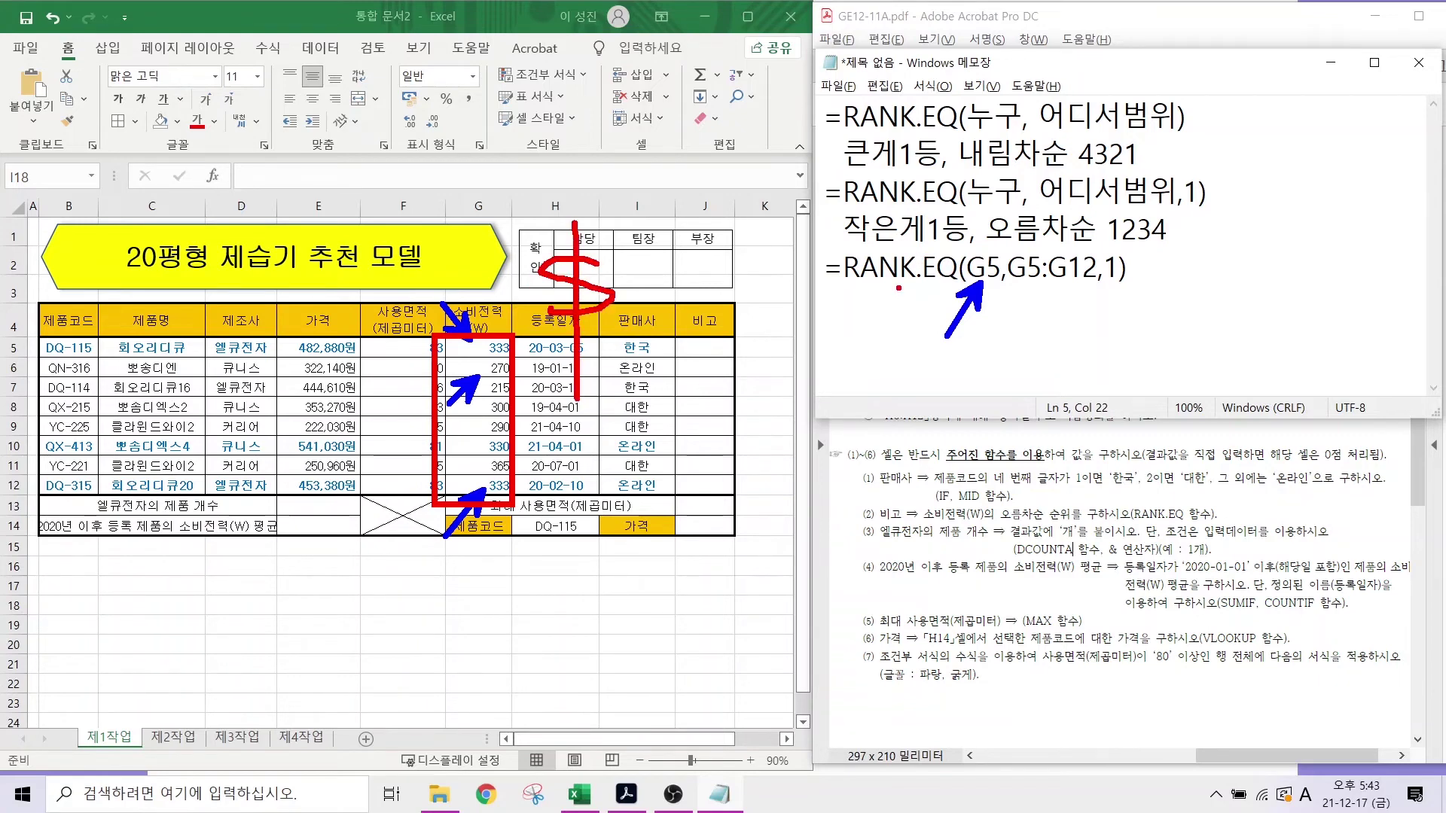
key("Escape")
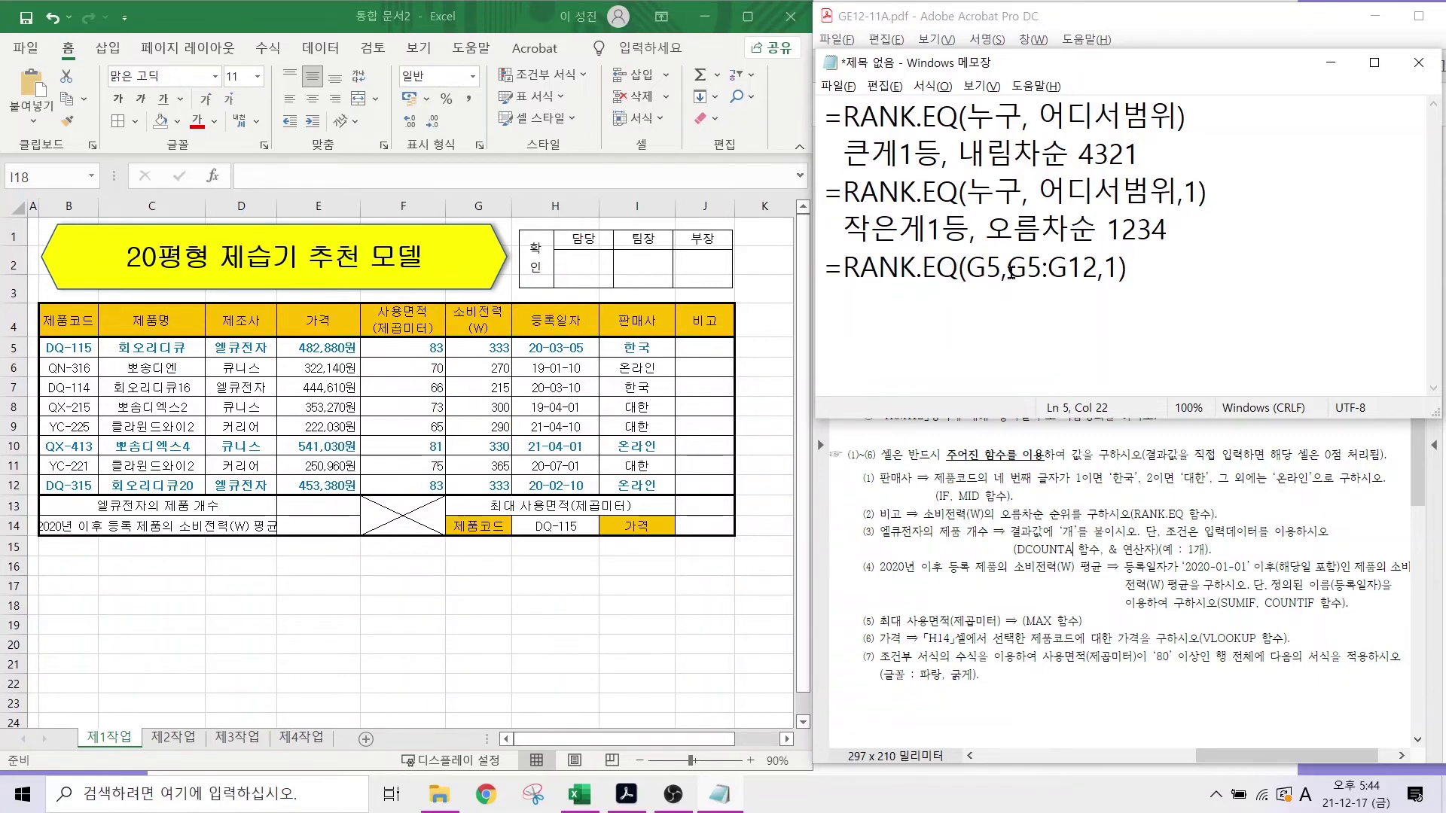
- Make the range in the draft RANK.EQ formula absolute by changing it to $G$5:$G$12
left_click_drag(1007, 268, 1098, 268)
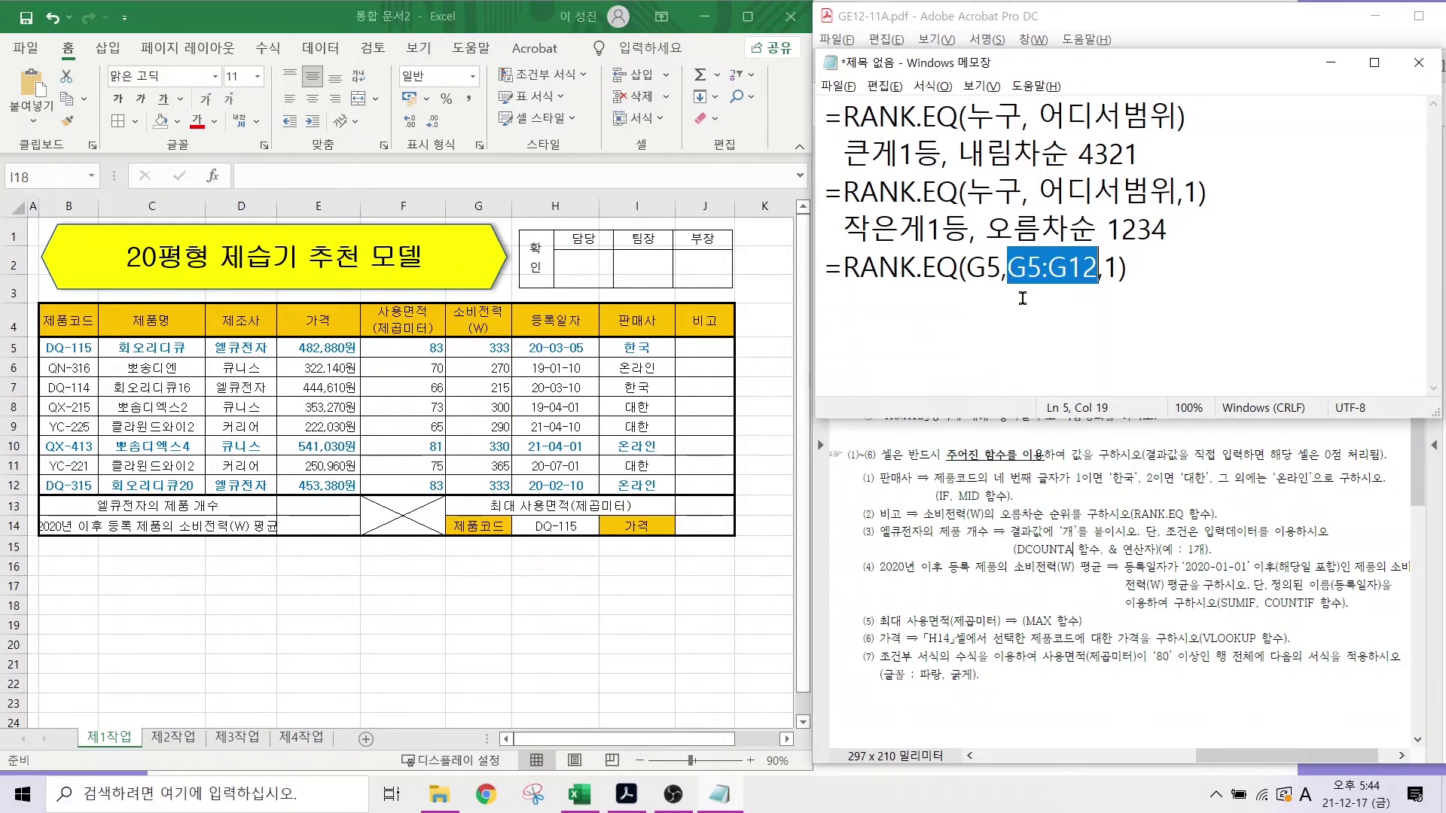
key("Left")
type("%")
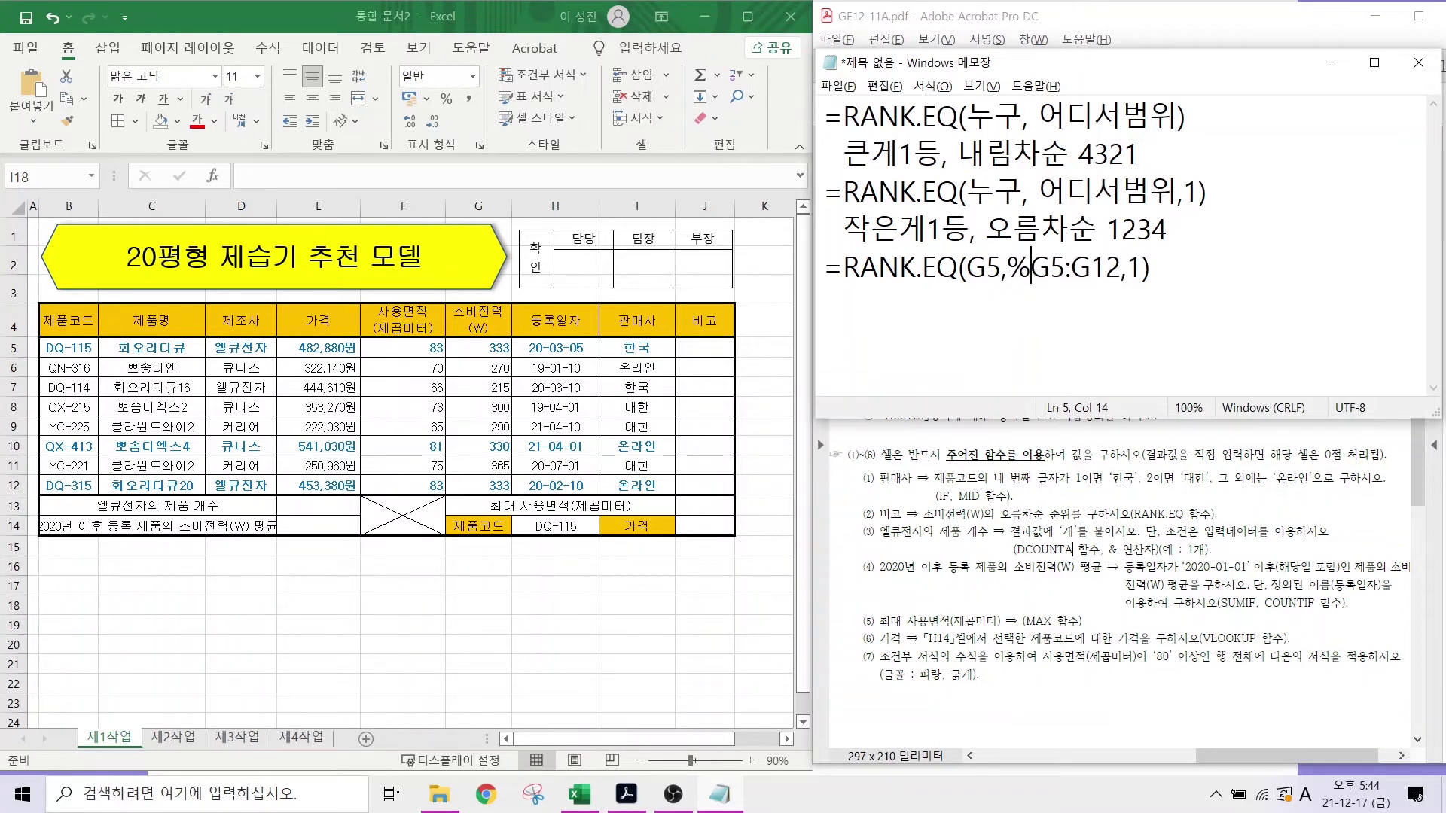
key("BackSpace")
type("$")
key("Right")
type("$")
key("Right")
key("Right")
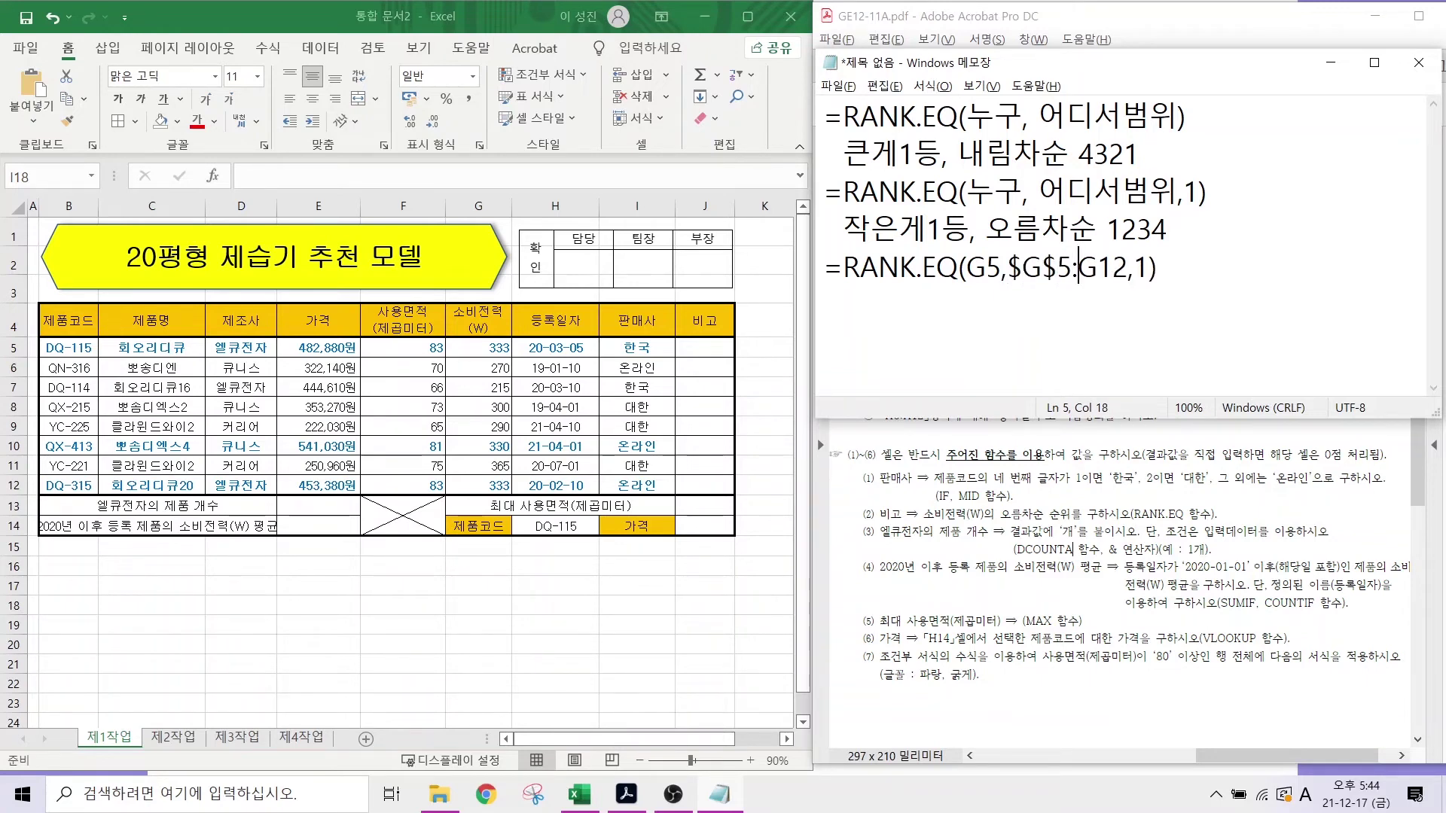
type("$")
key("Right")
type("$")
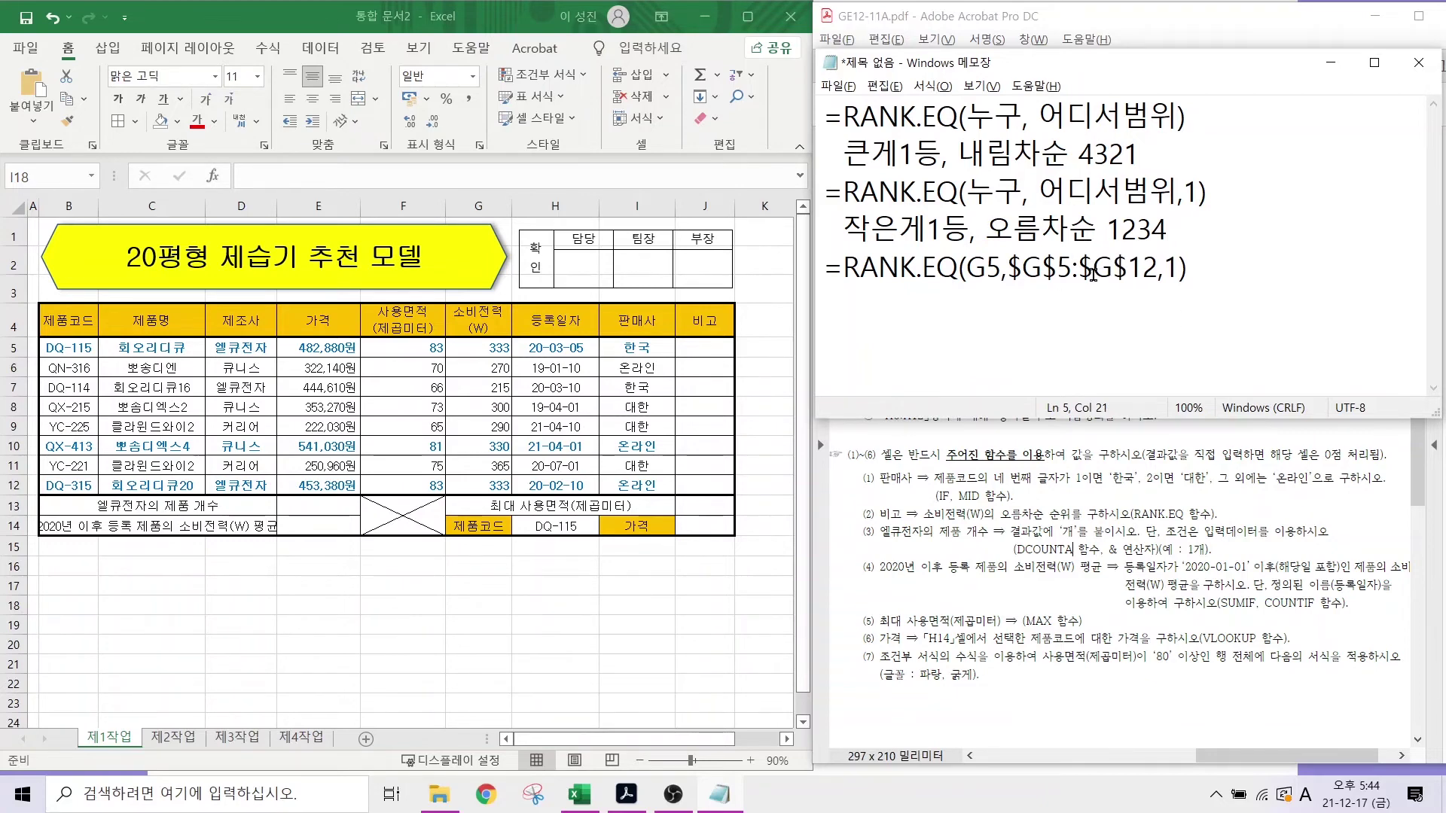
left_click(1197, 273)
- Compare the individual 소비전력 cells to rank with the fixed comparison range G5:G12 on the sheet
left_click_drag(481, 342, 393, 288)
left_click_drag(472, 389, 441, 370)
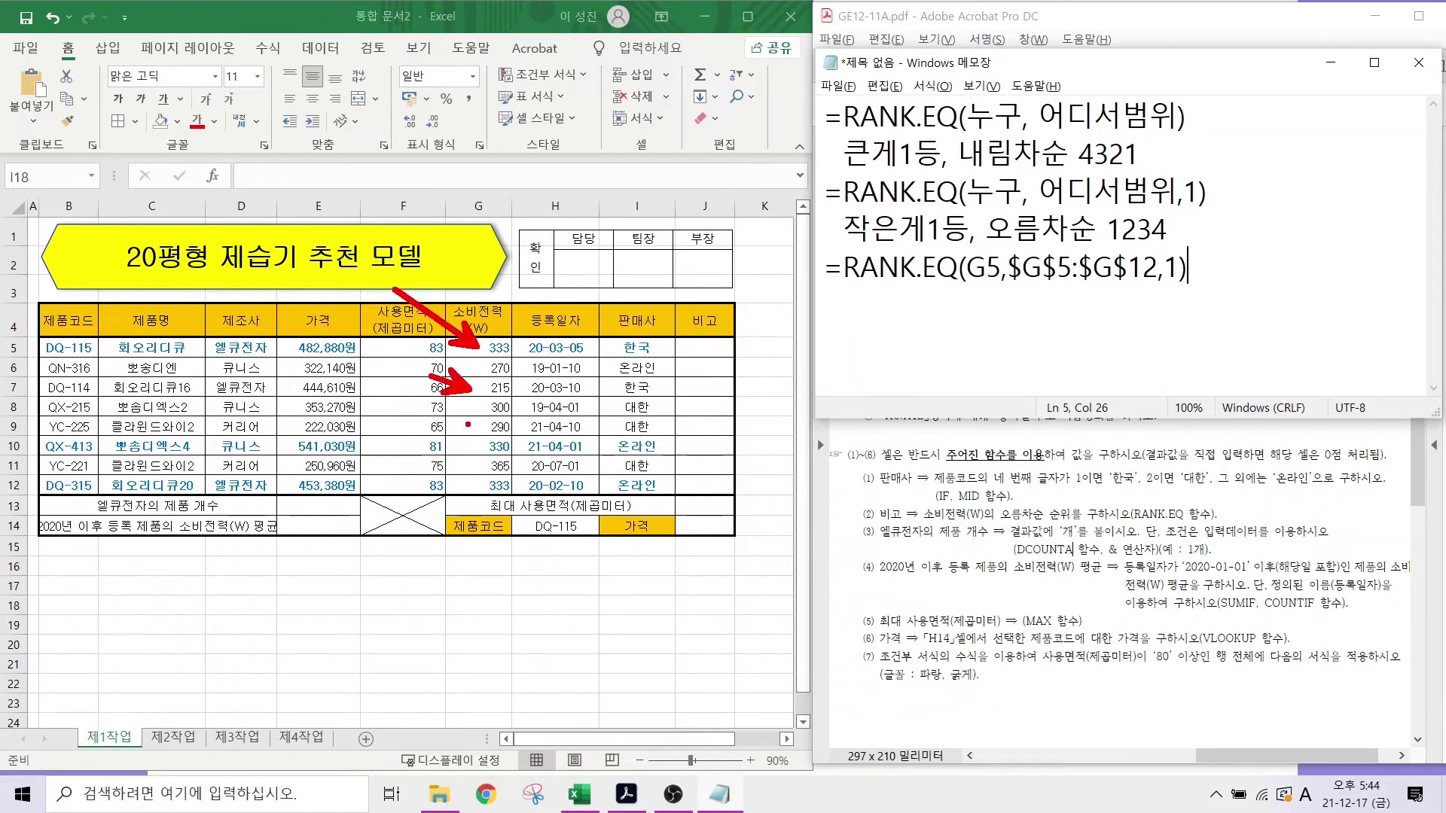
mouse_move(468, 425)
left_mouse_down()
mouse_move(424, 438)
mouse_move(436, 491)
mouse_move(419, 502)
left_mouse_up()
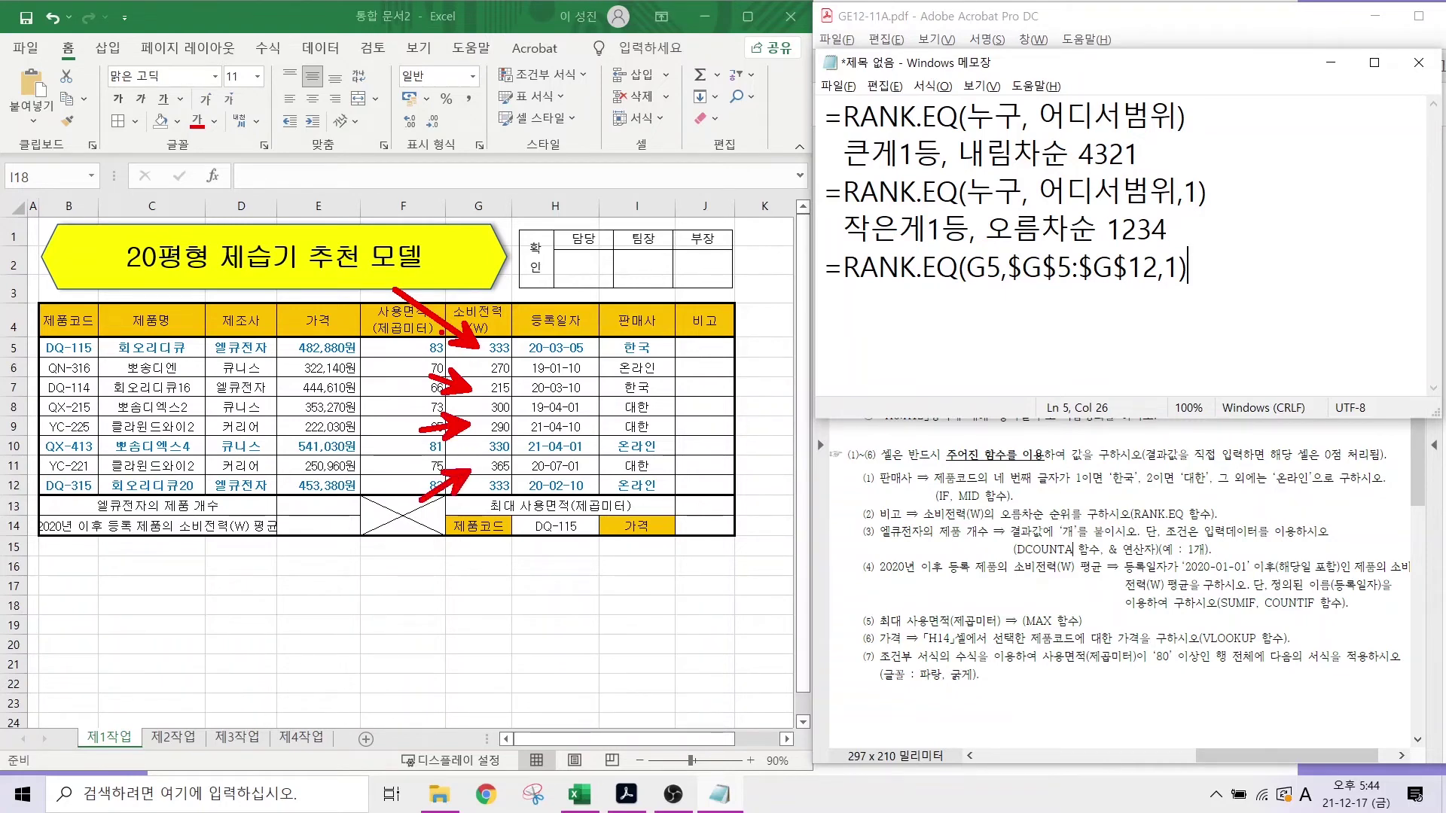
mouse_move(514, 332)
left_mouse_down()
mouse_move(518, 452)
mouse_move(515, 412)
left_mouse_up()
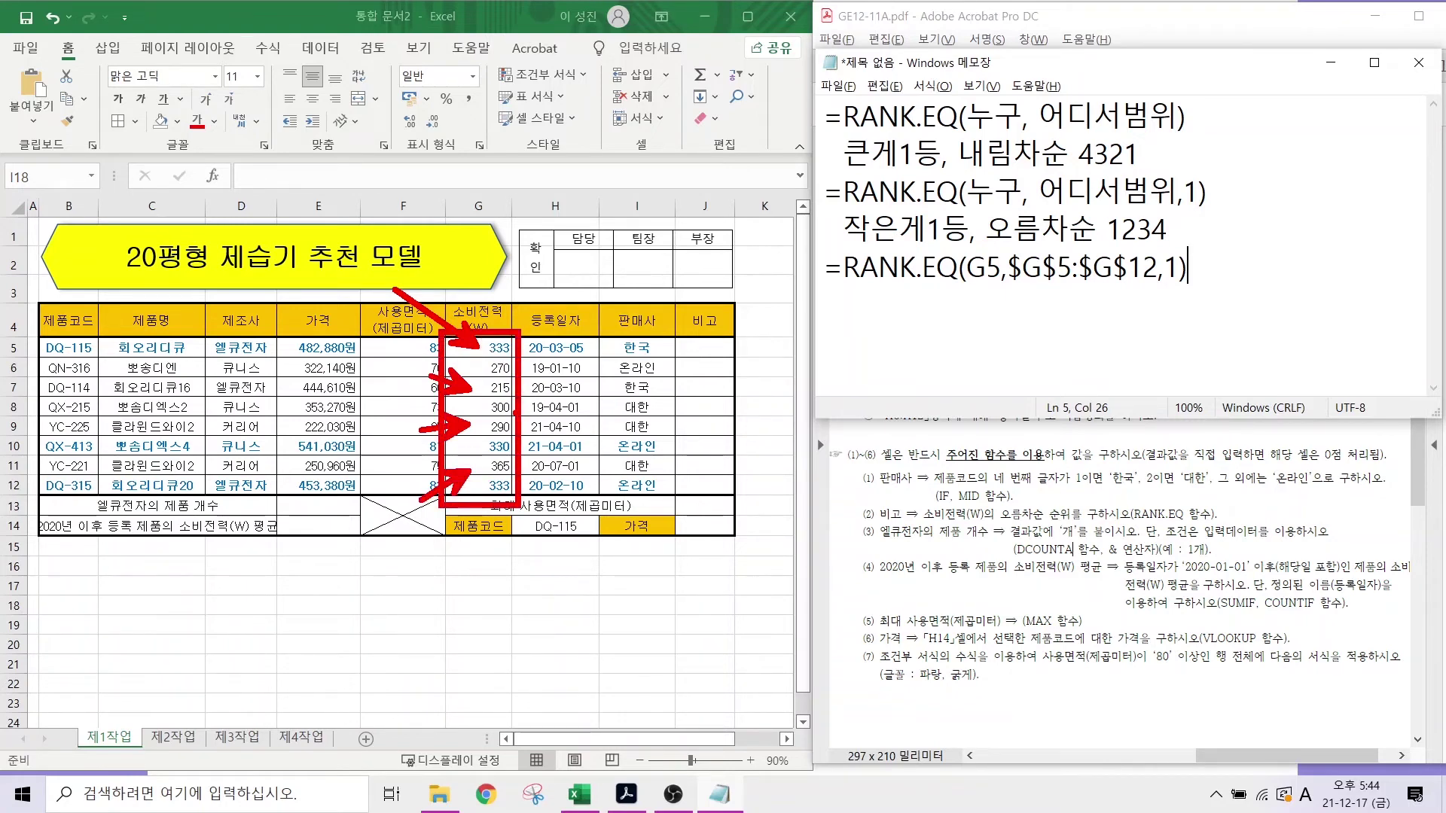
key("Escape")
- Enter the ascending ranking formula =RANK.EQ(G5,$G$5:$G$12,1) in the first 비고 cell, J5
left_click(706, 346)
type("=")
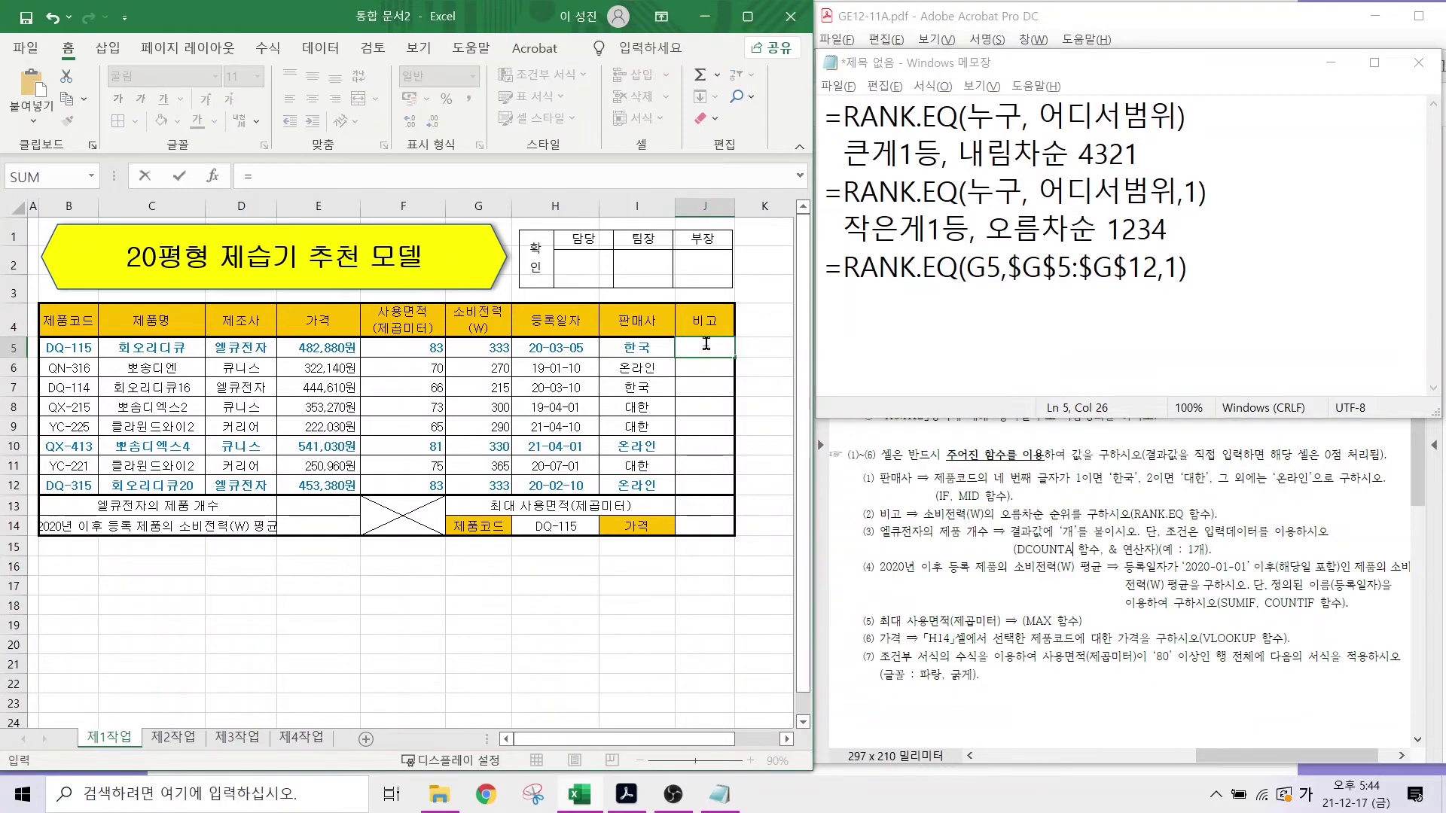
type("RA")
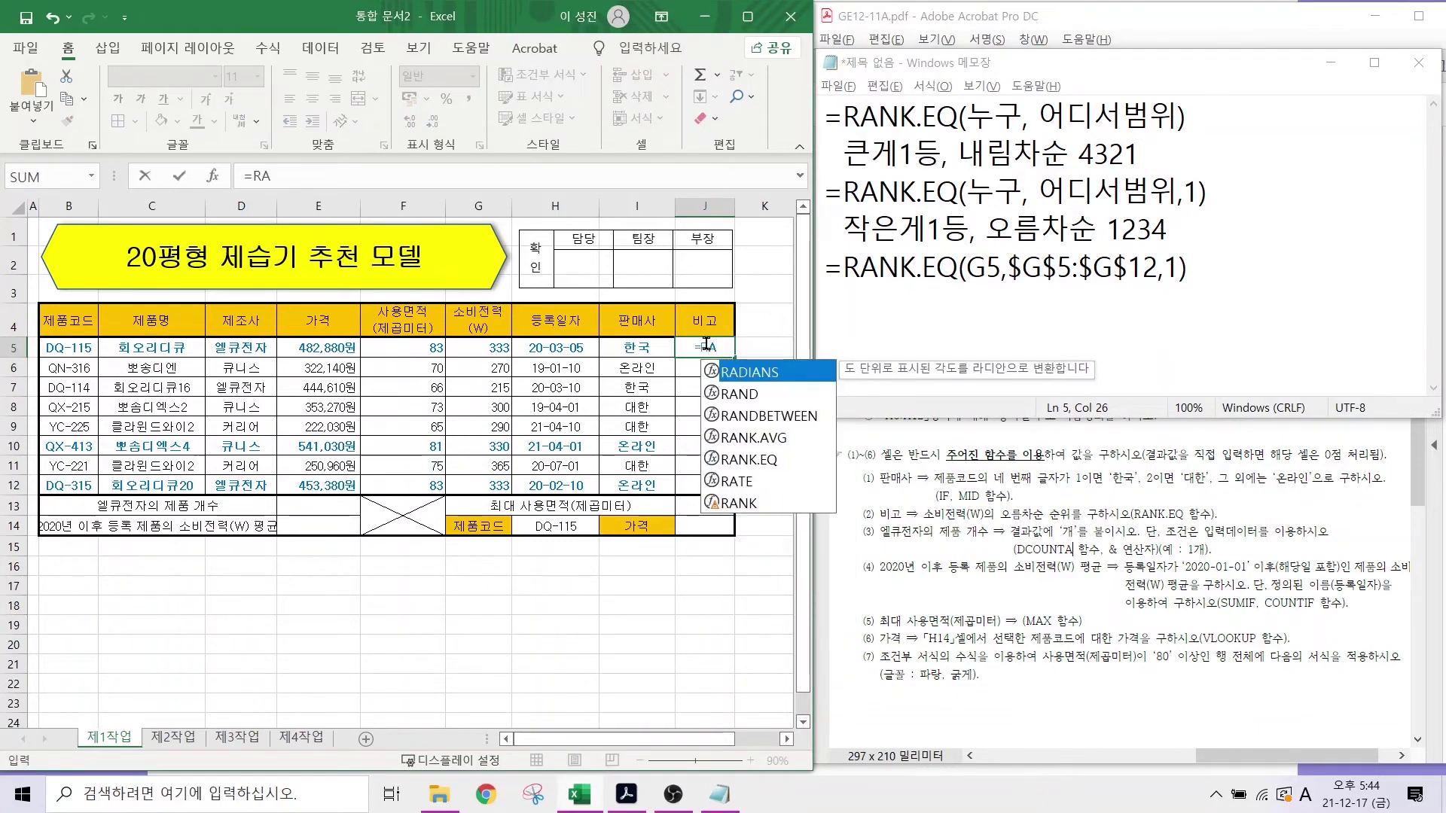
left_click(735, 462)
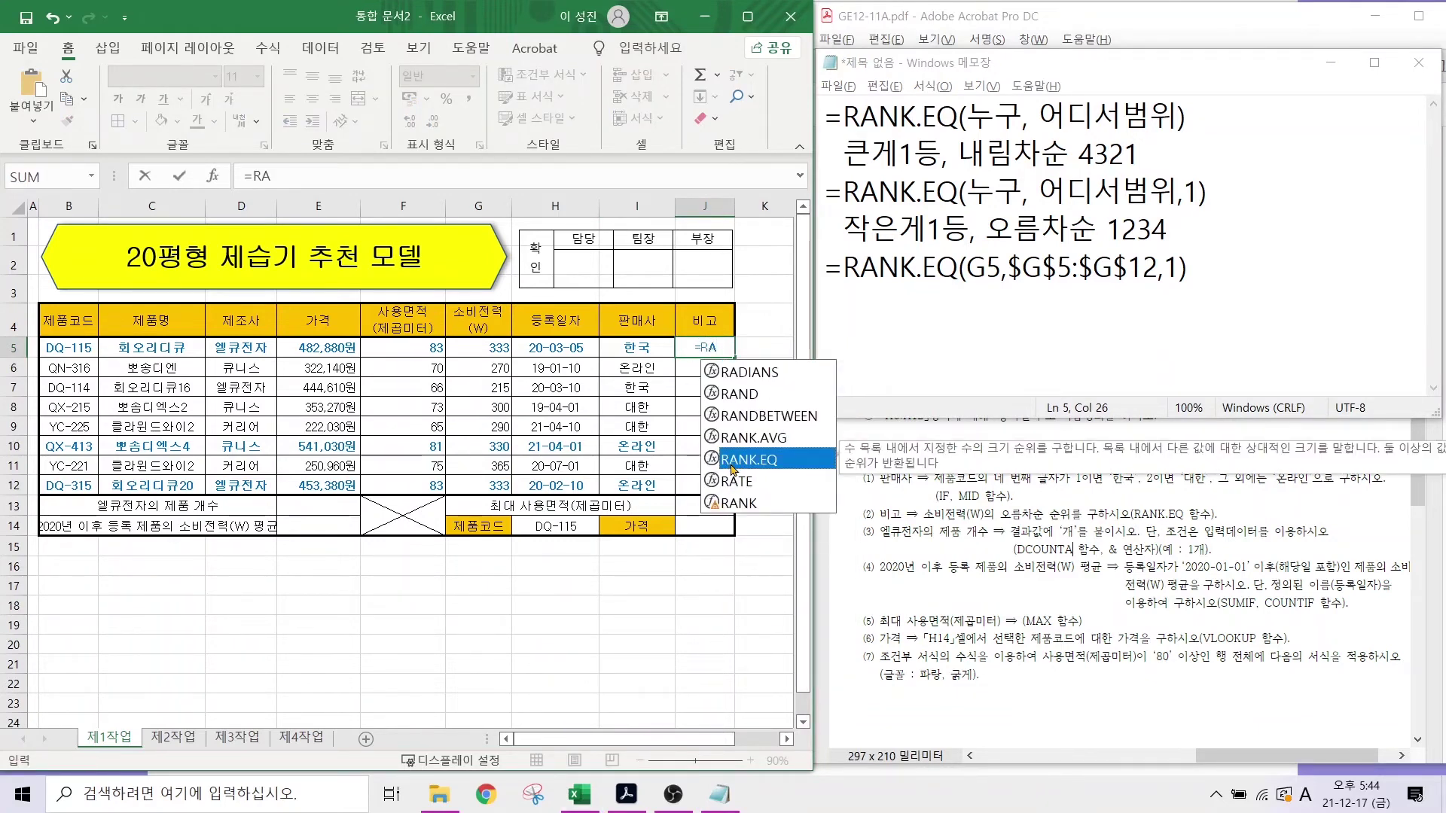
double_click(744, 467)
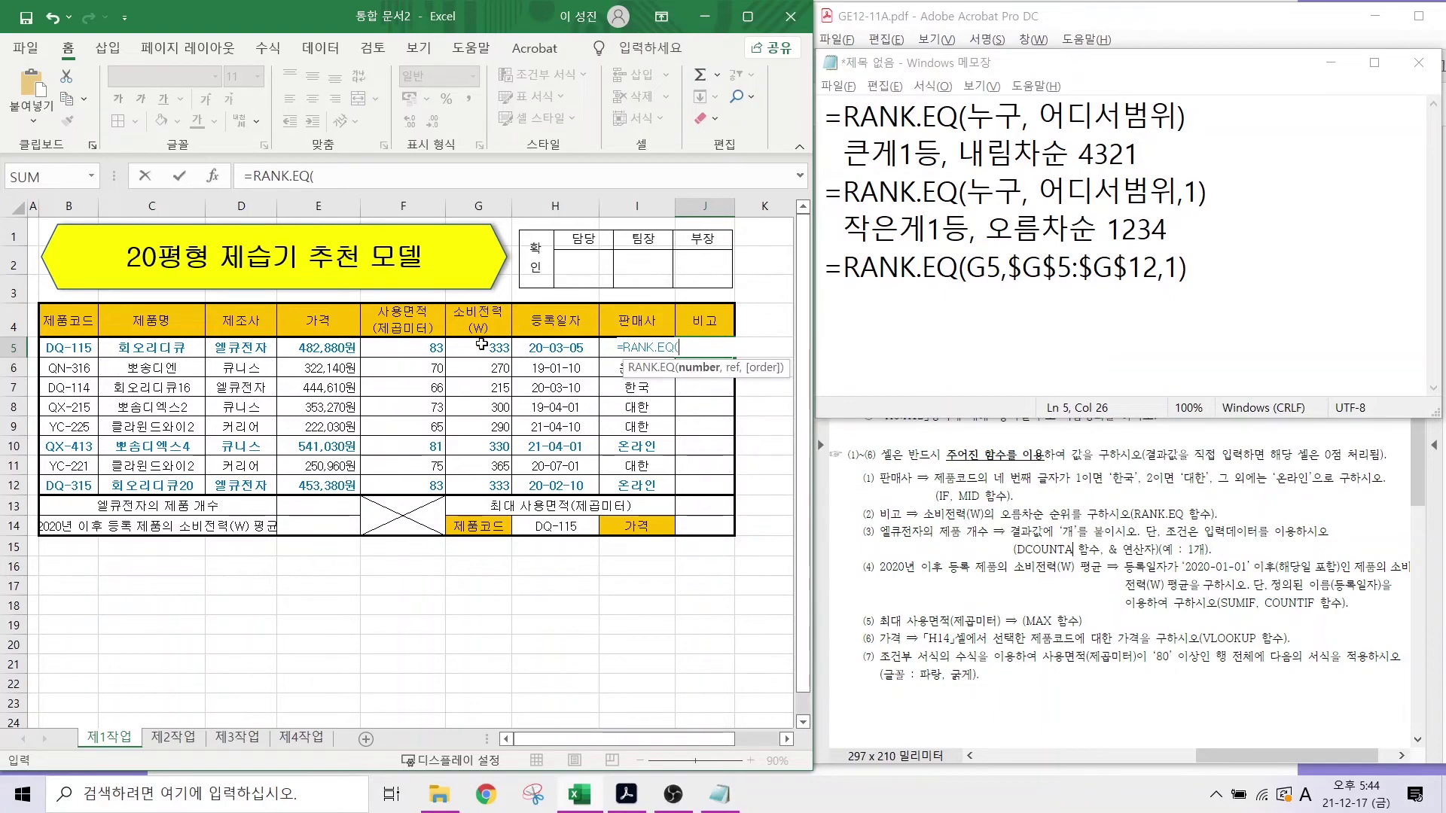
left_click(482, 348)
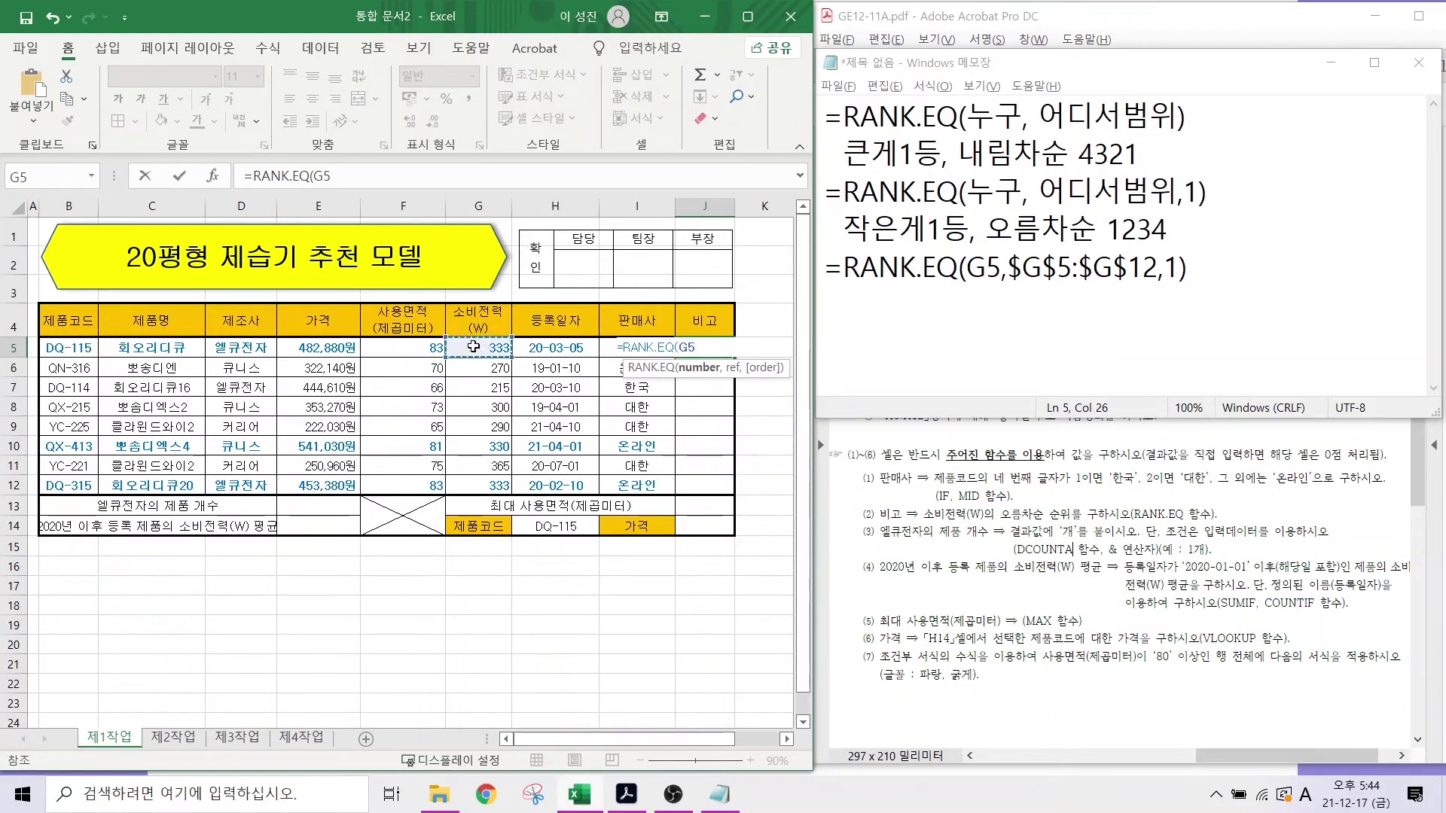
type(",")
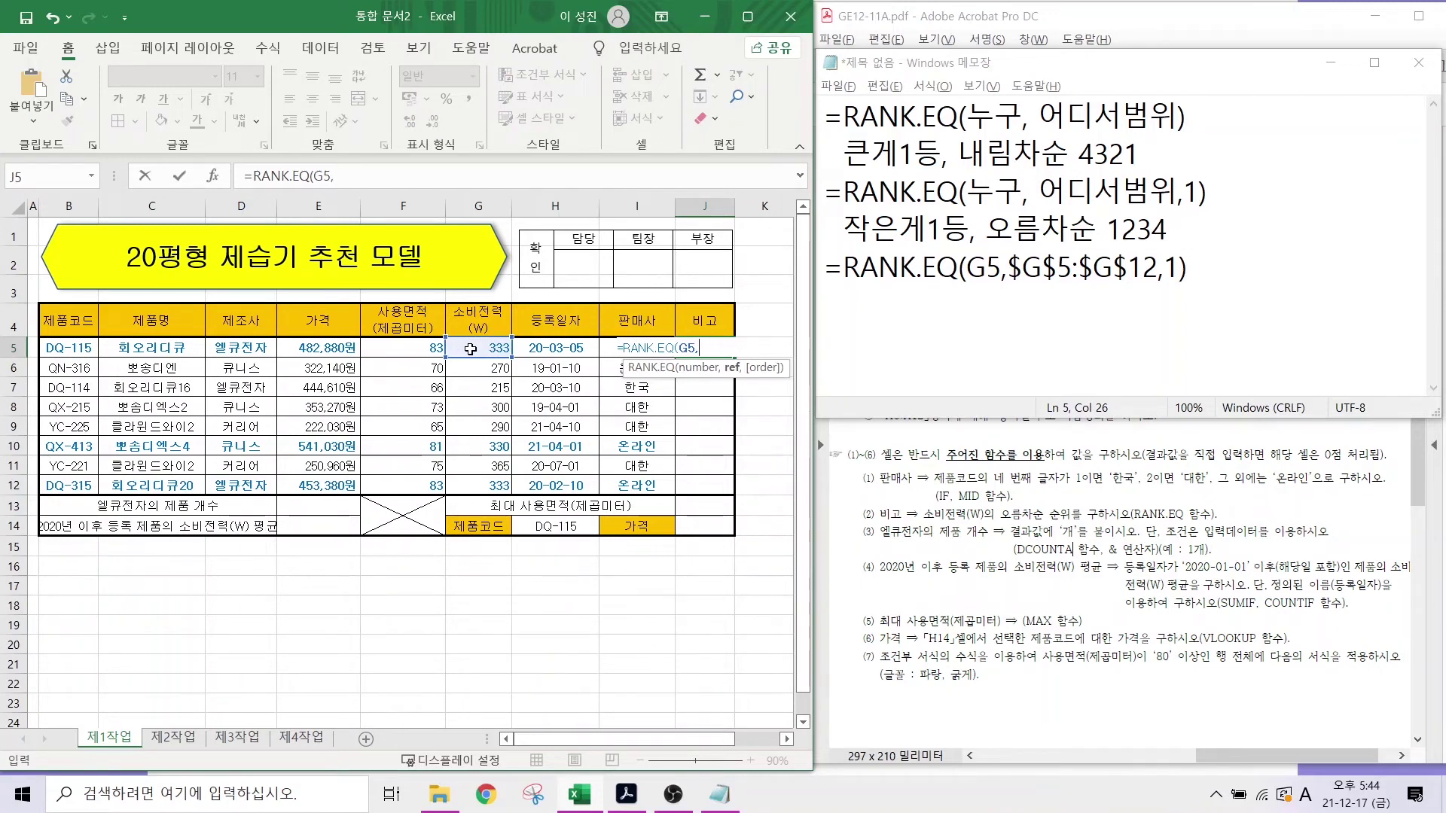
left_click_drag(470, 349, 481, 456)
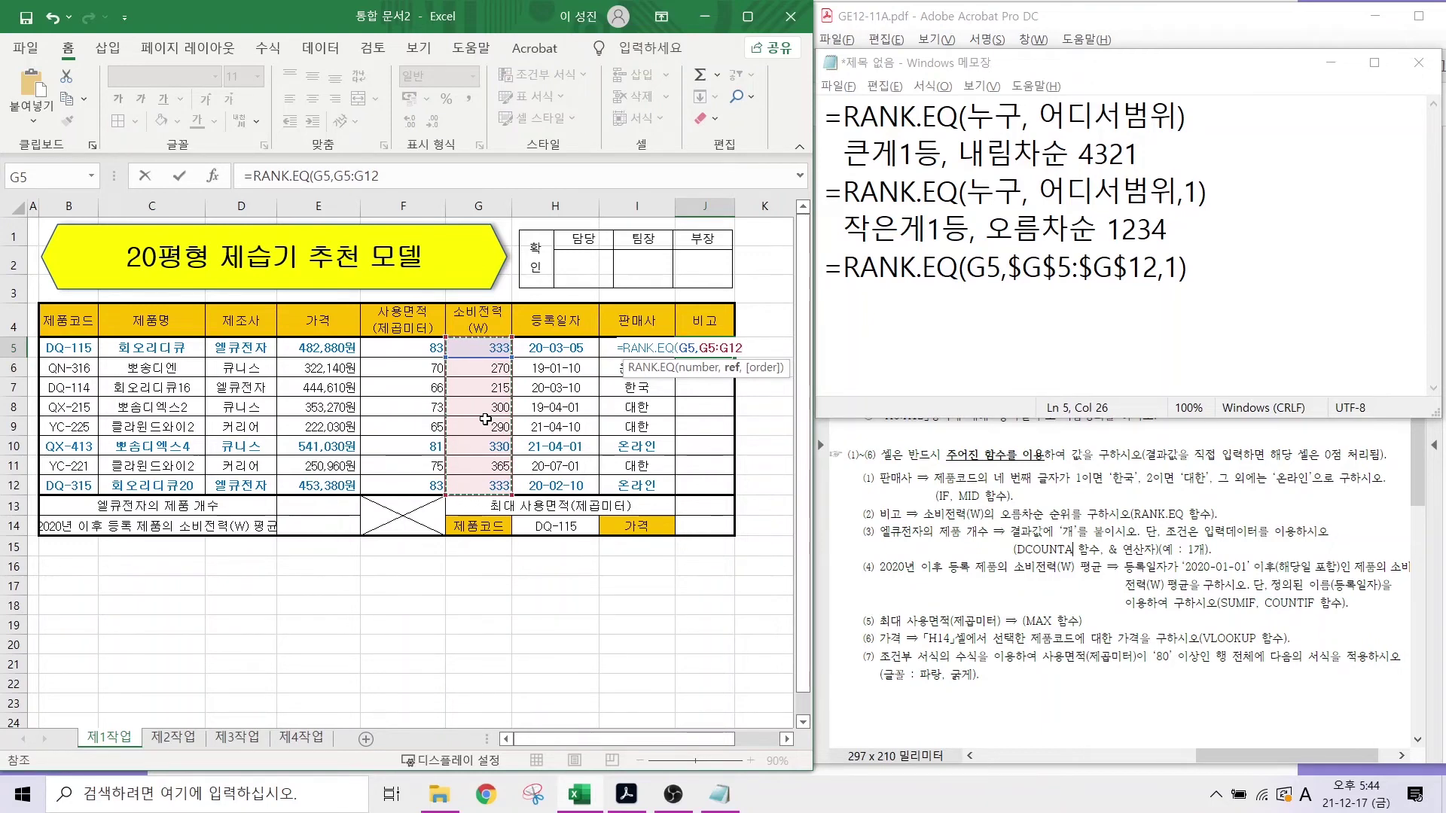
key("F4")
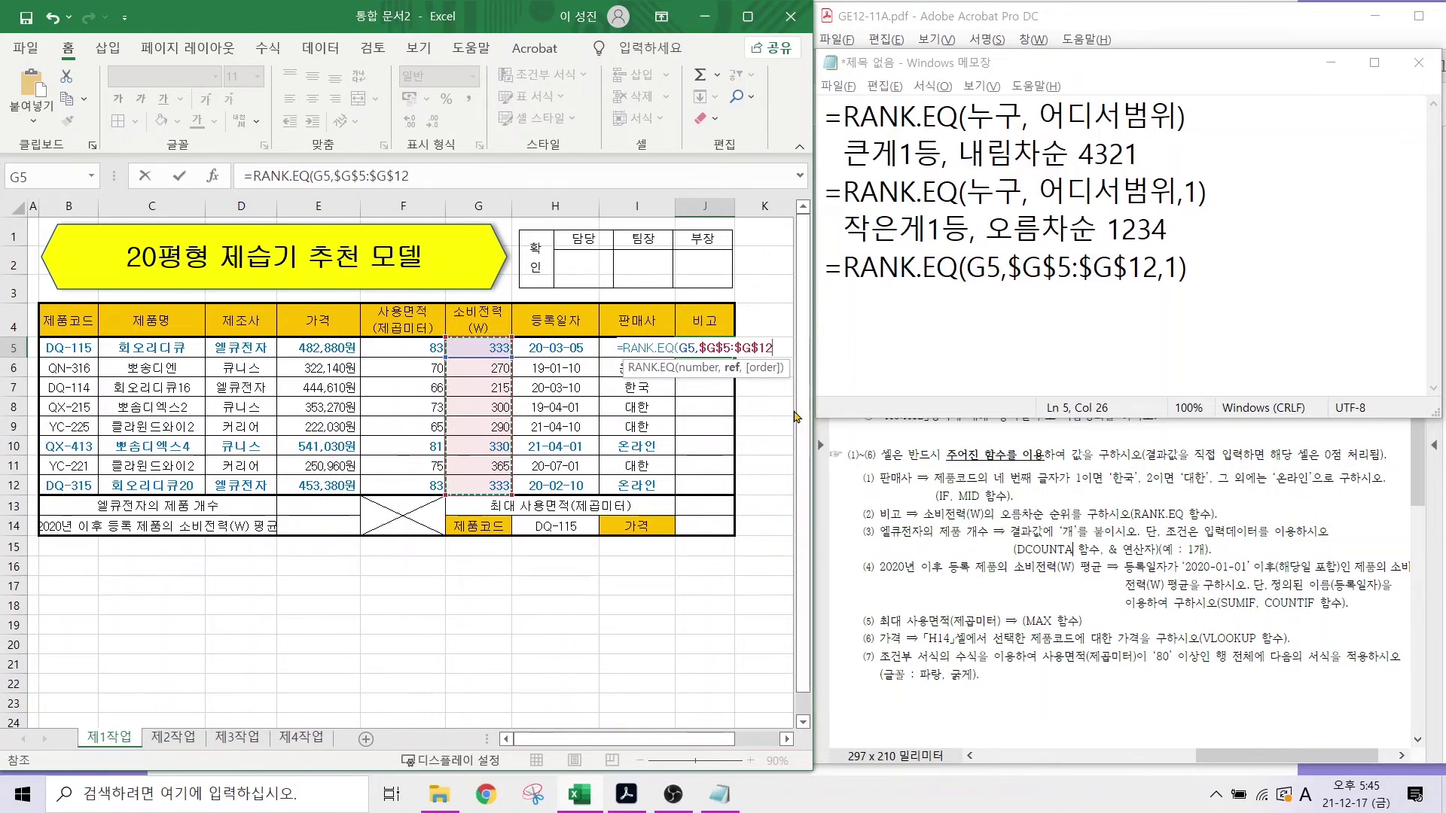
type(",")
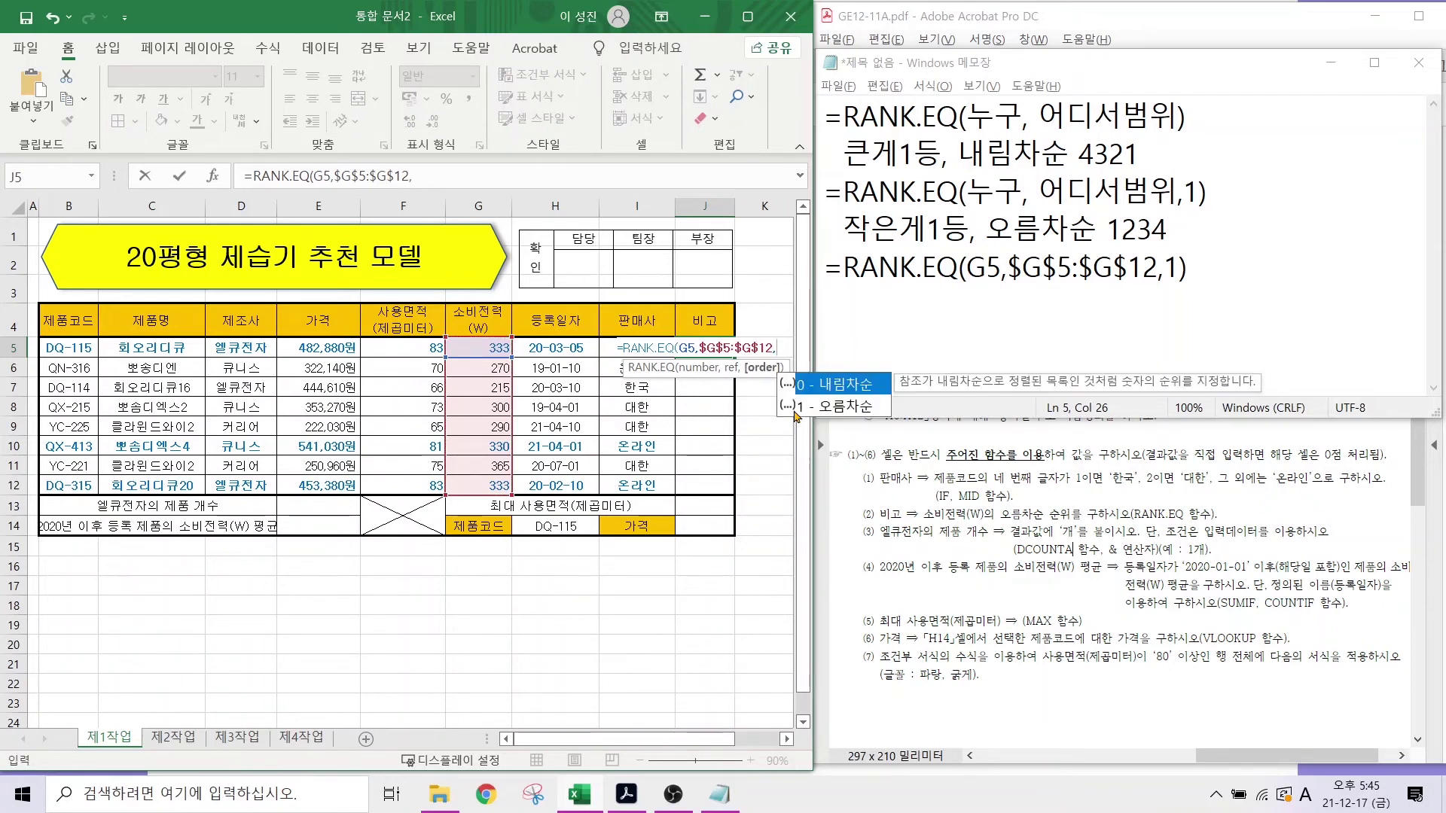
type("1)")
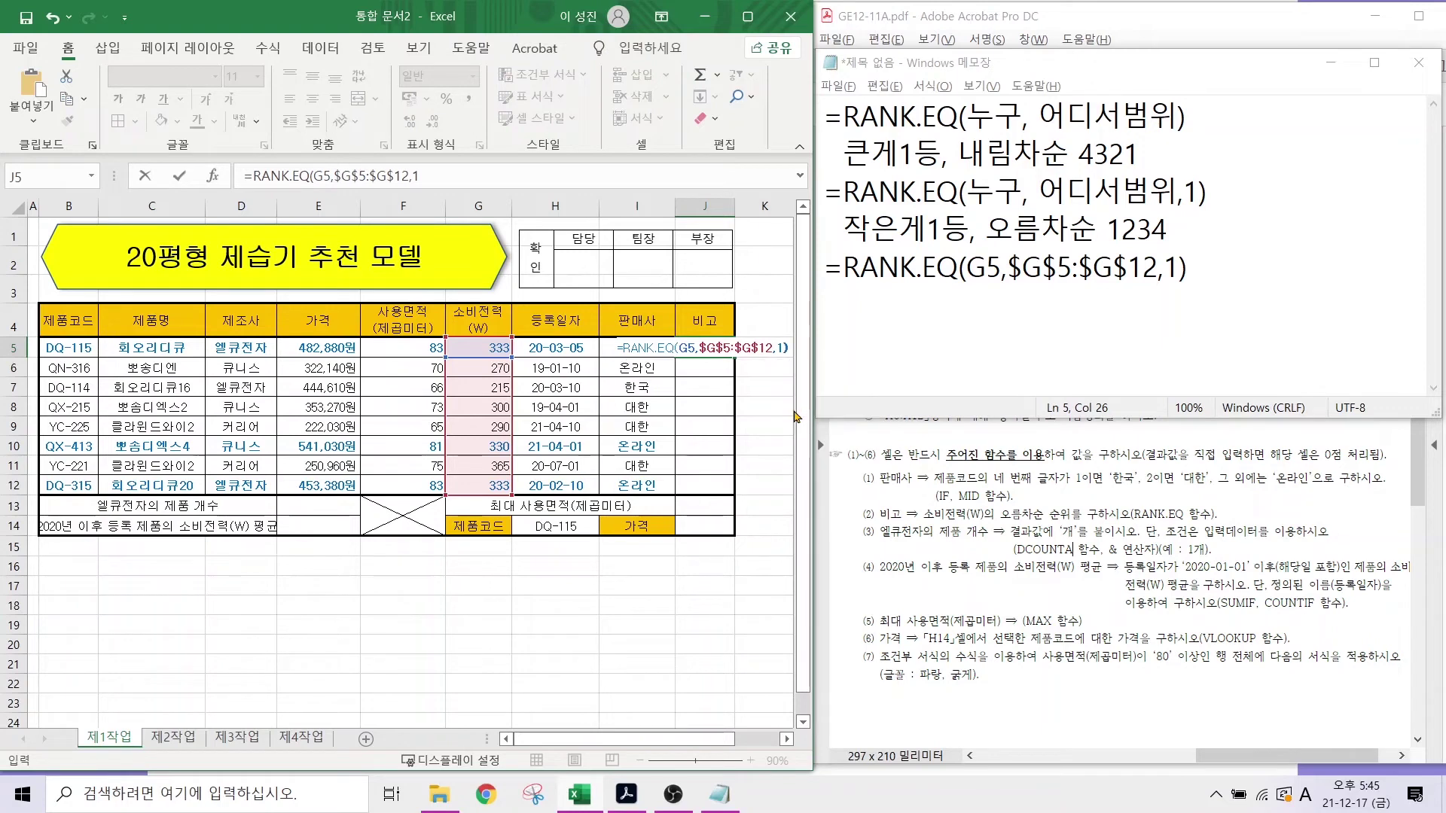
key("Return")
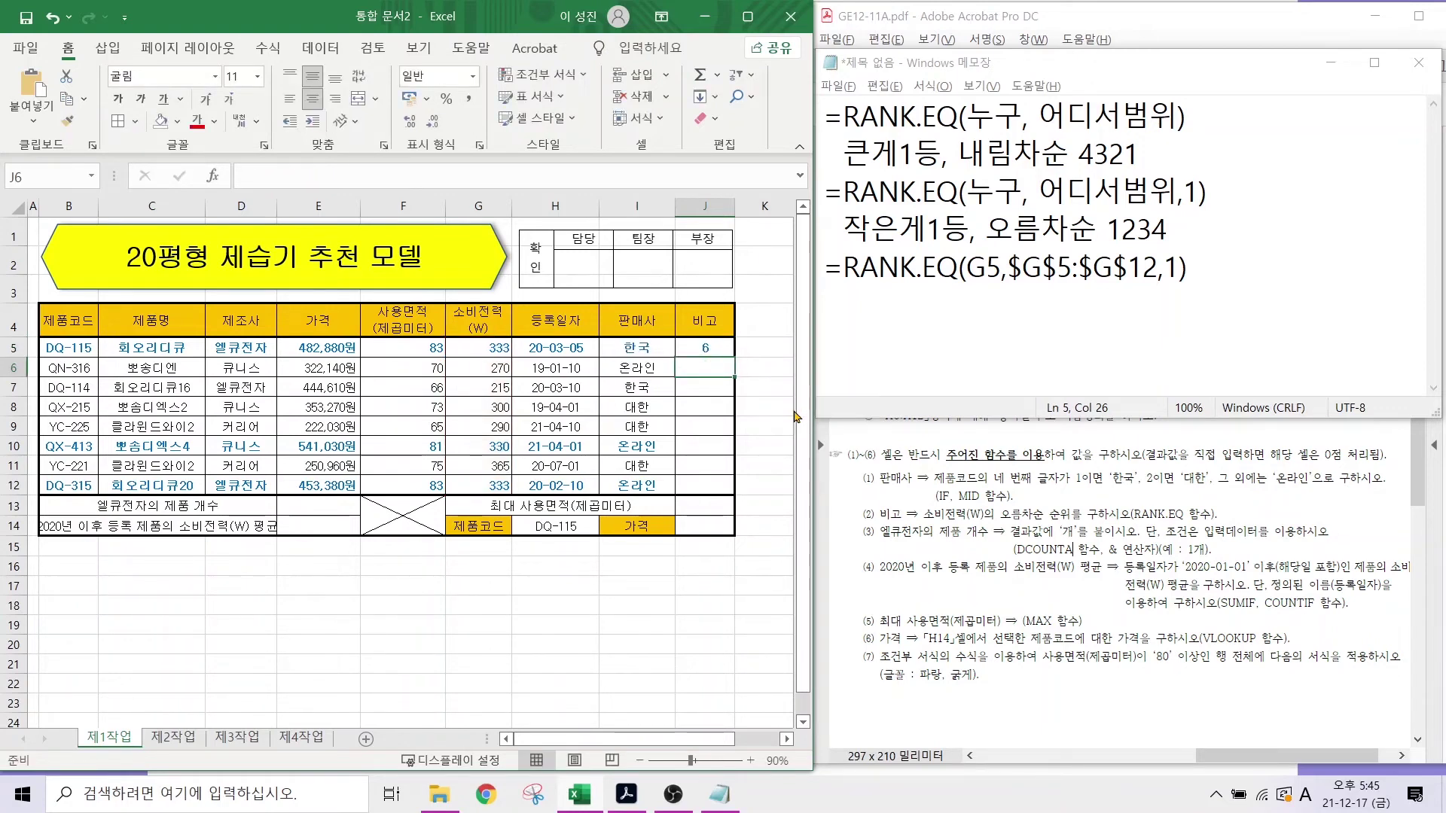
- Fill the ranking formula from J5 down through J12 without formatting, using 서식 없이 채우기
left_click(711, 345)
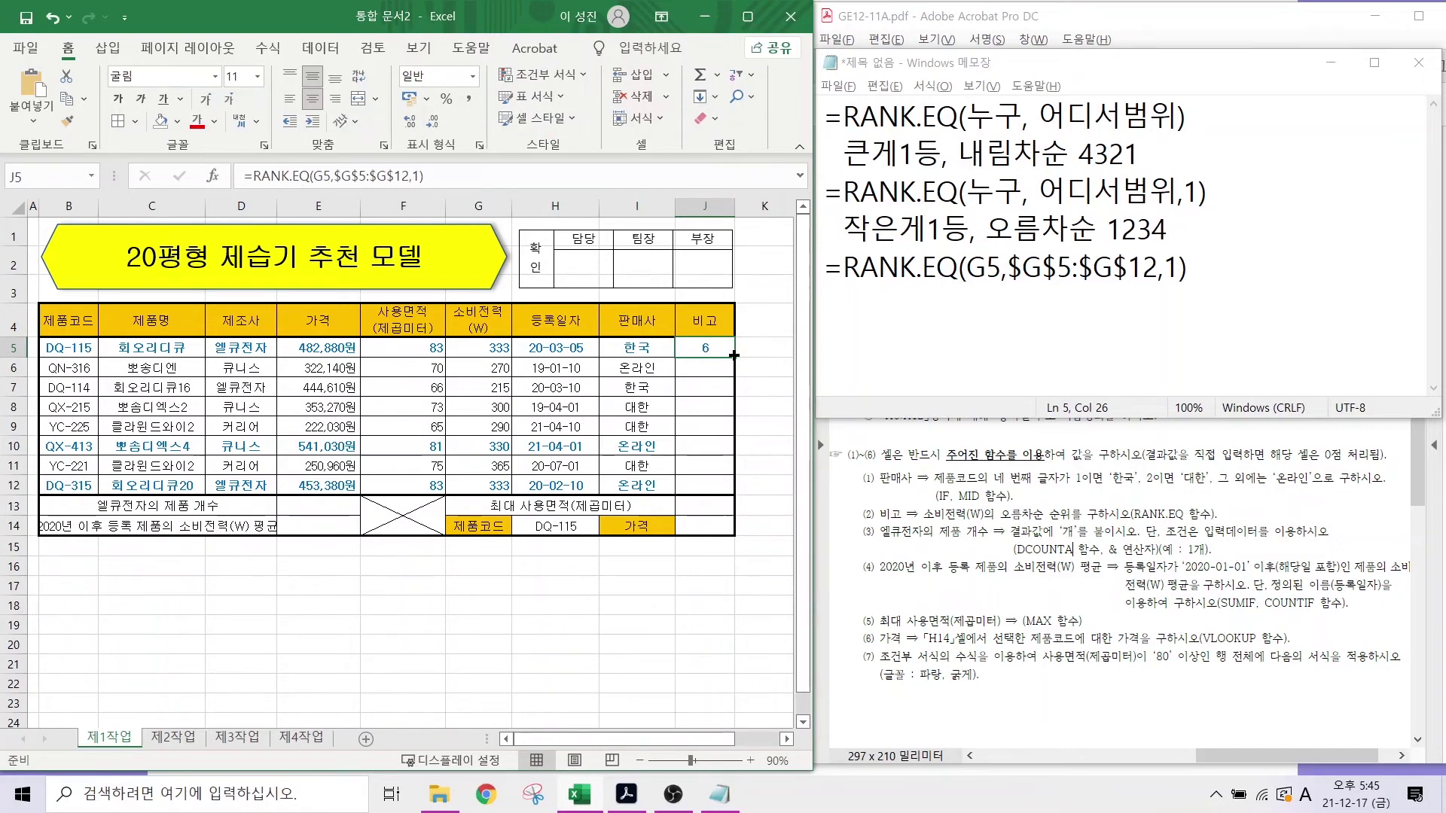
left_click_drag(734, 354, 731, 489)
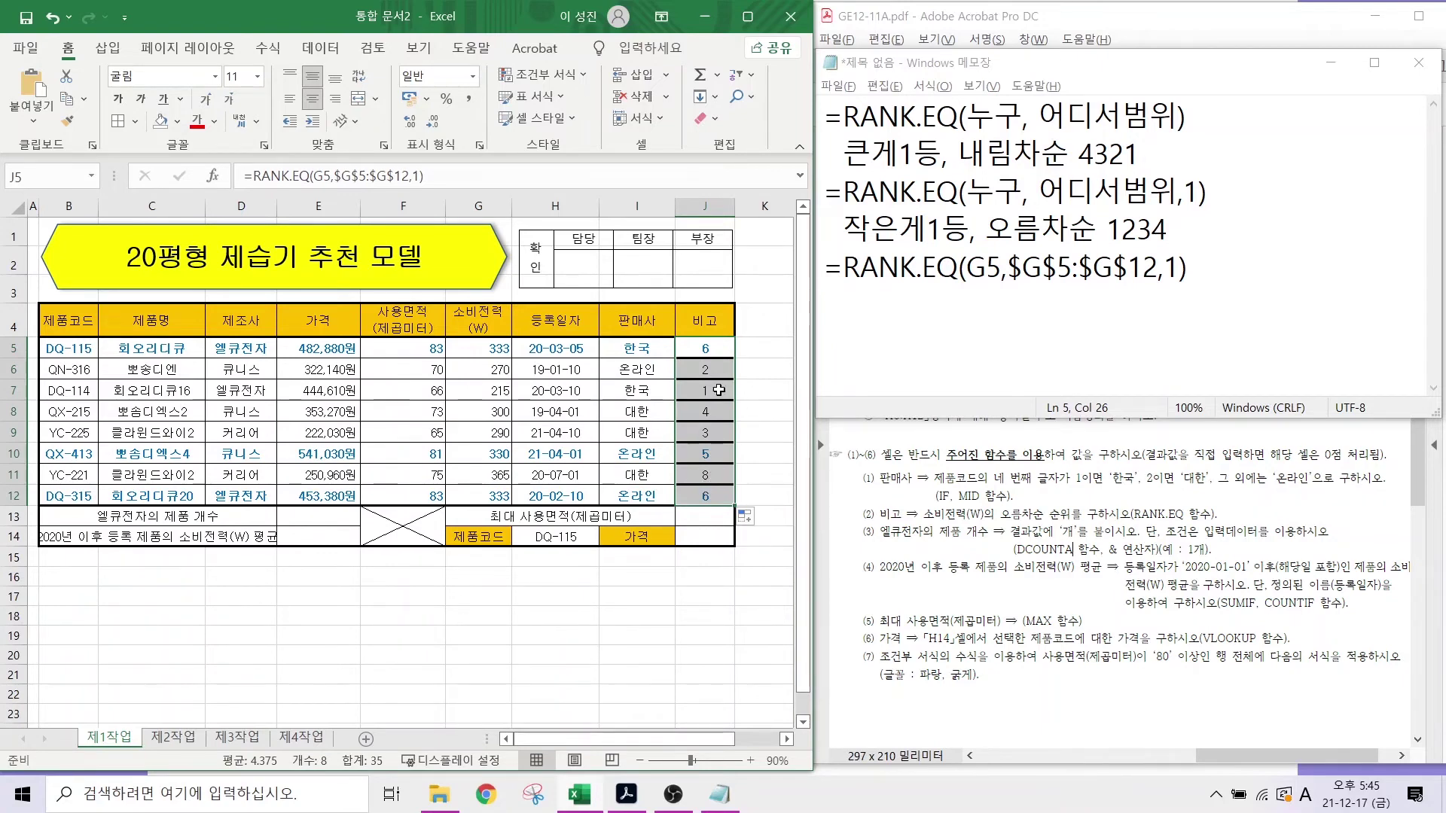
left_click(752, 519)
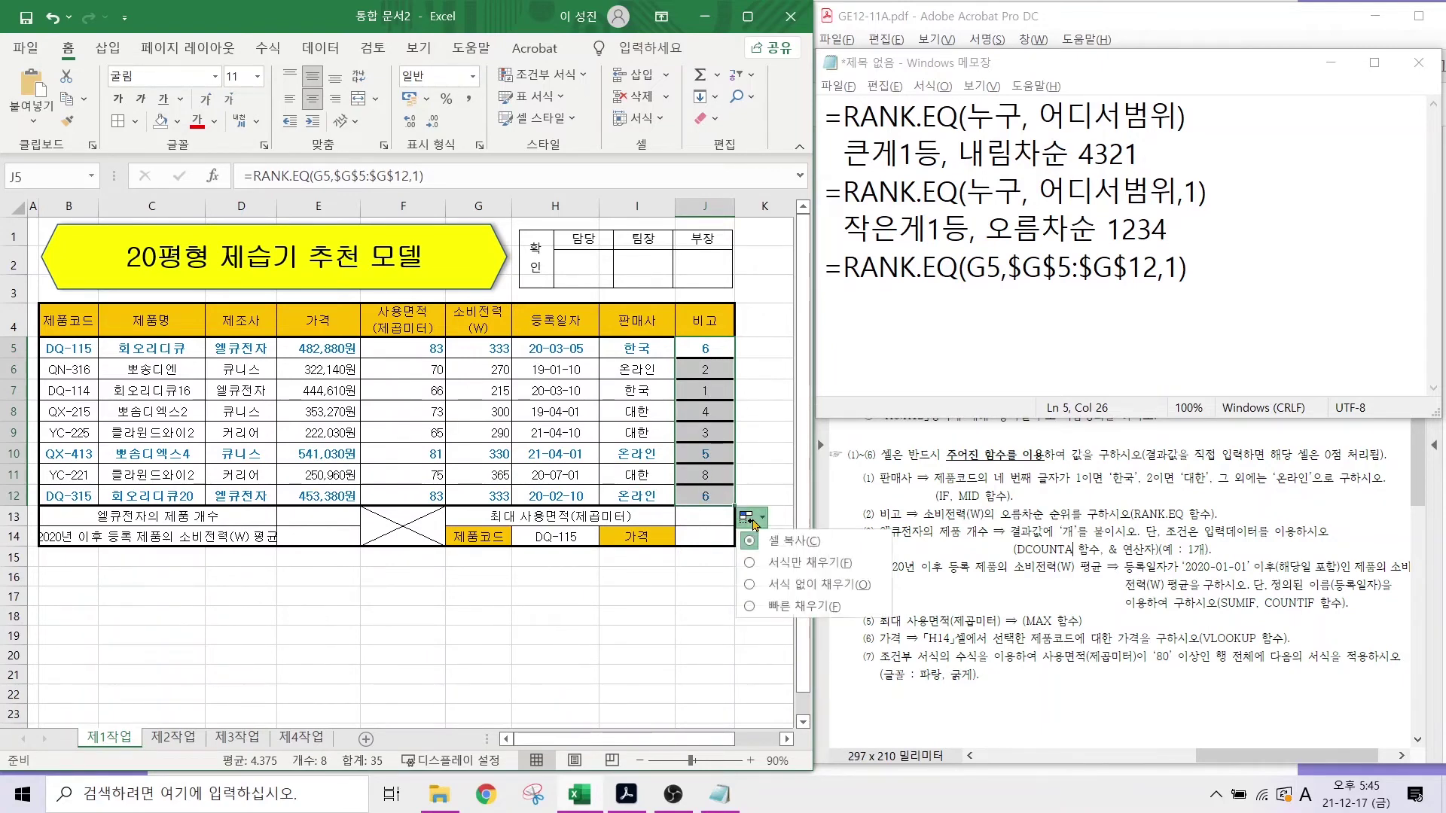
left_click(786, 586)
left_click(706, 645)
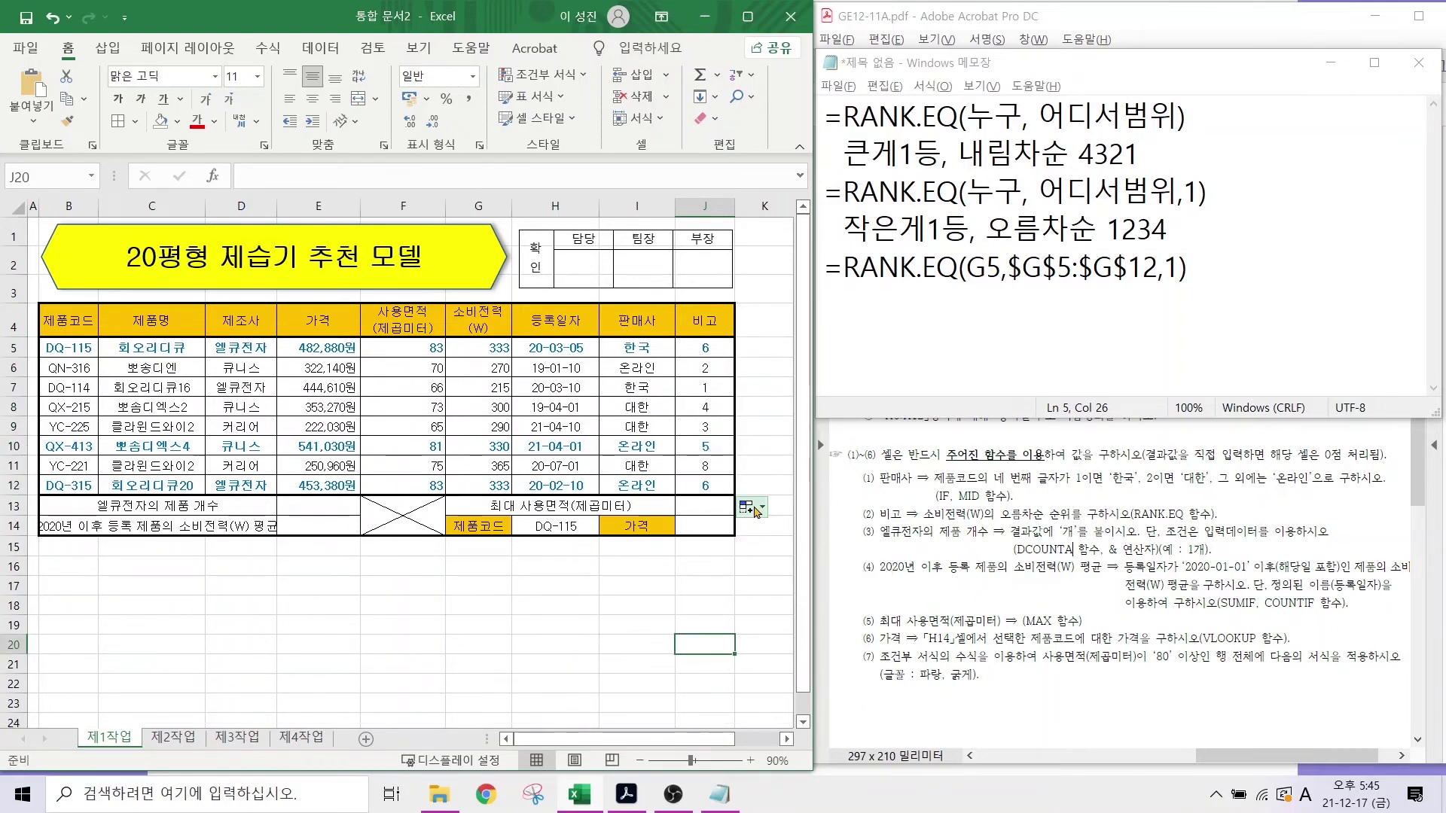
- Check the 비고 ranks of the smallest and largest 소비전력 values in rows 7 and 11
left_click_drag(454, 375, 756, 404)
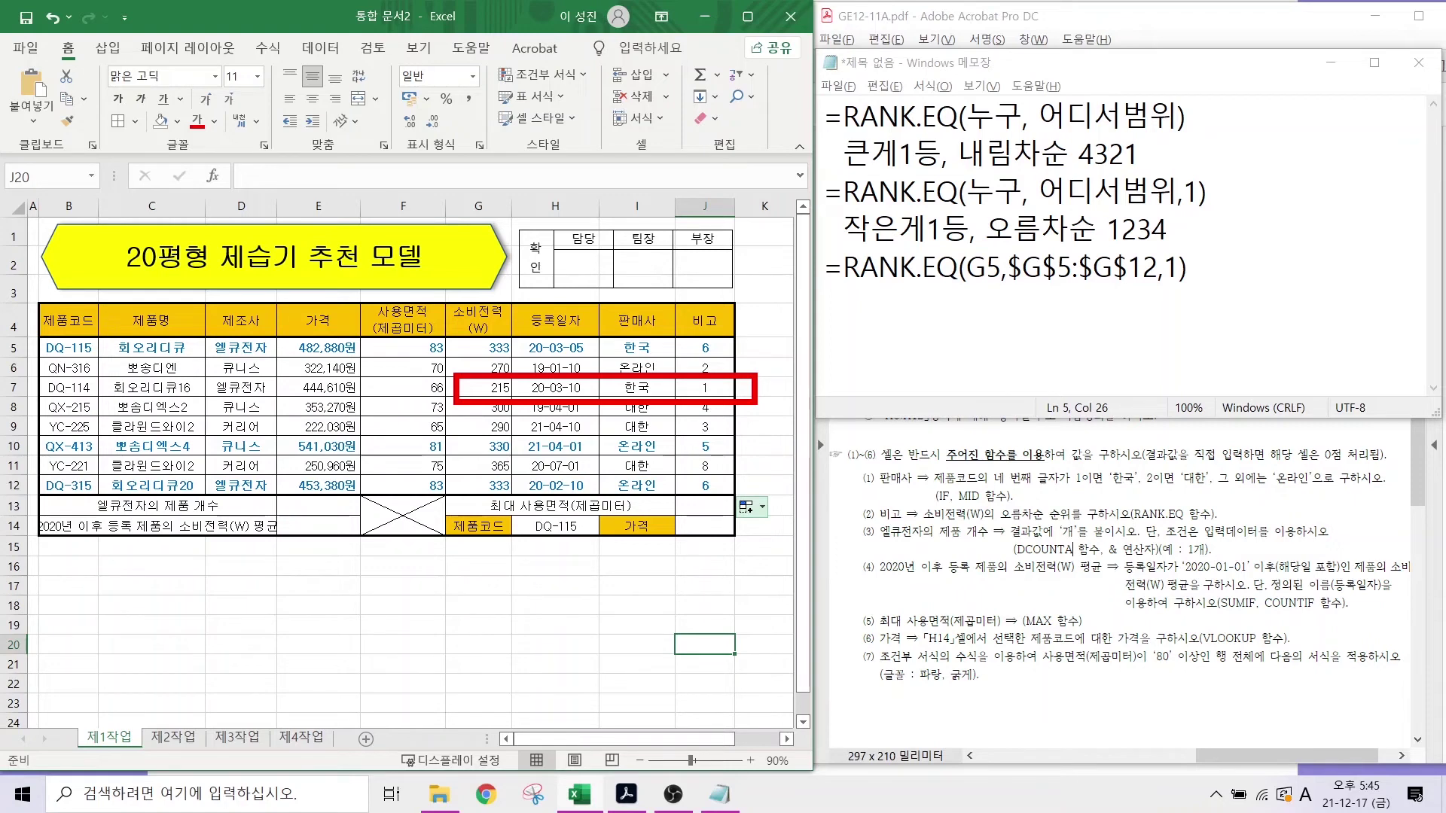
left_click_drag(469, 455, 744, 478)
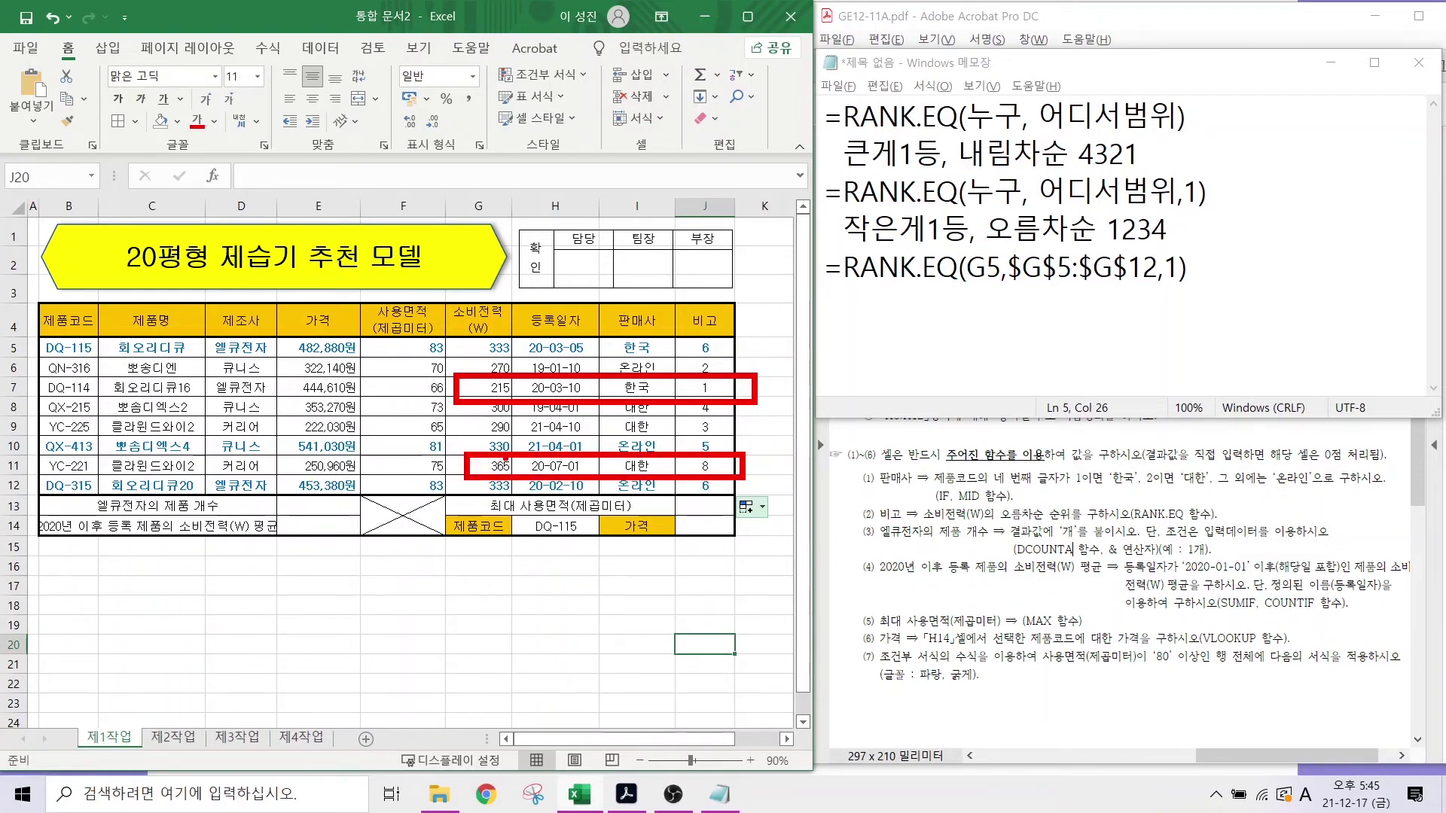
key("Escape")
left_click(637, 585)
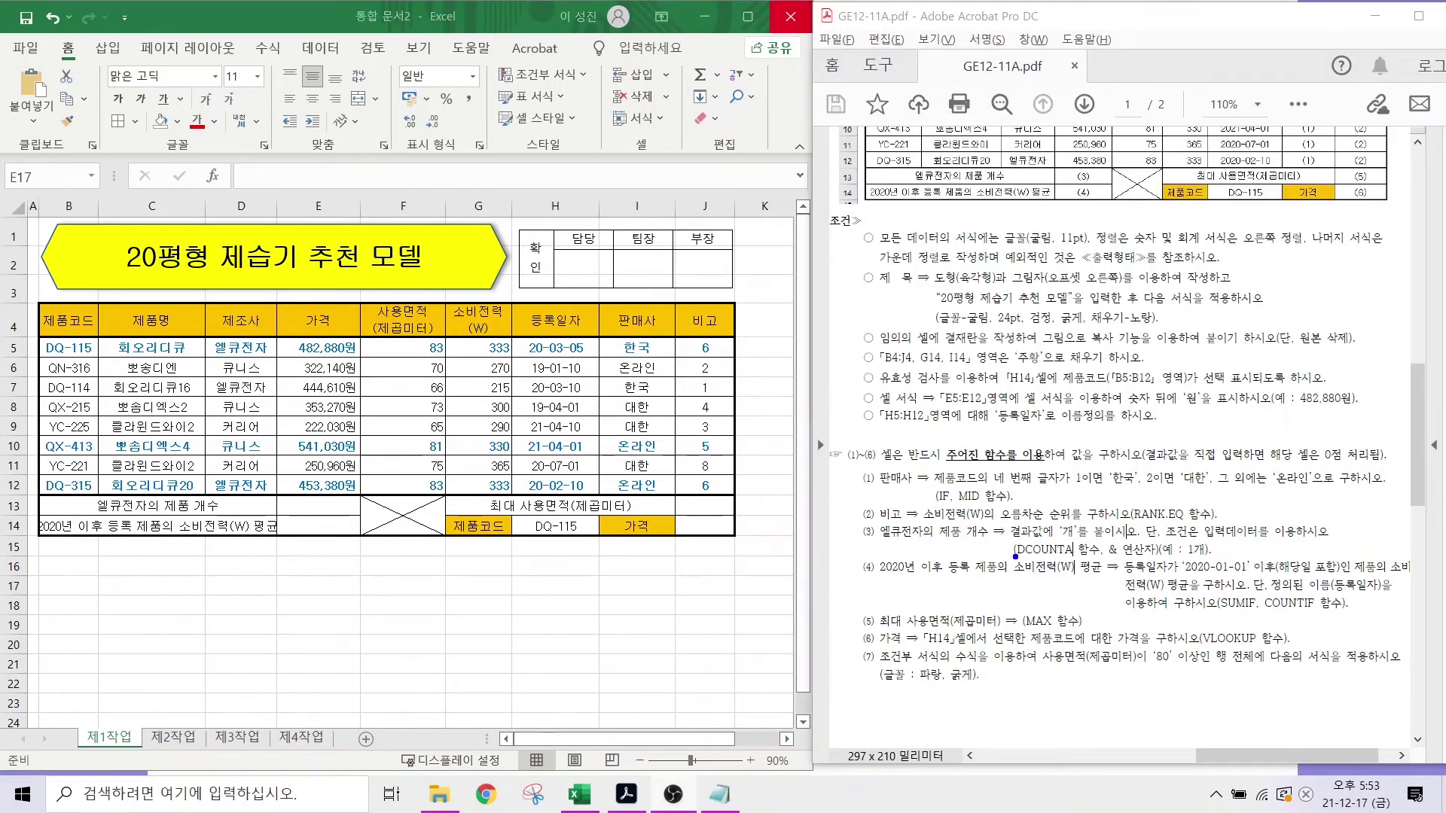
- Examine the PDF's condition (3) on counting 엘큐전자 products with DCOUNTA and &, and locate the 엘큐전자 entries in the 제조사 column
left_click_drag(1011, 539, 1191, 558)
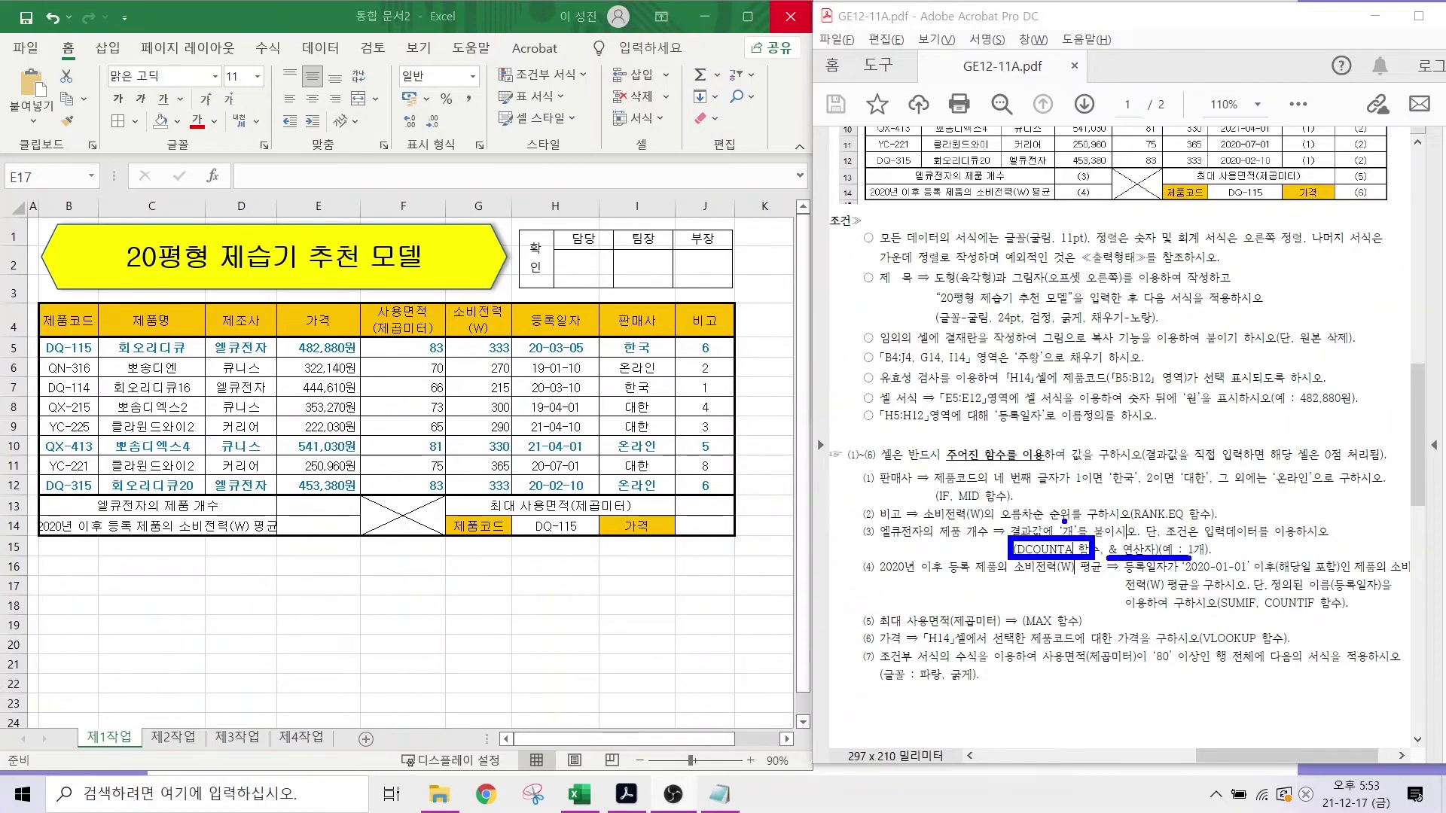
left_click_drag(1064, 520, 1112, 465)
left_click_drag(880, 542, 998, 539)
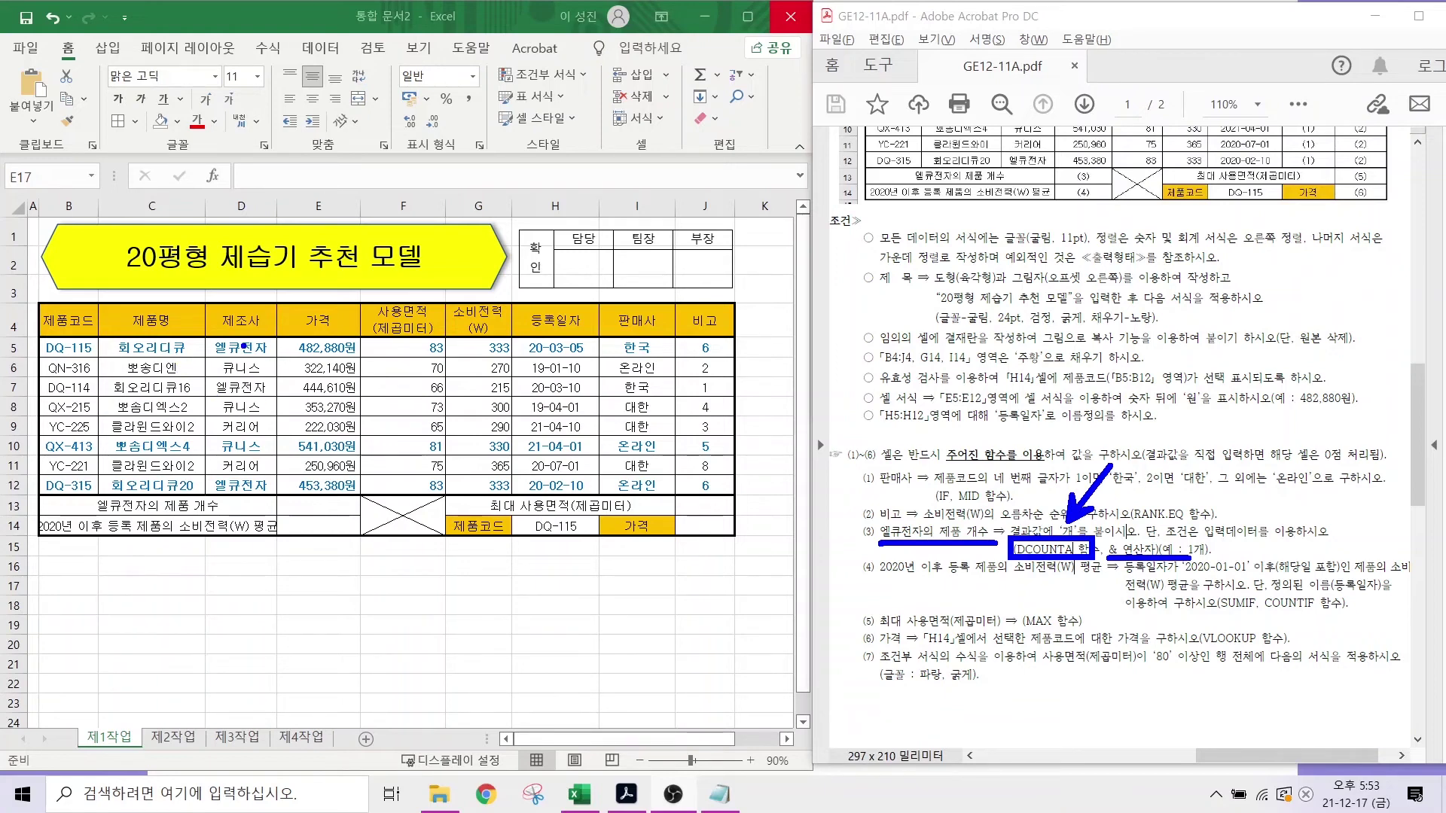
left_click_drag(251, 340, 301, 303)
left_click_drag(264, 473, 326, 422)
left_click_drag(259, 378, 310, 331)
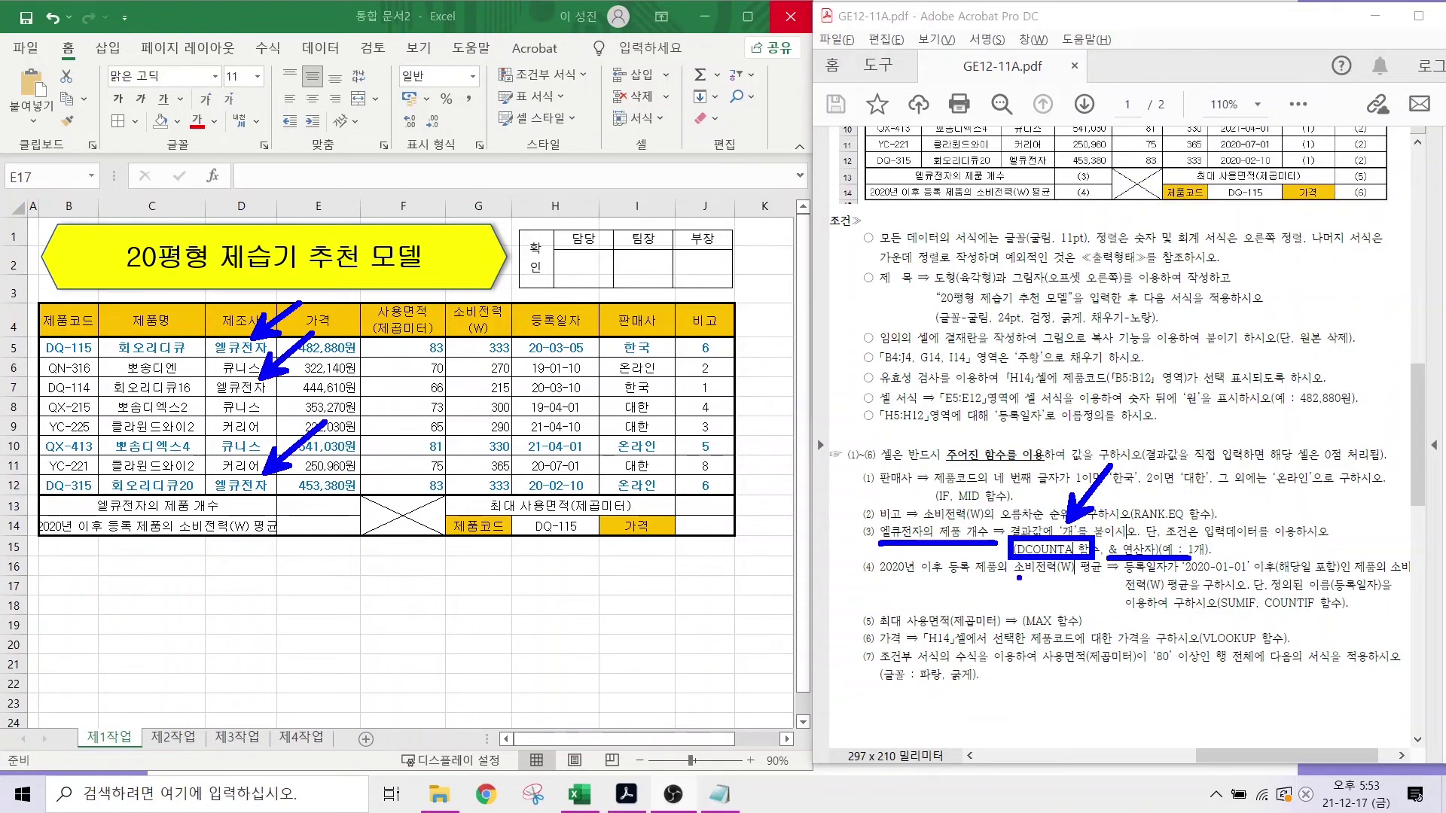
key("Escape")
- Switch to the Notepad notes and review DCOUNTA's three arguments and the rule of including column titles in database function ranges
left_click(721, 796)
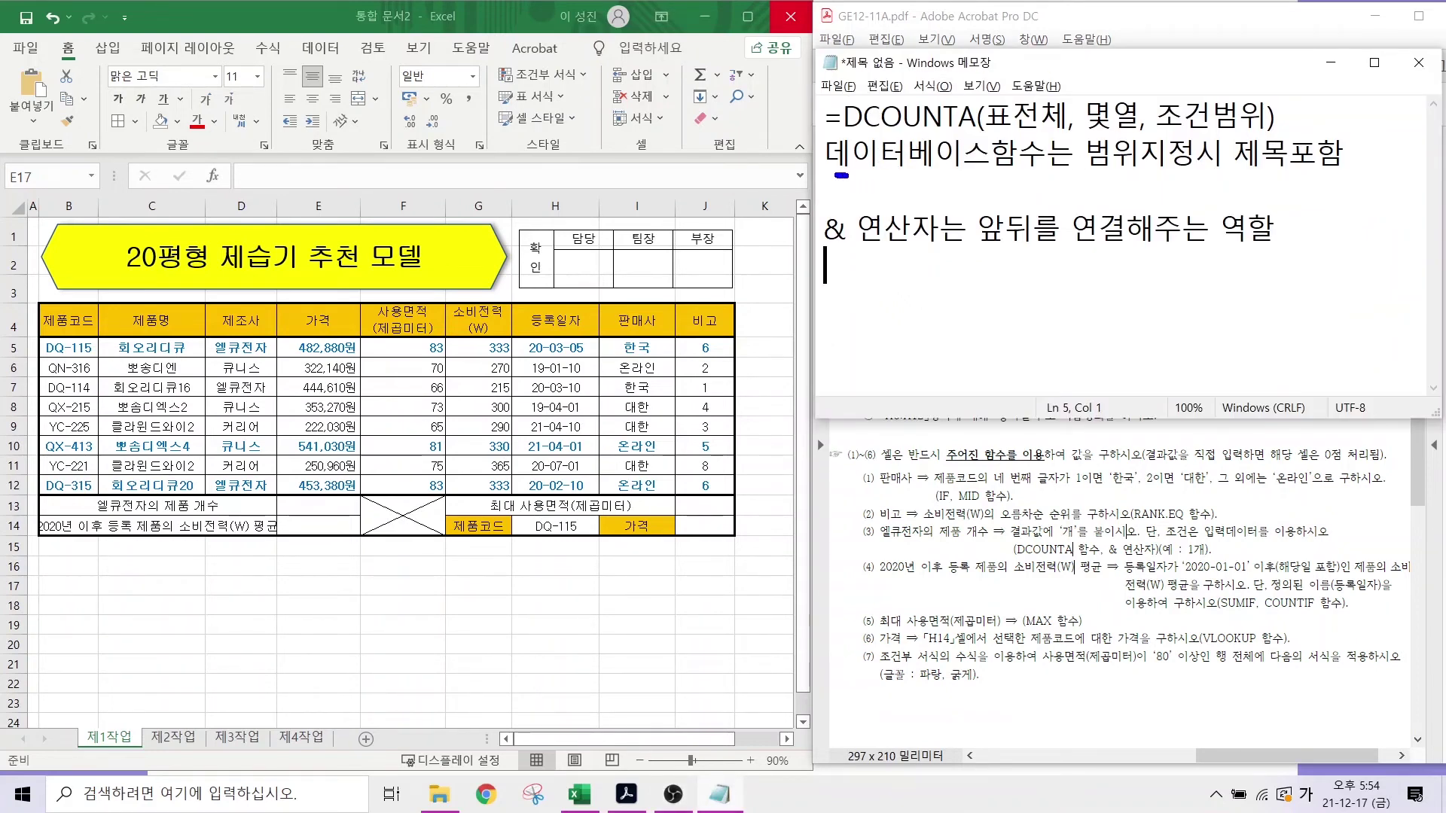
left_click_drag(841, 175, 1033, 175)
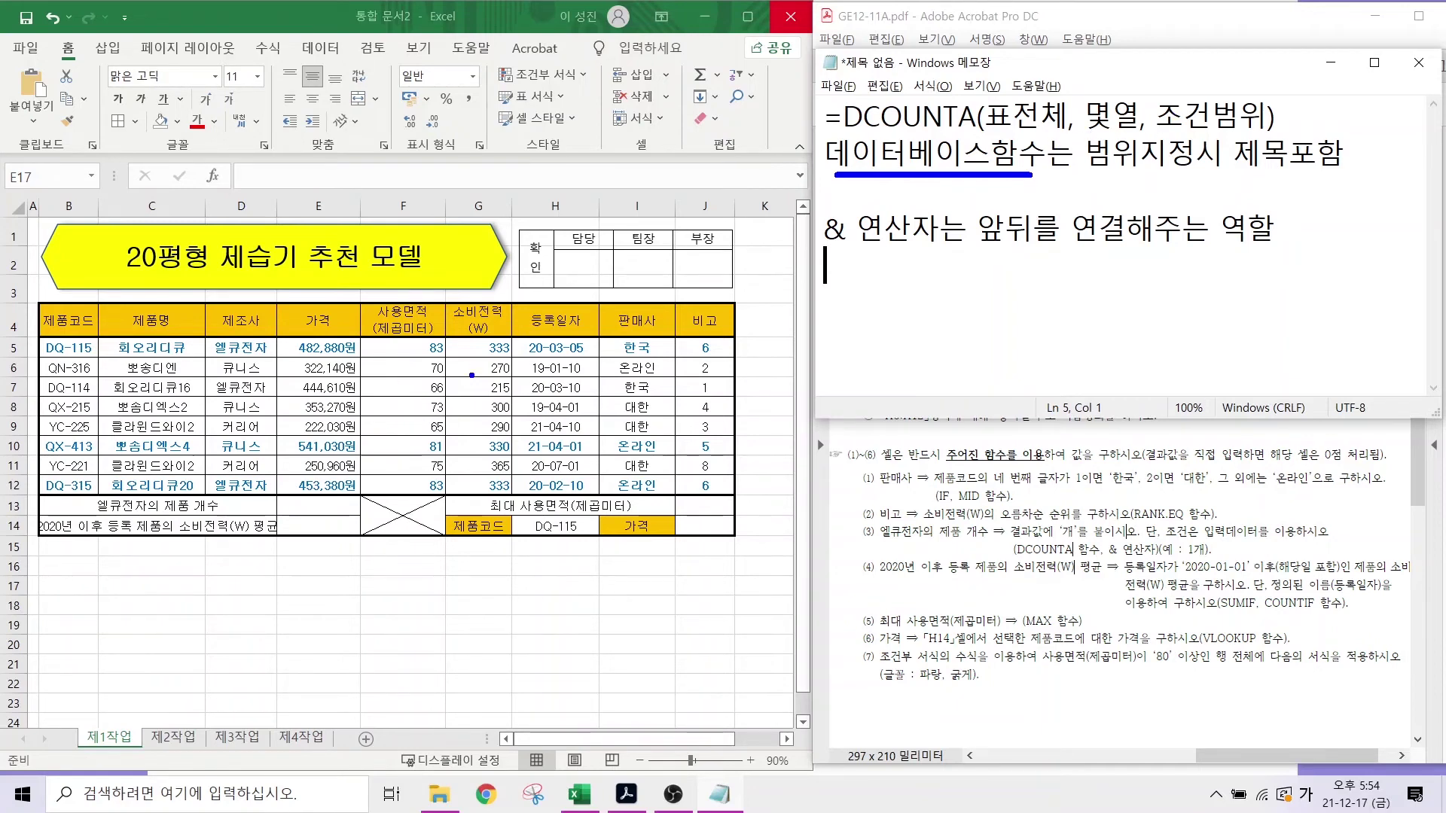
left_click_drag(455, 340, 510, 494)
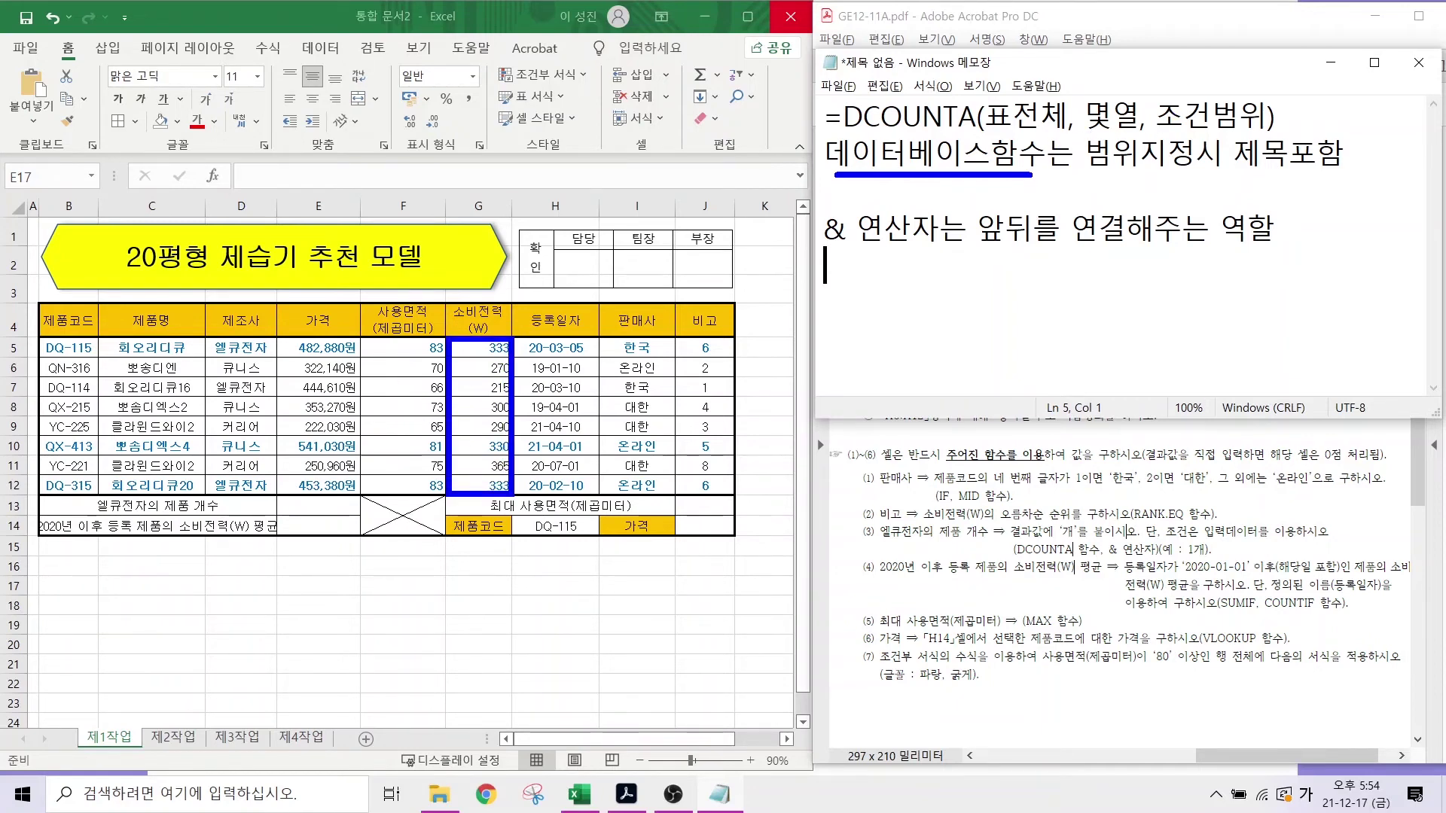
left_click_drag(602, 339, 673, 497)
mouse_move(866, 124)
left_mouse_down()
mouse_move(821, 101)
mouse_move(862, 115)
left_mouse_up()
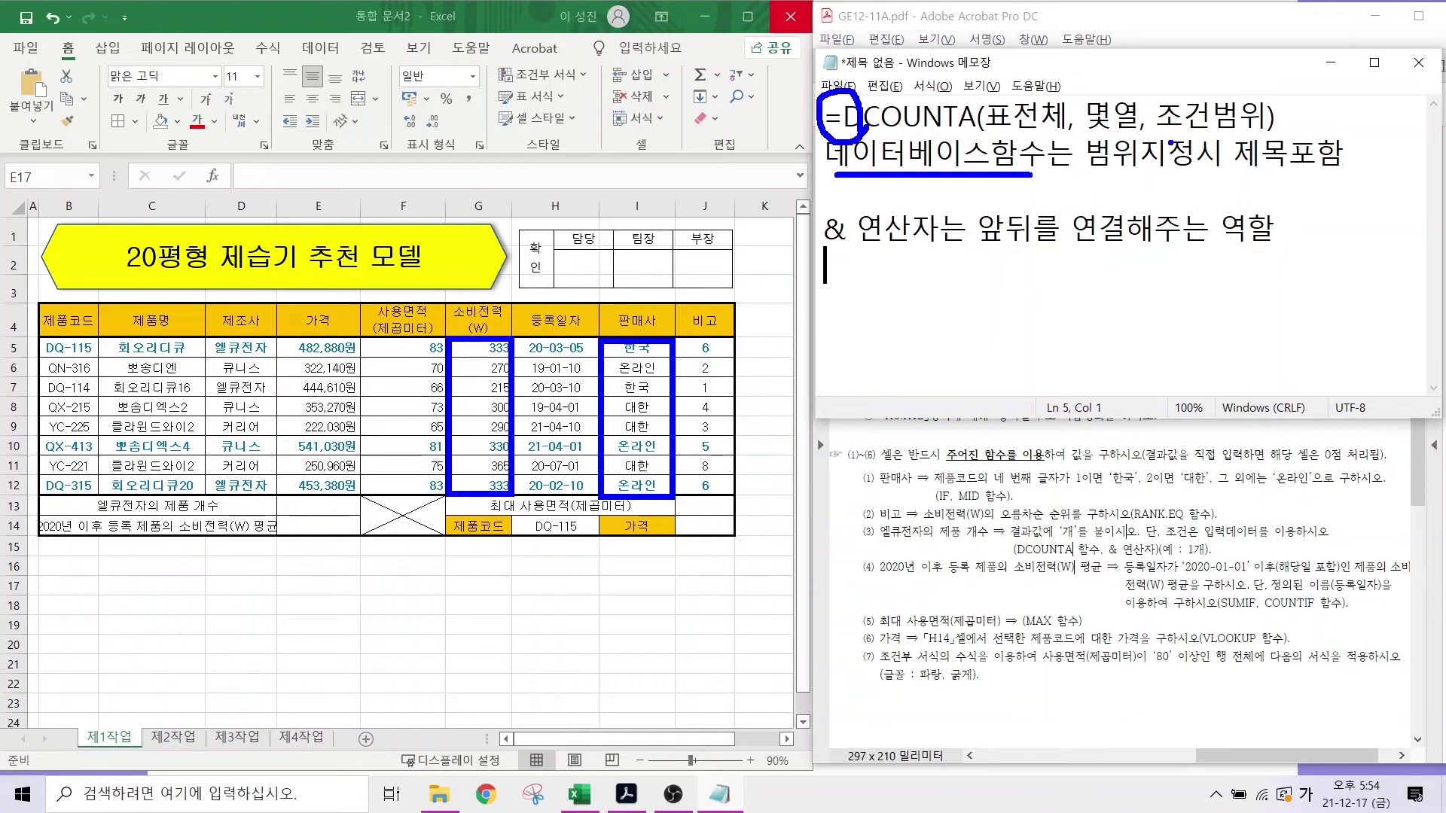
left_click_drag(1227, 123, 1378, 182)
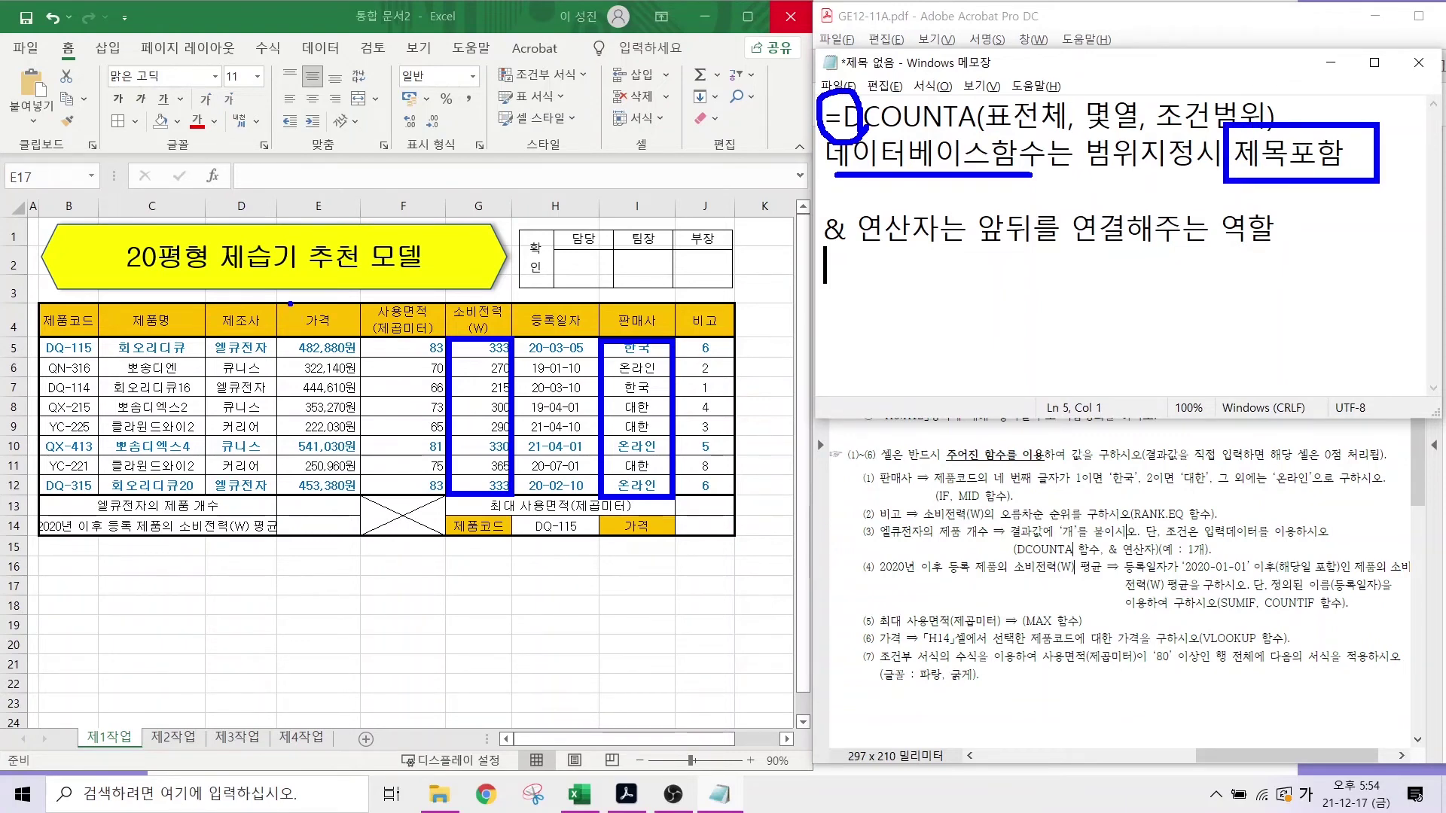
left_click_drag(277, 303, 365, 498)
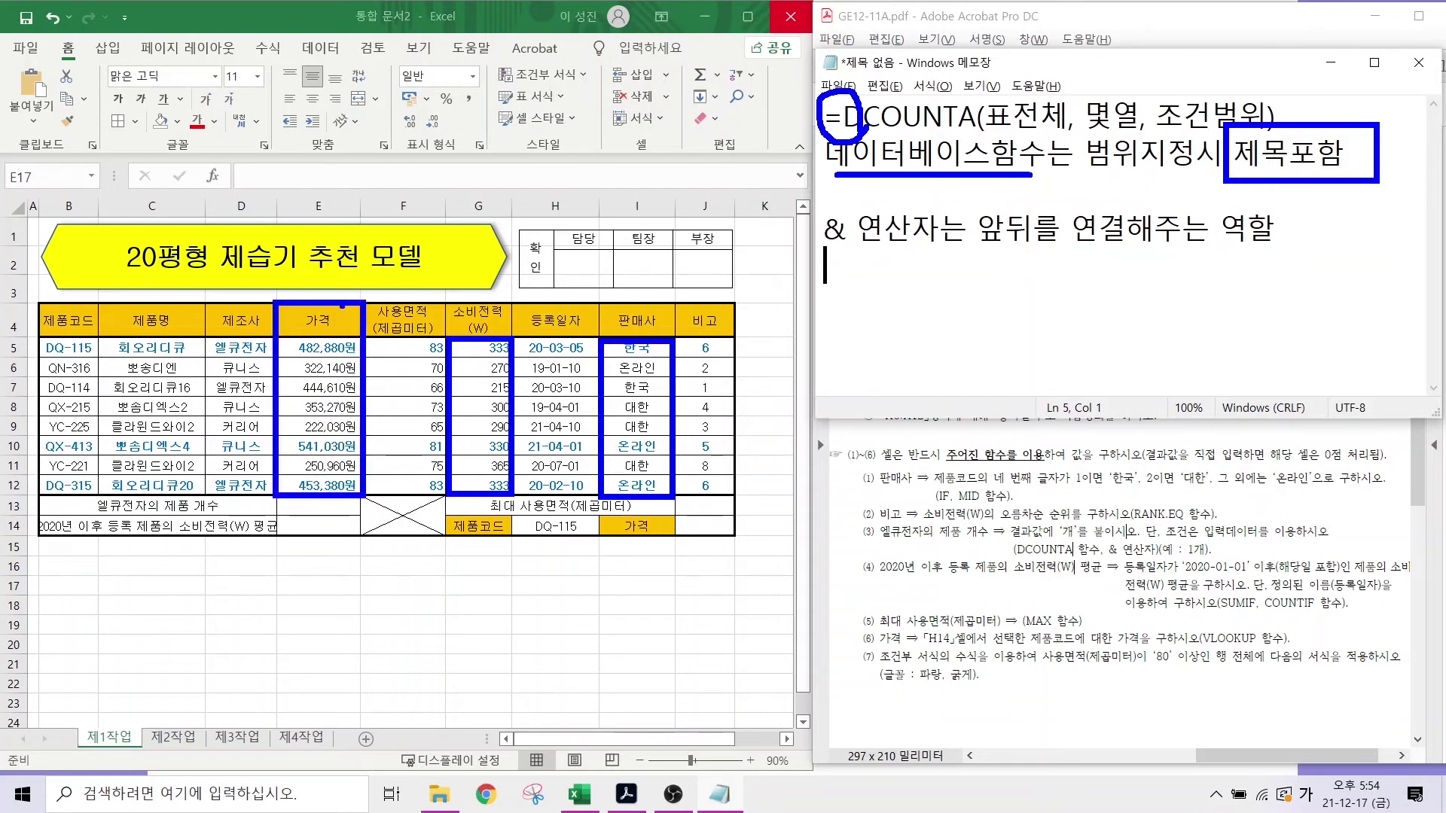
left_click_drag(404, 242, 325, 319)
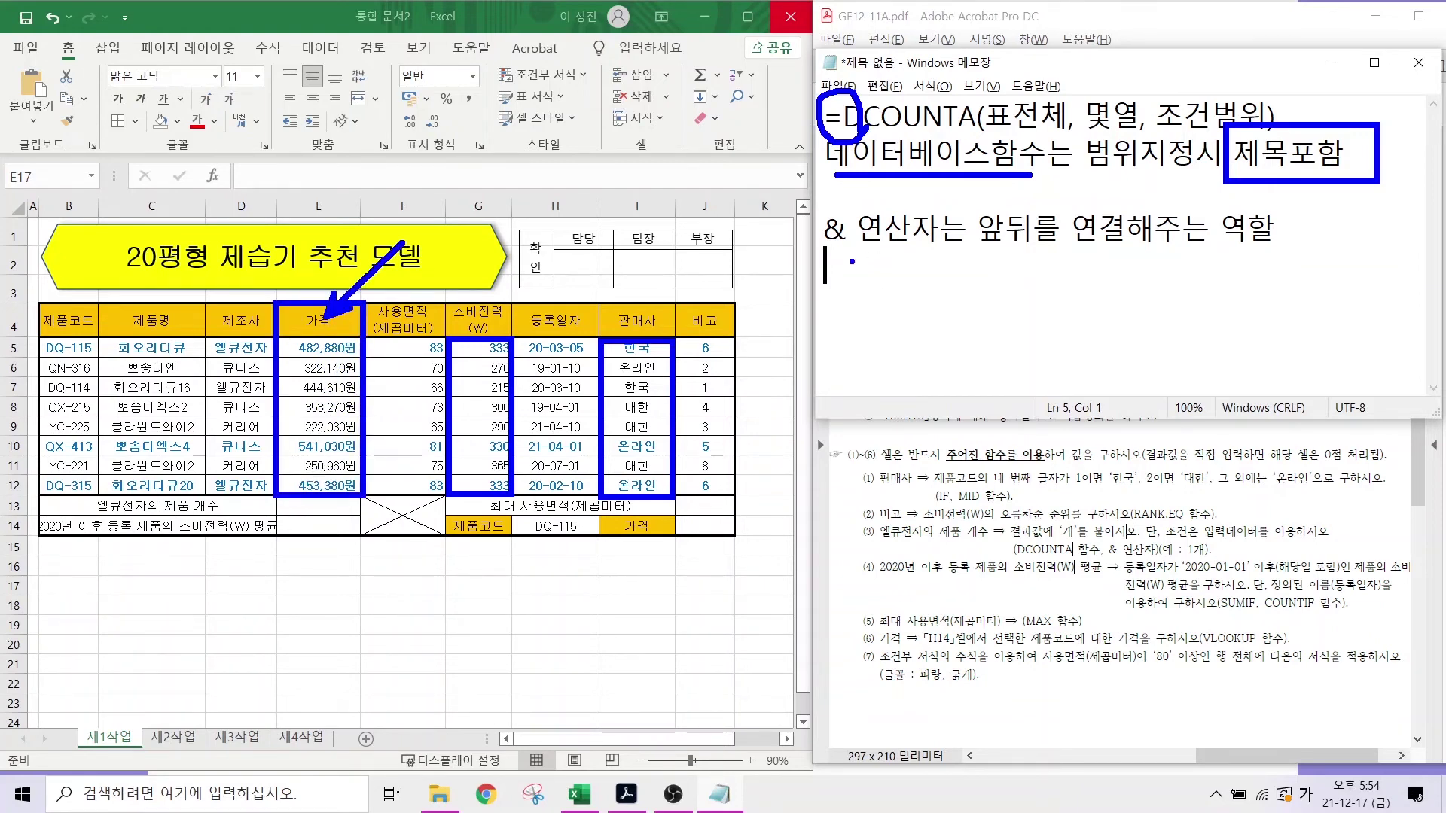
key("Escape")
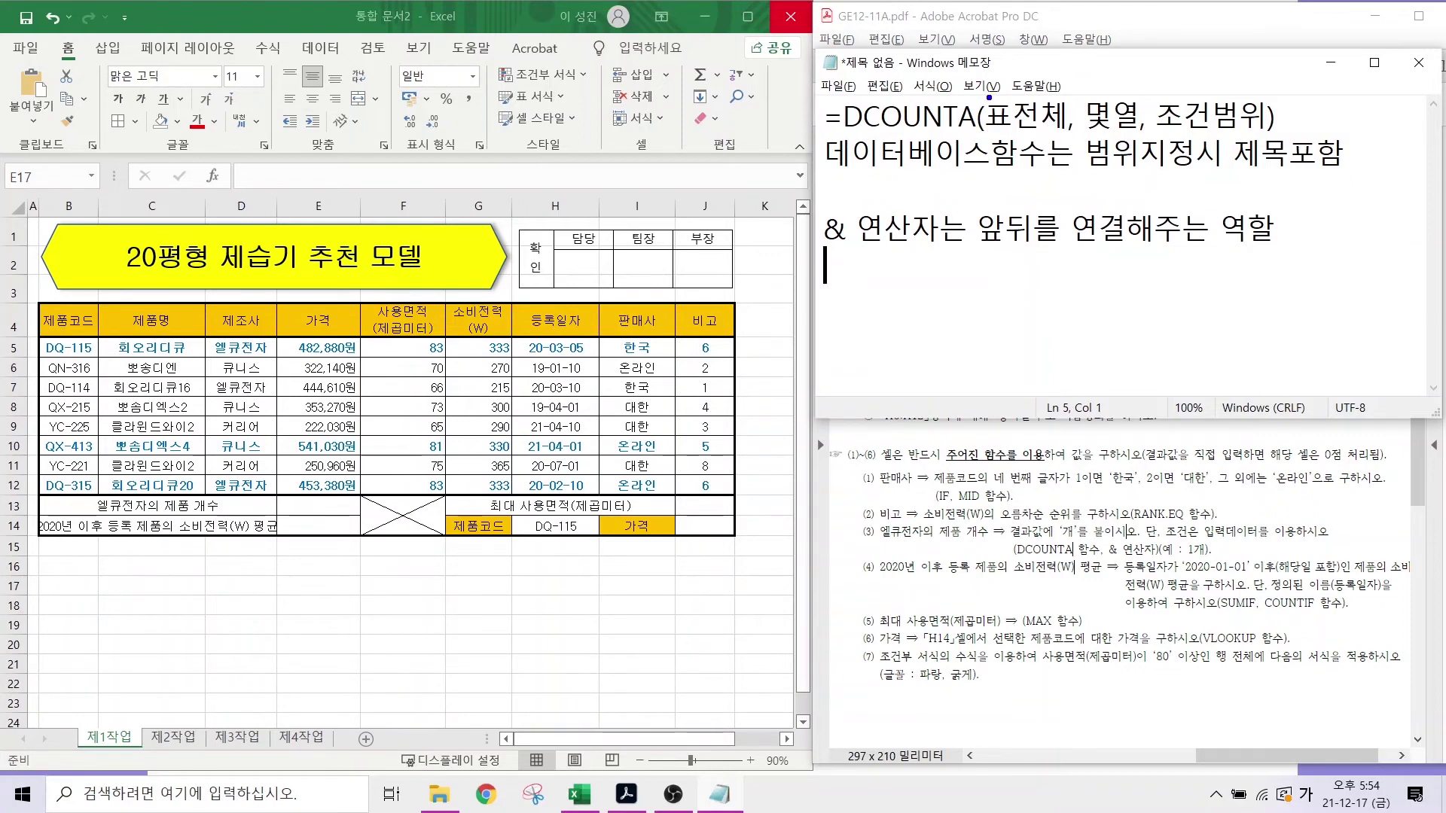
mouse_move(987, 95)
left_mouse_down()
mouse_move(1067, 136)
mouse_move(1263, 133)
mouse_move(1342, 176)
left_mouse_up()
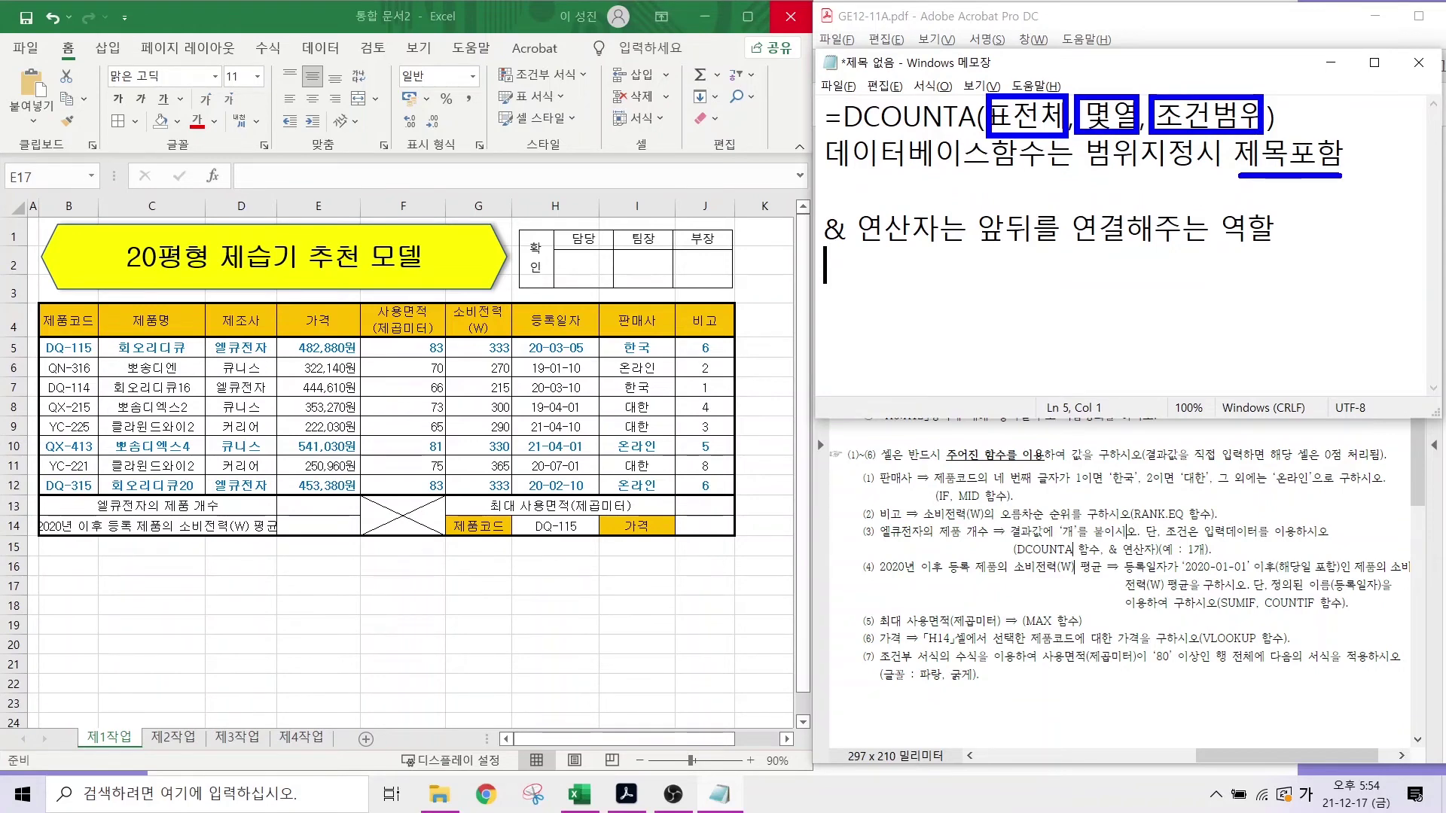
key("Escape")
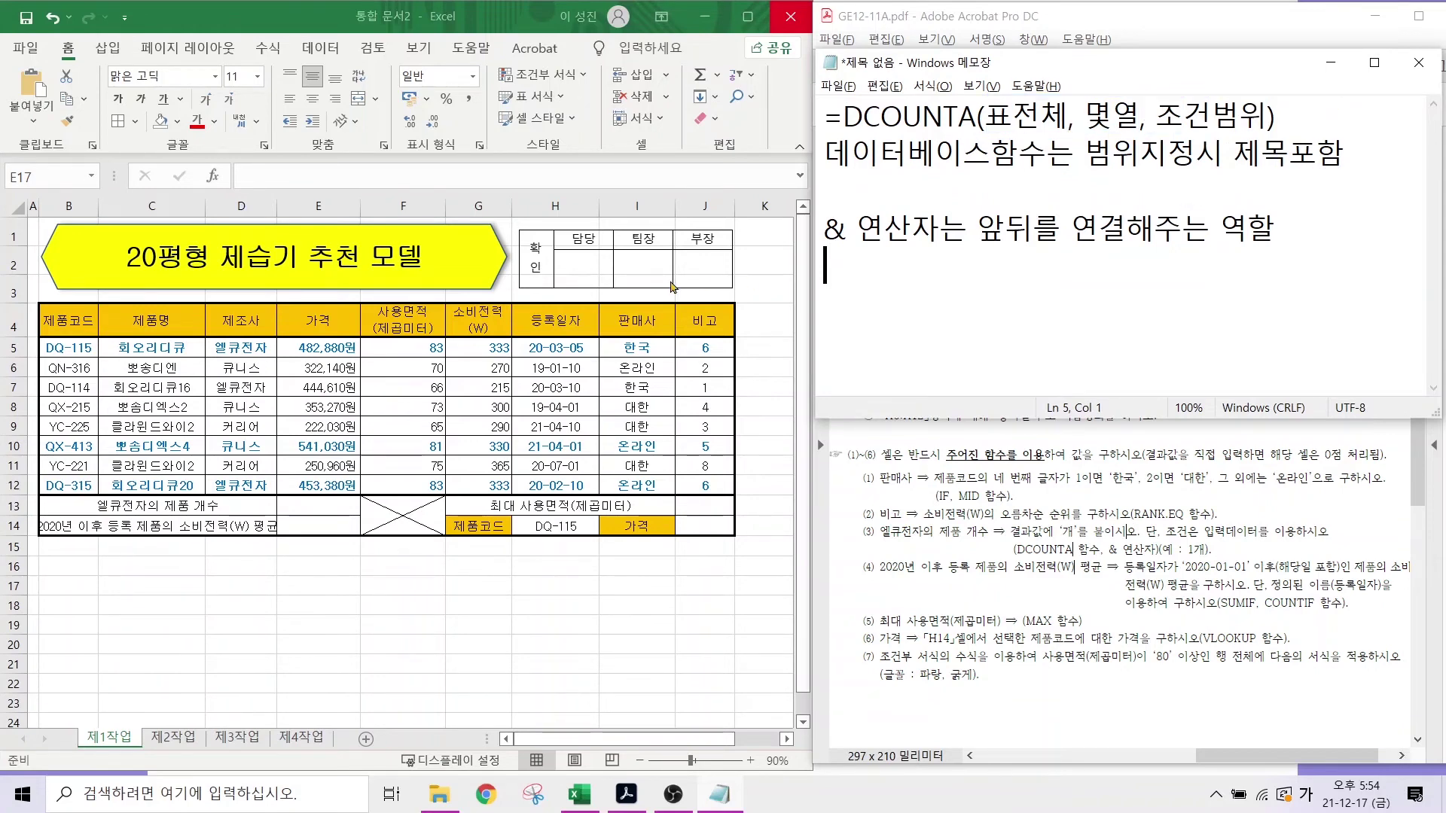
- Start the example formula in the Notepad notes as =DCOUNTA(D4:J12, with the table and its heading row as the database range
type("=DCOUNTA")
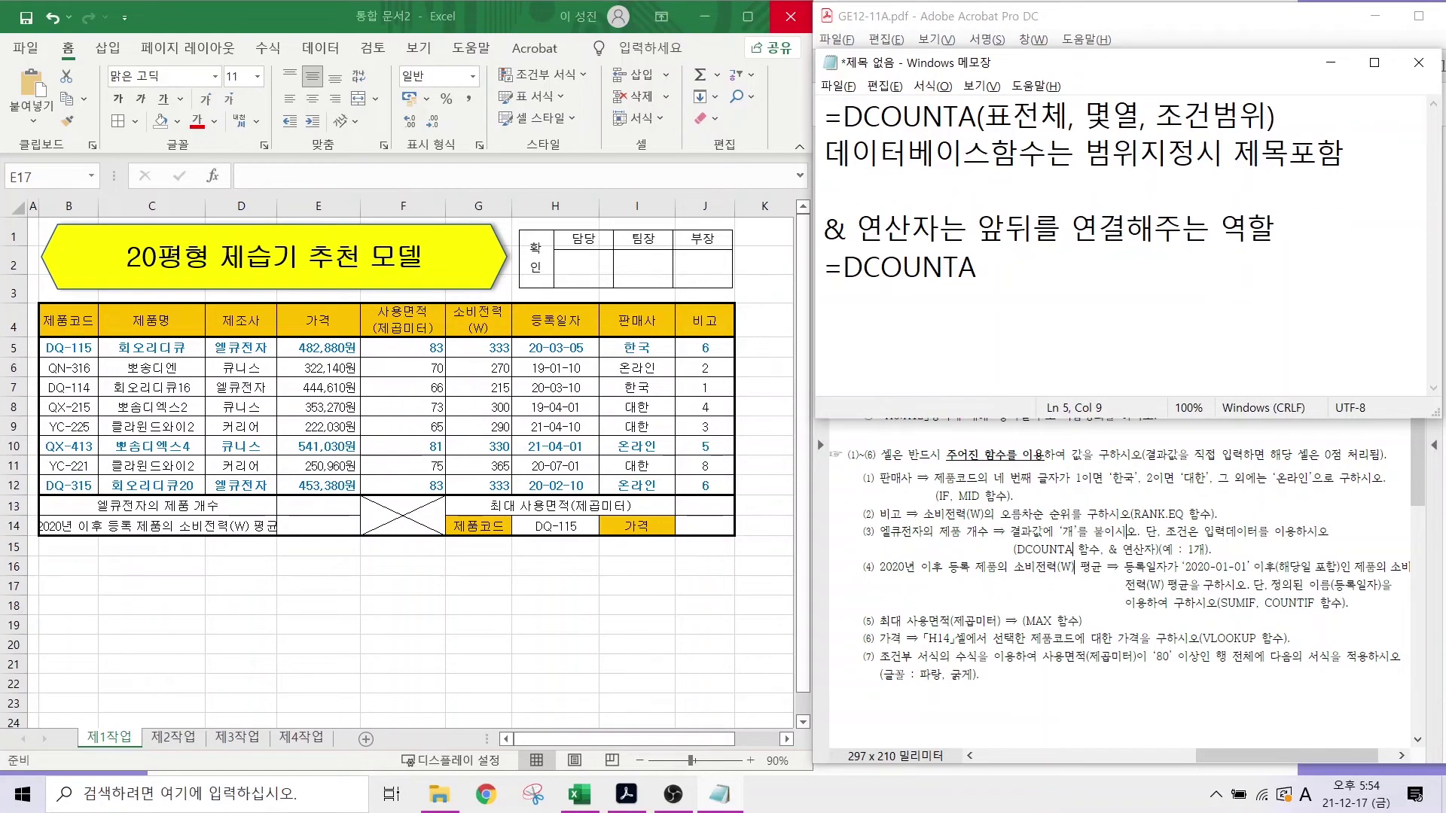
type("(")
mouse_move(39, 301)
left_mouse_down()
mouse_move(284, 447)
mouse_move(734, 498)
left_mouse_up()
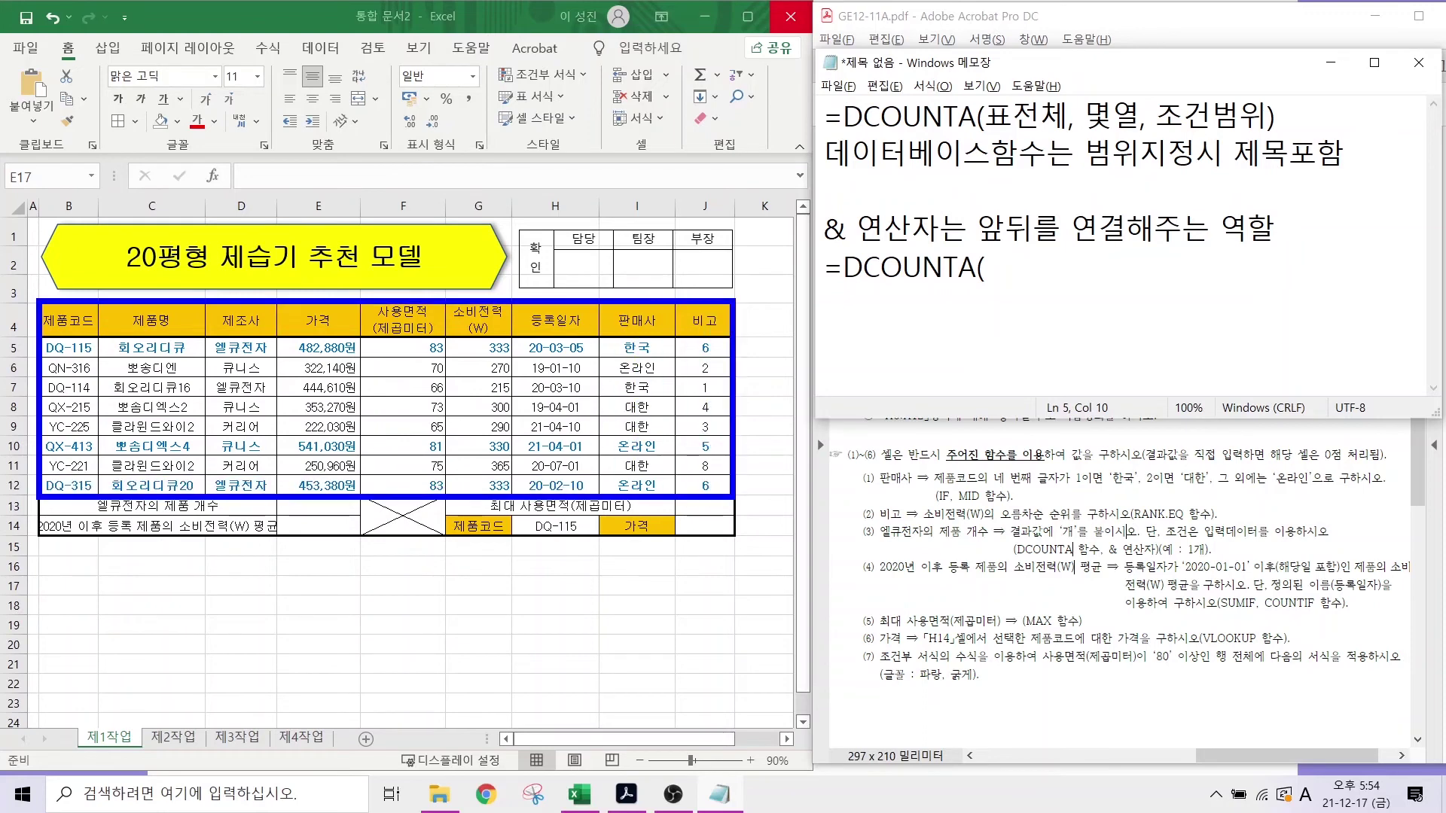
key("Escape")
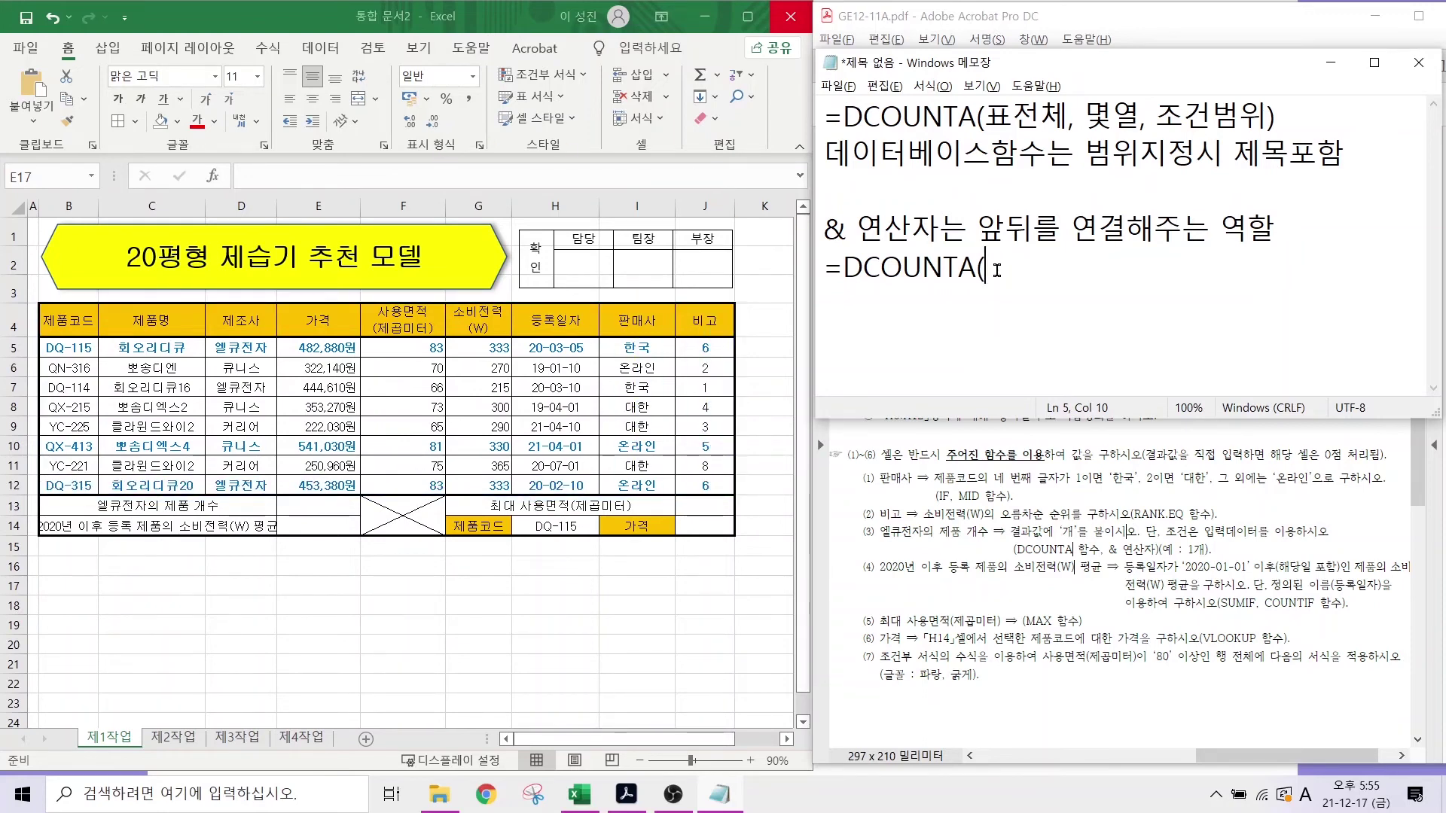
type("D4:J12,")
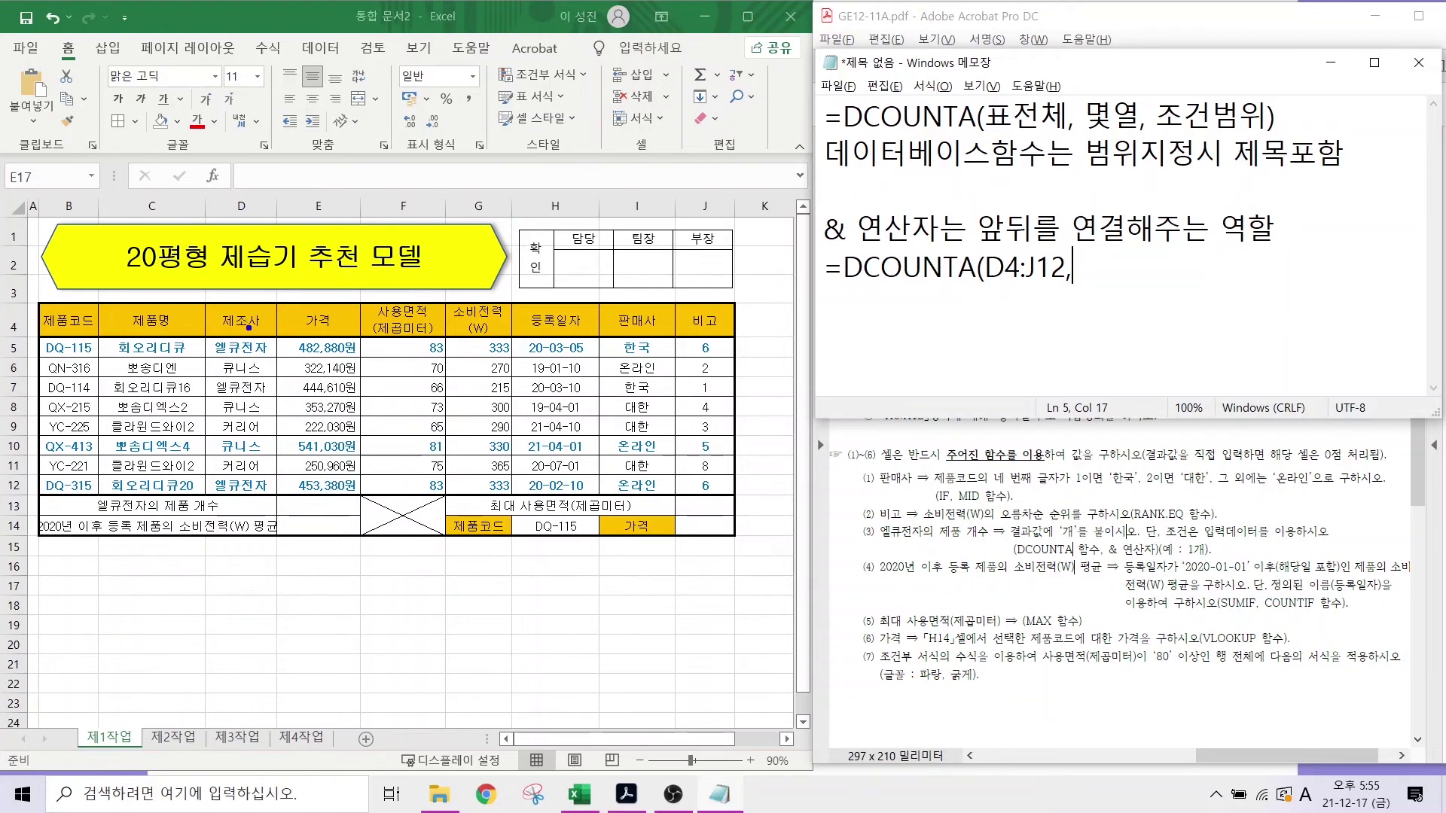
- Add D4, the 제조사 heading in the table's third column, as the field argument of the DCOUNTA formula in the notes
left_click_drag(314, 233, 252, 322)
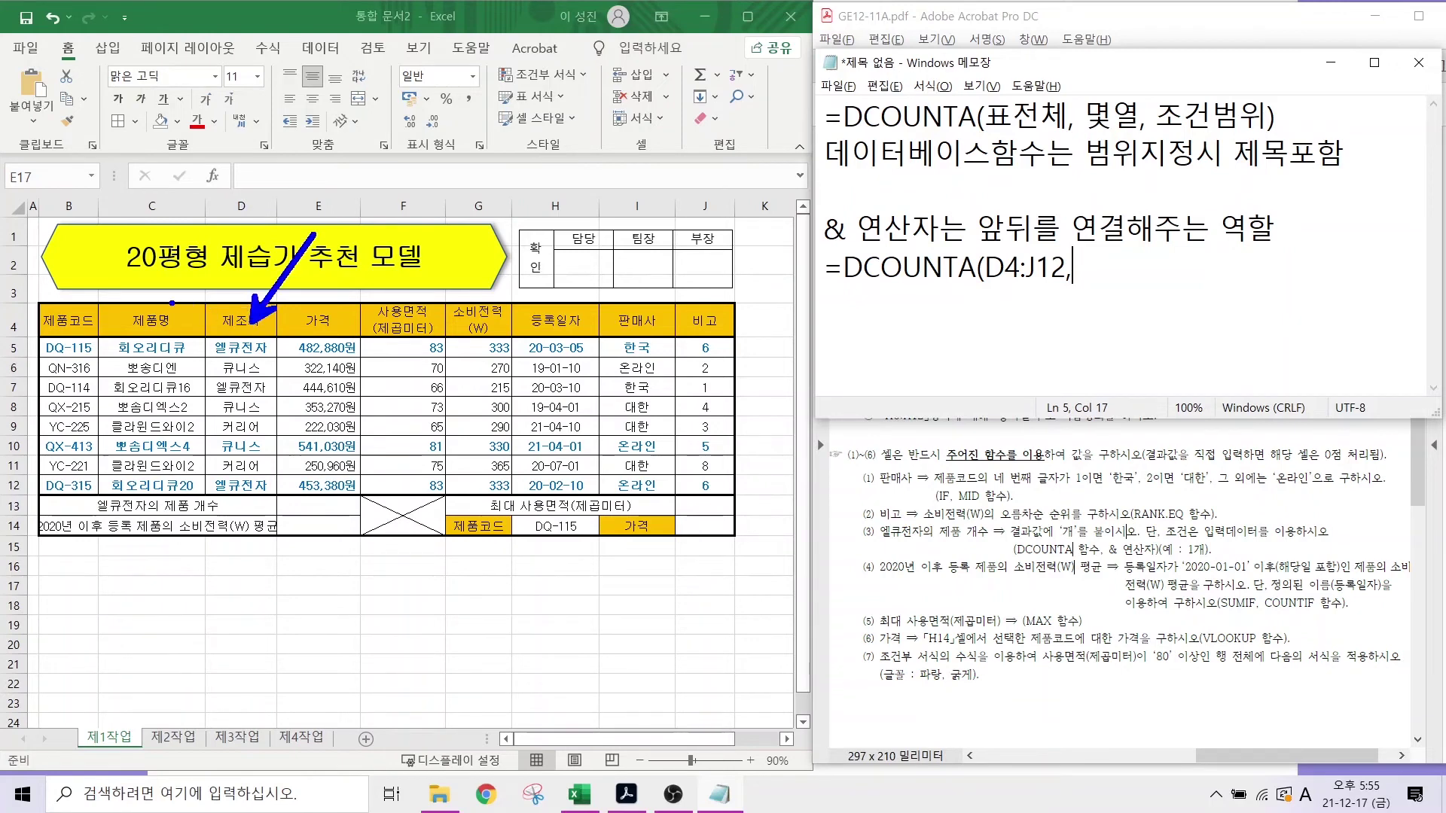
left_click_drag(65, 310, 152, 216)
mouse_move(147, 300)
left_mouse_down()
mouse_move(247, 216)
mouse_move(255, 316)
left_mouse_up()
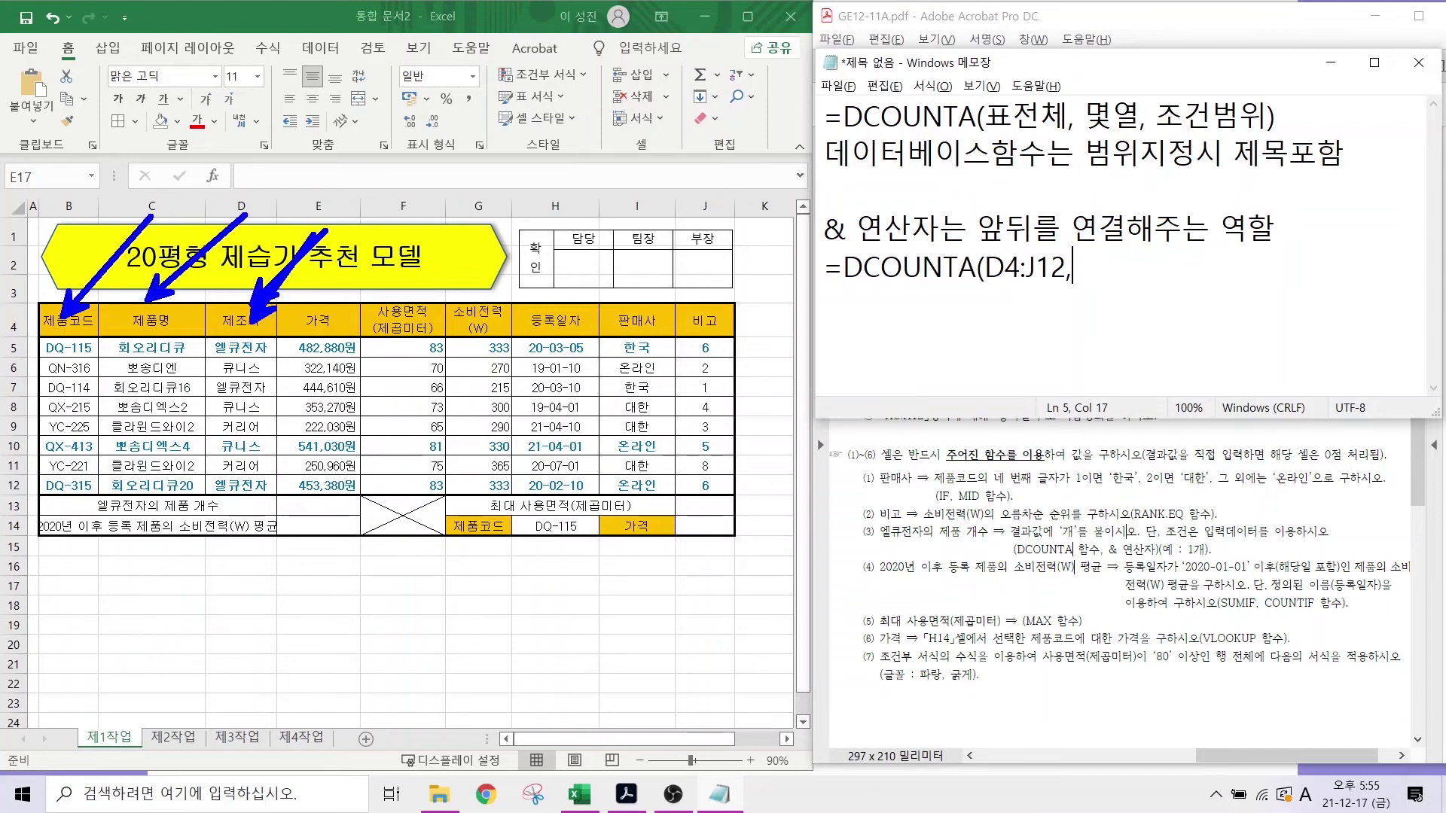
mouse_move(1129, 136)
left_mouse_down()
mouse_move(1095, 80)
mouse_move(1137, 130)
left_mouse_up()
left_click_drag(1085, 241, 1087, 287)
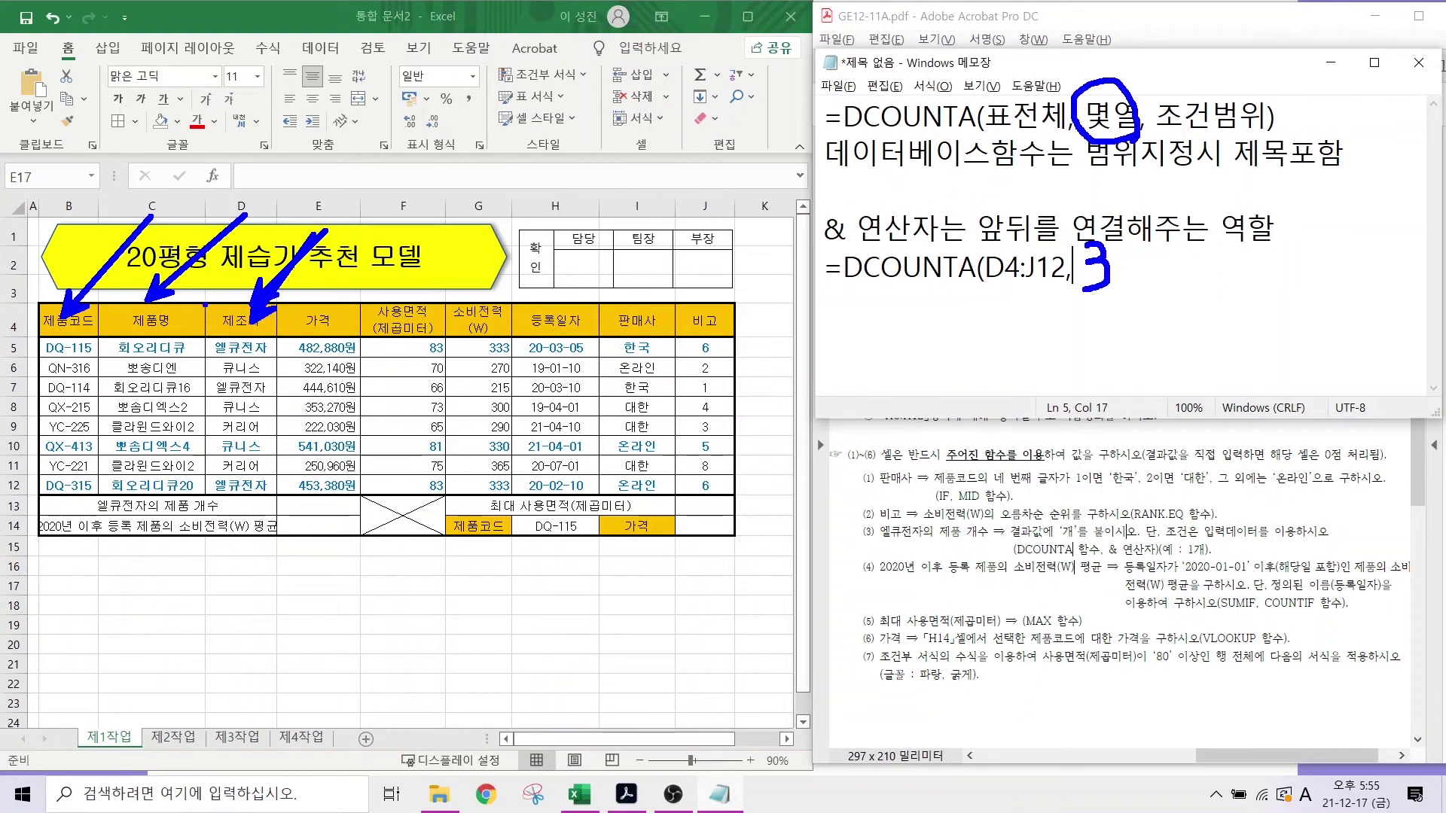
mouse_move(205, 305)
left_mouse_down()
mouse_move(276, 336)
mouse_move(204, 304)
left_mouse_up()
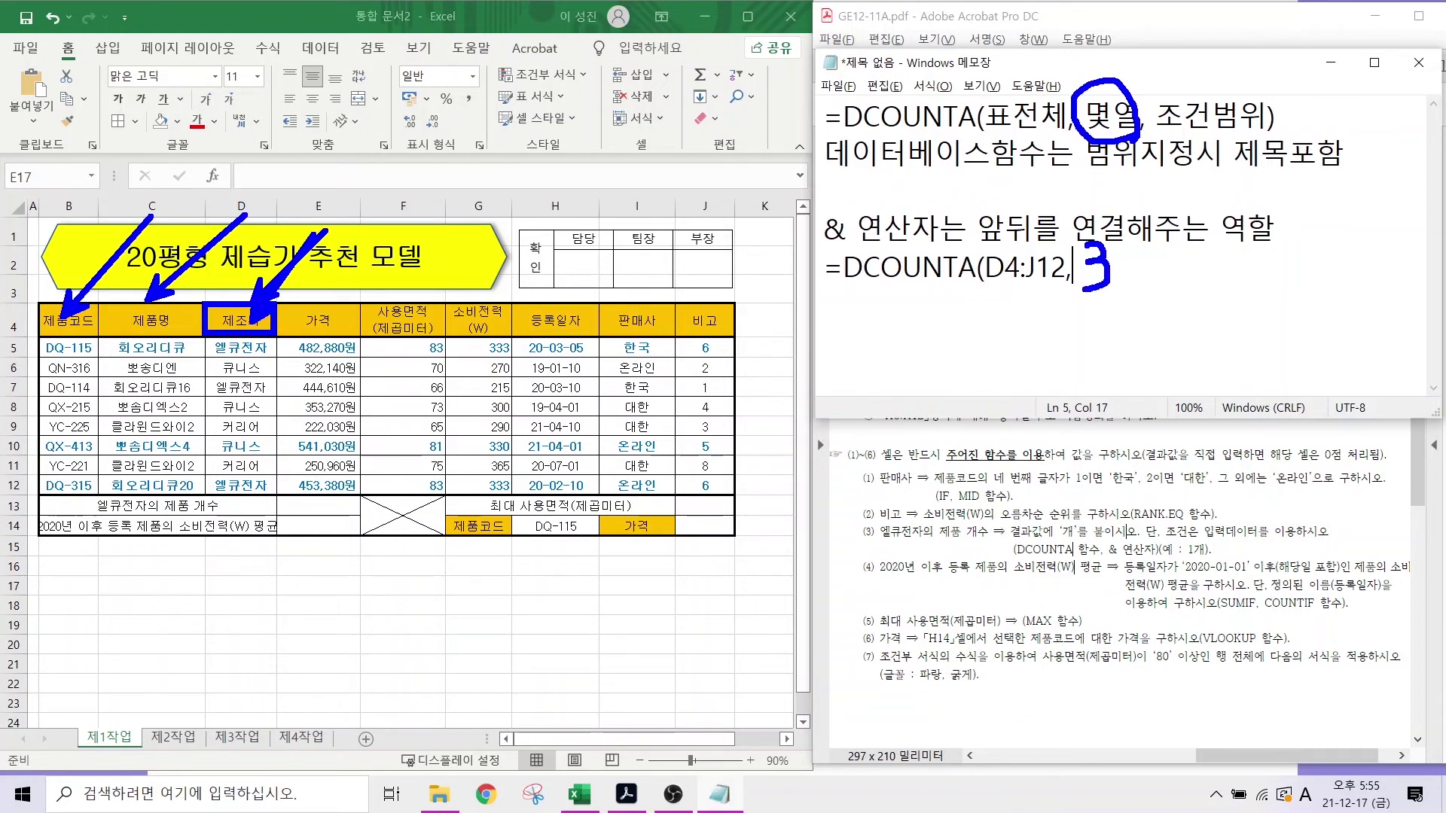
key("Escape")
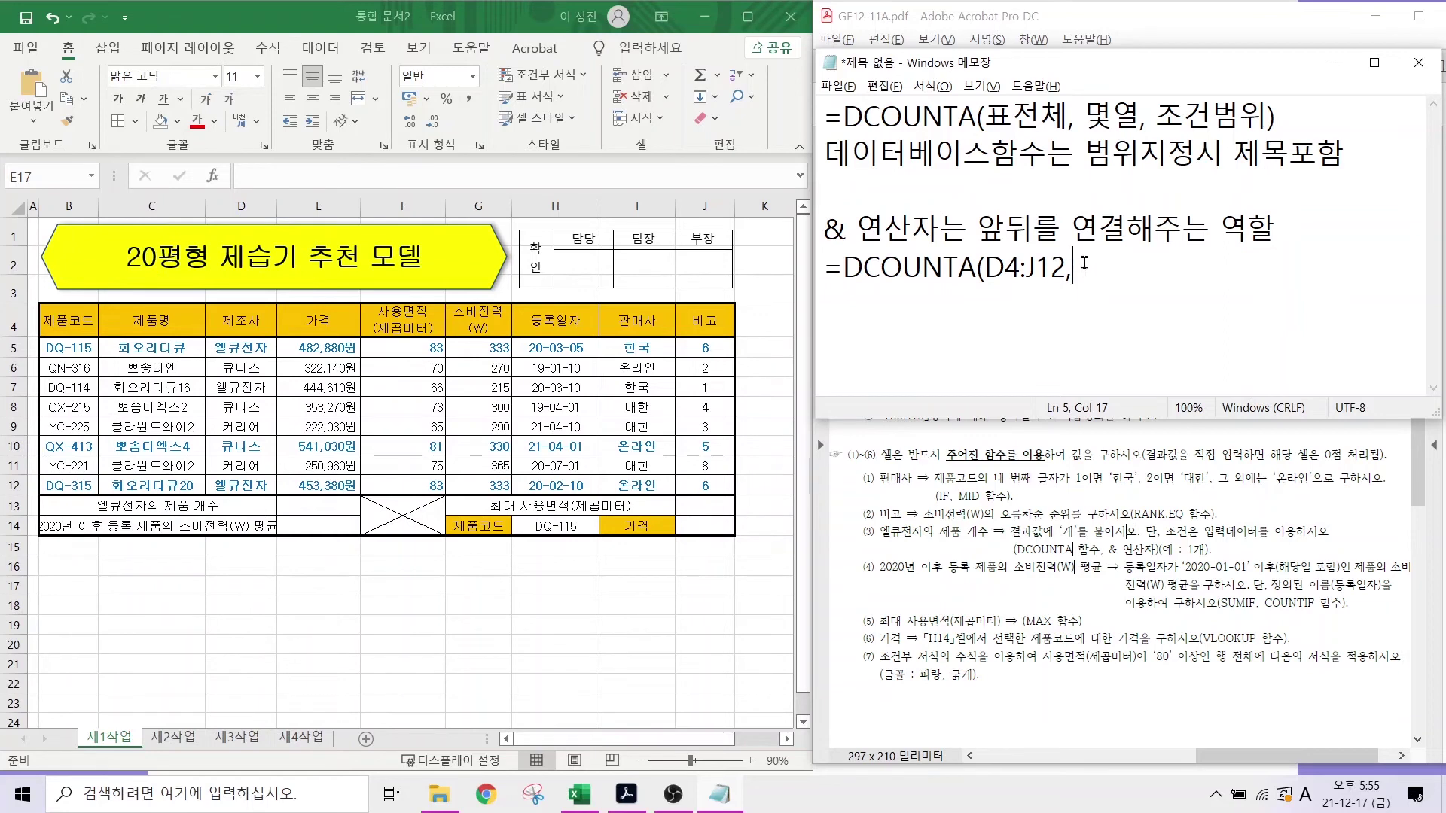
type("D4,")
- Finish the DCOUNTA formula in the notes with the criteria range D4:5 and the joined text &"개"
left_click_drag(194, 332, 280, 364)
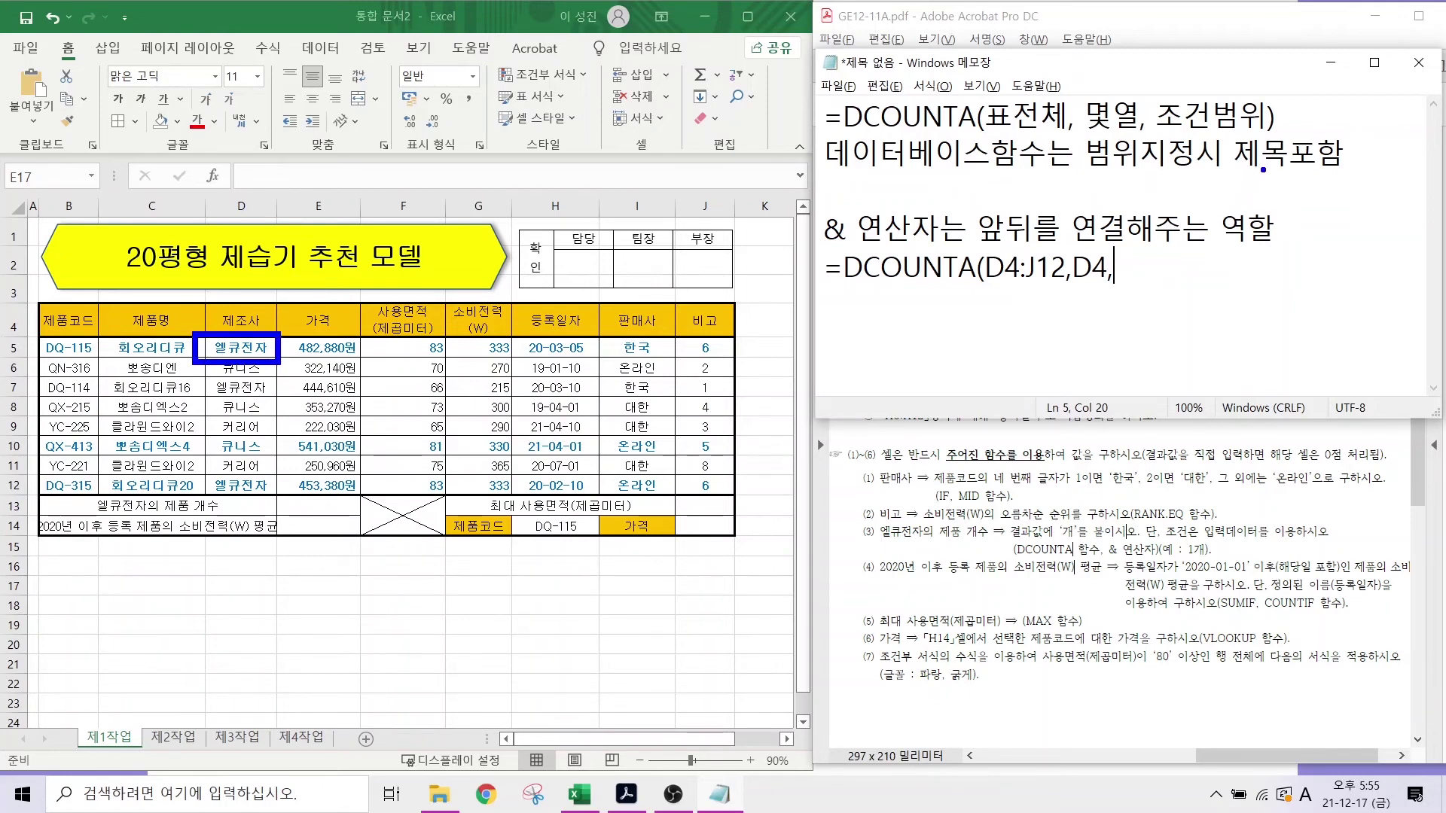
mouse_move(194, 294)
left_mouse_down()
mouse_move(285, 351)
mouse_move(284, 368)
left_mouse_up()
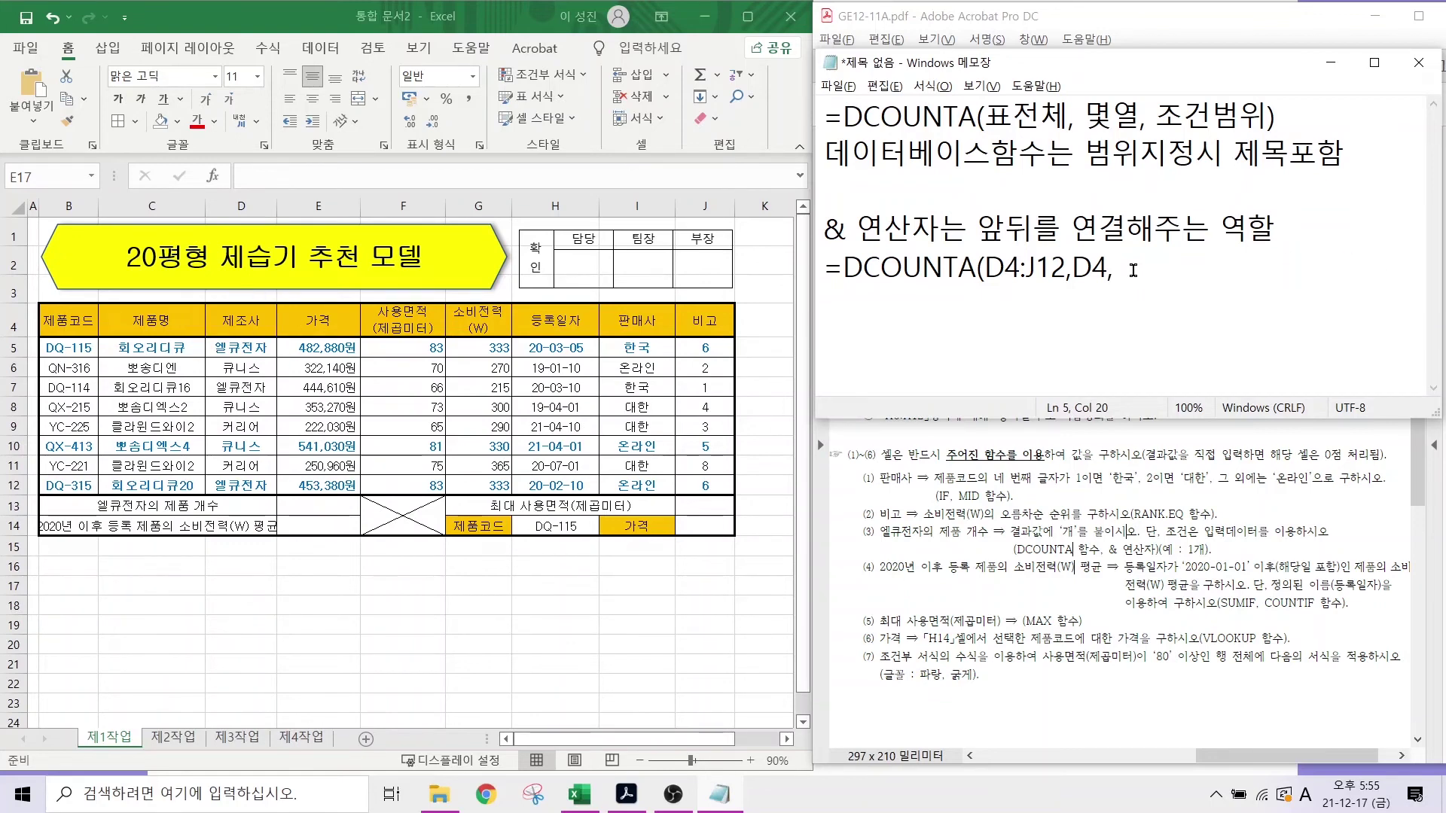
type("D4:5)")
mouse_move(855, 245)
left_mouse_down()
mouse_move(824, 254)
mouse_move(832, 189)
mouse_move(867, 250)
left_mouse_up()
key("Escape")
type("&")
key("Hangul")
type("\"개\"")
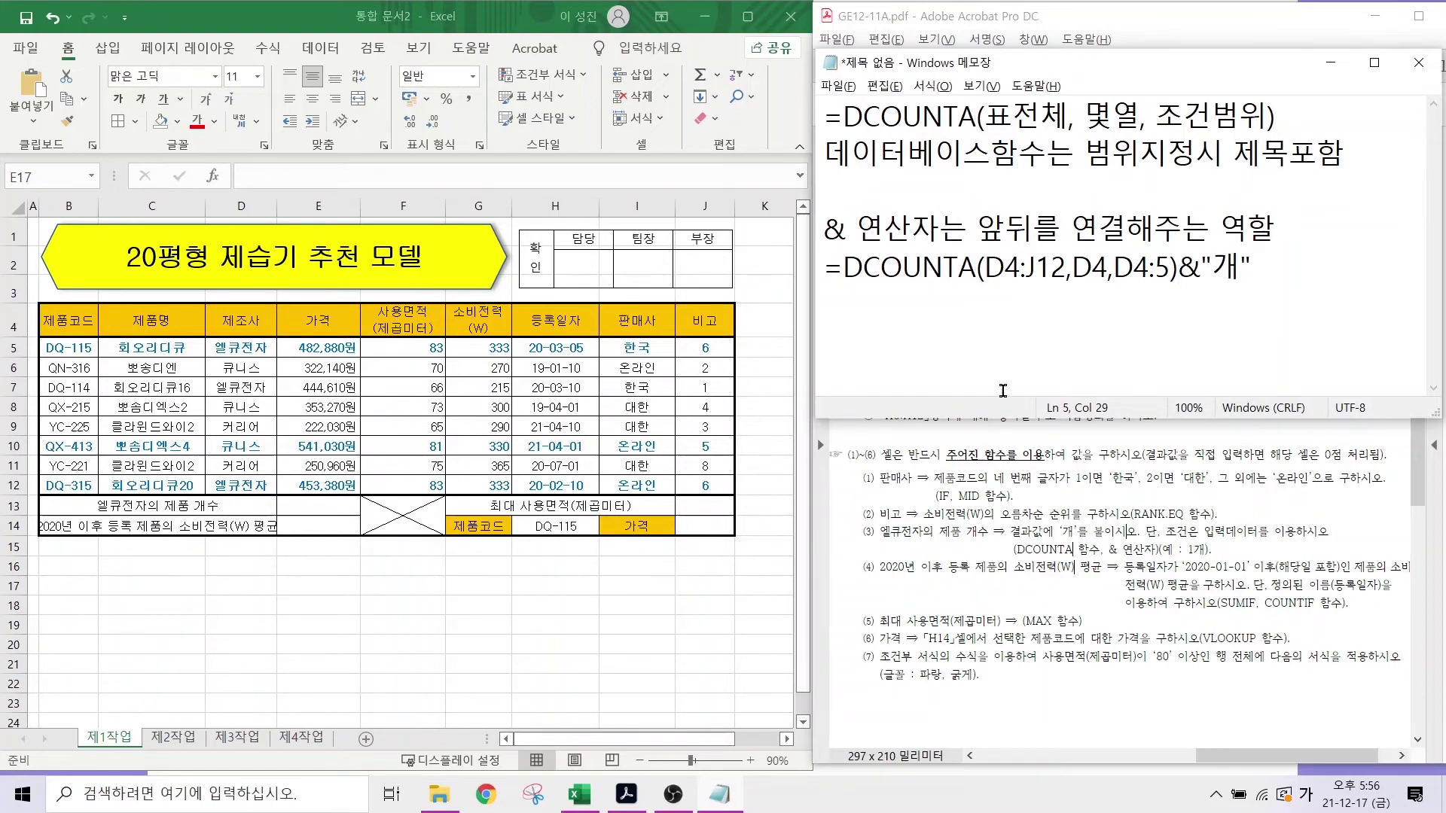
- Switch to Excel and enter =DCOUNTA(B4:J12,D4,D4:D5) in cell E13 to count the 엘큐전자 products
left_click(298, 508)
type("=")
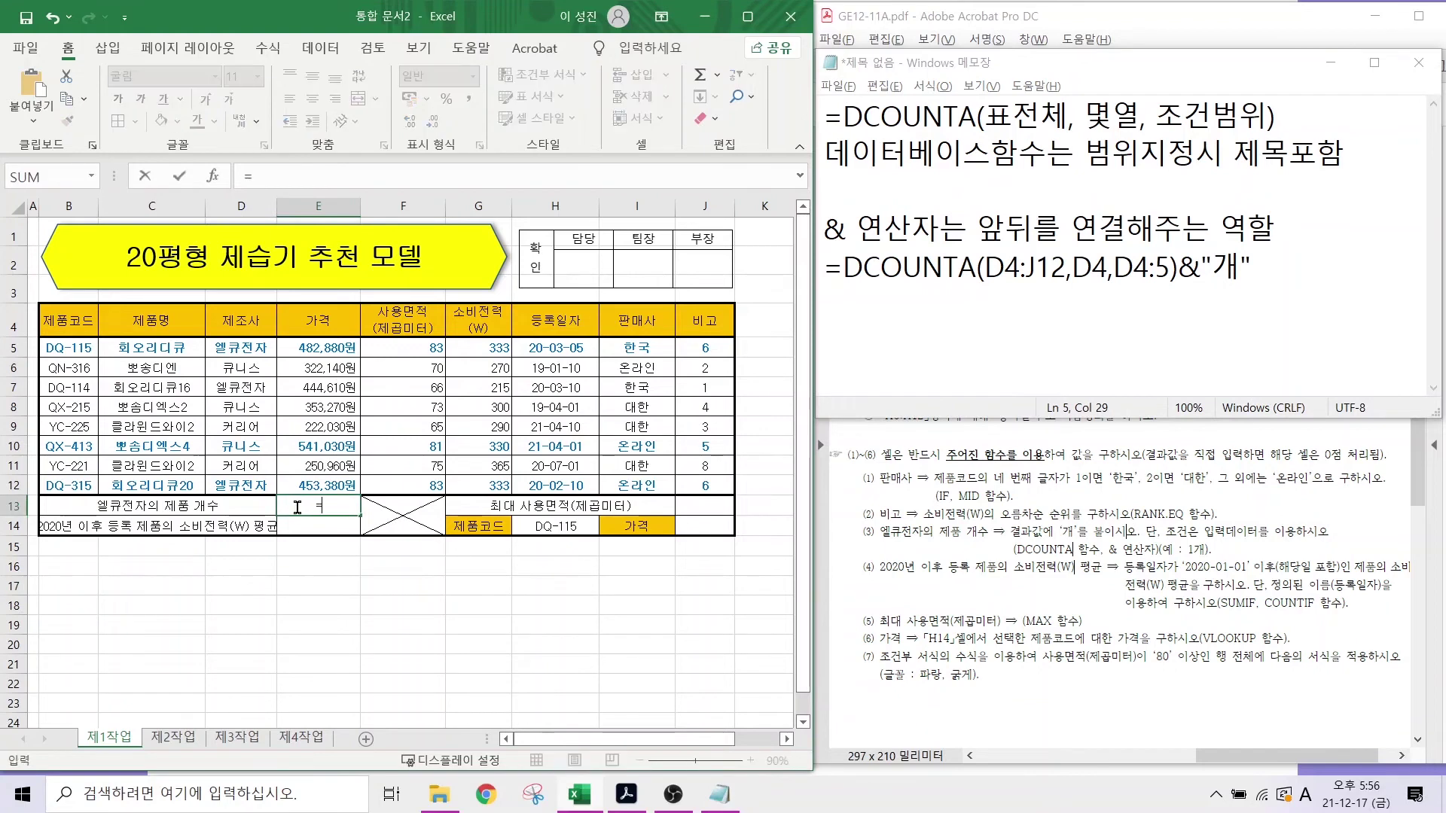
type("DCO")
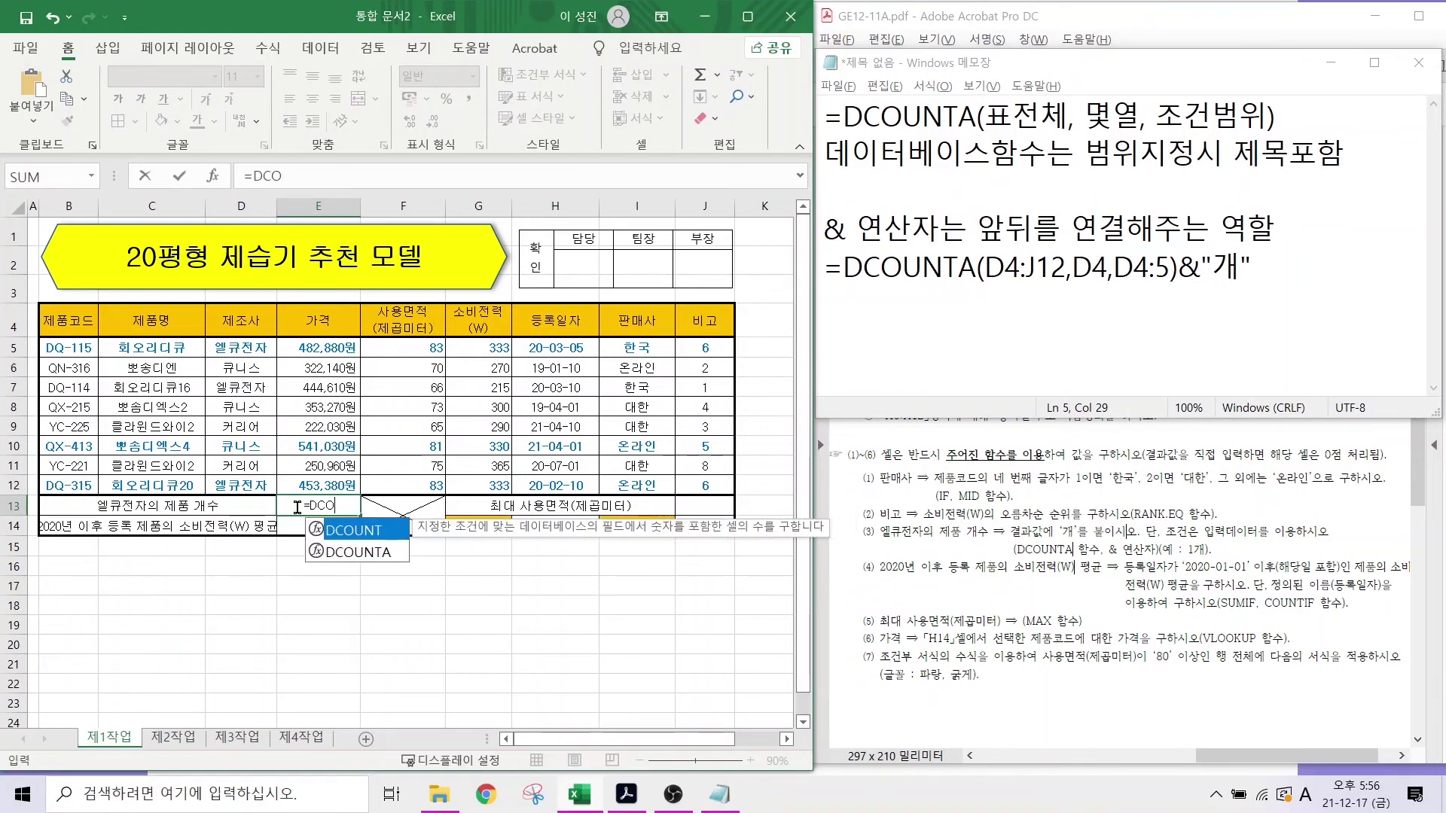
type("UNTA(")
left_click_drag(68, 320, 715, 489)
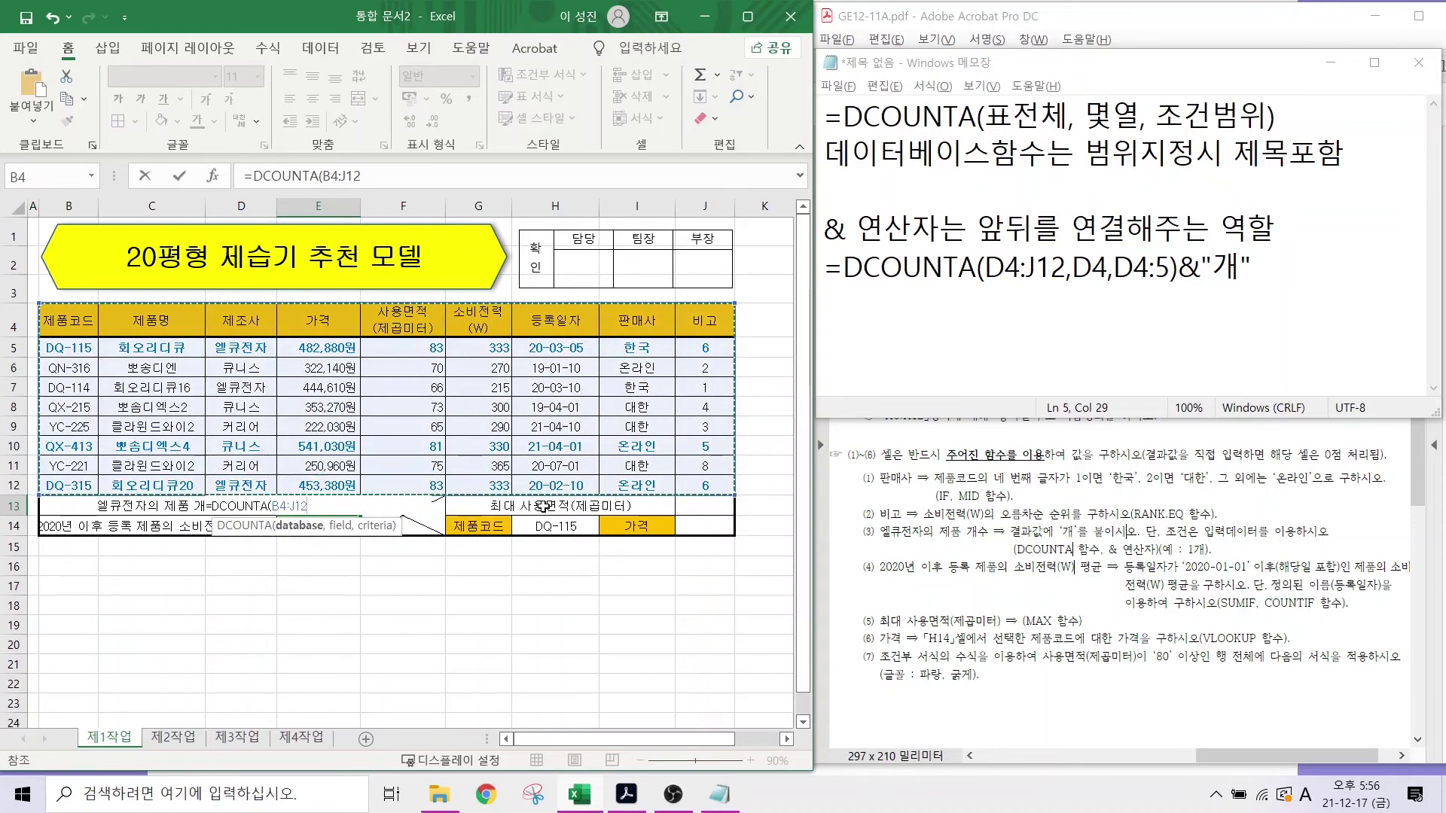
type(",")
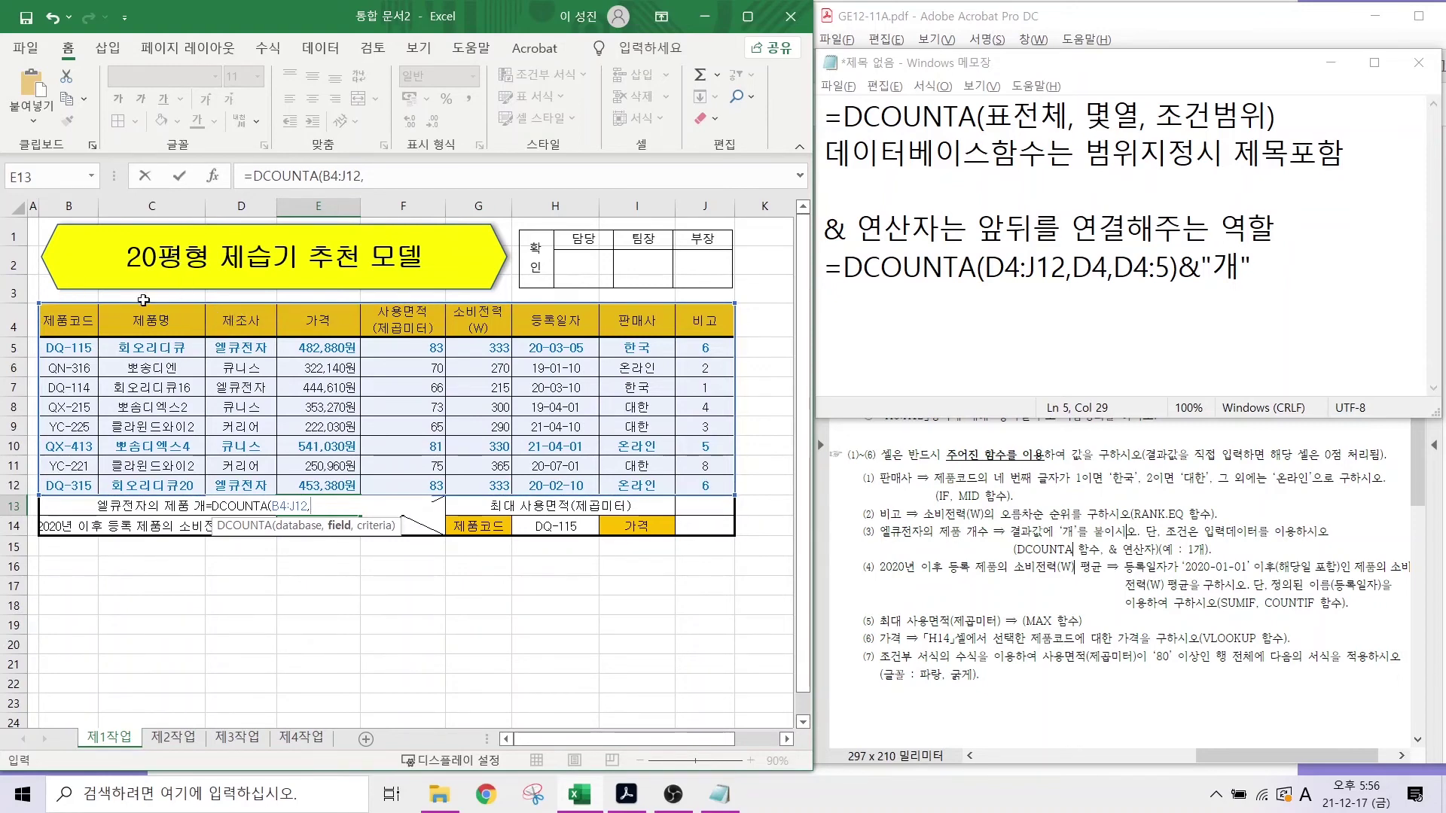
left_click(237, 319)
type(",")
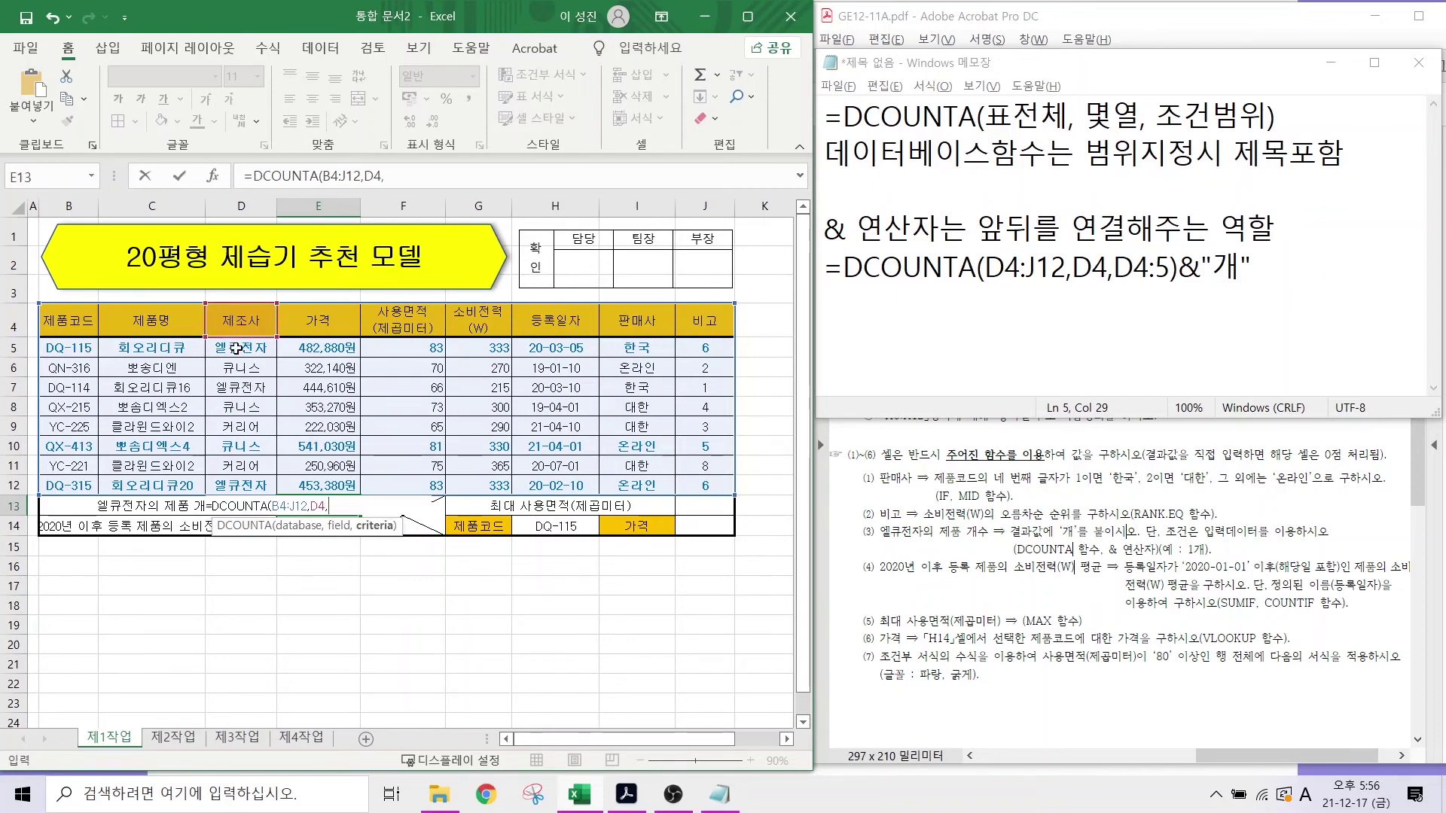
left_click_drag(236, 350, 240, 322)
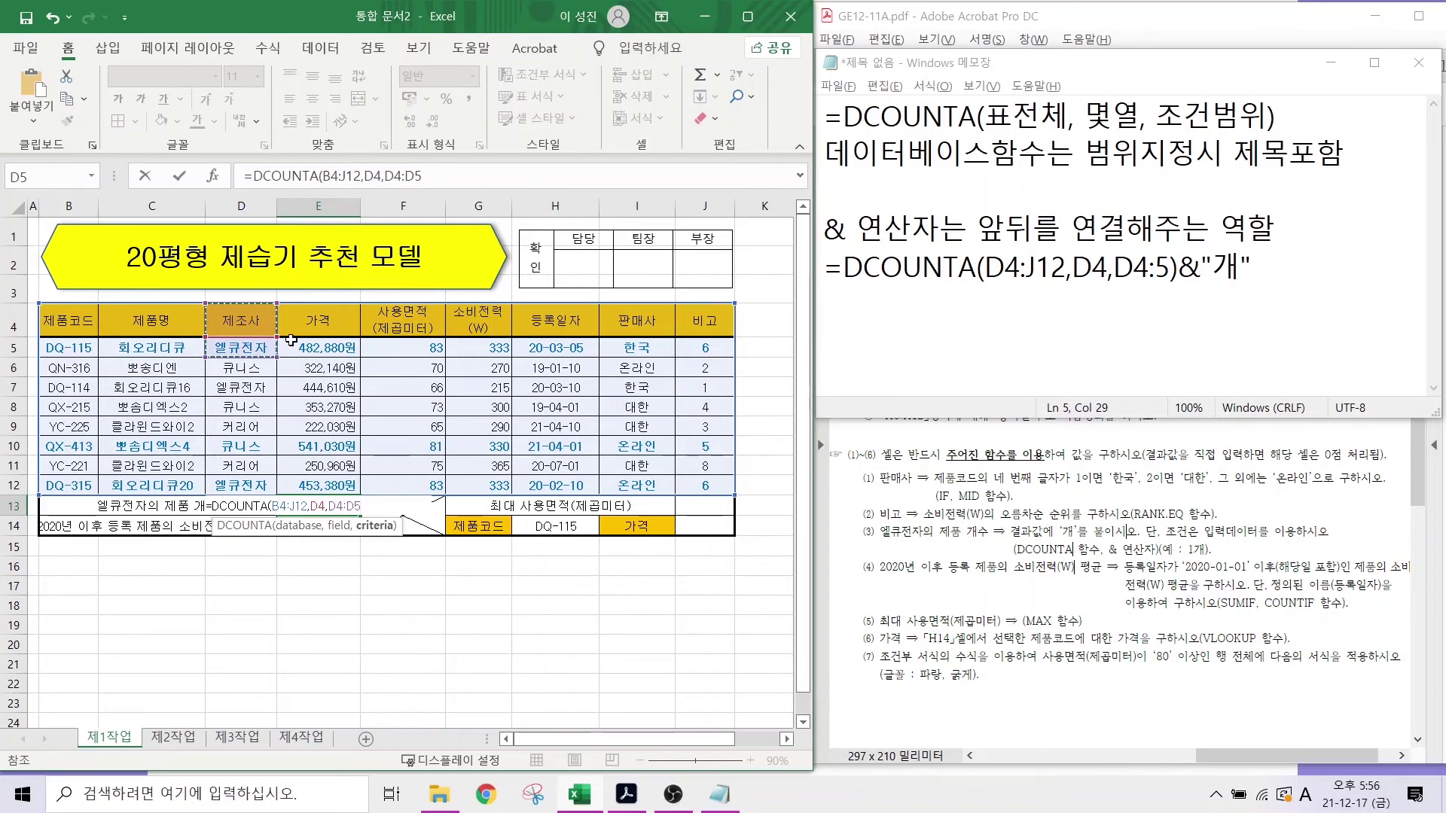
type(")")
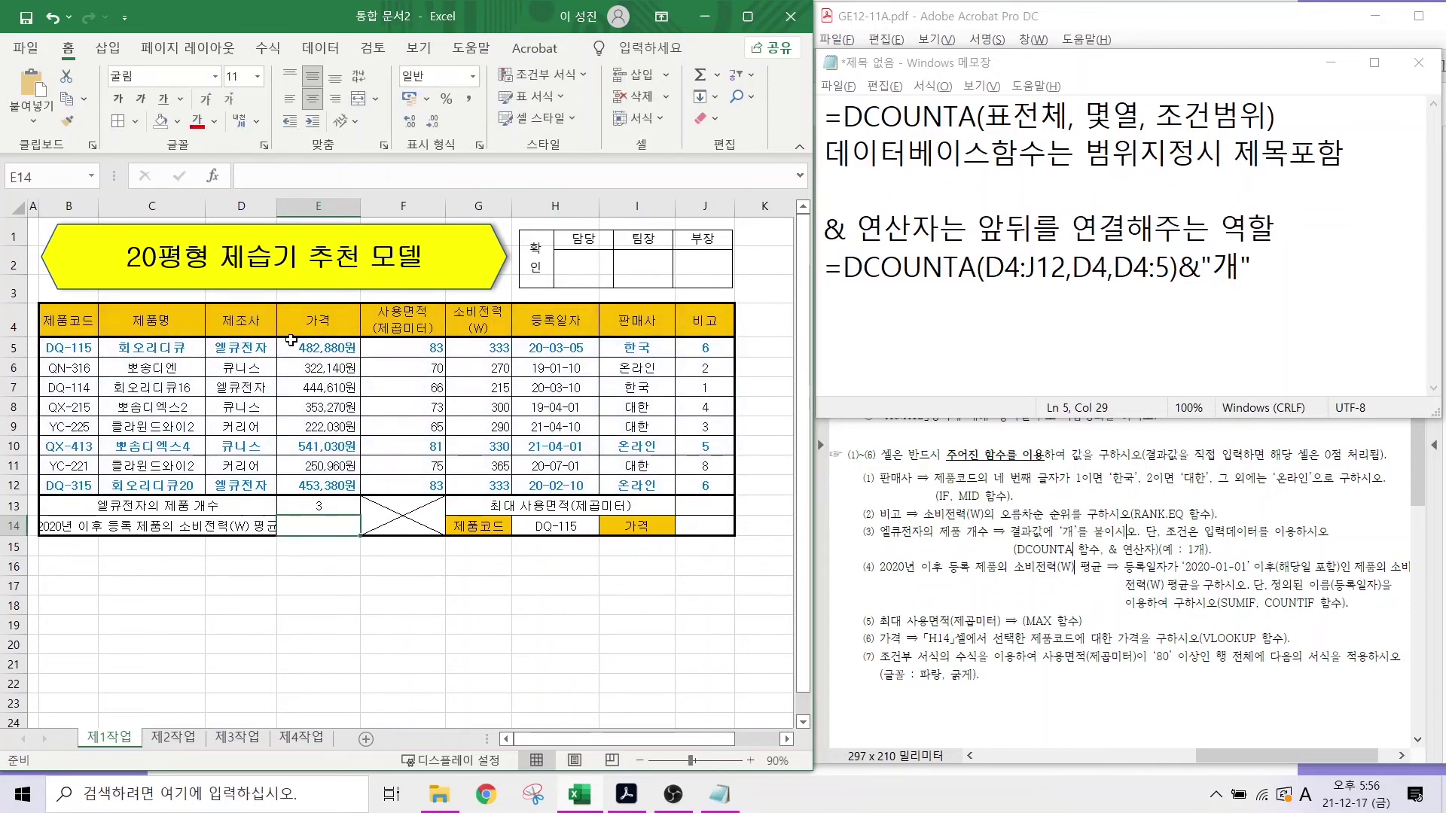
key("ctrl+Return")
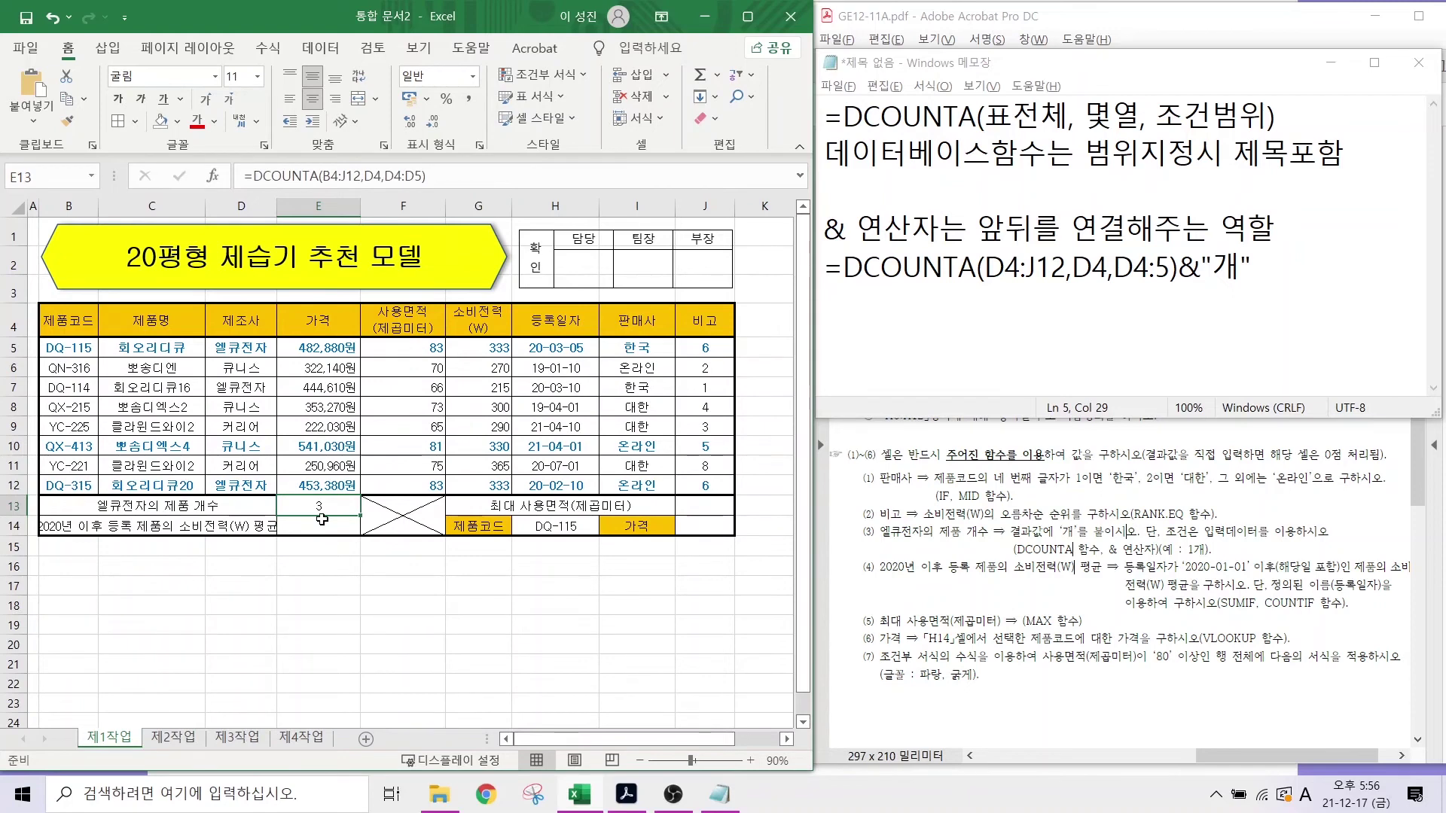
- Append &"개" to the end of the DCOUNTA formula in cell E13
left_click(435, 174)
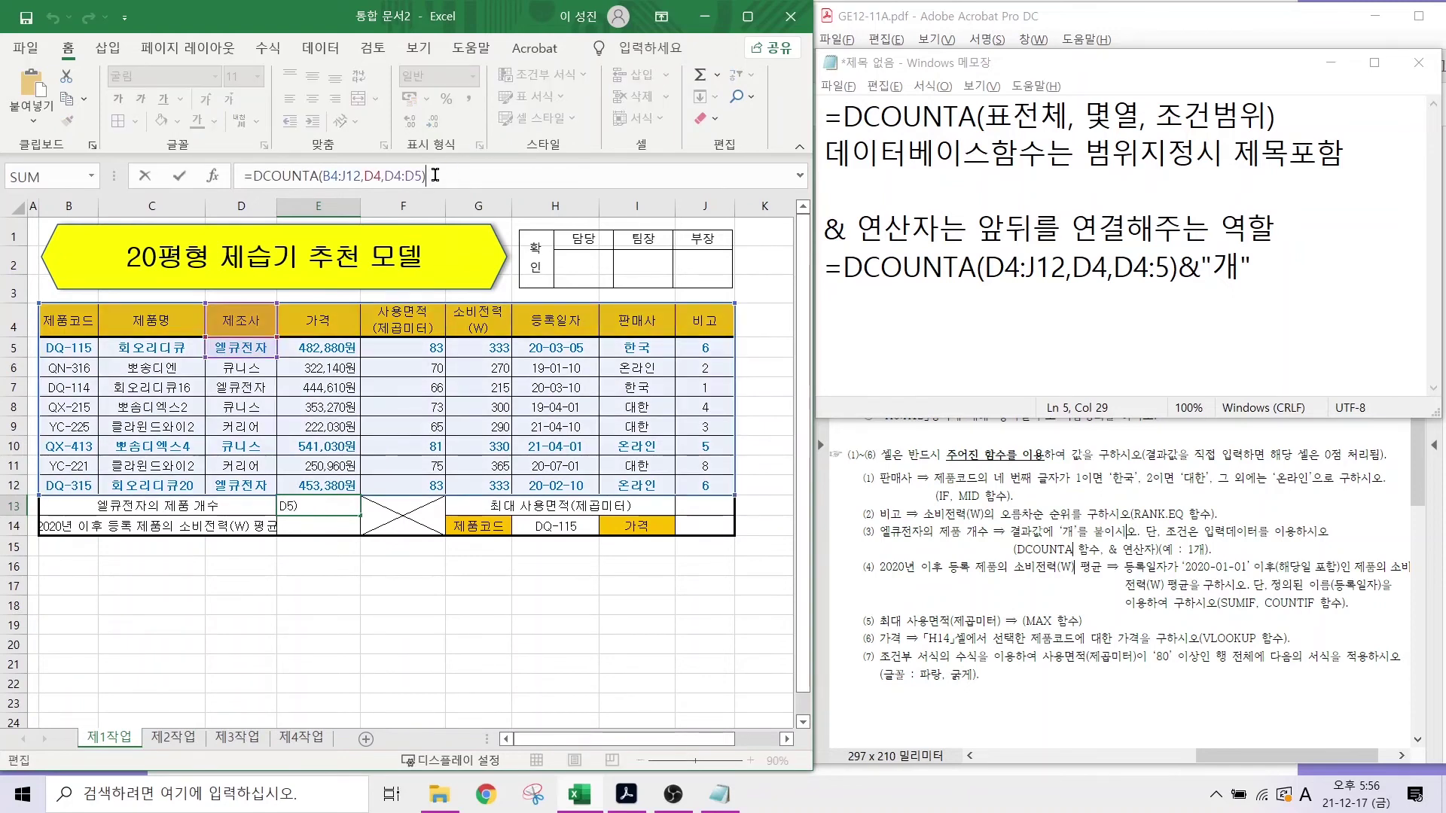
type("&\"")
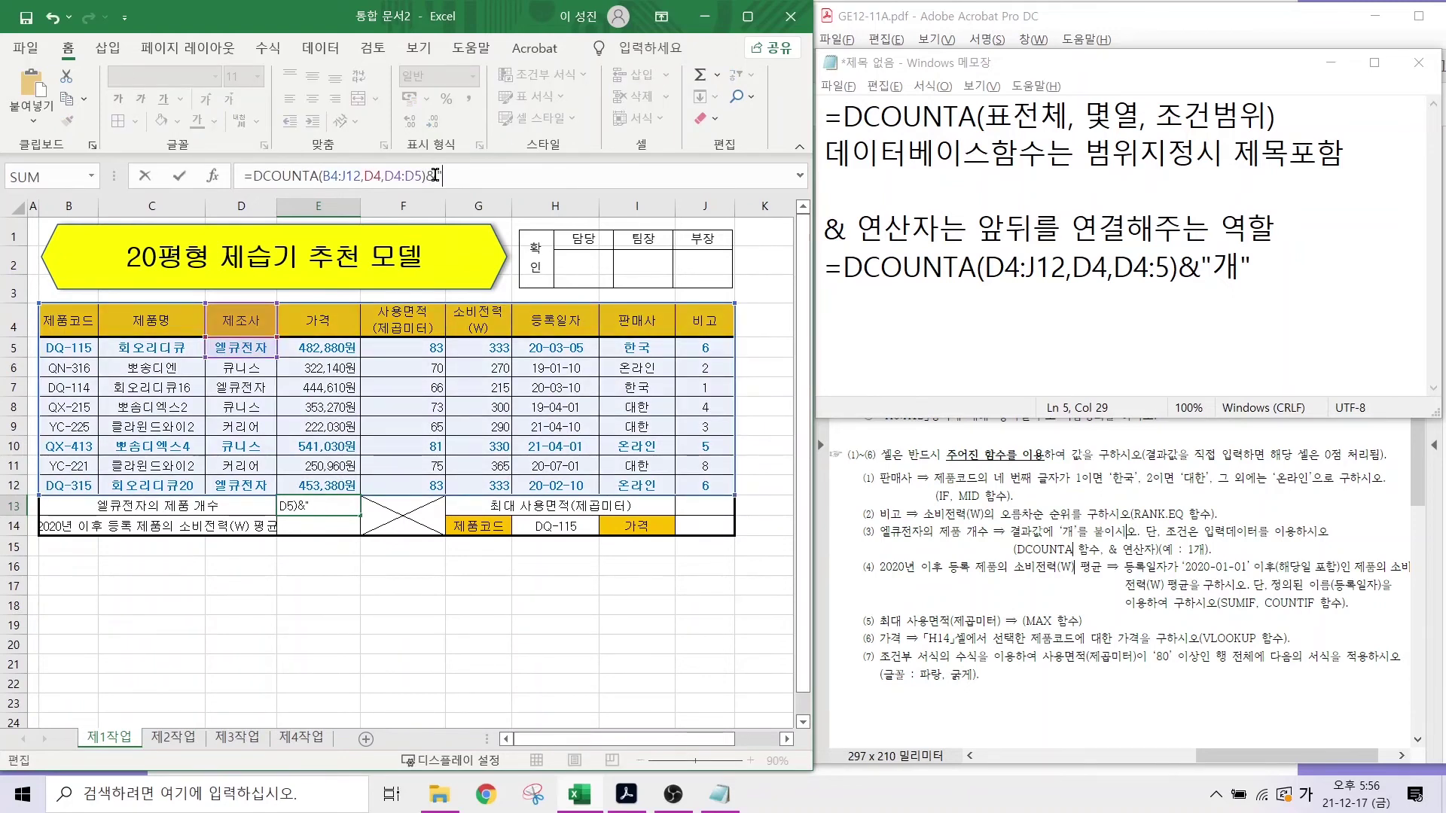
type("개\"")
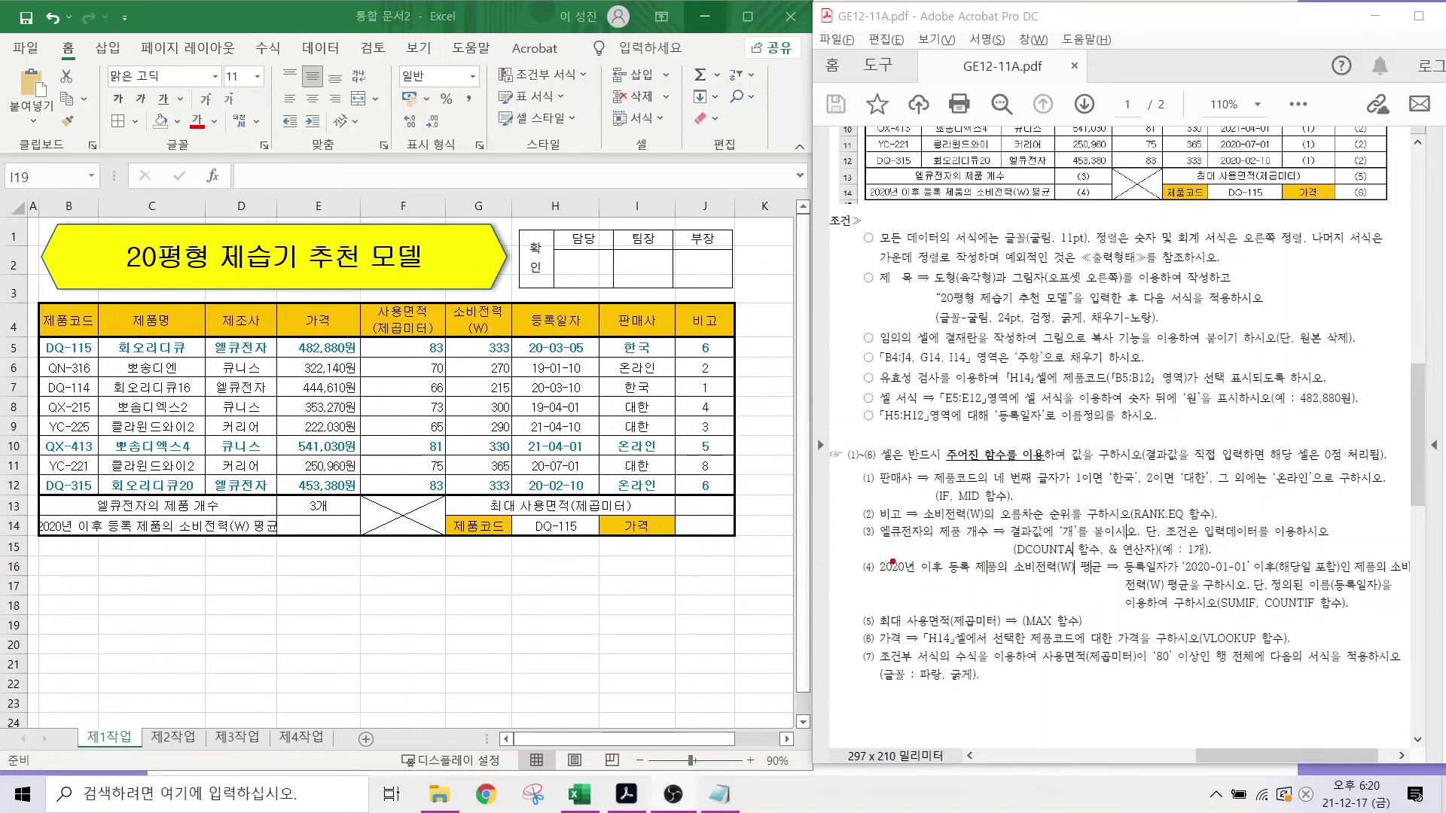
- Examine the PDF's condition (4) on the 소비전력 average, and review the SUMIF and COUNTIF arguments in the Notepad notes
left_click_drag(886, 575, 1111, 582)
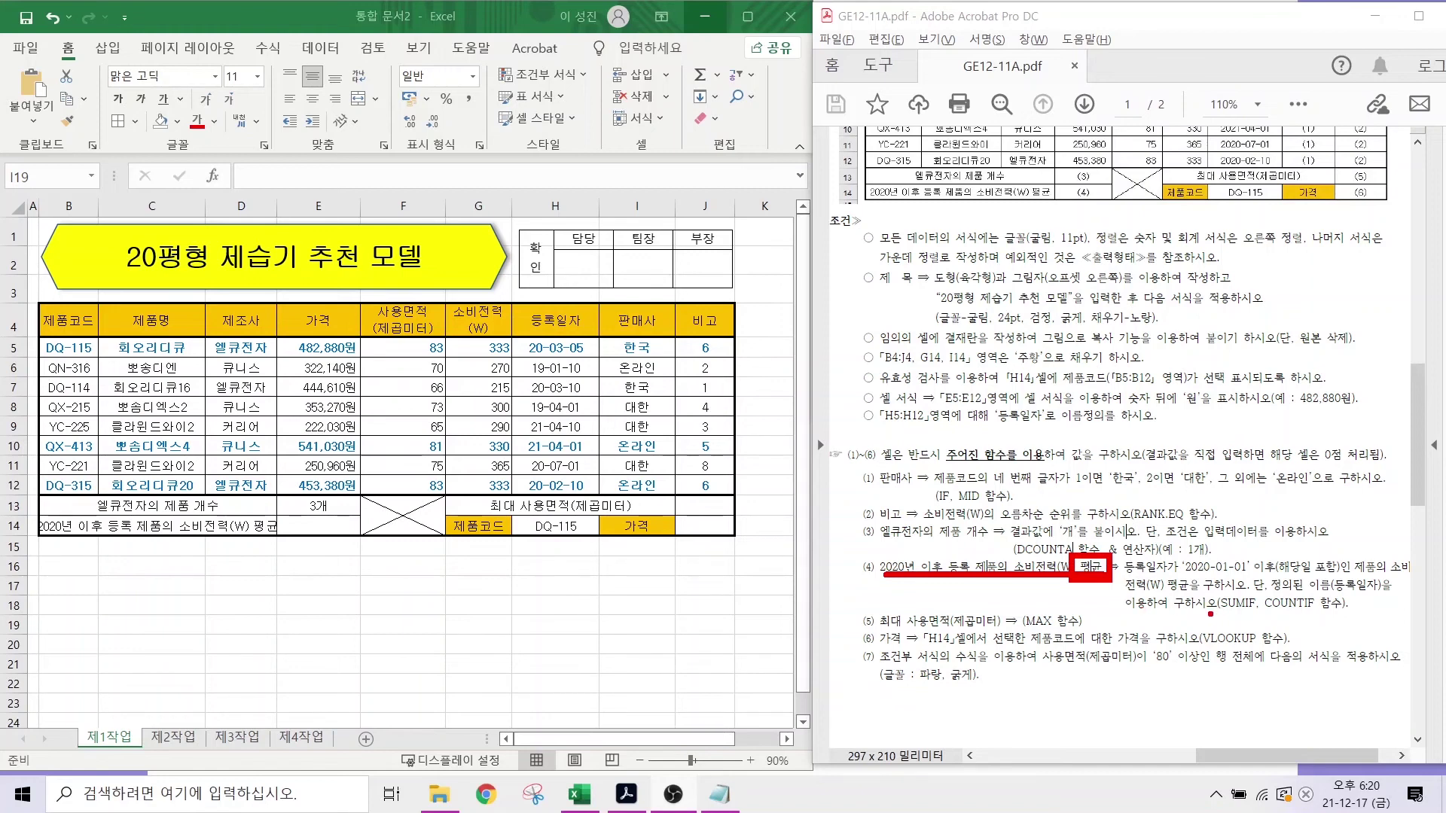
left_click_drag(1209, 614, 1380, 613)
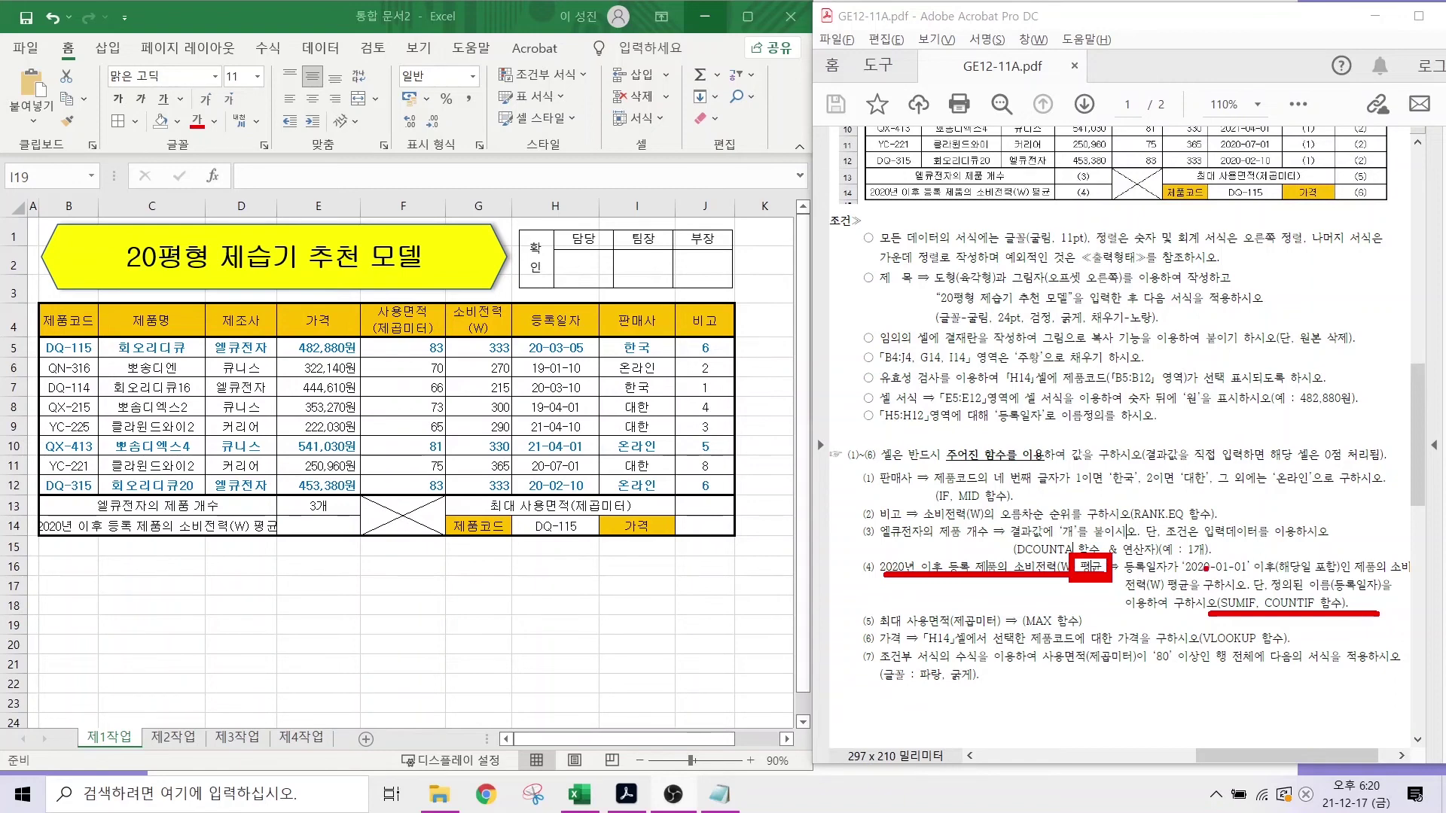
key("Escape")
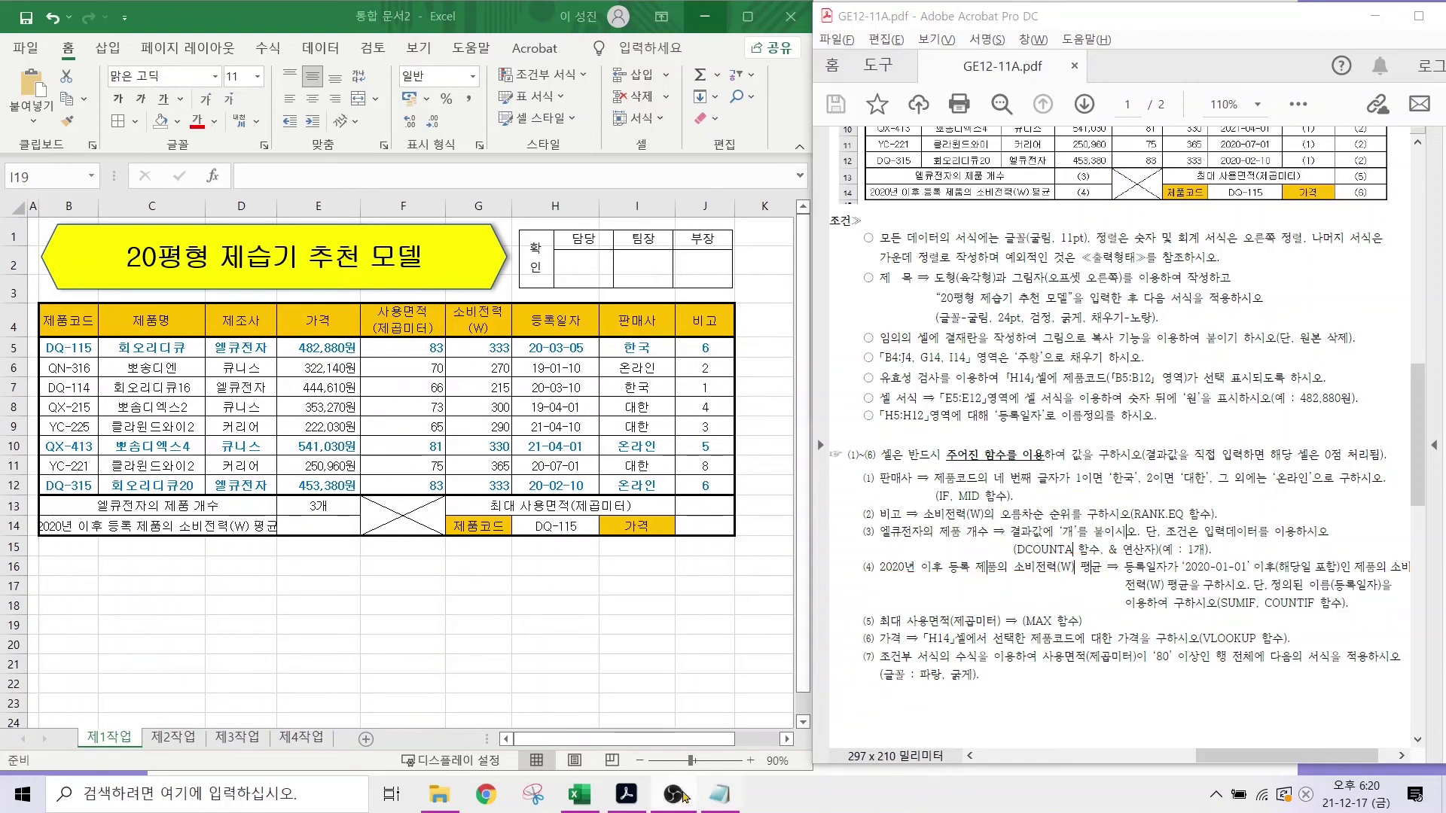
key("alt+Tab")
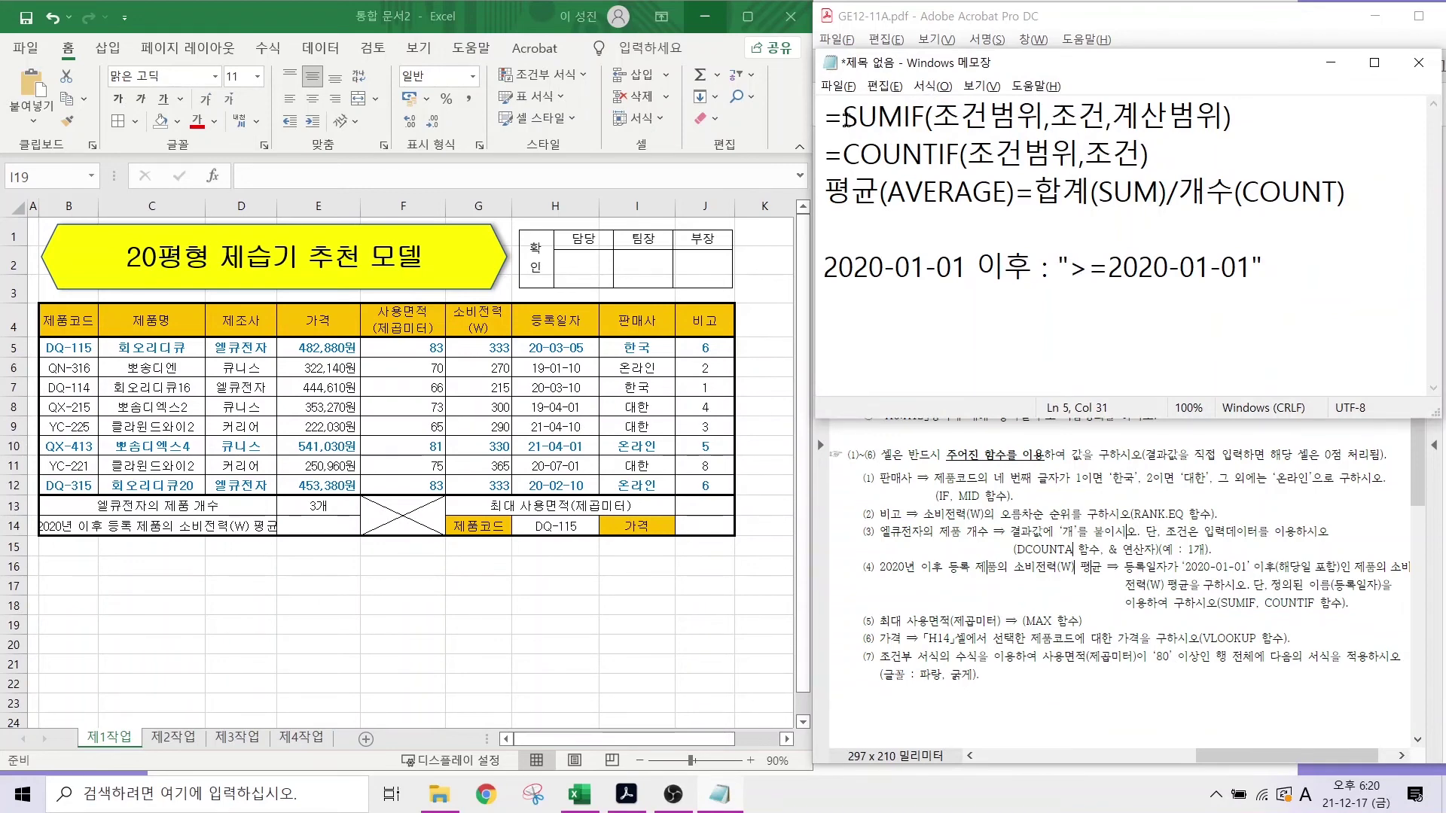
left_click_drag(844, 118, 923, 119)
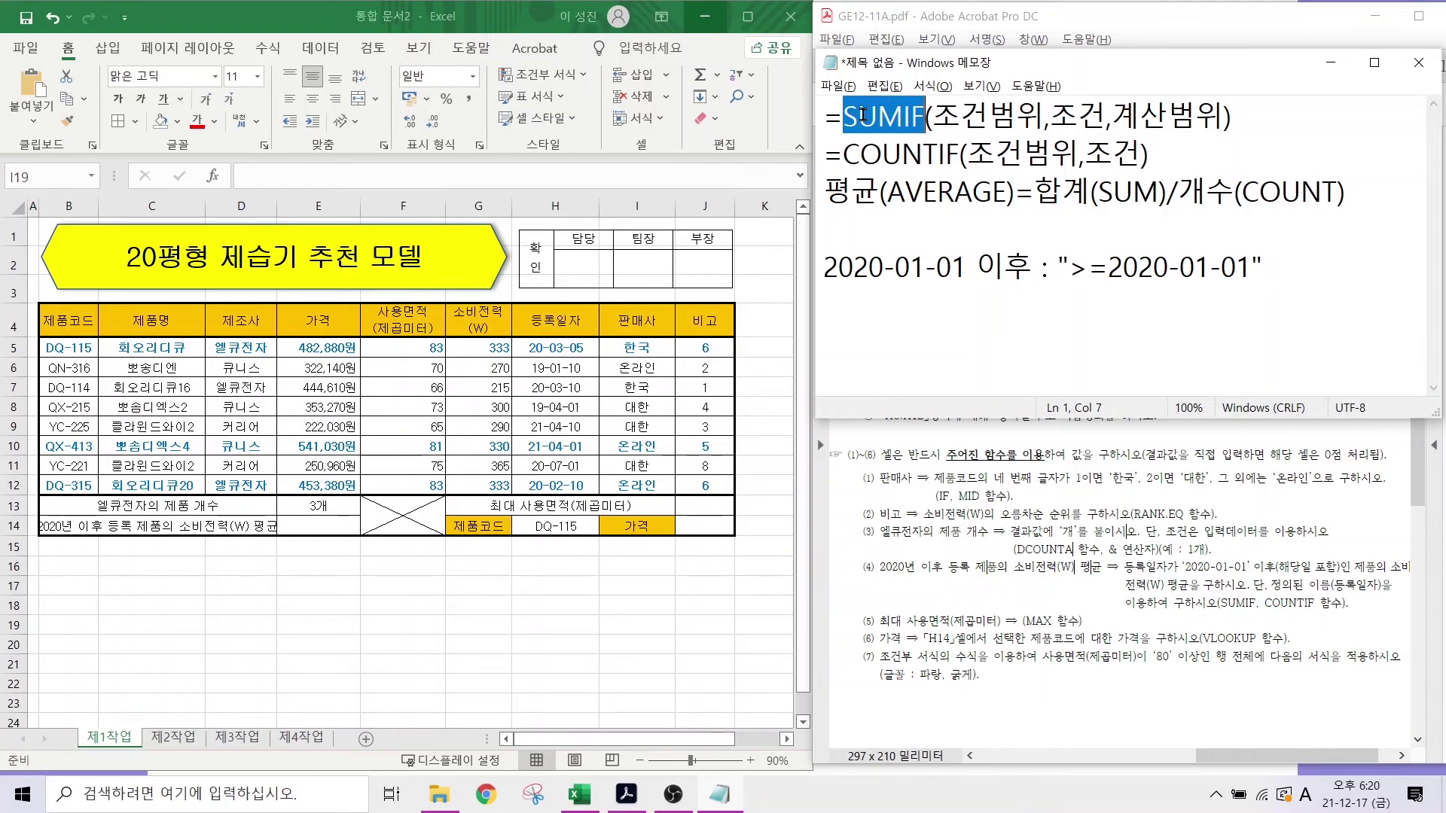
left_click_drag(842, 155, 955, 156)
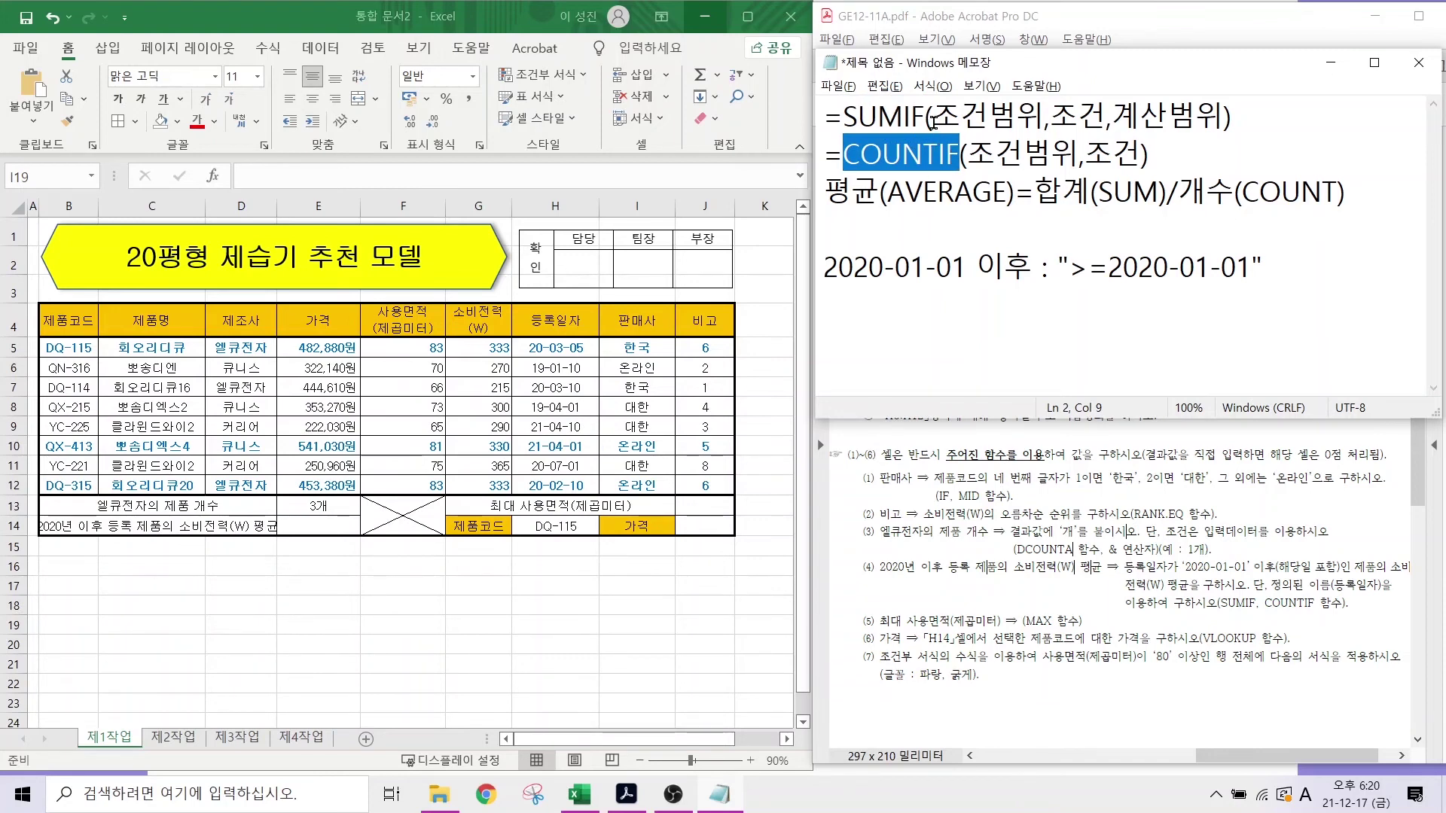
left_click_drag(933, 117, 1105, 116)
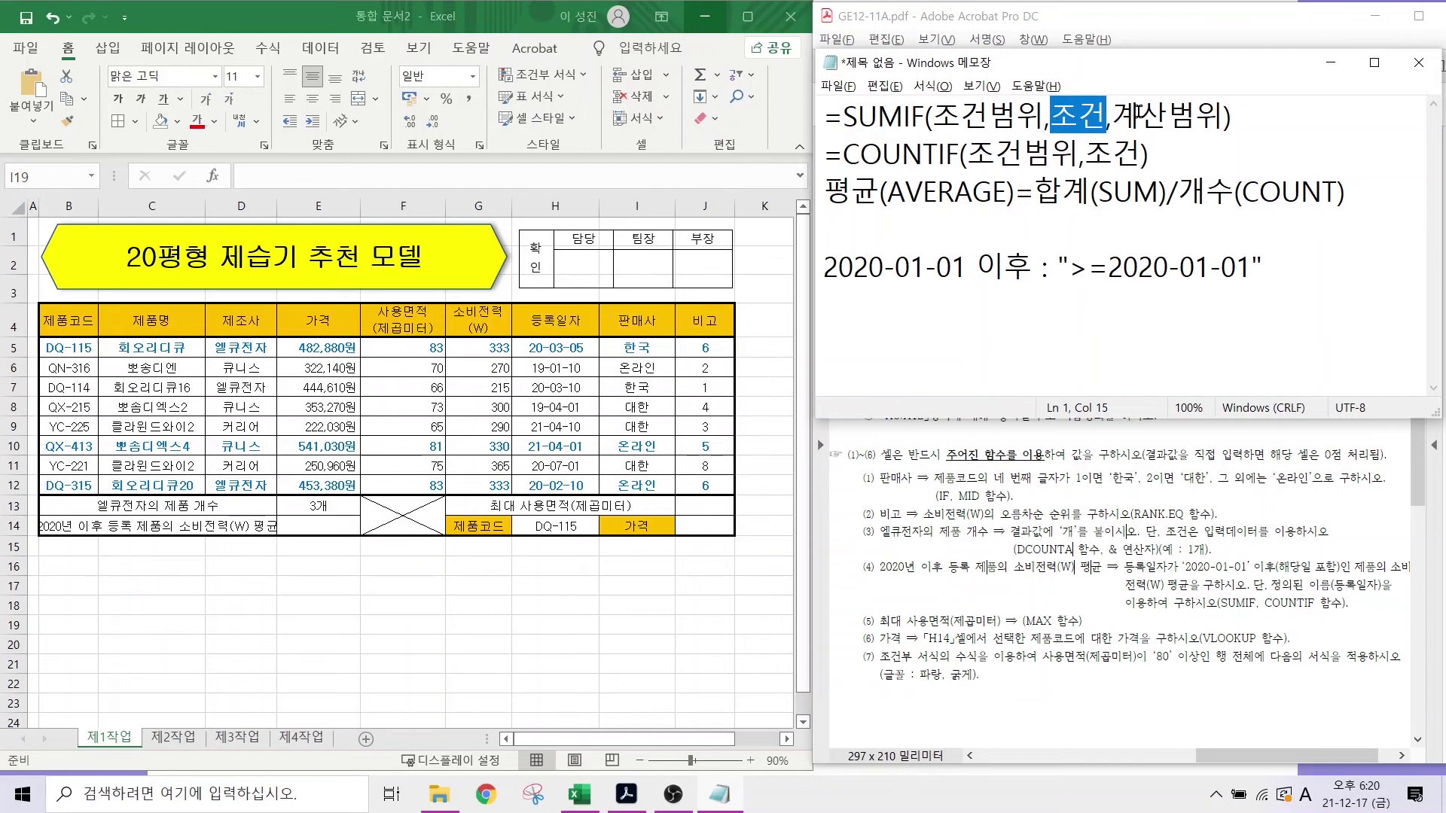
left_click_drag(1113, 117, 1209, 110)
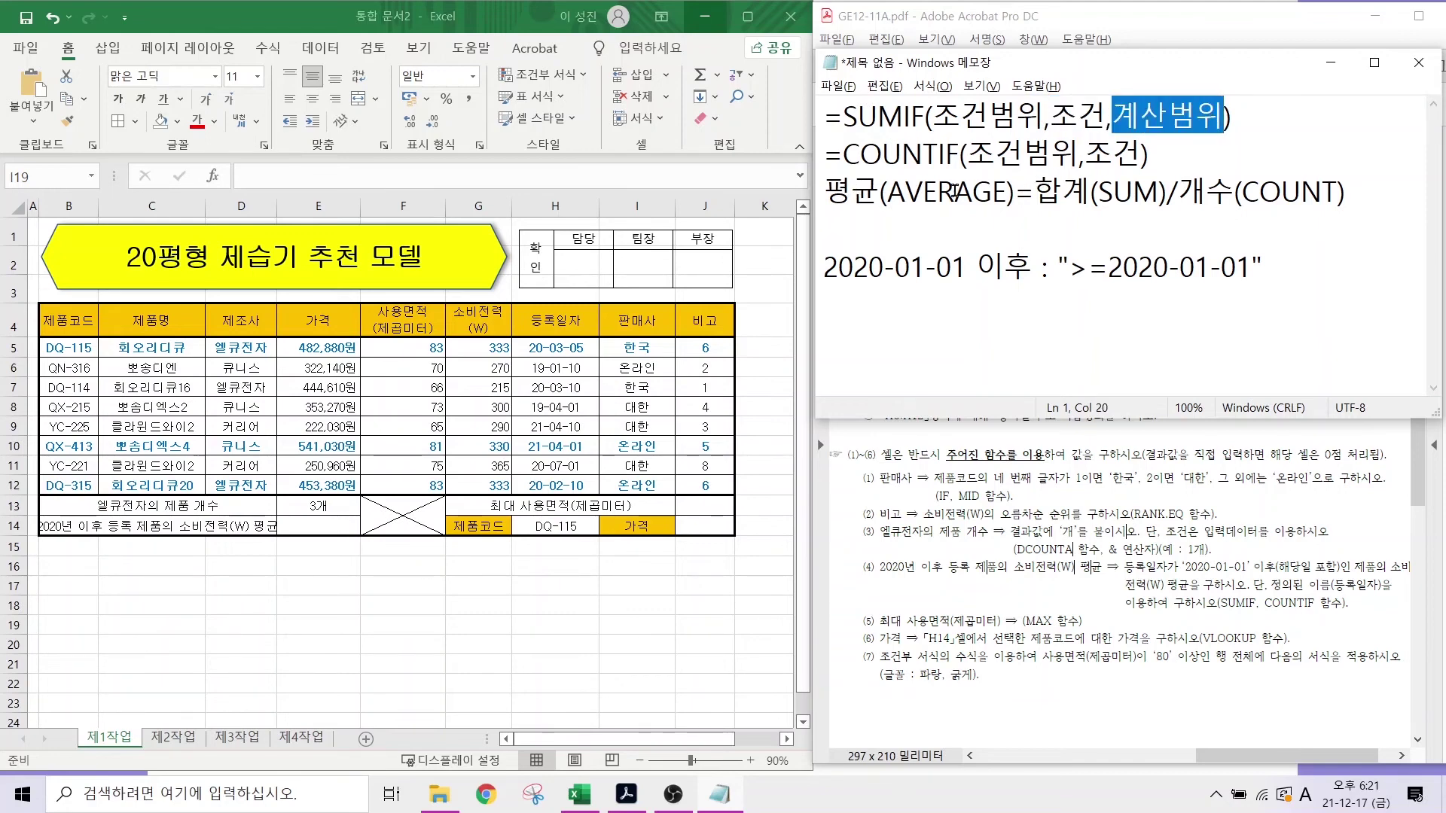
- Review the notes on average as SUM divided by COUNT and the quoted criterion ">=2020-01-01", comparing them with the 등록일자 column
mouse_move(1100, 220)
left_mouse_down()
mouse_move(1030, 202)
mouse_move(1110, 173)
mouse_move(1120, 218)
left_mouse_up()
mouse_move(1269, 215)
left_mouse_down()
mouse_move(1229, 219)
mouse_move(1242, 152)
mouse_move(1292, 220)
left_mouse_up()
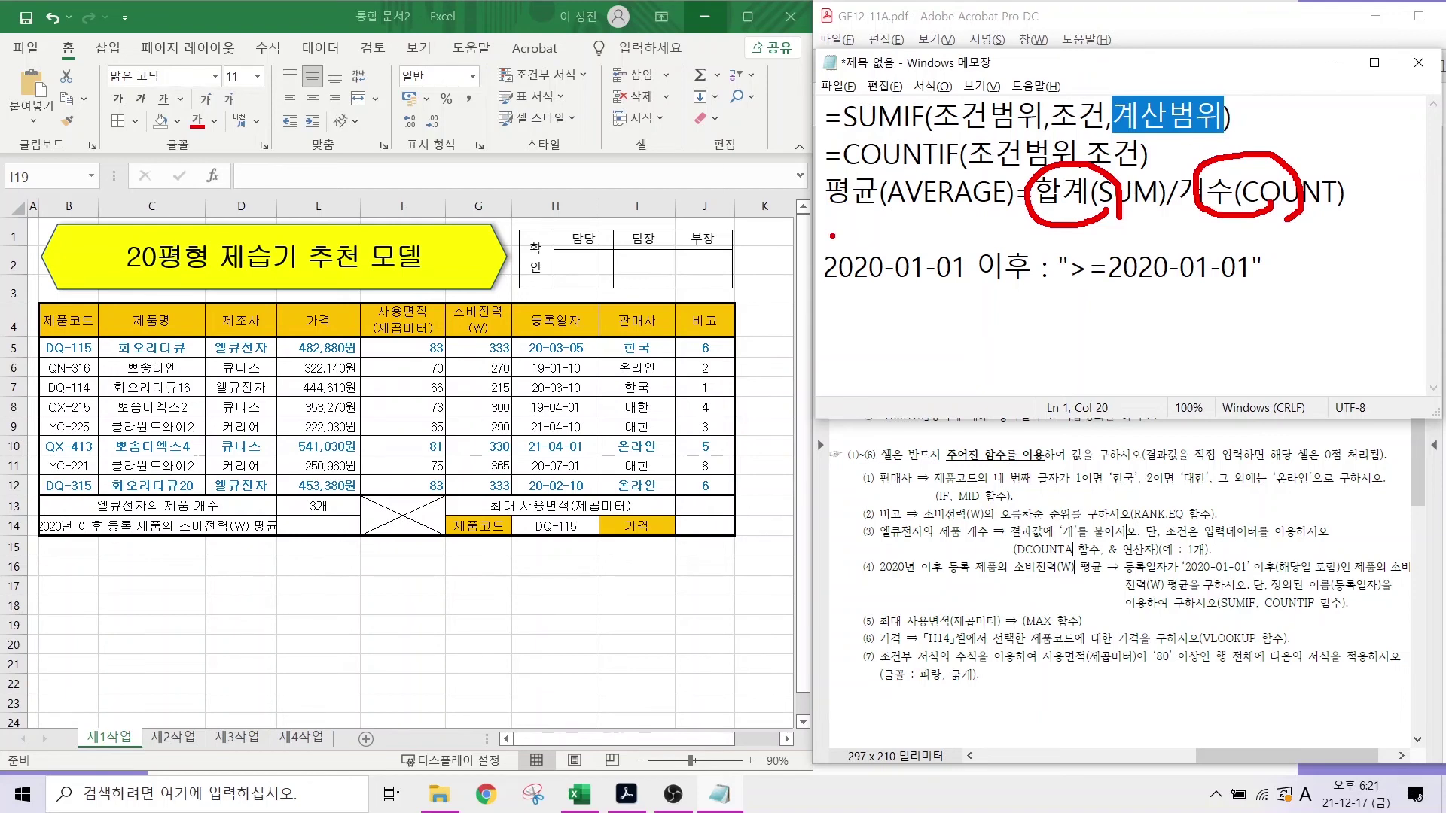
left_click_drag(1191, 154, 1155, 230)
key("Escape")
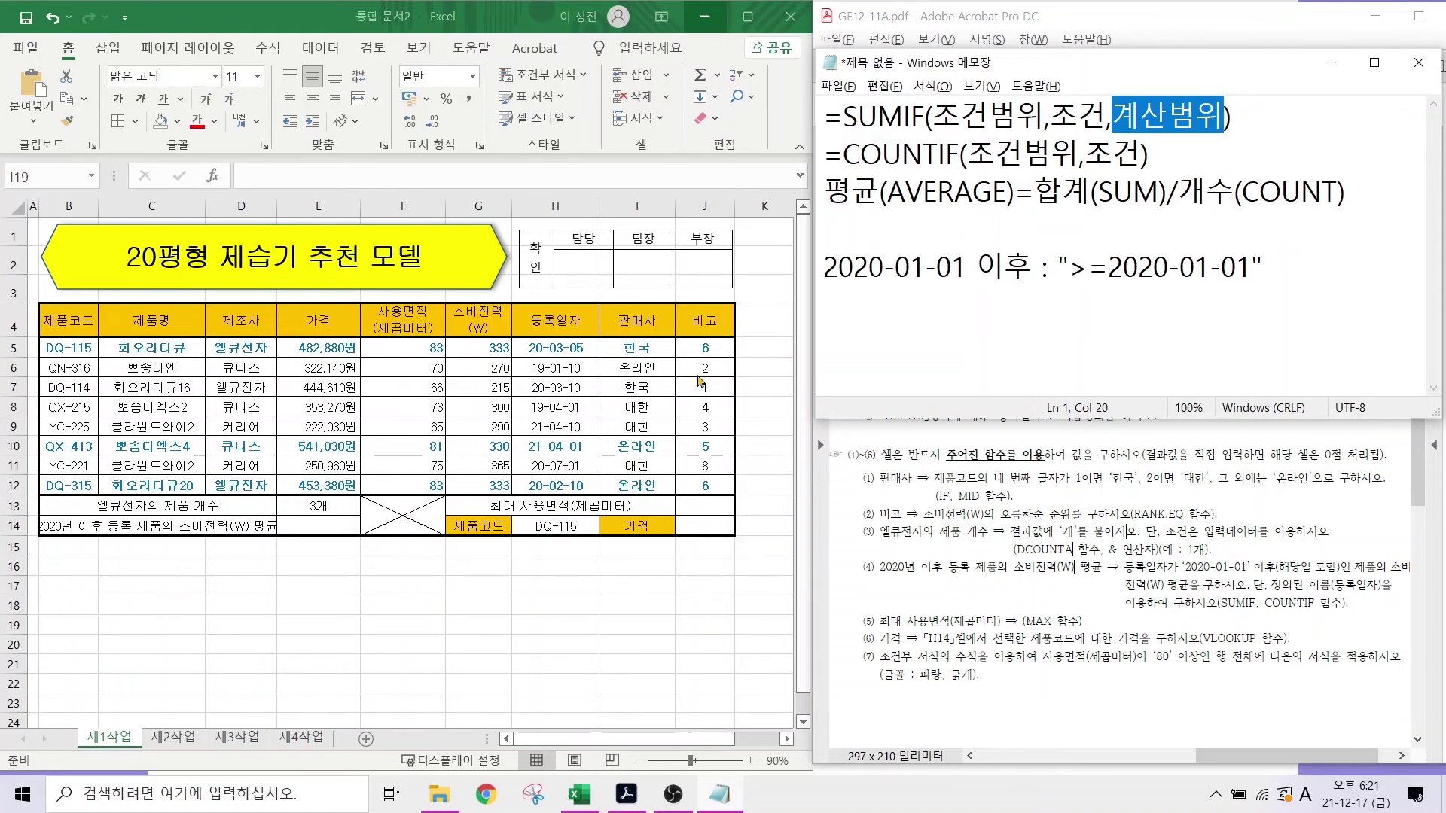
key("ctrl+2")
mouse_move(511, 325)
left_mouse_down()
mouse_move(572, 391)
mouse_move(618, 505)
mouse_move(610, 335)
mouse_move(604, 497)
left_mouse_up()
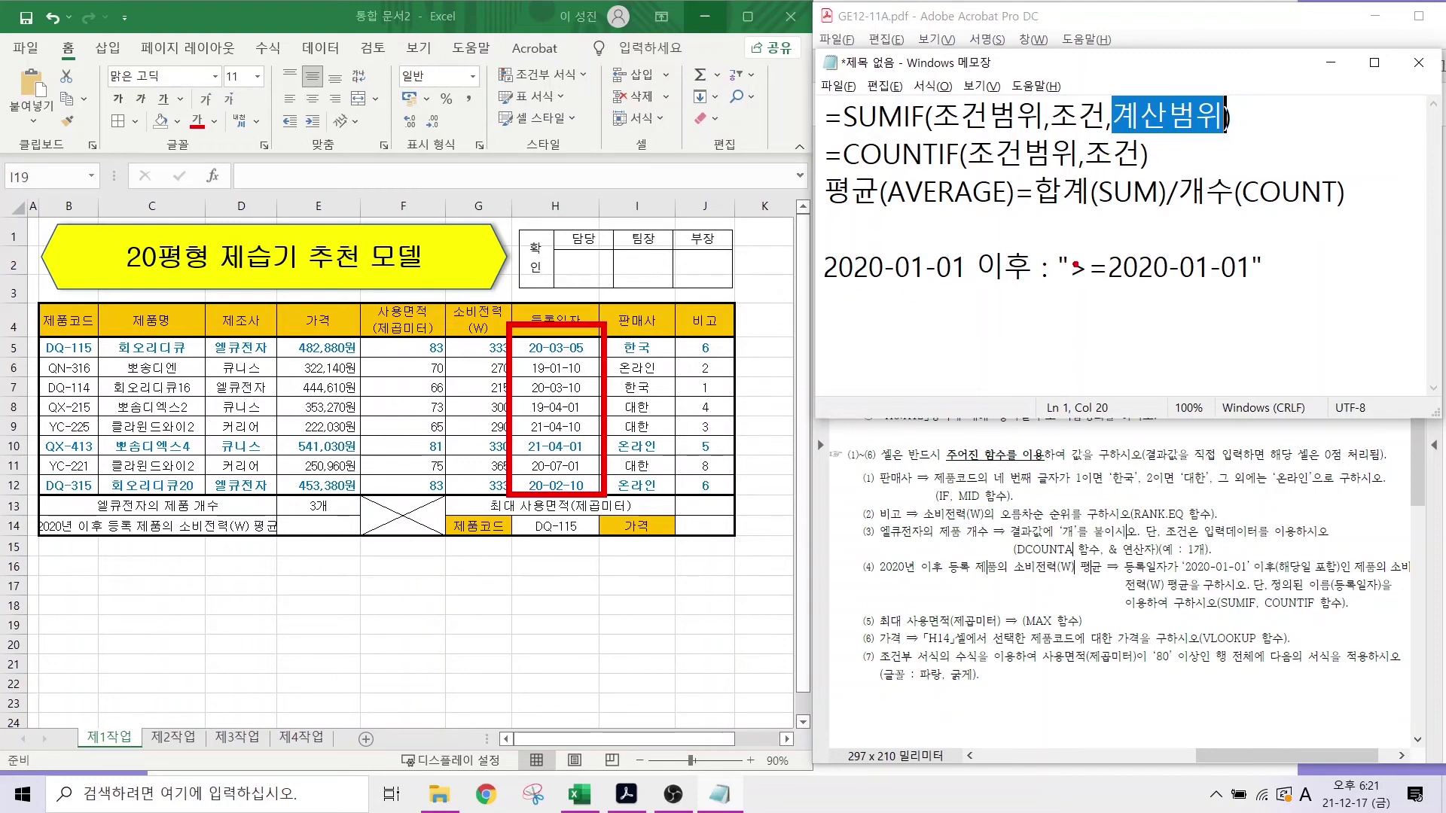
mouse_move(1047, 260)
left_mouse_down()
mouse_move(1069, 242)
mouse_move(1081, 258)
left_mouse_up()
mouse_move(1272, 265)
left_mouse_down()
mouse_move(1237, 253)
mouse_move(1279, 262)
left_mouse_up()
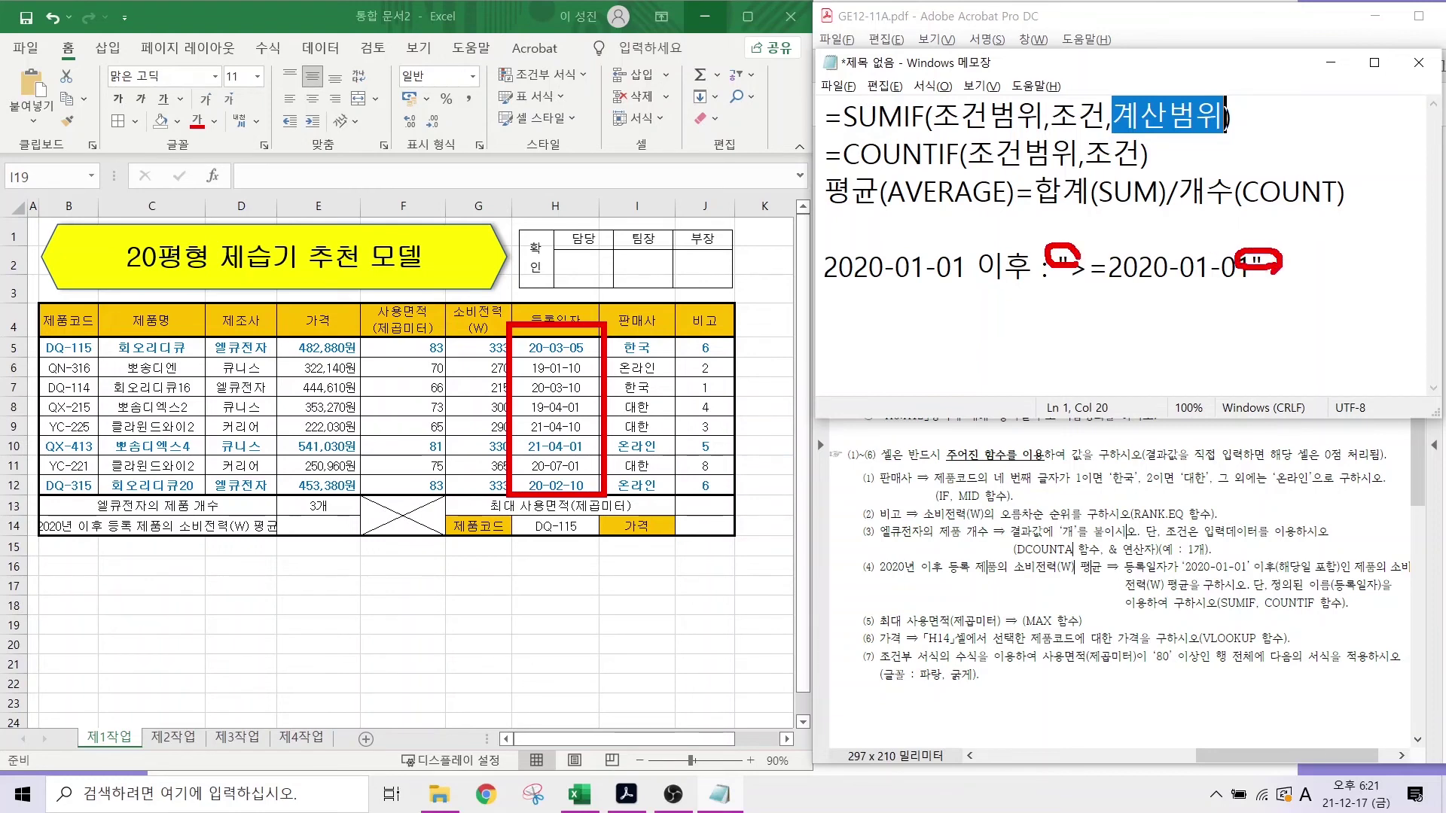
- Add the comparison example 2>=1 on a new line below the 2020-01-01 criterion in the Notepad notes
key("Escape")
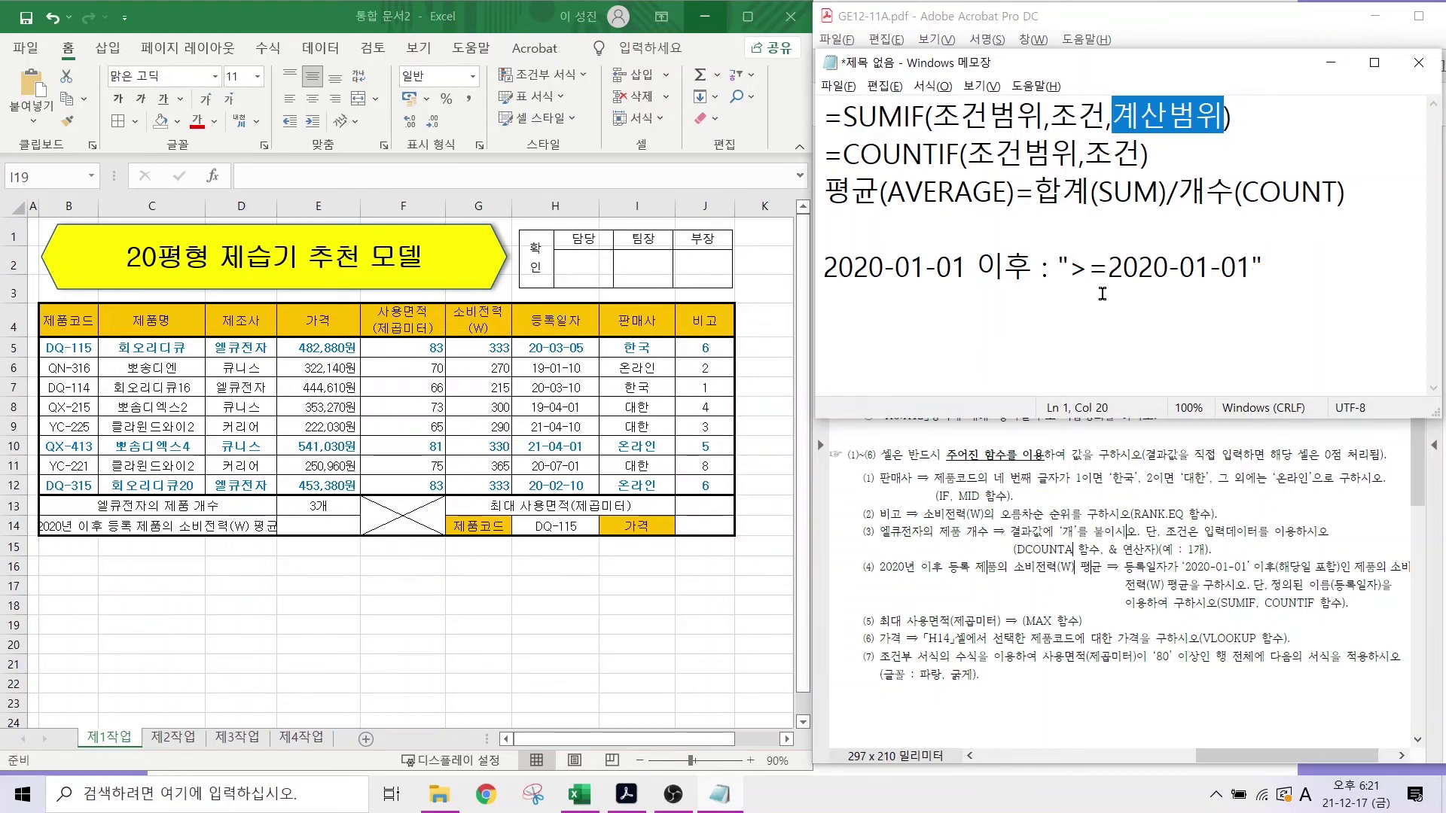
left_click(1287, 280)
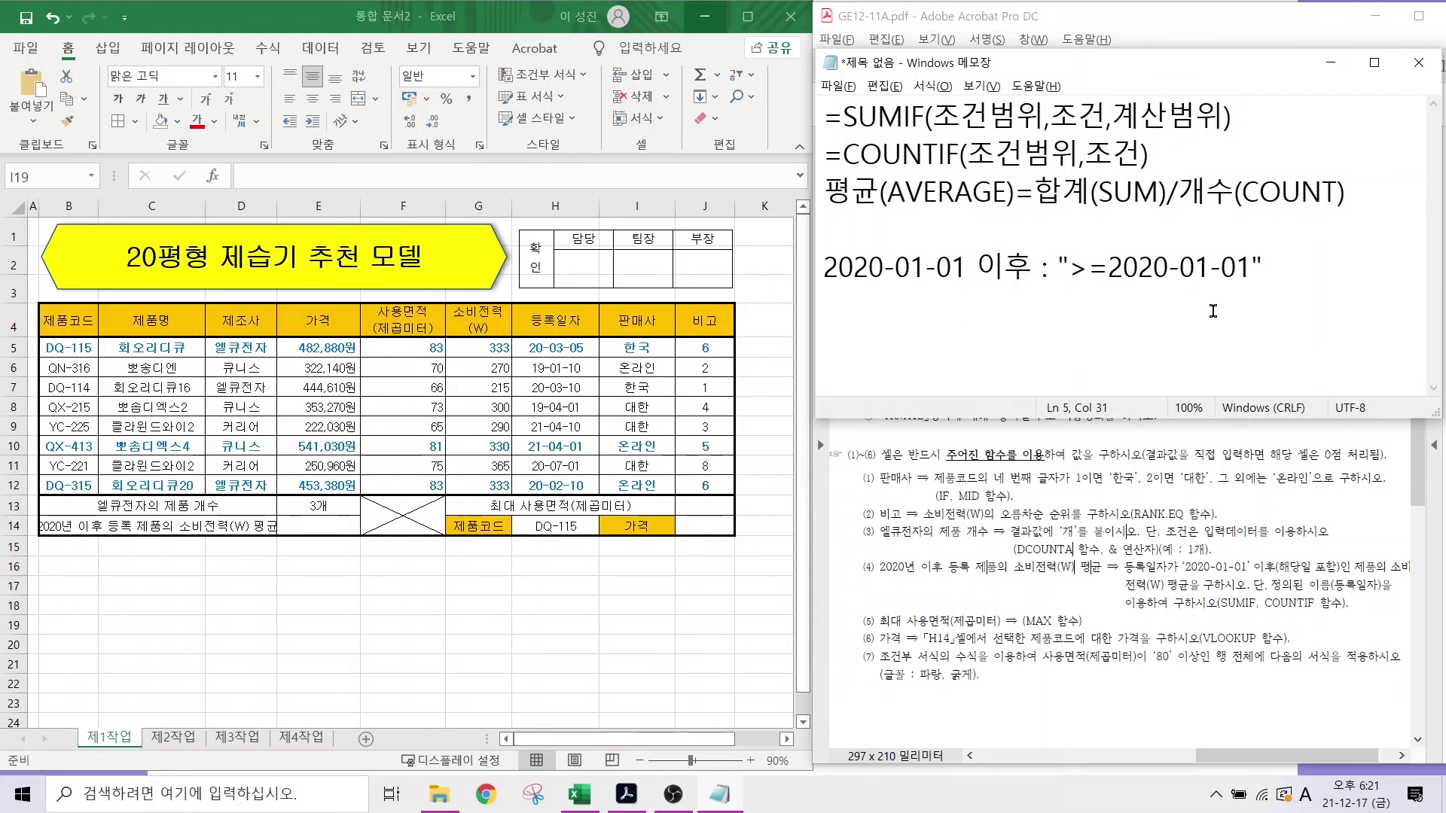
key("Return")
type("2>=1")
mouse_move(832, 331)
left_mouse_down()
mouse_move(804, 286)
mouse_move(837, 292)
mouse_move(840, 322)
mouse_move(872, 297)
mouse_move(906, 301)
mouse_move(903, 335)
left_mouse_up()
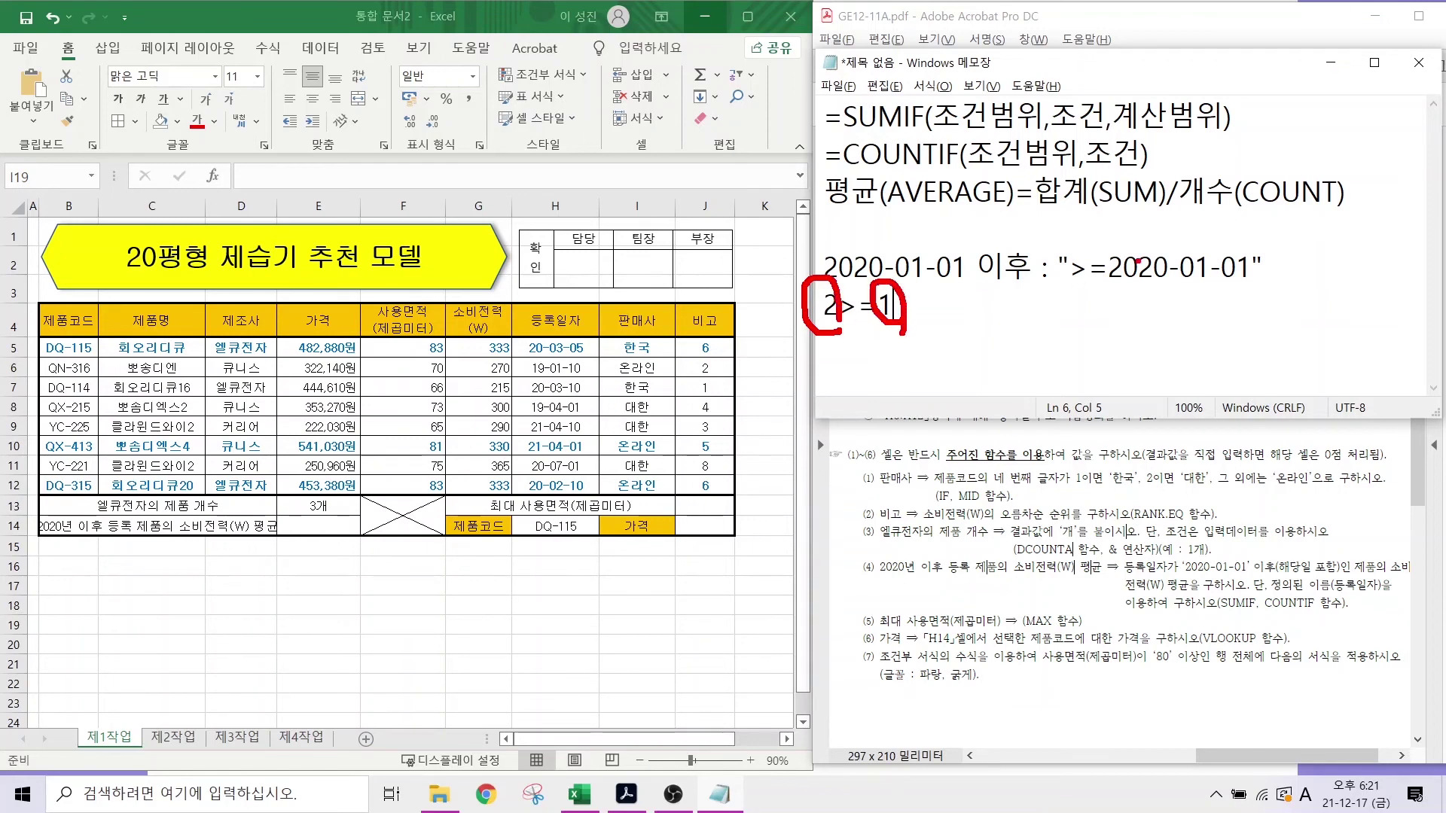
- Compare the operands around the operator in 2>=1 with the criterion ">=2020-01-01" and review the quotation marks enclosing it
left_click_drag(1071, 285, 1261, 285)
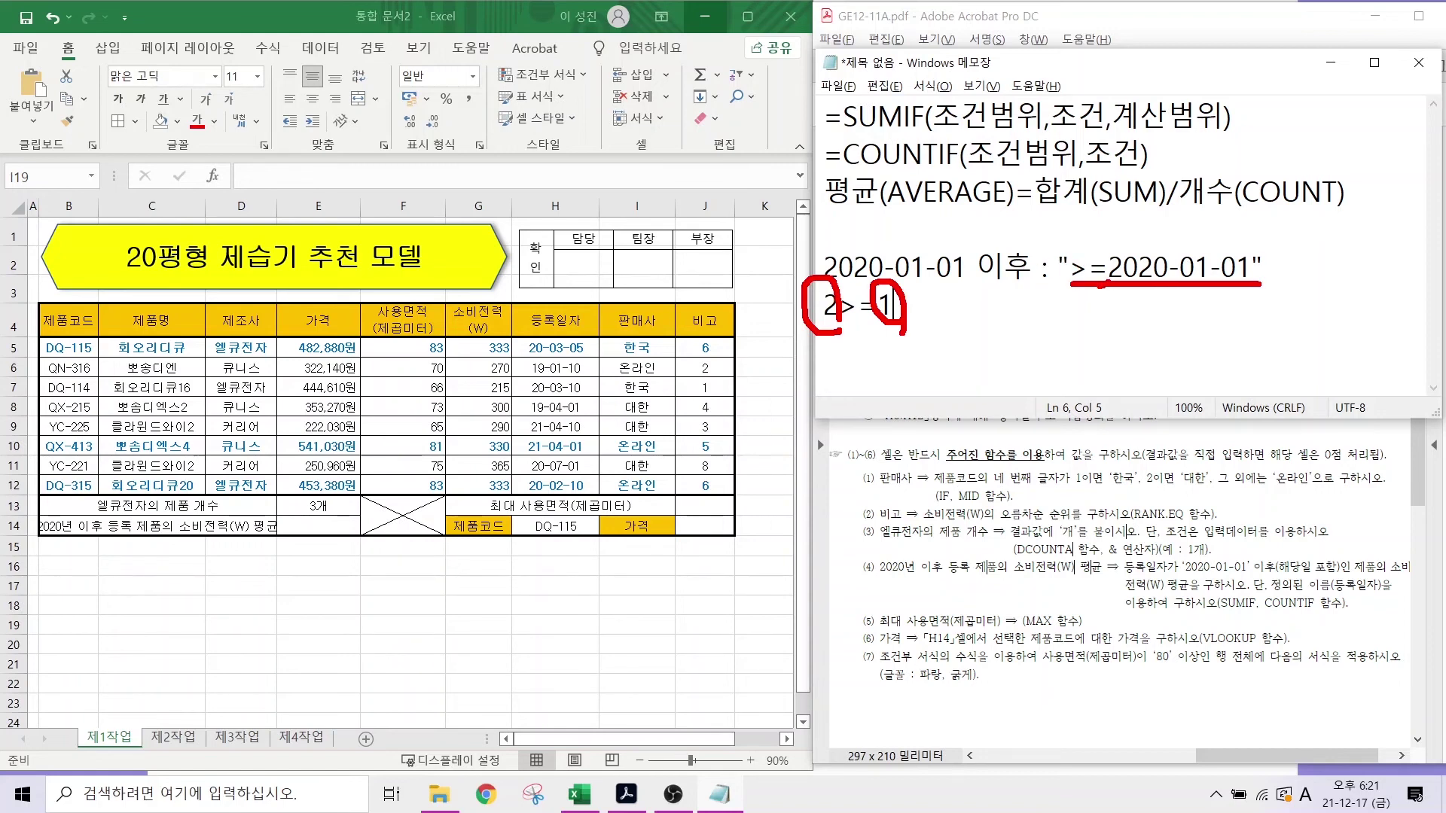
mouse_move(1100, 291)
left_mouse_down()
mouse_move(1061, 260)
mouse_move(1101, 284)
left_mouse_up()
left_click_drag(1177, 241, 1229, 184)
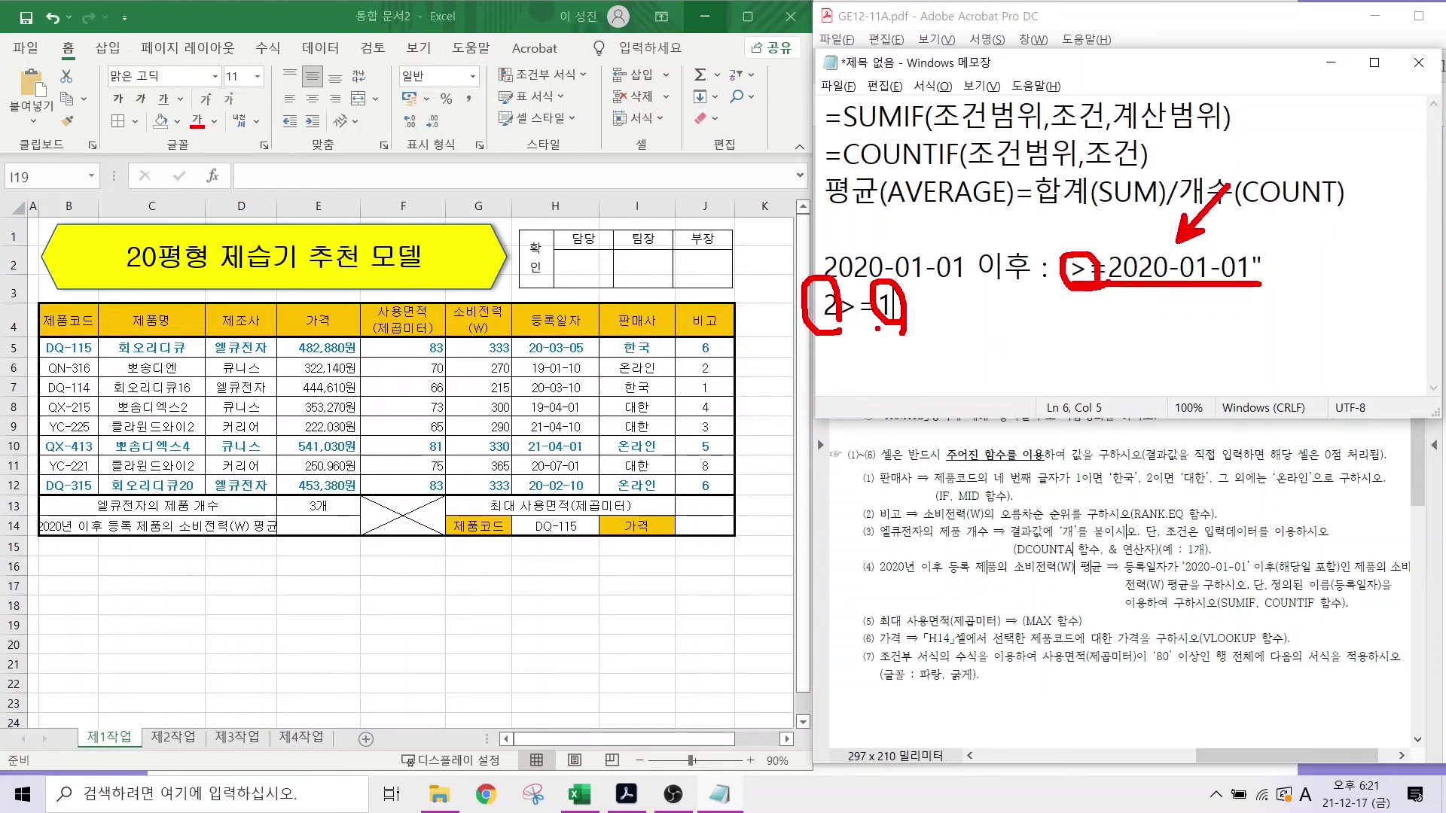
key("e")
left_click_drag(813, 322, 915, 321)
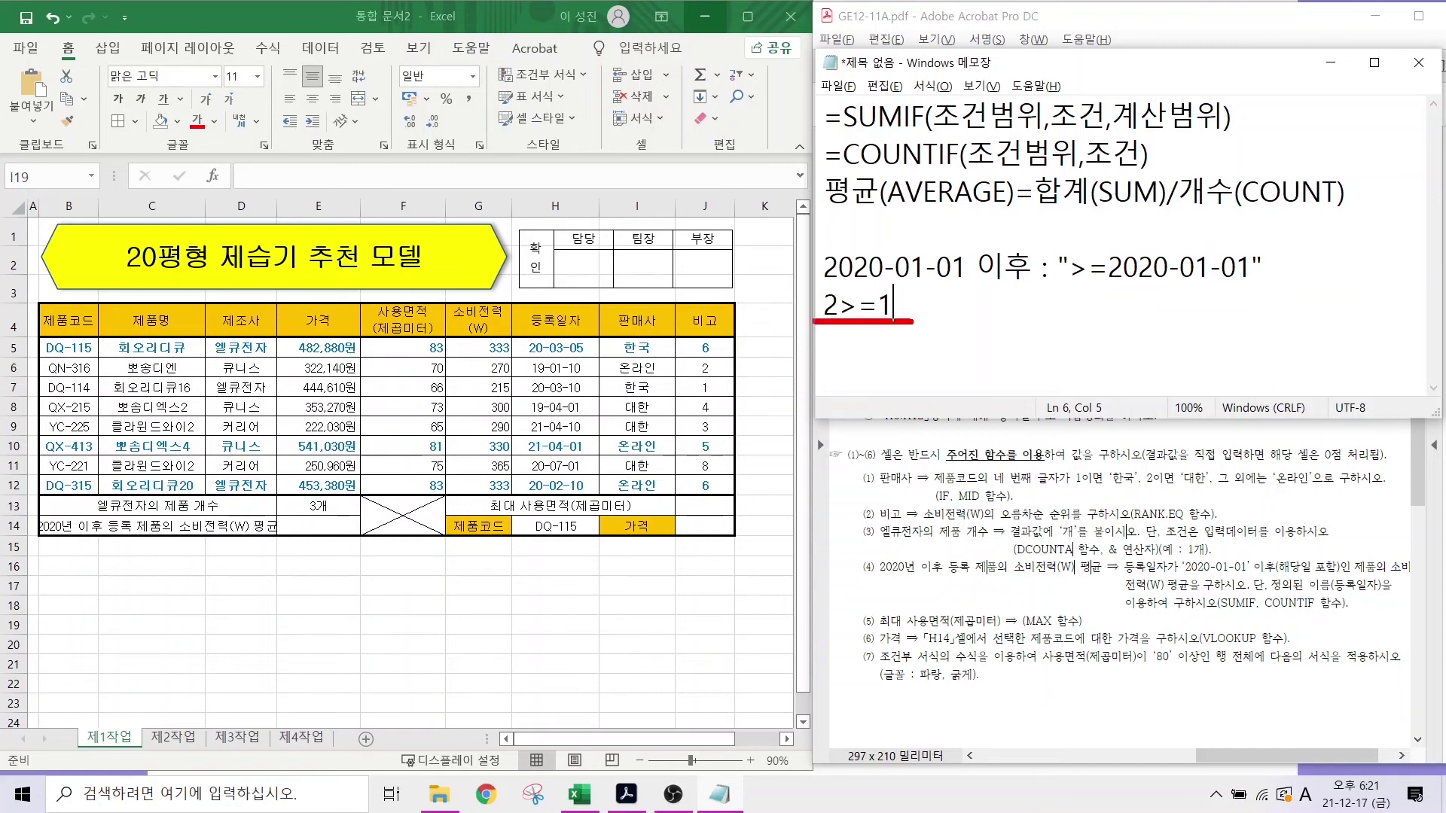
mouse_move(942, 231)
left_mouse_down()
mouse_move(892, 285)
mouse_move(918, 262)
left_mouse_up()
left_click_drag(786, 235, 816, 284)
left_click_drag(1069, 284, 1256, 282)
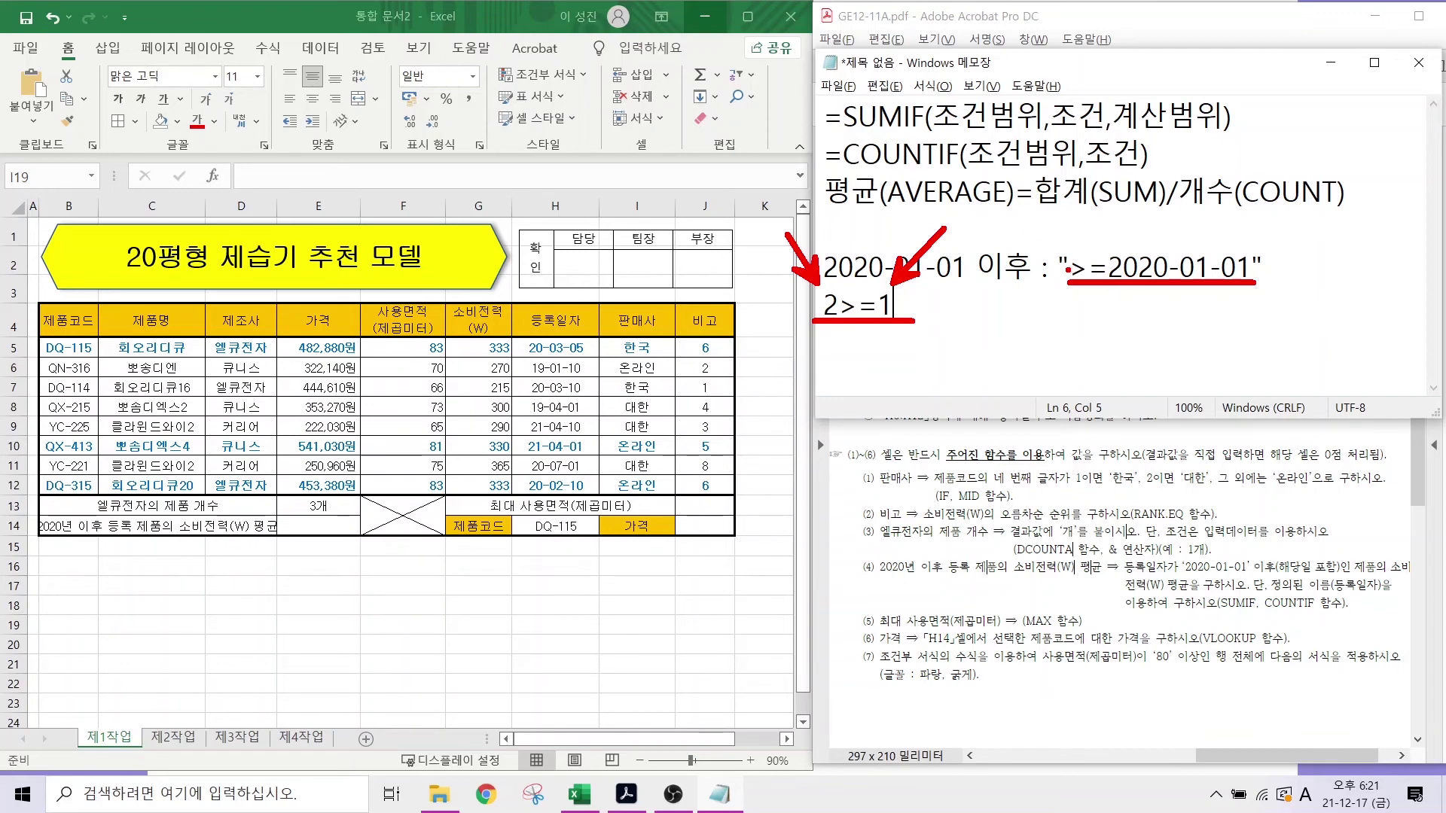
mouse_move(1061, 274)
left_mouse_down()
mouse_move(1055, 237)
mouse_move(1078, 257)
left_mouse_up()
mouse_move(1275, 265)
left_mouse_down()
mouse_move(1256, 273)
mouse_move(1243, 243)
mouse_move(1273, 260)
left_mouse_up()
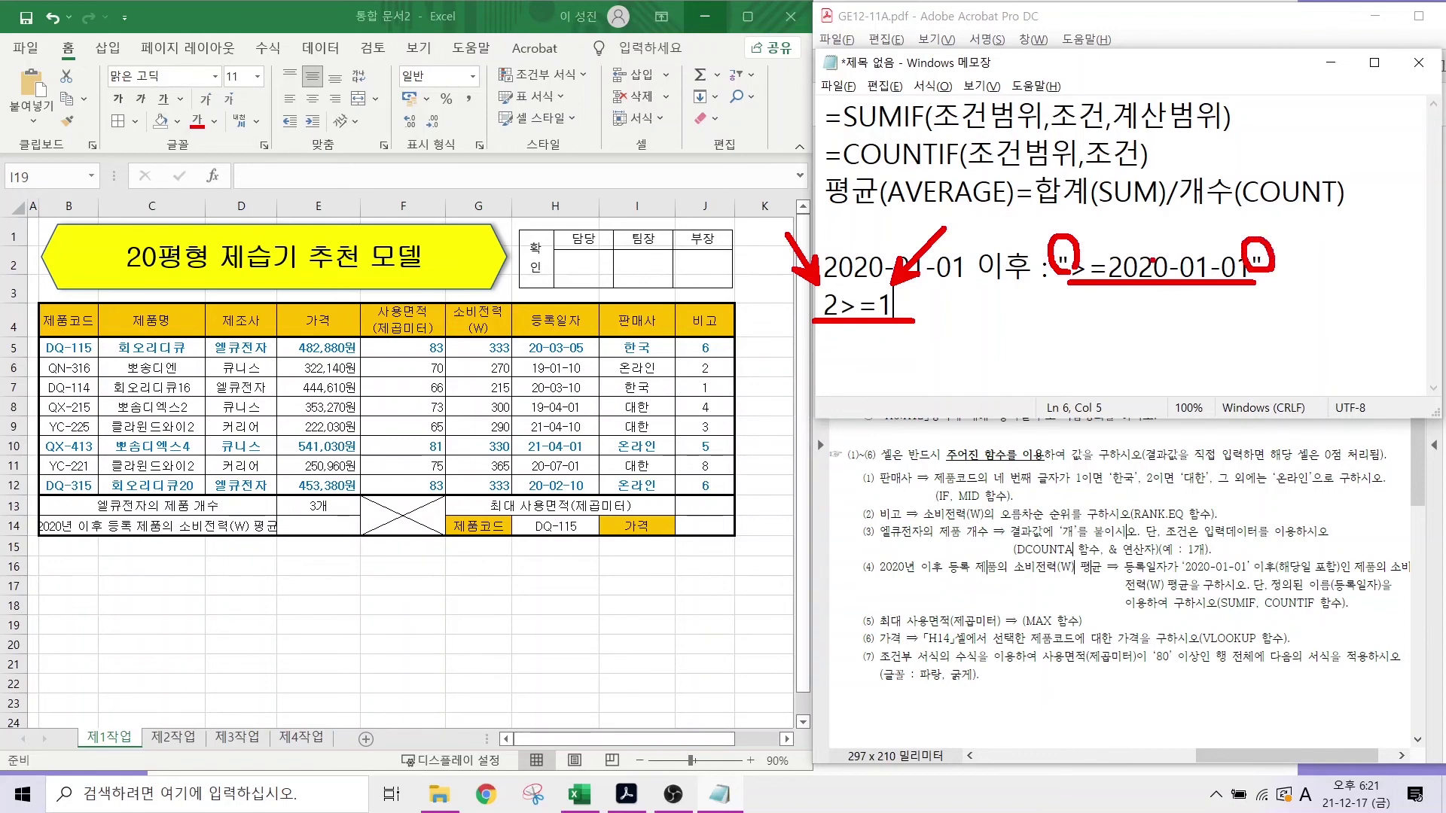
- Replace the 2>=1 example in the notes with the formula start =SUMIF(H5:H12
key("Escape")
key("shift+Home")
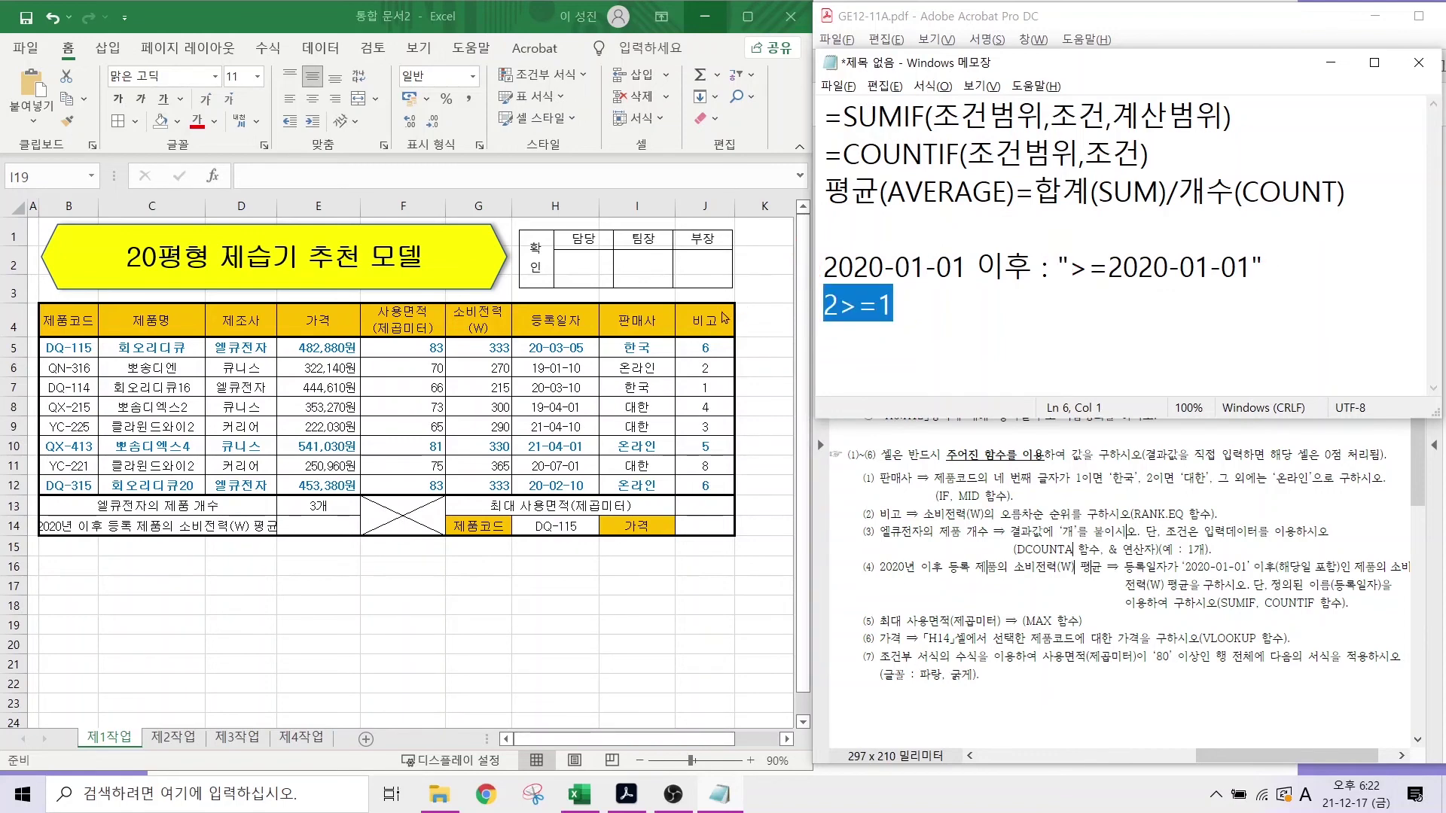
key("BackSpace")
type("=")
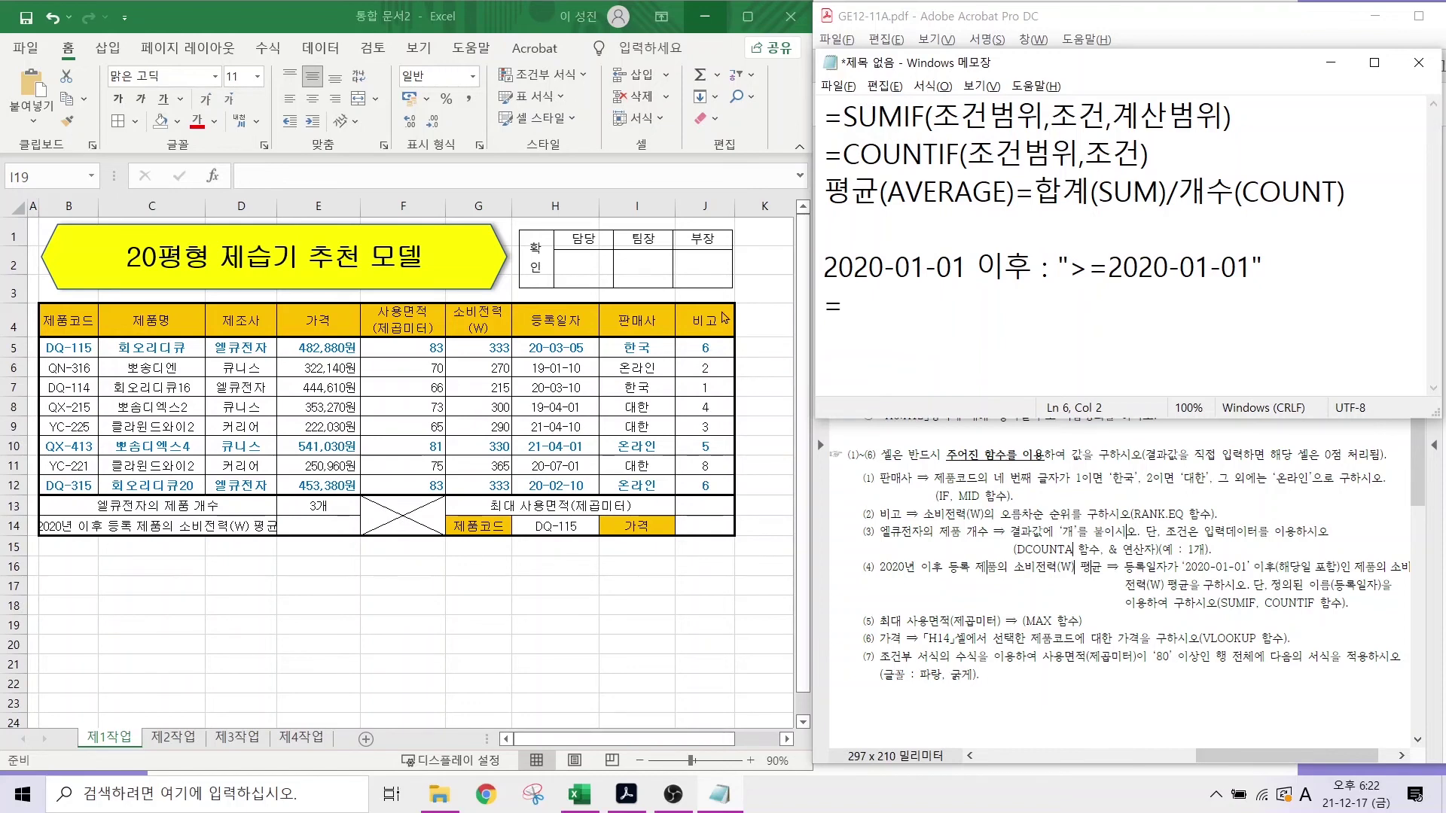
type("SUMIF(")
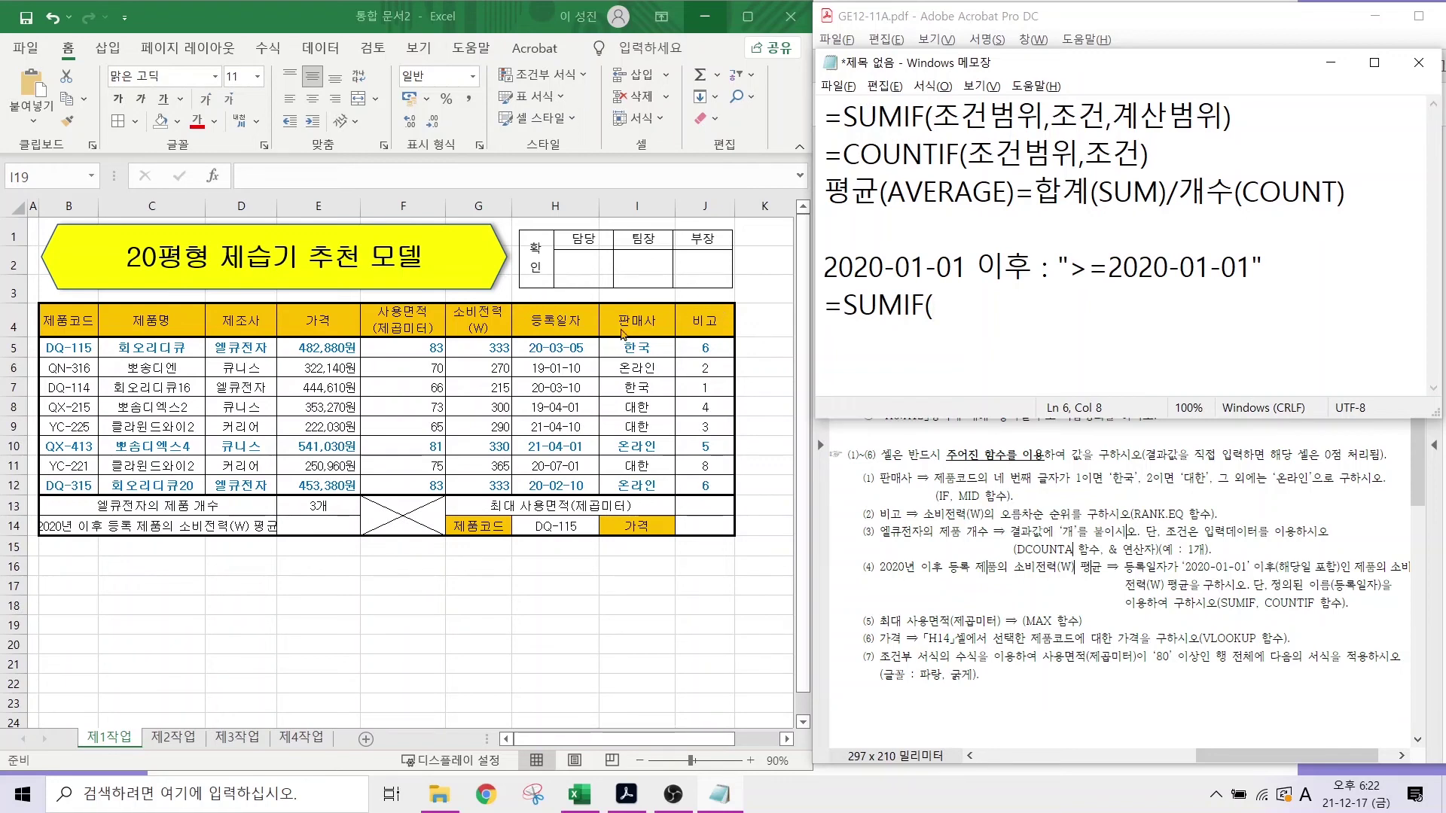
type("H5:H12")
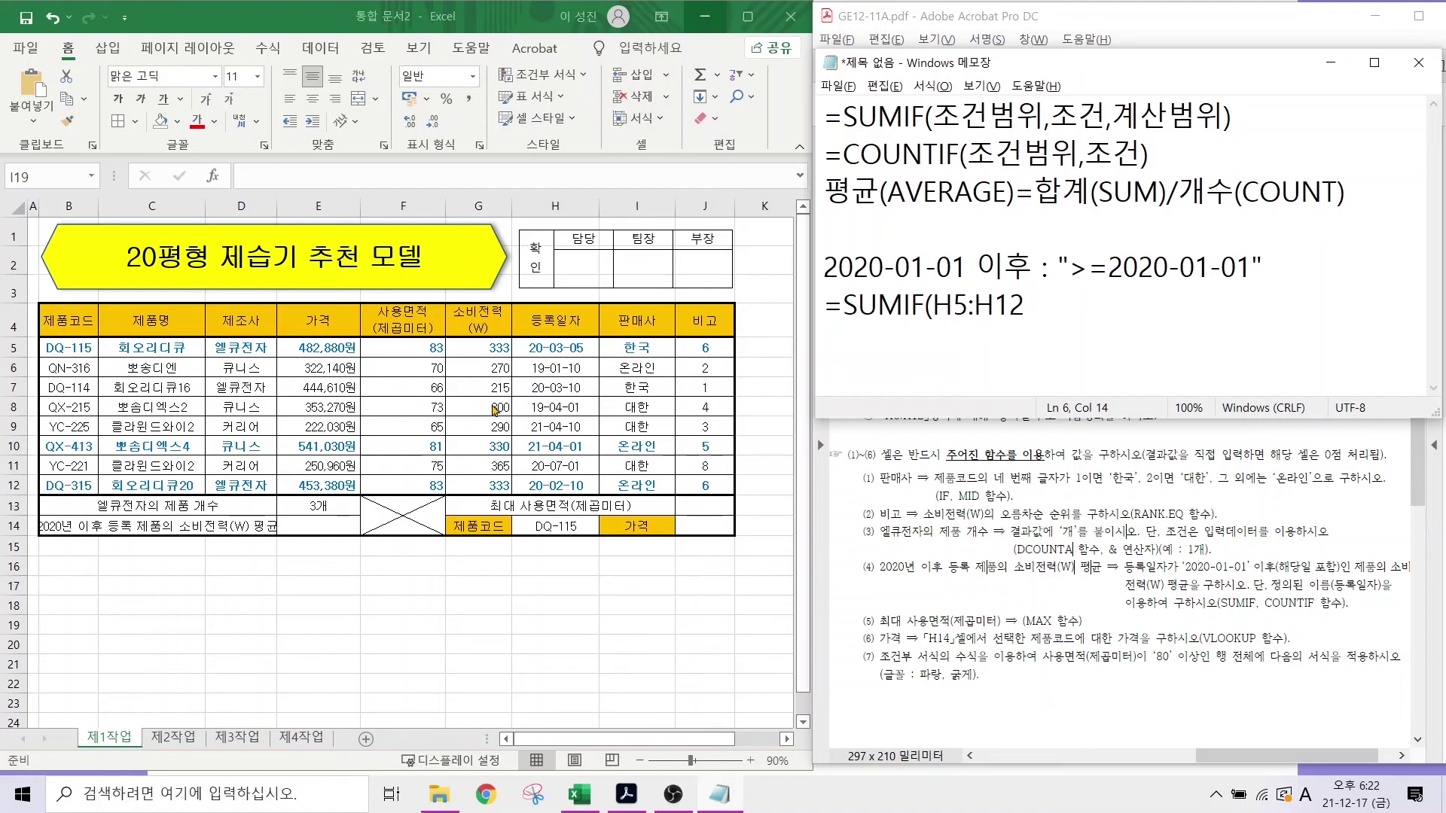
- Complete the SUMIF note with the criterion ">=2020-01-01" and calculation range G5:G12, ending it with a division slash
type(",\"")
key("Return")
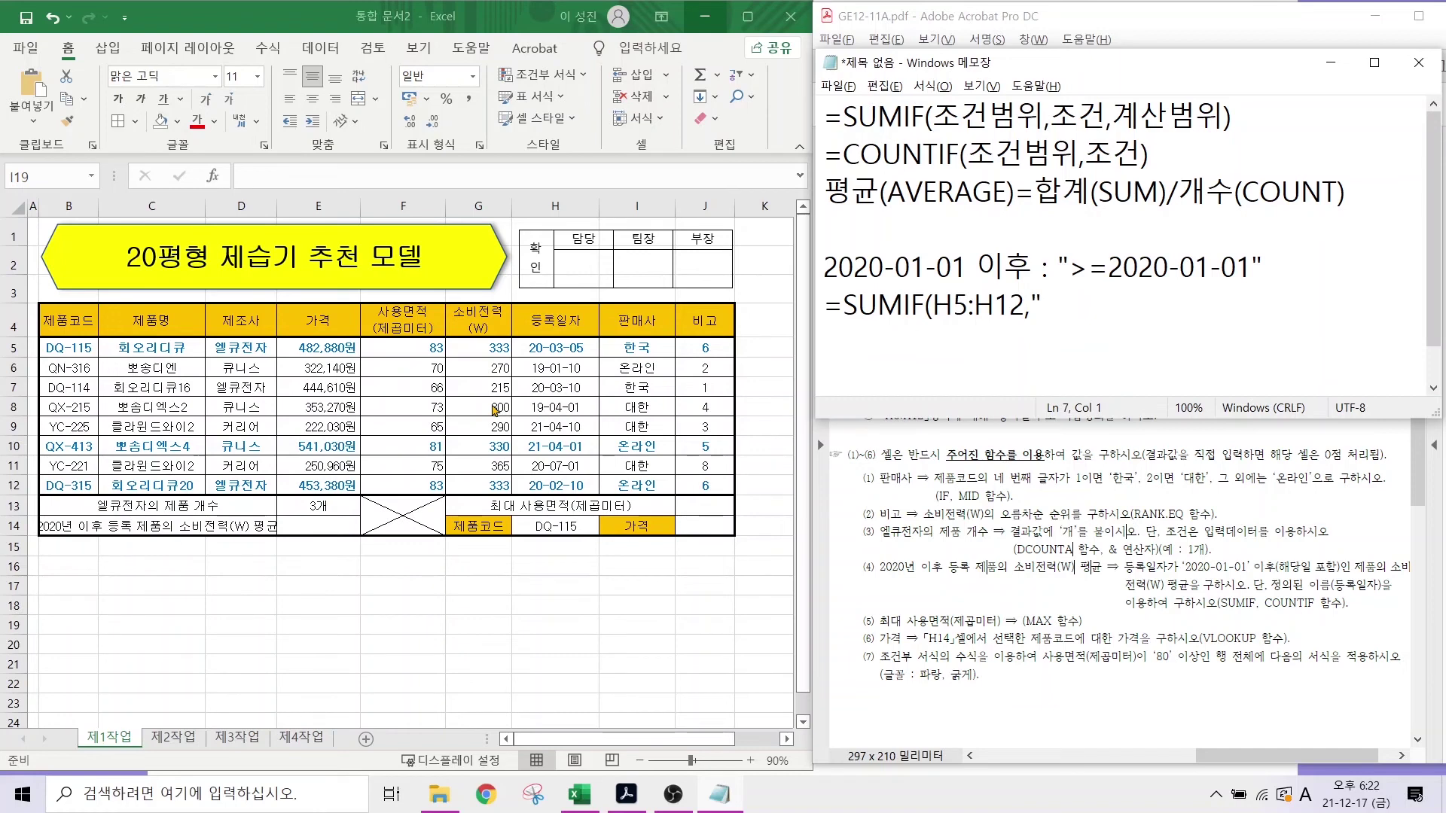
key("BackSpace")
type(">=2020-")
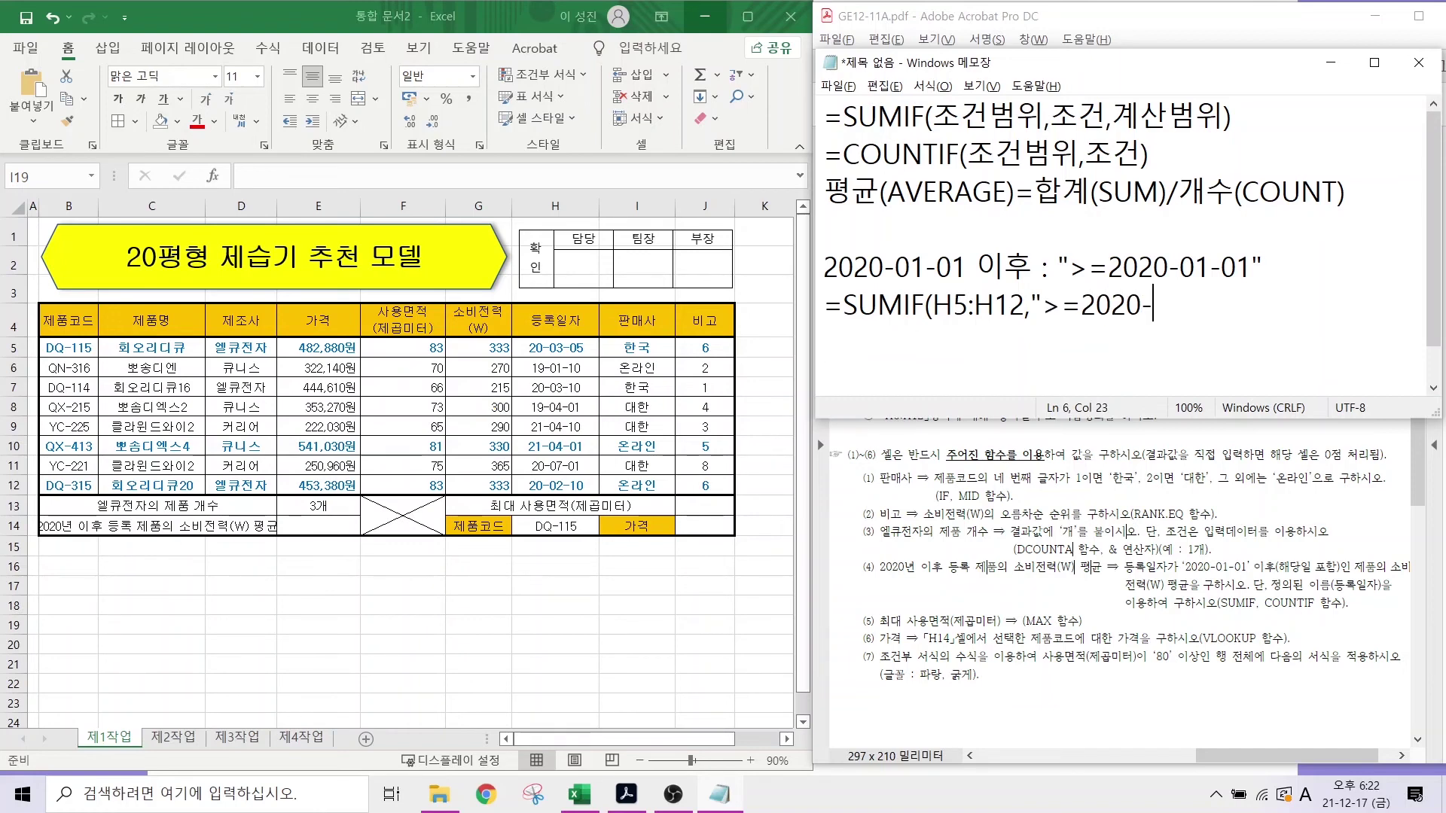
type("01-01\",")
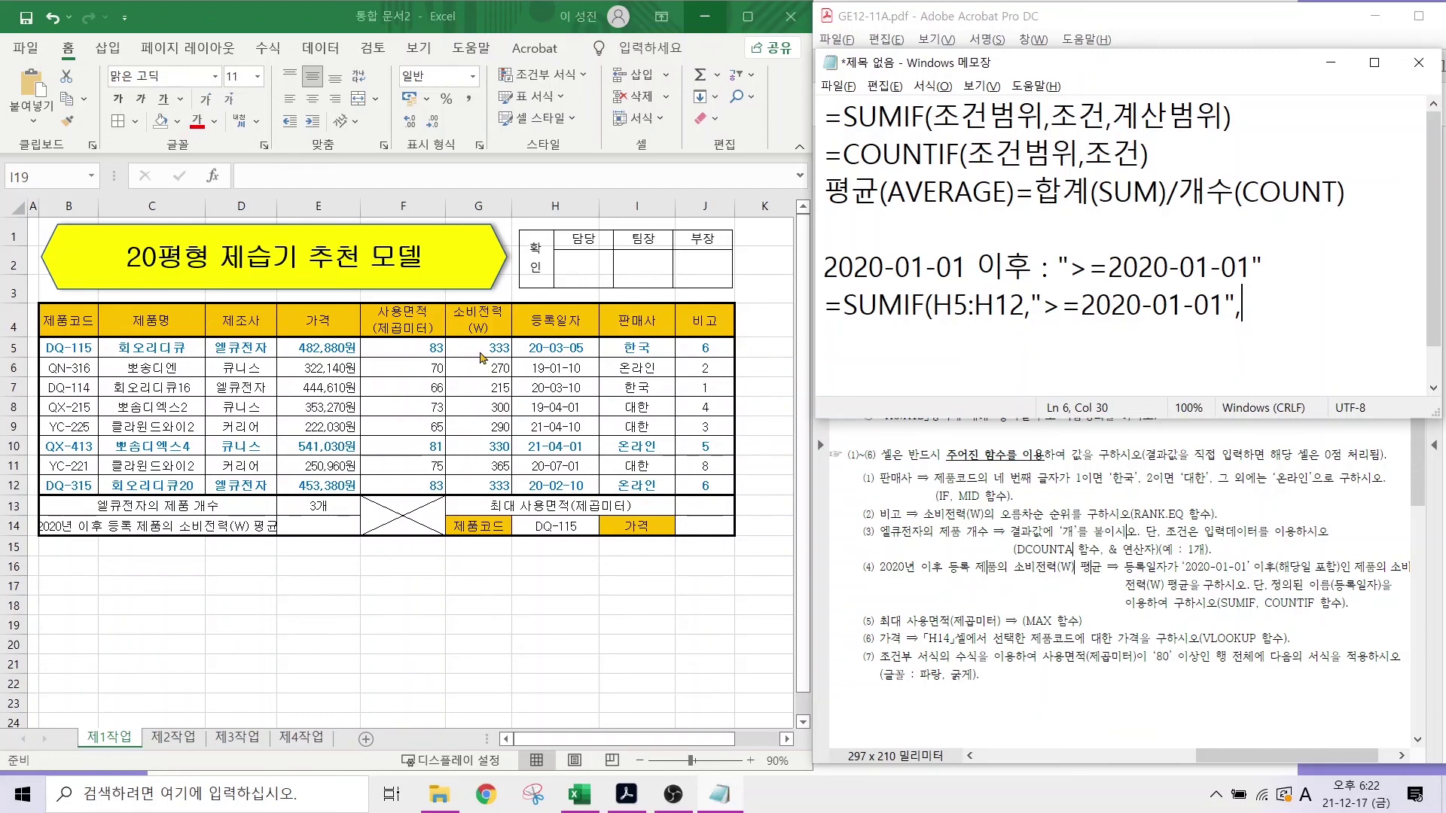
type("G5:G12")
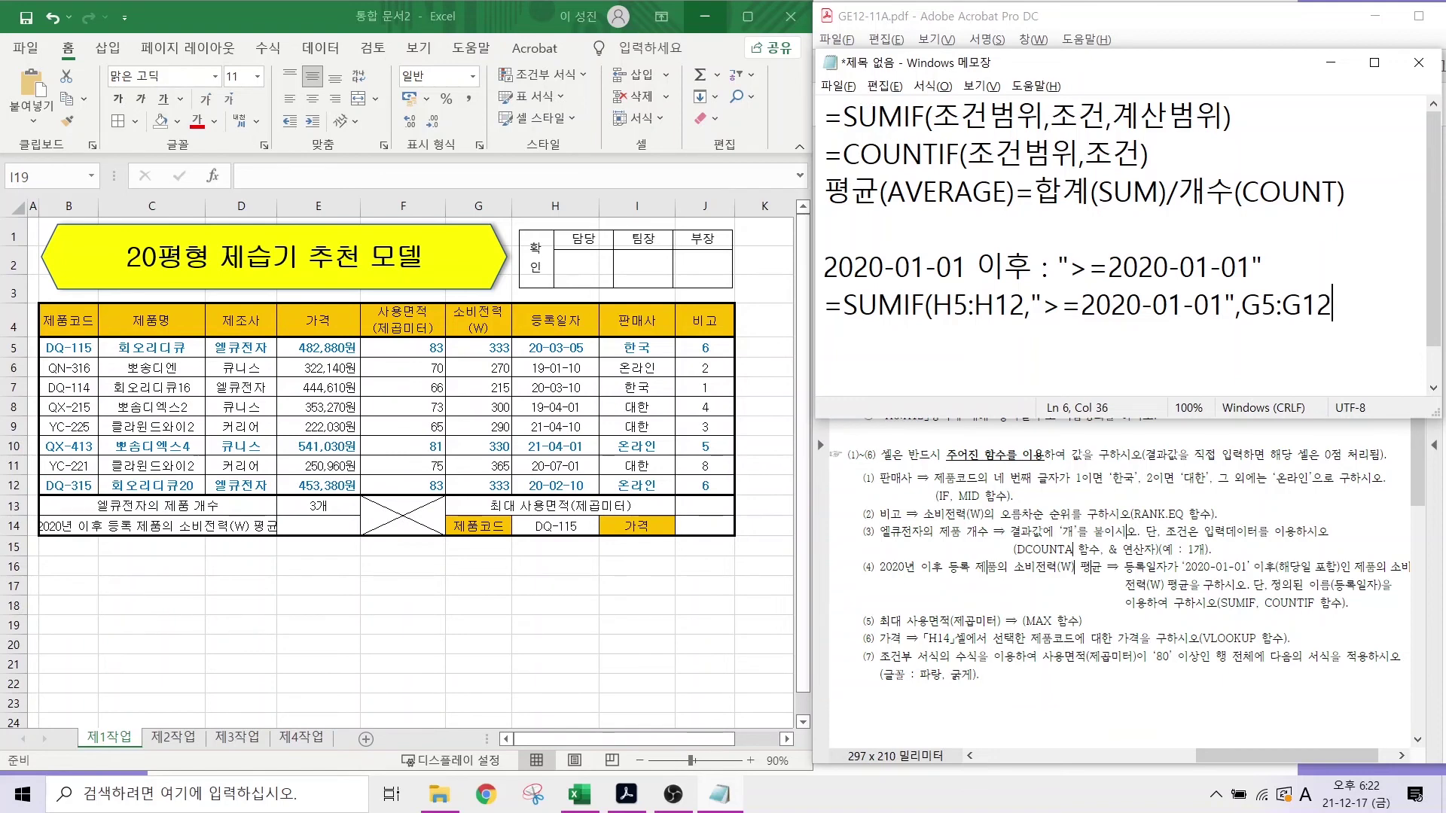
type(")/")
- Continue the noted formula on a new line with COUNTIF(H5:H12 as the divisor
key("Return")
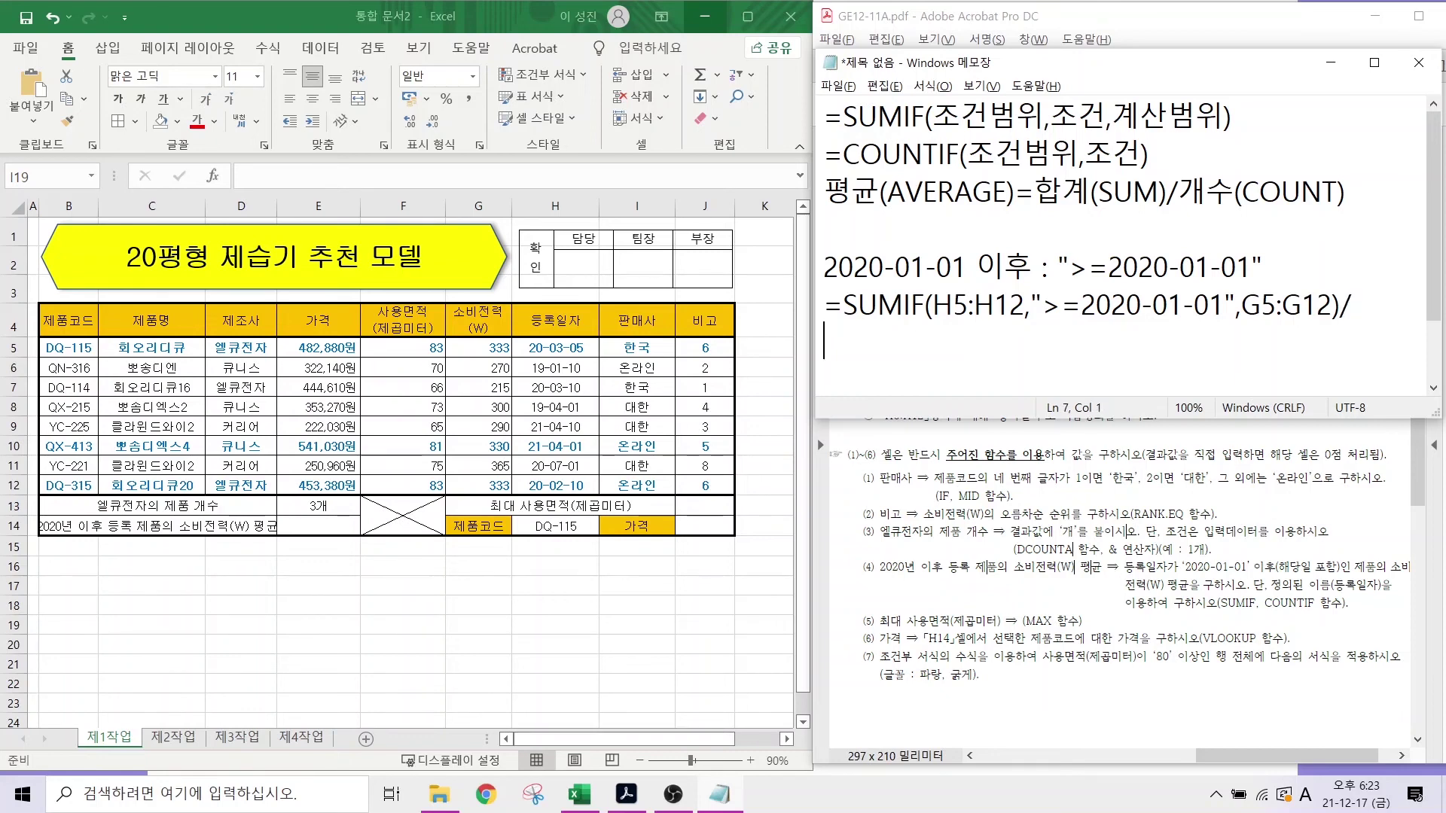
type("COUNT")
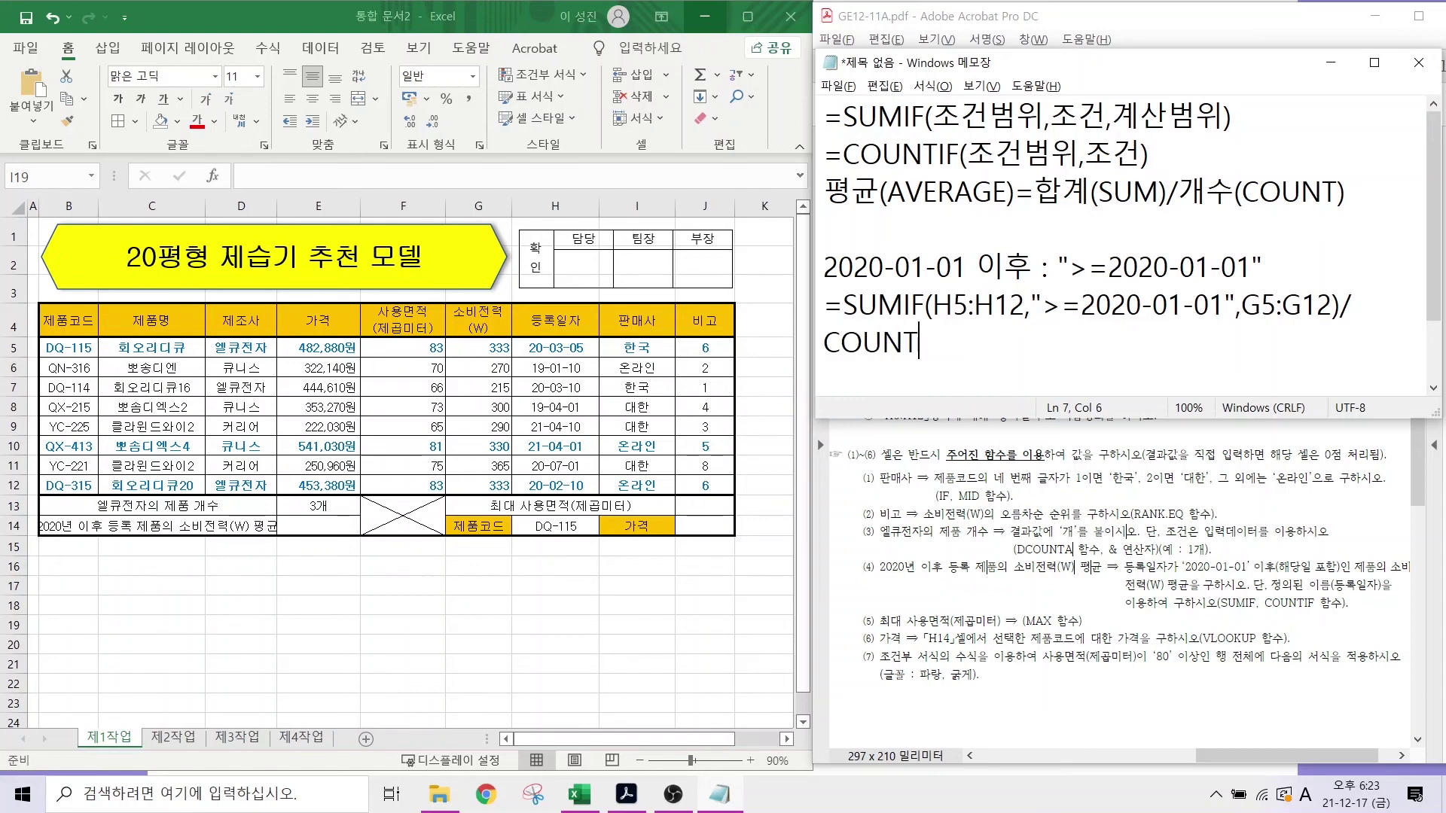
type("IF(HE")
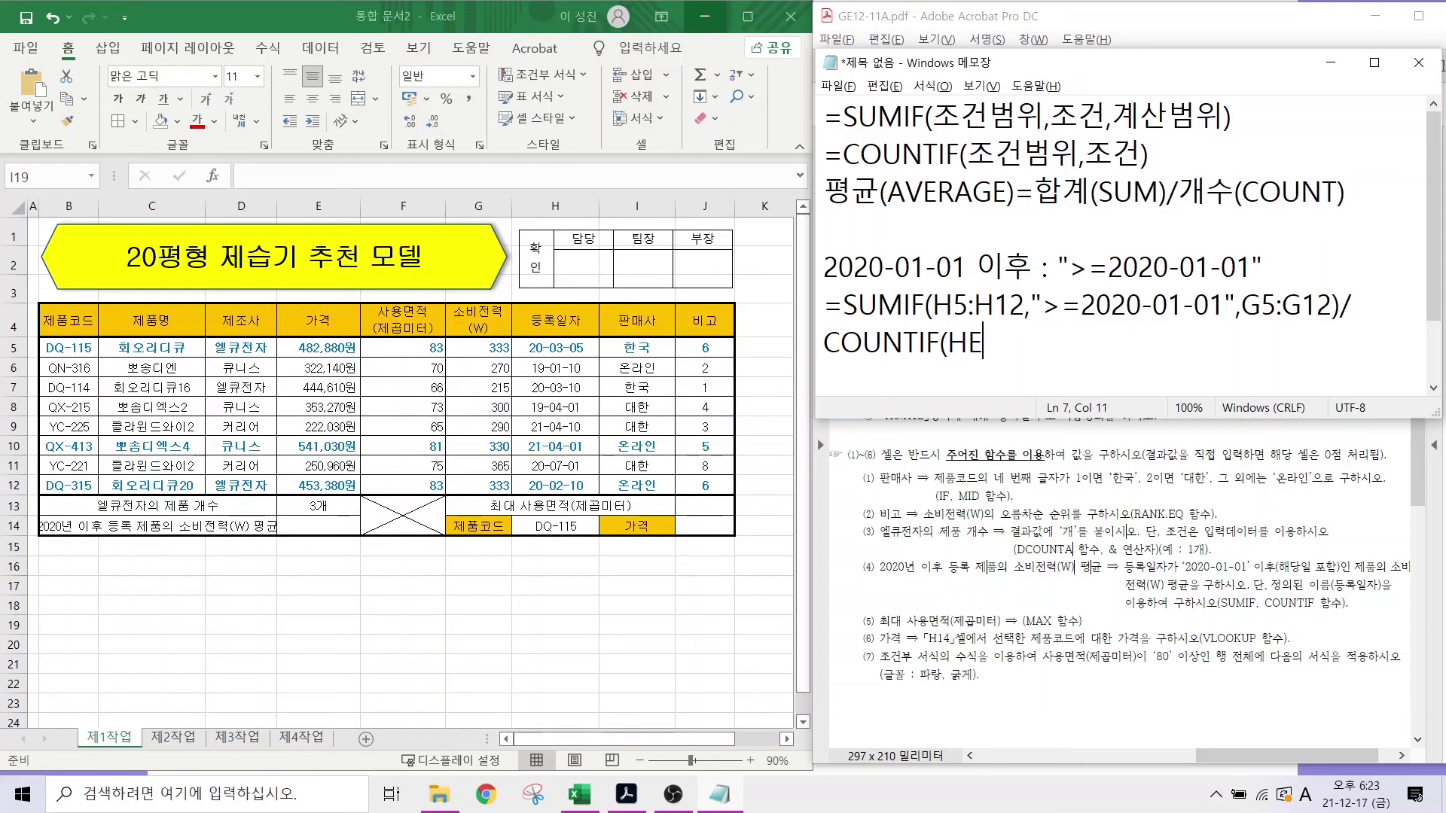
key("BackSpace")
type("5:H12")
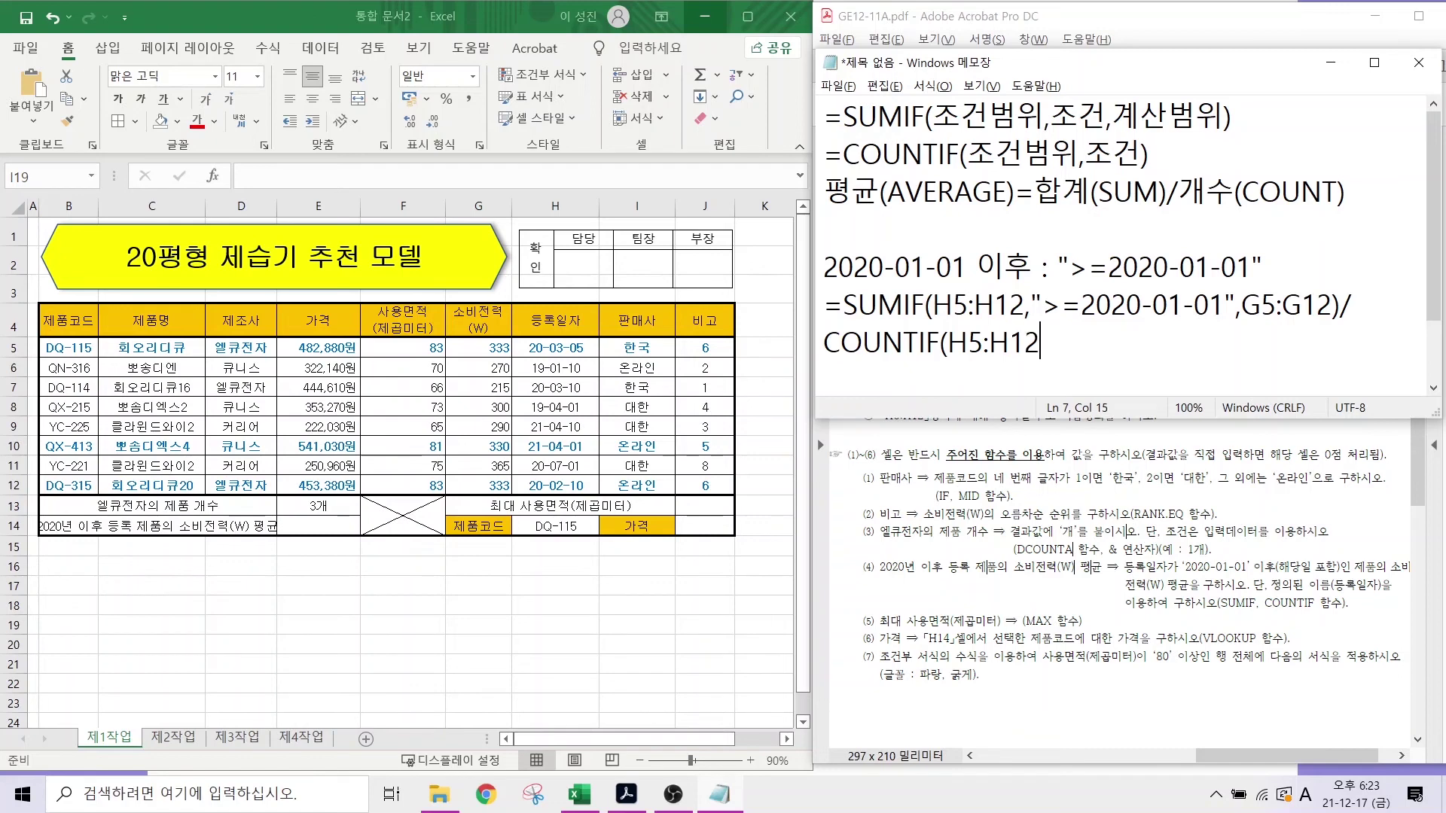
- Add the quoted criterion ">=2020-01-01" to the COUNTIF in the notes and close its parenthesis
type(",?")
key("BackSpace")
type(">=2020-1")
key("BackSpace")
type("01-01")
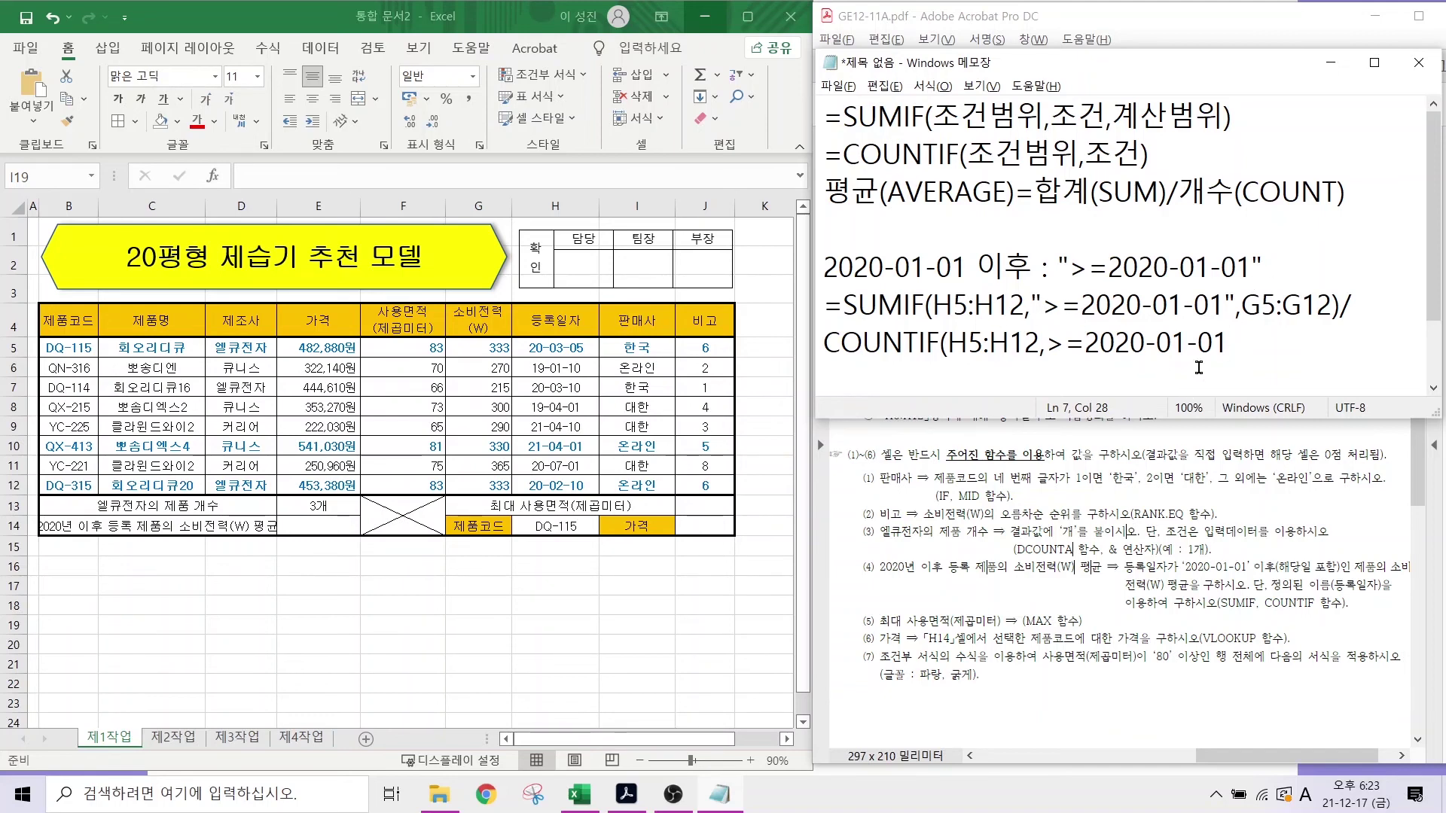
left_click(1057, 345)
type("\"")
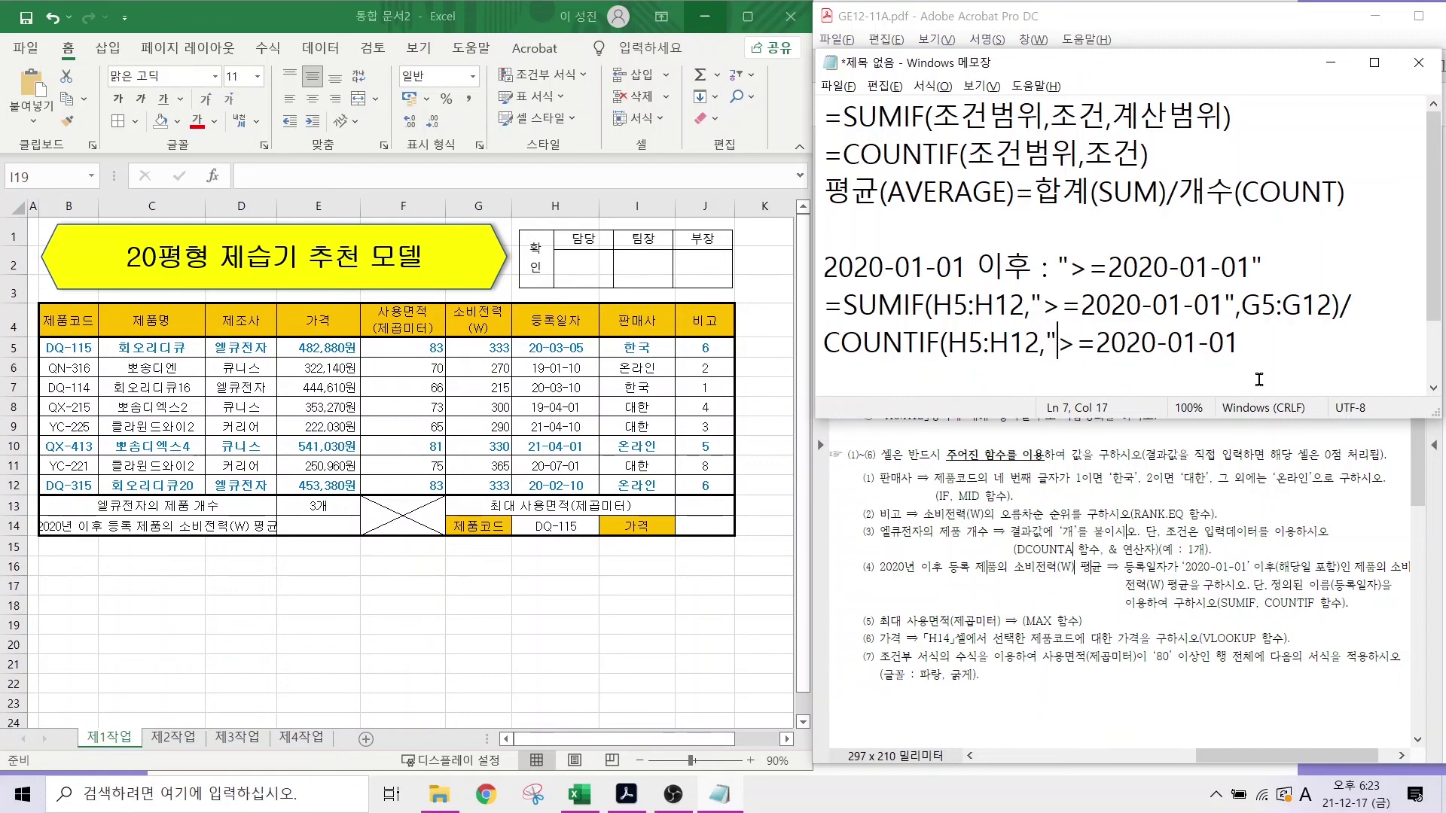
left_click(1244, 348)
type("\")")
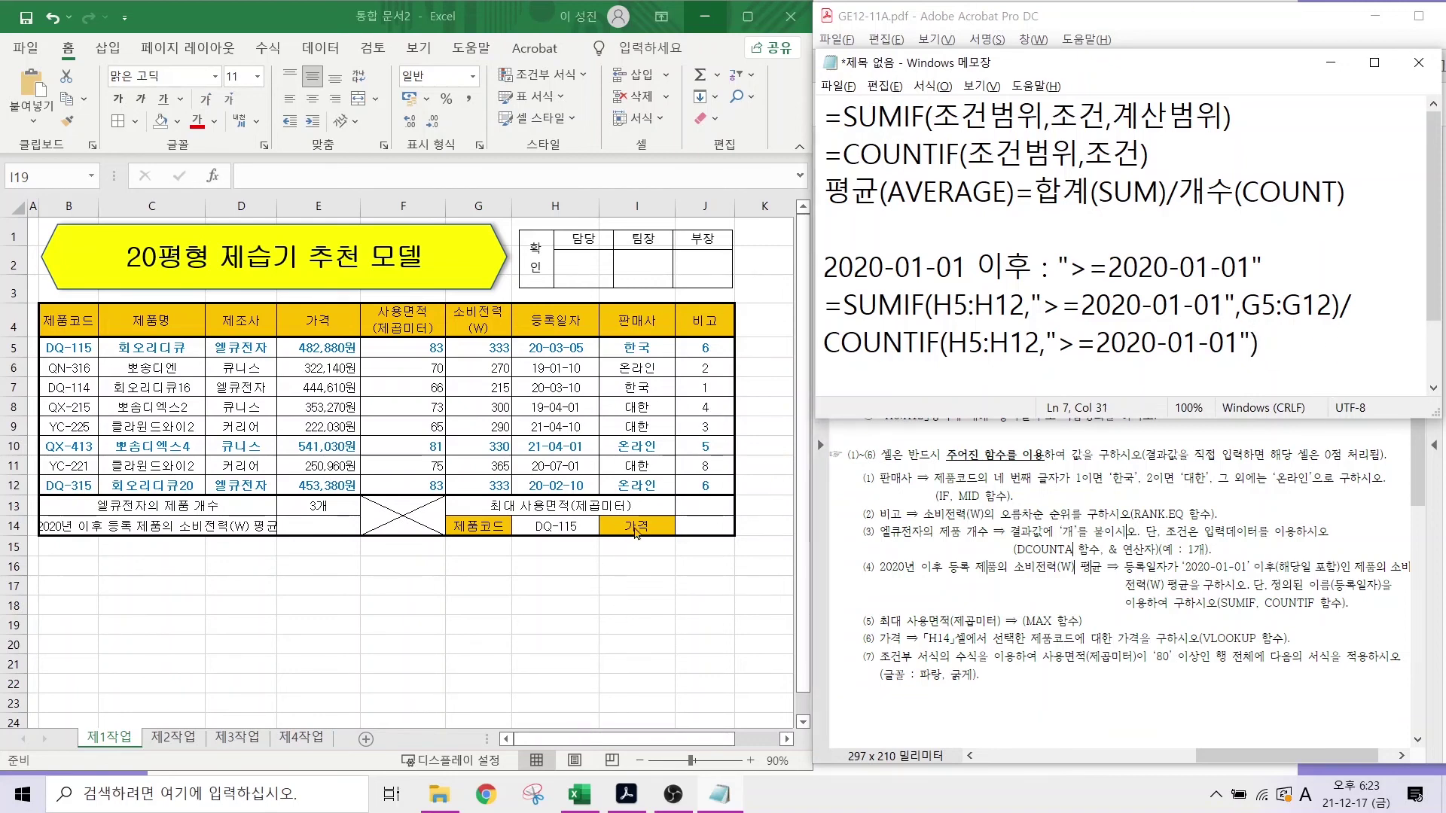
- Switch to Excel and start =SUMIF( in cell E14 with the 등록일자 dates H5:H12 as the condition range
left_click(314, 525)
type("=")
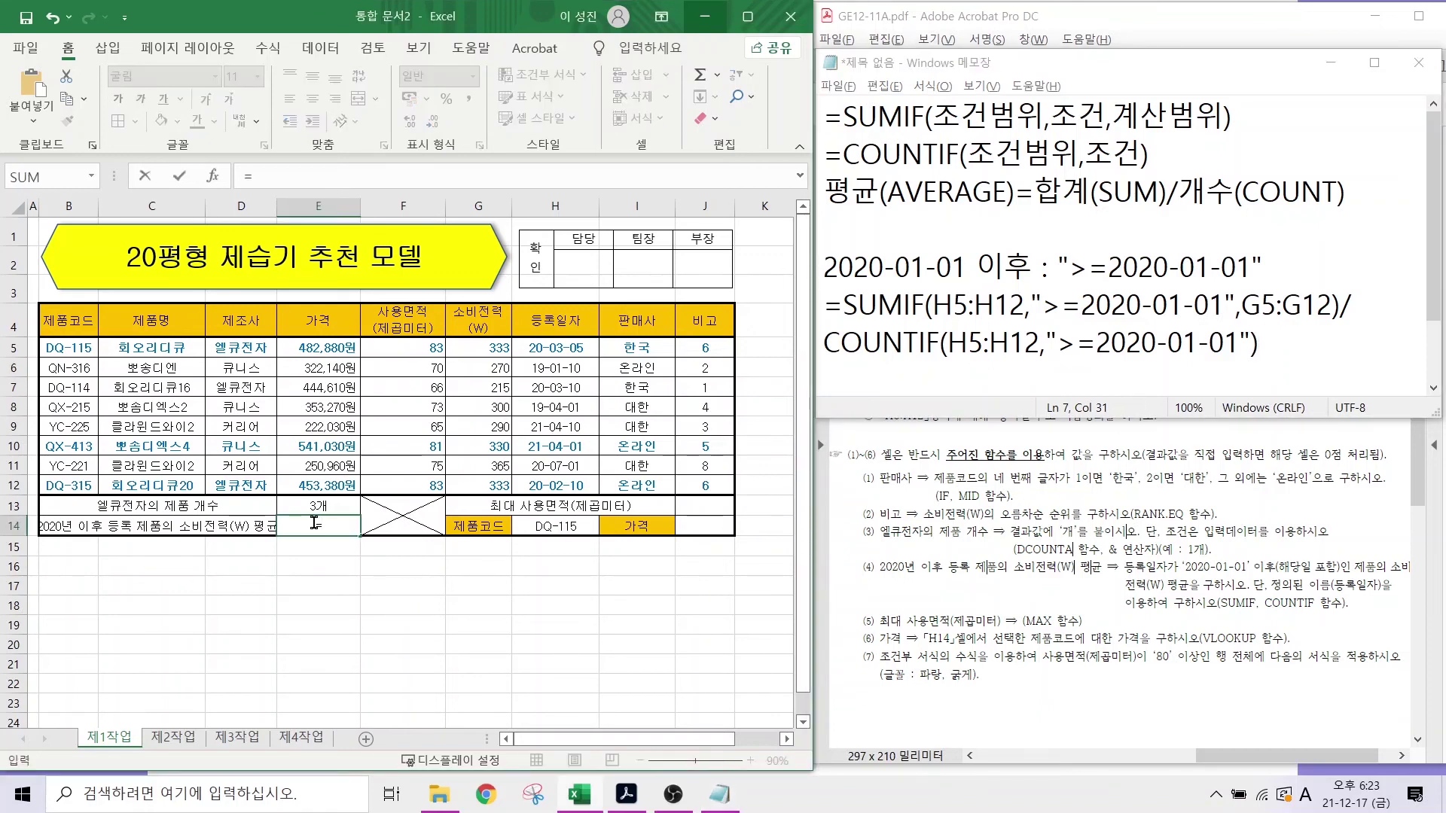
type("SUM")
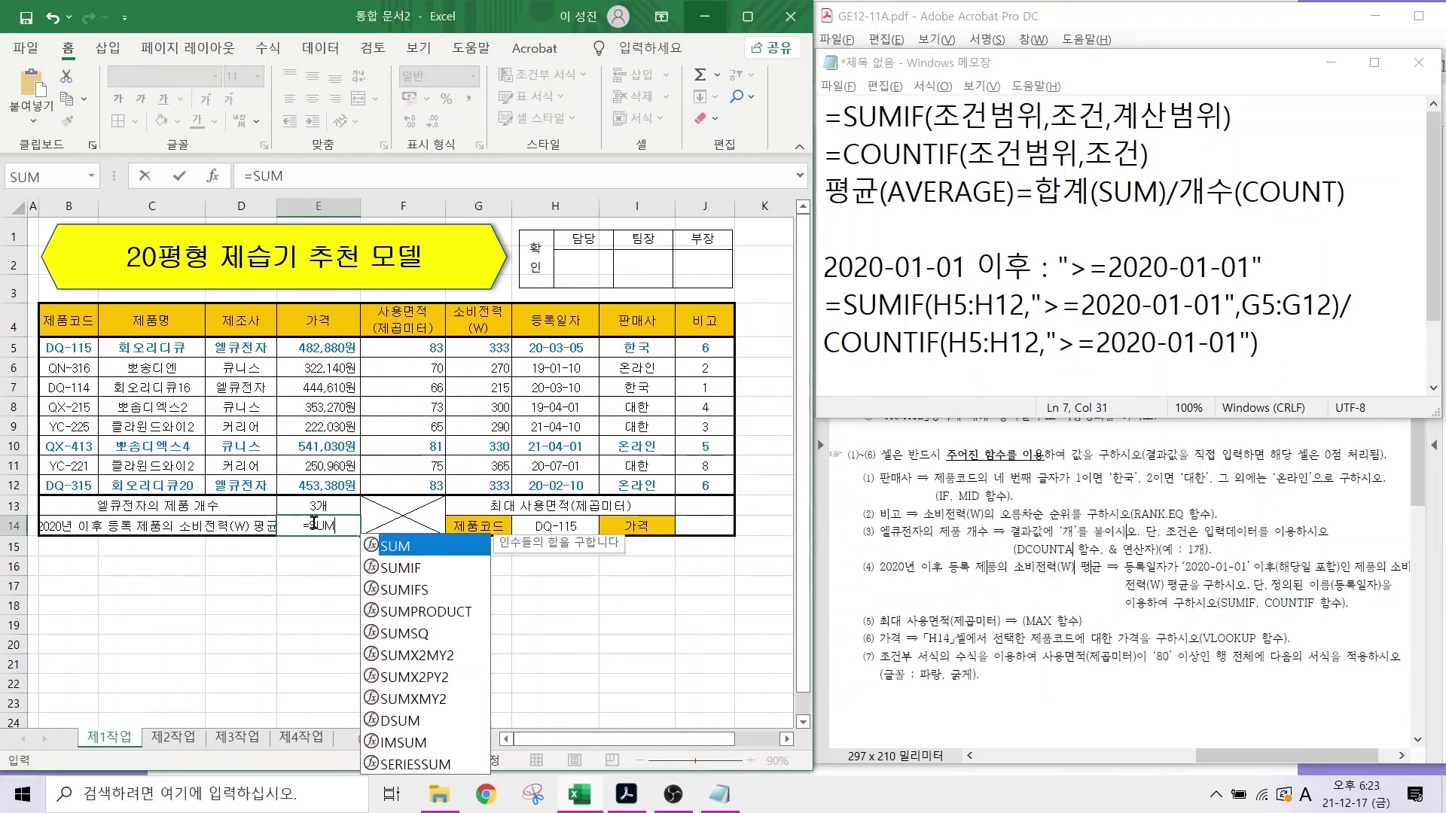
type("IF(")
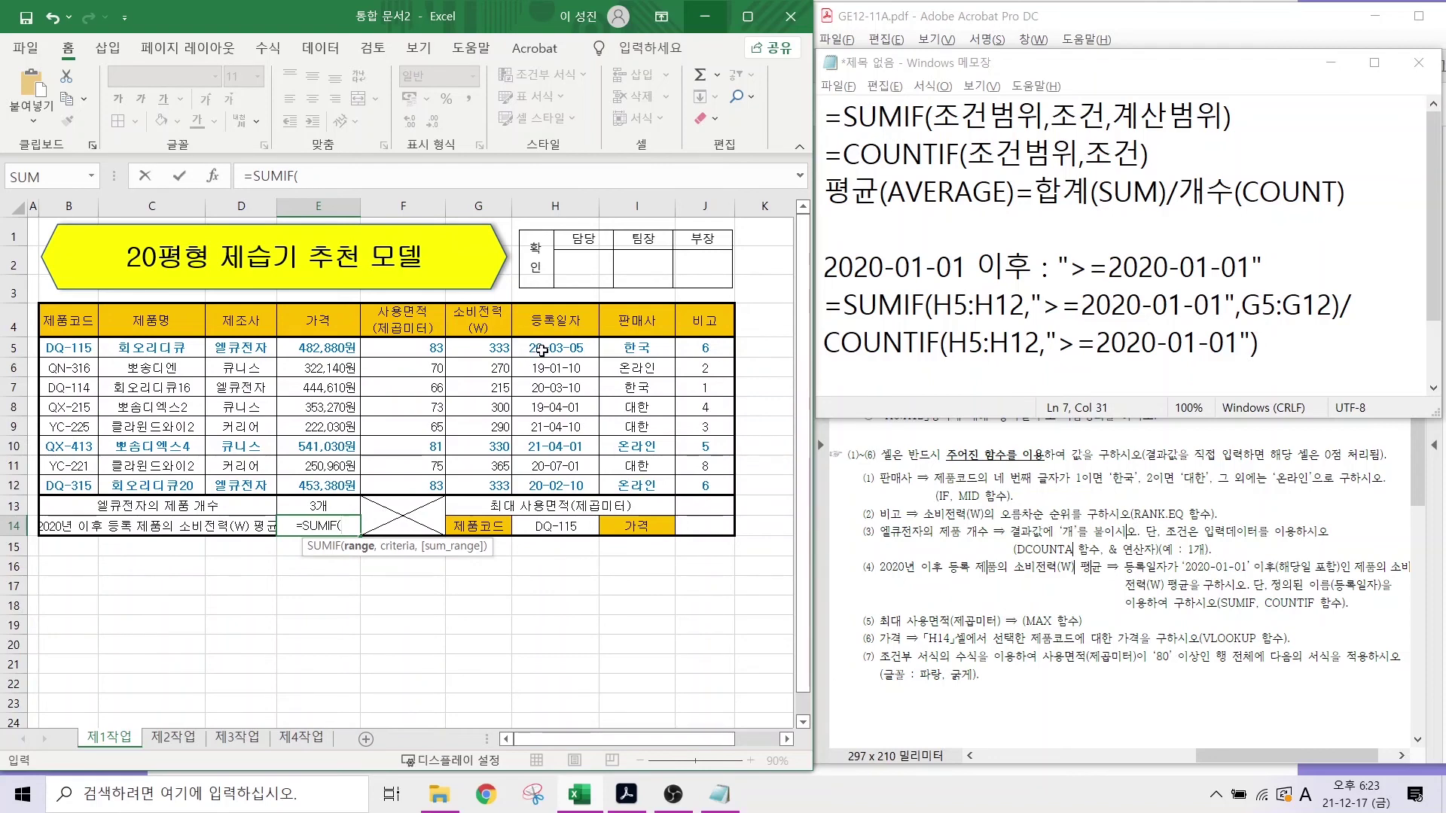
left_click_drag(541, 350, 545, 476)
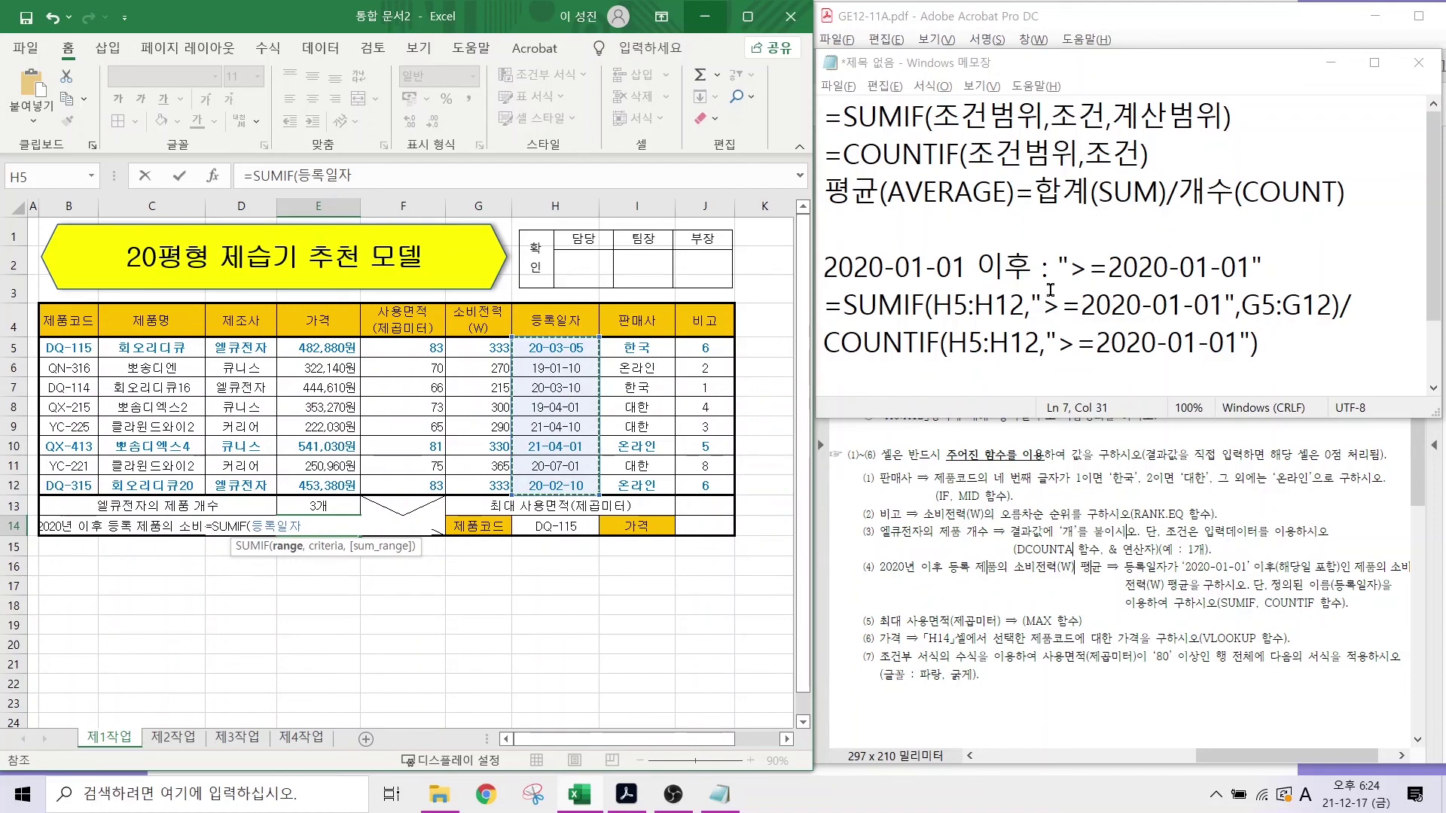
left_click_drag(972, 284, 1054, 193)
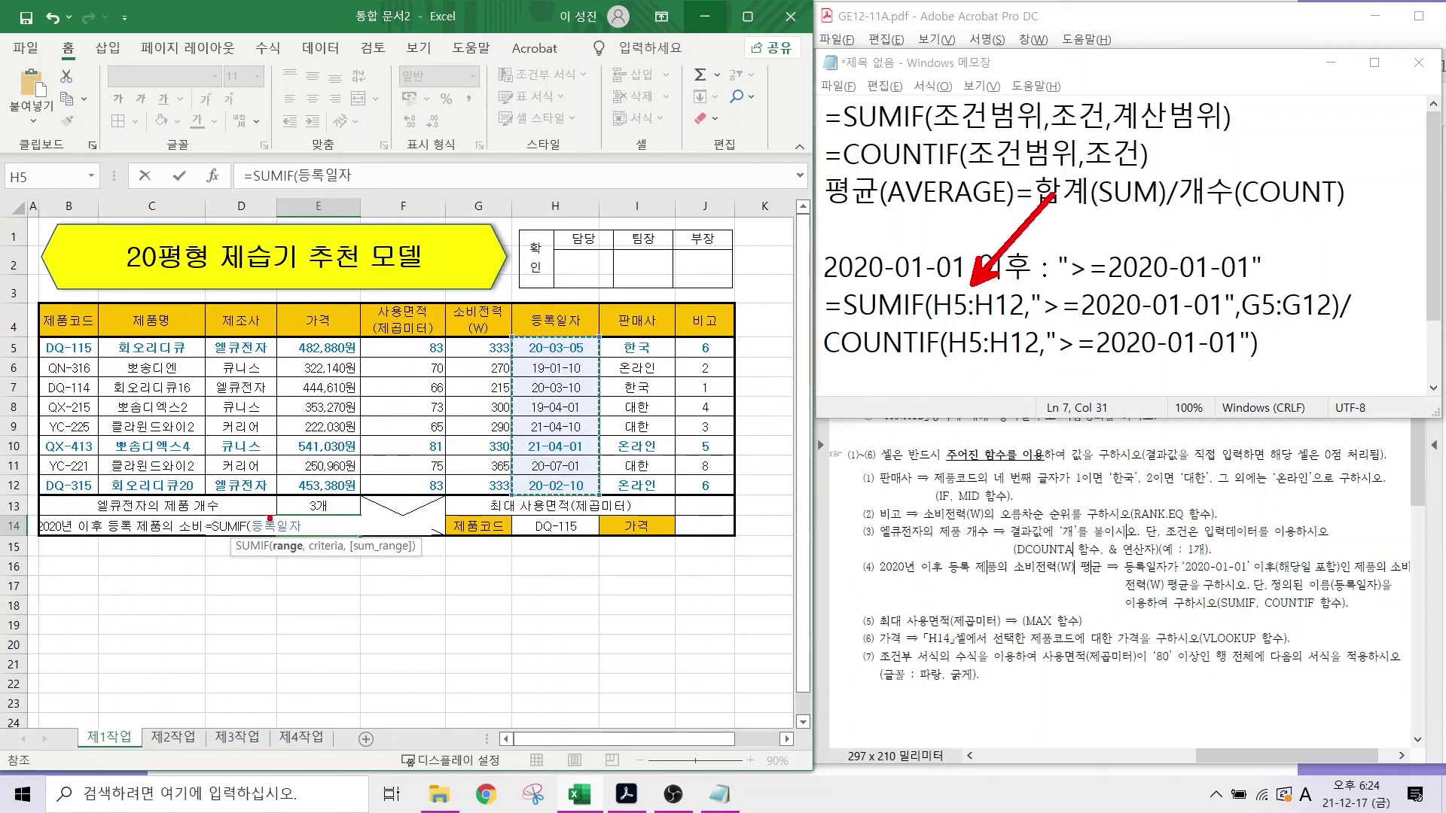
left_click_drag(269, 518, 332, 434)
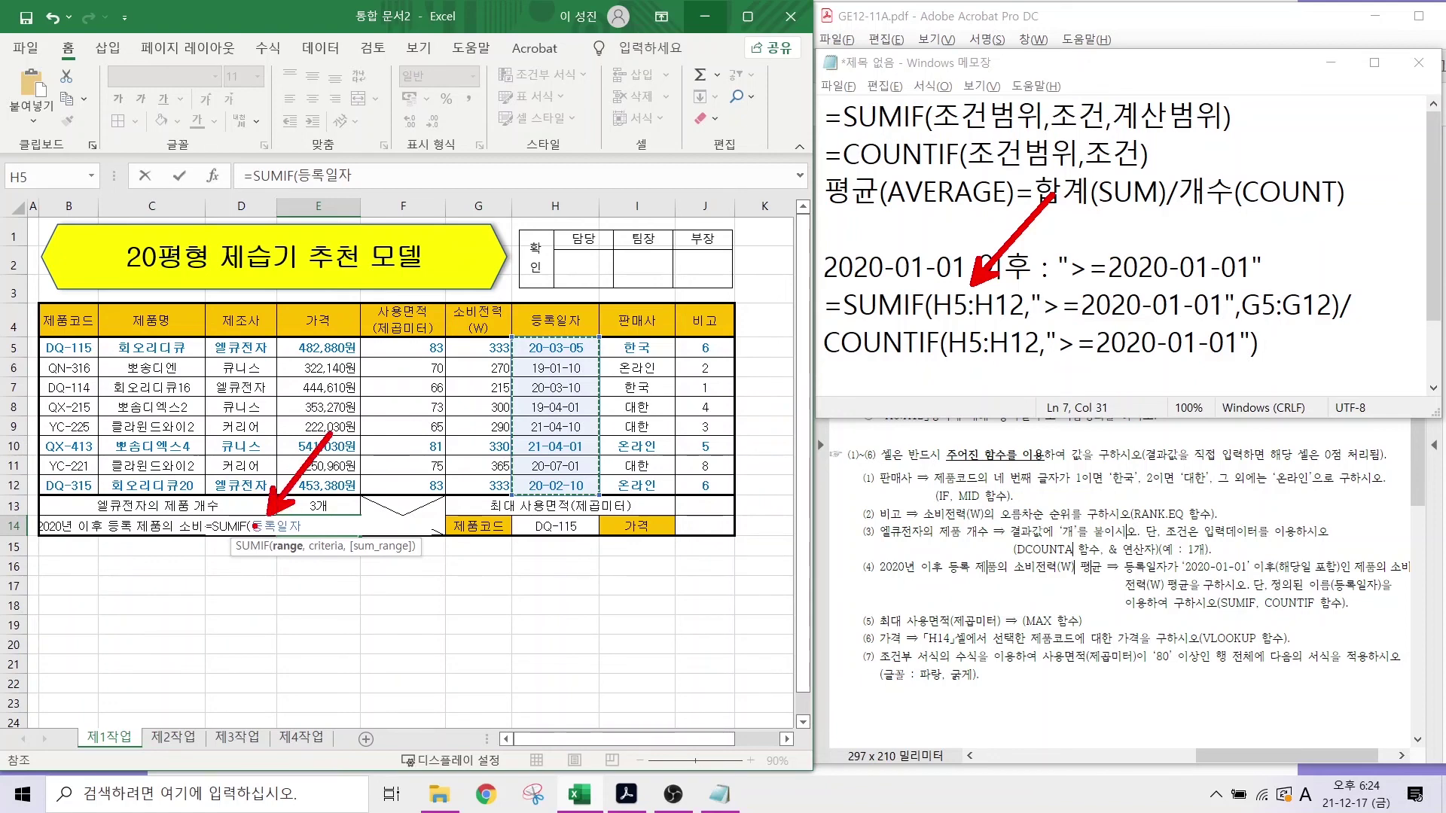
key("Escape")
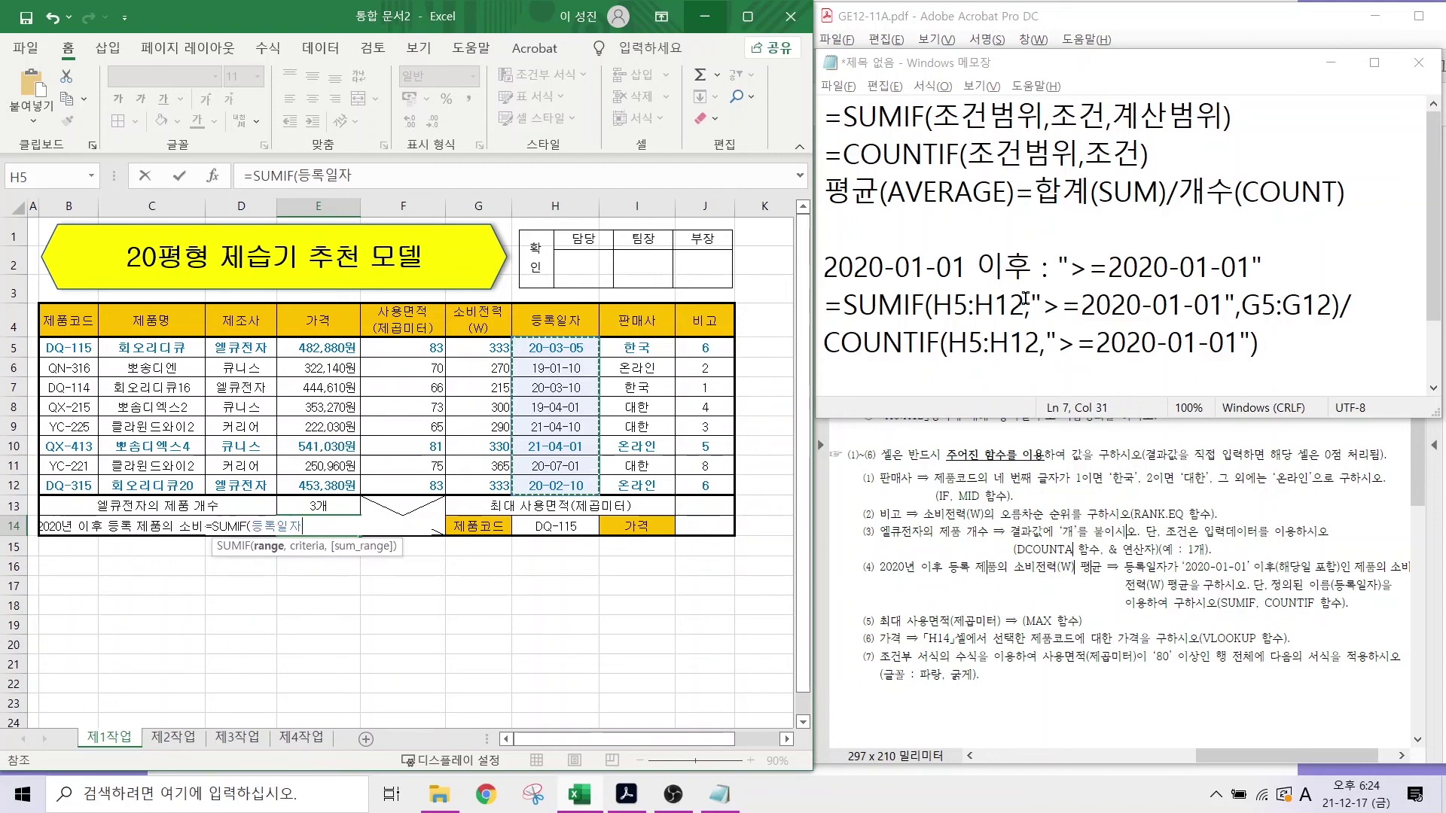
- Complete the SUMIF in E14 with the criterion ">=2020-01-01" and the 소비전력 cells G5:G12 as the sum range, closing its parenthesis
type(",")
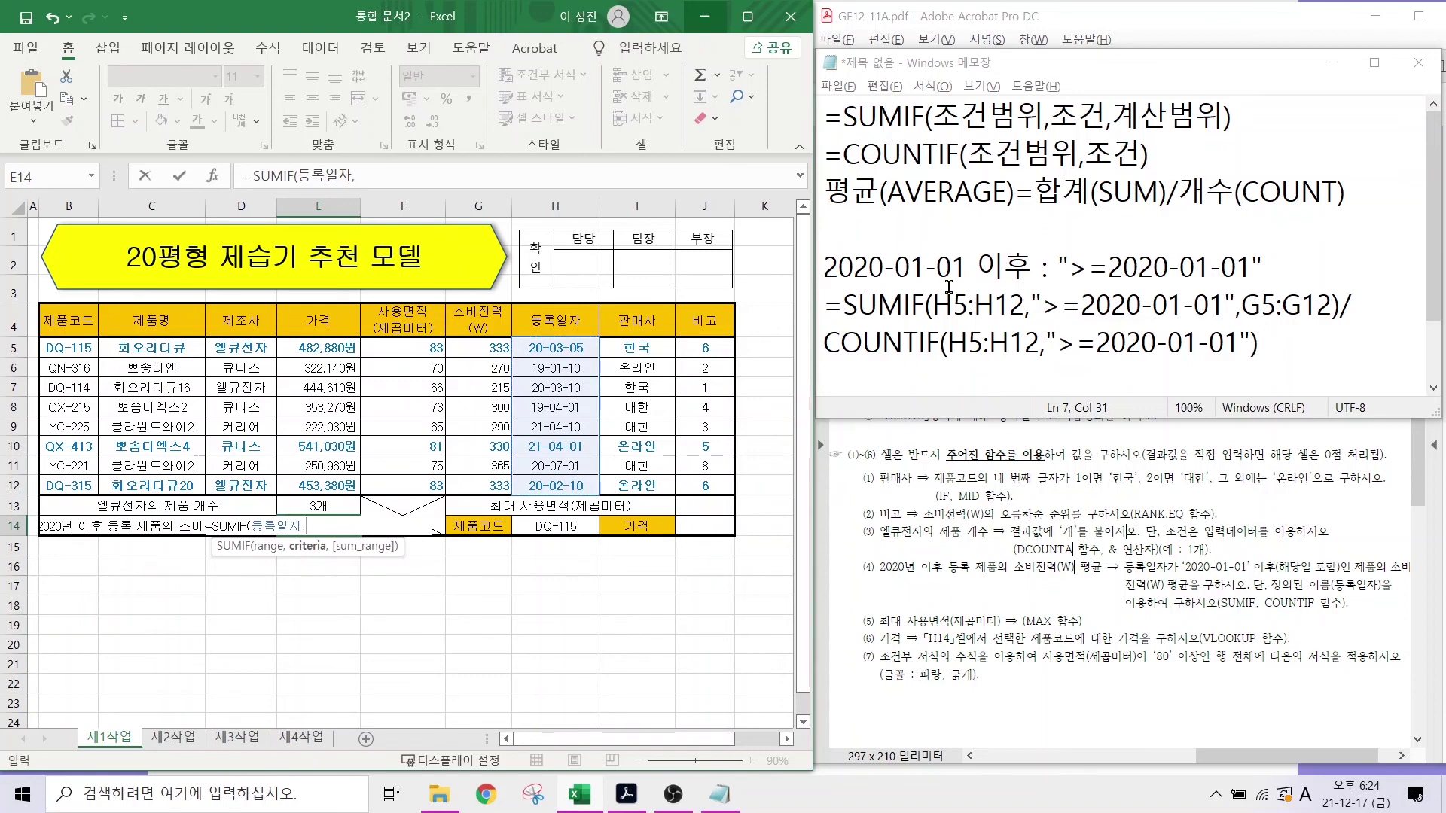
type("\">=202")
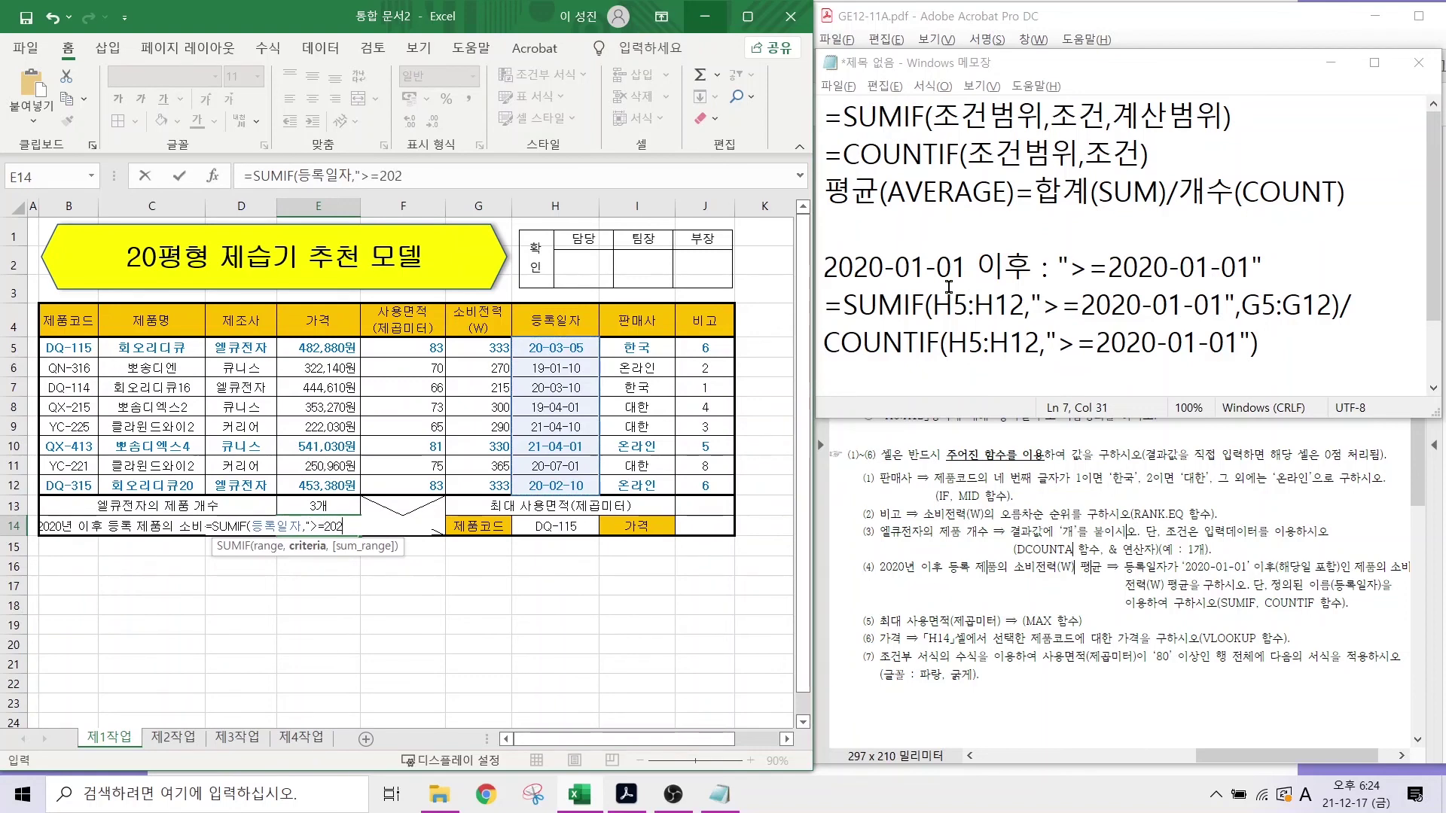
type("0-01-0")
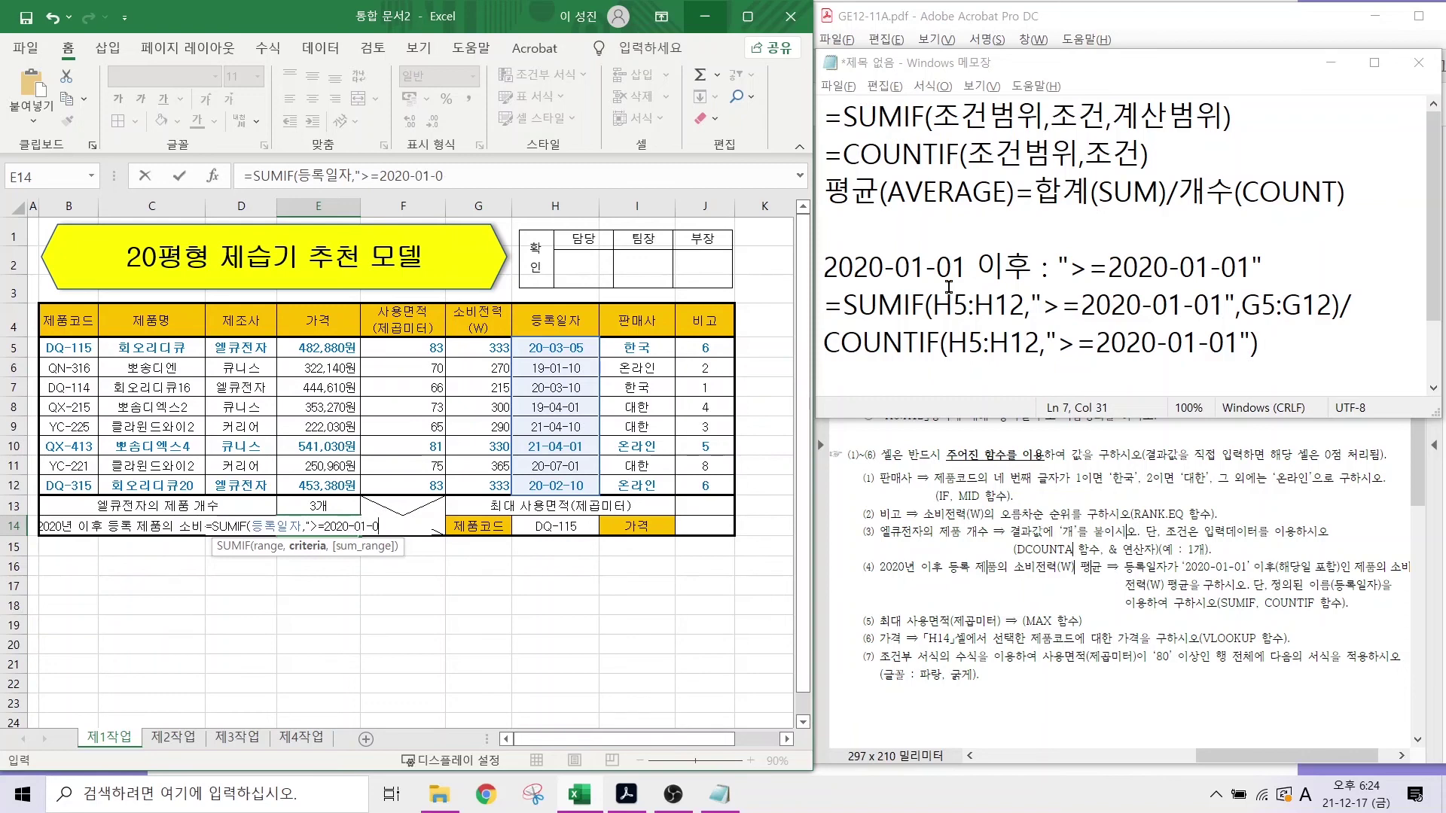
type("1\",")
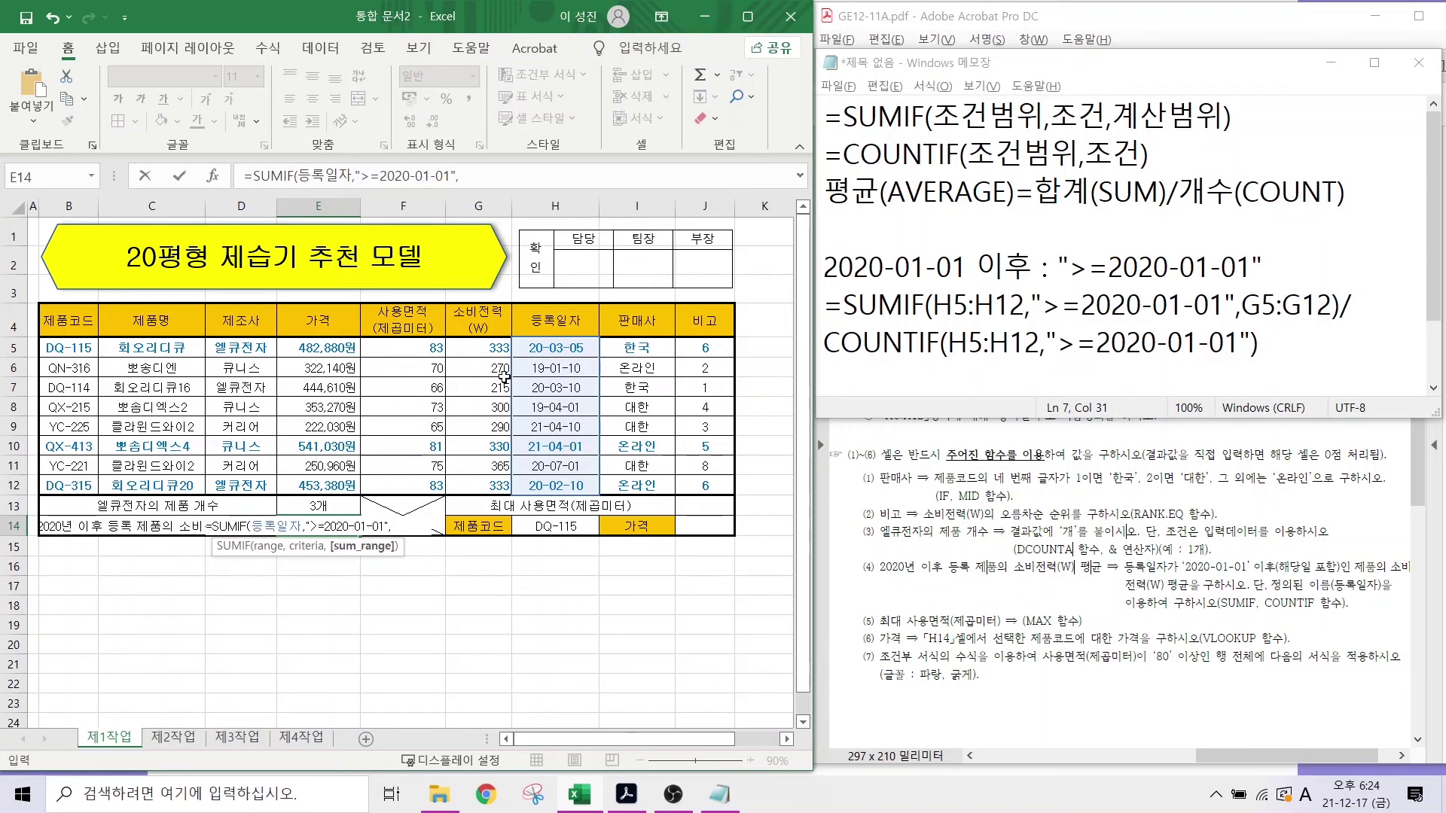
left_click_drag(476, 350, 479, 486)
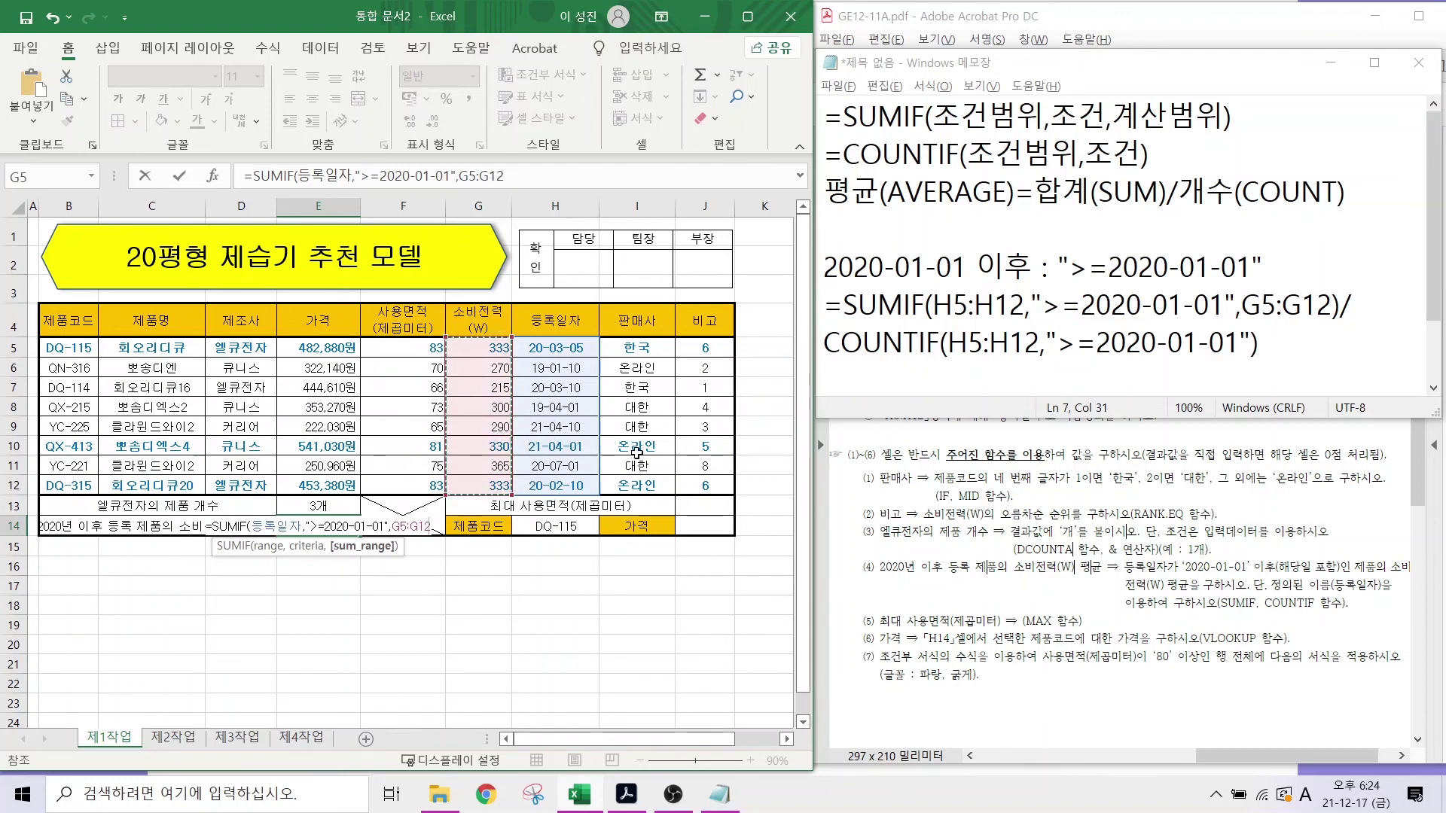
type(")")
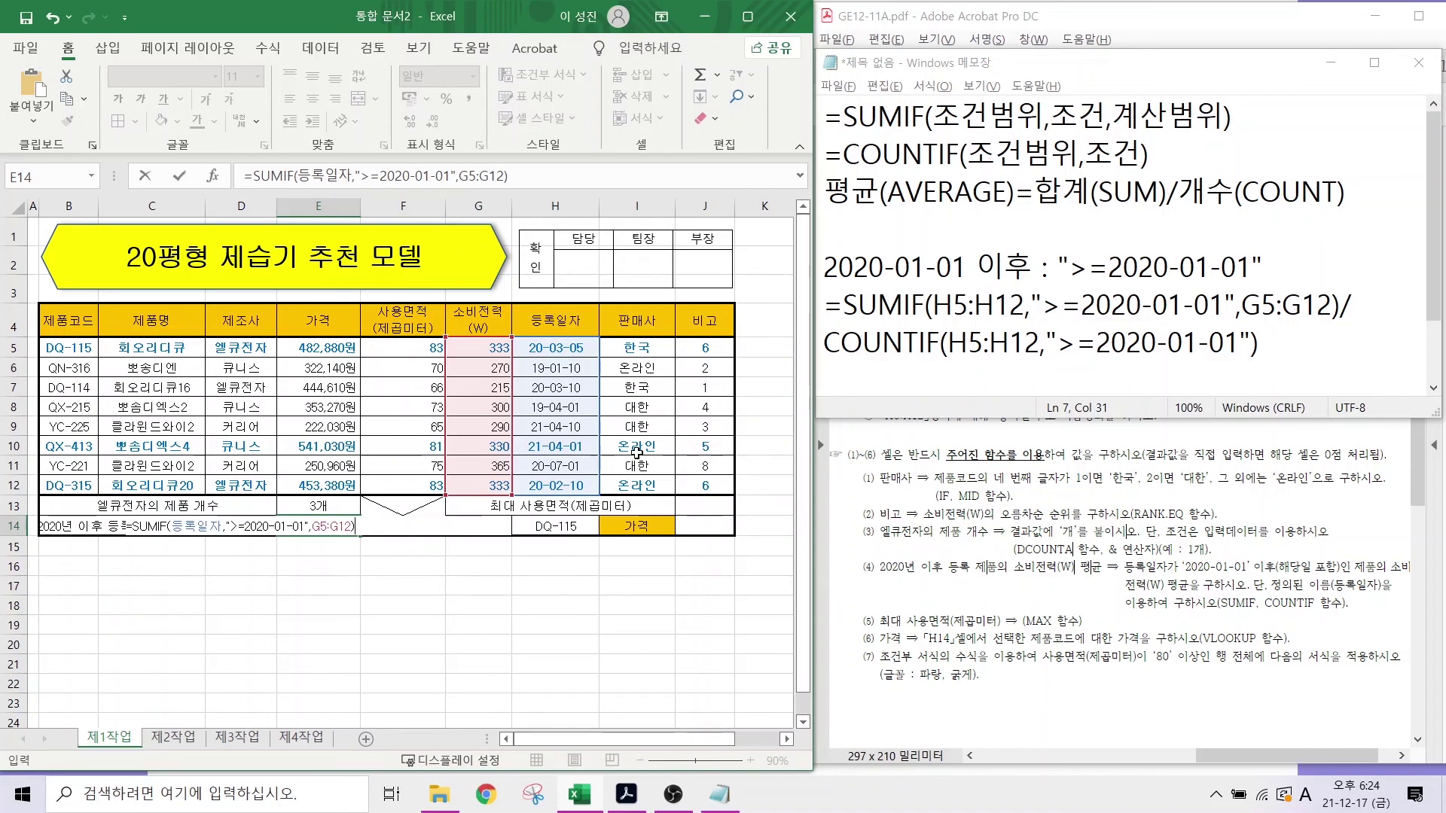
- Divide the SUMIF by COUNTIF of the 등록일자 range H5:H12 with the criterion ">=2020-01-01" and commit the formula in E14
type("/COUN")
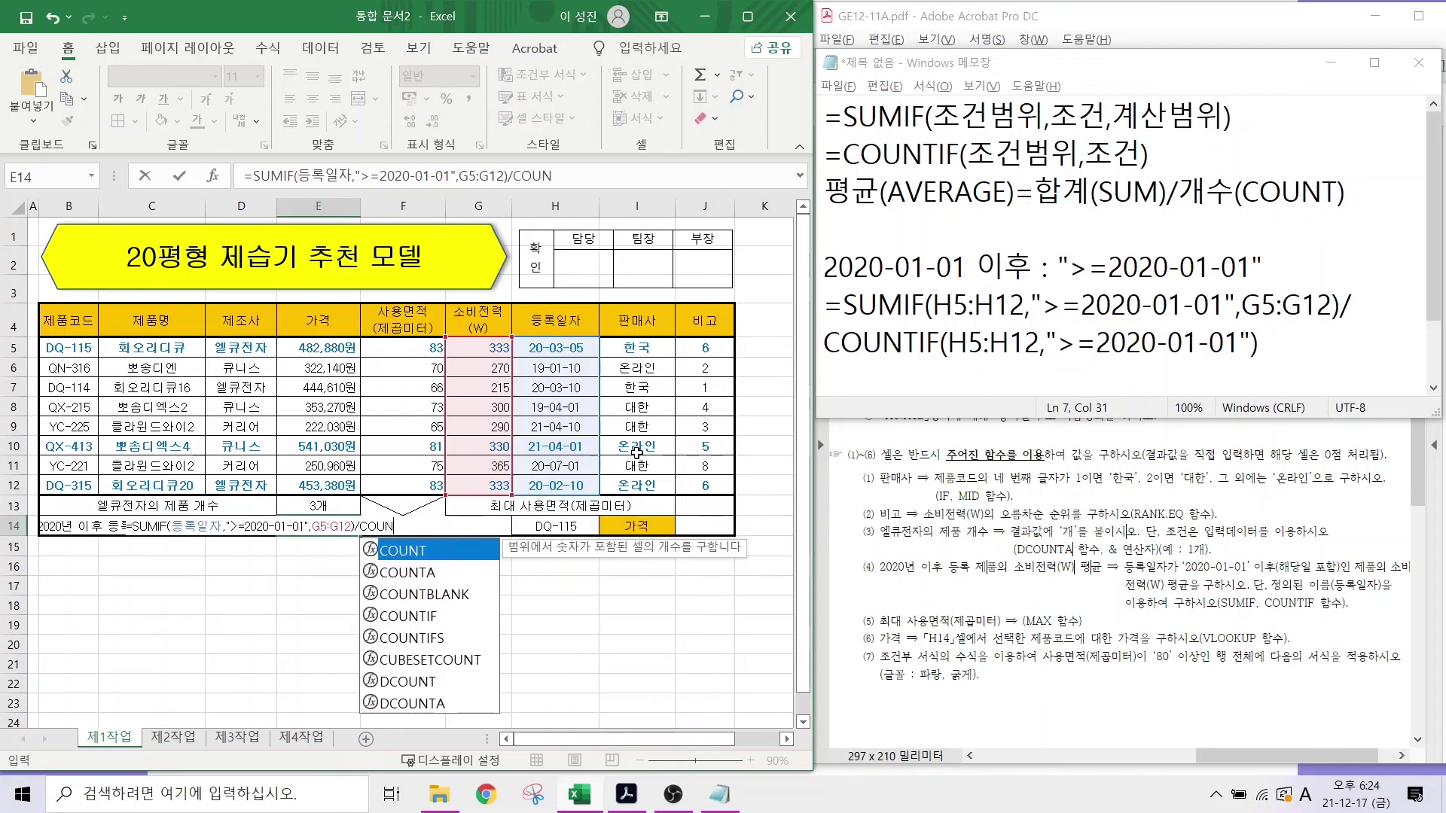
type("TIF(")
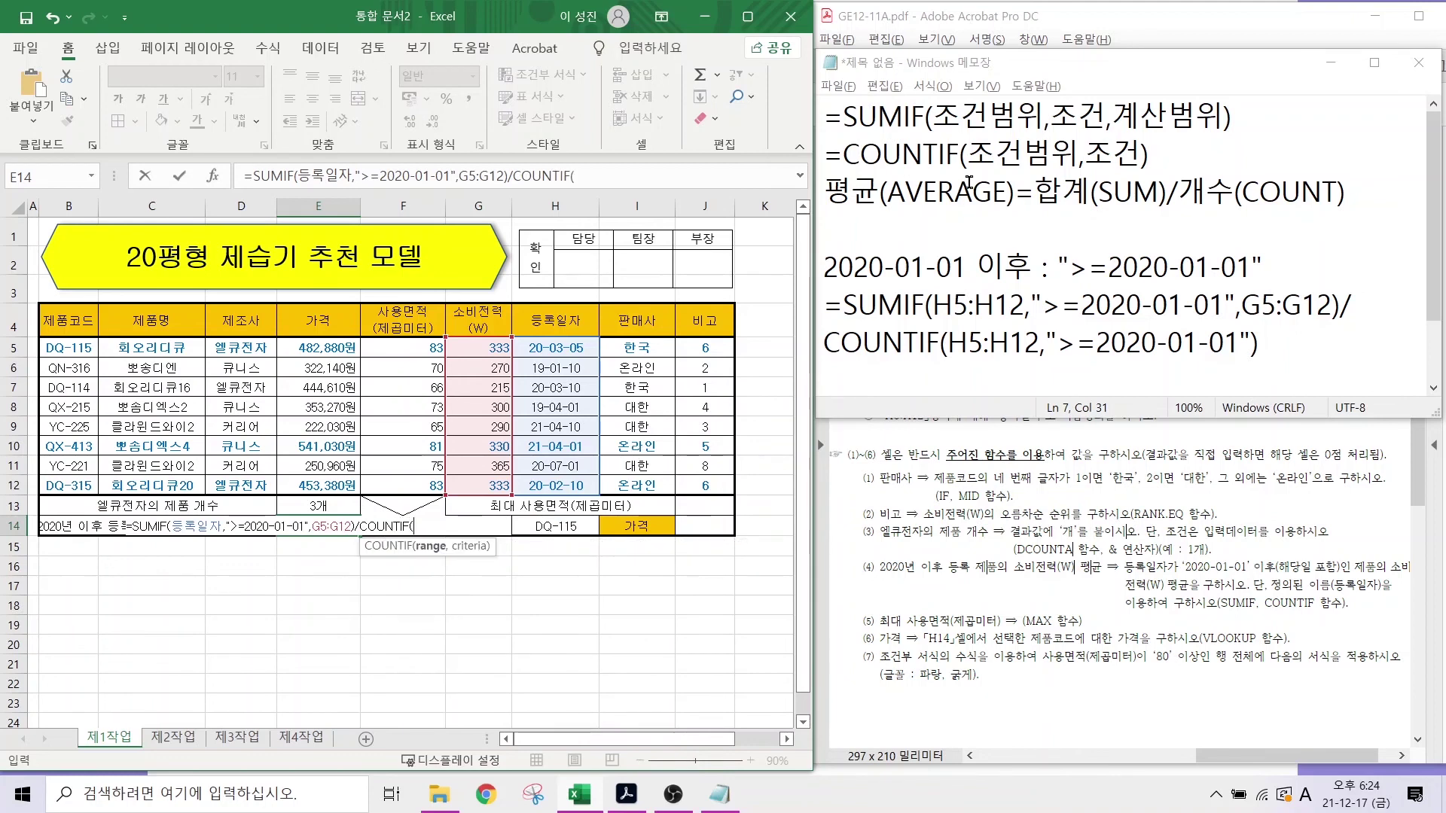
left_click_drag(548, 346, 546, 484)
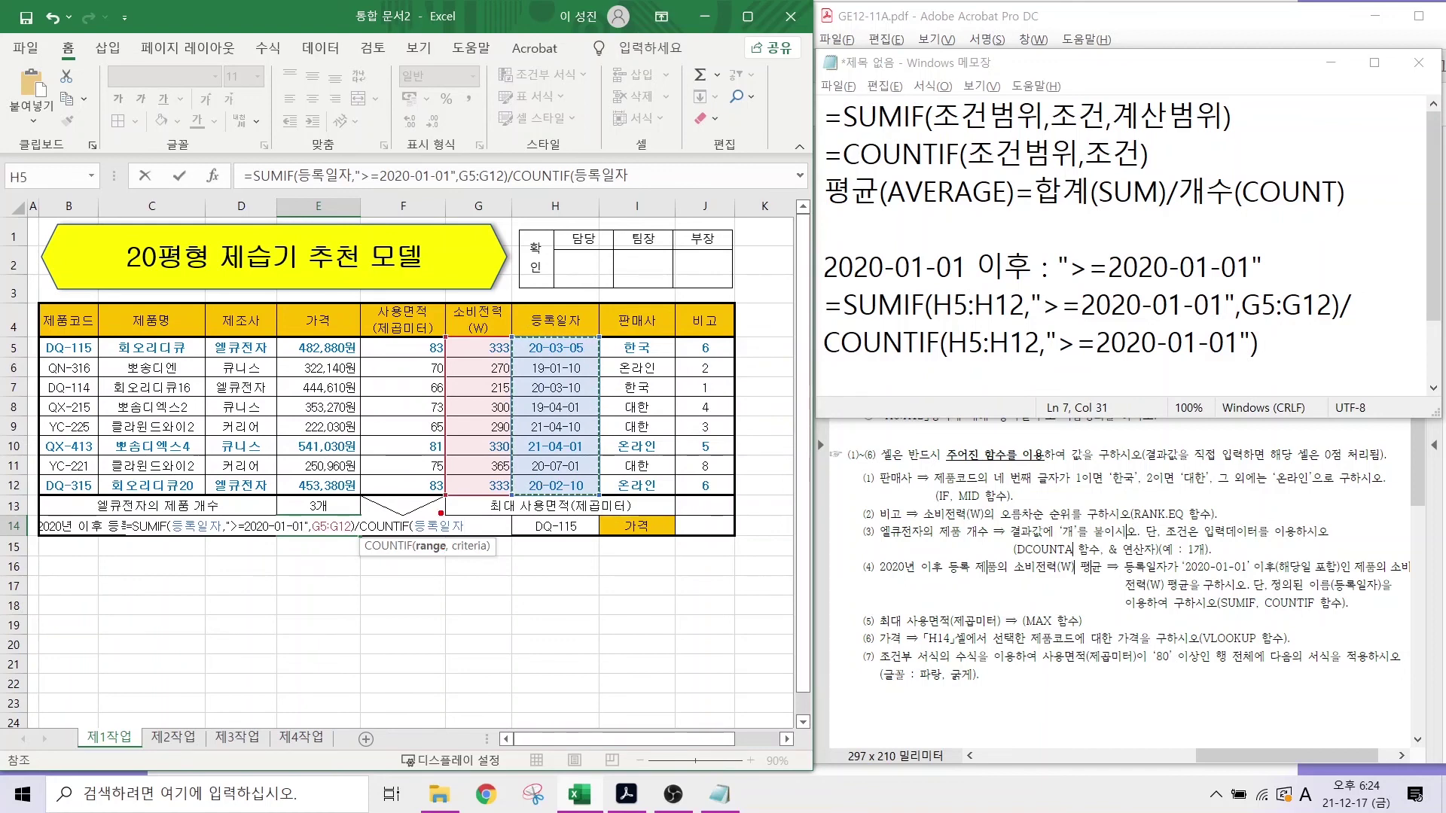
left_click_drag(440, 514, 468, 449)
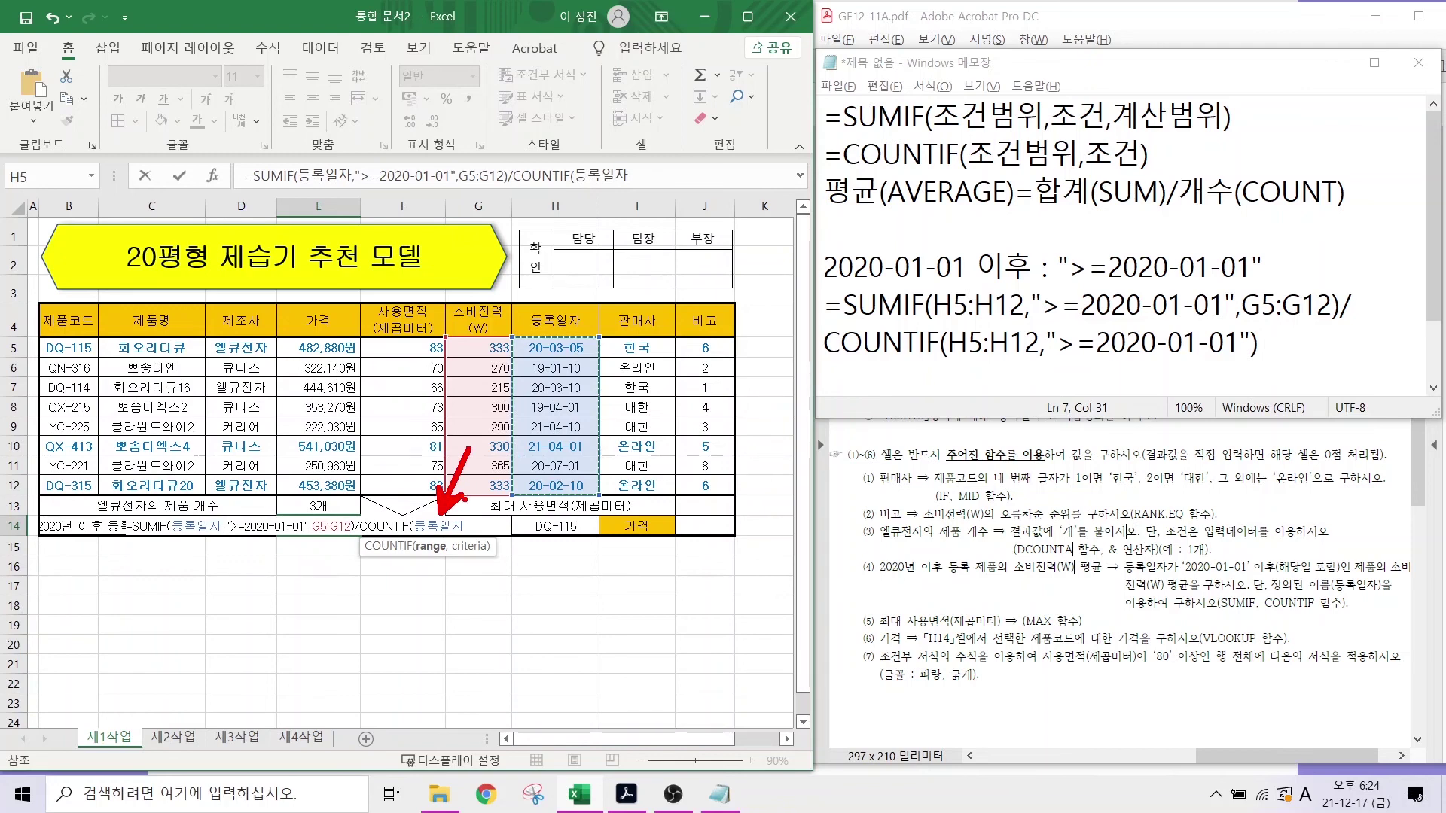
key("Escape")
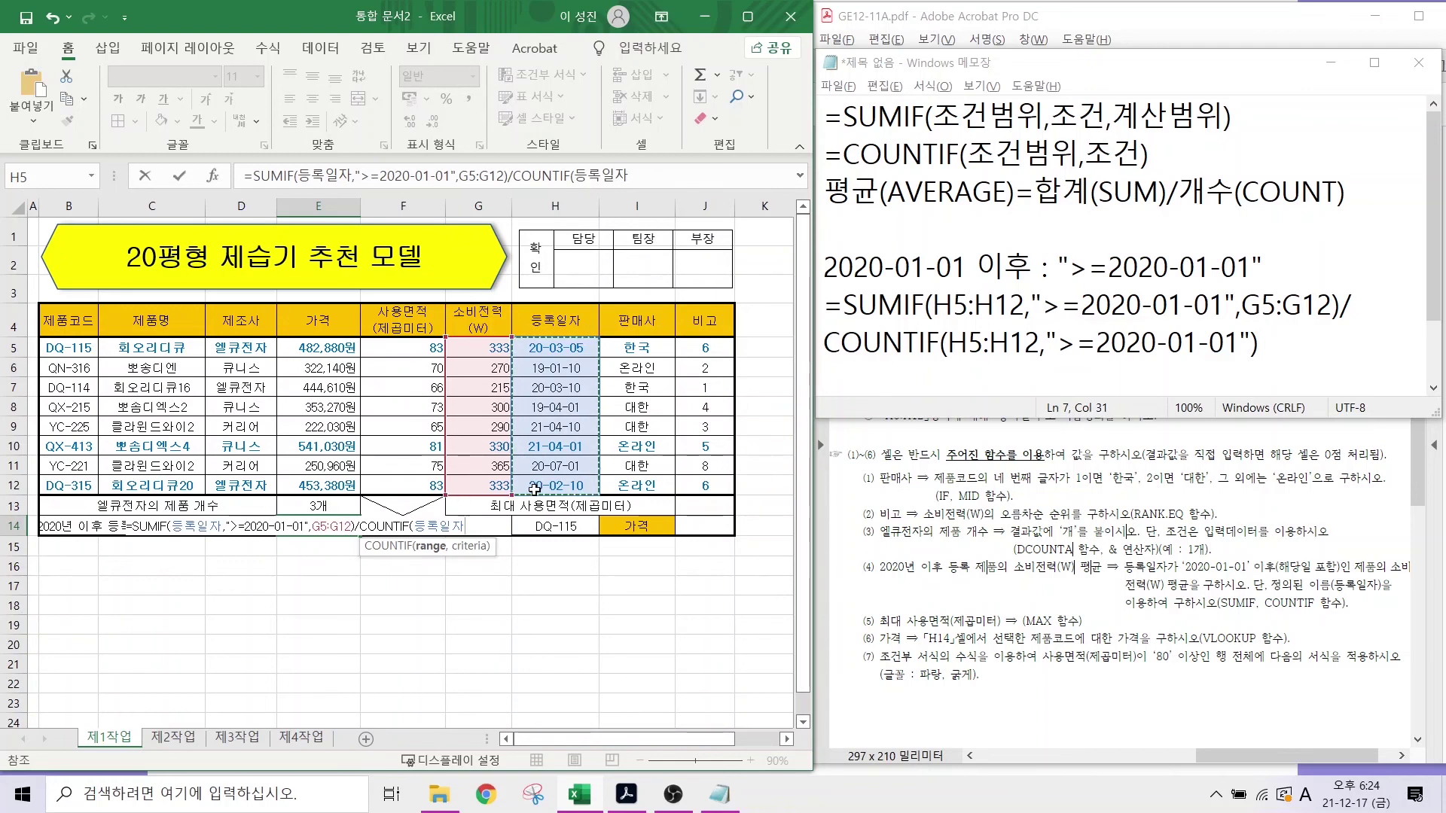
type(",")
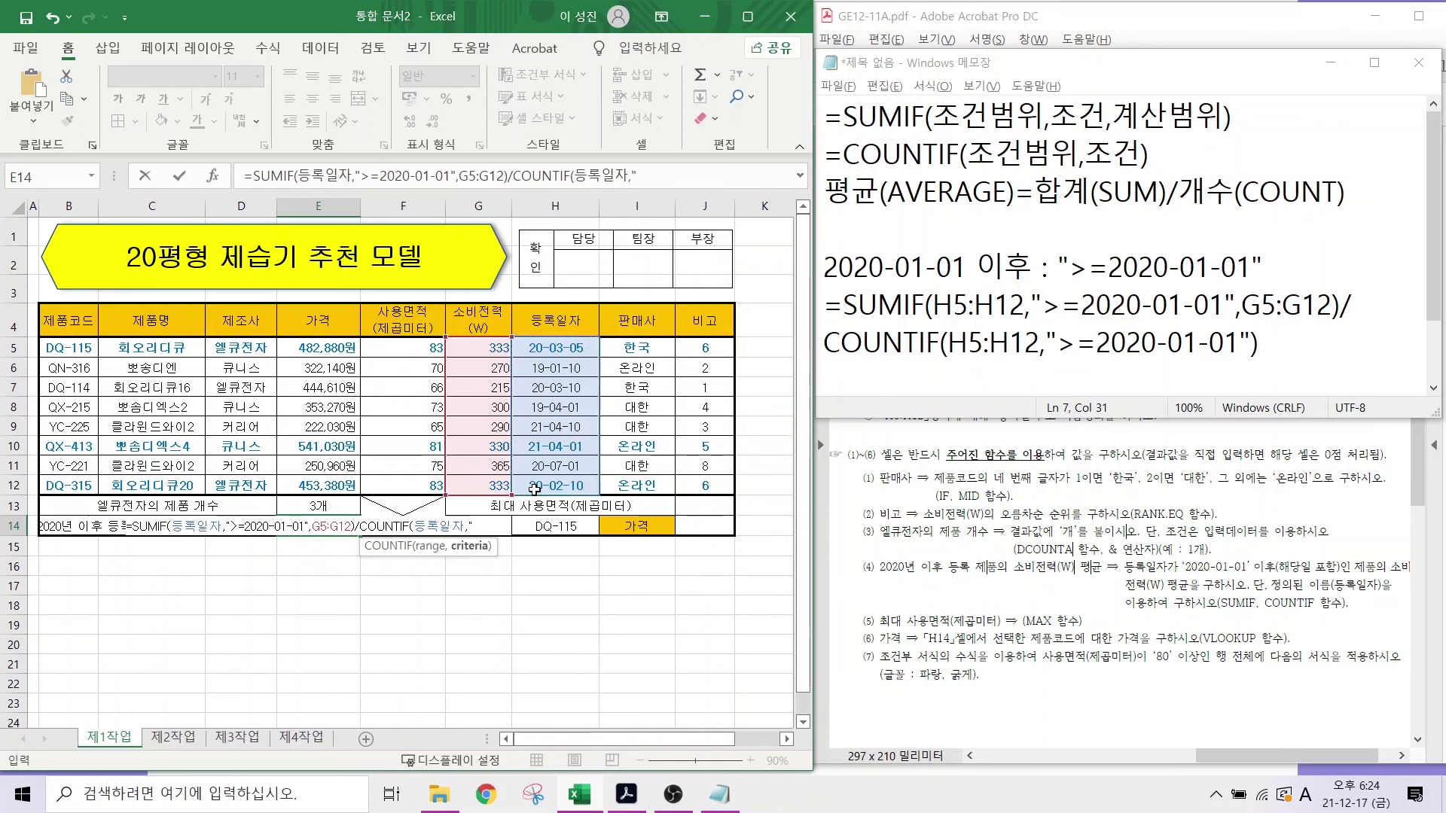
type("\">=2020-01-01")
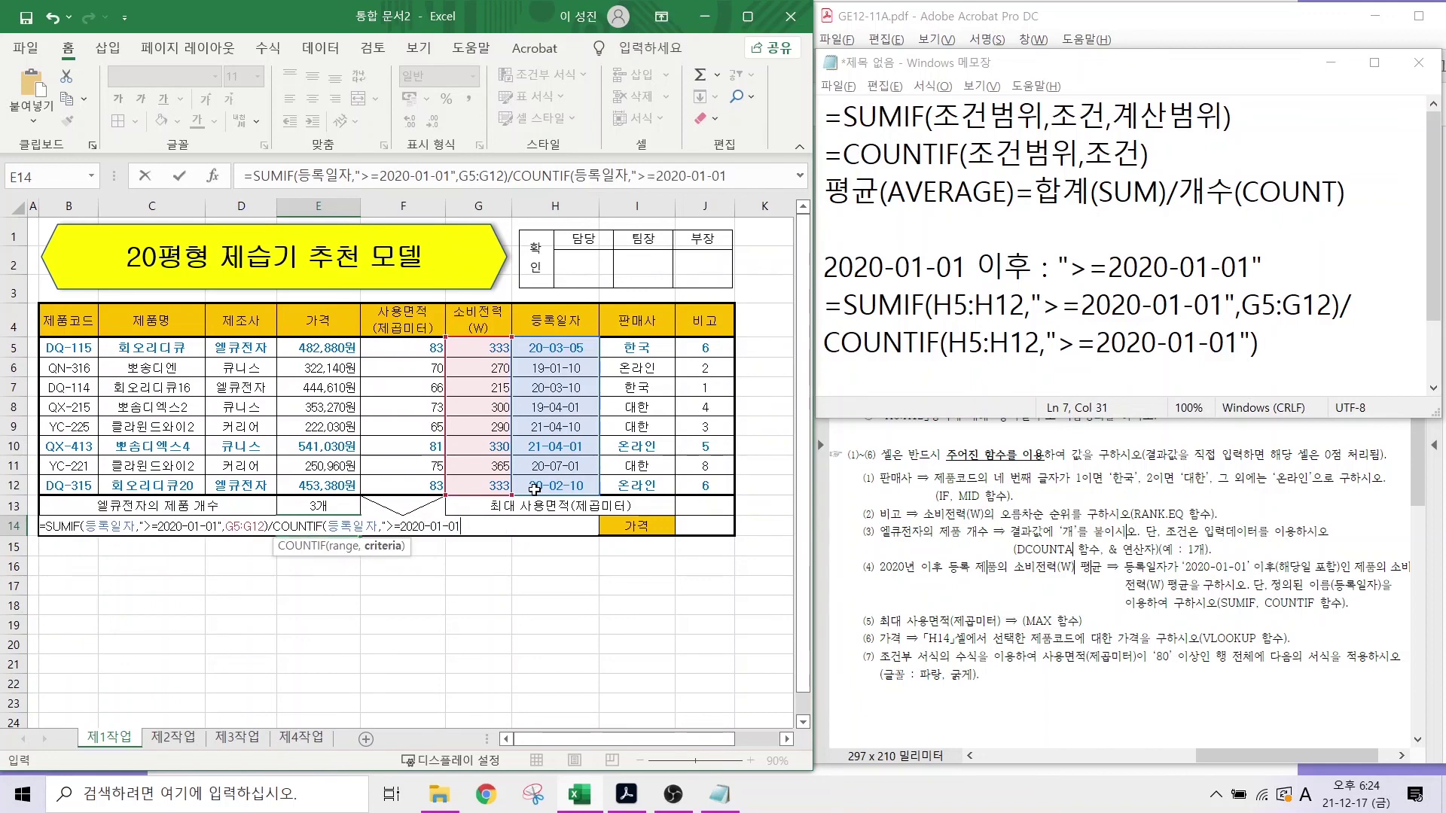
type("\")")
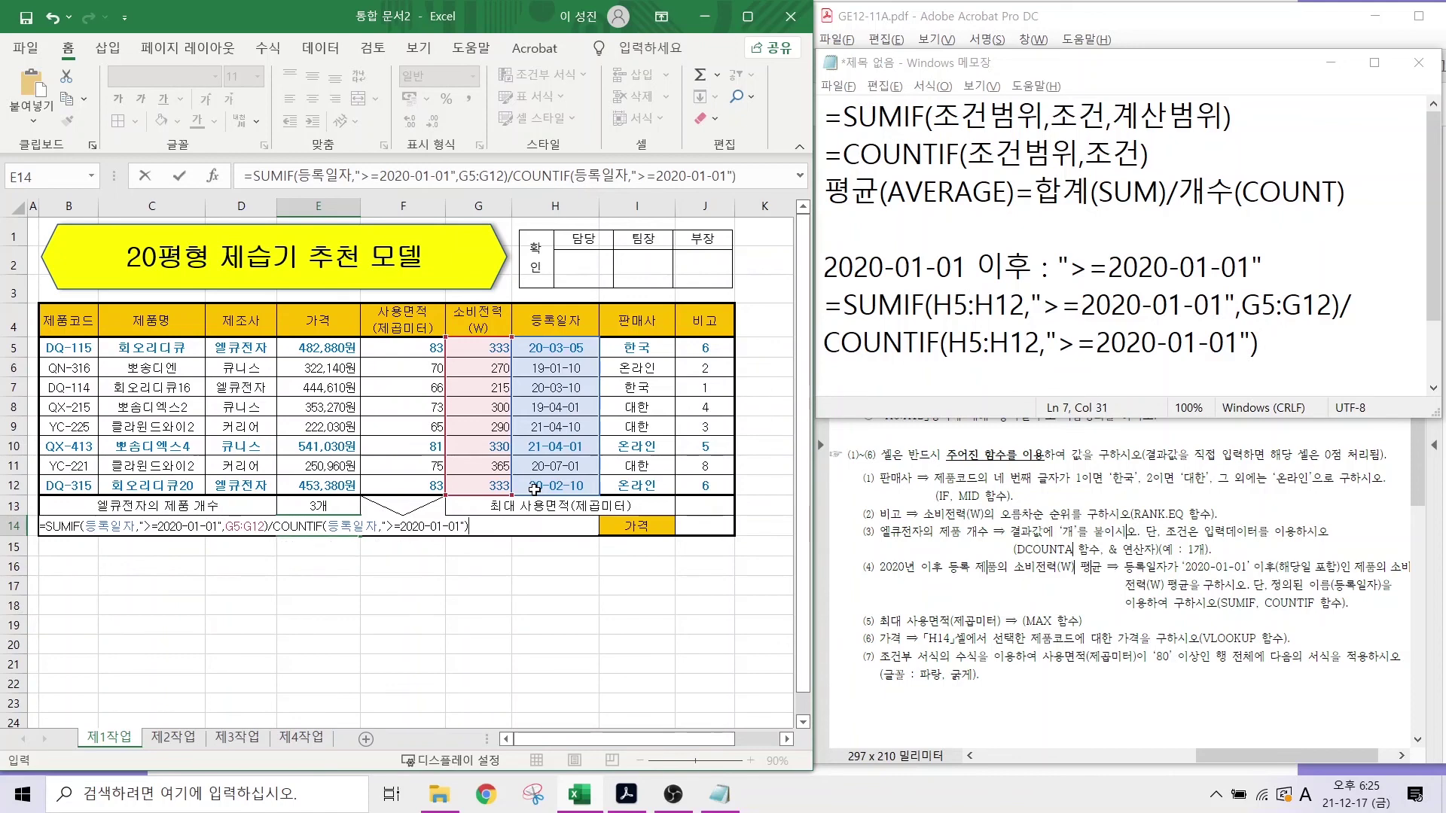
key("Return")
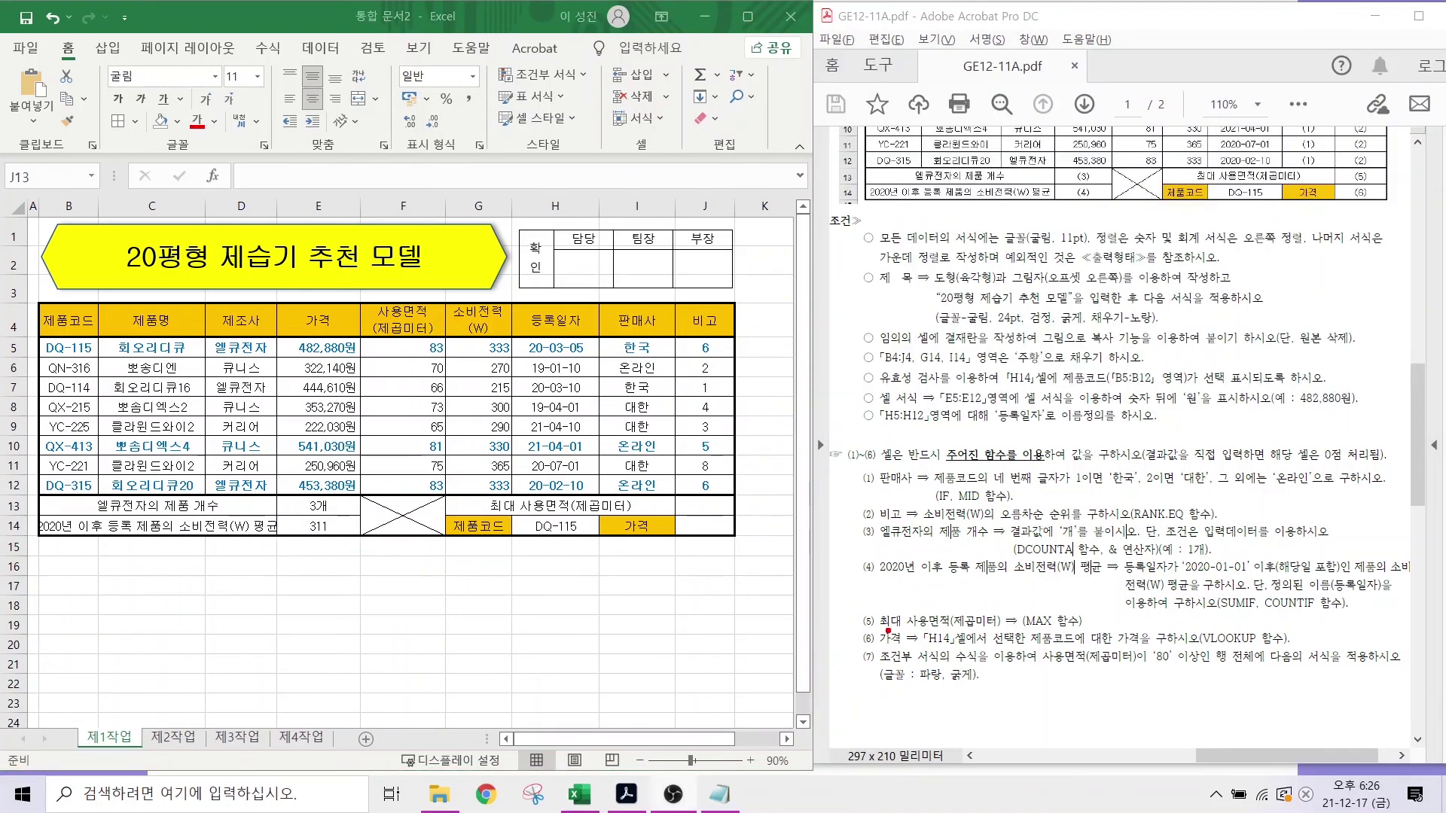
- Calculate the 최대 사용면적(제곱미터) in cell J13 with the MAX function over F5:F12
left_click_drag(889, 629, 1084, 631)
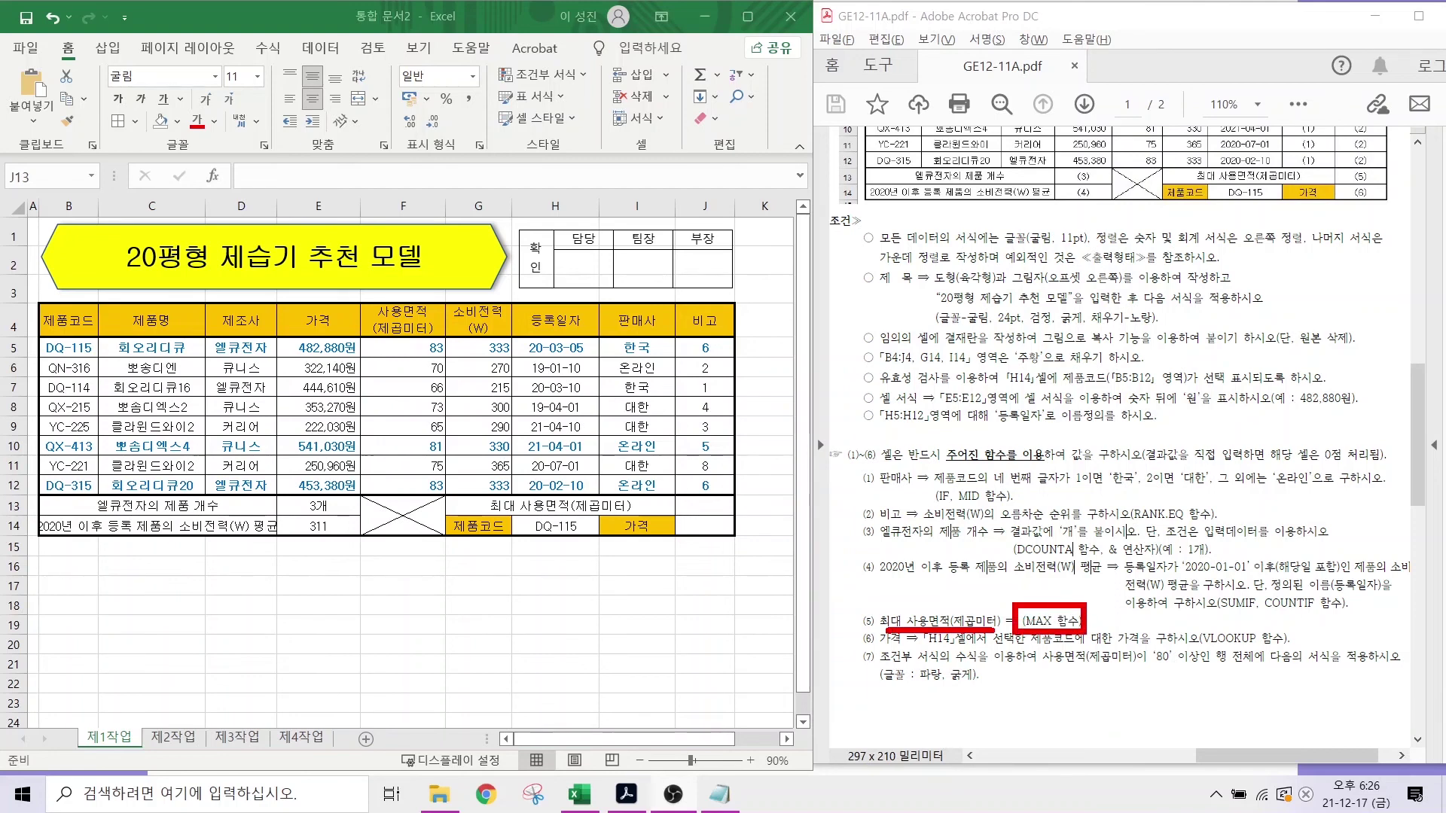
key("Escape")
left_click(703, 504)
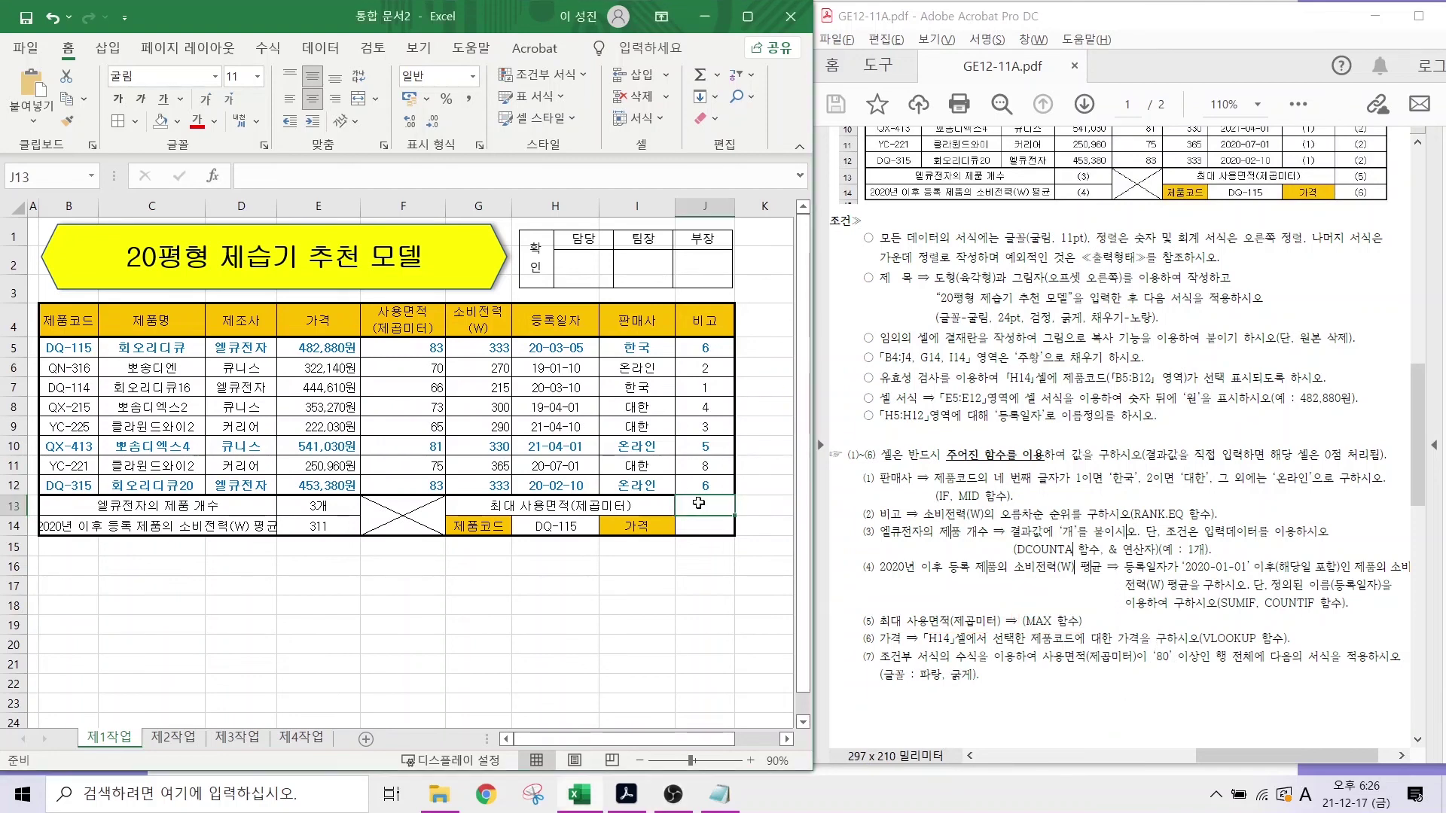
type("=M")
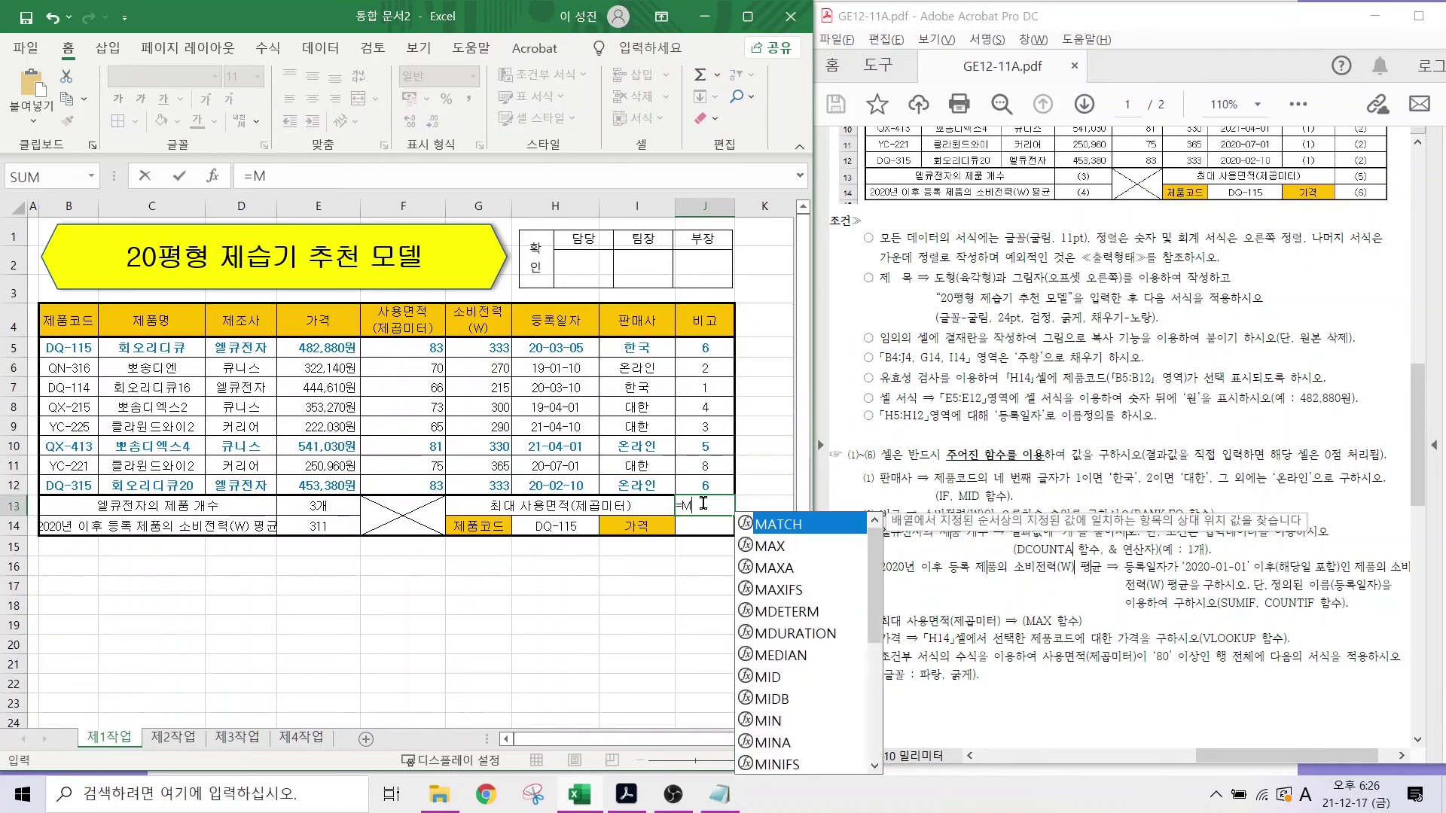
left_click(764, 546)
double_click(764, 546)
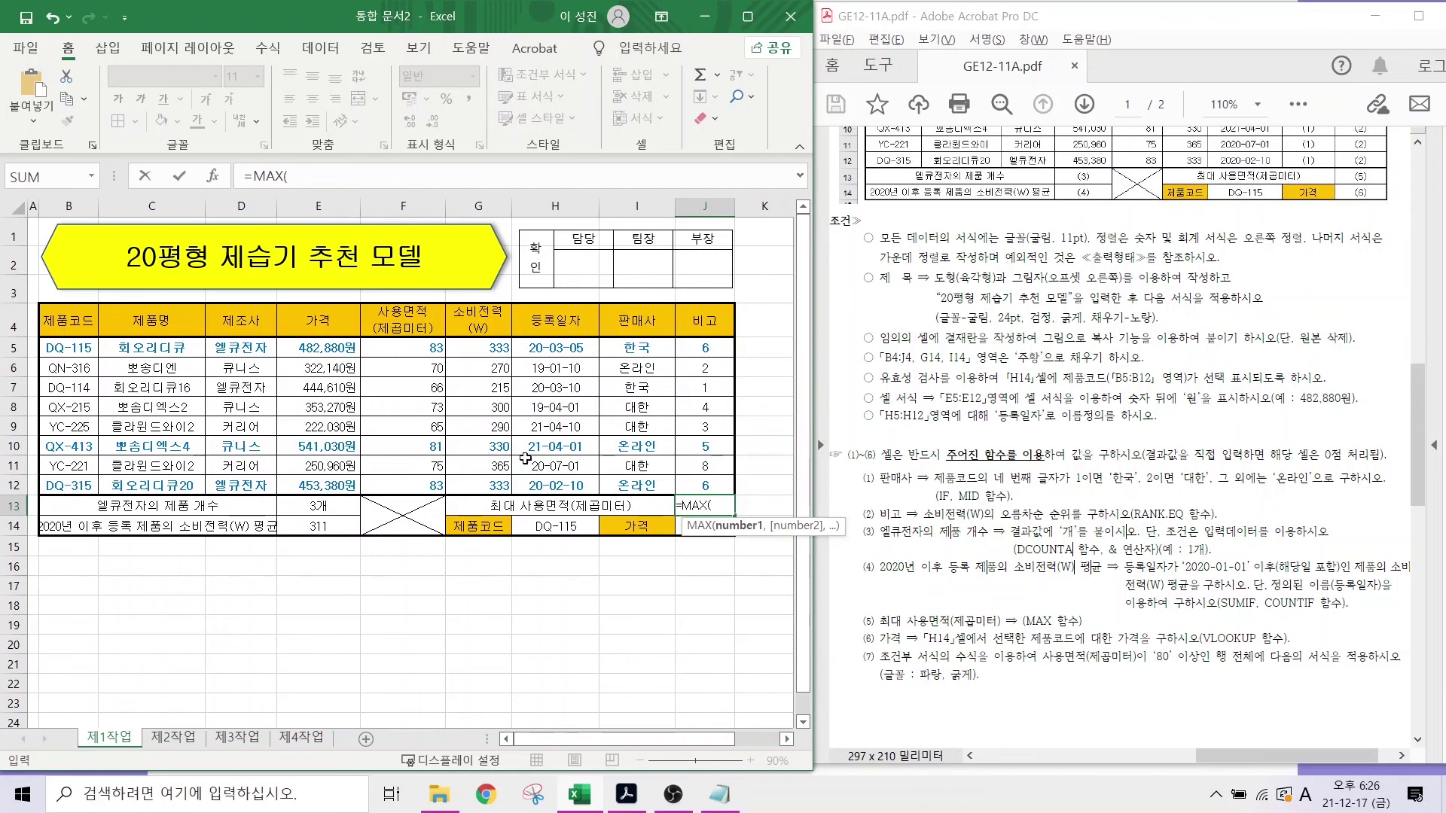
left_click_drag(399, 348, 401, 485)
key("Return")
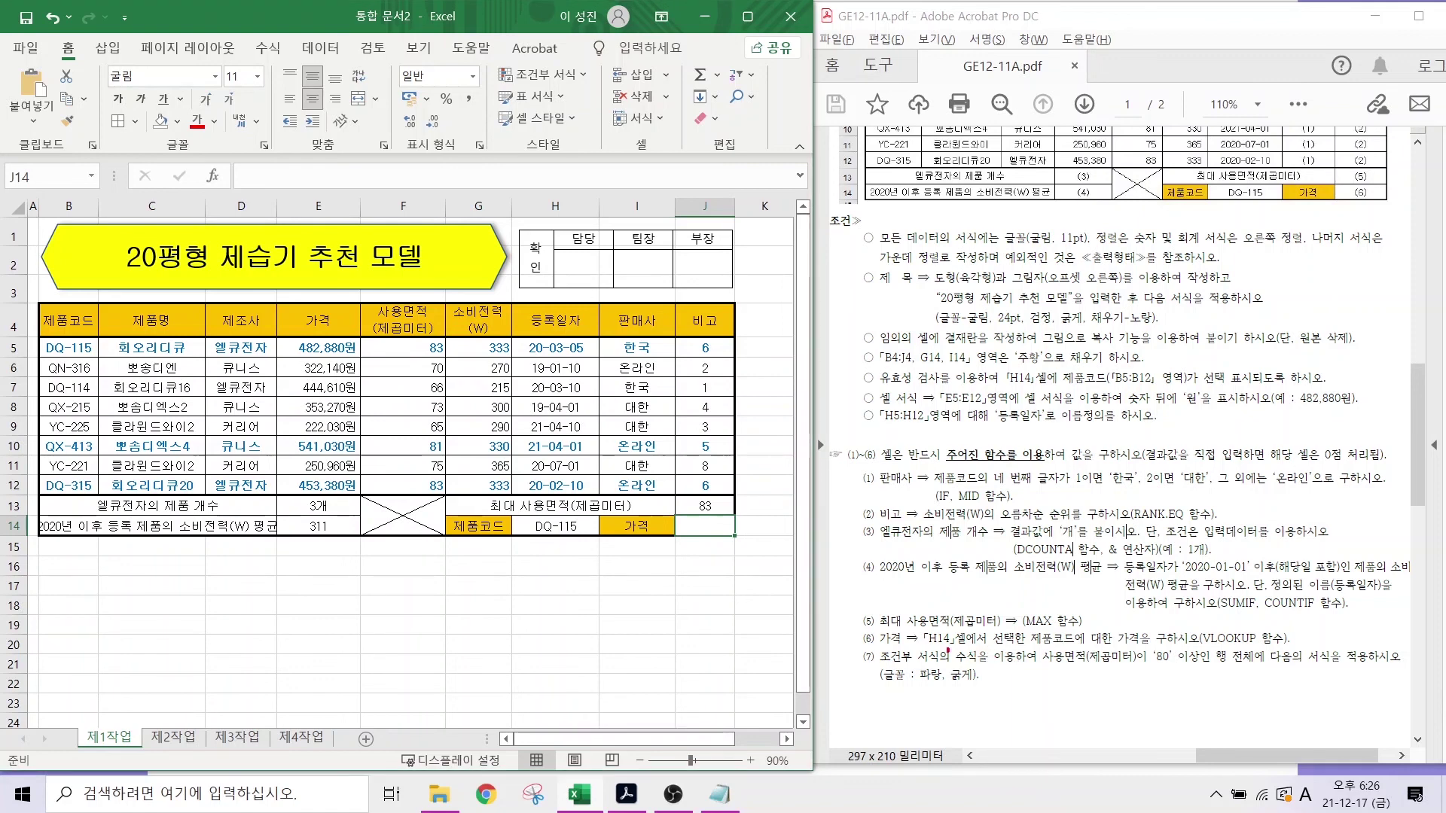
- Switch to Notepad and note the syntax =VLOOKUP(누구, 어디서범위, 몇열, 0) for the 가격 task, followed by a new line
left_click_drag(926, 646, 1144, 650)
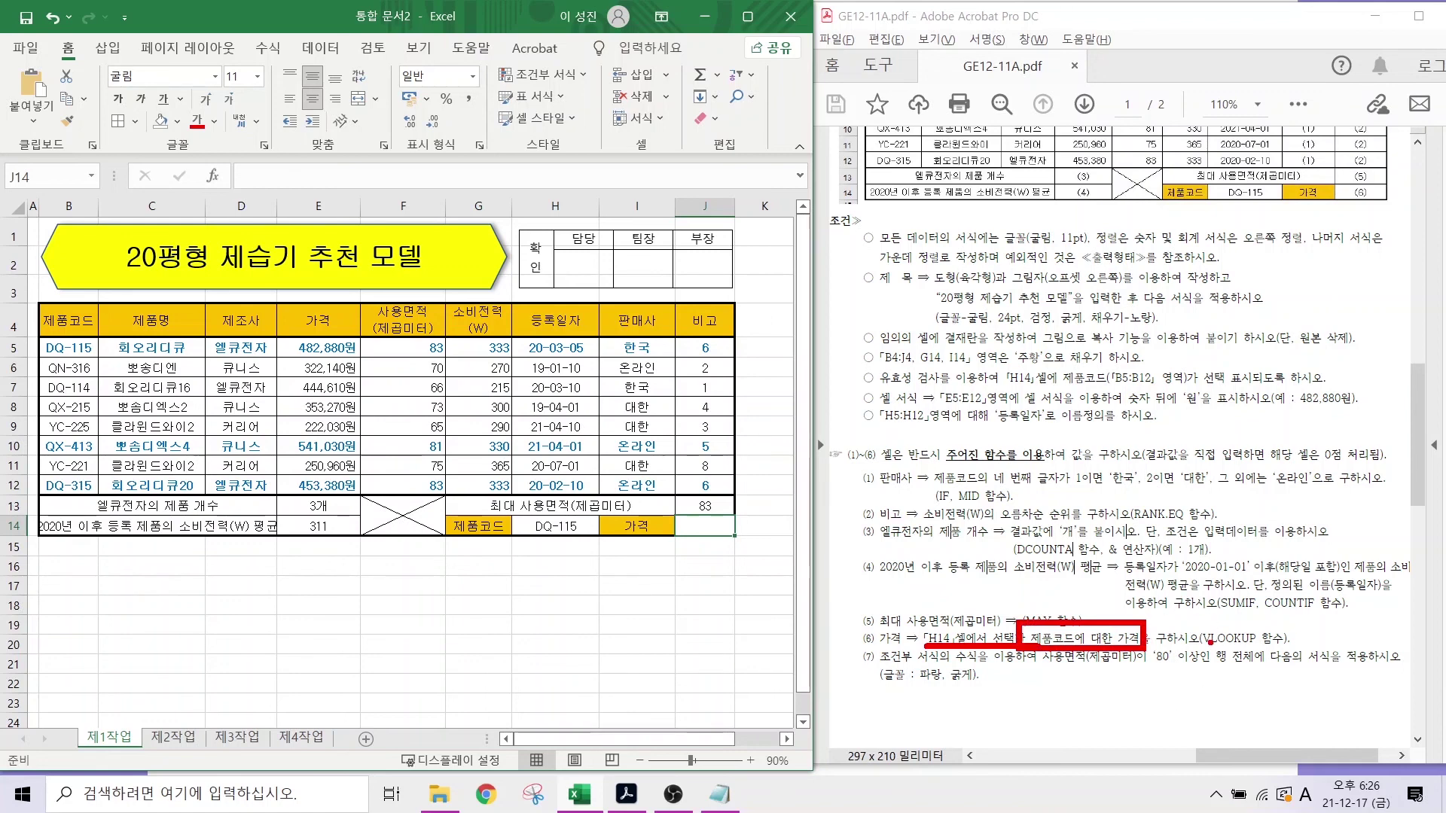
left_click_drag(1243, 631, 1335, 548)
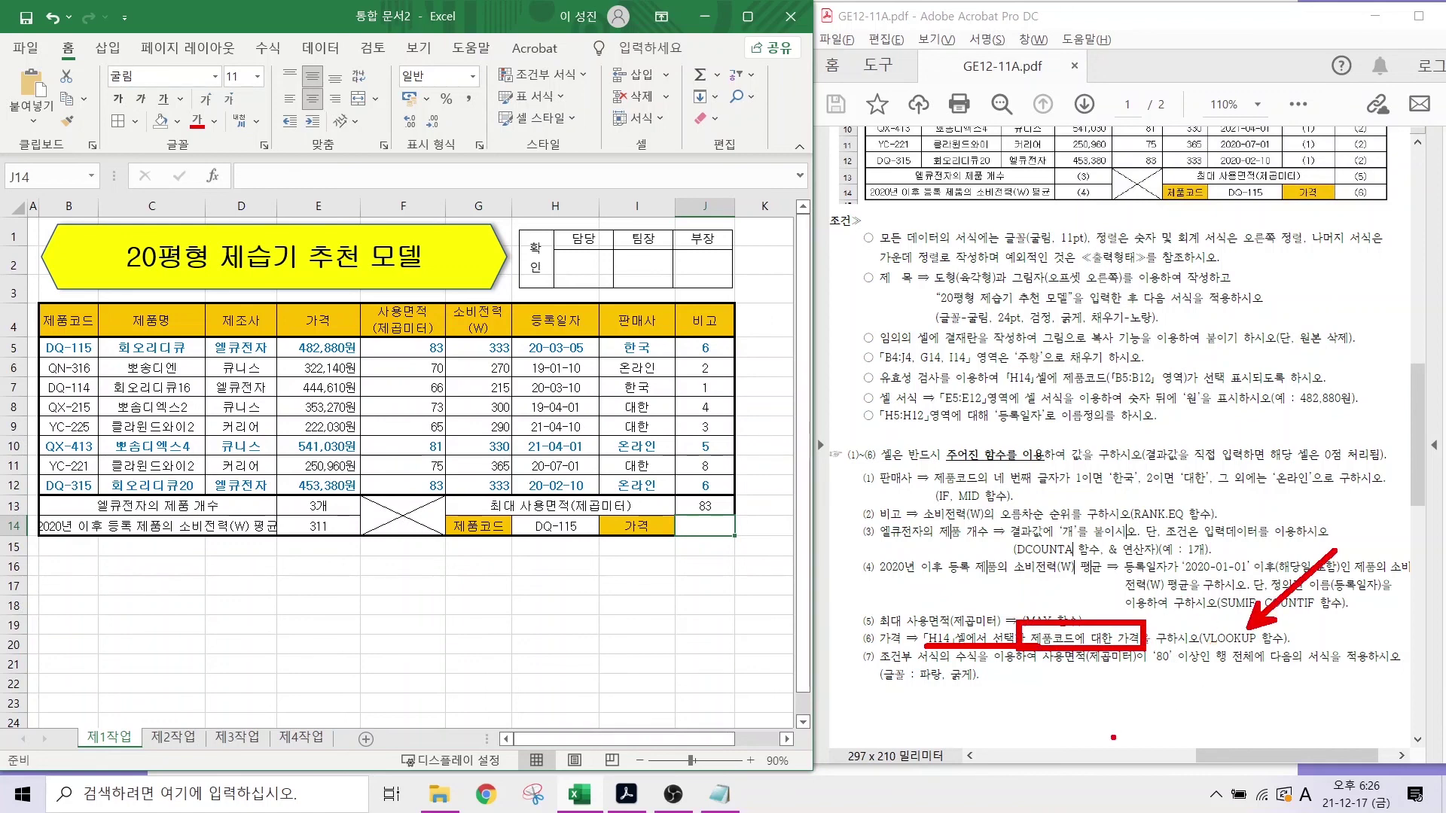
key("Escape")
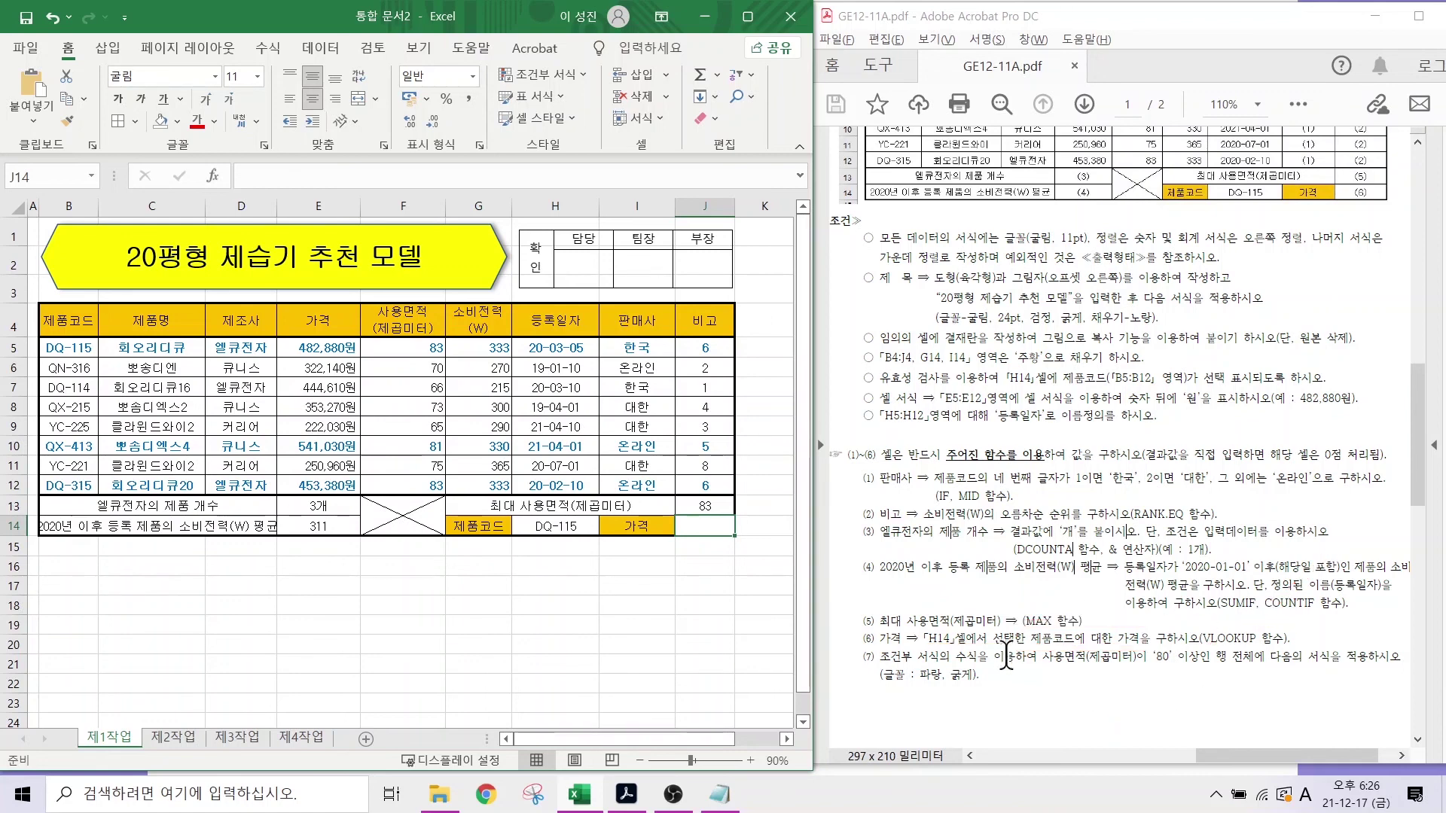
left_click(726, 798)
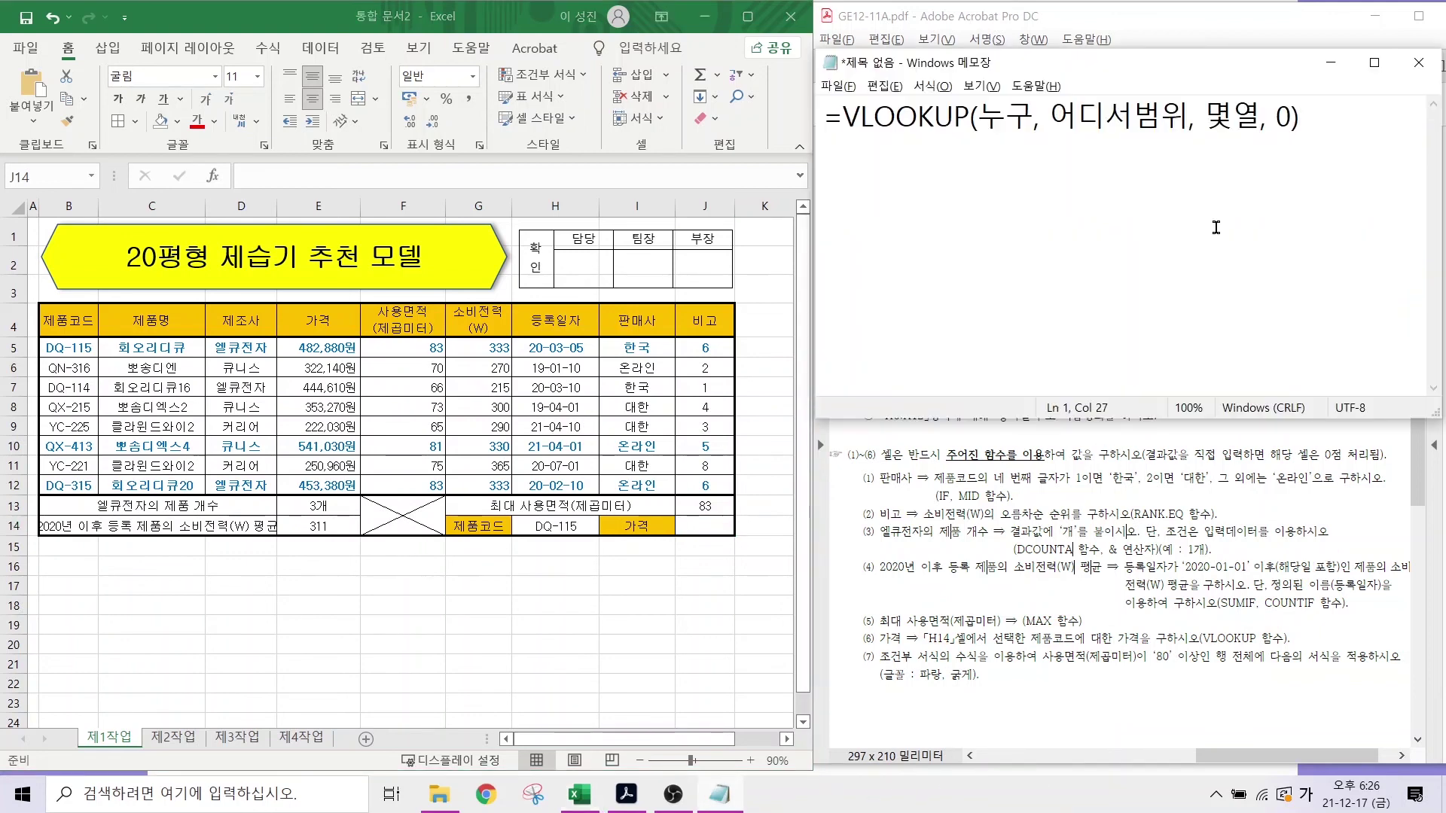
key("Return")
key("Hangul")
mouse_move(1024, 140)
left_mouse_down()
mouse_move(968, 98)
mouse_move(1018, 90)
mouse_move(1024, 137)
left_mouse_up()
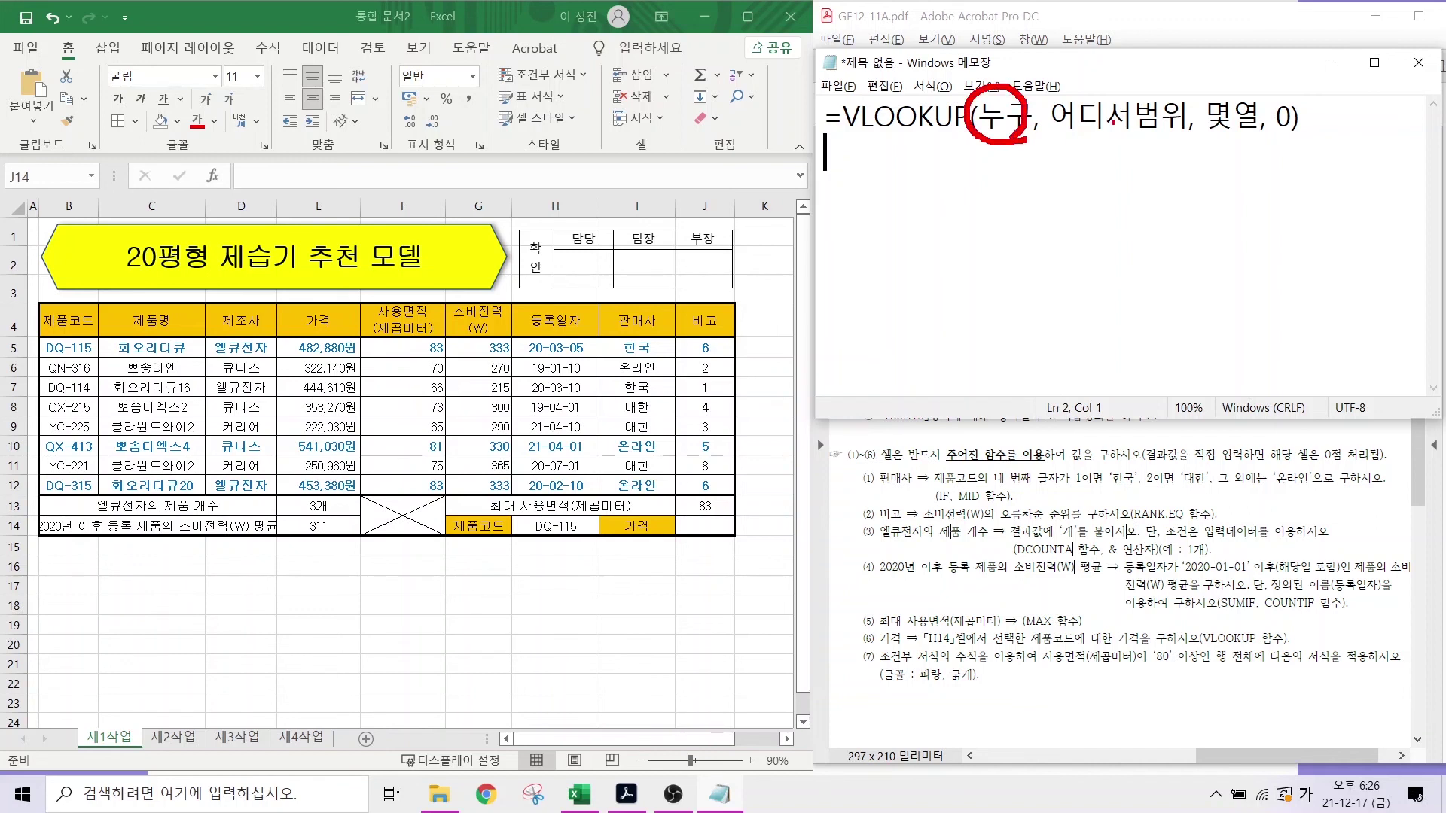
mouse_move(1170, 139)
left_mouse_down()
mouse_move(1125, 149)
mouse_move(1051, 124)
mouse_move(1111, 81)
mouse_move(1169, 121)
mouse_move(1165, 140)
left_mouse_up()
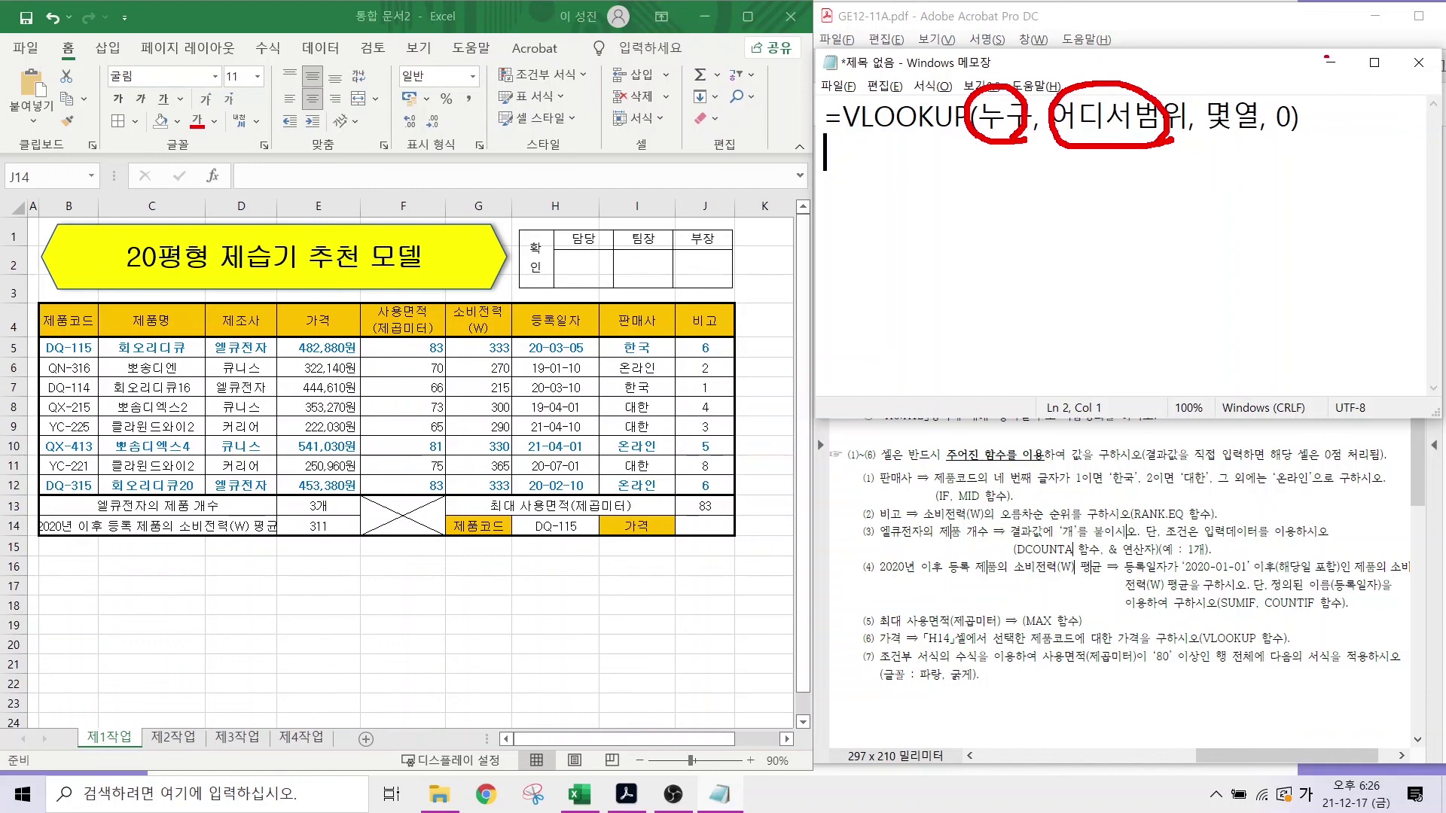
left_click_drag(1233, 101, 1280, 34)
mouse_move(1228, 93)
left_mouse_down()
mouse_move(1307, 93)
mouse_move(1340, 44)
left_mouse_up()
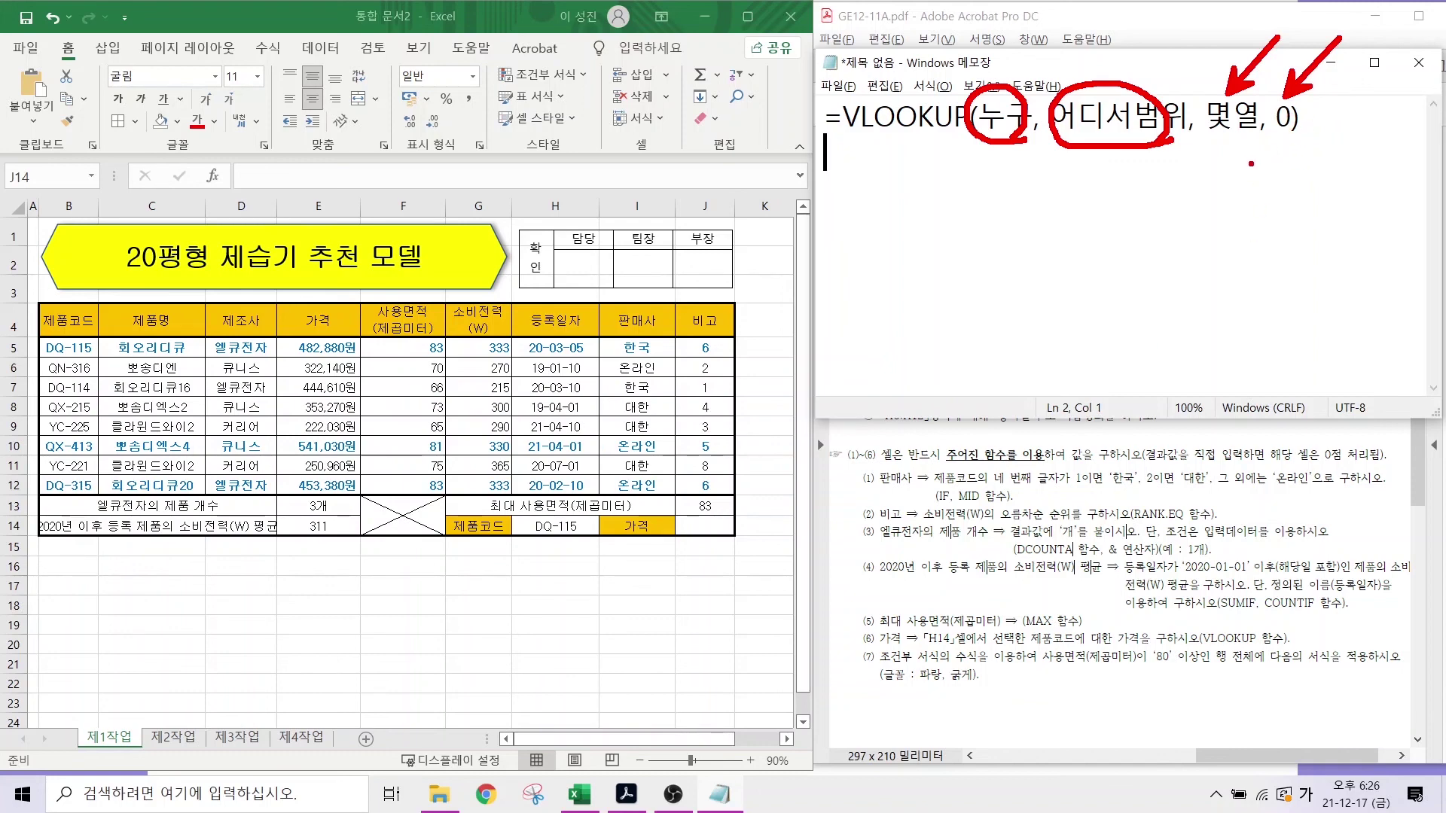
key("Escape")
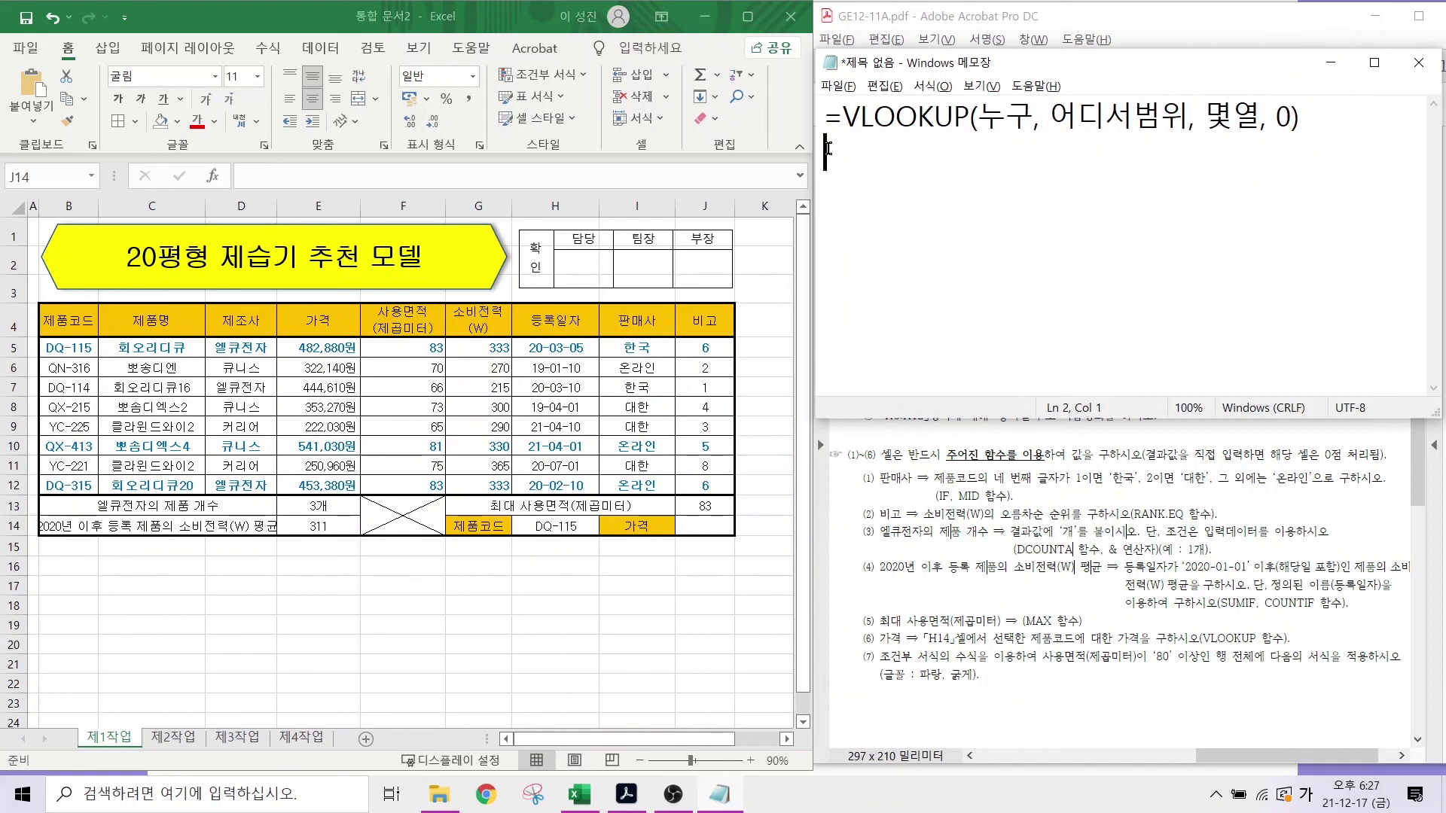
- Start the worked formula =VLOOKUP(H14, on the second line of the notes, with H14 as the lookup value
type("=ㅠ")
key("BackSpace")
key("Hangul")
type("VLOOKUP(")
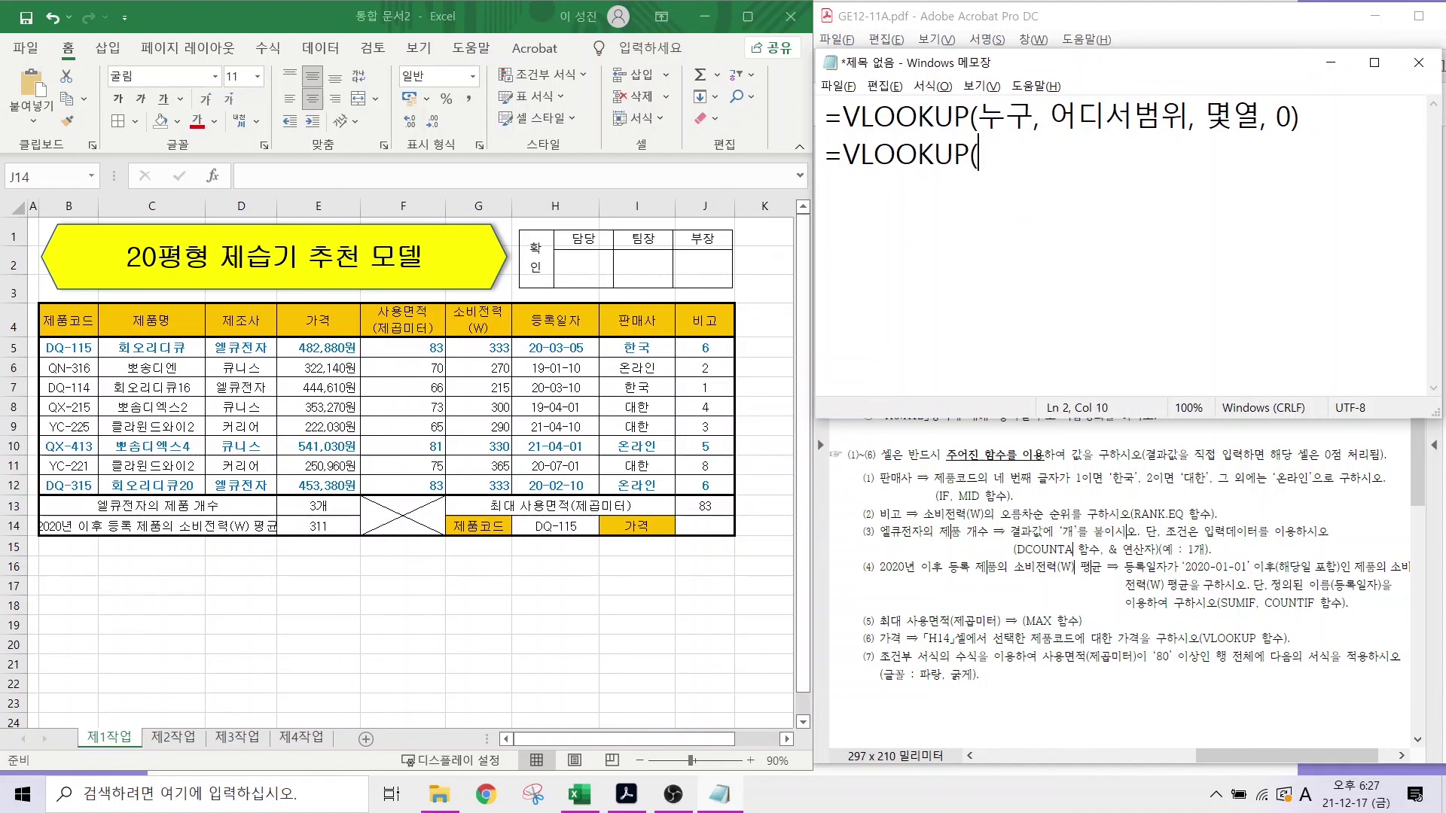
left_click_drag(938, 621, 987, 564)
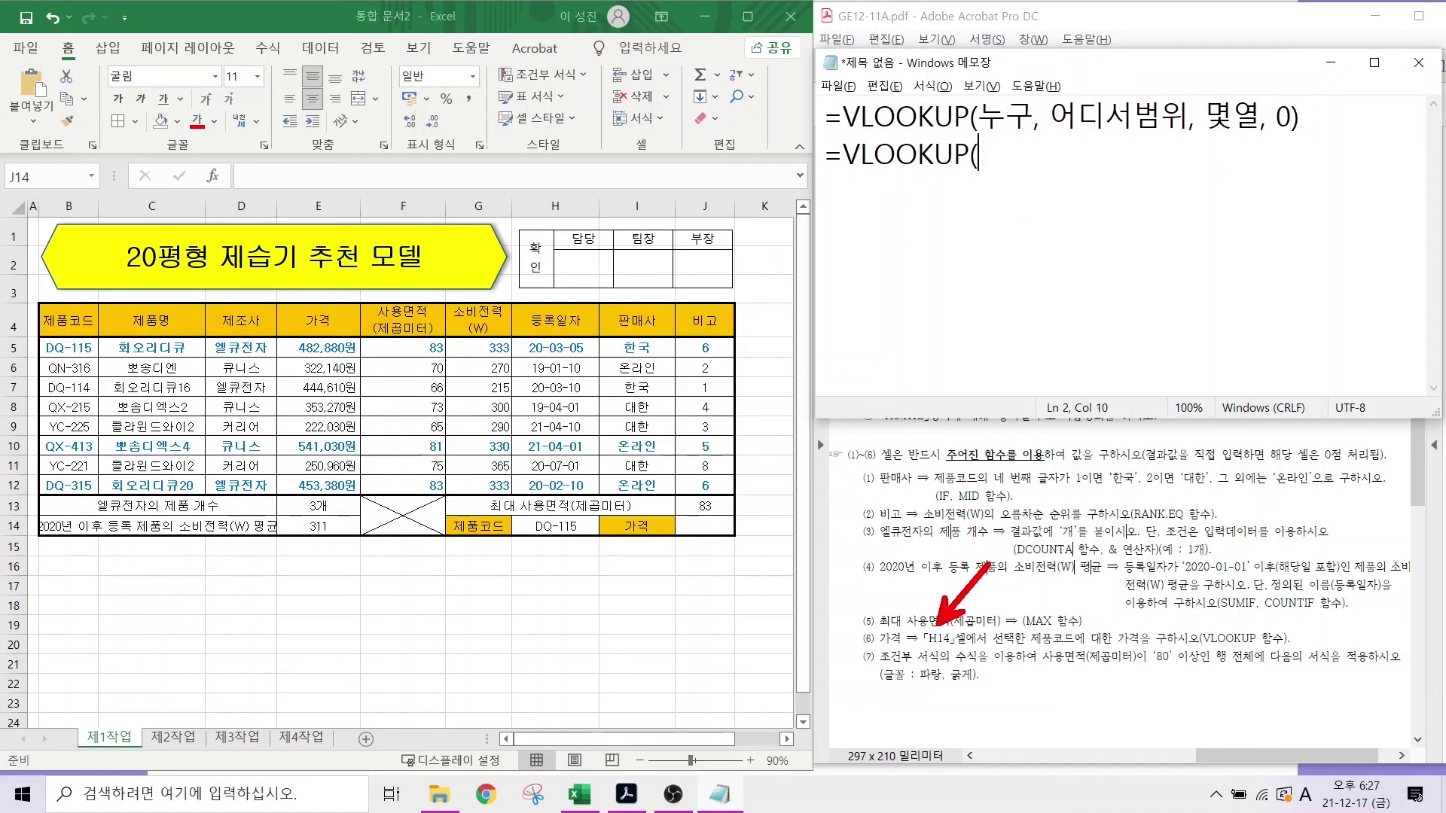
key("Escape")
type("H14,")
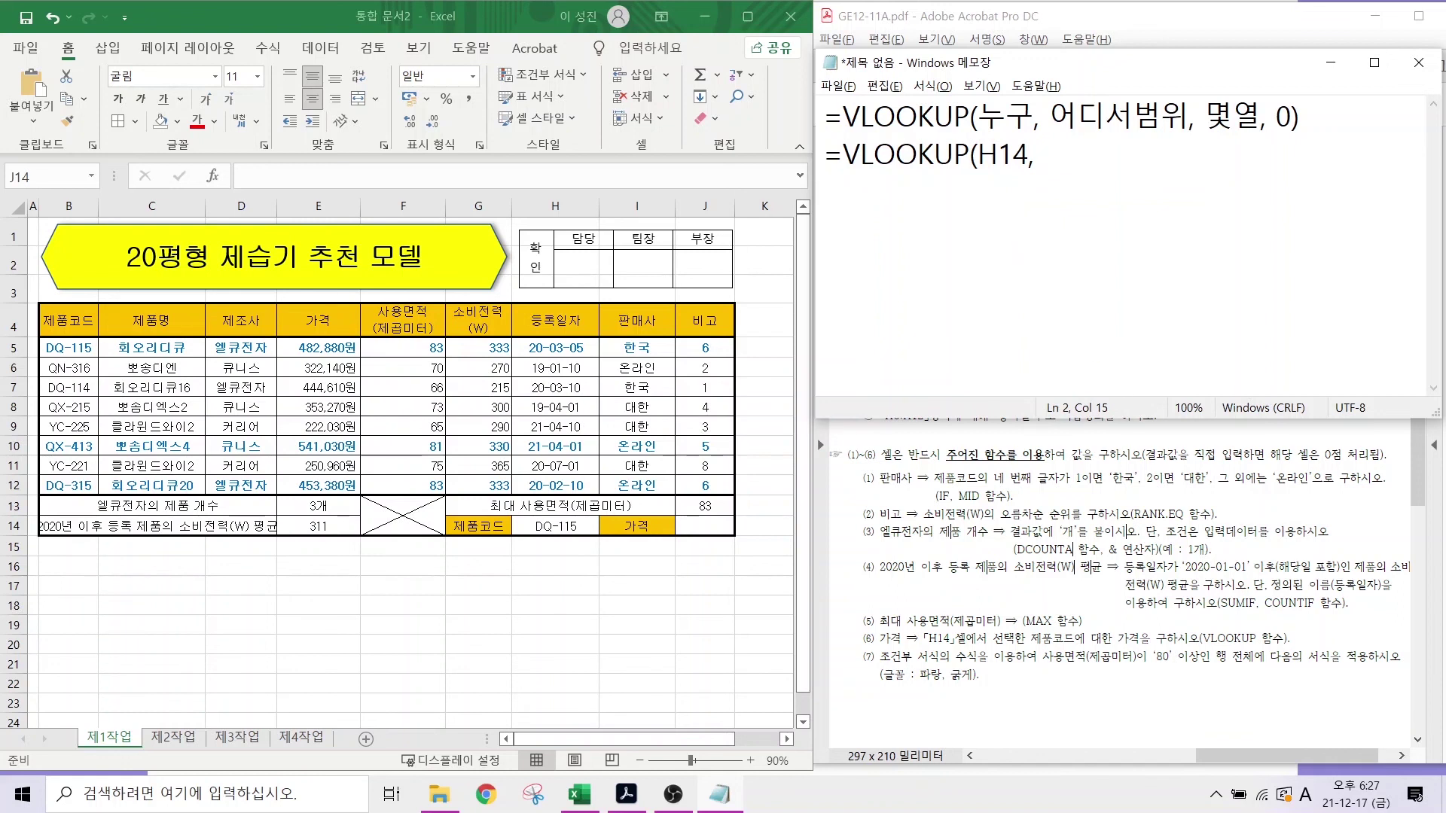
mouse_move(1024, 622)
left_mouse_down()
mouse_move(1163, 653)
mouse_move(1151, 649)
left_mouse_up()
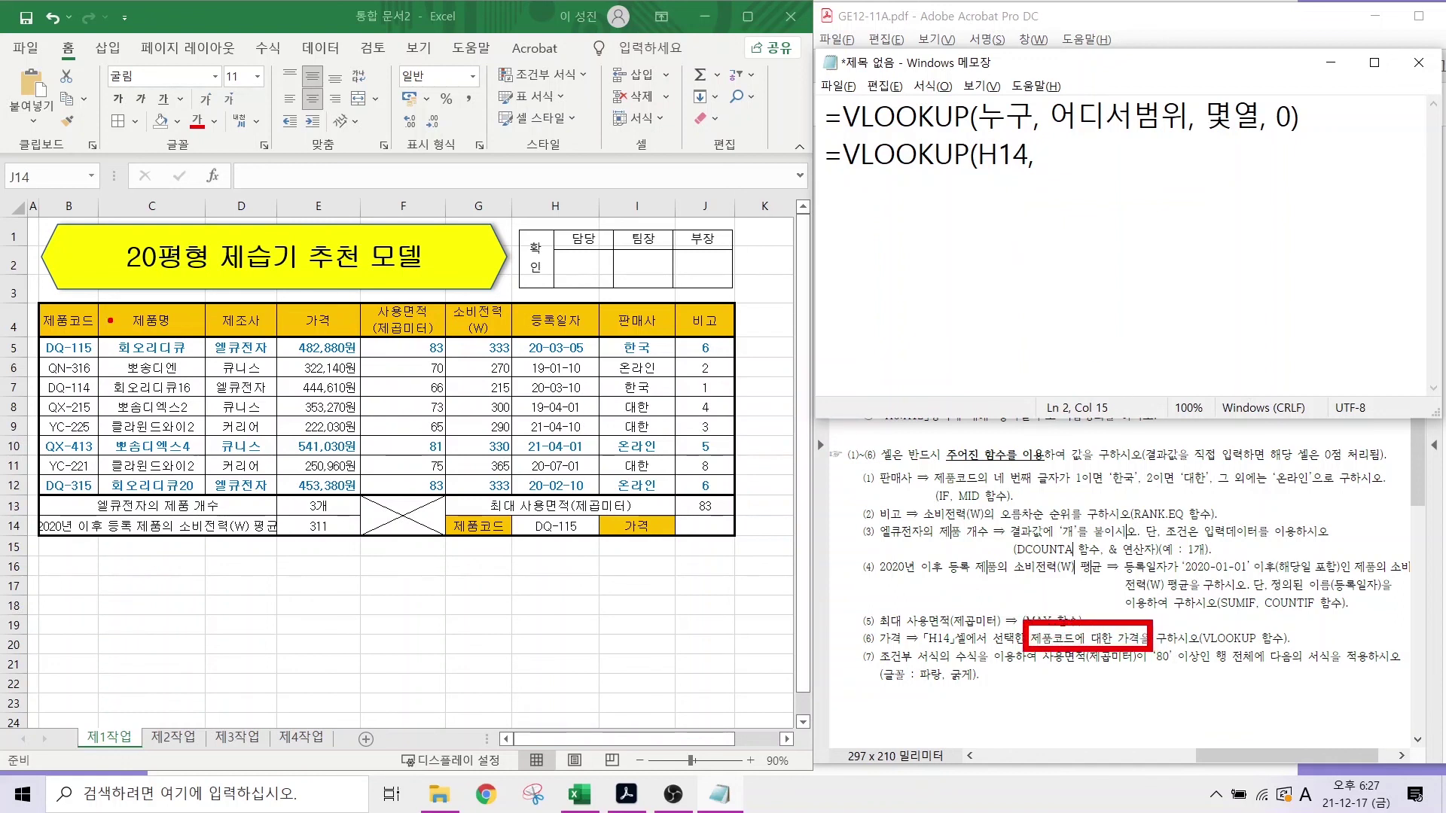
left_click_drag(73, 301, 132, 232)
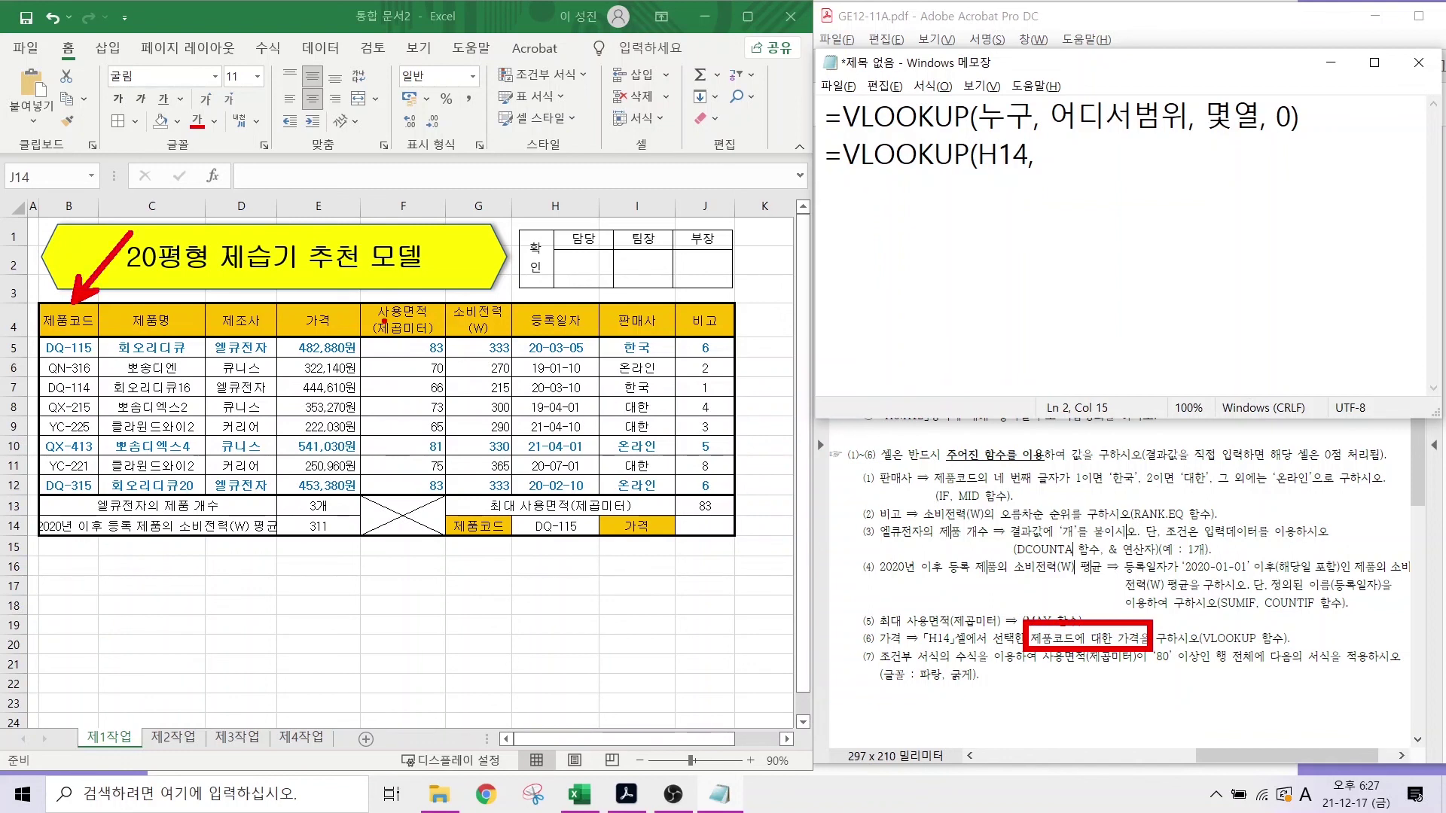
left_click_drag(326, 309, 396, 225)
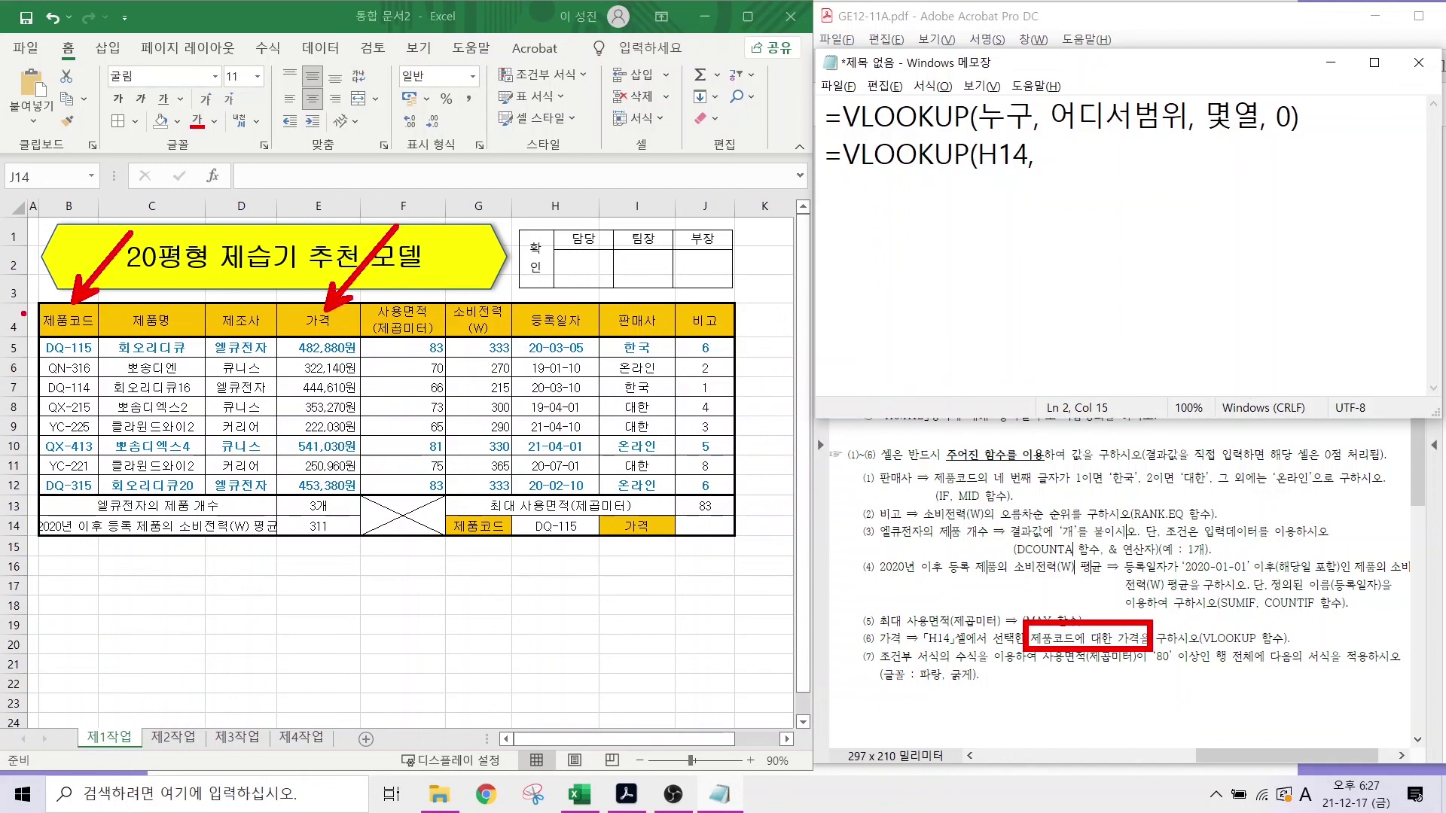
left_click_drag(36, 332, 365, 500)
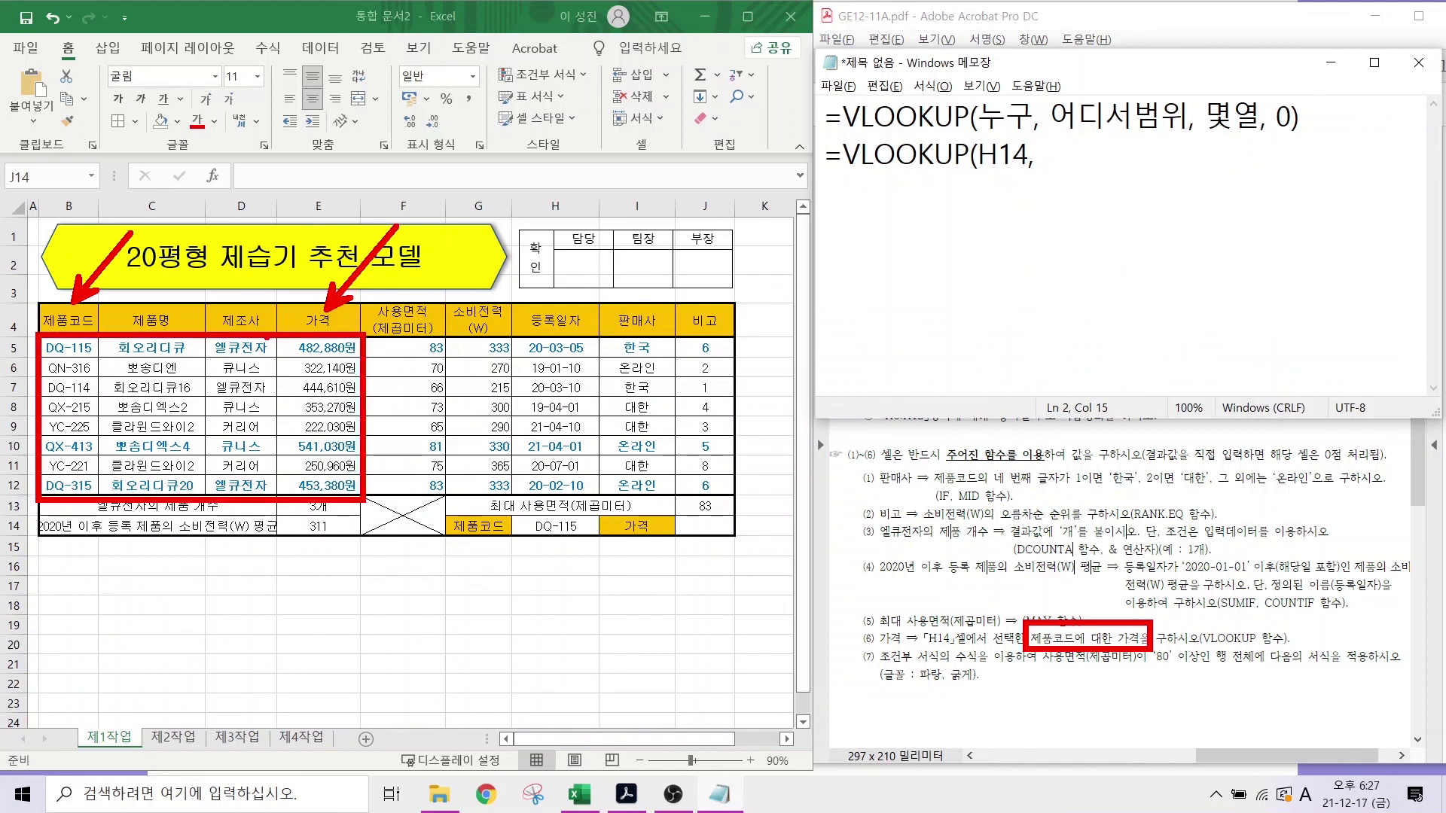
left_click_drag(87, 307, 64, 315)
left_click_drag(1229, 141, 1299, 193)
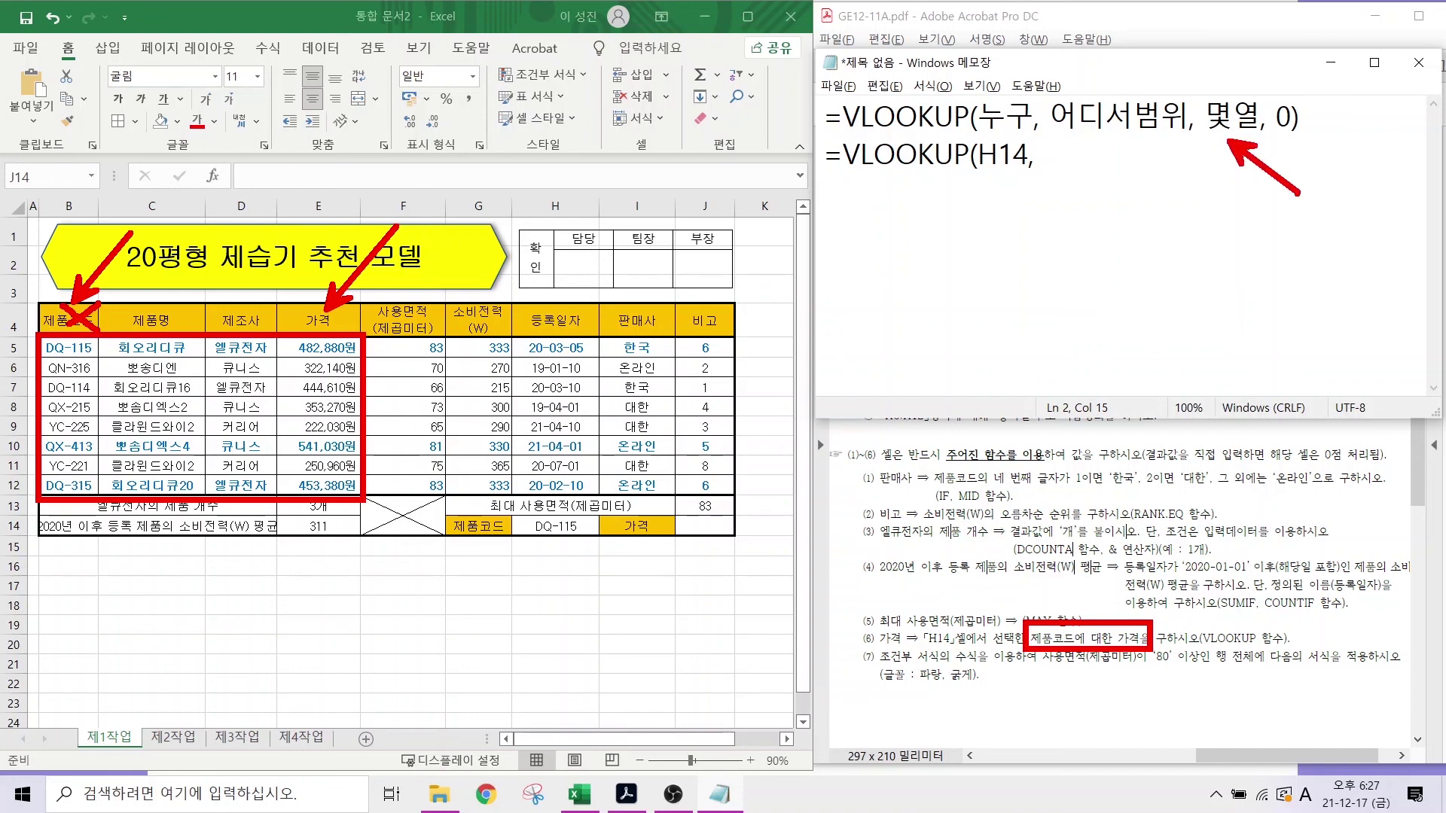
left_click_drag(73, 474, 49, 538)
left_click_drag(172, 479, 137, 551)
left_click_drag(265, 473, 236, 551)
left_click_drag(343, 479, 309, 543)
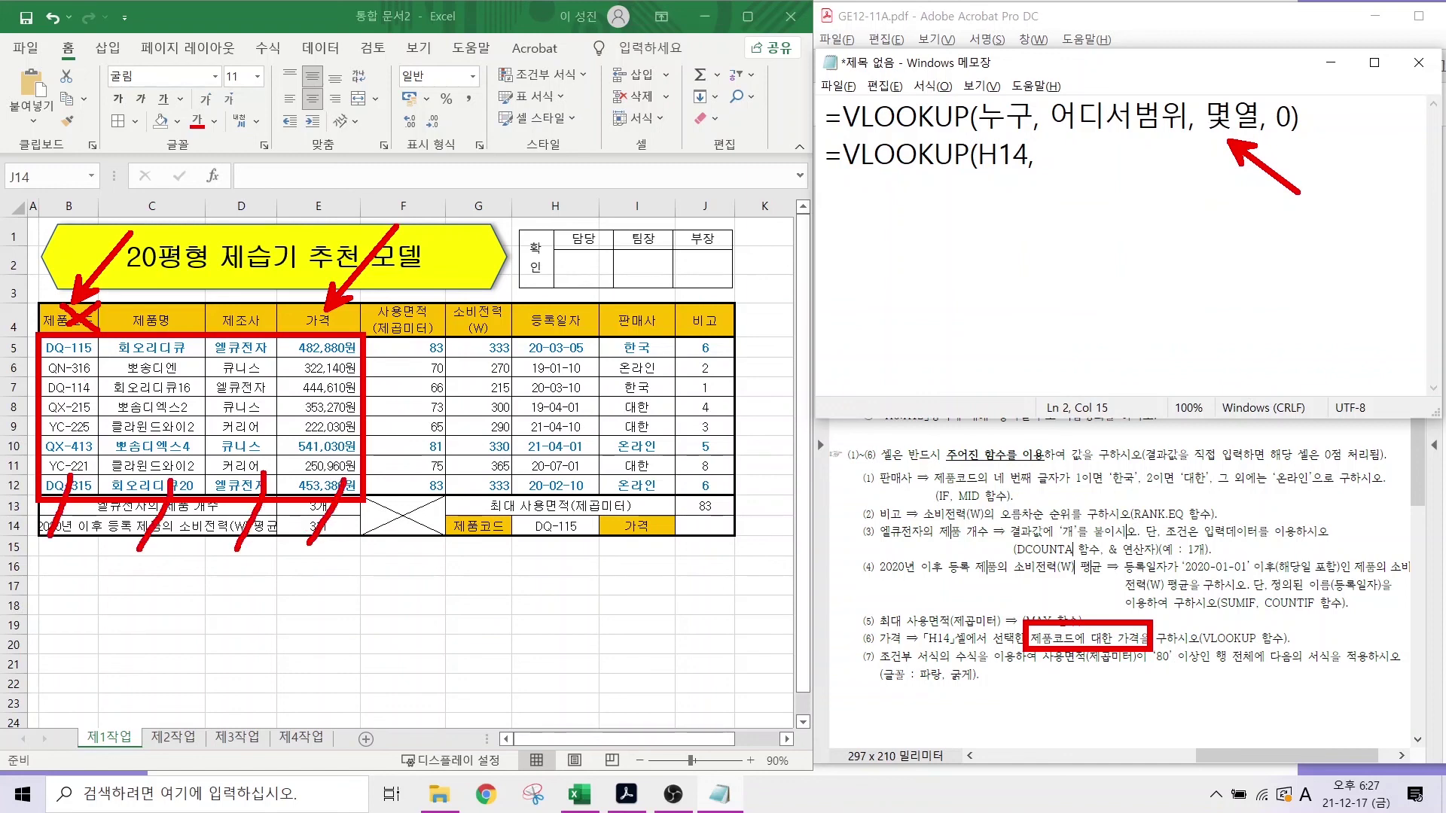
key("Escape")
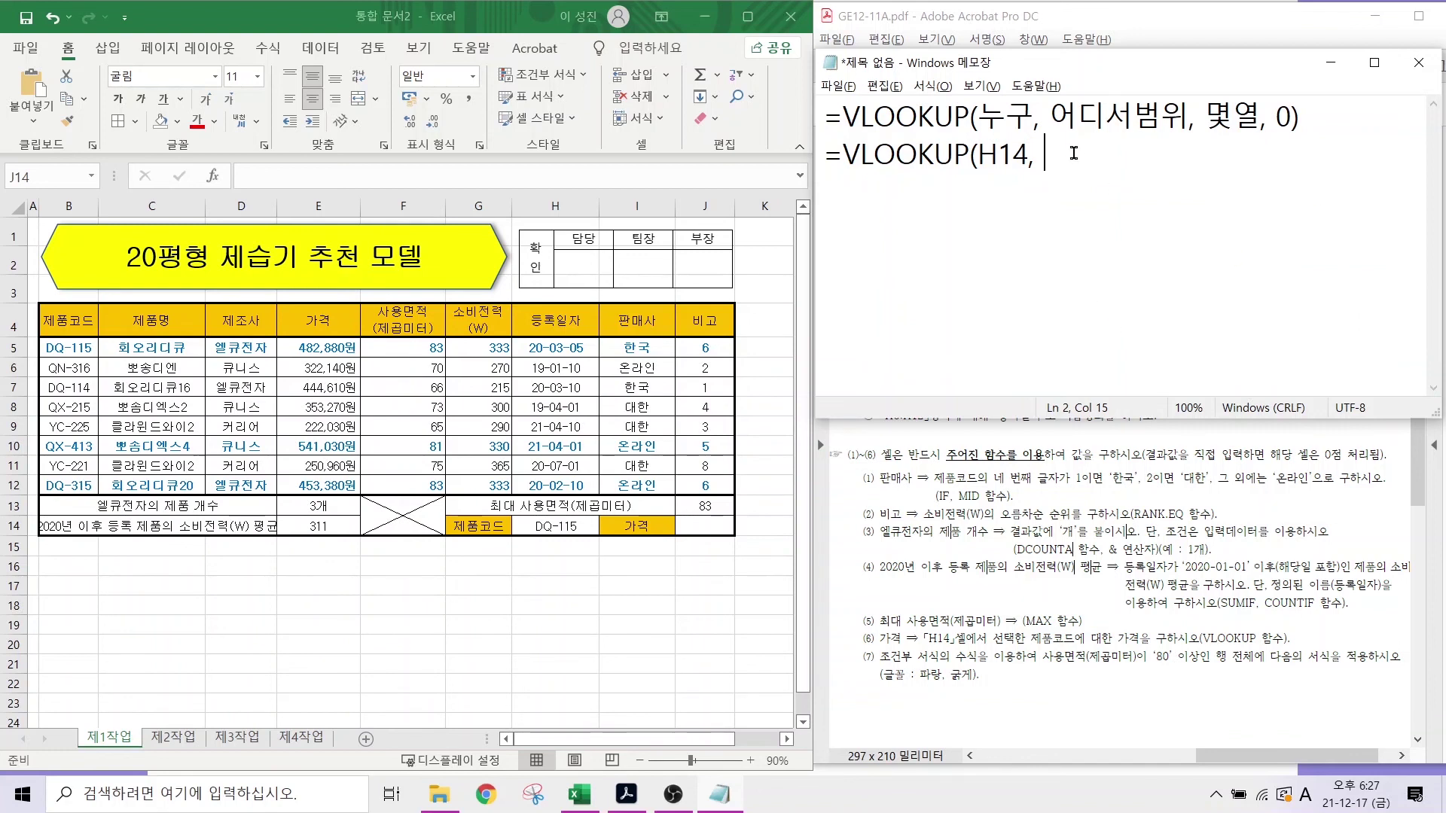
- Complete the worked formula in the notes as =VLOOKUP(H14, B5:E12,4,0), correcting the range separator to a colon
type("B")
type("5")
type("lE12")
type(",")
type("4")
type(",")
type("0")
type(")")
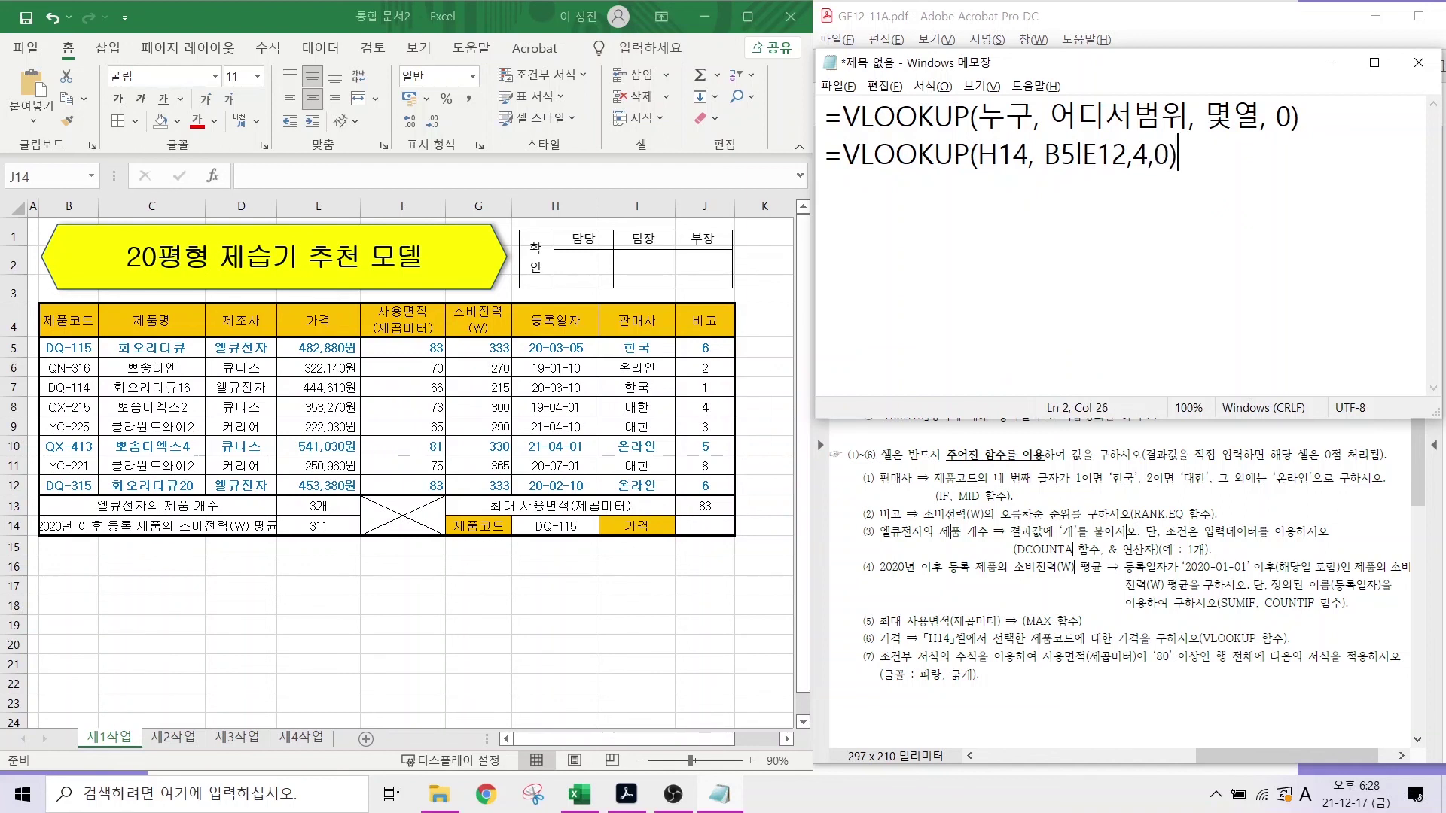
left_click(1081, 154)
key("BackSpace")
type(":")
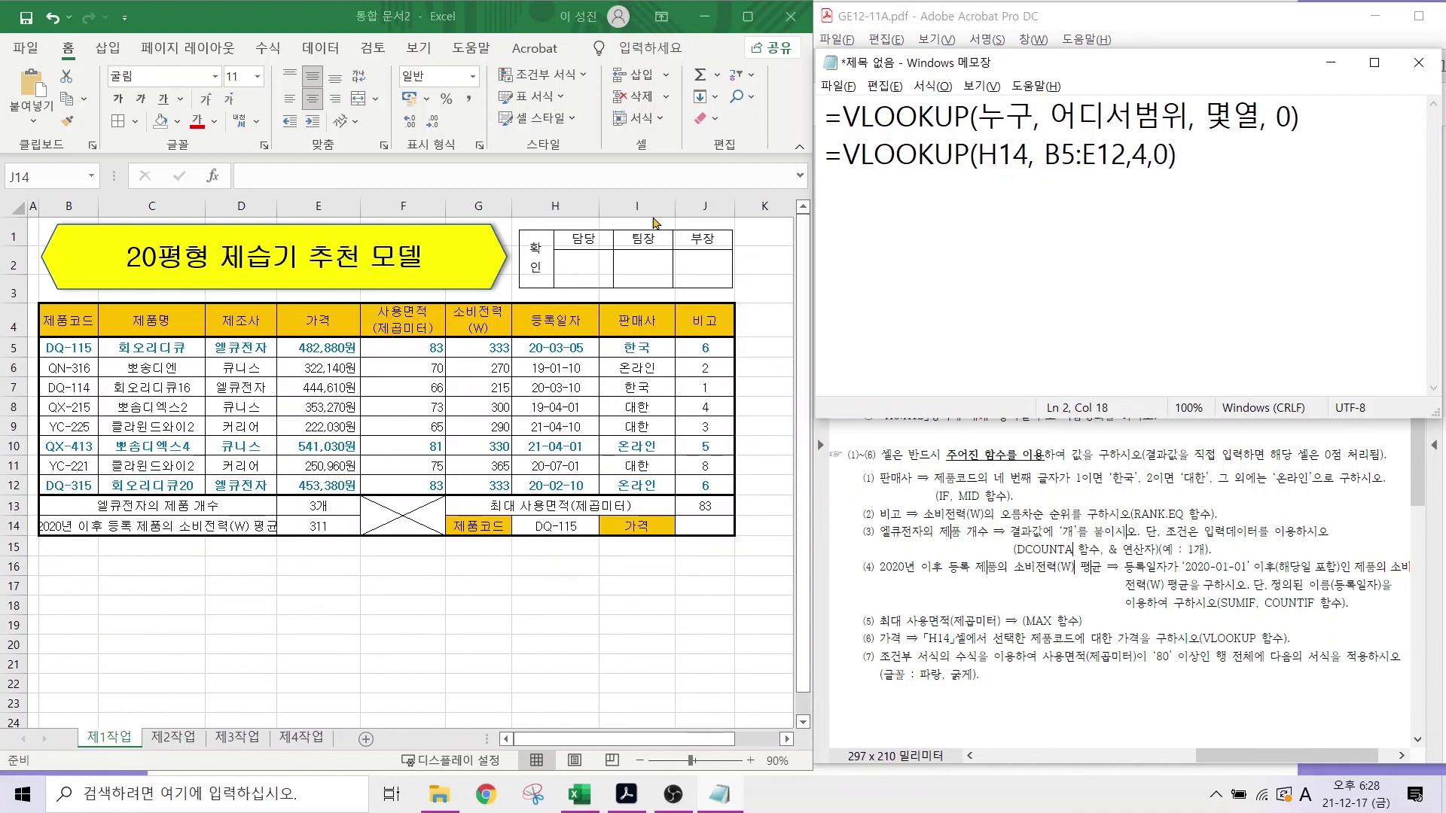
- Switch to Excel and start a VLOOKUP formula in cell J14 with H14 as the lookup value and B5:E12 as the table range
left_click(690, 526)
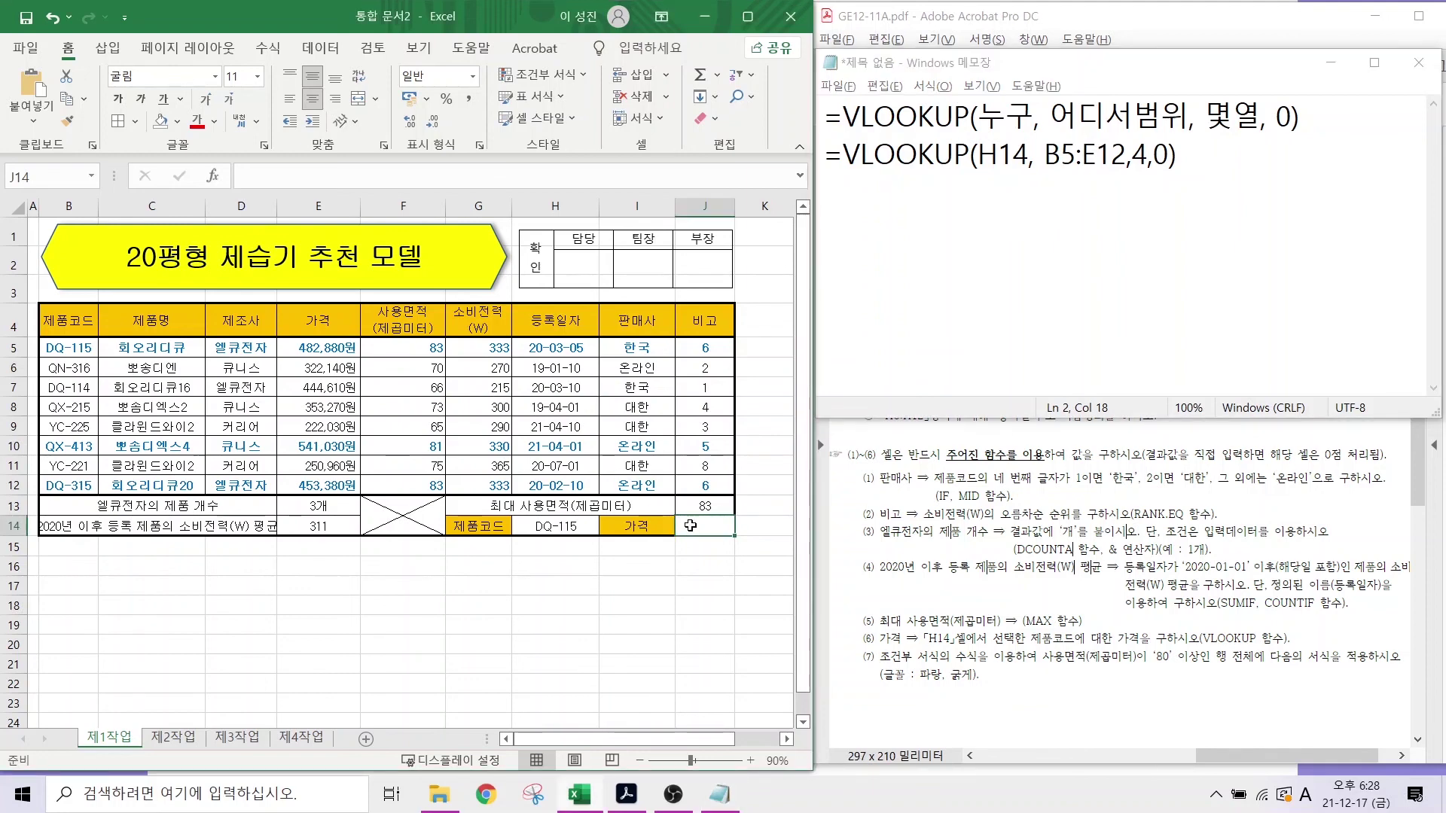
type("=V")
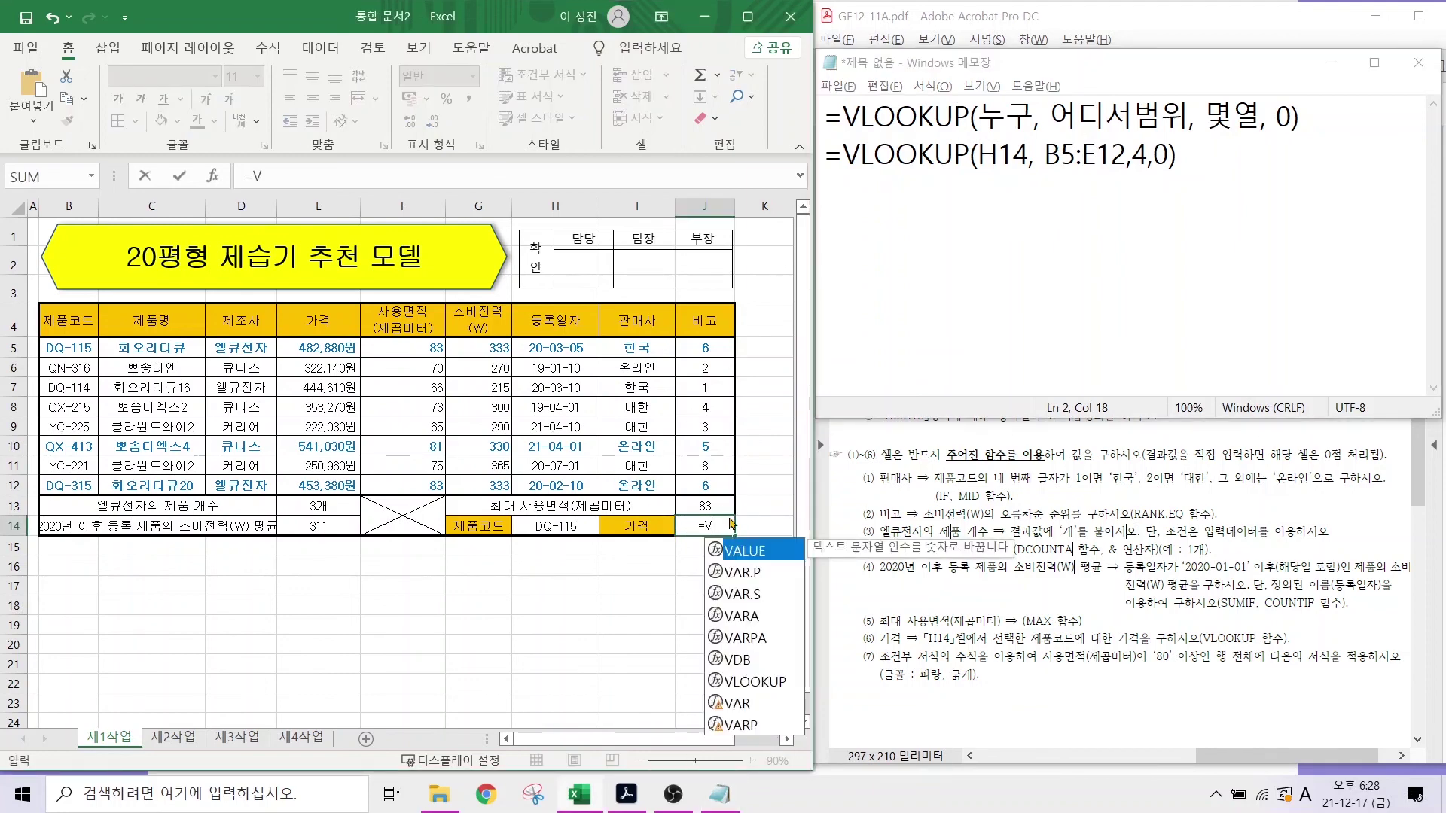
double_click(751, 682)
left_click(561, 527)
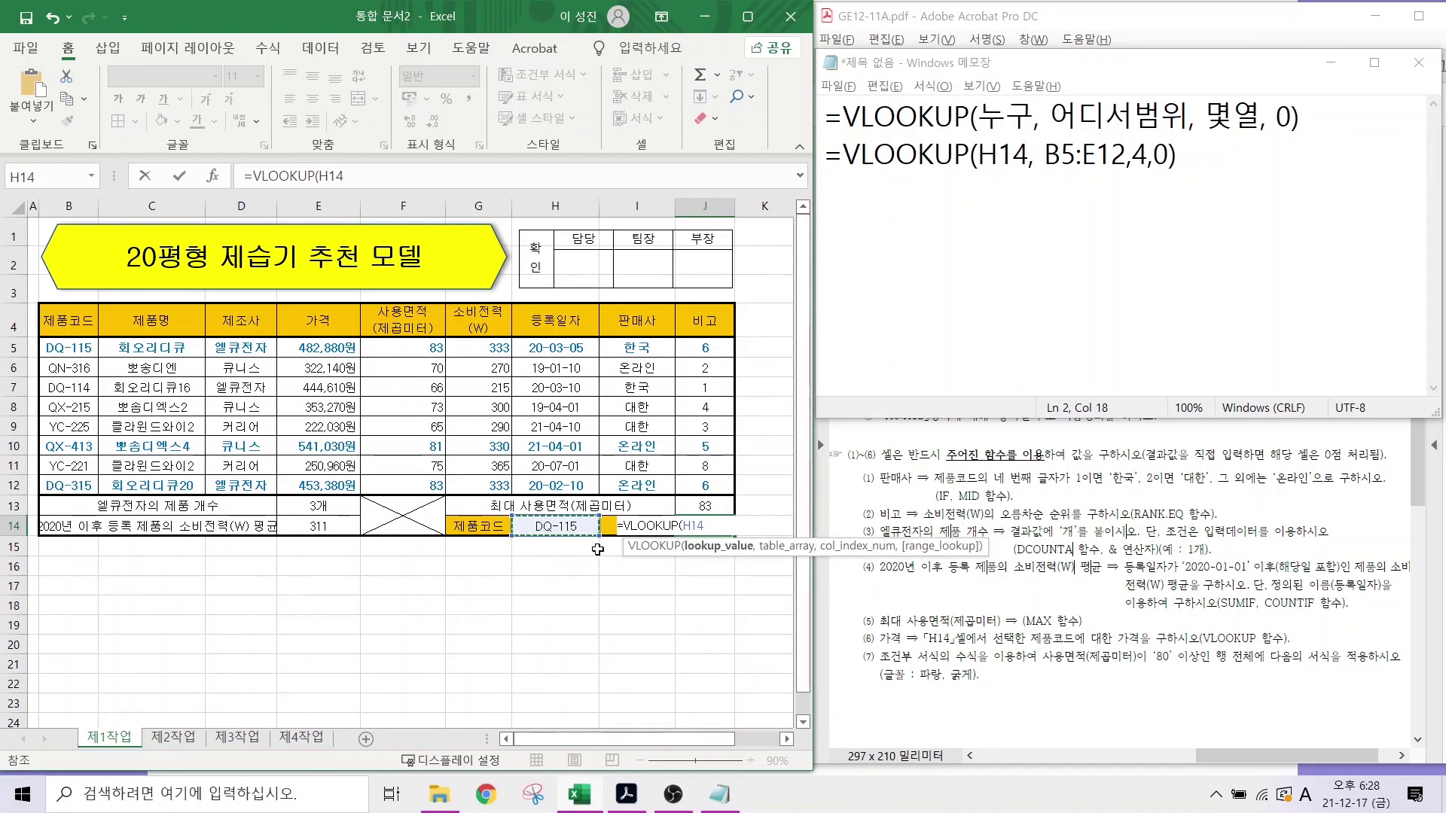
type(",")
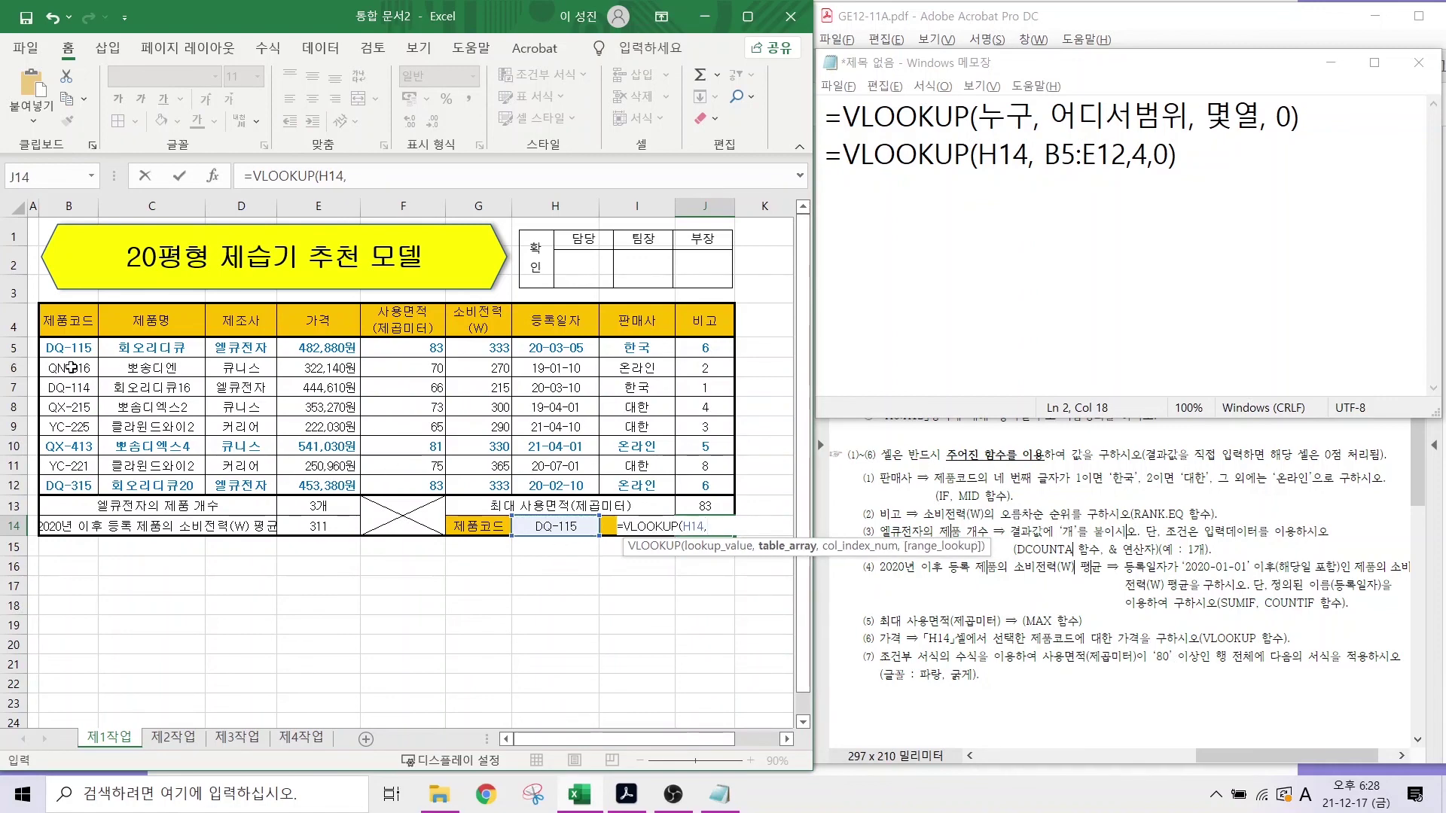
left_click(51, 351)
left_click_drag(51, 350, 313, 485)
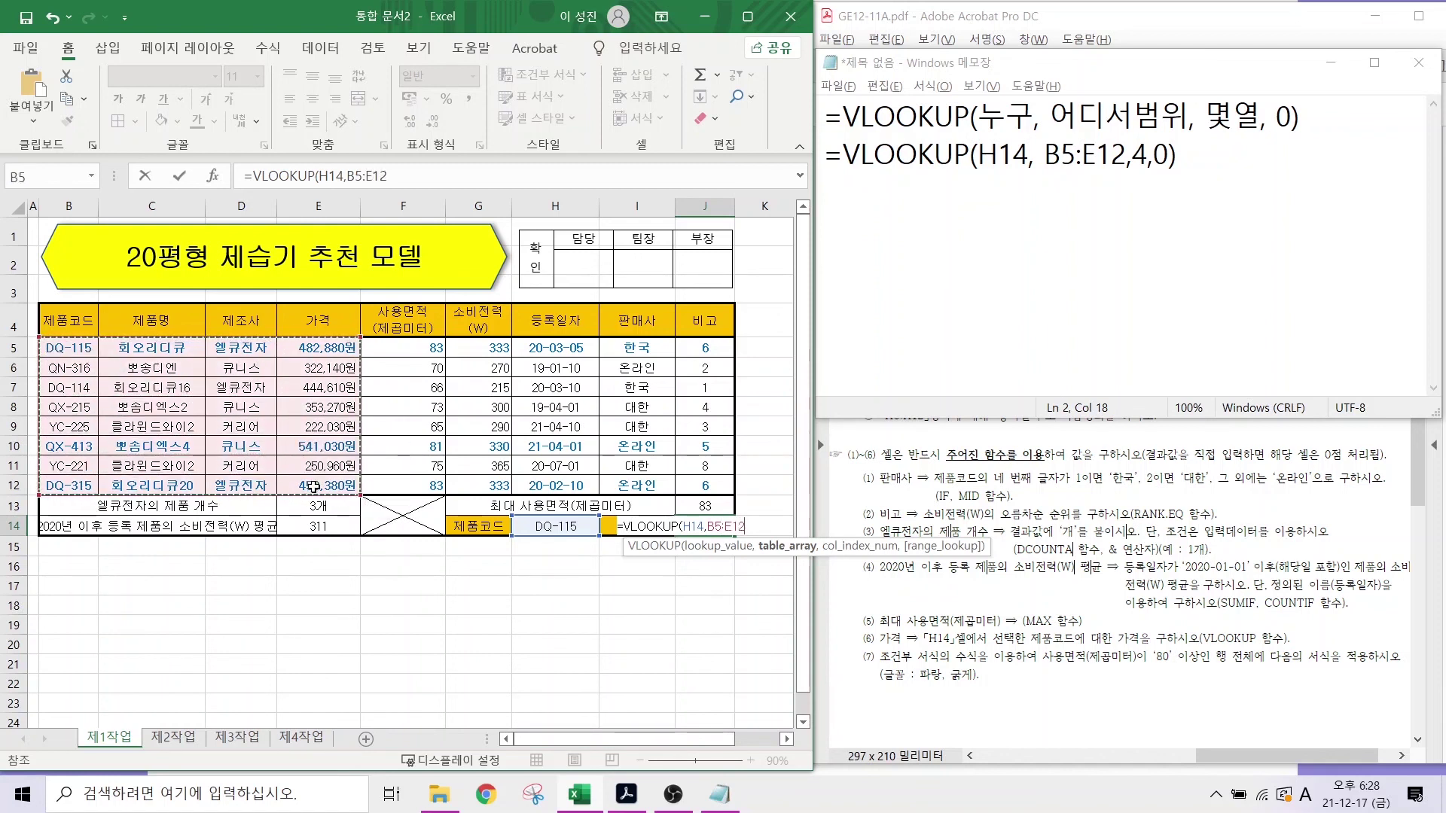
- Finish the J14 formula with column number 4 and 0 for an exact match, and commit it
type(",")
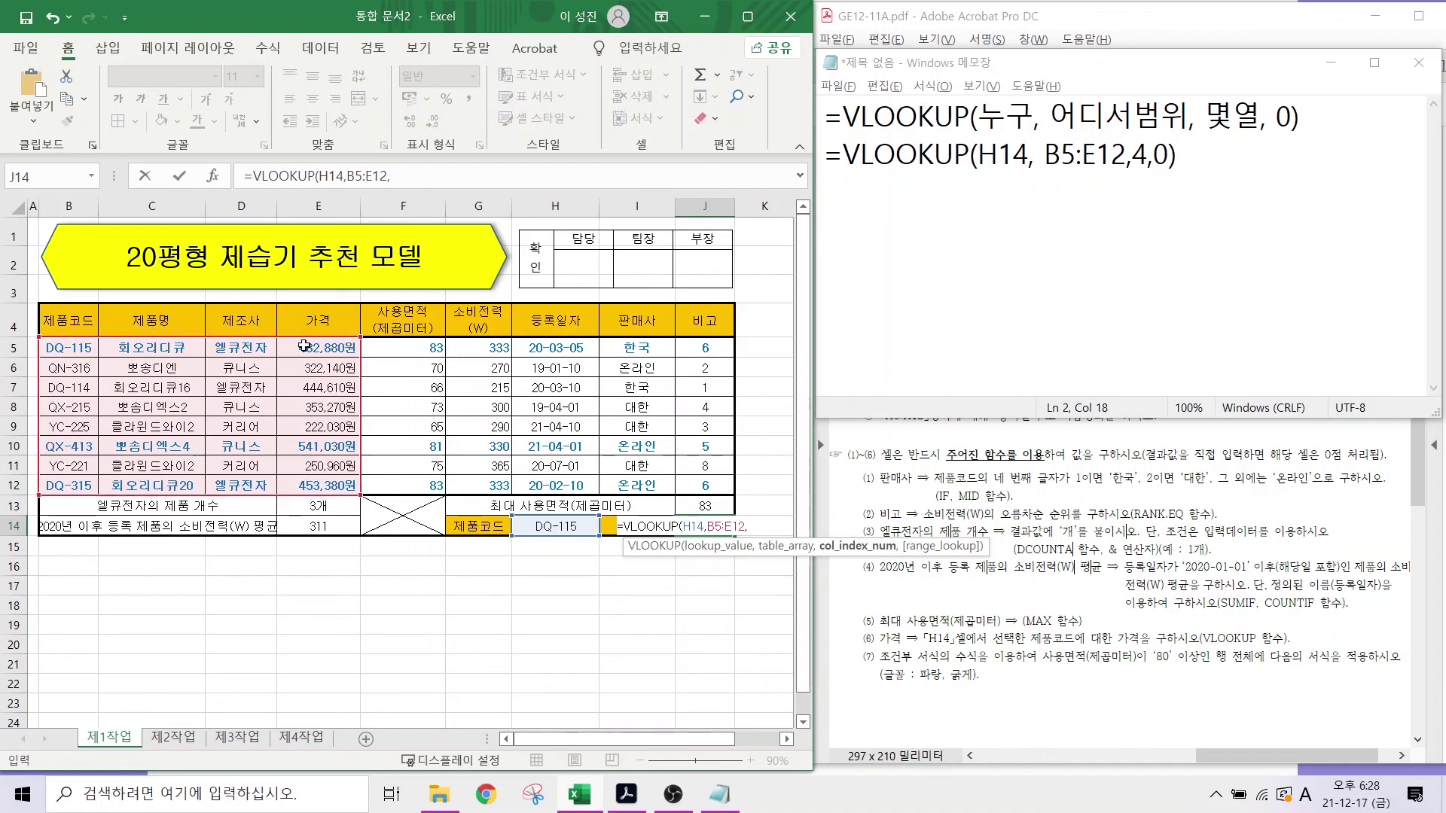
type("4,")
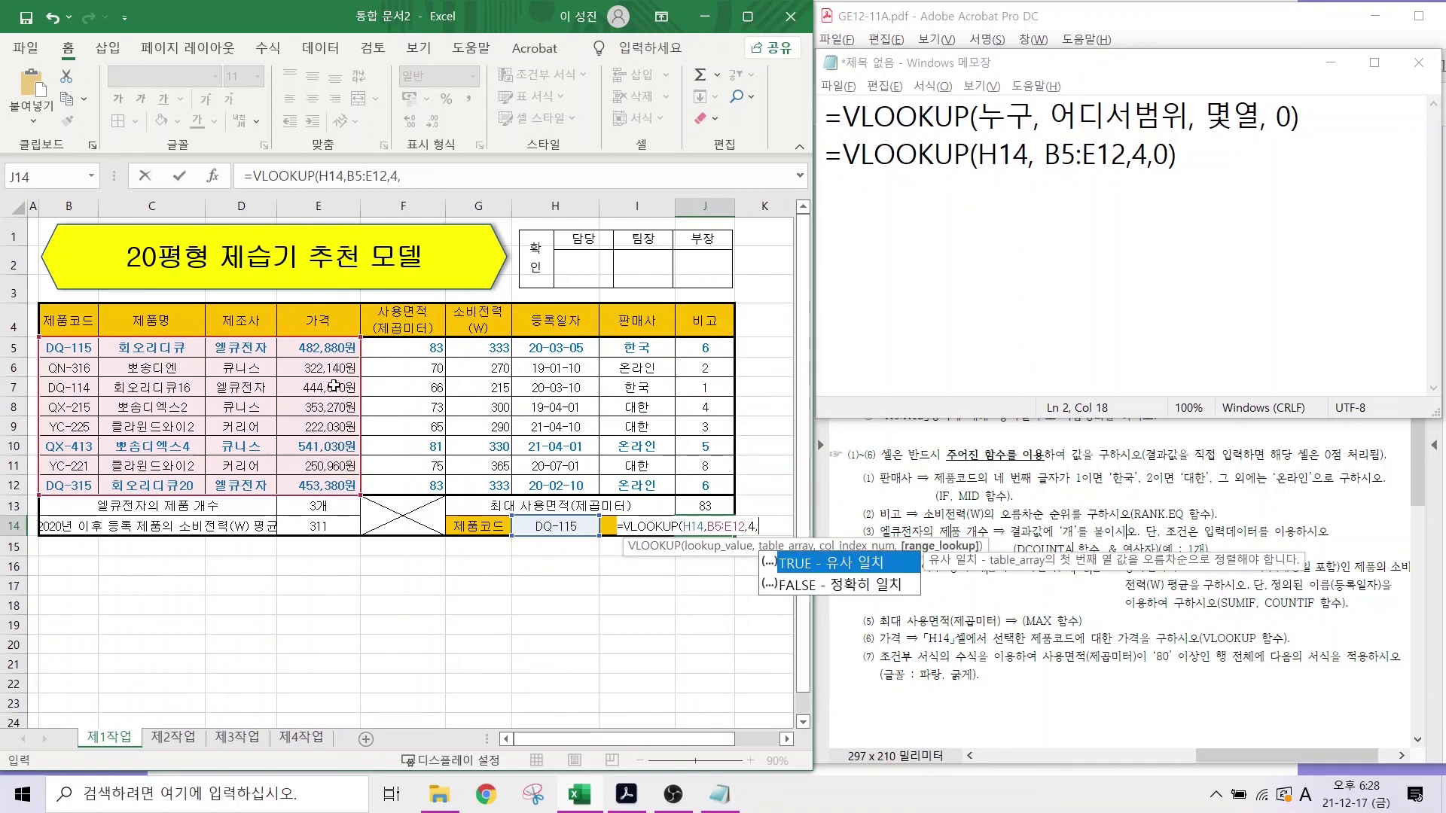
type("0")
left_click(850, 587)
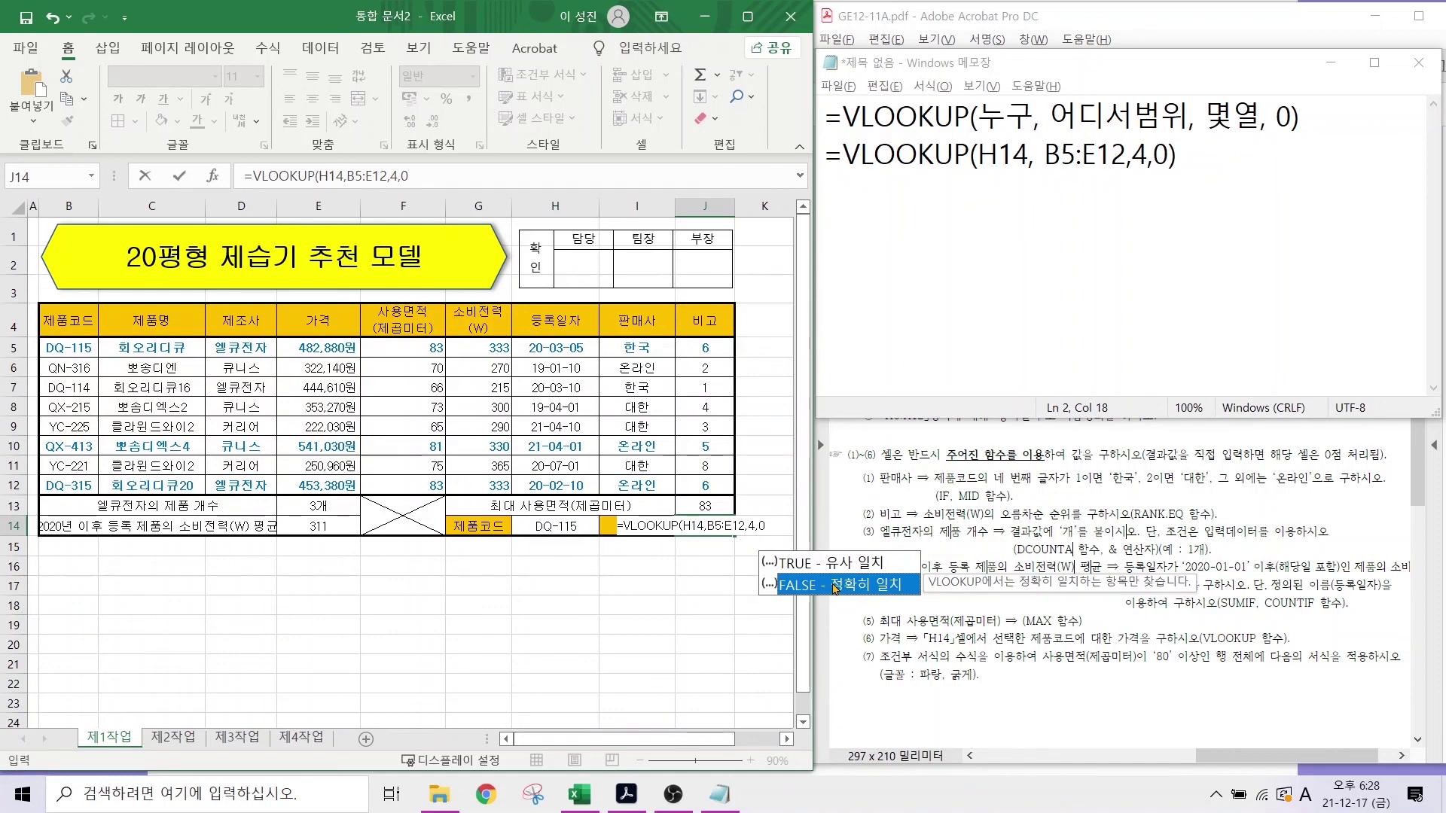
key("Return")
- Change the 제품코드 in cell H14 to DQ-315 to test the price lookup
left_click(561, 524)
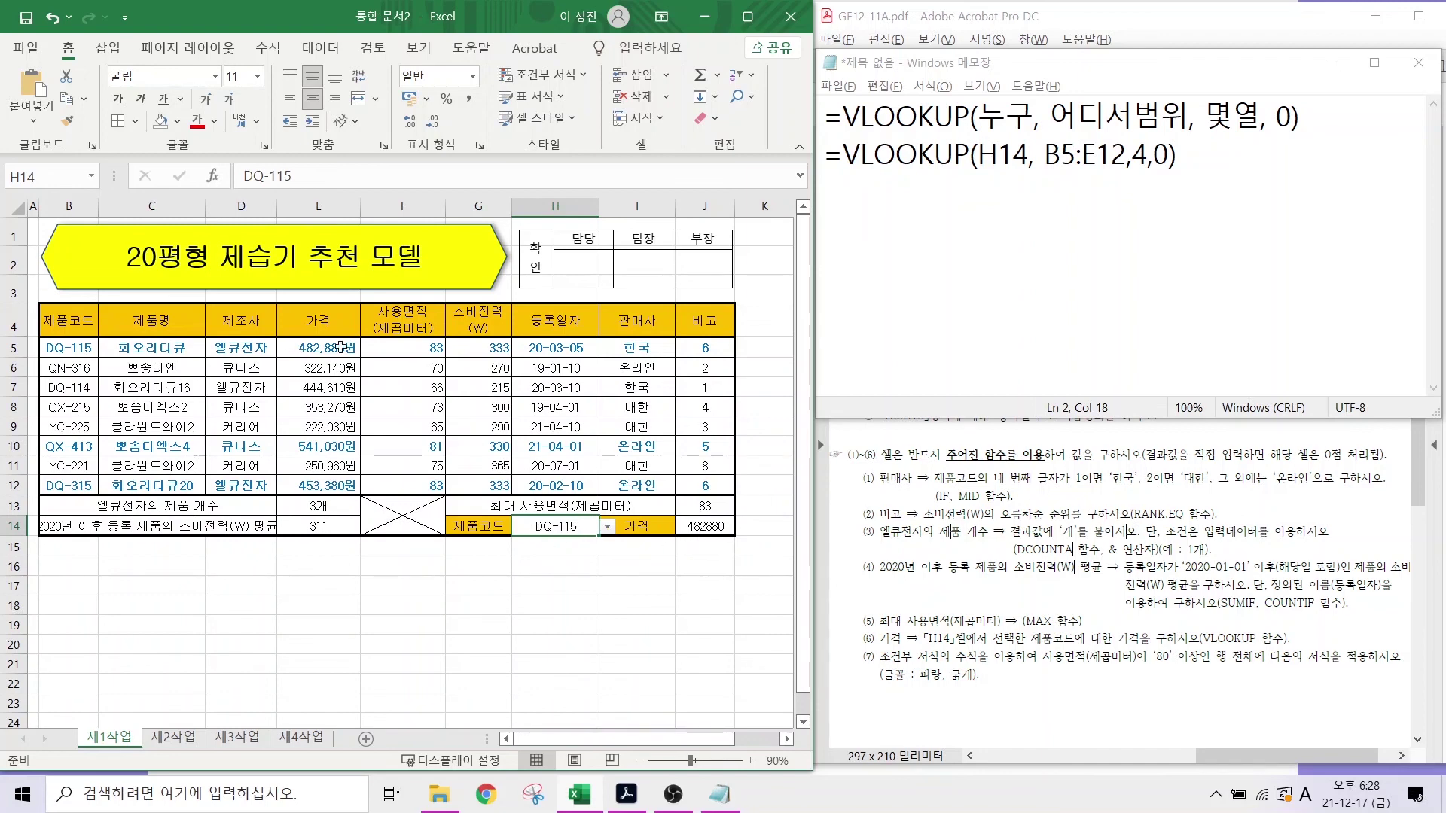
left_click(604, 529)
key("Escape")
left_click(561, 637)
left_click(553, 569)
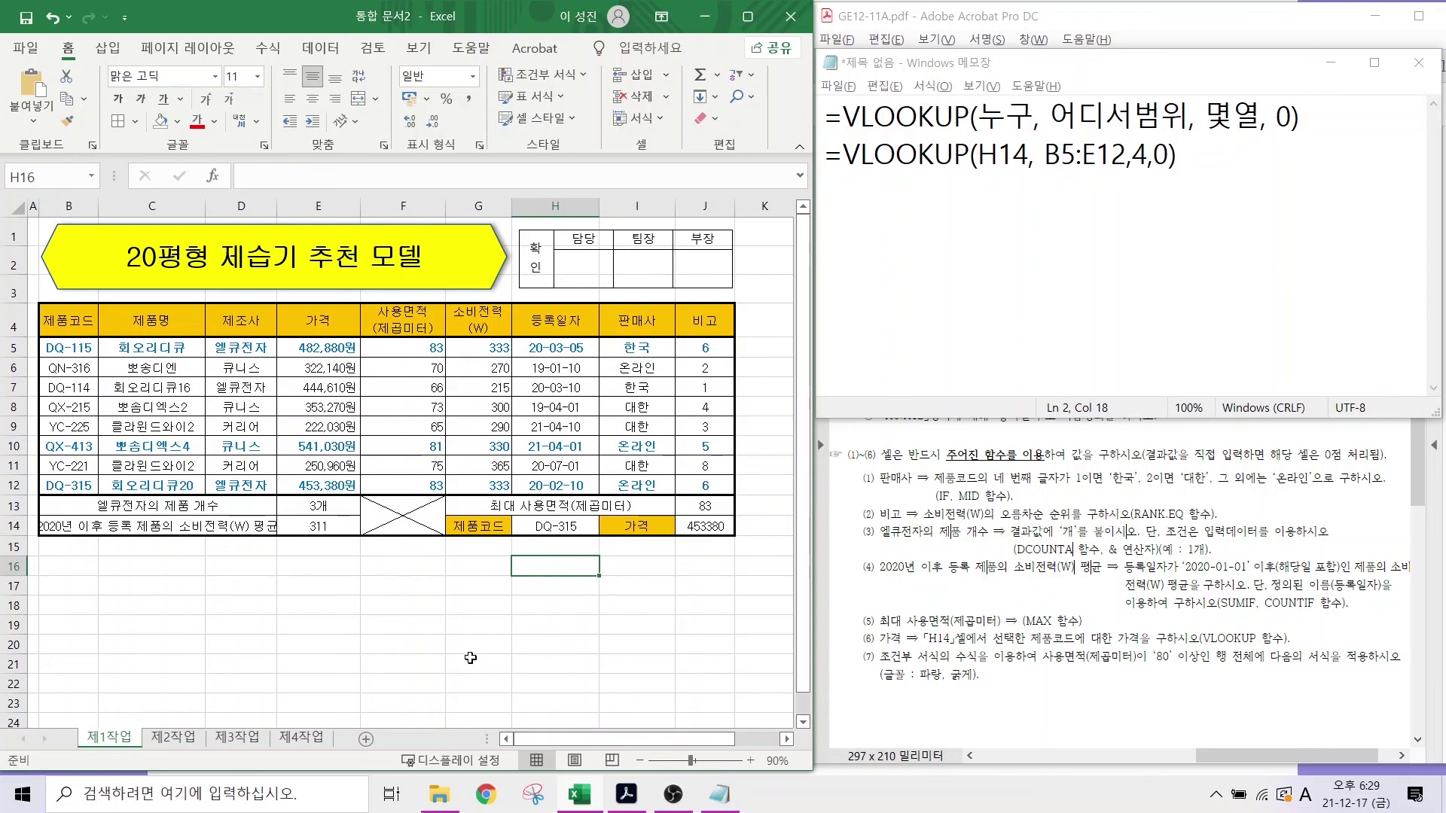